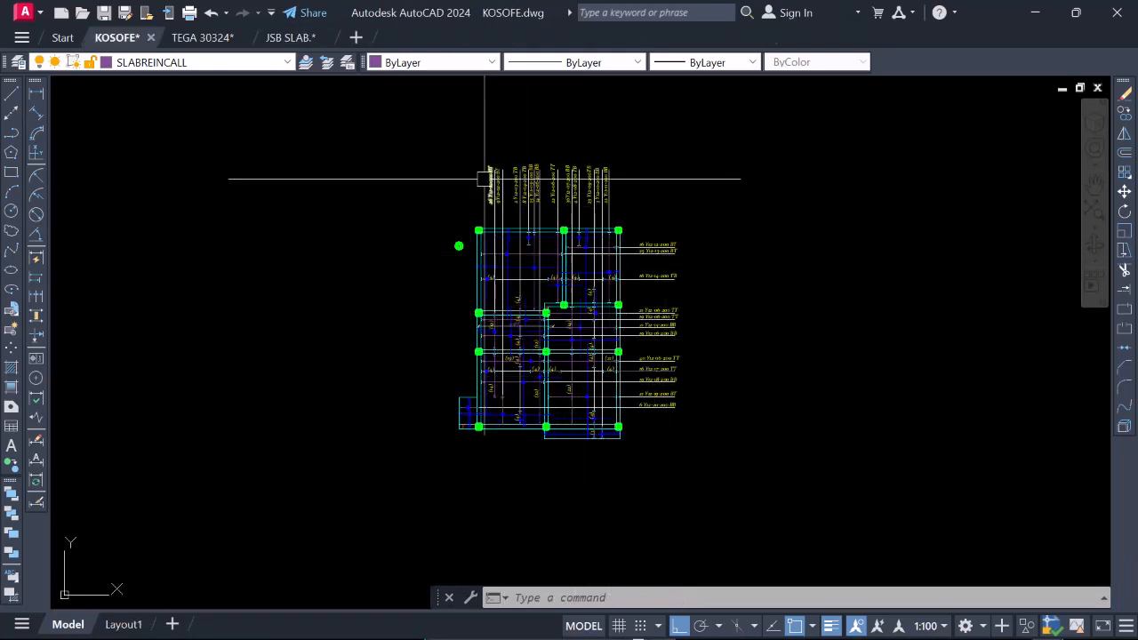
Examine the slab reinforcement plan and the sample Section A details with their gridlines, dimensions and bar labels.
scroll(506, 255, "down", 3)
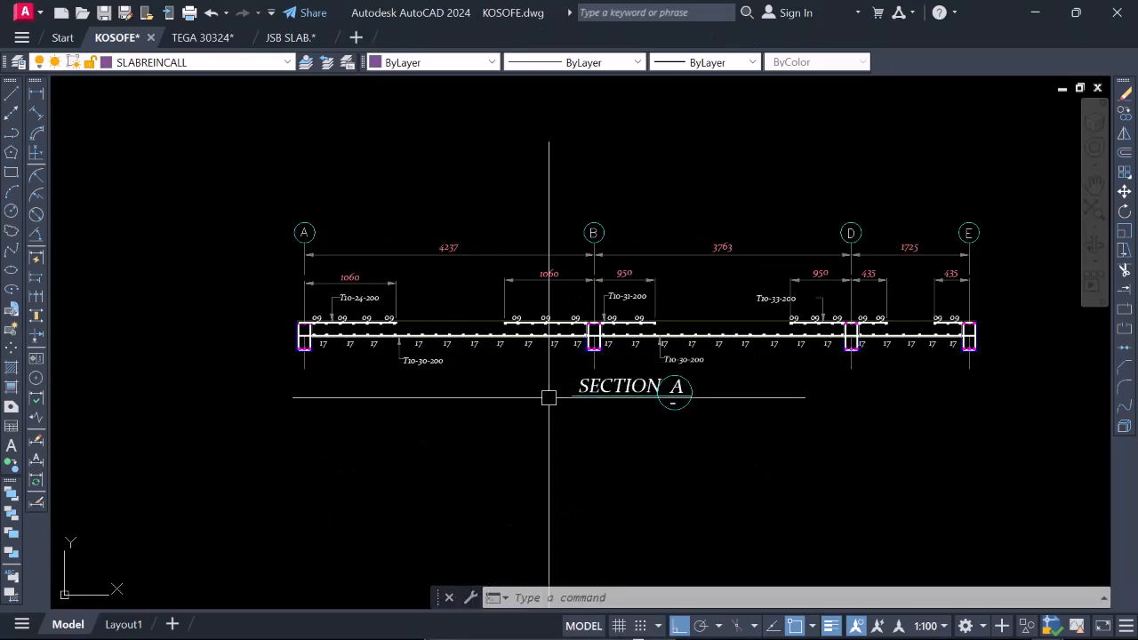
scroll(577, 460, "down", 10)
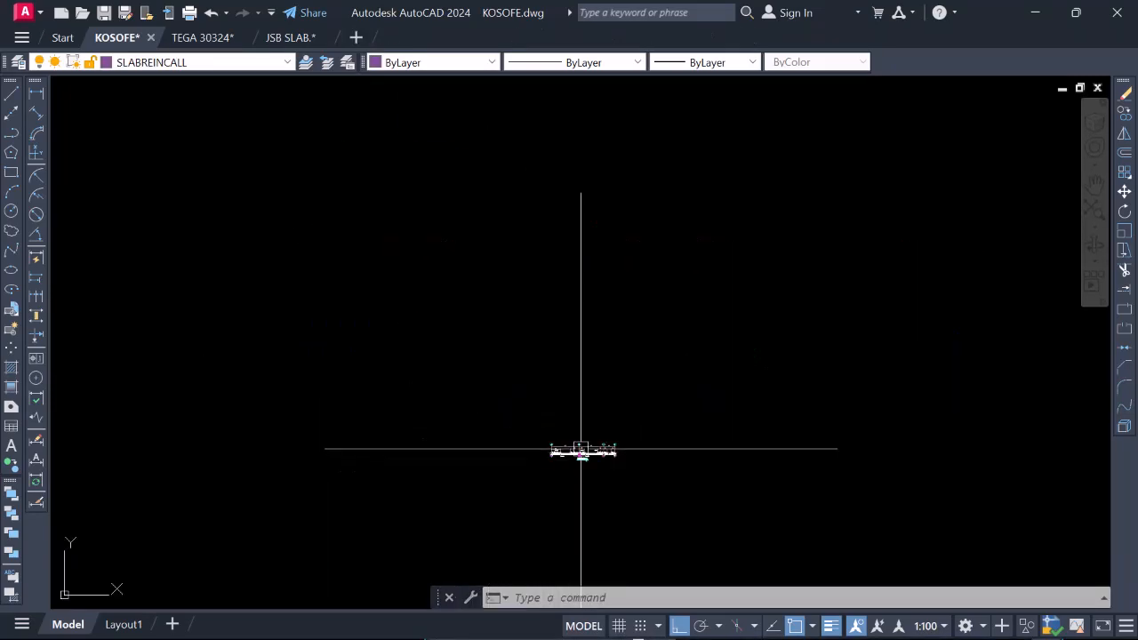
scroll(554, 329, "up", 12)
scroll(419, 310, "down", 3)
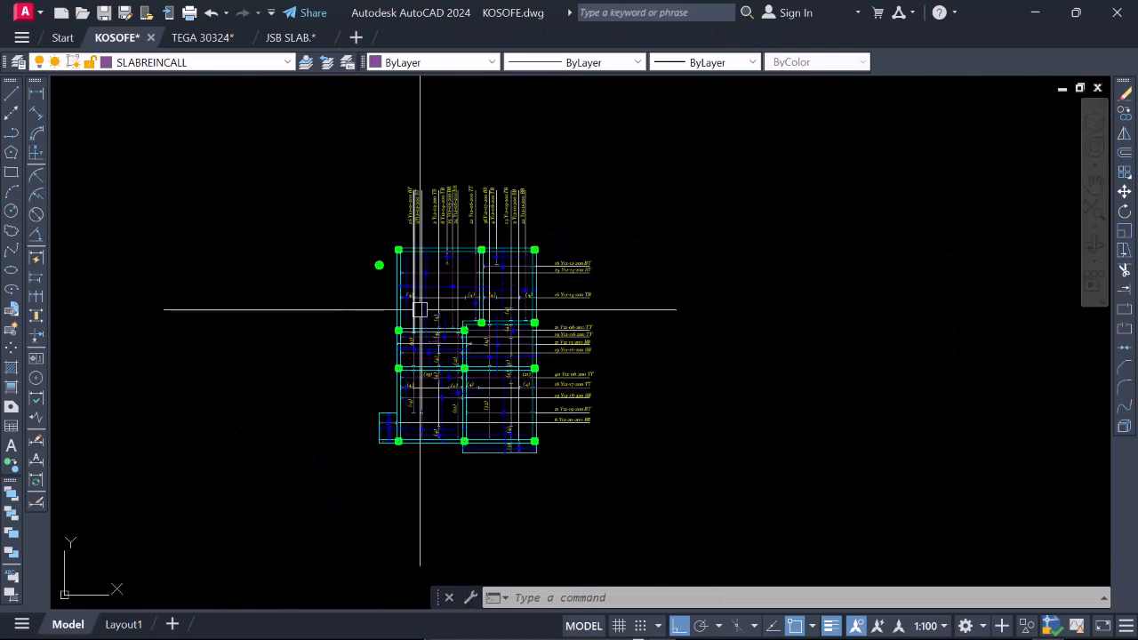
scroll(509, 260, "up", 3)
scroll(498, 267, "down", 6)
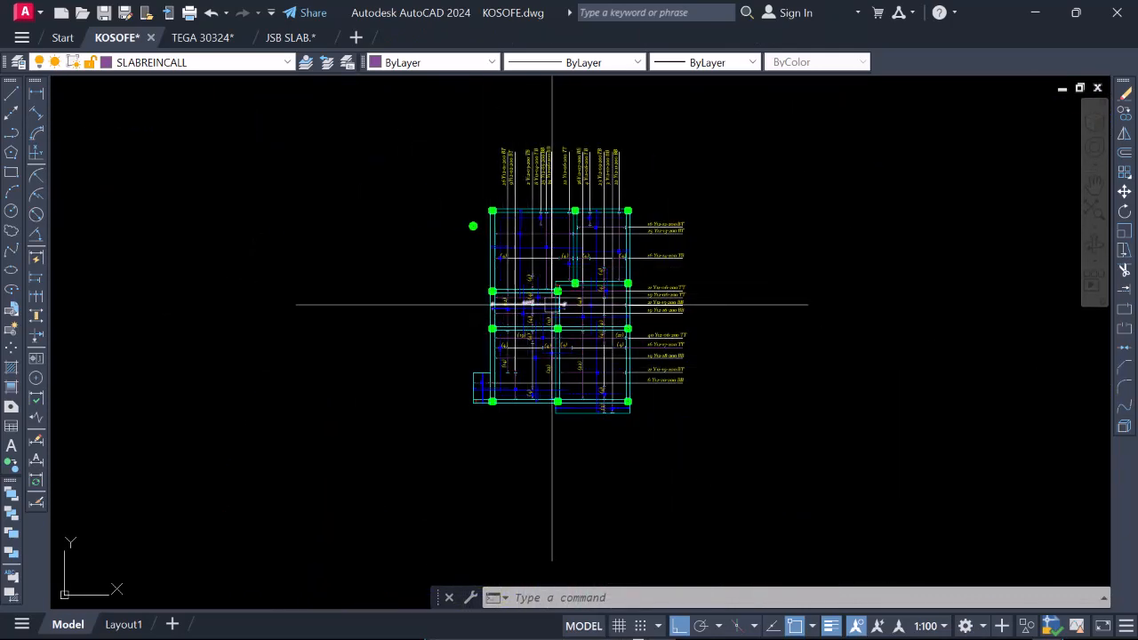
scroll(554, 309, "up", 5)
scroll(612, 330, "down", 5)
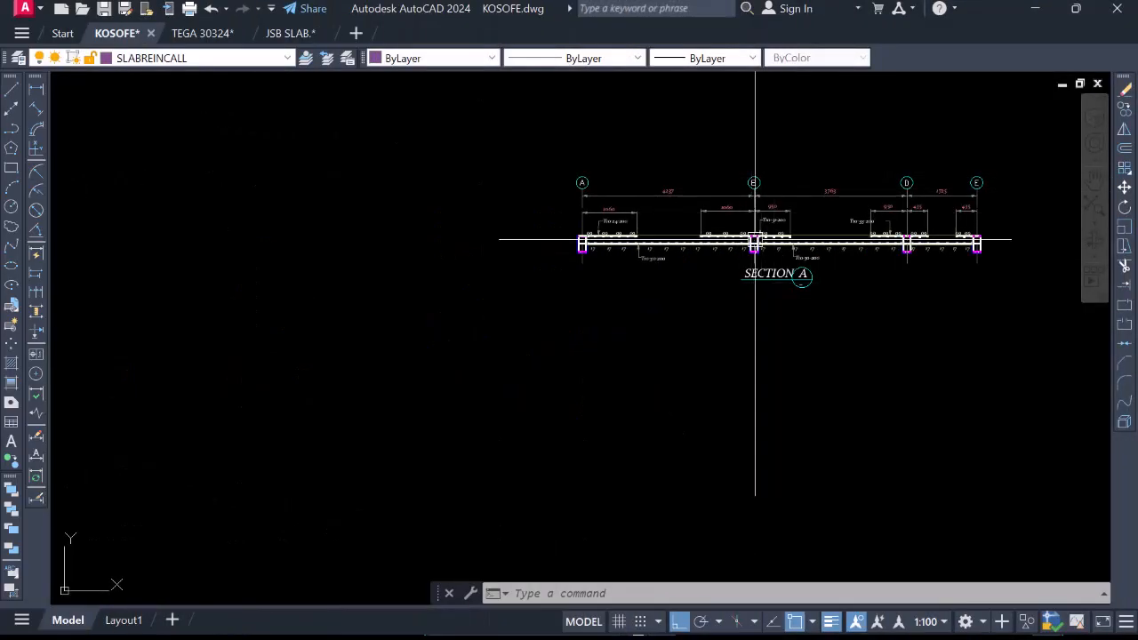
scroll(645, 281, "down", 3)
scroll(753, 275, "up", 3)
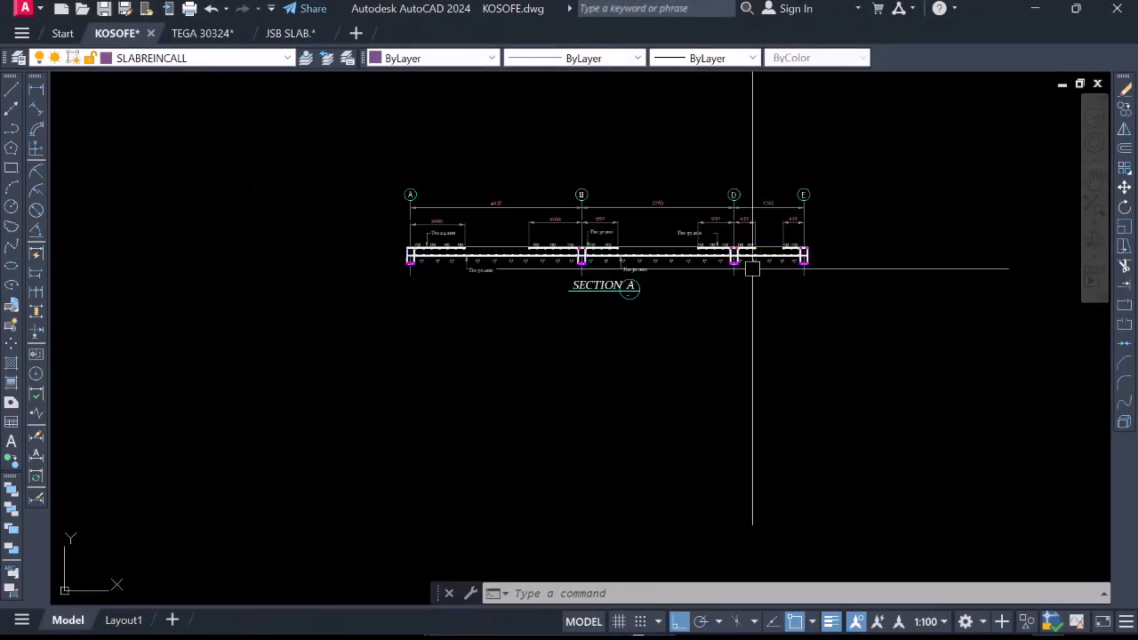
scroll(548, 216, "up", 2)
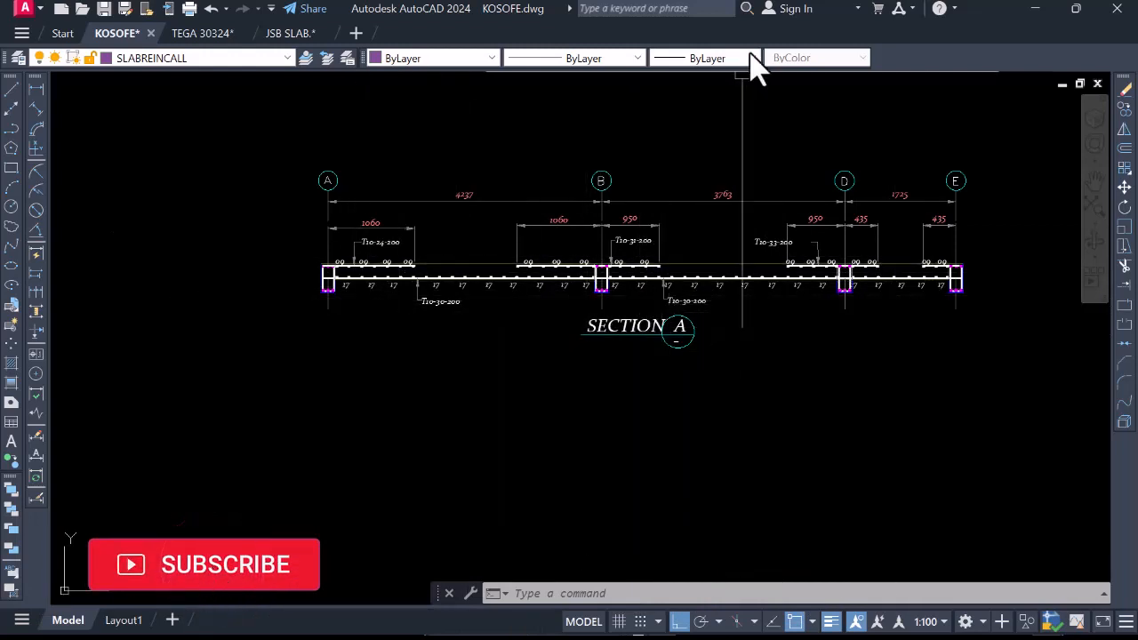
scroll(546, 267, "down", 3)
scroll(584, 265, "up", 5)
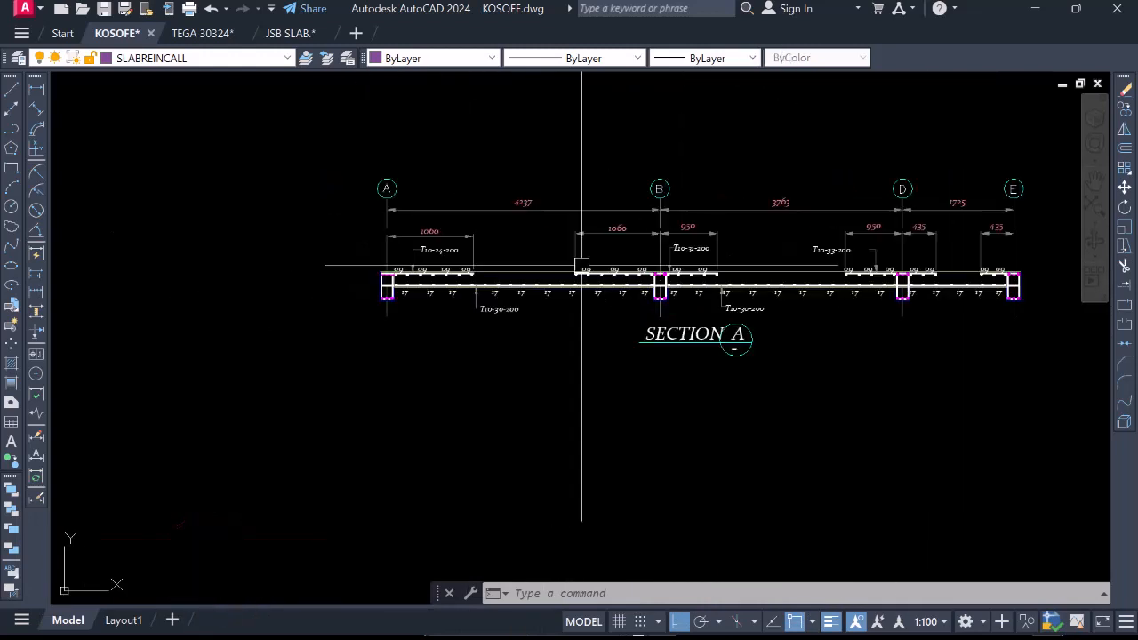
scroll(501, 305, "down", 6)
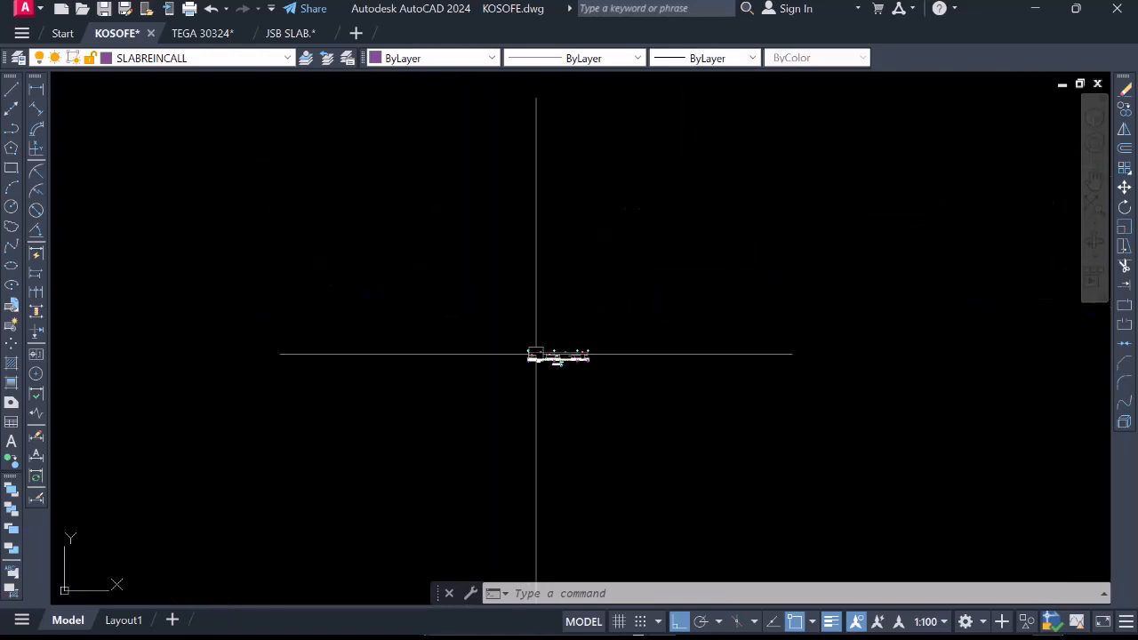
Examine the slab reinforcement plan, following the bar marks, bar counts and layer notes across the panels.
scroll(538, 302, "down", 3)
scroll(447, 246, "up", 8)
scroll(548, 231, "down", 3)
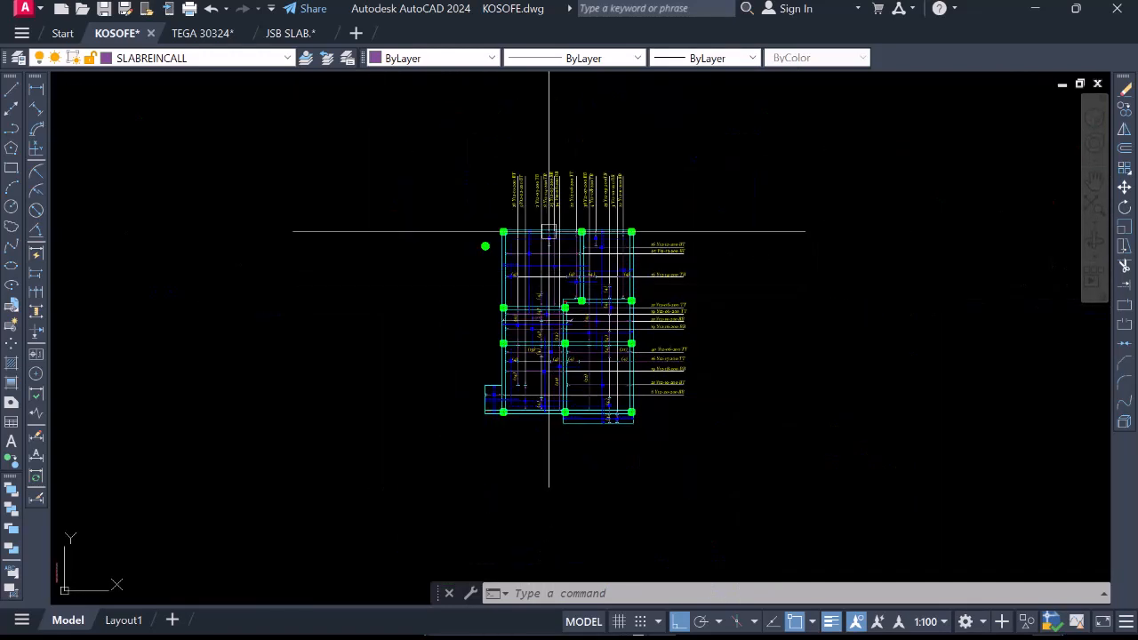
scroll(548, 231, "up", 2)
scroll(490, 307, "down", 2)
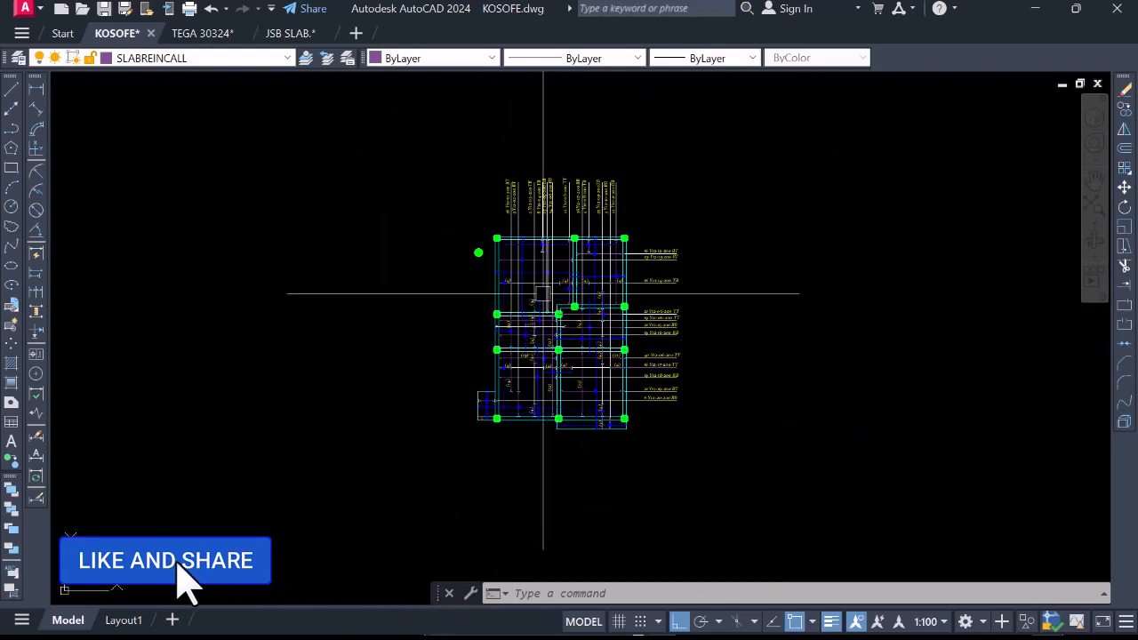
scroll(533, 315, "up", 2)
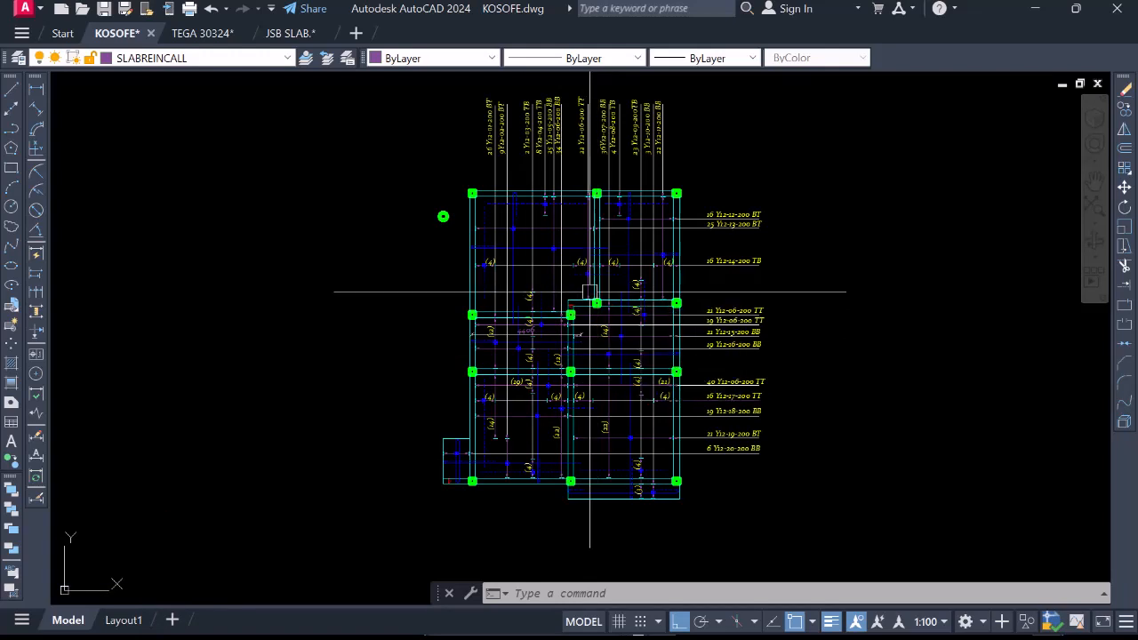
scroll(677, 249, "down", 2)
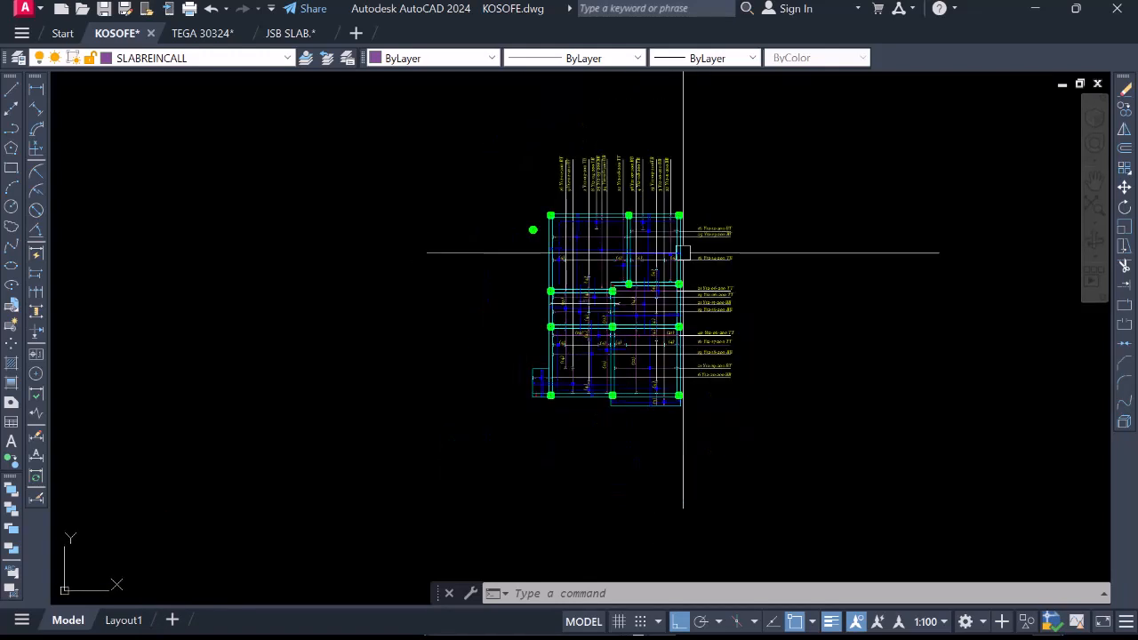
scroll(592, 292, "up", 2)
scroll(634, 299, "down", 2)
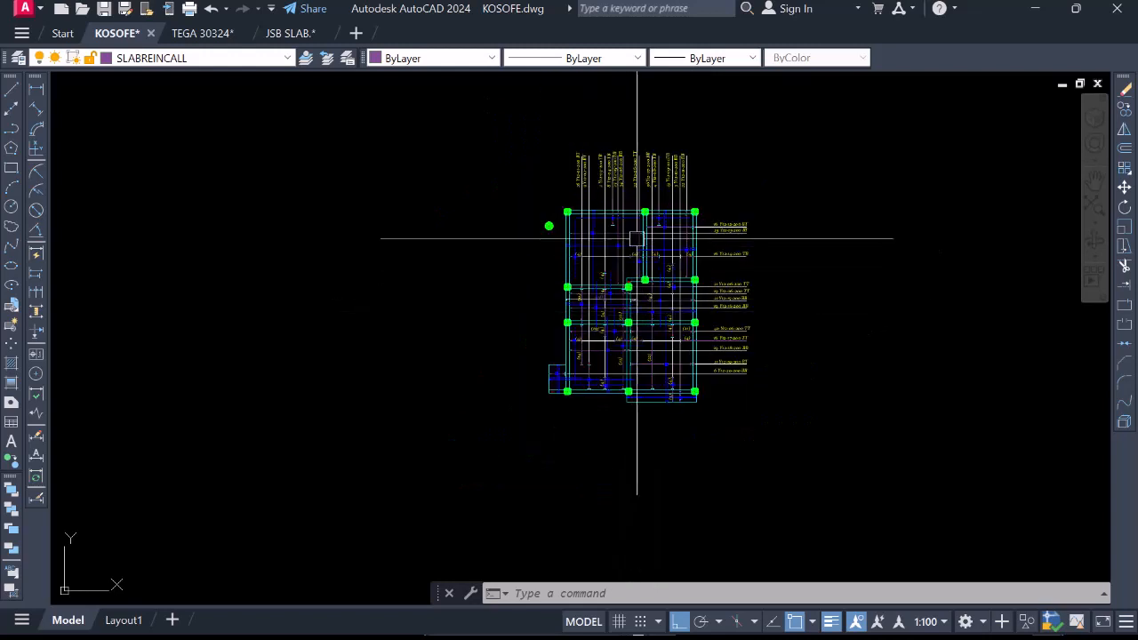
scroll(636, 238, "up", 2)
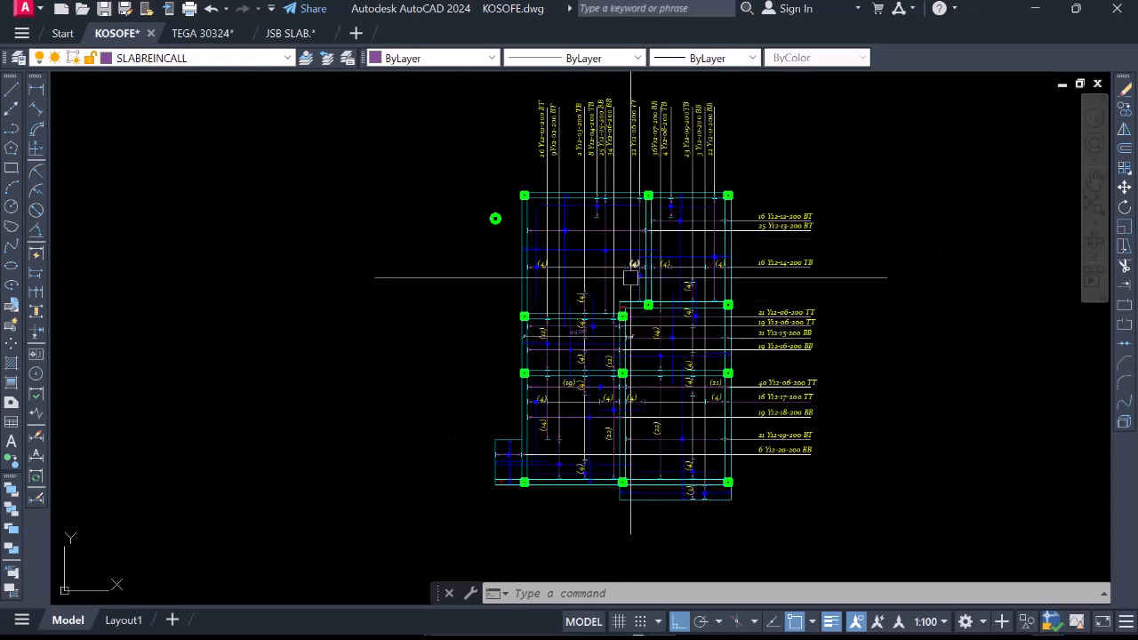
scroll(524, 279, "up", 4)
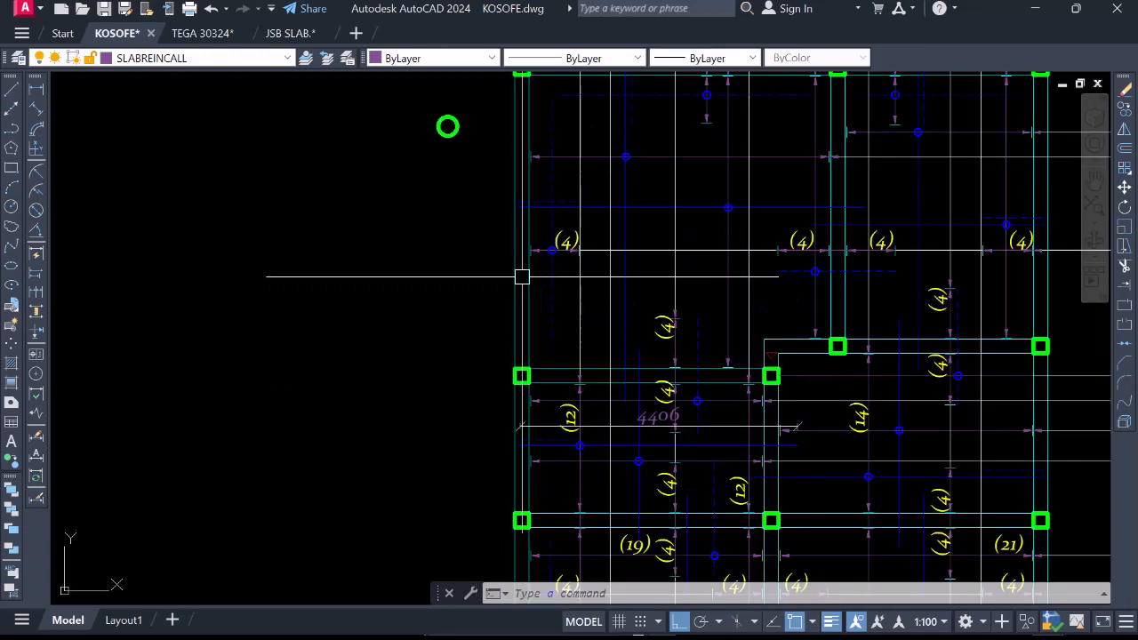
scroll(515, 259, "down", 4)
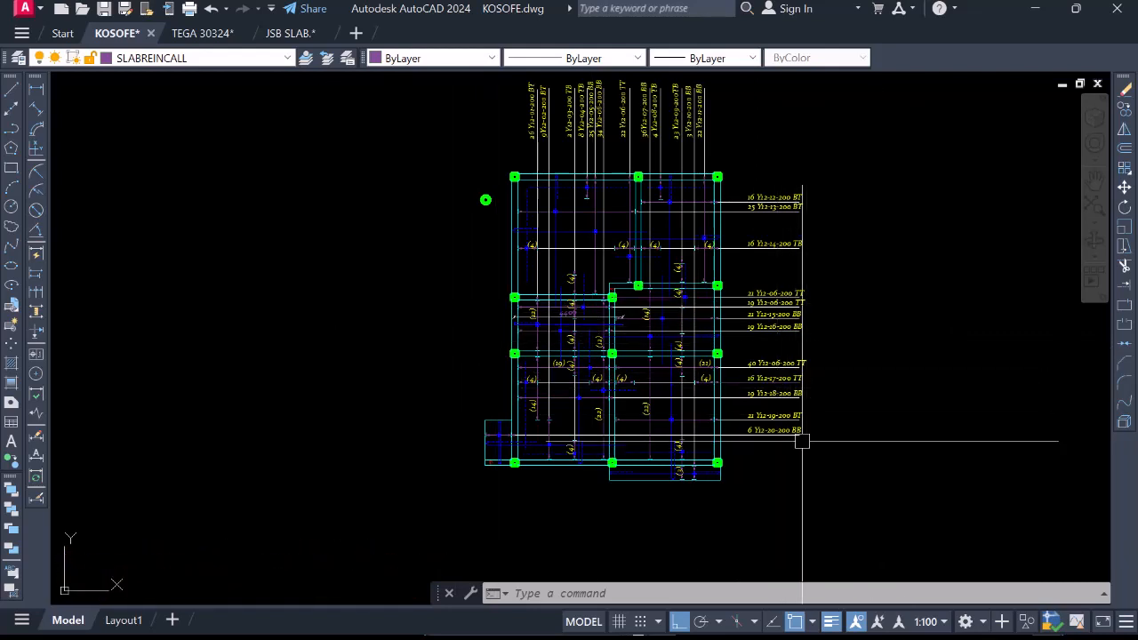
scroll(623, 364, "up", 2)
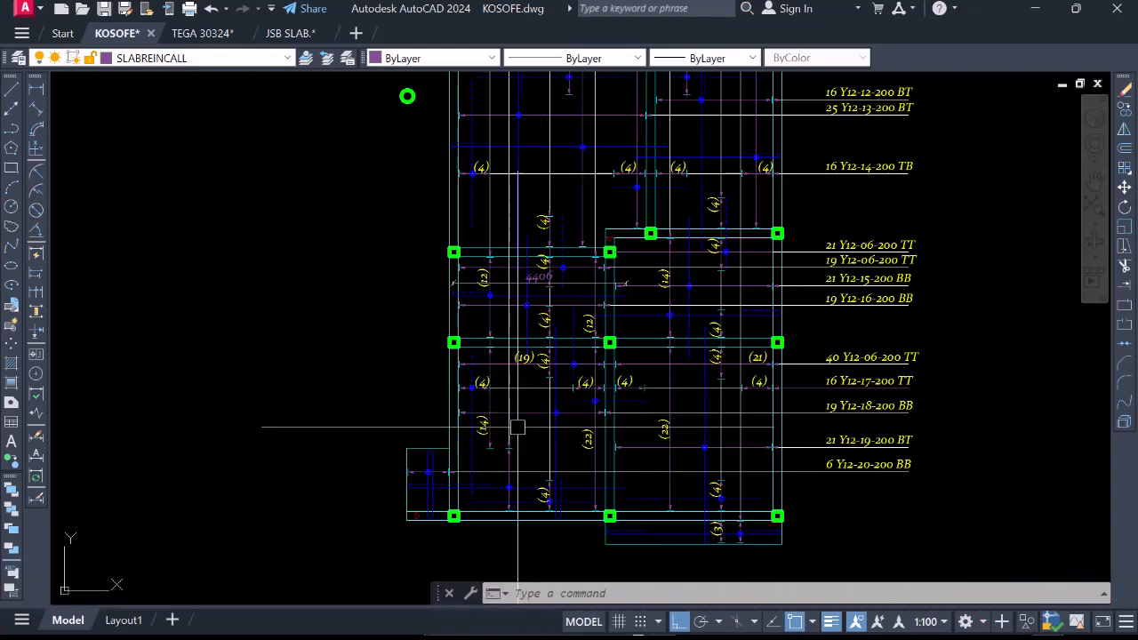
scroll(545, 323, "down", 4)
scroll(578, 329, "up", 2)
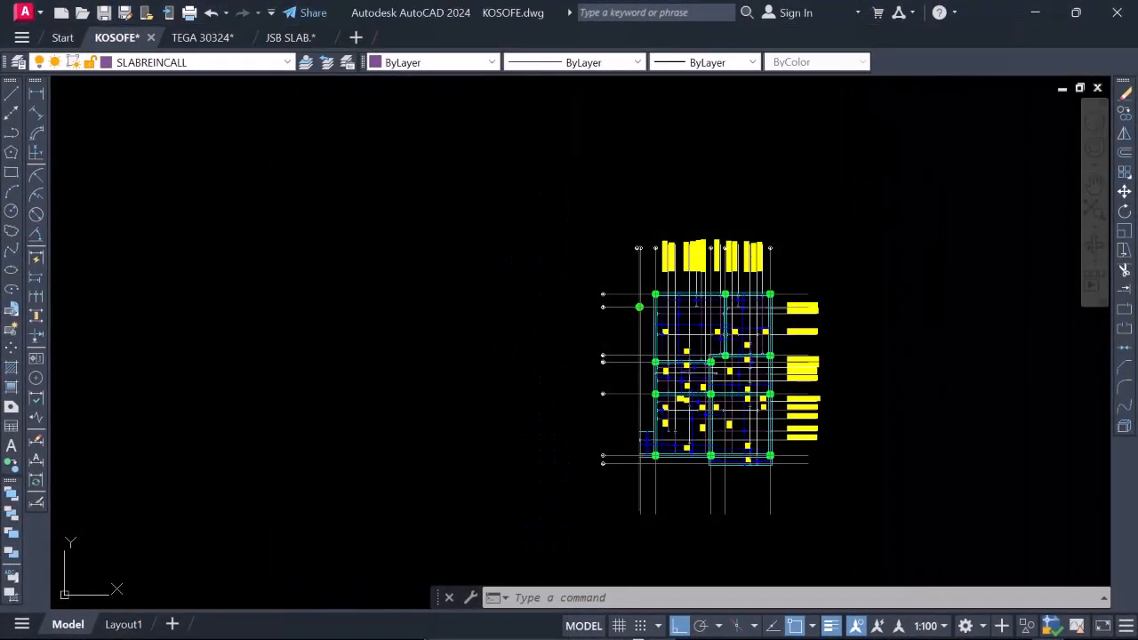
Examine the plan's gridlines and their bubbles alongside the reinforcement labels above and beside the slab.
scroll(678, 267, "up", 4)
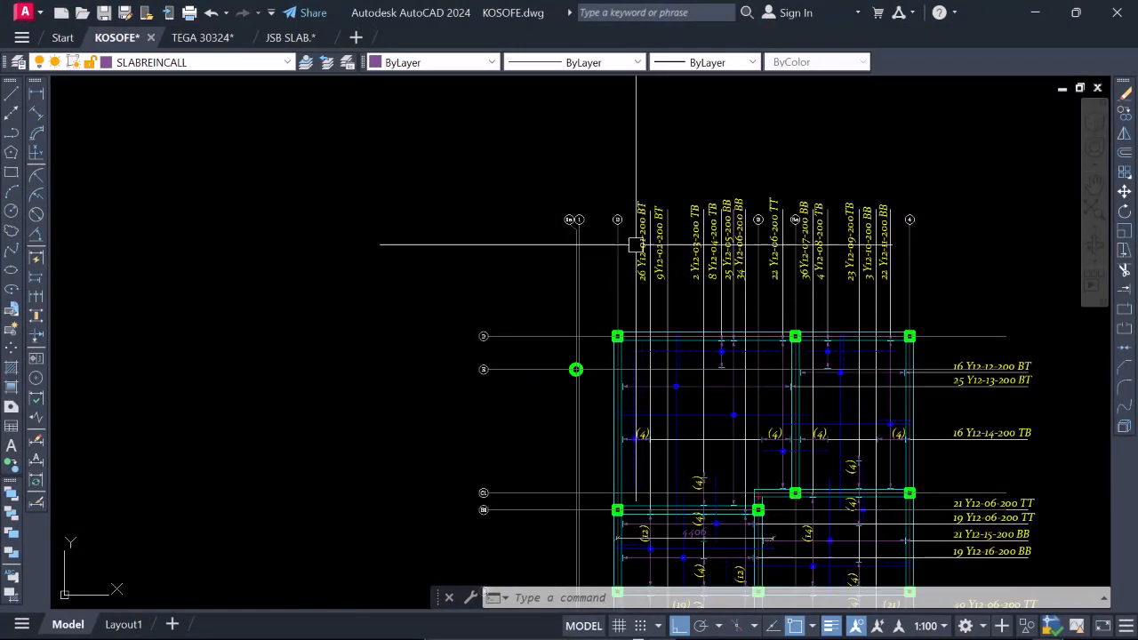
scroll(636, 244, "up", 2)
scroll(545, 207, "up", 2)
scroll(541, 206, "down", 2)
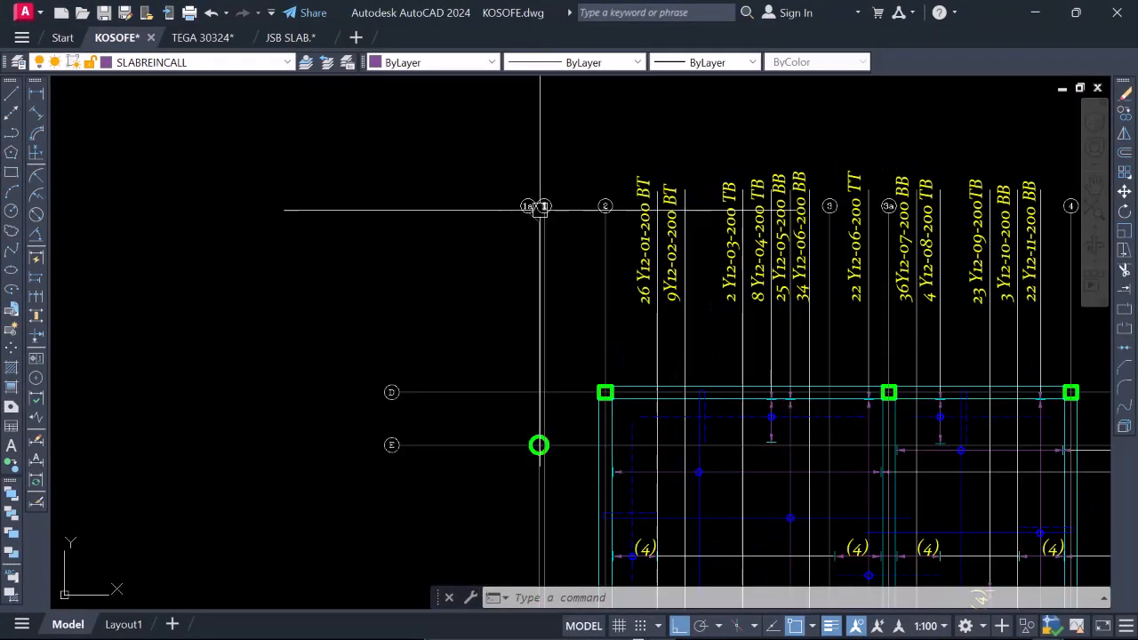
scroll(620, 216, "down", 2)
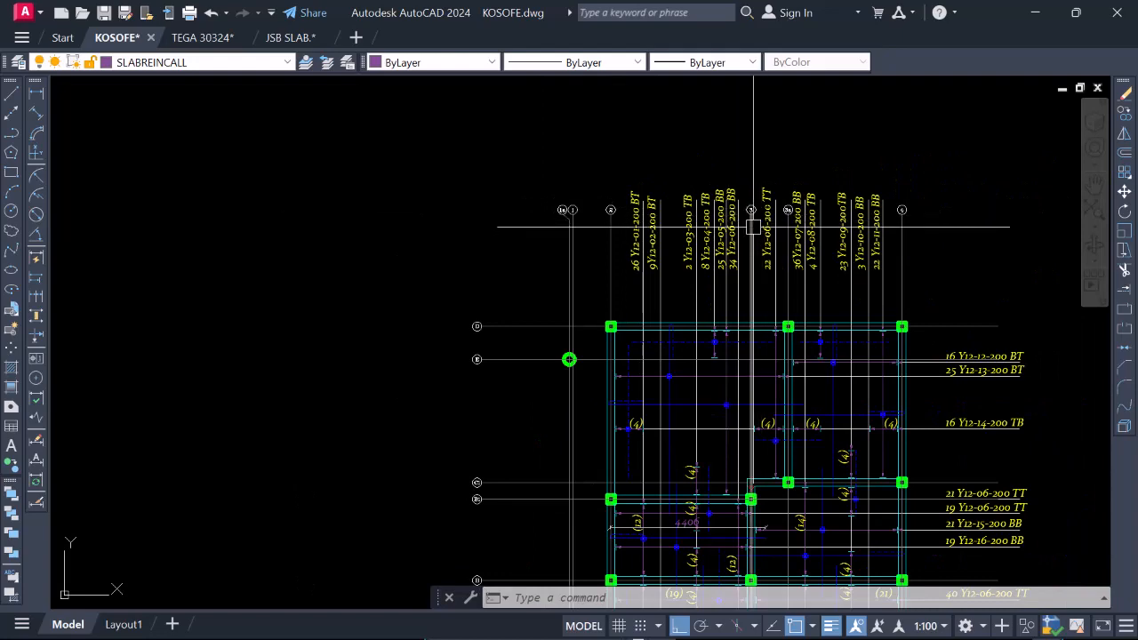
scroll(769, 210, "up", 2)
scroll(813, 210, "up", 2)
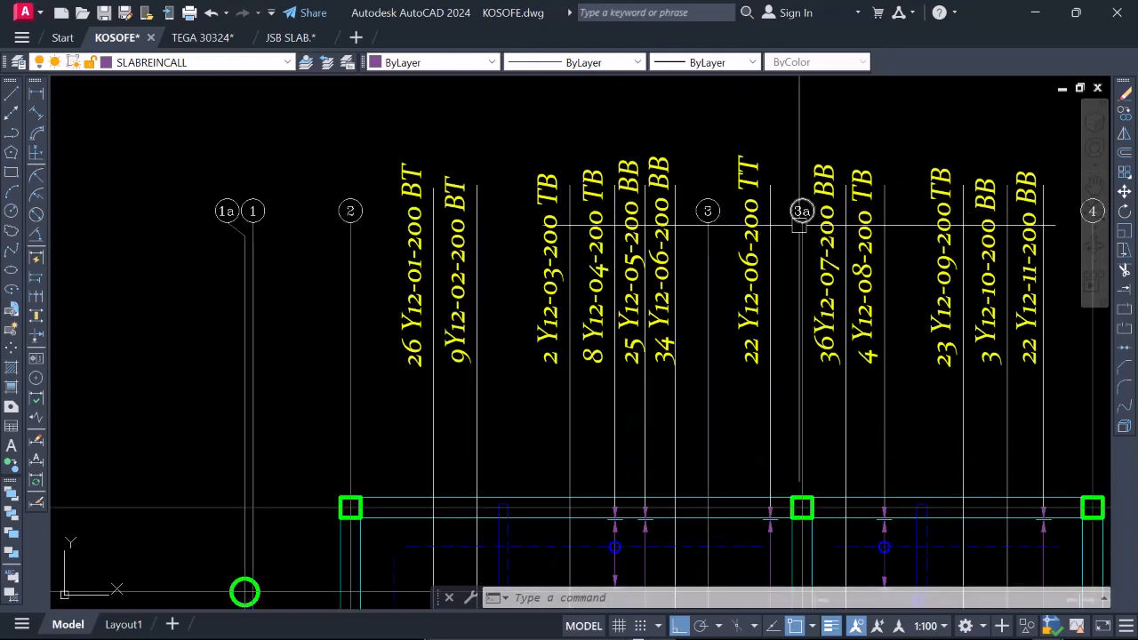
scroll(801, 211, "down", 2)
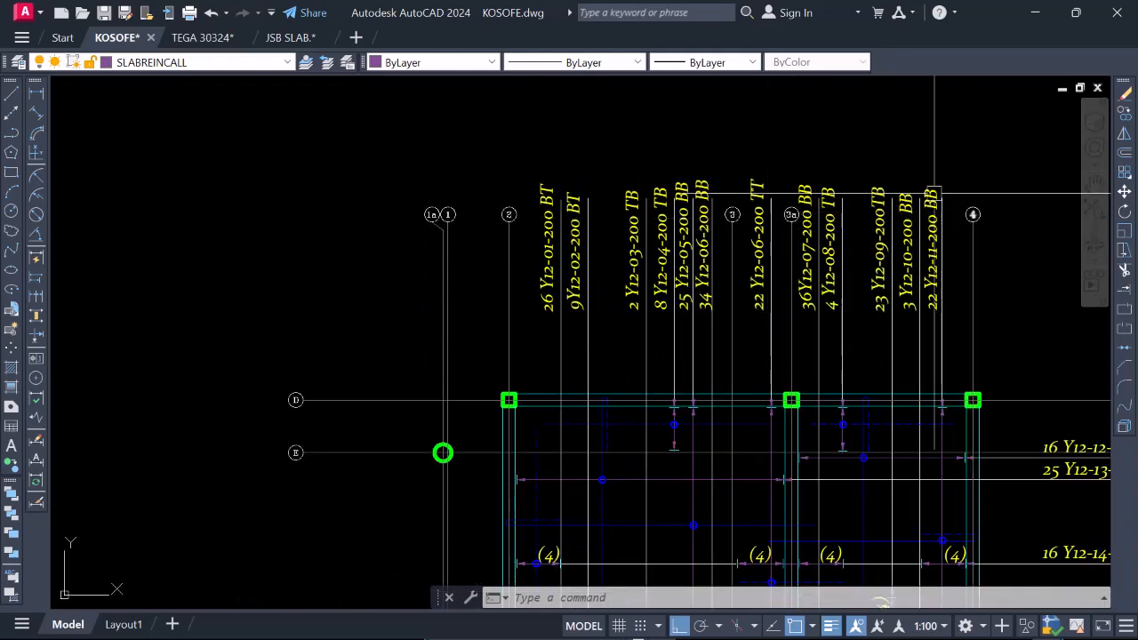
scroll(934, 192, "down", 2)
scroll(836, 342, "down", 1)
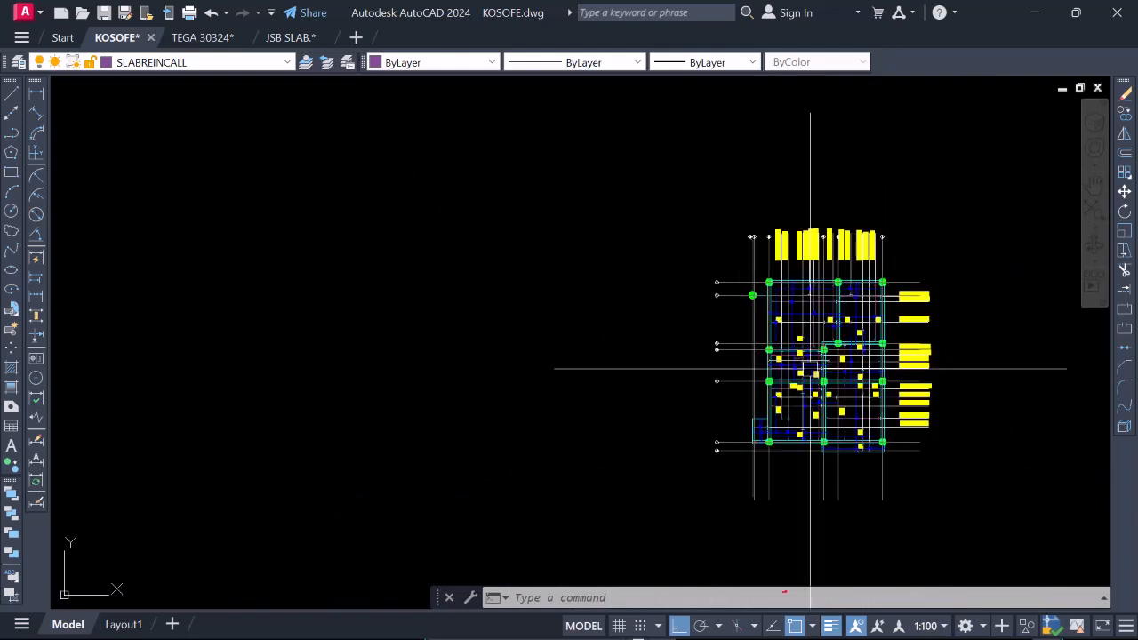
scroll(809, 368, "up", 4)
scroll(693, 425, "down", 2)
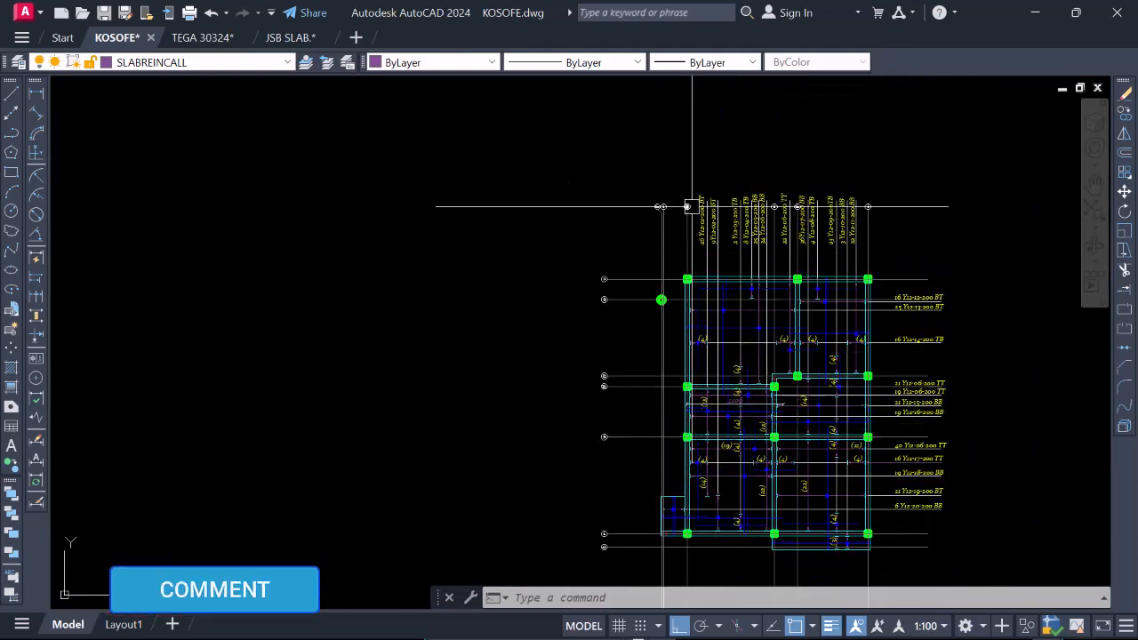
scroll(692, 206, "up", 3)
scroll(675, 213, "down", 3)
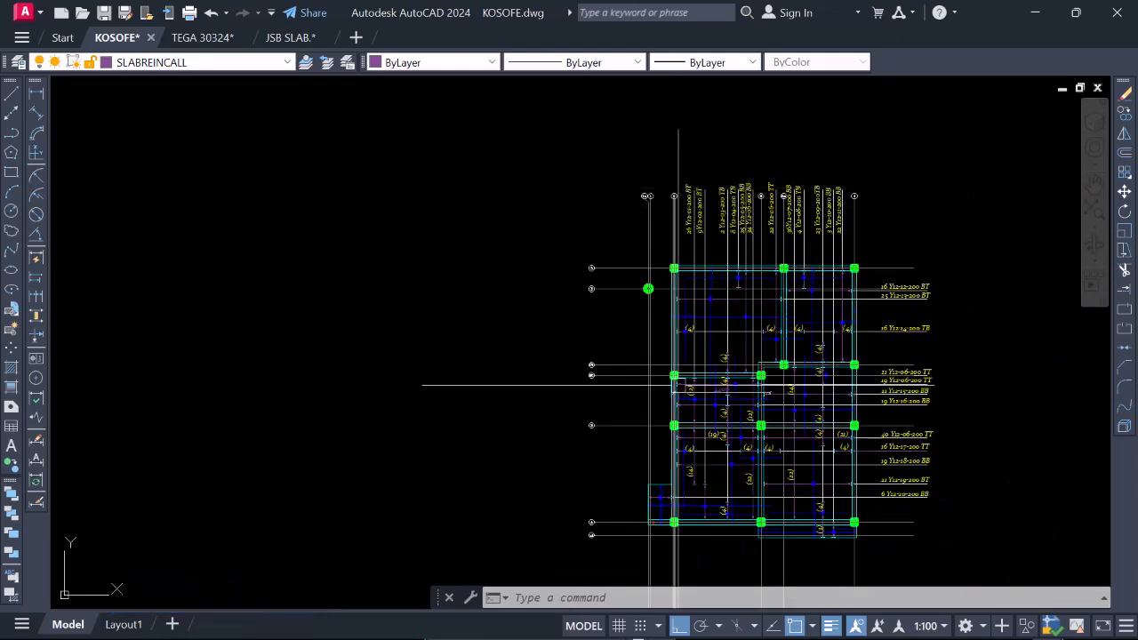
scroll(755, 193, "up", 3)
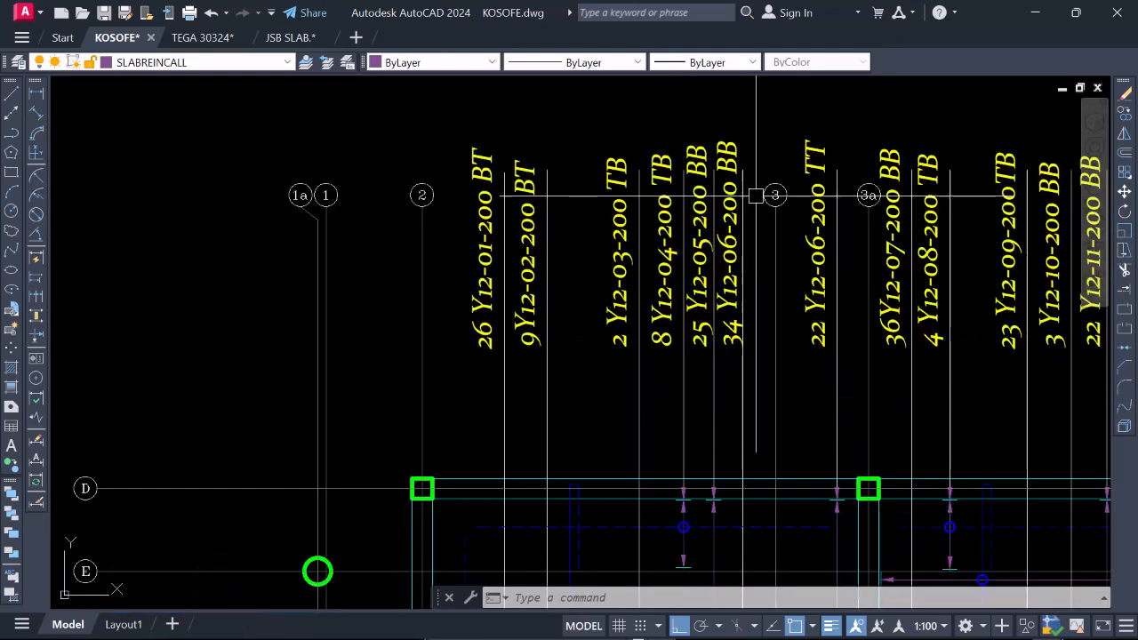
scroll(758, 192, "down", 3)
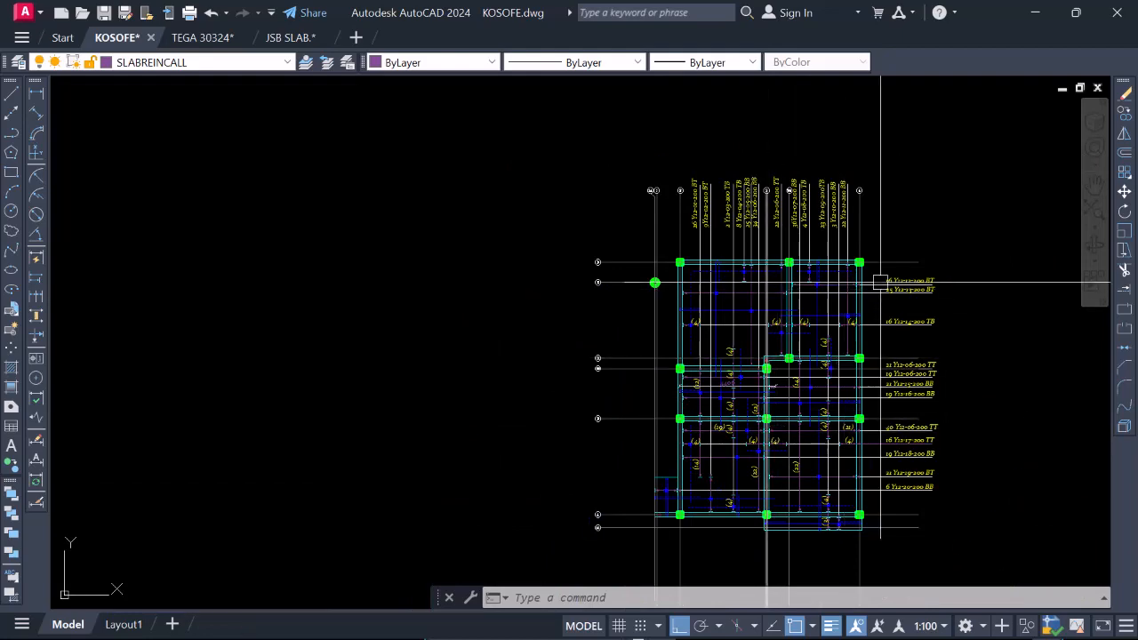
scroll(859, 184, "up", 3)
scroll(859, 184, "down", 3)
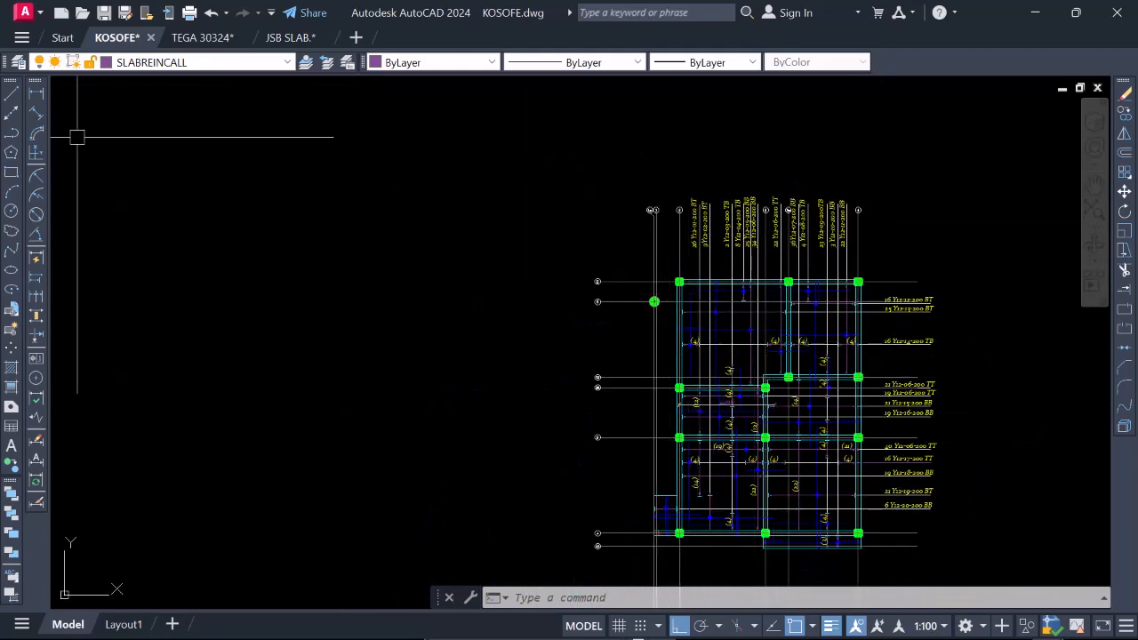
Draw a horizontal section line about 14700 mm long across the slab plan between gridlines E and C1.
type("l")
key("Return")
scroll(708, 357, "up", 2)
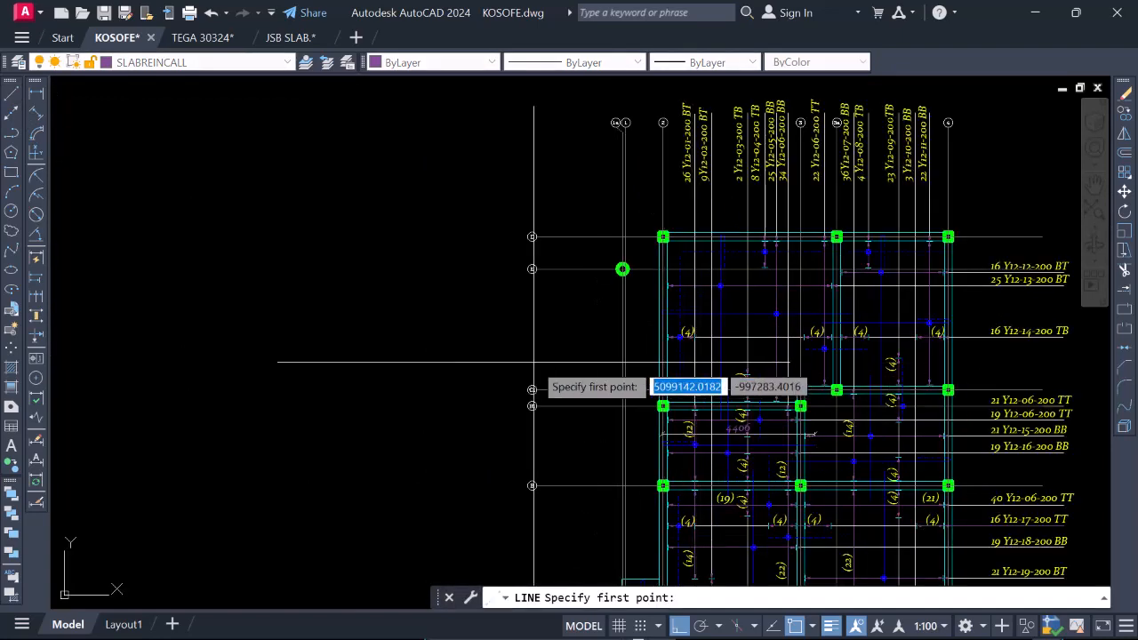
left_click(521, 363)
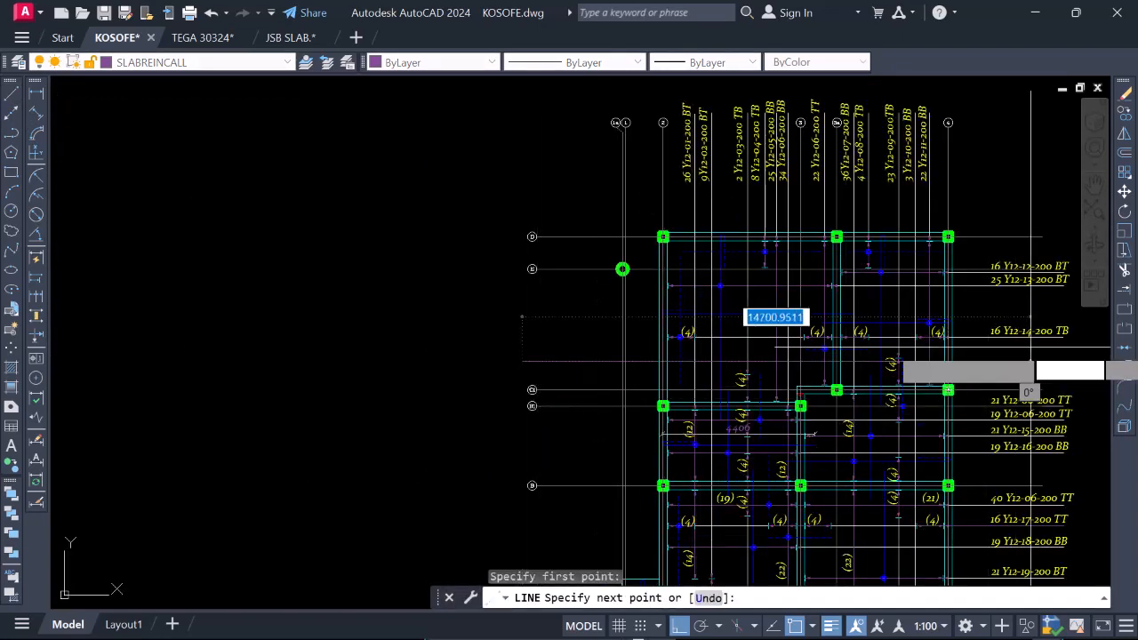
scroll(1029, 365, "up", 2)
left_click(1028, 370)
key("Escape")
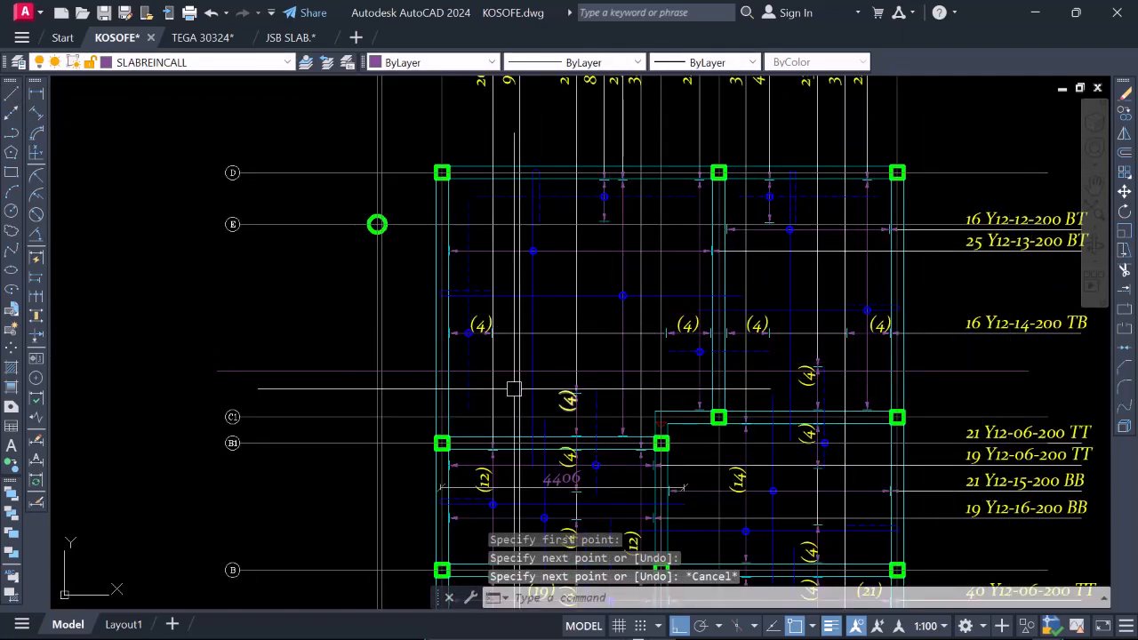
Set the colour of the horizontal section line between gridlines E and C1 to red.
left_click(359, 371)
left_click(483, 63)
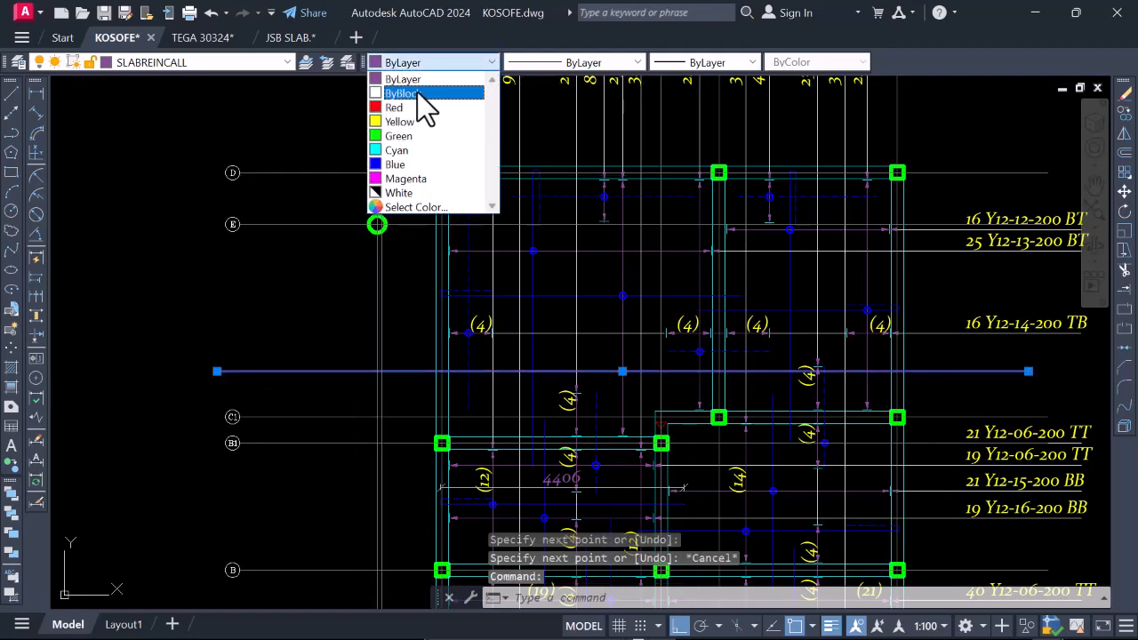
left_click(406, 106)
left_click(468, 250)
scroll(648, 198, "down", 4)
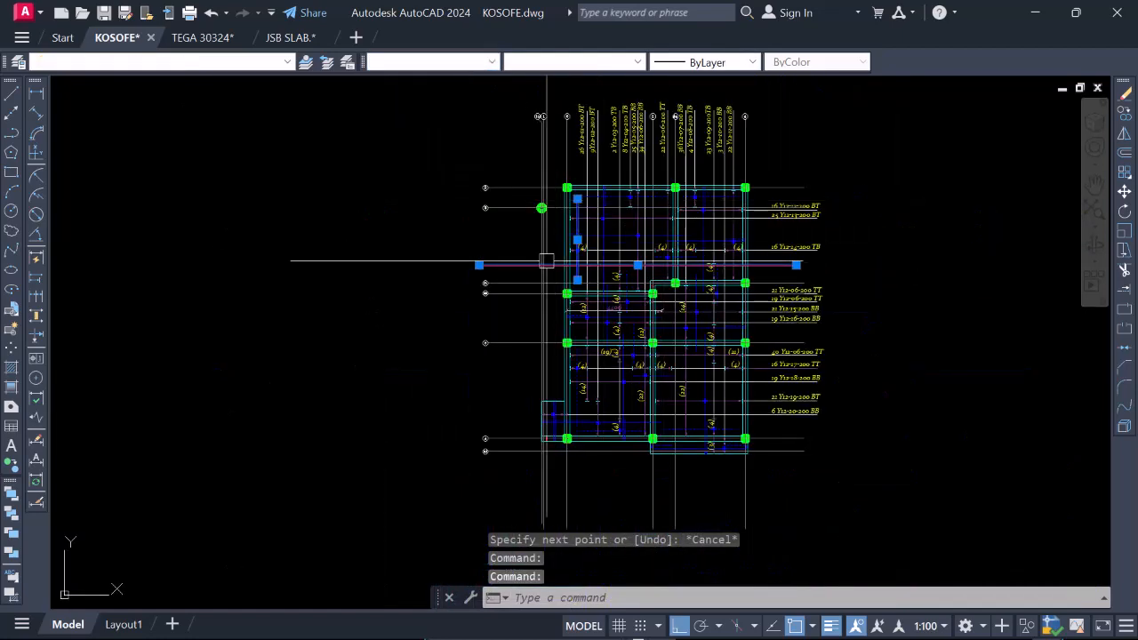
Copy the red section line straight down so a second cut crosses the panels between gridlines B and A.
right_click(514, 256)
left_click(560, 379)
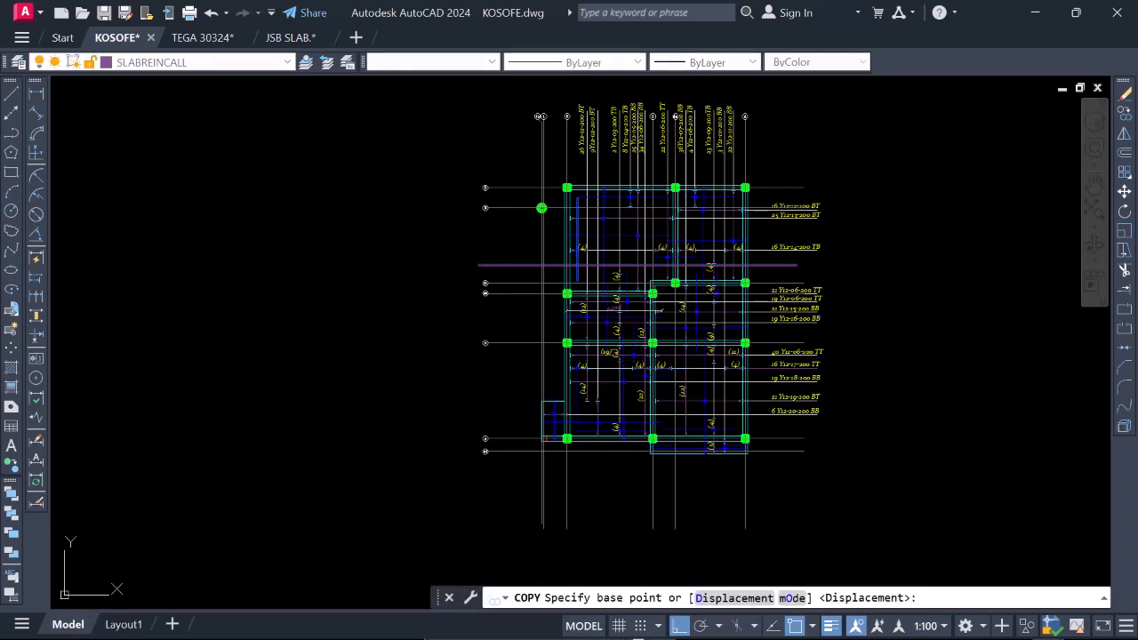
left_click(402, 329)
left_click(411, 460)
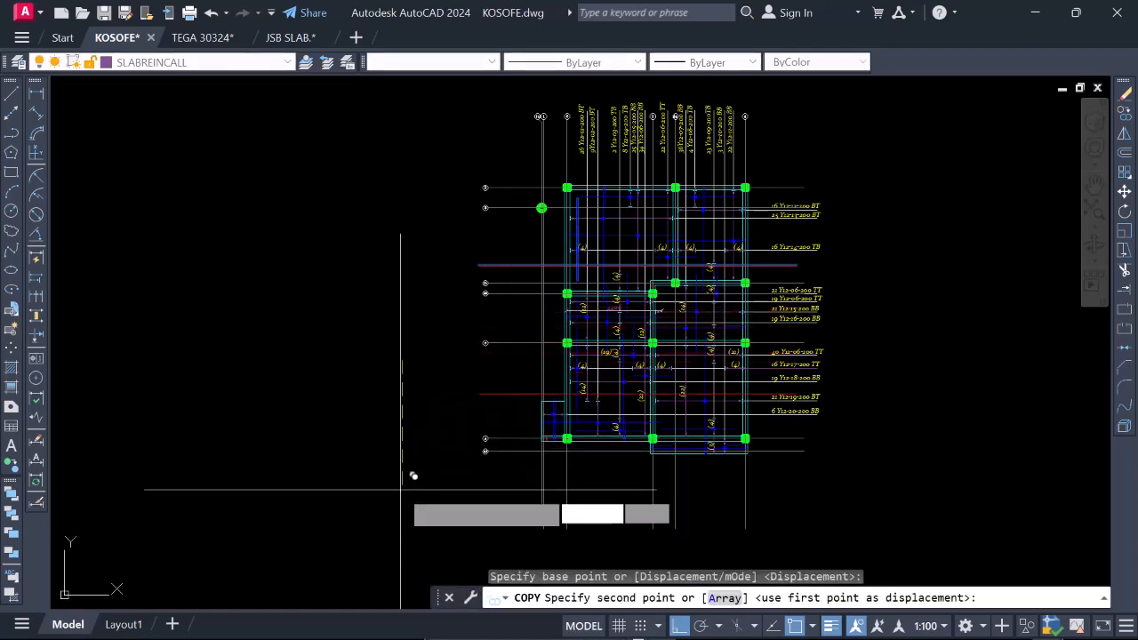
key("Escape")
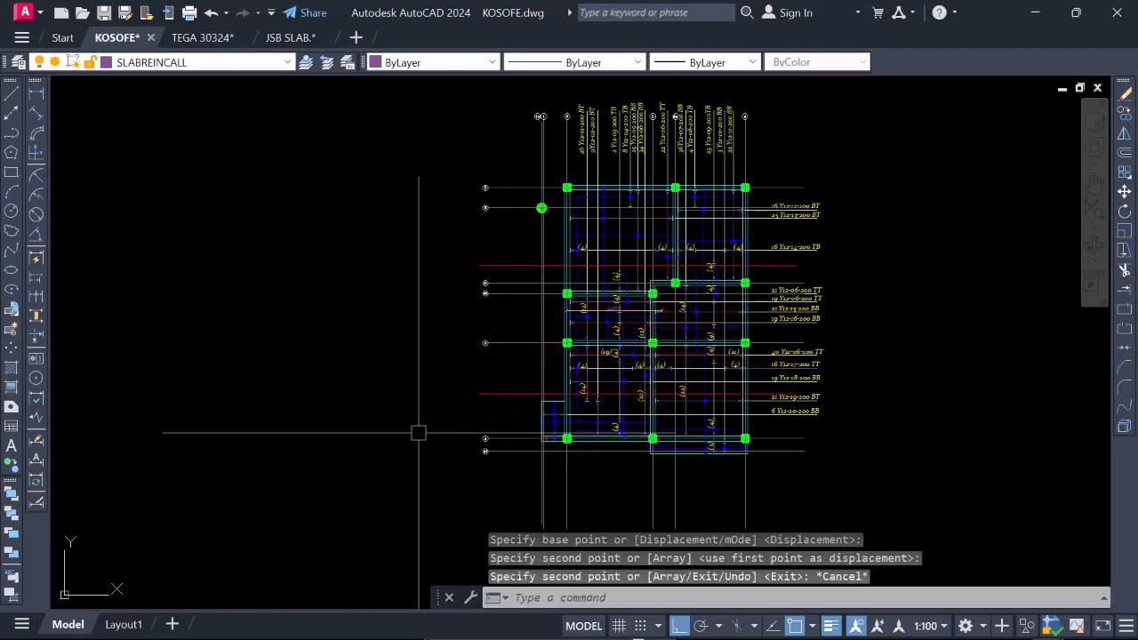
Examine where the two red section lines cross the beams and reinforcement bars of the slab plan.
left_click(514, 264)
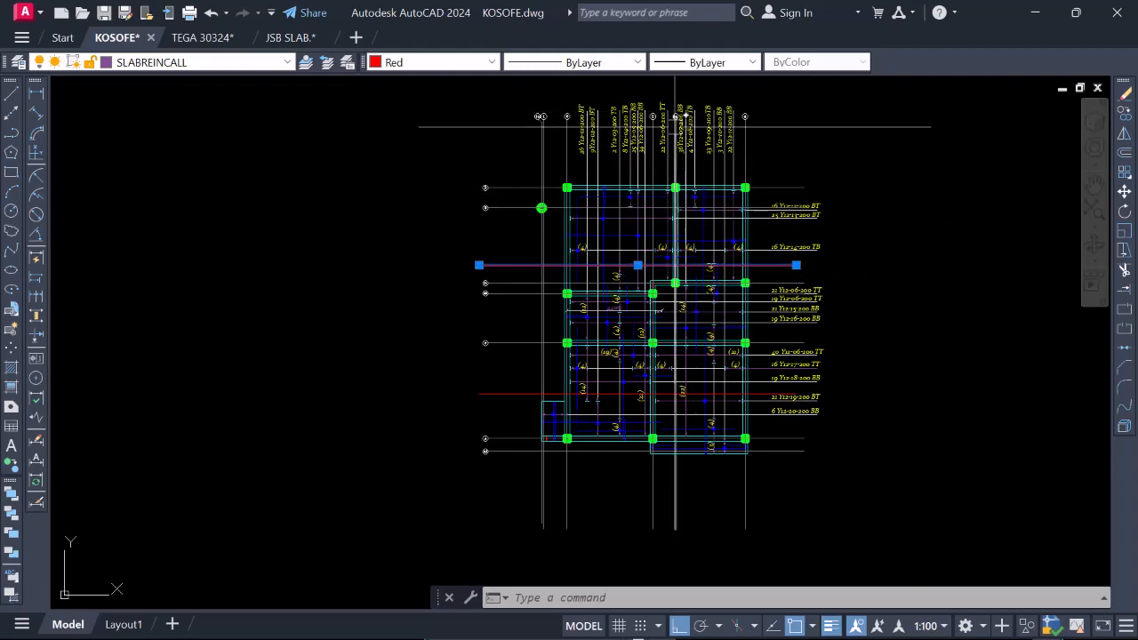
scroll(675, 117, "up", 4)
scroll(642, 254, "down", 4)
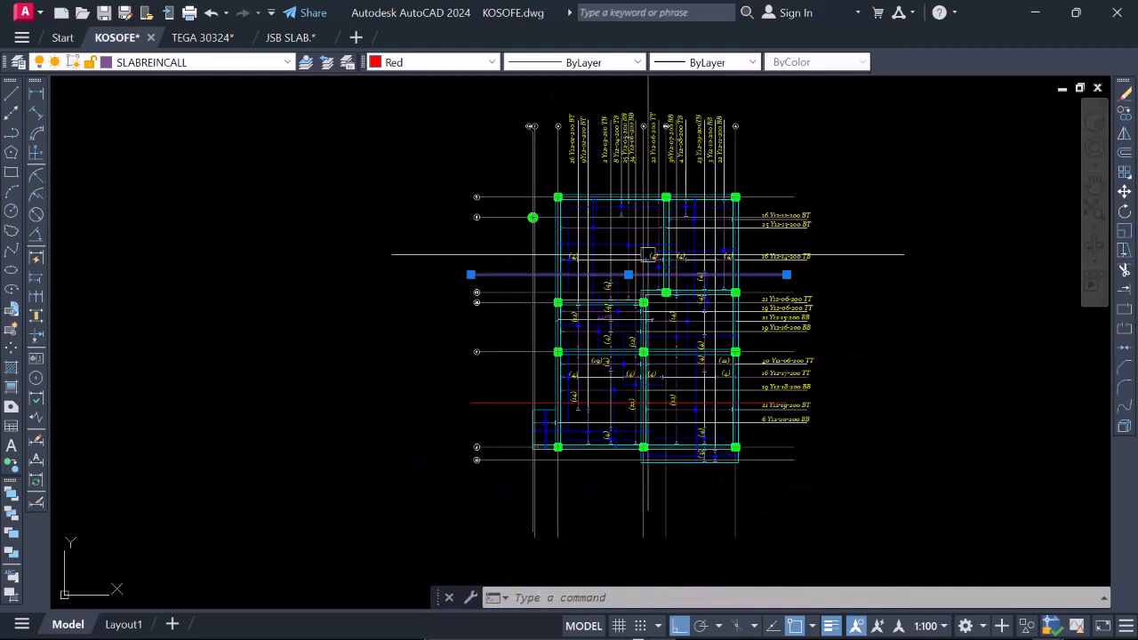
scroll(644, 264, "up", 2)
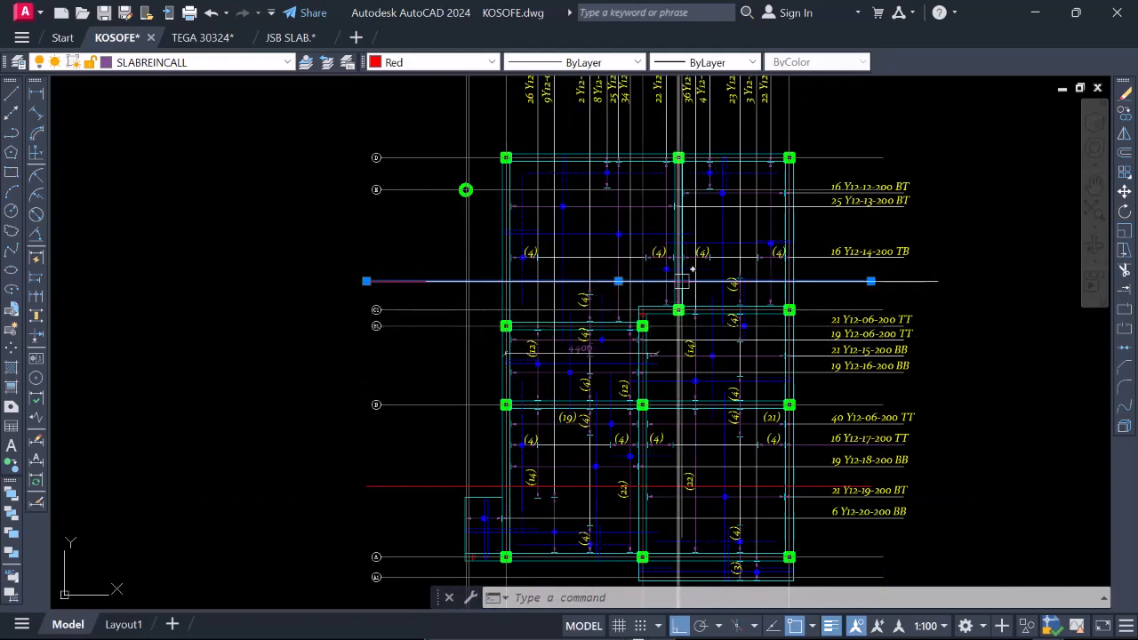
scroll(648, 494, "up", 2)
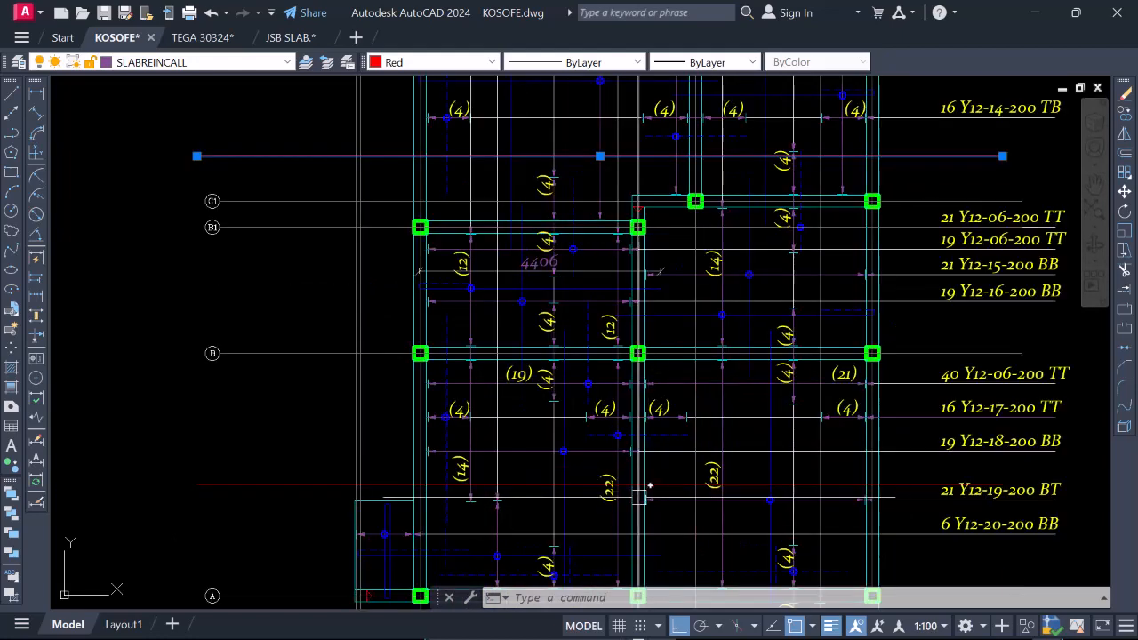
scroll(639, 446, "down", 6)
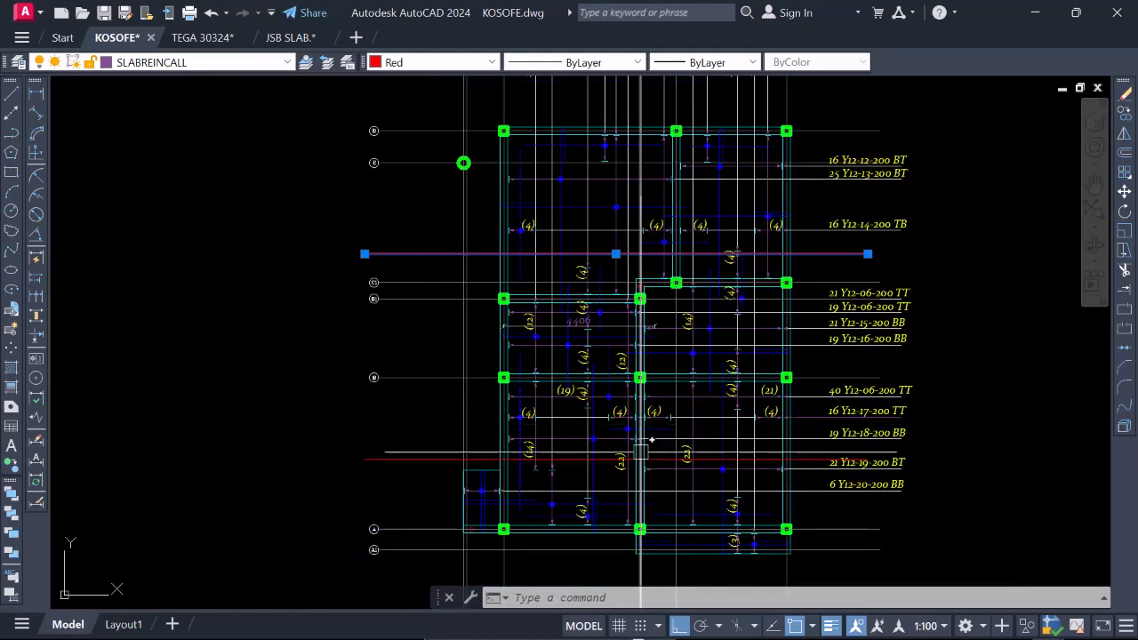
scroll(602, 394, "up", 2)
scroll(602, 251, "up", 2)
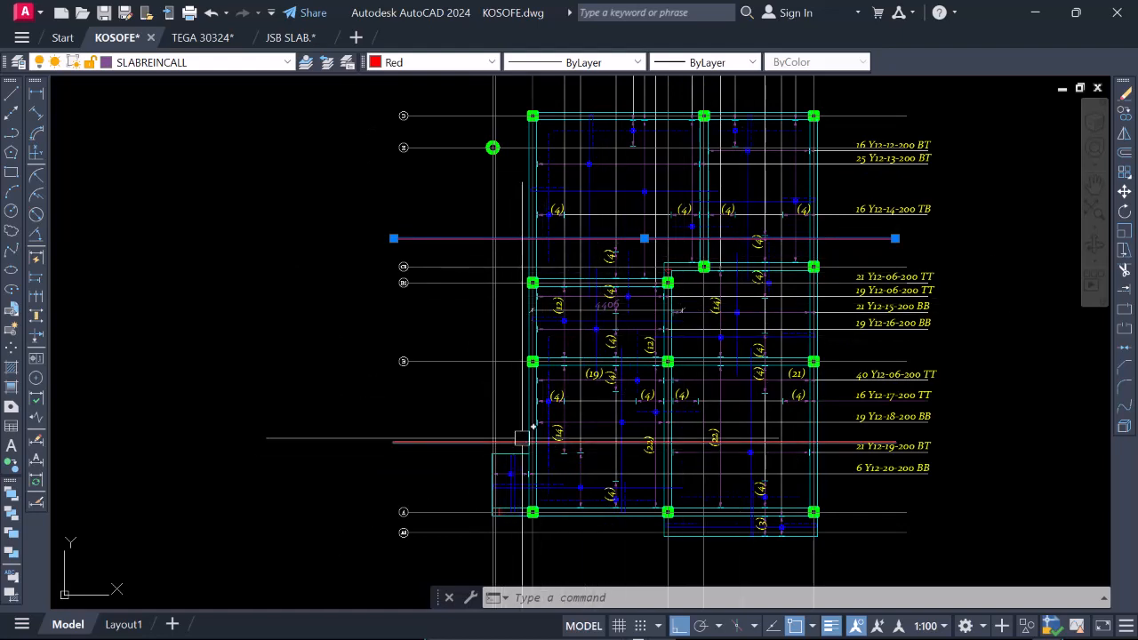
scroll(524, 440, "up", 2)
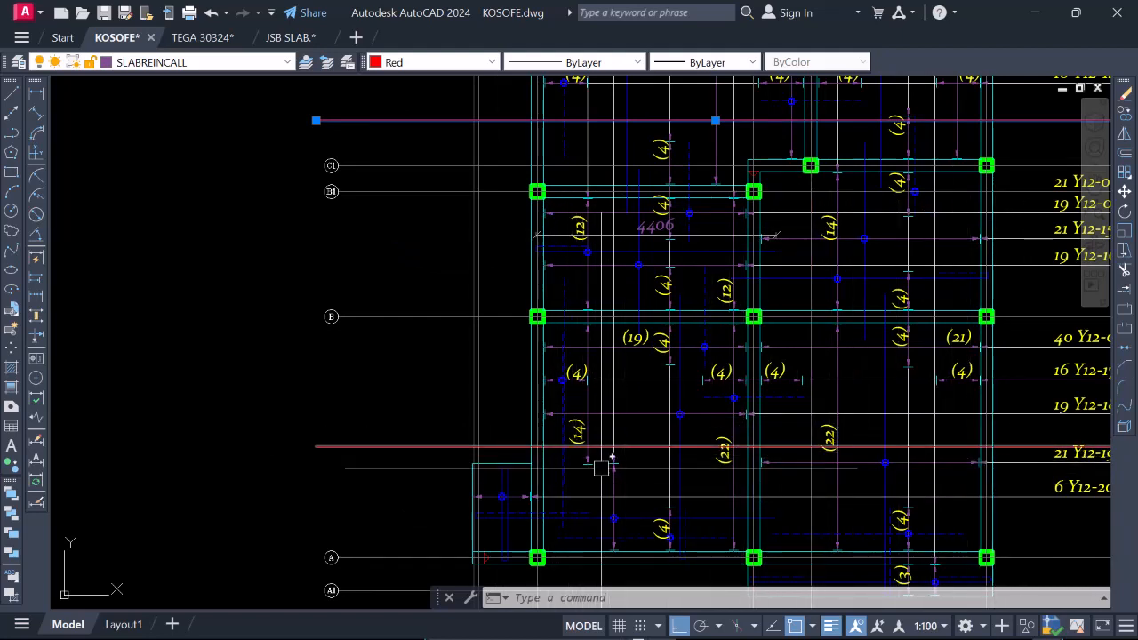
scroll(520, 282, "down", 10)
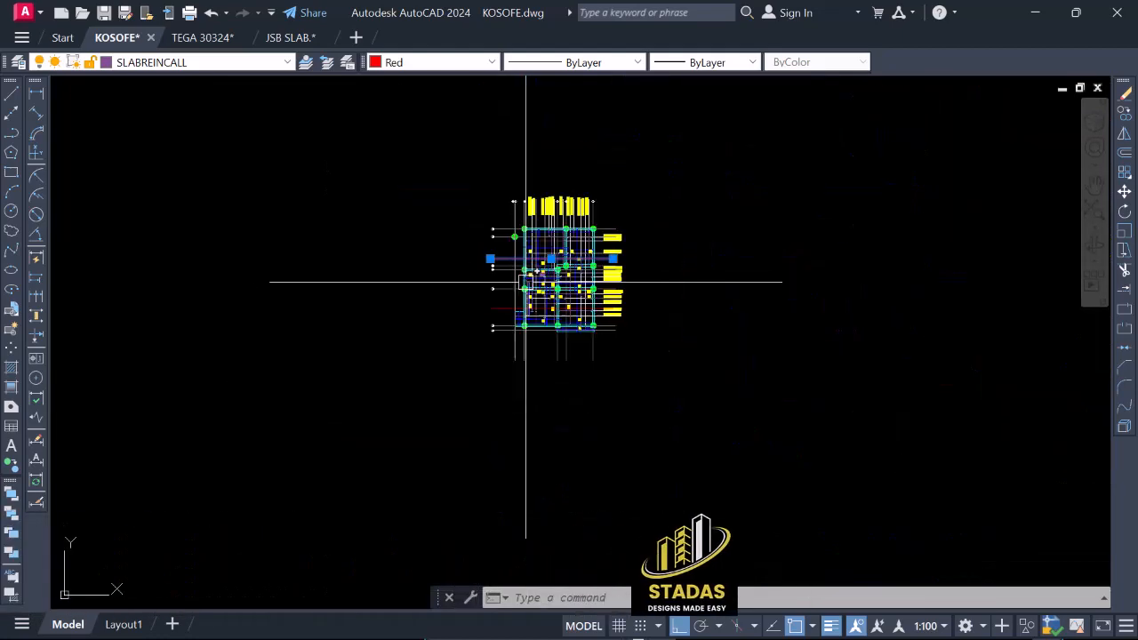
Examine the finished Section A sample below the plan, including its beam cages, bar dots, bar labels and dimensions.
scroll(533, 271, "down", 5)
scroll(569, 382, "up", 10)
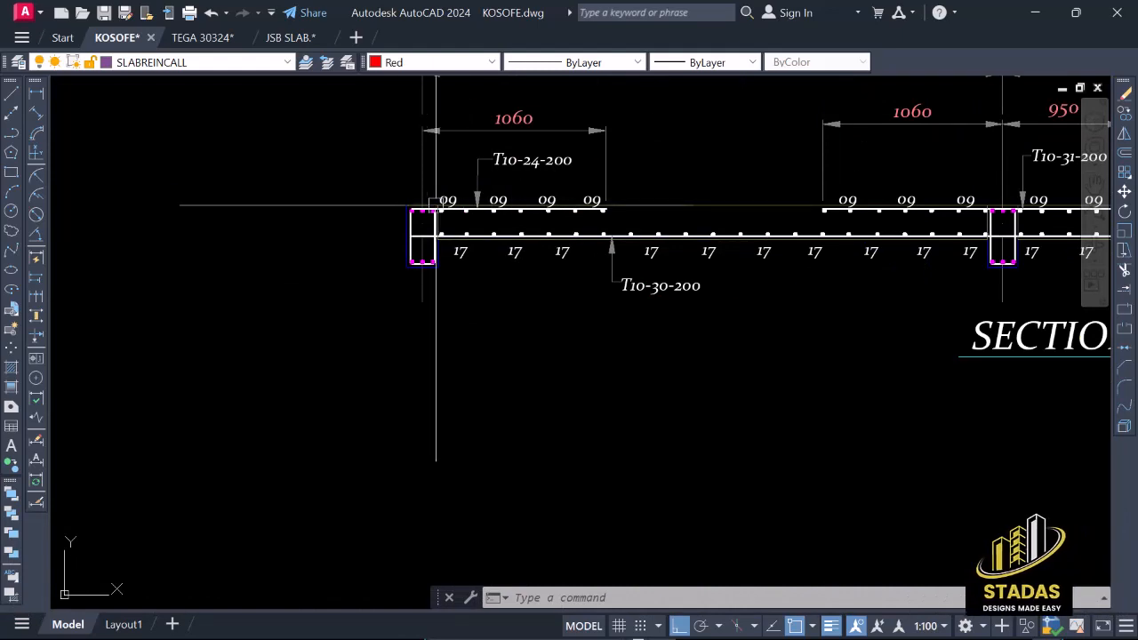
scroll(425, 209, "up", 5)
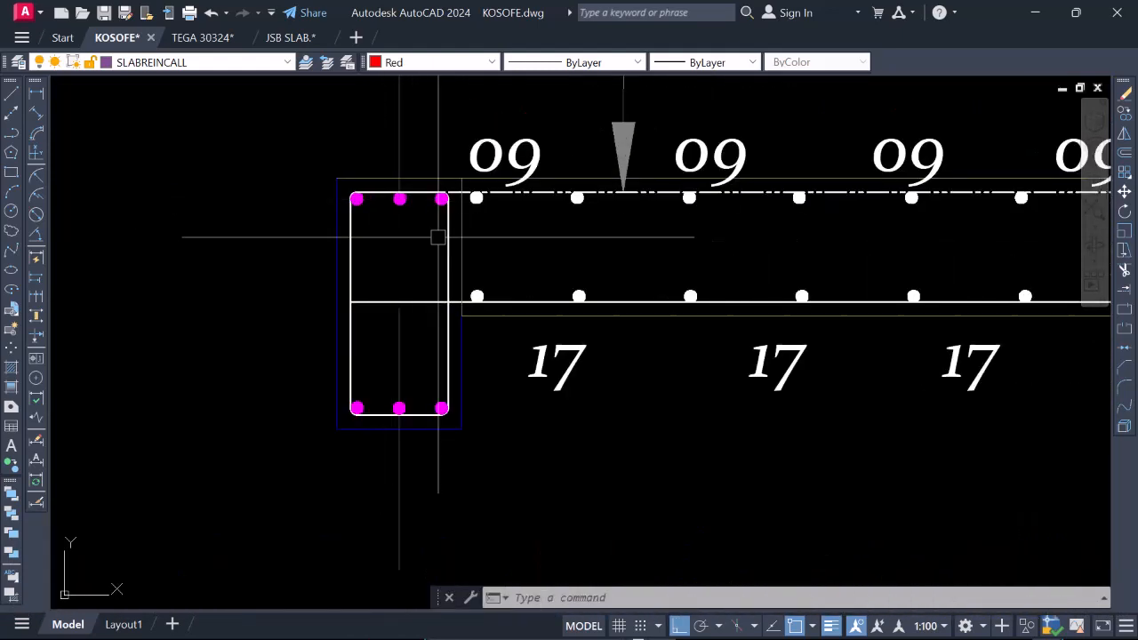
scroll(437, 237, "down", 2)
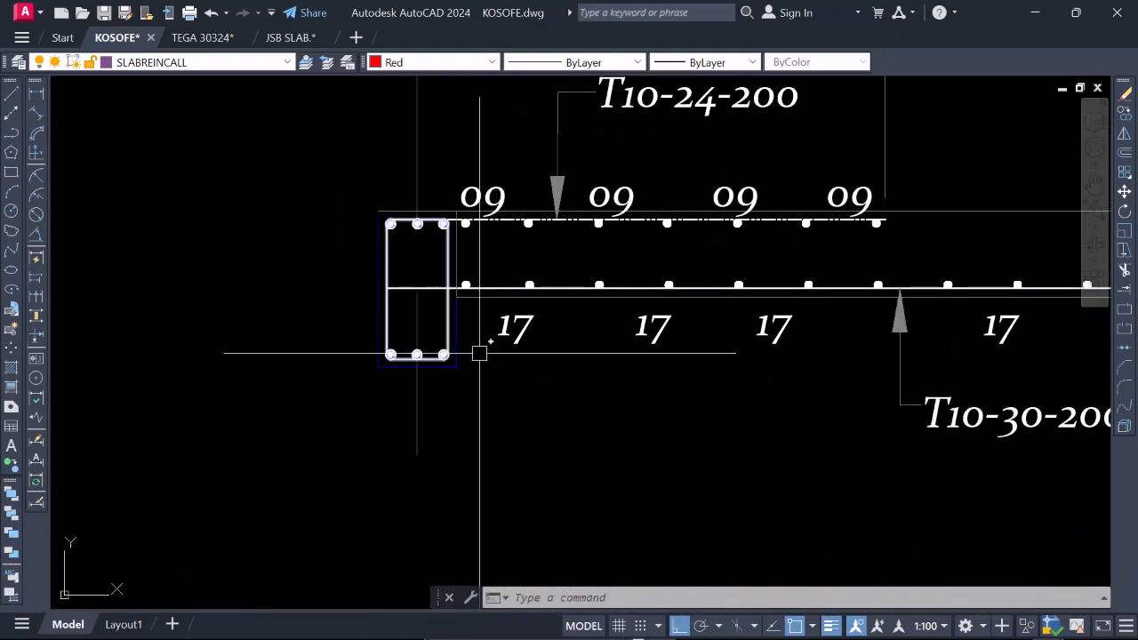
left_click(393, 361)
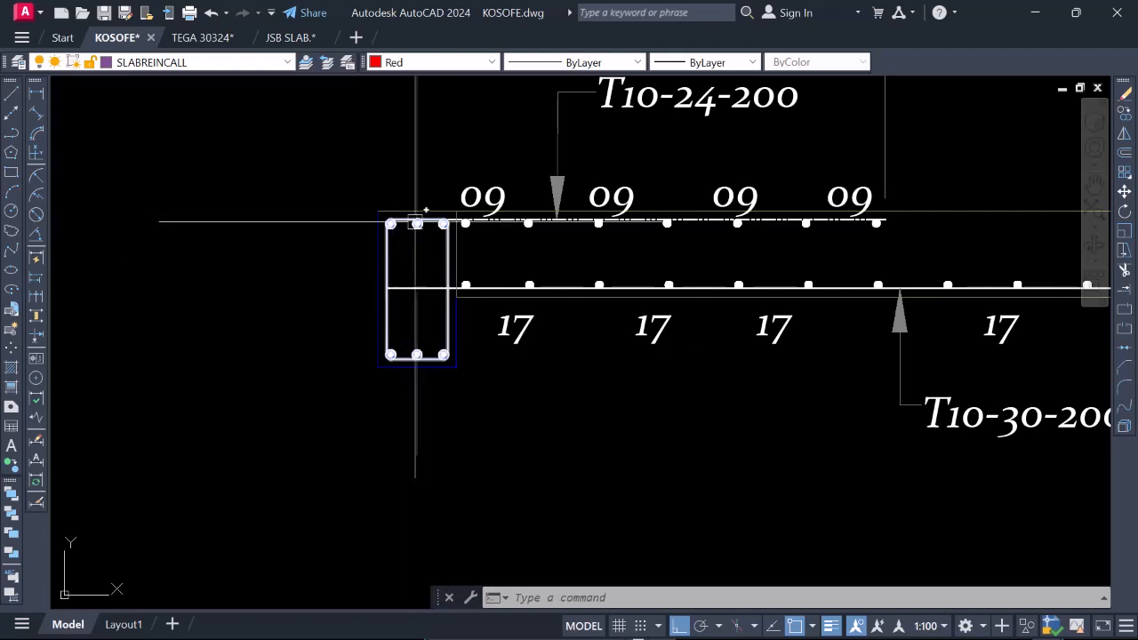
scroll(365, 338, "down", 2)
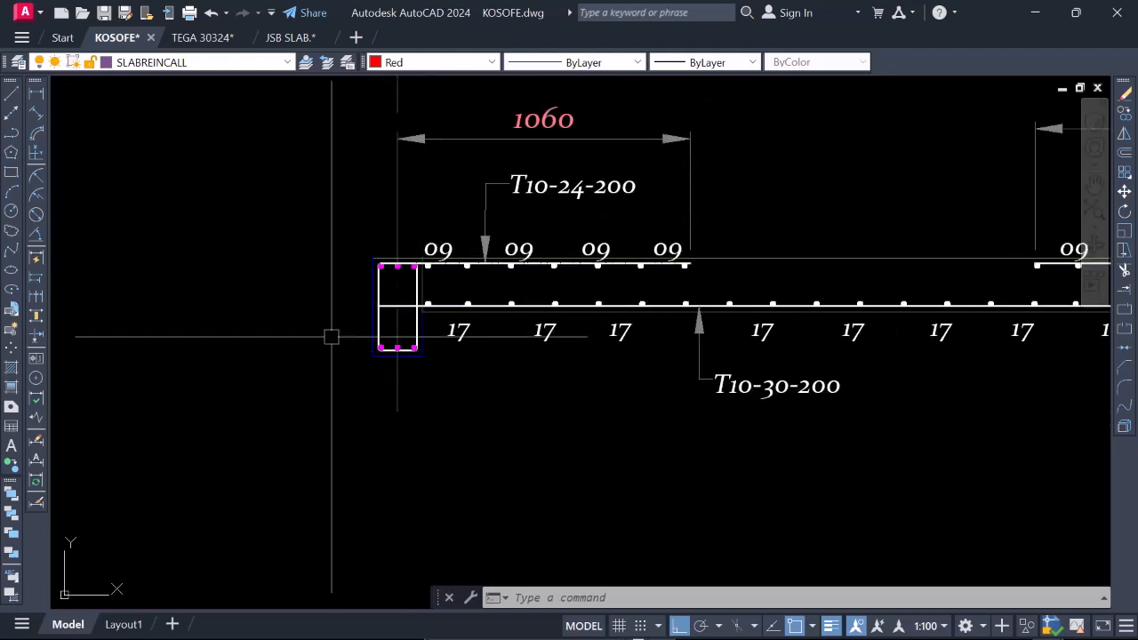
scroll(360, 293, "down", 5)
scroll(601, 283, "up", 6)
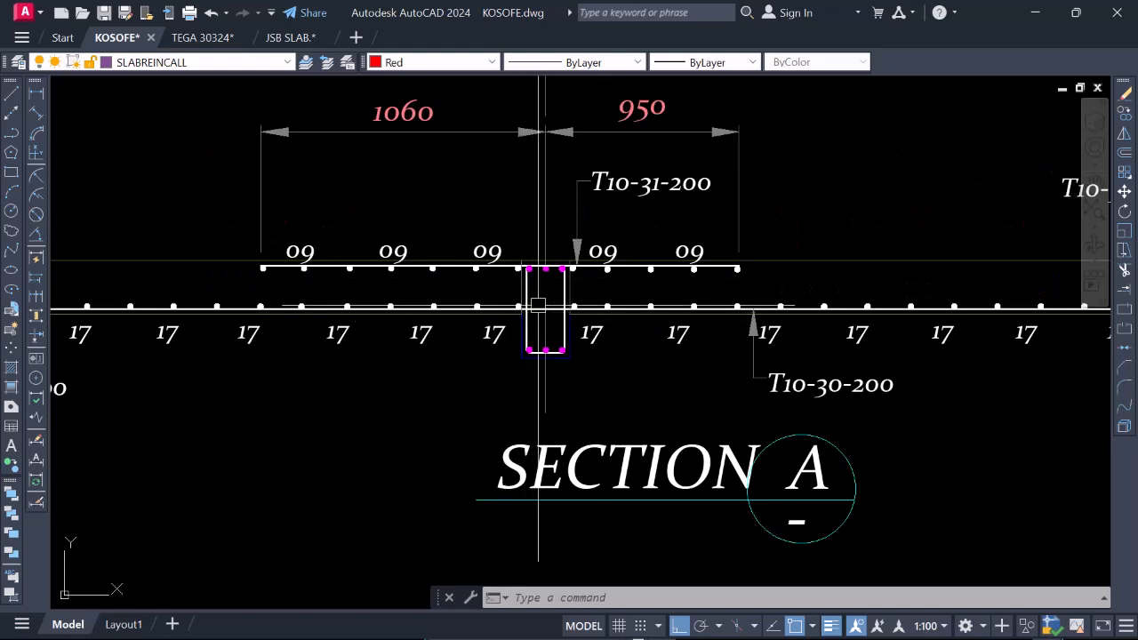
scroll(549, 311, "down", 2)
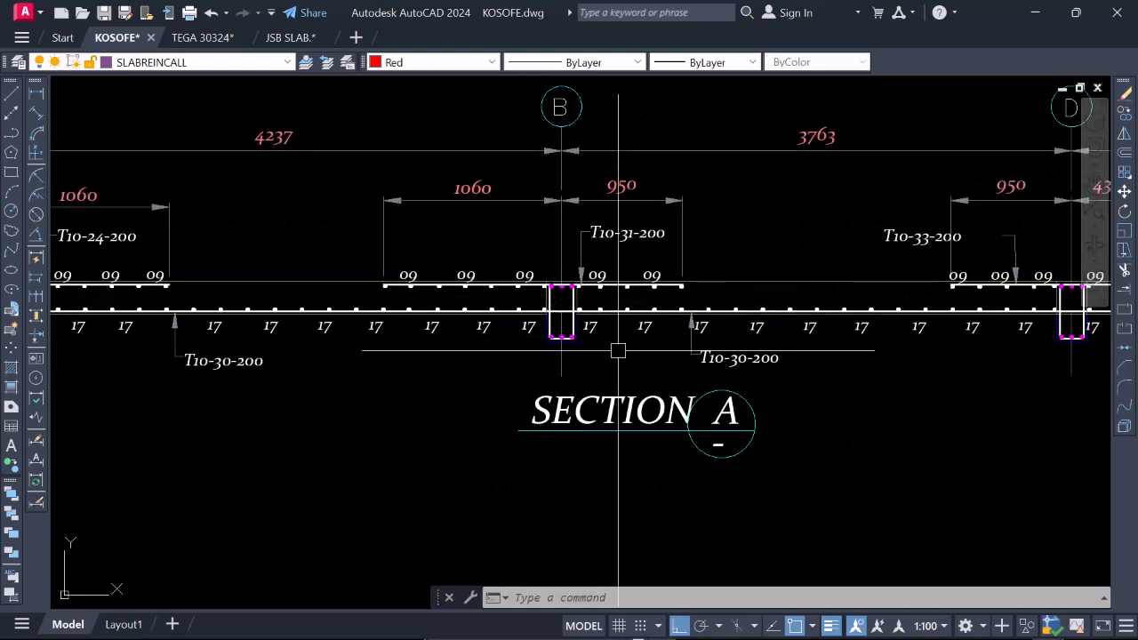
scroll(618, 351, "down", 8)
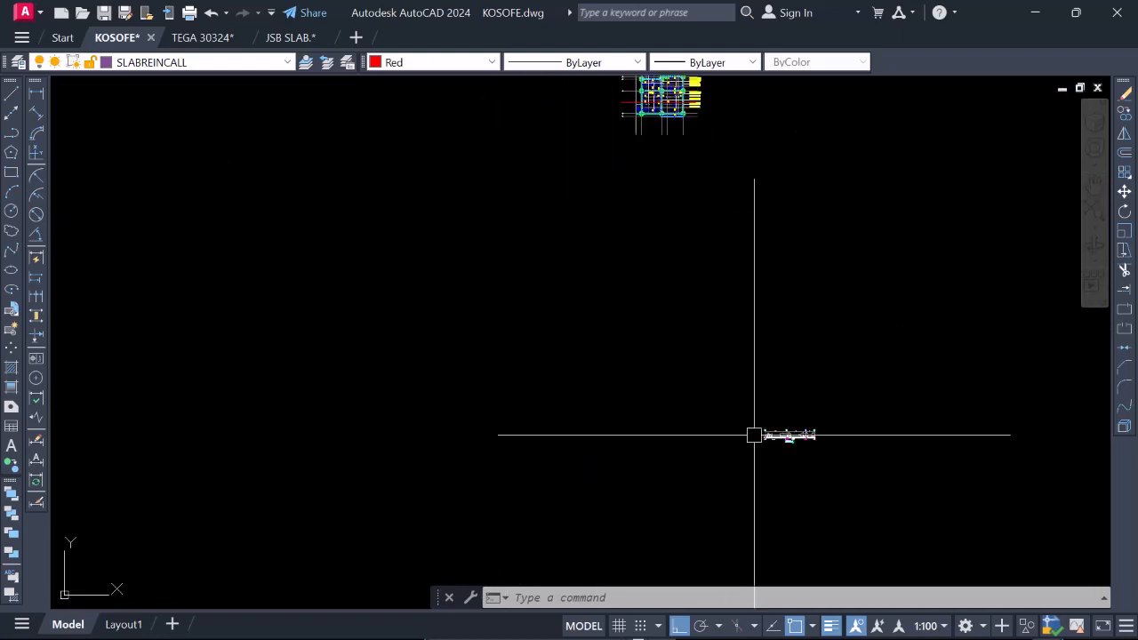
scroll(860, 528, "up", 6)
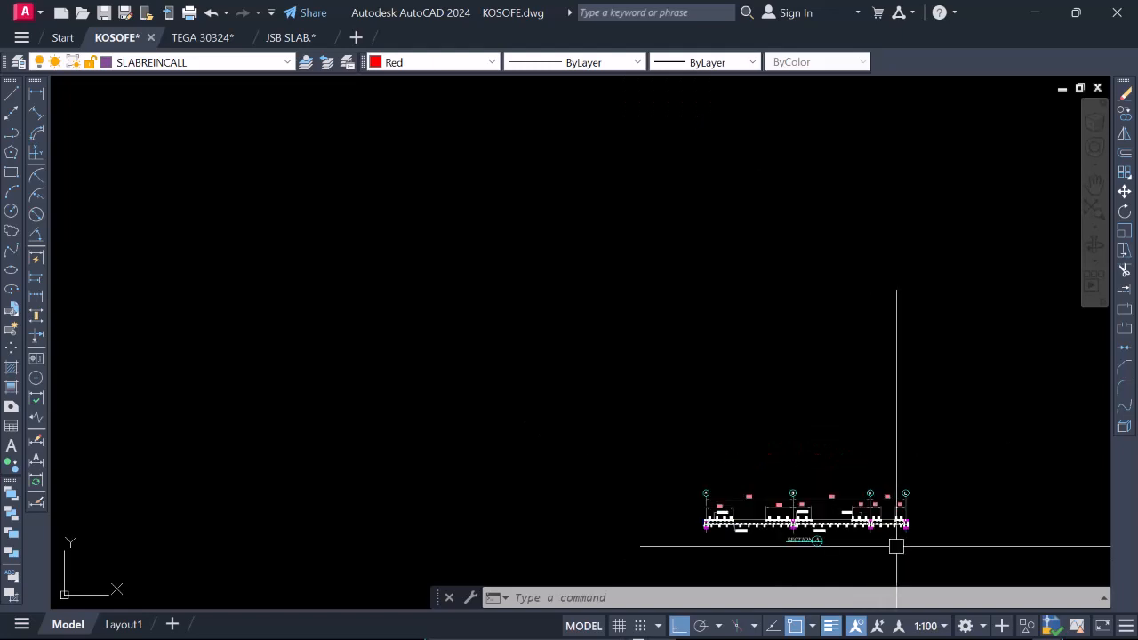
Draw a vertical construction line where the upper section line meets the outer edge of the slab's leftmost beam.
scroll(896, 546, "down", 8)
scroll(745, 308, "up", 10)
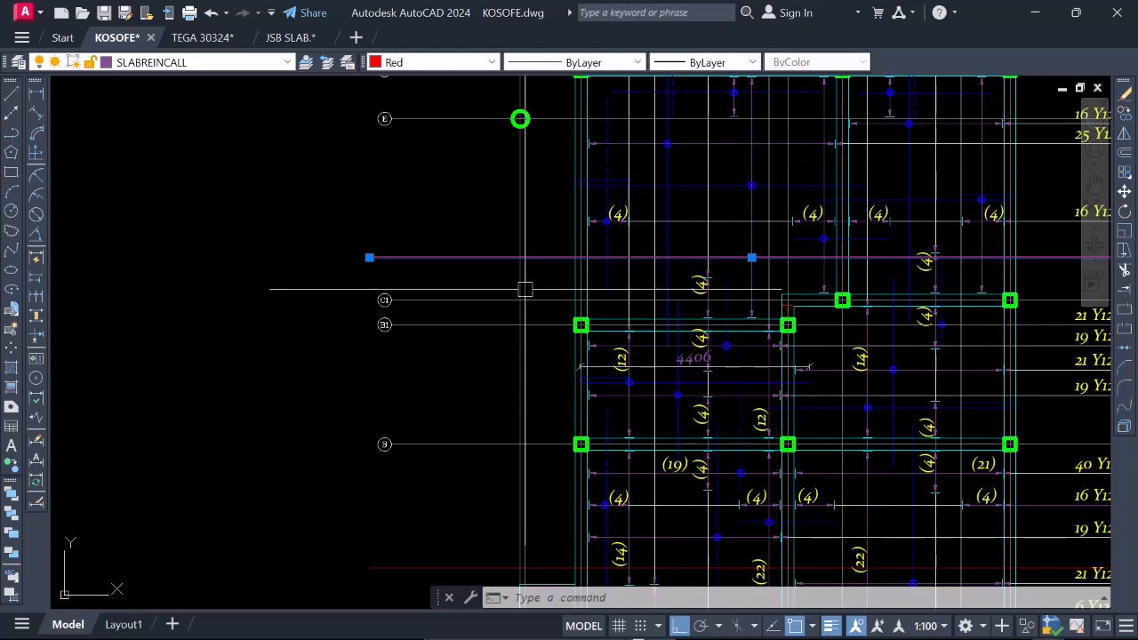
scroll(648, 261, "down", 5)
scroll(675, 320, "up", 5)
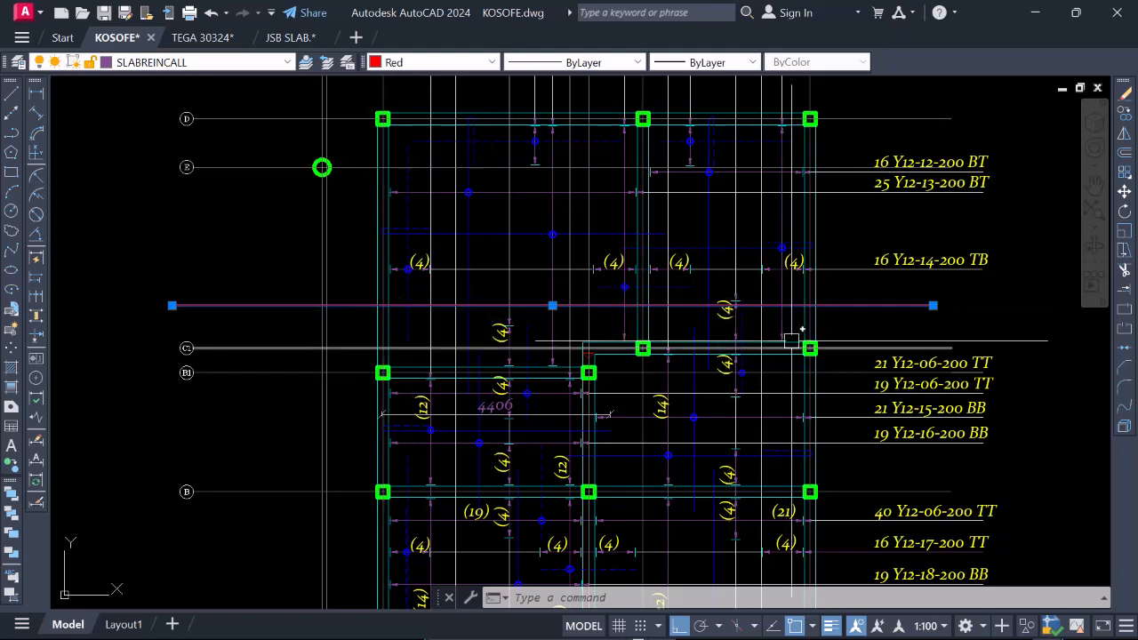
left_click(12, 116)
scroll(381, 331, "up", 2)
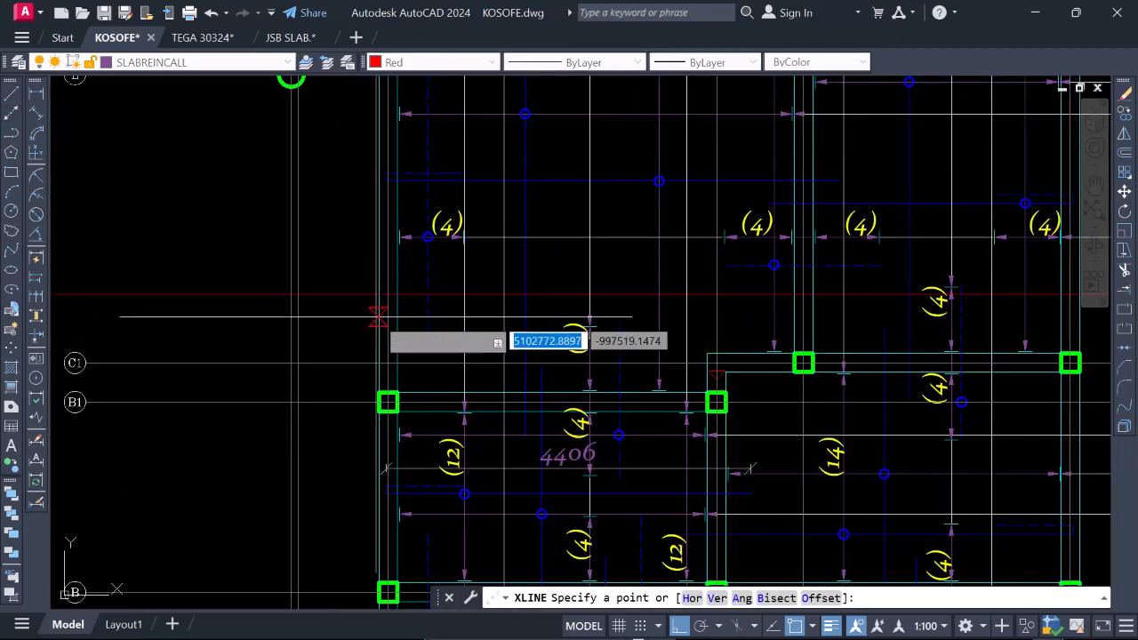
left_click(378, 299)
scroll(391, 444, "down", 5)
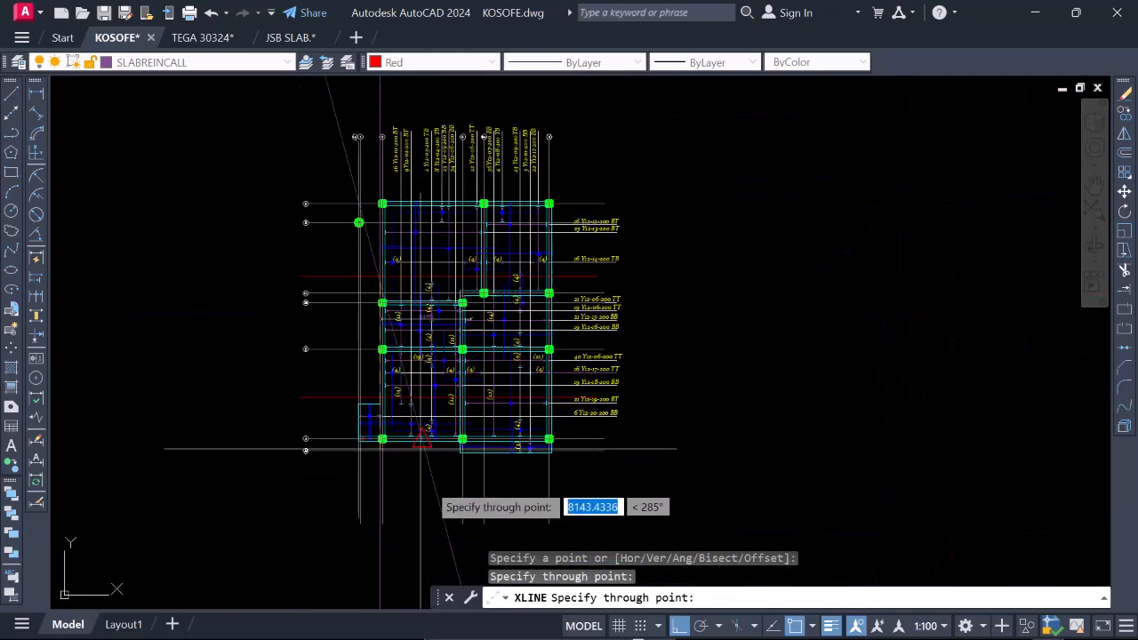
key("Escape")
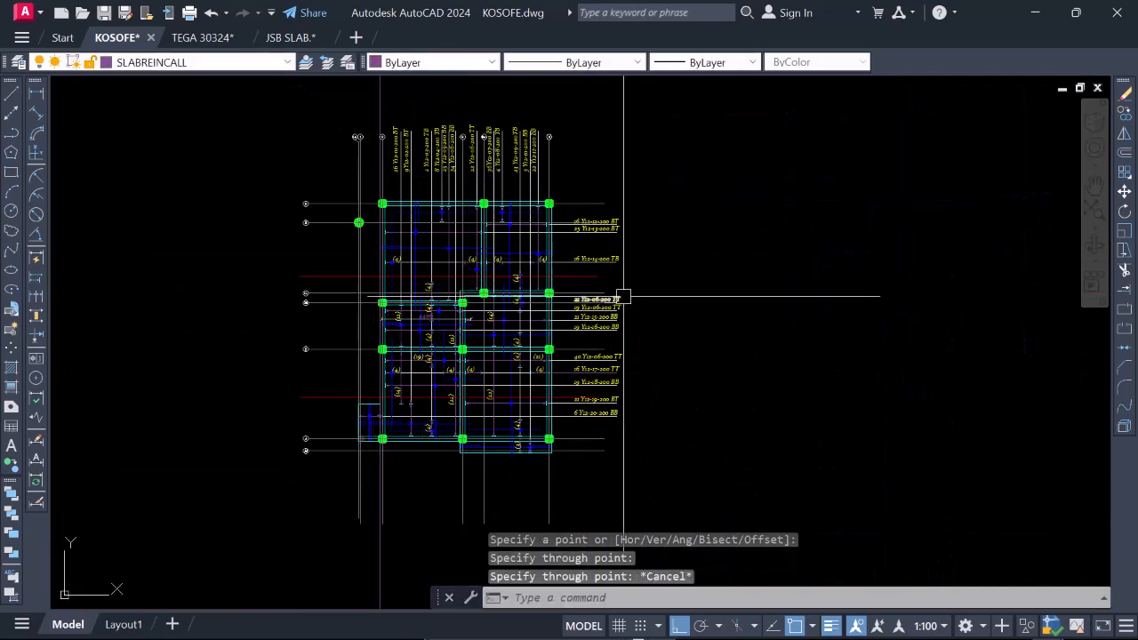
Erase the vertical construction line along the outer edge of the leftmost beam.
scroll(586, 318, "down", 2)
scroll(477, 483, "up", 2)
left_click(473, 483)
left_click(383, 462)
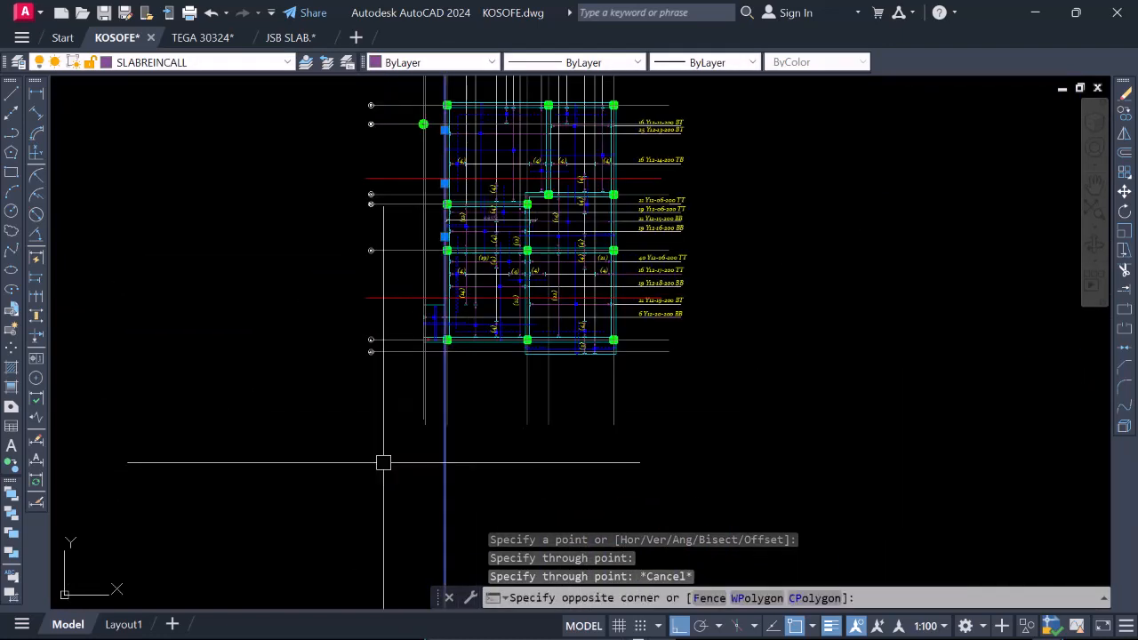
right_click(352, 413)
left_click(431, 327)
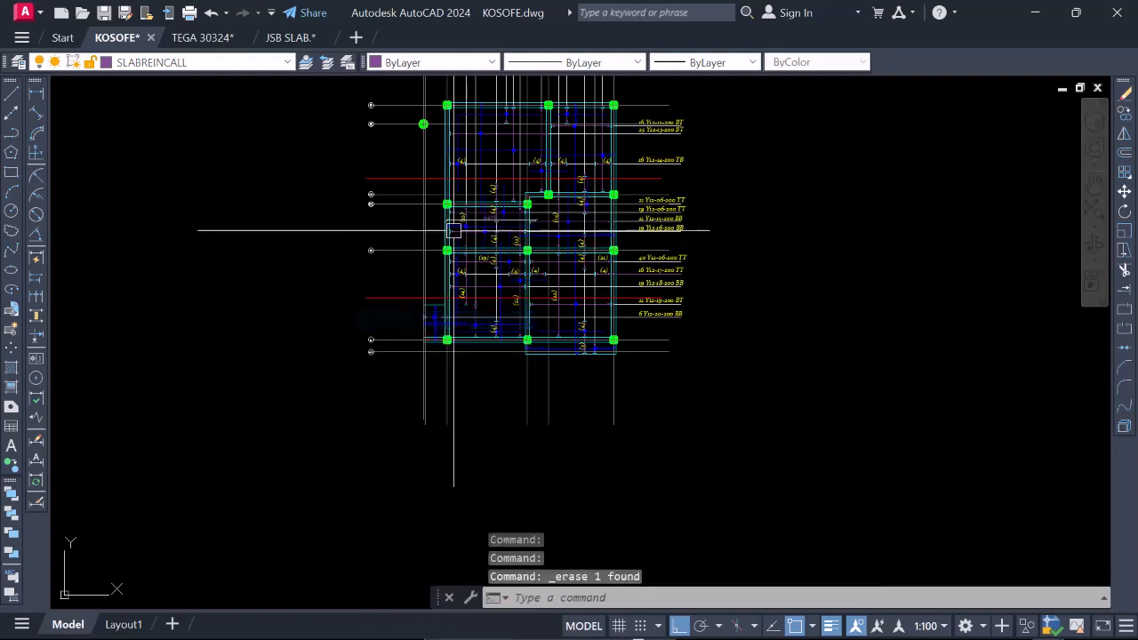
Copy the upper section line with the three vertical beams and gridlines it crosses to the empty area straight below the plan.
scroll(462, 267, "up", 3)
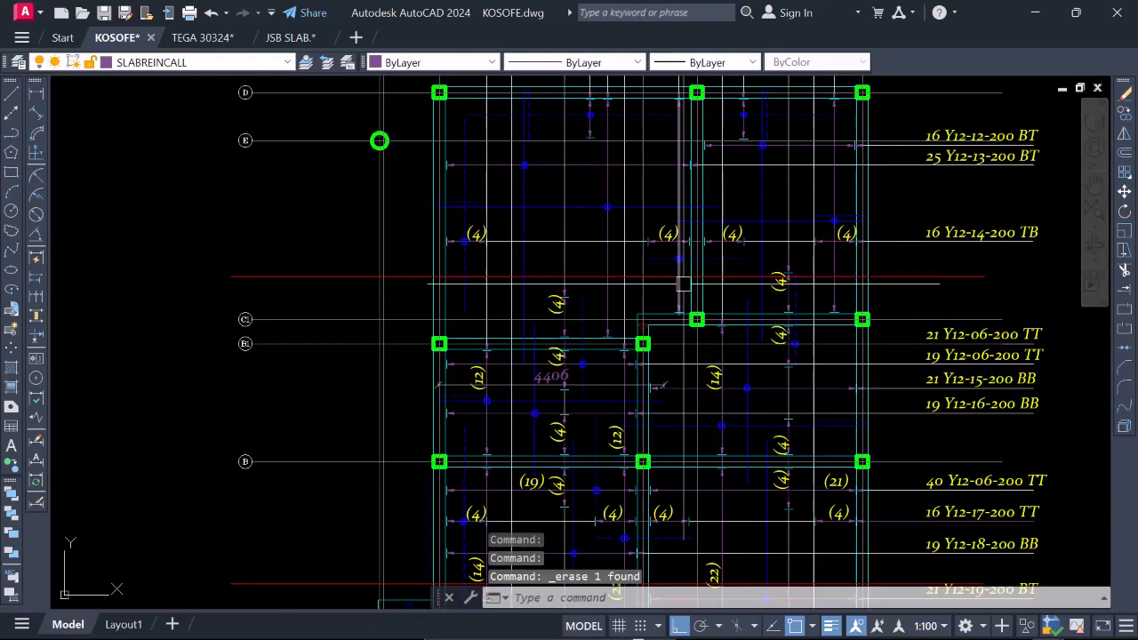
left_click(880, 282)
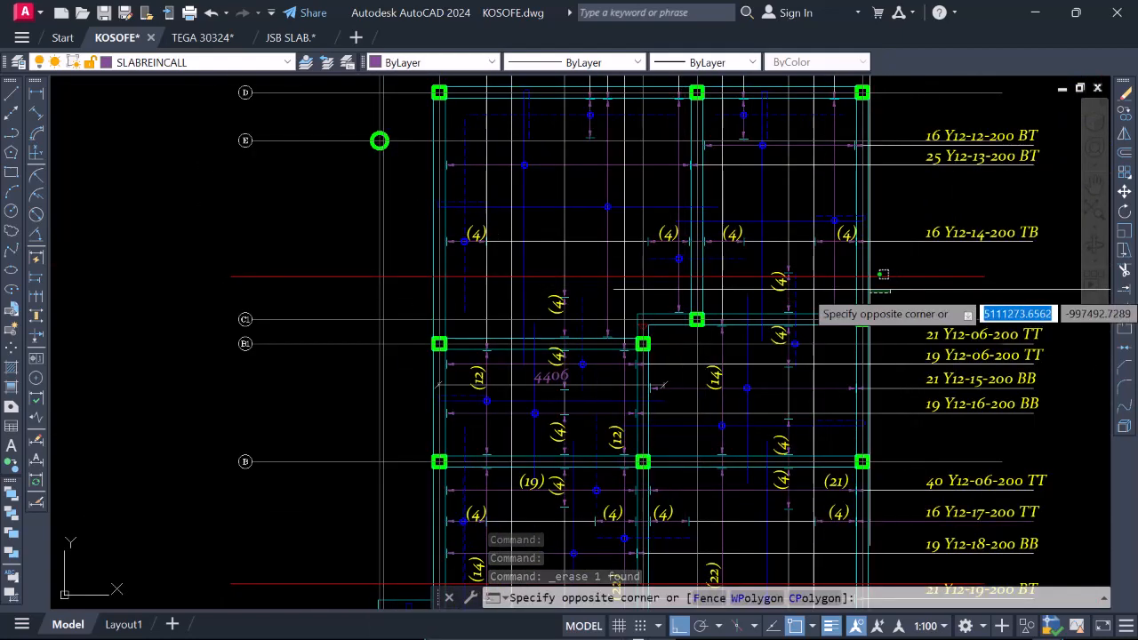
scroll(872, 288, "up", 2)
left_click(876, 271)
scroll(876, 271, "down", 2)
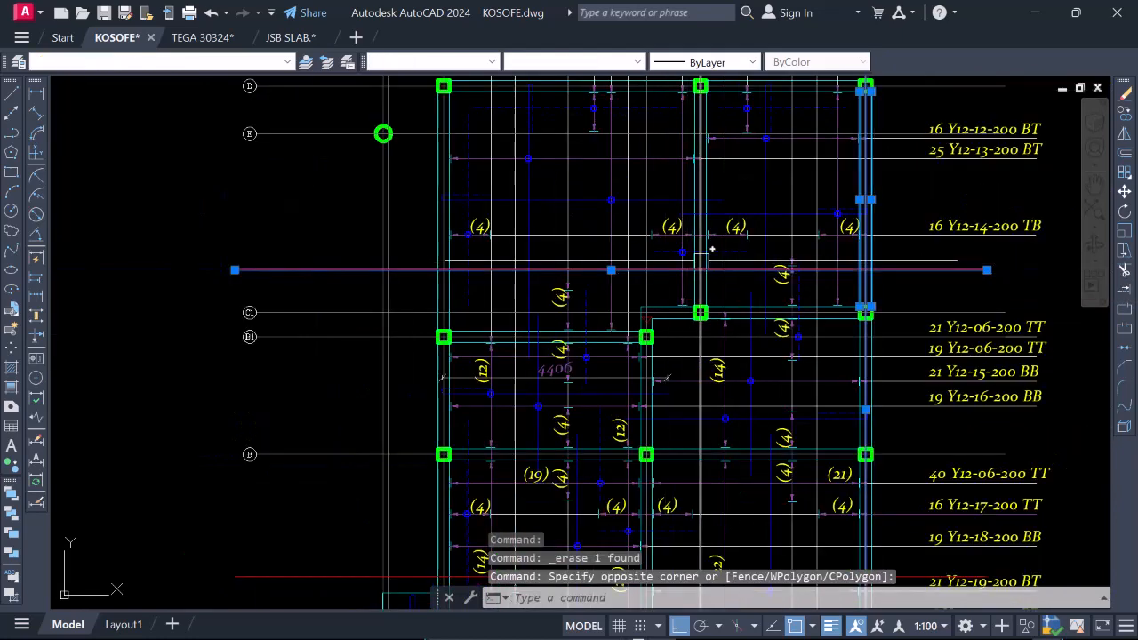
scroll(701, 260, "up", 3)
left_click(741, 317)
left_click(653, 266)
scroll(554, 290, "down", 3)
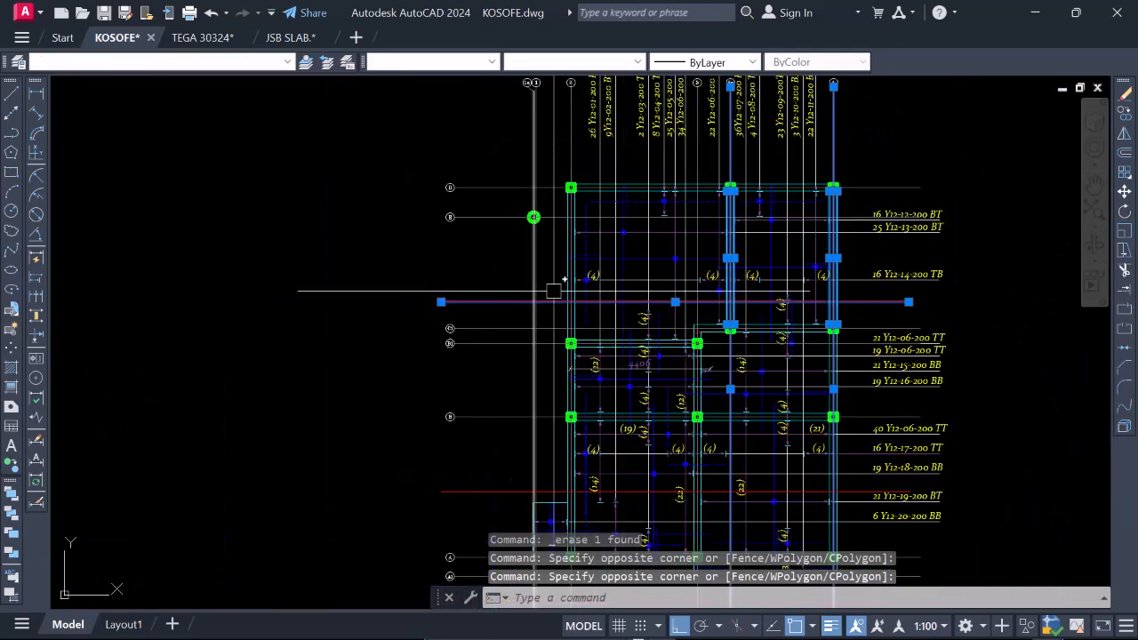
scroll(553, 291, "up", 4)
left_click(616, 335)
left_click(546, 267)
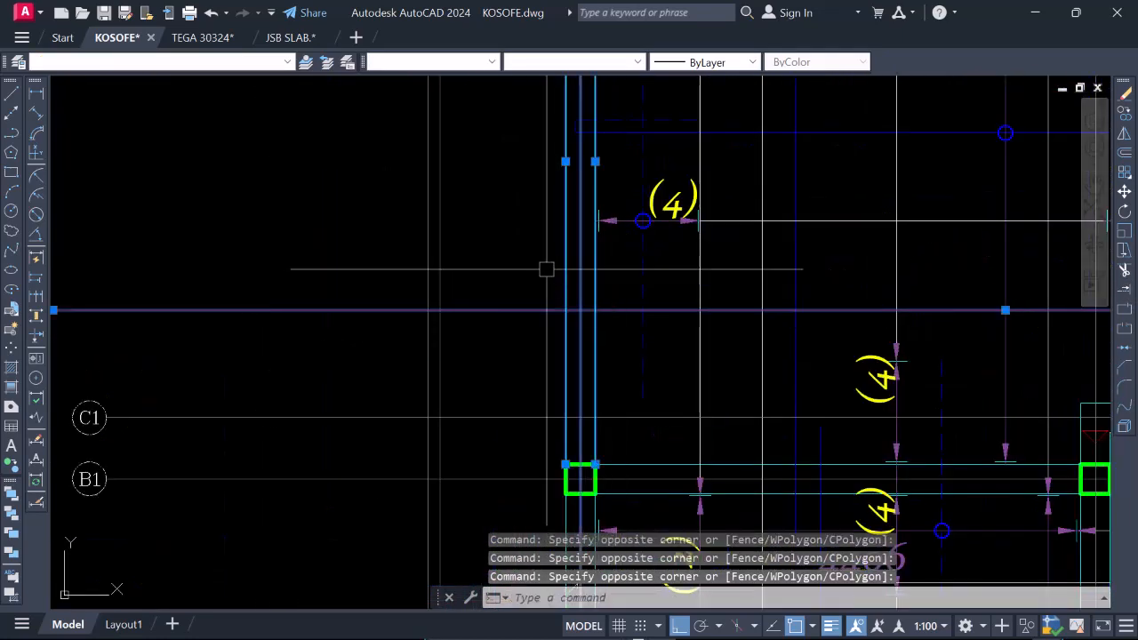
scroll(546, 266, "down", 4)
right_click(604, 242)
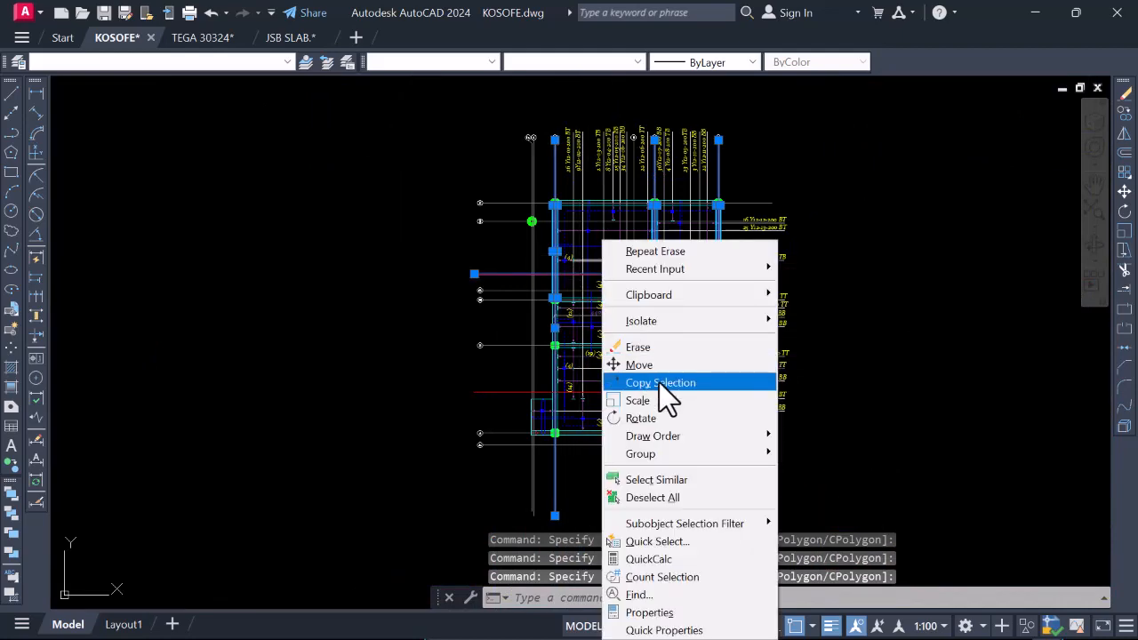
left_click(659, 382)
left_click(634, 226)
scroll(635, 226, "down", 5)
scroll(653, 287, "up", 3)
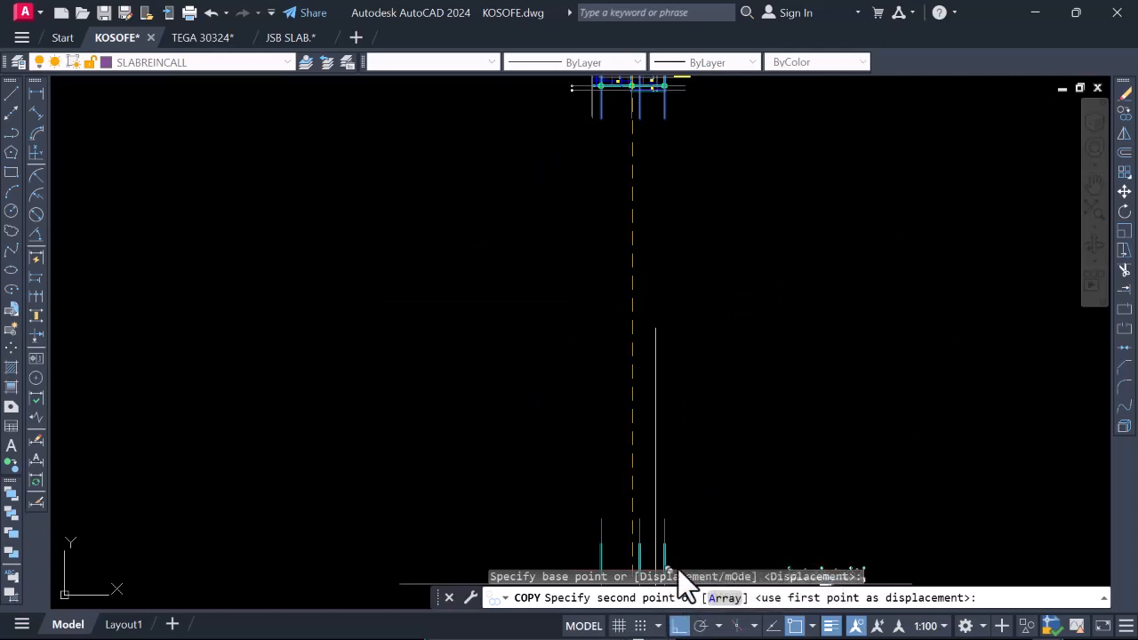
left_click(639, 207)
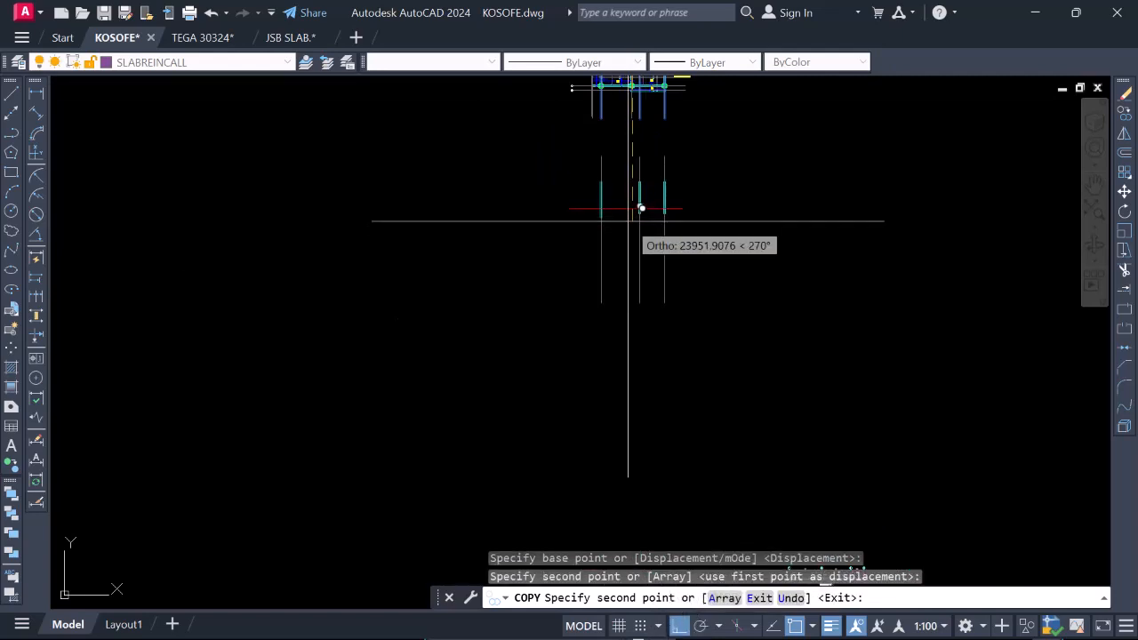
Move the copied red section line straight up to about mid-height of the three copied vertical beams below the plan.
key("Escape")
scroll(635, 273, "up", 4)
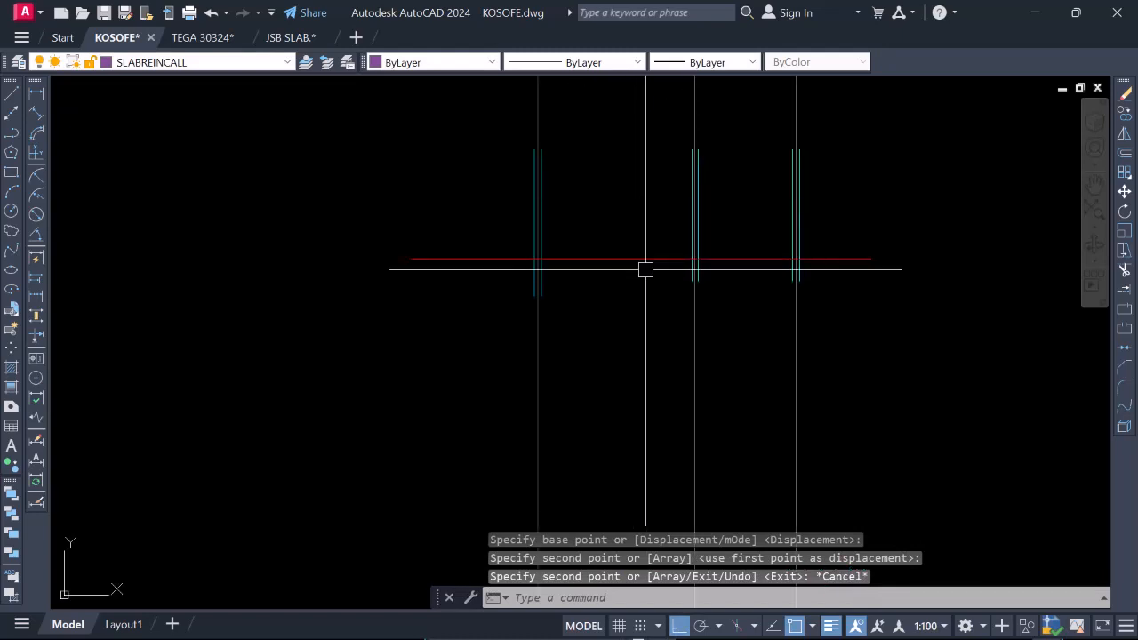
left_click(648, 260)
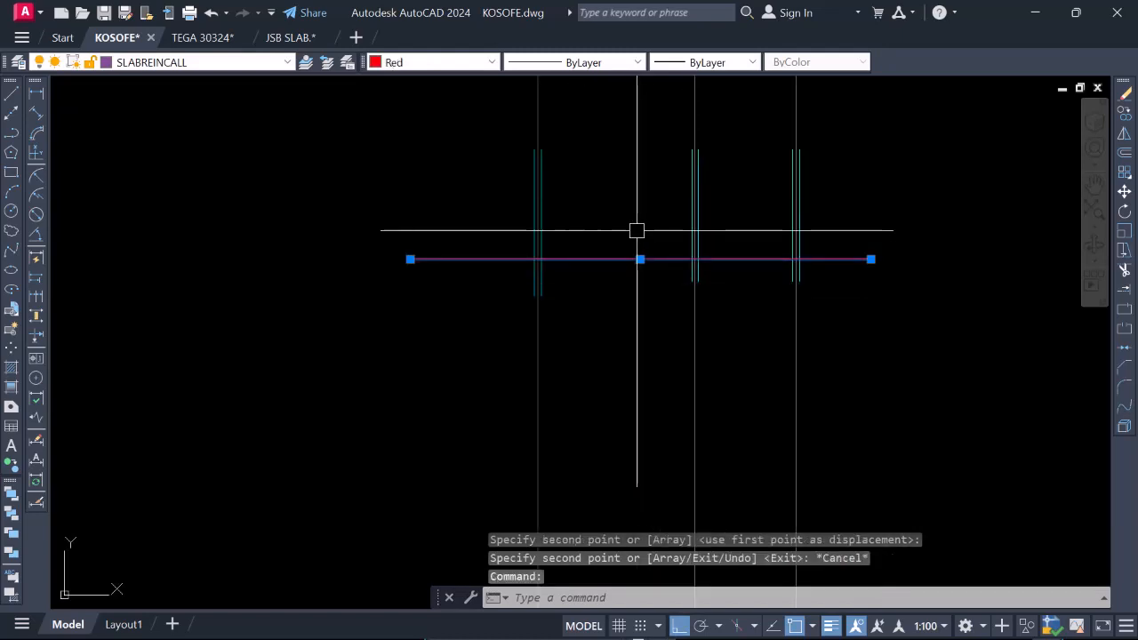
right_click(636, 230)
left_click(683, 343)
scroll(621, 243, "up", 2)
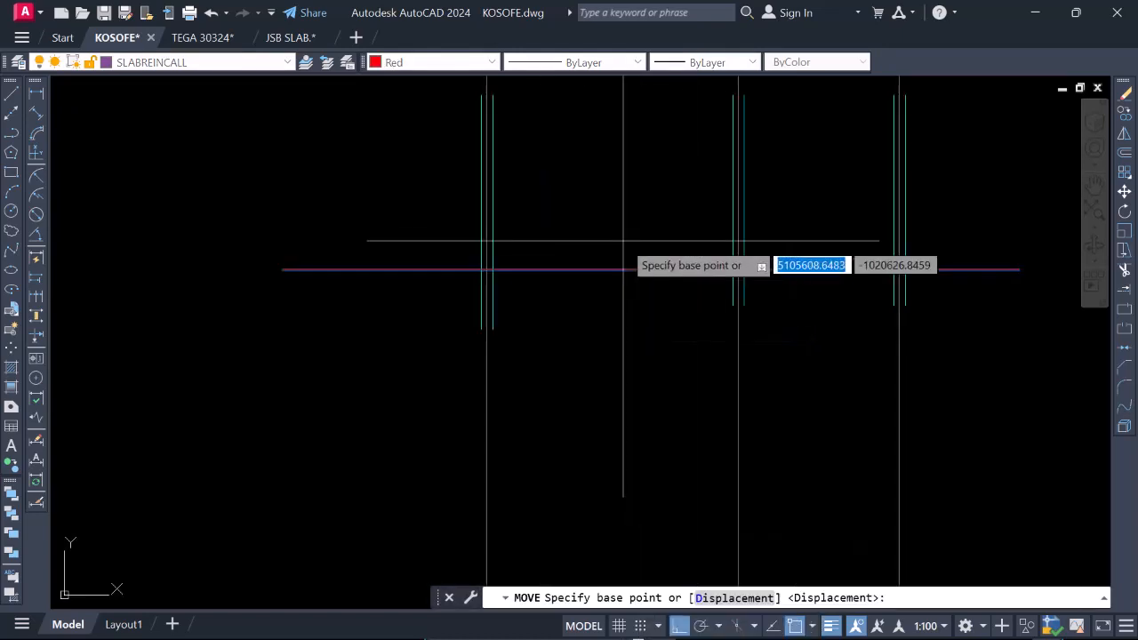
left_click(623, 241)
scroll(627, 251, "down", 2)
scroll(625, 216, "up", 4)
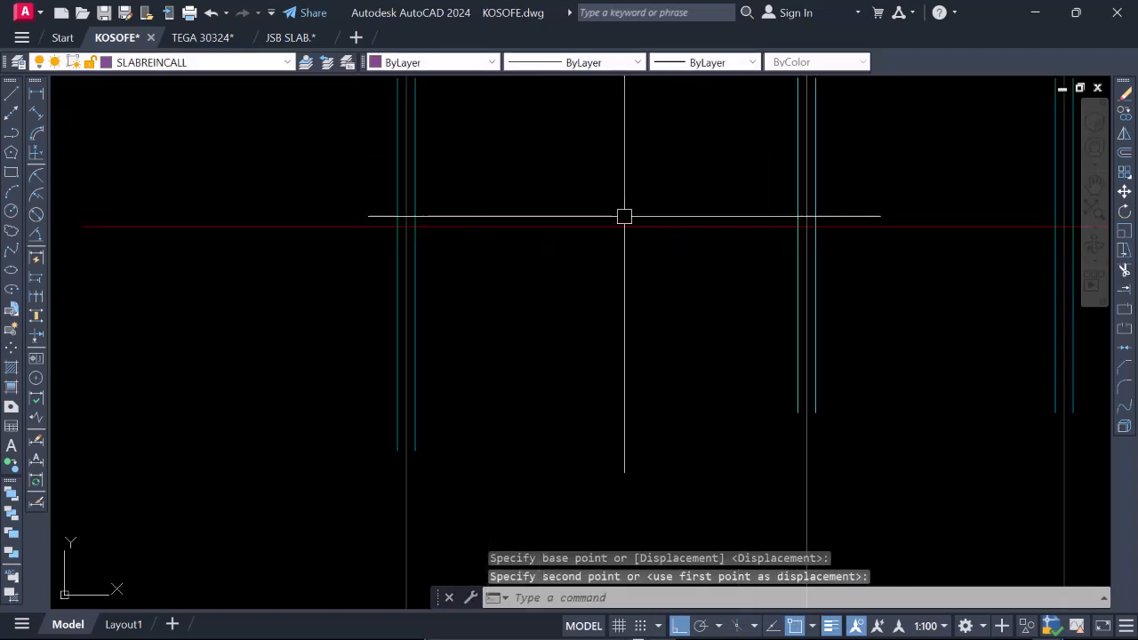
Examine the section lines across the slab reinforcement plan and compare them with the copied beams and gridlines below it.
scroll(631, 267, "down", 10)
scroll(627, 223, "up", 5)
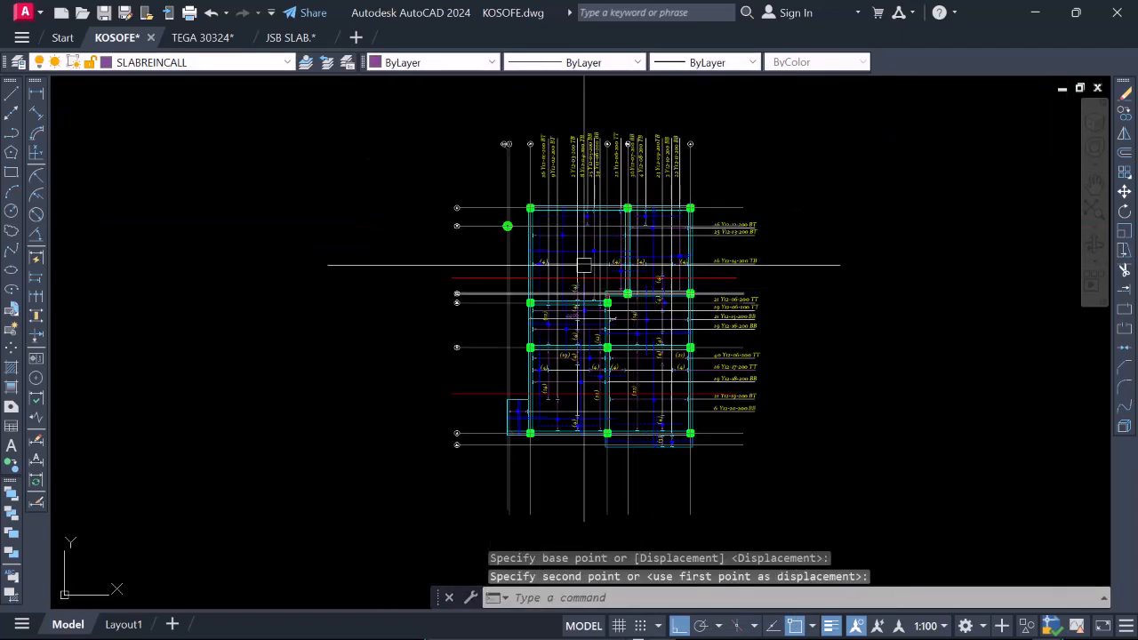
scroll(578, 264, "up", 3)
scroll(607, 214, "down", 2)
scroll(588, 337, "up", 2)
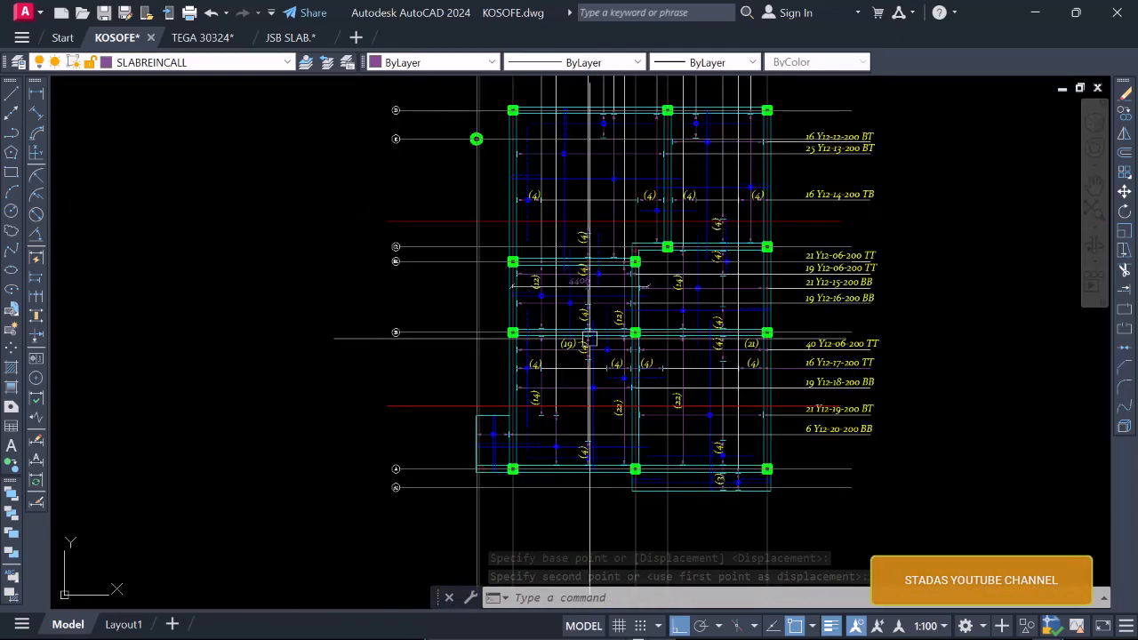
scroll(614, 281, "down", 4)
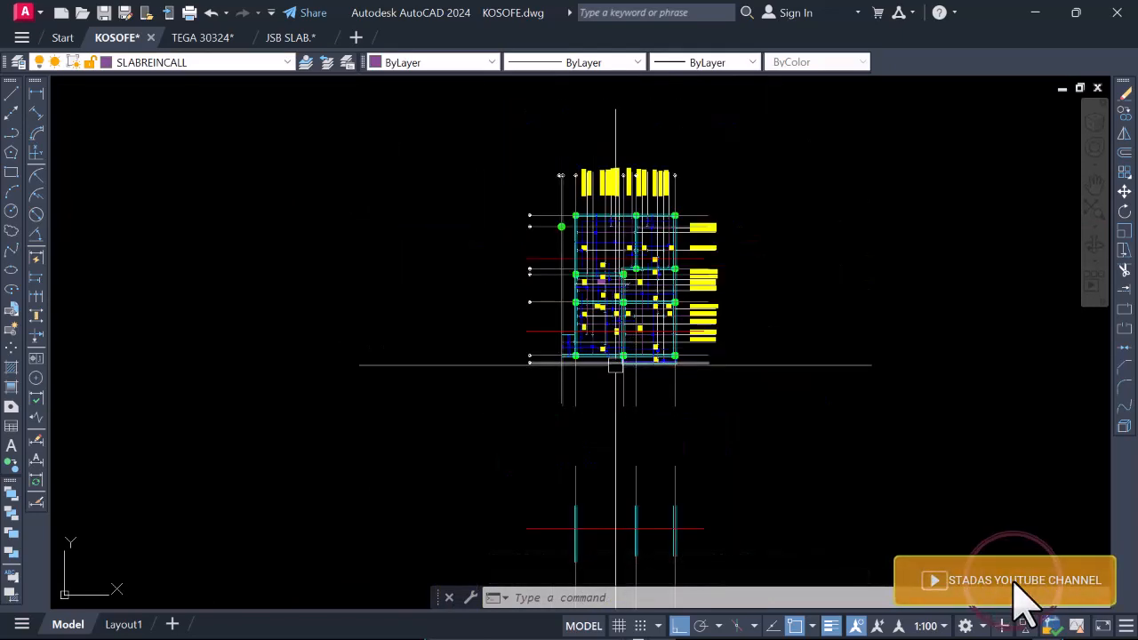
scroll(604, 474, "up", 4)
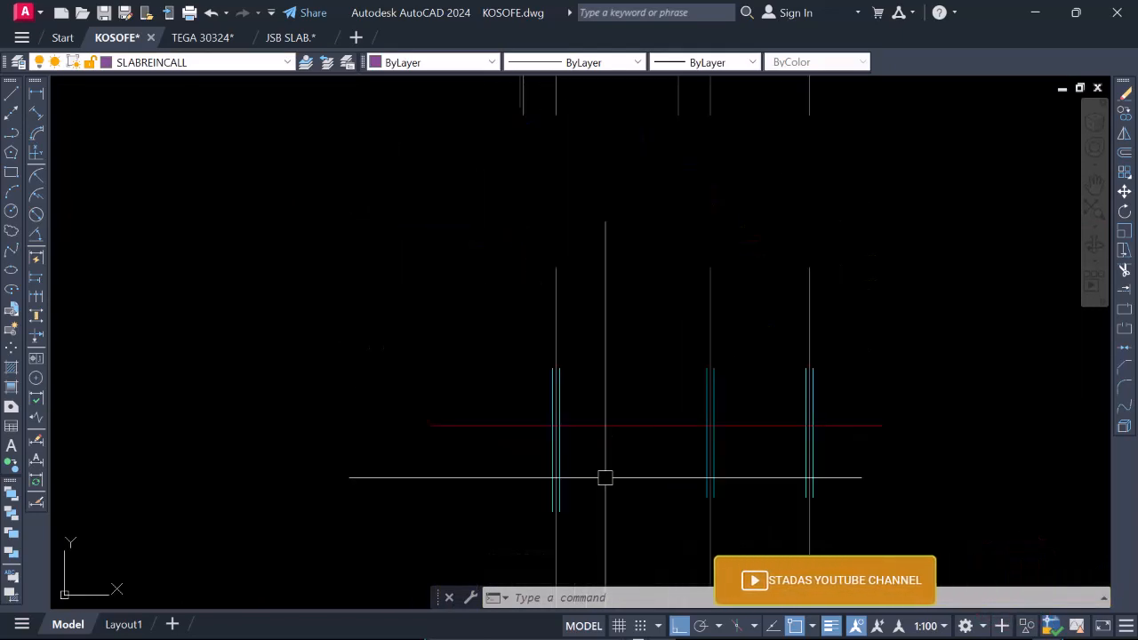
scroll(571, 230, "down", 2)
scroll(565, 117, "up", 4)
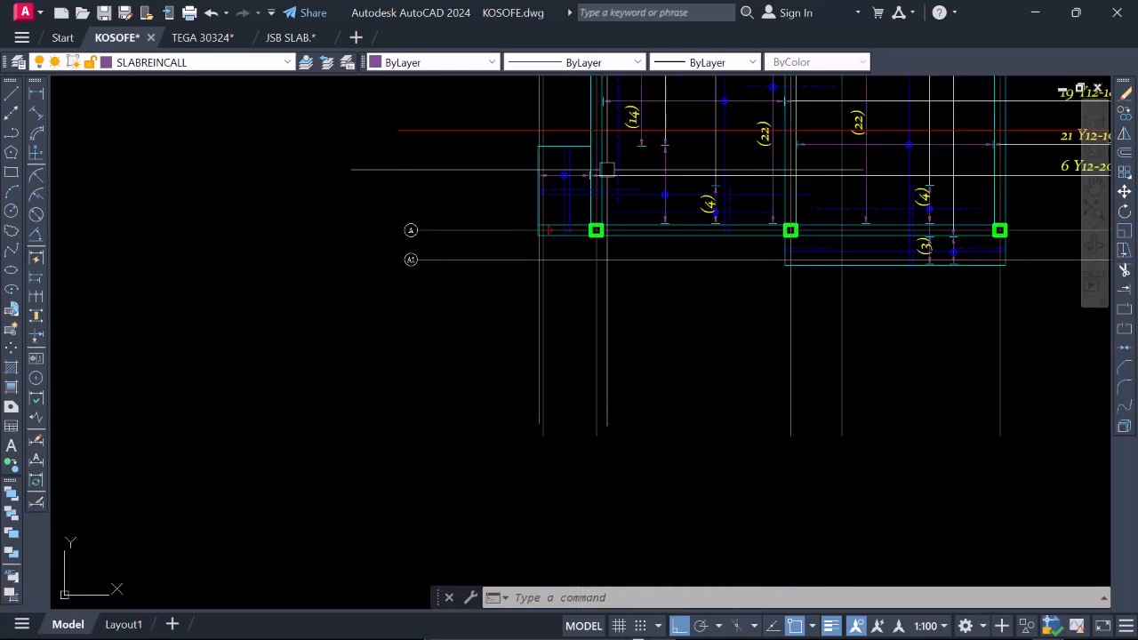
scroll(606, 169, "down", 2)
scroll(729, 198, "down", 5)
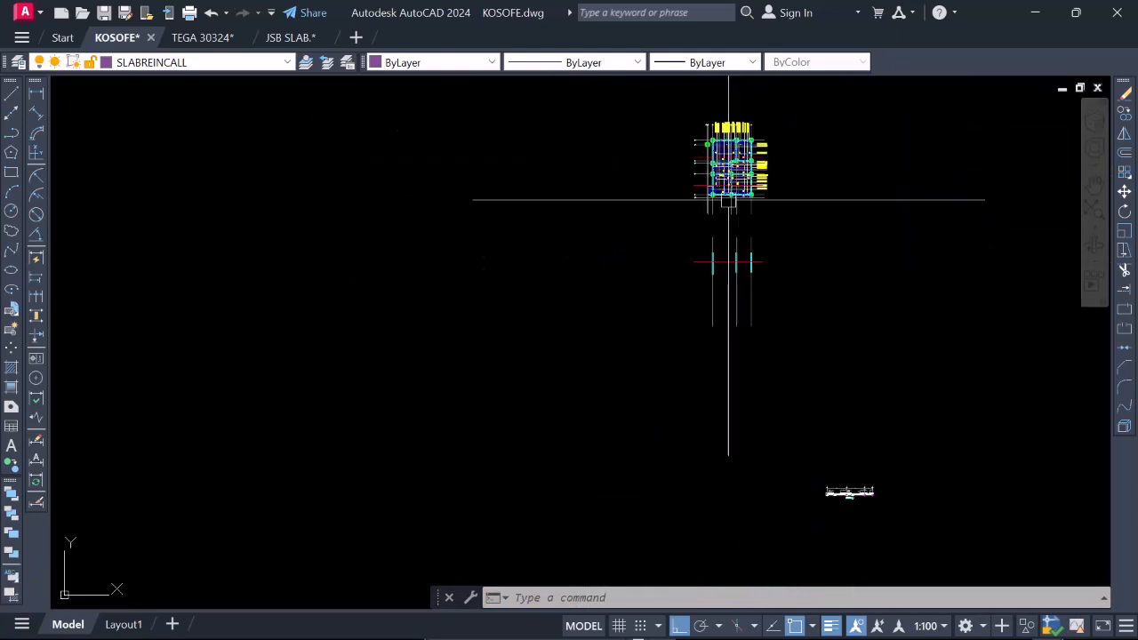
Offset the copied red section line 150 downward to mark the slab thickness.
scroll(729, 272, "up", 8)
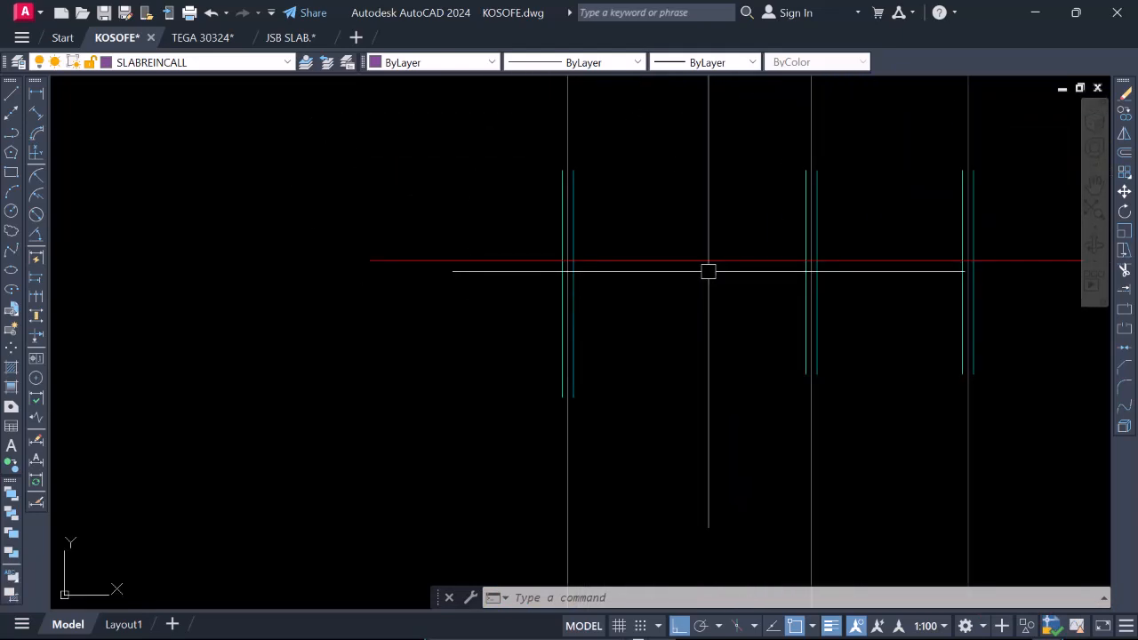
type("o")
key("Return")
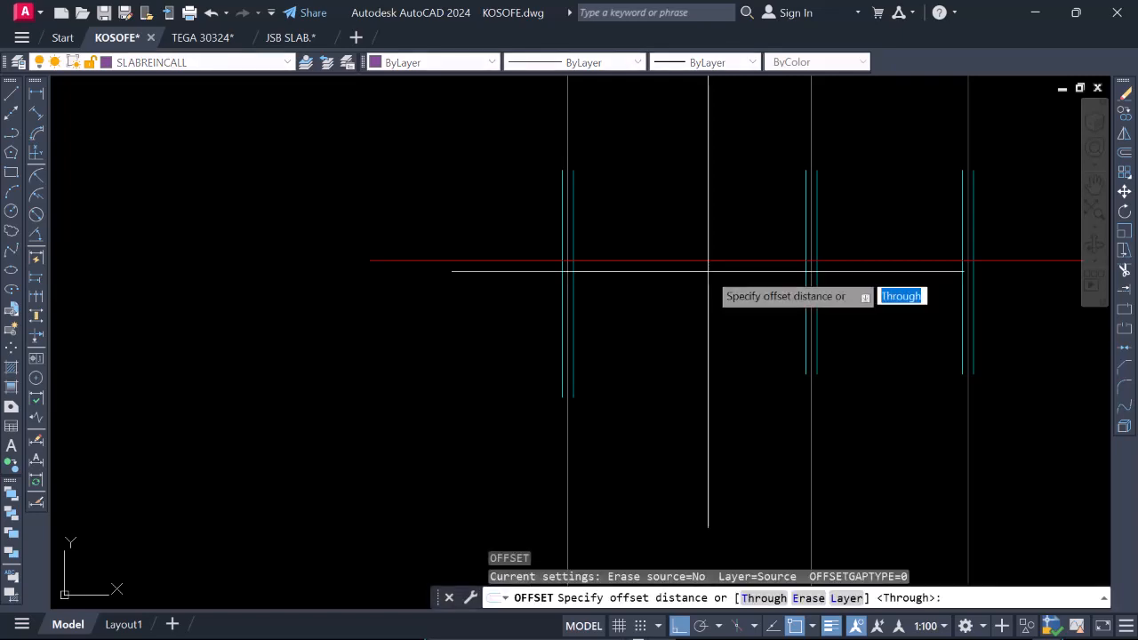
type("150")
key("Return")
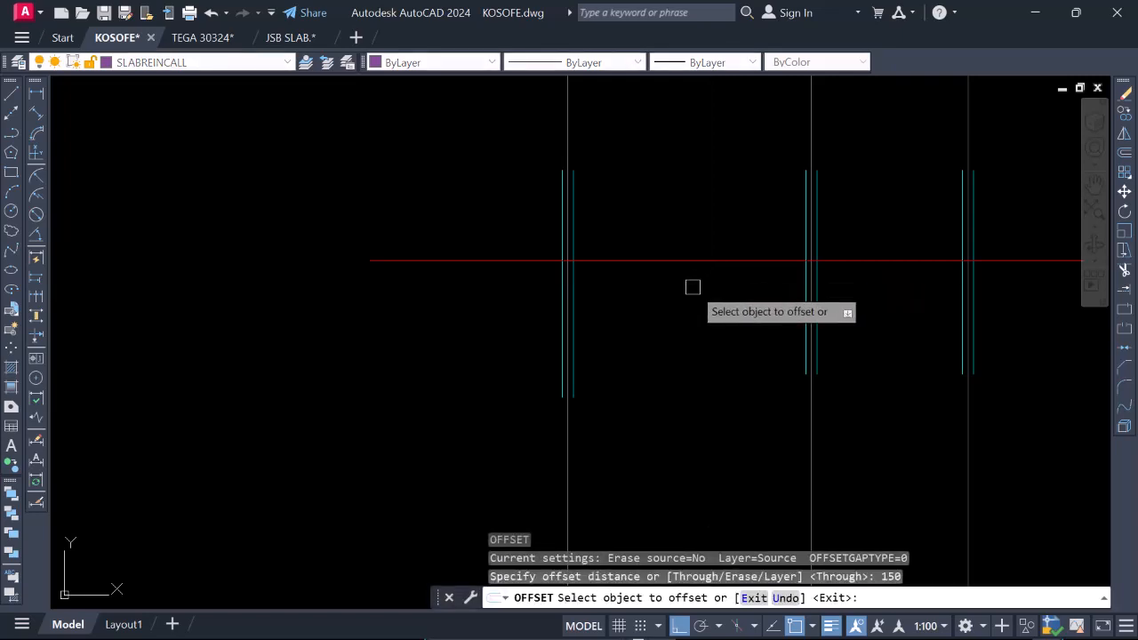
left_click(694, 261)
left_click(695, 308)
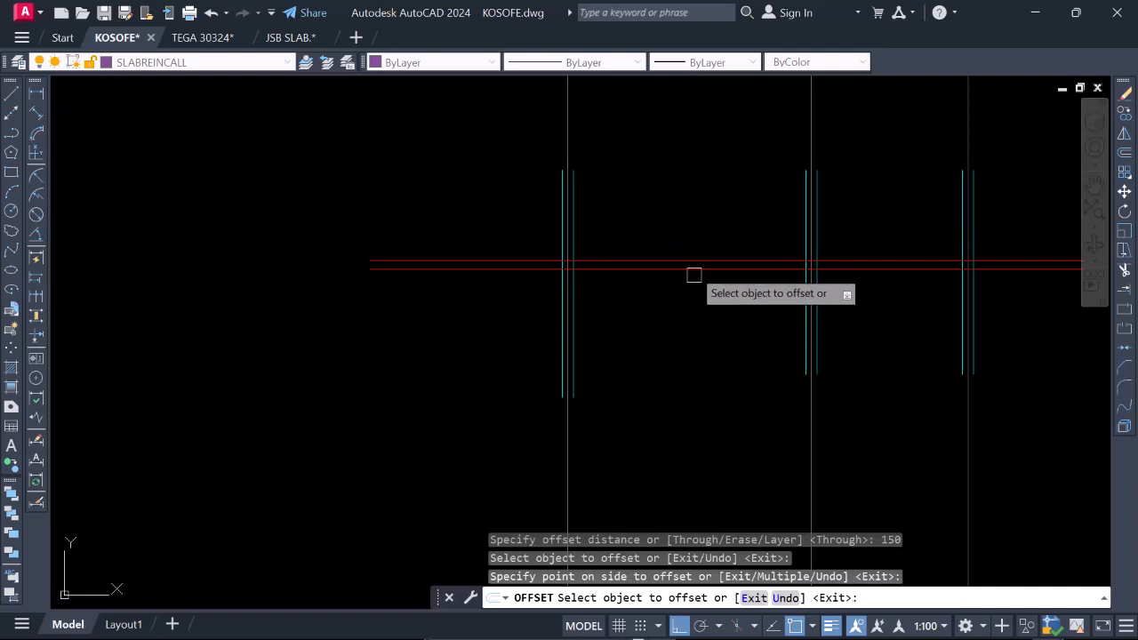
Offset the lower slab line 300 downward to mark the underside of the beams.
key("Return")
key("Return")
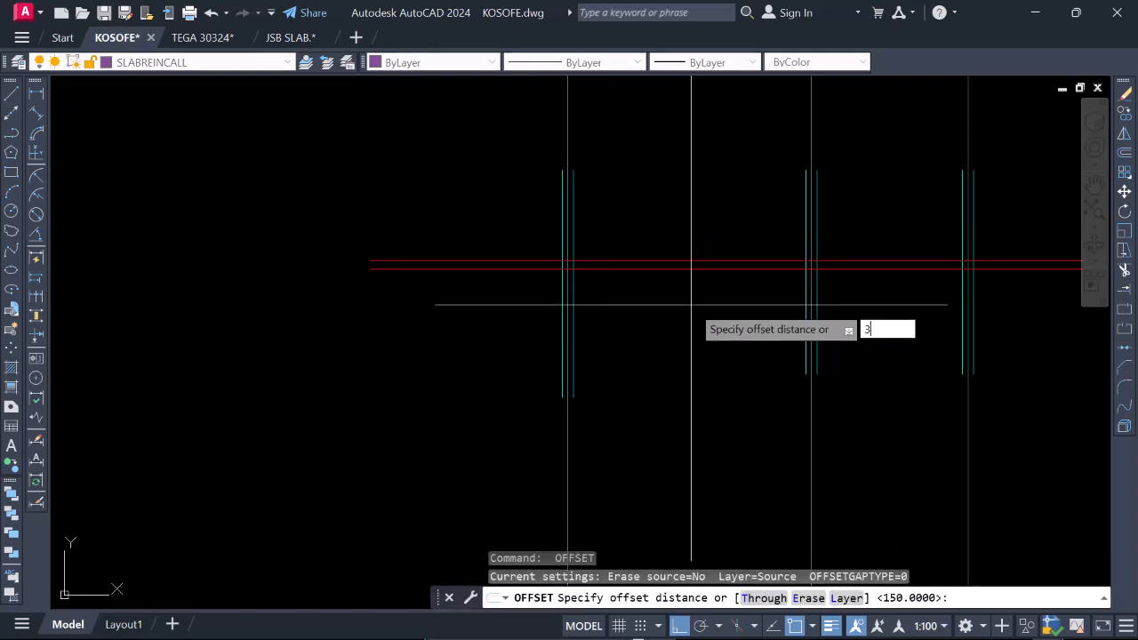
key("Return")
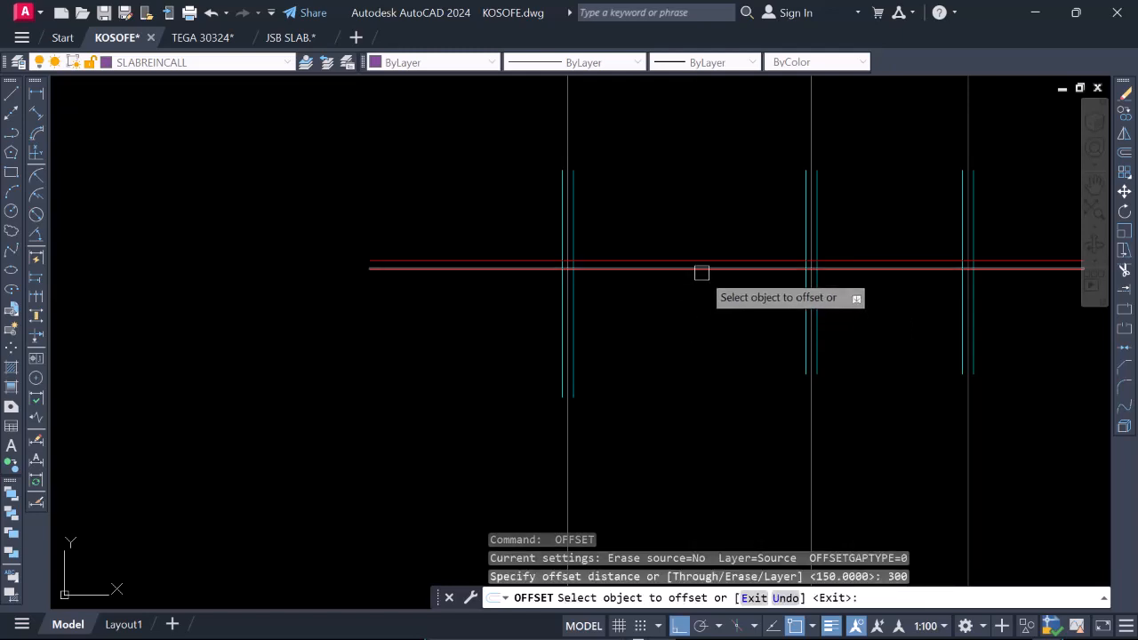
left_click(702, 268)
left_click(705, 303)
key("Escape")
Add a vertical linear dimension from the uppermost to the lowest red line, just beside the leftmost copied beam.
scroll(711, 246, "up", 2)
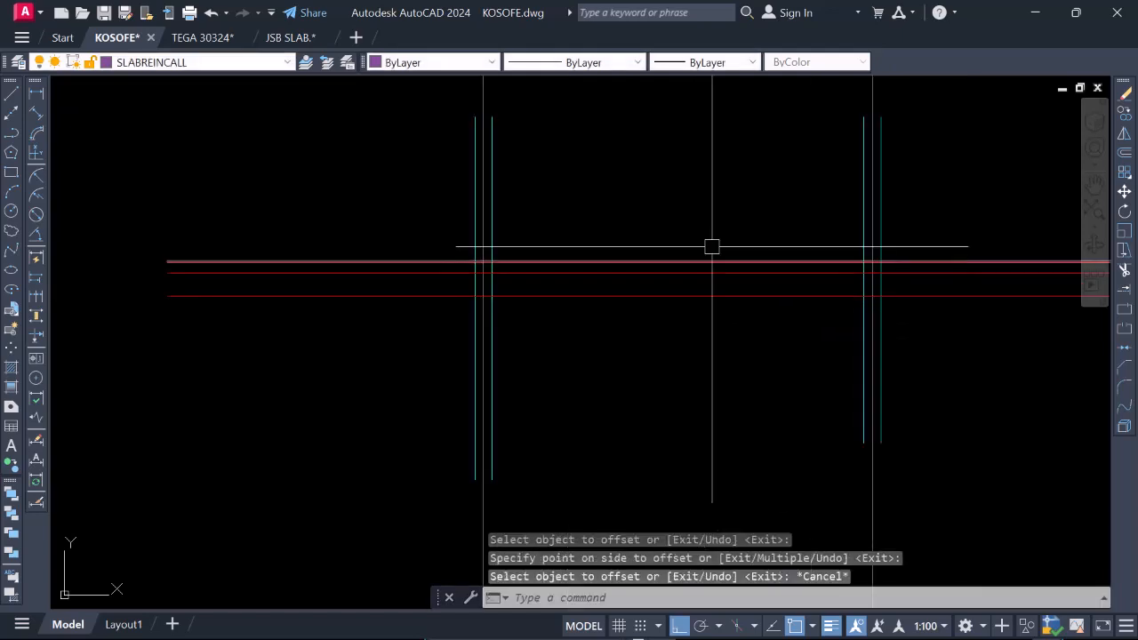
scroll(480, 288, "up", 2)
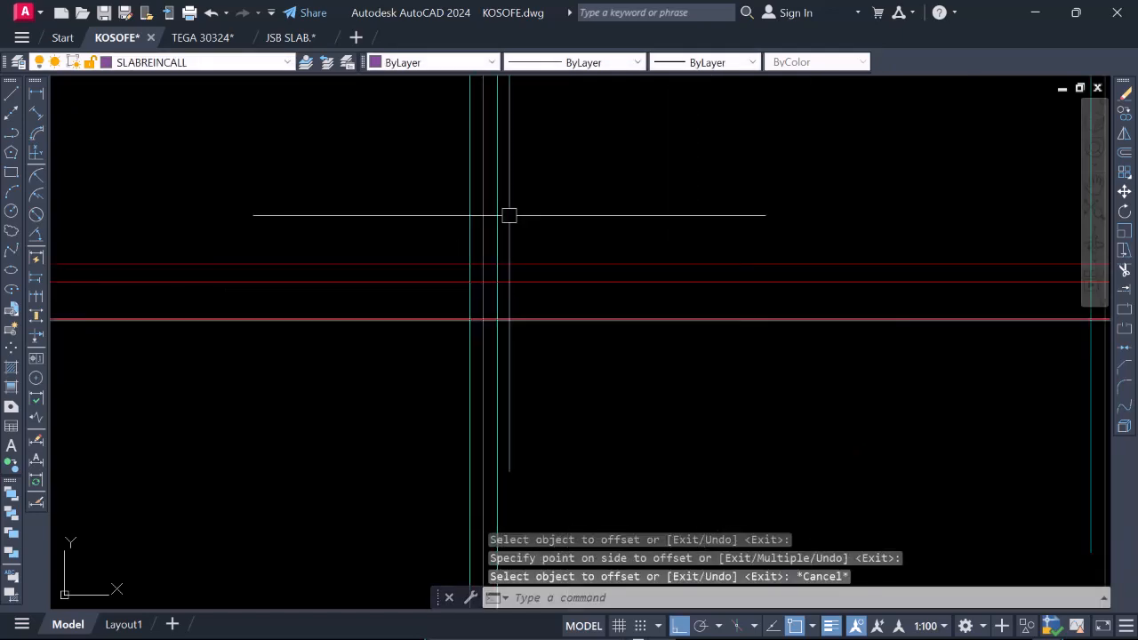
scroll(515, 309, "down", 2)
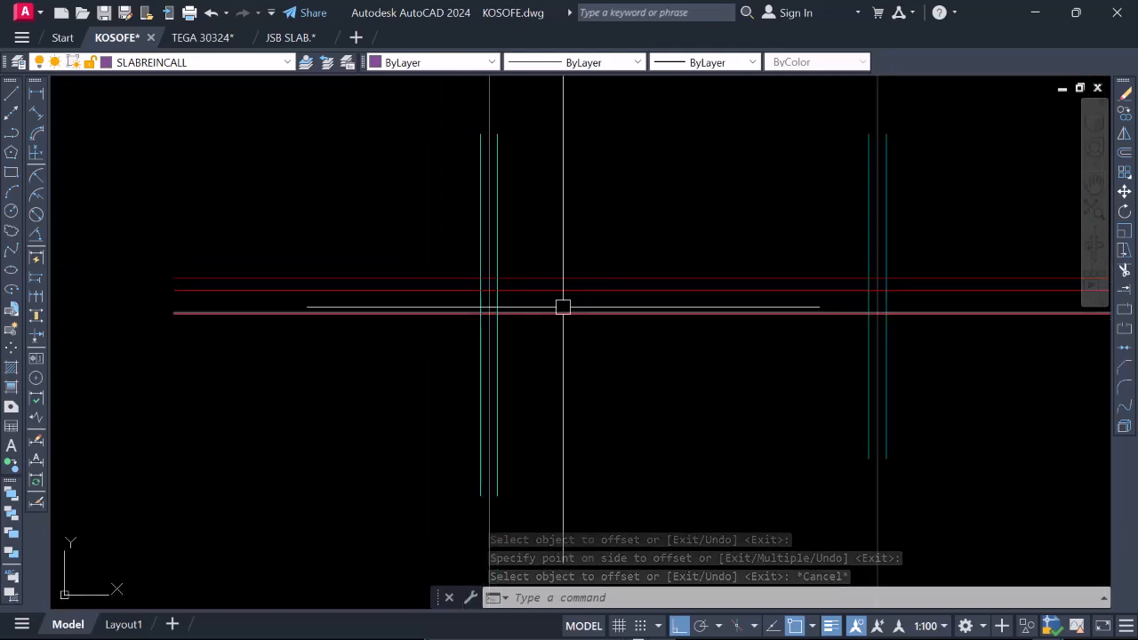
scroll(555, 311, "up", 2)
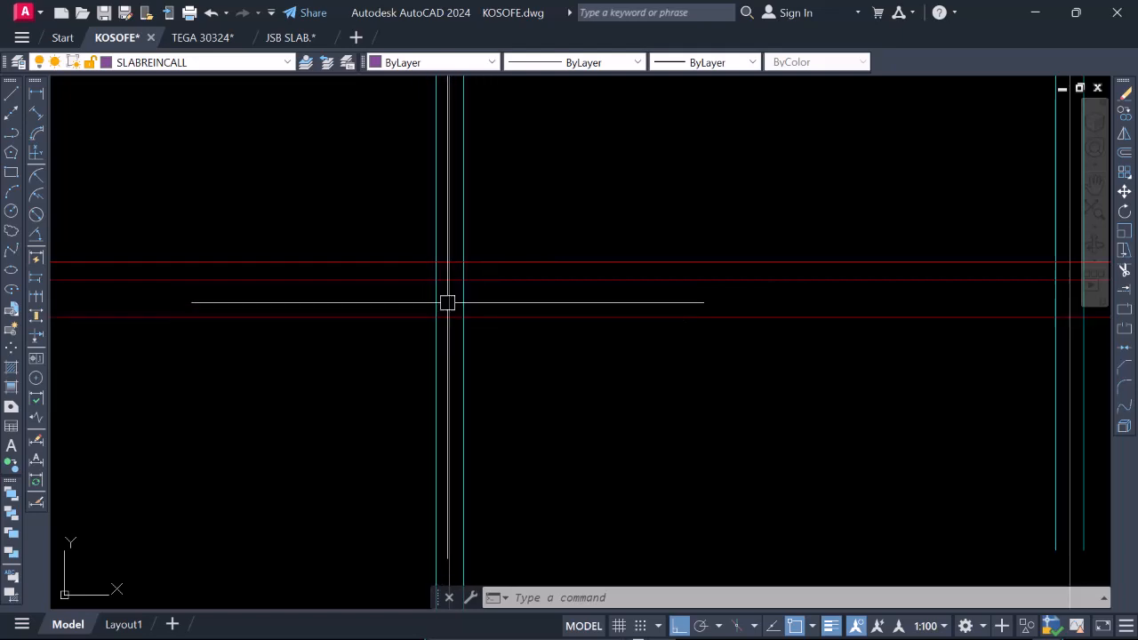
scroll(437, 324, "down", 4)
scroll(462, 302, "up", 2)
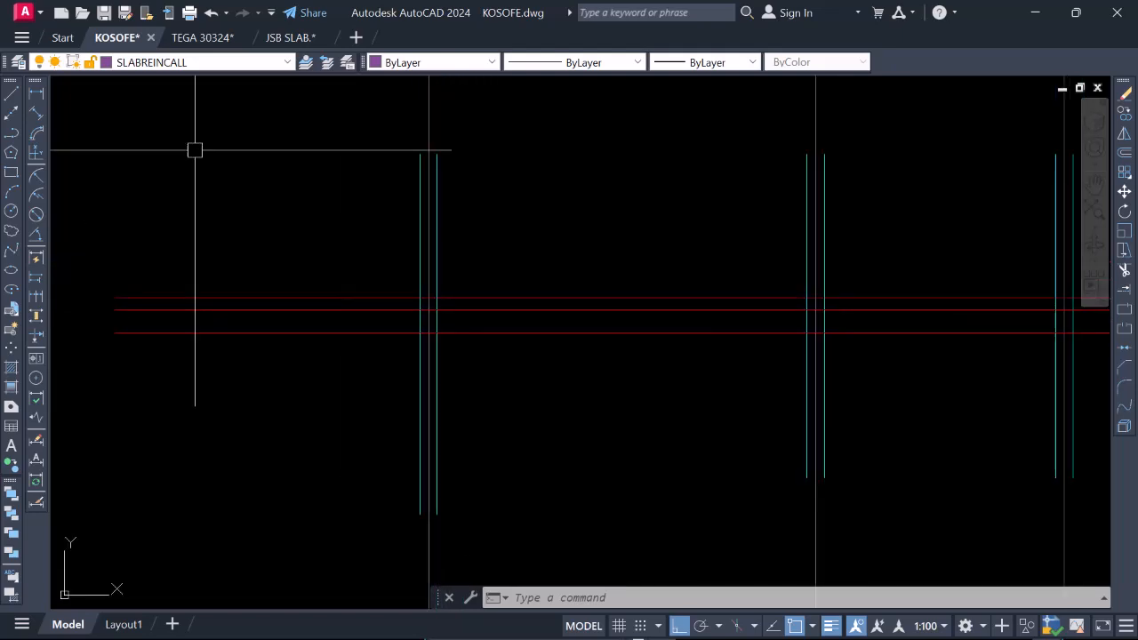
type("dli")
key("Return")
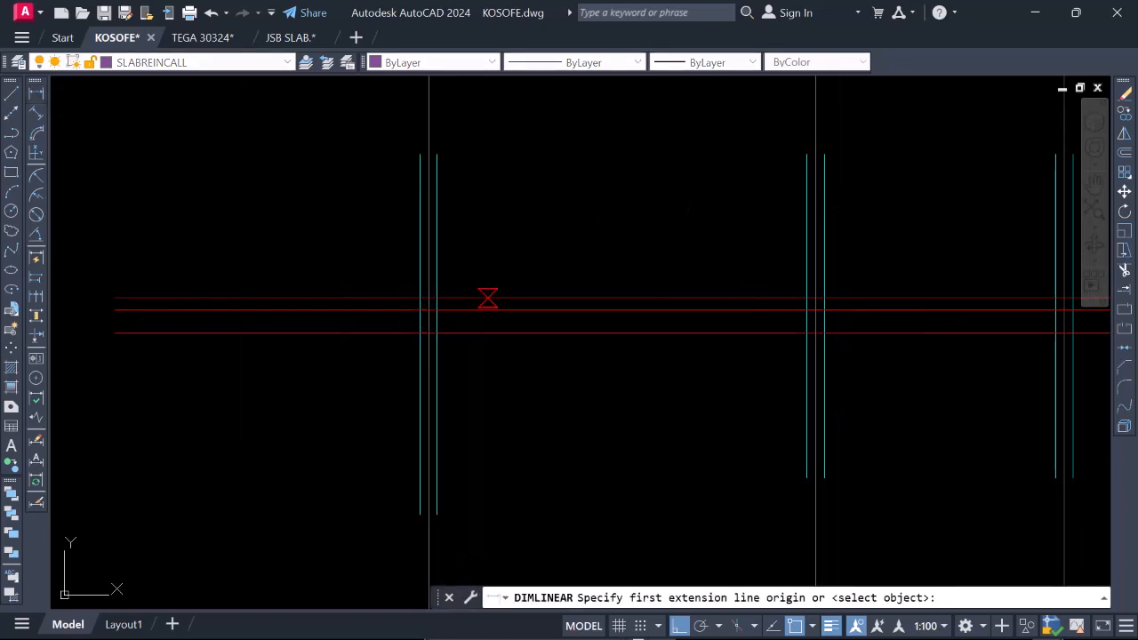
left_click(488, 299)
left_click(488, 333)
scroll(490, 355, "up", 2)
left_click(489, 355)
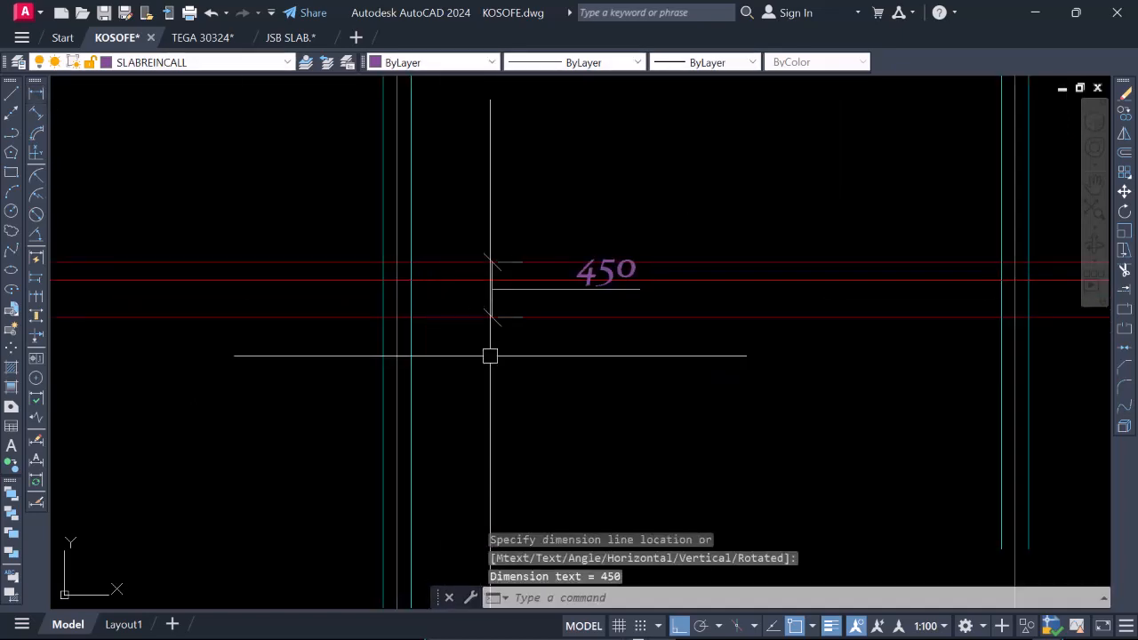
Add vertical linear dimensions for the upper gap and the lower gap between the three red lines.
key("Return")
left_click(727, 263)
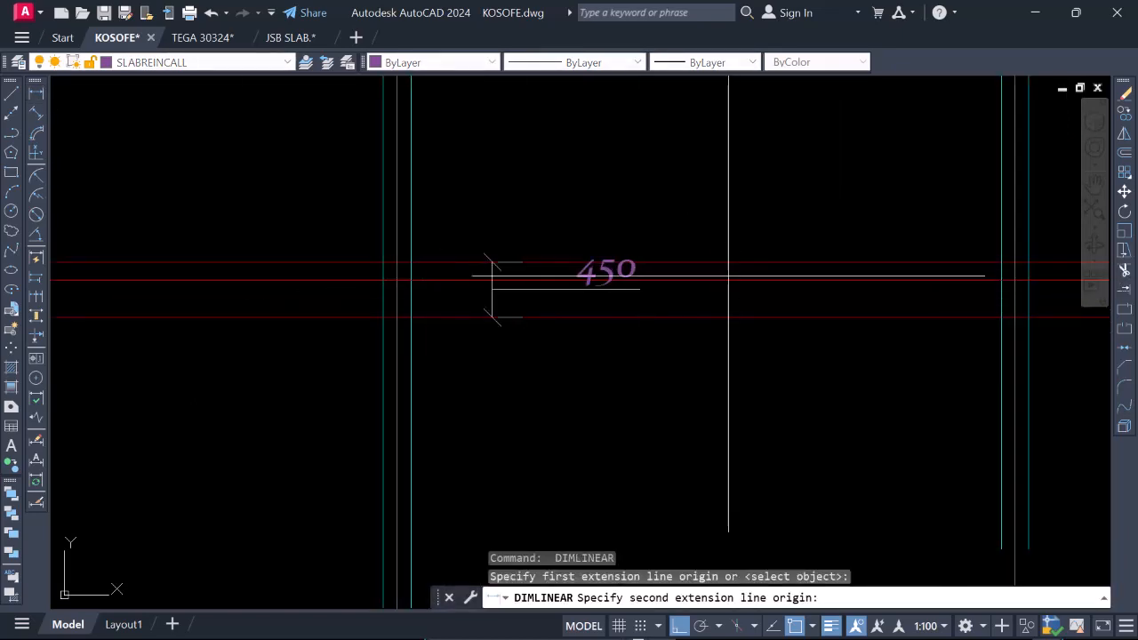
left_click(727, 281)
left_click(761, 267)
key("Return")
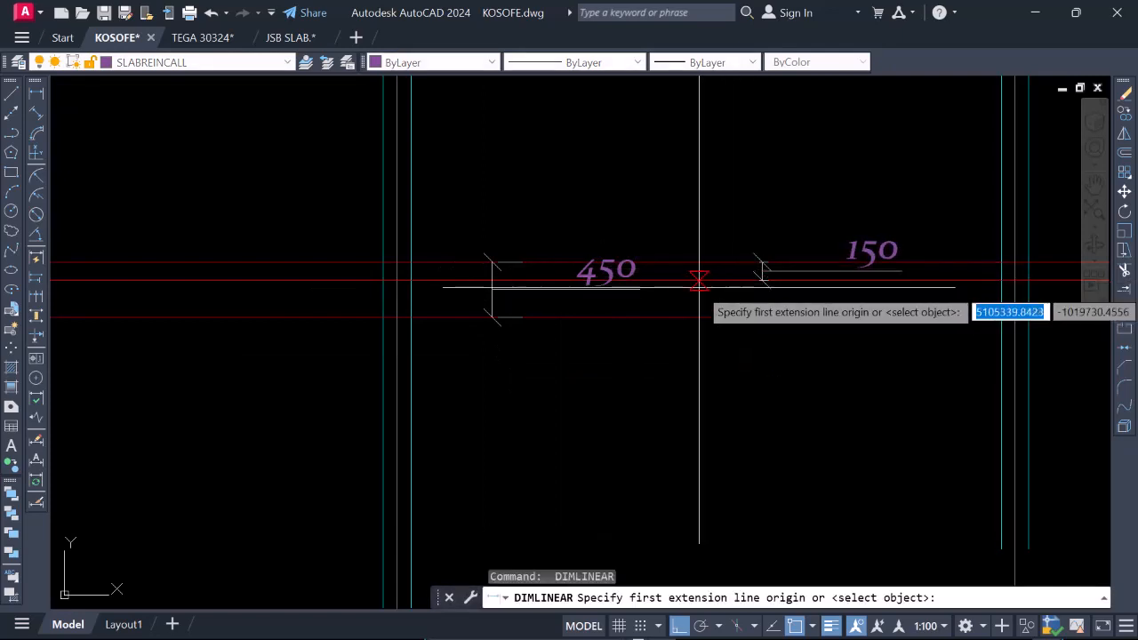
left_click(698, 281)
left_click(695, 316)
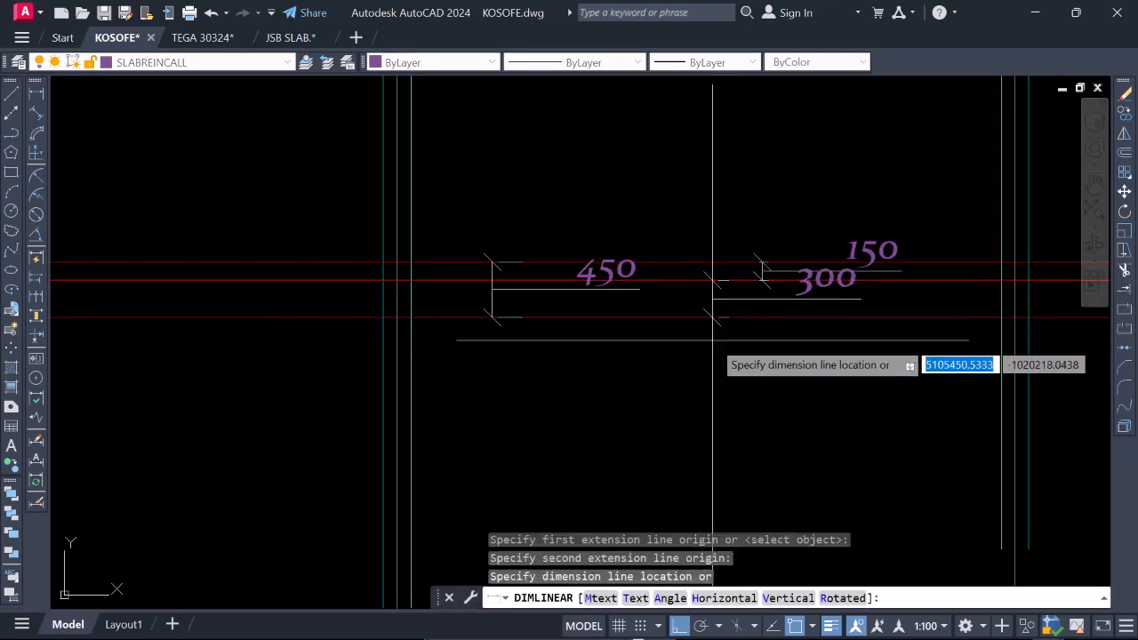
left_click(707, 339)
Erase the three check dimensions from the red section lines.
left_click(780, 300)
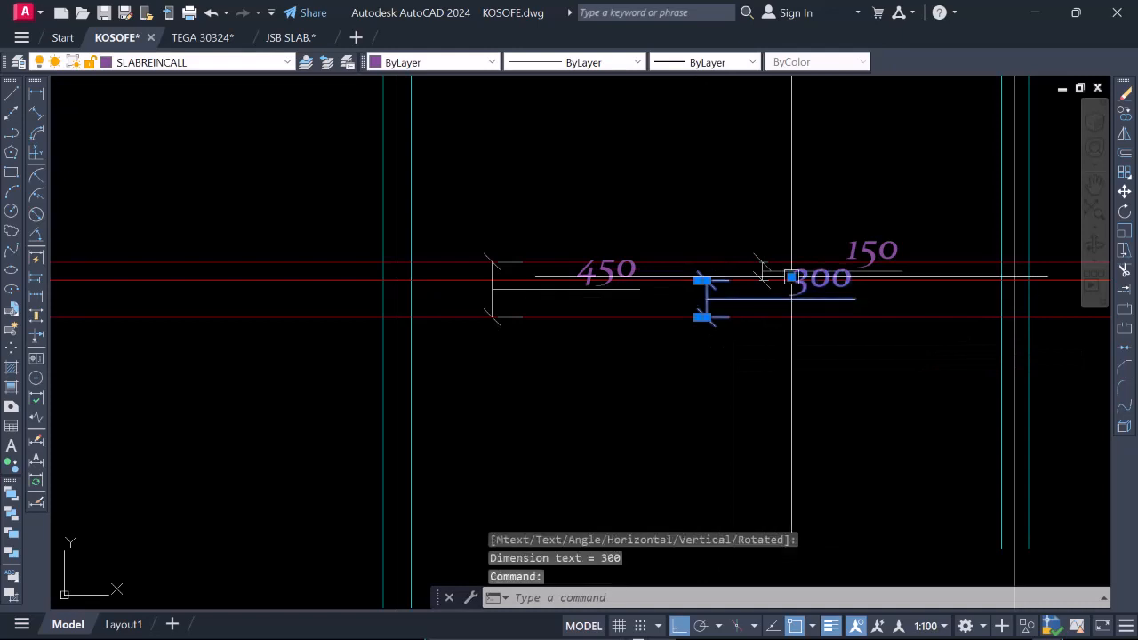
left_click(861, 251)
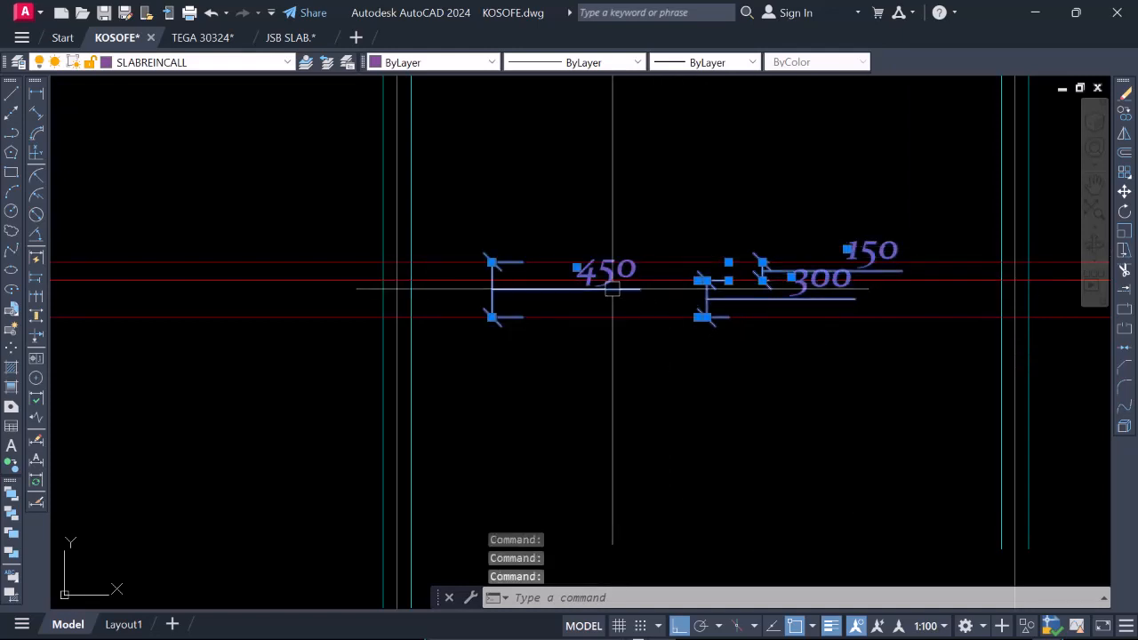
type("e")
key("Return")
scroll(632, 293, "down", 4)
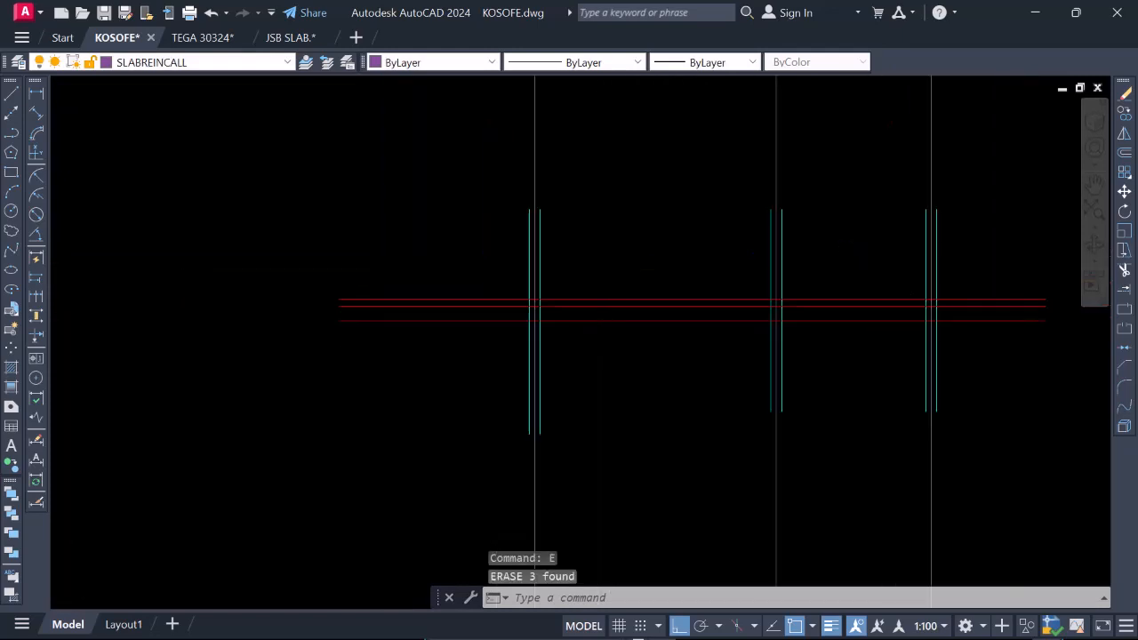
Move the three copied gridlines straight down so their upper ends sit just above the tops of the copied beams.
scroll(654, 327, "up", 2)
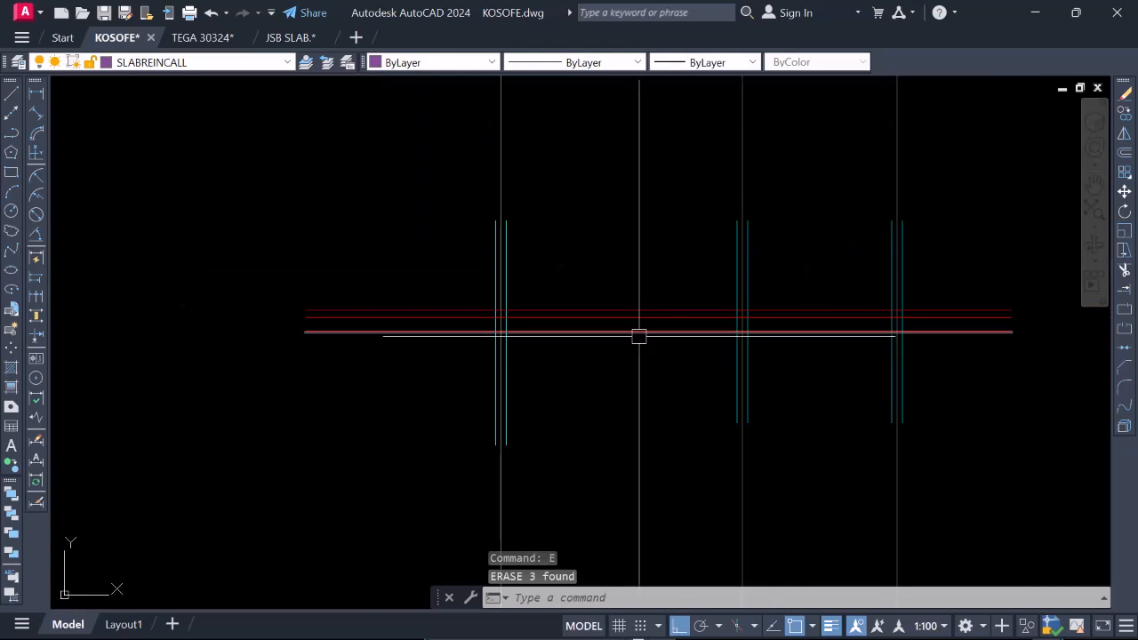
scroll(638, 335, "down", 2)
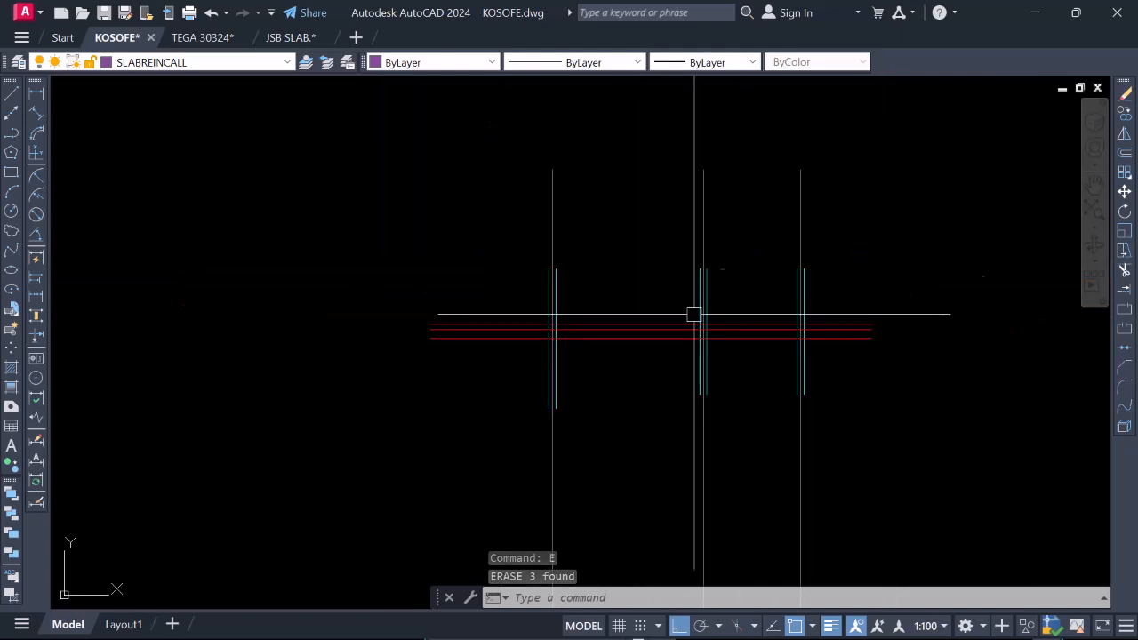
left_click(841, 444)
left_click(541, 465)
right_click(428, 402)
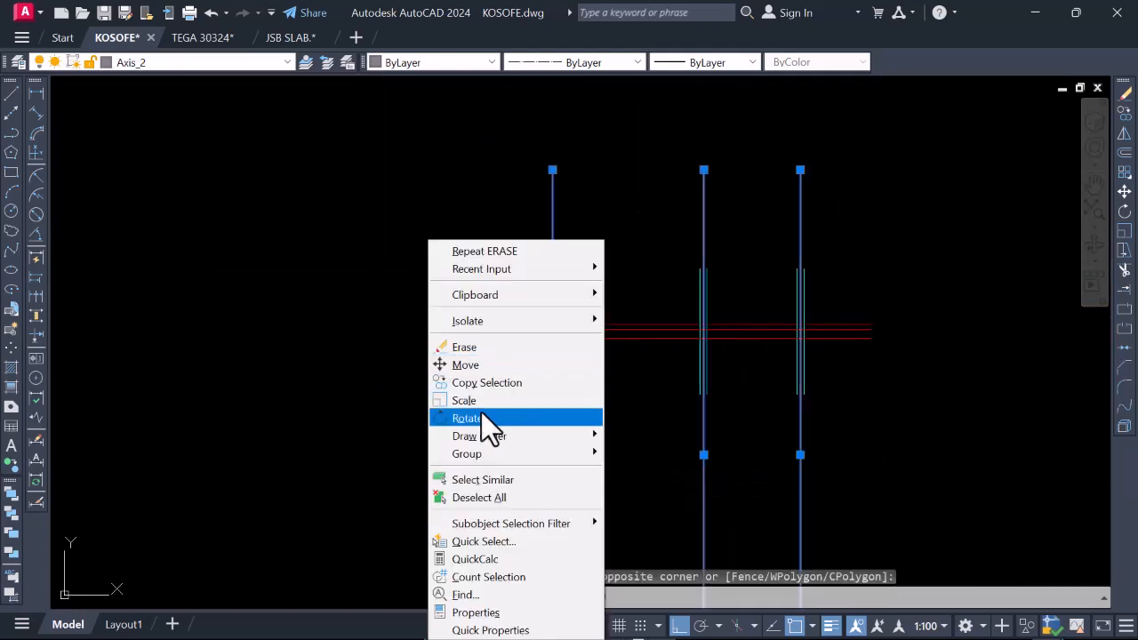
left_click(482, 369)
left_click(463, 393)
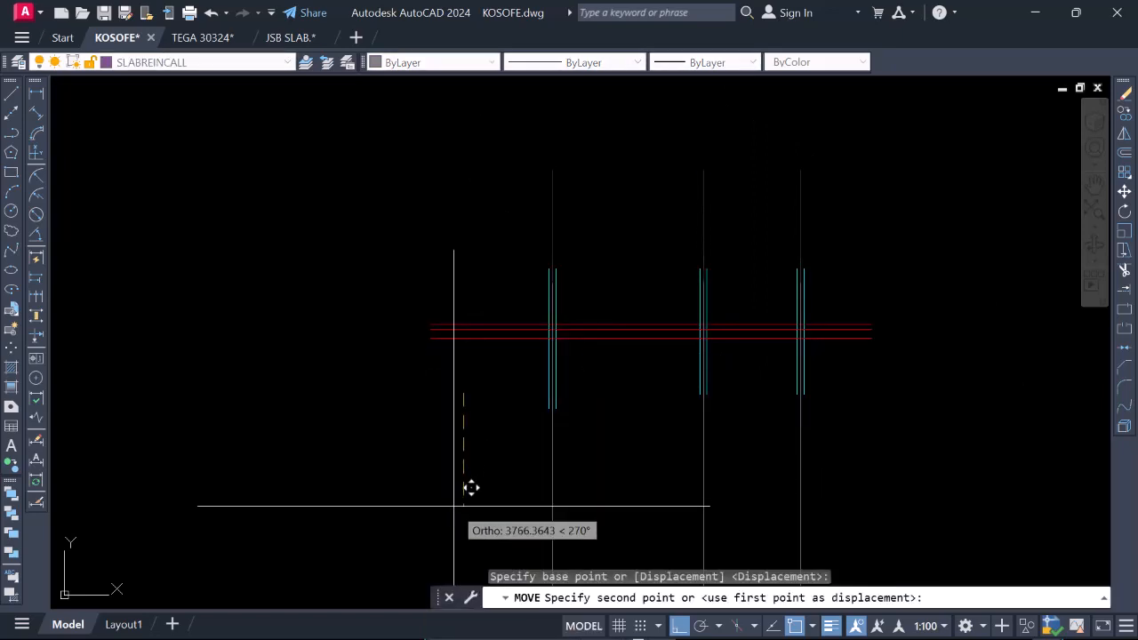
left_click(473, 476)
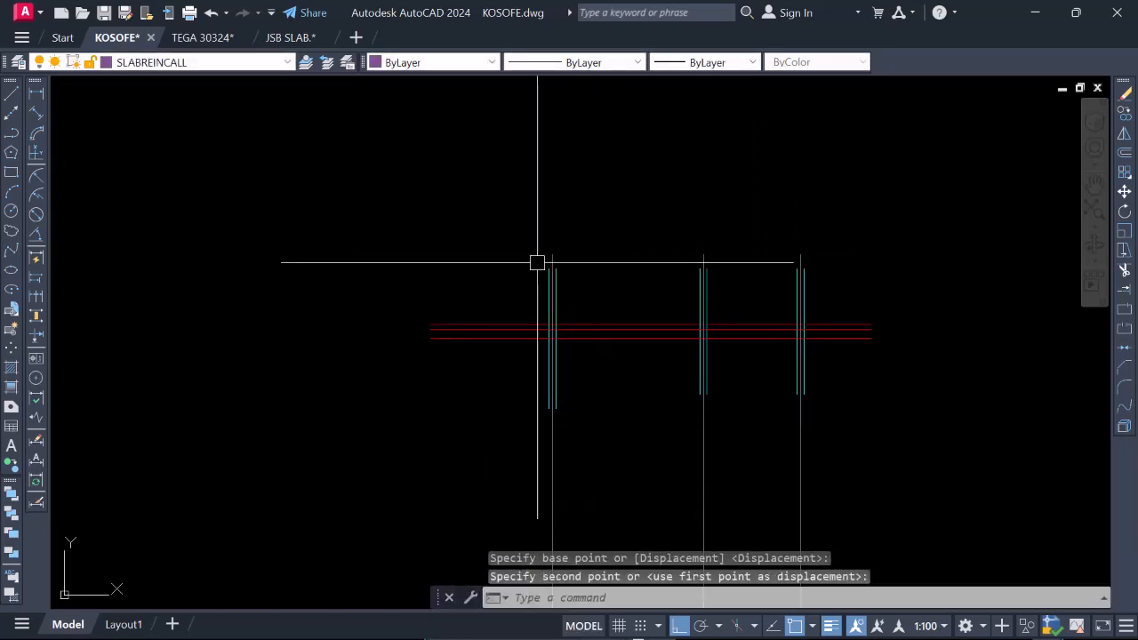
scroll(647, 316, "down", 3)
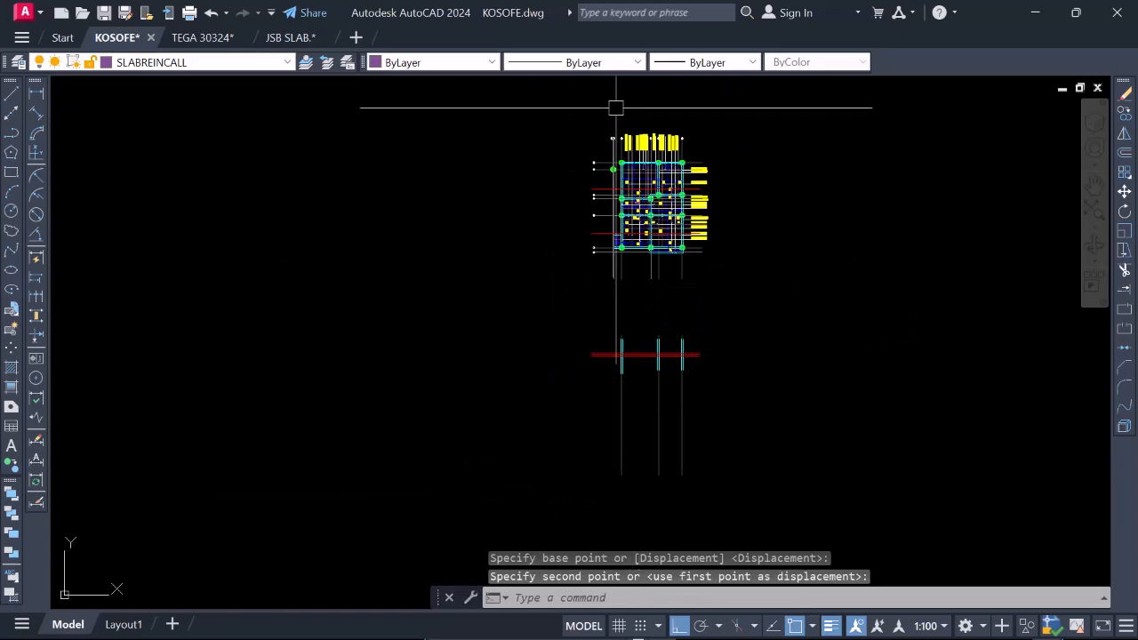
Copy grid bubbles 2, 3a and 4 from the plan straight down onto the upper ends of the three section gridlines.
scroll(616, 107, "up", 4)
scroll(660, 249, "down", 1)
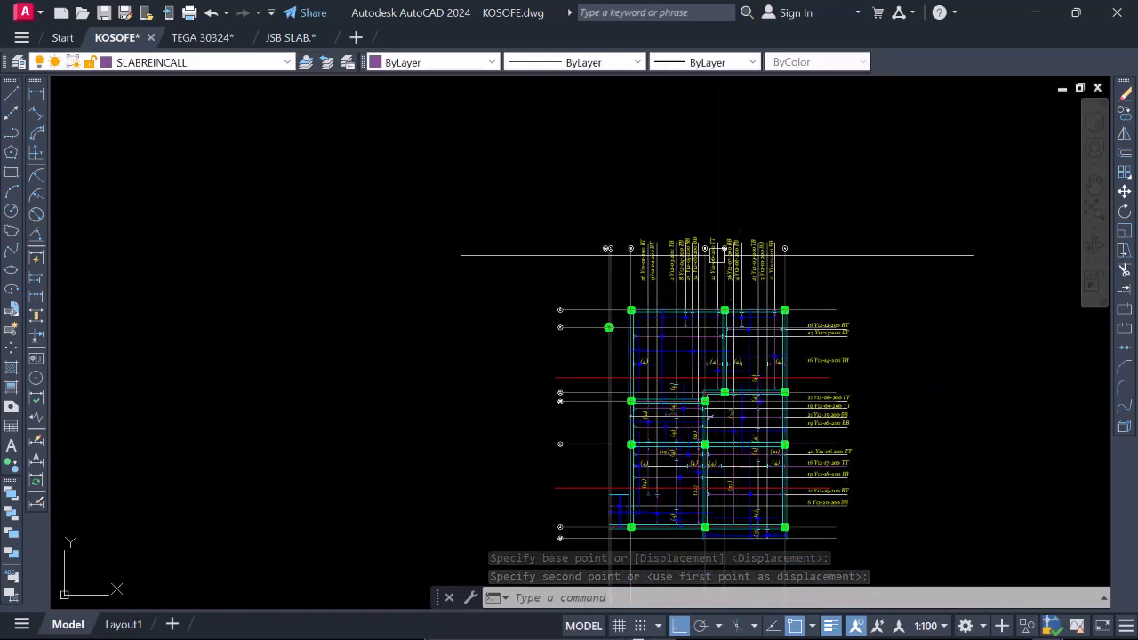
scroll(718, 255, "up", 8)
left_click(495, 216)
left_click(607, 311)
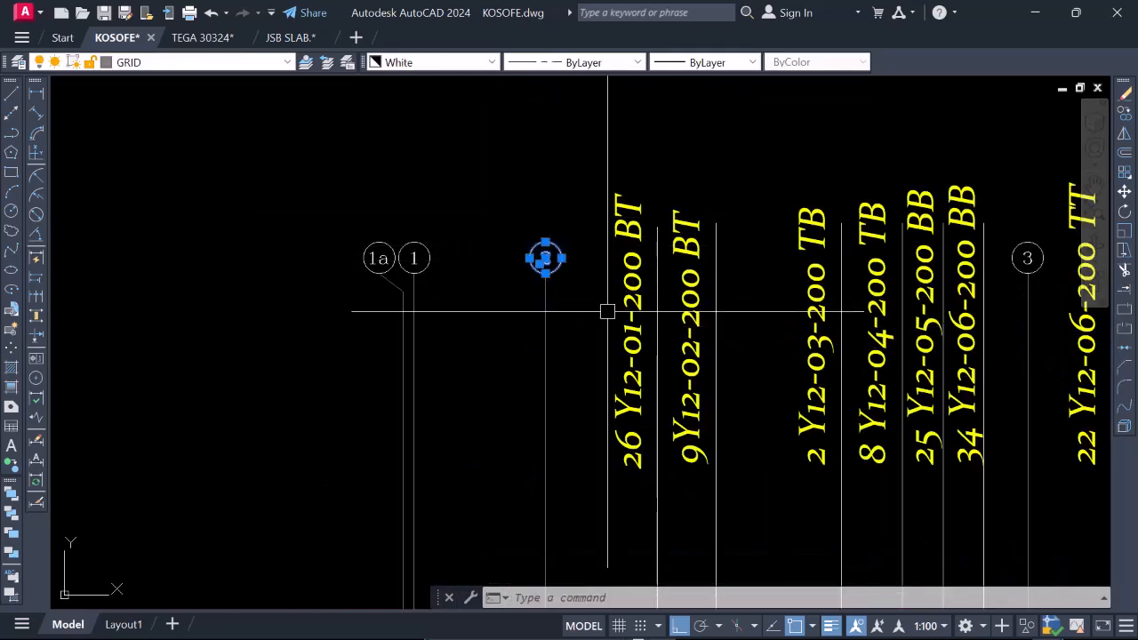
scroll(607, 311, "down", 5)
scroll(785, 200, "up", 5)
left_click(777, 183)
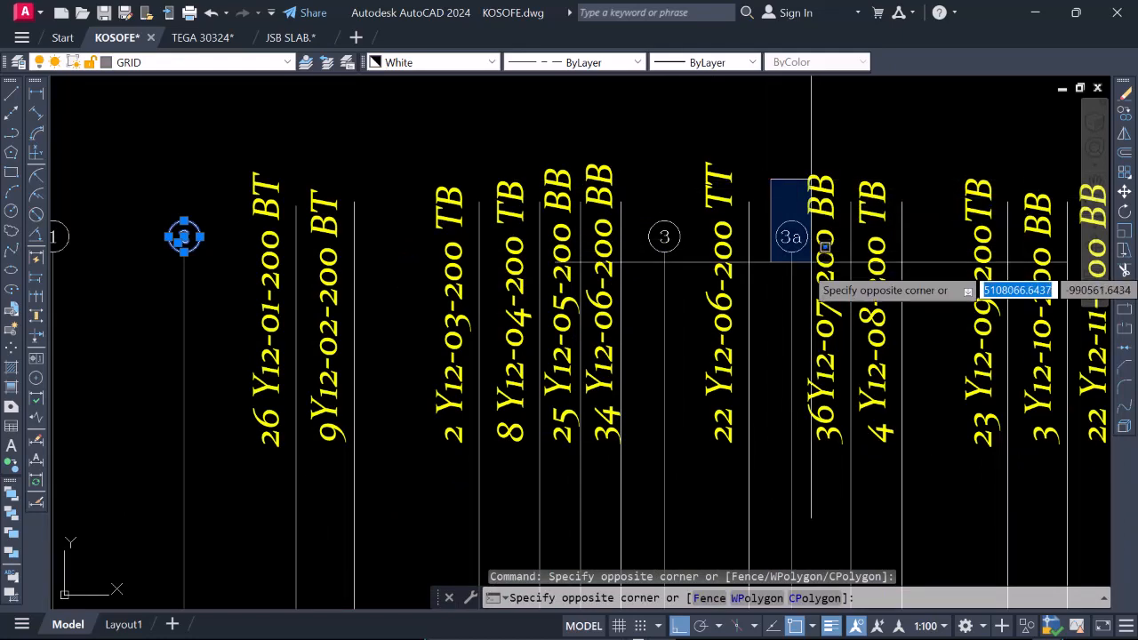
left_click(811, 262)
scroll(871, 242, "down", 3)
scroll(902, 209, "up", 3)
left_click(911, 208)
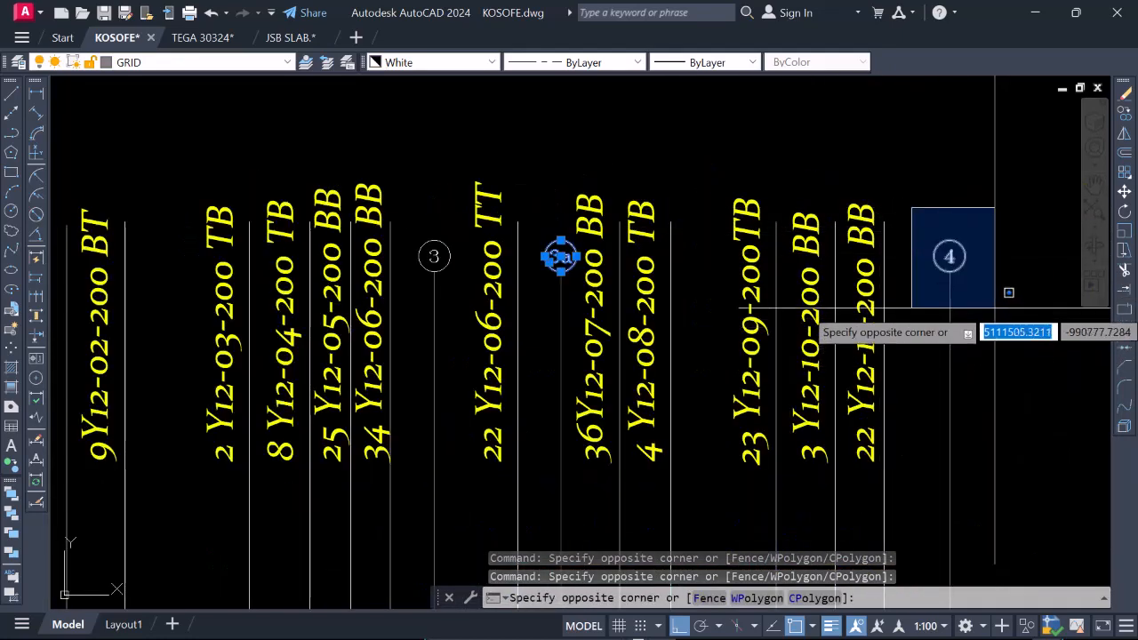
left_click(967, 271)
right_click(960, 272)
left_click(1013, 382)
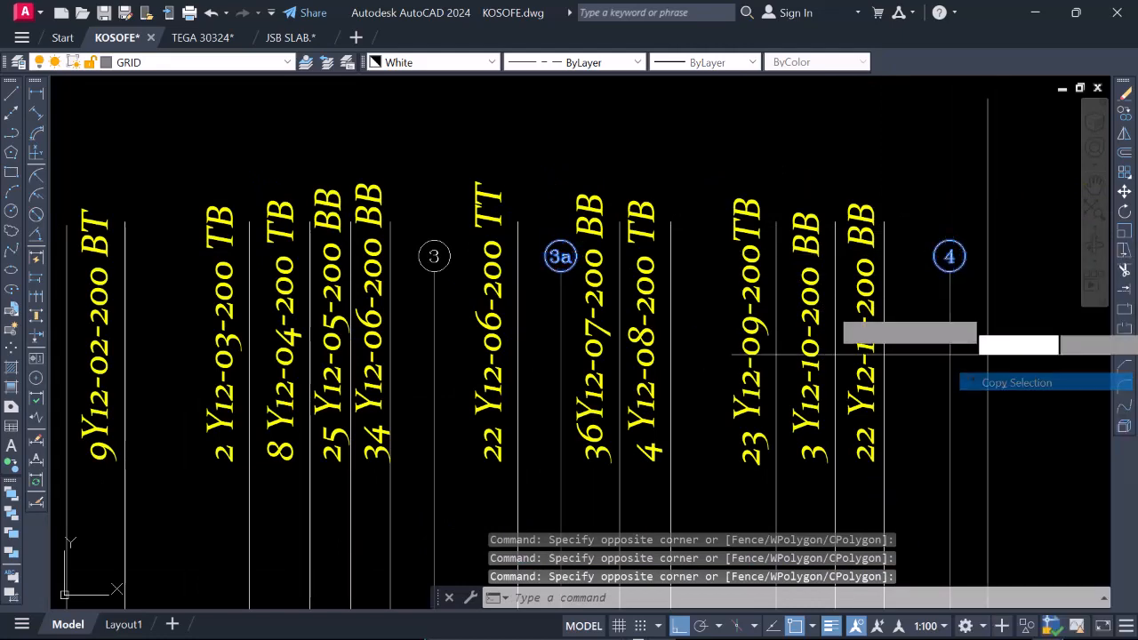
scroll(949, 244, "up", 5)
left_click(953, 254)
scroll(915, 185, "down", 10)
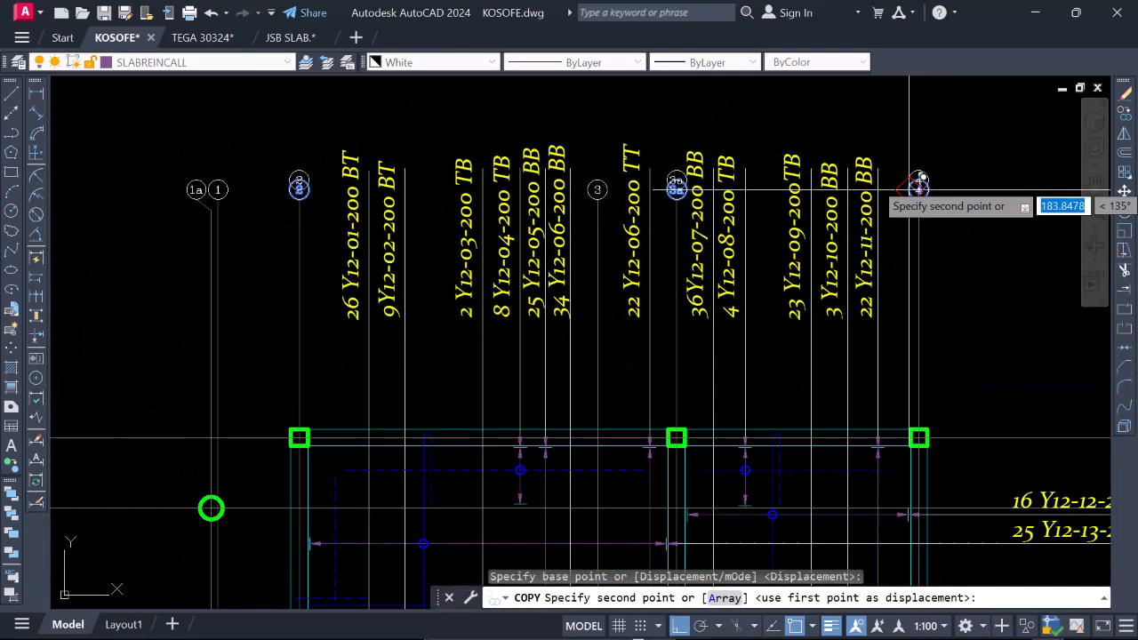
scroll(888, 267, "up", 8)
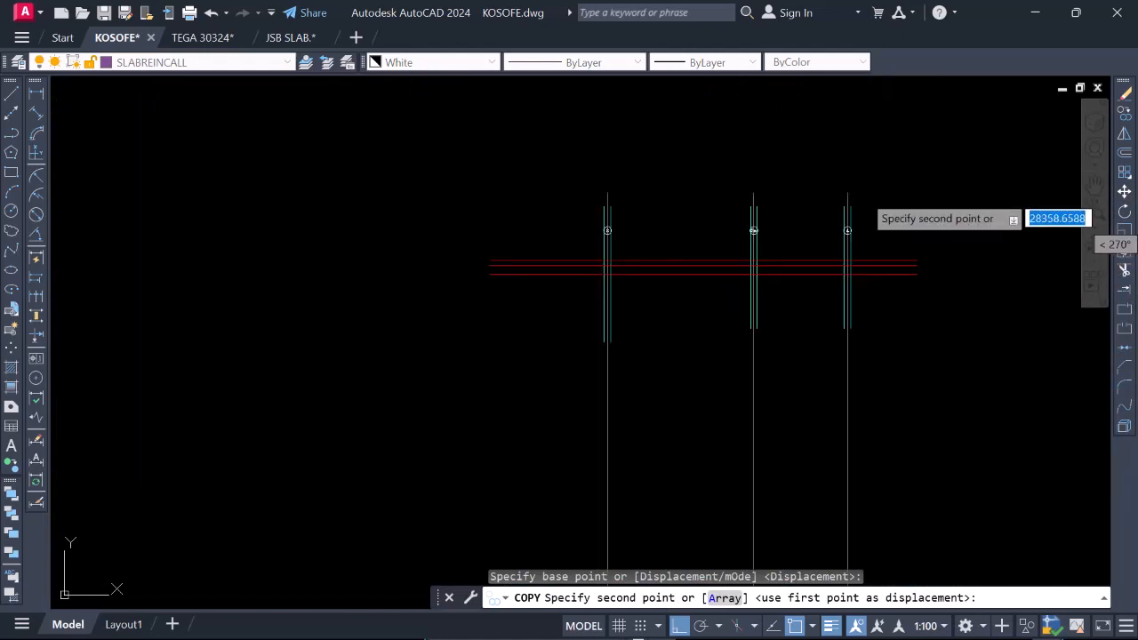
left_click(634, 217)
scroll(760, 164, "down", 3)
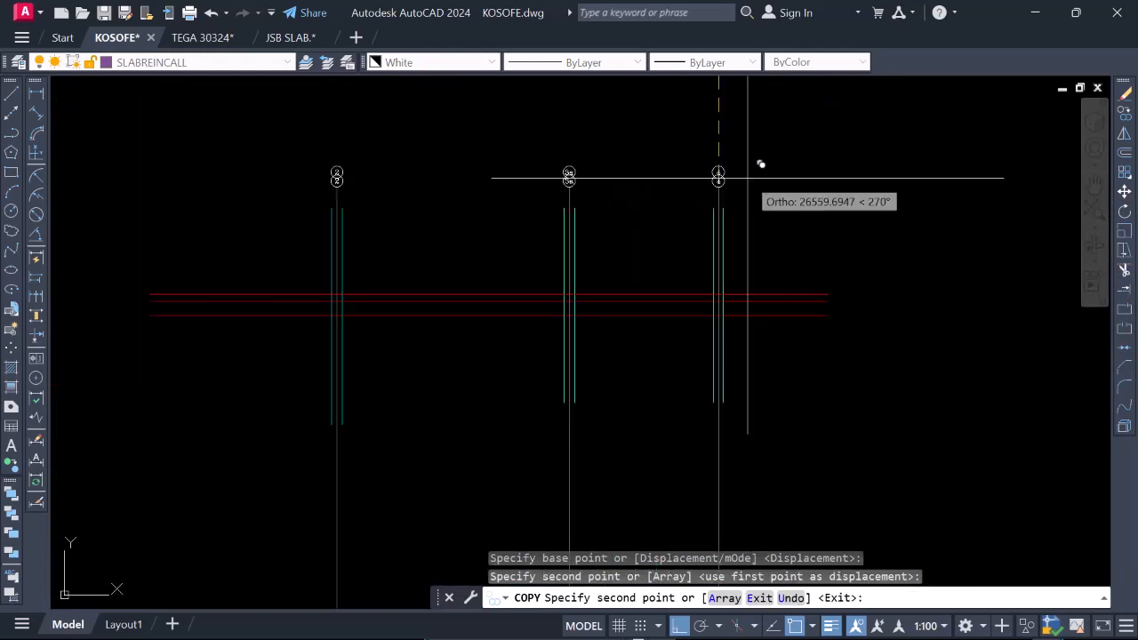
key("Escape")
Trim the beam lines at gridlines 2, 3a and 4 where they extend above the uppermost red line.
scroll(726, 233, "down", 4)
scroll(599, 221, "up", 4)
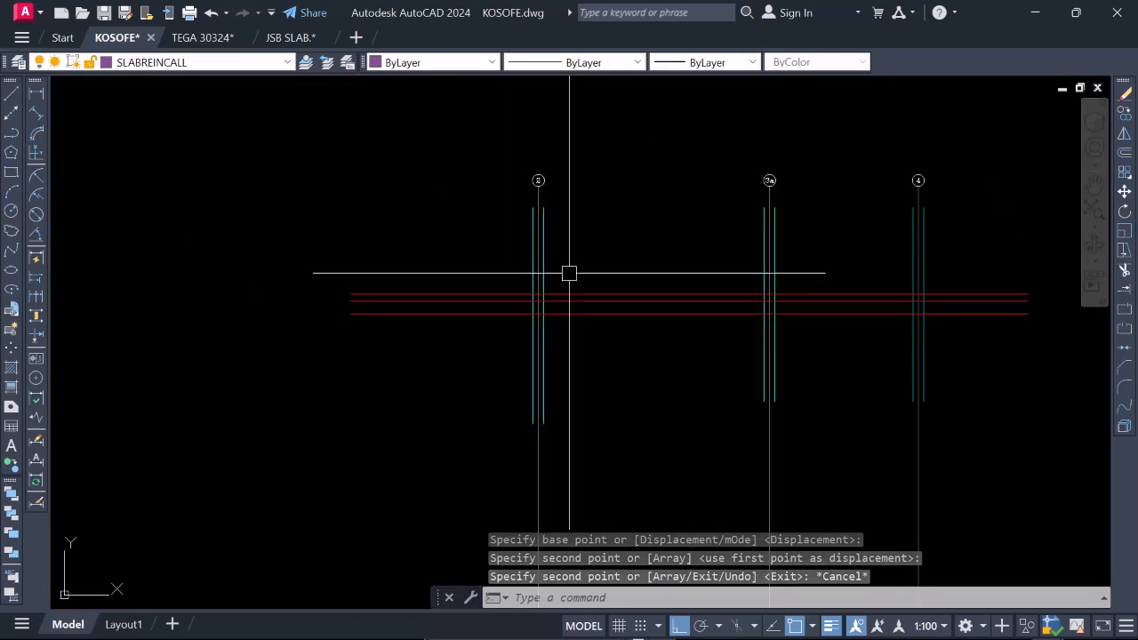
type("tr")
key("Return")
scroll(548, 242, "up", 4)
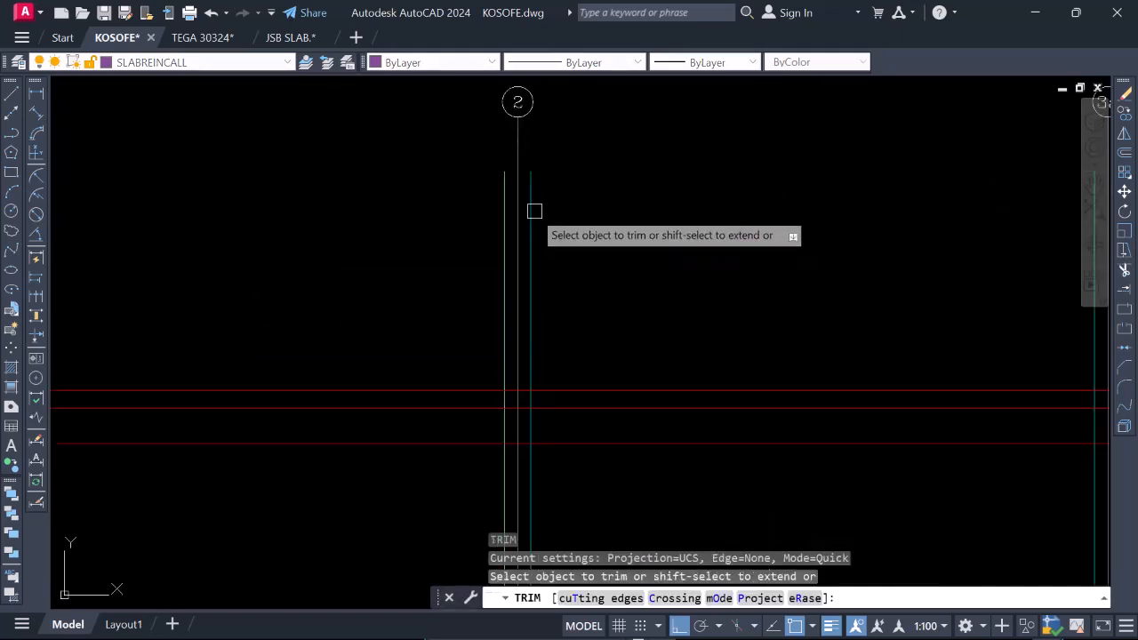
left_click(501, 198)
left_click(533, 196)
scroll(531, 197, "down", 3)
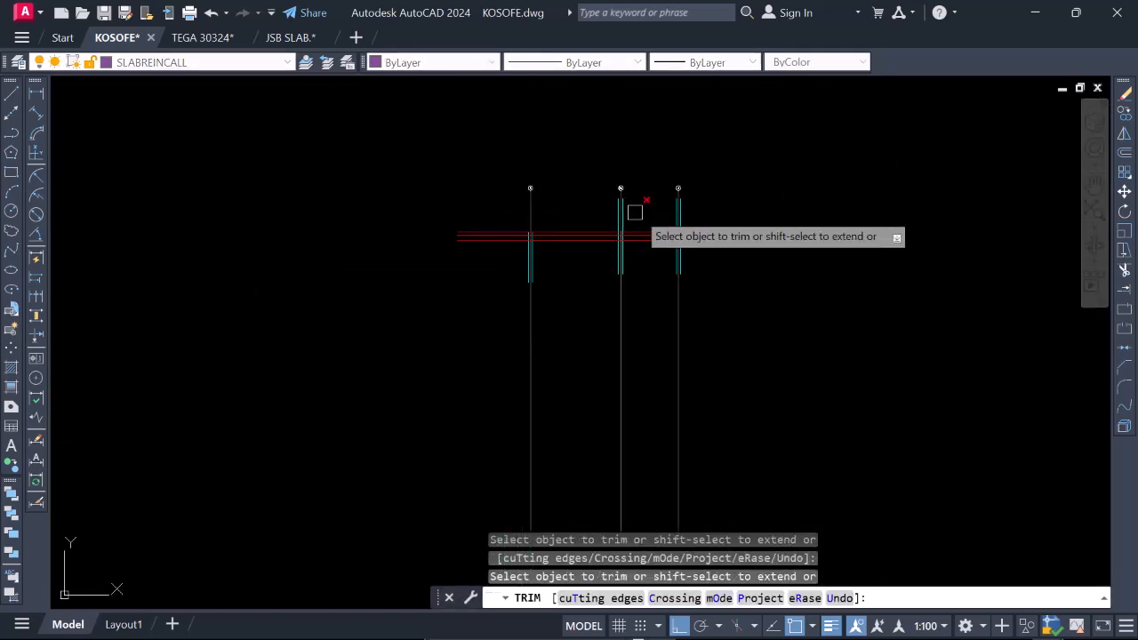
scroll(622, 209, "up", 2)
left_click_drag(574, 199, 600, 196)
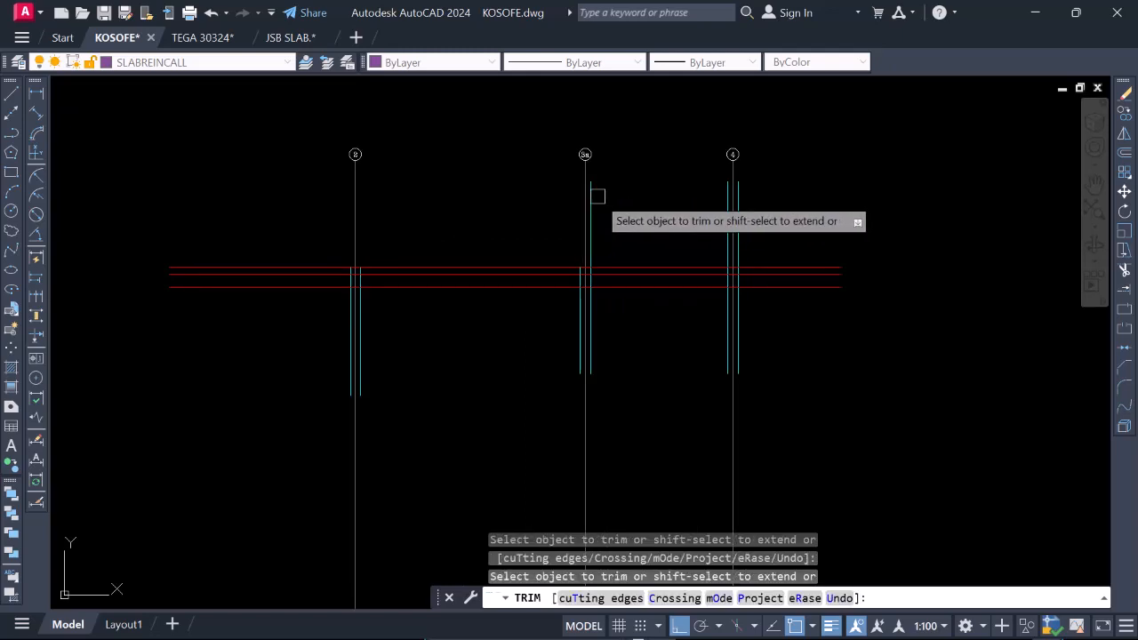
left_click_drag(719, 198, 738, 193)
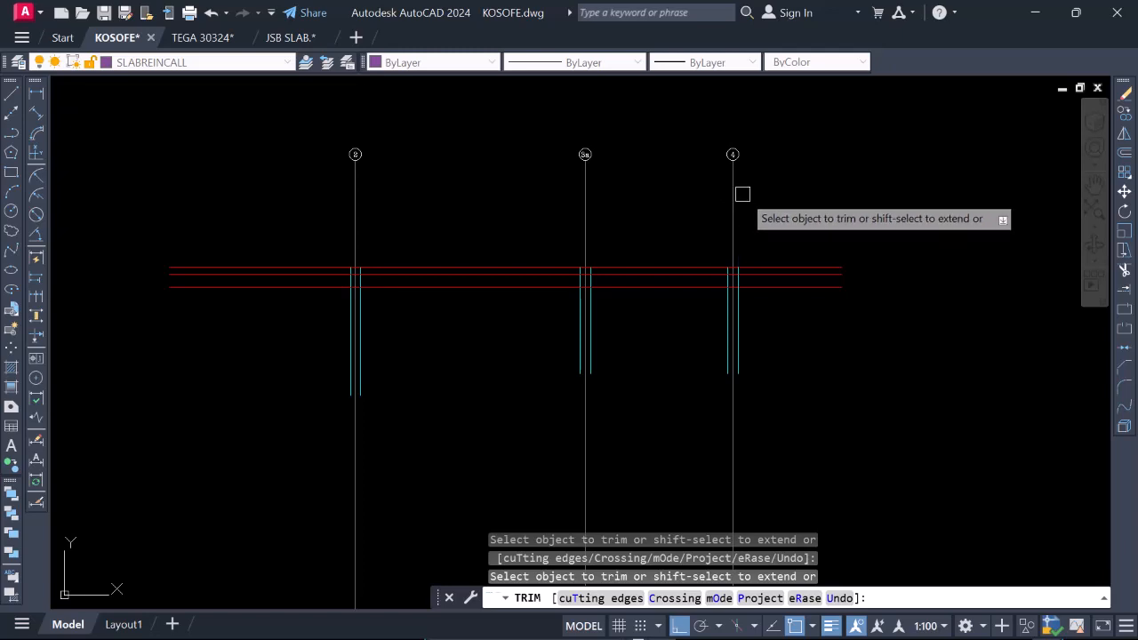
Trim the overhanging ends of the three red lines back to the outer beam faces at gridlines 4 and 2.
scroll(742, 194, "down", 2)
scroll(751, 235, "up", 4)
left_click(812, 303)
left_click(806, 210)
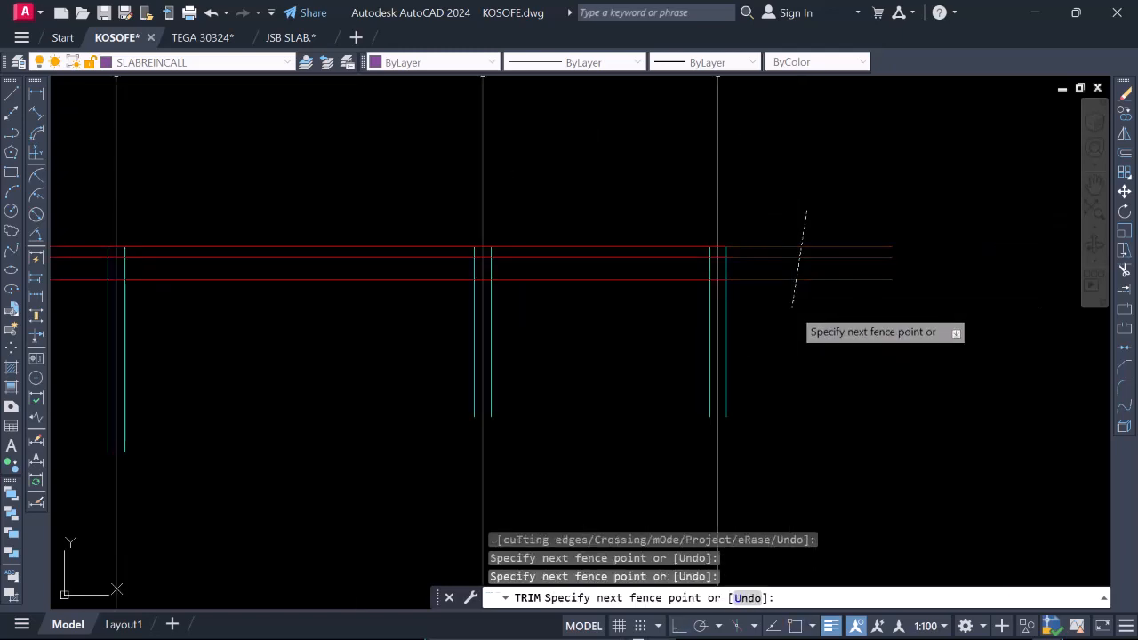
key("Return")
scroll(794, 290, "down", 2)
scroll(614, 279, "up", 2)
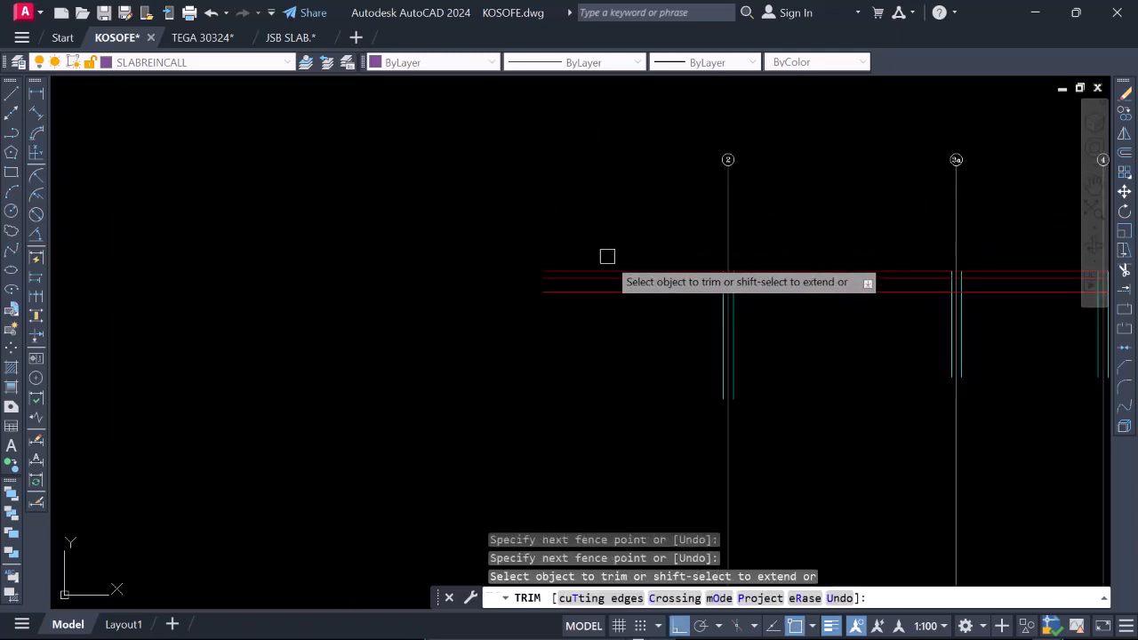
left_click(607, 267)
left_click(607, 278)
left_click(607, 294)
Trim the beam lines at gridlines 2, 3a and 4 where they extend below the lowest red line.
scroll(604, 278, "down", 3)
scroll(671, 302, "up", 3)
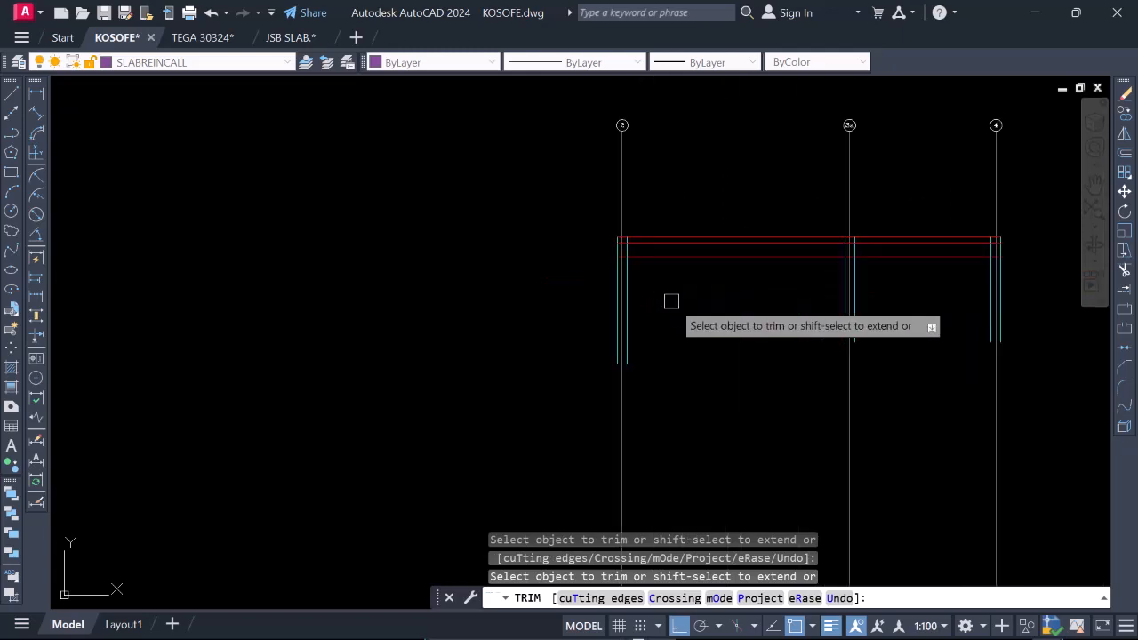
left_click(627, 298)
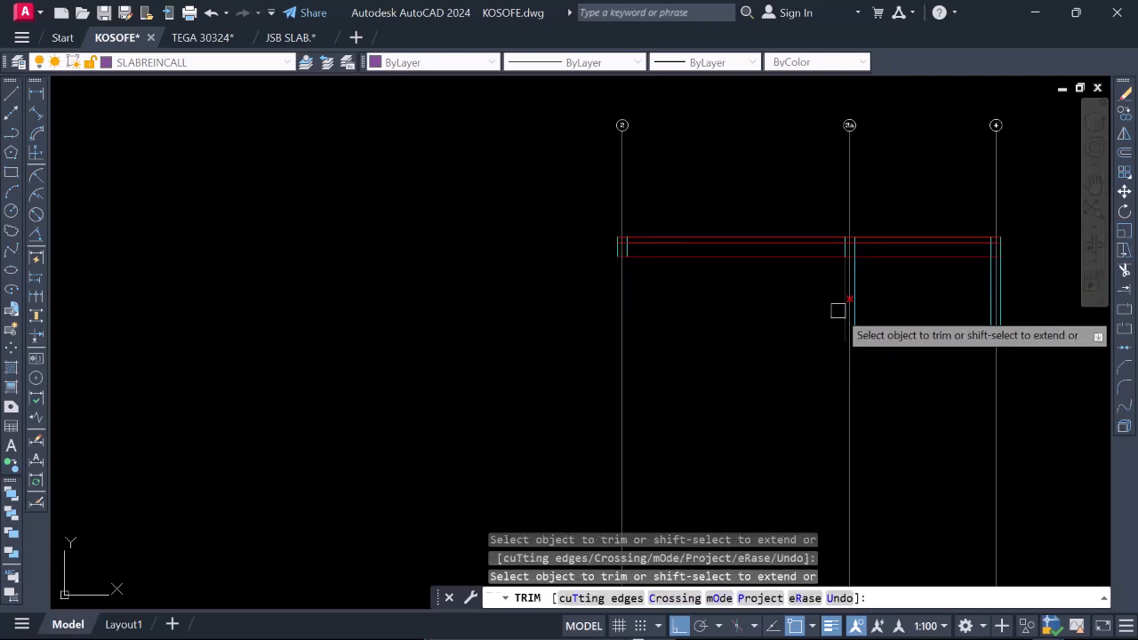
left_click(859, 310)
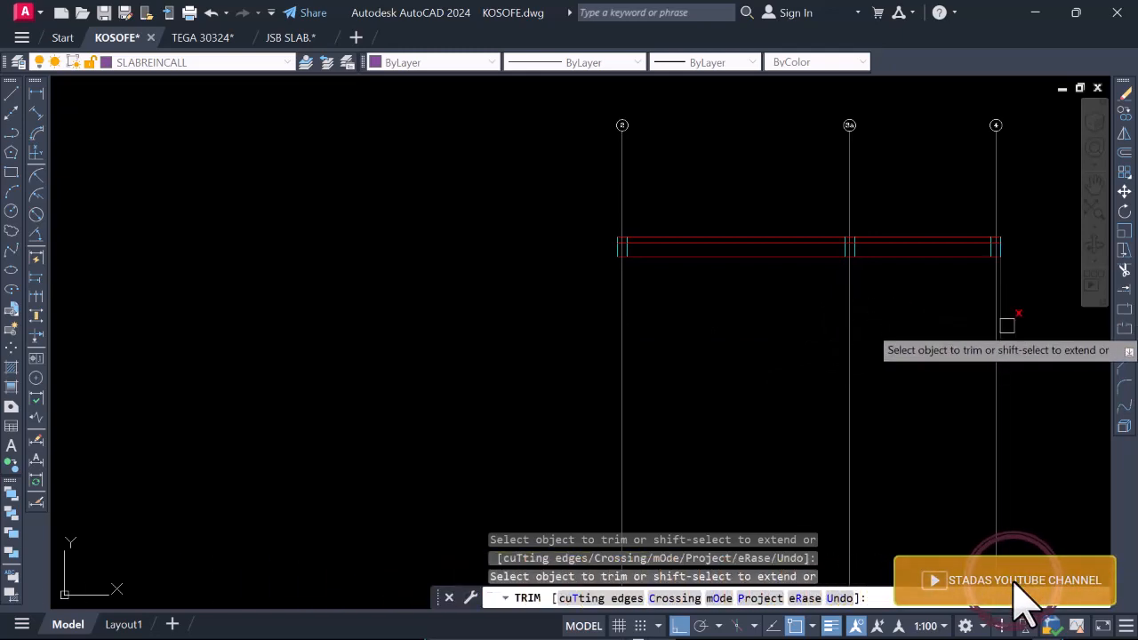
scroll(889, 318, "down", 4)
scroll(860, 323, "up", 2)
key("Escape")
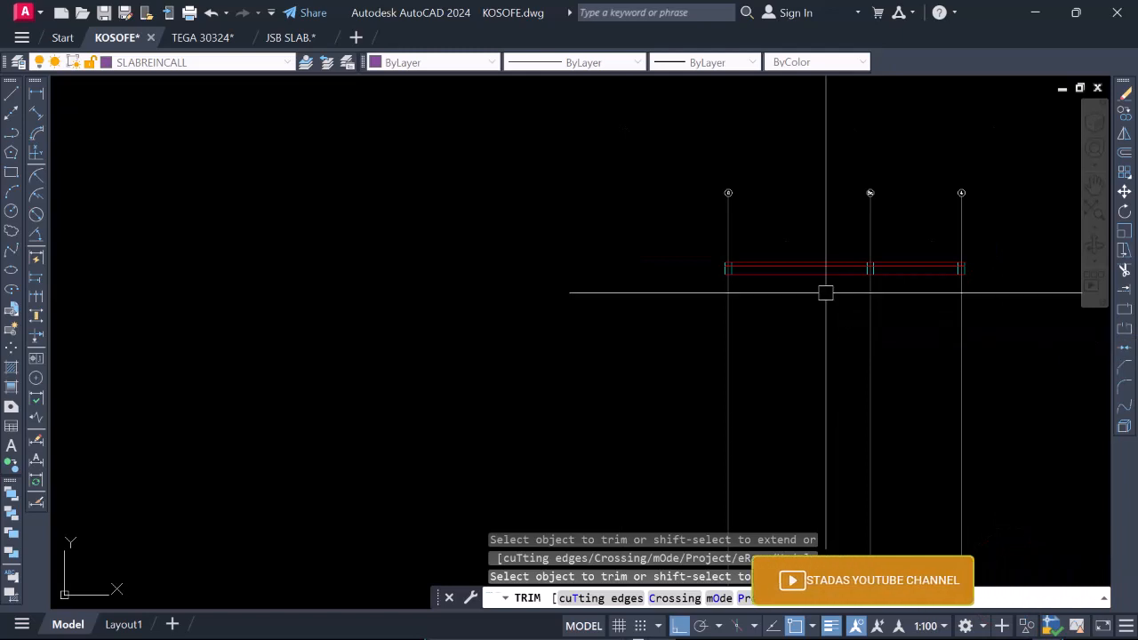
Copy the lowest red line a short distance straight down as a cutting edge for the gridlines.
scroll(819, 274, "up", 2)
left_click(809, 274)
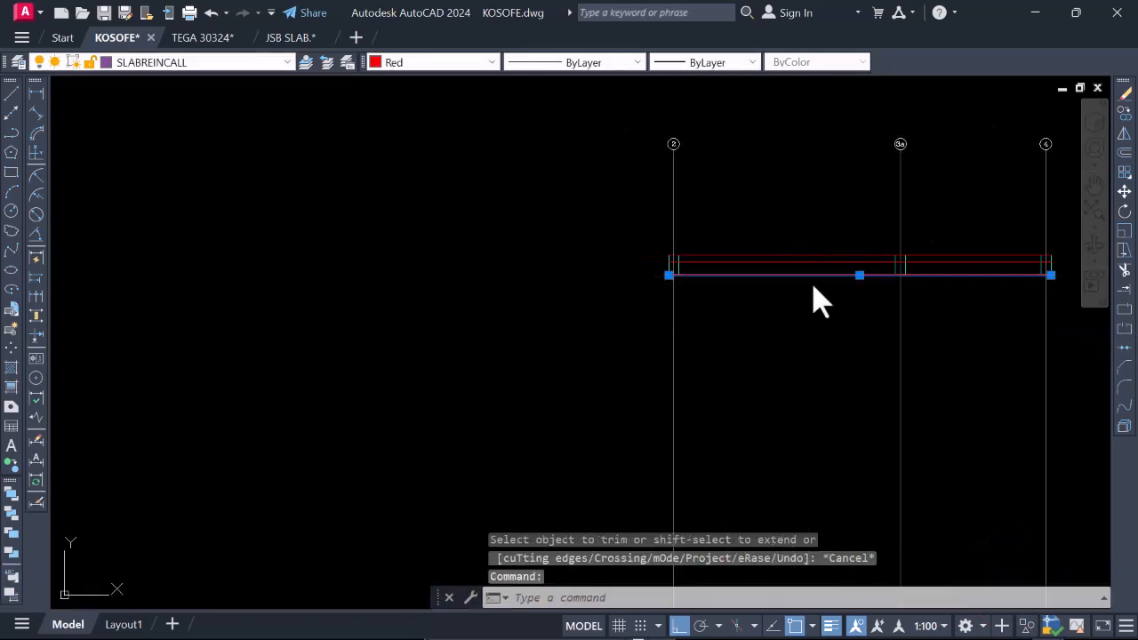
right_click(812, 286)
left_click(853, 356)
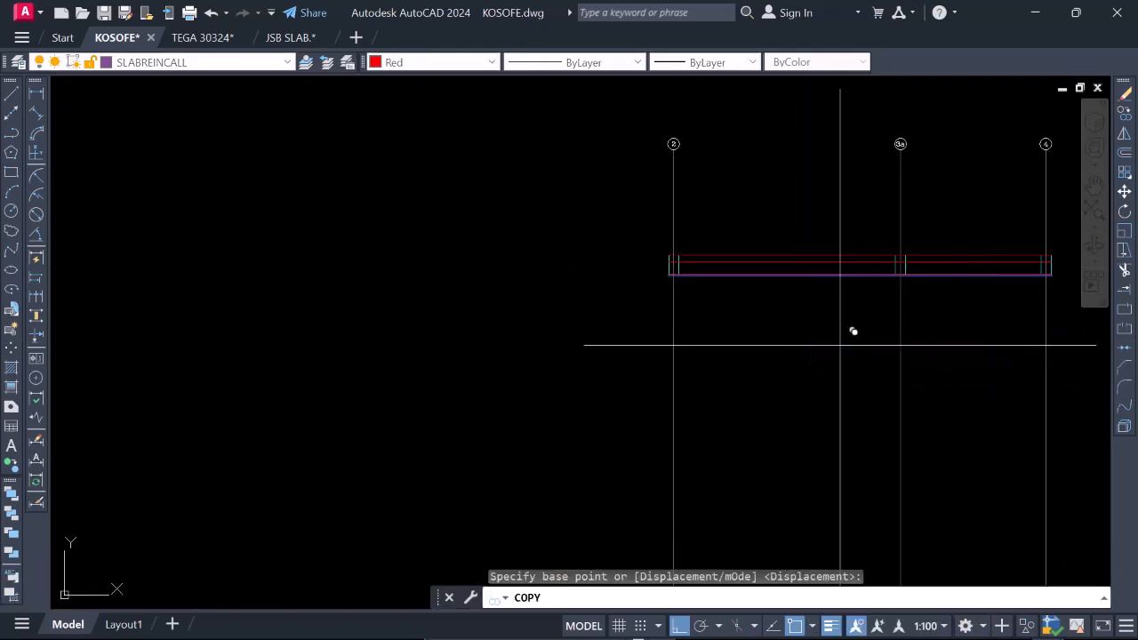
left_click(840, 345)
left_click(839, 394)
key("Escape")
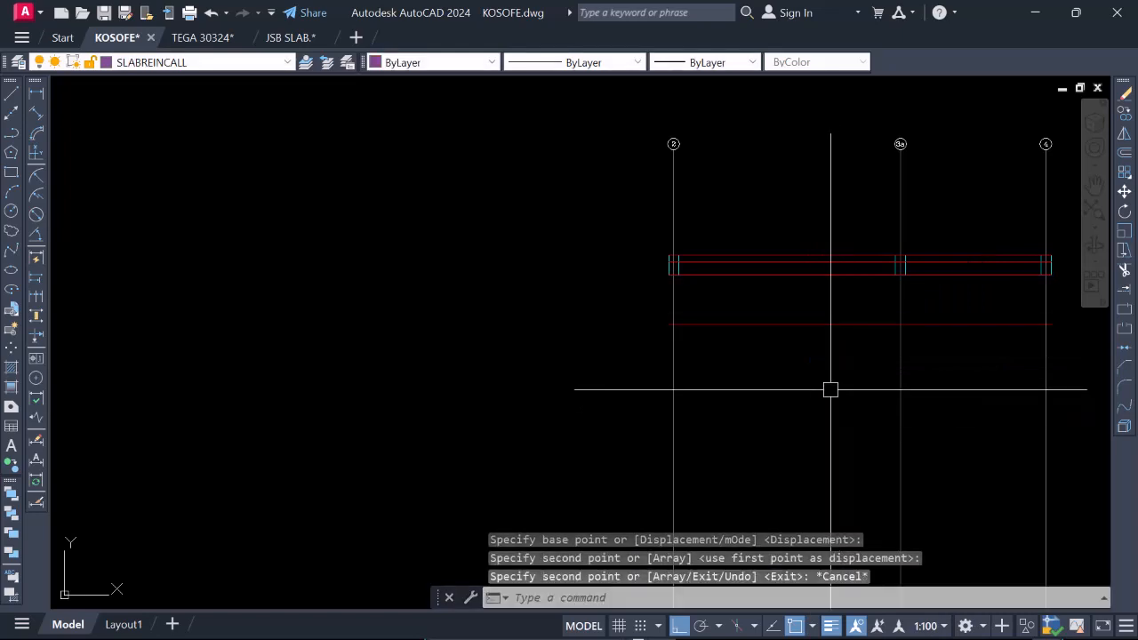
Trim gridlines 2, 3a and 4 below the copied red line.
key("Return")
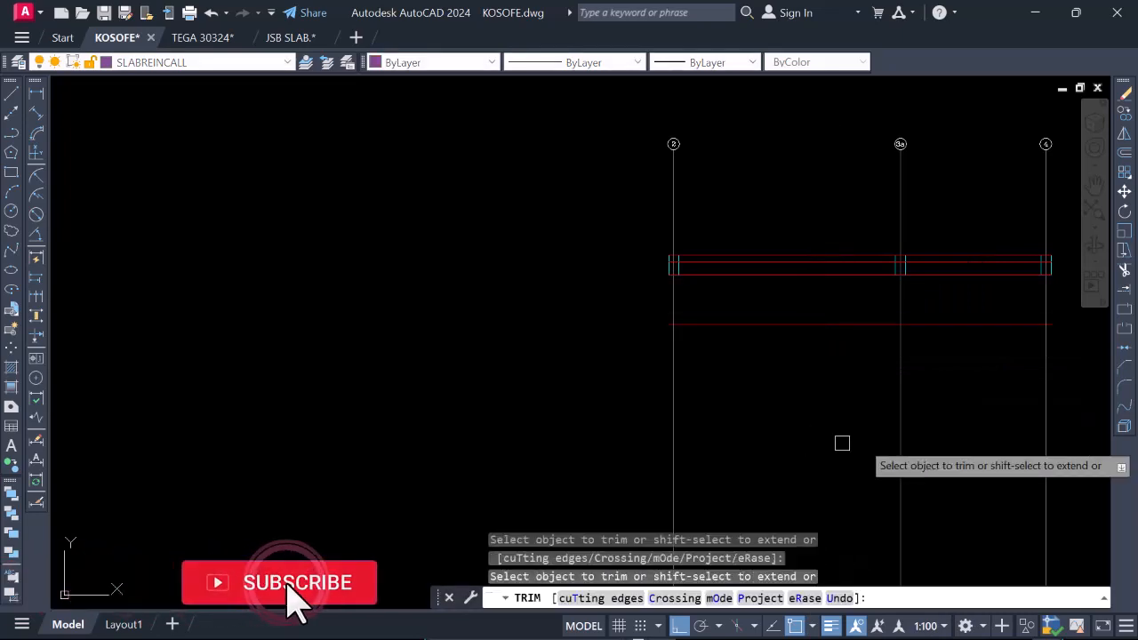
left_click(1044, 410)
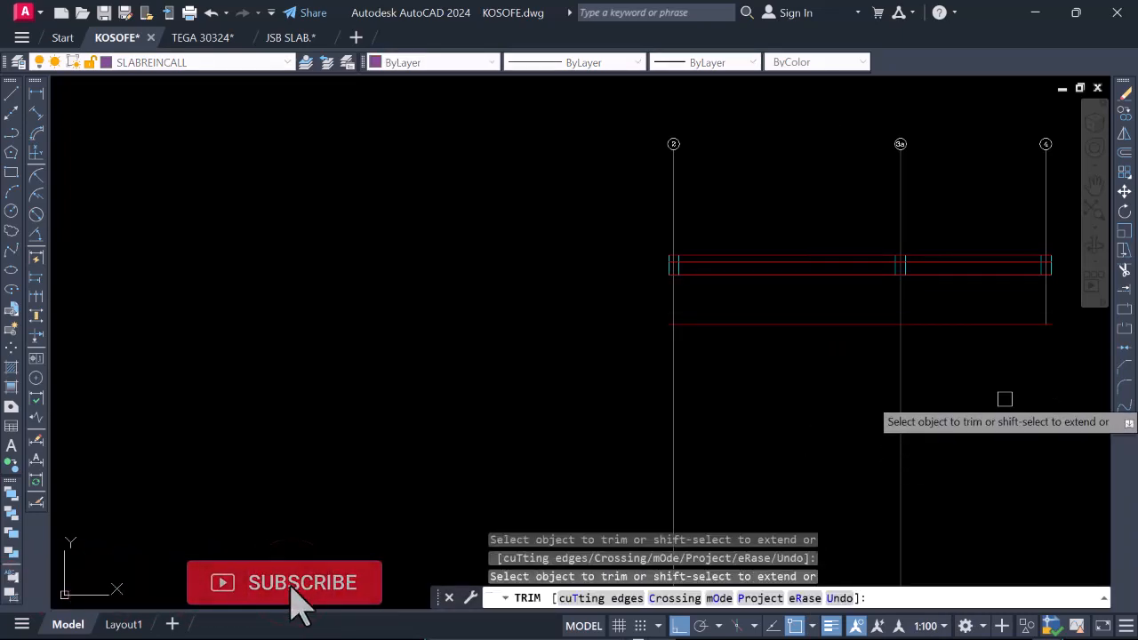
left_click(675, 393)
key("Return")
Erase the copied red line at the lower ends of the gridlines.
left_click(778, 324)
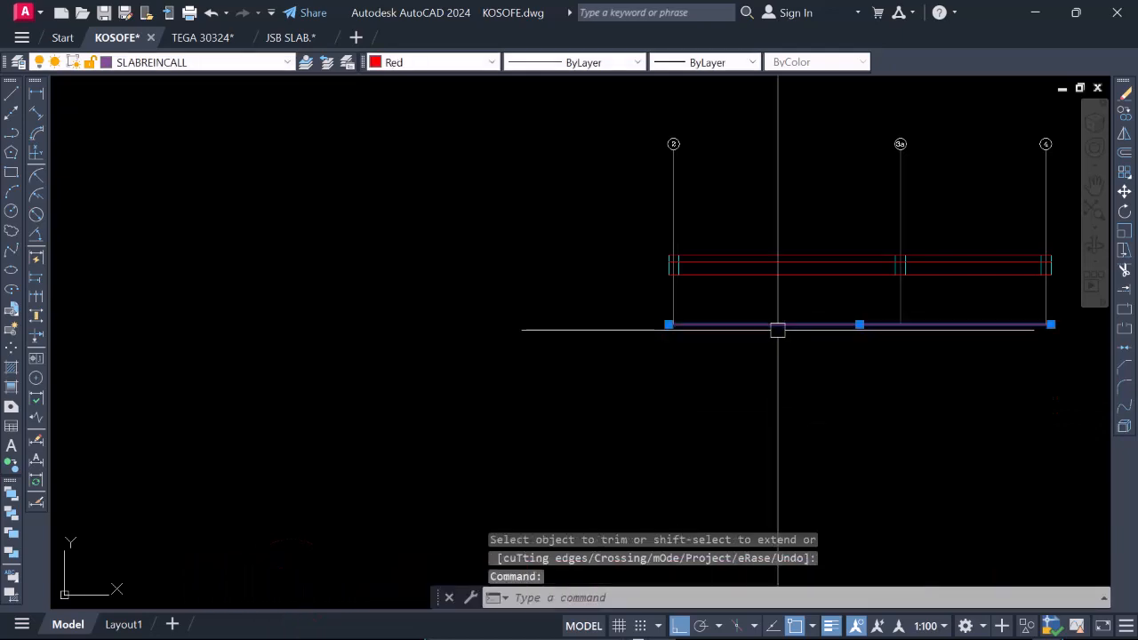
type("e")
key("Return")
scroll(830, 317, "down", 4)
scroll(773, 341, "up", 2)
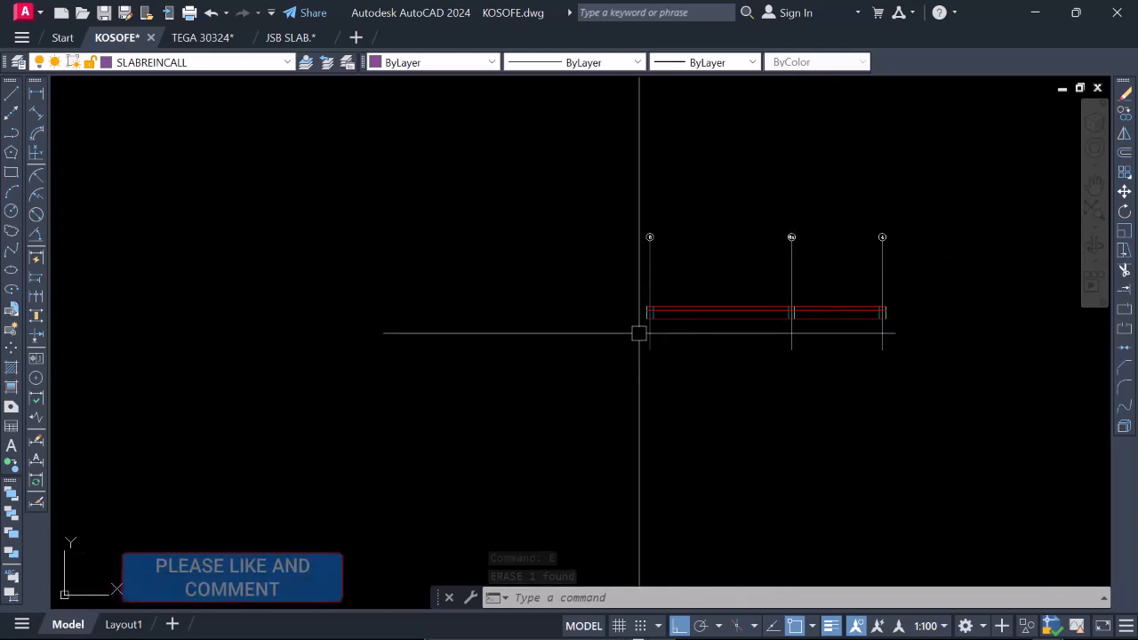
Trim the lowest red line between the beams, keeping only the beam bottoms at gridlines 2, 3a and 4.
scroll(631, 346, "up", 4)
scroll(627, 351, "down", 4)
scroll(665, 346, "up", 4)
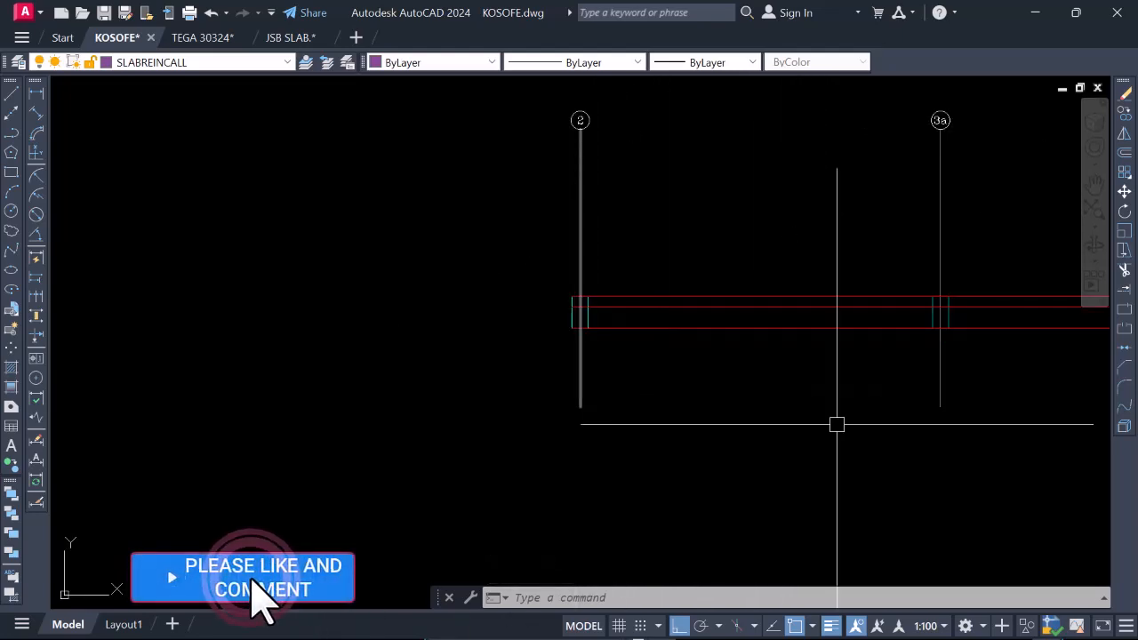
scroll(568, 372, "down", 2)
type("tr")
key("Return")
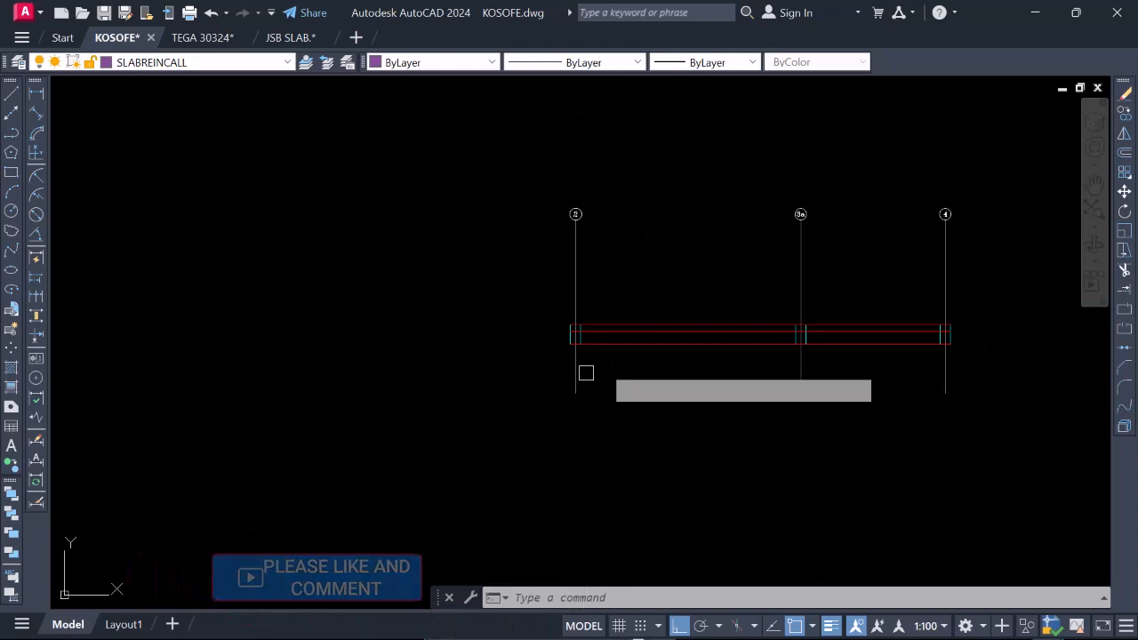
scroll(666, 347, "down", 2)
scroll(768, 345, "up", 4)
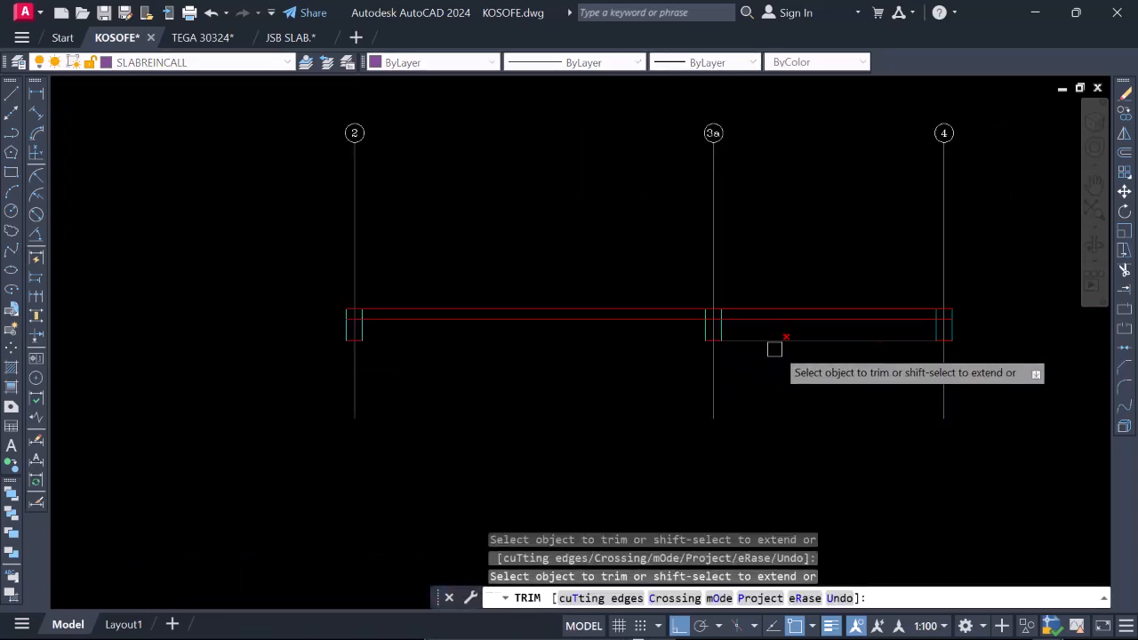
scroll(757, 365, "down", 2)
scroll(739, 374, "up", 2)
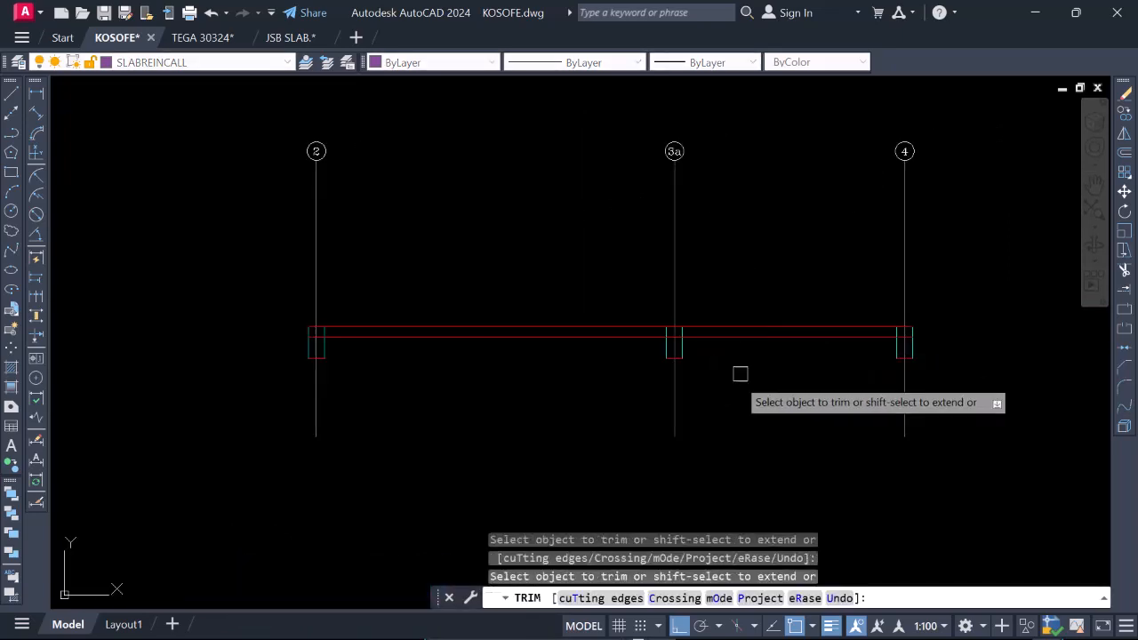
Trim both beam faces within the slab thickness and the slab soffit line across the beam at gridline 3a.
scroll(668, 340, "up", 5)
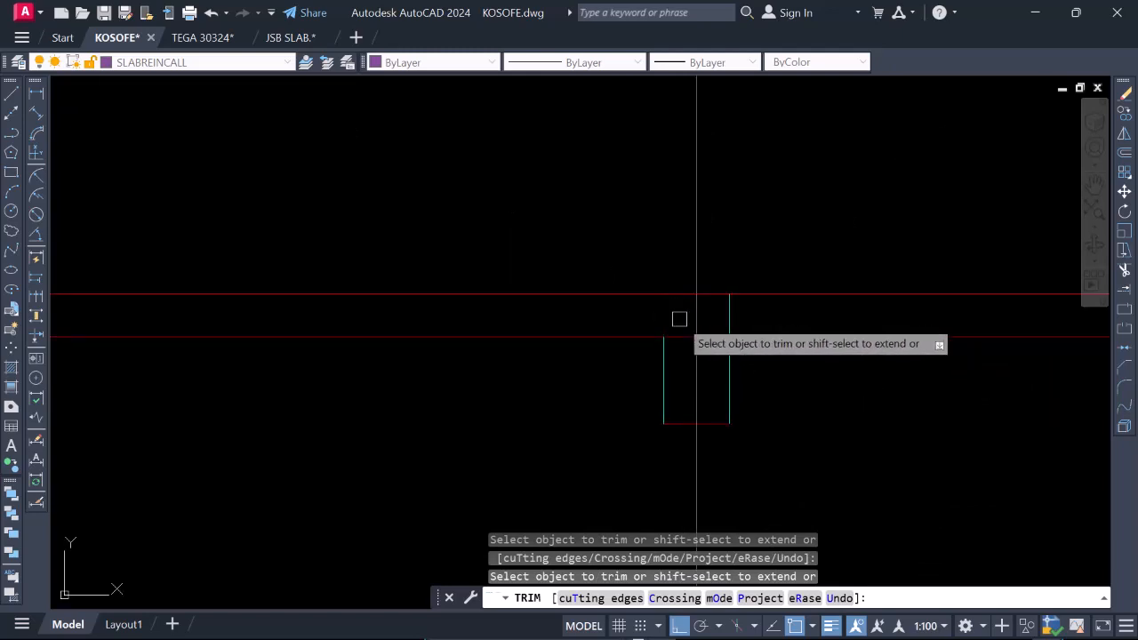
scroll(684, 328, "down", 2)
scroll(699, 335, "up", 3)
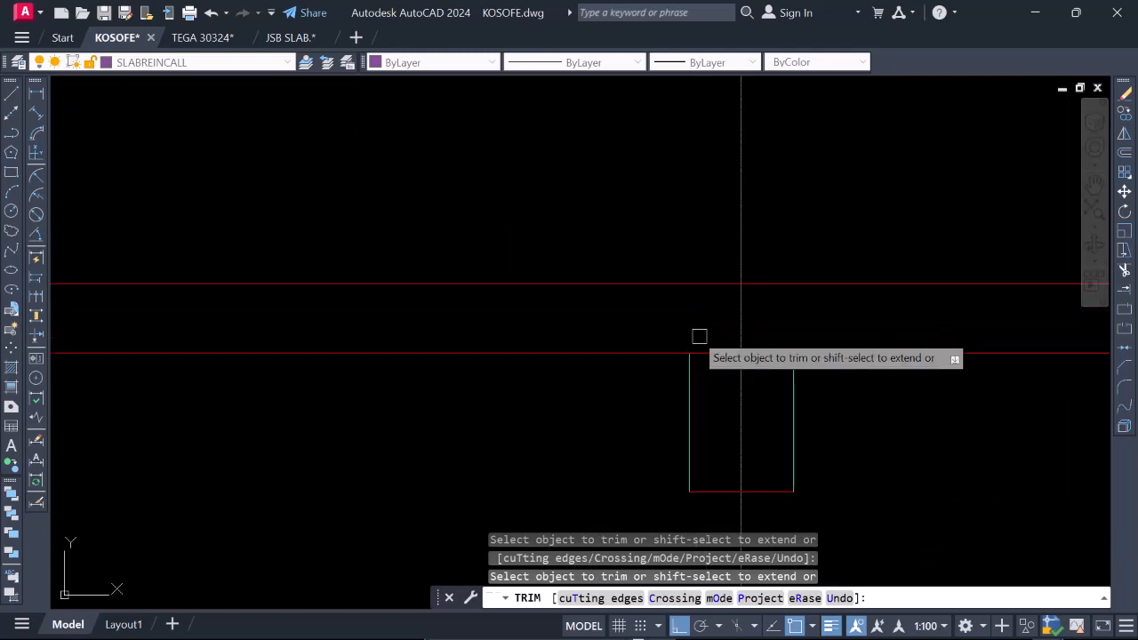
left_click(719, 352)
Trim the inner beam face within the slab thickness and the slab soffit line across the beam at gridline 2.
scroll(751, 351, "down", 3)
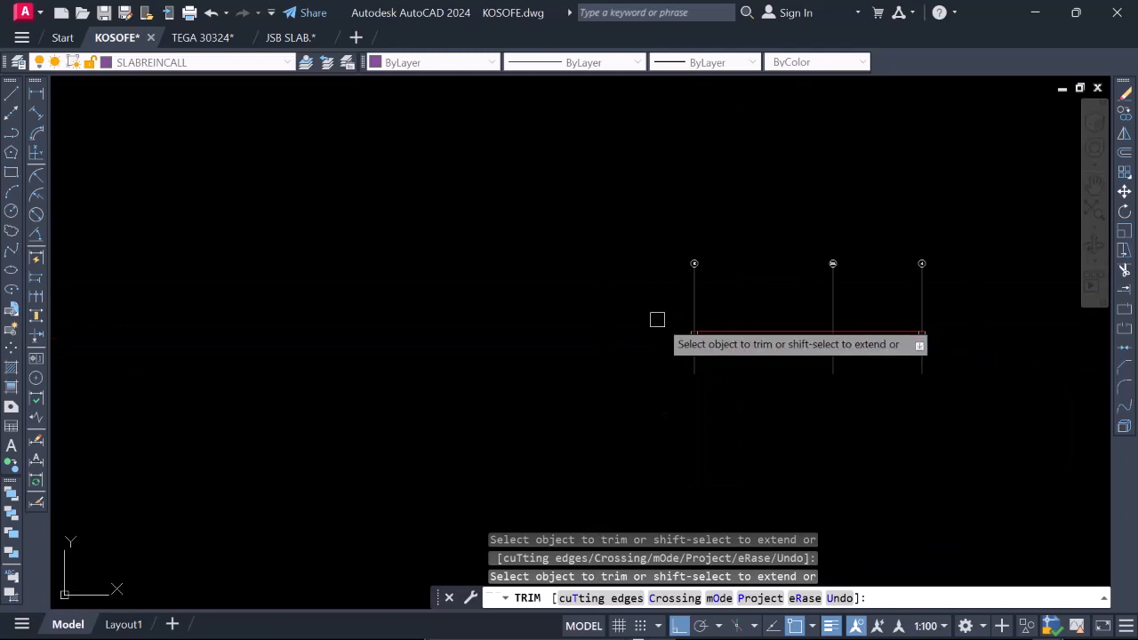
scroll(701, 353, "up", 3)
left_click(664, 354)
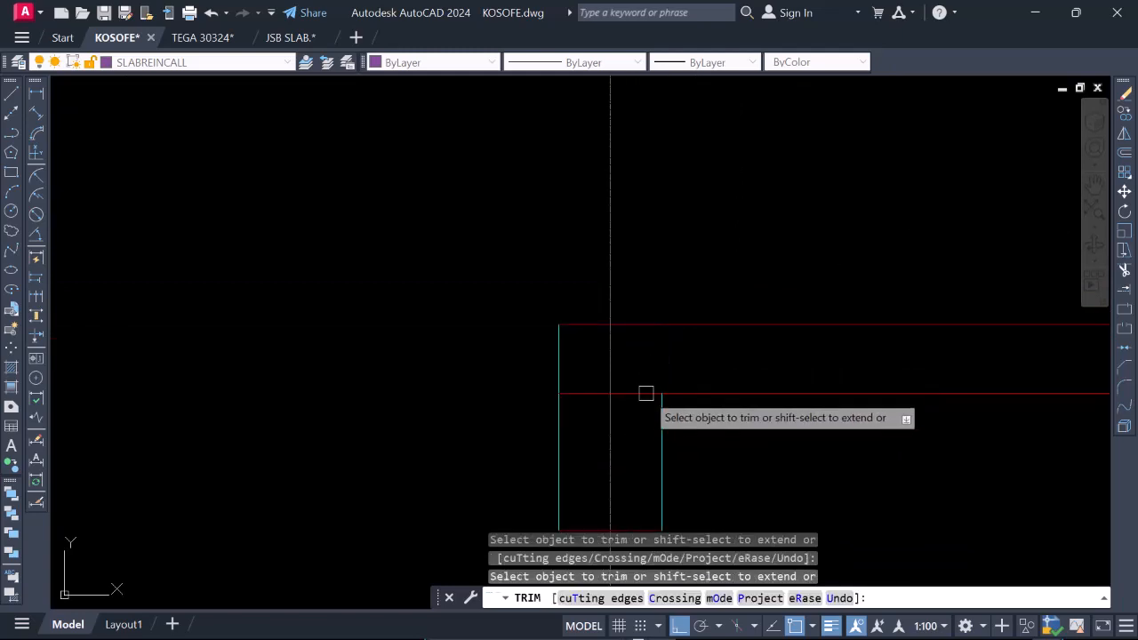
scroll(599, 350, "down", 4)
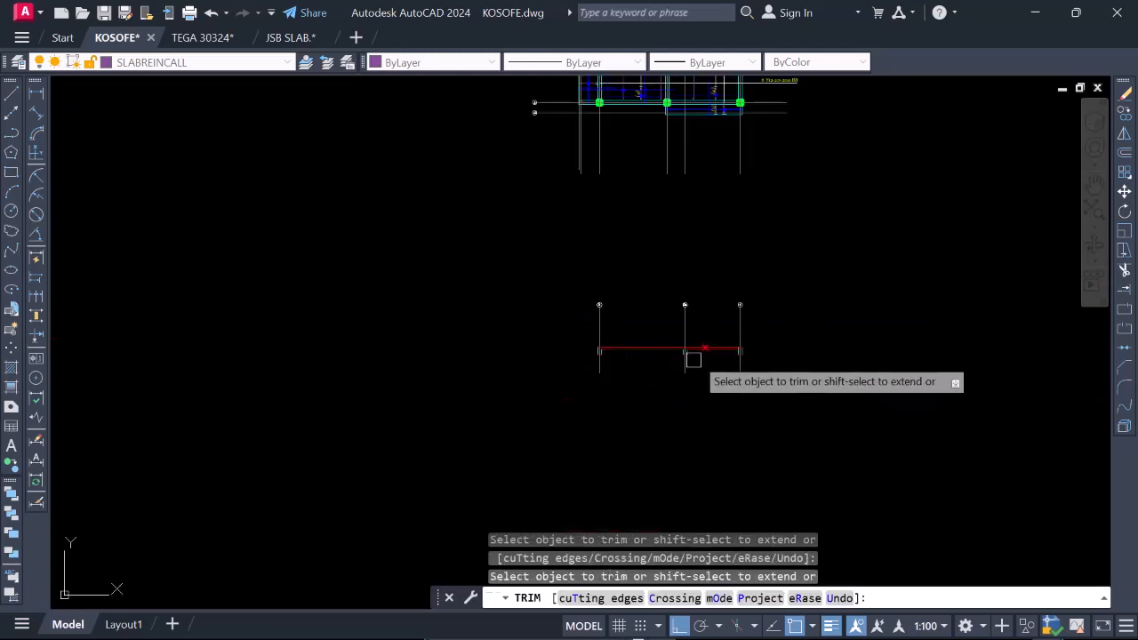
Trim the inner beam face within the slab thickness and the slab soffit line across the beam at gridline 4.
scroll(703, 355, "up", 4)
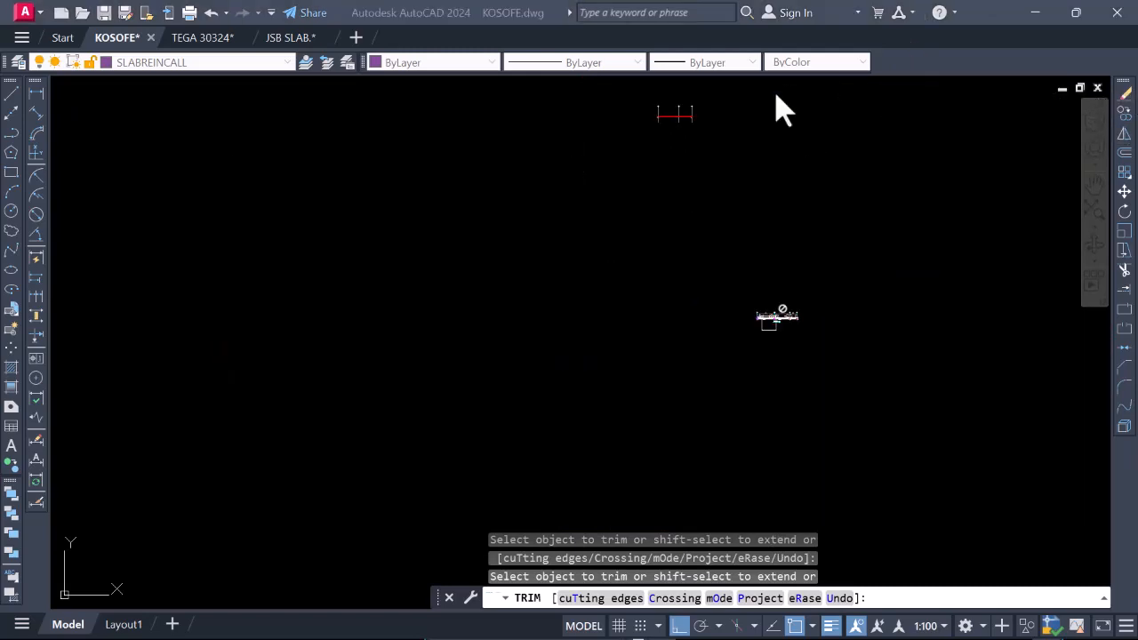
scroll(597, 364, "up", 3)
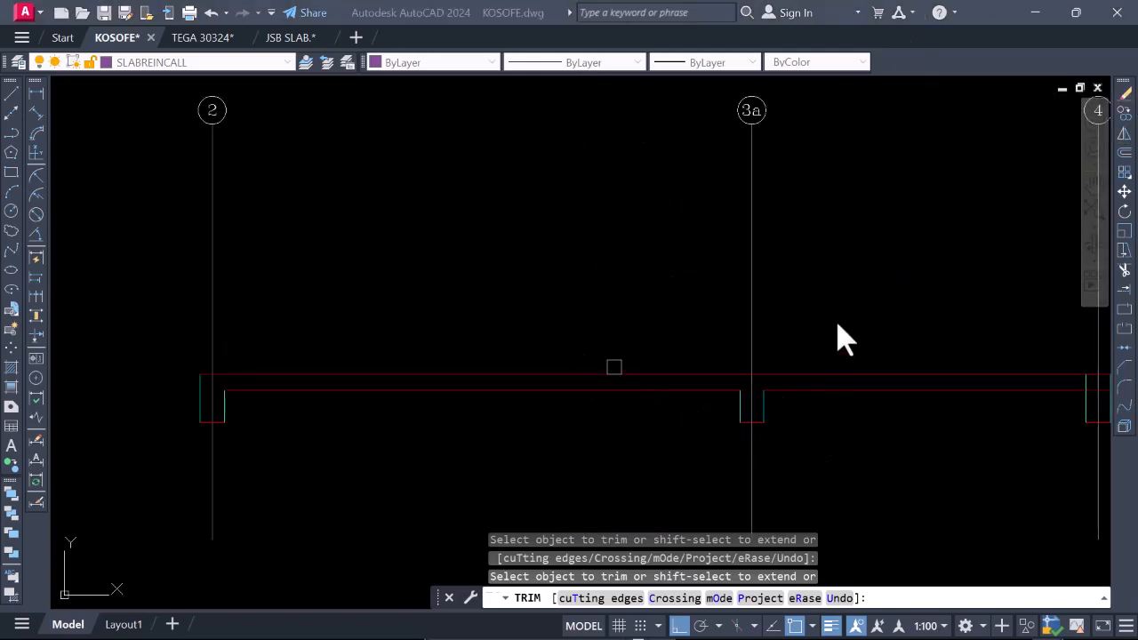
scroll(624, 286, "down", 4)
scroll(699, 284, "up", 10)
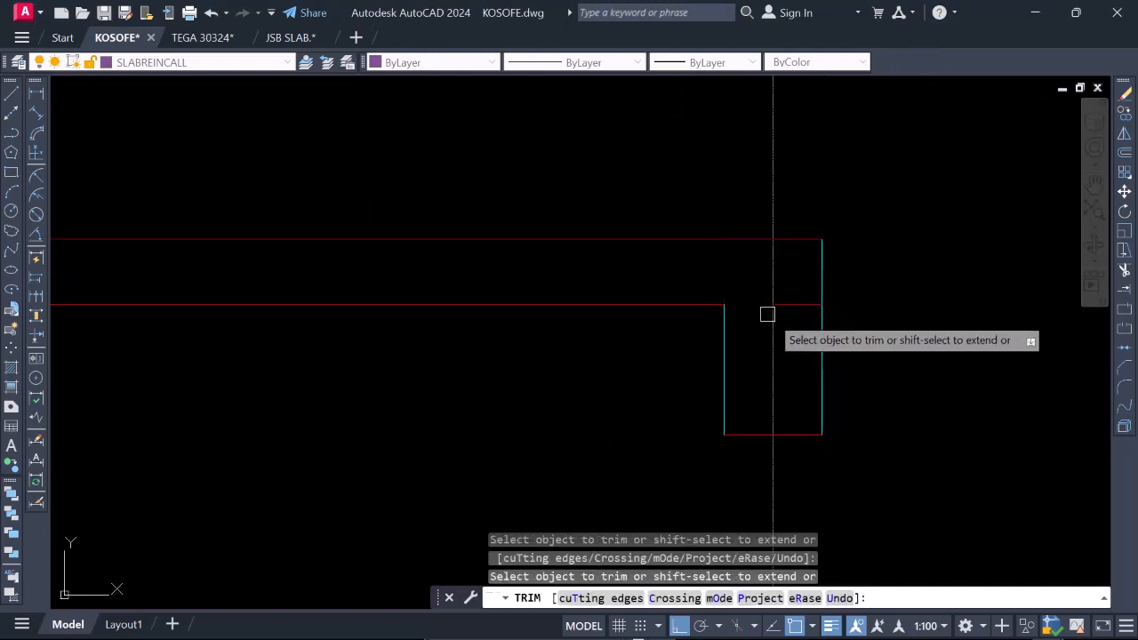
scroll(792, 306, "down", 5)
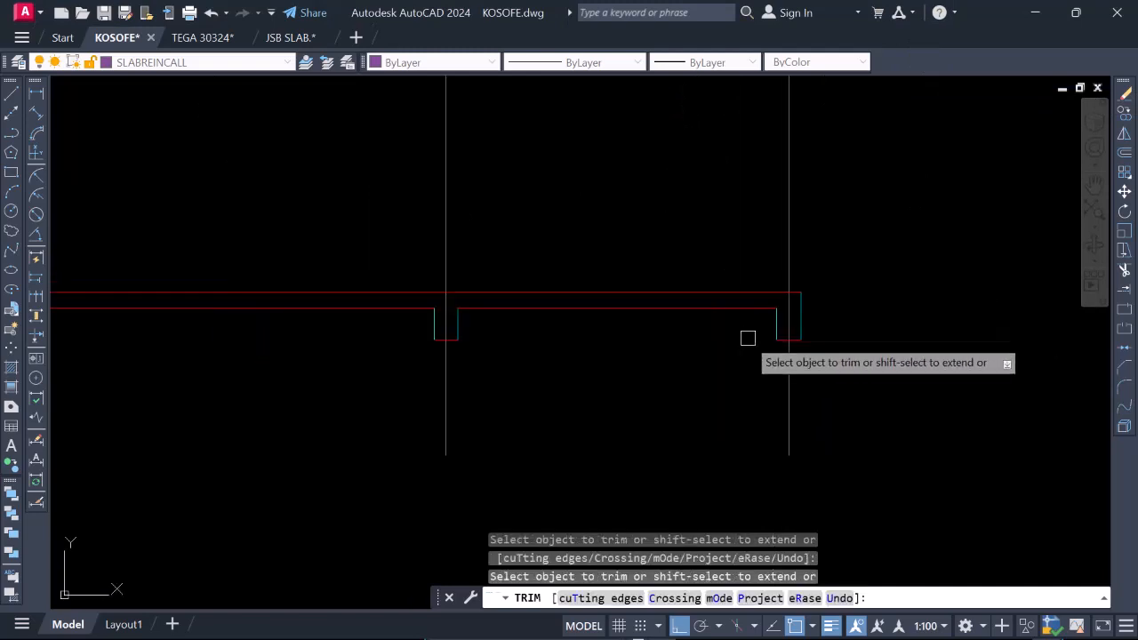
scroll(764, 324, "down", 3)
scroll(525, 300, "down", 3)
scroll(368, 322, "up", 5)
key("Escape")
scroll(525, 317, "down", 5)
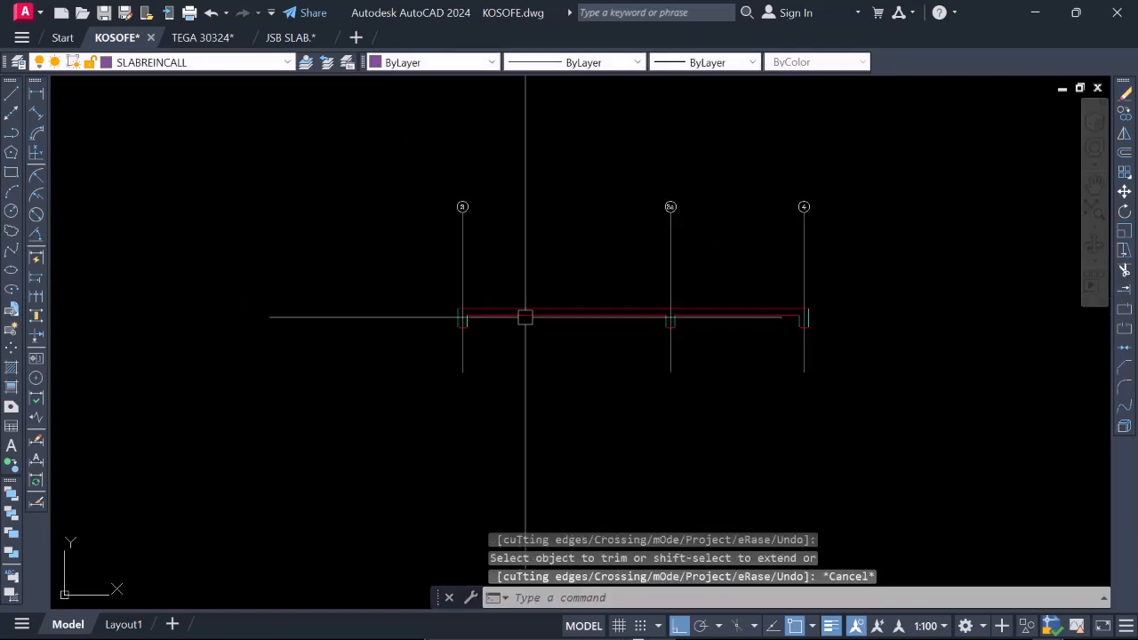
Match the bottom line of the beam at gridline 2 to the properties of its cyan inner face.
scroll(458, 315, "up", 5)
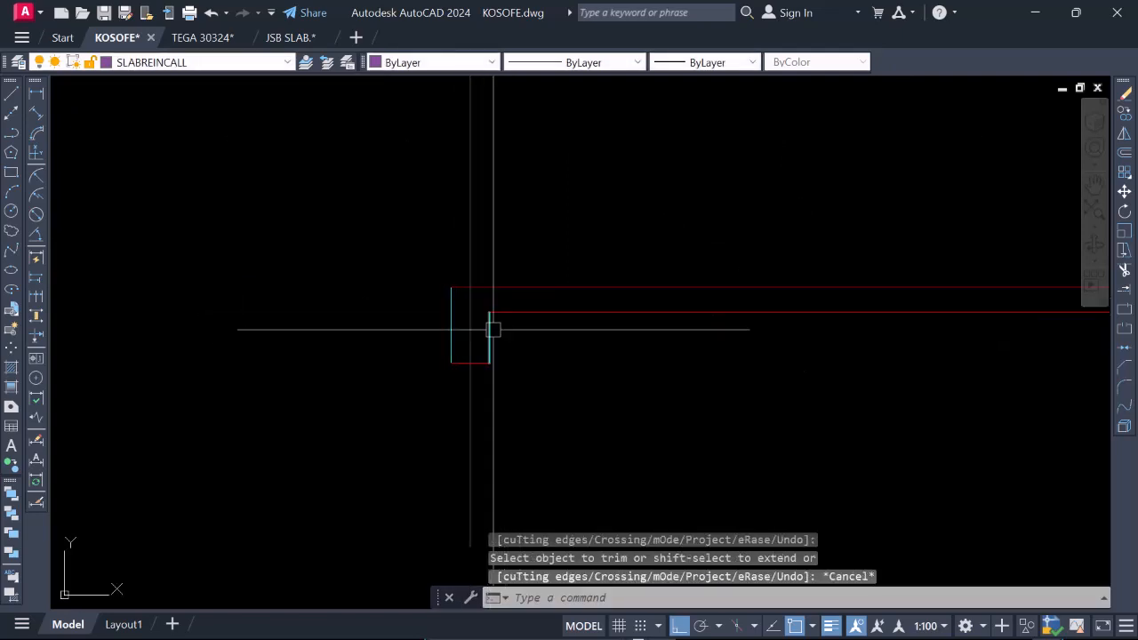
left_click(491, 320)
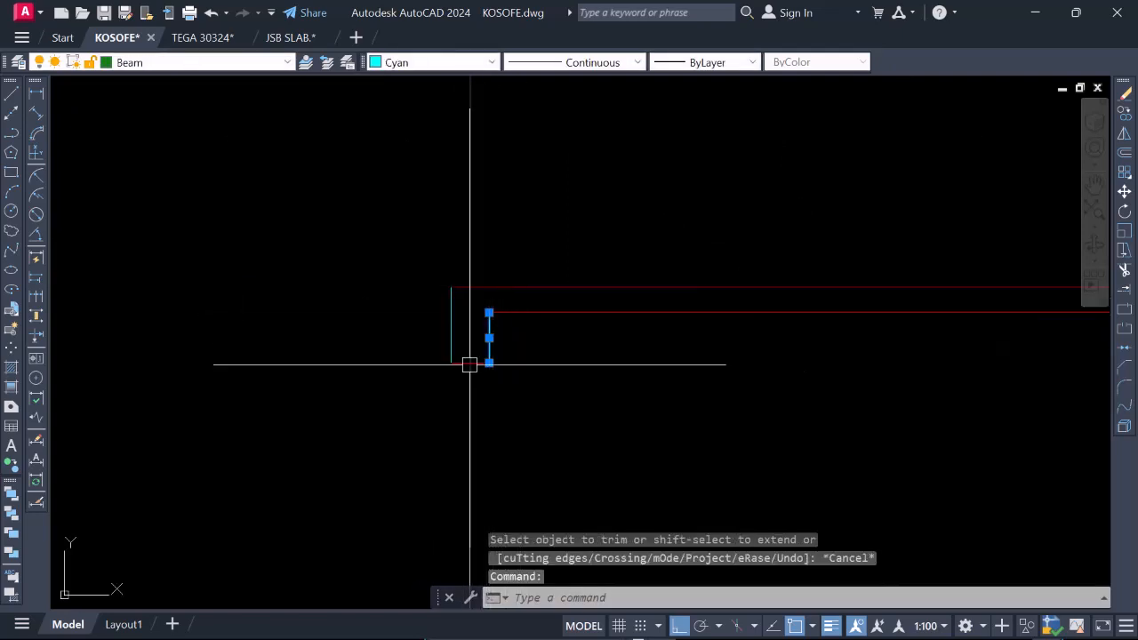
scroll(510, 329, "down", 2)
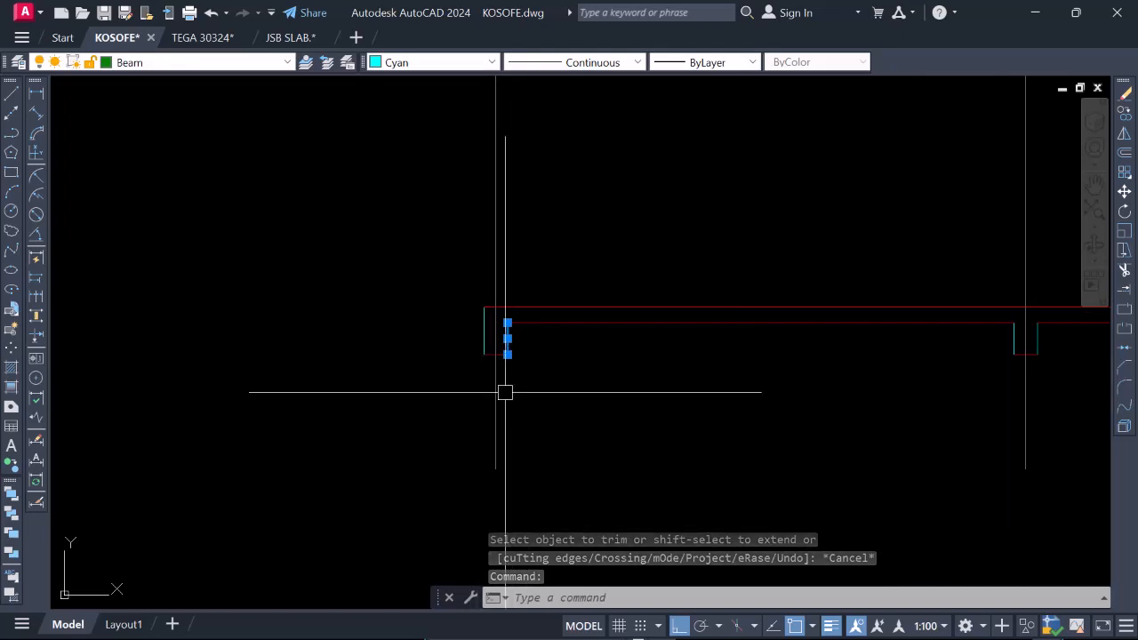
type("MA")
key("Return")
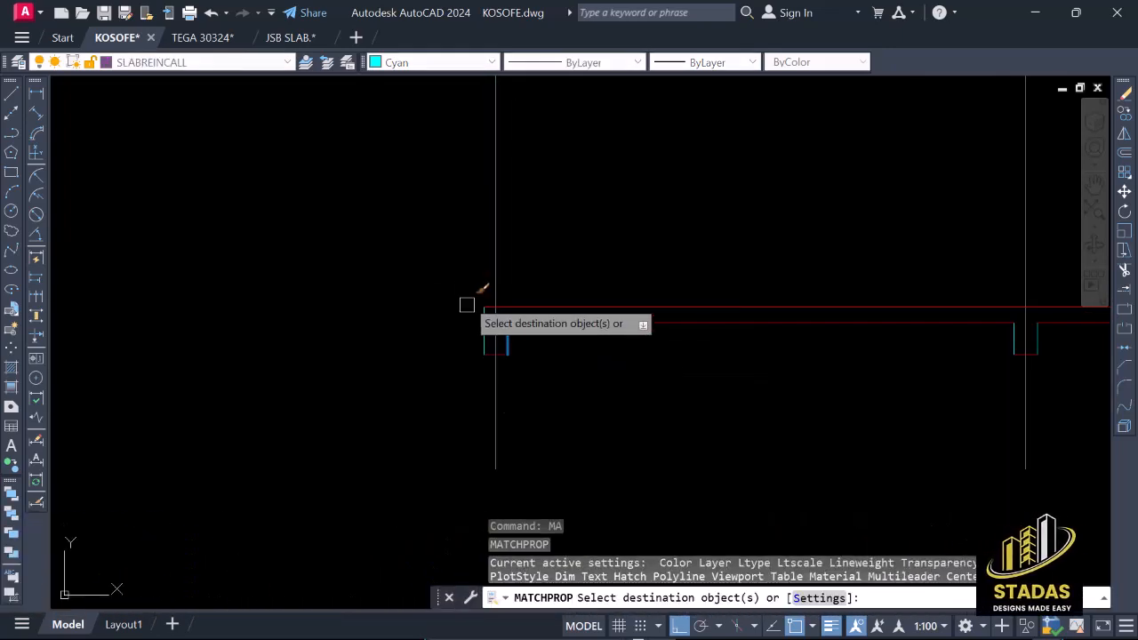
left_click(460, 279)
left_click(537, 386)
Apply the same cyan beam properties to the slab top and soffit lines and the beam bottoms at gridlines 3a and 4.
scroll(476, 317, "down", 5)
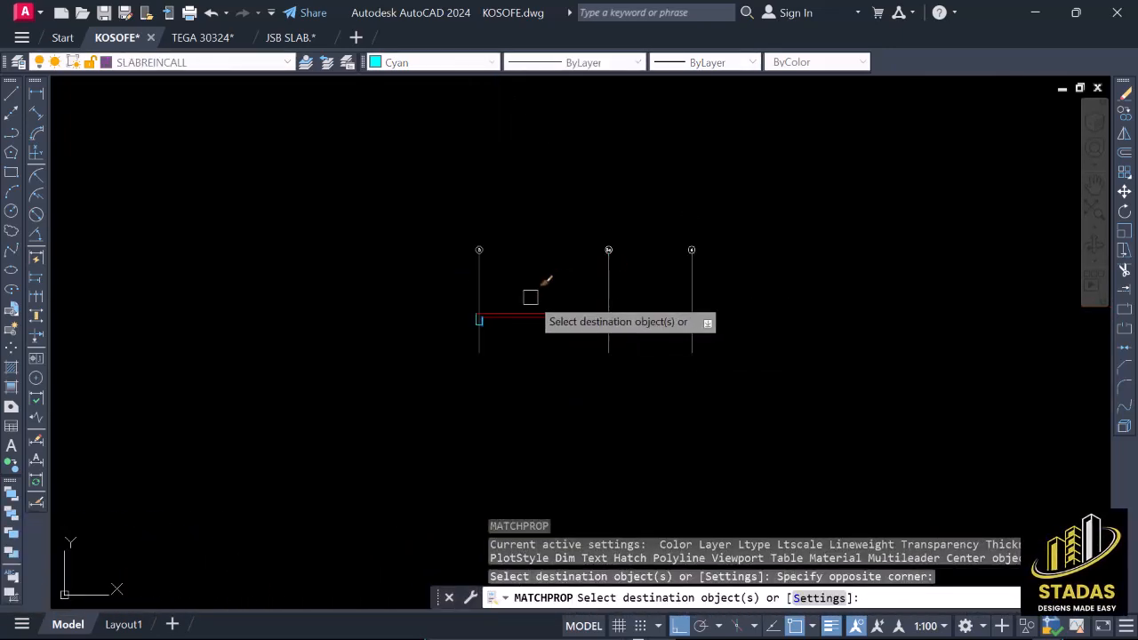
left_click(530, 297)
left_click(733, 328)
scroll(656, 318, "up", 5)
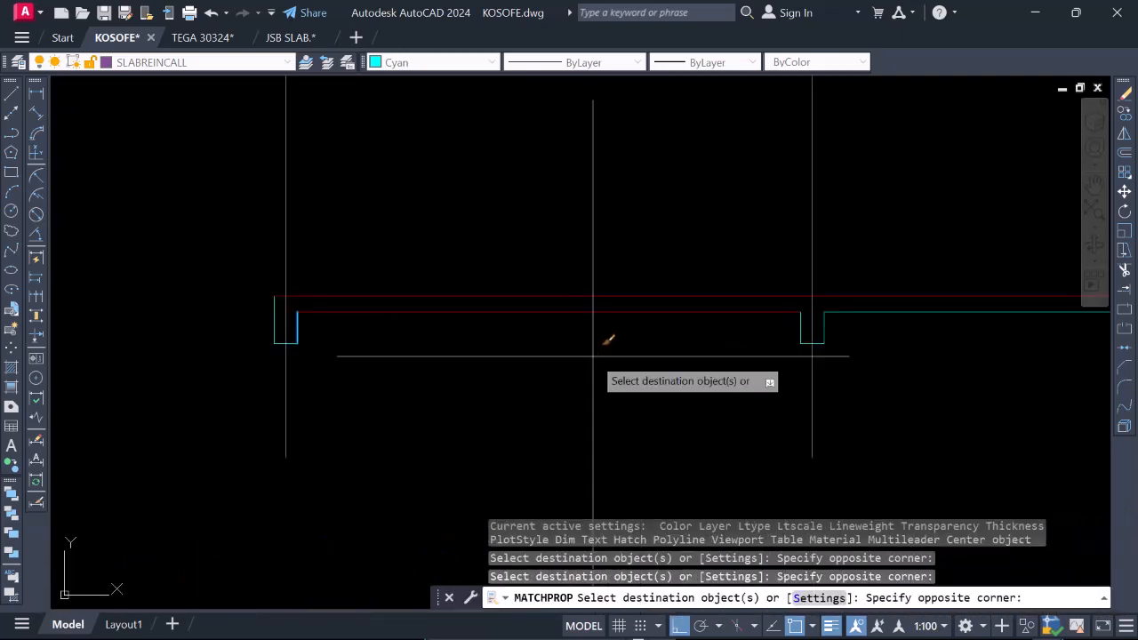
left_click(563, 279)
scroll(589, 326, "down", 2)
key("Escape")
scroll(539, 314, "up", 2)
scroll(708, 321, "down", 1)
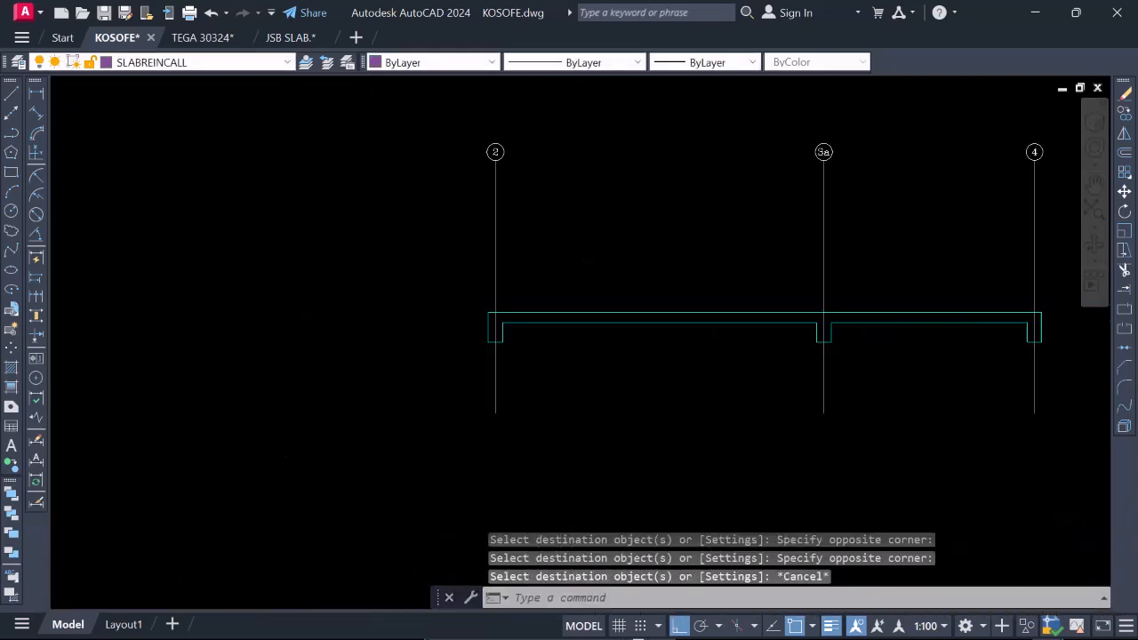
Copy the complete section outline with its gridlines and bubbles straight down below the original.
scroll(709, 325, "down", 2)
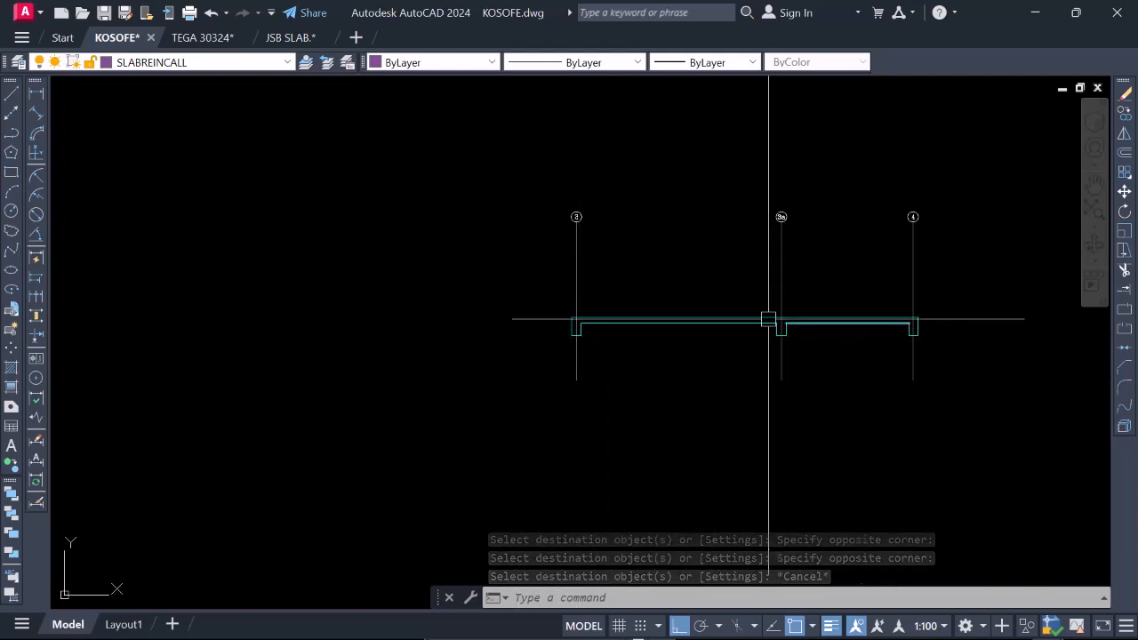
scroll(579, 298, "down", 2)
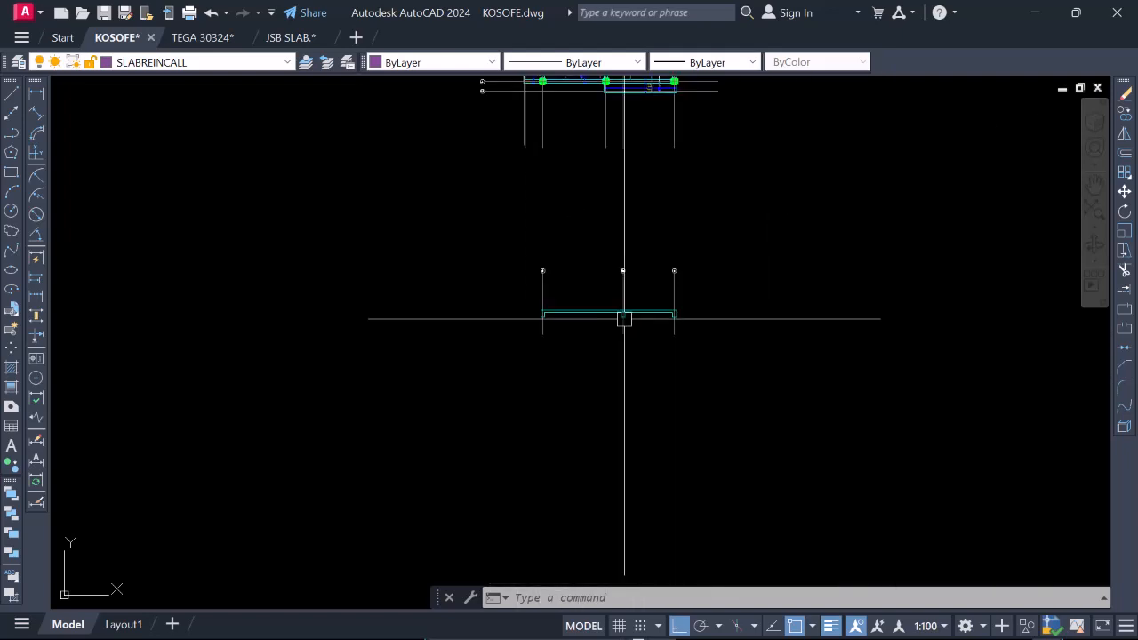
scroll(522, 268, "up", 4)
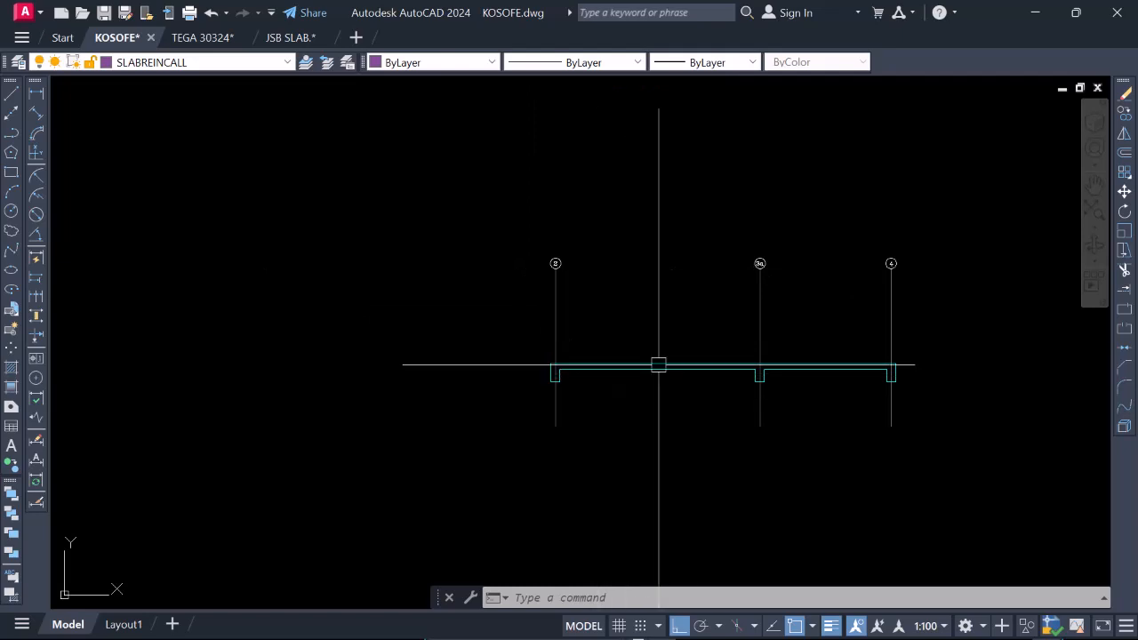
scroll(646, 408, "down", 4)
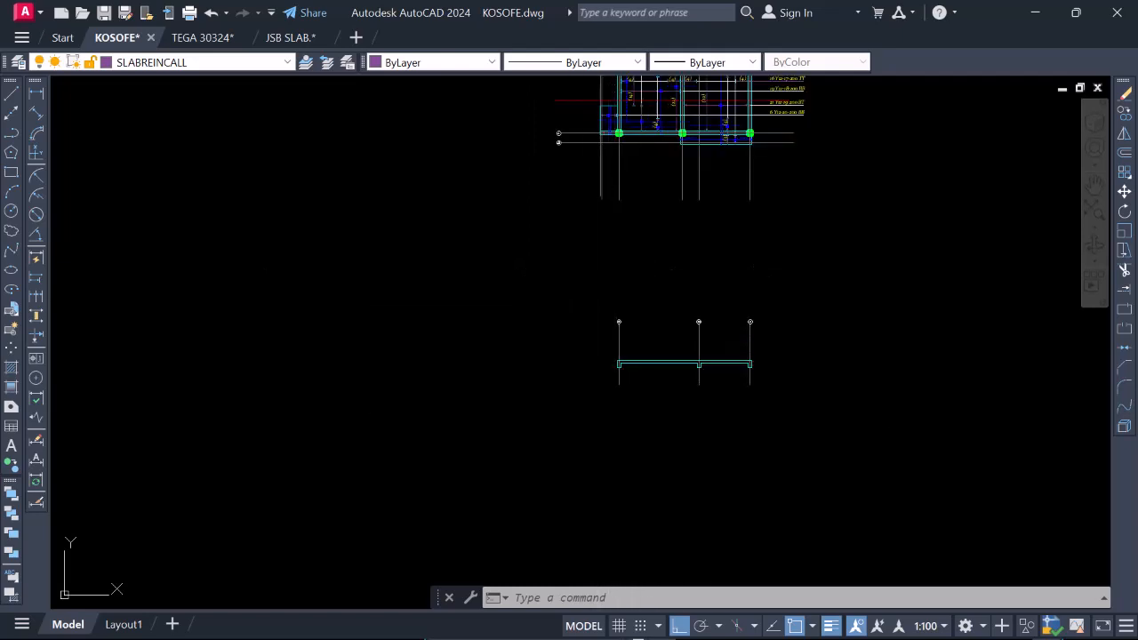
left_click(584, 287)
left_click(787, 414)
right_click(666, 409)
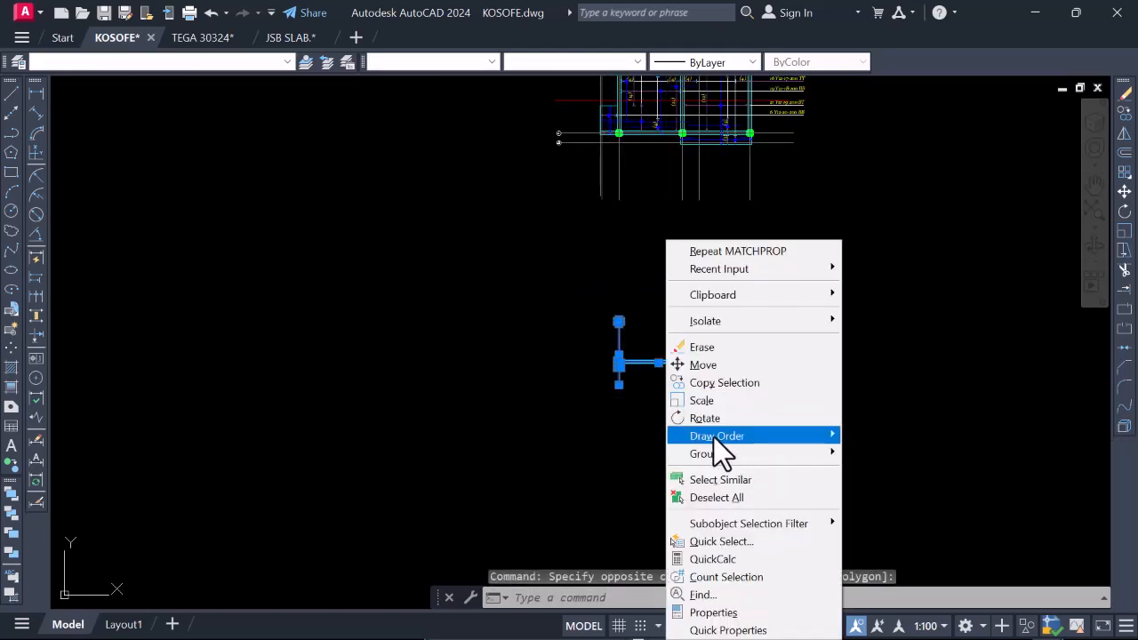
left_click(722, 383)
left_click(789, 382)
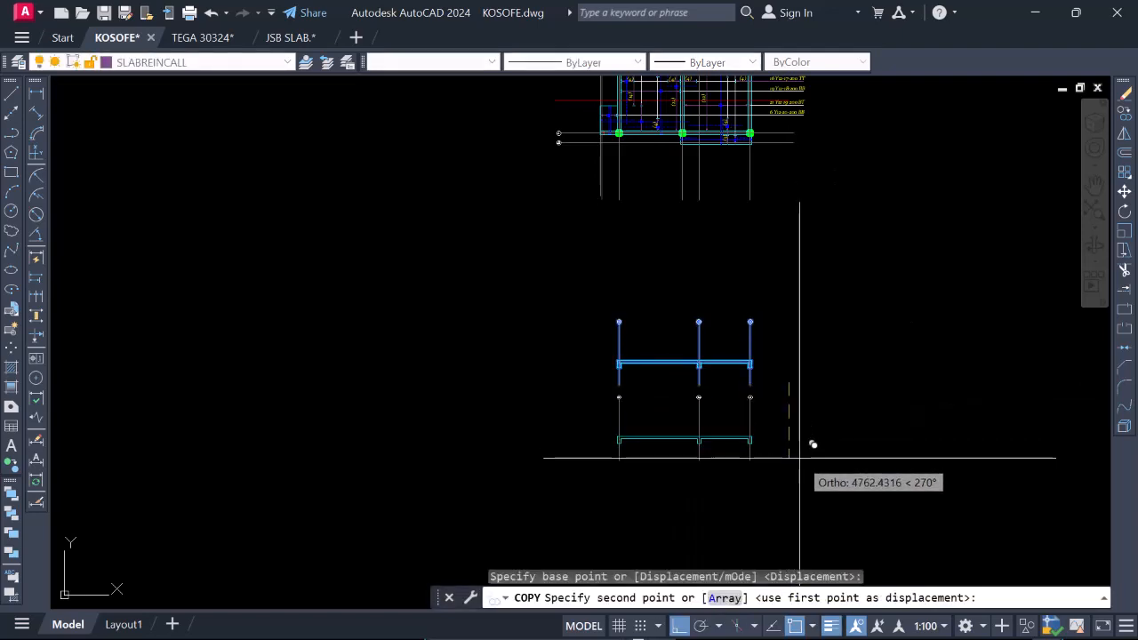
left_click(805, 471)
key("Escape")
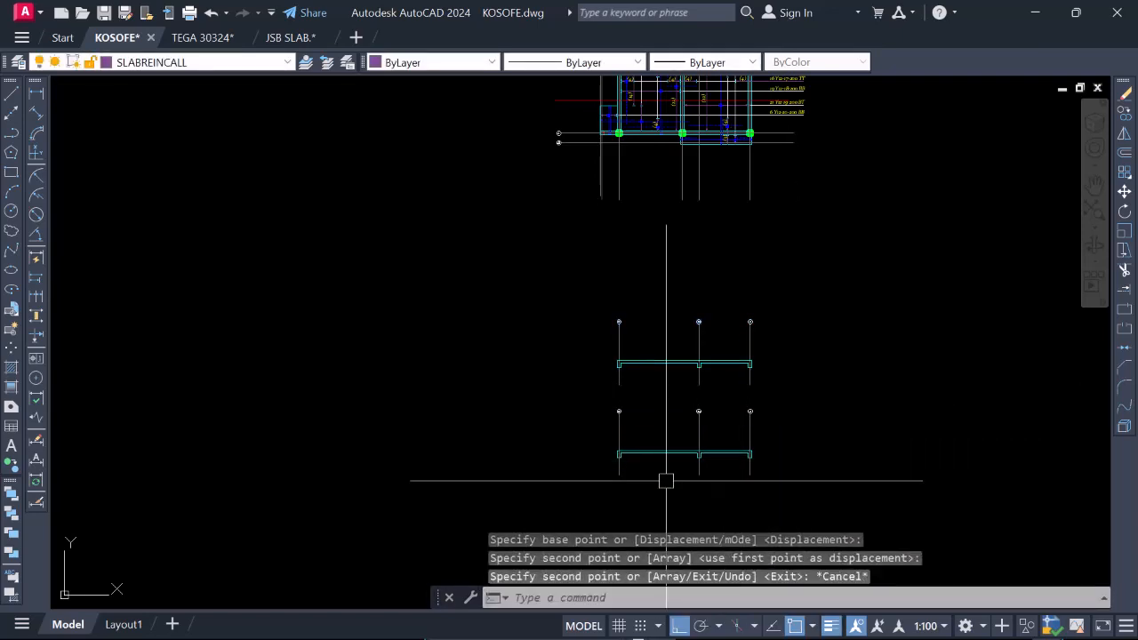
Move the copied section with its gridlines farther down to widen the gap below the original section.
scroll(666, 480, "up", 5)
scroll(605, 411, "down", 2)
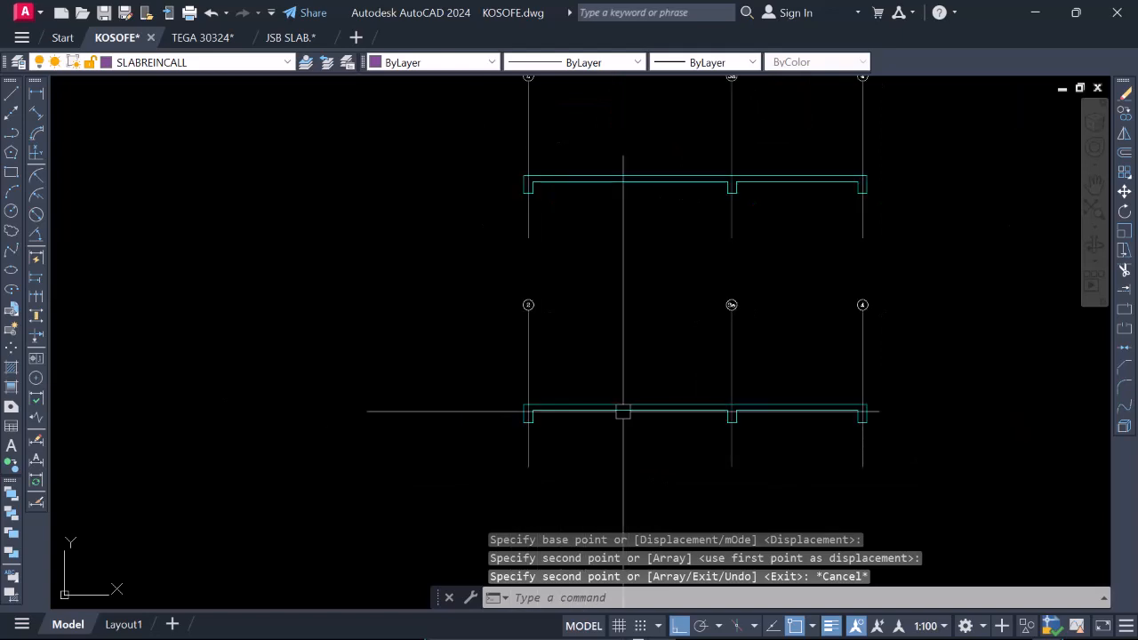
scroll(589, 374, "down", 5)
scroll(612, 361, "up", 5)
scroll(559, 386, "down", 2)
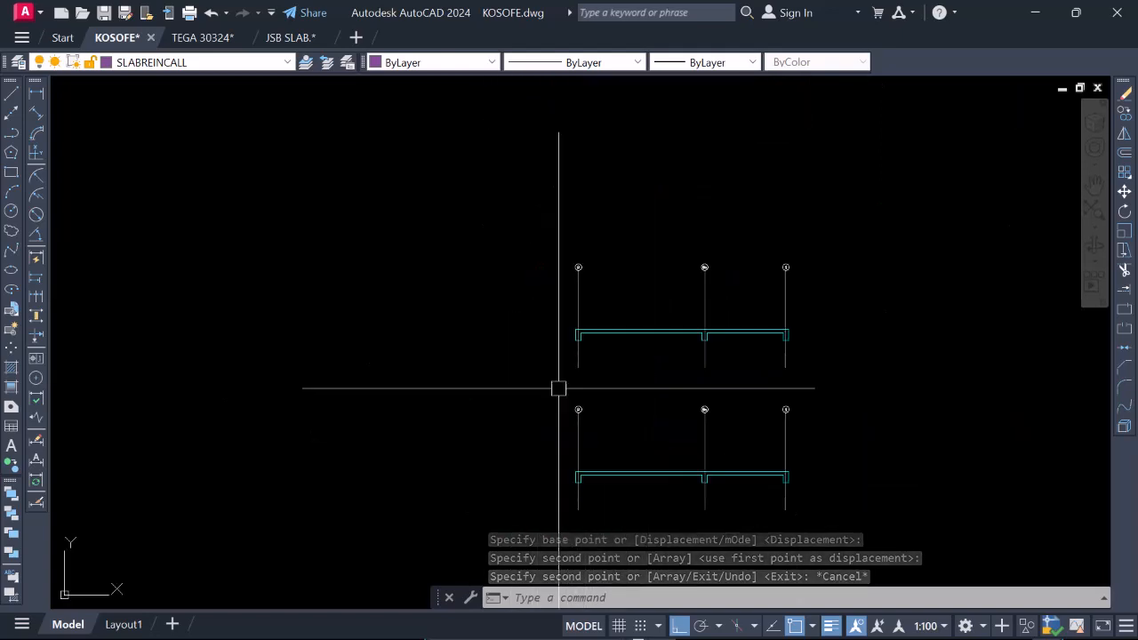
left_click(535, 376)
scroll(547, 379, "down", 3)
left_click(688, 450)
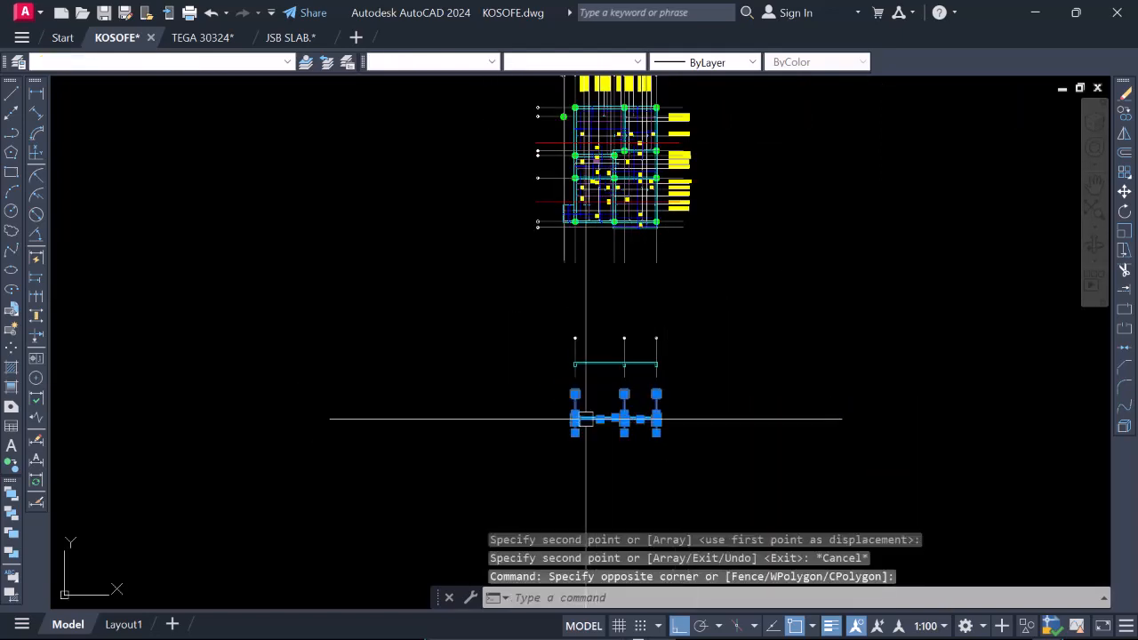
right_click(671, 405)
left_click(728, 366)
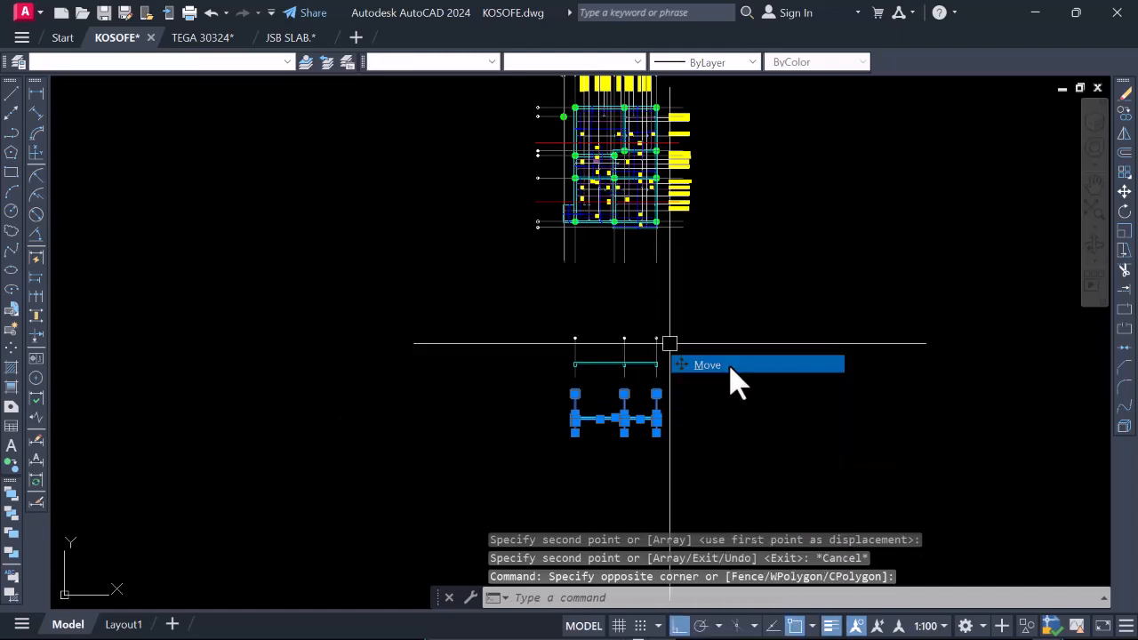
left_click(734, 371)
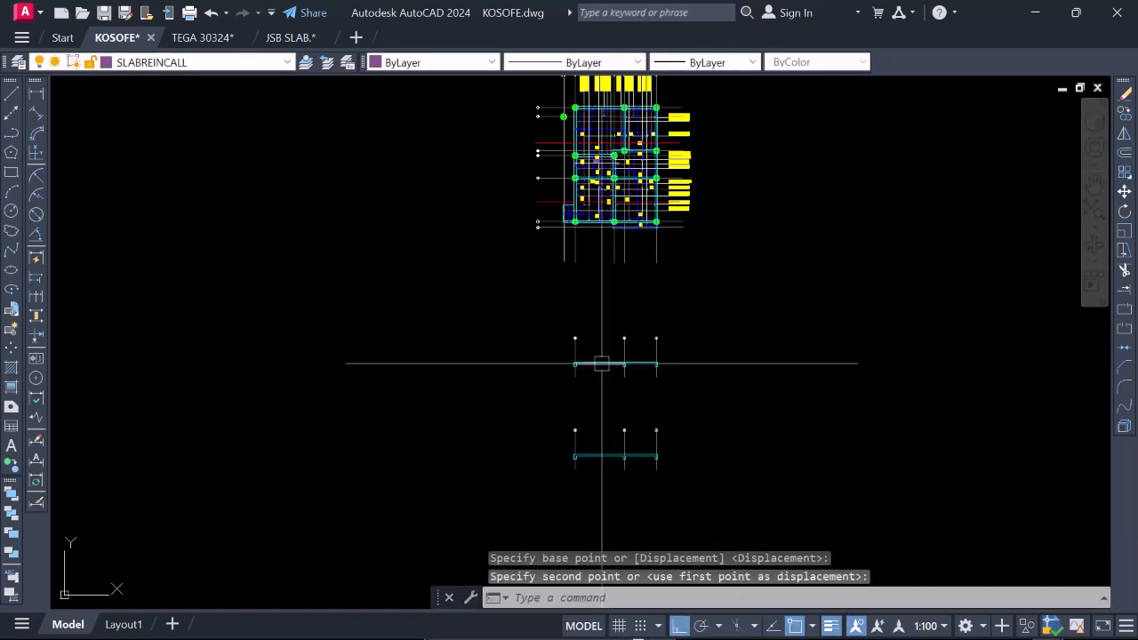
Examine the slab and beam outlines of both sections between gridlines 2, 3a and 4.
scroll(601, 363, "up", 10)
scroll(586, 356, "down", 5)
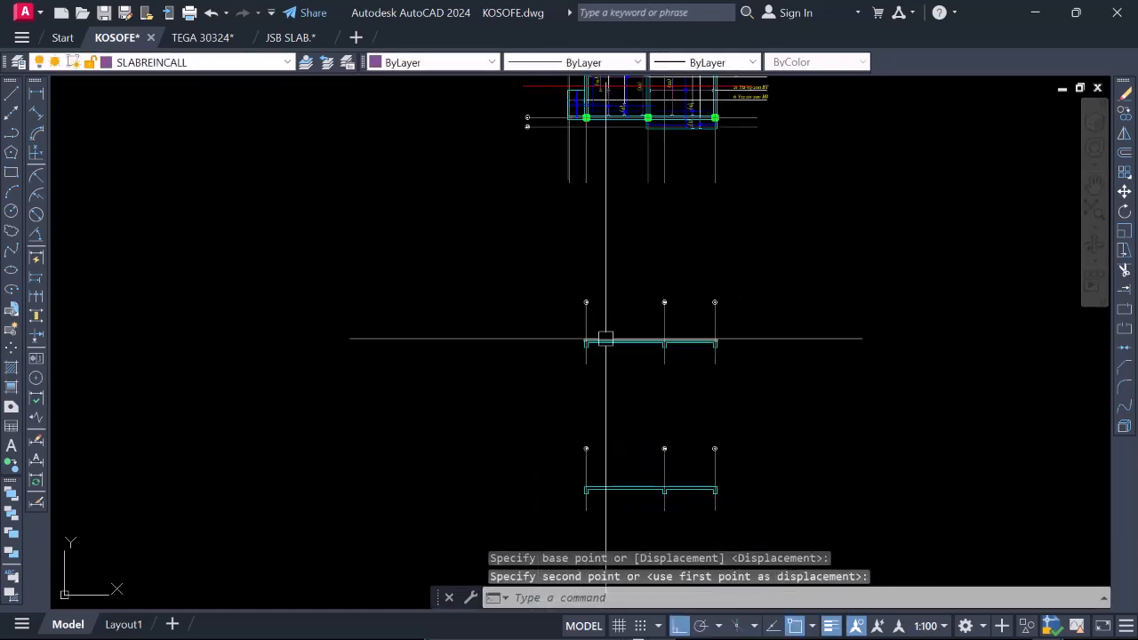
scroll(604, 462, "up", 3)
scroll(605, 409, "down", 3)
scroll(603, 433, "up", 3)
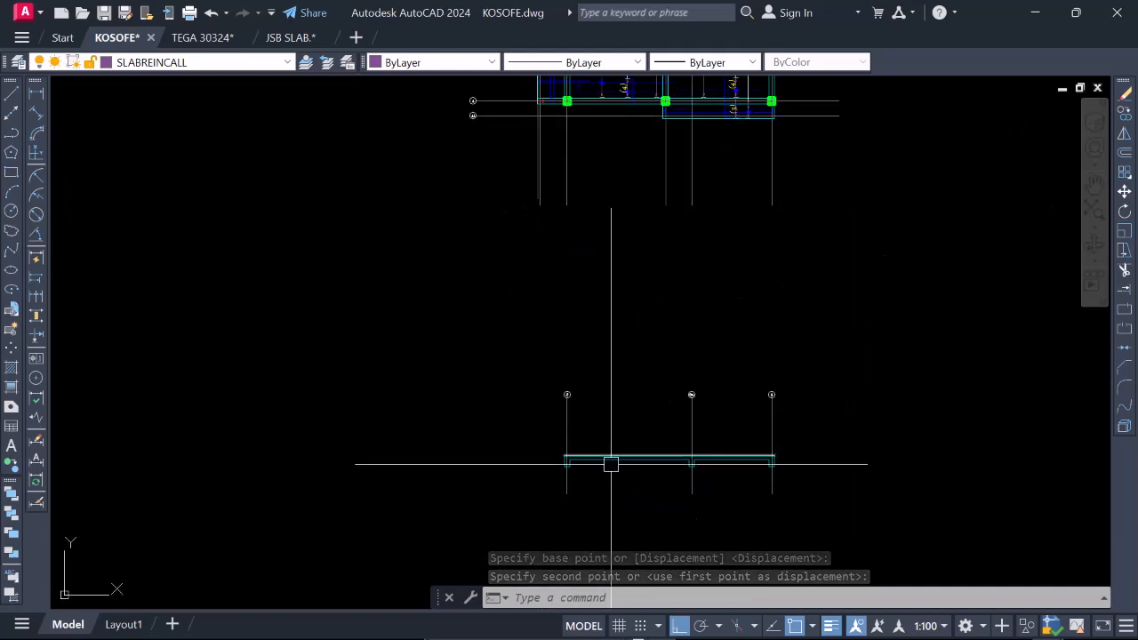
scroll(617, 472, "up", 4)
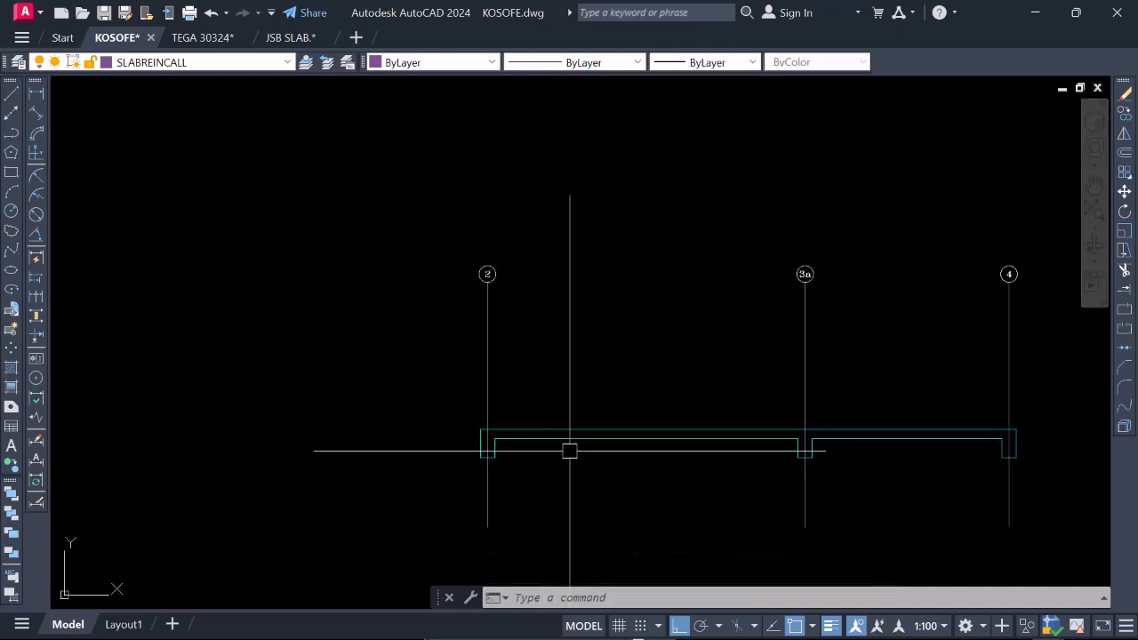
scroll(574, 447, "up", 2)
scroll(525, 418, "down", 4)
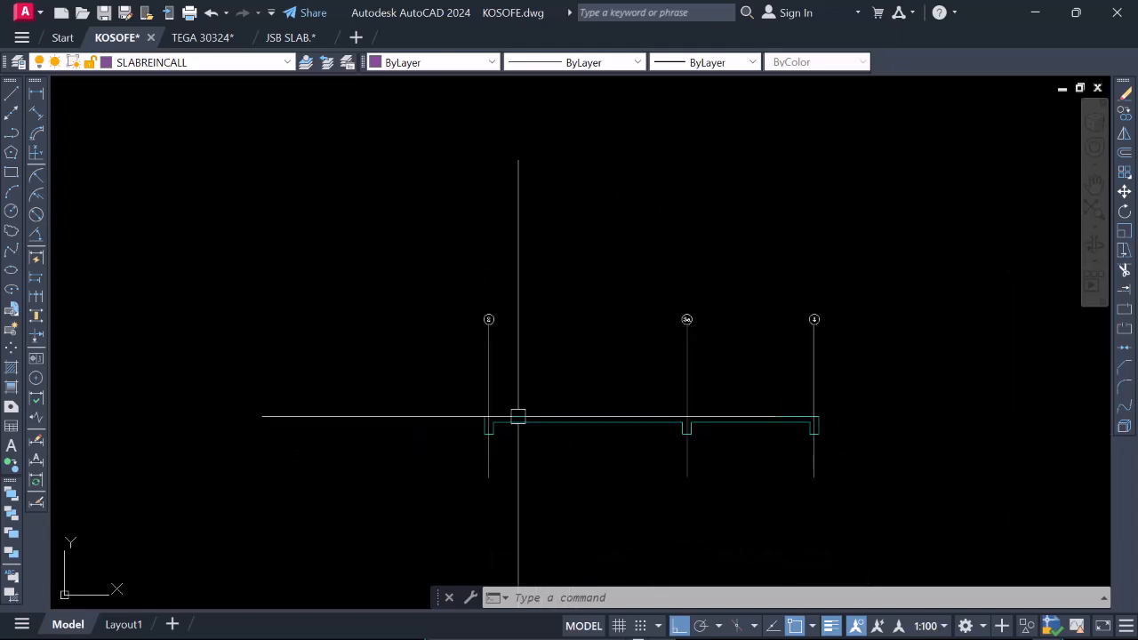
scroll(640, 426, "up", 2)
Compare the two red section lines on the slab reinforcement plan with the two section outlines below it.
scroll(683, 432, "down", 3)
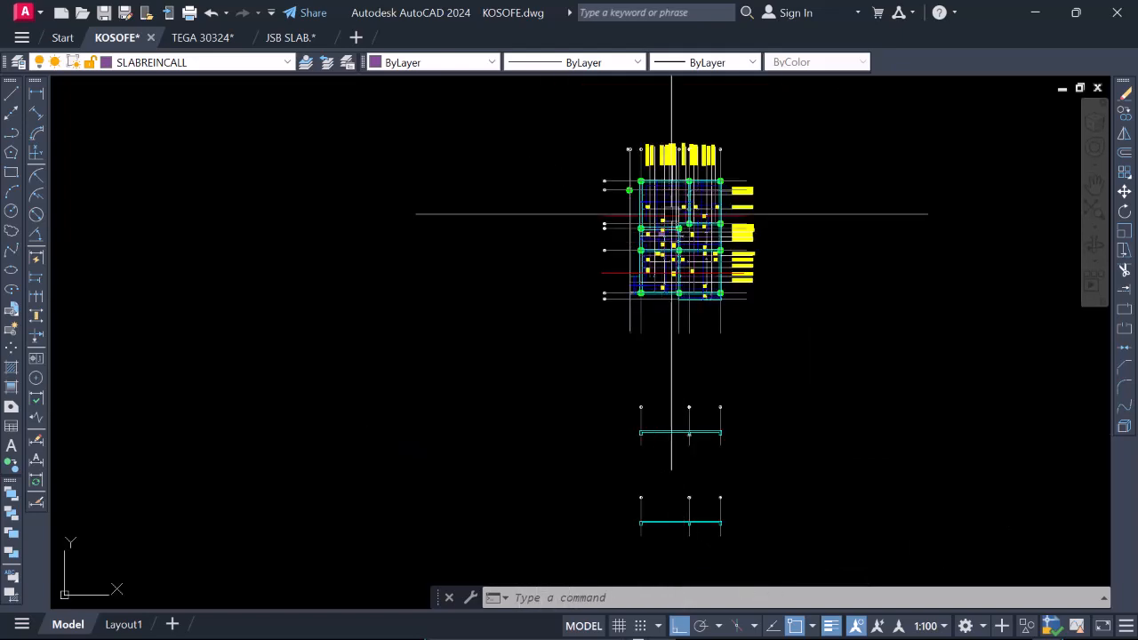
scroll(675, 212, "up", 4)
scroll(700, 224, "down", 2)
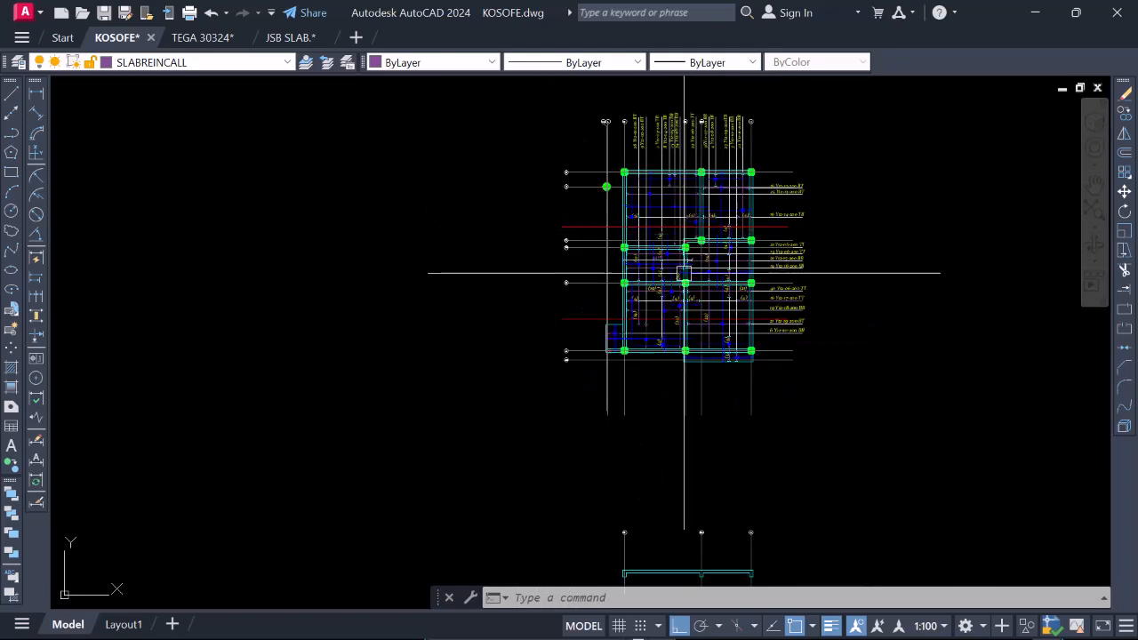
scroll(688, 317, "up", 4)
scroll(692, 323, "down", 3)
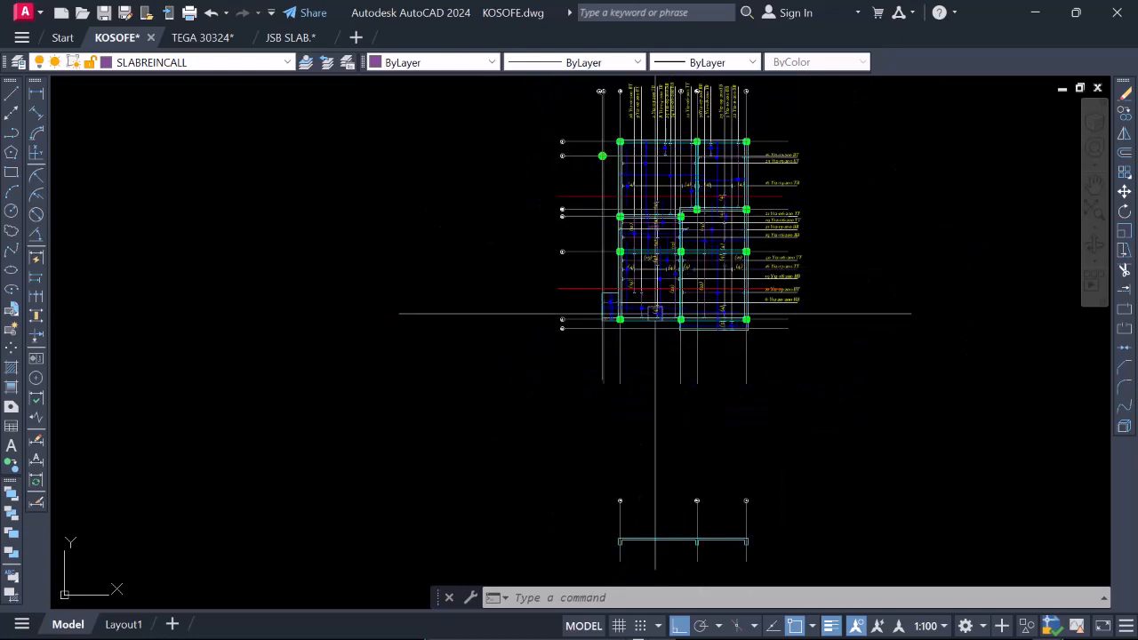
scroll(684, 302, "up", 3)
scroll(705, 276, "down", 5)
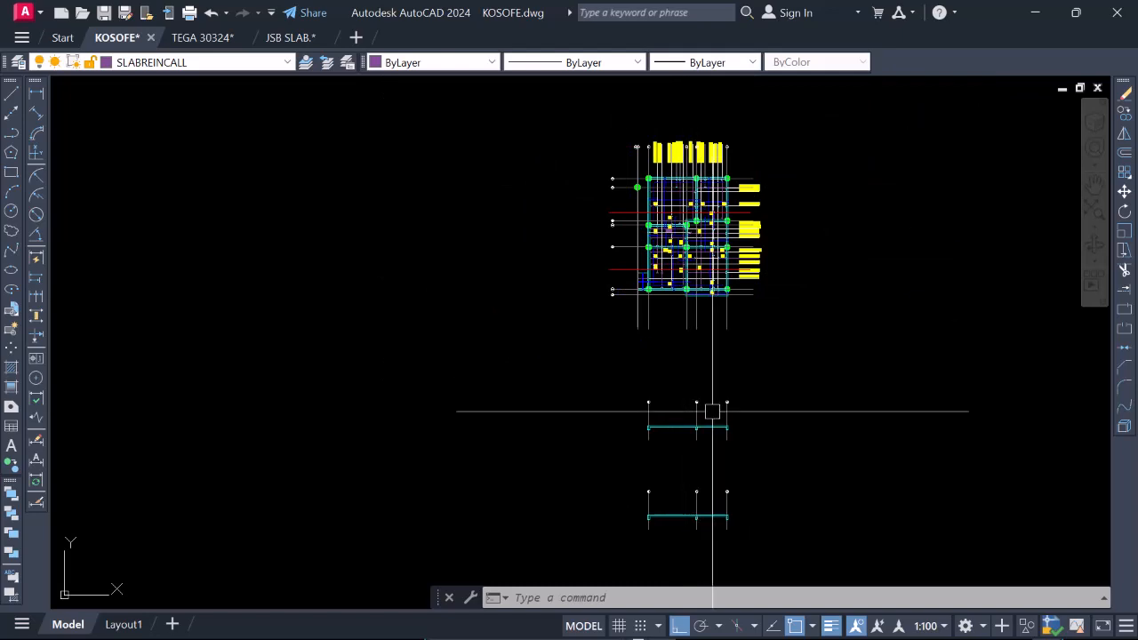
scroll(682, 429, "up", 6)
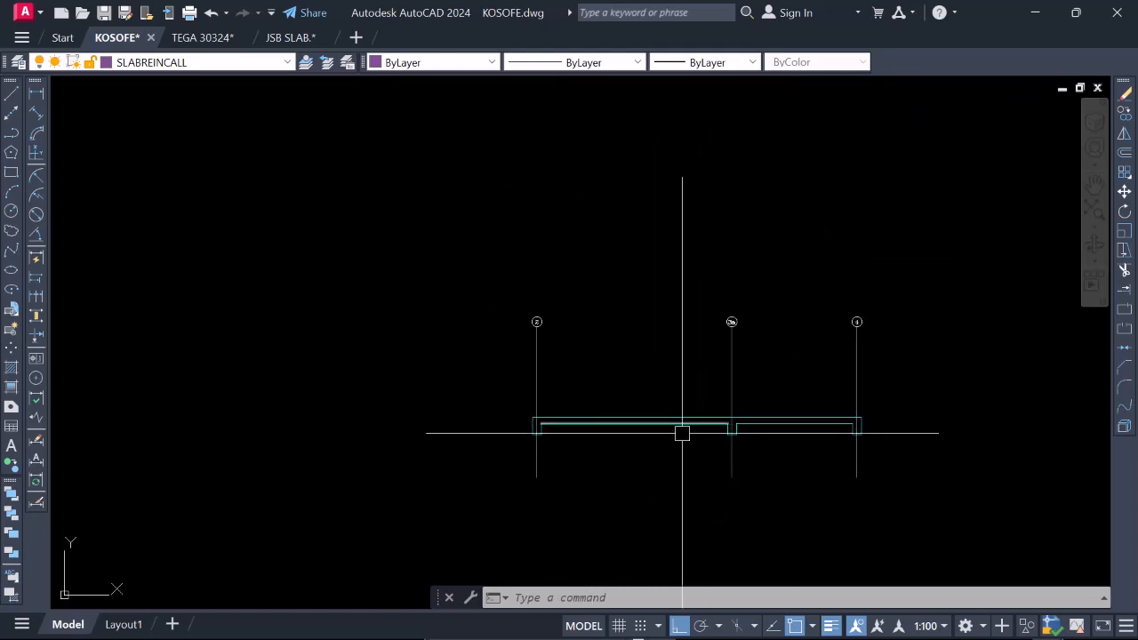
scroll(682, 433, "down", 5)
scroll(668, 256, "up", 5)
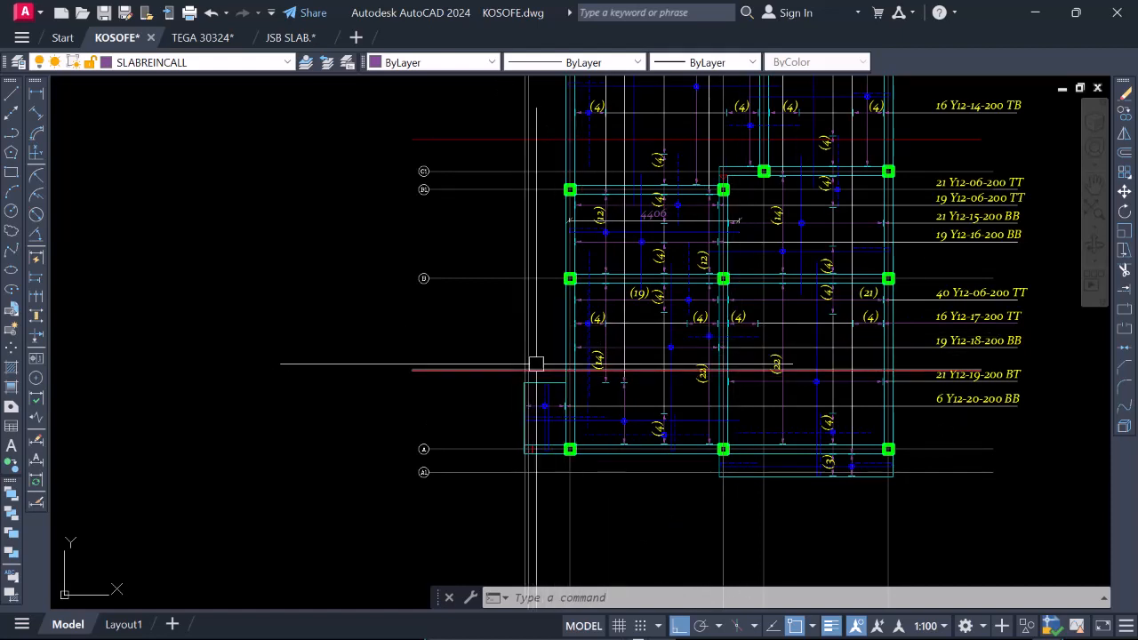
scroll(729, 370, "down", 4)
scroll(731, 364, "up", 6)
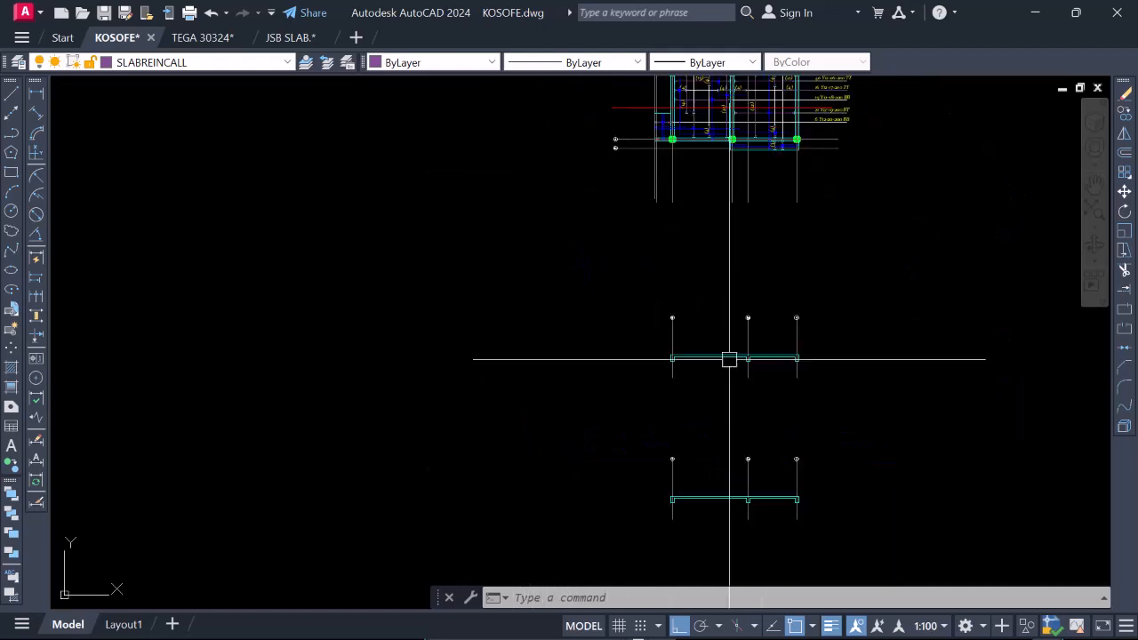
Add a vertical linear dimension across the slab thickness between gridlines 2 and 3a of the upper section.
scroll(735, 379, "down", 3)
scroll(733, 365, "up", 3)
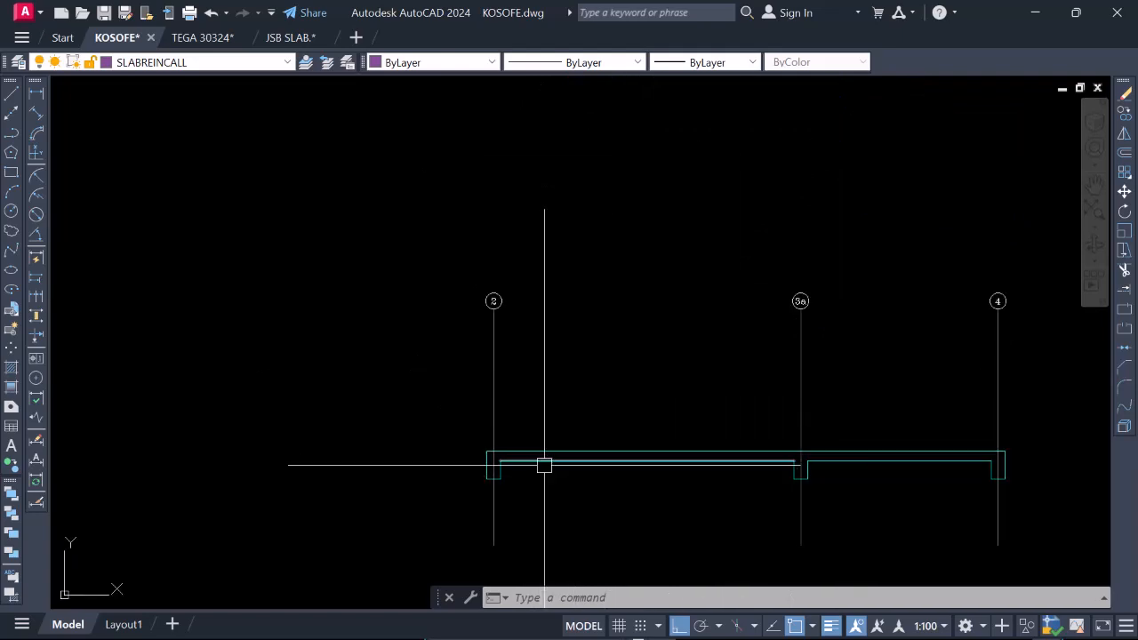
scroll(583, 471, "up", 5)
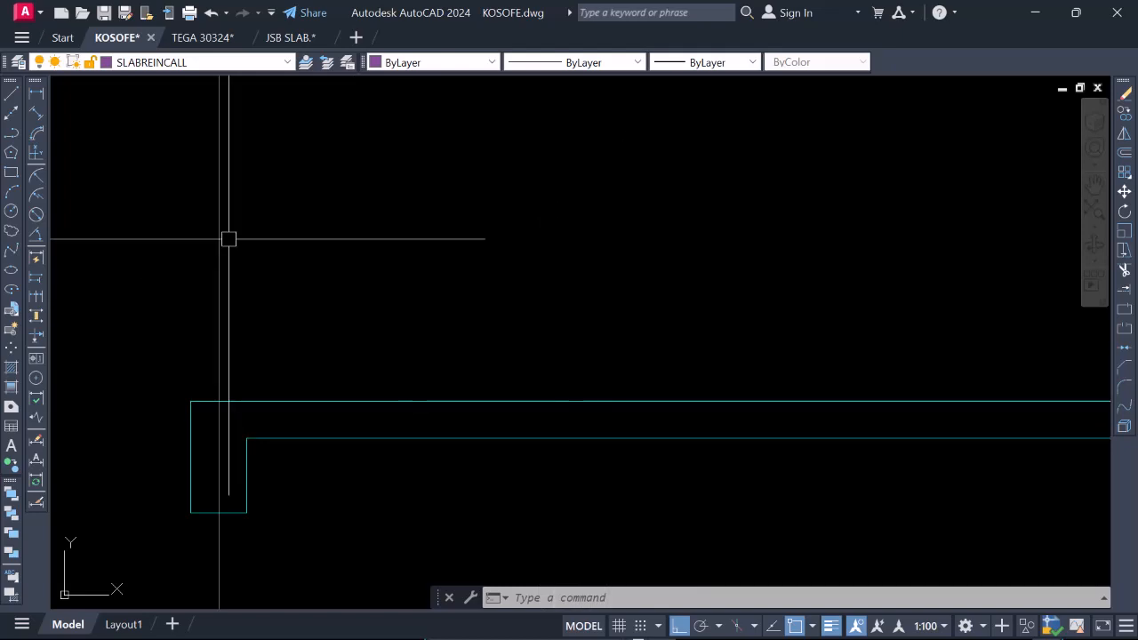
type("DIMLINEAR")
key("Return")
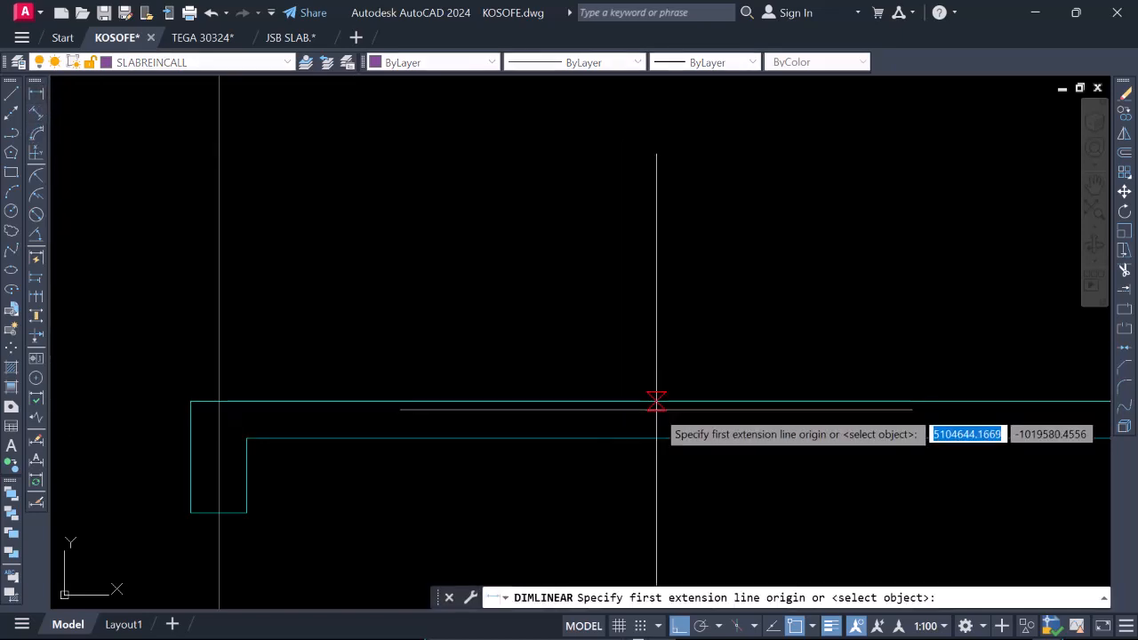
left_click(656, 401)
left_click(655, 439)
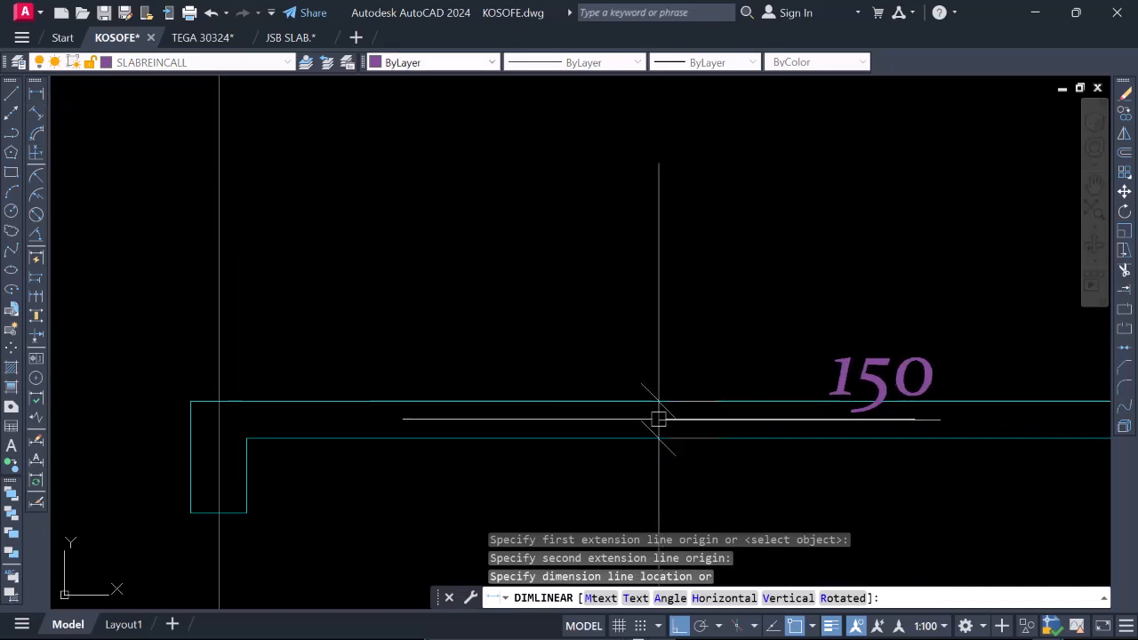
left_click(660, 418)
scroll(617, 397, "down", 3)
scroll(660, 417, "up", 3)
scroll(633, 393, "down", 2)
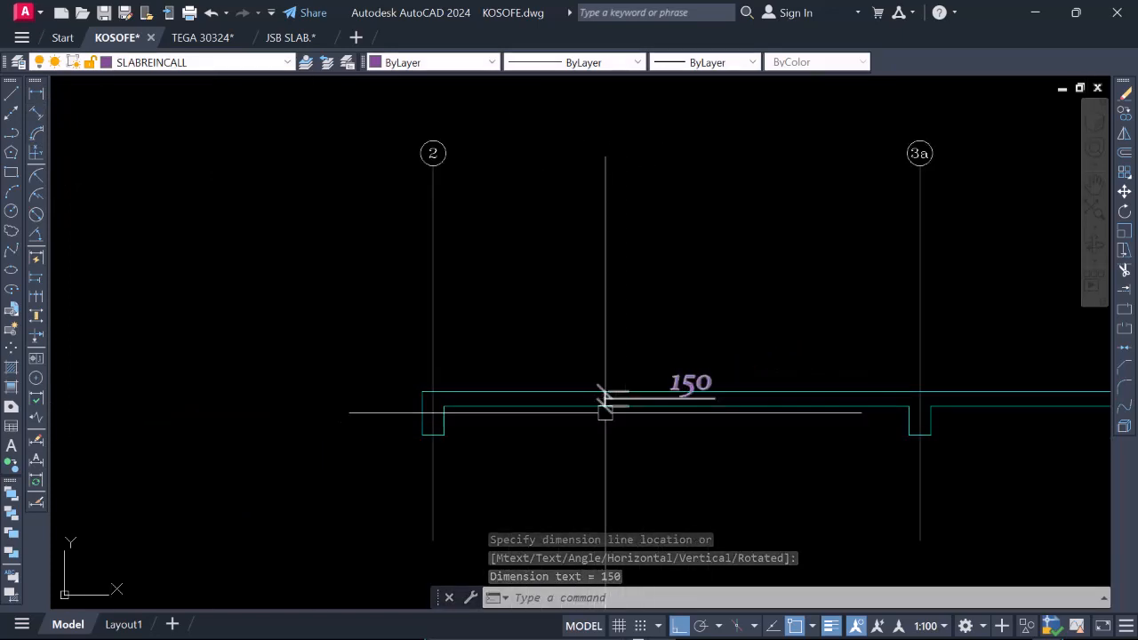
scroll(563, 394, "up", 2)
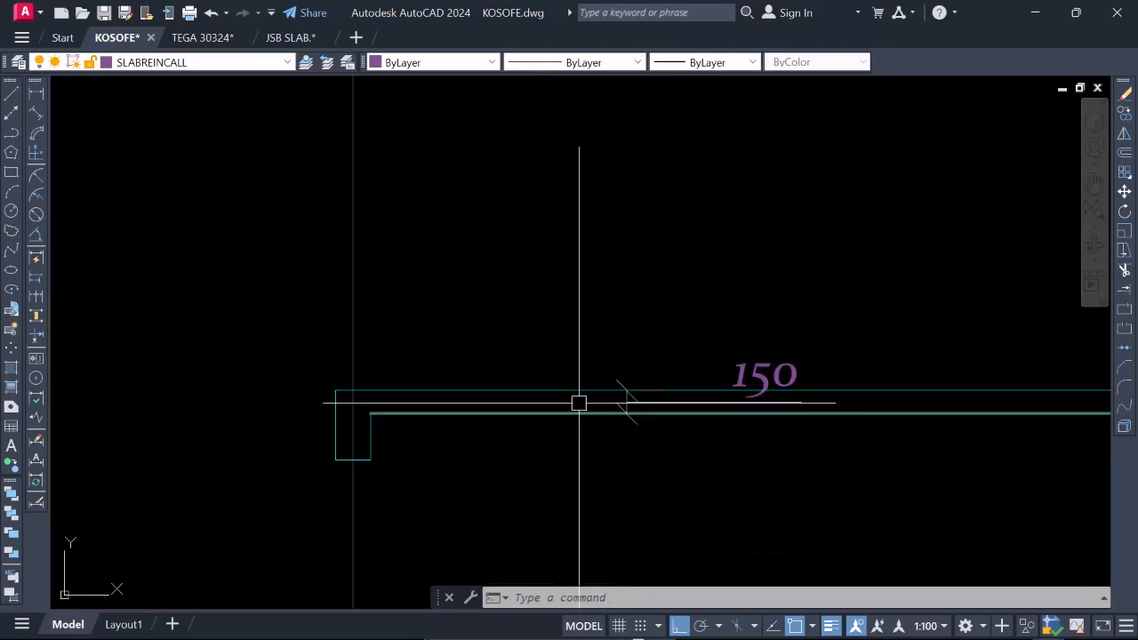
scroll(578, 383, "down", 2)
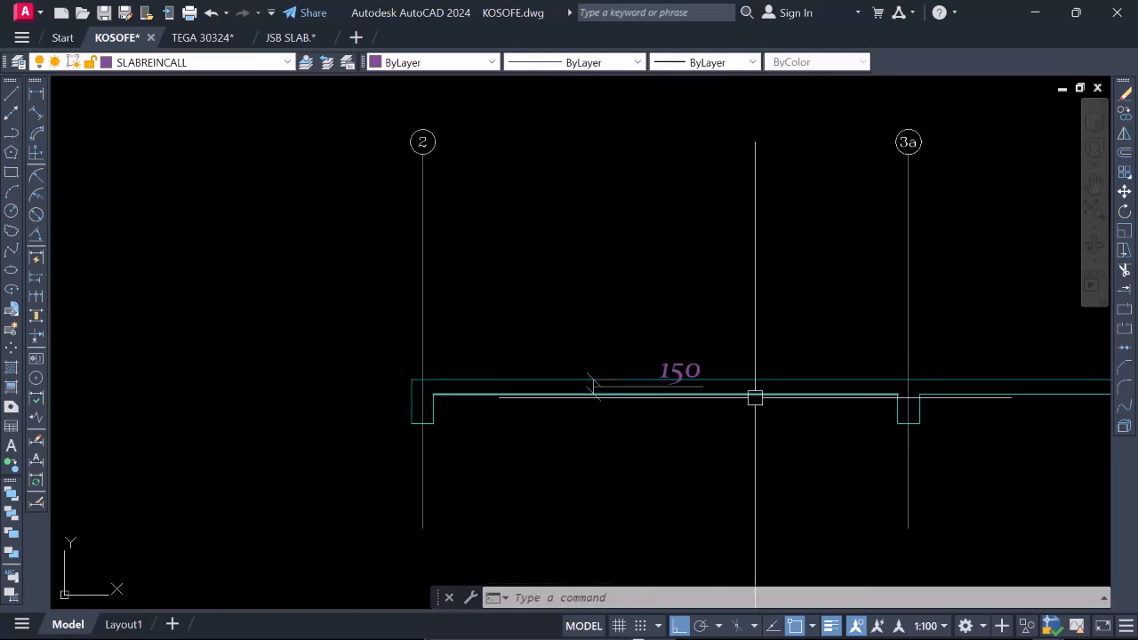
Offset the slab's top line and its underside line between gridlines 2 and 3a inward by 25.
type("o")
key("Return")
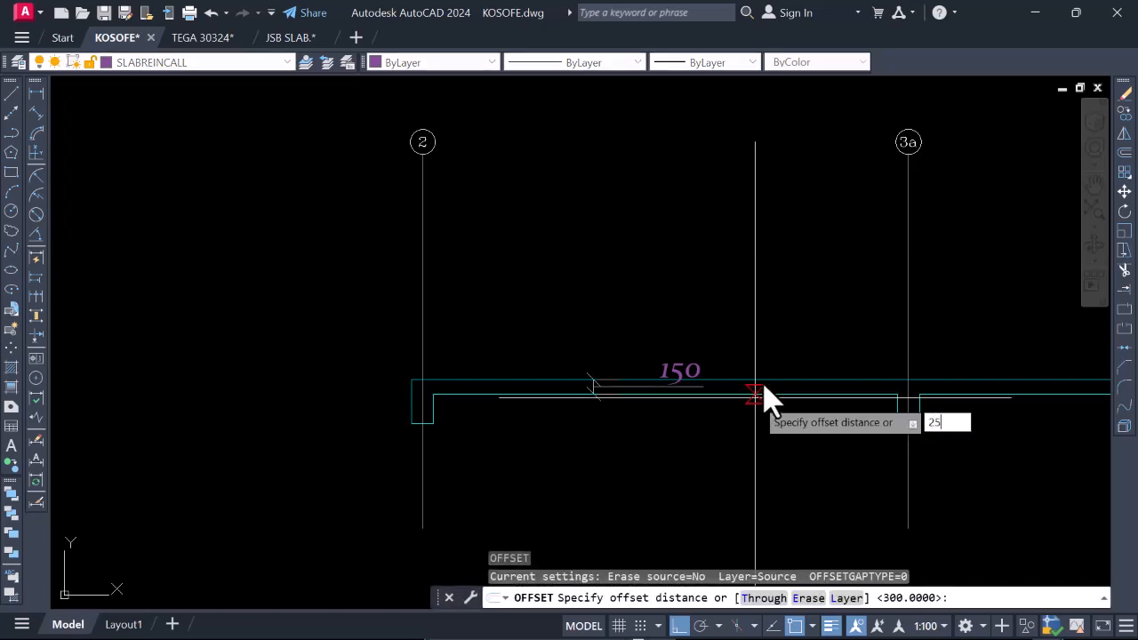
key("Return")
scroll(749, 404, "up", 2)
left_click(743, 377)
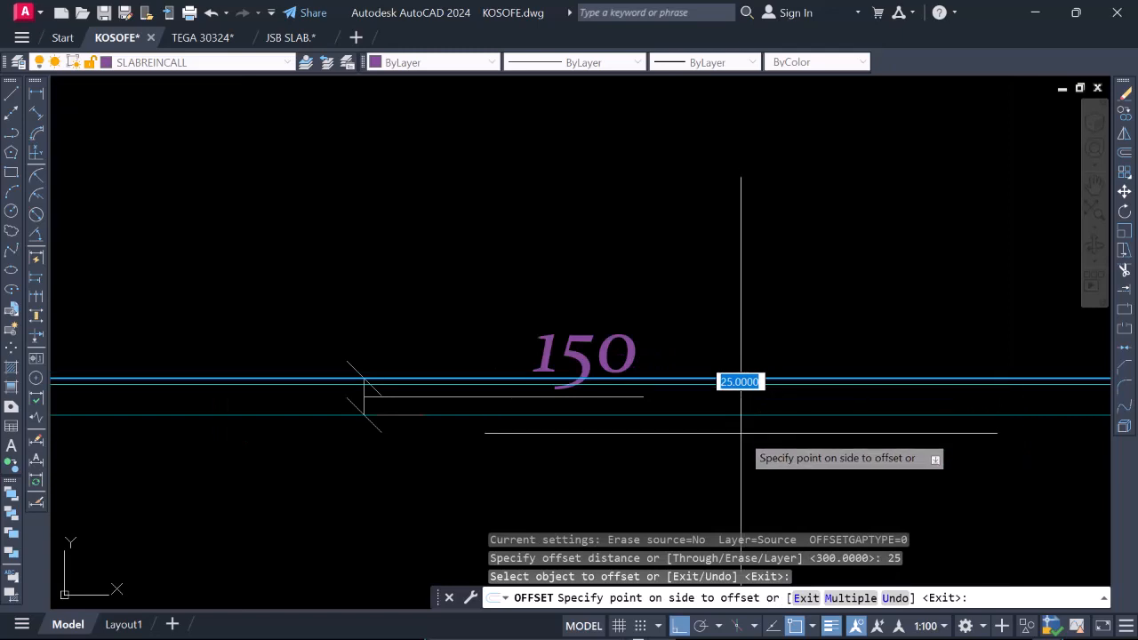
left_click(749, 419)
left_click(736, 411)
left_click(734, 332)
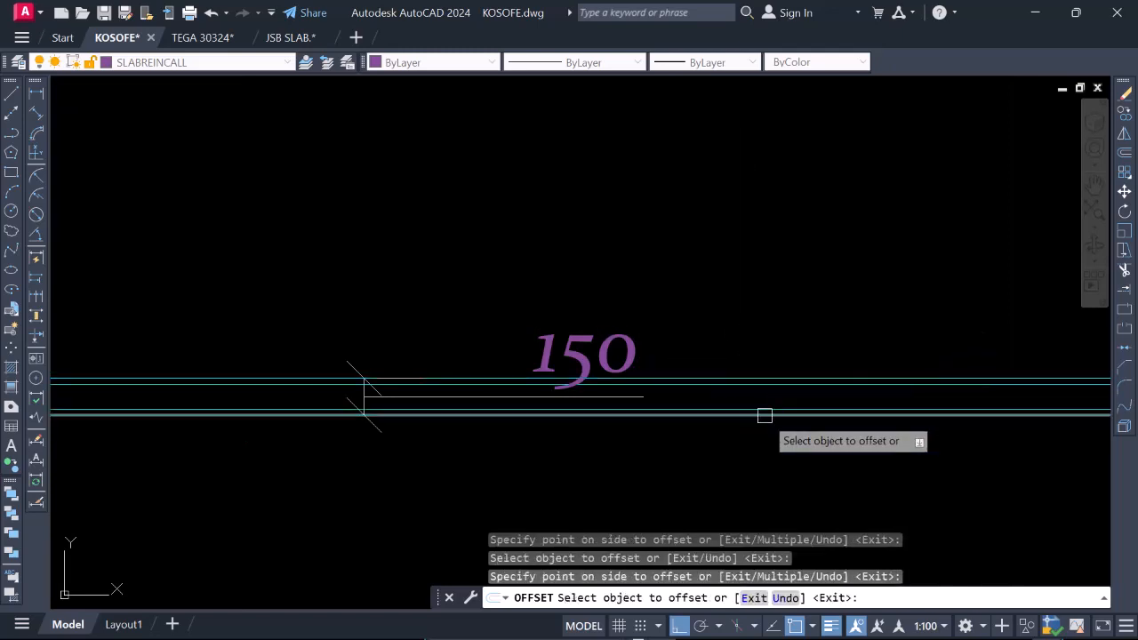
Offset the slab's underside line between gridlines 3a and 4 upward into the slab by the same 25 distance.
scroll(764, 415, "down", 3)
scroll(955, 408, "up", 5)
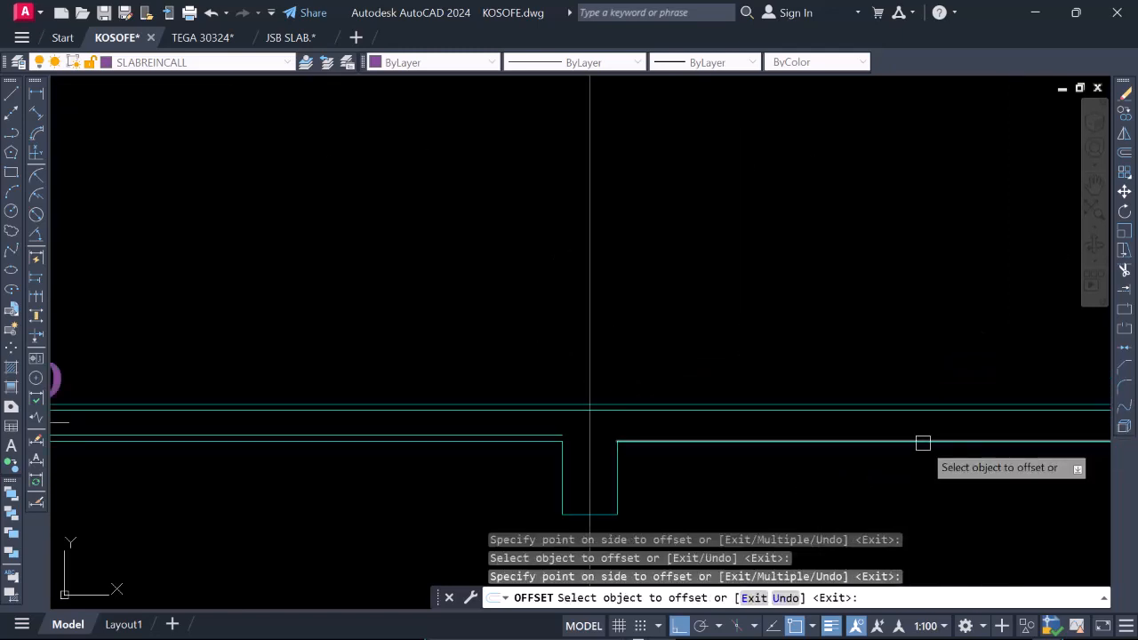
left_click(922, 443)
left_click(894, 457)
scroll(842, 429, "down", 5)
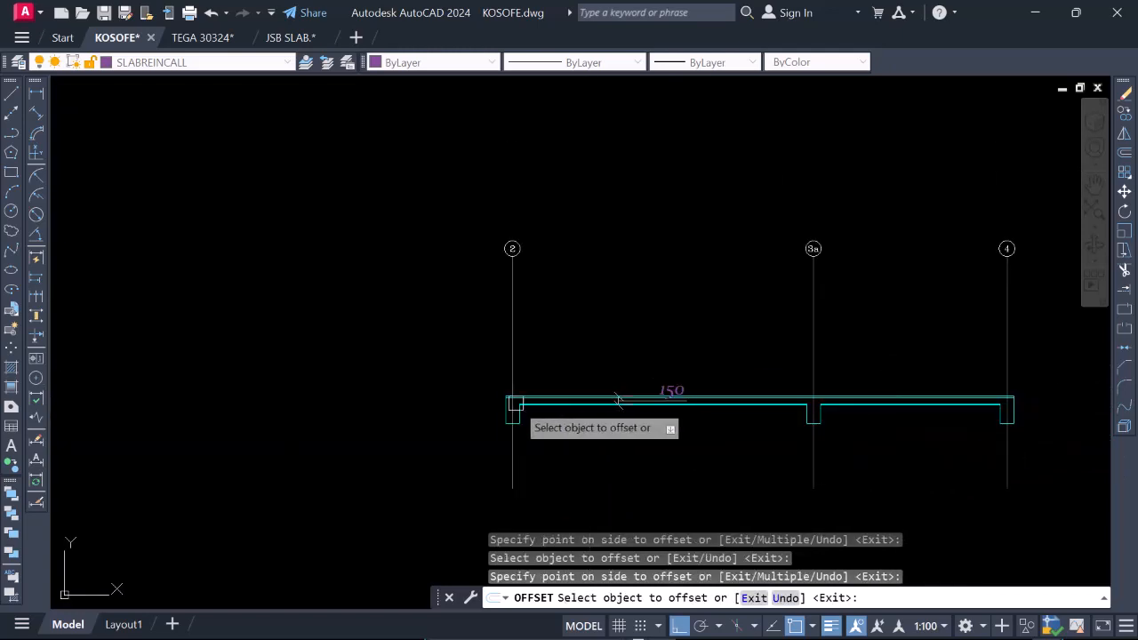
scroll(587, 414, "up", 3)
scroll(681, 414, "down", 2)
scroll(757, 414, "up", 4)
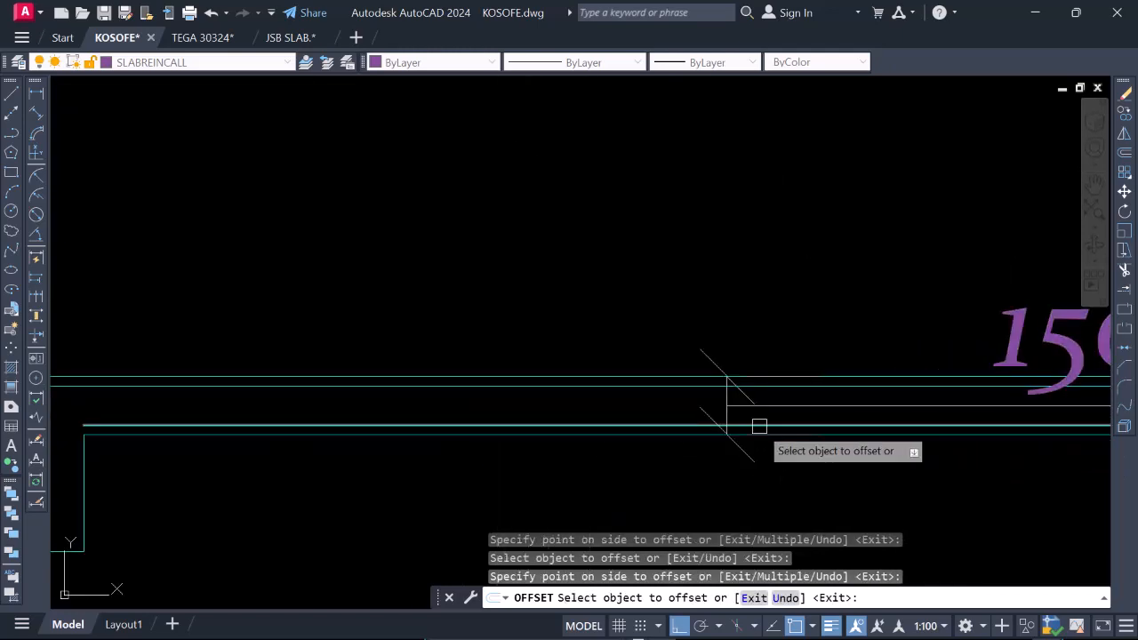
key("Escape")
Erase the slab thickness dimension between gridlines 2 and 3a.
scroll(703, 412, "down", 4)
scroll(809, 456, "up", 4)
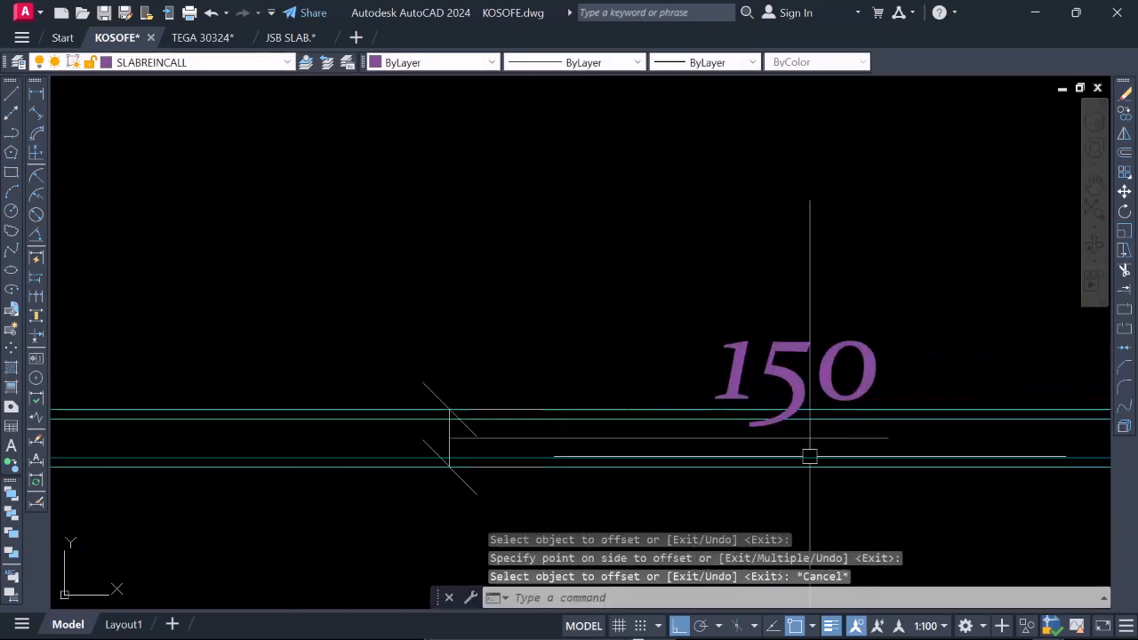
scroll(672, 451, "up", 2)
scroll(521, 464, "down", 3)
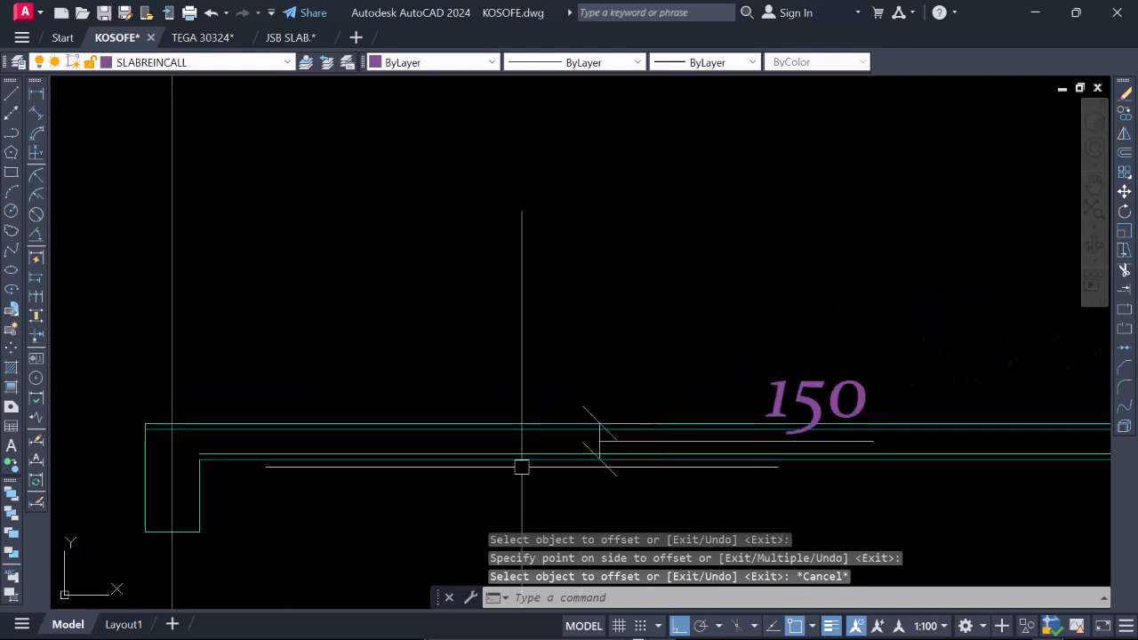
scroll(726, 432, "up", 3)
left_click(711, 358)
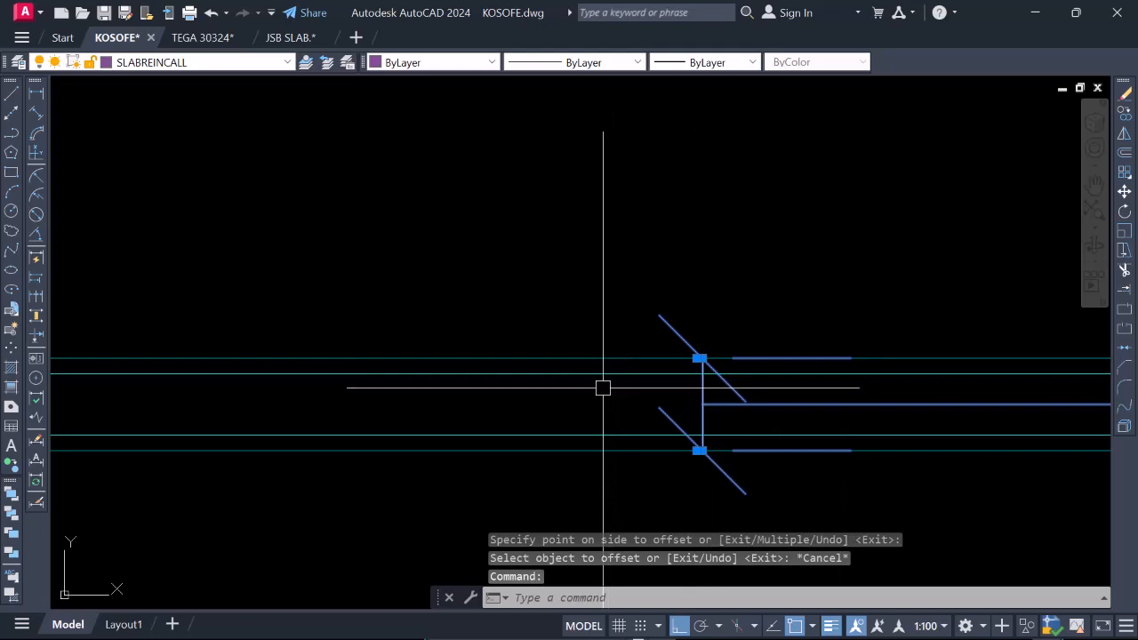
type("e")
key("Return")
scroll(622, 400, "down", 2)
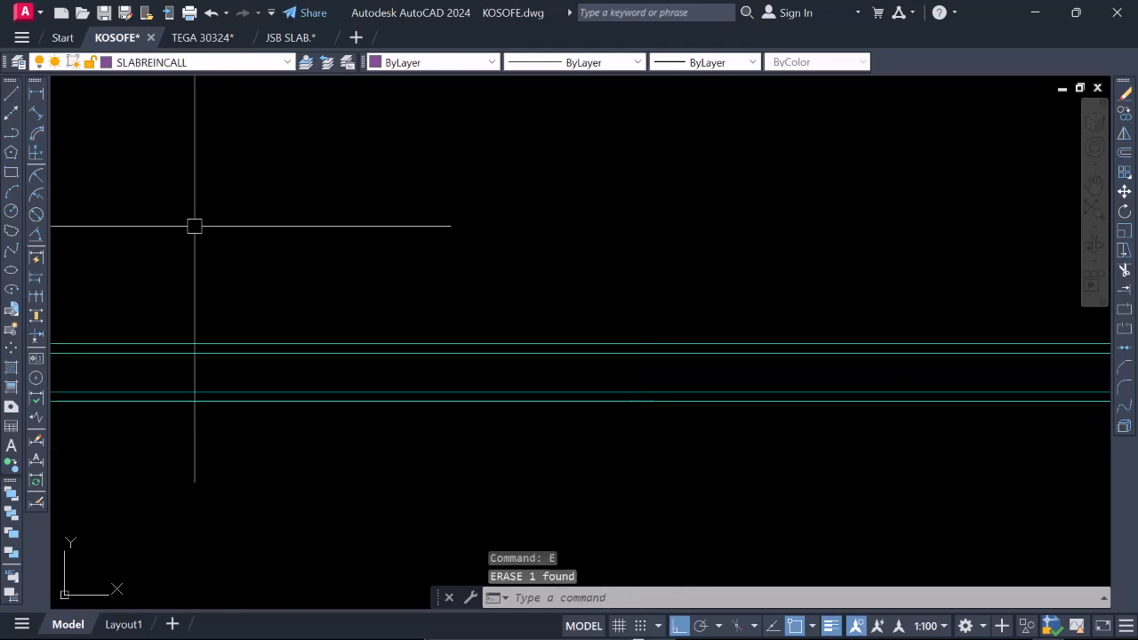
Add a vertical linear dimension between the slab's underside and its offset line between gridlines 2 and 3a.
left_click(37, 94)
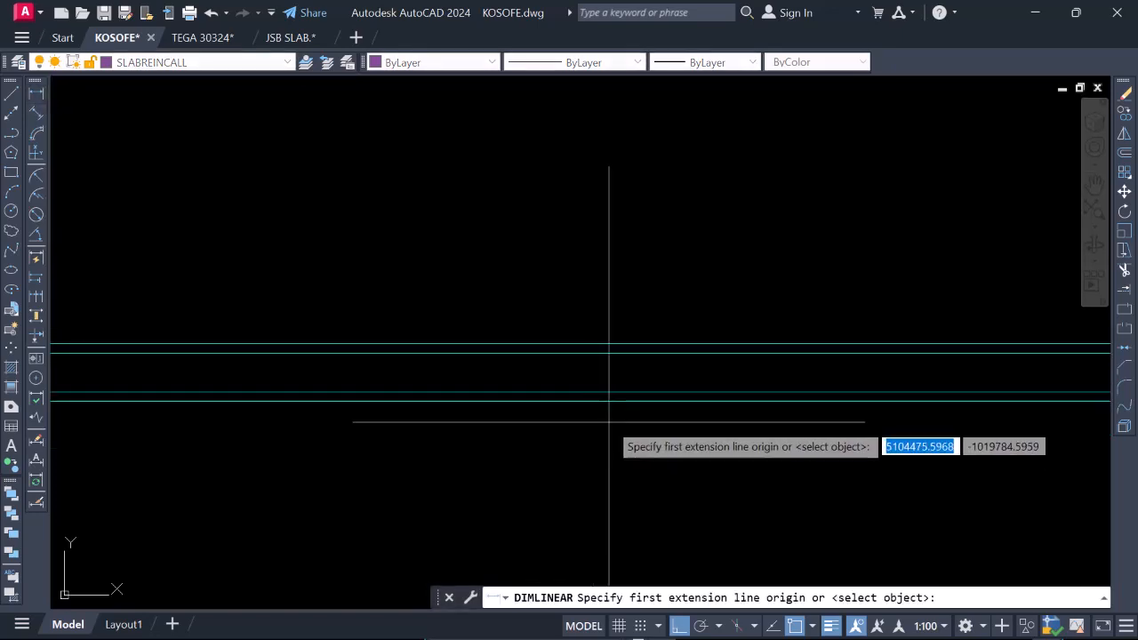
left_click(613, 393)
left_click(615, 392)
left_click(632, 444)
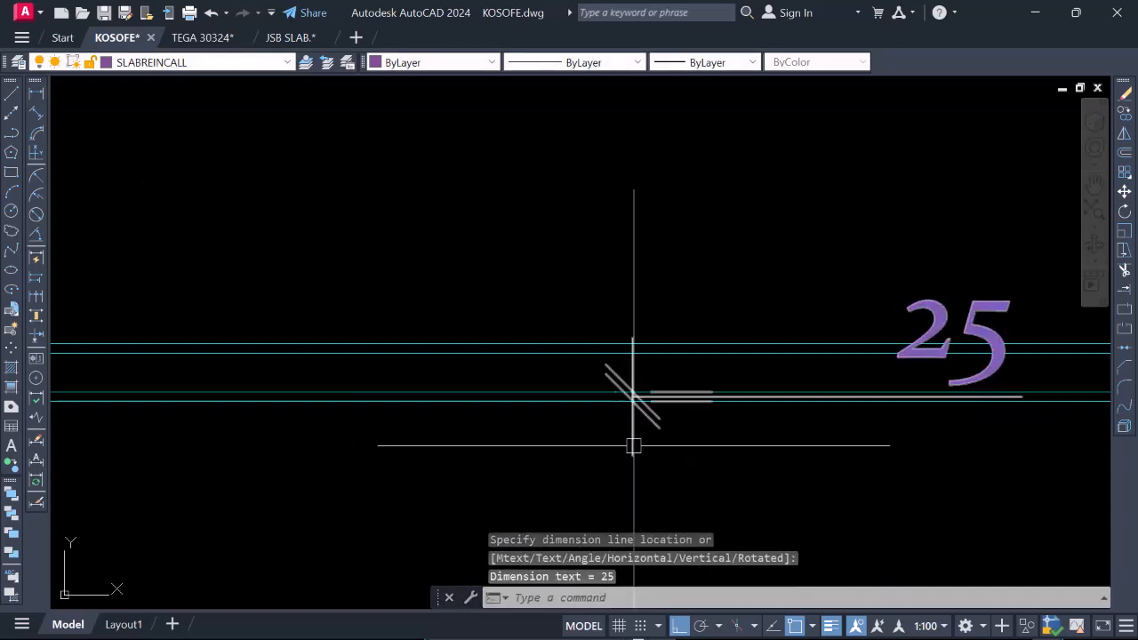
Erase the cover dimension at the slab's underside.
scroll(639, 430, "down", 6)
scroll(714, 412, "up", 4)
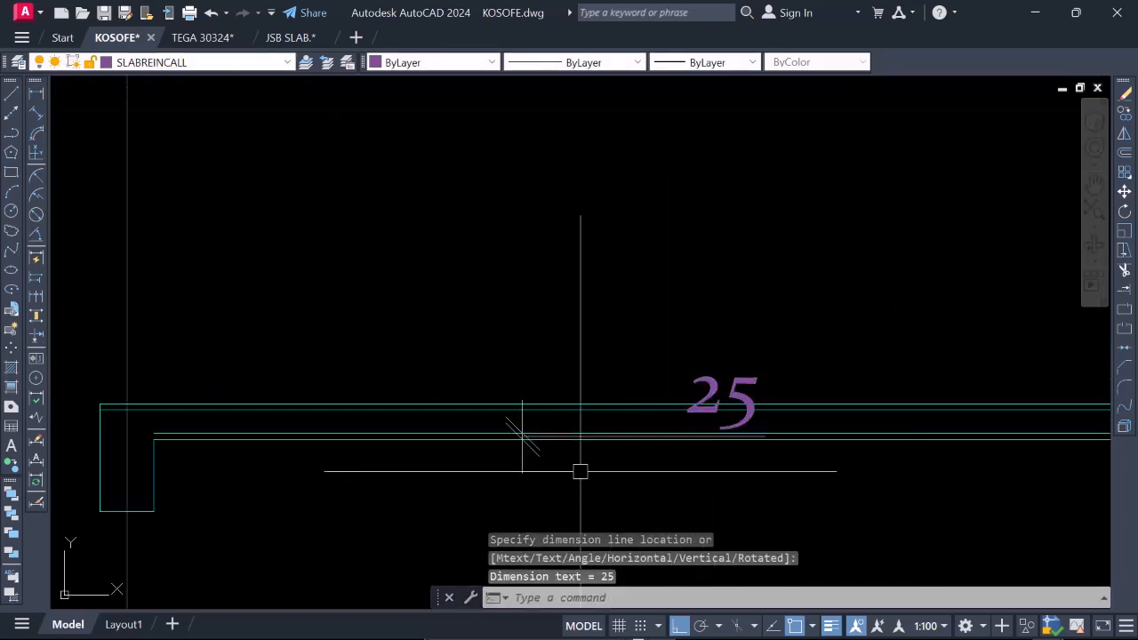
left_click(739, 358)
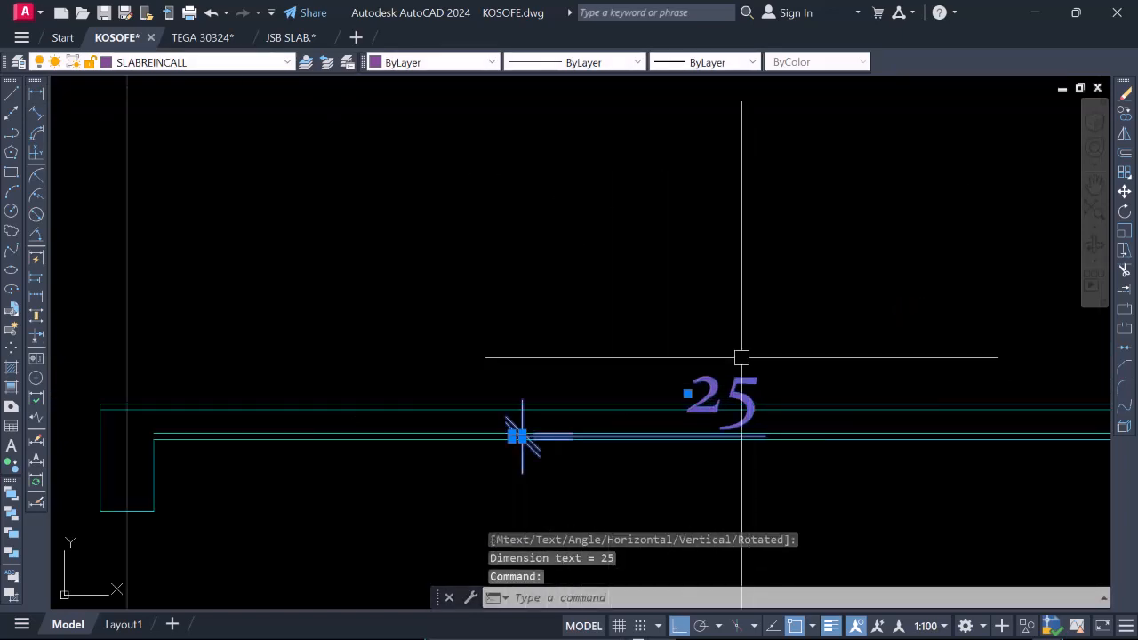
right_click(739, 358)
left_click(803, 320)
scroll(632, 399, "down", 6)
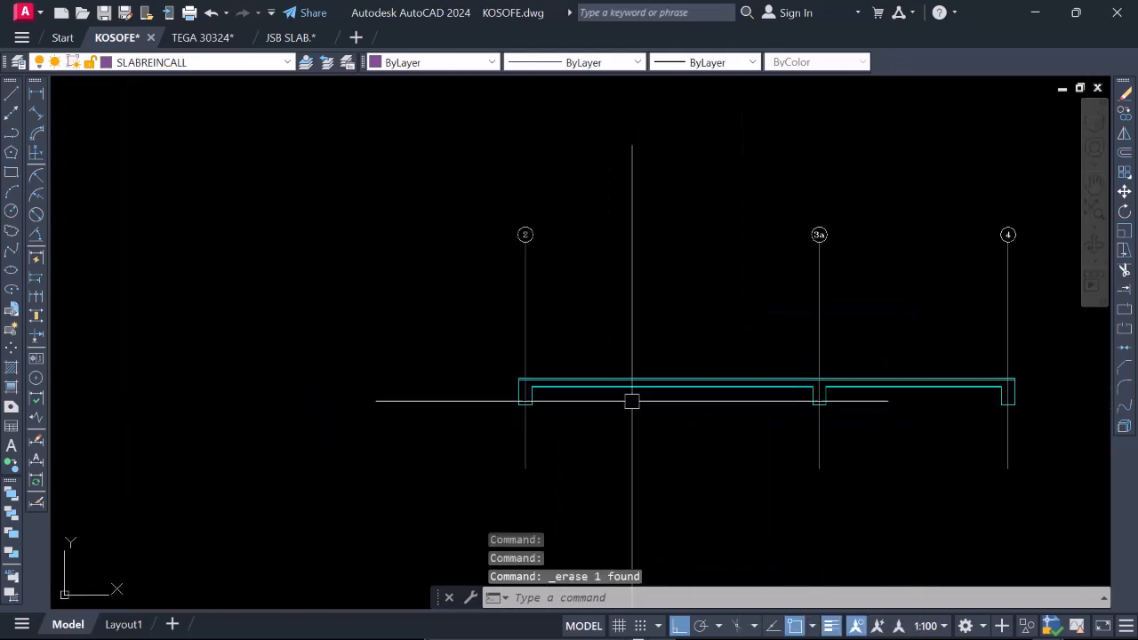
Highlight the upper and lower offset cover lines and examine where they run and end at the beams.
scroll(550, 356, "up", 8)
scroll(550, 357, "up", 4)
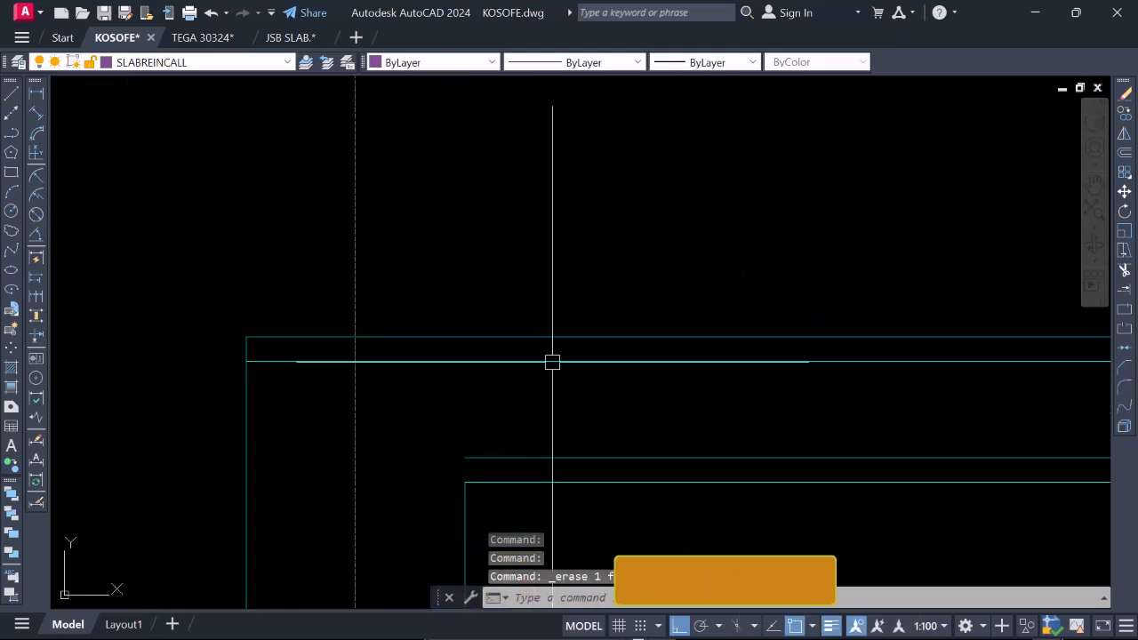
left_click(552, 361)
left_click(543, 458)
scroll(546, 454, "down", 8)
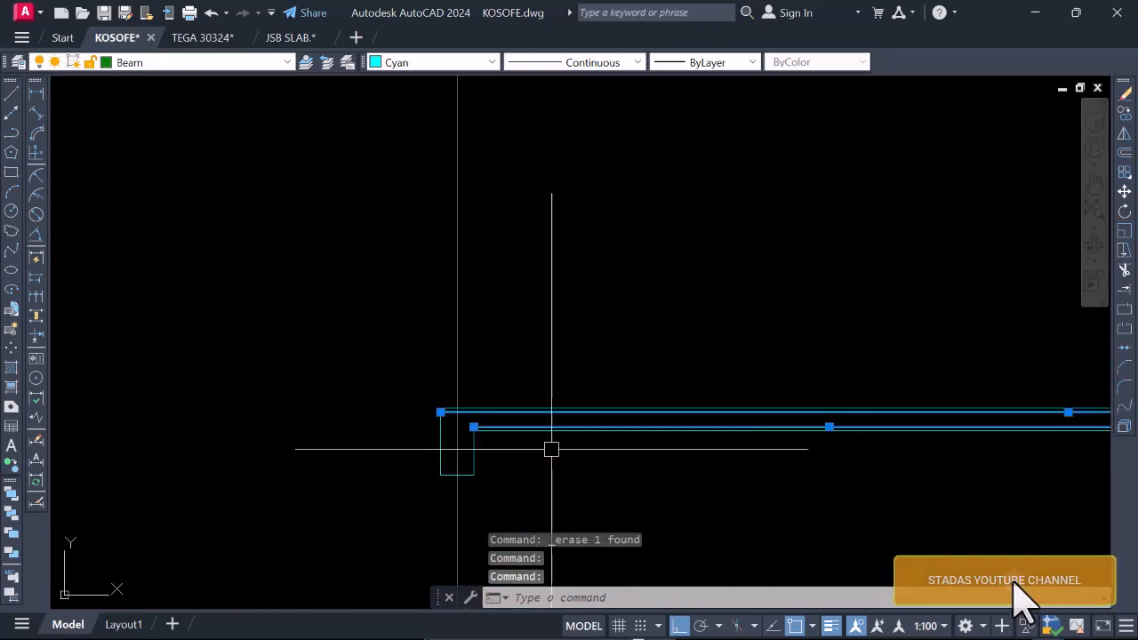
scroll(629, 411, "up", 4)
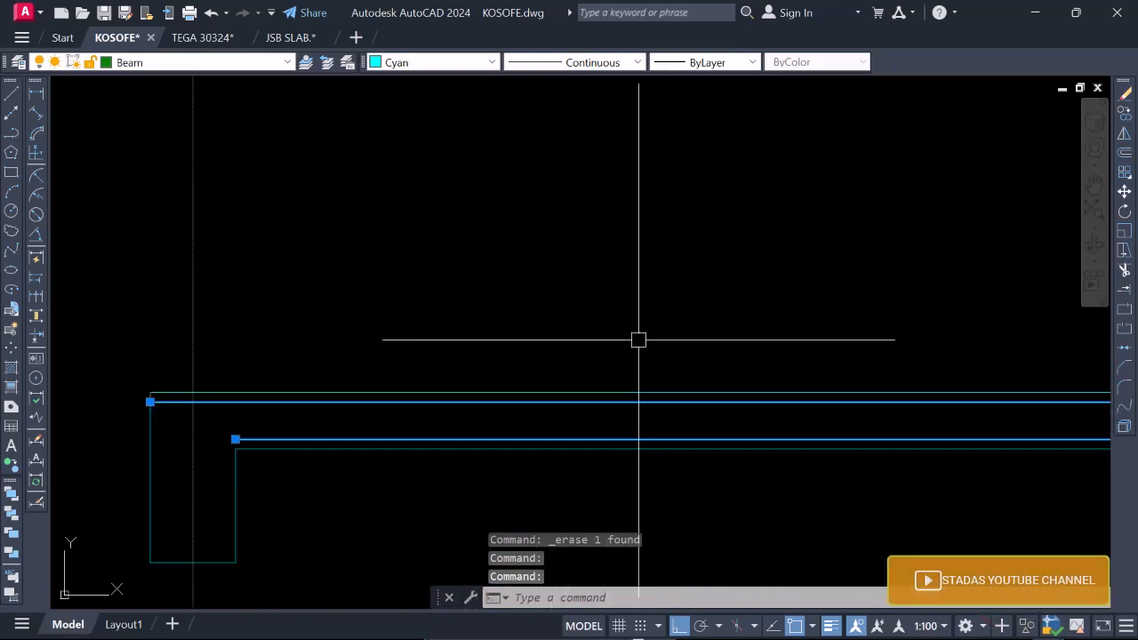
scroll(563, 432, "down", 6)
scroll(374, 452, "up", 4)
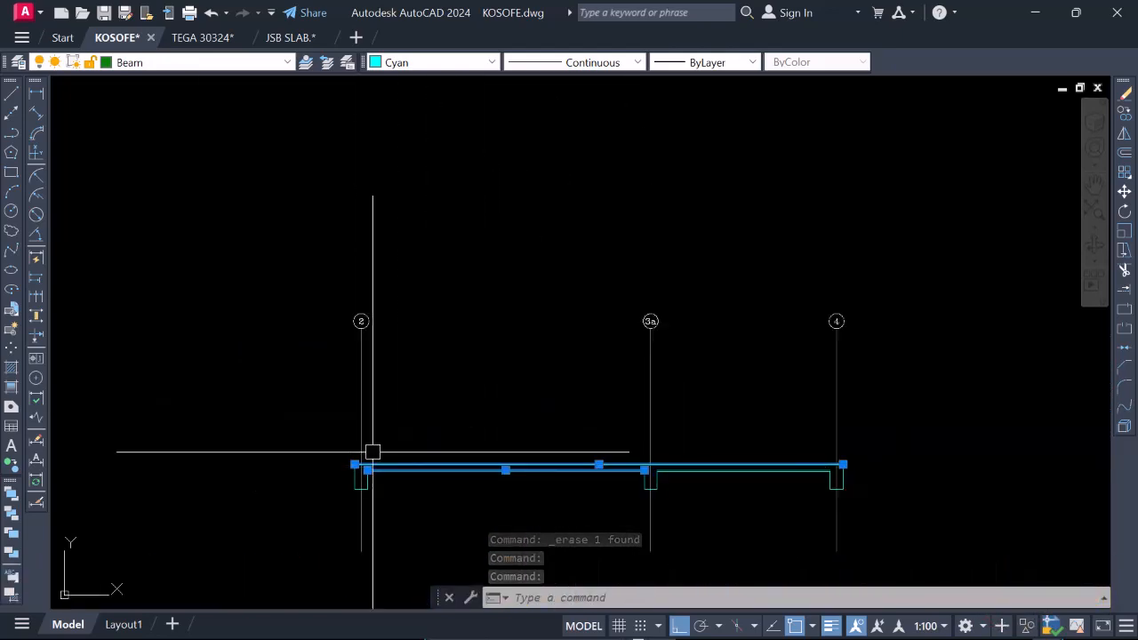
scroll(574, 500, "down", 3)
scroll(649, 442, "up", 3)
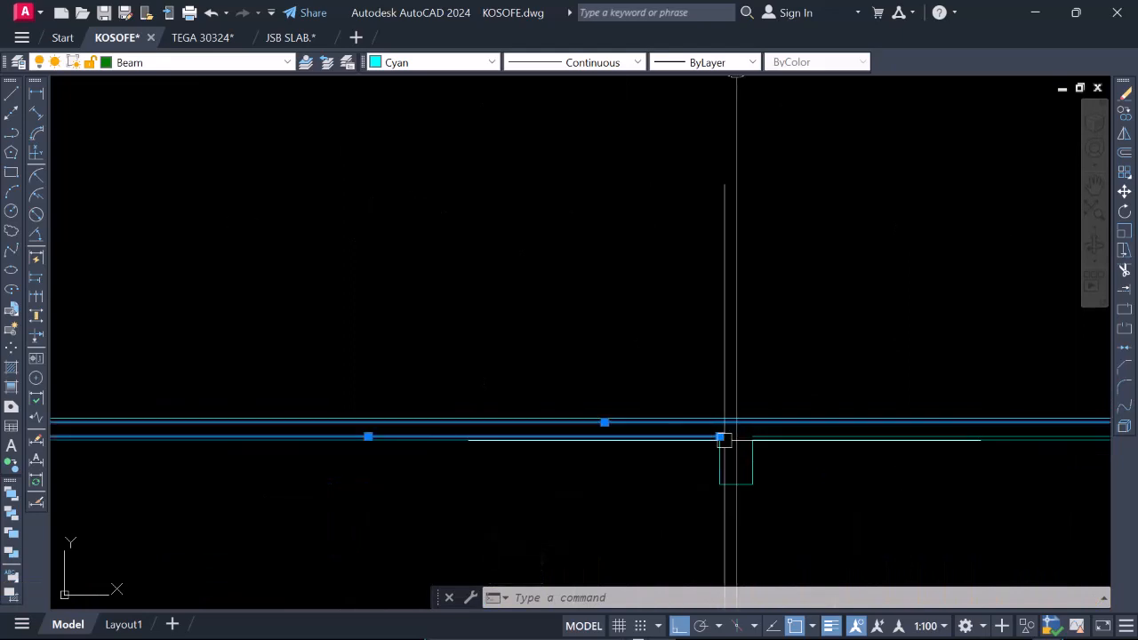
scroll(723, 439, "up", 2)
key("Escape")
scroll(723, 399, "up", 3)
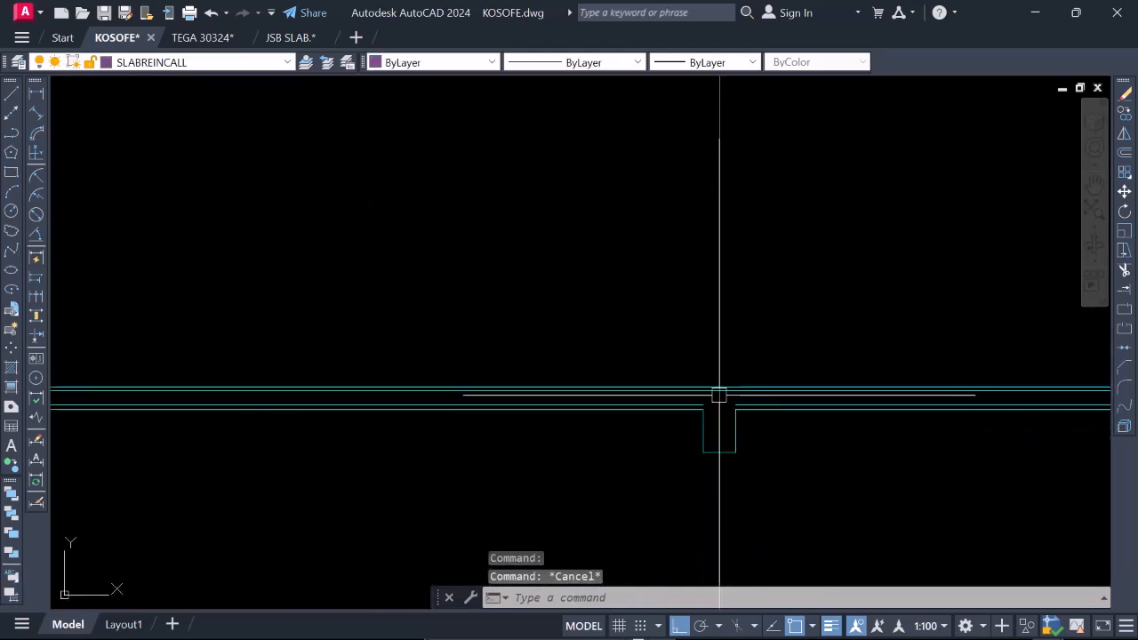
Draw a vertical construction line through the outer end of the blue bar at the gridline 2 beam on the plan.
scroll(728, 457, "down", 8)
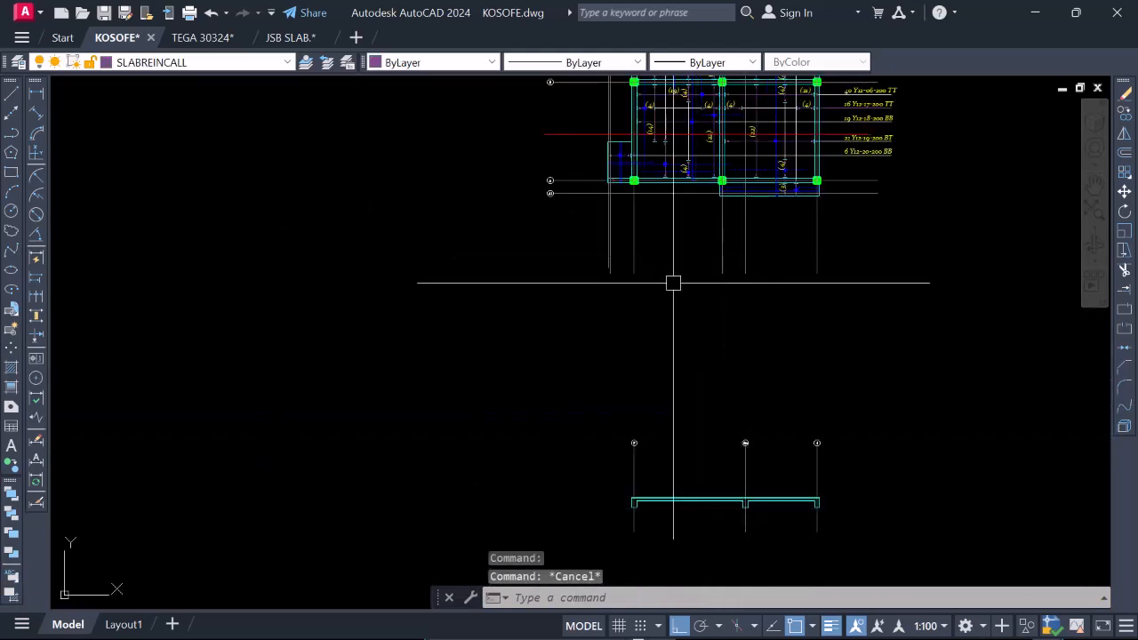
scroll(673, 283, "down", 3)
scroll(676, 245, "up", 7)
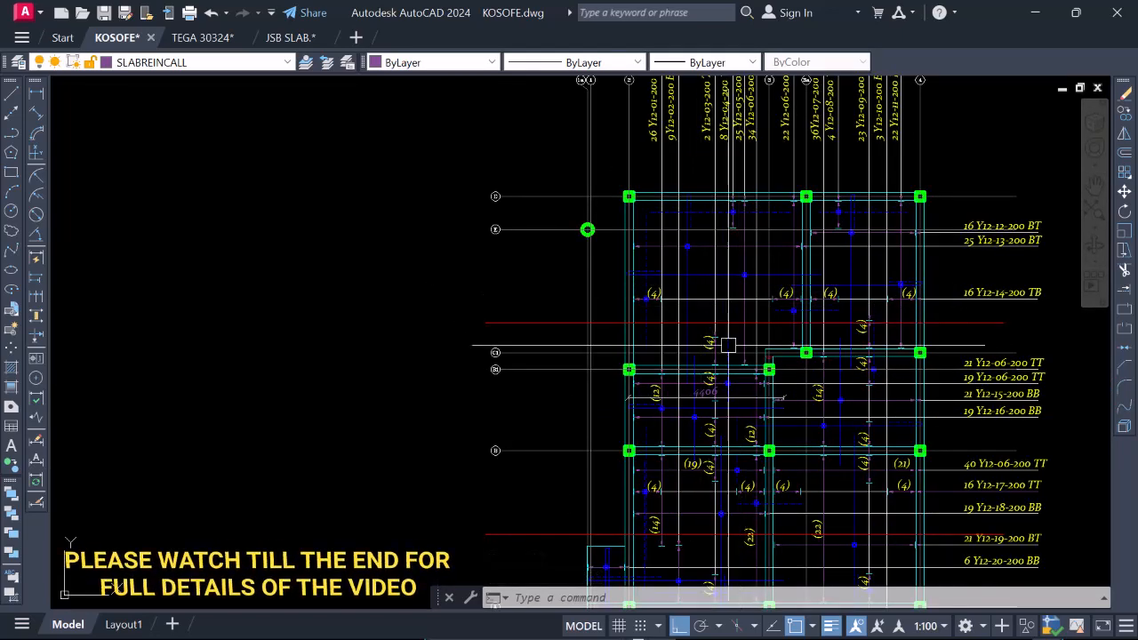
left_click(12, 113)
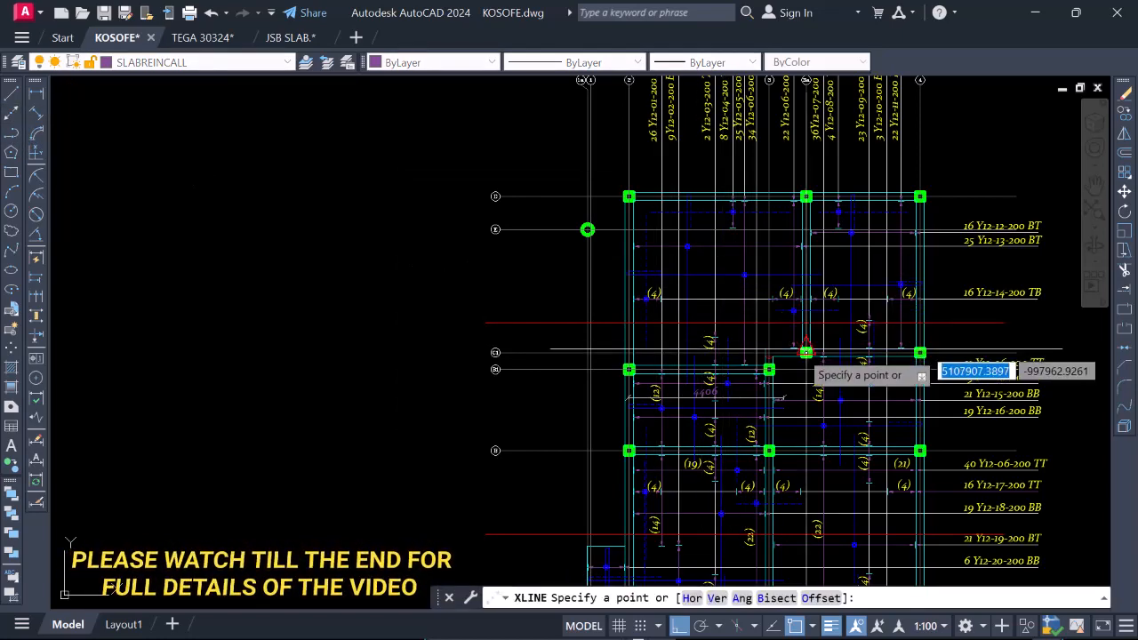
scroll(634, 294, "up", 2)
scroll(631, 275, "up", 6)
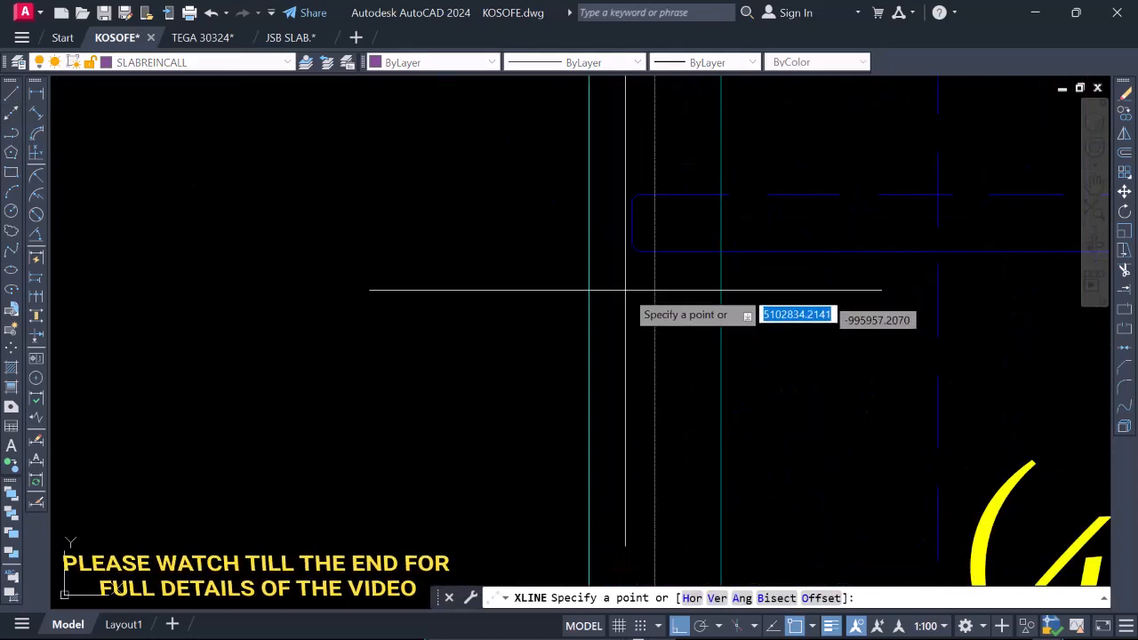
left_click(631, 240)
left_click(630, 376)
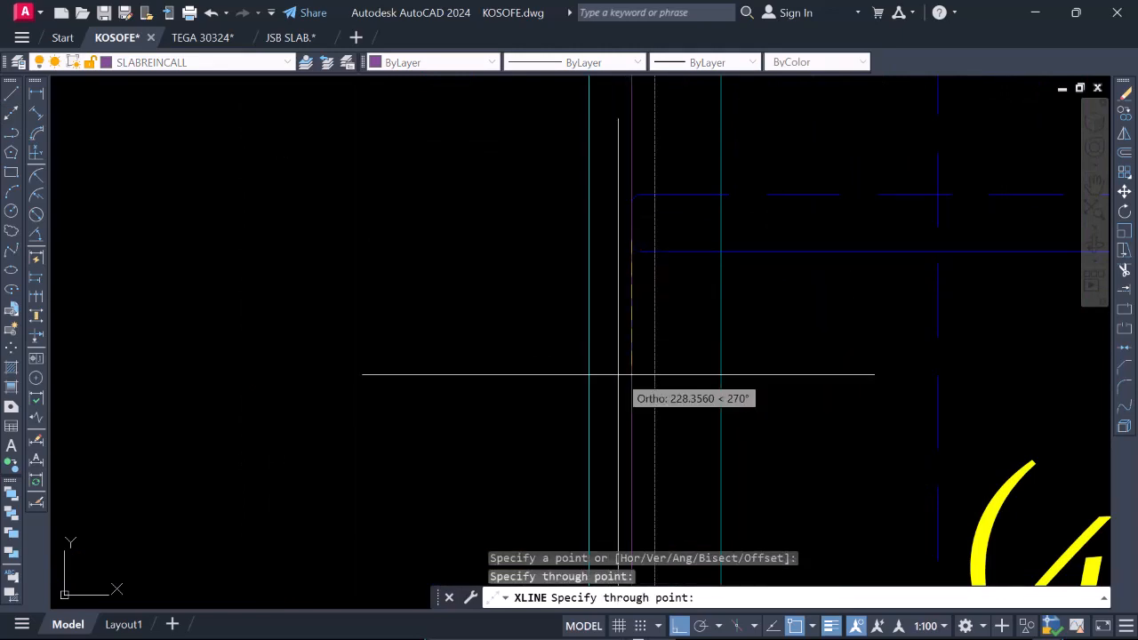
key("Return")
Erase the vertical construction line just drawn through the blue bar's outer end at the gridline 2 beam.
scroll(627, 356, "down", 4)
scroll(599, 358, "down", 4)
scroll(640, 370, "up", 4)
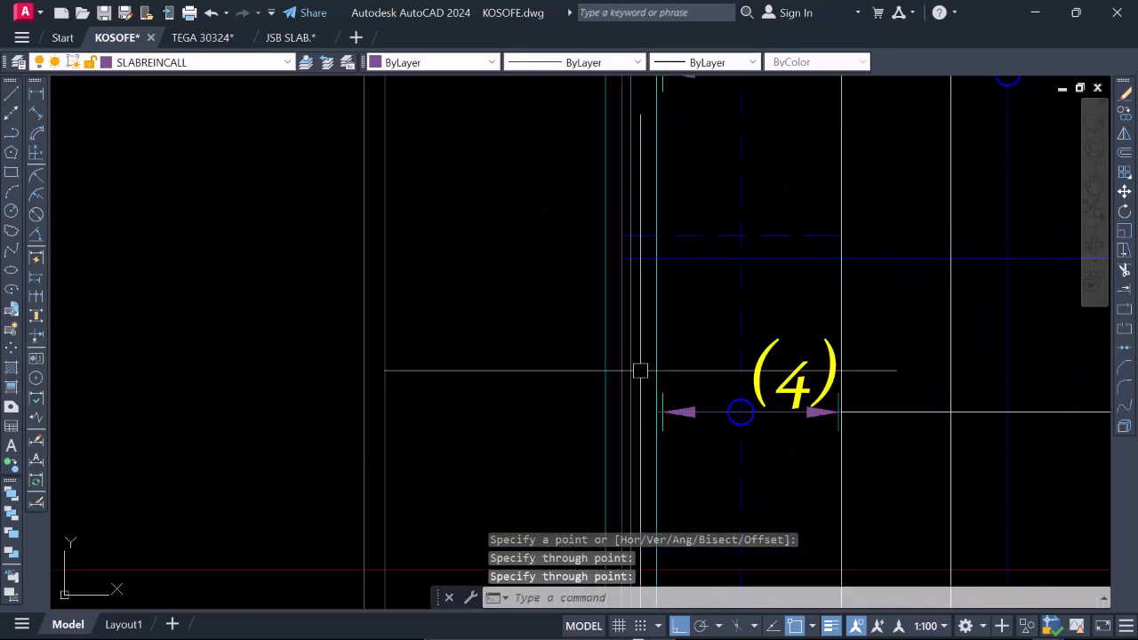
key("Return")
left_click(619, 347)
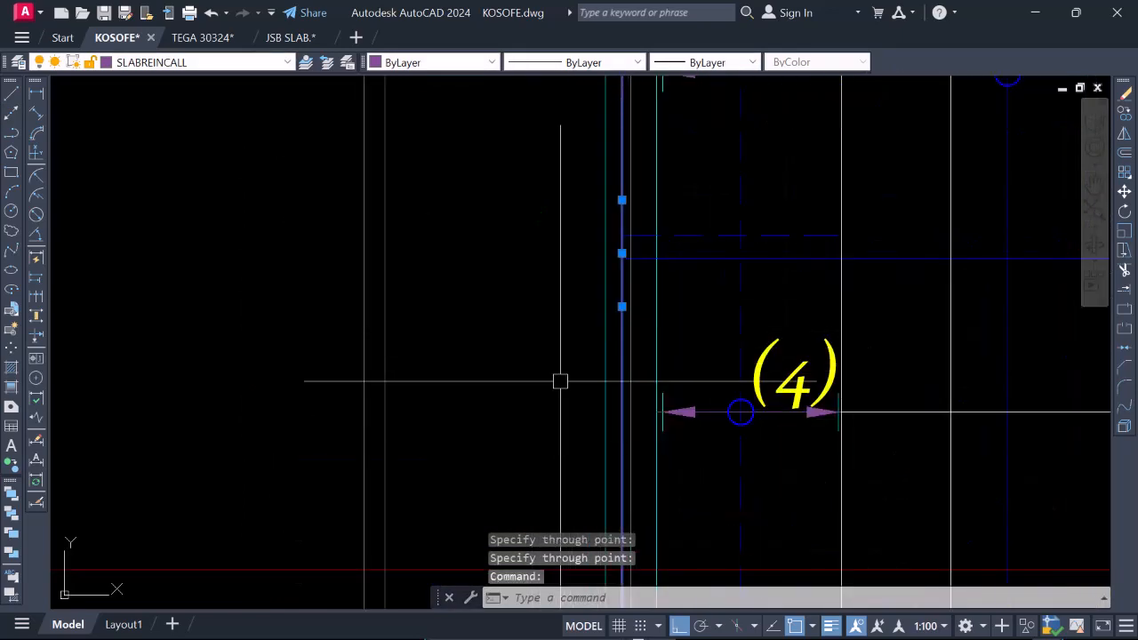
scroll(626, 348, "down", 5)
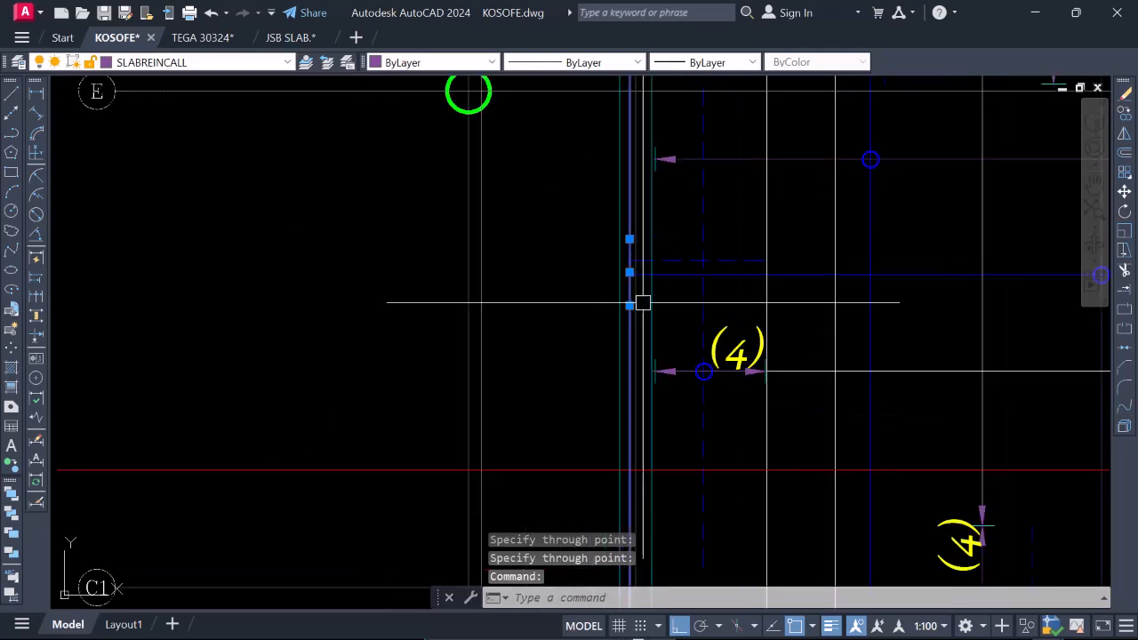
scroll(650, 396, "up", 4)
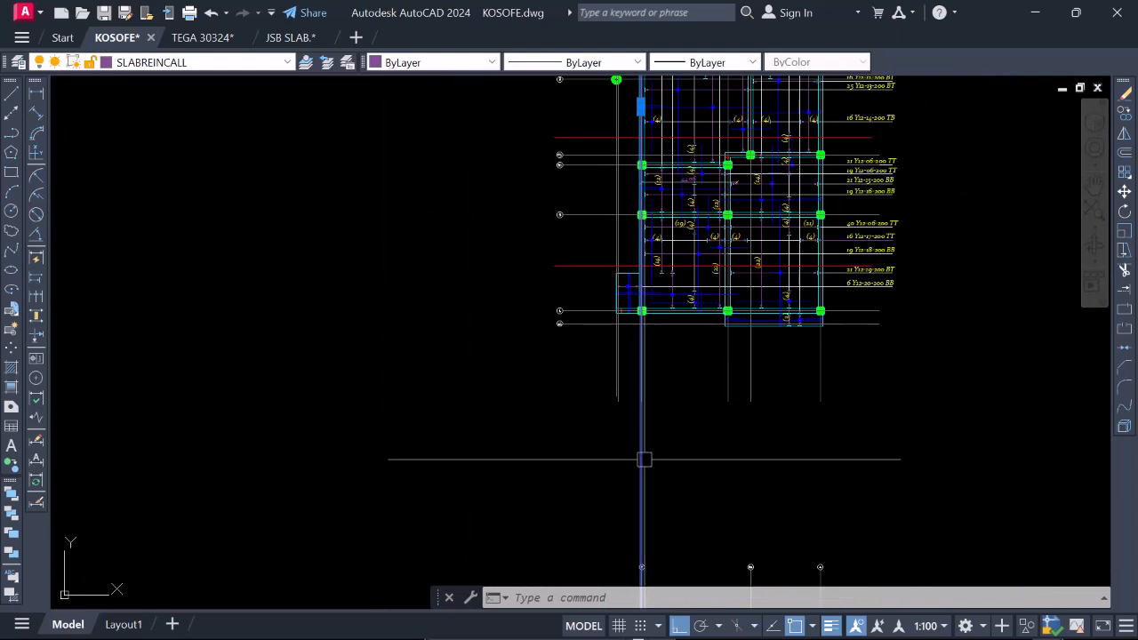
type("e")
key("Return")
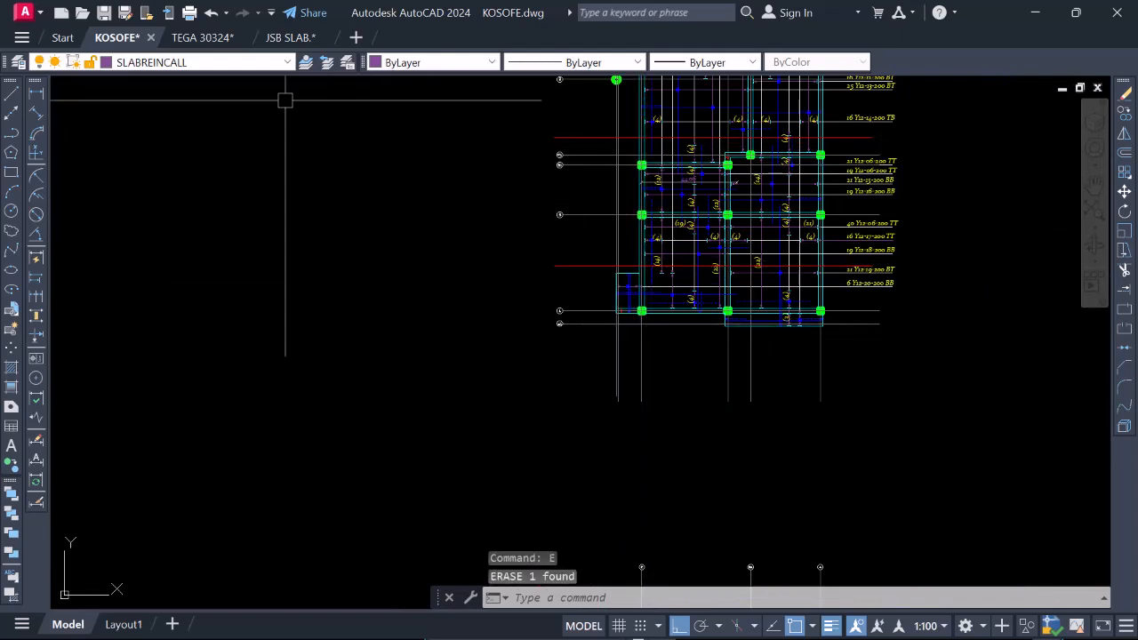
Make layer 0 the current layer.
left_click(288, 62)
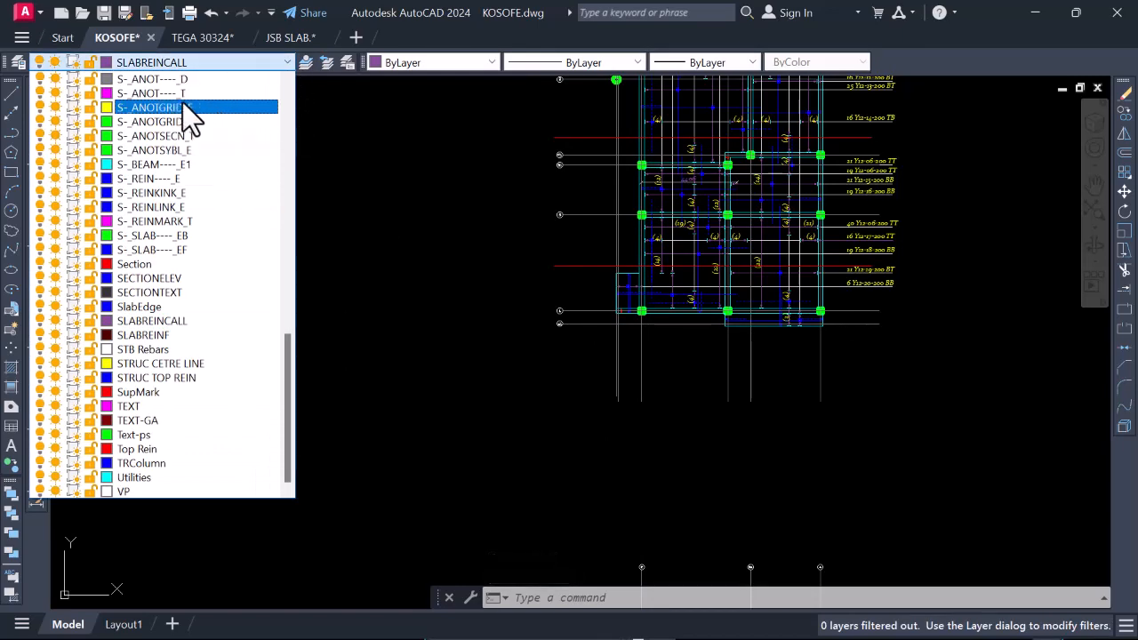
left_click(287, 98)
left_click(287, 117)
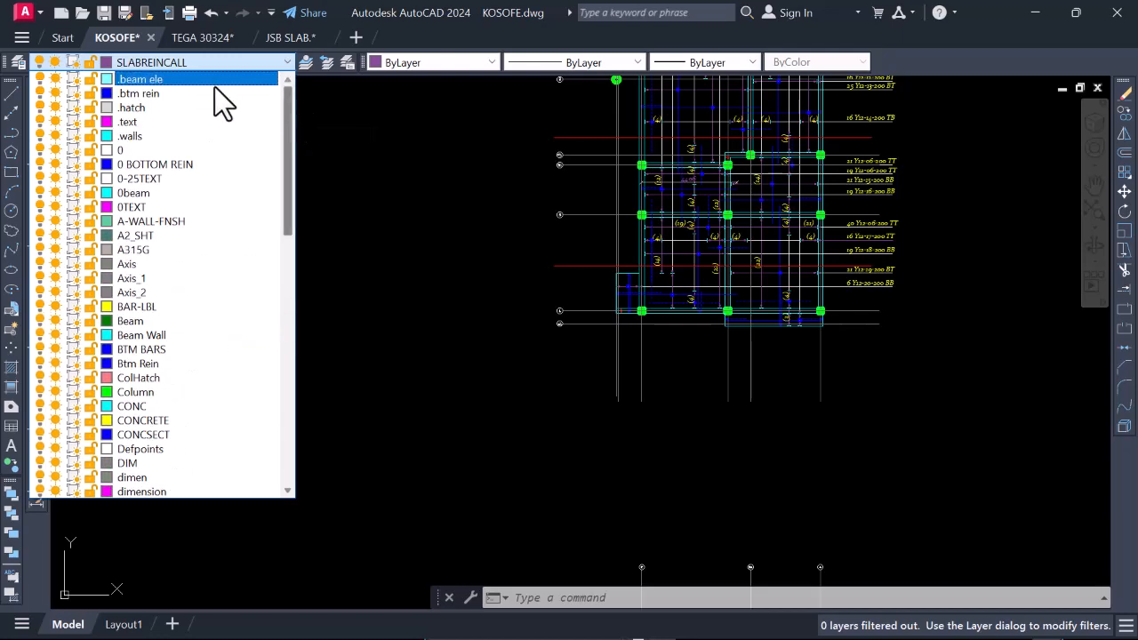
left_click(170, 151)
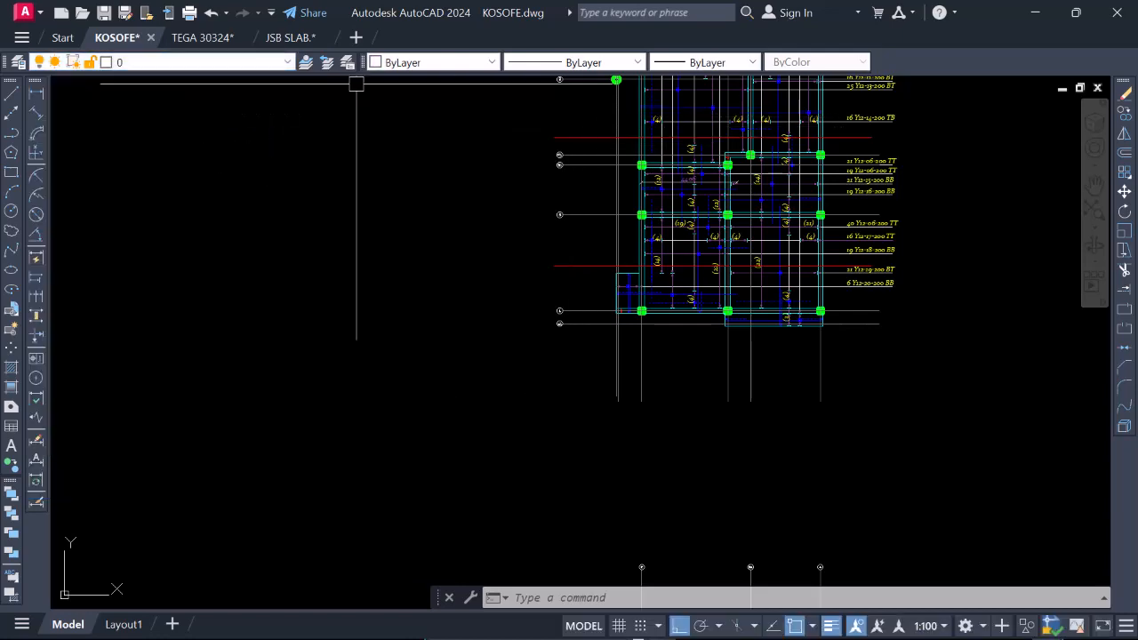
Draw a vertical construction line through the outer end of the blue bar at the gridline 2 beam on the plan.
scroll(629, 346, "down", 4)
scroll(651, 225, "up", 2)
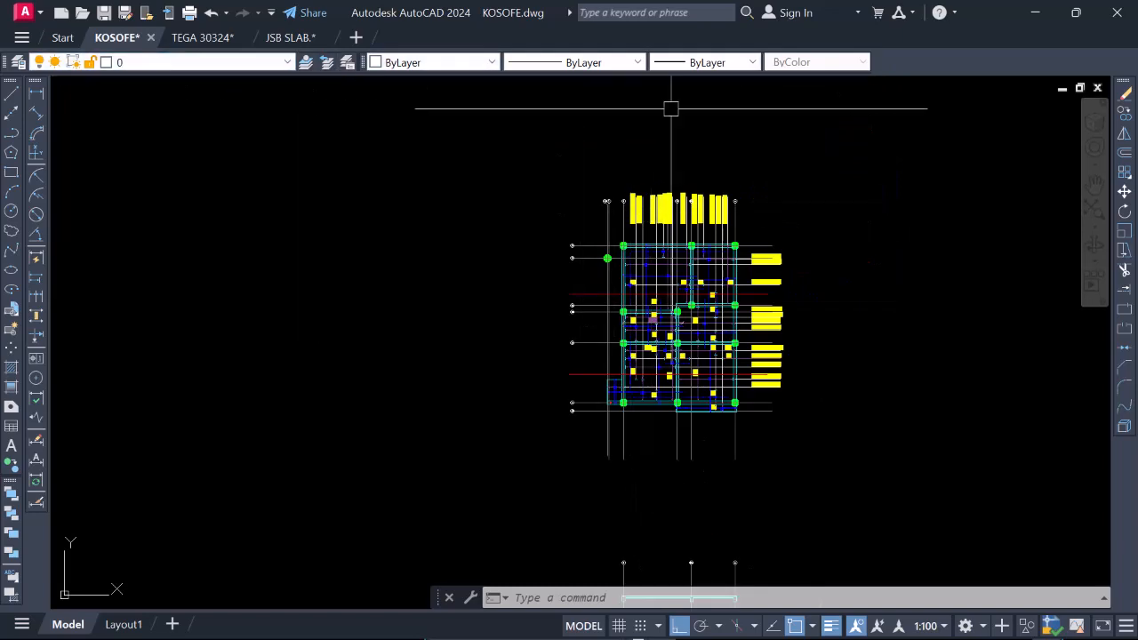
left_click(11, 113)
scroll(600, 289, "up", 4)
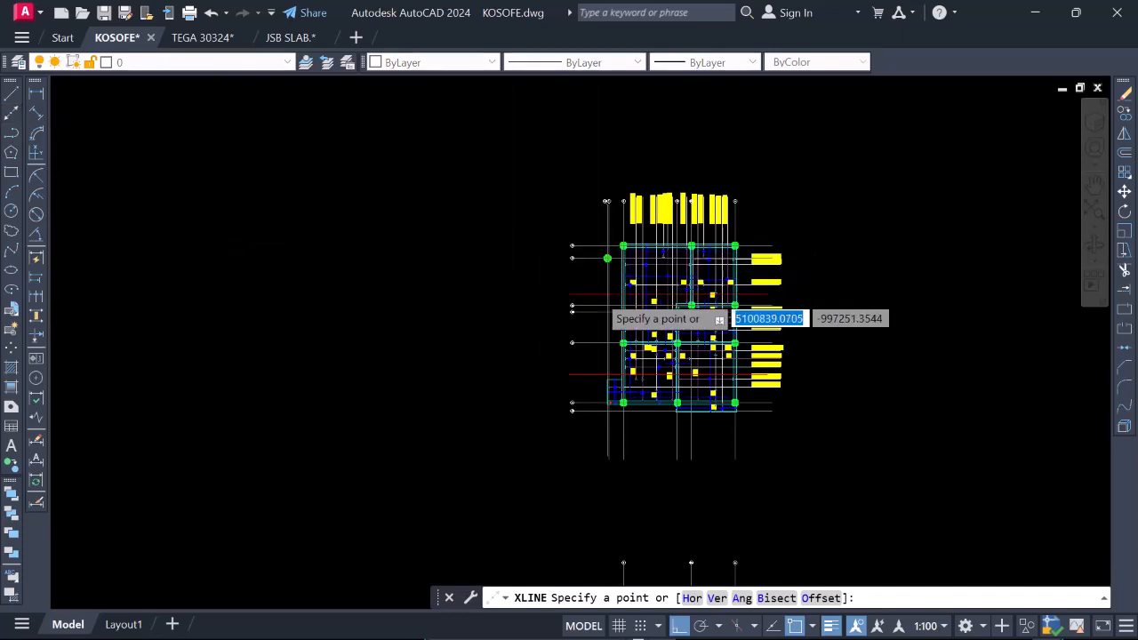
scroll(642, 240, "up", 8)
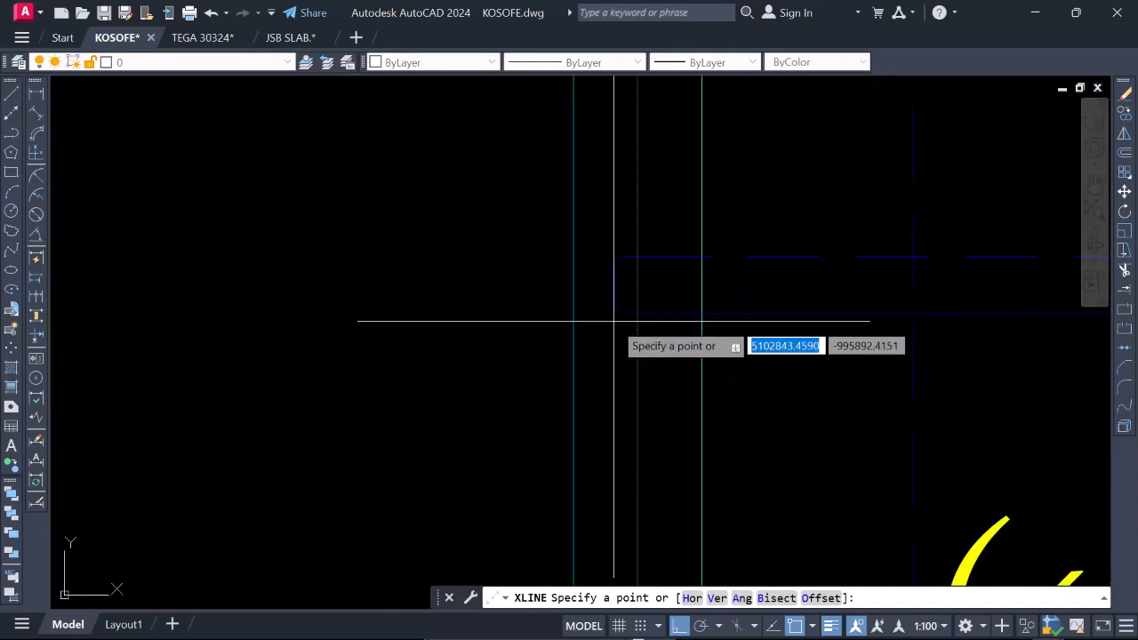
left_click(614, 285)
left_click(614, 442)
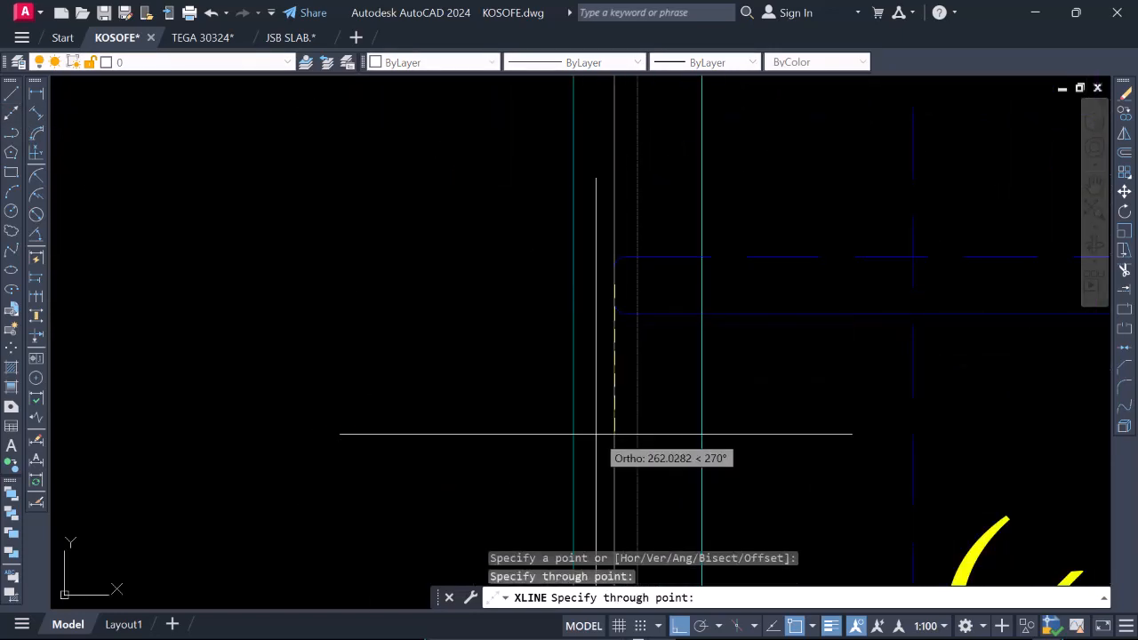
key("Return")
Copy the construction line from the outer bar end at gridline 2 to the inner end of the short dashed bar.
scroll(595, 426, "down", 8)
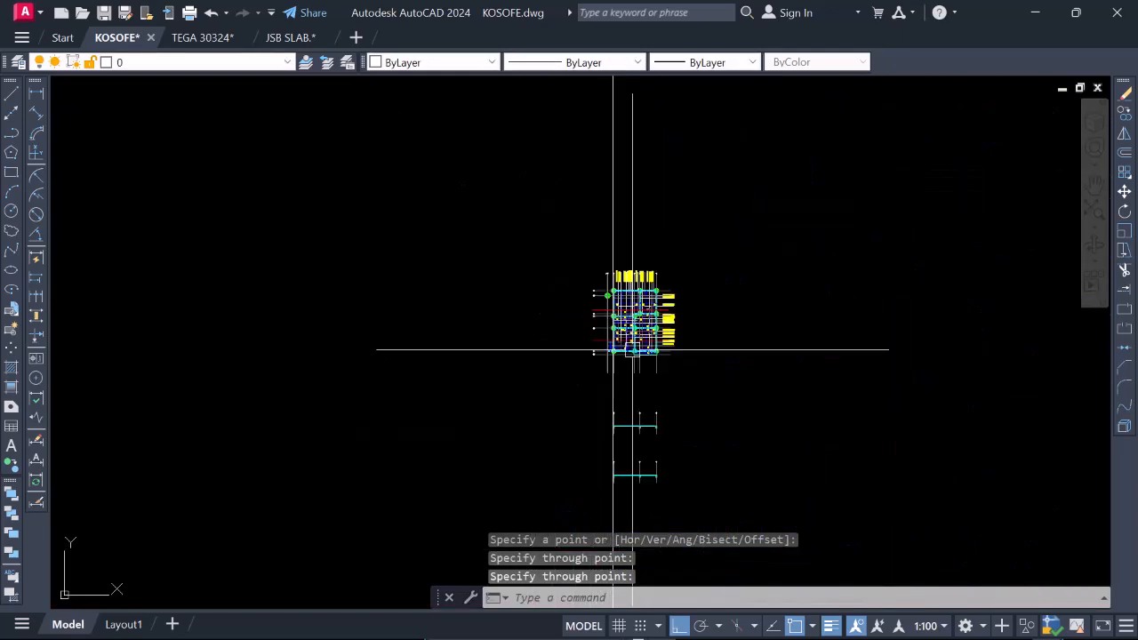
scroll(601, 433, "up", 2)
scroll(600, 433, "up", 6)
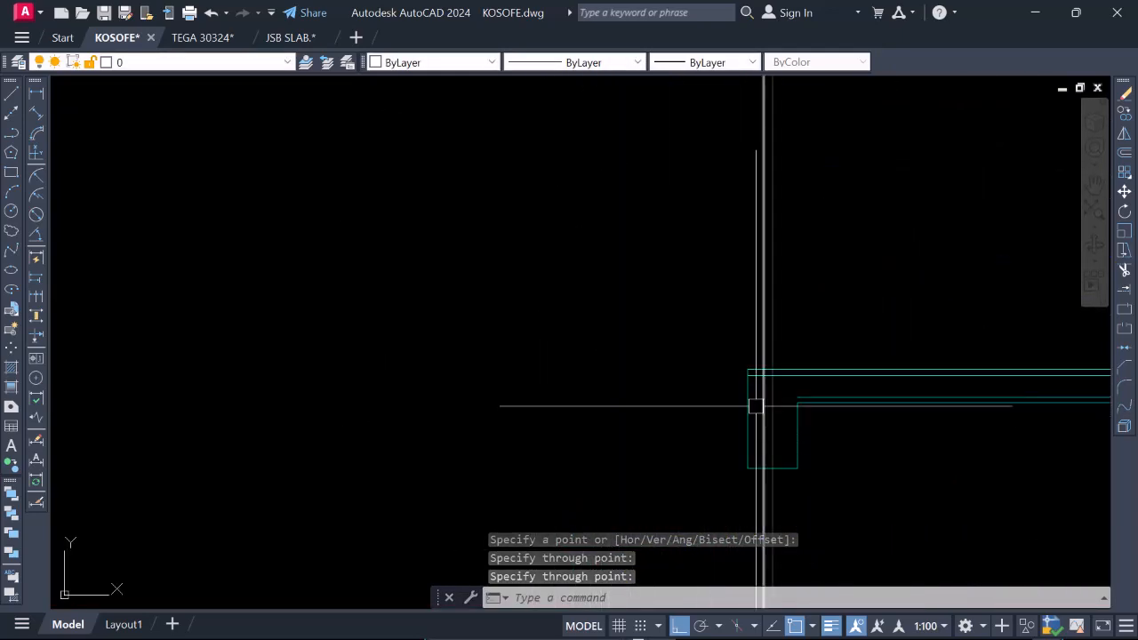
scroll(757, 405, "down", 7)
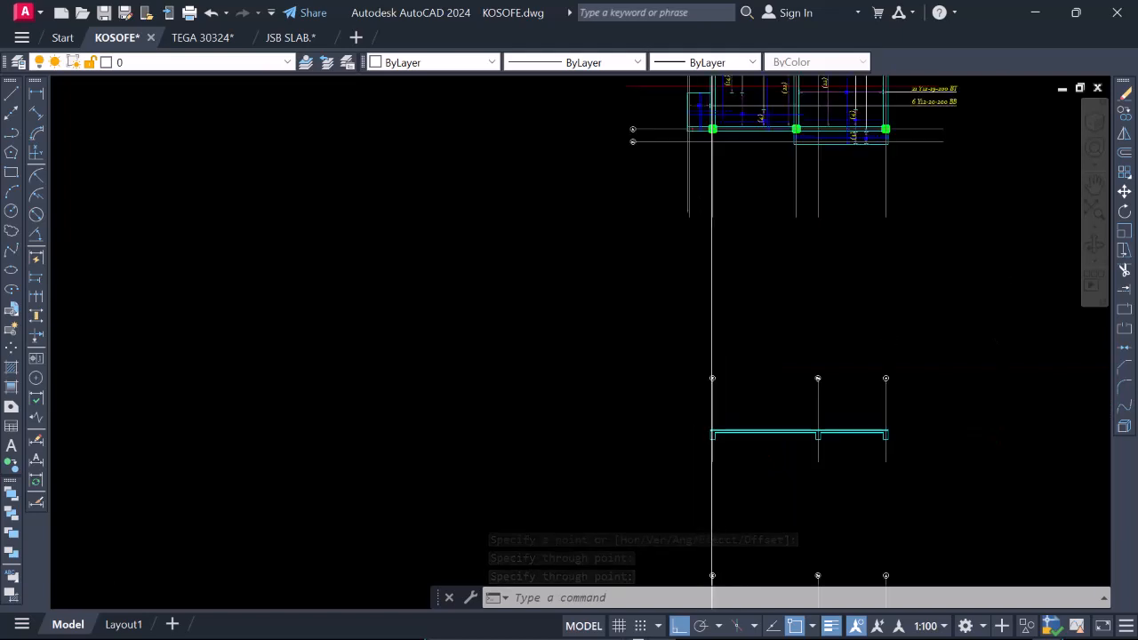
scroll(695, 385, "up", 10)
scroll(710, 378, "down", 4)
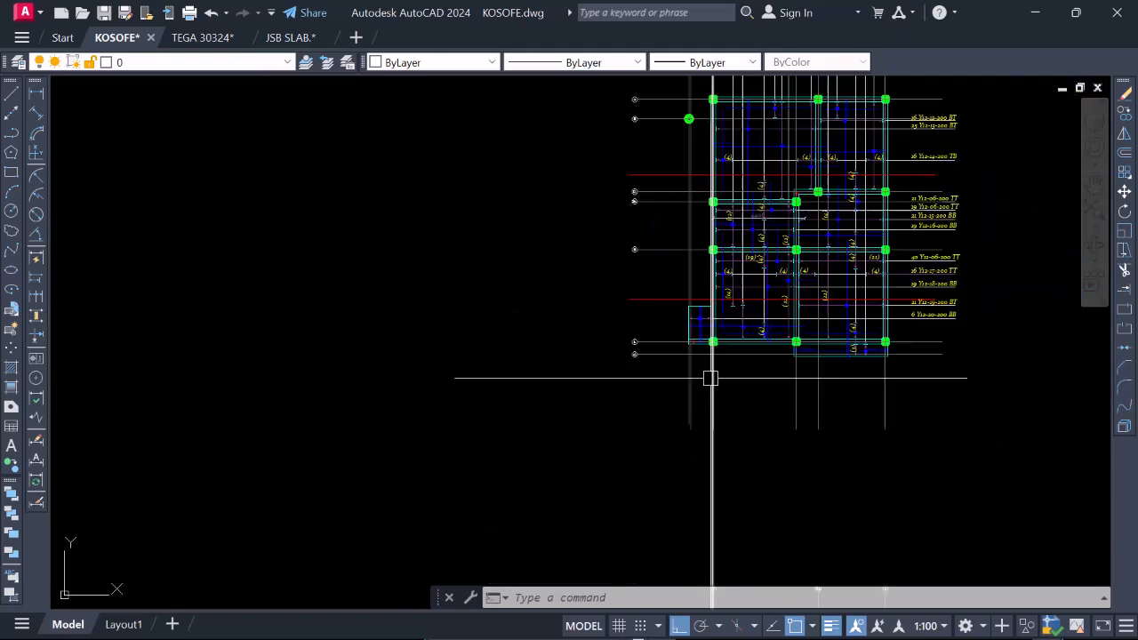
right_click(594, 347)
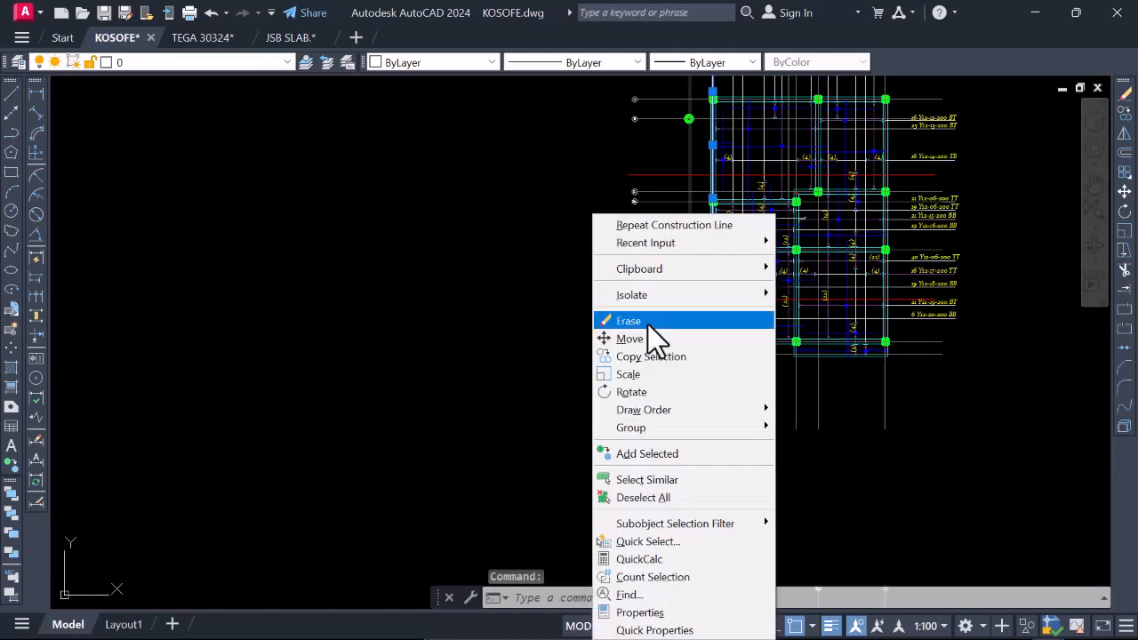
left_click(694, 358)
scroll(702, 336, "up", 8)
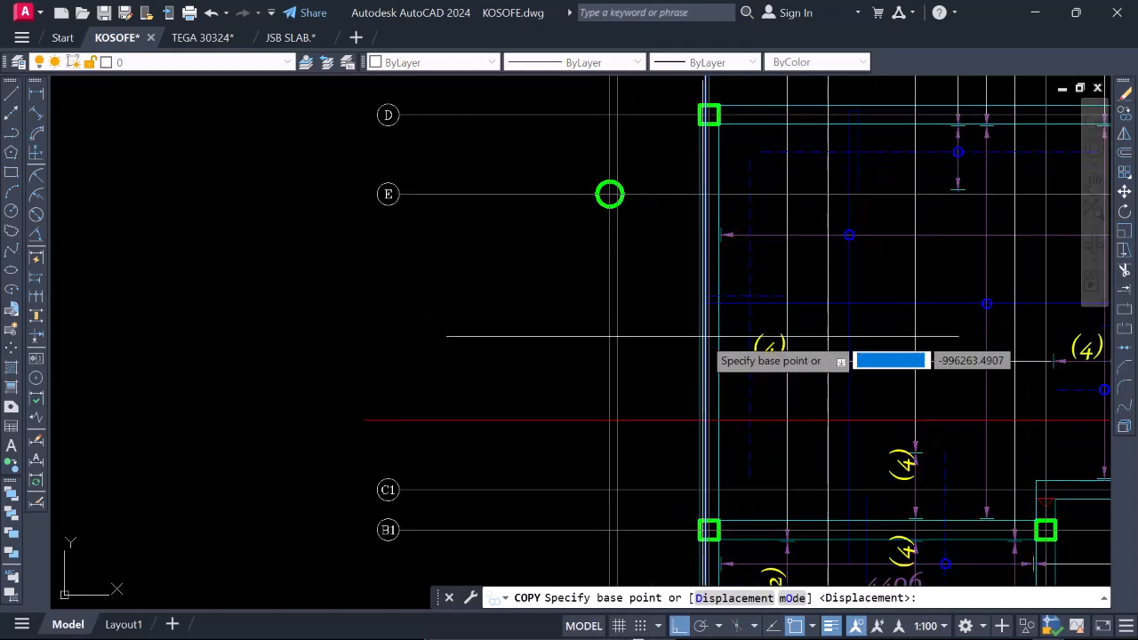
scroll(702, 336, "up", 6)
left_click(700, 293)
scroll(636, 267, "down", 5)
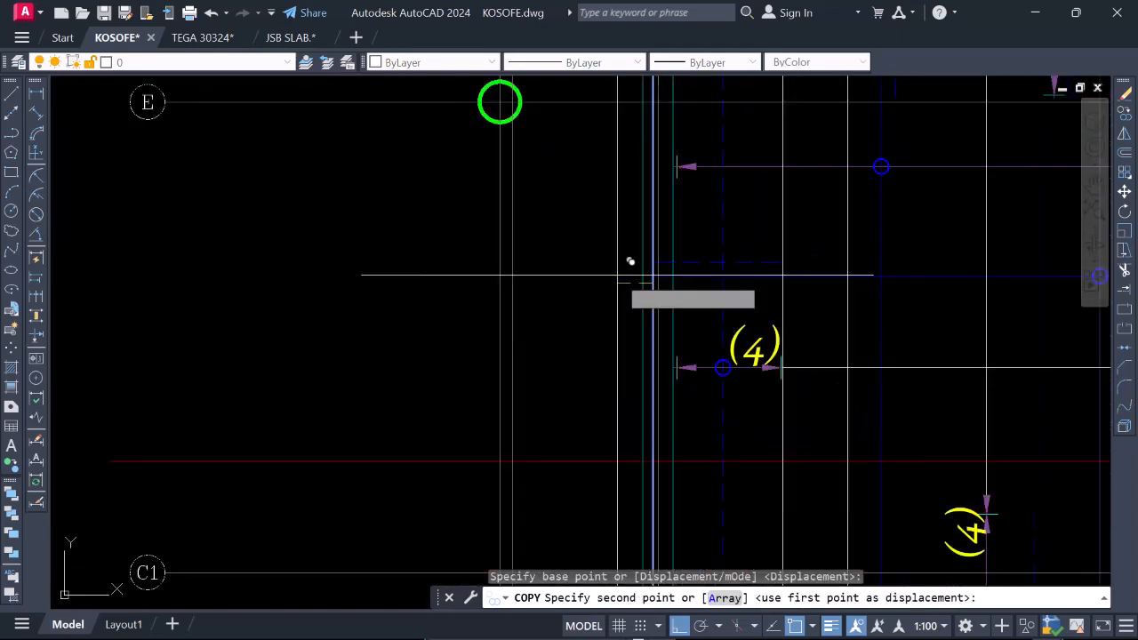
scroll(794, 257, "up", 5)
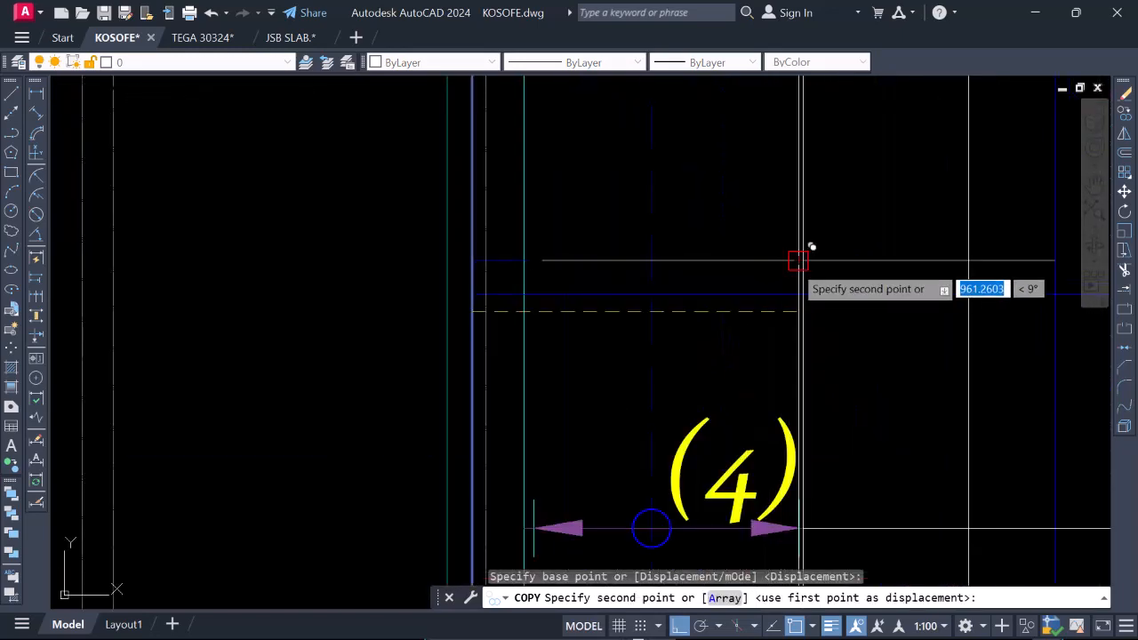
left_click(797, 260)
Place further copies of the construction line at the ends of the two overlapping blue bars around the gridline 3a beam.
scroll(572, 284, "down", 5)
scroll(702, 307, "up", 8)
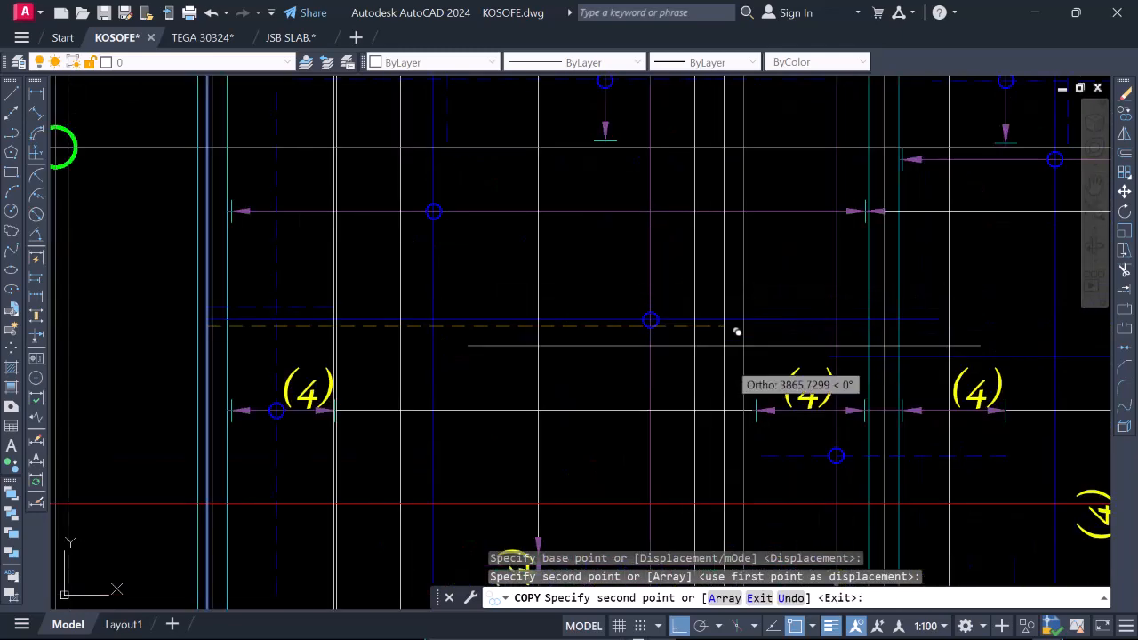
scroll(879, 343, "up", 2)
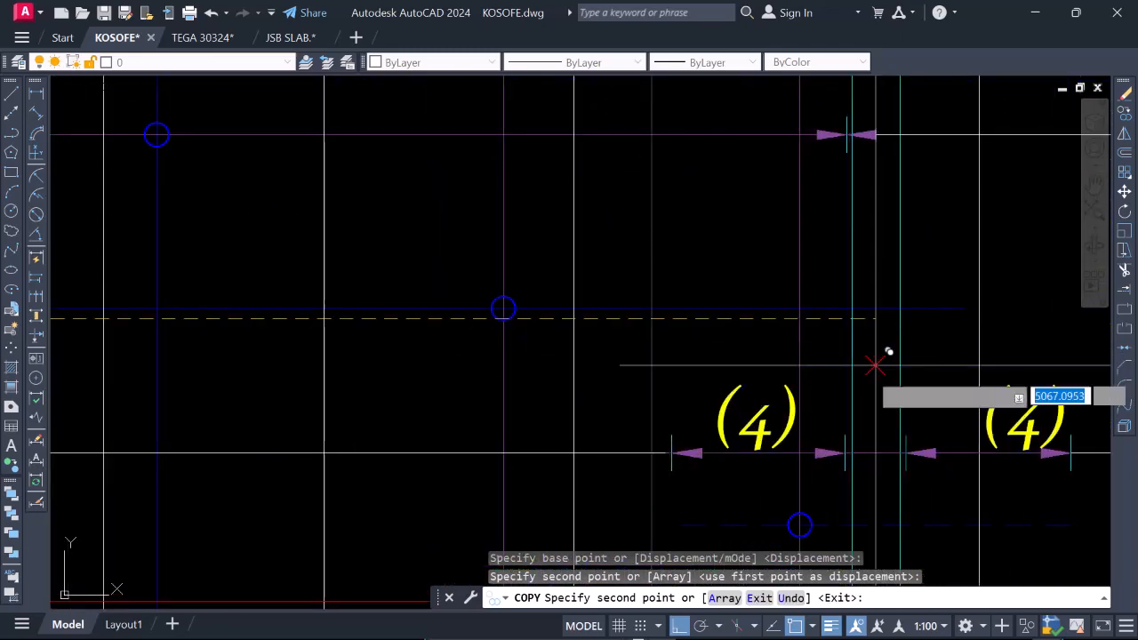
left_click(795, 354)
scroll(818, 334, "down", 5)
scroll(845, 320, "up", 5)
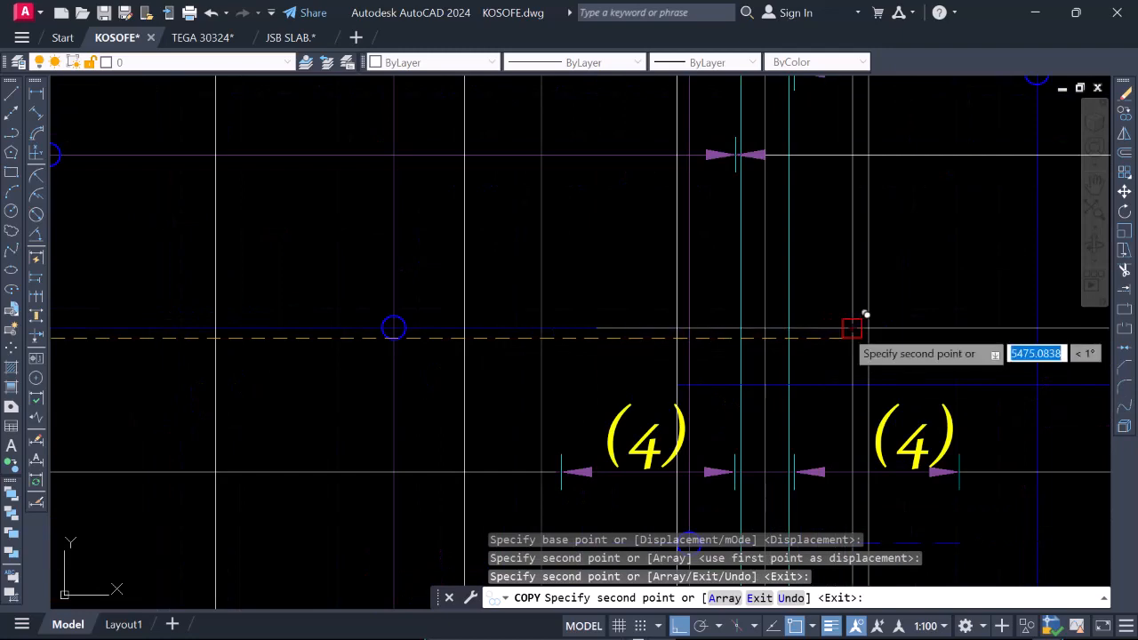
left_click(853, 325)
Place another copy of the construction line at the blue bar's outer end in the beam opposite gridline 2.
scroll(615, 320, "down", 5)
scroll(762, 326, "up", 5)
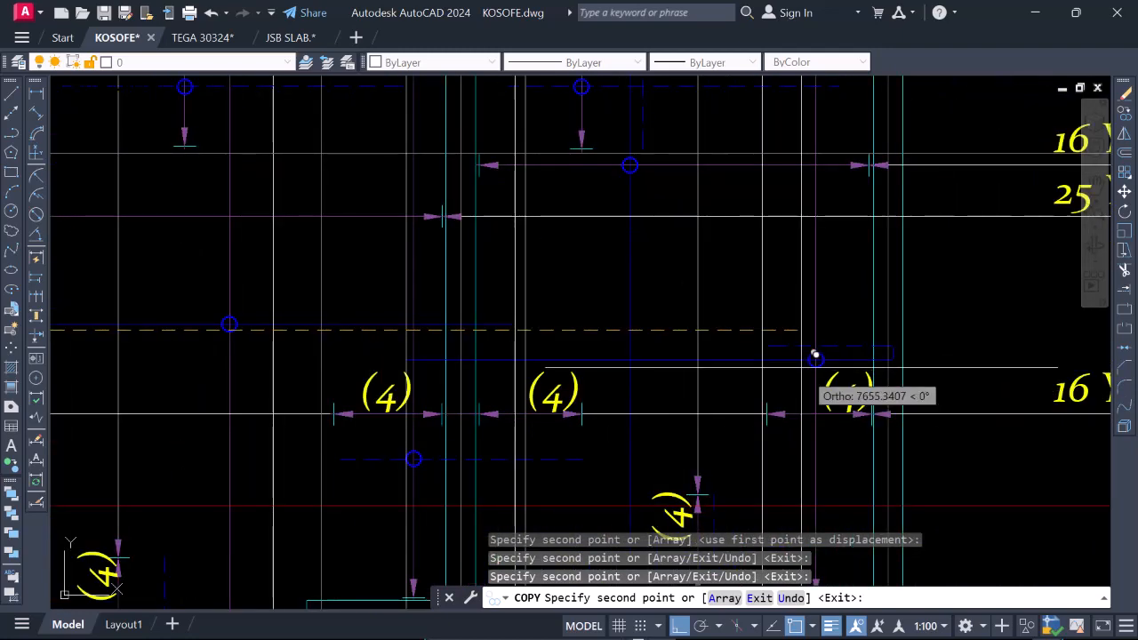
scroll(804, 349, "up", 2)
scroll(951, 348, "up", 2)
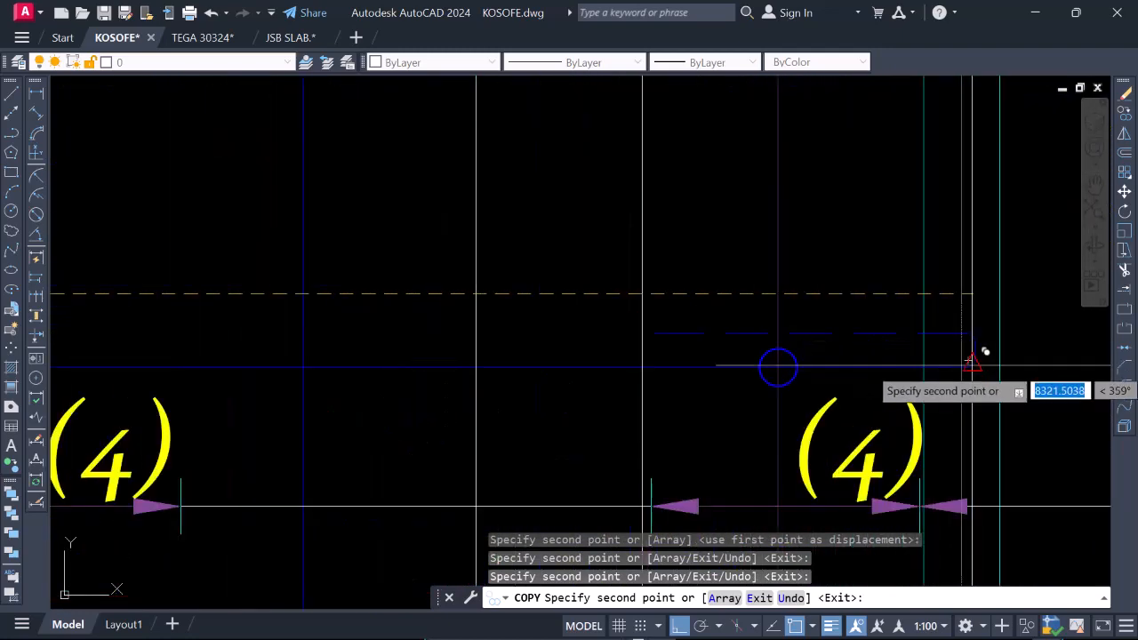
scroll(965, 360, "up", 2)
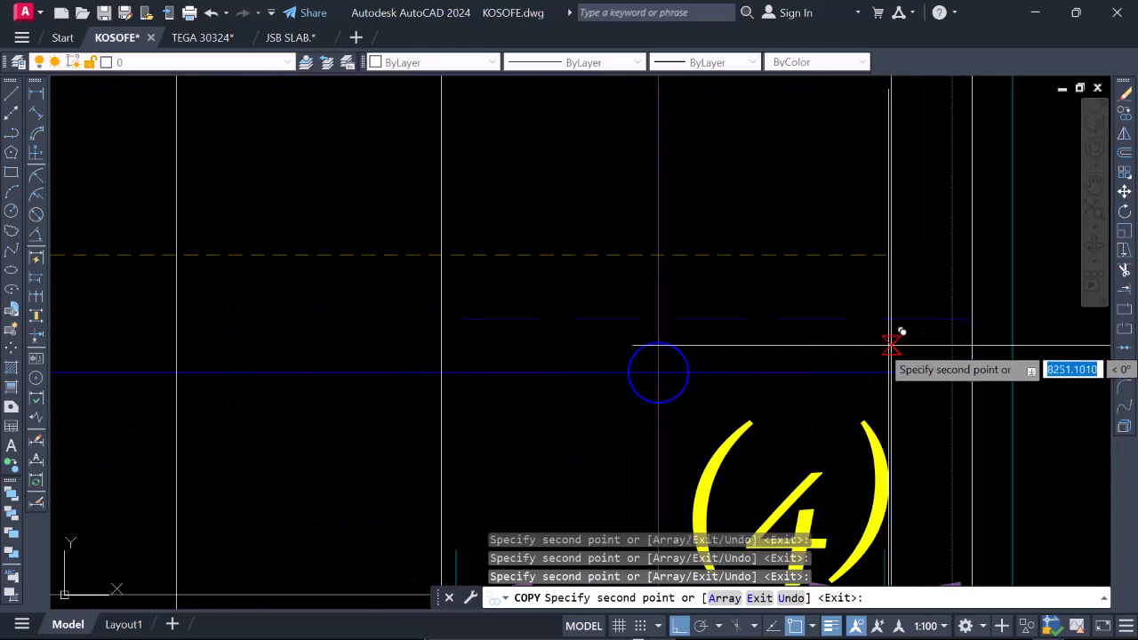
scroll(845, 391, "down", 5)
key("Escape")
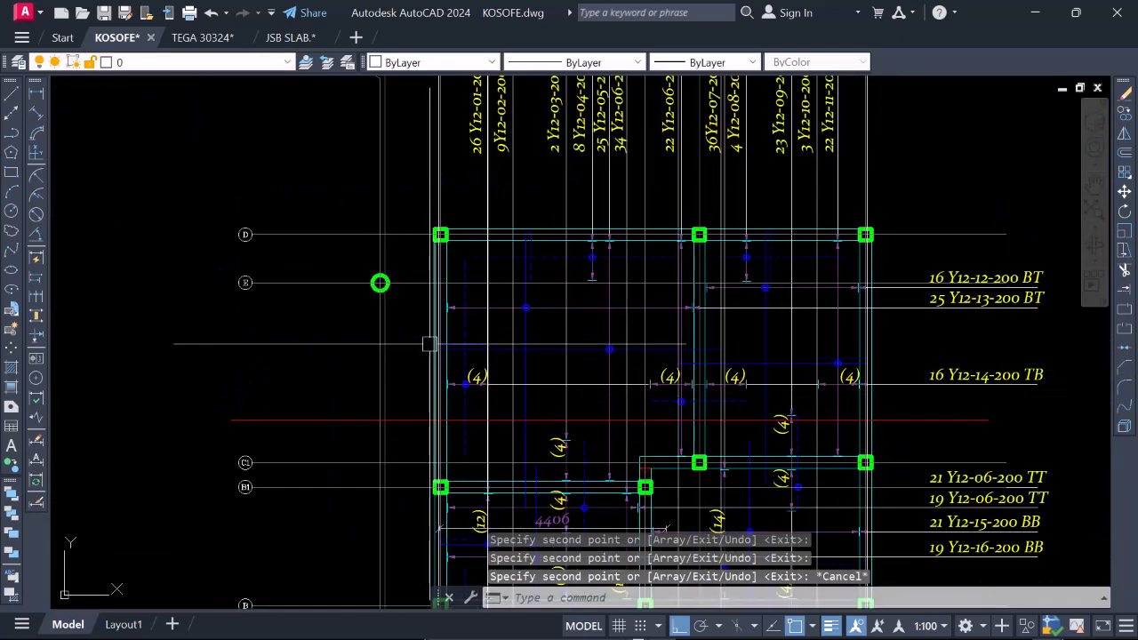
scroll(560, 337, "up", 6)
scroll(569, 322, "up", 2)
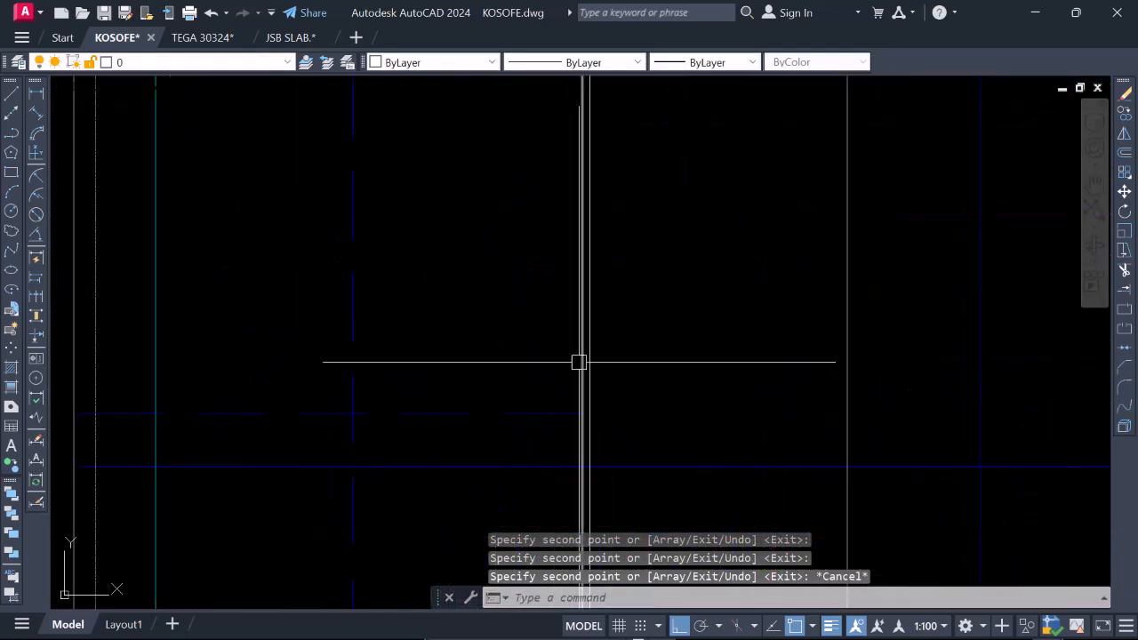
left_click(581, 355)
right_click(528, 214)
left_click(579, 341)
scroll(573, 344, "down", 8)
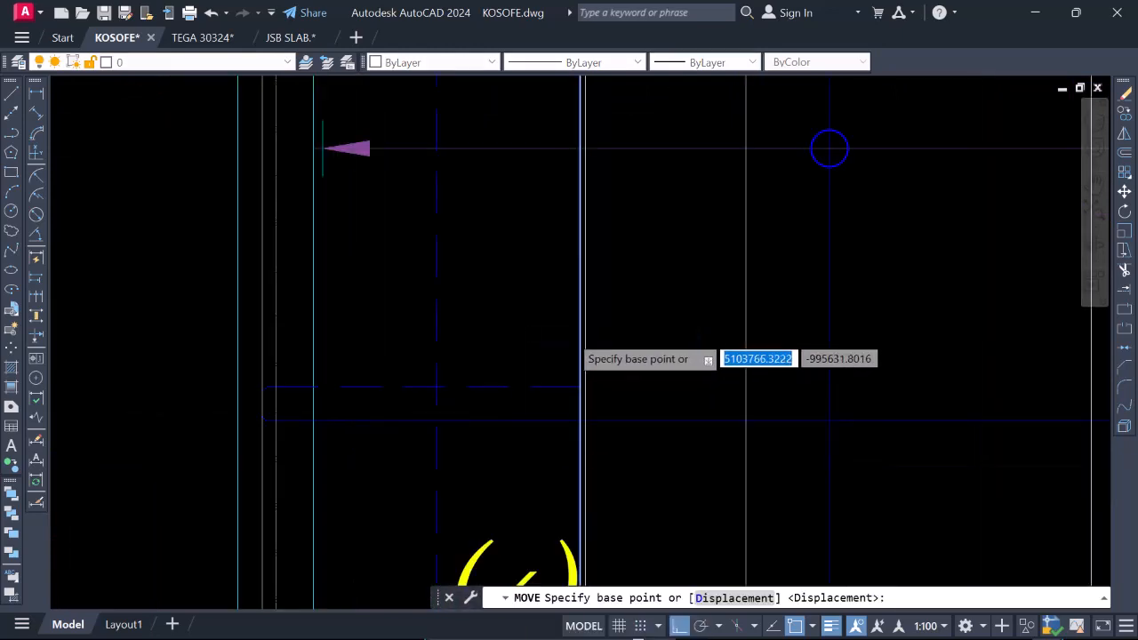
scroll(565, 356, "up", 4)
key("Escape")
Erase one of the two nearly coincident vertical lines at the inner end of the dashed bar near gridline 2.
scroll(570, 350, "up", 3)
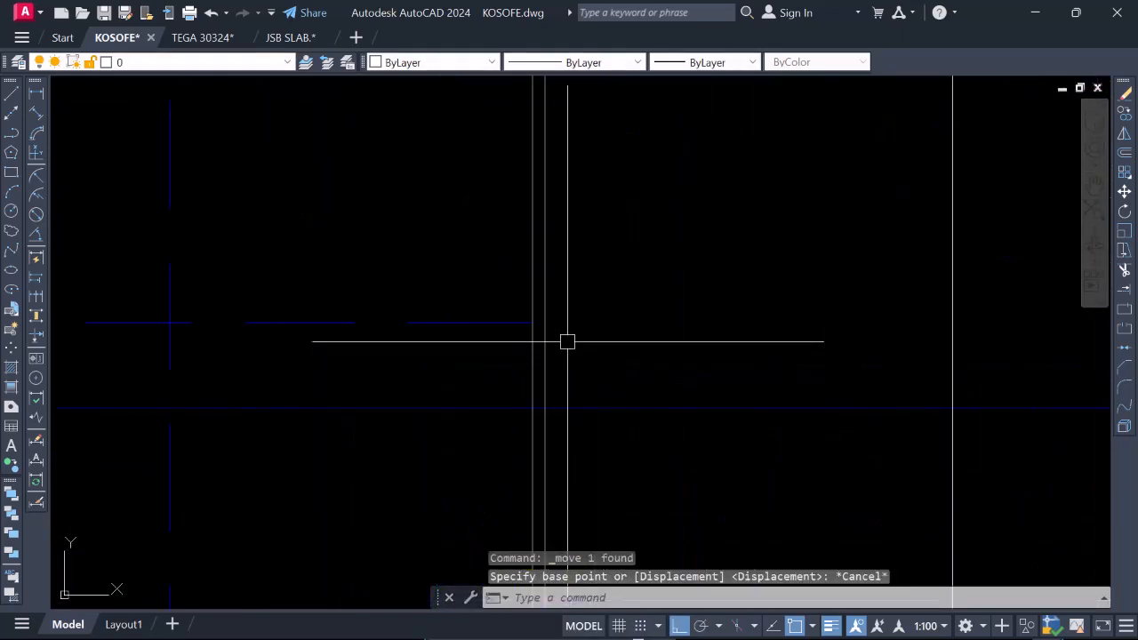
left_click(531, 296)
type("E")
key("Return")
scroll(569, 310, "down", 4)
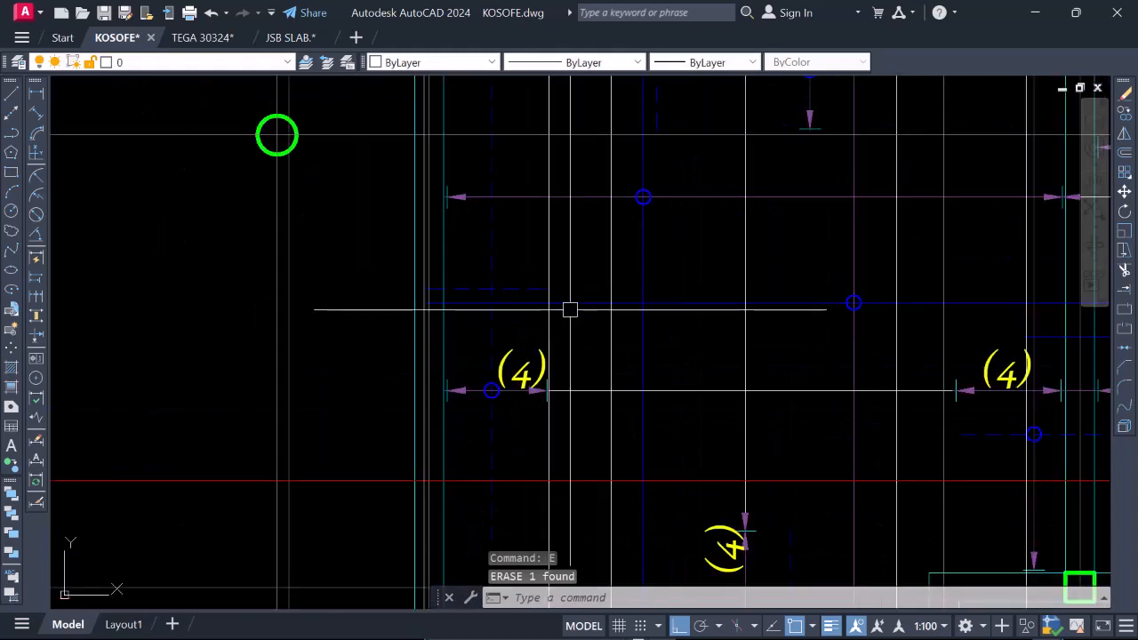
Examine the construction lines at the bar ends between gridlines 2 and 3a, and highlight the blue bar extending past the 3a beam.
scroll(589, 290, "up", 5)
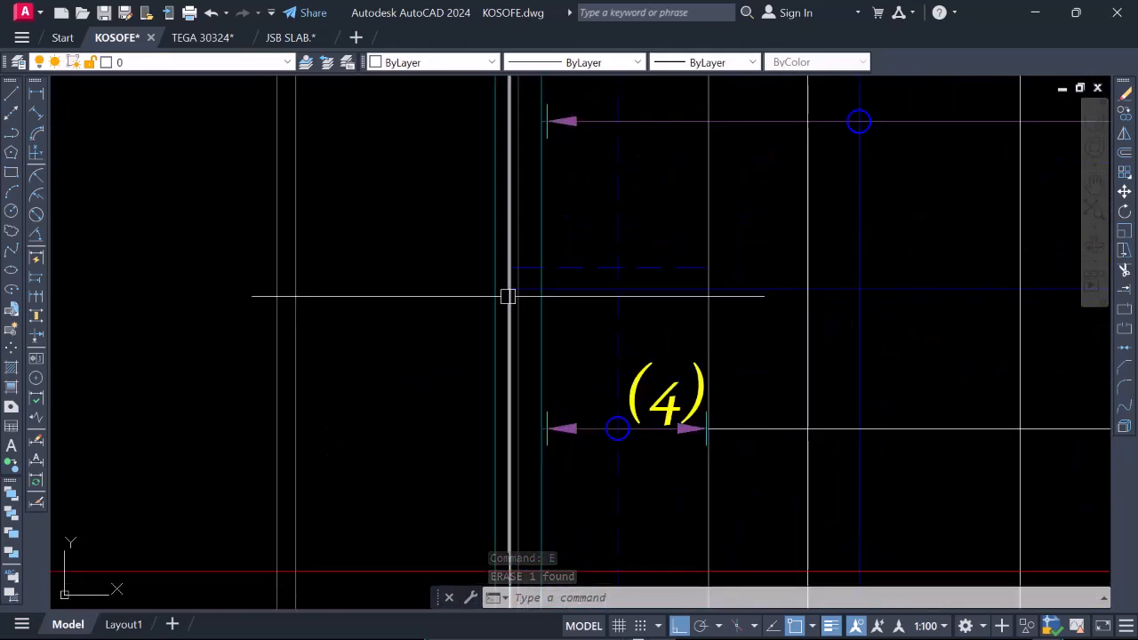
scroll(507, 296, "down", 4)
scroll(755, 284, "up", 4)
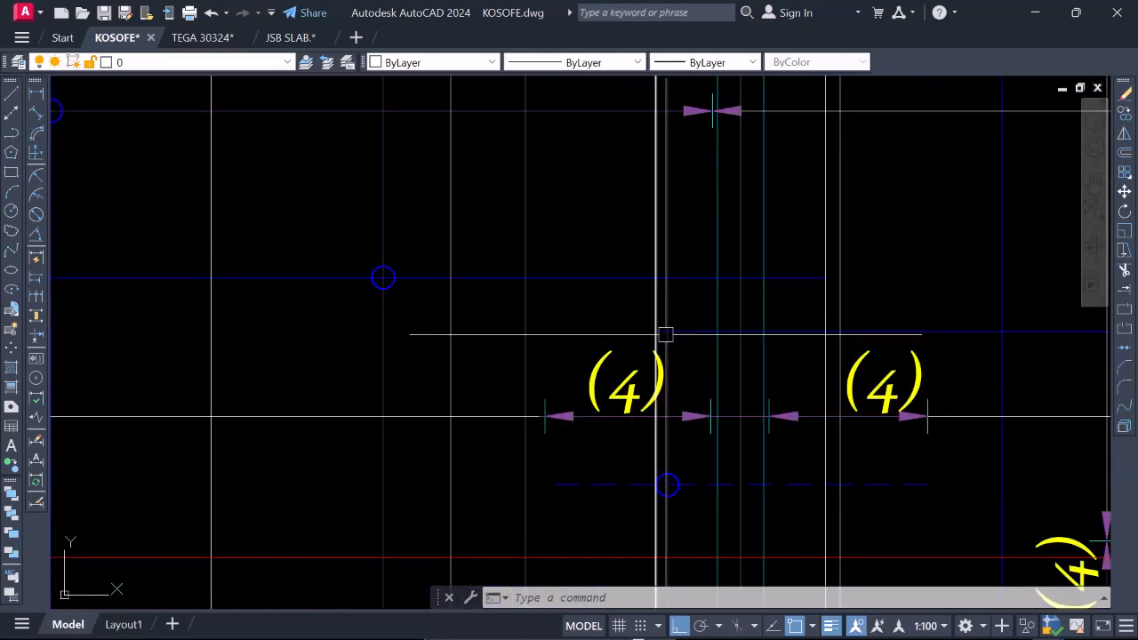
scroll(724, 303, "down", 3)
scroll(741, 290, "up", 3)
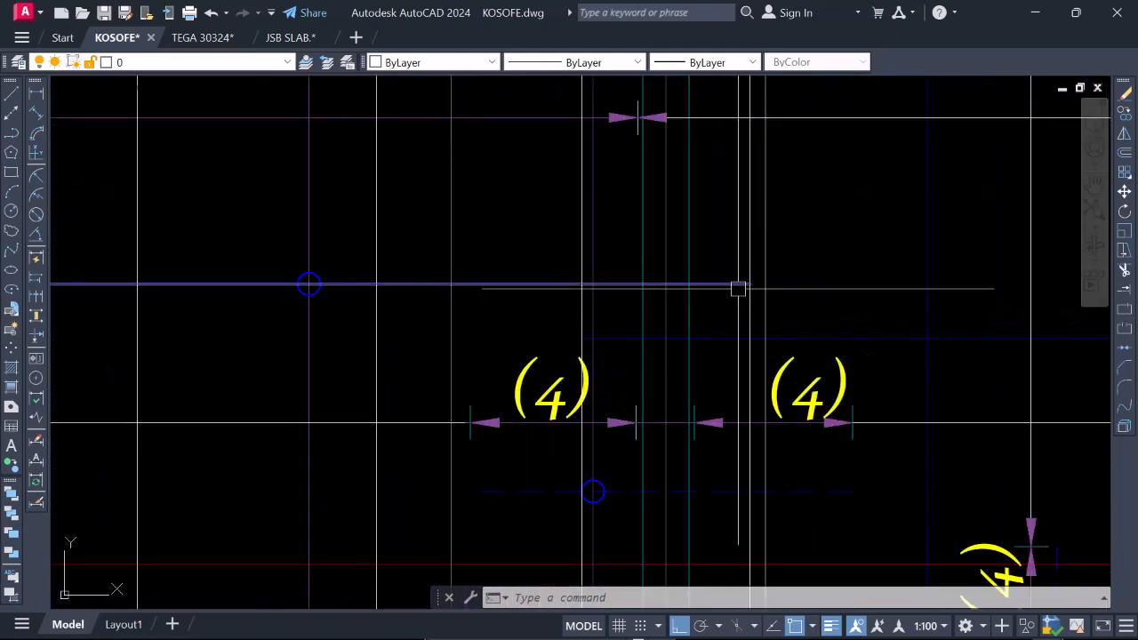
left_click(738, 285)
key("Delete")
key("Escape")
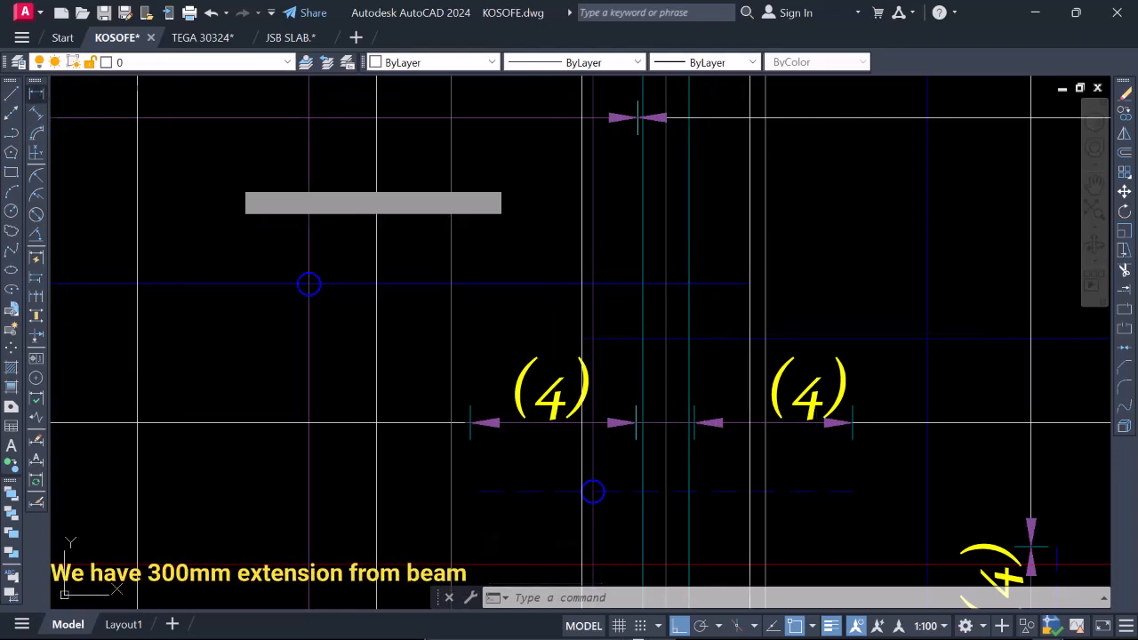
Measure how far the blue bar extends past the face of the gridline 3a beam, using a linear dimension.
left_click(36, 93)
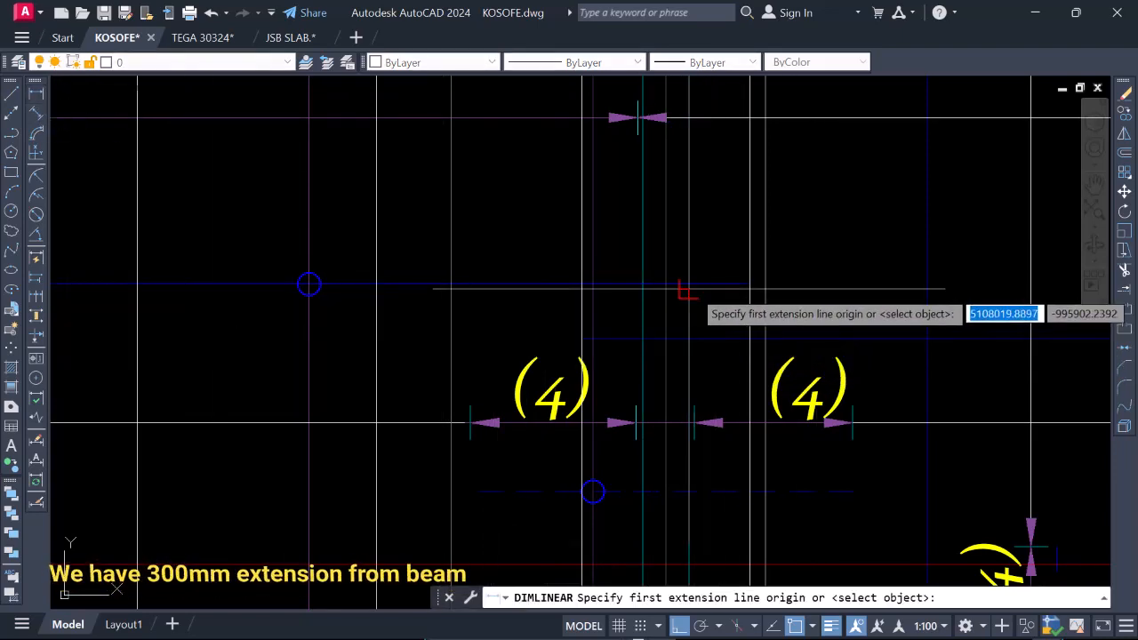
left_click(688, 284)
left_click(747, 284)
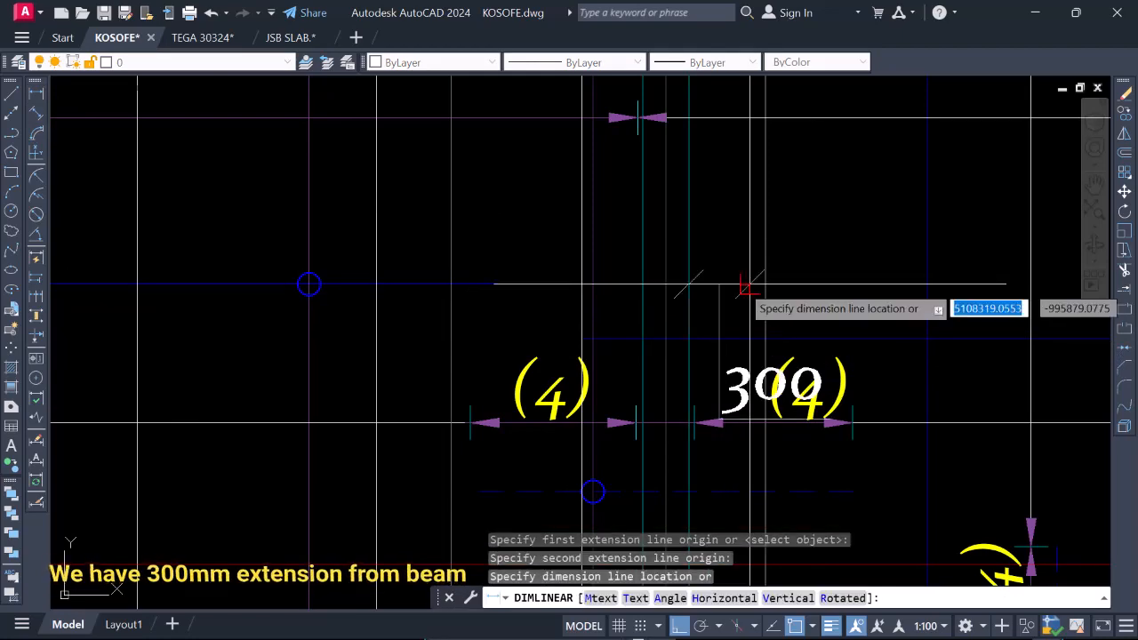
key("Escape")
scroll(709, 295, "down", 4)
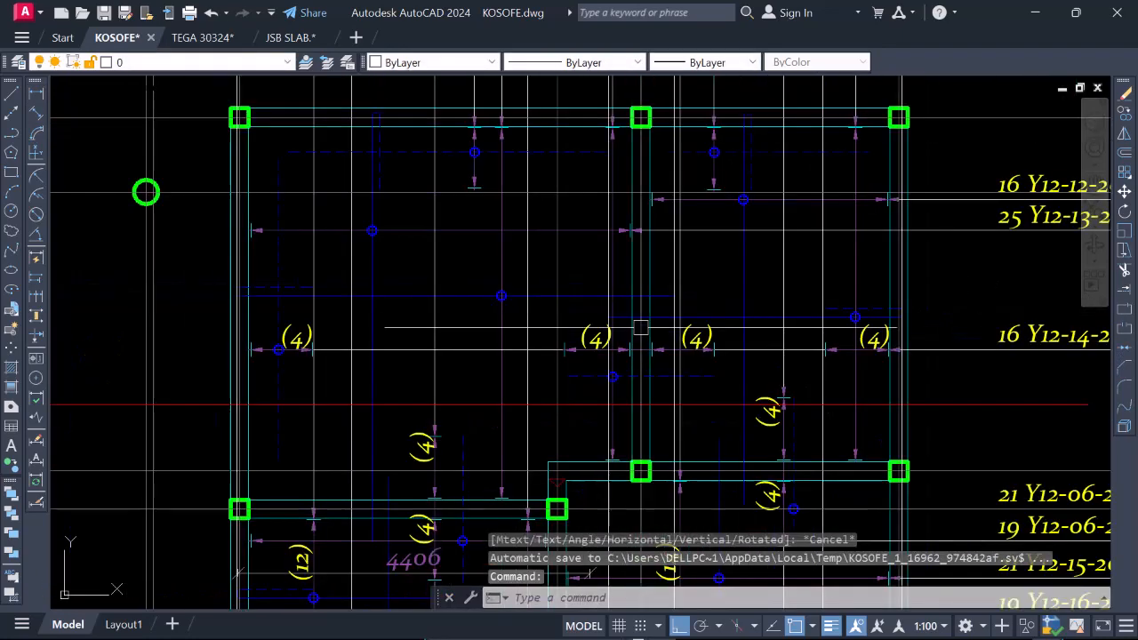
scroll(637, 325, "up", 2)
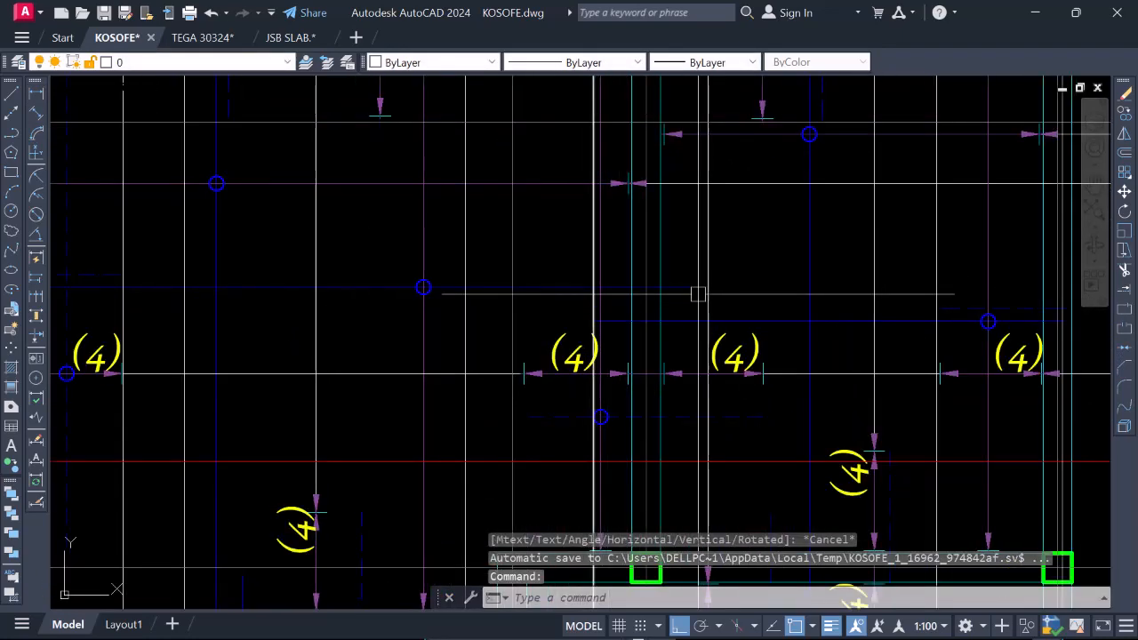
scroll(697, 307, "down", 5)
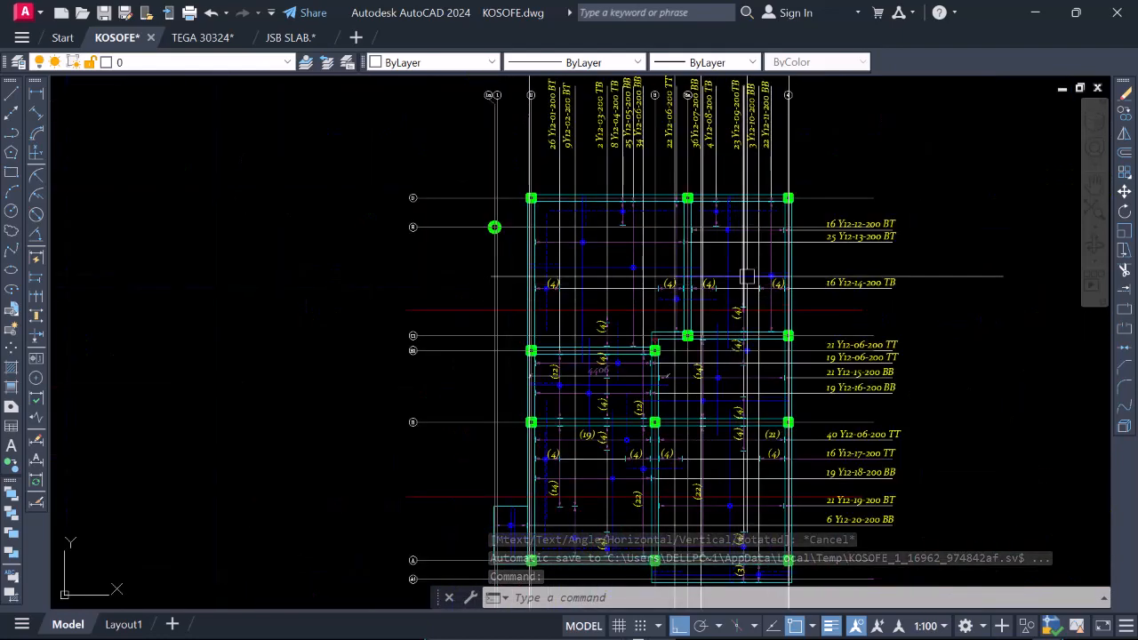
scroll(751, 274, "up", 4)
scroll(762, 288, "down", 6)
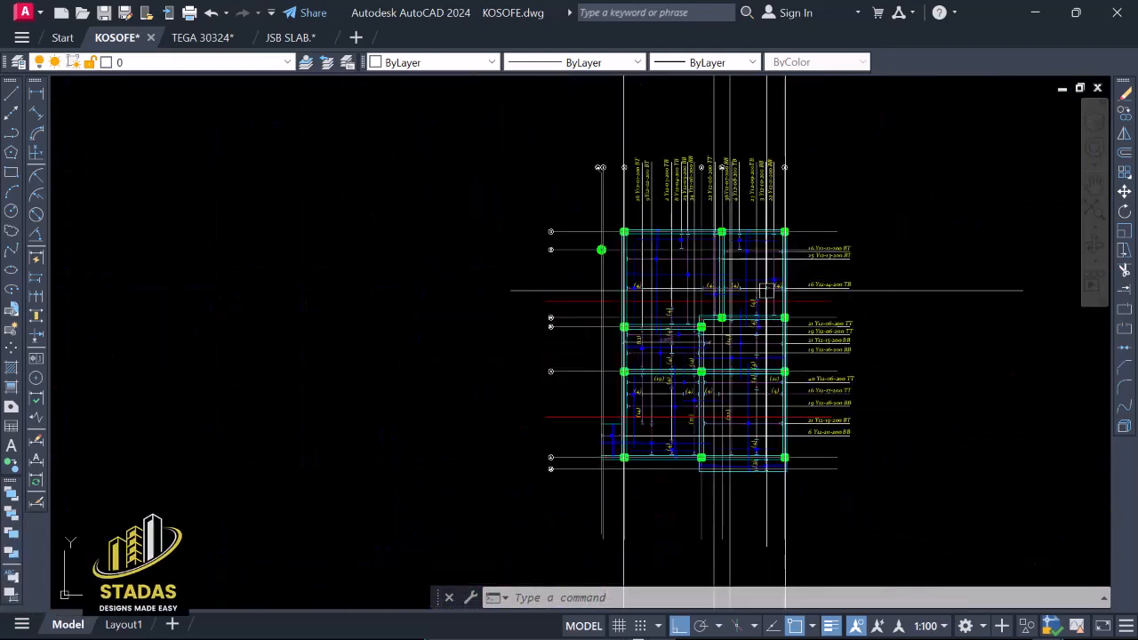
Assign the bottom cover line between gridlines 2 and 3a in the upper section to layer RBar_BOT and colour it Blue.
scroll(767, 291, "down", 2)
scroll(736, 457, "up", 4)
scroll(734, 445, "down", 6)
scroll(709, 463, "up", 2)
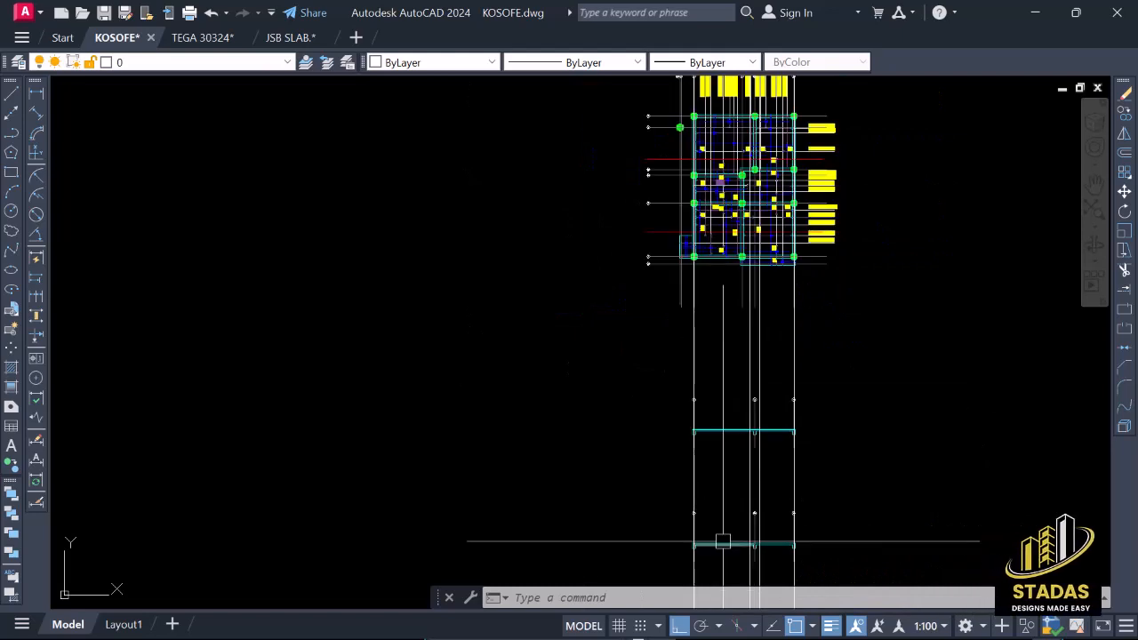
scroll(723, 541, "up", 8)
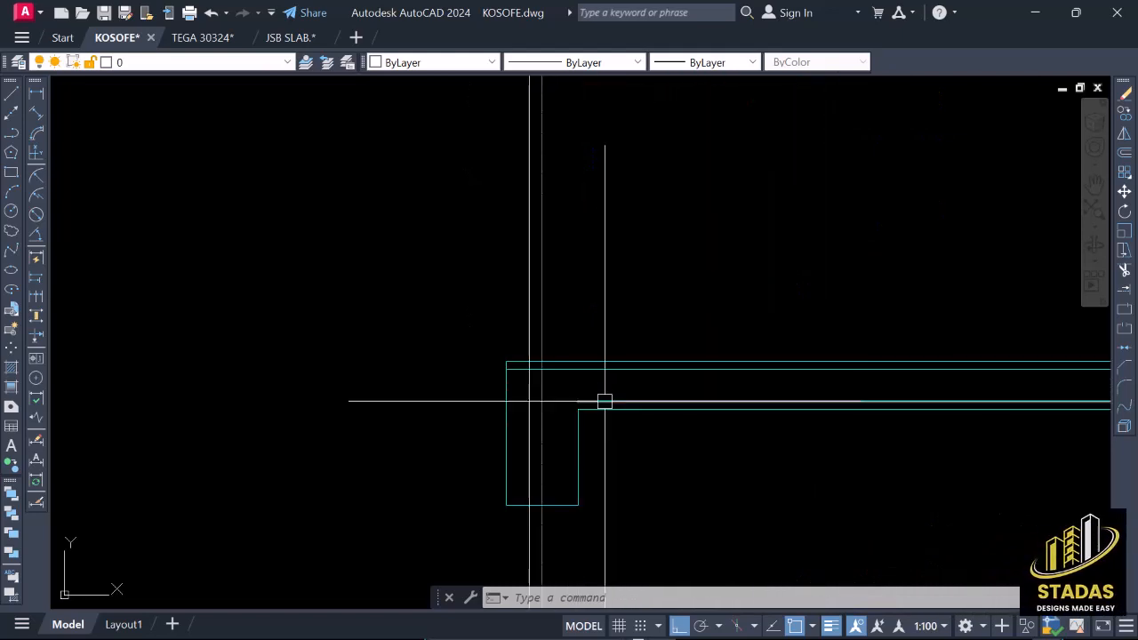
scroll(591, 400, "down", 3)
scroll(579, 399, "up", 4)
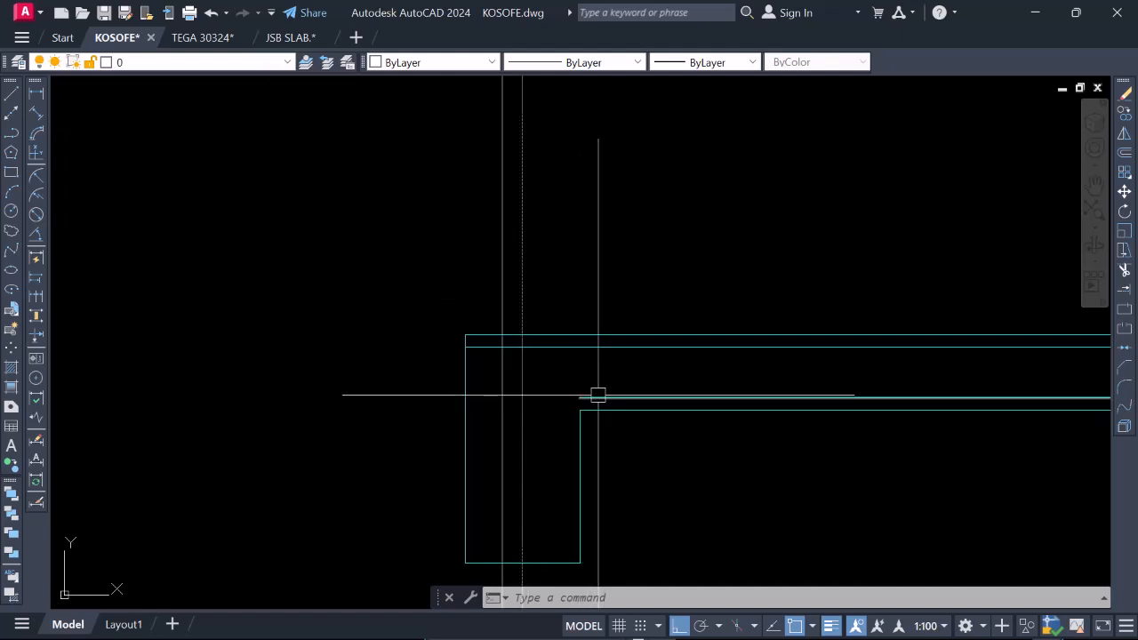
left_click(283, 62)
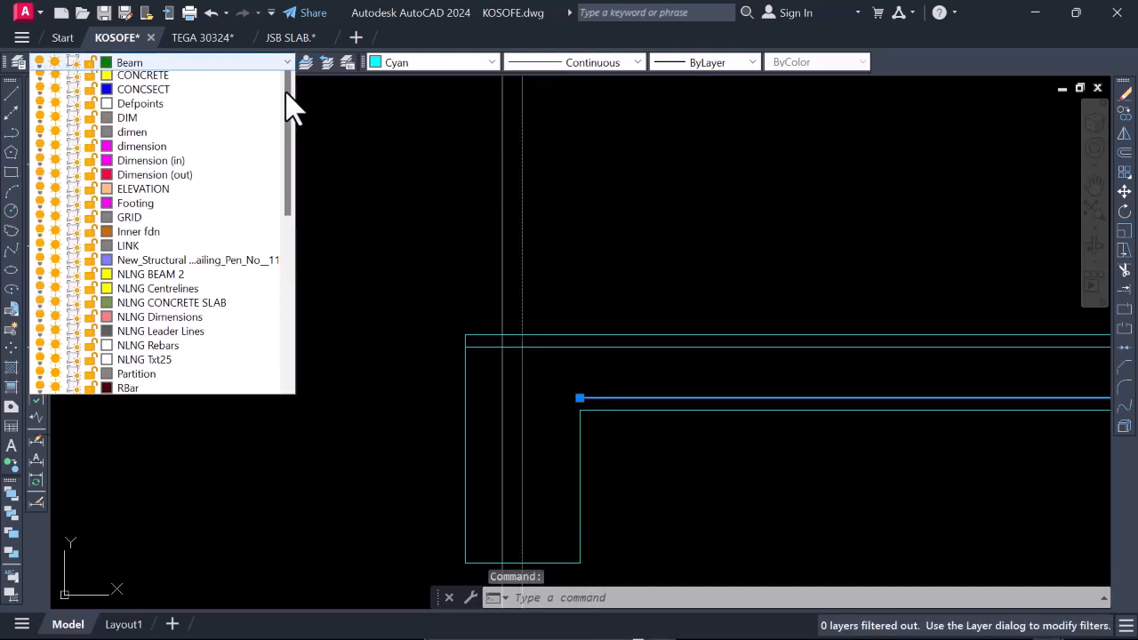
scroll(225, 202, "down", 10)
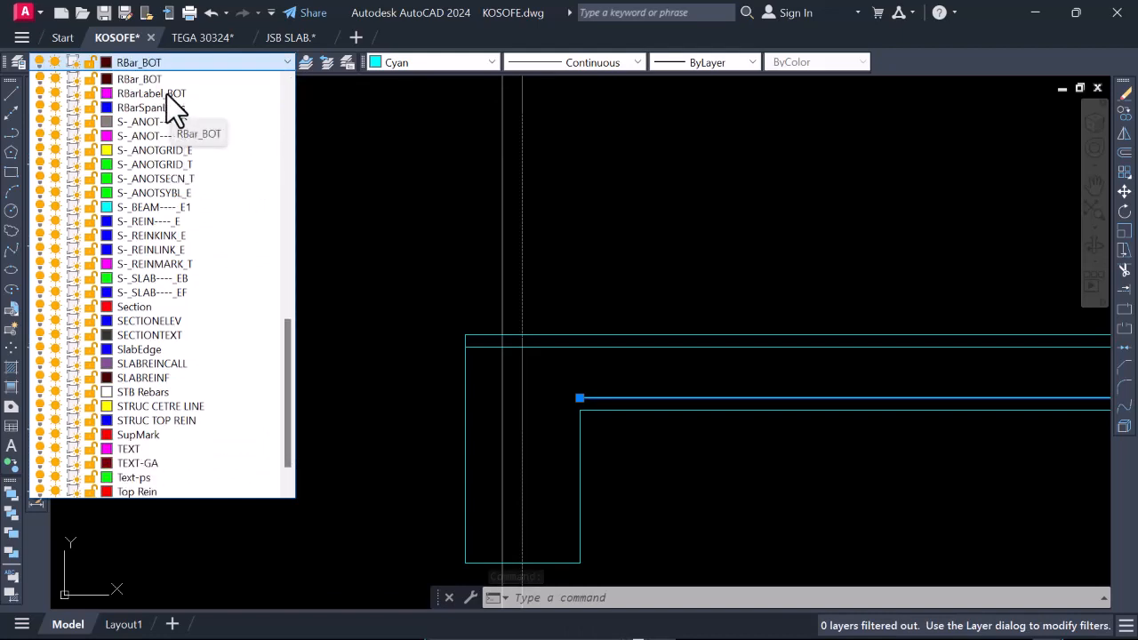
left_click(166, 94)
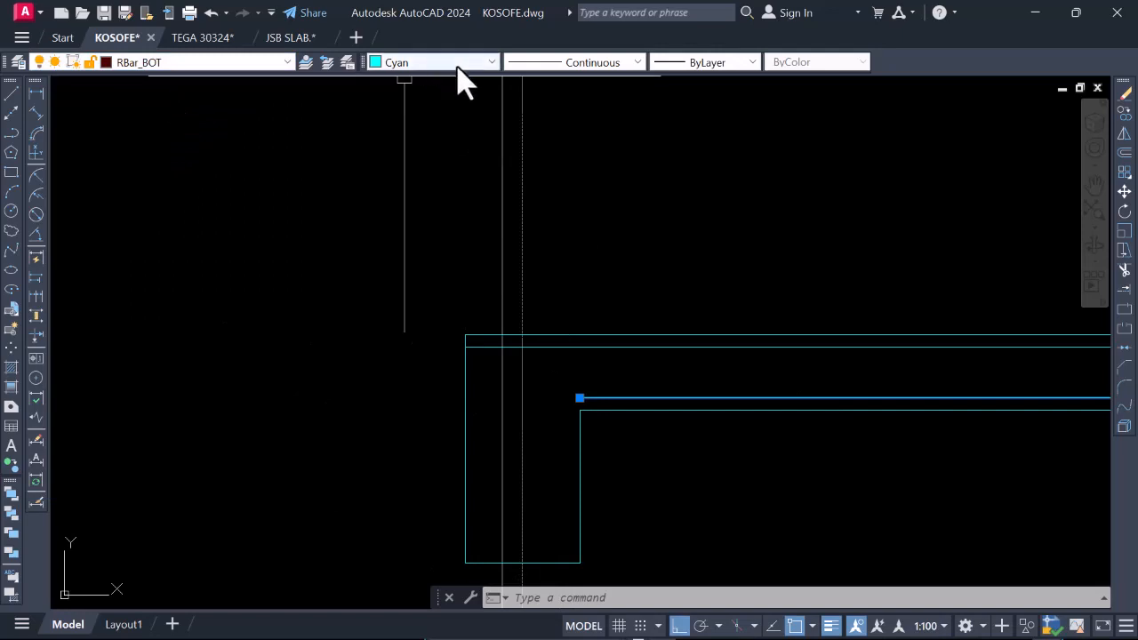
left_click(460, 64)
left_click(405, 165)
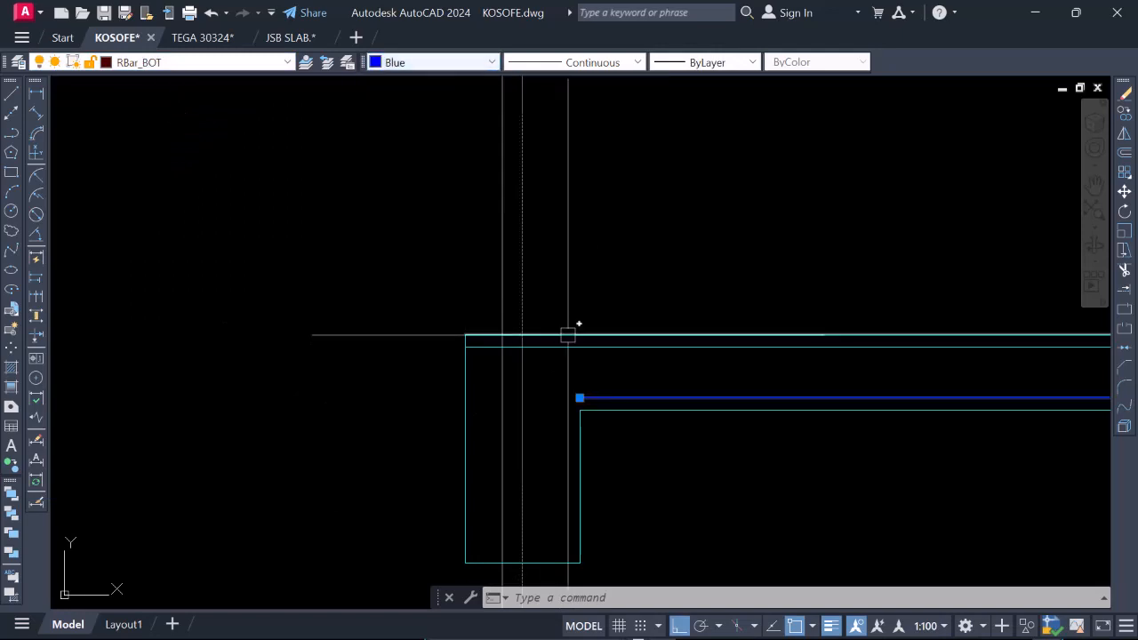
Highlight the long blue bar running from gridline 2 past gridline 3a in the plan to check its extent.
scroll(508, 244, "down", 2)
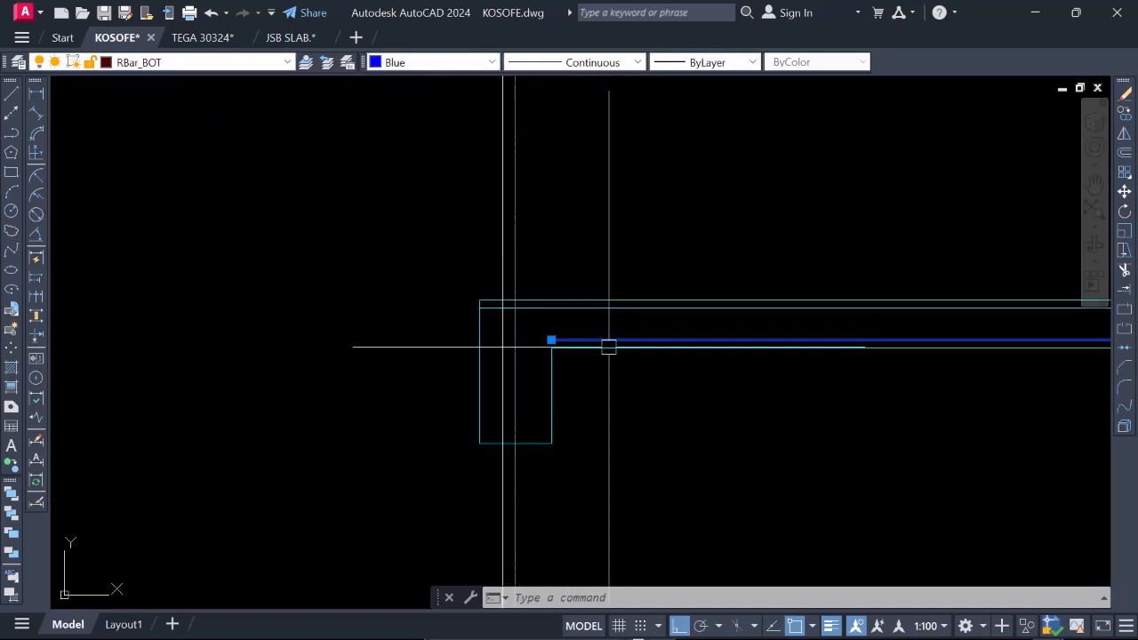
scroll(607, 325, "down", 5)
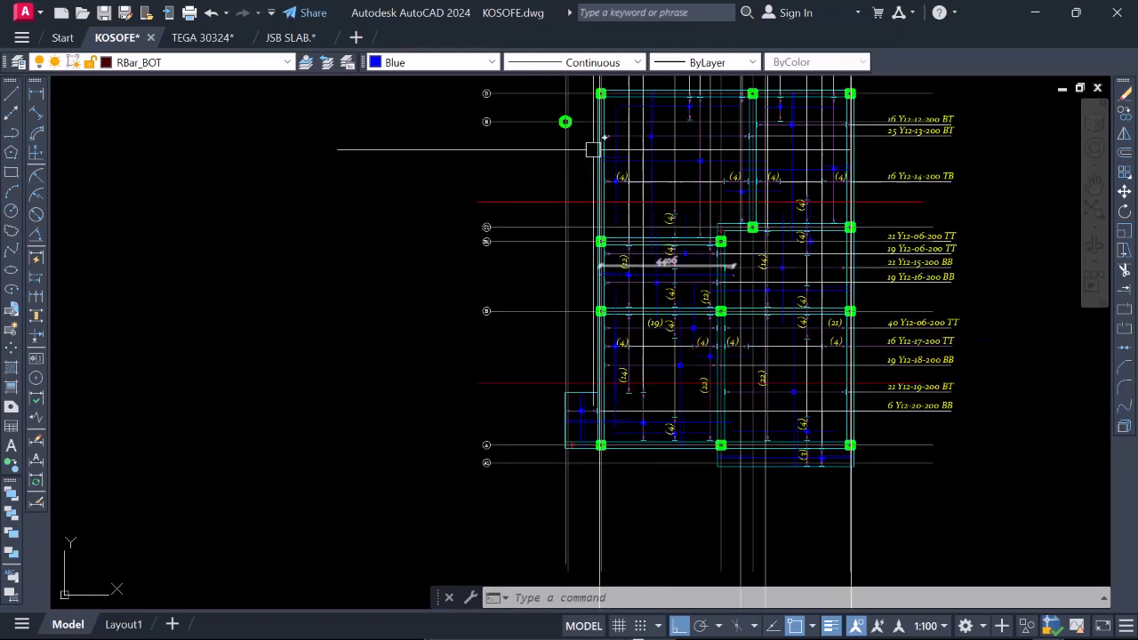
key("Escape")
scroll(636, 153, "up", 2)
left_click(636, 167)
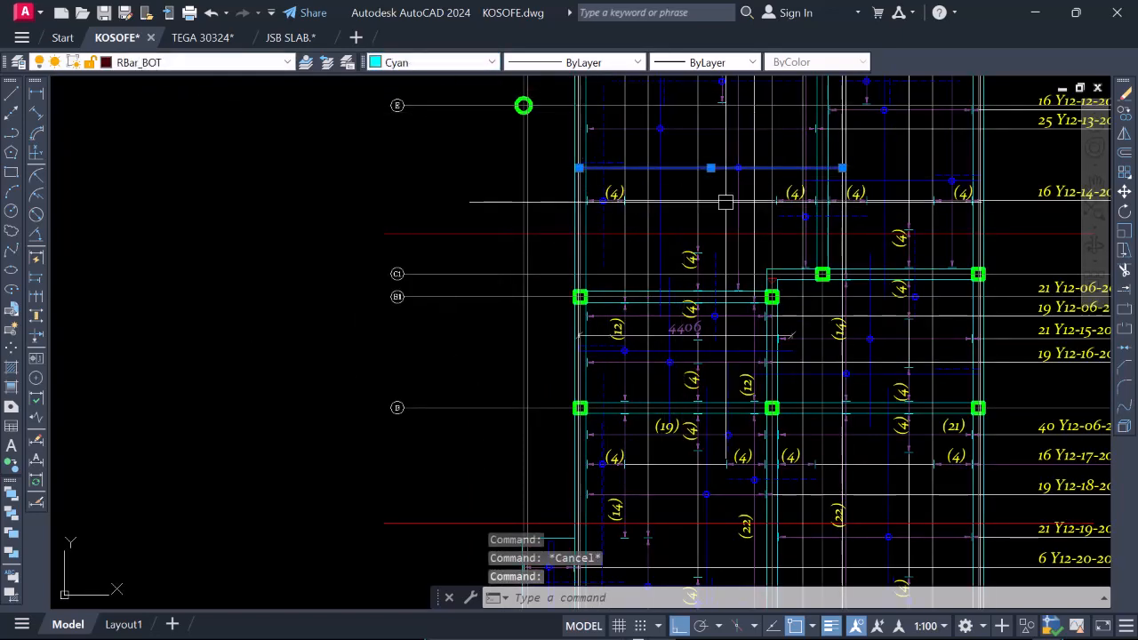
key("Escape")
Match the blue bar line's properties onto the bottom cover line between gridlines 3a and 4 in the upper section.
scroll(691, 196, "down", 7)
scroll(687, 364, "up", 6)
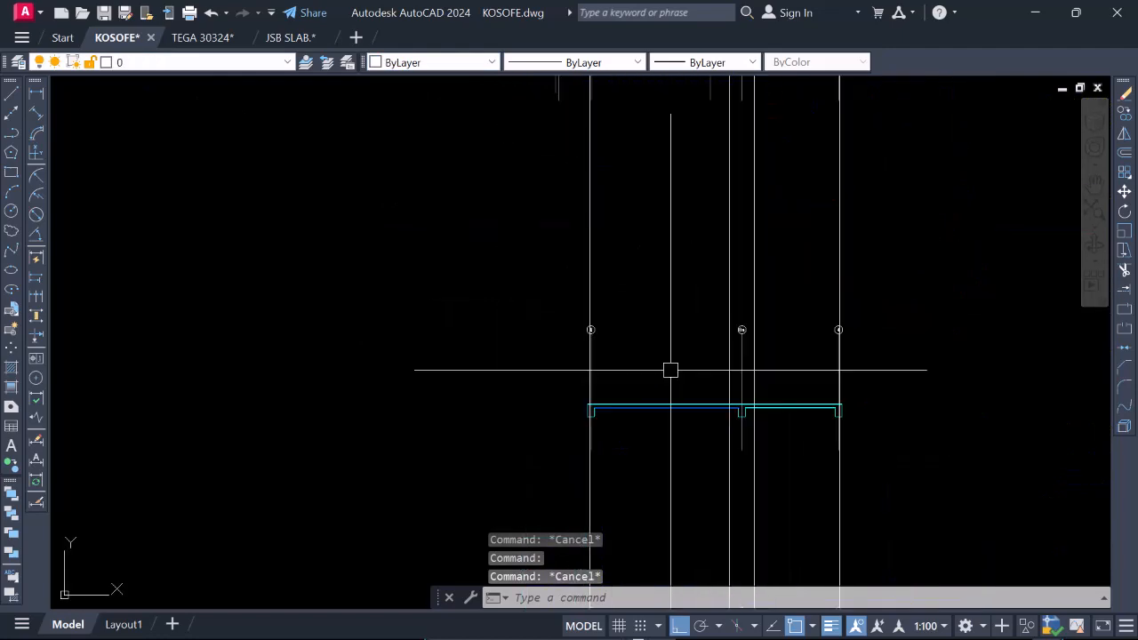
scroll(743, 368, "up", 4)
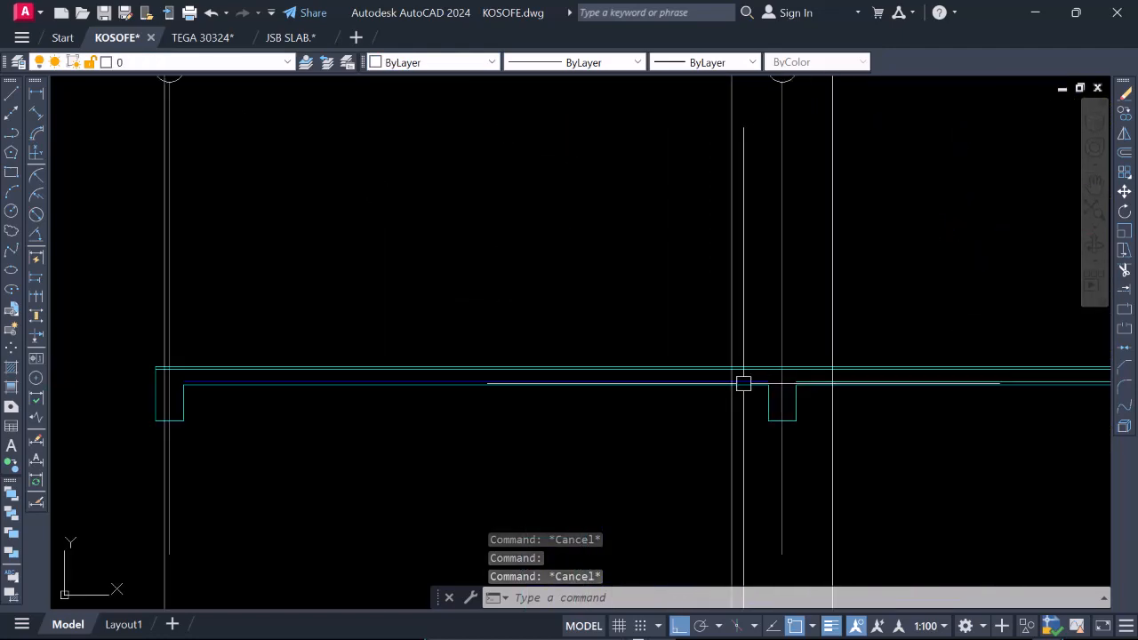
left_click(749, 389)
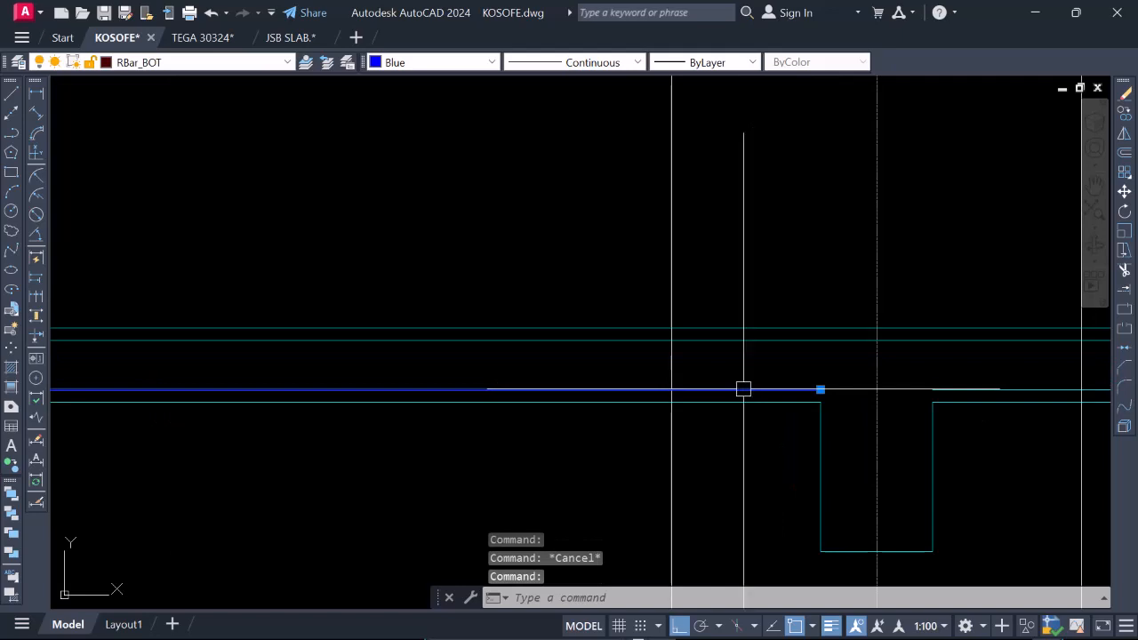
type("MA")
key("Return")
scroll(676, 360, "down", 4)
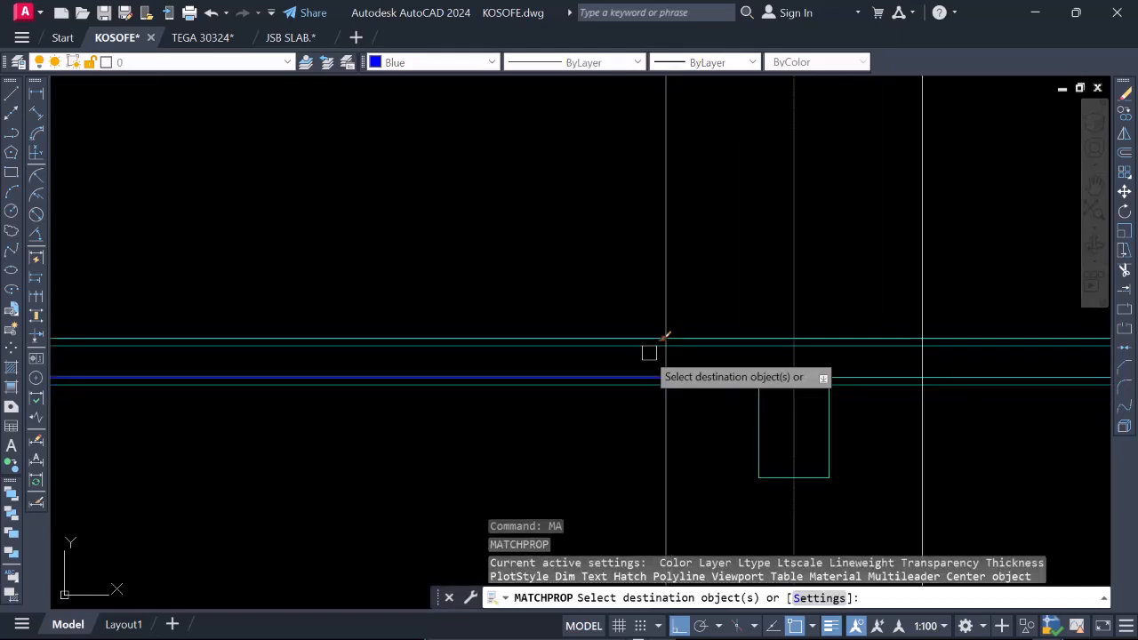
scroll(778, 368, "up", 4)
scroll(772, 376, "down", 3)
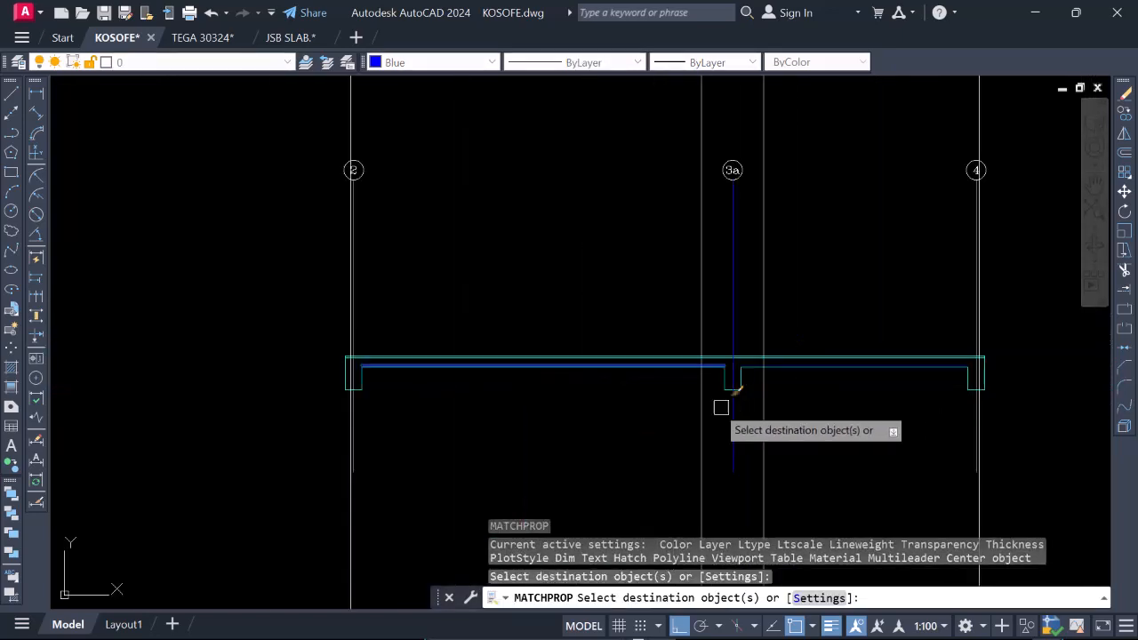
key("Escape")
Examine the bar lines in the upper section and compare them with the long blue bar from gridline 2 in the plan.
scroll(356, 363, "up", 5)
scroll(374, 356, "down", 5)
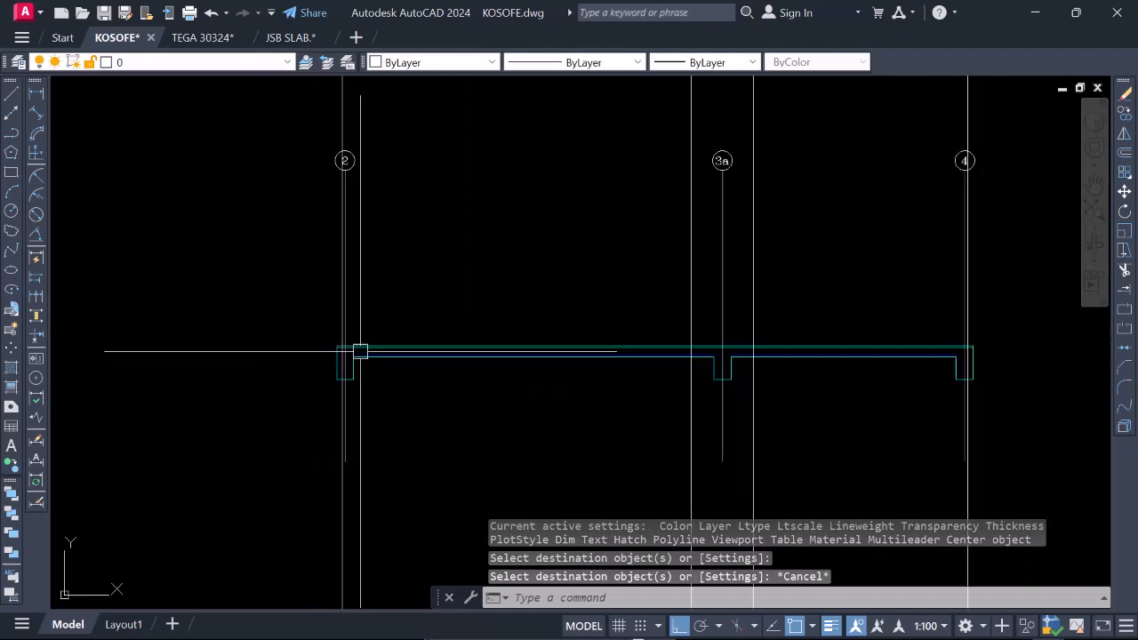
scroll(852, 351, "up", 2)
scroll(856, 347, "down", 4)
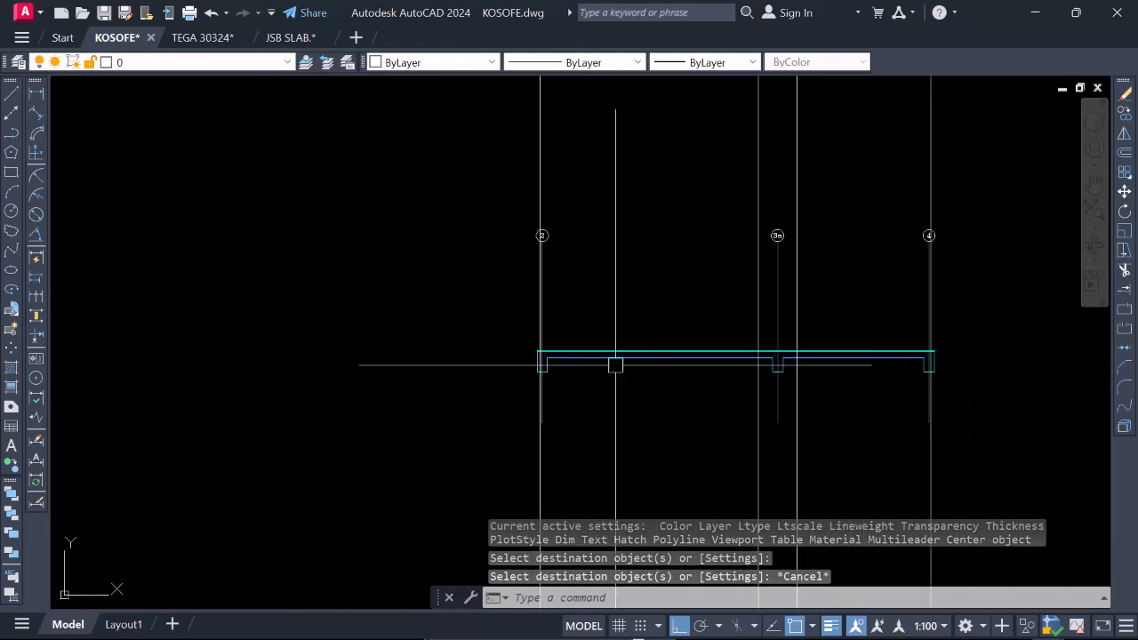
scroll(634, 435, "down", 8)
scroll(635, 287, "up", 6)
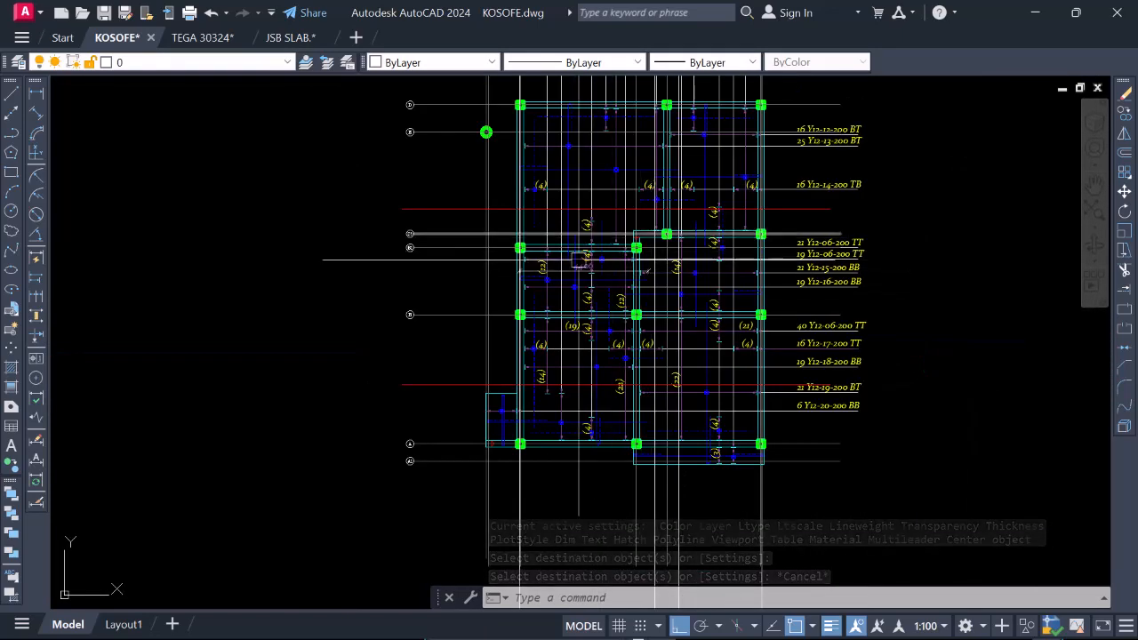
scroll(545, 184, "up", 4)
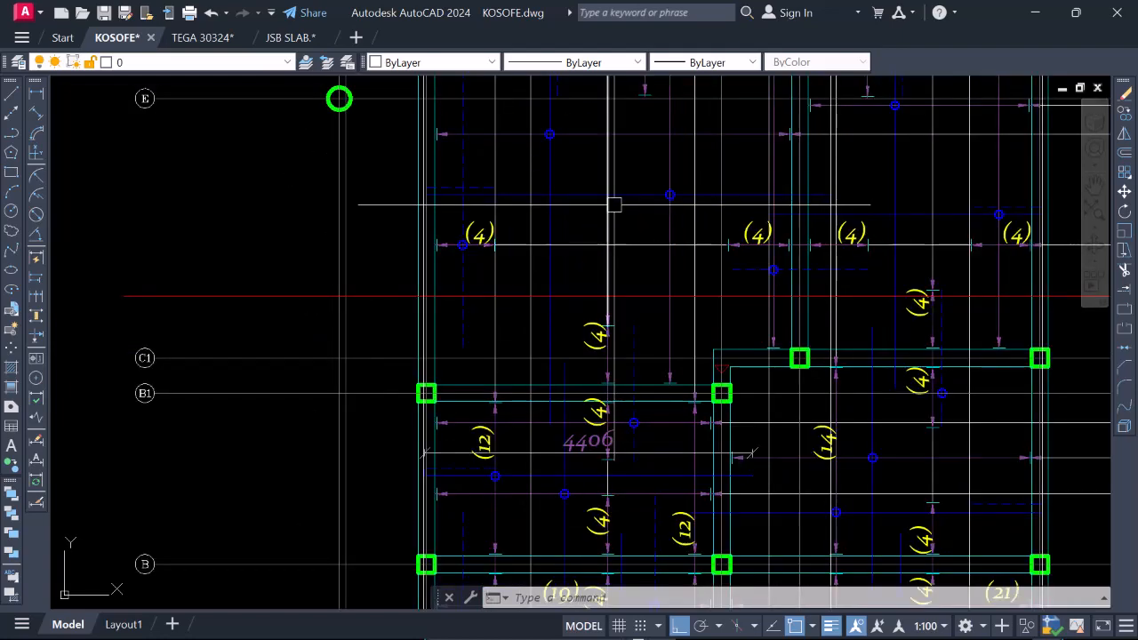
scroll(622, 248, "down", 4)
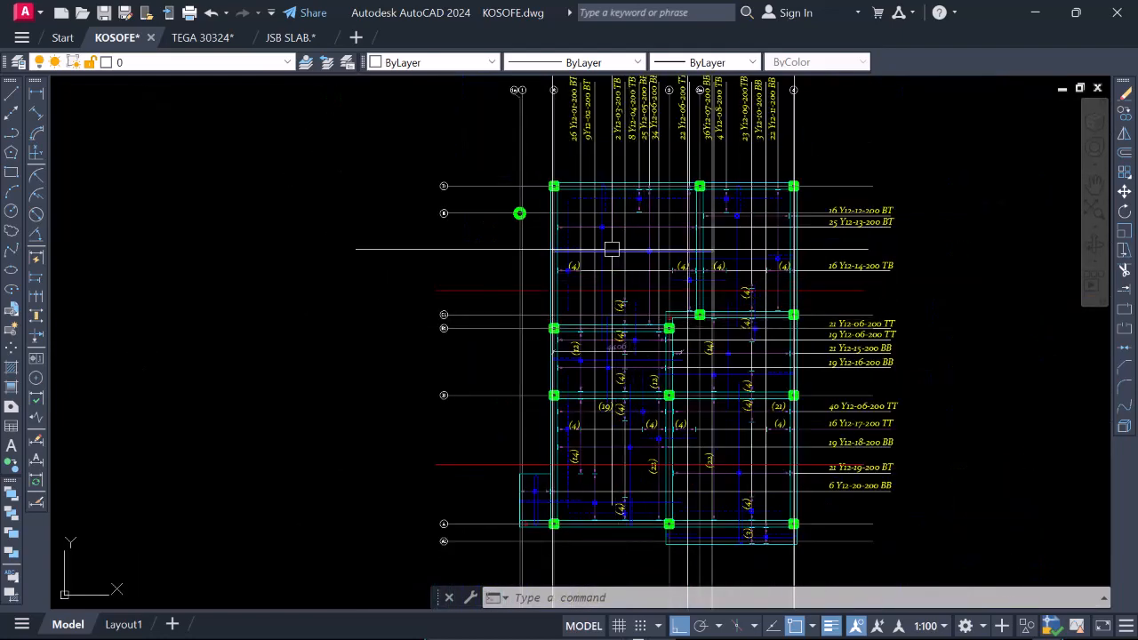
scroll(614, 243, "up", 2)
scroll(640, 253, "up", 4)
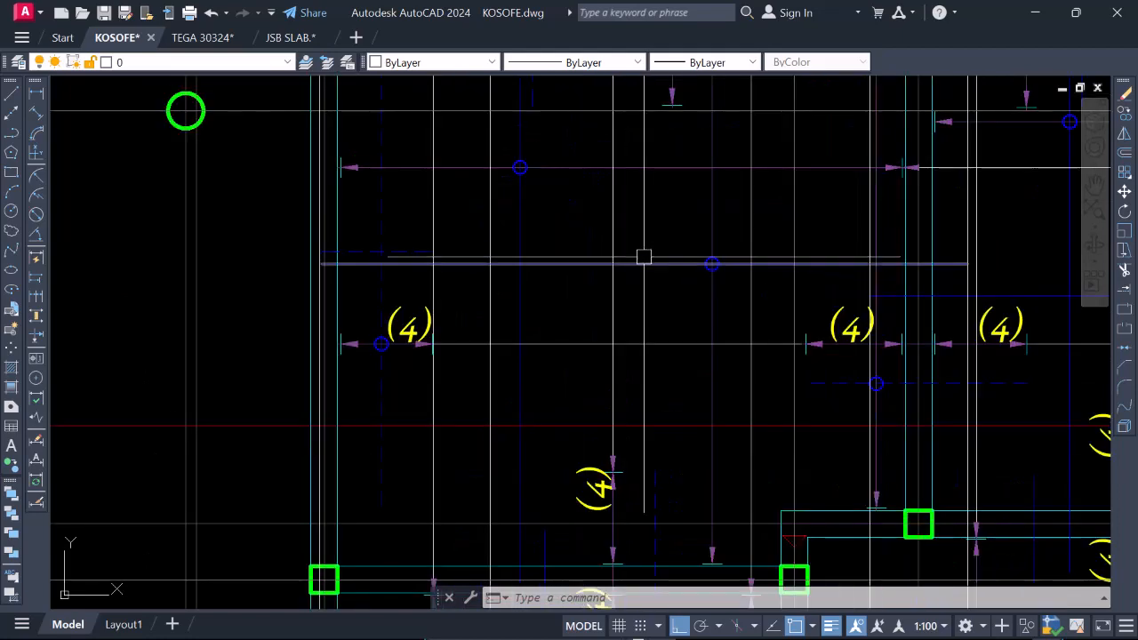
scroll(635, 317, "down", 4)
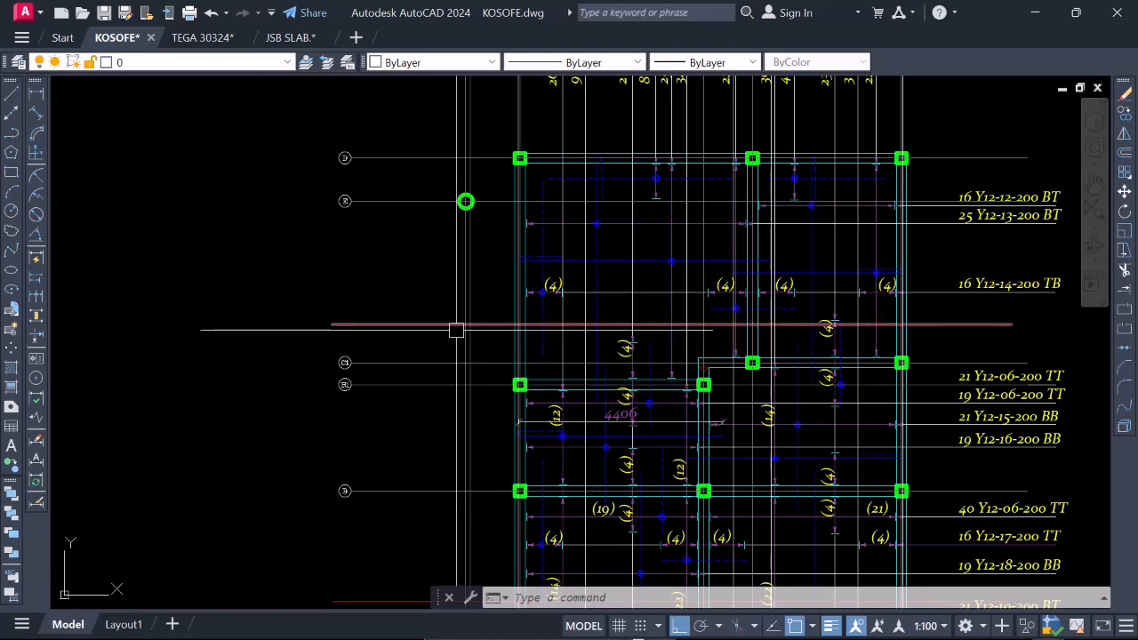
Highlight the red section line between gridlines E and C1 across the plan.
left_click(507, 327)
scroll(507, 318, "down", 4)
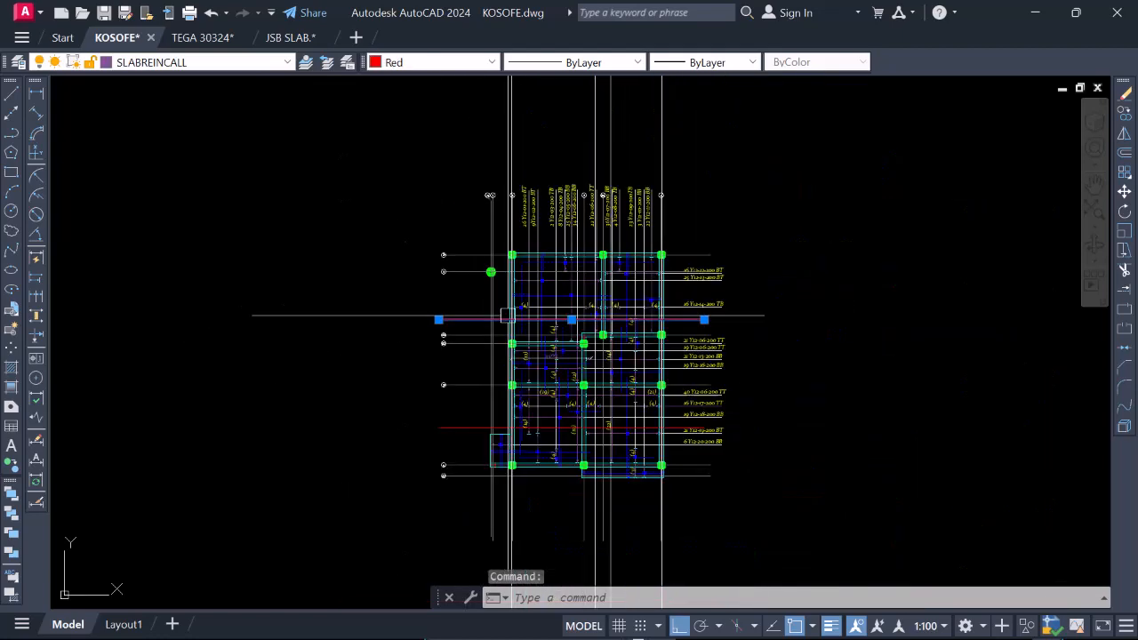
key("Escape")
Change the colour of the section line between gridlines B and A on the plan to Yellow.
scroll(481, 415, "up", 2)
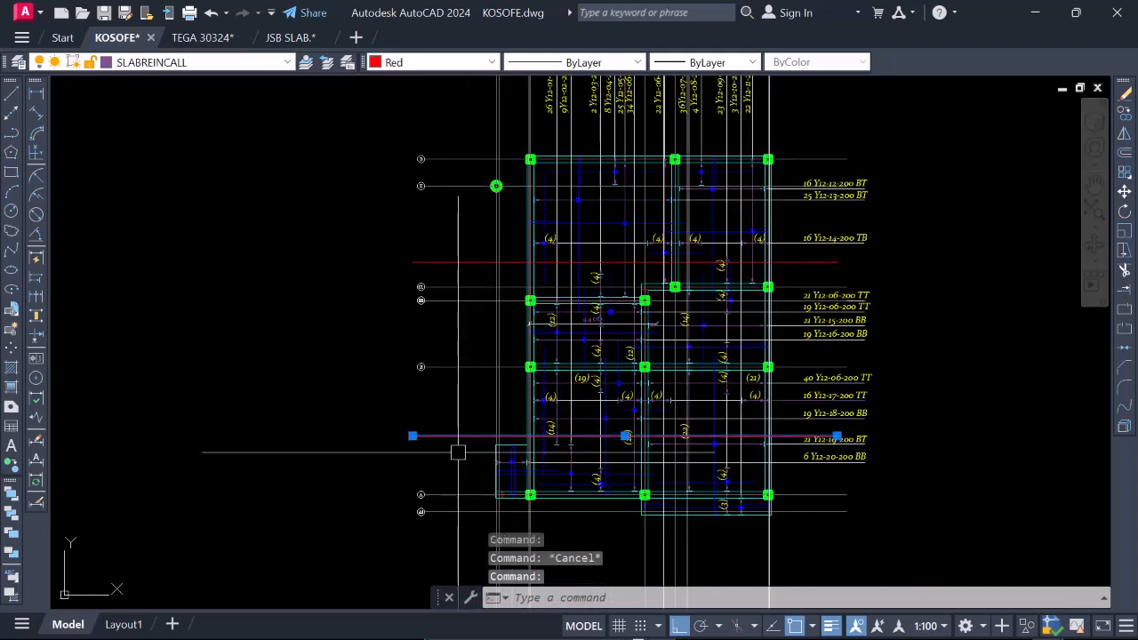
left_click(472, 66)
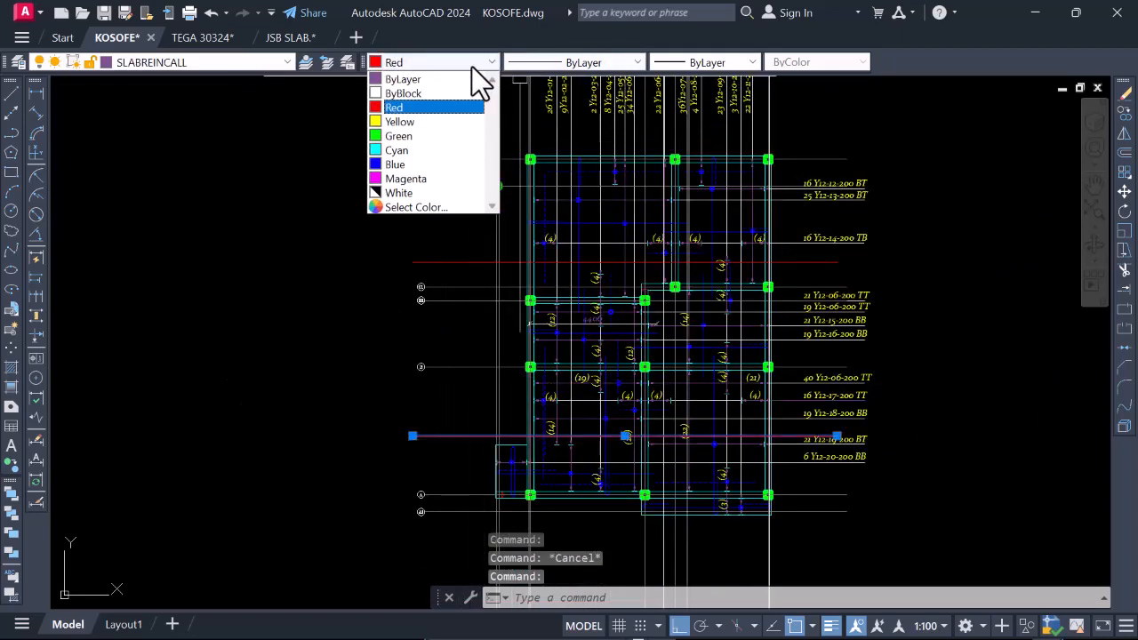
left_click(390, 122)
key("Escape")
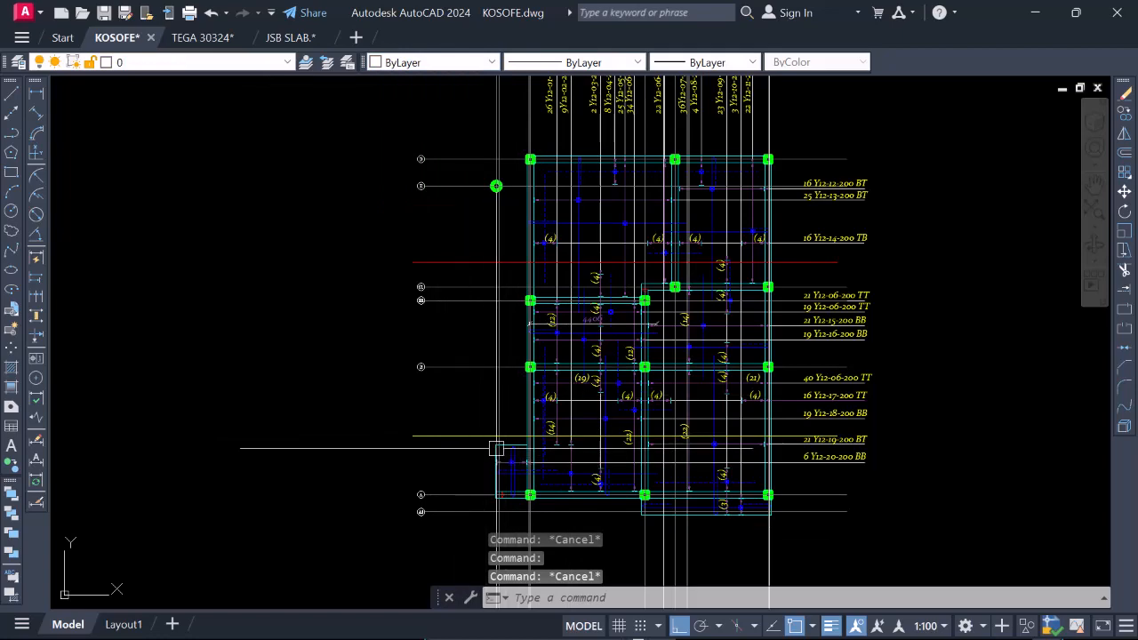
left_click(450, 437)
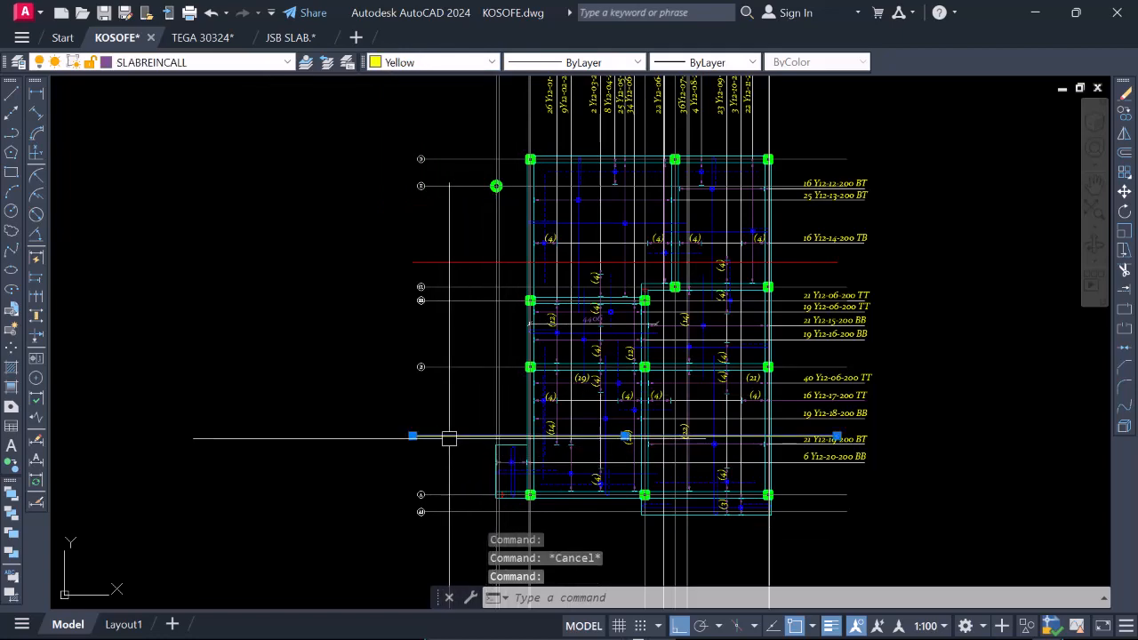
key("Escape")
Examine the bars around the red section line between gridlines E and C1, from gridline 2 to gridline 4.
scroll(519, 266, "up", 4)
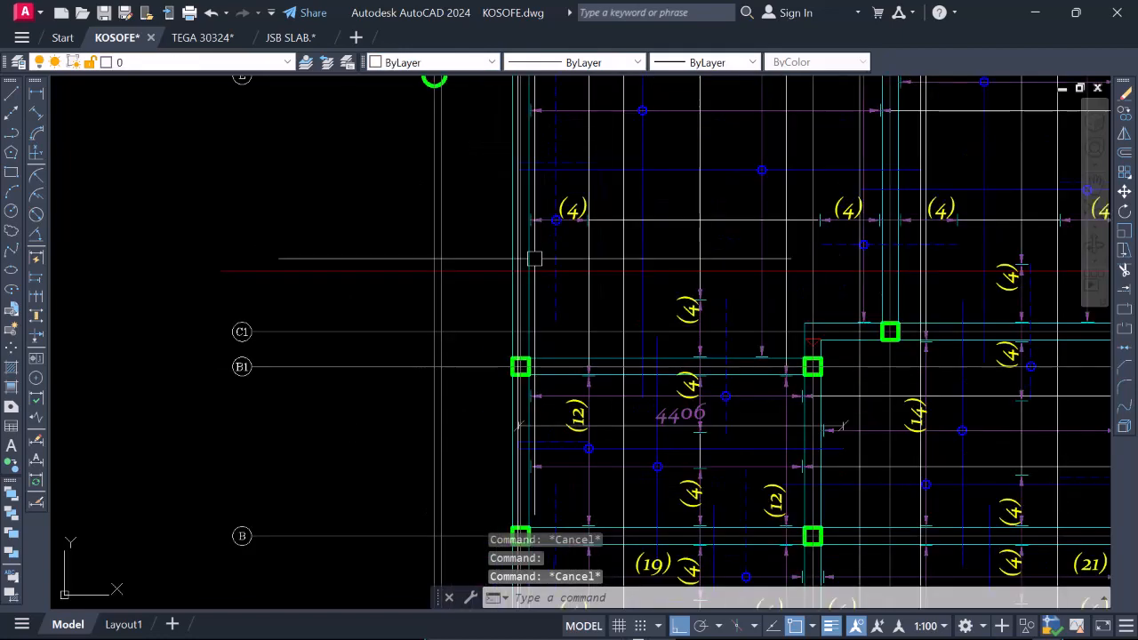
scroll(465, 279, "down", 3)
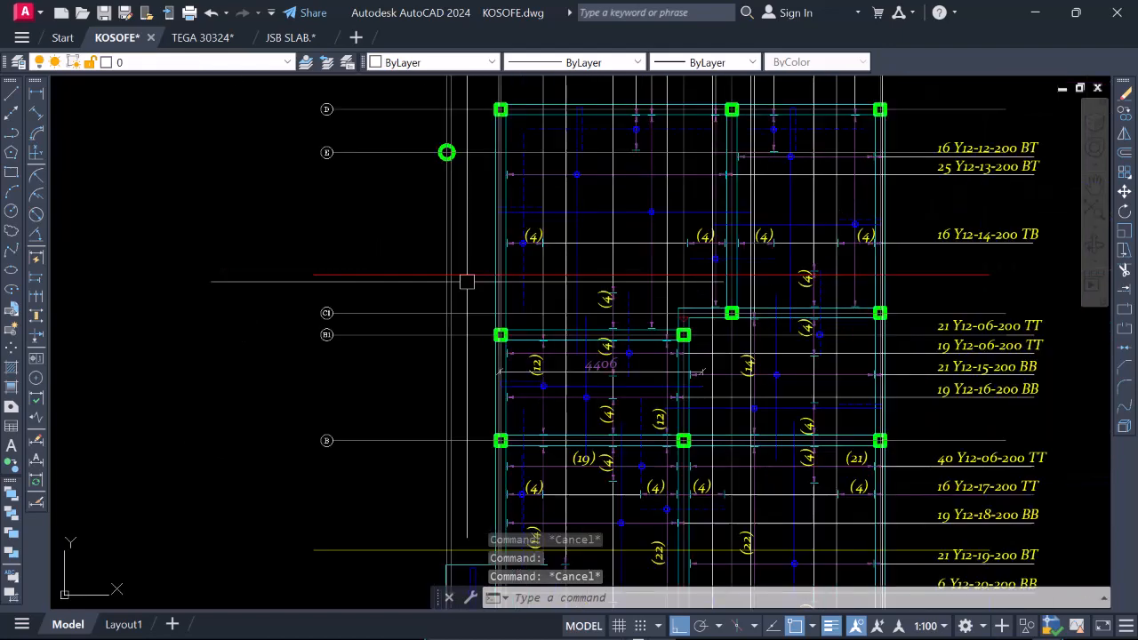
scroll(469, 300, "up", 3)
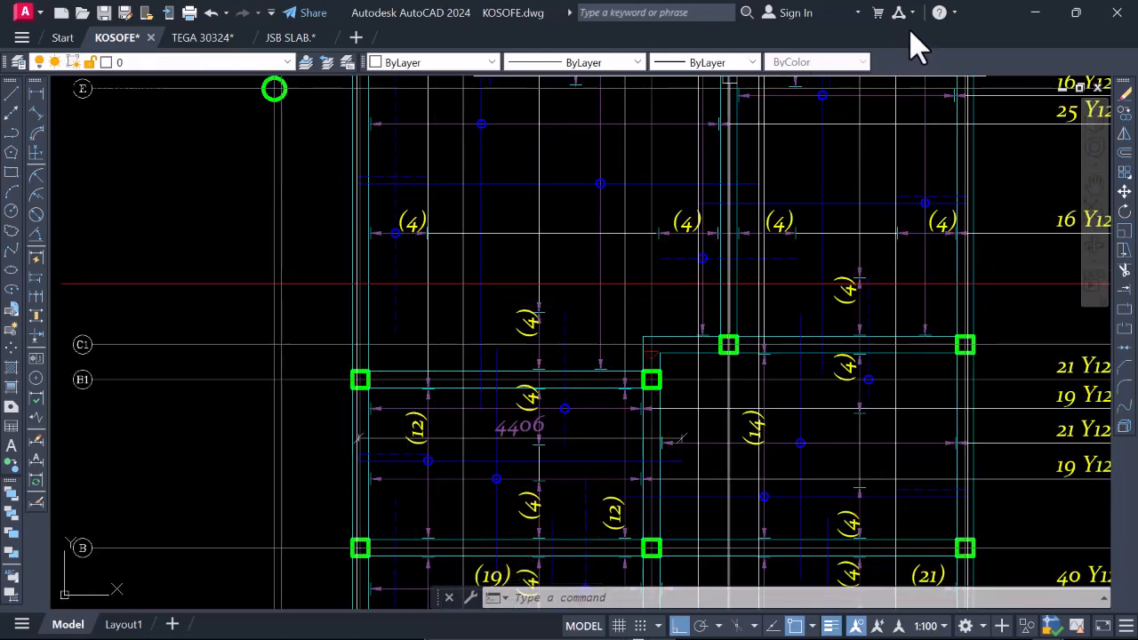
scroll(683, 428, "down", 3)
scroll(705, 391, "up", 2)
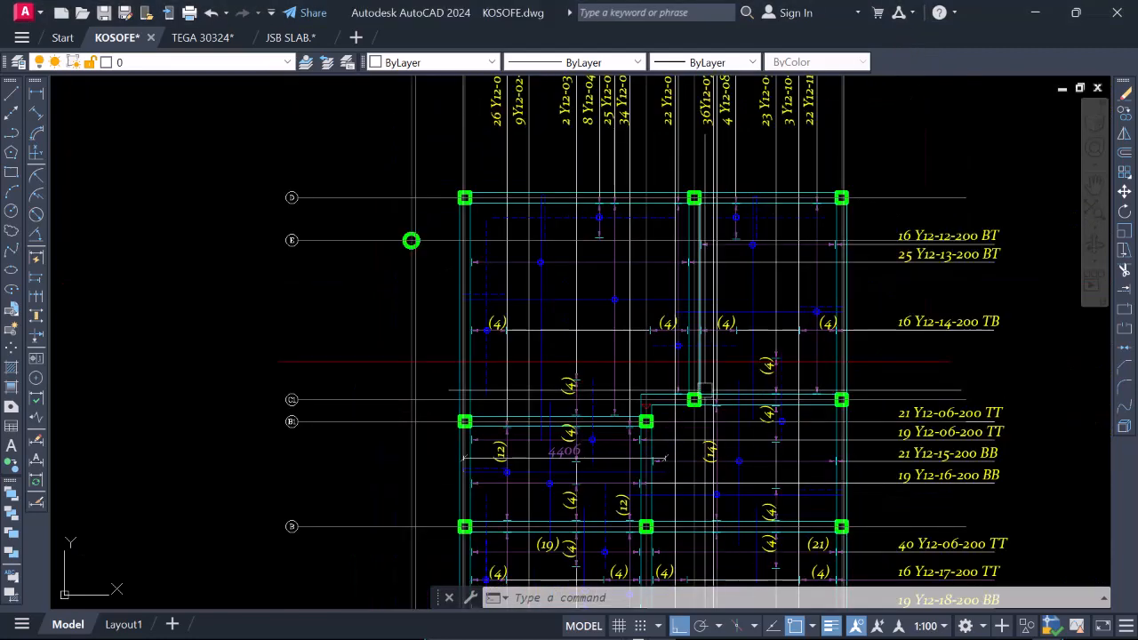
scroll(708, 409, "down", 2)
scroll(649, 191, "up", 4)
scroll(651, 200, "down", 4)
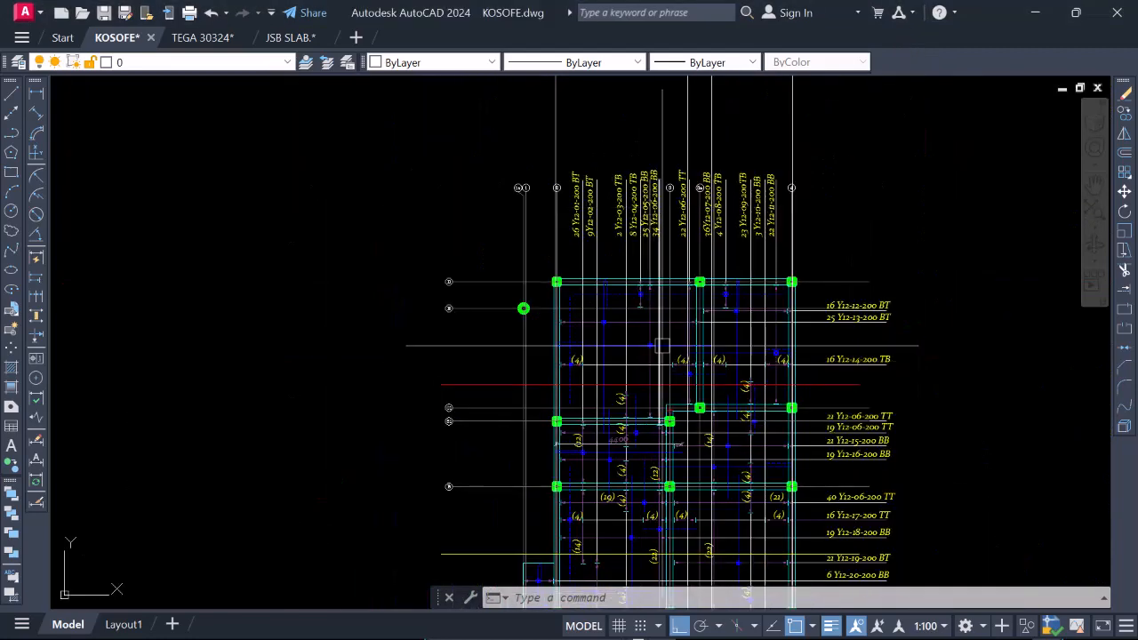
scroll(634, 345, "up", 2)
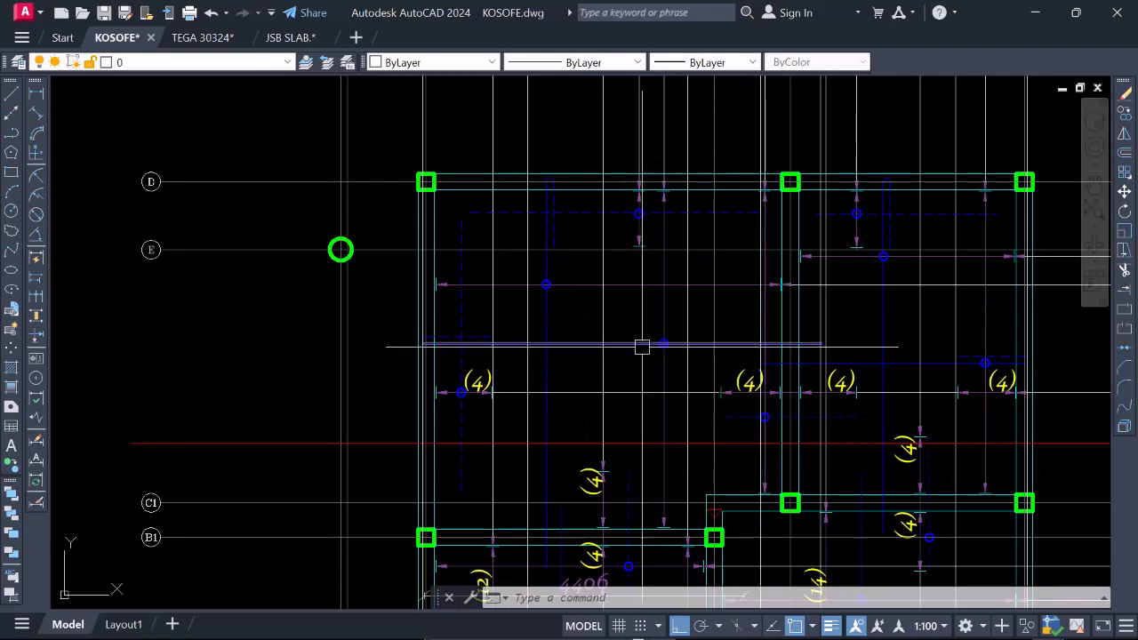
scroll(640, 343, "down", 2)
scroll(787, 364, "up", 2)
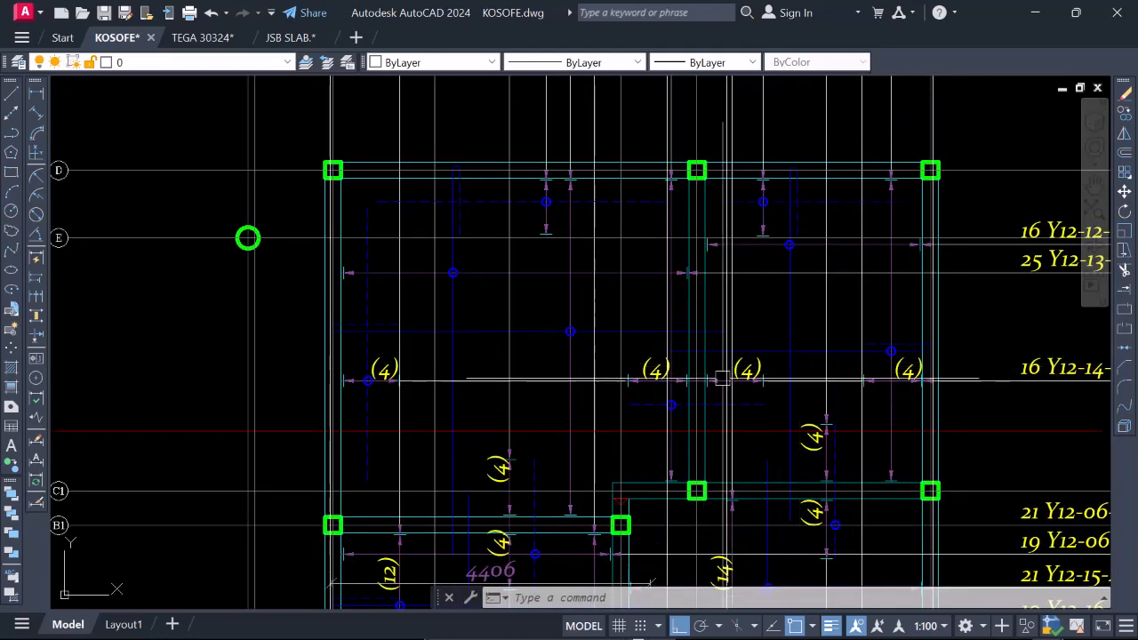
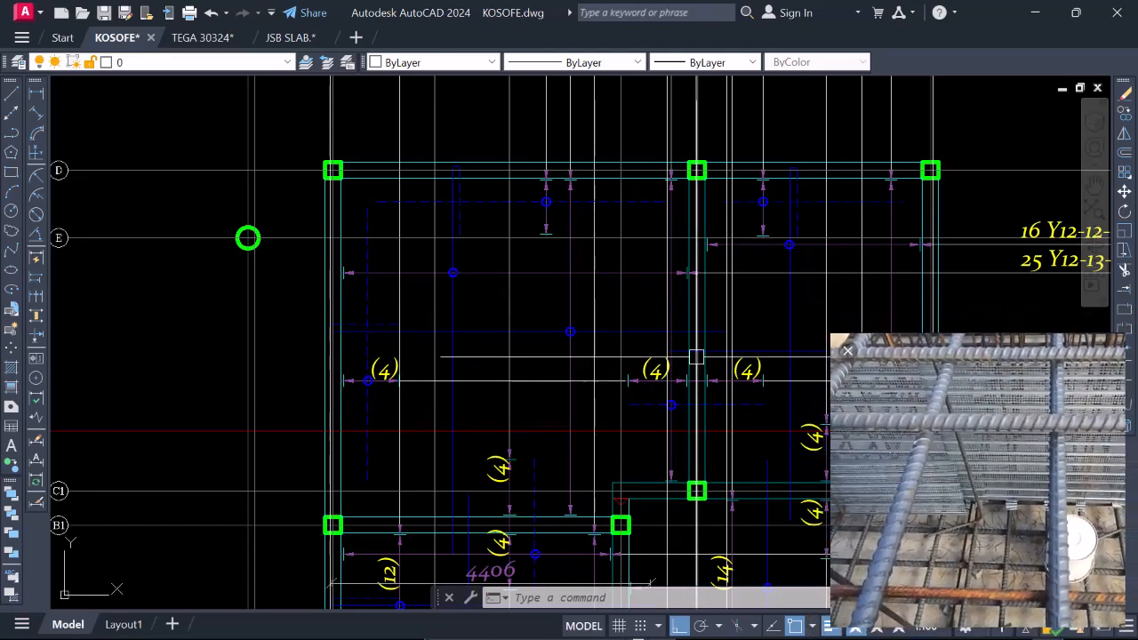
Highlight the long blue bar from gridline 2, its distribution line and the red section line between gridlines E and C1 on the plan.
scroll(578, 391, "down", 4)
scroll(591, 382, "up", 4)
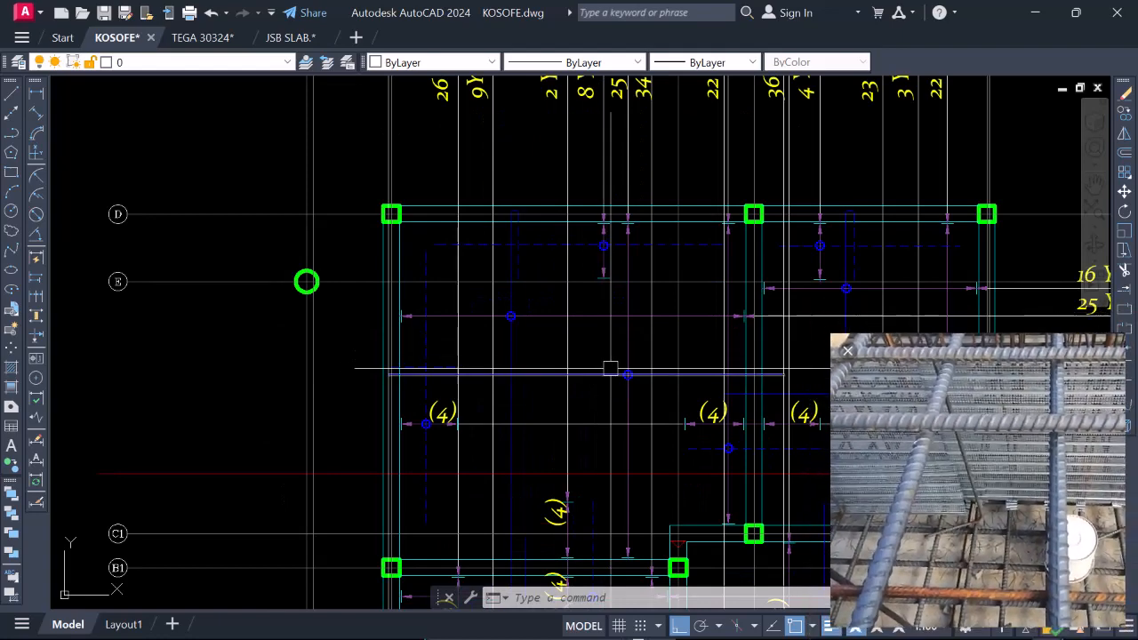
scroll(608, 373, "up", 2)
scroll(604, 389, "up", 1)
scroll(604, 384, "down", 5)
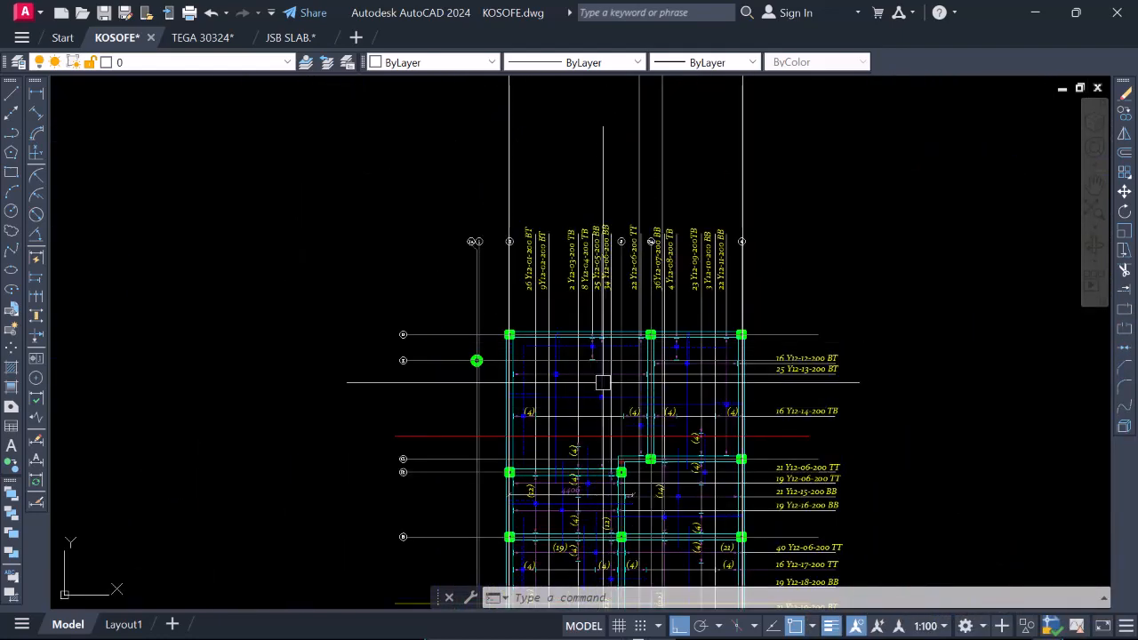
scroll(601, 397, "up", 4)
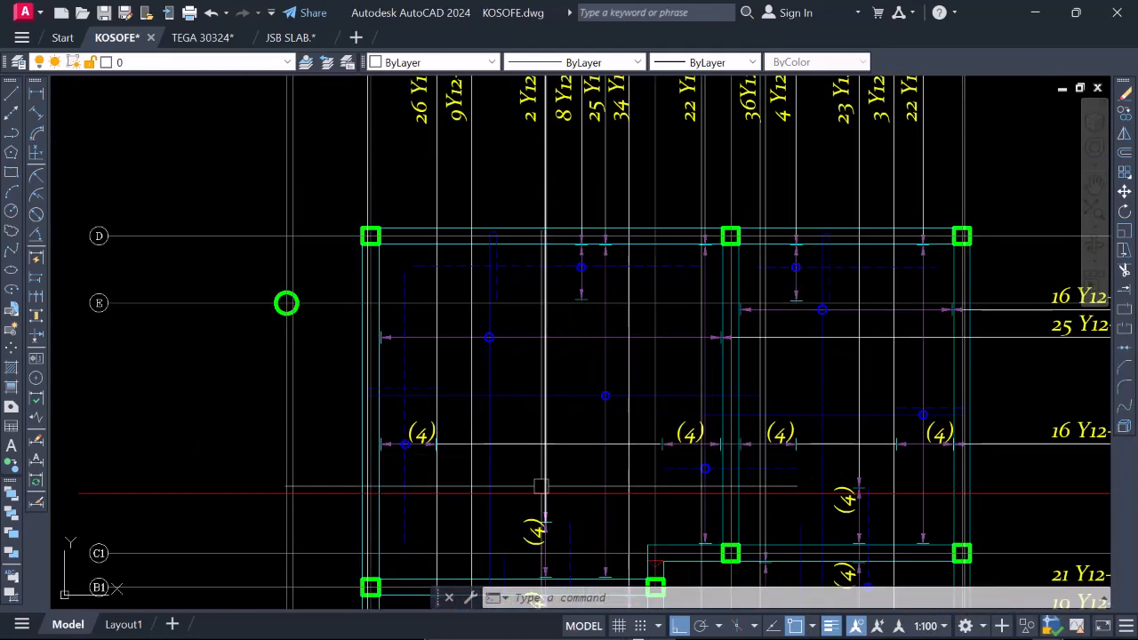
scroll(560, 471, "down", 2)
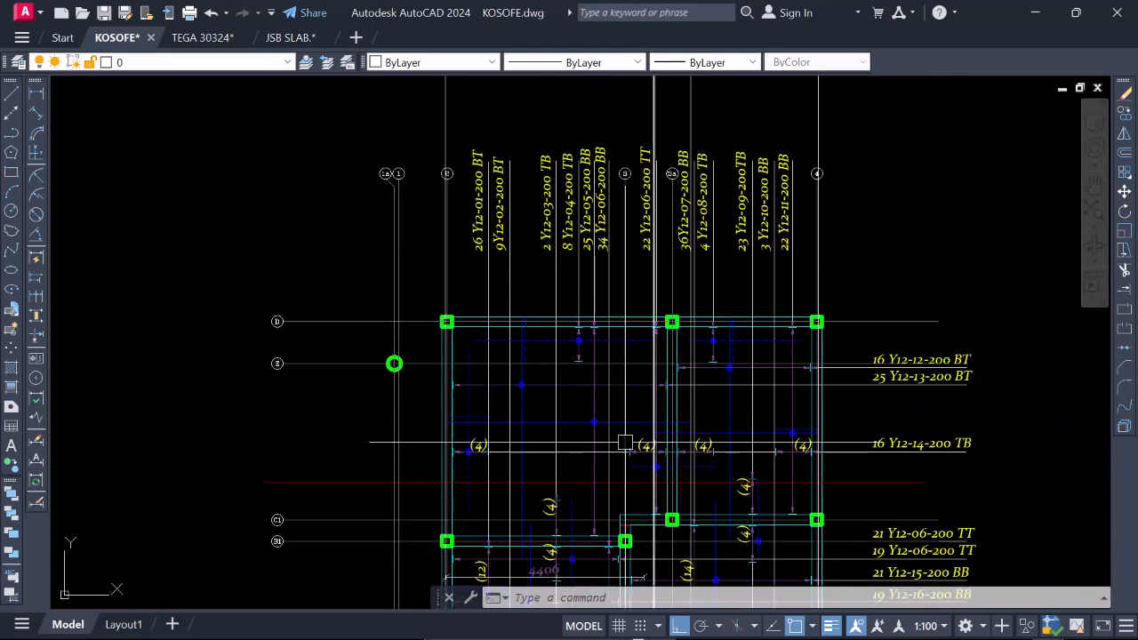
scroll(589, 471, "up", 2)
left_click(603, 301)
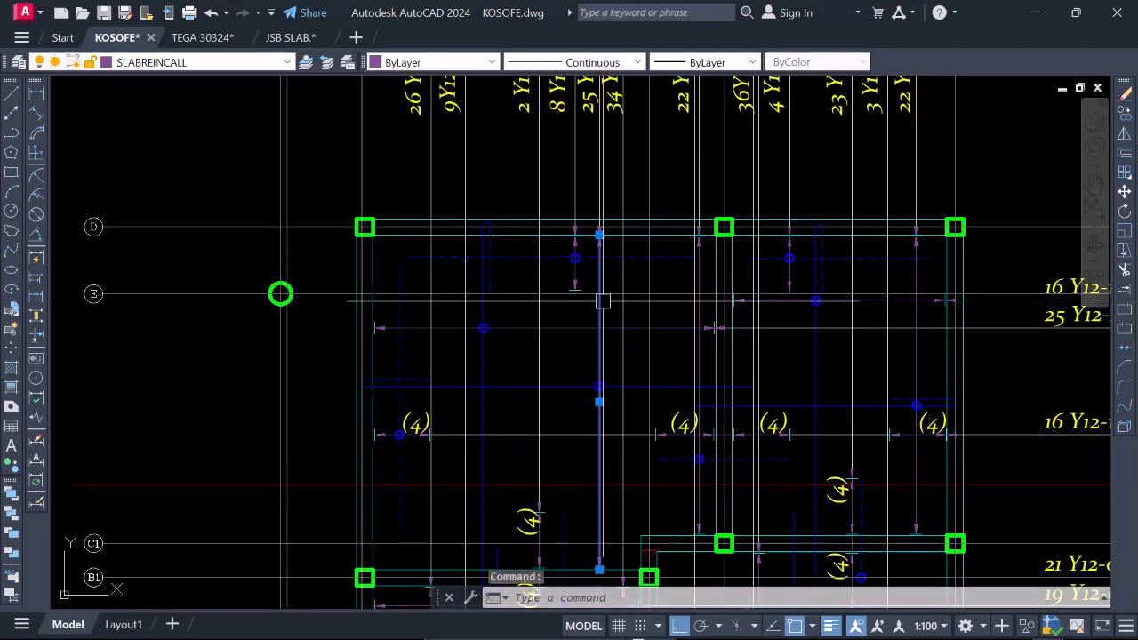
scroll(591, 210, "down", 2)
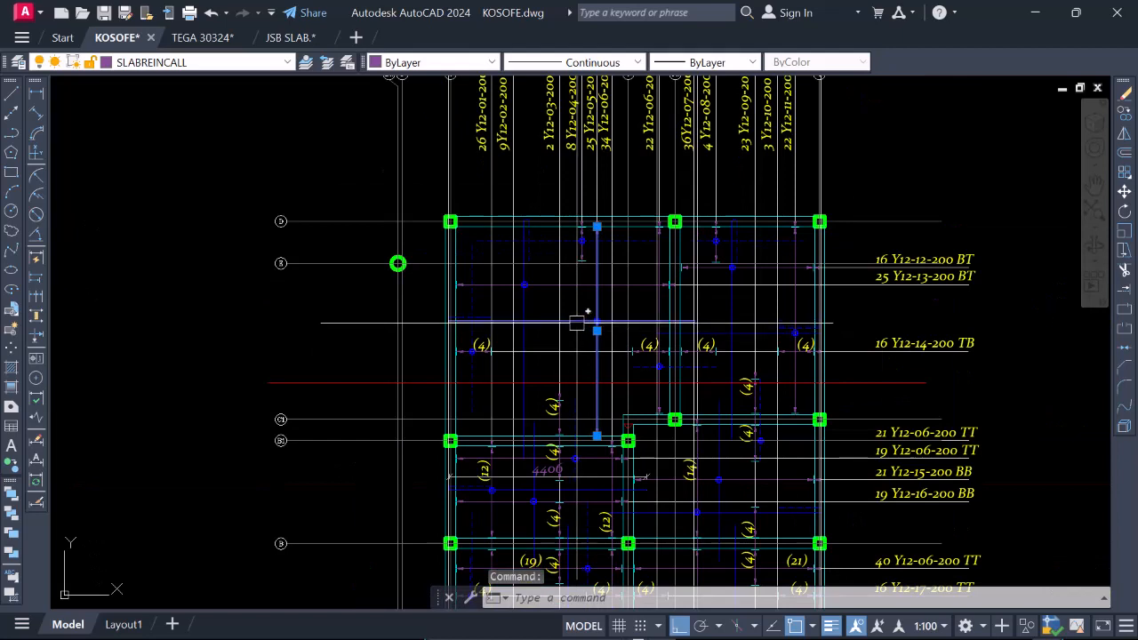
left_click(521, 320)
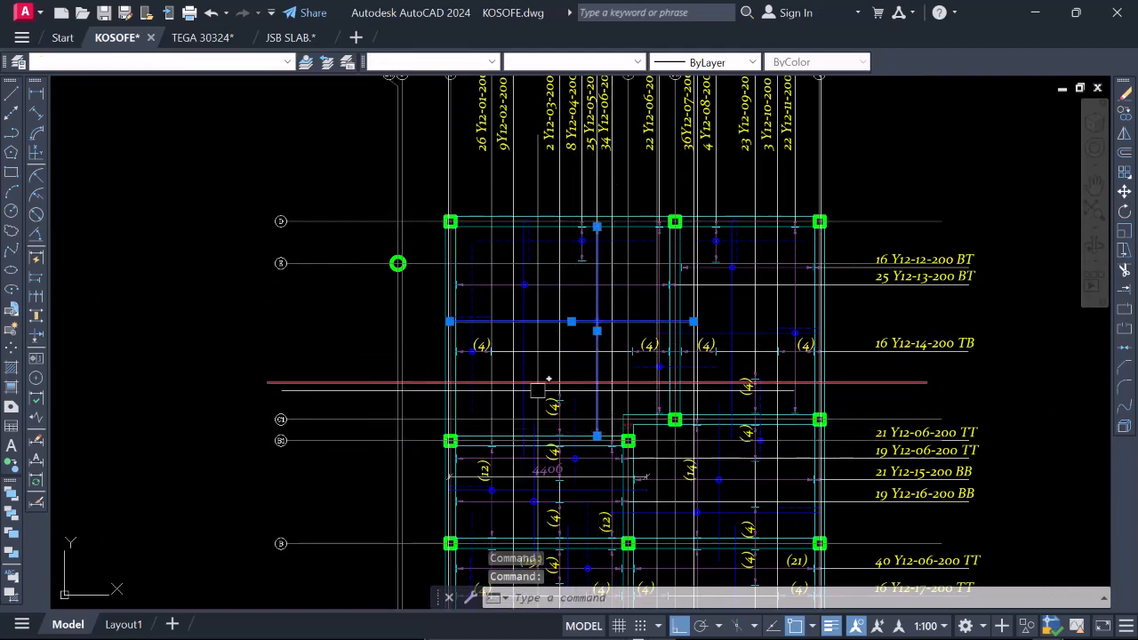
left_click(511, 383)
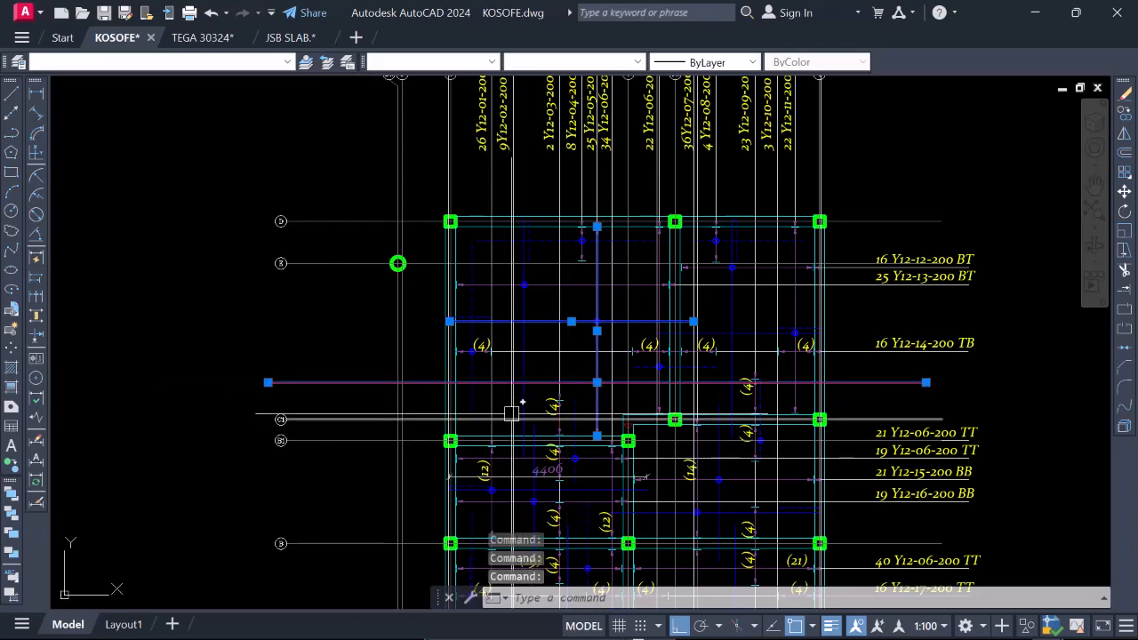
key("Escape")
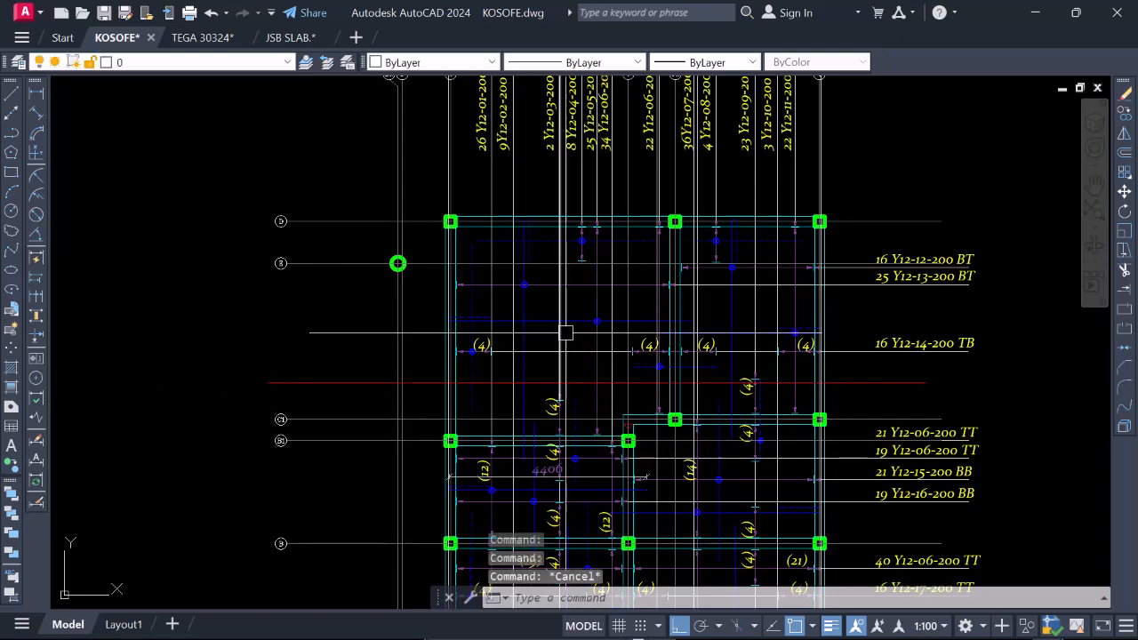
Trace the long blue bar starting at gridline 2 to its 25 Y12-05-200 BB label above the plan.
scroll(597, 395, "down", 2)
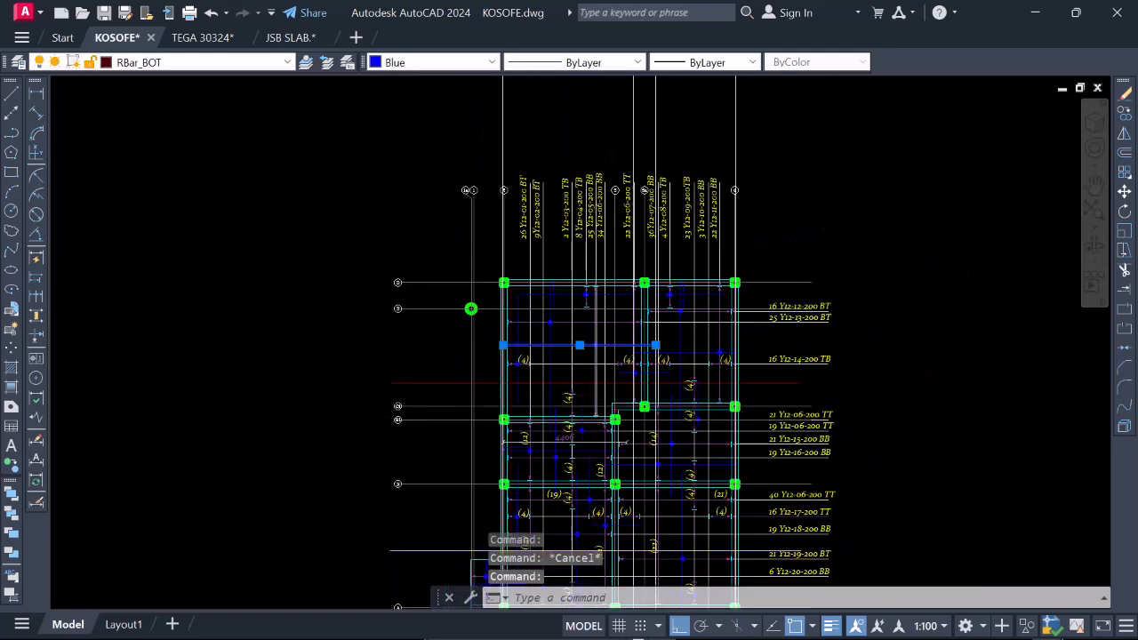
scroll(595, 392, "up", 2)
scroll(578, 404, "down", 2)
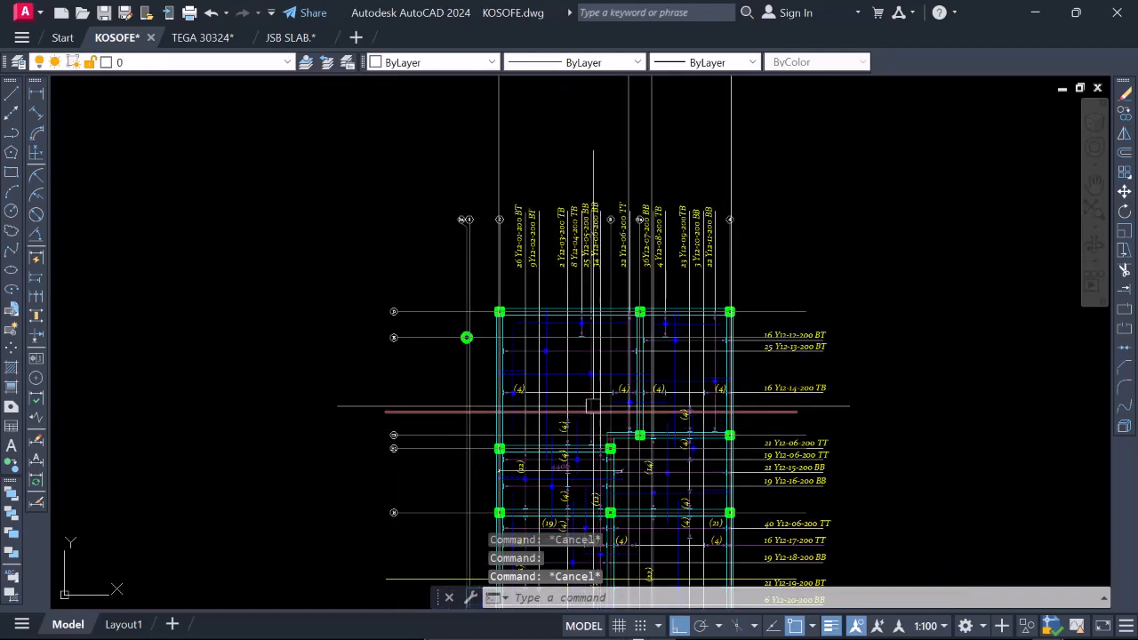
scroll(591, 269, "up", 2)
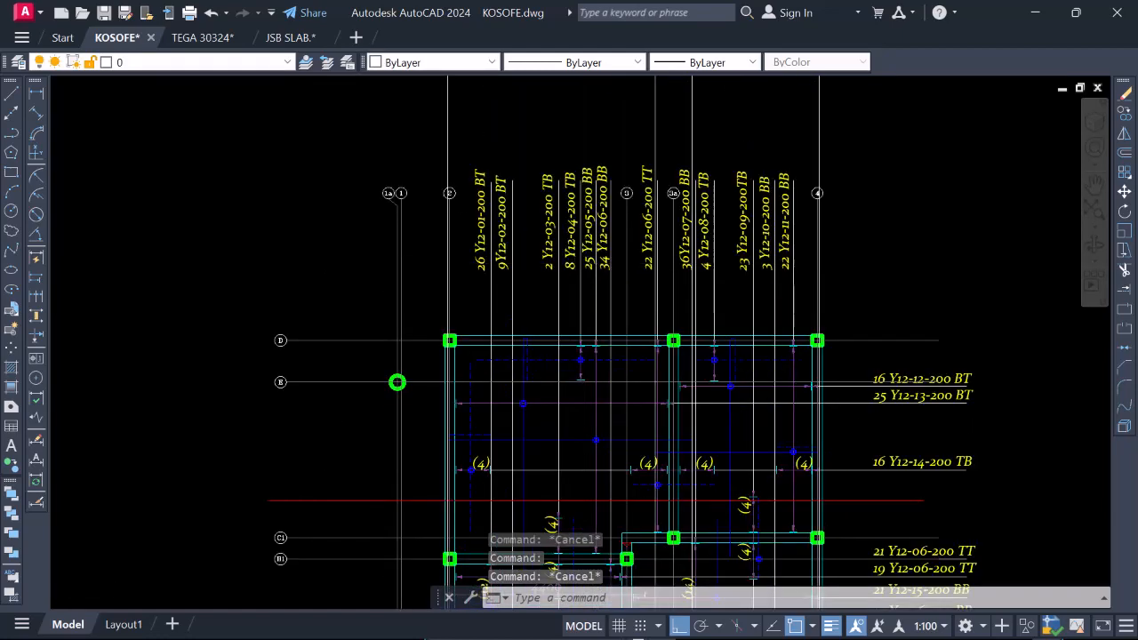
scroll(596, 265, "down", 2)
left_click(595, 265)
scroll(595, 264, "up", 2)
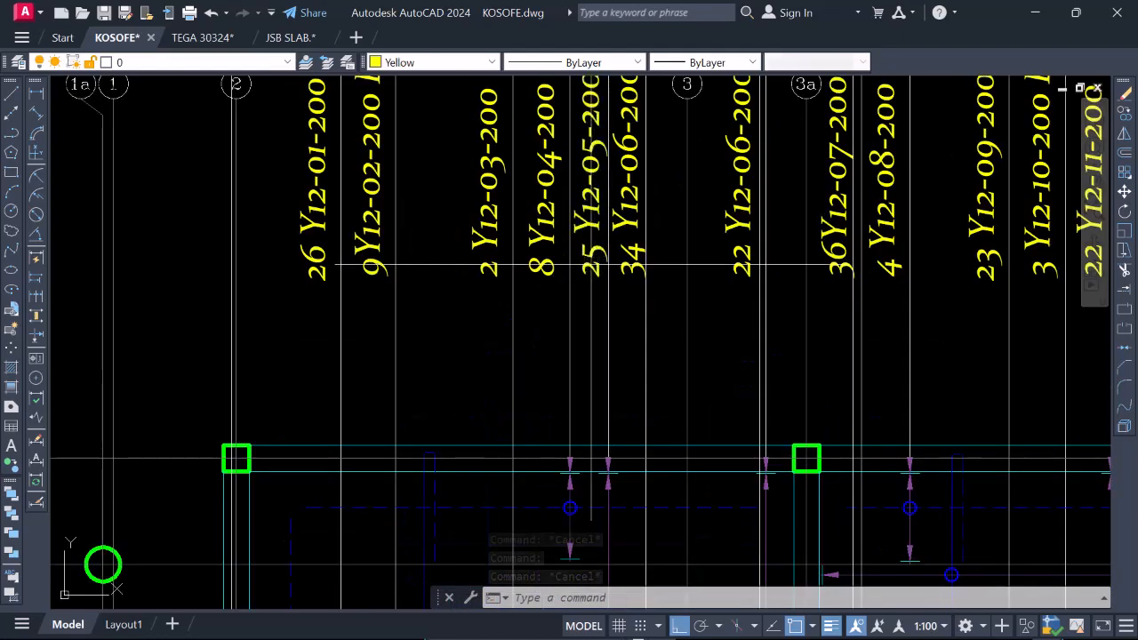
scroll(599, 262, "down", 3)
scroll(596, 353, "up", 4)
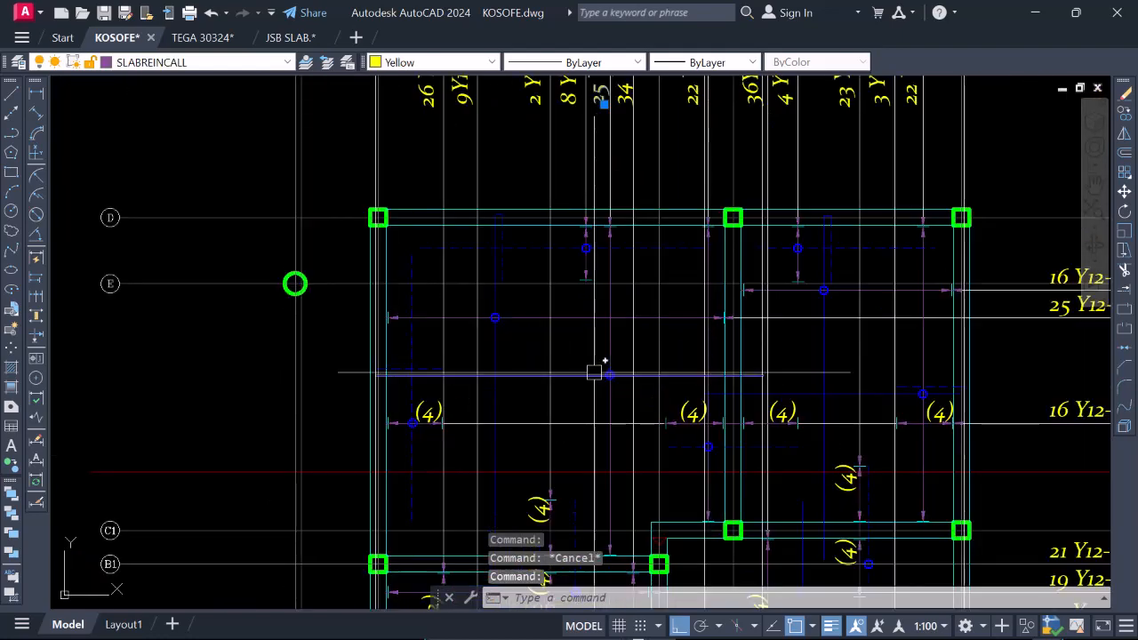
scroll(579, 383, "down", 4)
scroll(591, 131, "up", 6)
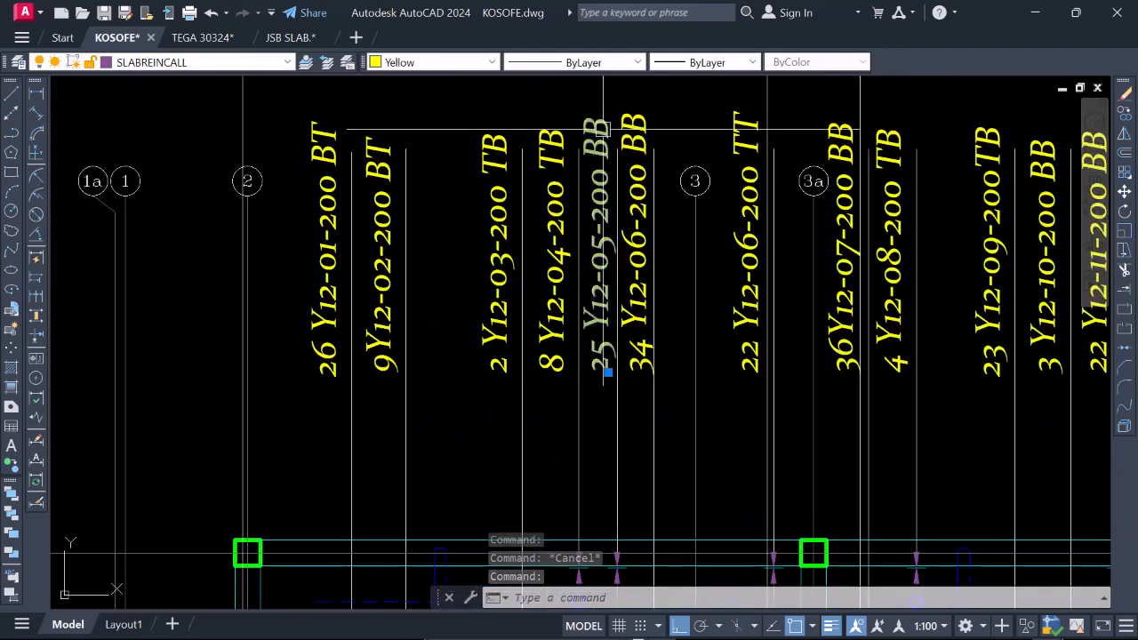
scroll(600, 169, "down", 4)
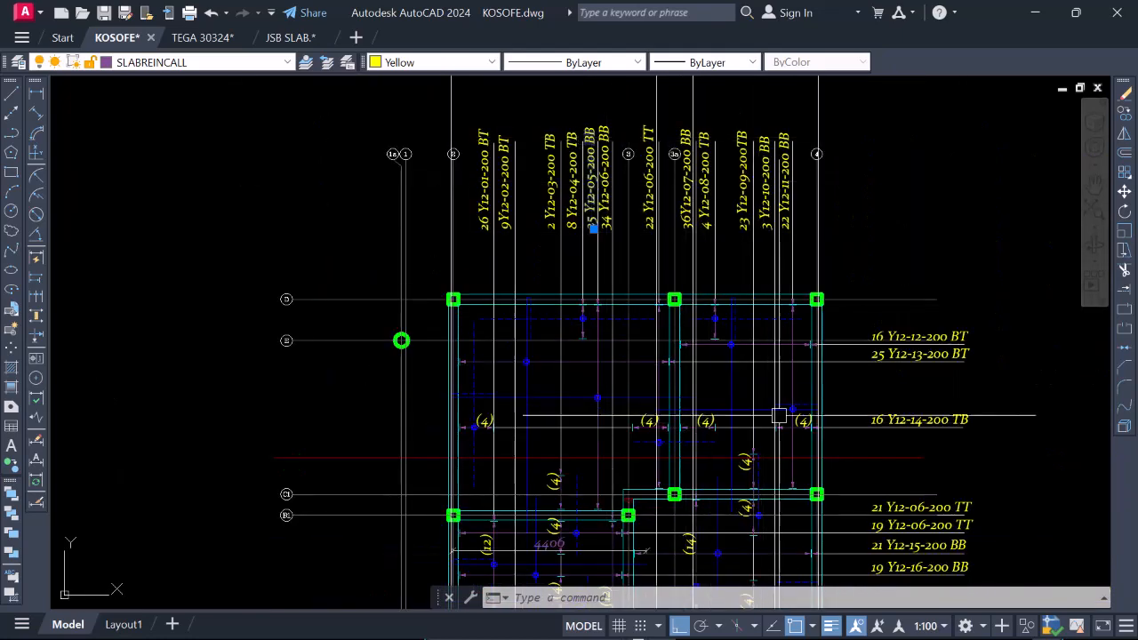
Highlight the blue bar ending at gridline 4 and trace it to its 22 Y12-11-200 BB label, then clear the selection.
scroll(778, 415, "up", 2)
scroll(749, 455, "down", 4)
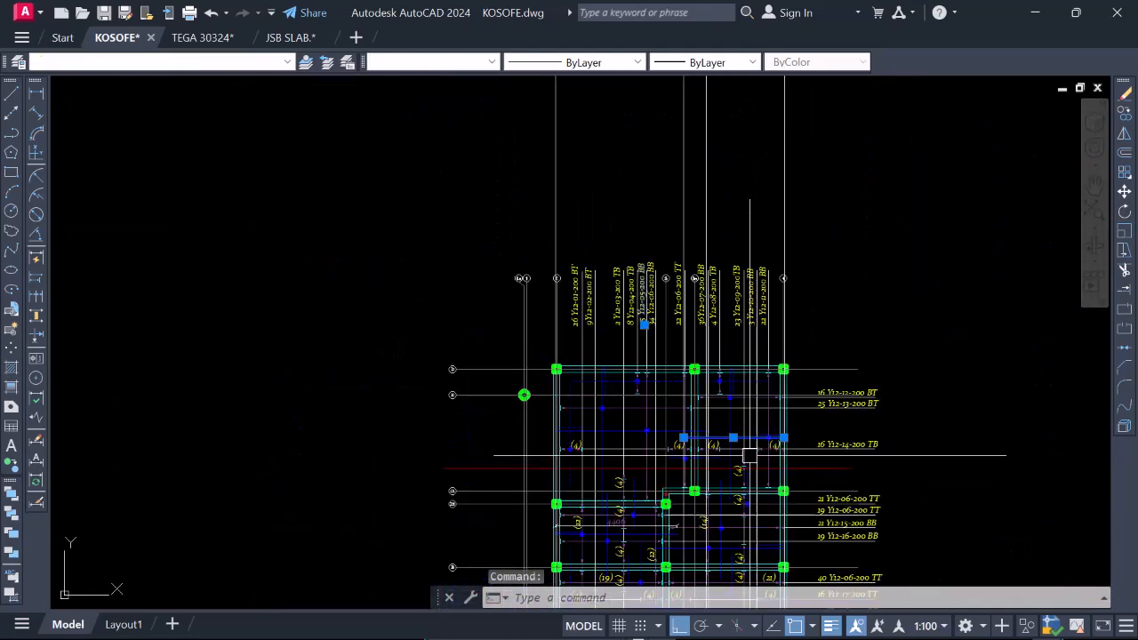
scroll(770, 285, "up", 4)
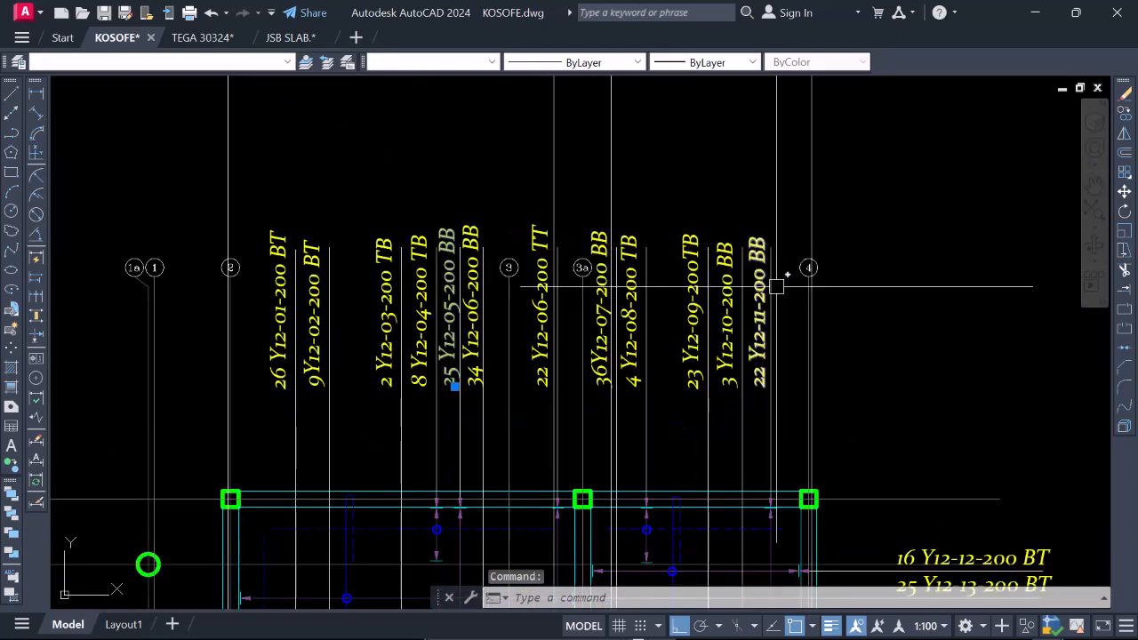
scroll(771, 395, "down", 4)
scroll(774, 373, "up", 5)
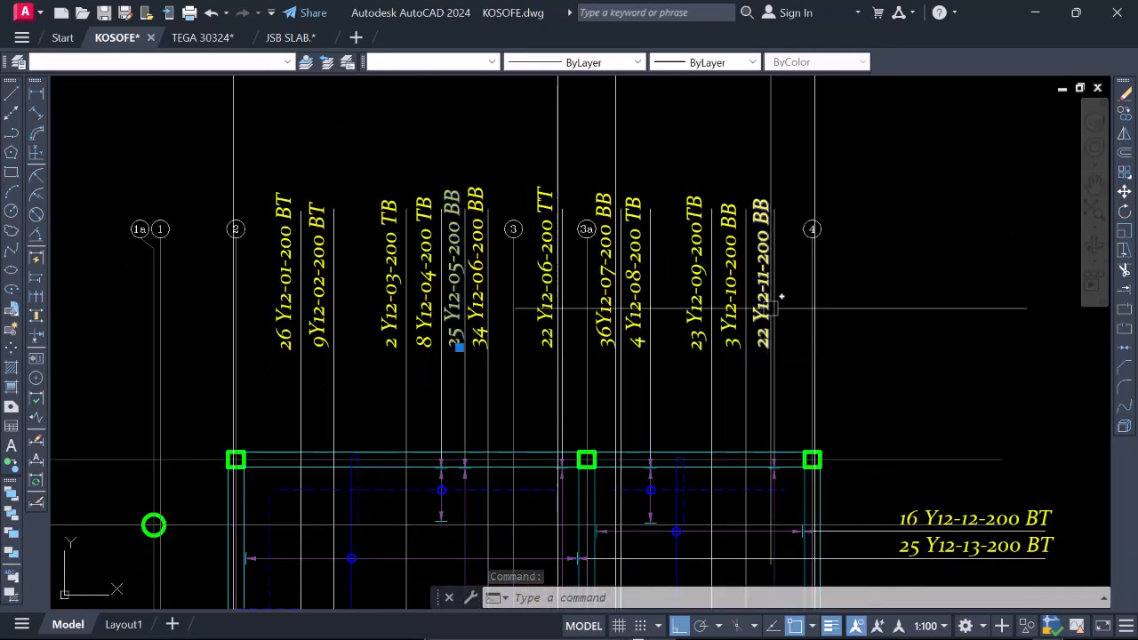
scroll(756, 392, "down", 4)
scroll(753, 400, "up", 4)
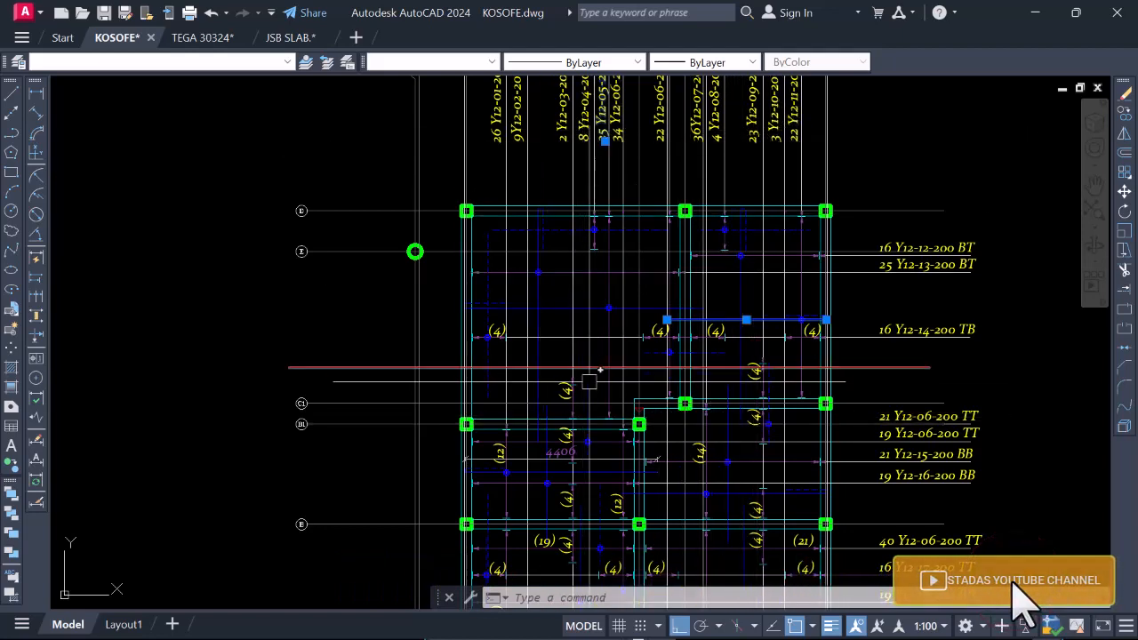
scroll(589, 382, "down", 5)
key("Escape")
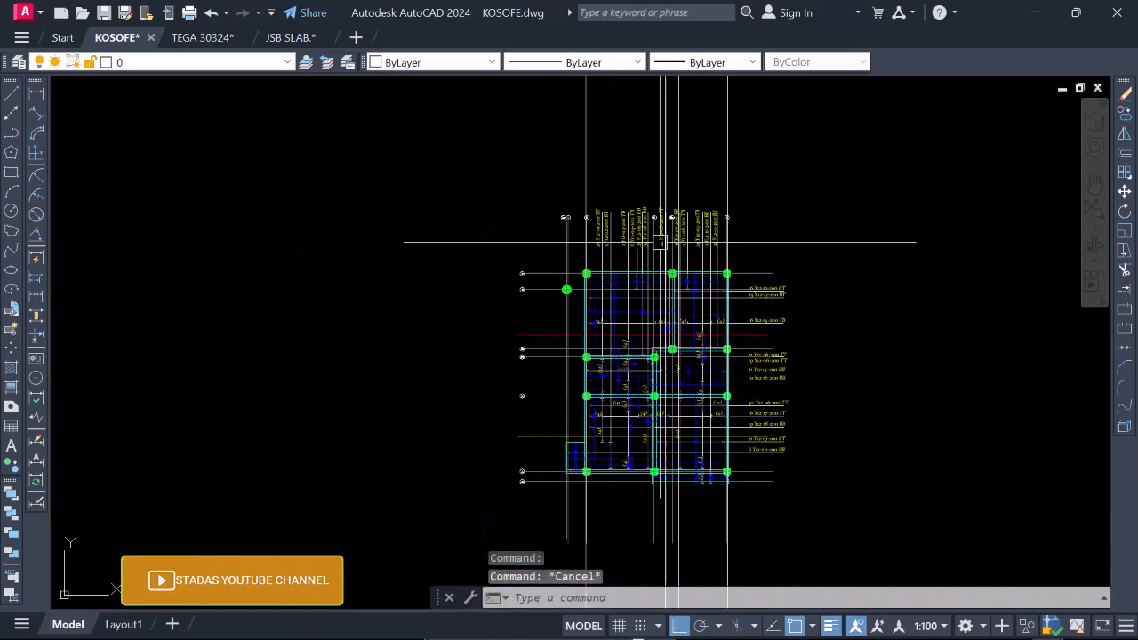
Examine the blue bottom bars and the vertical projection lines on both sides of the gridline 3a beam in the upper section.
scroll(658, 271, "down", 4)
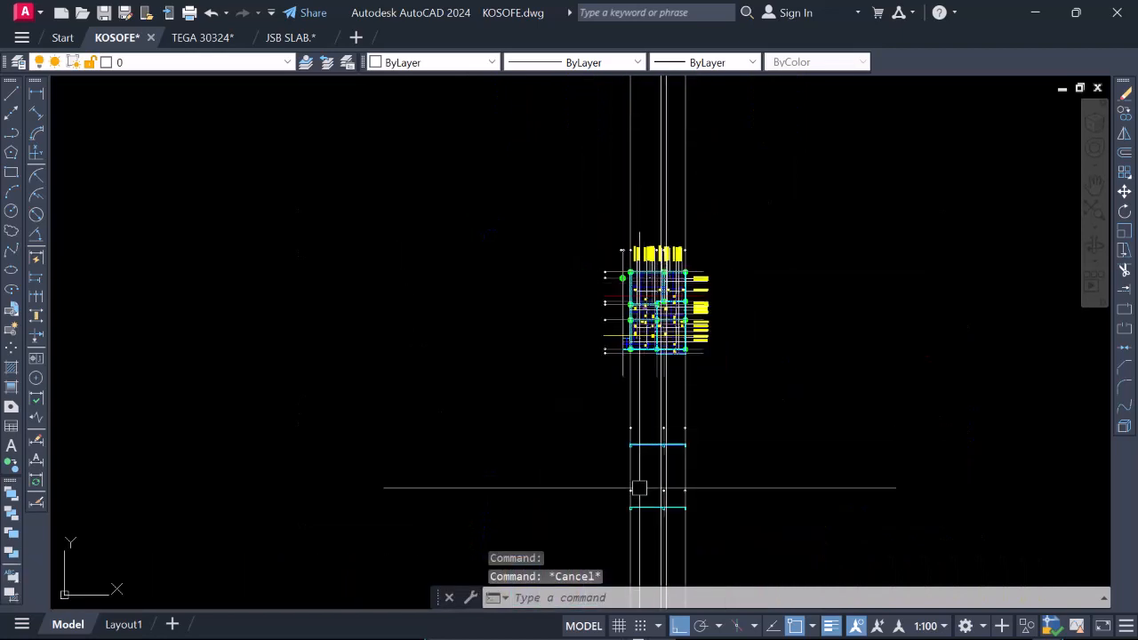
scroll(639, 487, "up", 10)
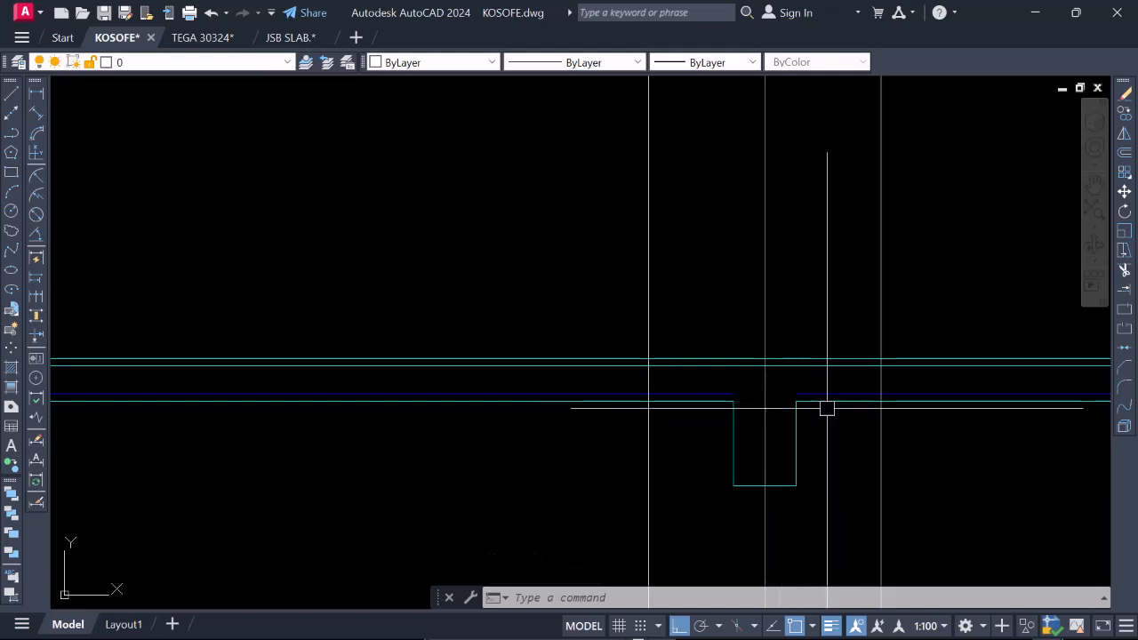
scroll(774, 391, "down", 2)
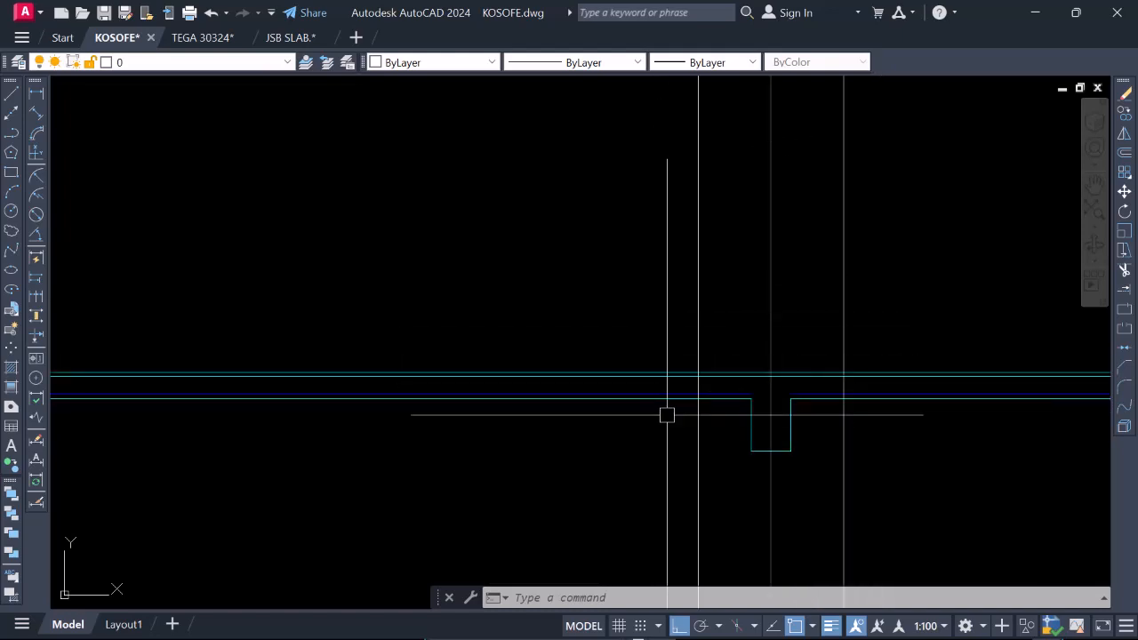
scroll(770, 406, "down", 2)
scroll(769, 406, "up", 2)
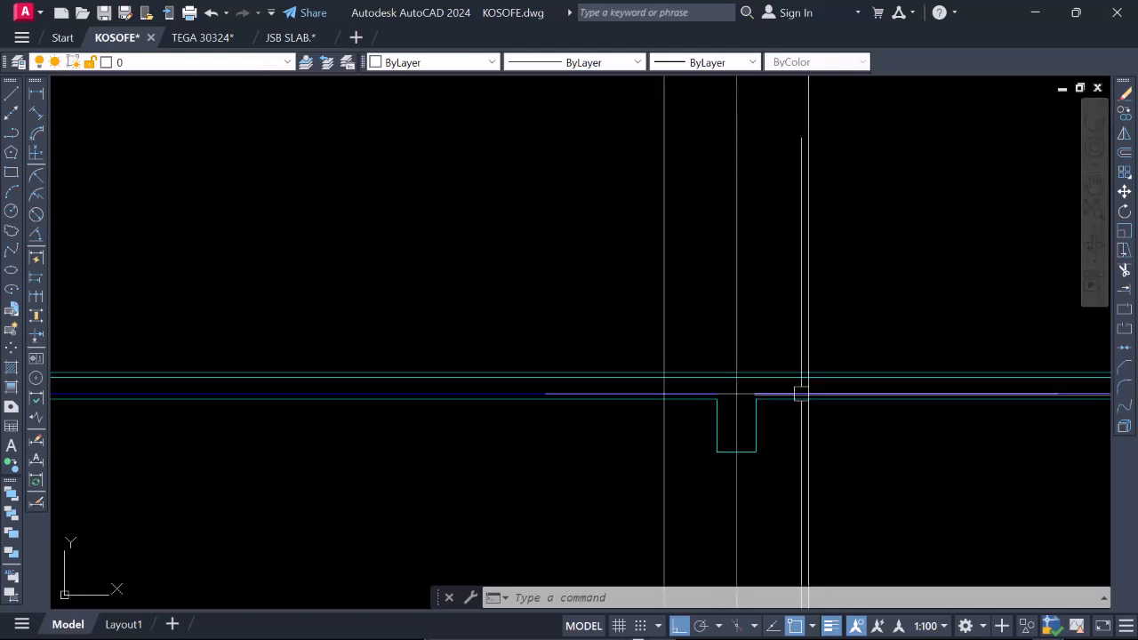
scroll(801, 394, "up", 2)
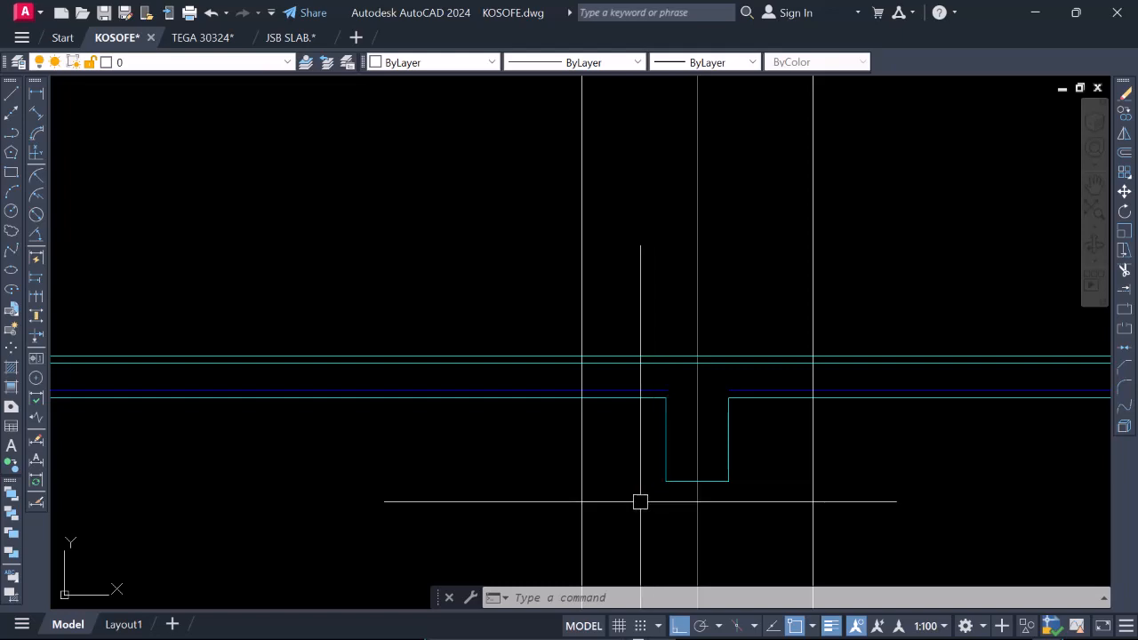
scroll(588, 404, "up", 2)
scroll(602, 418, "up", 2)
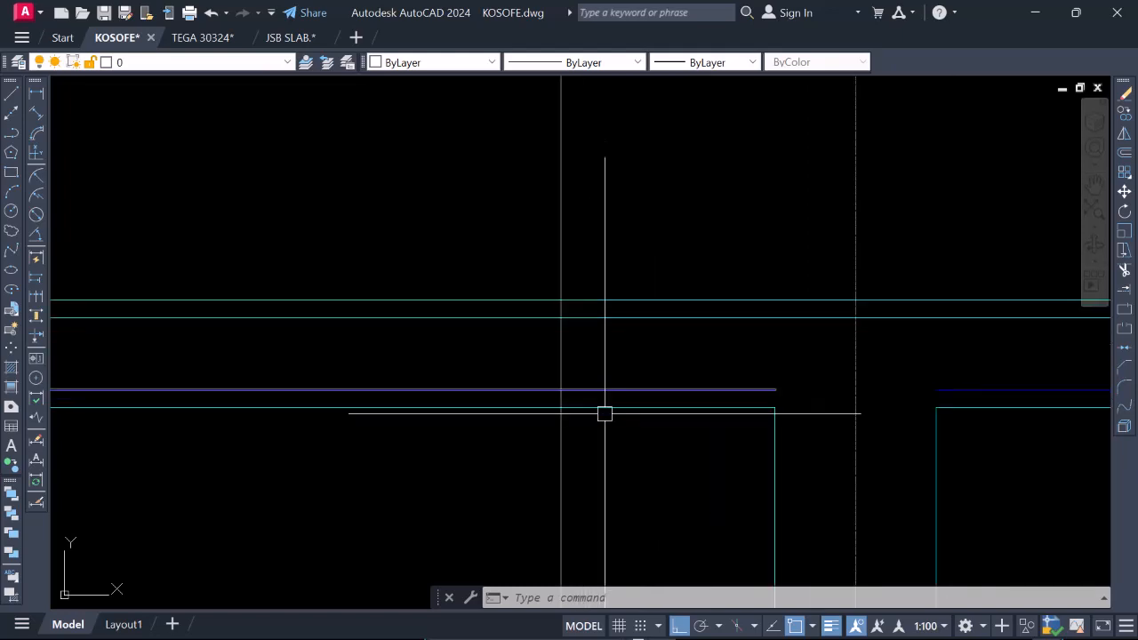
Draw a horizontal line just above the blue bottom bars, spanning between the two projection lines on either side of the gridline 3a beam.
left_click(12, 94)
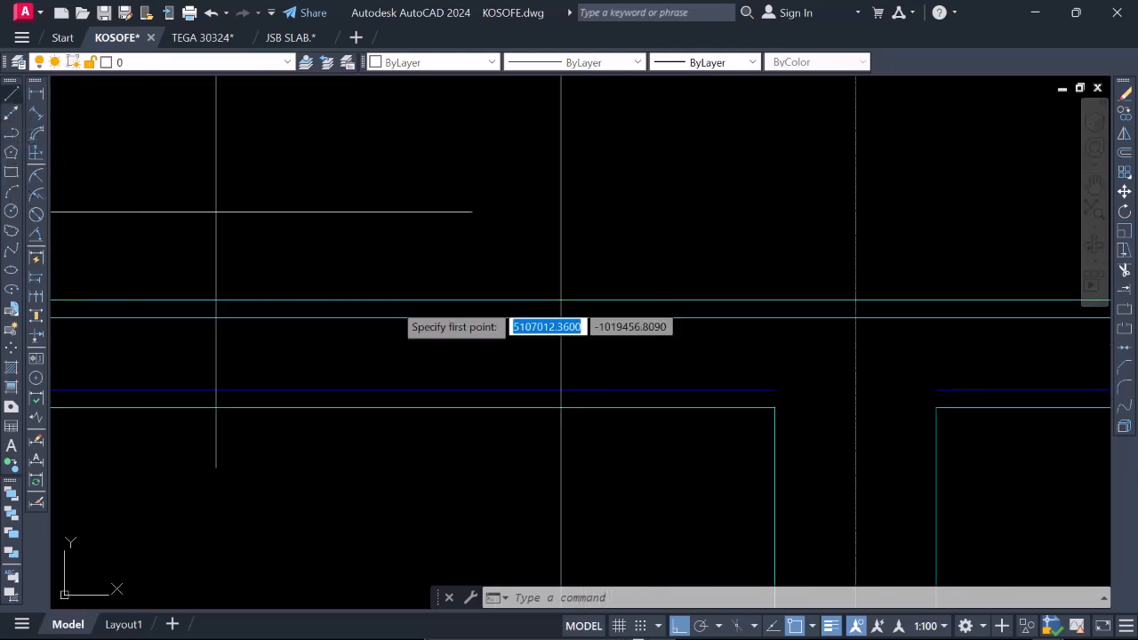
scroll(582, 405, "up", 3)
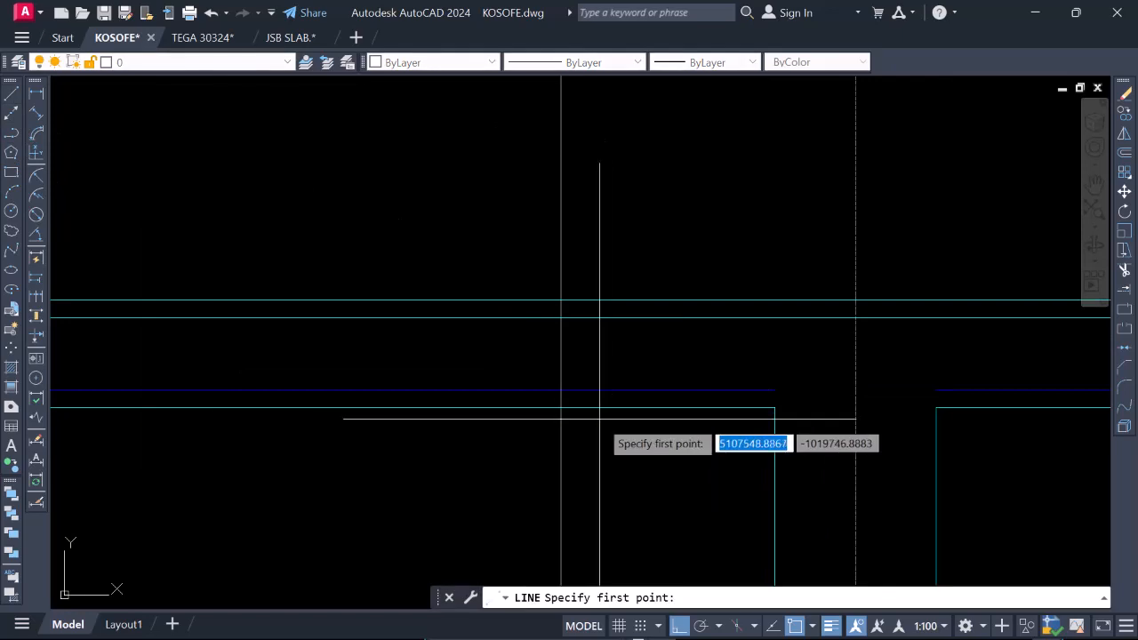
left_click(556, 378)
scroll(434, 398, "down", 2)
scroll(656, 400, "up", 1)
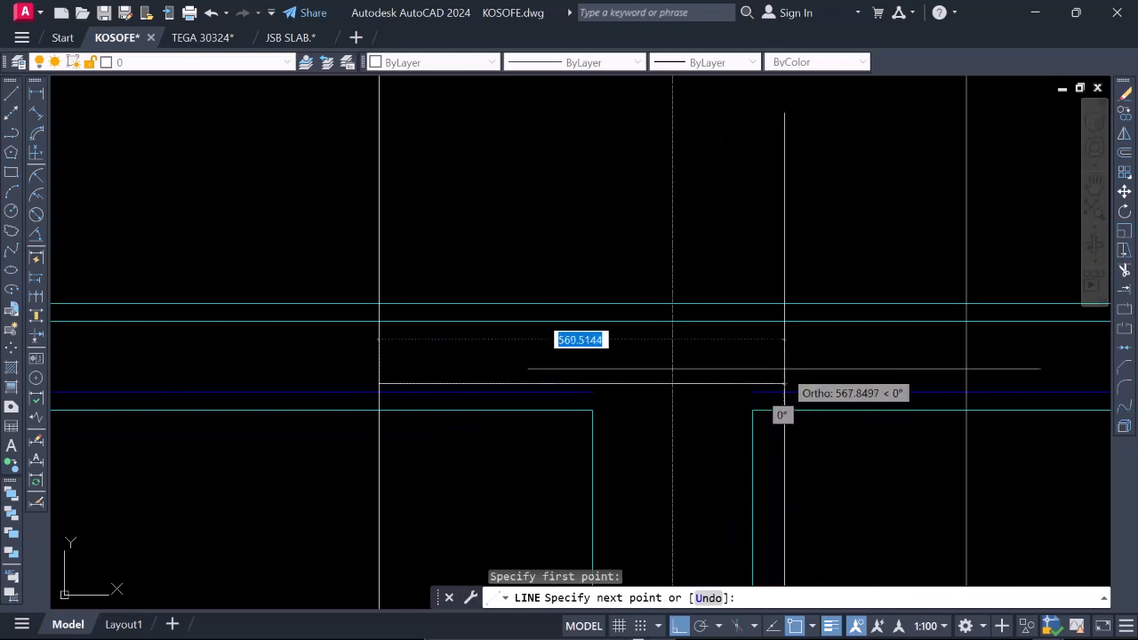
left_click(966, 384)
key("Escape")
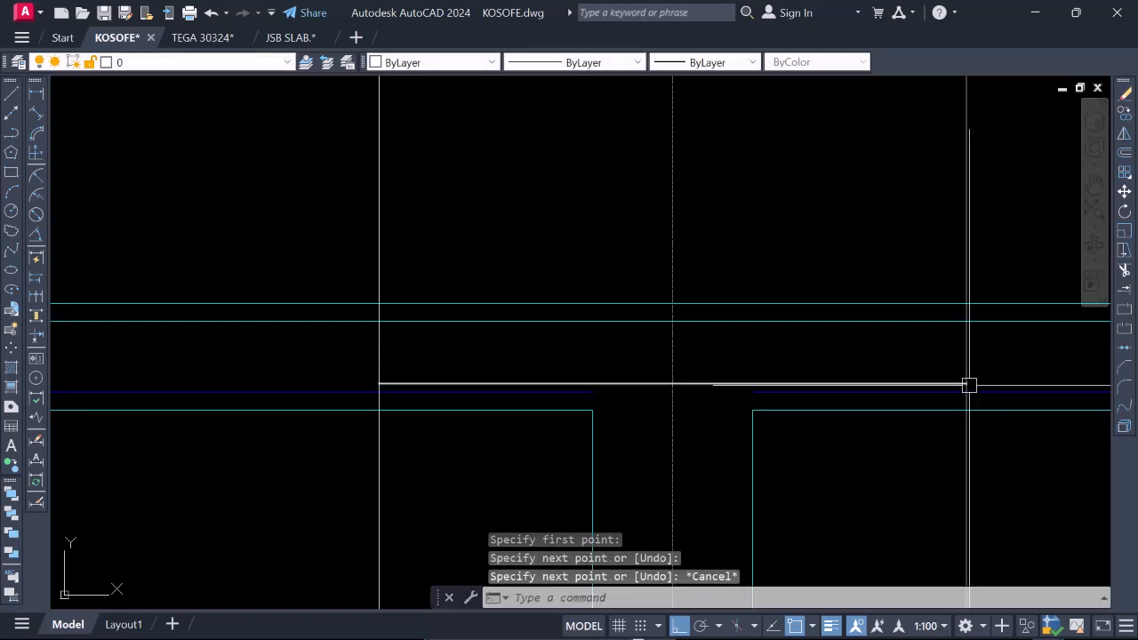
Shorten the blue bottom bar between the 3a beam and gridline 4, stretching its beam-side end back to the nearby vertical projection line.
scroll(786, 417, "down", 2)
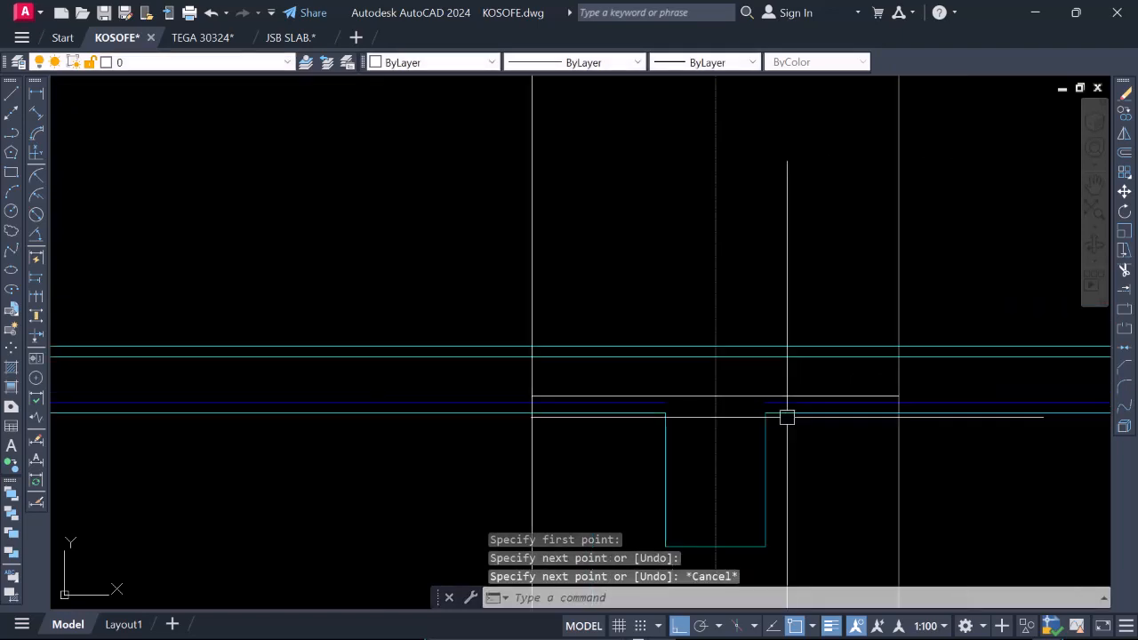
scroll(843, 413, "up", 2)
left_click(803, 396)
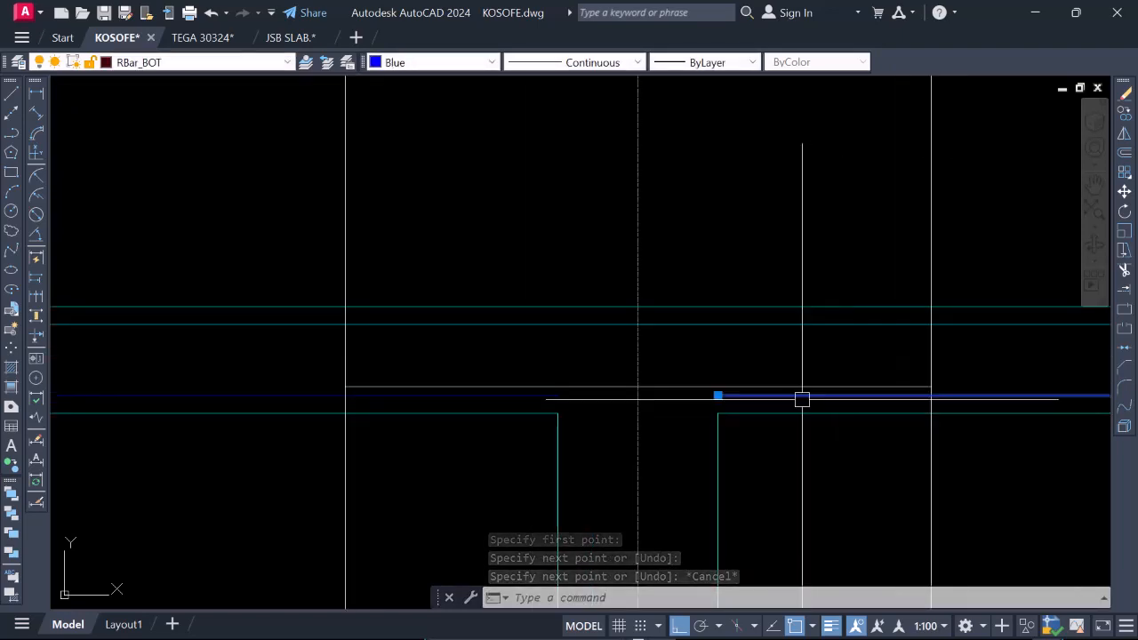
left_click(717, 394)
scroll(928, 389, "up", 3)
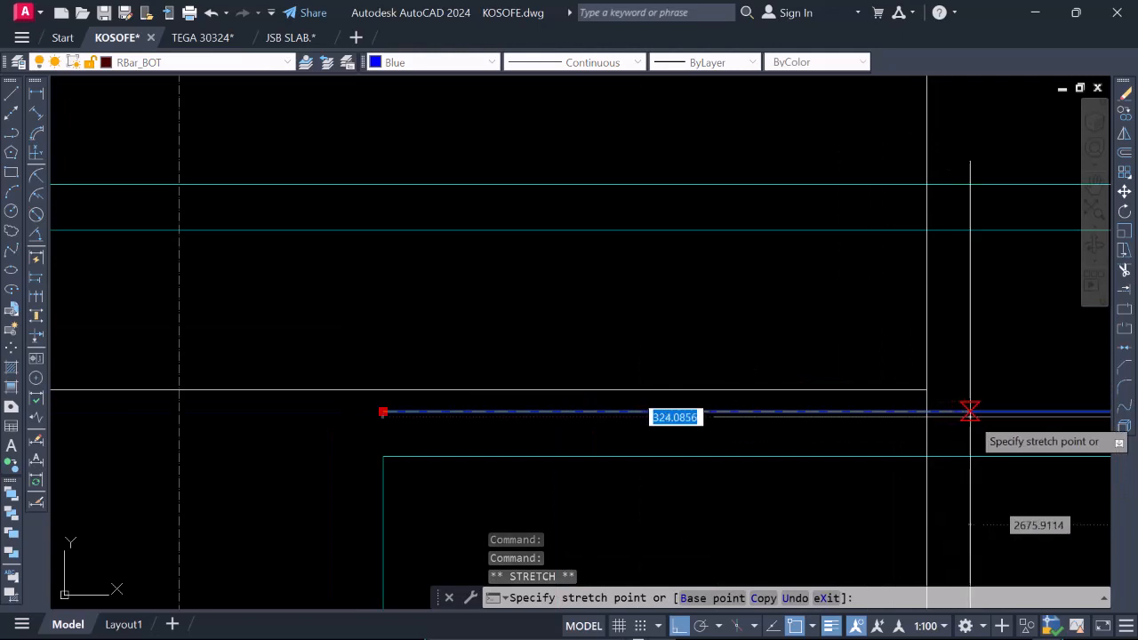
key("Escape")
scroll(889, 413, "down", 3)
key("Escape")
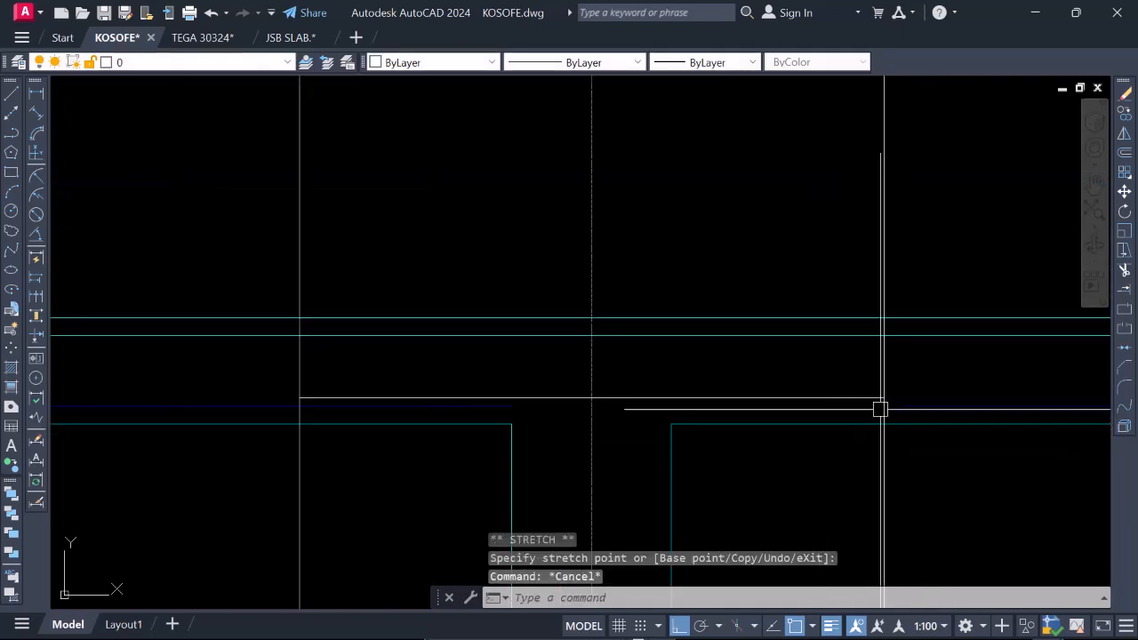
Stretch the beam-side end of the blue bottom bar toward gridline 4, leaving a short gap beyond the vertical projection line.
scroll(869, 410, "up", 2)
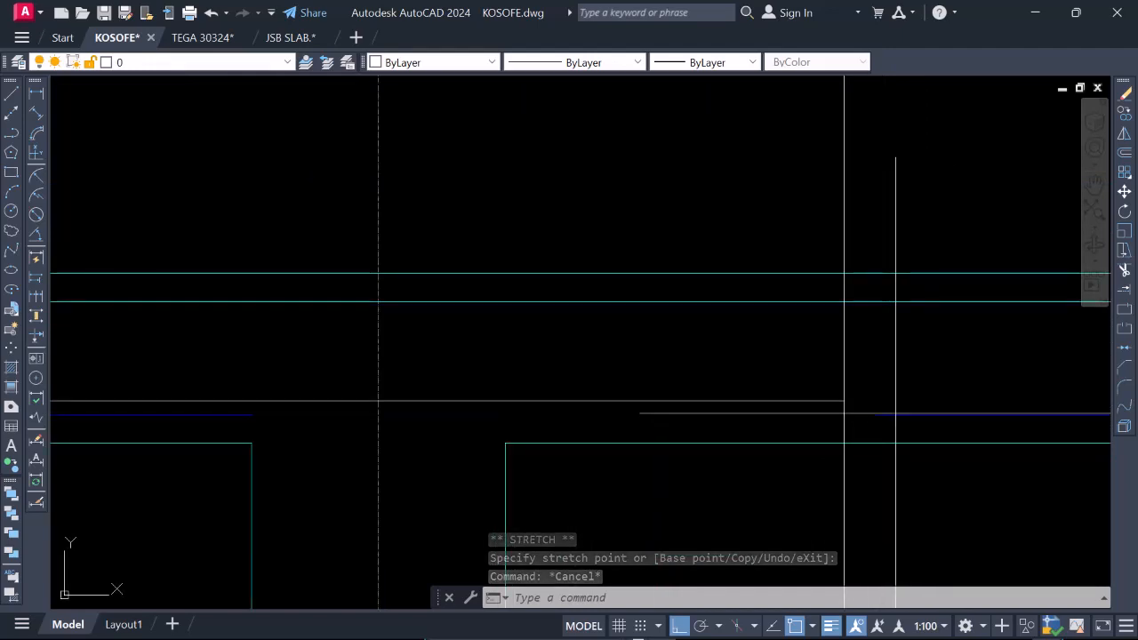
left_click(873, 414)
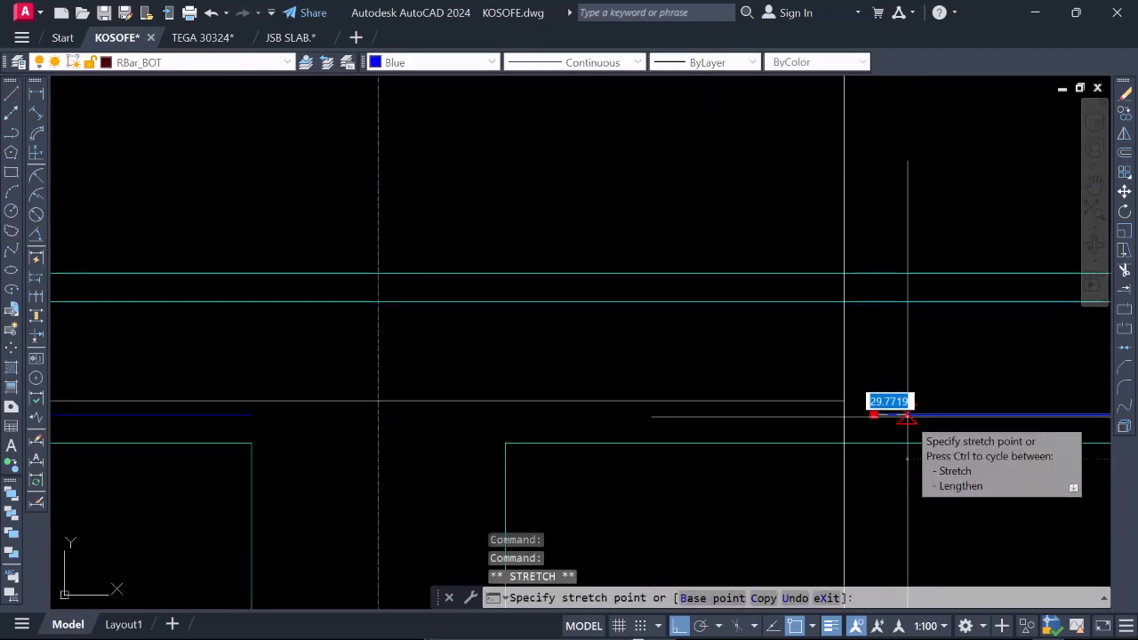
scroll(765, 398, "down", 2)
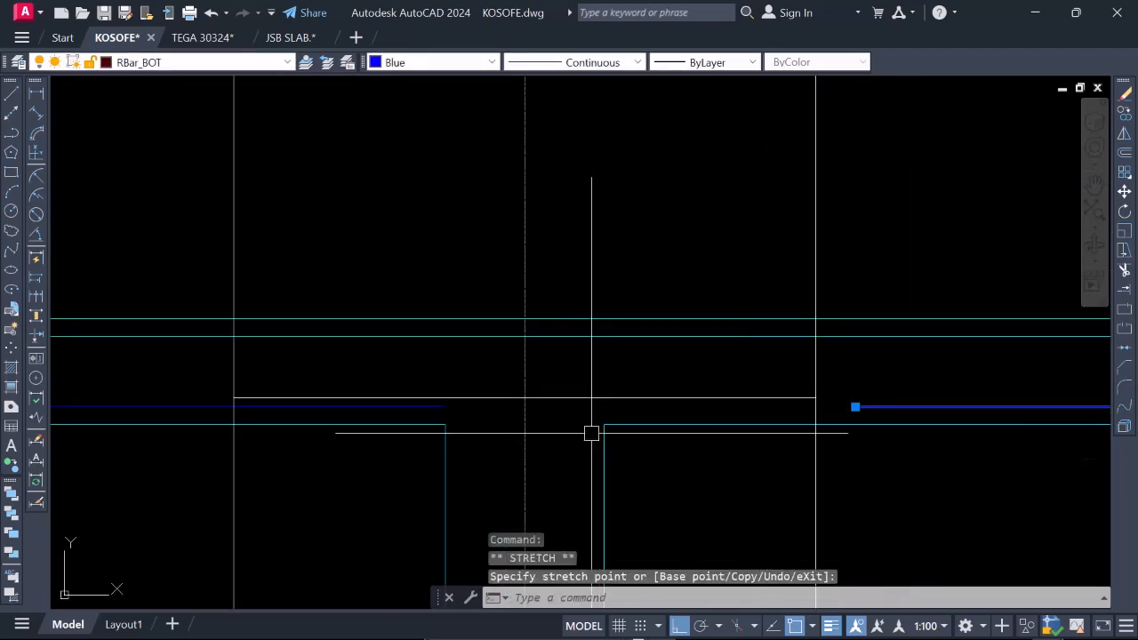
Extend the blue bottom bar from the gridline 2 side across the 3a beam to the vertical projection line on the gridline 4 side.
left_click(445, 406)
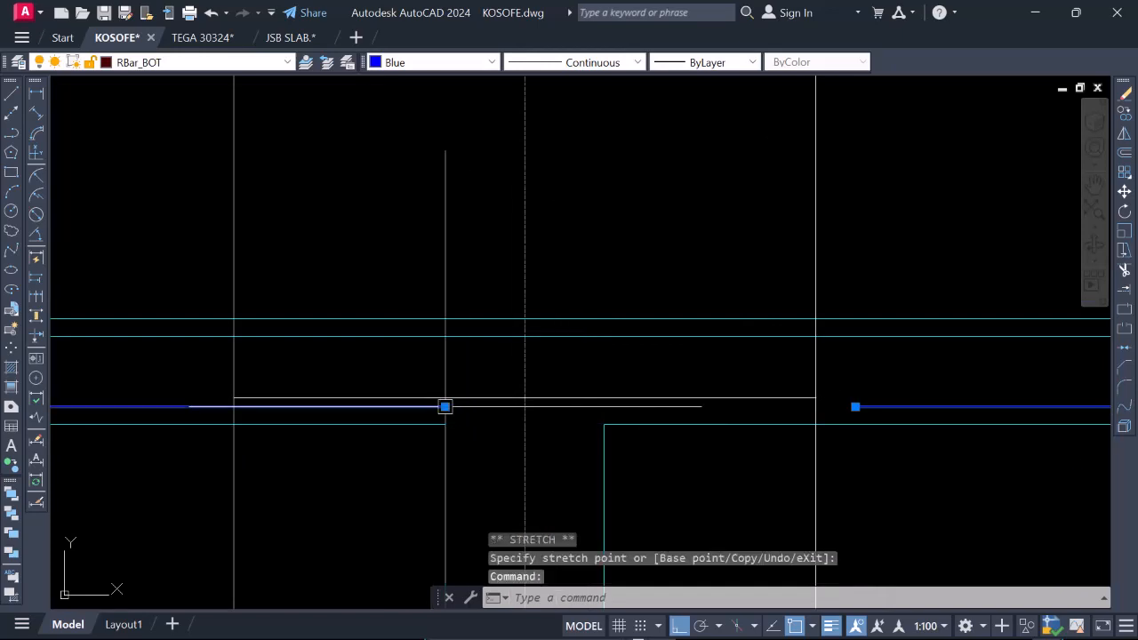
left_click(444, 406)
scroll(748, 409, "up", 2)
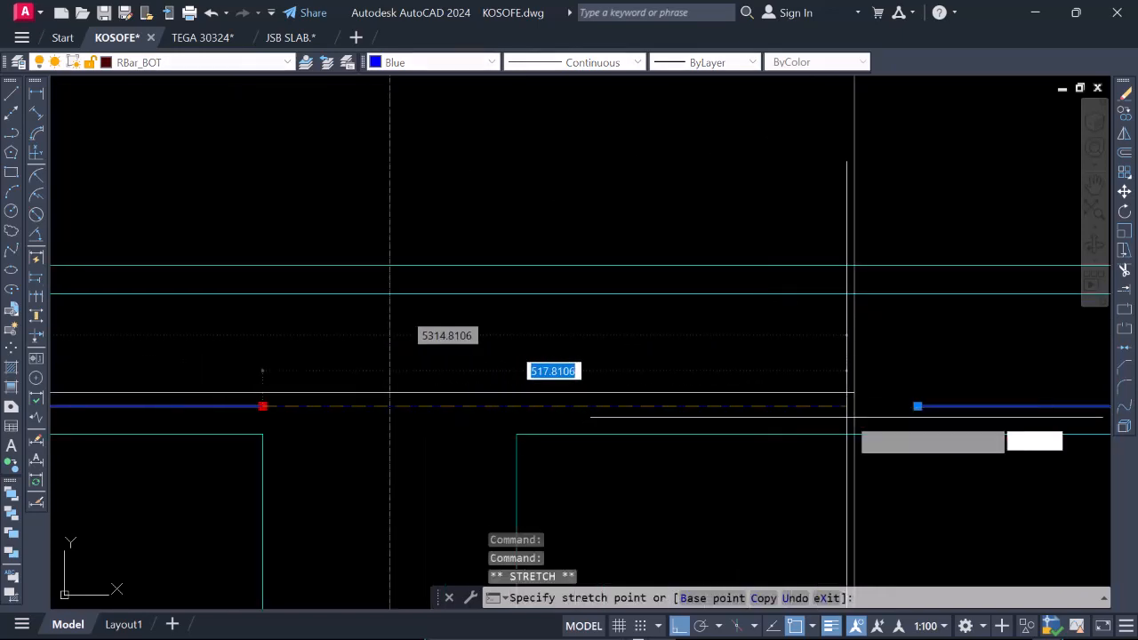
left_click(851, 408)
scroll(851, 408, "down", 3)
key("Escape")
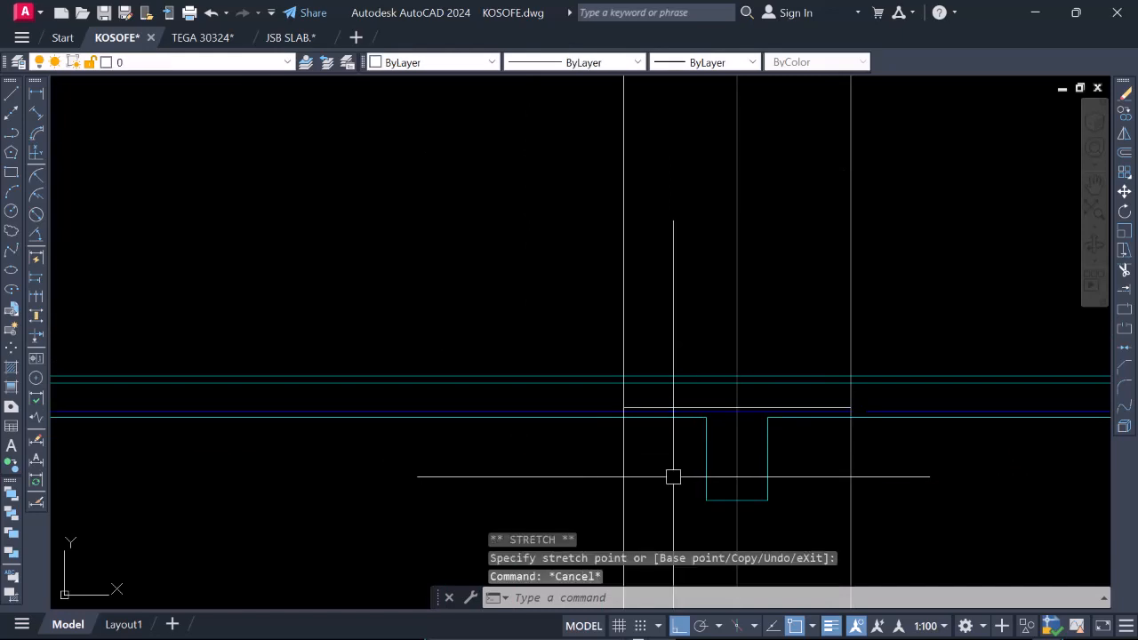
Draw a short sloping crank line from the raised horizontal line's end at the projection line to the start of the gridline 4 side bar.
scroll(730, 445, "up", 6)
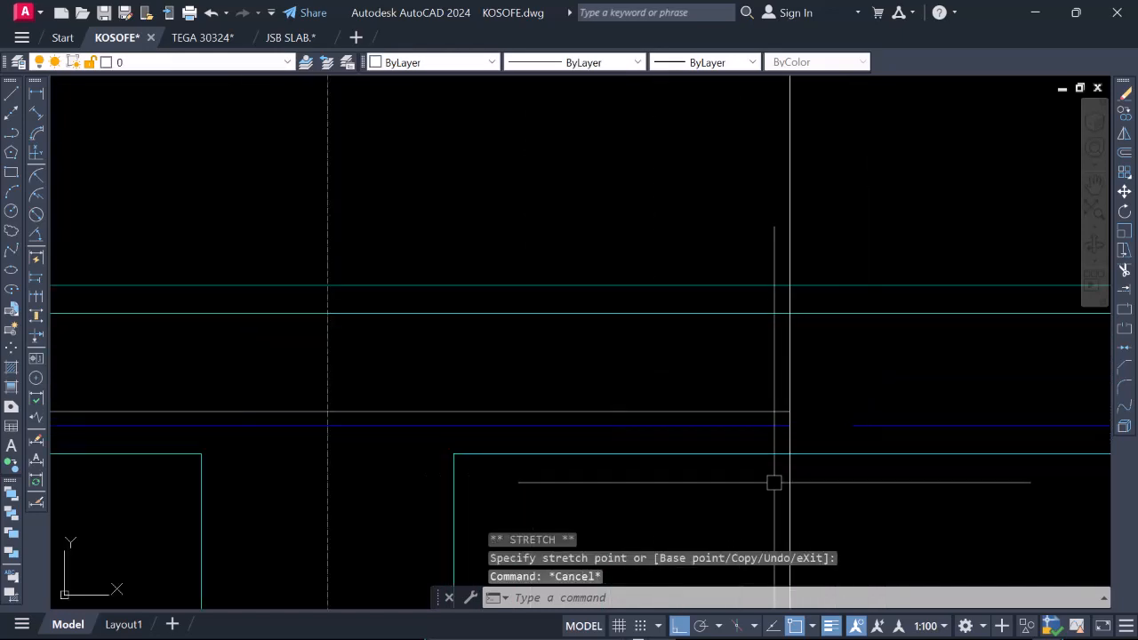
type("l")
key("space")
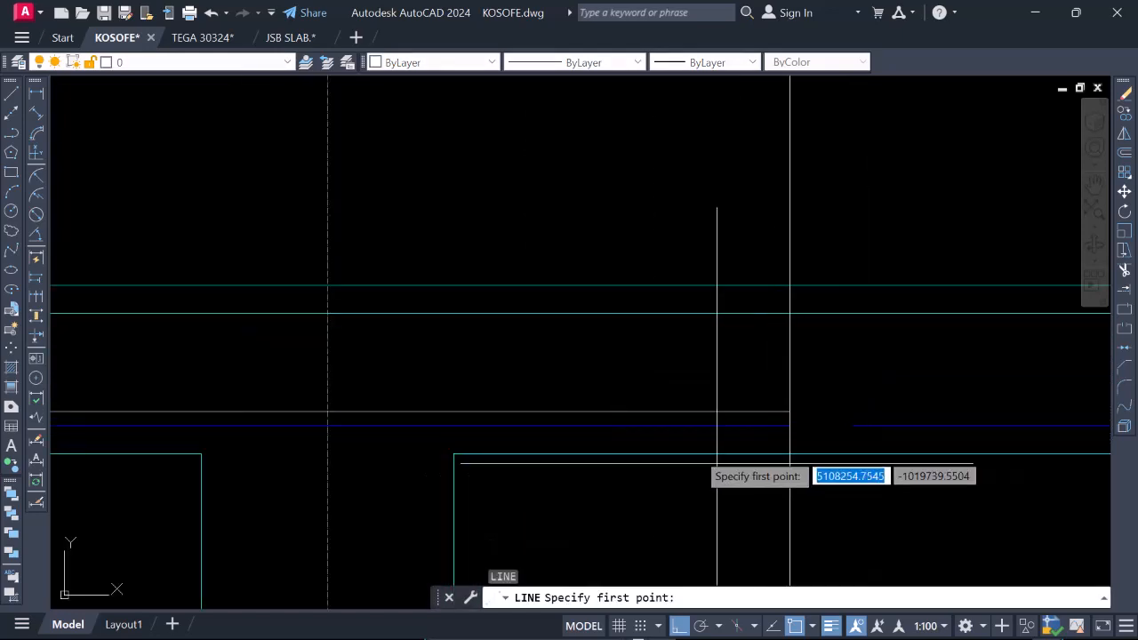
left_click(788, 412)
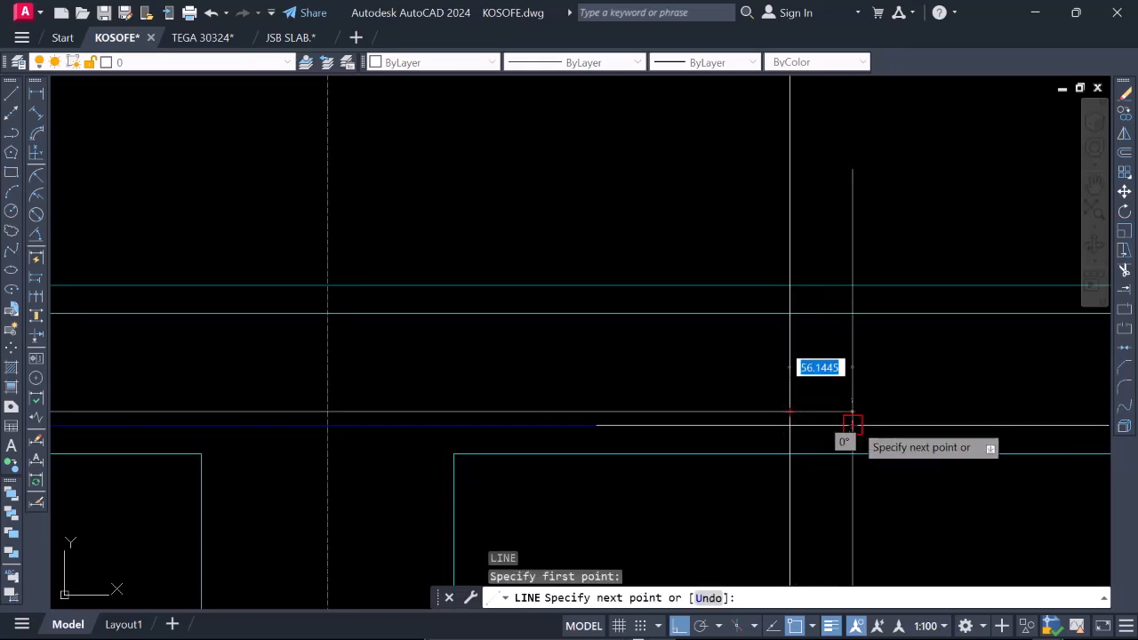
left_click(852, 426)
key("Escape")
Match the properties of the blue RBar_BOT bar onto the raised horizontal lap line and the sloping crank line.
left_click(752, 424)
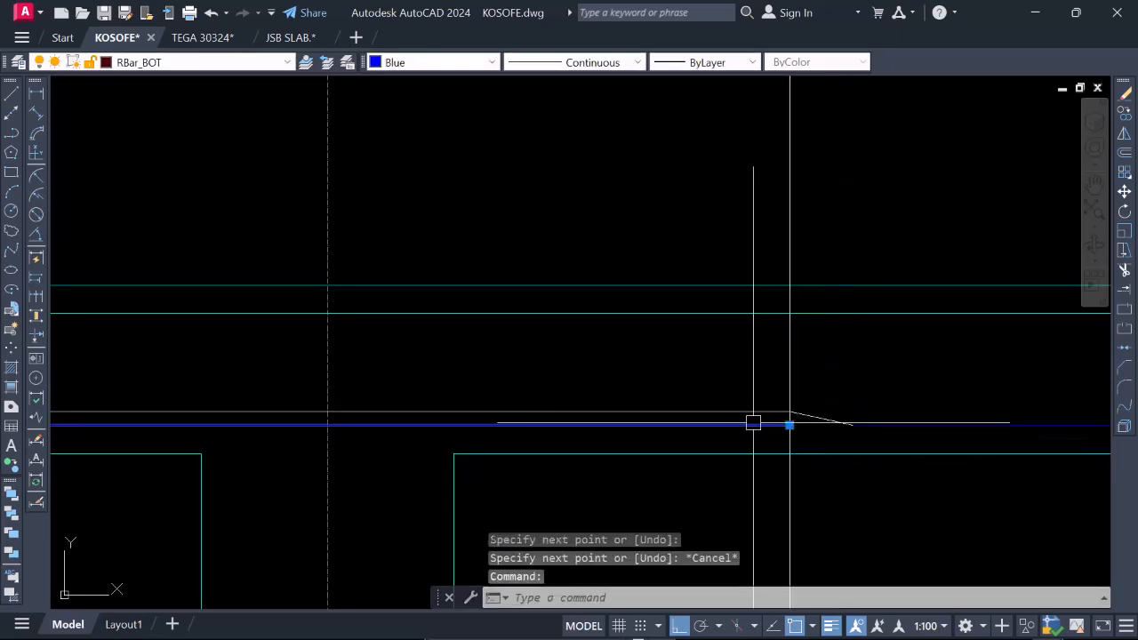
type("MA")
key("Return")
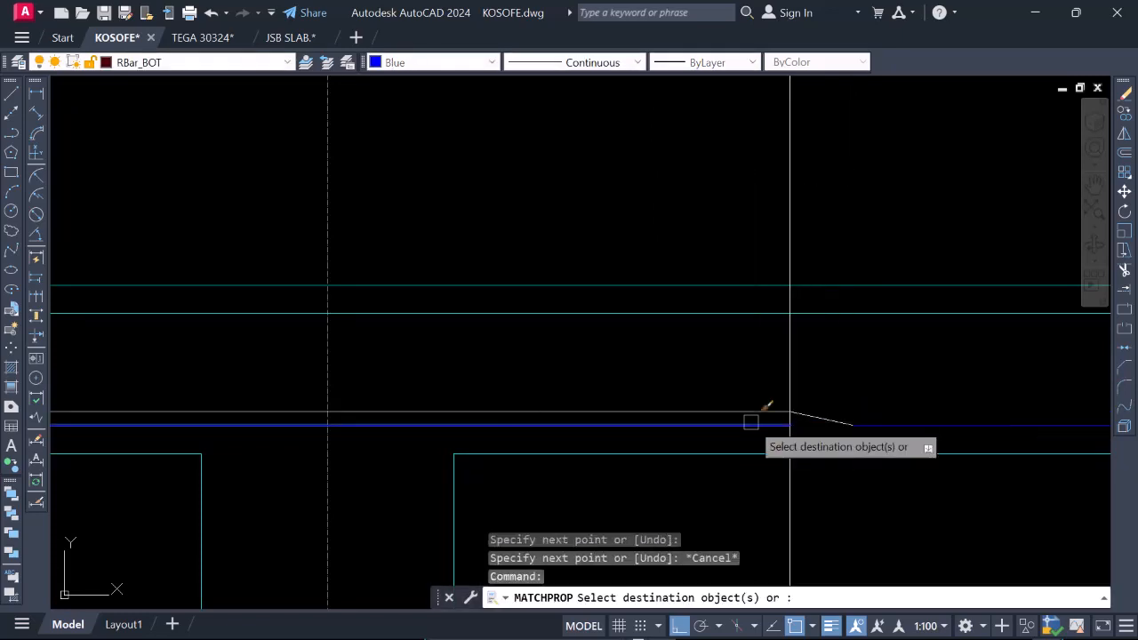
scroll(803, 402, "down", 5)
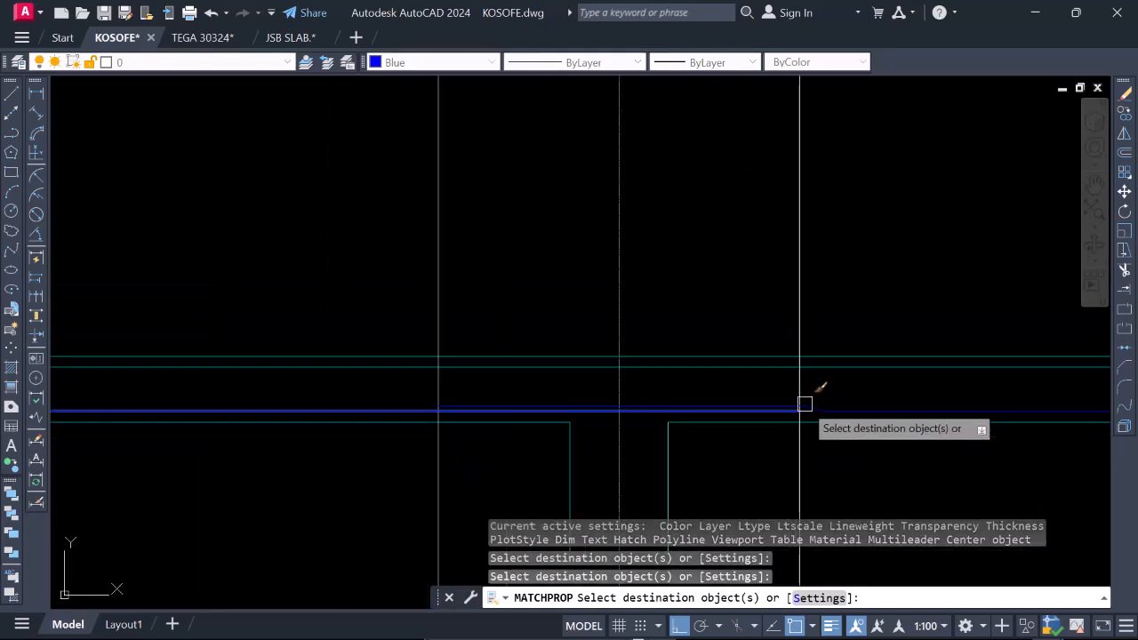
key("Escape")
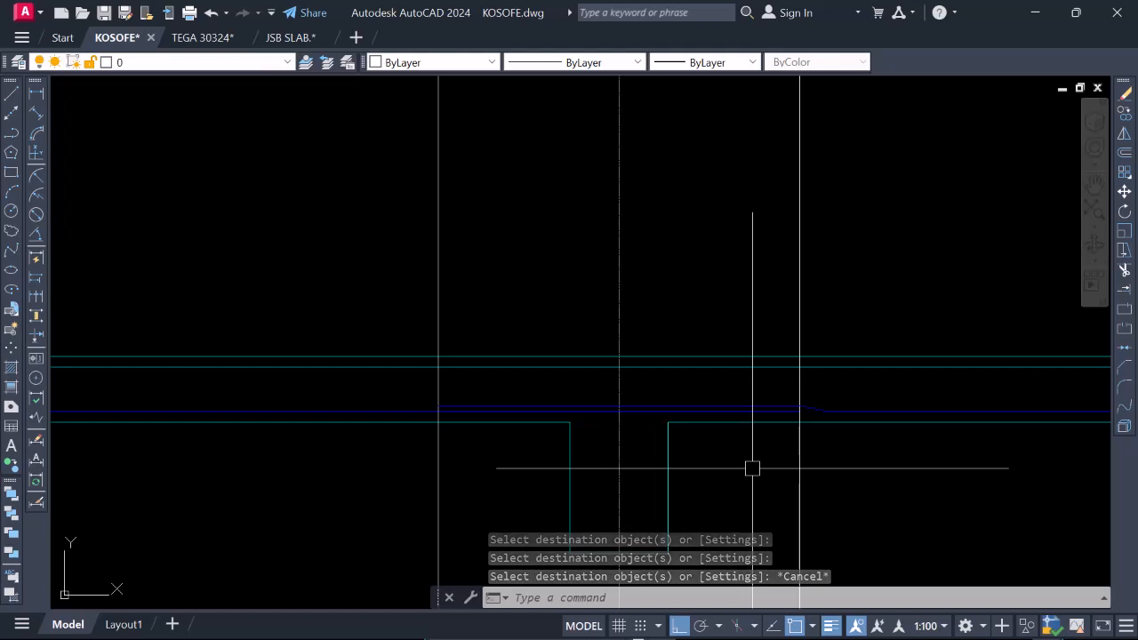
Compare the lapped bars at the 3a beam with the overlapping bottom bars and their bar mark labels in the plan.
scroll(738, 466, "down", 6)
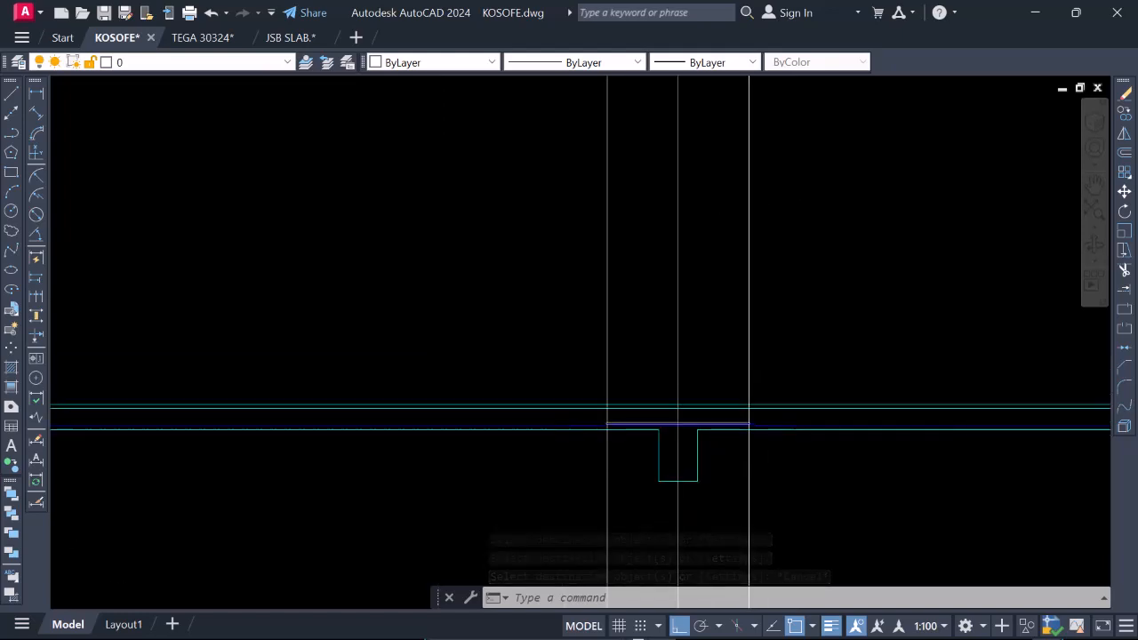
scroll(682, 449, "up", 4)
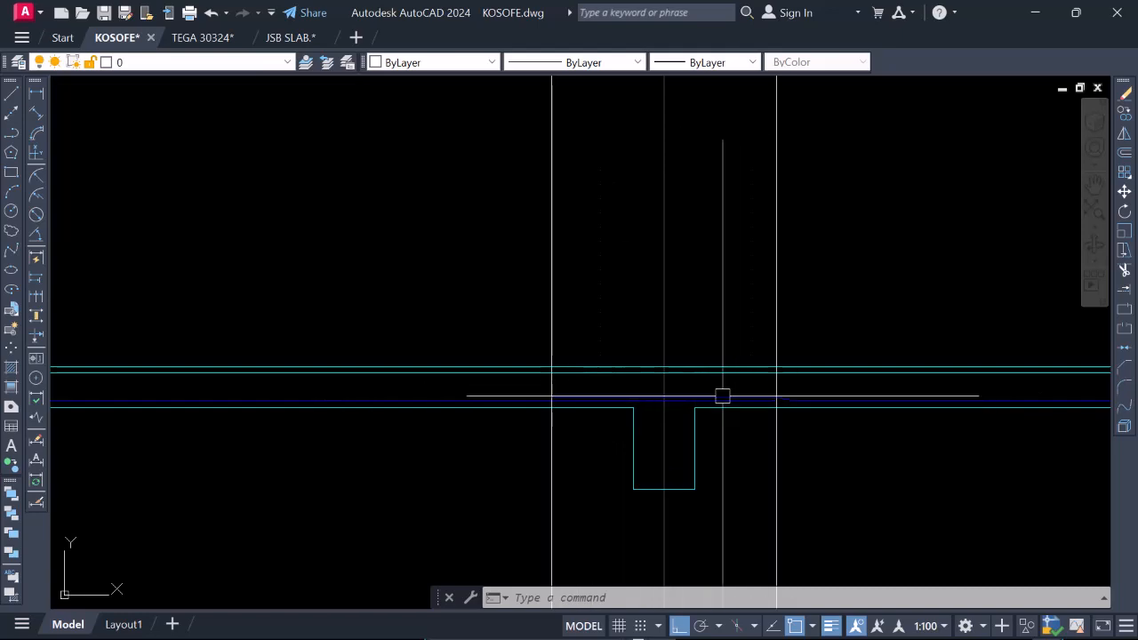
scroll(678, 484, "down", 6)
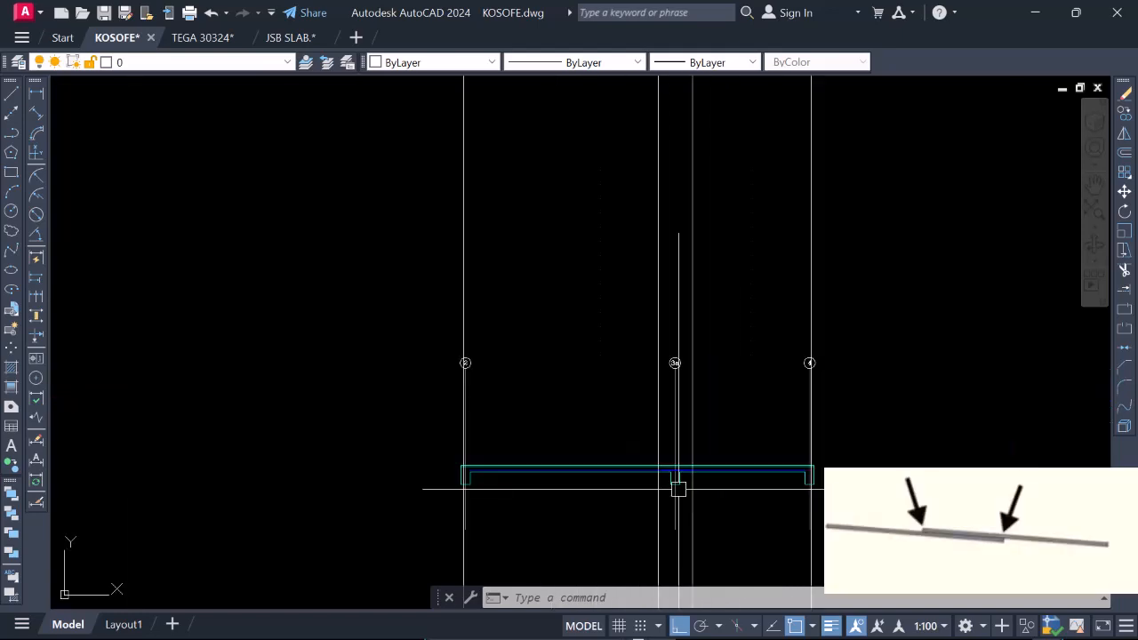
scroll(675, 249, "up", 10)
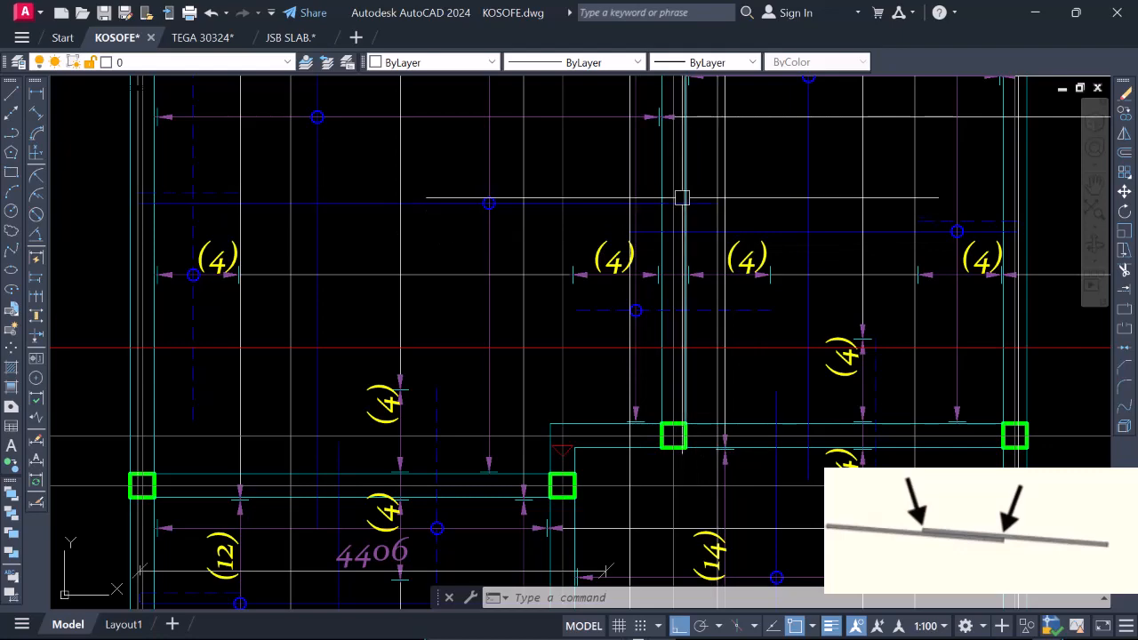
scroll(749, 307, "down", 4)
scroll(787, 243, "down", 2)
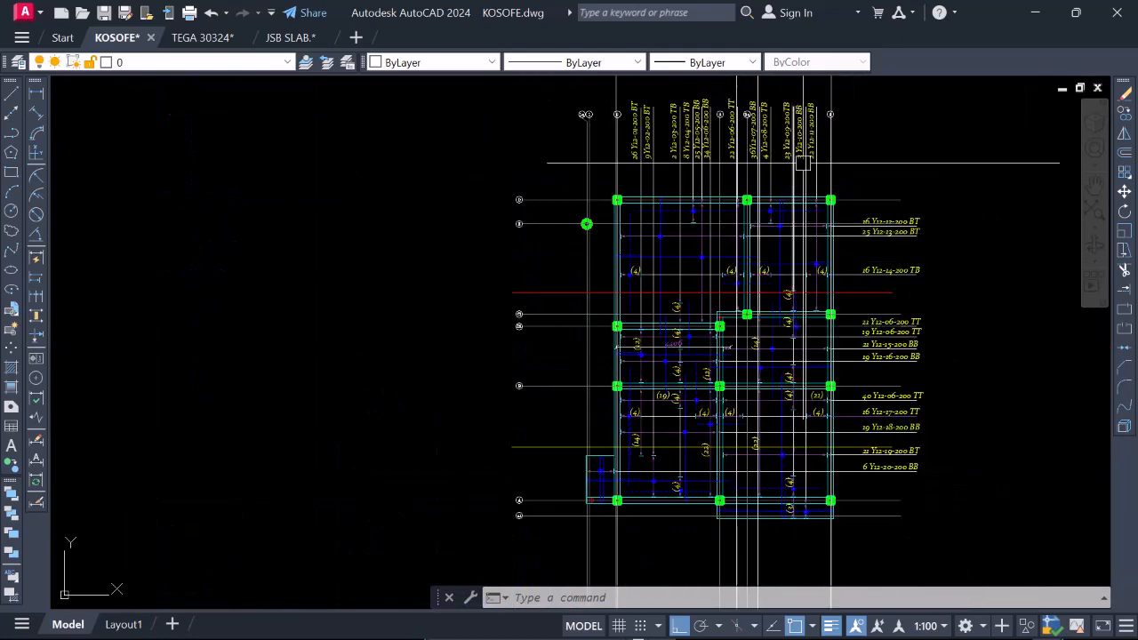
scroll(813, 111, "up", 6)
scroll(827, 146, "down", 5)
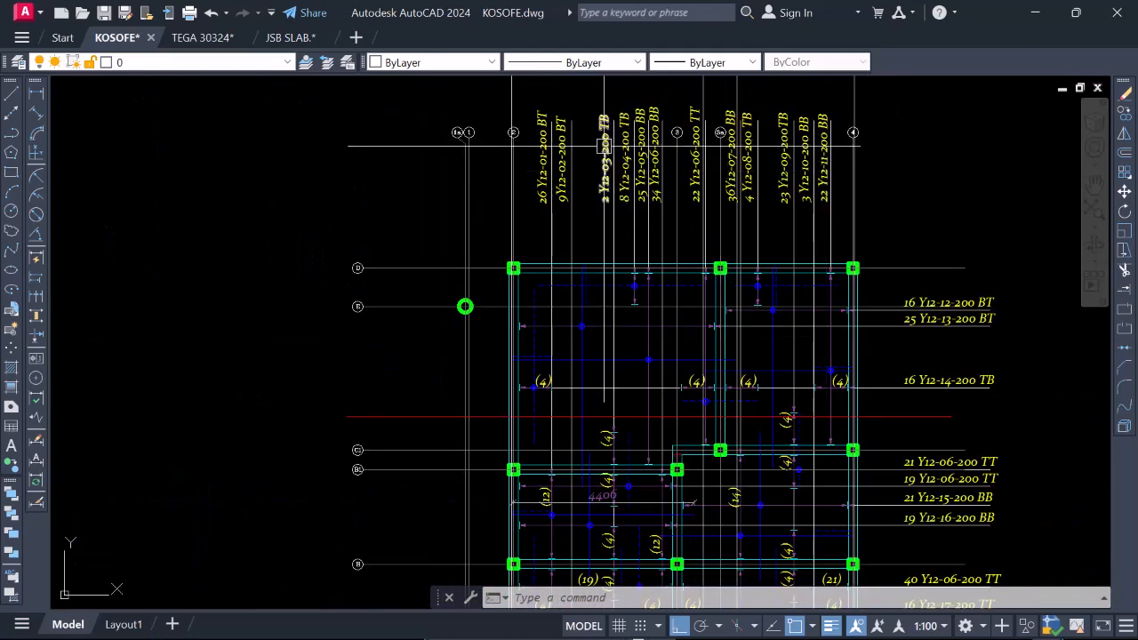
scroll(650, 151, "up", 2)
scroll(651, 170, "down", 2)
scroll(648, 259, "up", 2)
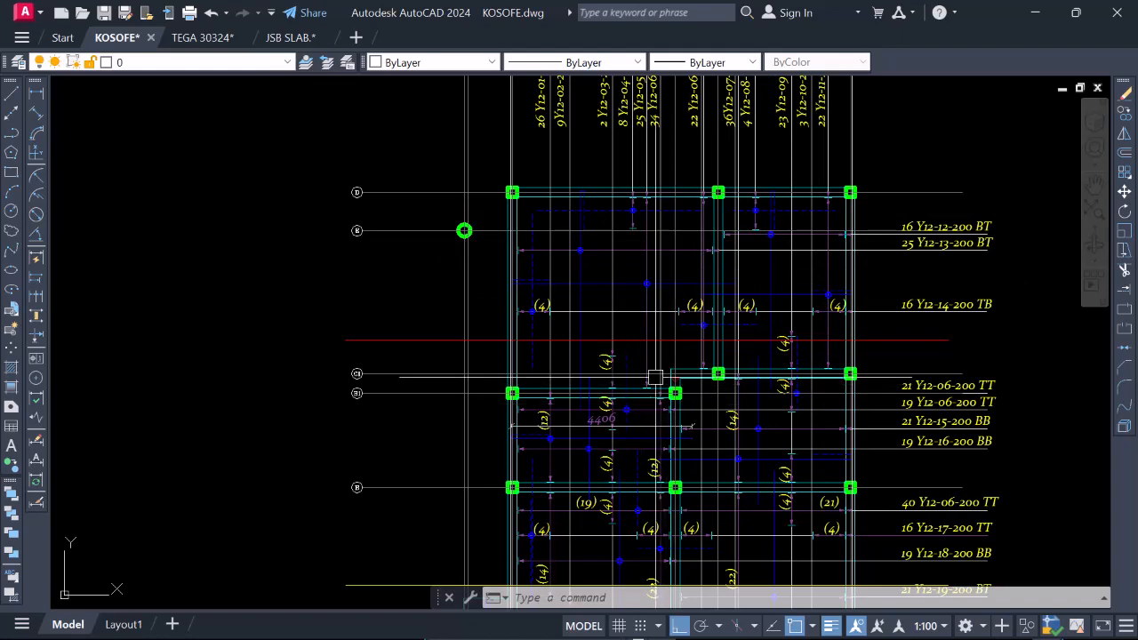
scroll(655, 377, "up", 4)
scroll(667, 376, "down", 6)
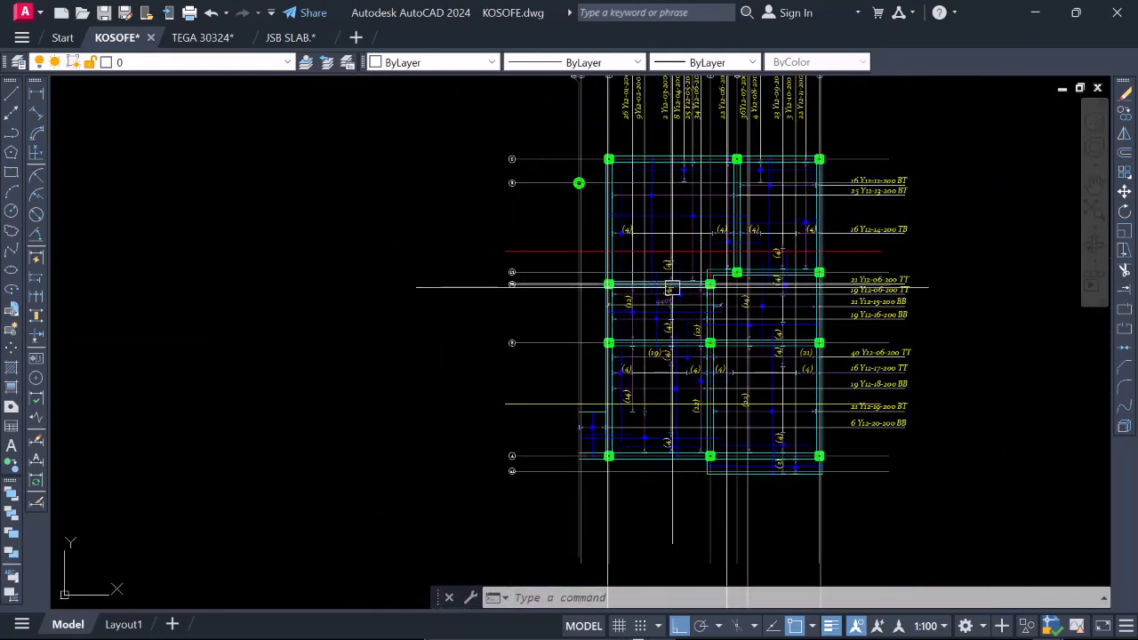
scroll(671, 287, "up", 6)
scroll(684, 240, "down", 10)
Examine the cranked lap at the 3a beam in the upper section, checking its lap length between the projection lines and its crank.
scroll(662, 302, "up", 5)
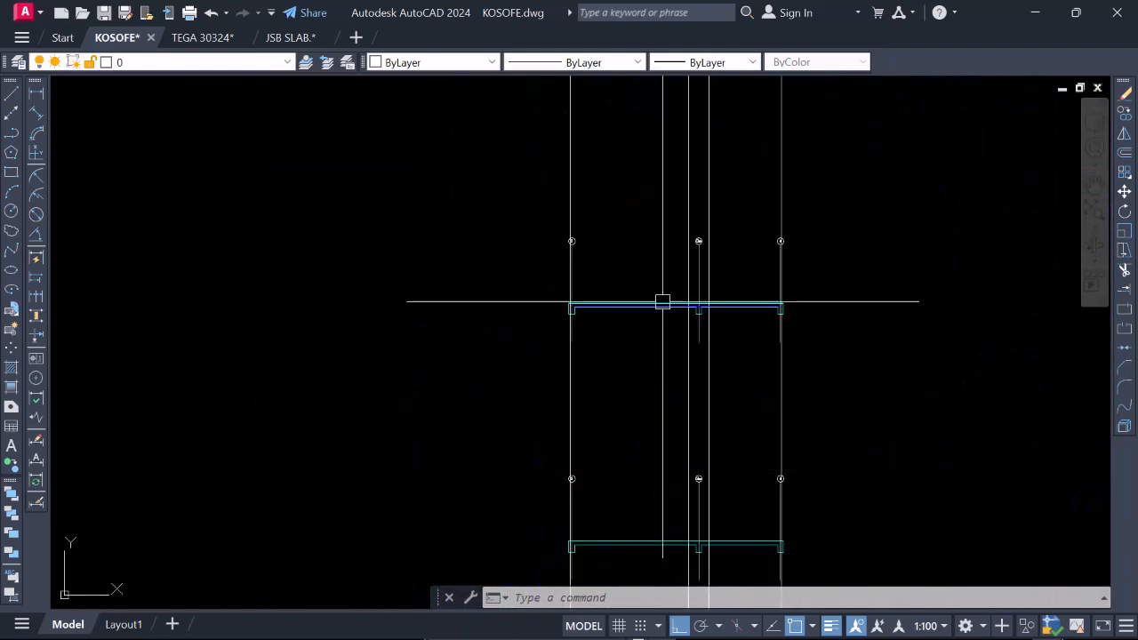
scroll(662, 301, "up", 6)
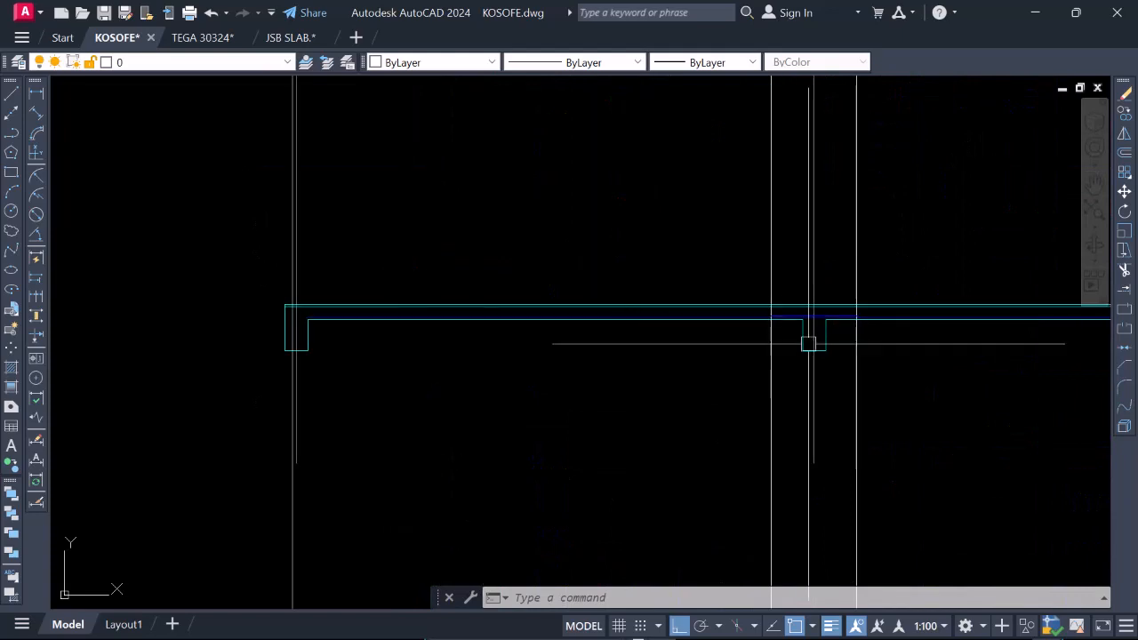
scroll(912, 310, "up", 2)
scroll(823, 324, "up", 4)
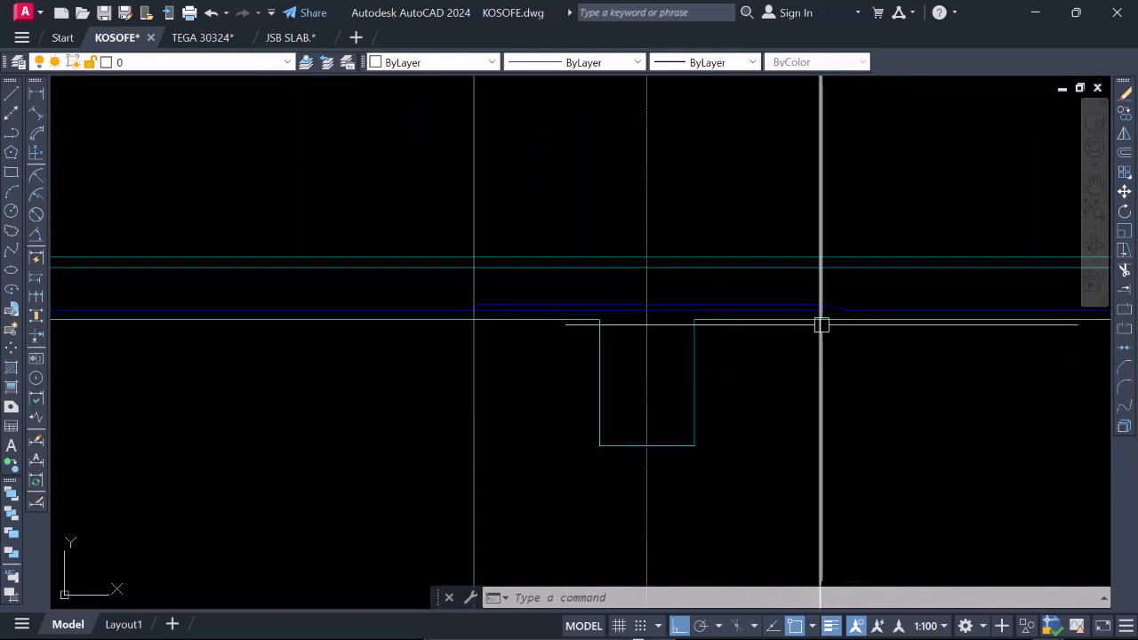
scroll(830, 312, "down", 2)
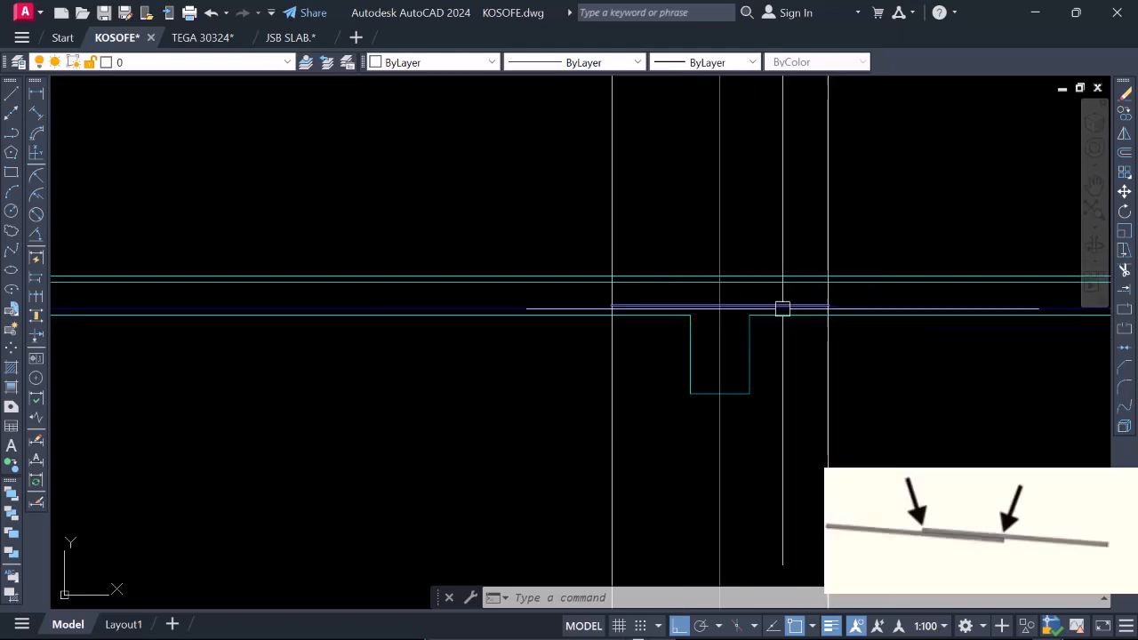
scroll(849, 310, "up", 2)
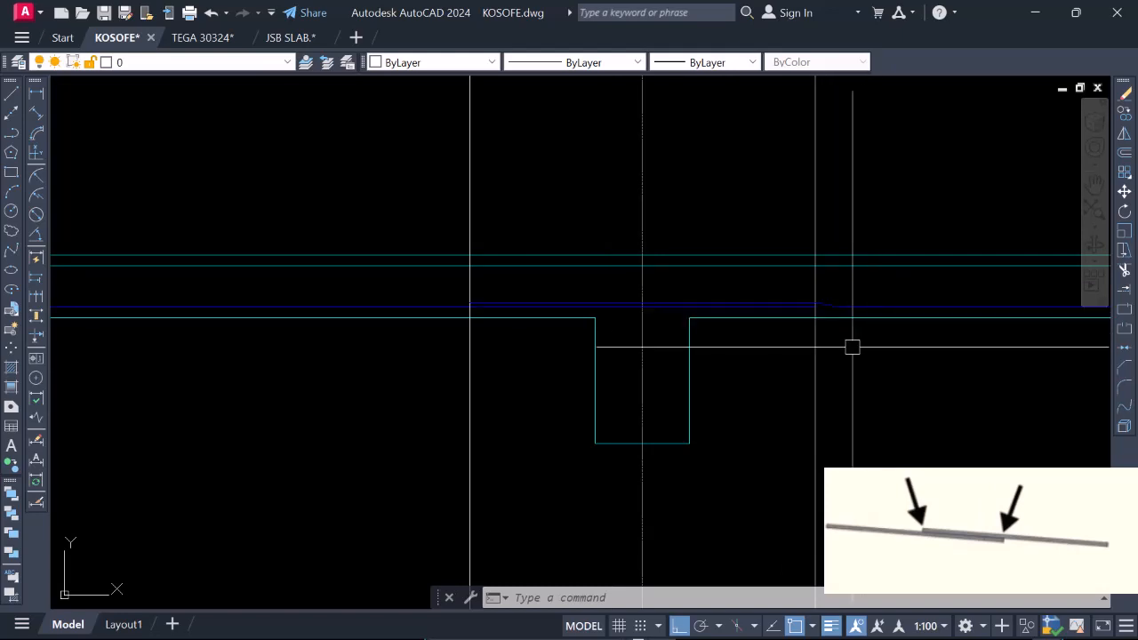
scroll(760, 348, "down", 2)
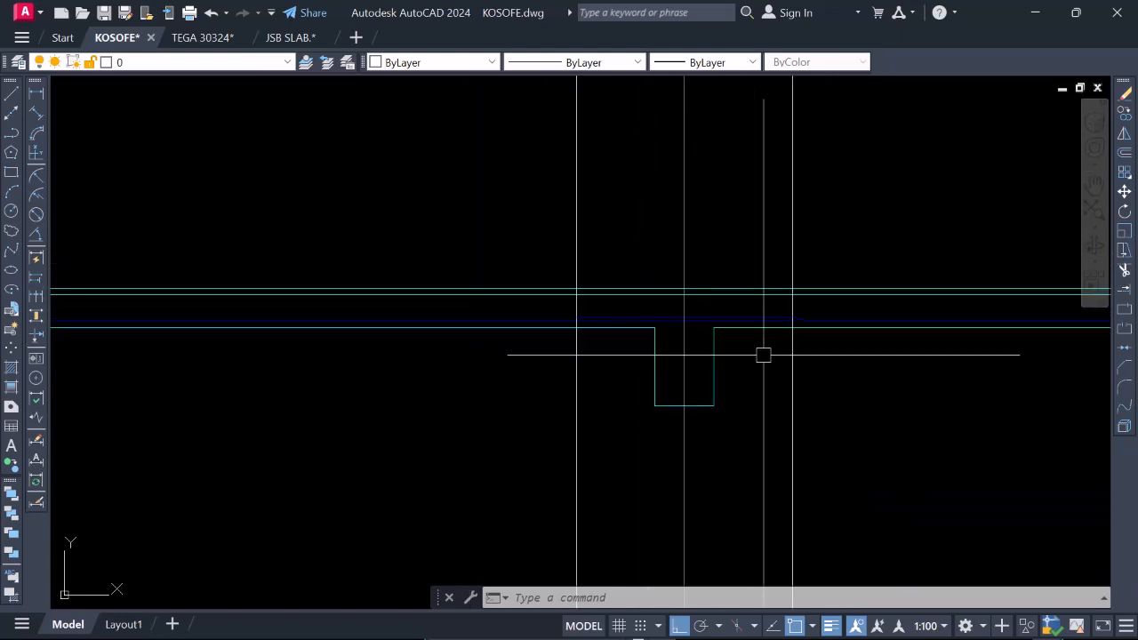
scroll(762, 355, "down", 2)
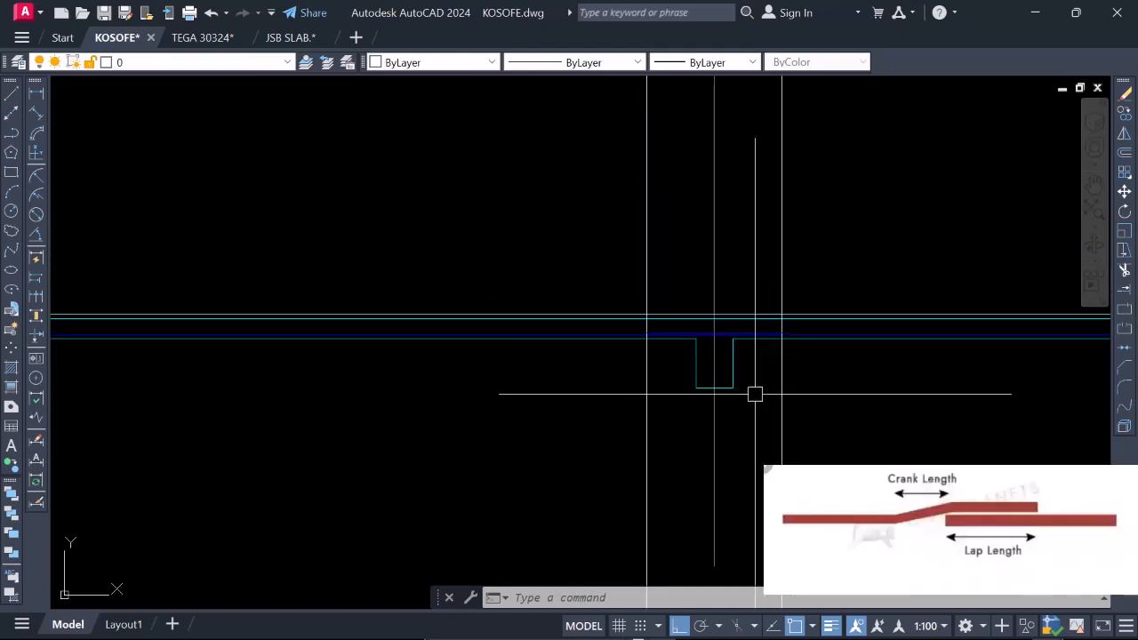
scroll(711, 342, "up", 3)
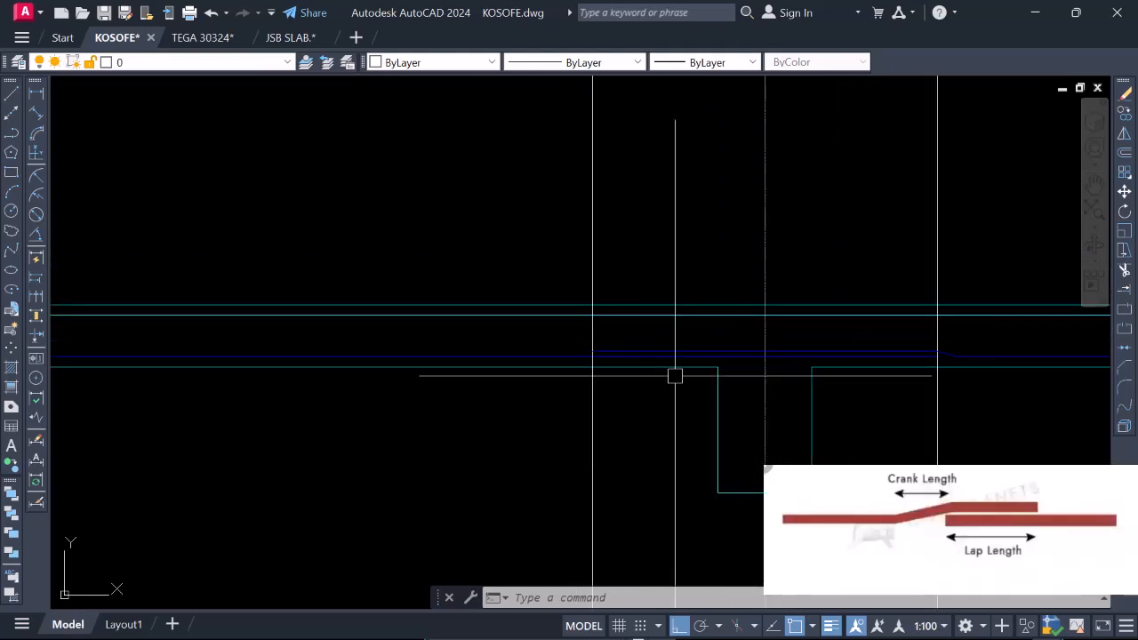
scroll(674, 375, "down", 3)
scroll(782, 378, "up", 5)
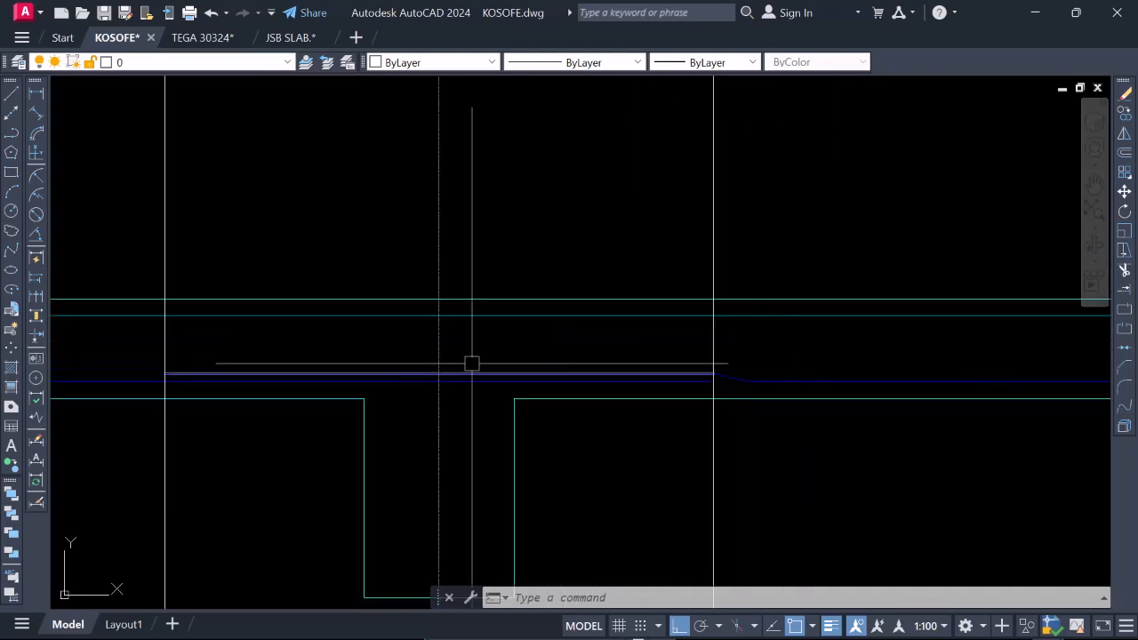
scroll(797, 356, "down", 2)
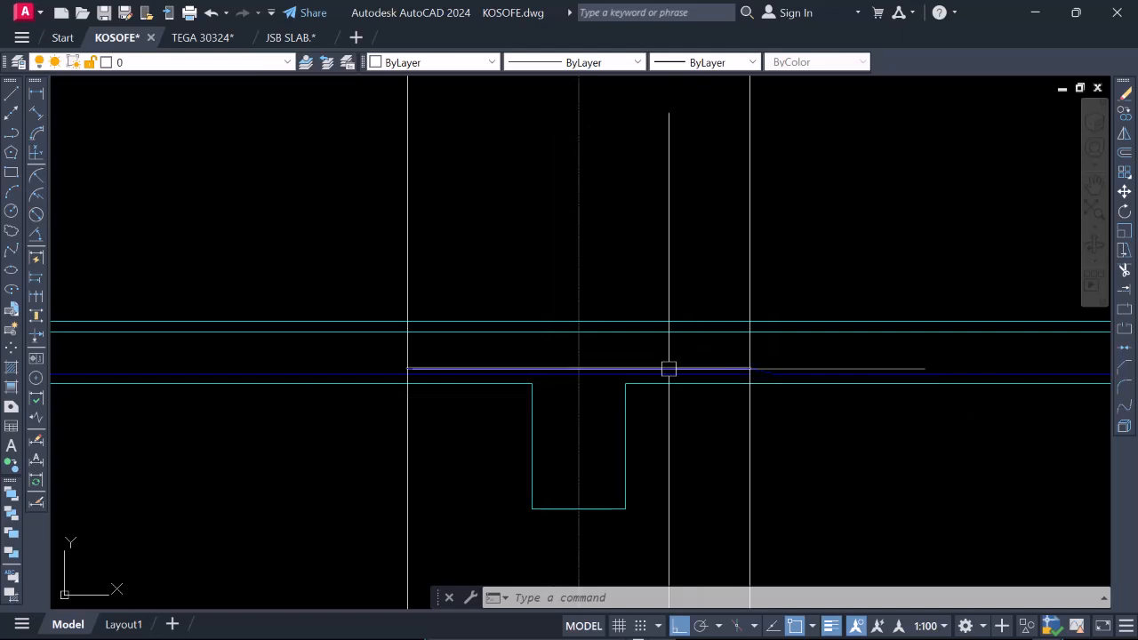
Switch to the WELCOME CENTRE slab details drawing and examine the cranked bars and their end marks around gridline 4A in Section 1.
scroll(667, 368, "down", 4)
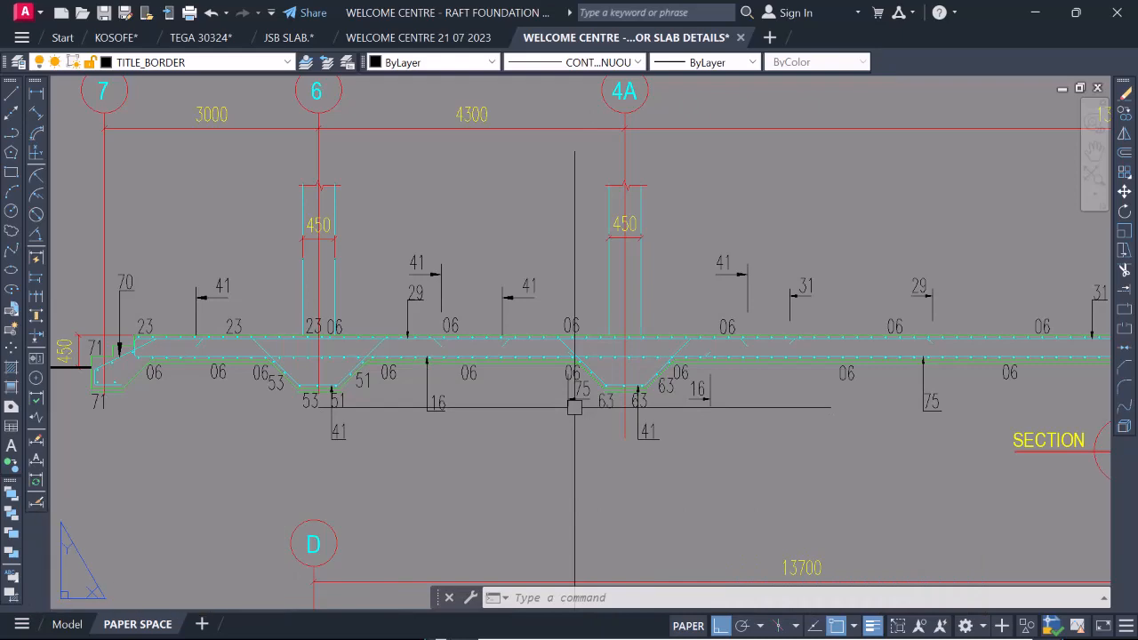
scroll(582, 358, "down", 5)
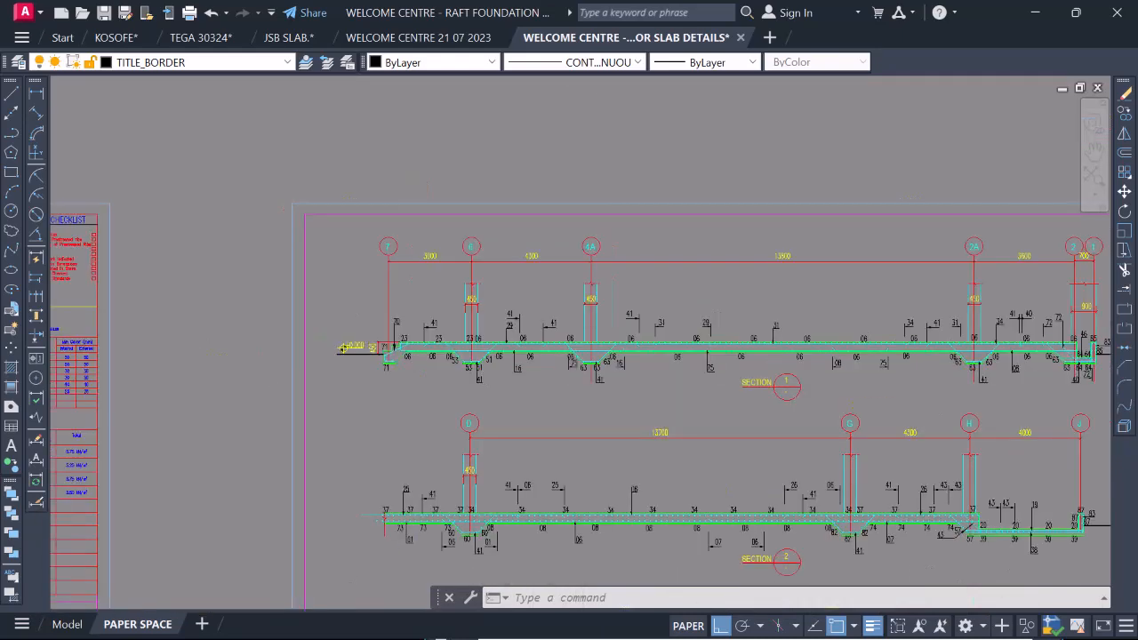
scroll(598, 364, "up", 6)
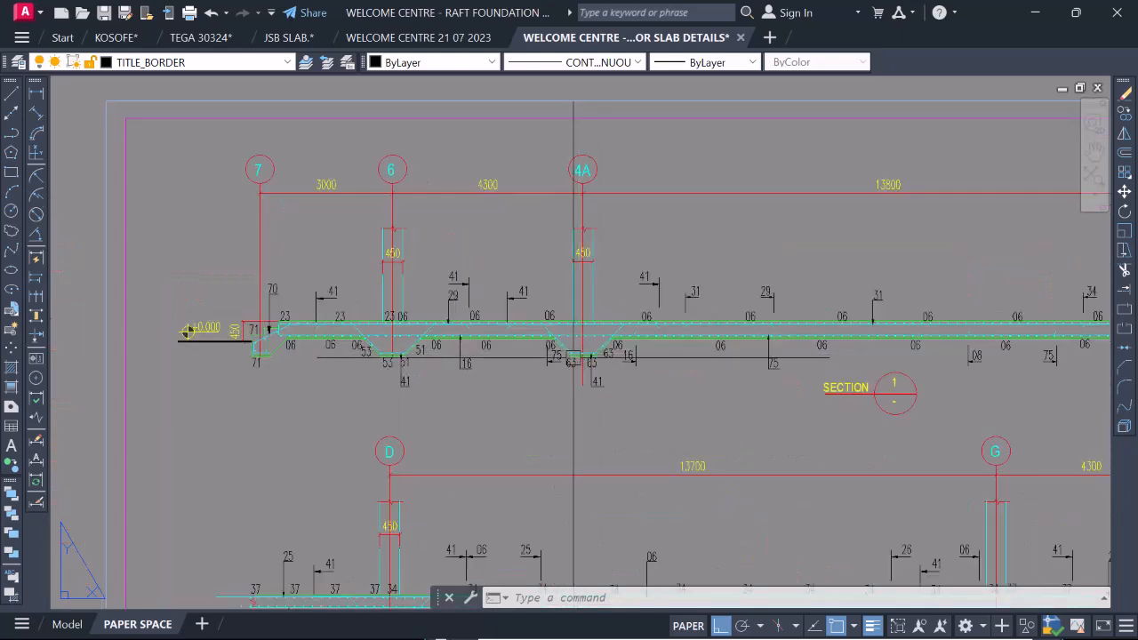
scroll(572, 358, "down", 2)
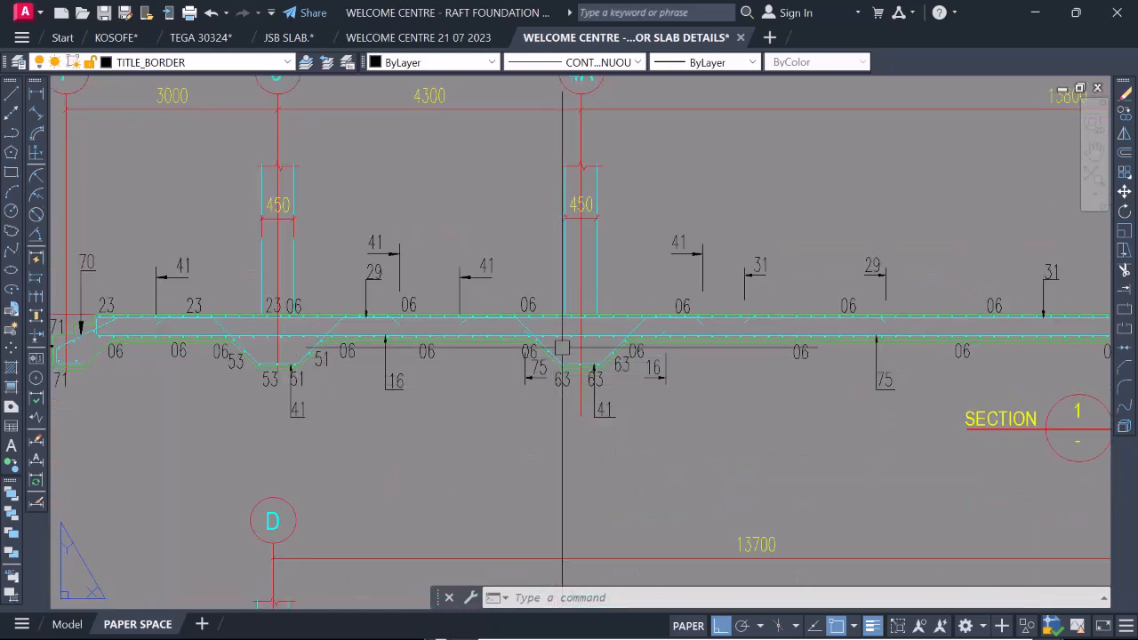
scroll(560, 356, "up", 2)
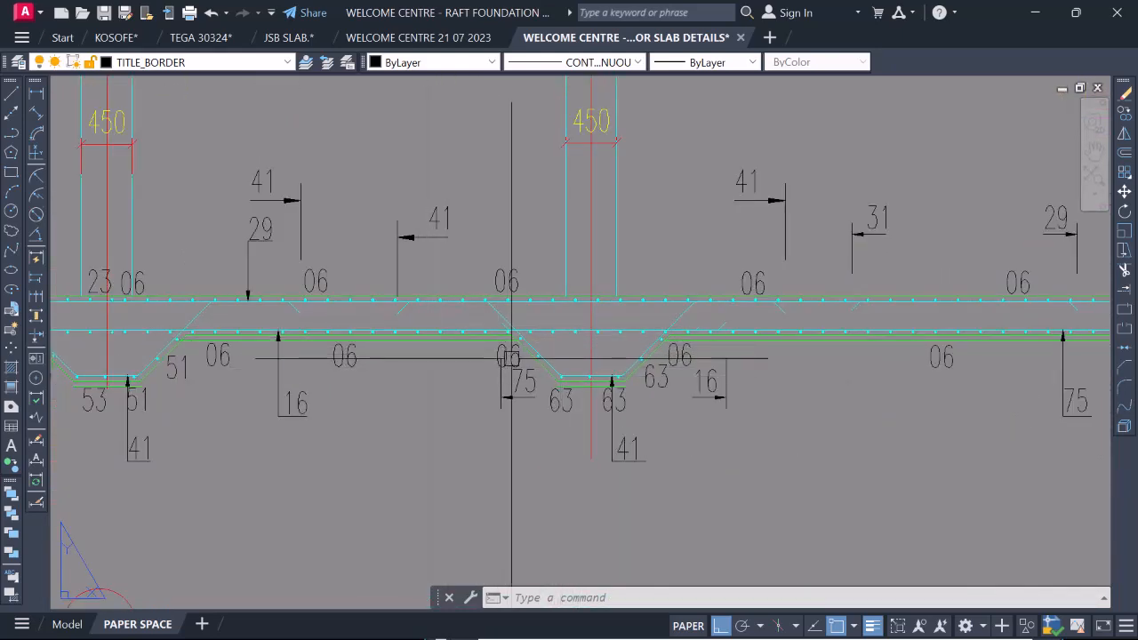
scroll(395, 320, "up", 2)
left_click(405, 311)
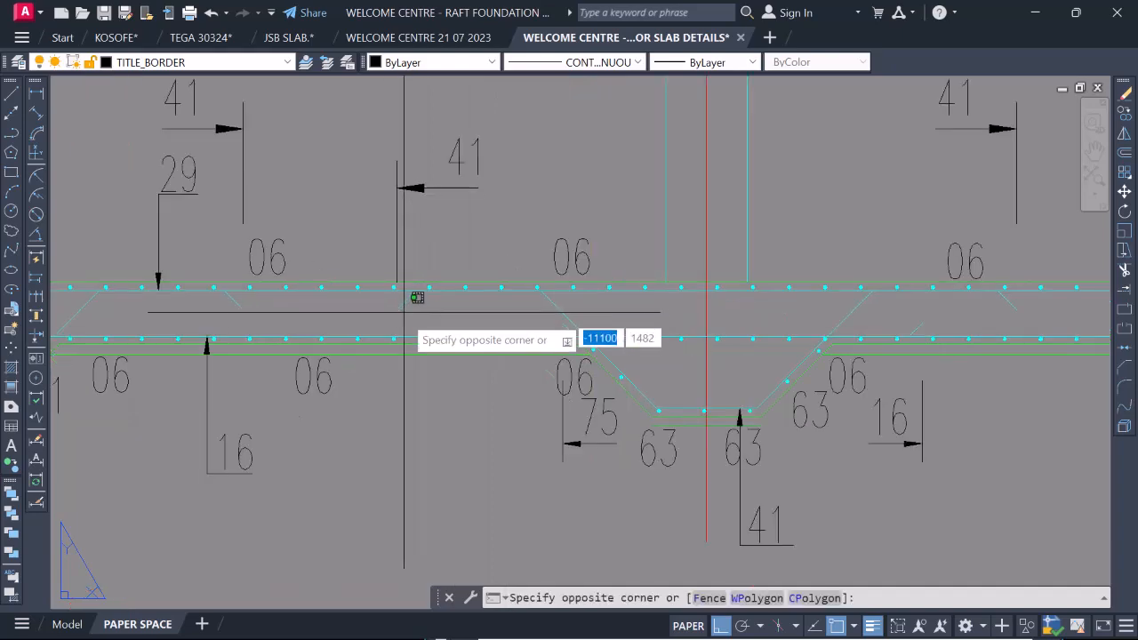
left_click(394, 317)
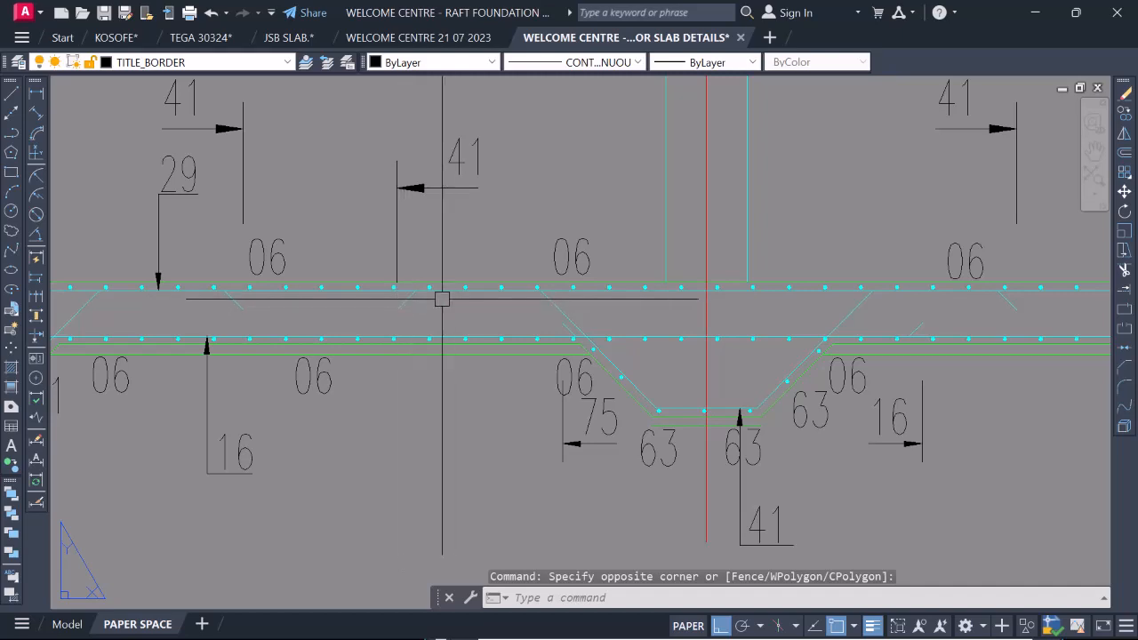
scroll(357, 298, "down", 1)
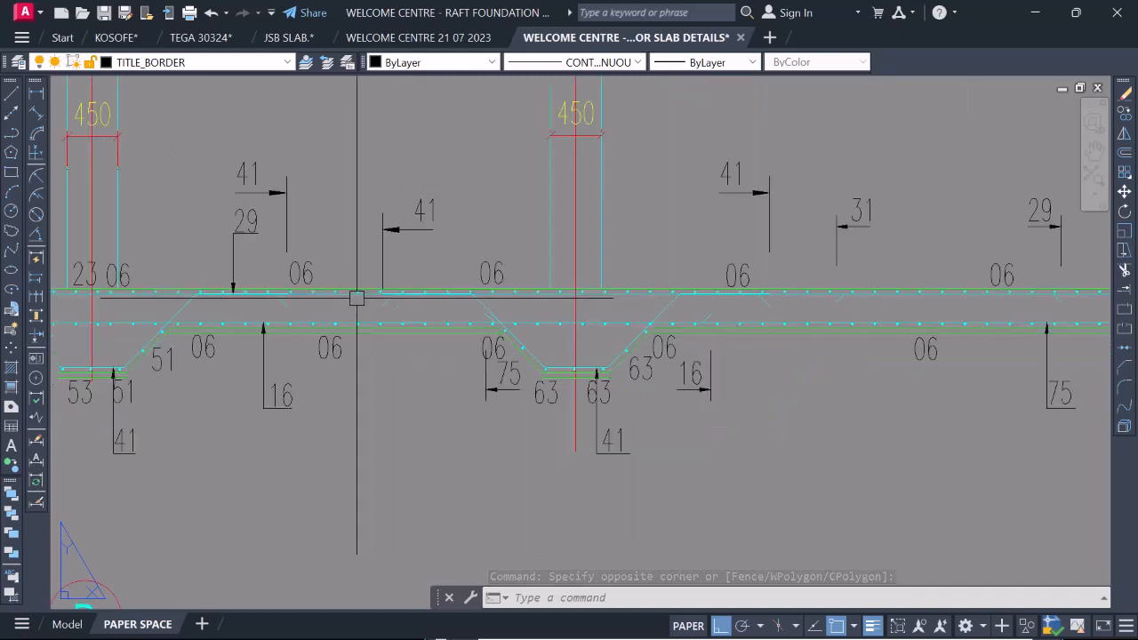
scroll(356, 298, "down", 2)
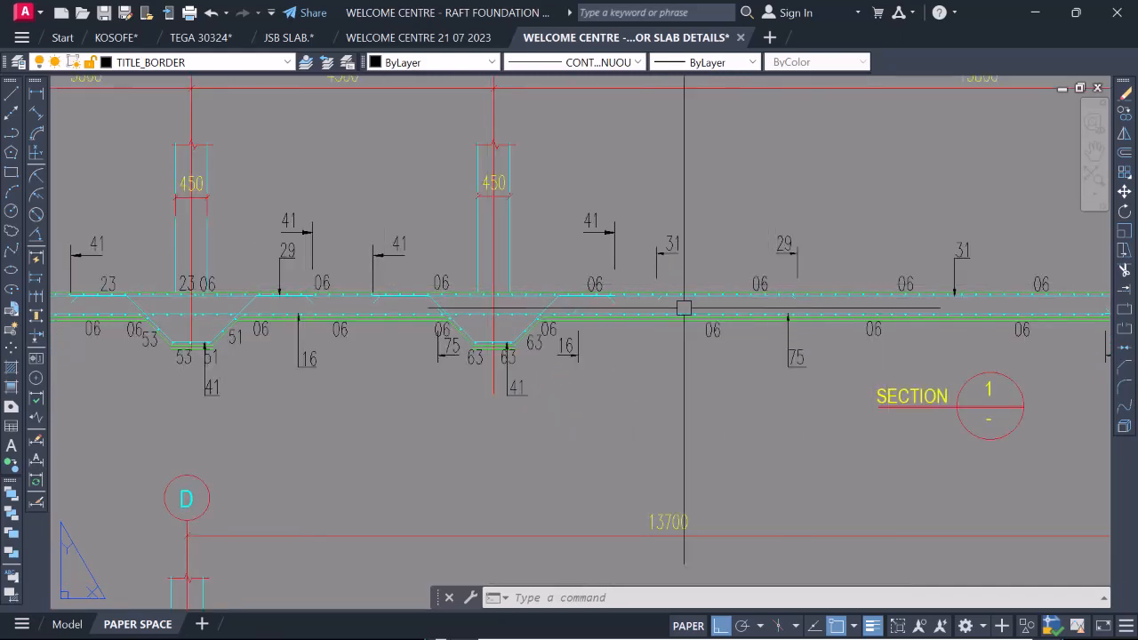
scroll(384, 284, "up", 4)
scroll(332, 325, "up", 2)
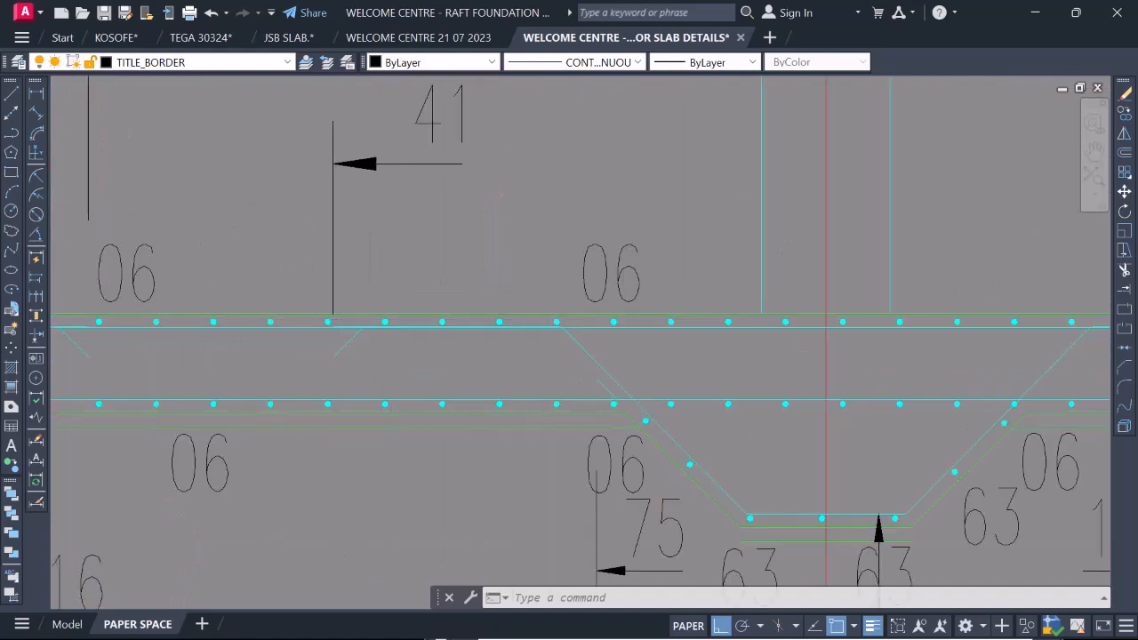
scroll(706, 406, "down", 3)
scroll(767, 336, "up", 2)
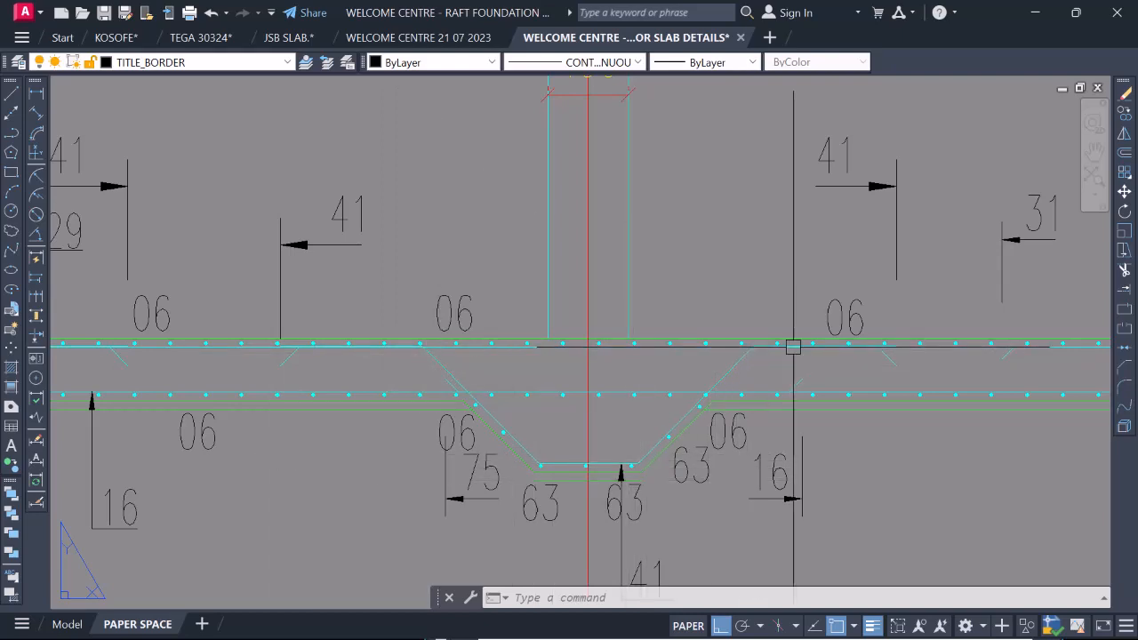
Examine how bar ends and bar mark arrows are shown between gridlines 4A and 2A in Section 1 of the reference drawing.
scroll(835, 374, "down", 3)
scroll(916, 374, "up", 4)
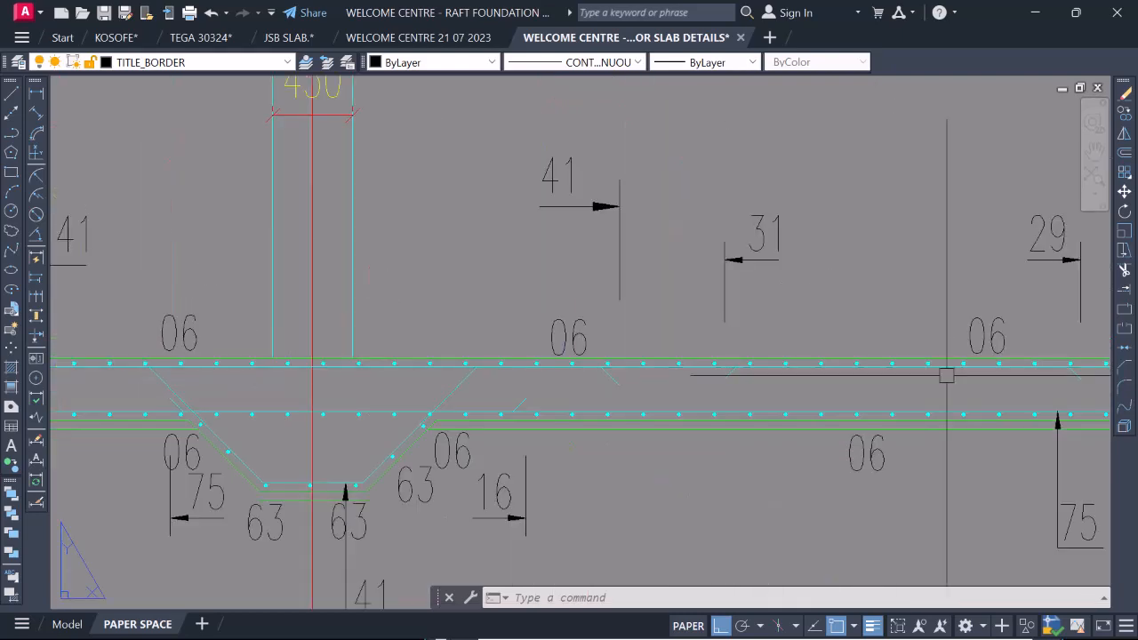
scroll(798, 392, "down", 4)
scroll(708, 411, "down", 3)
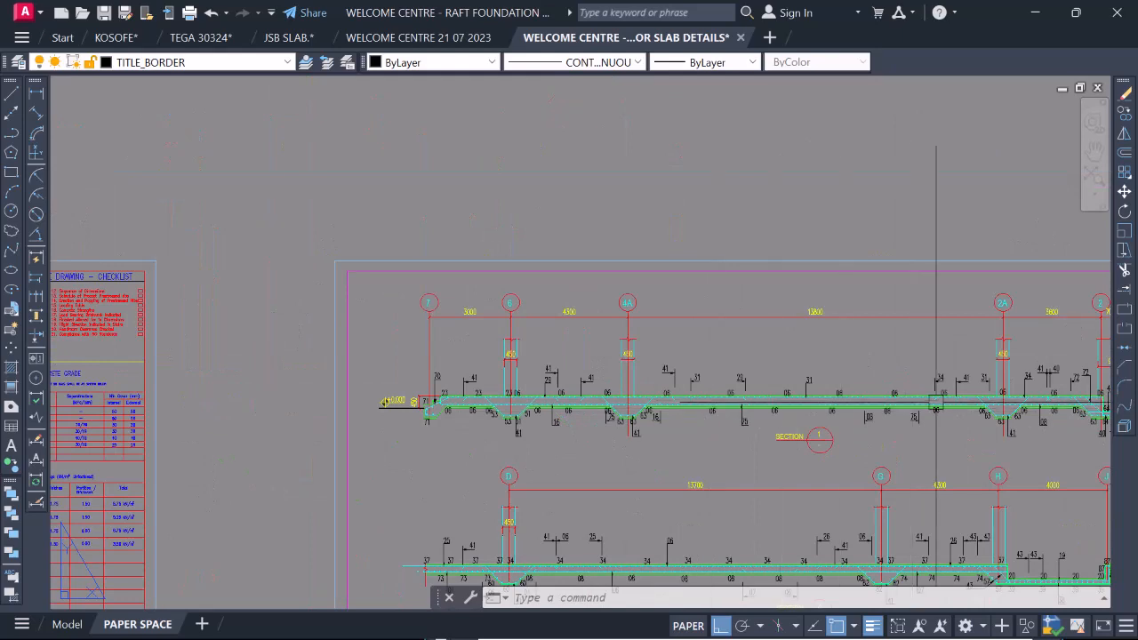
scroll(935, 402, "up", 2)
scroll(547, 398, "up", 3)
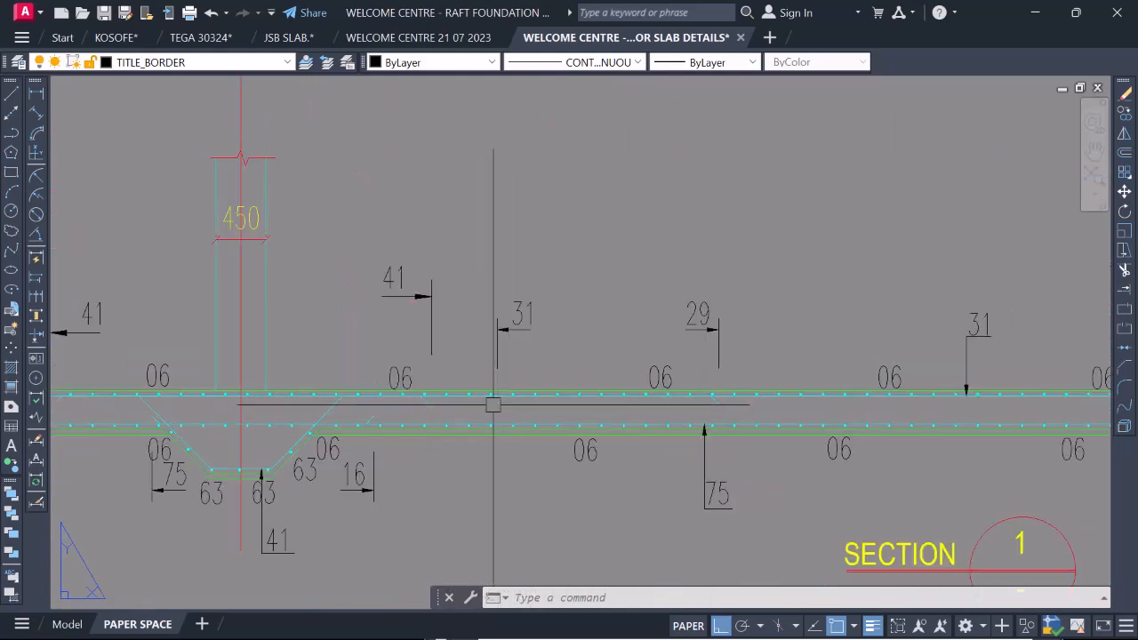
scroll(496, 402, "down", 4)
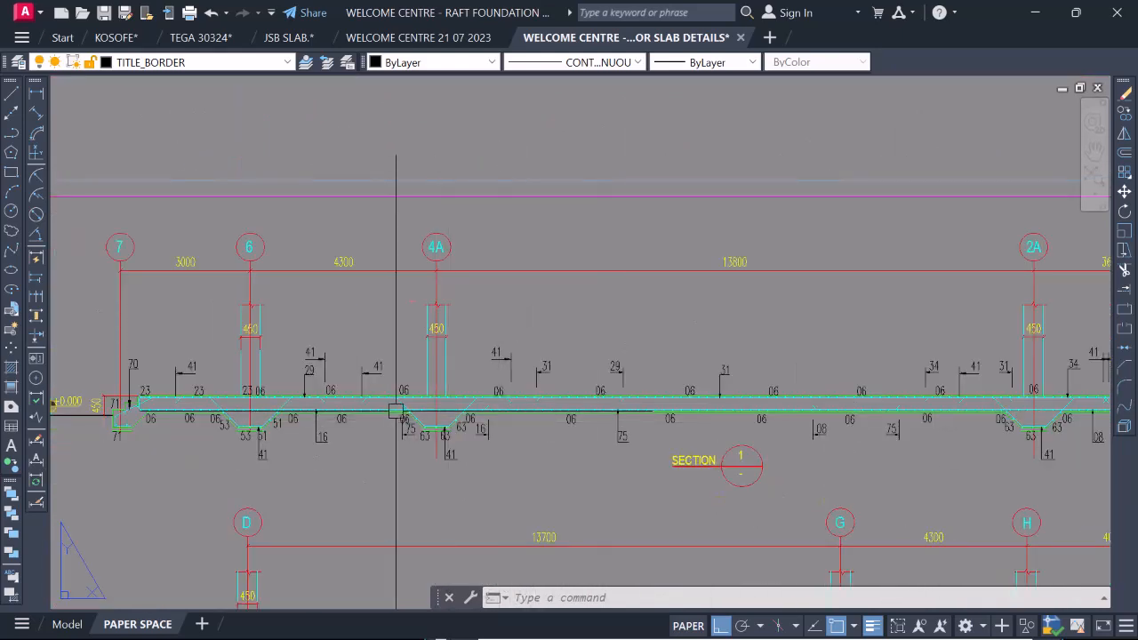
scroll(536, 418, "up", 3)
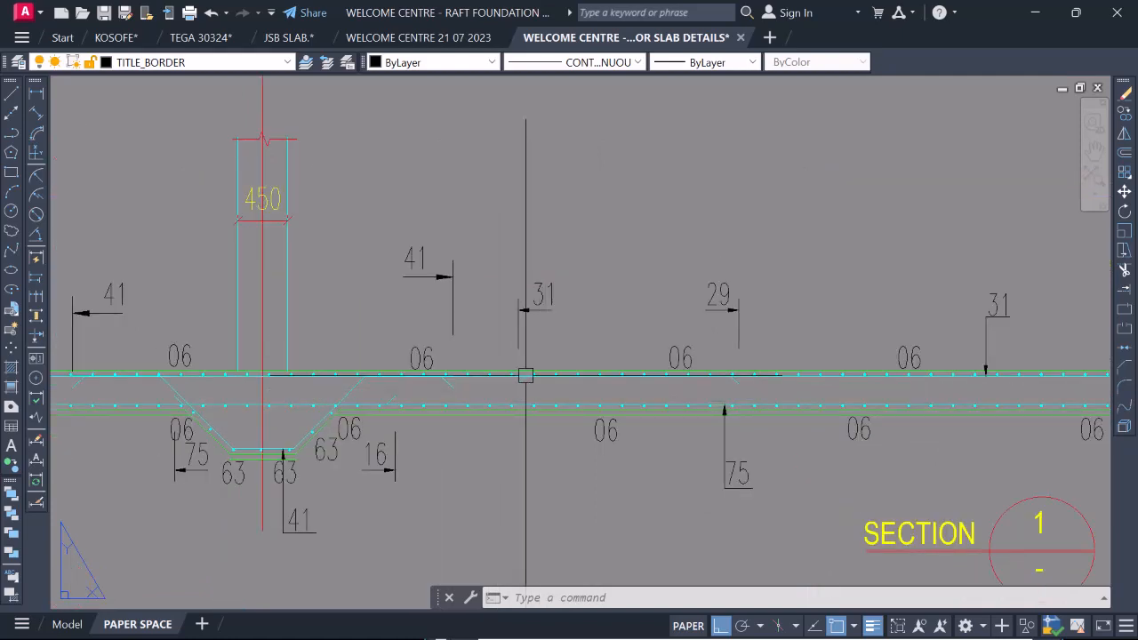
scroll(526, 375, "down", 3)
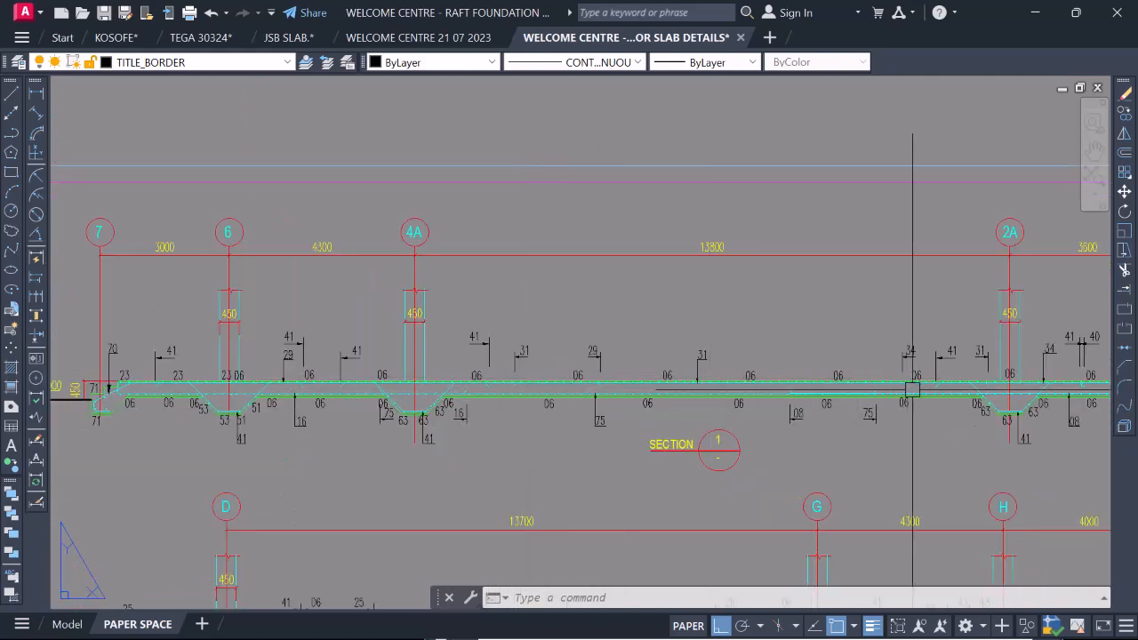
scroll(996, 386, "up", 4)
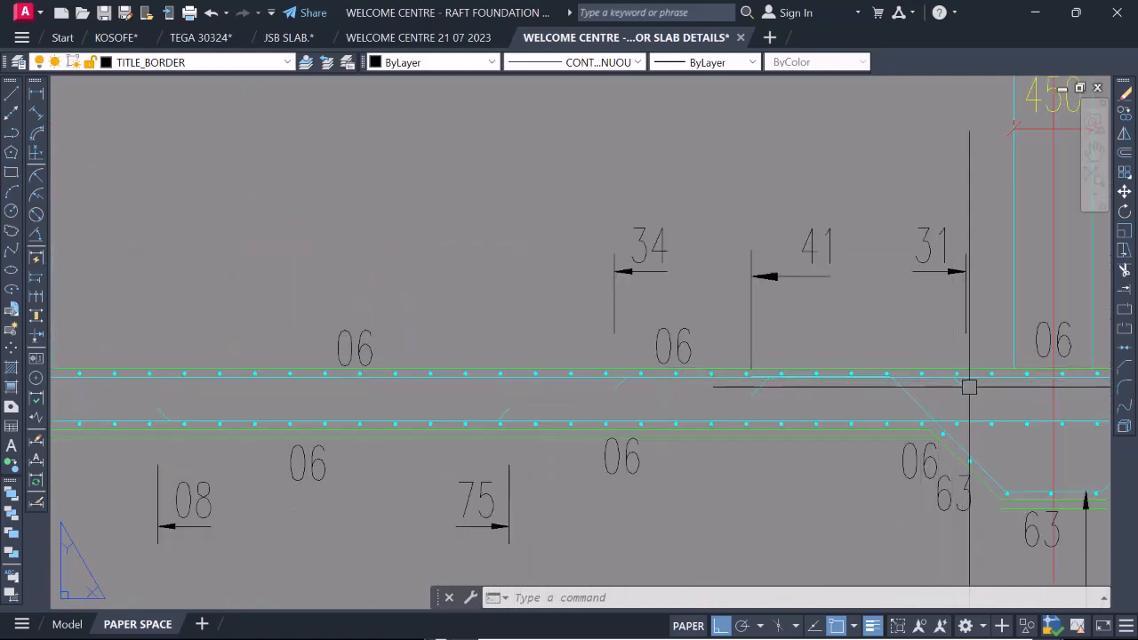
scroll(969, 386, "down", 4)
scroll(332, 387, "up", 7)
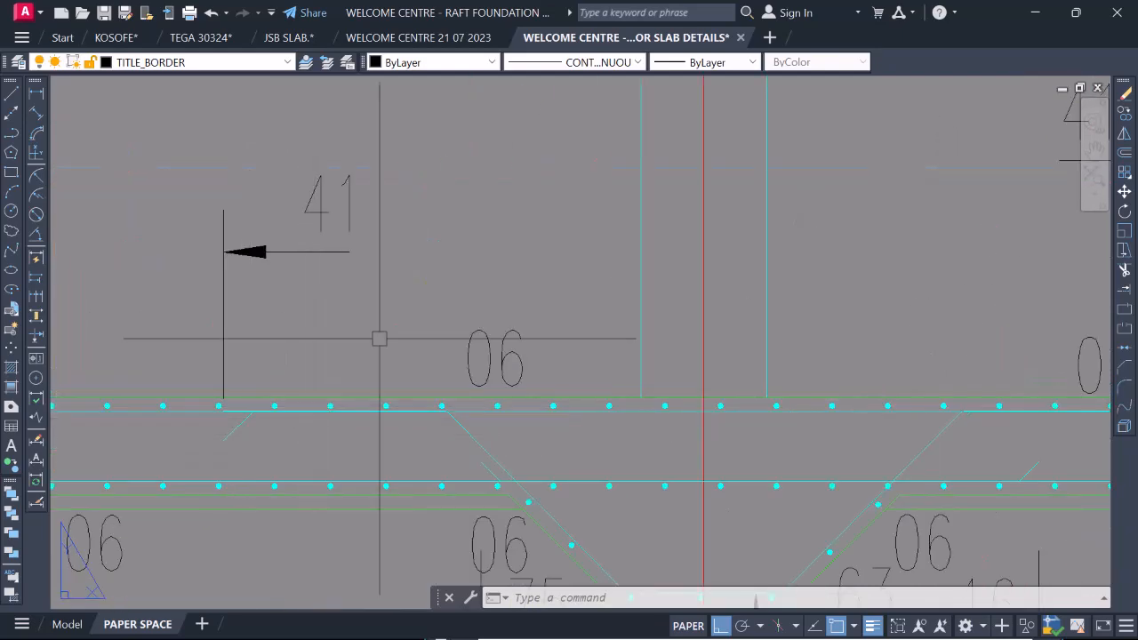
scroll(379, 339, "down", 3)
scroll(350, 365, "up", 2)
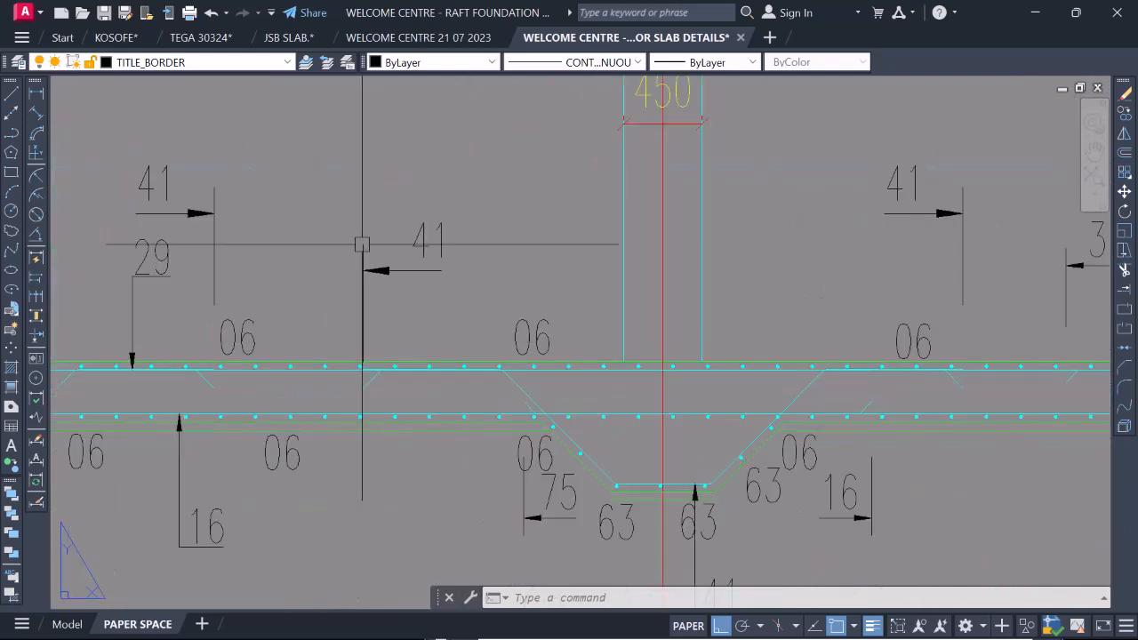
Return to the KOSOFE drawing and check the cranked lap at the 3a beam and the bottom bars along the upper section.
left_click(106, 39)
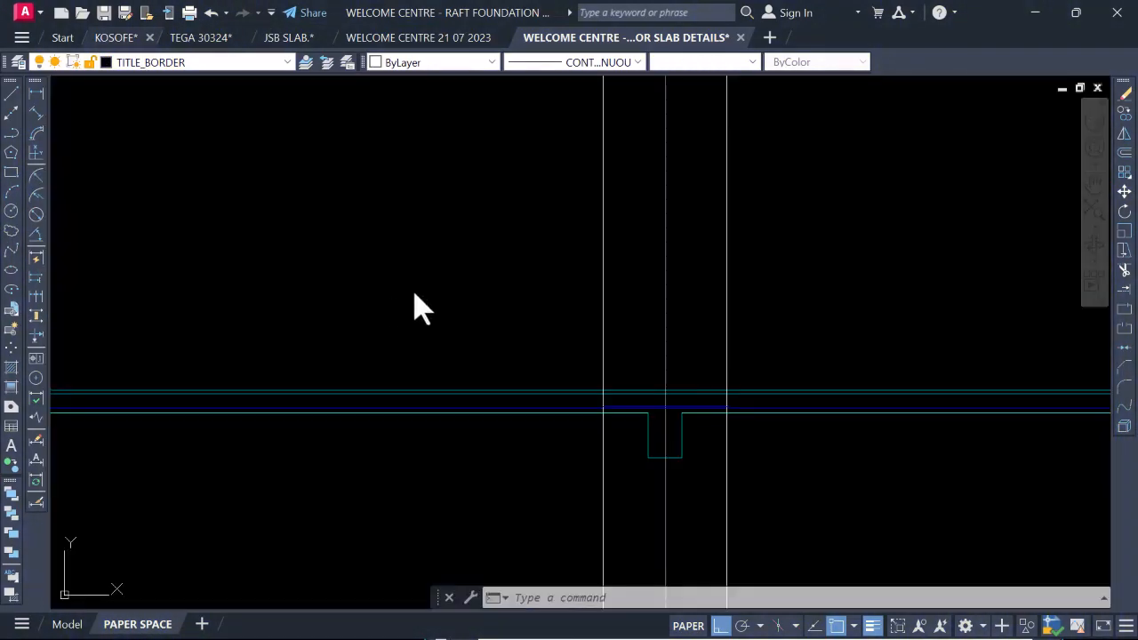
scroll(661, 419, "up", 3)
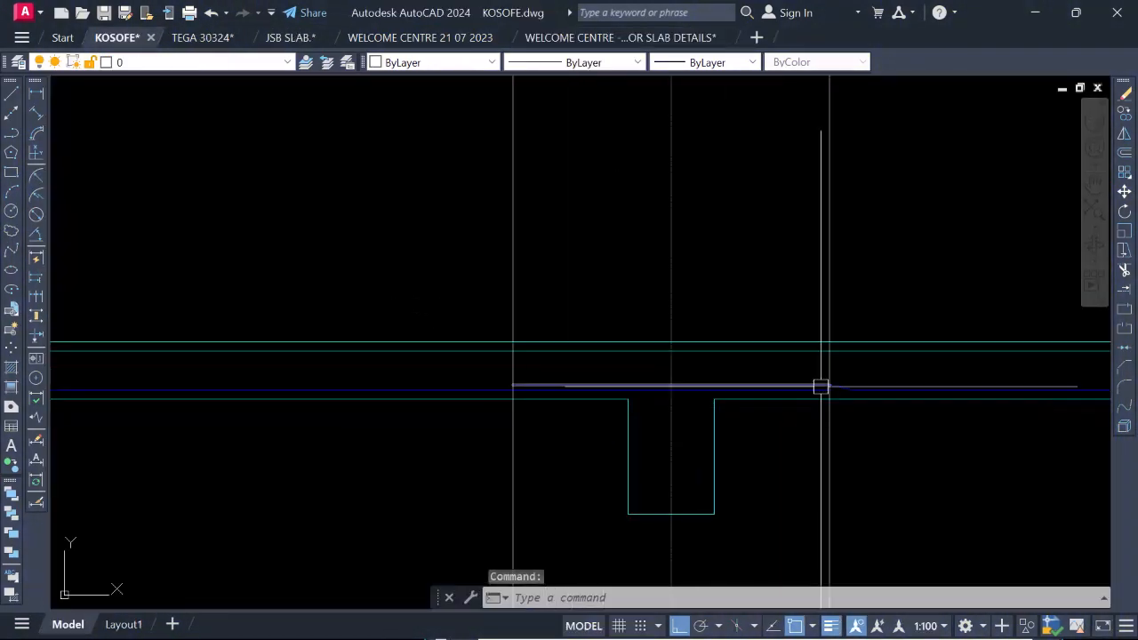
scroll(820, 387, "up", 2)
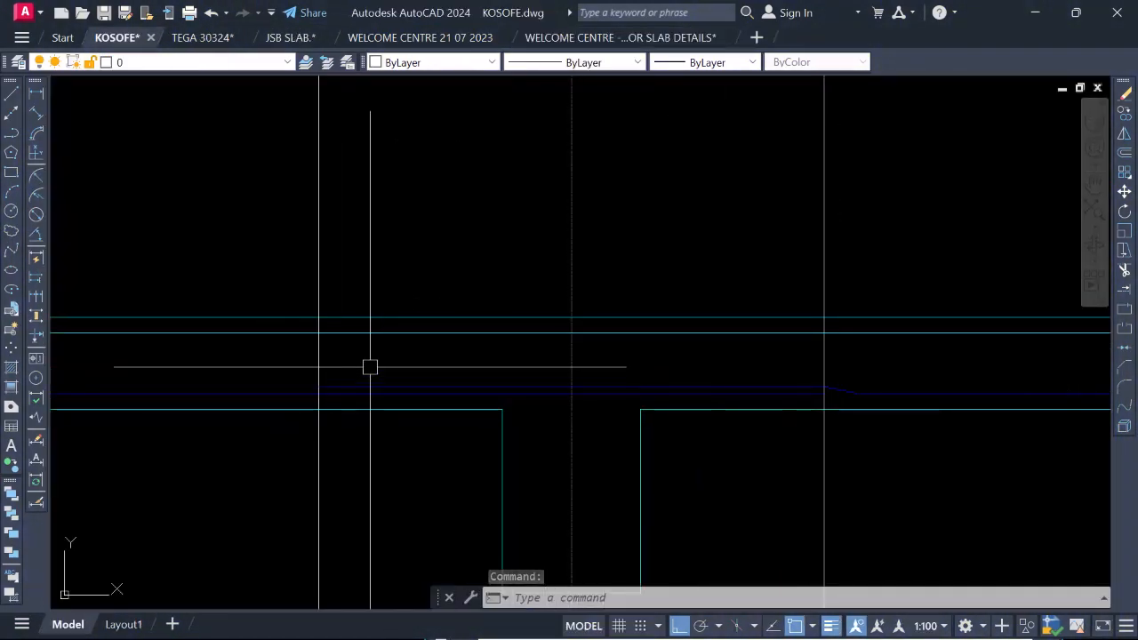
scroll(464, 388, "down", 2)
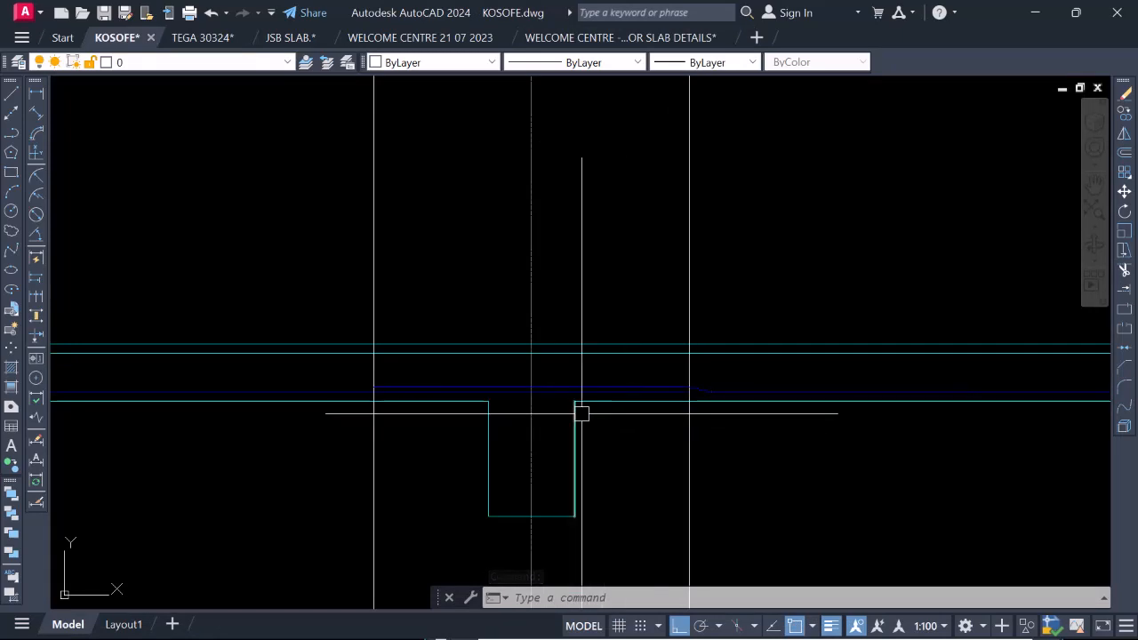
scroll(642, 366, "down", 3)
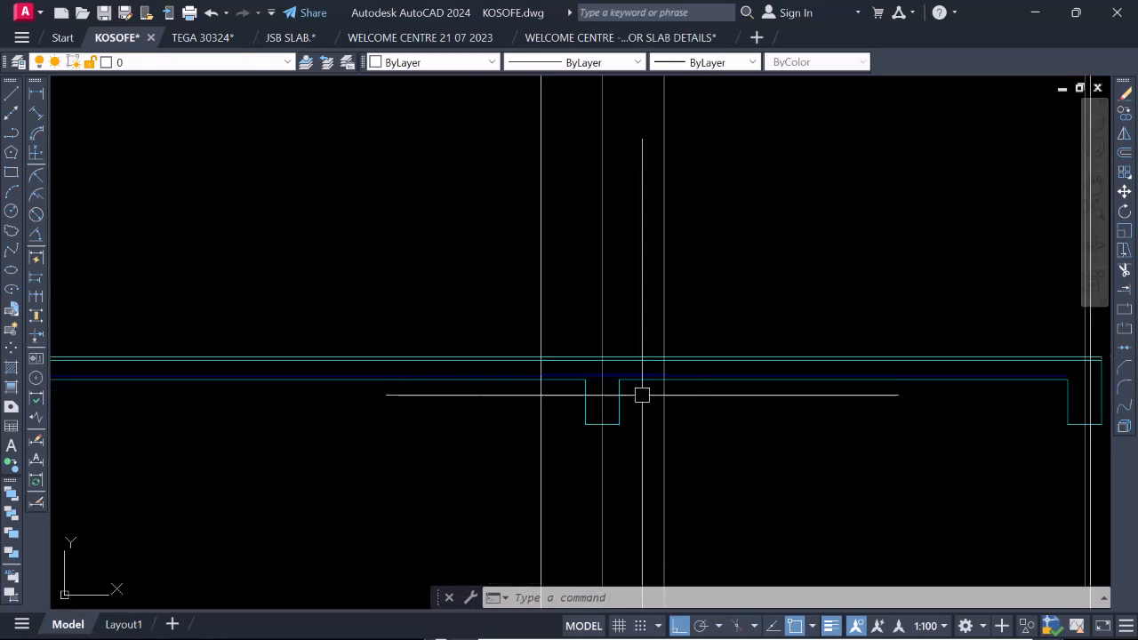
scroll(639, 387, "down", 5)
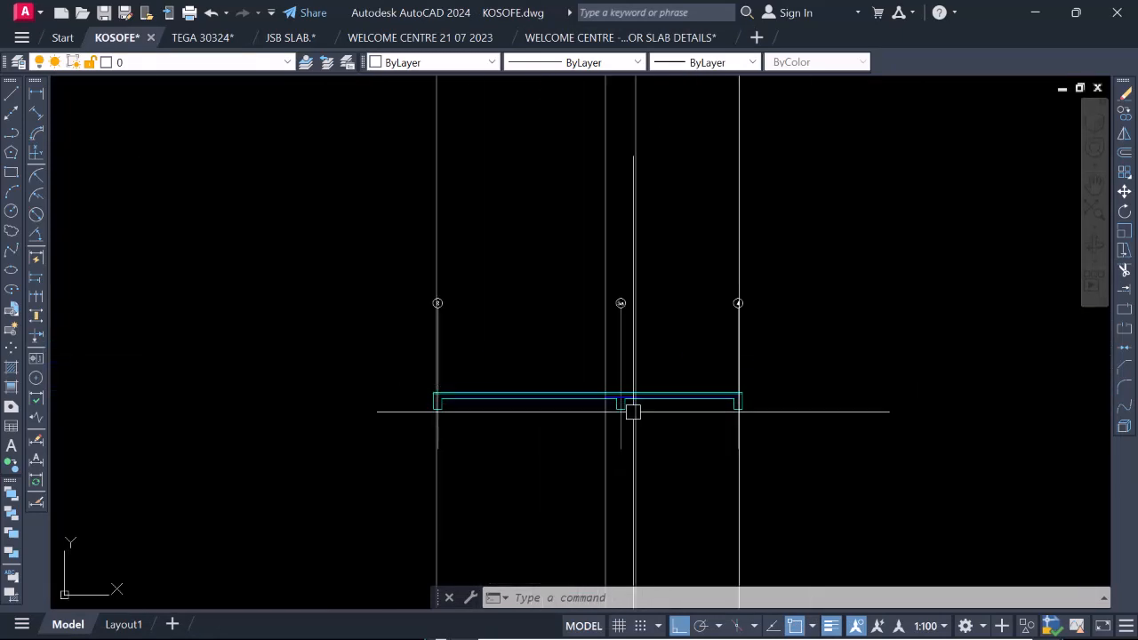
scroll(569, 476, "down", 1)
scroll(581, 429, "up", 4)
scroll(542, 420, "down", 2)
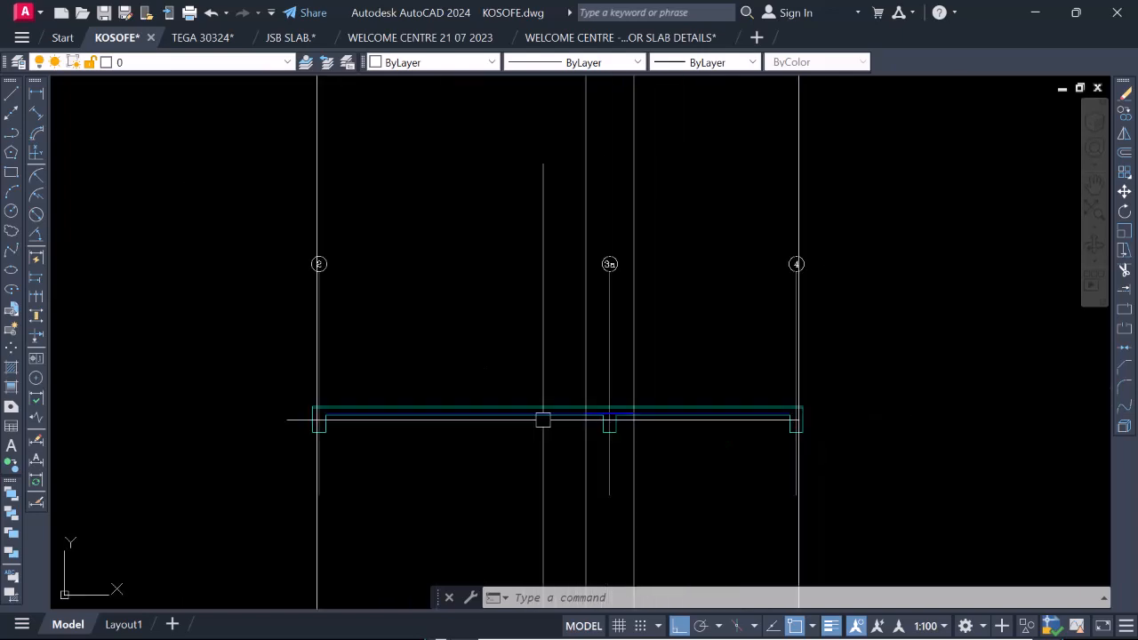
Stretch the RBar_BOT bar's end at gridline 4 horizontally into the edge beam, up to the vertical projection line.
scroll(771, 415, "up", 1)
scroll(816, 416, "up", 6)
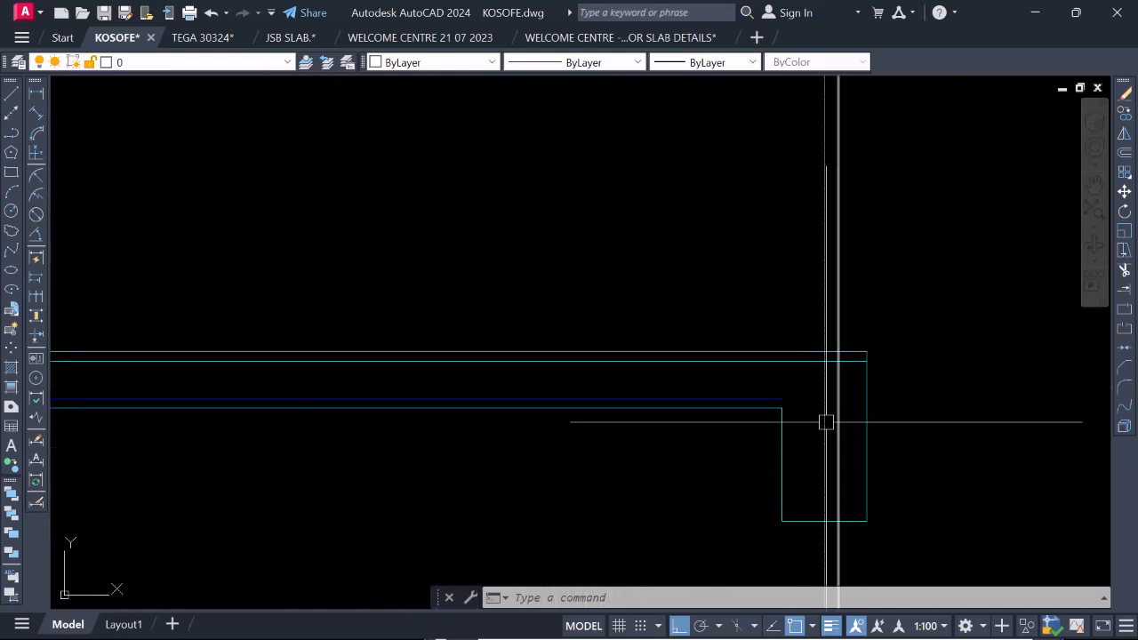
left_click(939, 406)
left_click(743, 373)
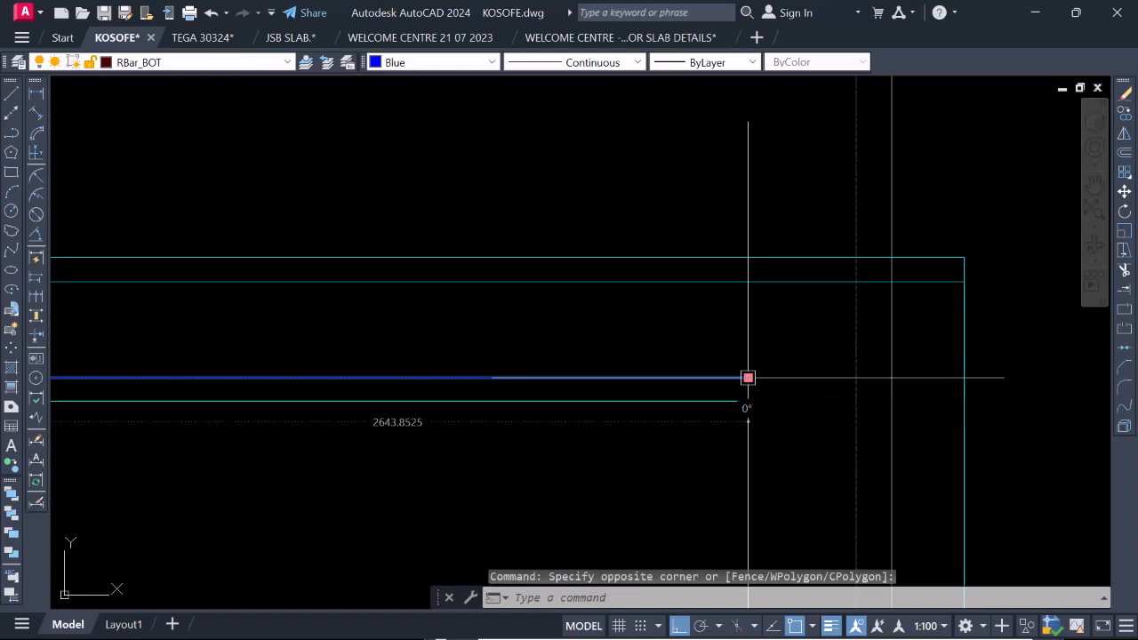
left_click(747, 378)
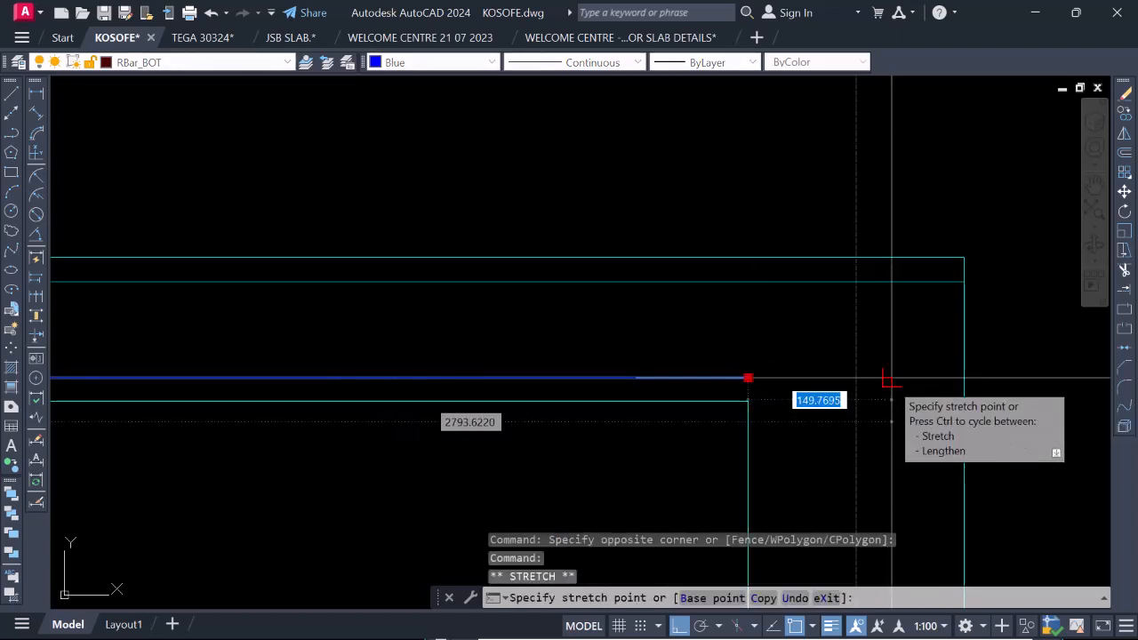
left_click(891, 379)
Check the bottom bar's end at the gridline 4 beam against the plan, and inspect the bar end at the gridline 2 beam.
scroll(875, 407, "down", 6)
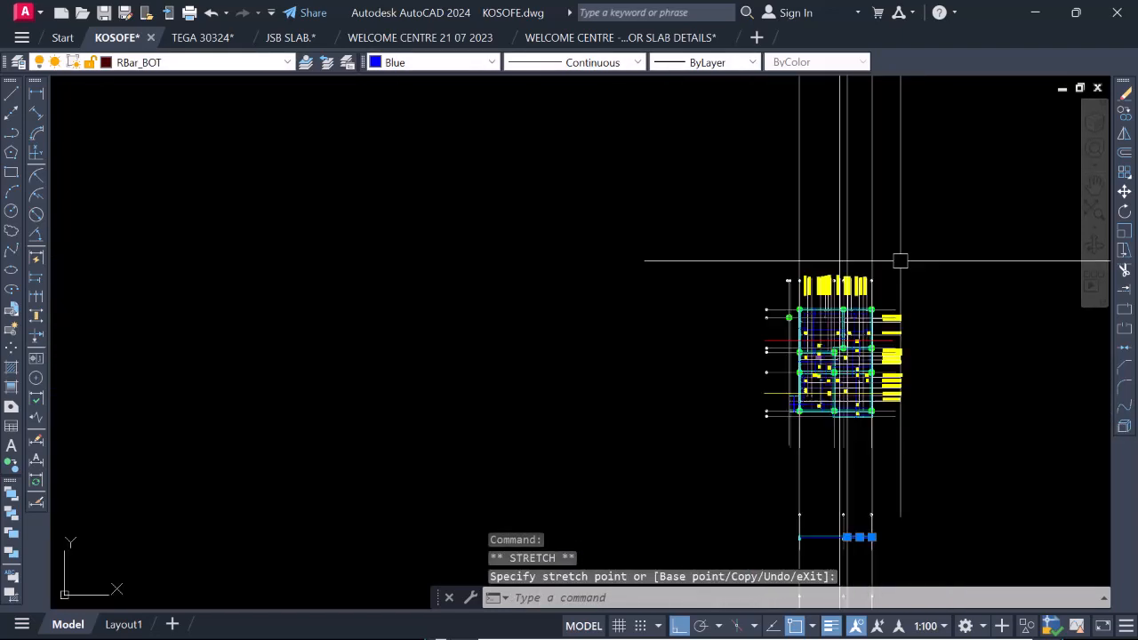
scroll(795, 426, "up", 5)
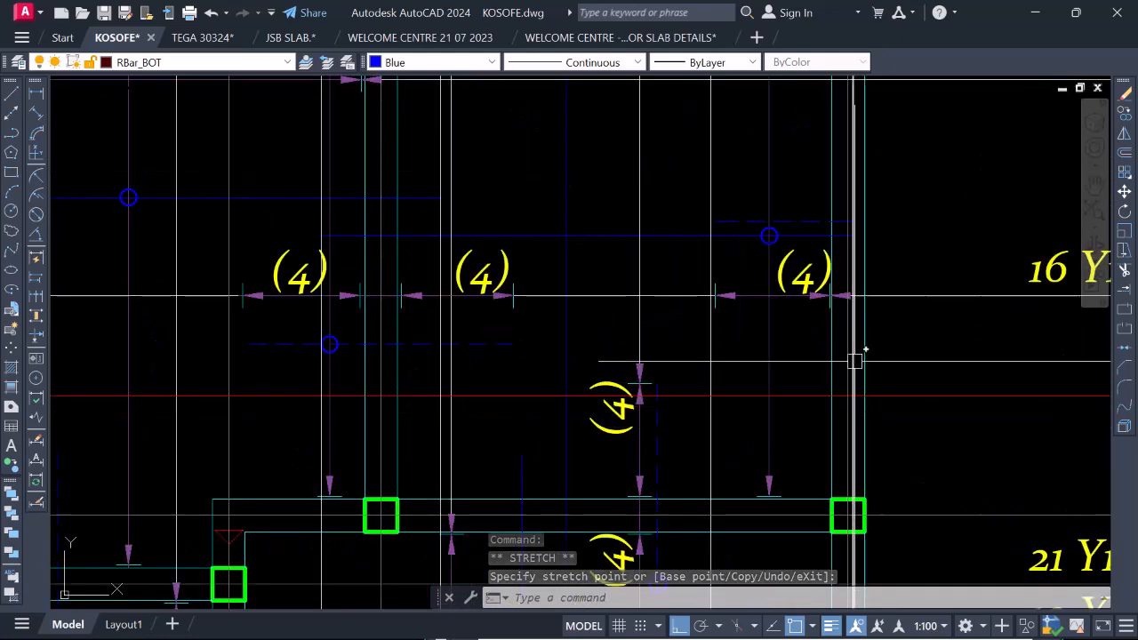
scroll(851, 249, "down", 6)
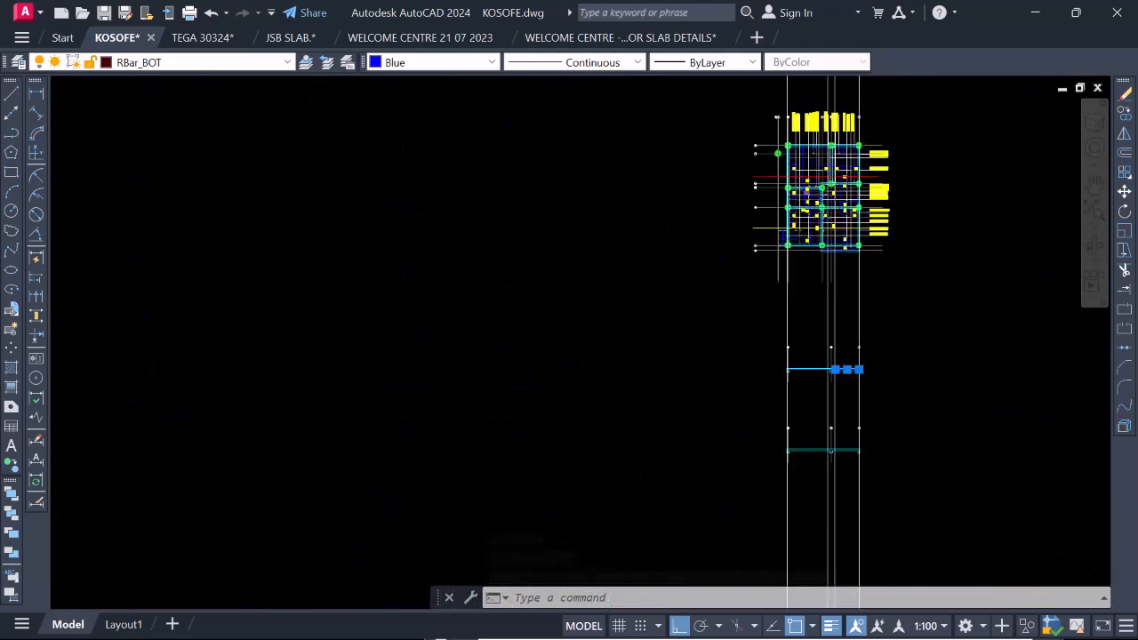
scroll(853, 262, "up", 8)
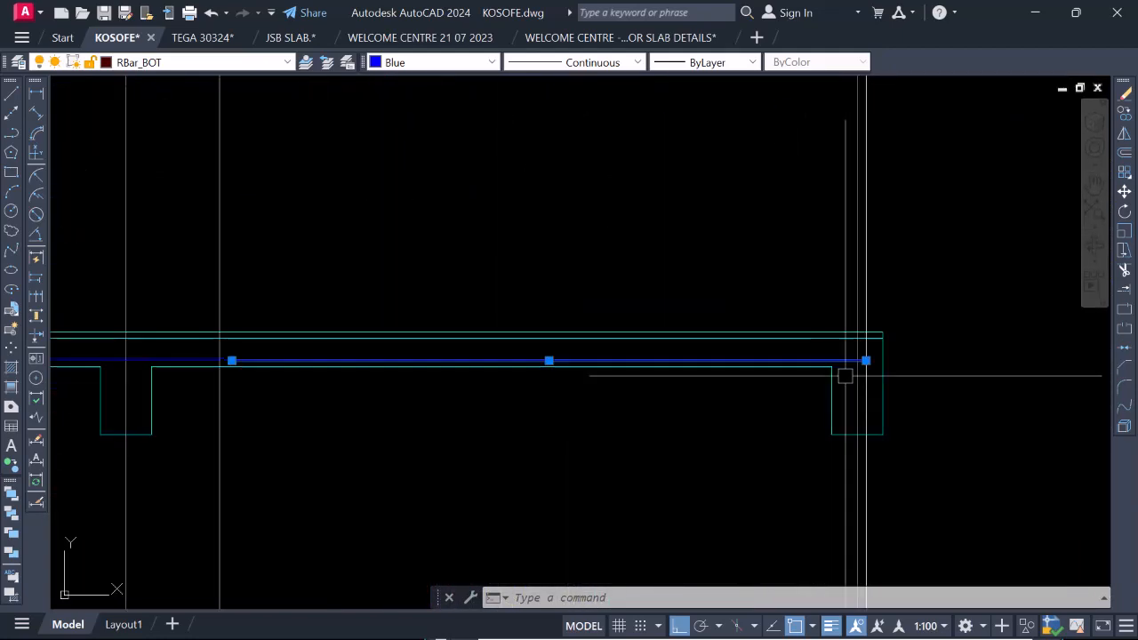
scroll(874, 356, "down", 3)
scroll(660, 338, "up", 7)
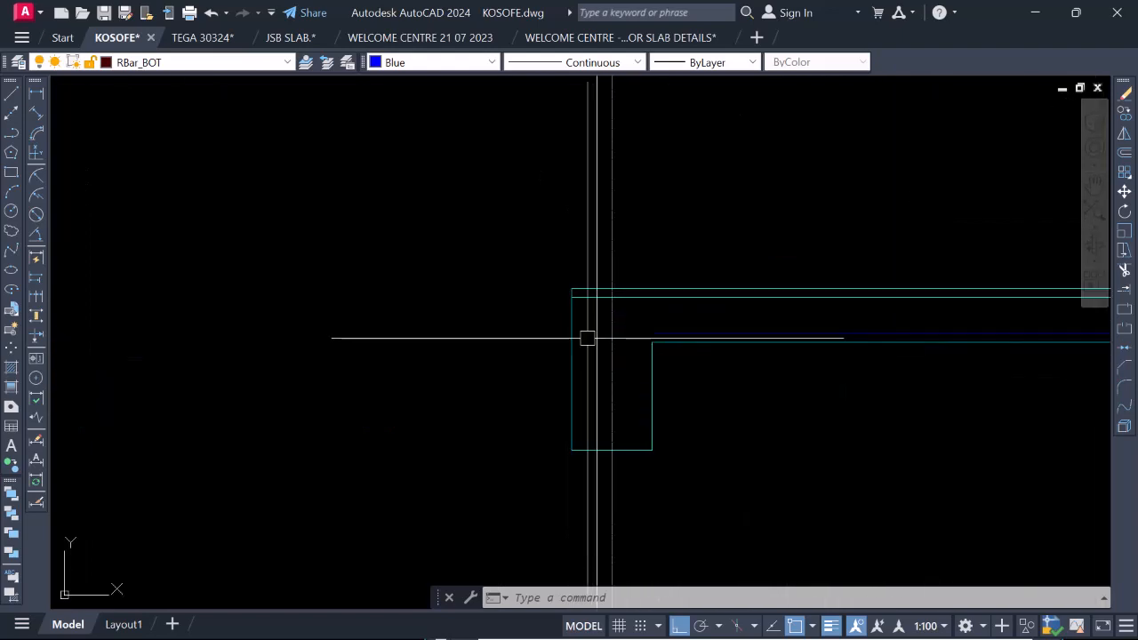
Stretch the bottom bar's end at gridline 2 horizontally into the edge beam, up to the vertical projection line, and deselect the bars.
left_click(691, 329)
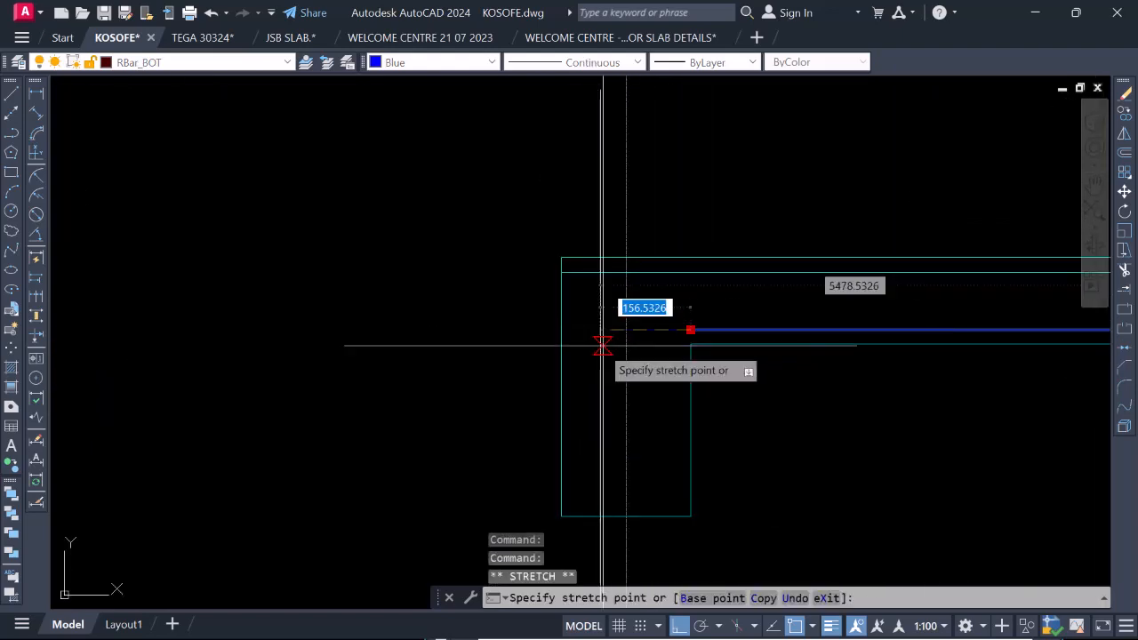
scroll(605, 338, "up", 4)
scroll(626, 346, "down", 6)
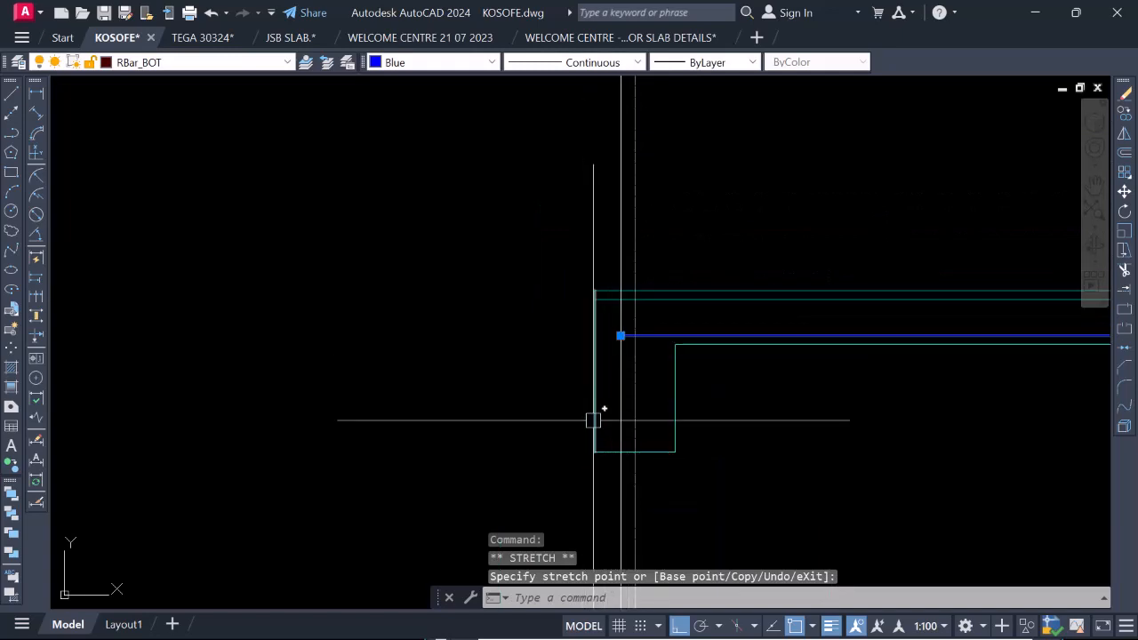
scroll(624, 430, "down", 4)
scroll(625, 413, "up", 6)
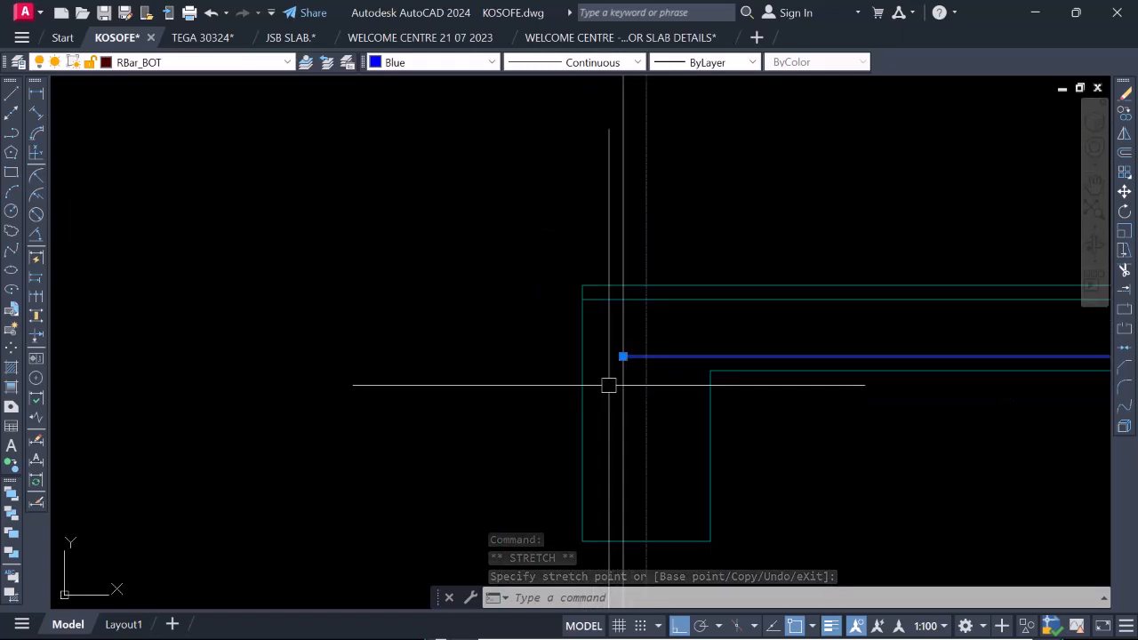
scroll(582, 340, "up", 2)
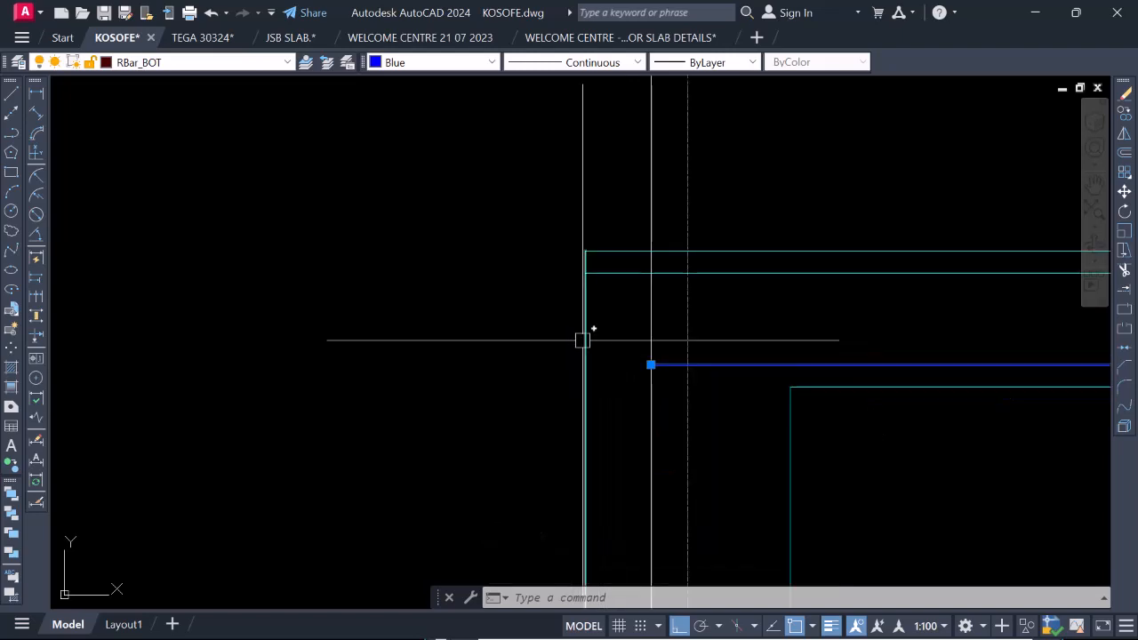
scroll(633, 363, "down", 2)
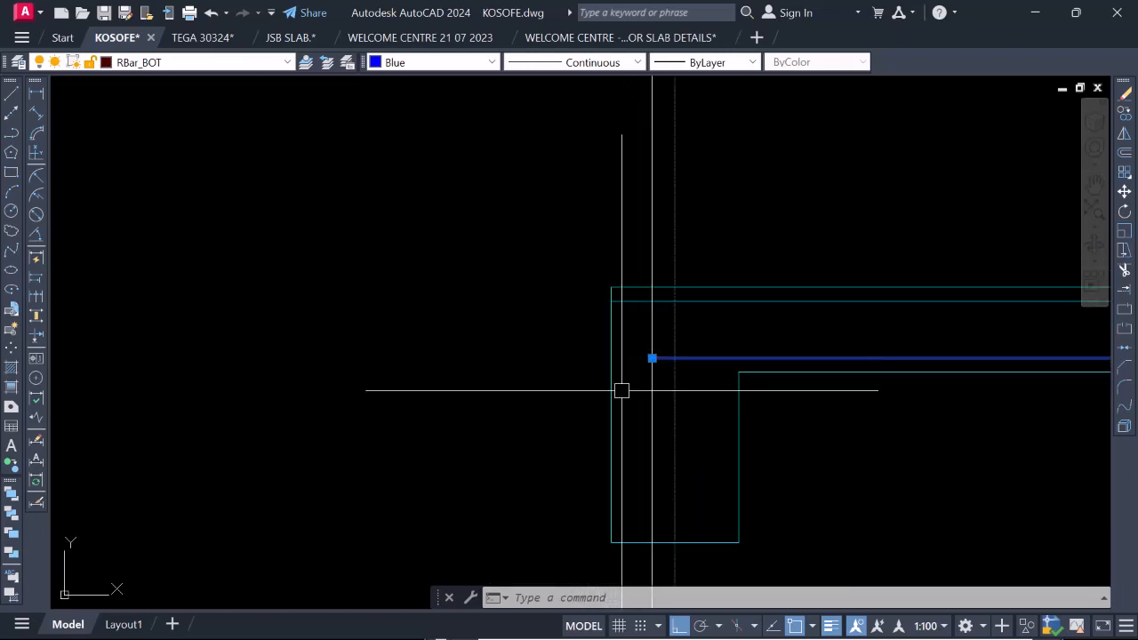
scroll(655, 361, "down", 2)
scroll(597, 402, "down", 3)
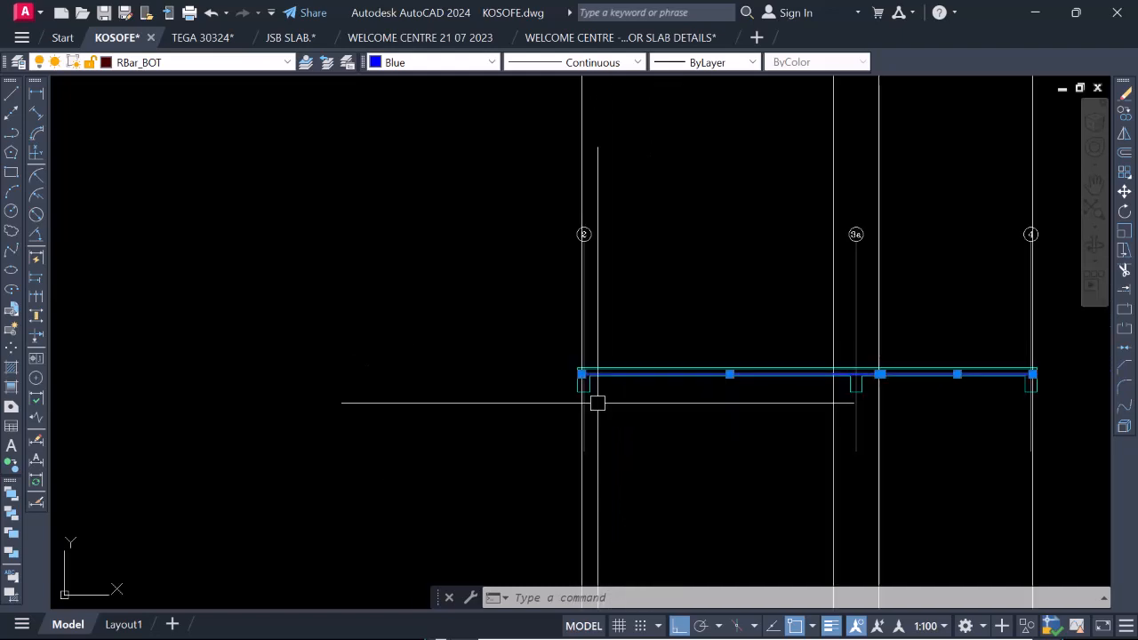
scroll(868, 359, "up", 4)
scroll(847, 399, "down", 4)
key("Escape")
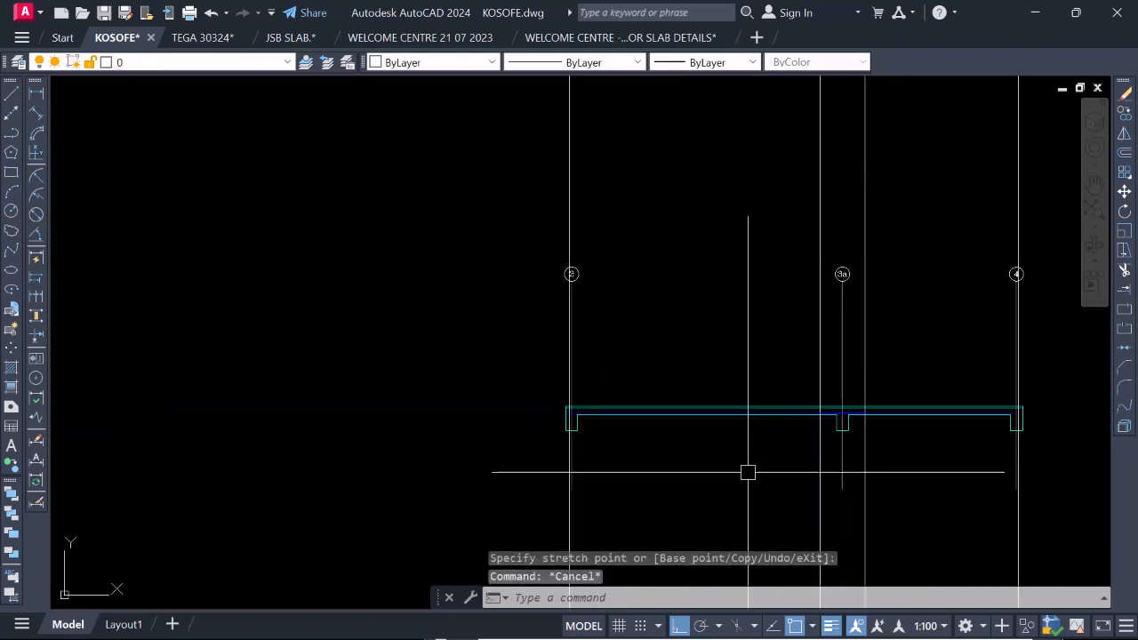
Examine the bottom bar lap at the 3a beam in section, and the dashed top bar crossing gridline 3a with its distribution line in plan.
scroll(859, 408, "up", 4)
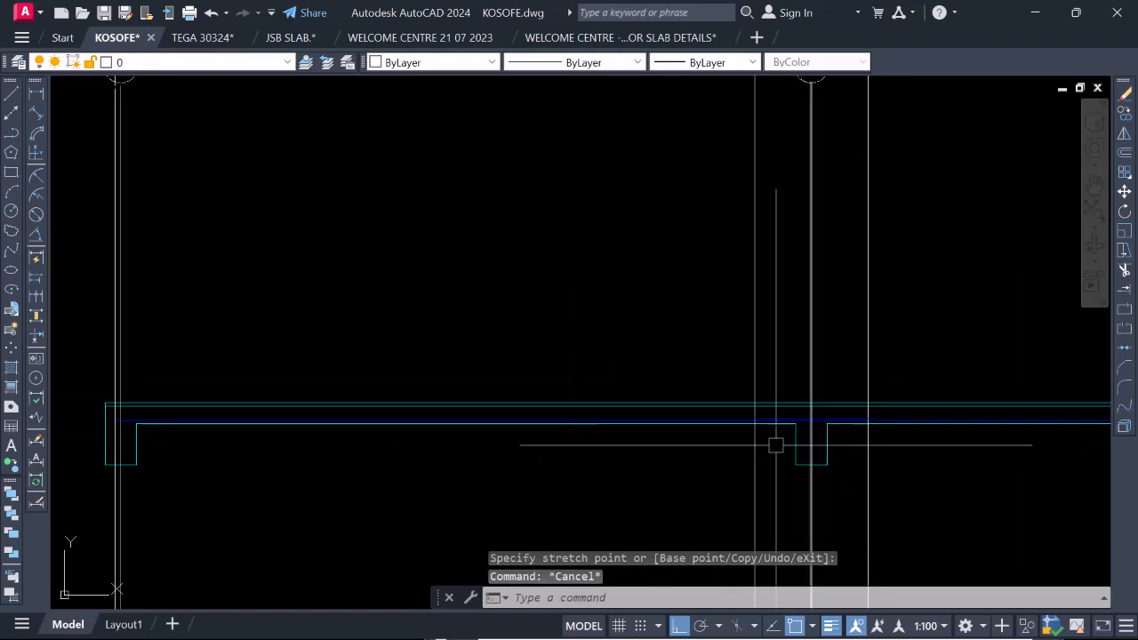
scroll(800, 428, "up", 2)
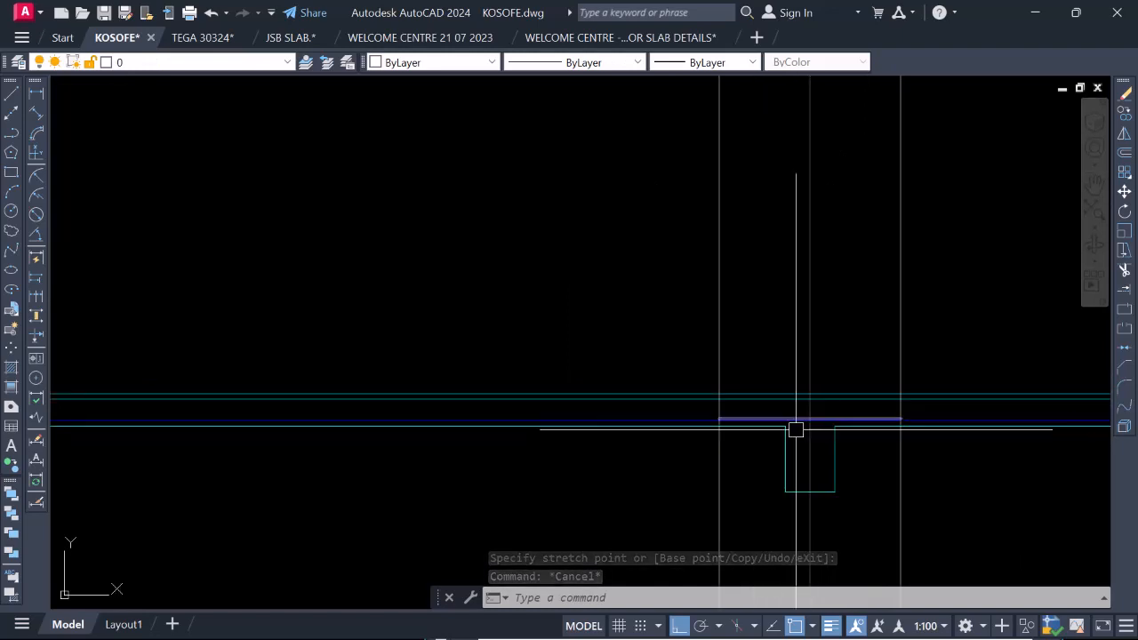
scroll(753, 489, "down", 2)
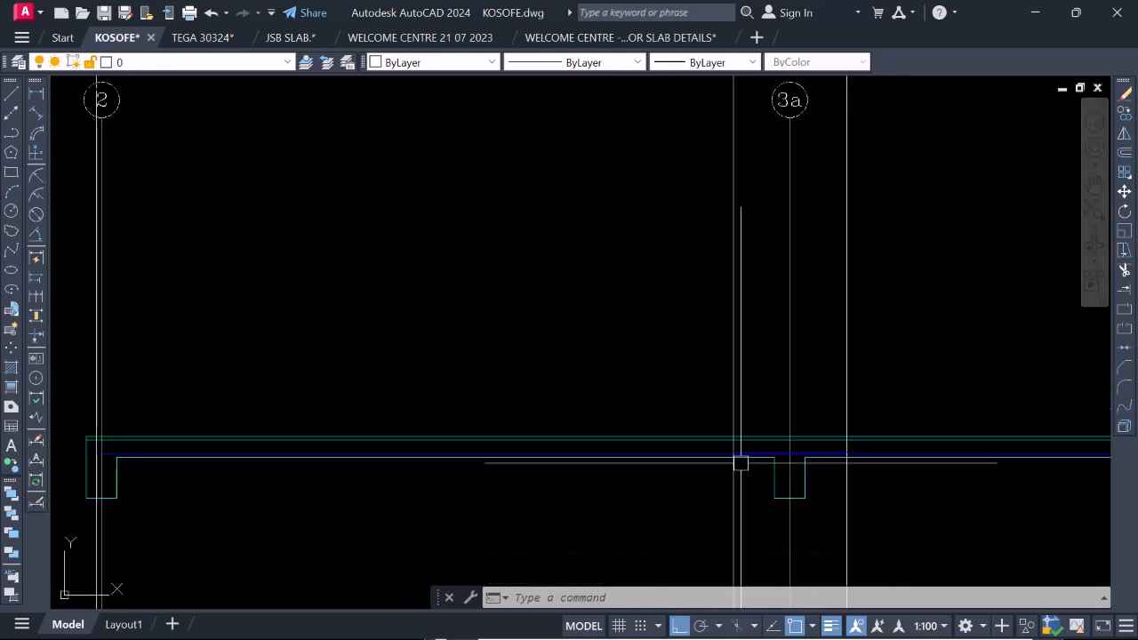
scroll(747, 495, "down", 10)
scroll(752, 180, "up", 5)
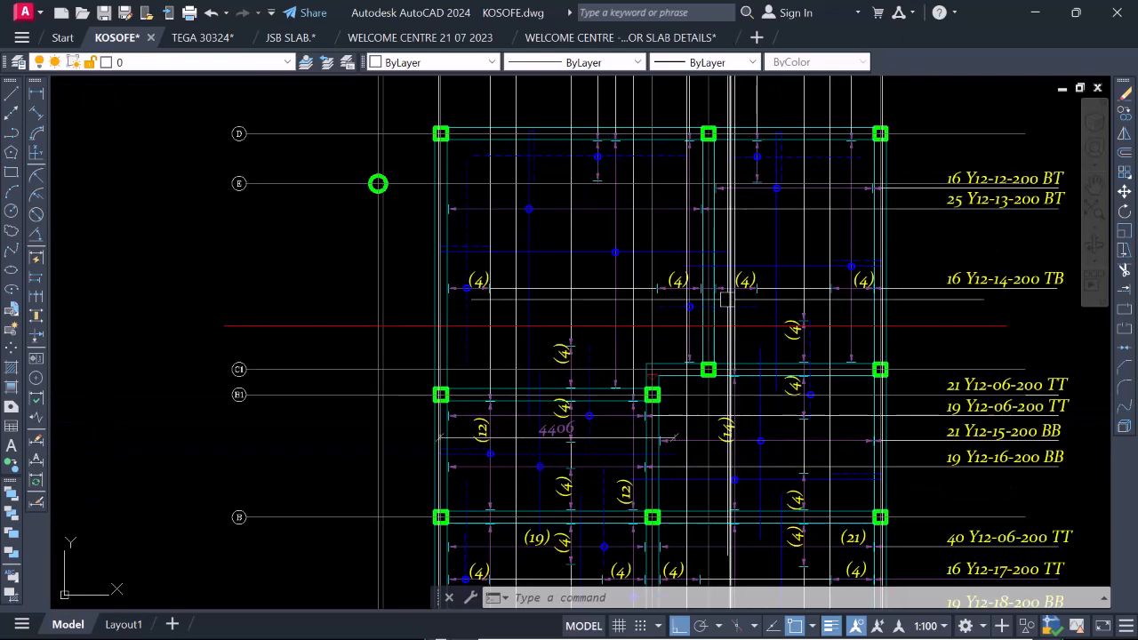
scroll(728, 267, "up", 4)
left_click(673, 309)
scroll(672, 309, "down", 8)
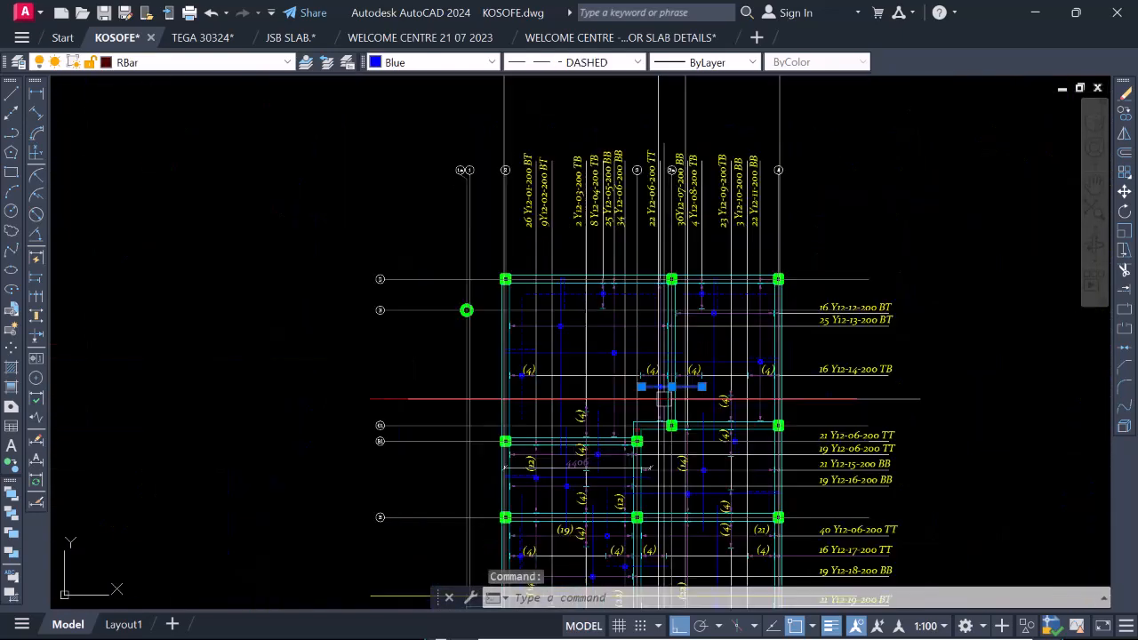
scroll(657, 418, "up", 4)
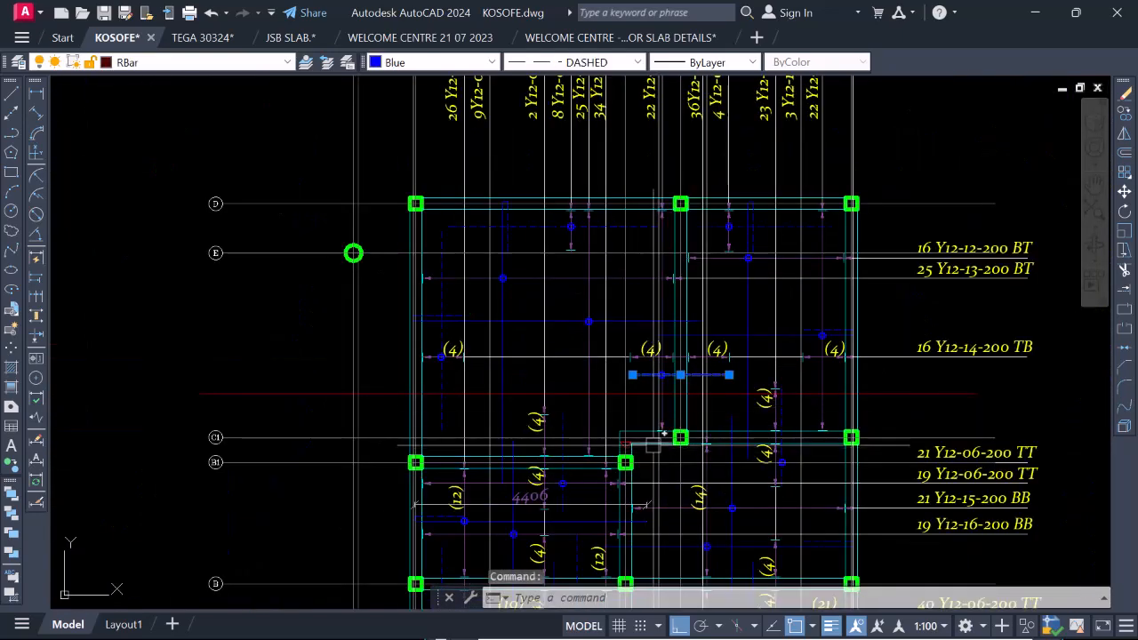
scroll(652, 448, "down", 2)
scroll(658, 434, "up", 4)
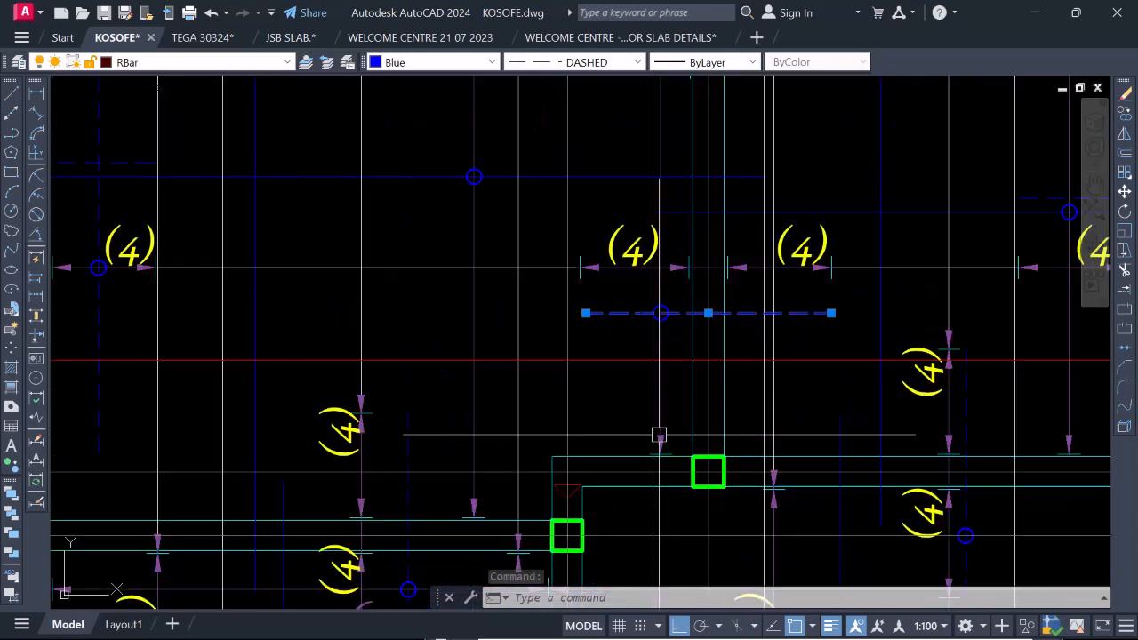
key("Escape")
left_click(662, 402)
scroll(673, 266, "down", 4)
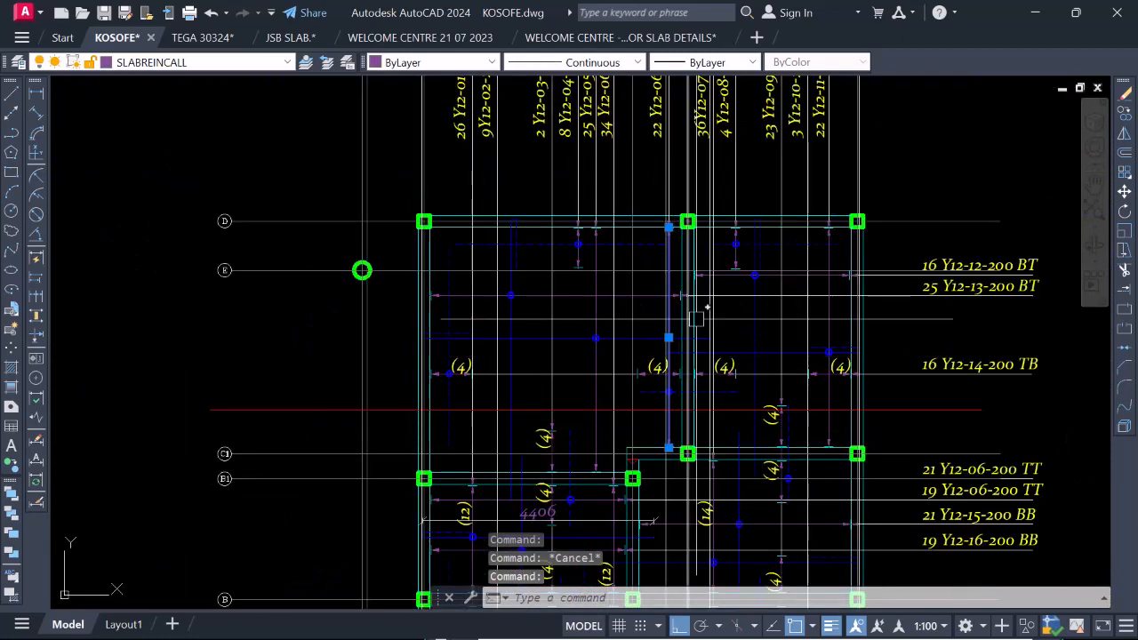
scroll(677, 247, "up", 1)
scroll(679, 267, "down", 3)
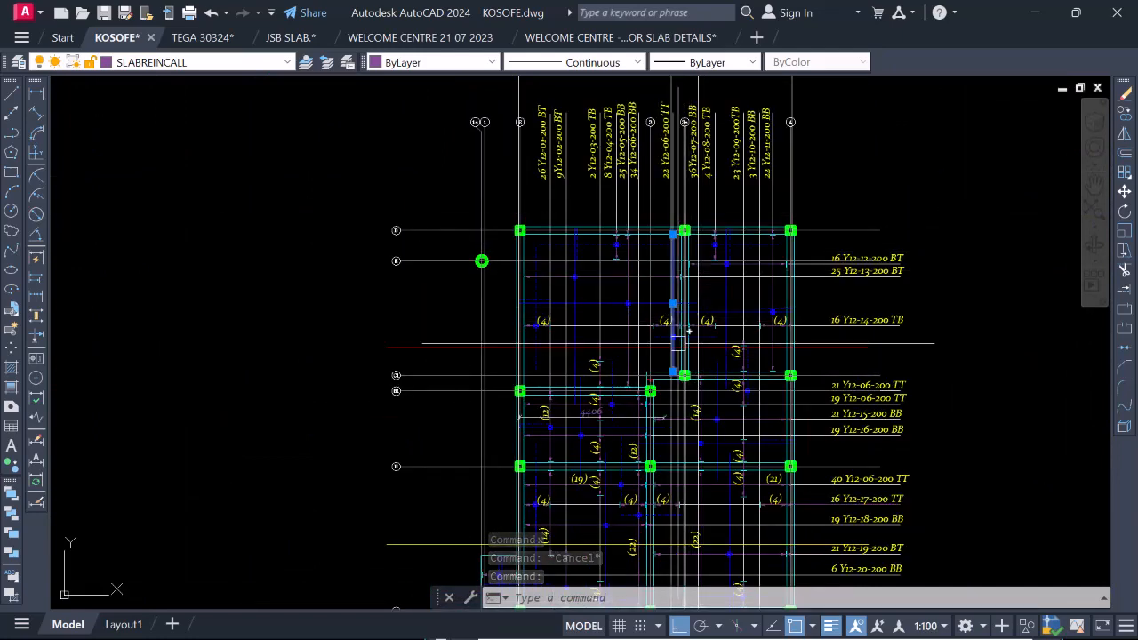
scroll(678, 325, "up", 5)
key("Escape")
Erase the vertical projection line through the lapped bottom bar's end on the gridline 3 side of the 3a beam.
scroll(627, 276, "up", 2)
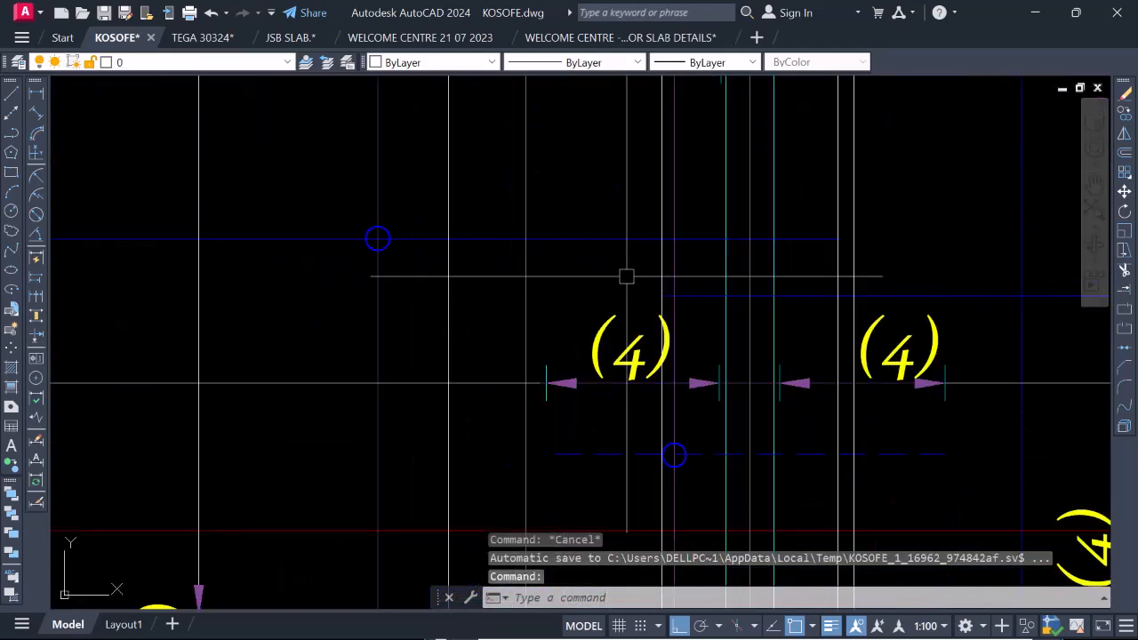
left_click(662, 274)
right_click(655, 355)
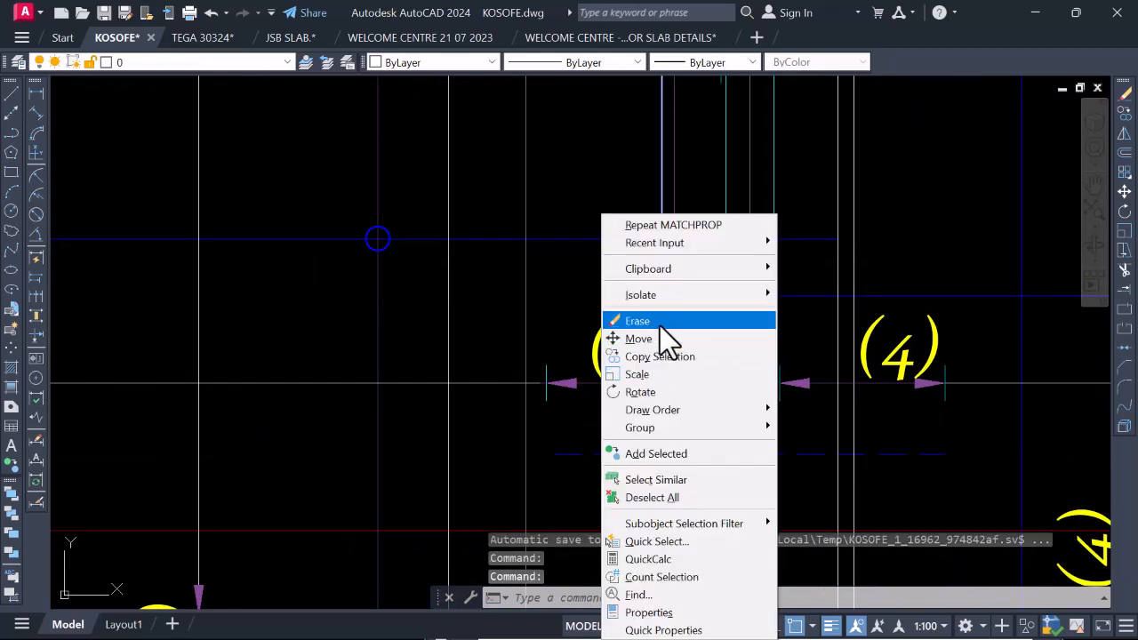
left_click(659, 325)
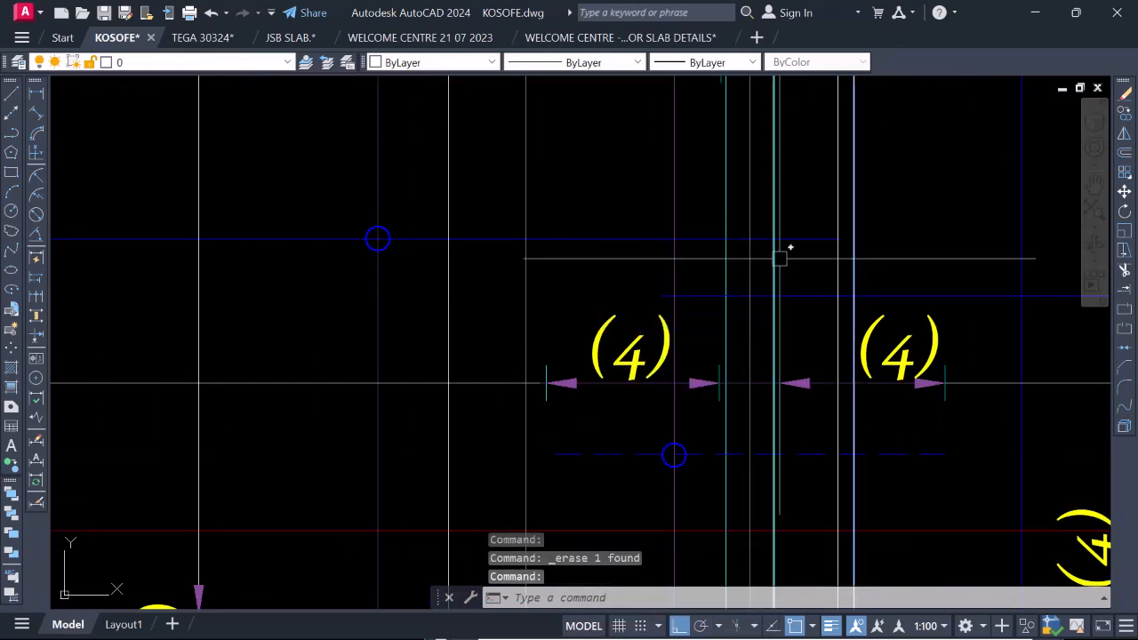
scroll(775, 310, "down", 2)
scroll(775, 307, "up", 1)
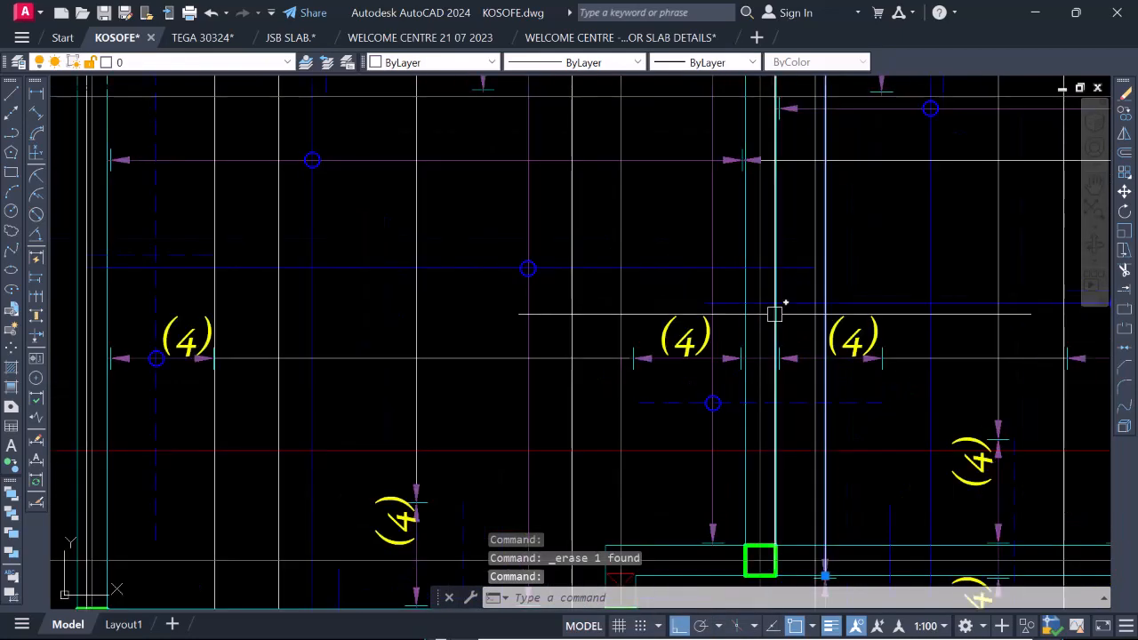
scroll(773, 320, "down", 3)
key("Escape")
scroll(775, 411, "up", 4)
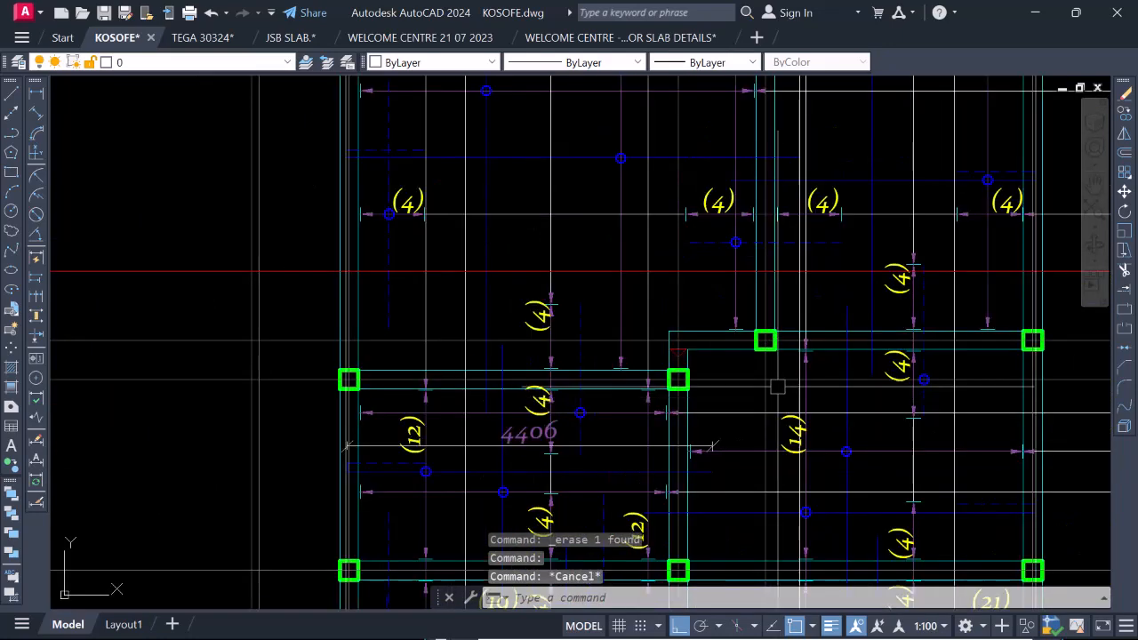
Erase the vertical projection line through the other lapped bottom bar's end, on the gridline 4 side of the 3a beam.
scroll(812, 145, "up", 5)
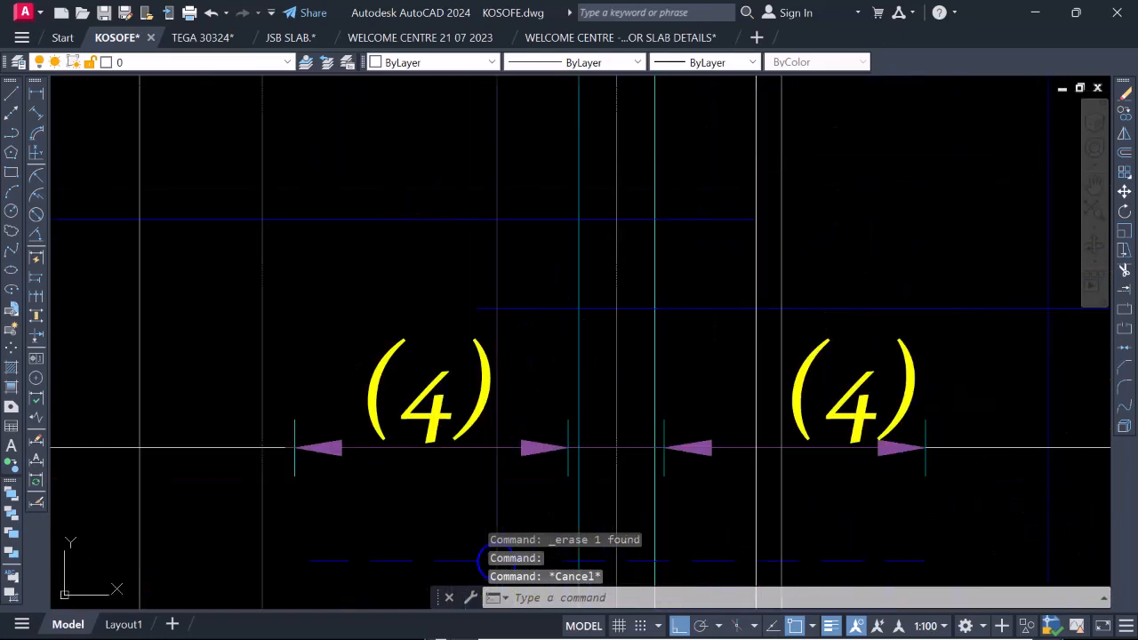
left_click(753, 160)
right_click(737, 171)
left_click(783, 277)
scroll(780, 302, "down", 5)
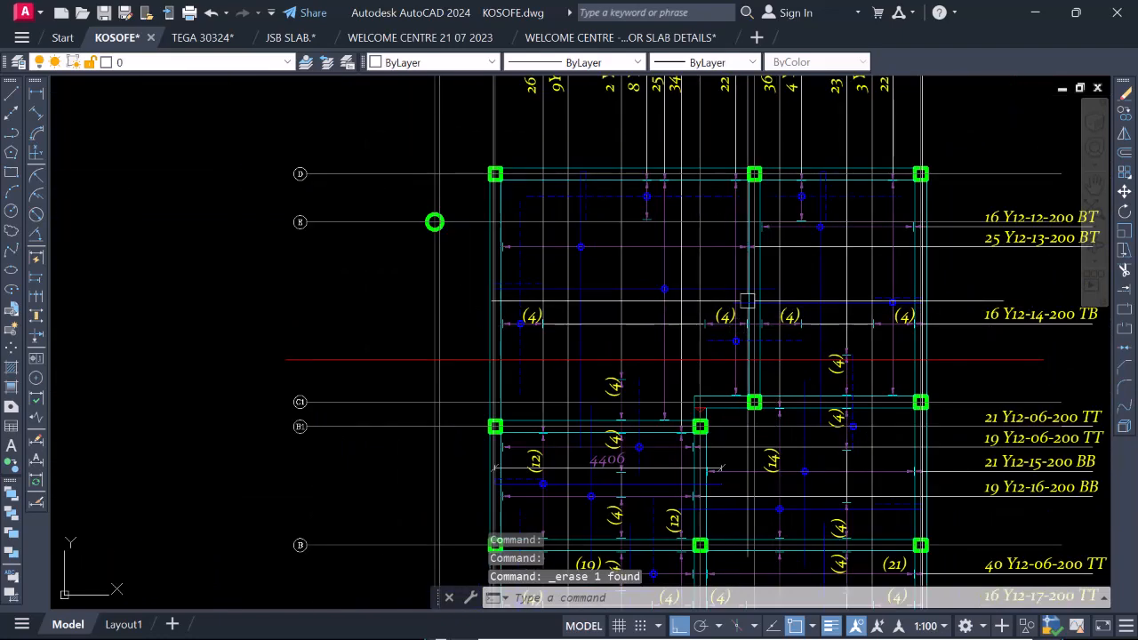
scroll(755, 324, "up", 2)
scroll(734, 358, "down", 2)
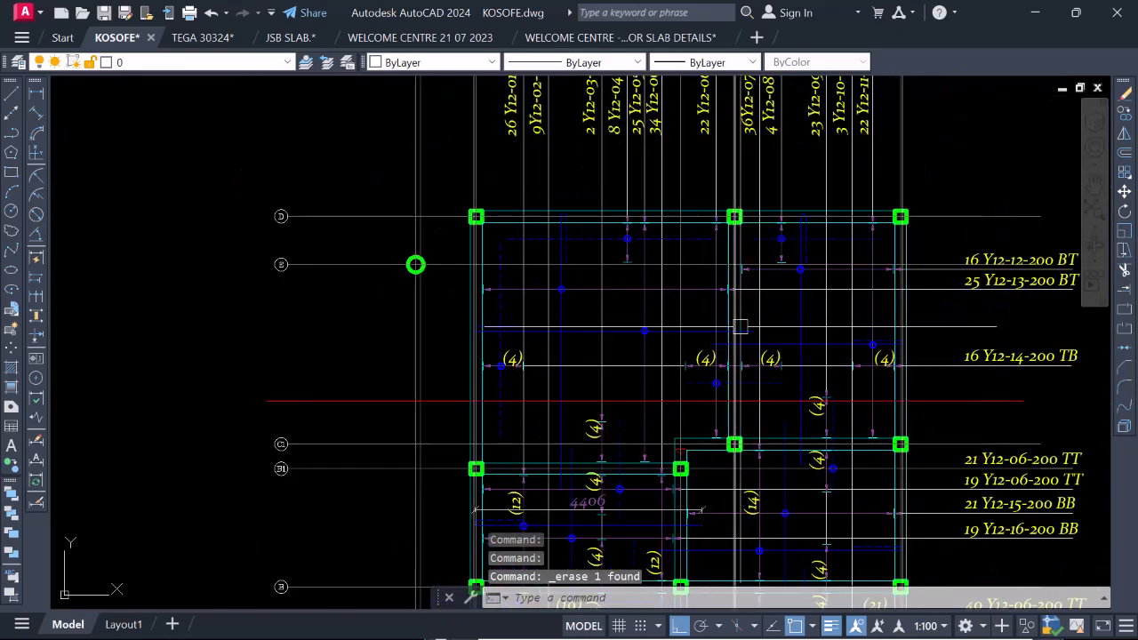
Select the dashed top bar across the 3a beam with its distribution line and trace it to the bar mark 22 Y12-06-200 TT.
scroll(734, 393, "up", 2)
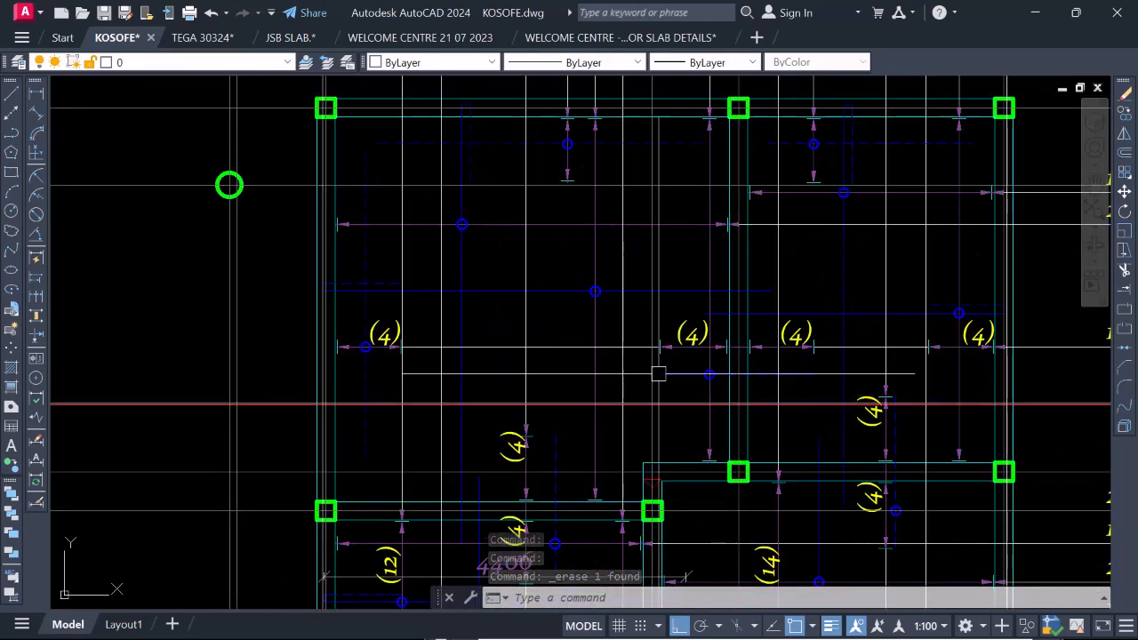
scroll(689, 389, "down", 2)
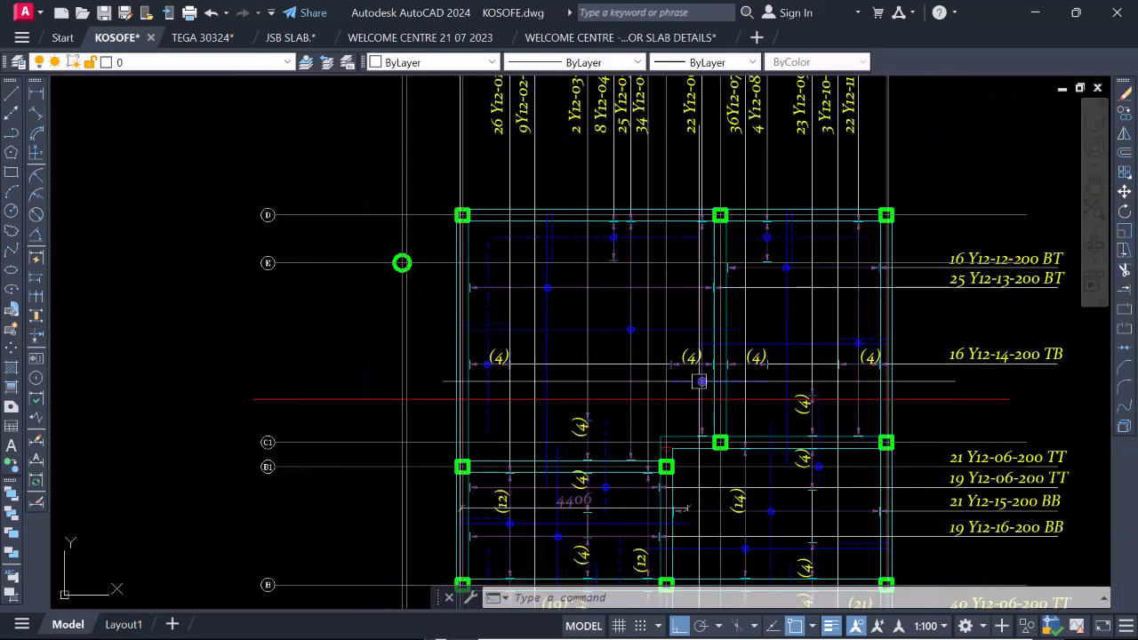
left_click(700, 382)
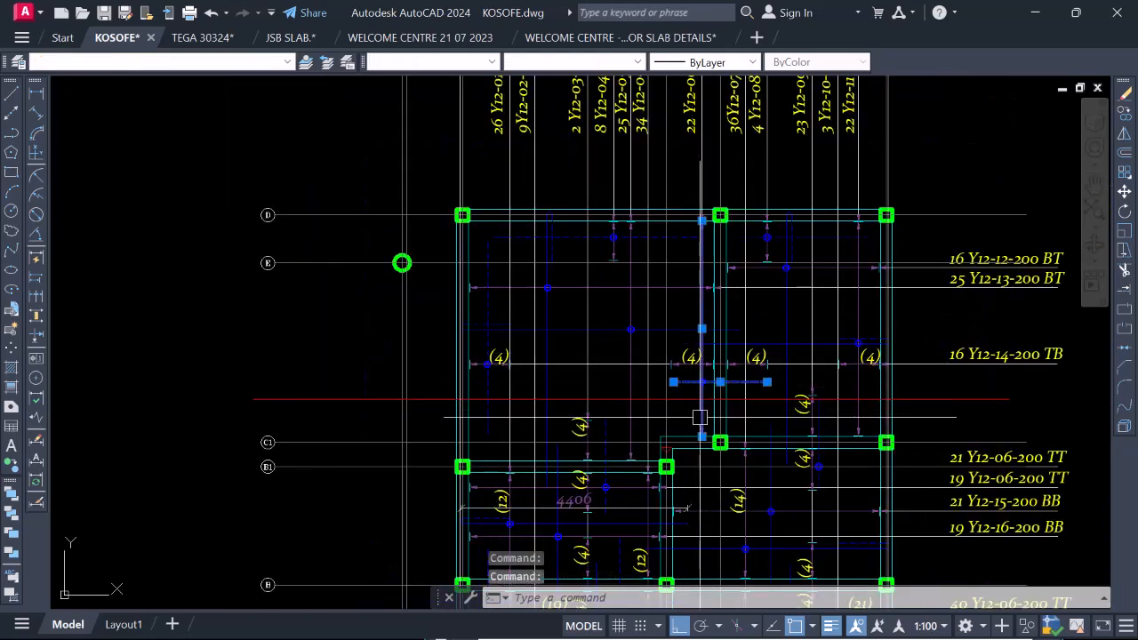
scroll(689, 240, "down", 2)
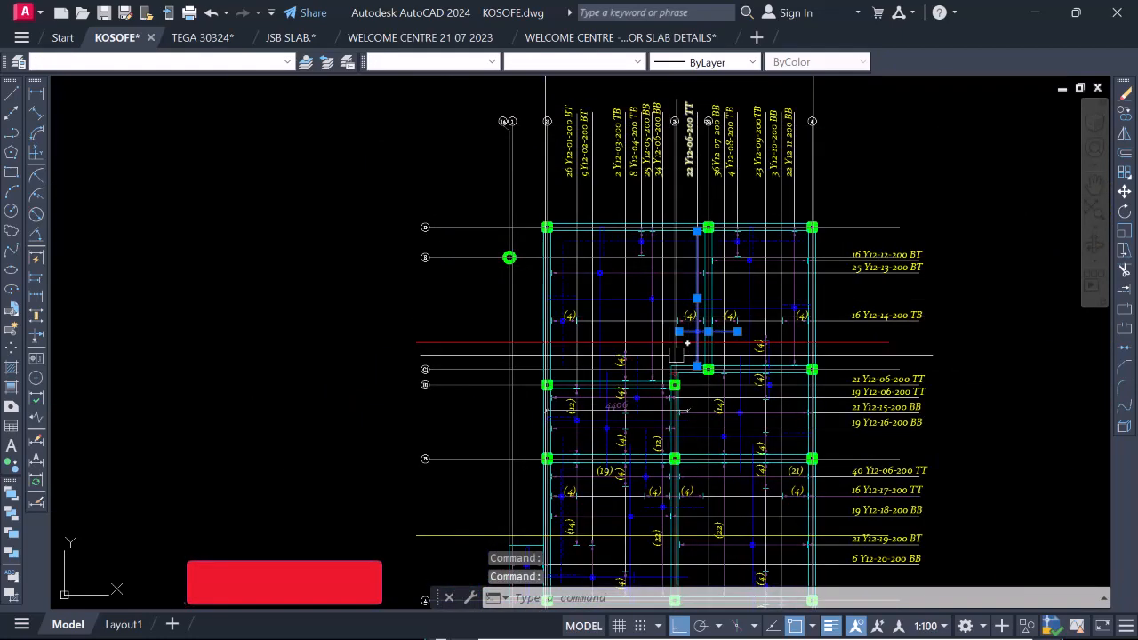
scroll(696, 111, "up", 3)
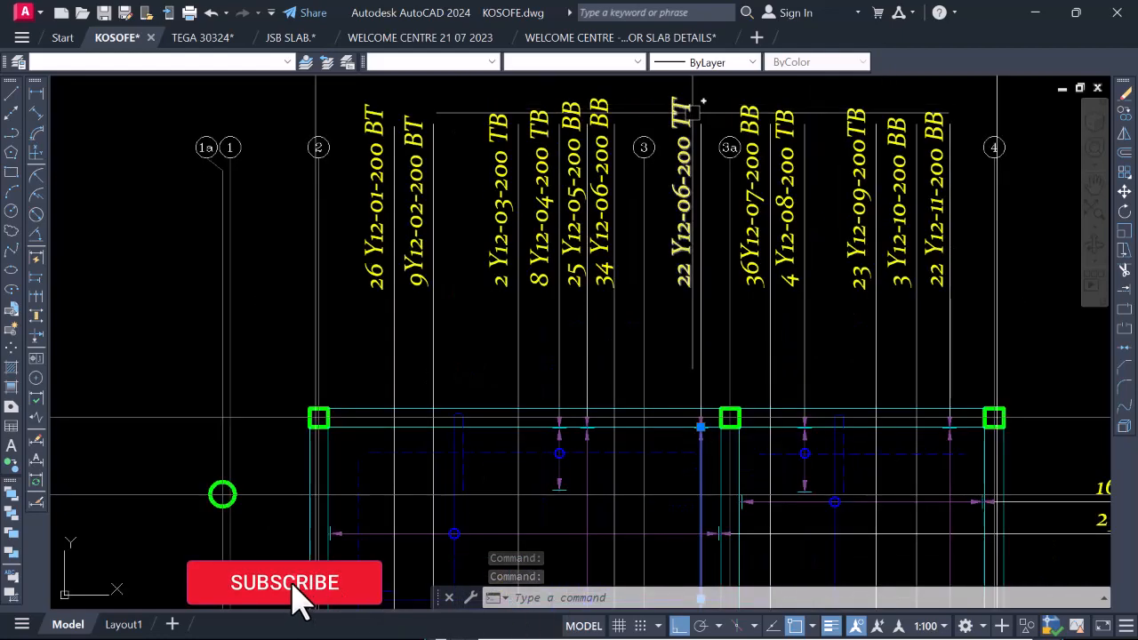
scroll(698, 124, "down", 3)
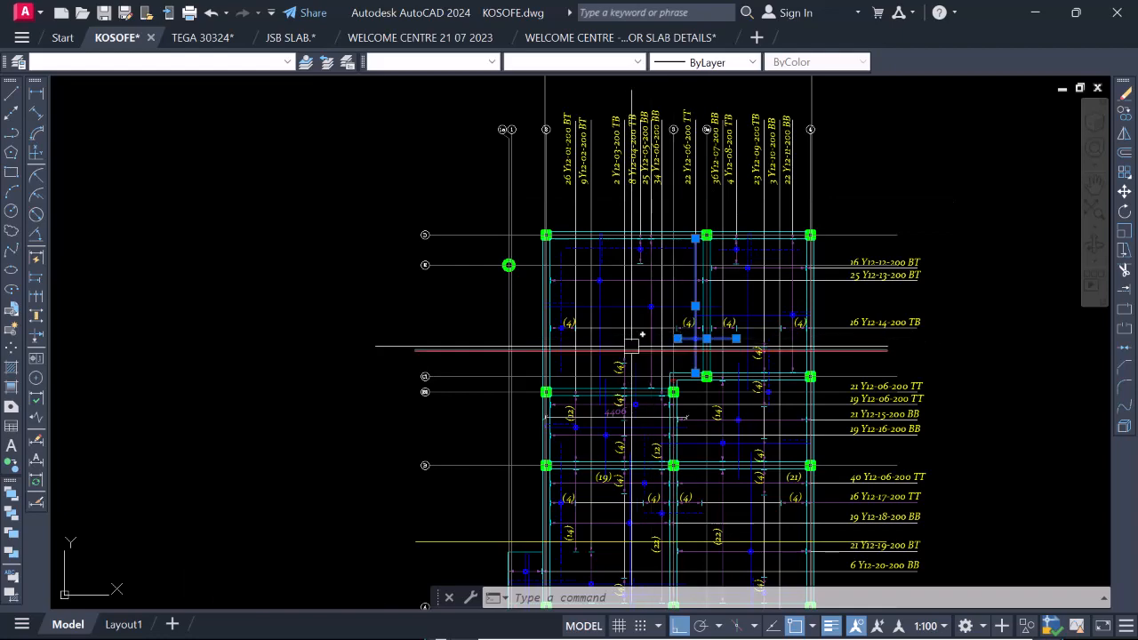
scroll(560, 342, "up", 4)
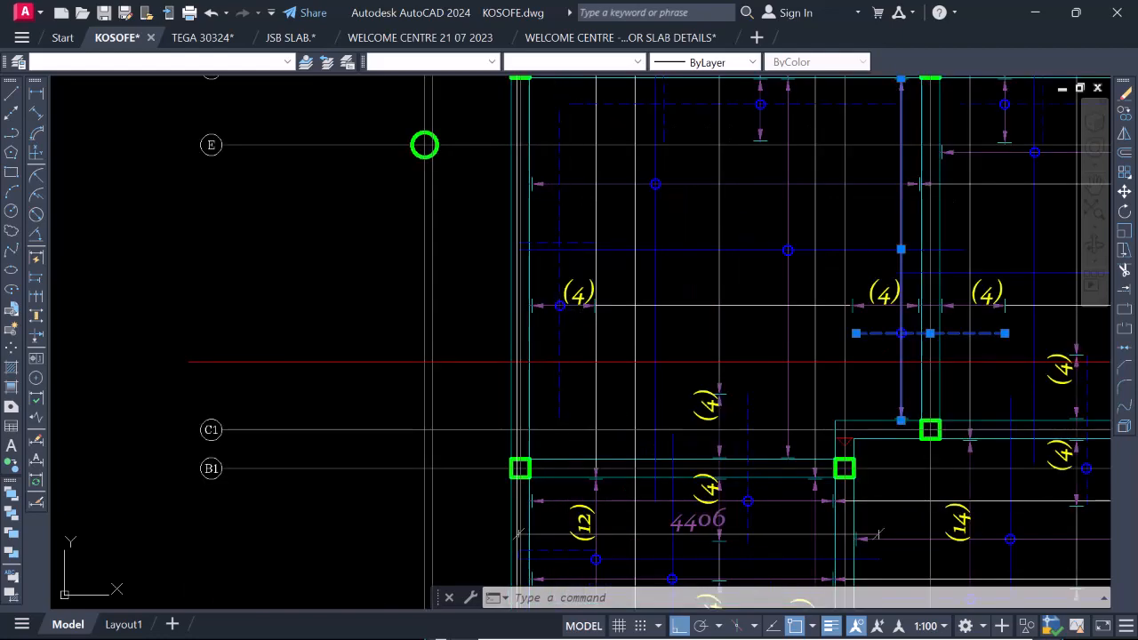
Select the dashed top bar beside the gridline 2 beam in plan and compare the plan reinforcement with the section between gridlines 2 and 3a.
scroll(558, 337, "down", 4)
scroll(557, 313, "up", 2)
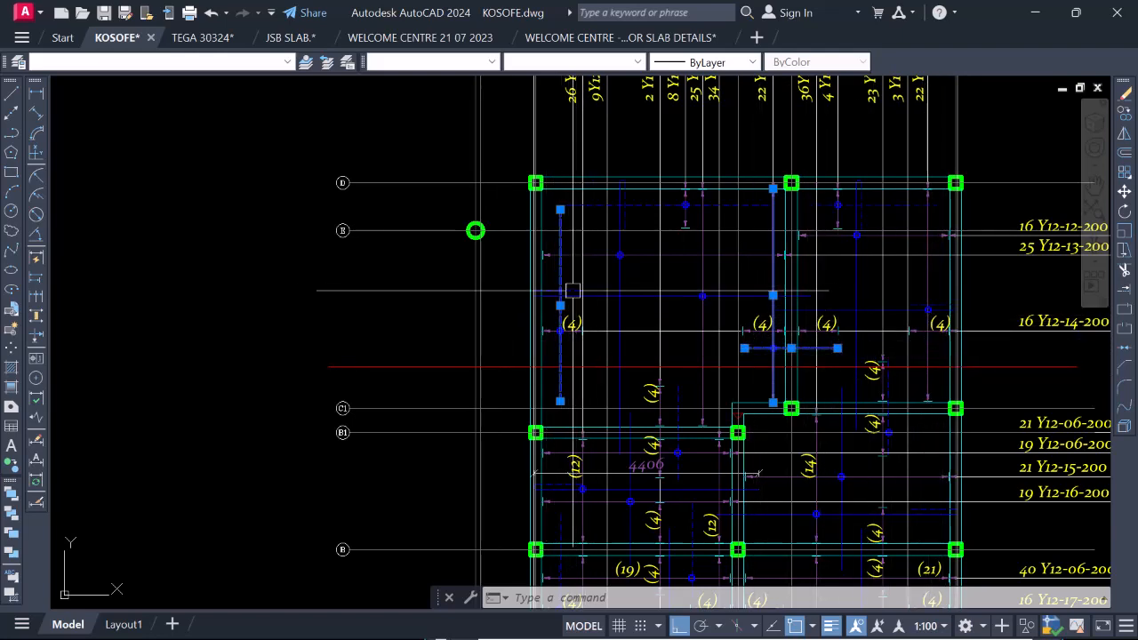
scroll(770, 279, "down", 10)
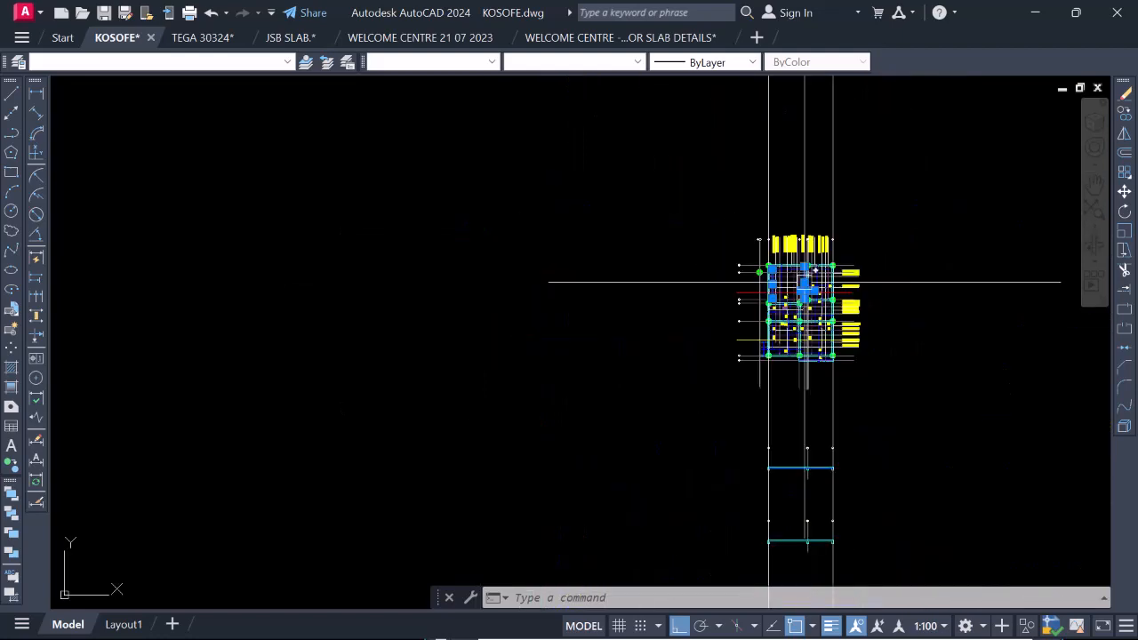
scroll(763, 397, "up", 4)
scroll(763, 396, "up", 5)
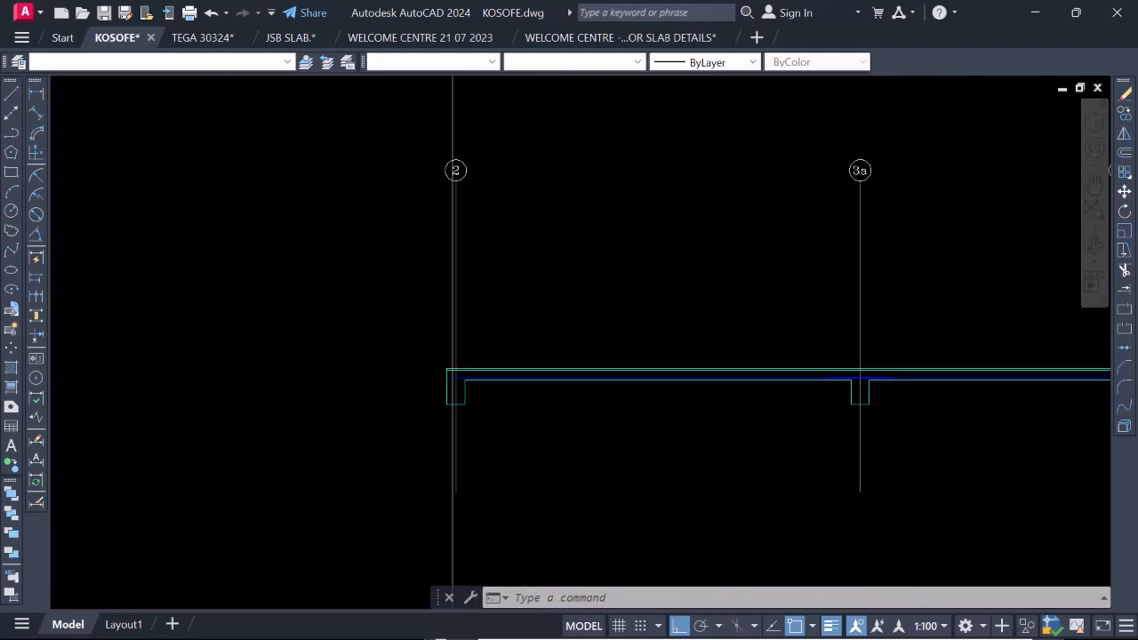
scroll(819, 432, "down", 5)
scroll(828, 254, "up", 5)
scroll(804, 282, "down", 4)
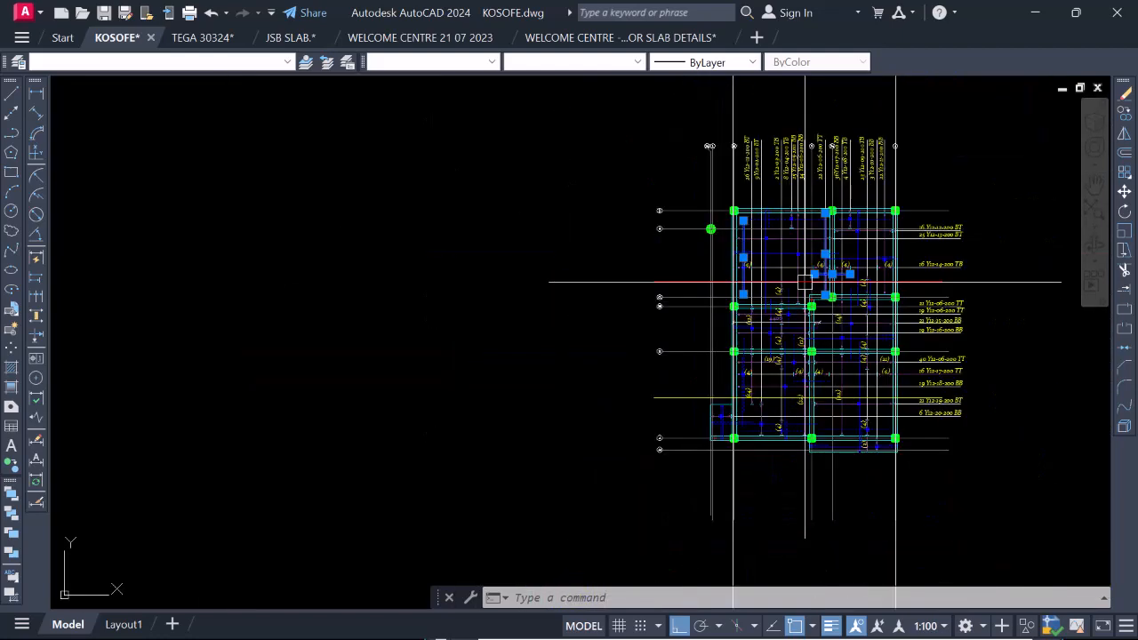
Erase the vertical projection line at gridline 4 above the plan.
scroll(910, 94, "up", 4)
left_click(894, 149)
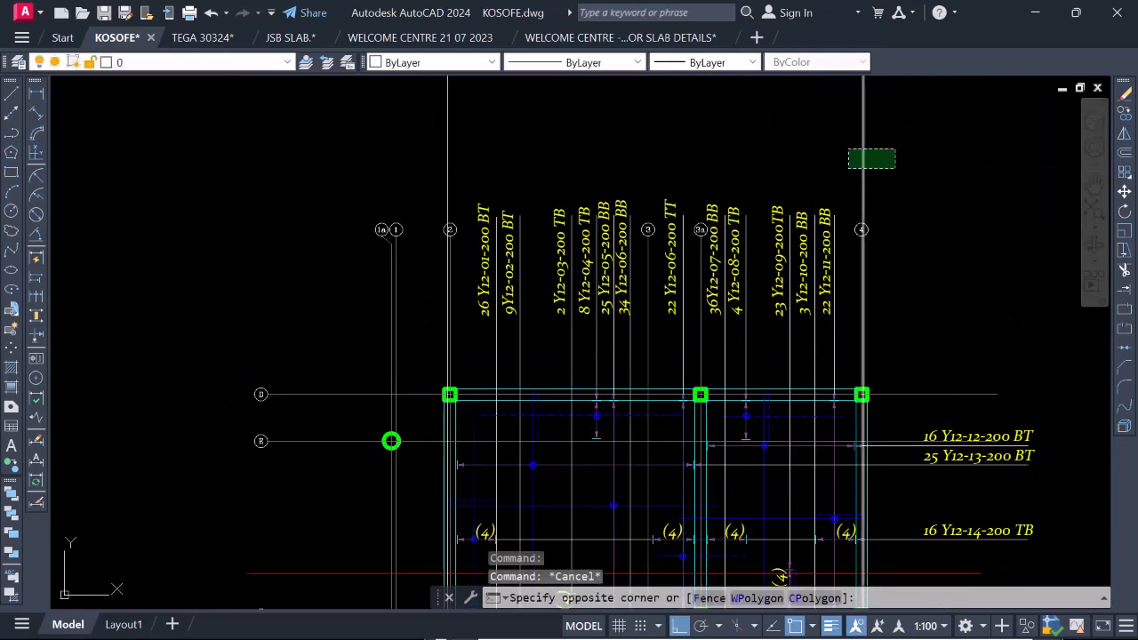
left_click(852, 169)
left_click(827, 150)
right_click(840, 167)
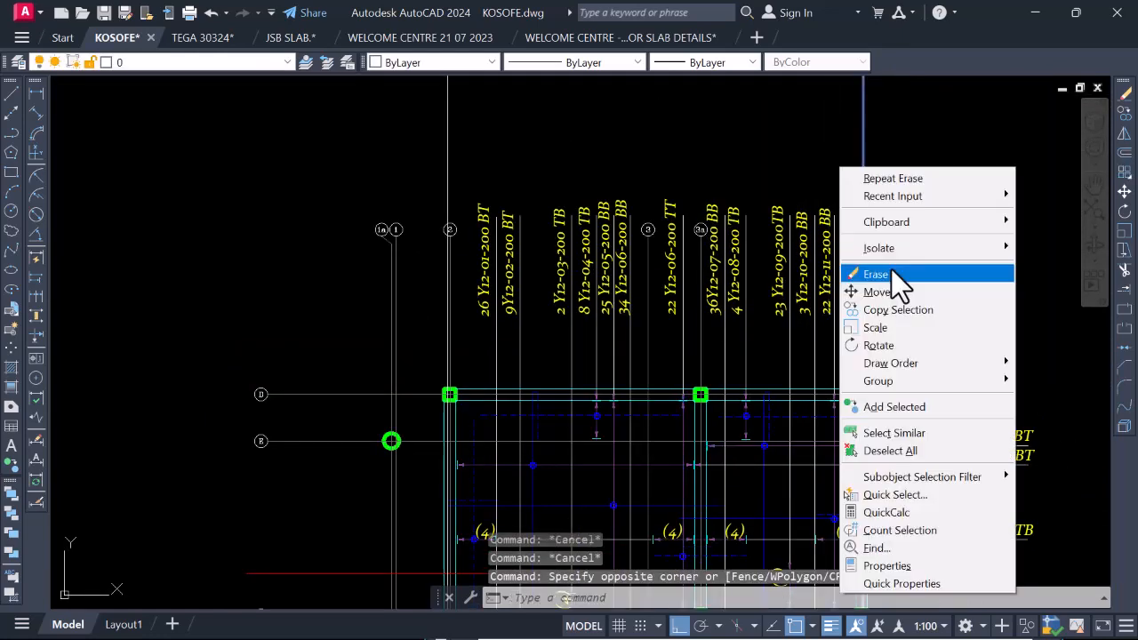
left_click(880, 274)
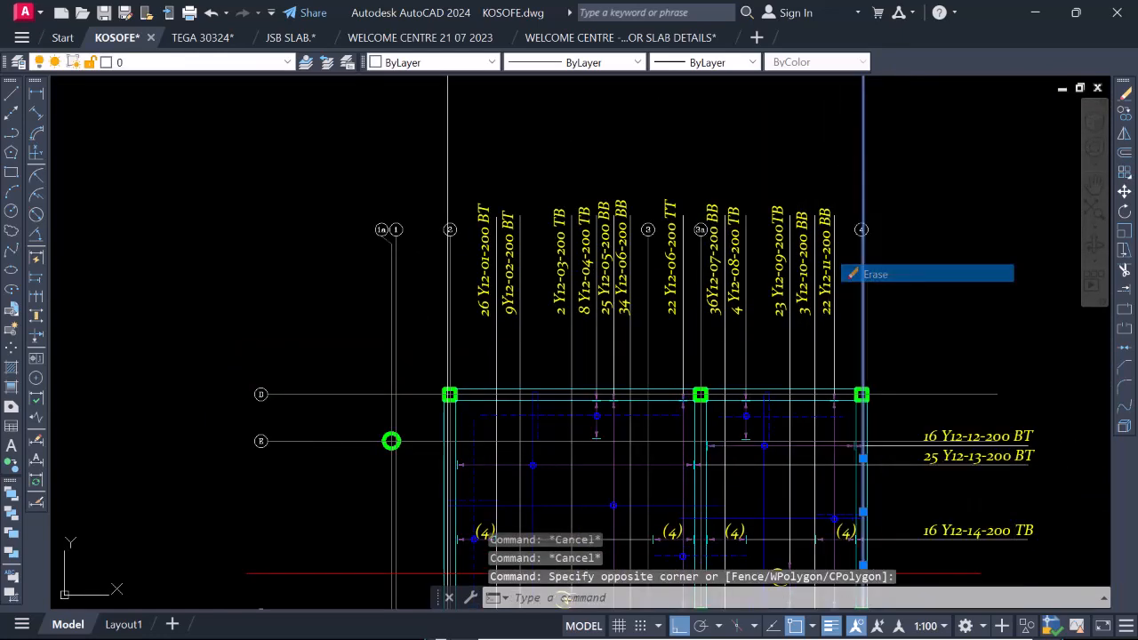
Copy the vertical projection line at gridline 2 to both ends of the dashed top bar crossing the 3a beam in plan.
right_click(453, 157)
left_click(530, 300)
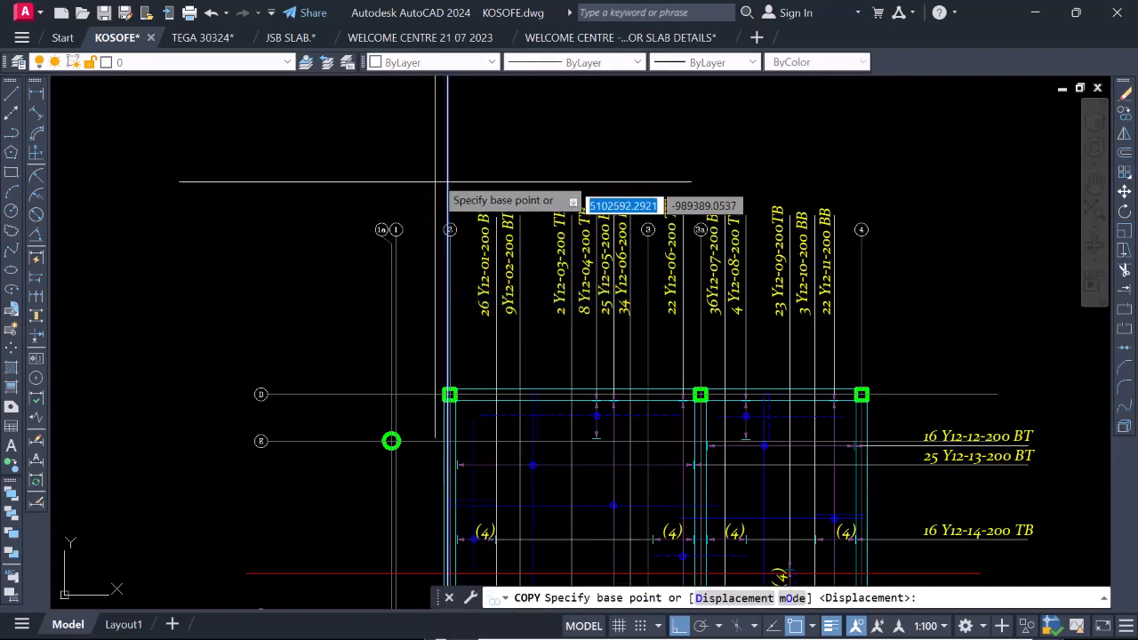
left_click(448, 171)
scroll(640, 315, "down", 4)
scroll(640, 314, "up", 8)
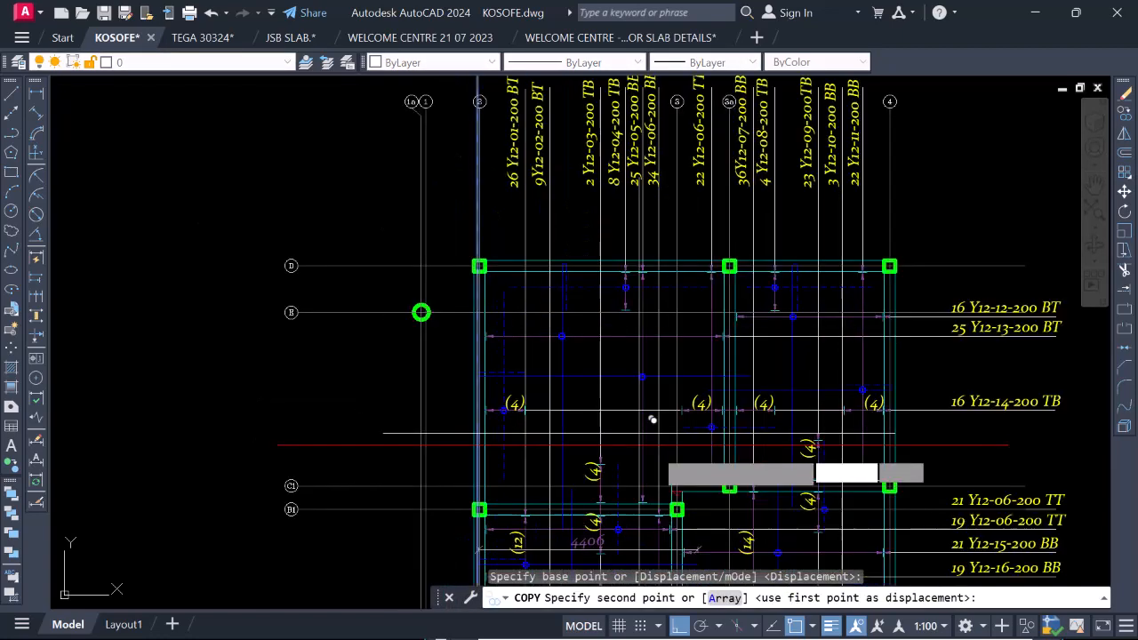
left_click(744, 351)
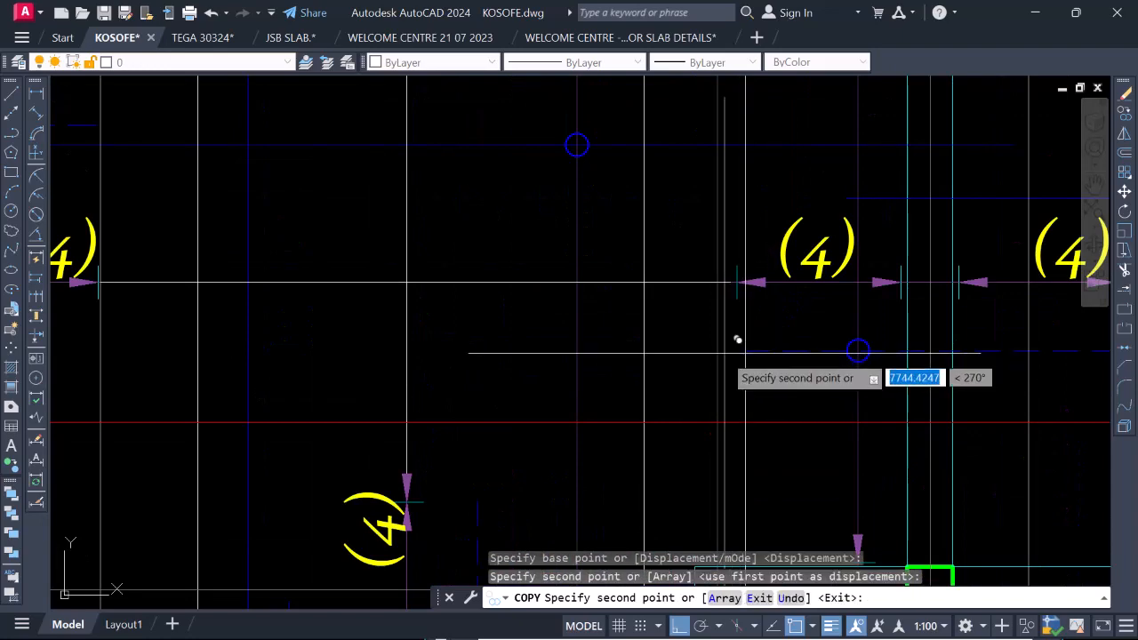
scroll(800, 345, "down", 5)
scroll(827, 347, "up", 4)
scroll(831, 326, "down", 5)
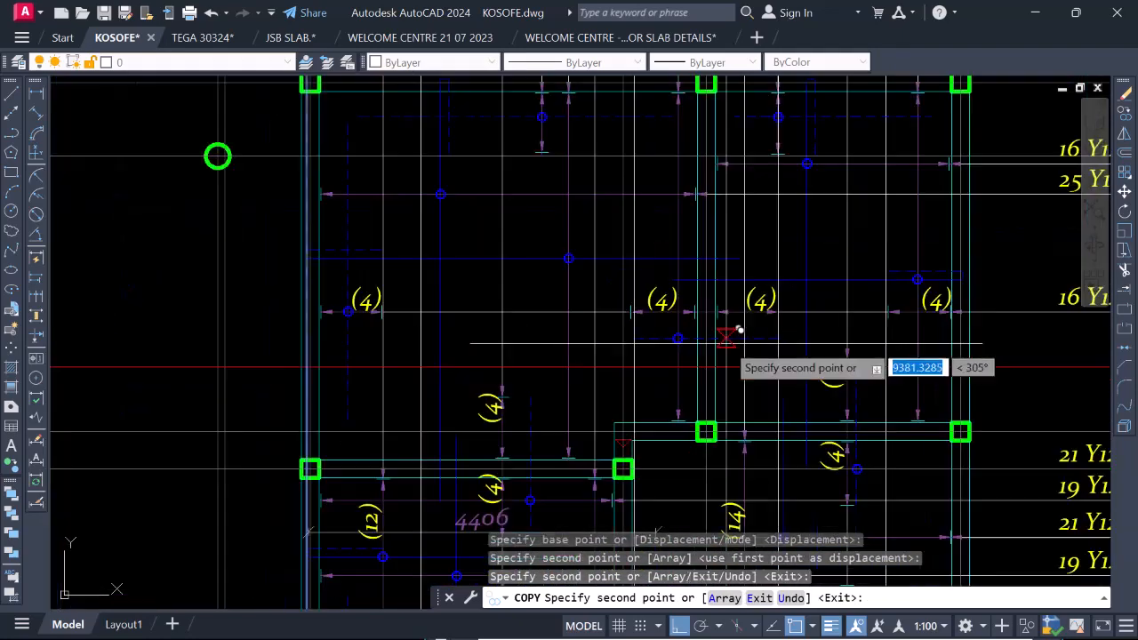
Place further copies of the projection line at the inner ends of the dashed top bars beside the gridline 4 and gridline 2 beams.
scroll(800, 320, "up", 5)
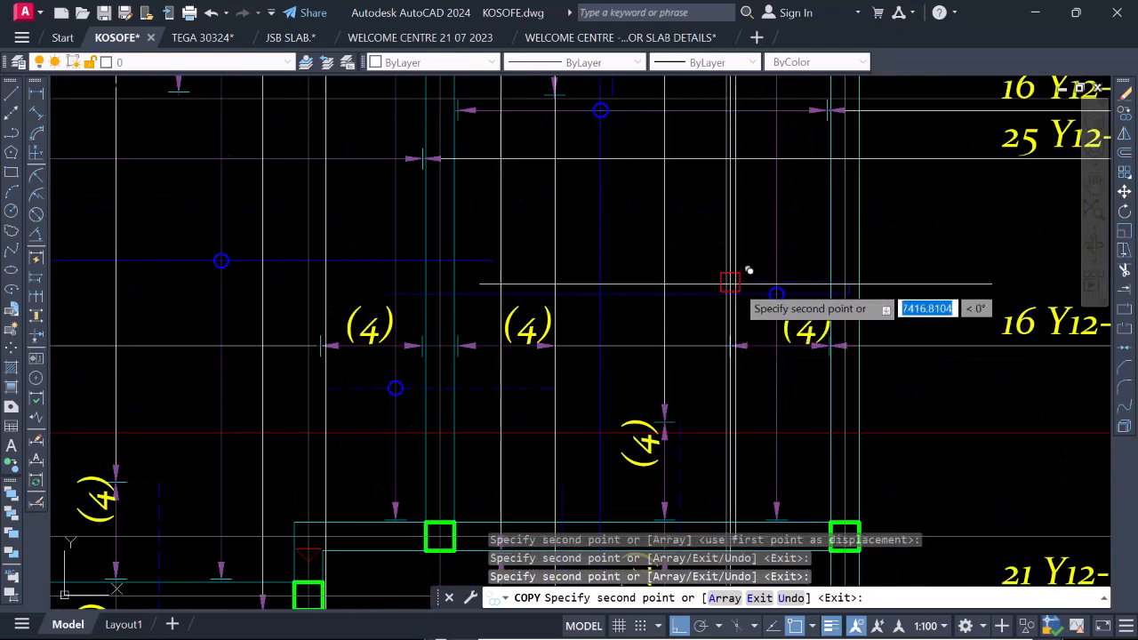
scroll(800, 284, "down", 6)
scroll(640, 302, "up", 2)
scroll(693, 271, "up", 4)
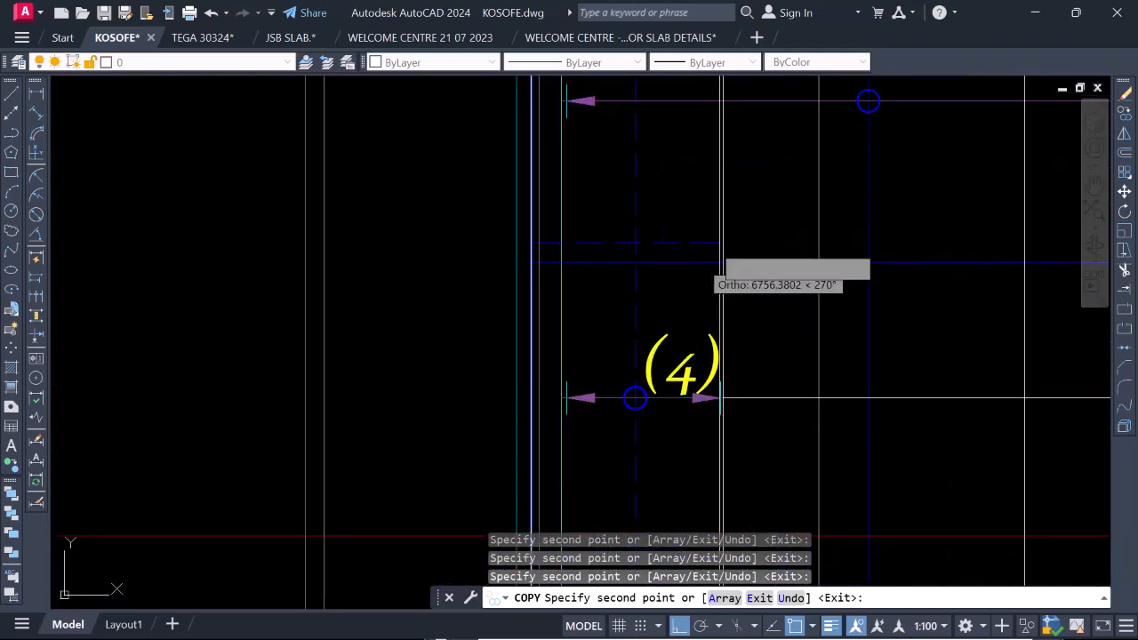
scroll(737, 255, "up", 3)
scroll(729, 267, "down", 3)
scroll(718, 296, "down", 5)
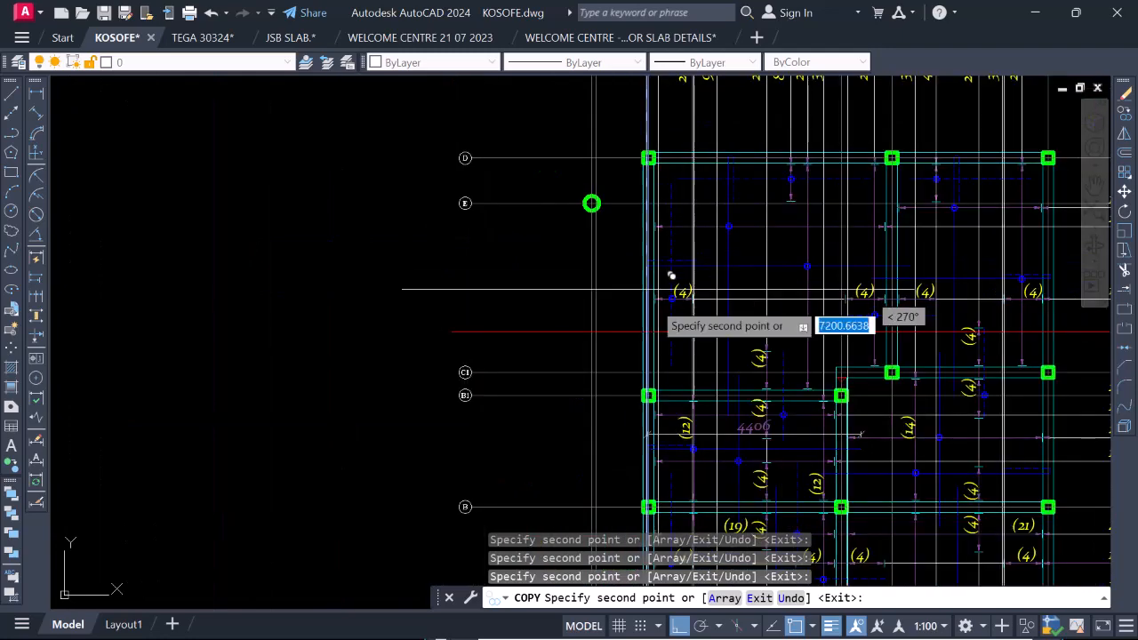
key("Escape")
Examine where the copied projection lines cross the slab section below the plan, between gridlines 2 and 4.
scroll(724, 293, "down", 3)
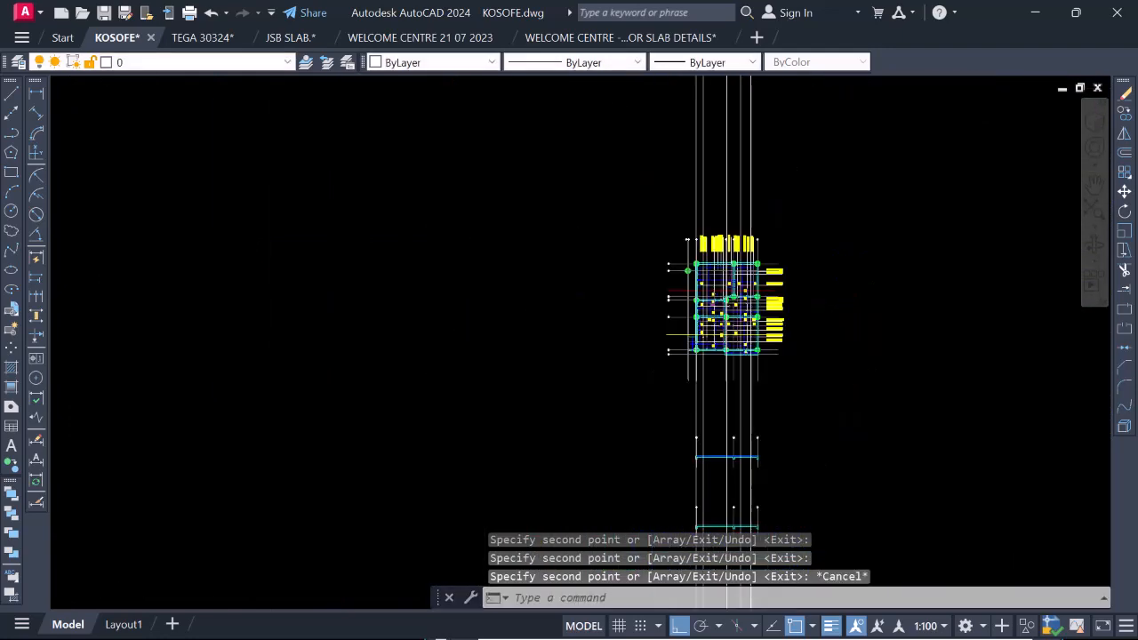
scroll(727, 464, "up", 4)
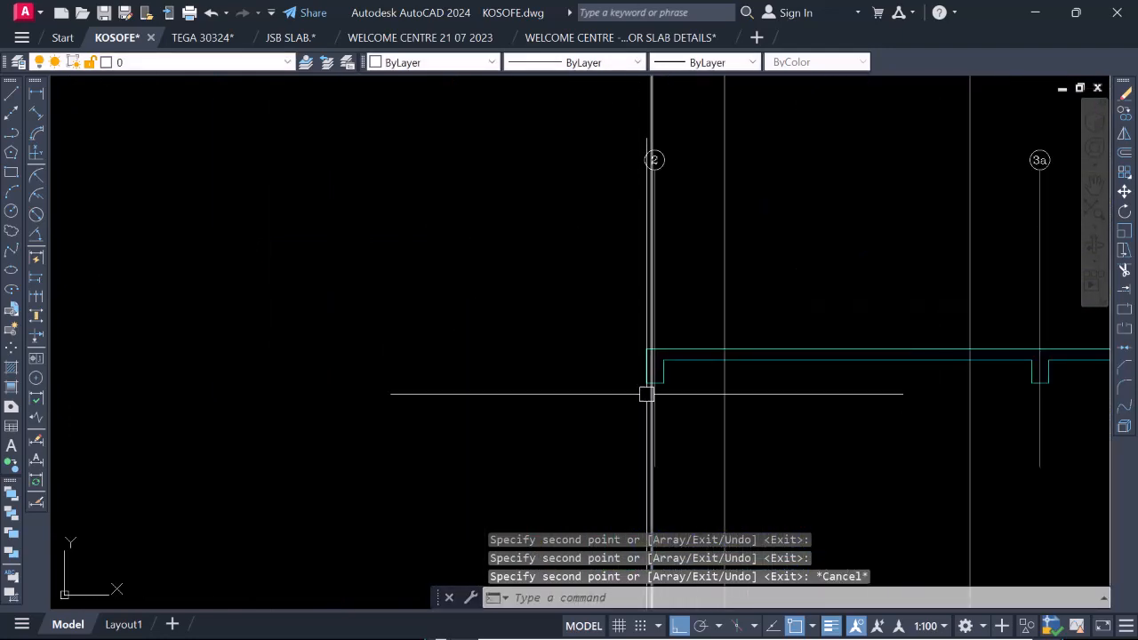
scroll(645, 418, "down", 2)
scroll(667, 352, "up", 3)
scroll(667, 346, "down", 2)
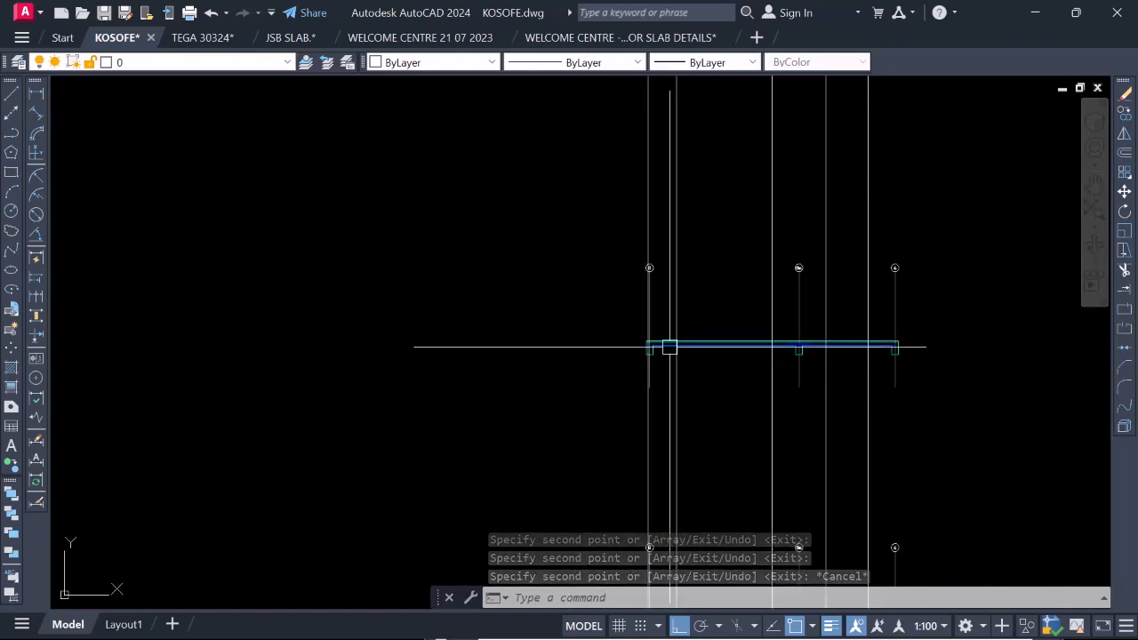
scroll(659, 401, "up", 3)
scroll(660, 401, "down", 5)
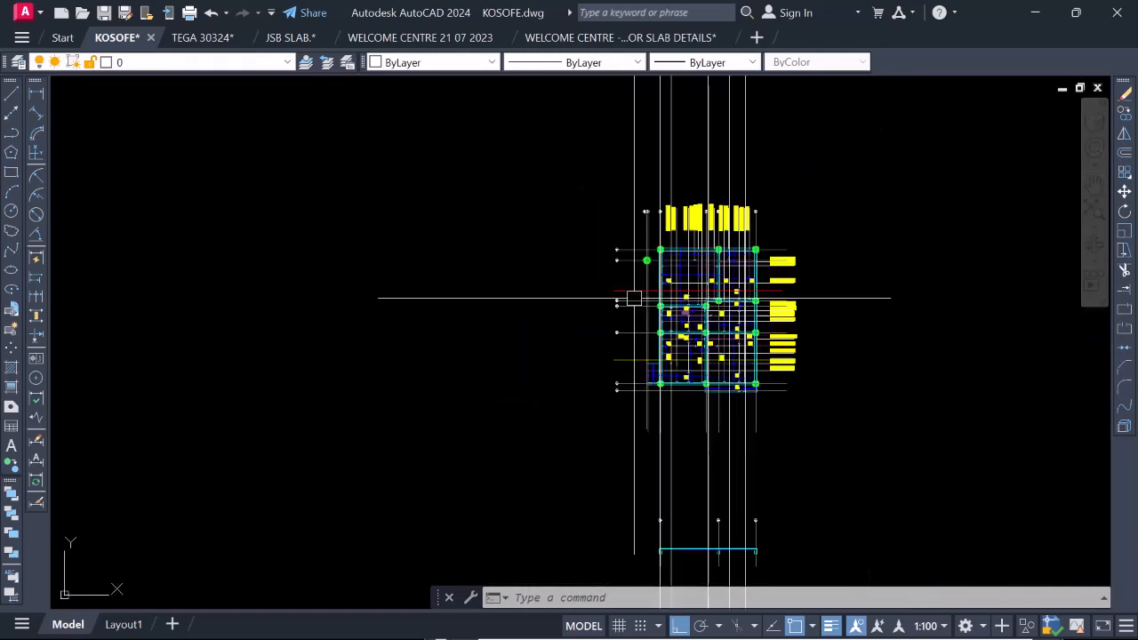
Select the dashed top bars in plan at the 3a, gridline 2 and gridline 4 beams, including the bent ends of the outer bars.
scroll(759, 256, "up", 1)
scroll(759, 256, "up", 4)
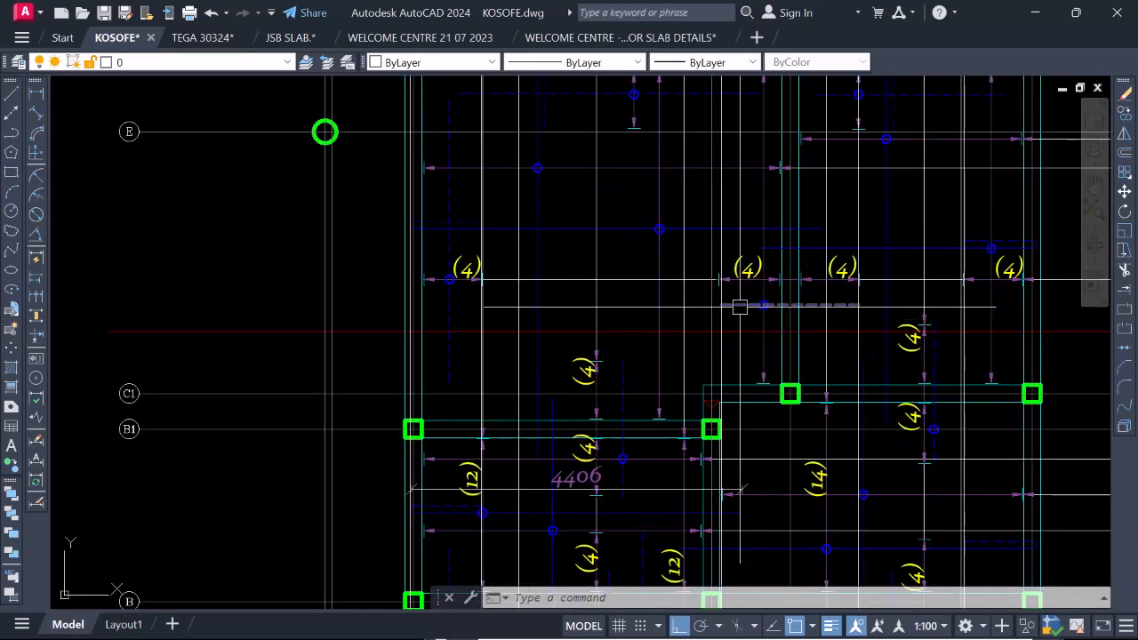
scroll(514, 244, "up", 5)
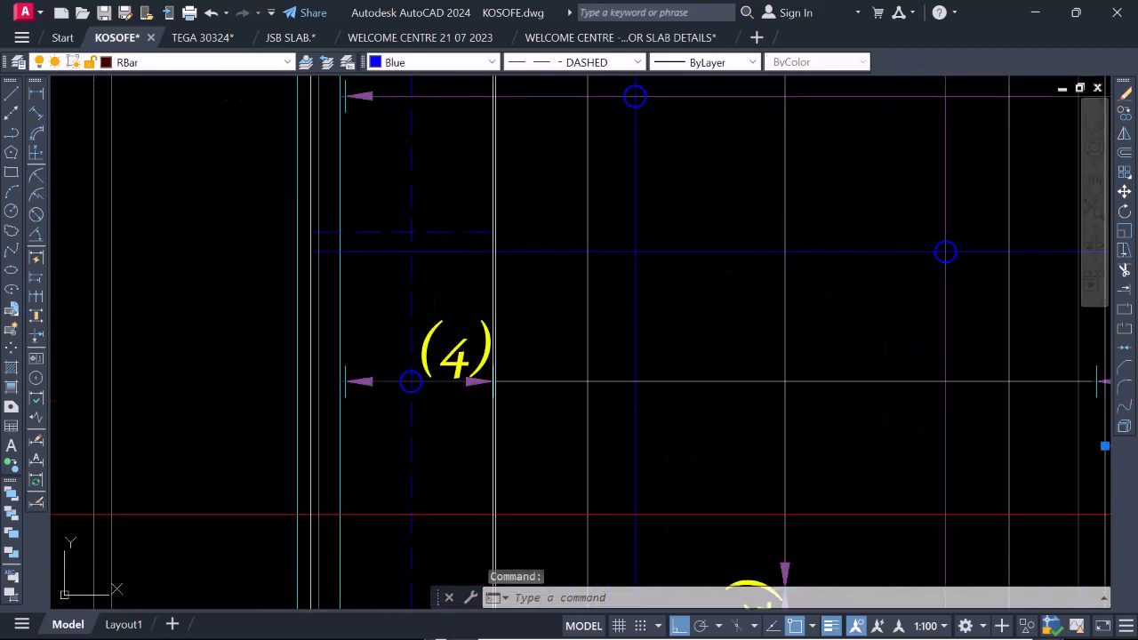
scroll(322, 240, "up", 6)
left_click(252, 197)
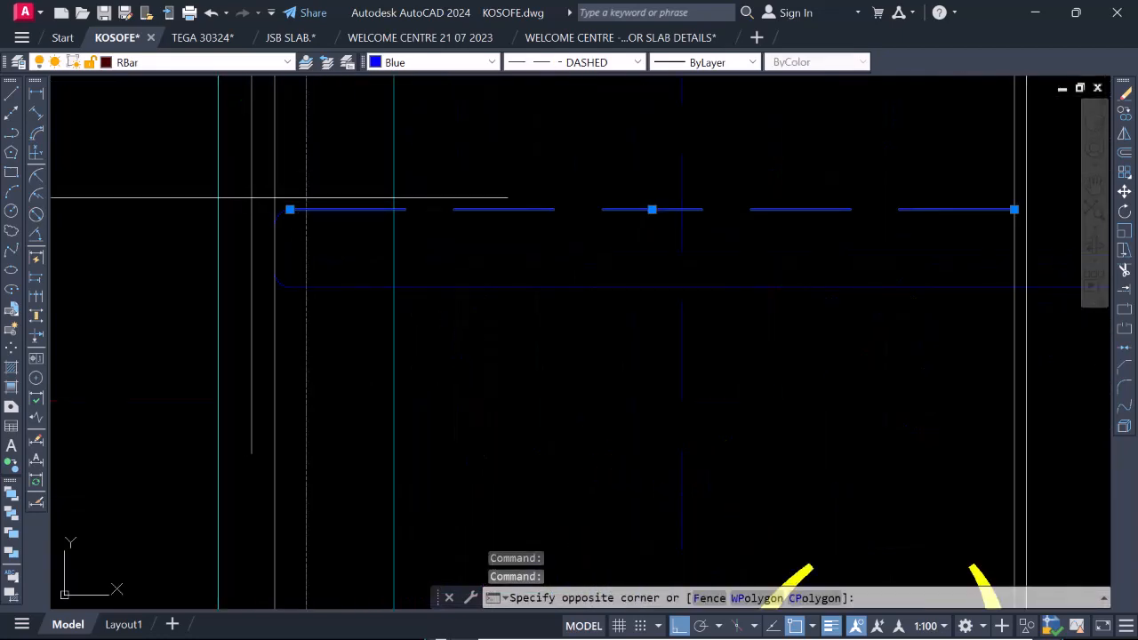
left_click(370, 313)
scroll(465, 264, "down", 5)
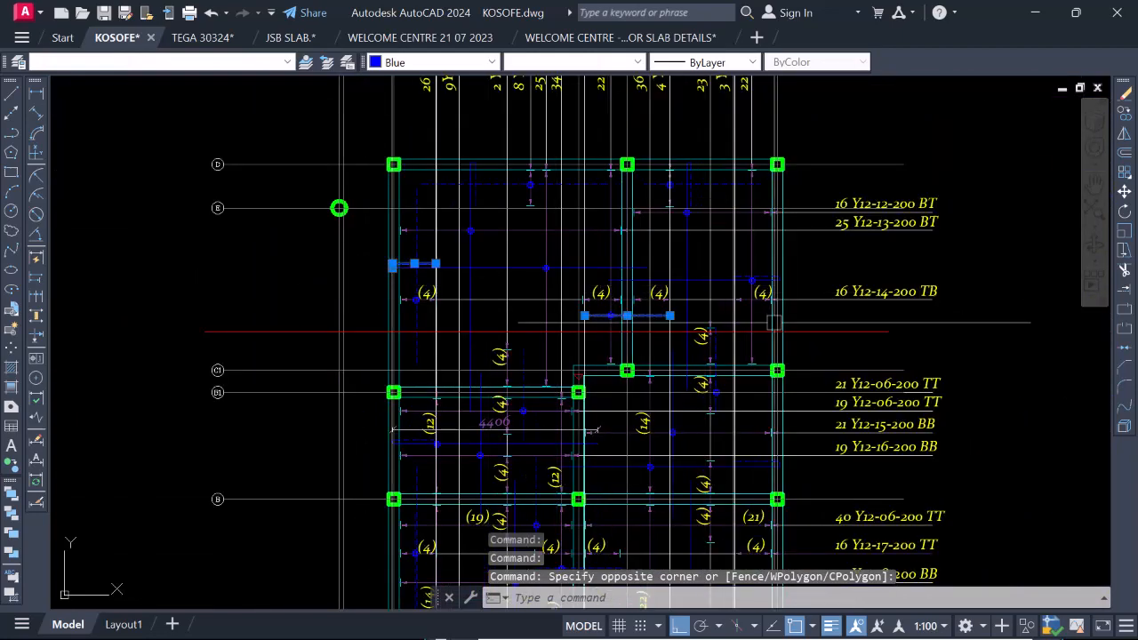
scroll(721, 267, "up", 5)
scroll(721, 267, "up", 4)
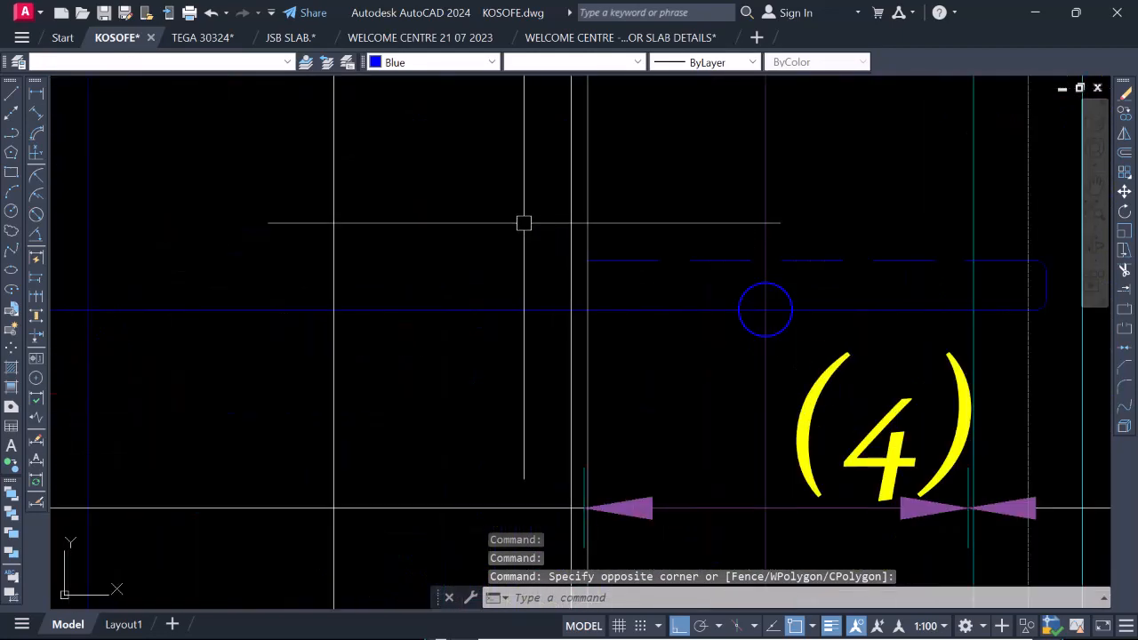
left_click(524, 223)
left_click(816, 264)
scroll(756, 257, "down", 2)
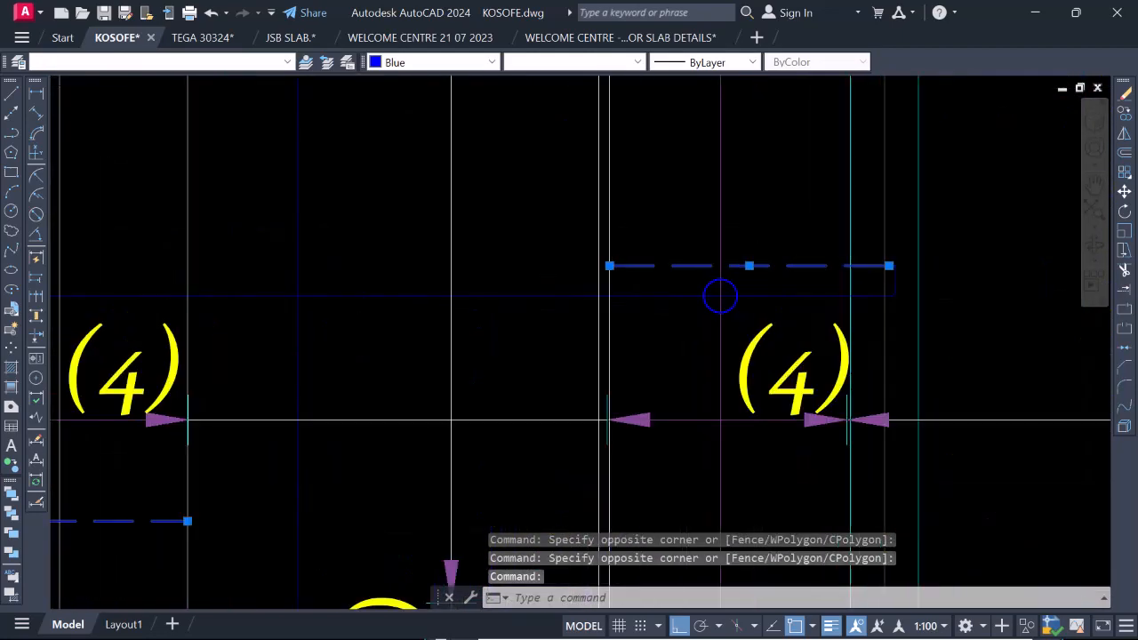
scroll(800, 258, "up", 2)
left_click(808, 234)
left_click(988, 346)
Copy the selected top bars down to the section, aligned on the projection line near gridline 4 at the bottom bar's level.
right_click(841, 357)
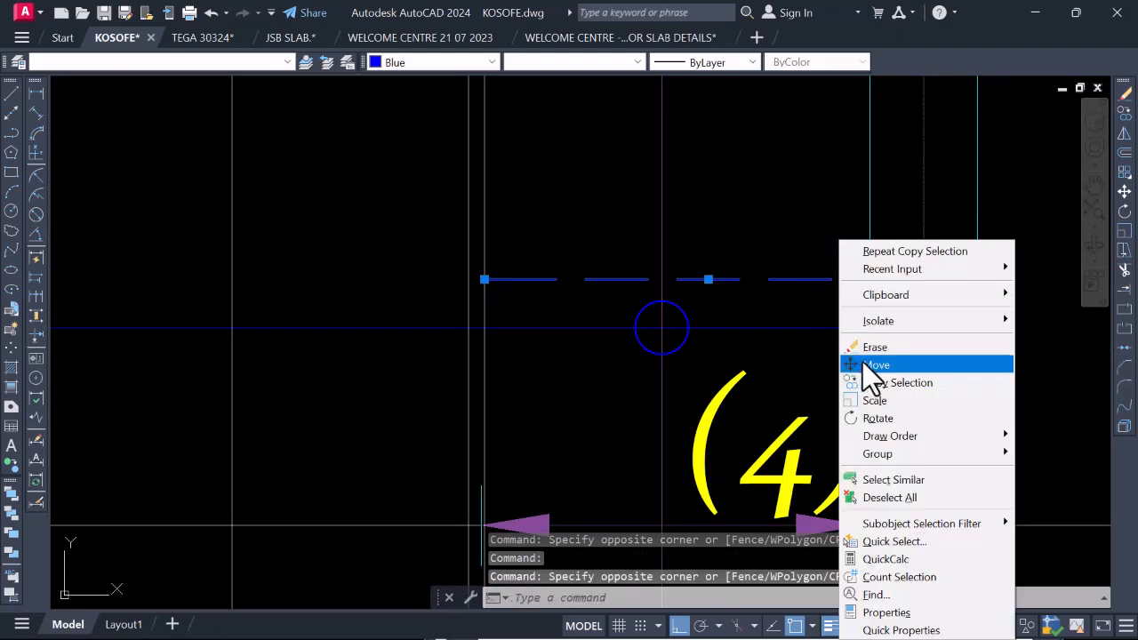
left_click(906, 382)
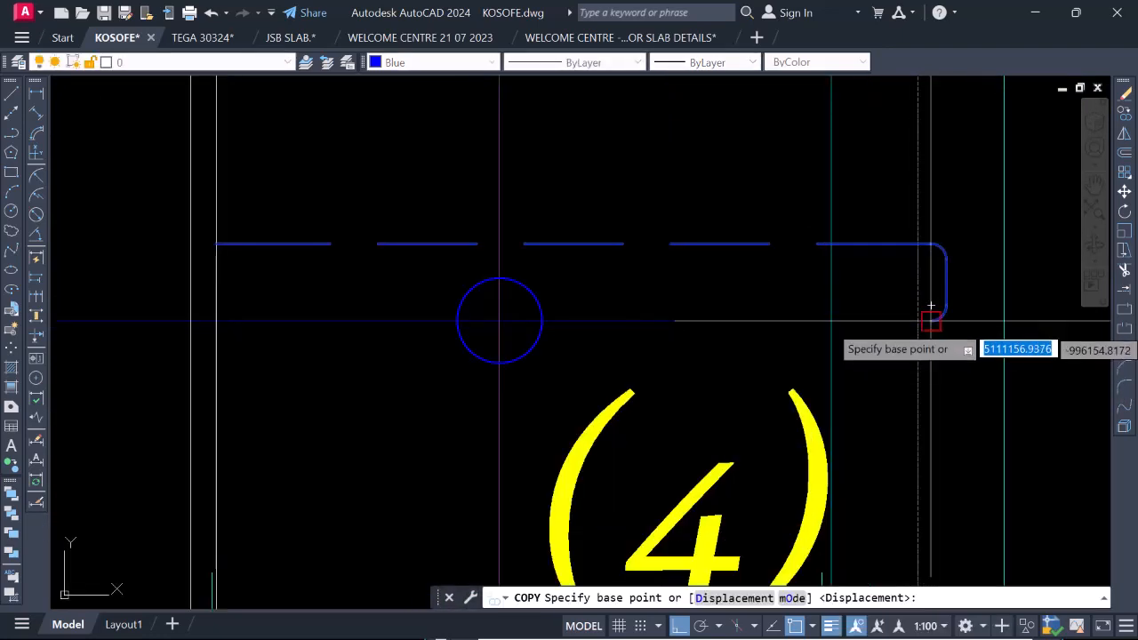
scroll(917, 367, "down", 2)
scroll(916, 381, "up", 3)
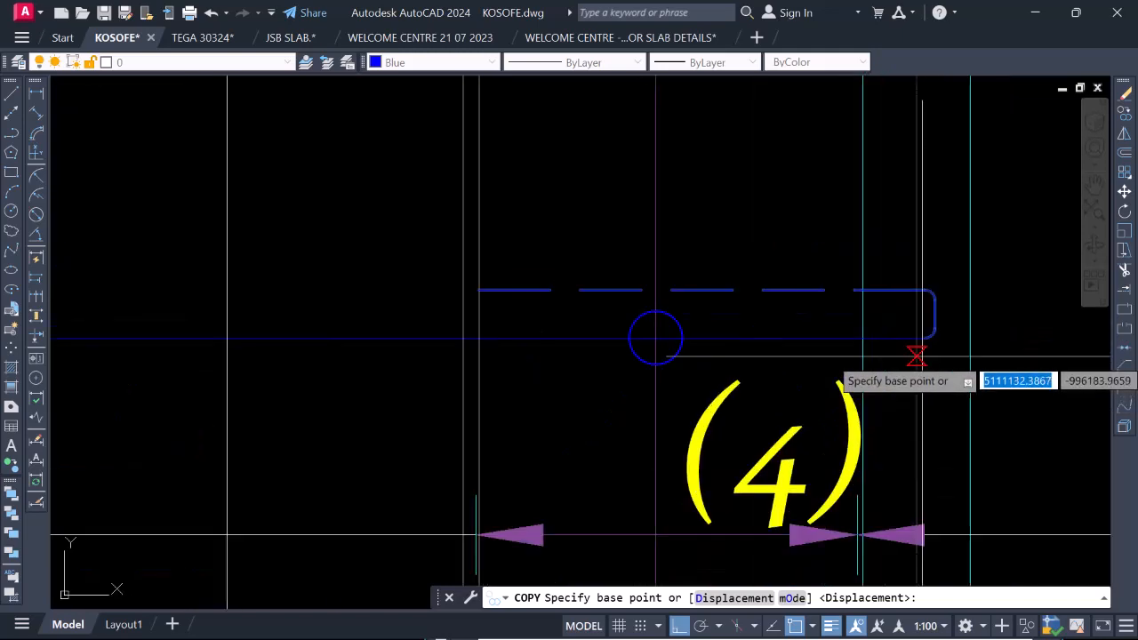
scroll(924, 325, "down", 3)
scroll(898, 351, "down", 3)
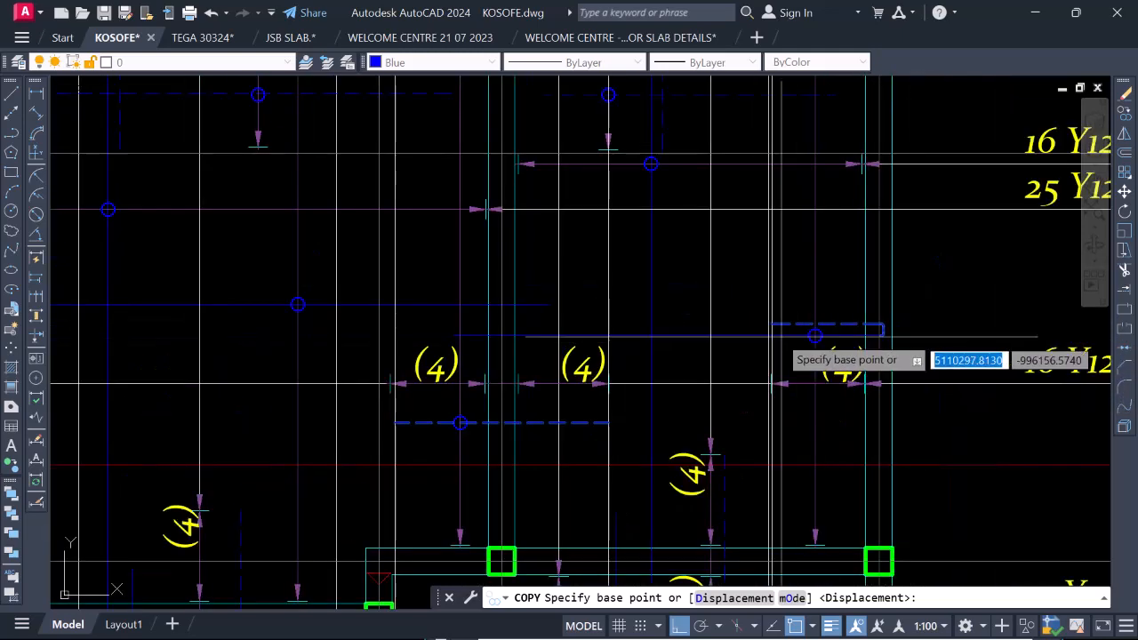
scroll(764, 320, "up", 5)
scroll(759, 300, "down", 3)
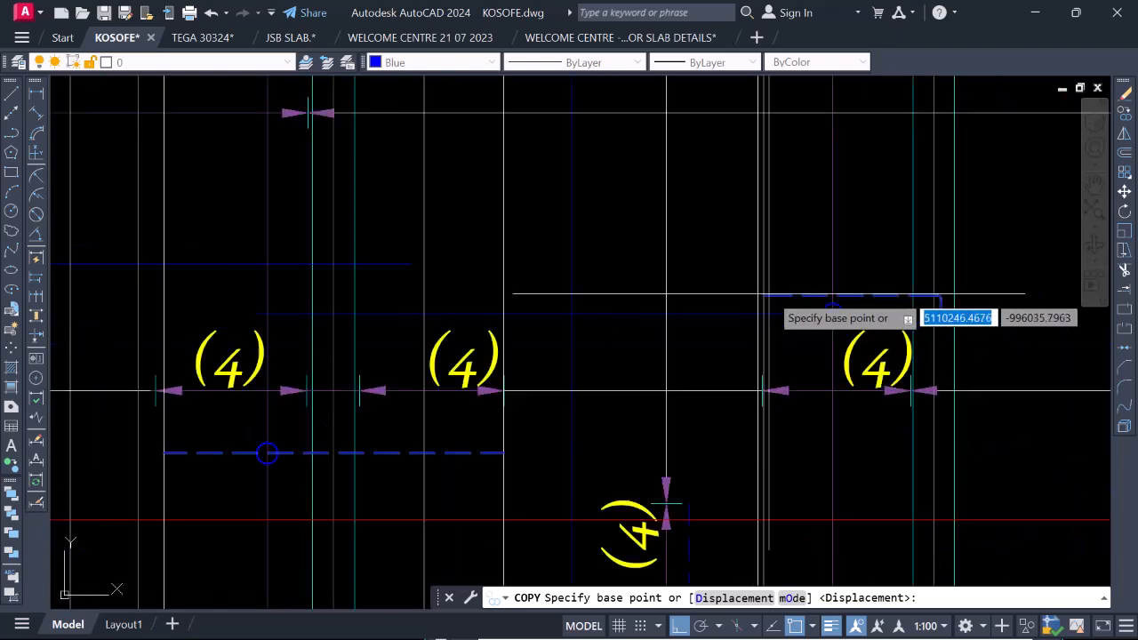
scroll(765, 324, "up", 3)
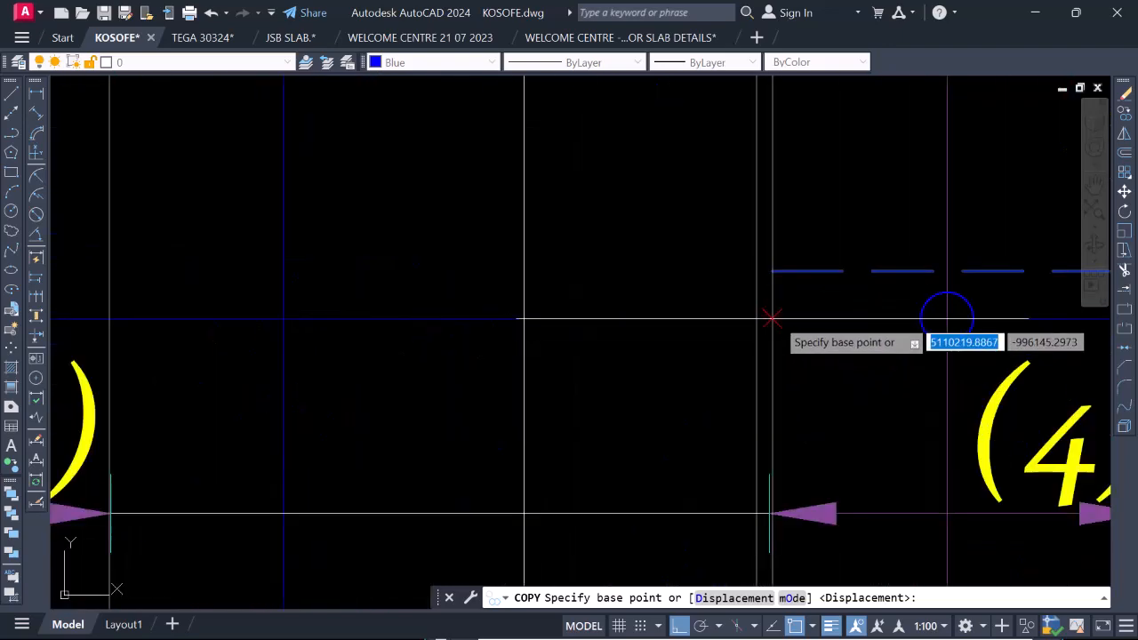
left_click(771, 318)
scroll(774, 328, "down", 6)
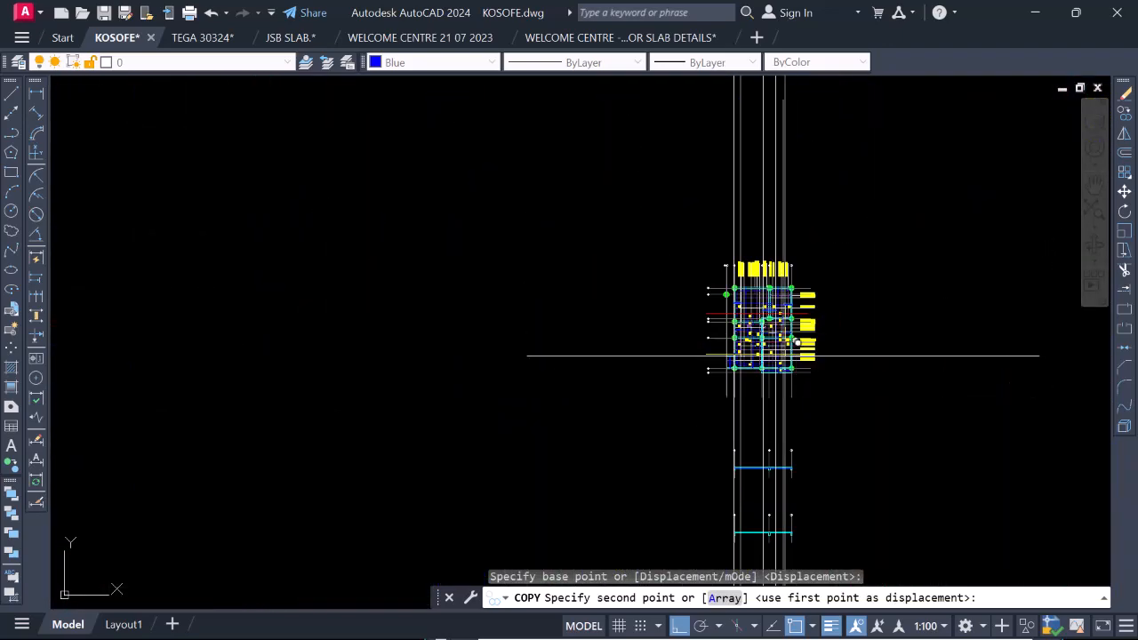
scroll(783, 355, "up", 8)
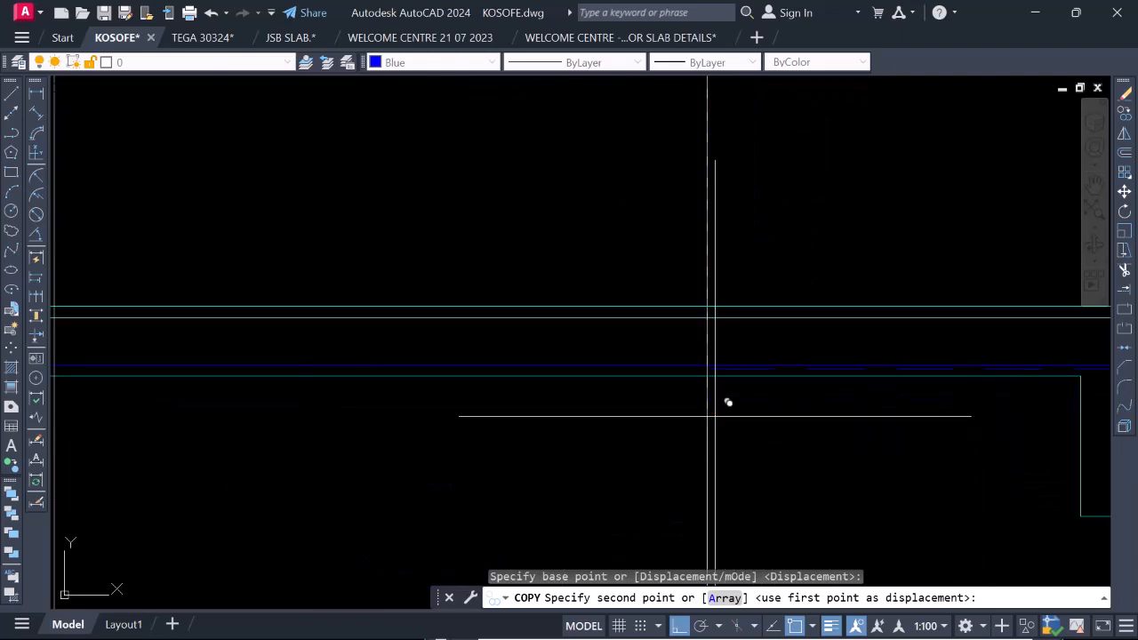
left_click(706, 364)
scroll(774, 314, "down", 6)
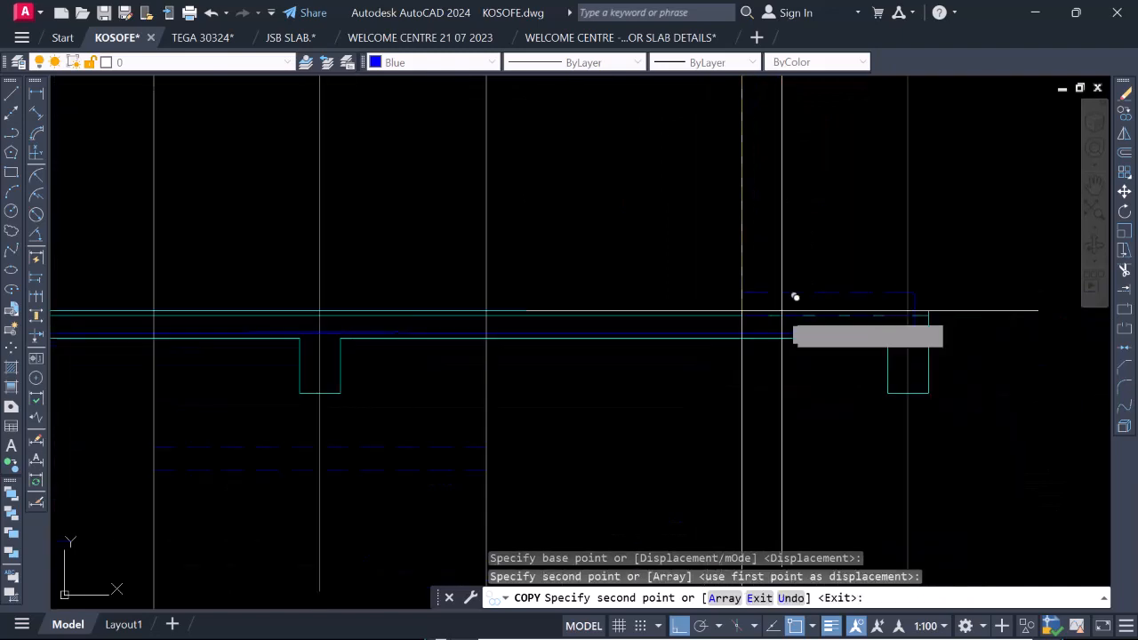
key("Escape")
Move the dashed top bar below the 3a beam straight up onto the slab section's top cover line.
scroll(768, 359, "down", 2)
scroll(739, 350, "down", 1)
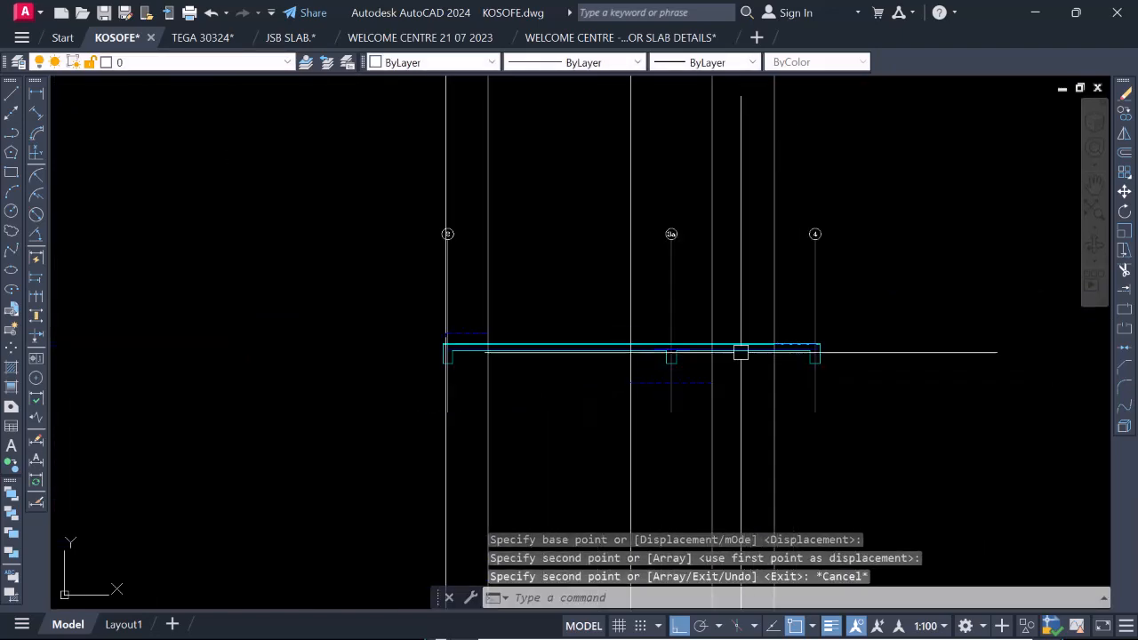
scroll(643, 352, "up", 3)
scroll(927, 325, "up", 4)
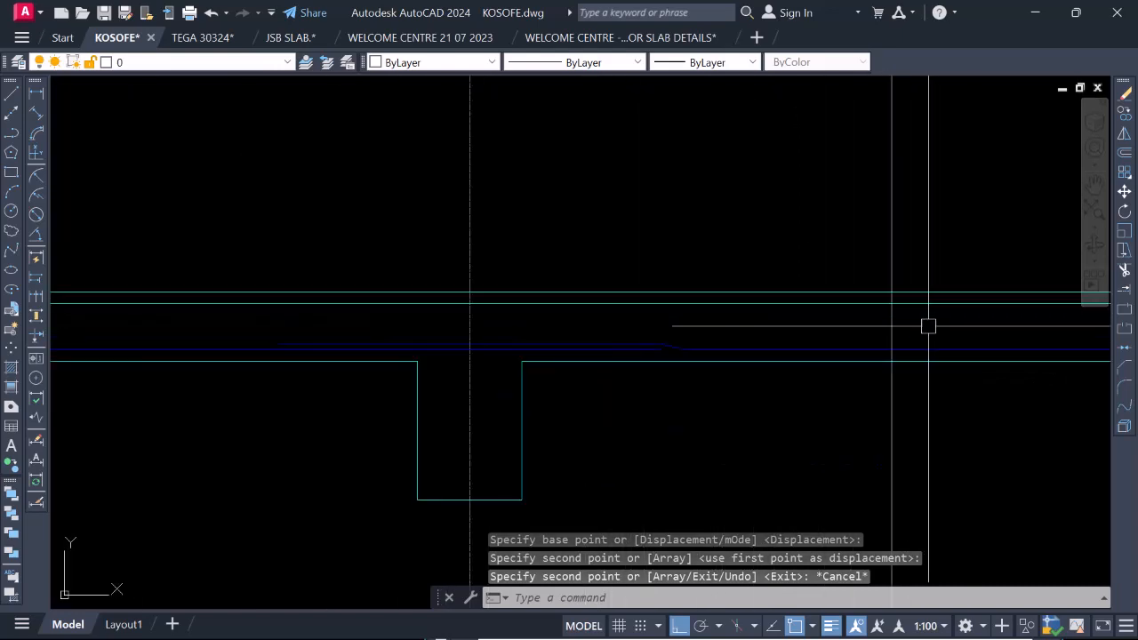
scroll(755, 246, "down", 6)
scroll(743, 370, "up", 2)
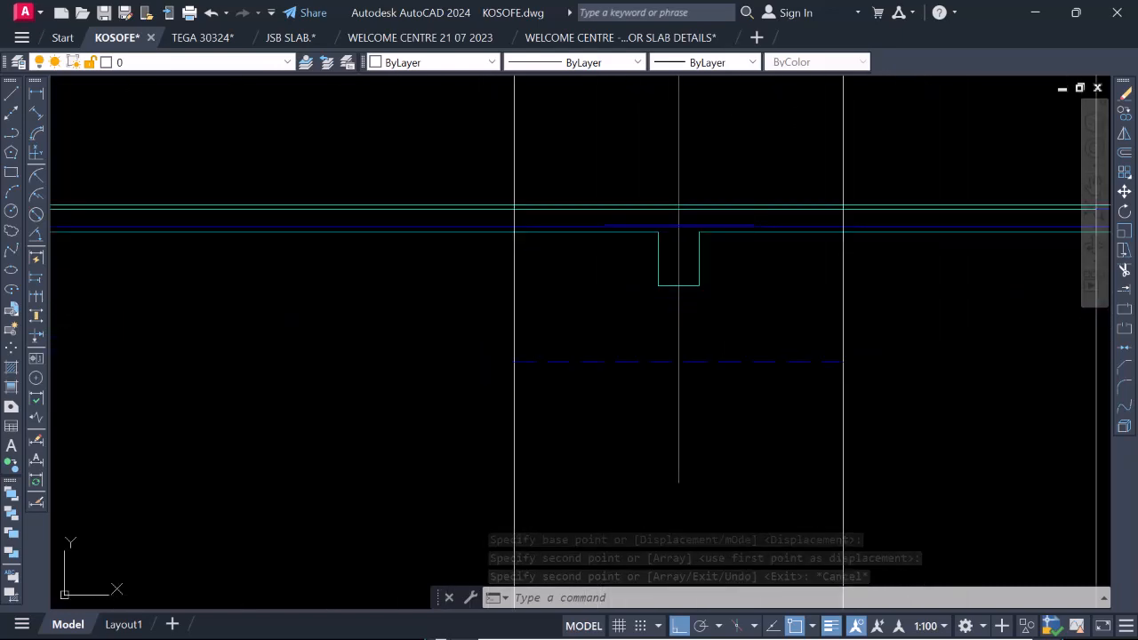
left_click(727, 360)
right_click(731, 215)
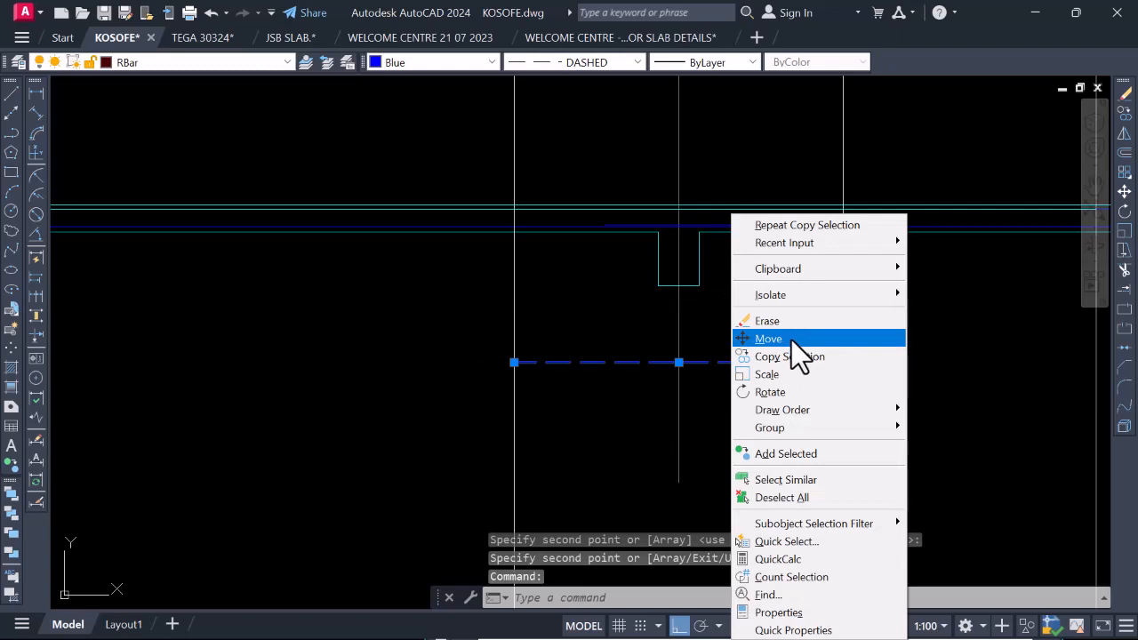
left_click(791, 339)
left_click(843, 362)
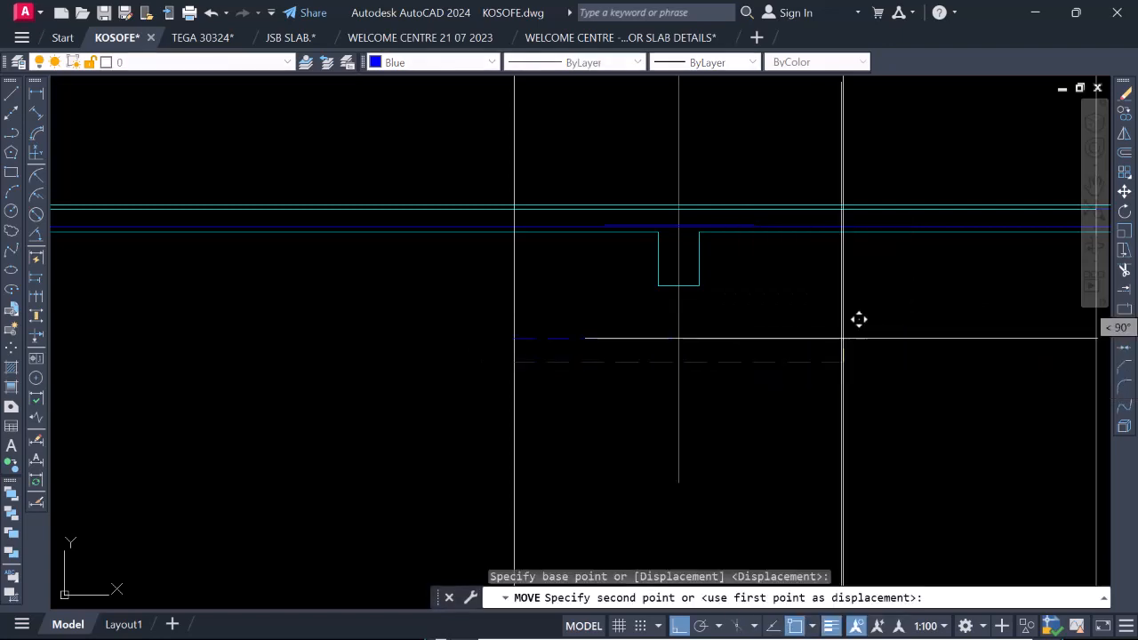
scroll(859, 203, "up", 4)
left_click(847, 187)
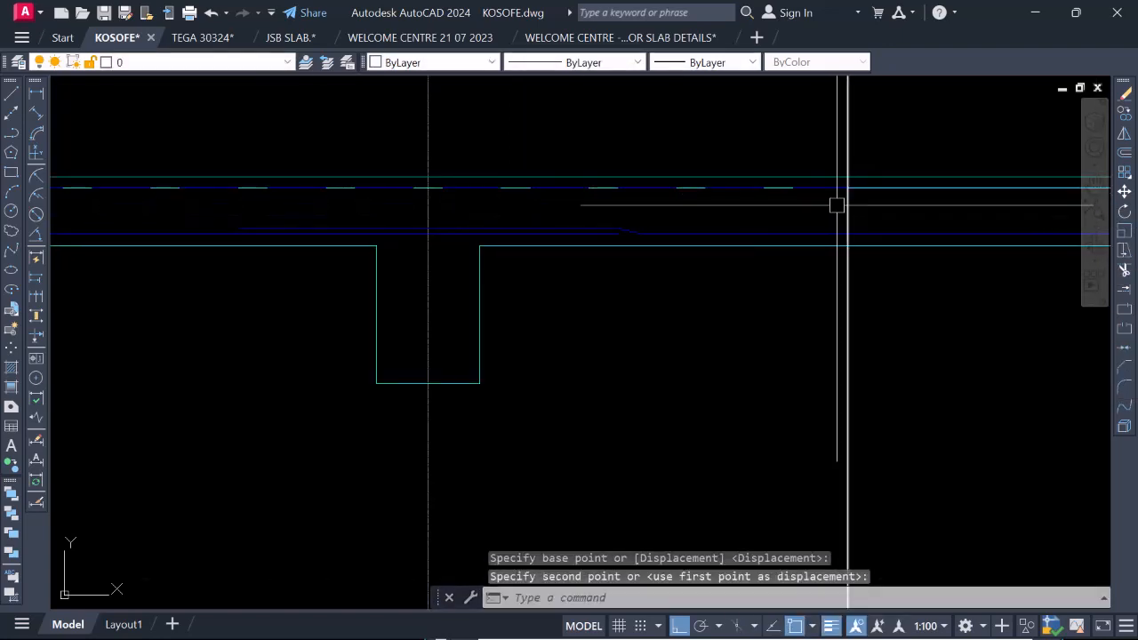
scroll(800, 249, "down", 3)
scroll(881, 258, "up", 4)
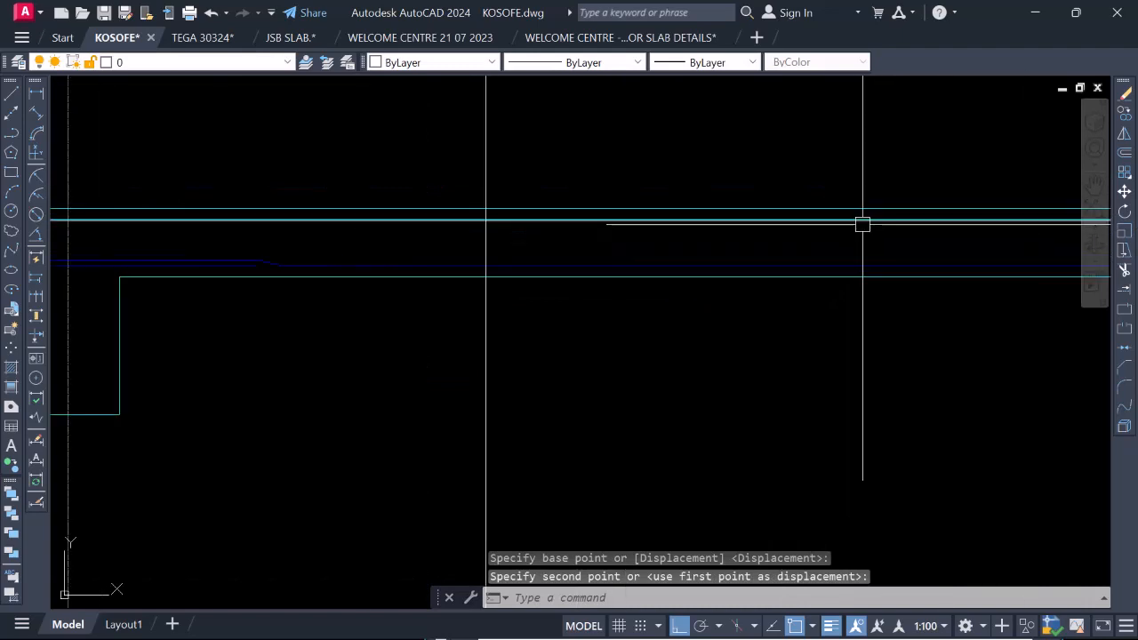
left_click(861, 222)
scroll(826, 239, "down", 9)
scroll(528, 233, "up", 2)
scroll(526, 234, "up", 6)
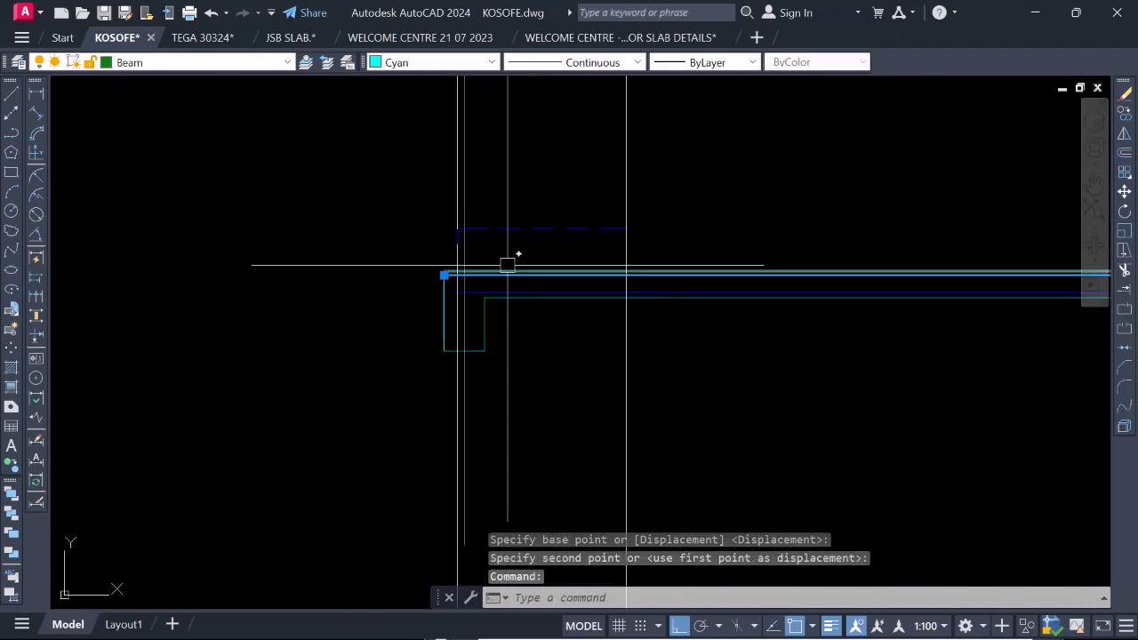
key("Escape")
Move the dashed top bar at gridline 2, with its bent end, straight down onto the slab section's top cover line.
scroll(396, 209, "up", 4)
left_click(375, 199)
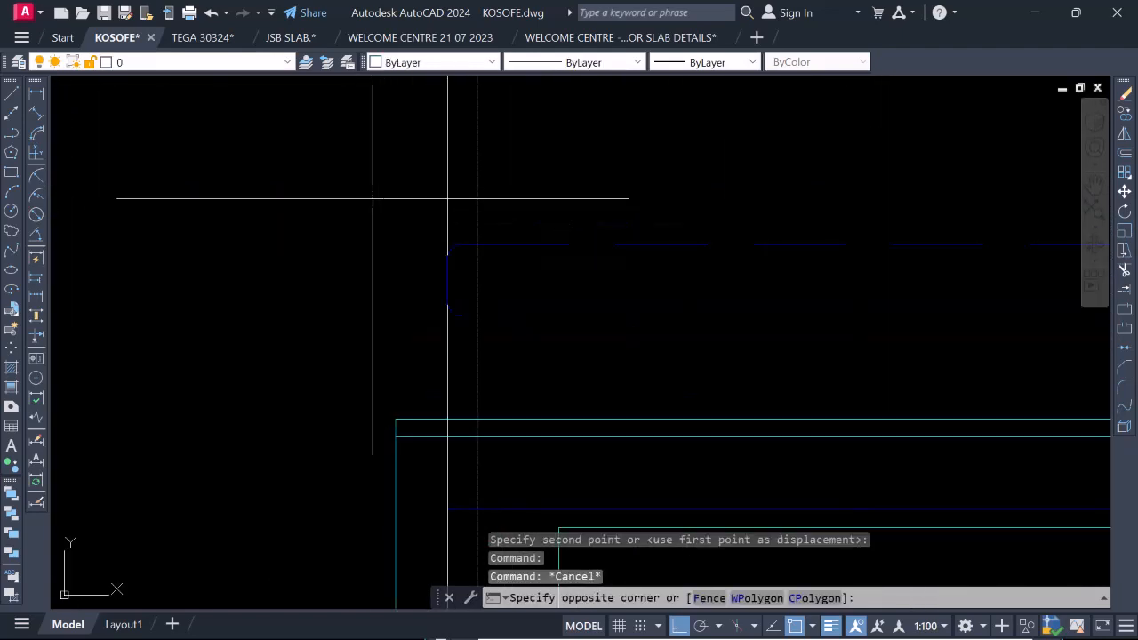
scroll(443, 221, "down", 4)
left_click(779, 274)
right_click(570, 227)
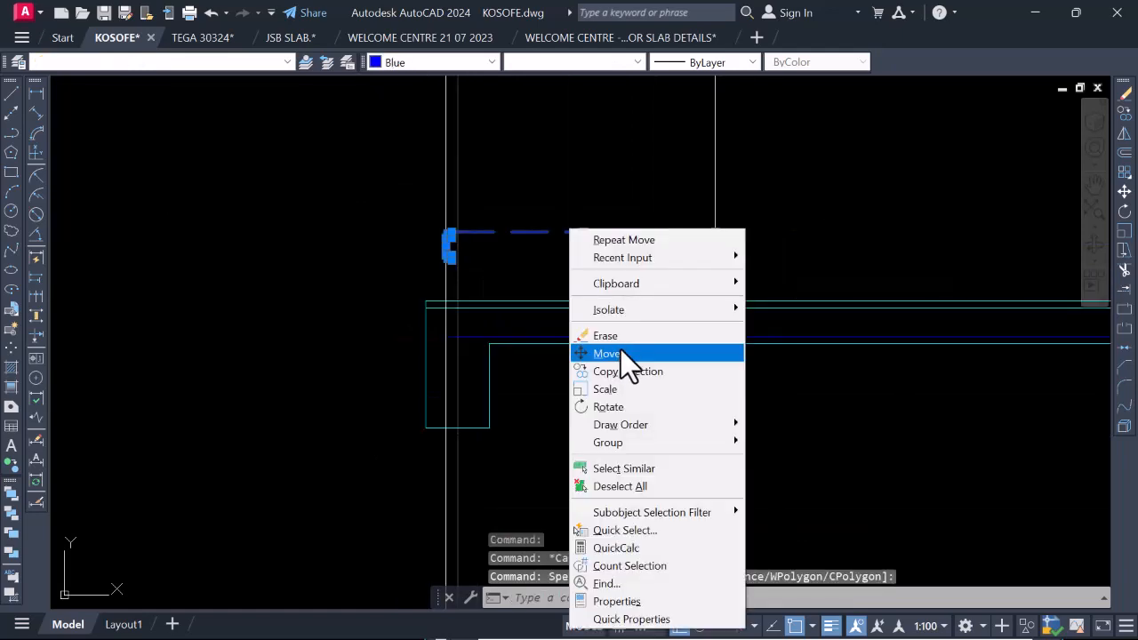
left_click(625, 355)
left_click(714, 233)
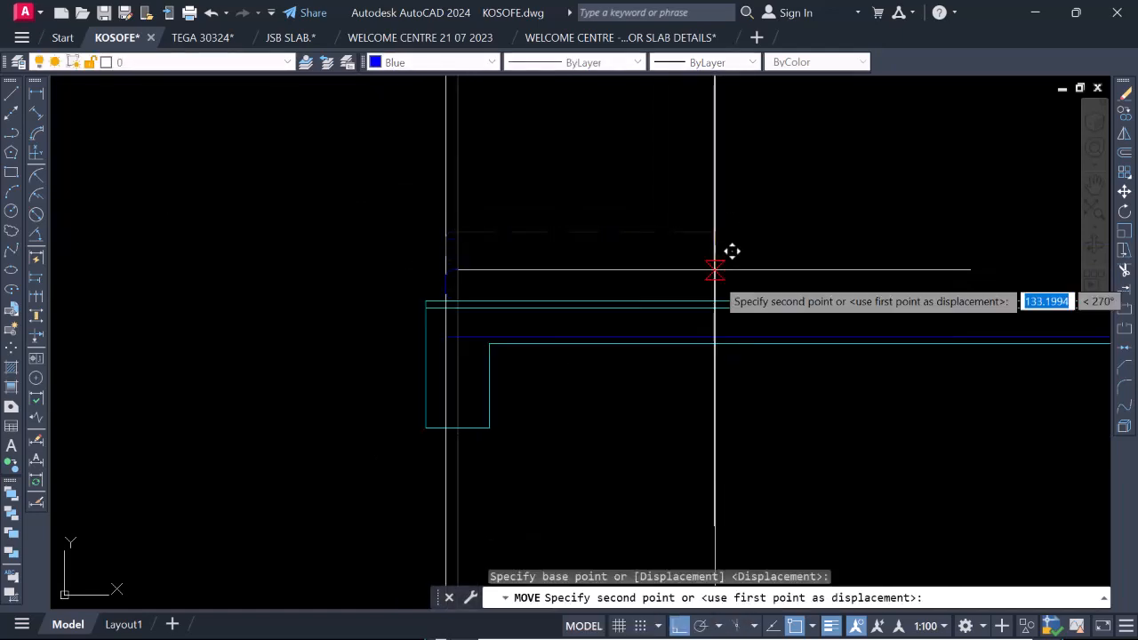
left_click(714, 310)
Erase the cyan top cover line running inside the slab section from gridline 2 to gridline 4.
scroll(502, 317, "down", 3)
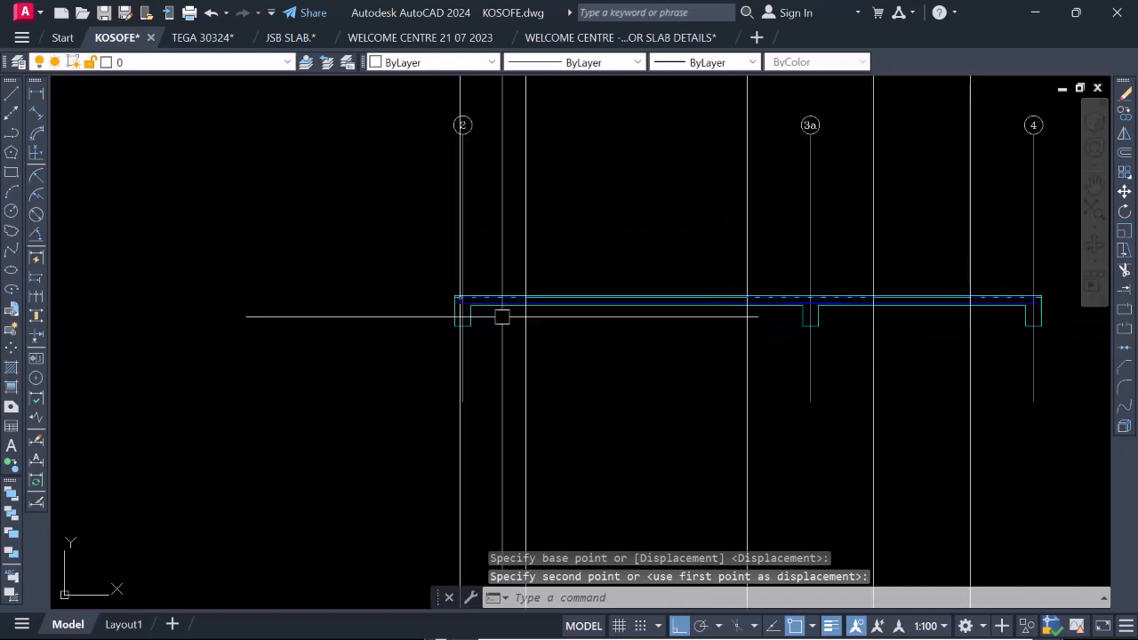
scroll(533, 316, "down", 4)
scroll(640, 312, "up", 4)
scroll(701, 308, "up", 5)
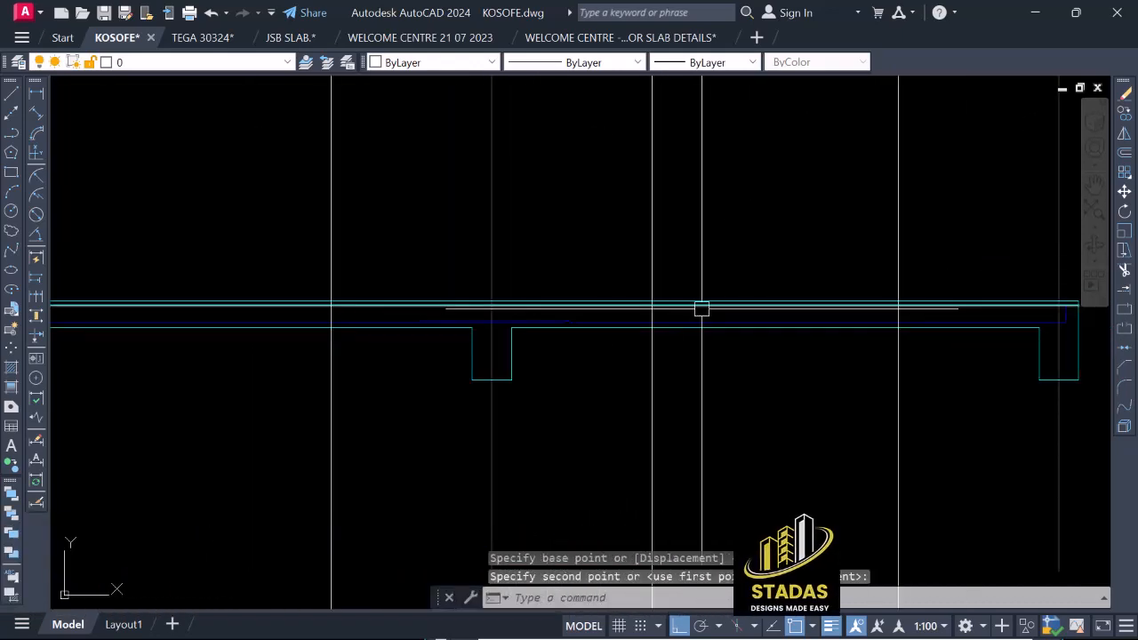
left_click(718, 302)
scroll(735, 296, "down", 3)
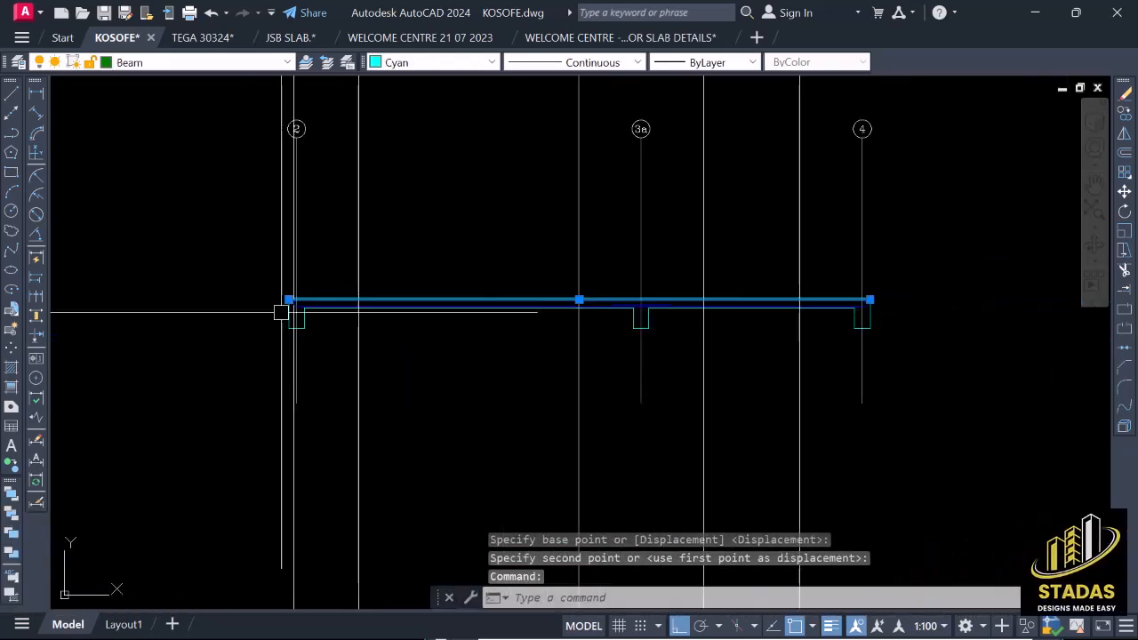
scroll(296, 304, "up", 4)
scroll(431, 307, "down", 4)
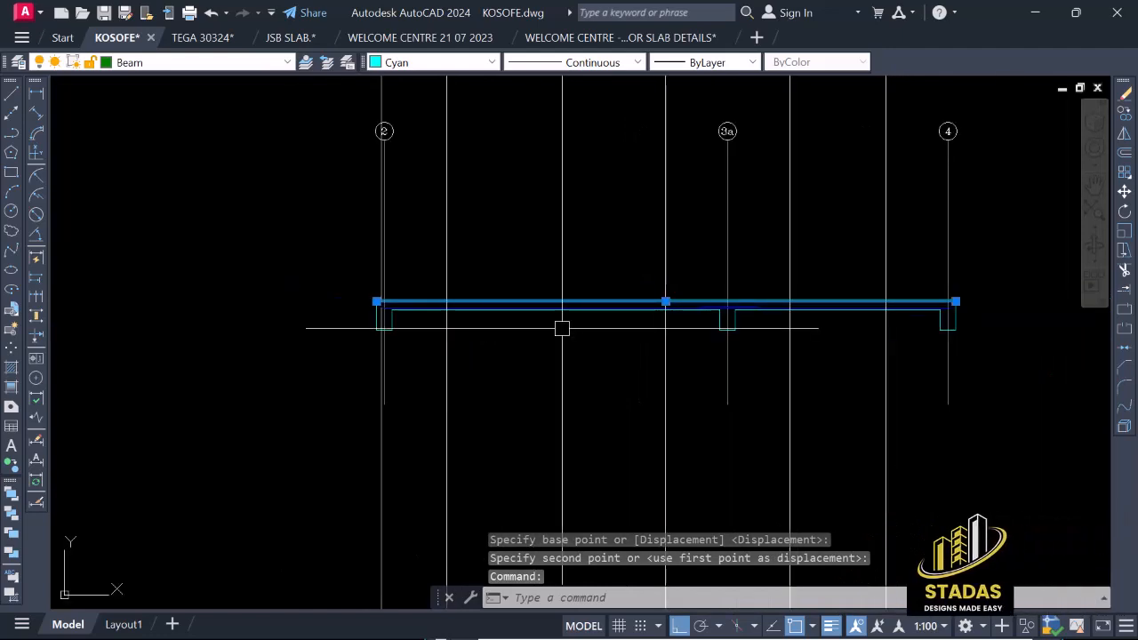
type("e")
key("Return")
Set the lineweight of the bottom bar starting at the gridline 2 beam to 0.35 mm.
scroll(373, 305, "up", 4)
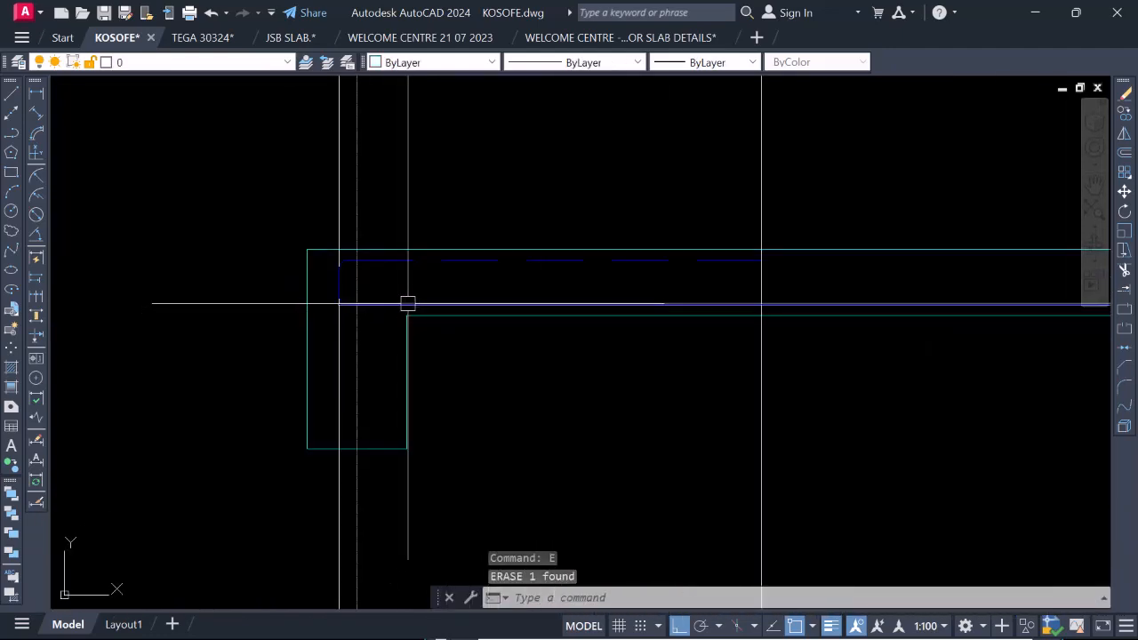
left_click(406, 305)
left_click(708, 64)
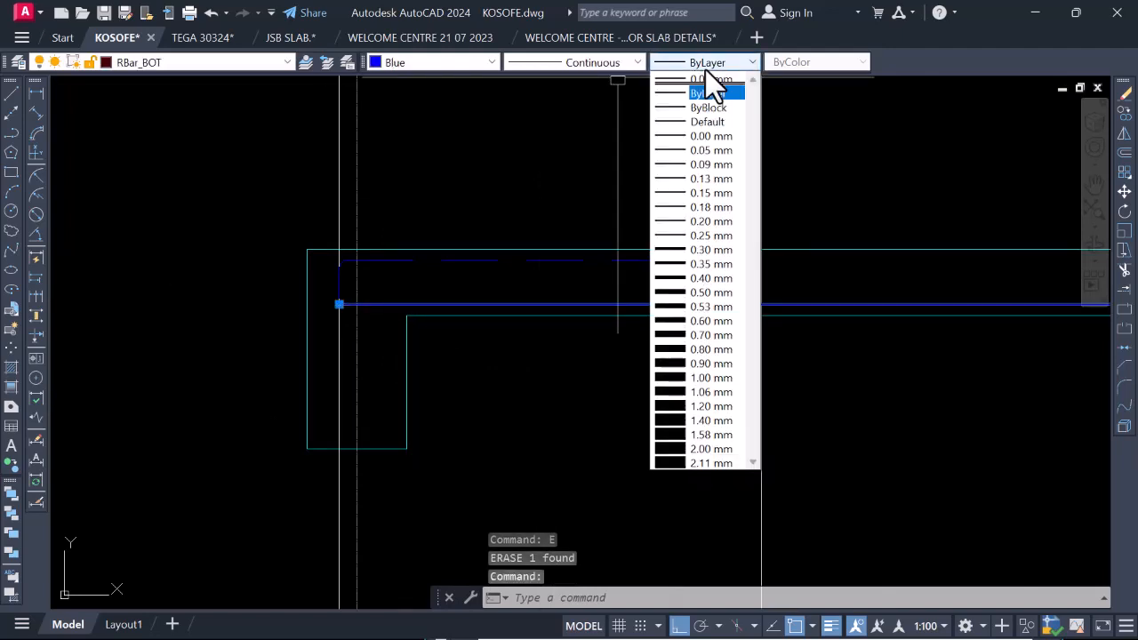
left_click(711, 263)
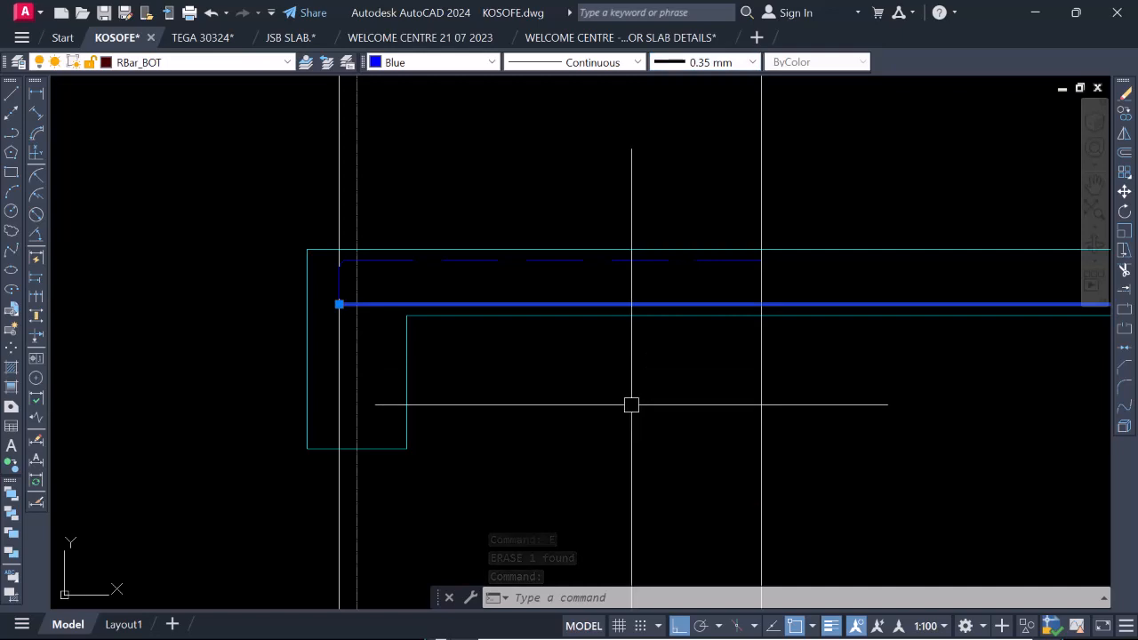
Match the thickened bottom bar's properties onto the bottom bar between 3a and 4, including its cranked lap over the 3a beam.
scroll(514, 338, "down", 5)
scroll(518, 341, "down", 4)
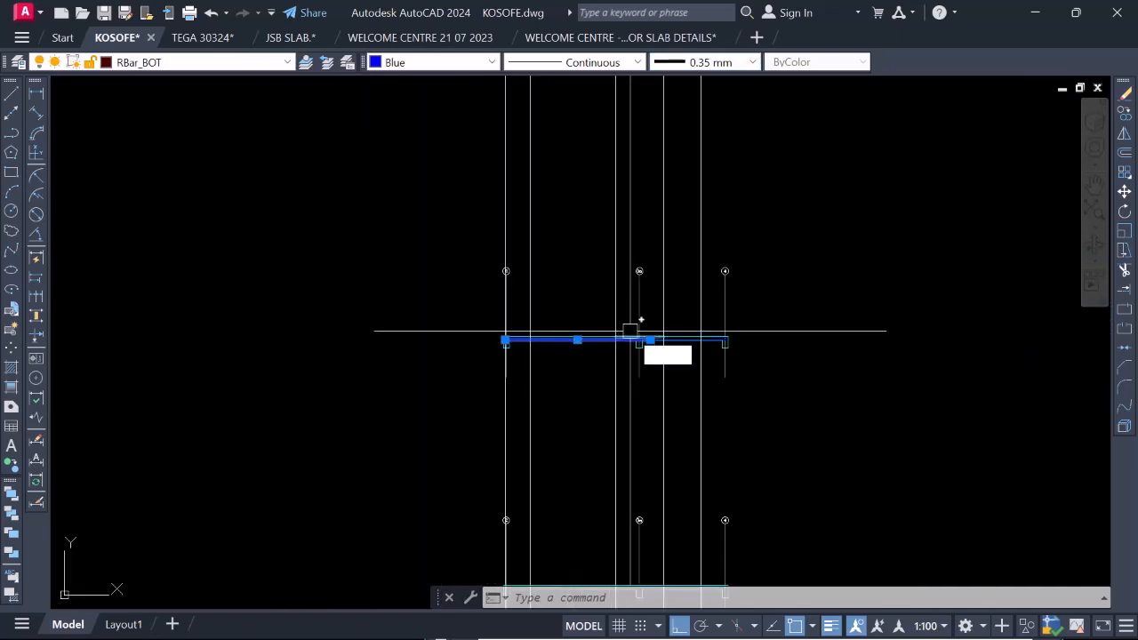
key("Return")
scroll(702, 352, "up", 5)
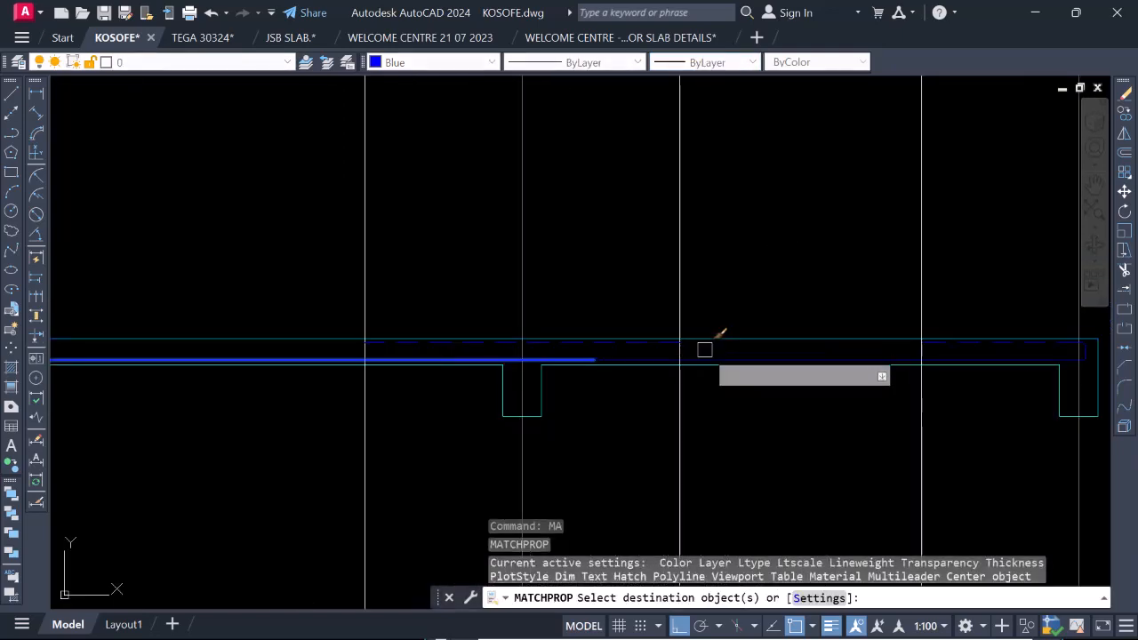
scroll(589, 350, "up", 4)
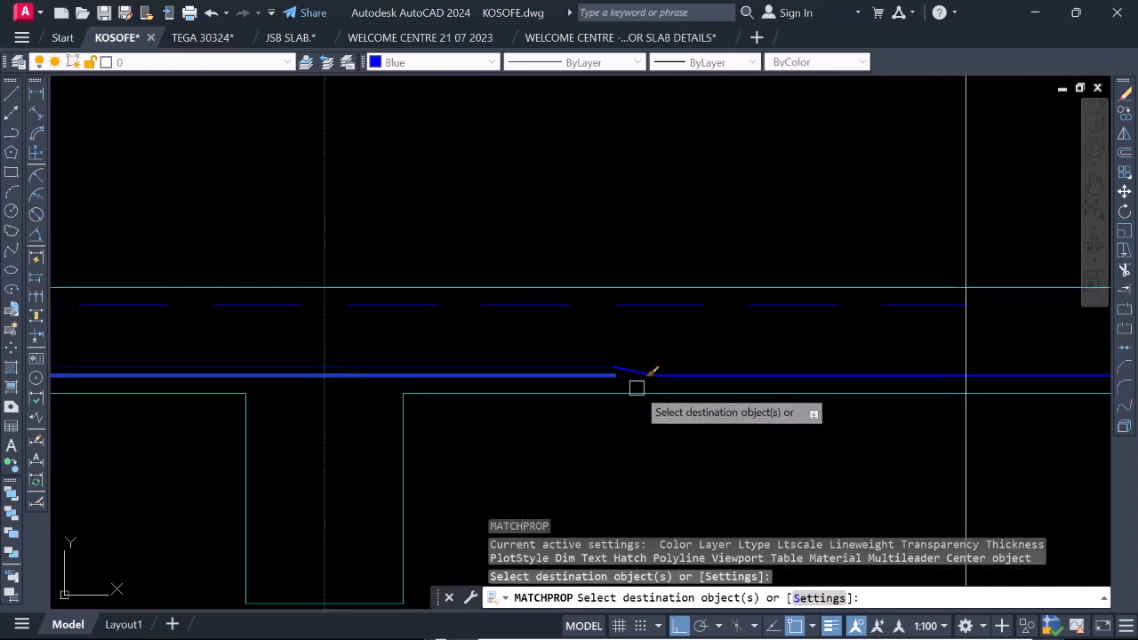
left_click(678, 385)
left_click(517, 317)
scroll(548, 305, "down", 10)
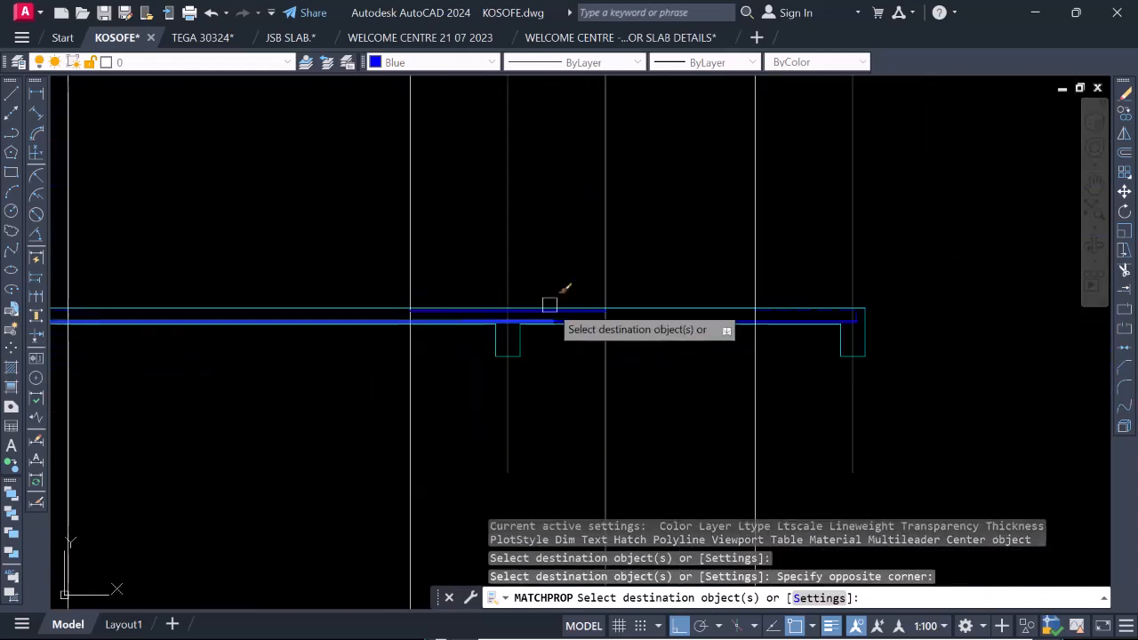
Match the same properties onto the vertical leg and rounded corners of the bar end at the gridline 4 beam.
scroll(718, 304, "up", 5)
scroll(800, 343, "up", 5)
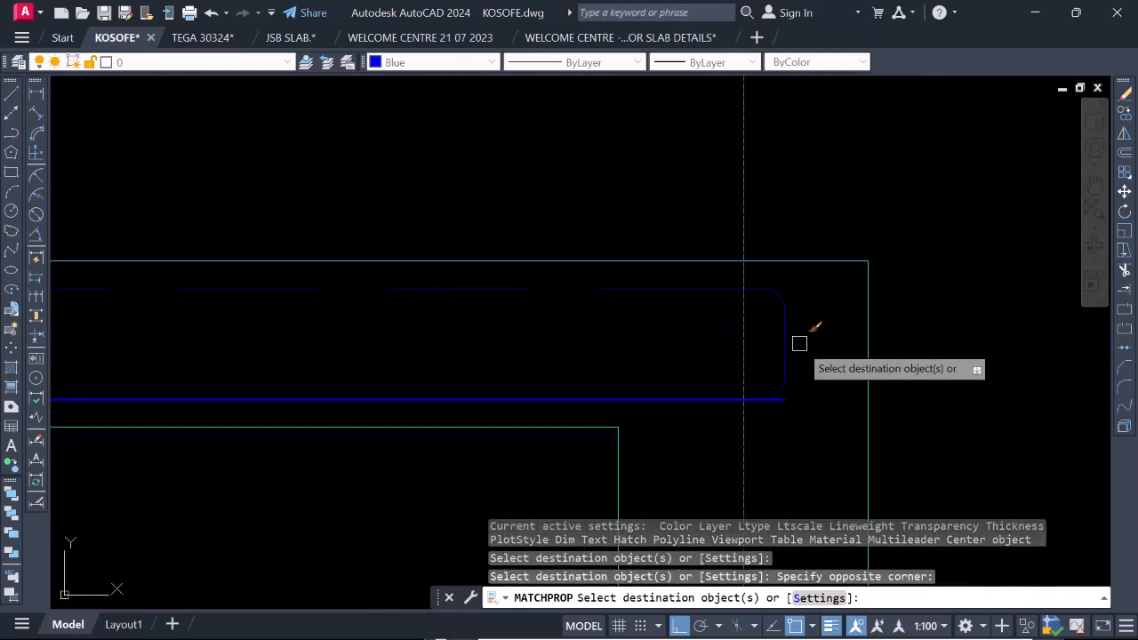
left_click(708, 317)
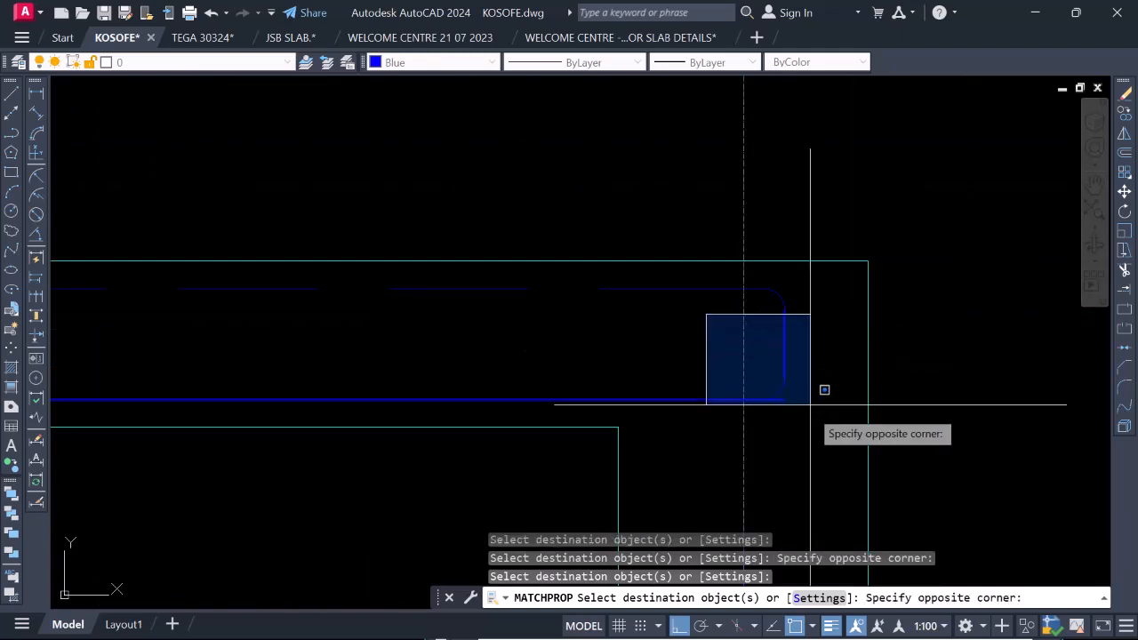
left_click(811, 400)
left_click(697, 217)
left_click(818, 343)
scroll(934, 275, "down", 5)
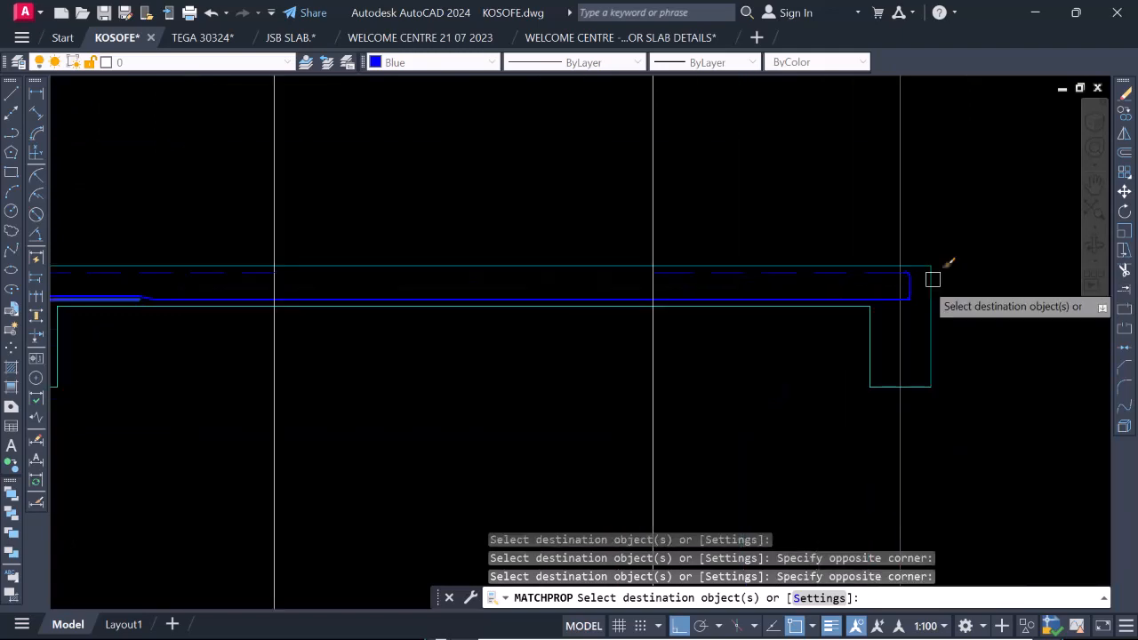
Match the same properties onto the bent bar end at the gridline 2 beam and finish matching.
scroll(371, 252, "down", 3)
scroll(589, 281, "down", 3)
scroll(407, 281, "up", 5)
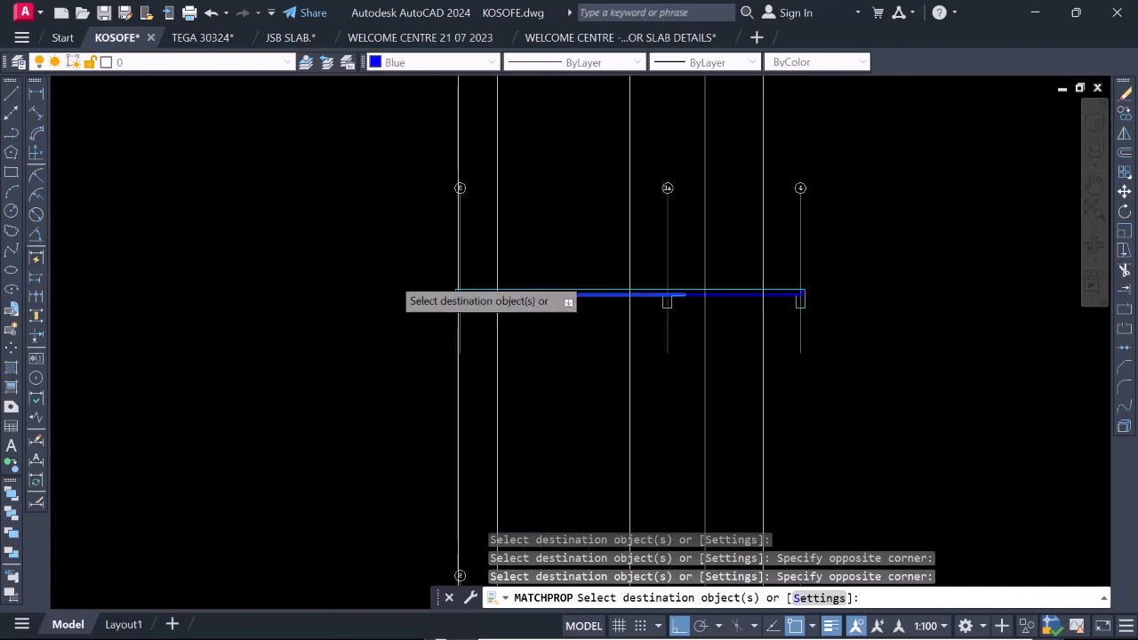
scroll(663, 322, "up", 2)
scroll(684, 389, "up", 1)
left_click(666, 233)
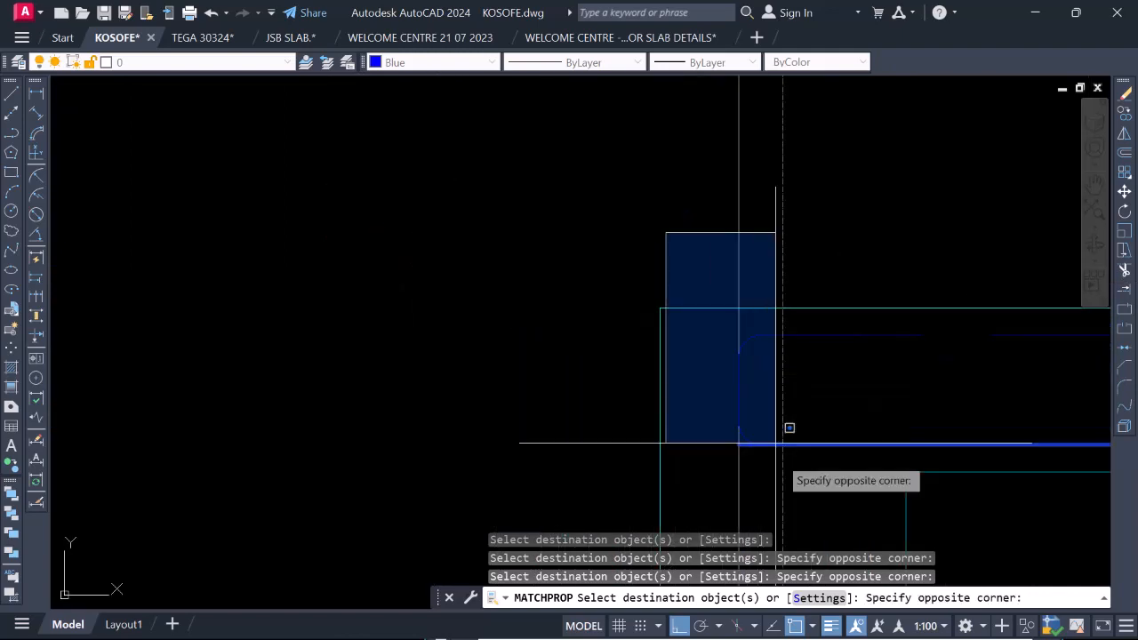
left_click(812, 462)
scroll(812, 463, "down", 1)
scroll(602, 349, "down", 2)
key("Escape")
Set the lineweight of the dashed top bar at gridline 2 to 0.35 mm.
scroll(698, 353, "up", 2)
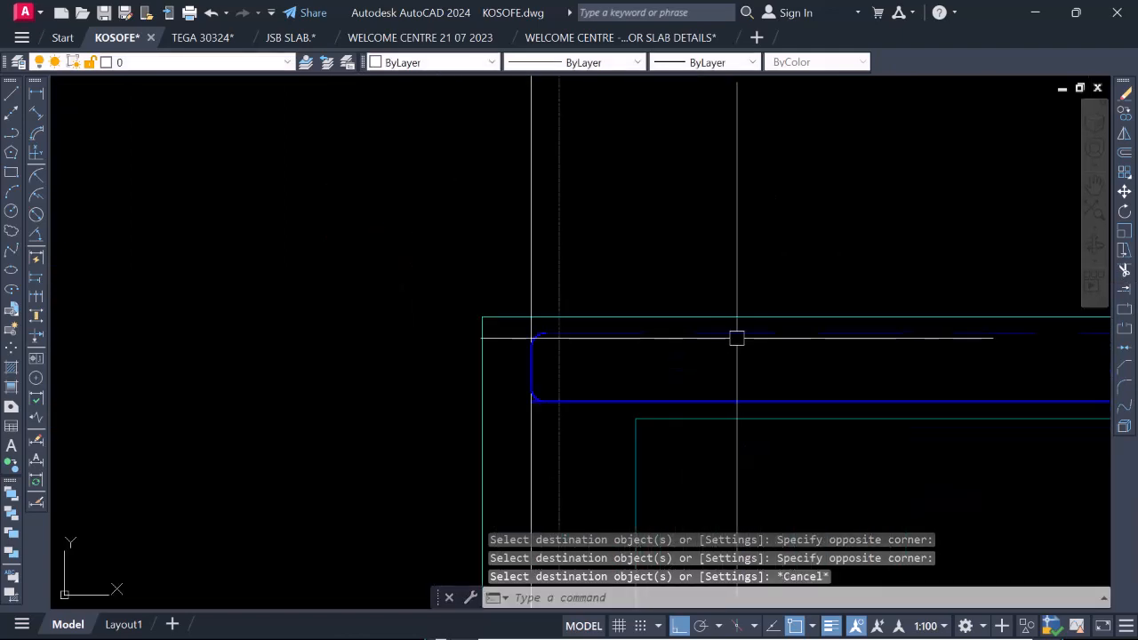
left_click(737, 337)
scroll(655, 330, "up", 1)
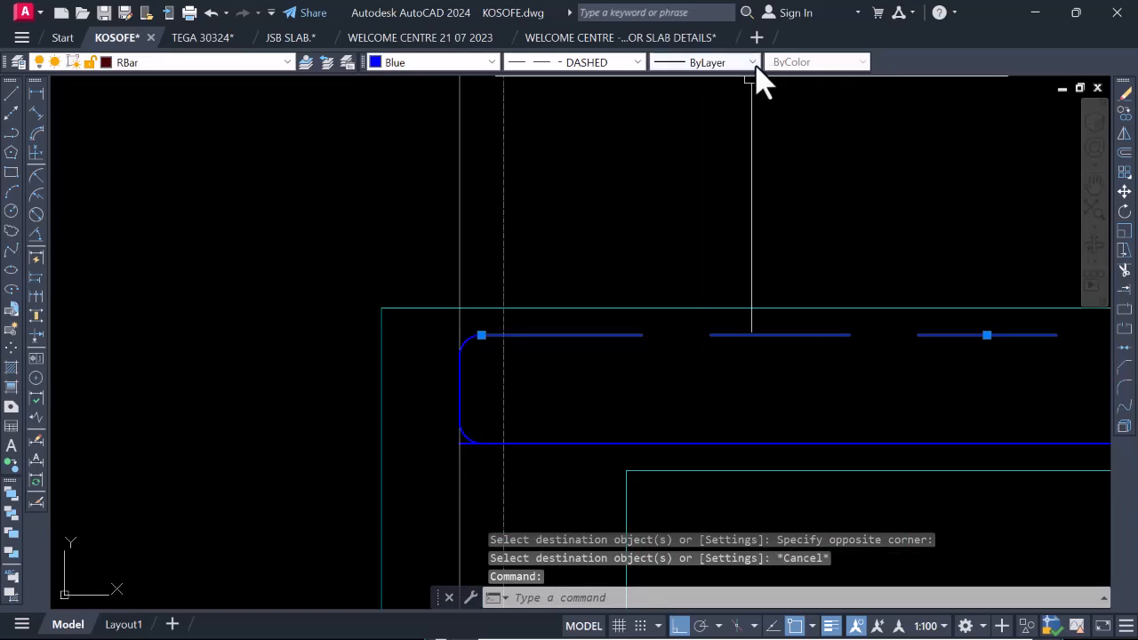
left_click(754, 63)
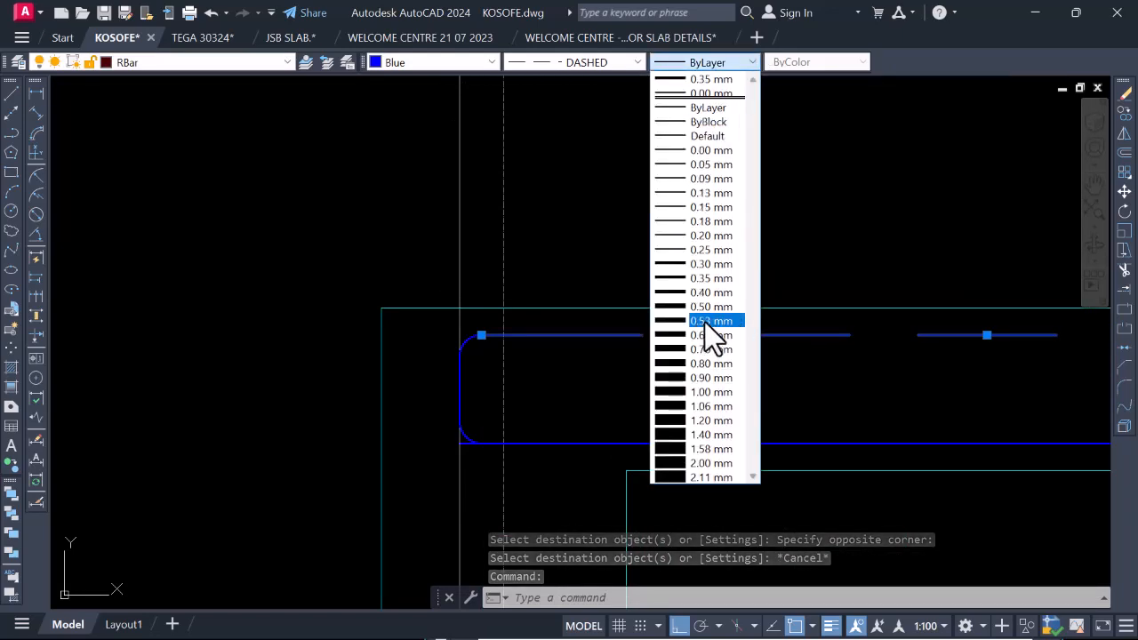
left_click(710, 280)
Match the gridline 2 dashed bar's properties onto the dashed top bars at the 3a and gridline 4 beams.
scroll(525, 331, "down", 3)
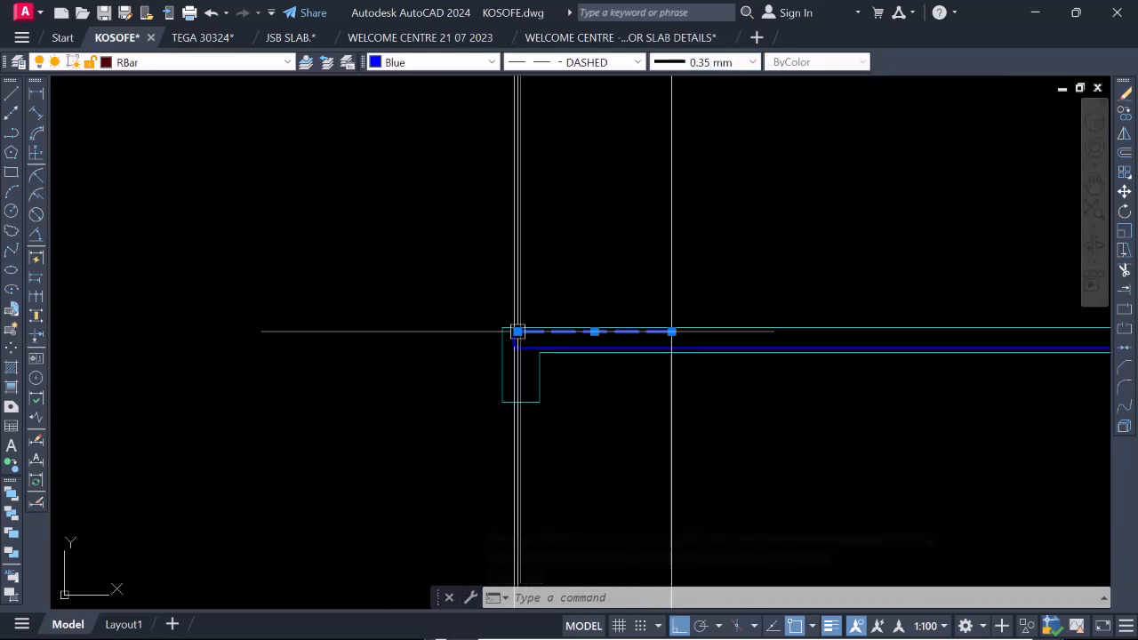
mouse_move(517, 332)
scroll(495, 315, "down", 3)
scroll(704, 326, "up", 4)
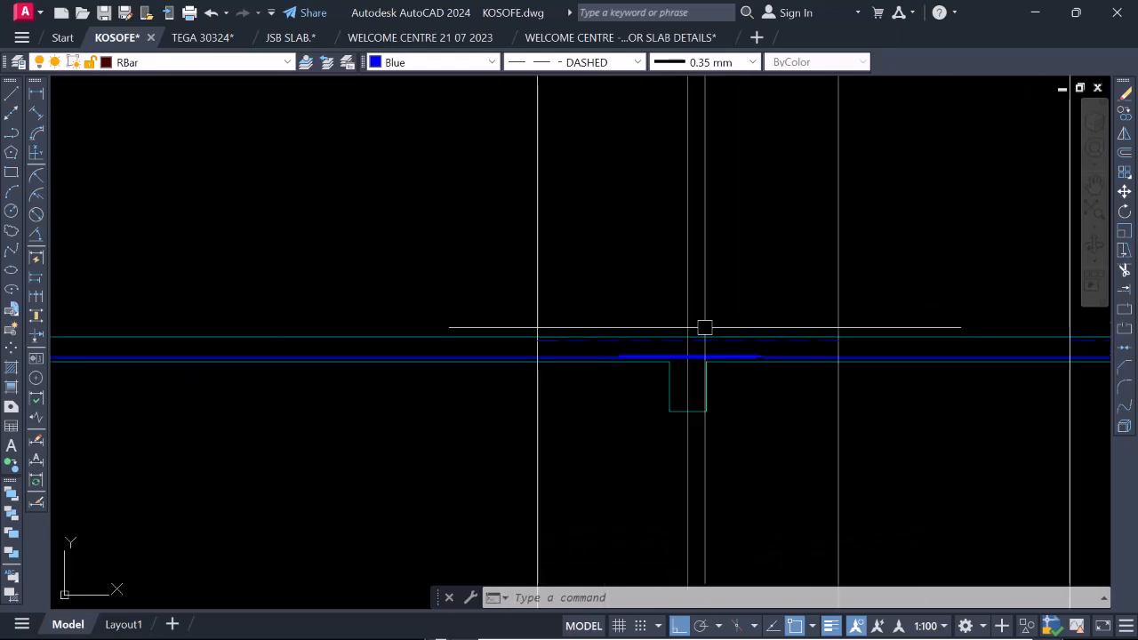
key("Return")
left_click(693, 354)
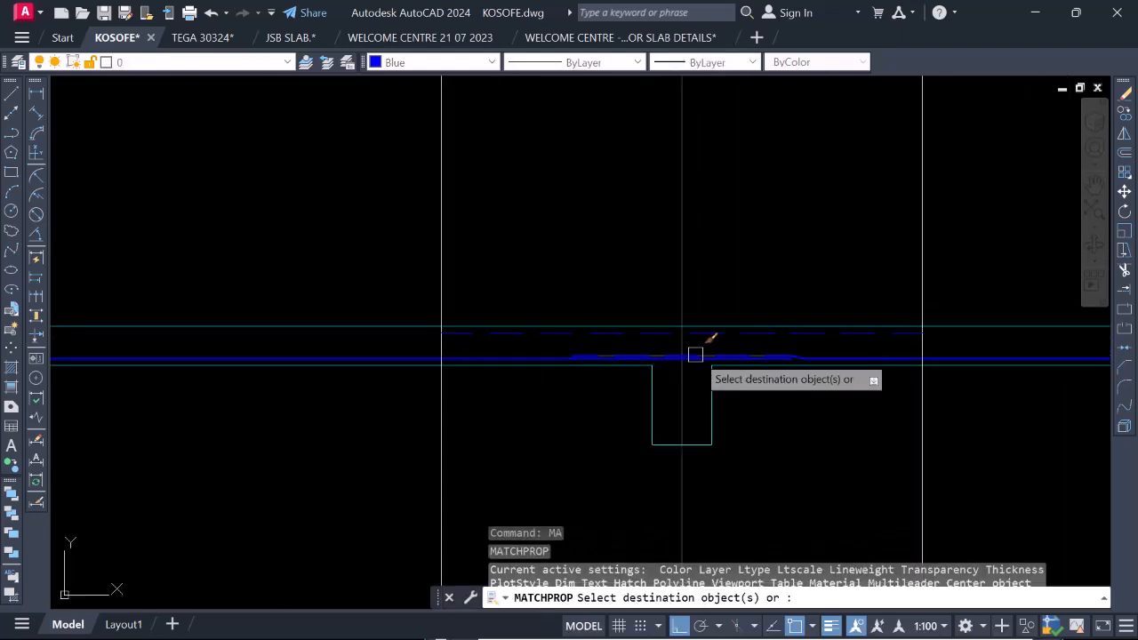
scroll(711, 333, "down", 3)
scroll(763, 332, "up", 4)
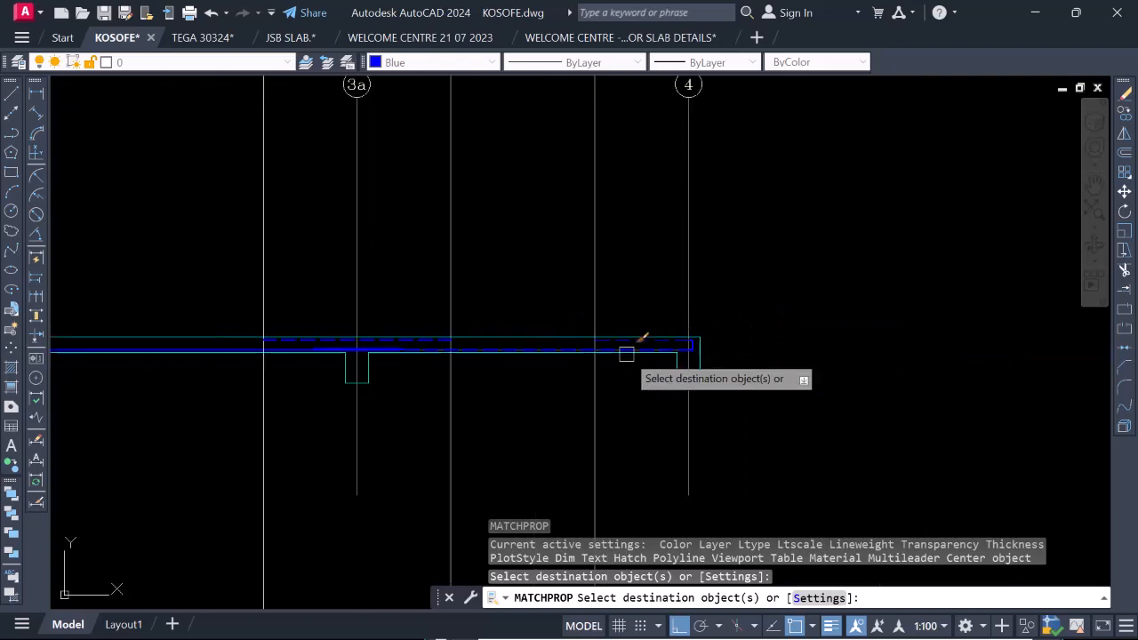
left_click(693, 298)
key("Escape")
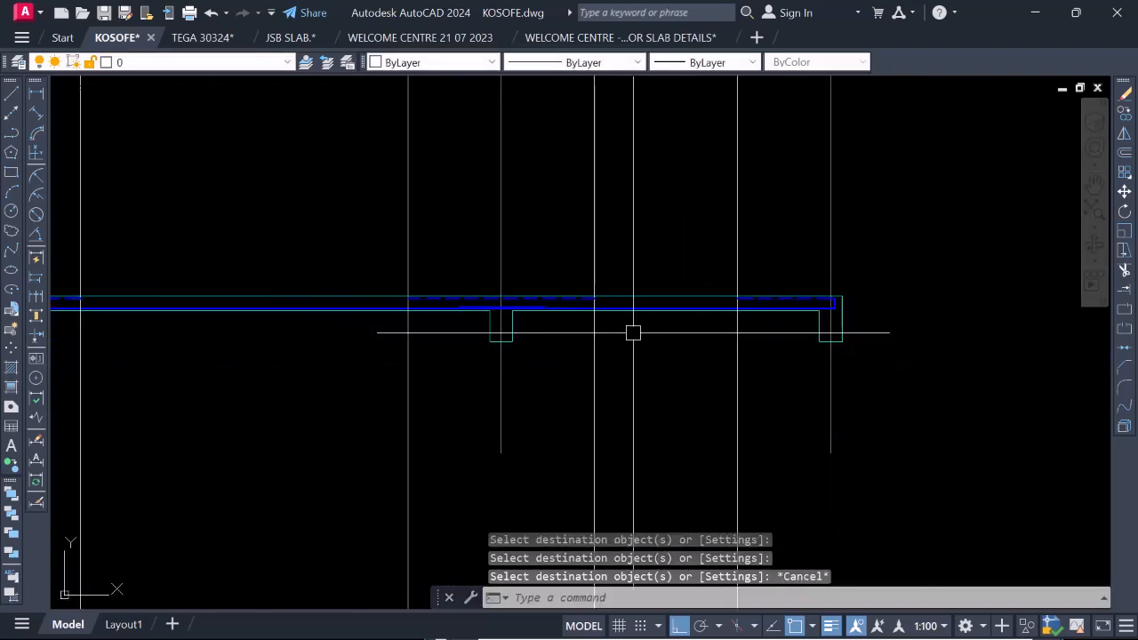
Examine the top and bottom bars along the slab section, from the gridline 2 beam through 3a to gridline 4.
scroll(653, 347, "down", 3)
scroll(525, 350, "up", 2)
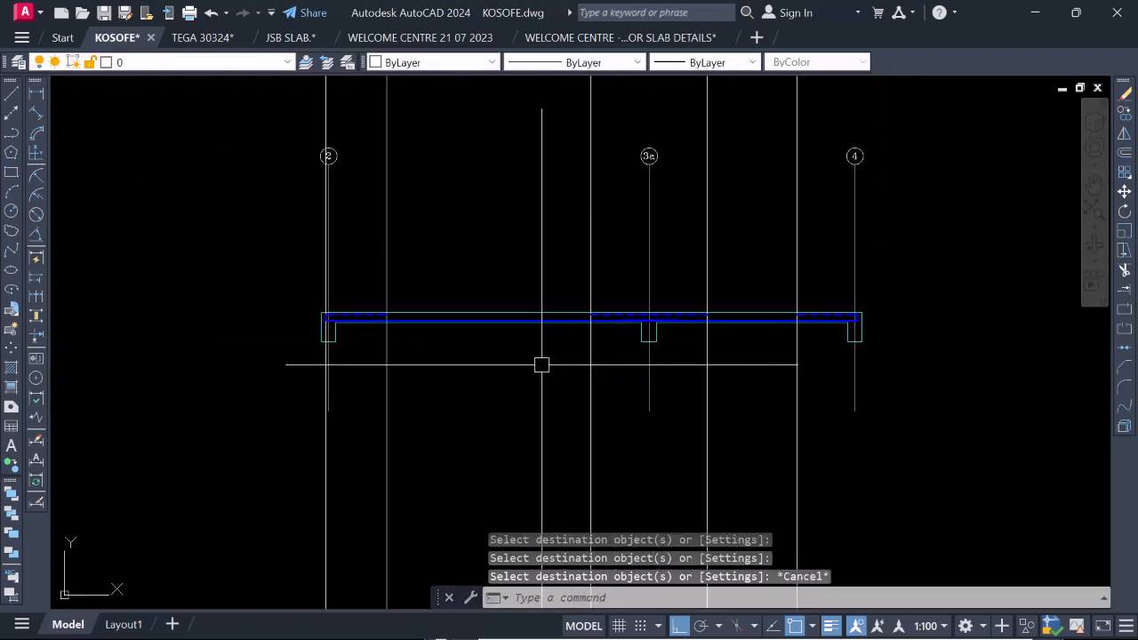
scroll(655, 335, "up", 2)
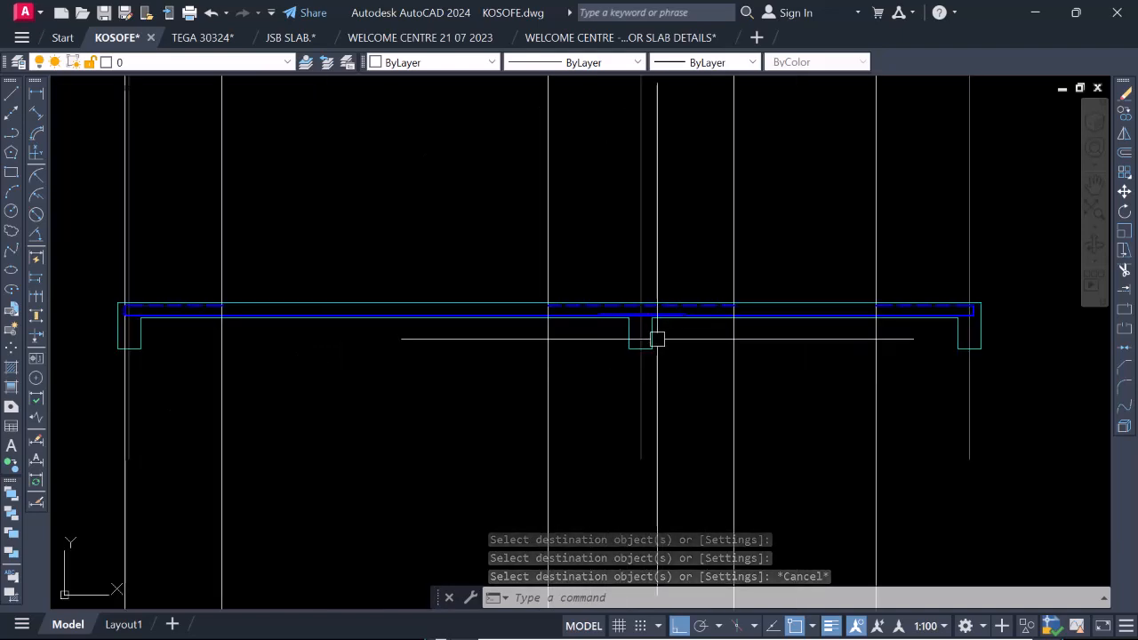
scroll(724, 345, "down", 2)
scroll(385, 299, "up", 6)
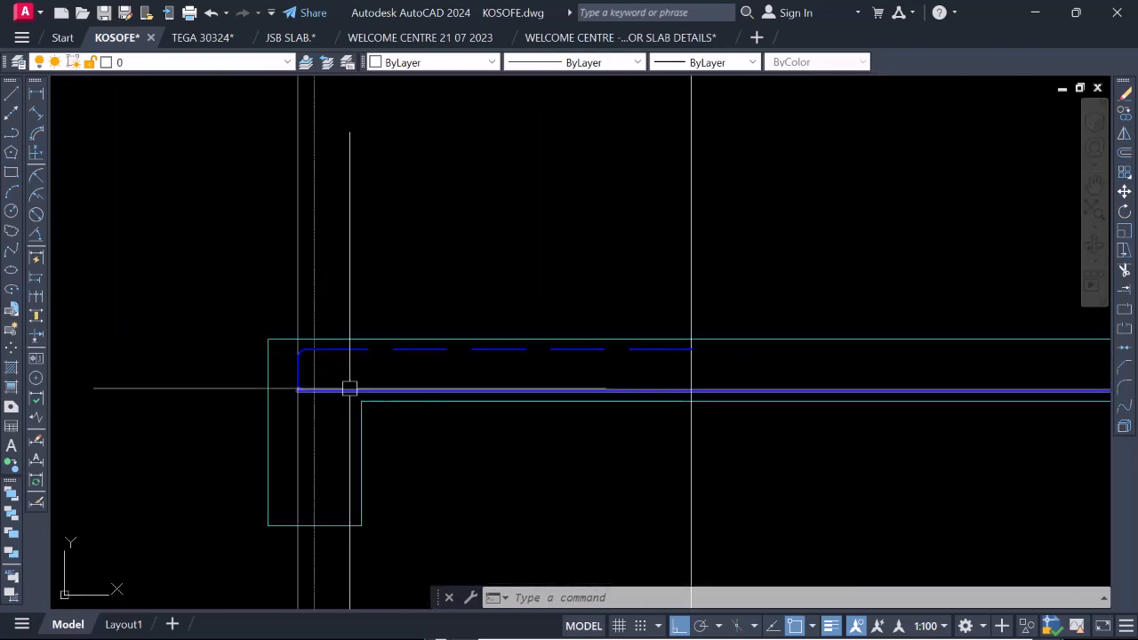
scroll(348, 385, "down", 5)
scroll(569, 375, "up", 2)
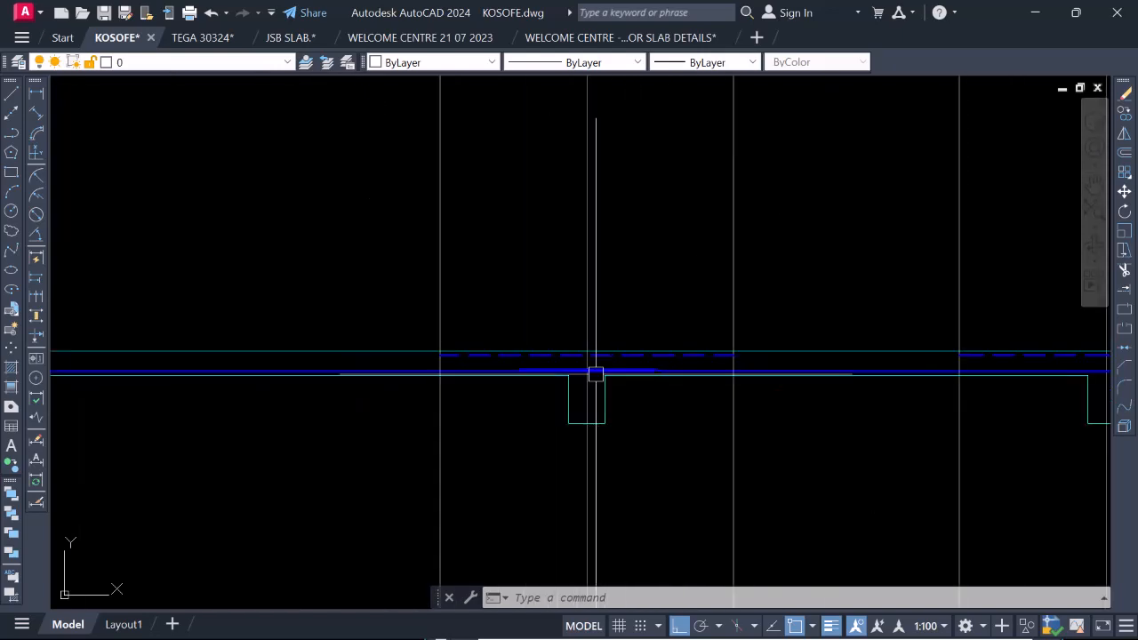
scroll(457, 370, "down", 3)
scroll(386, 353, "up", 4)
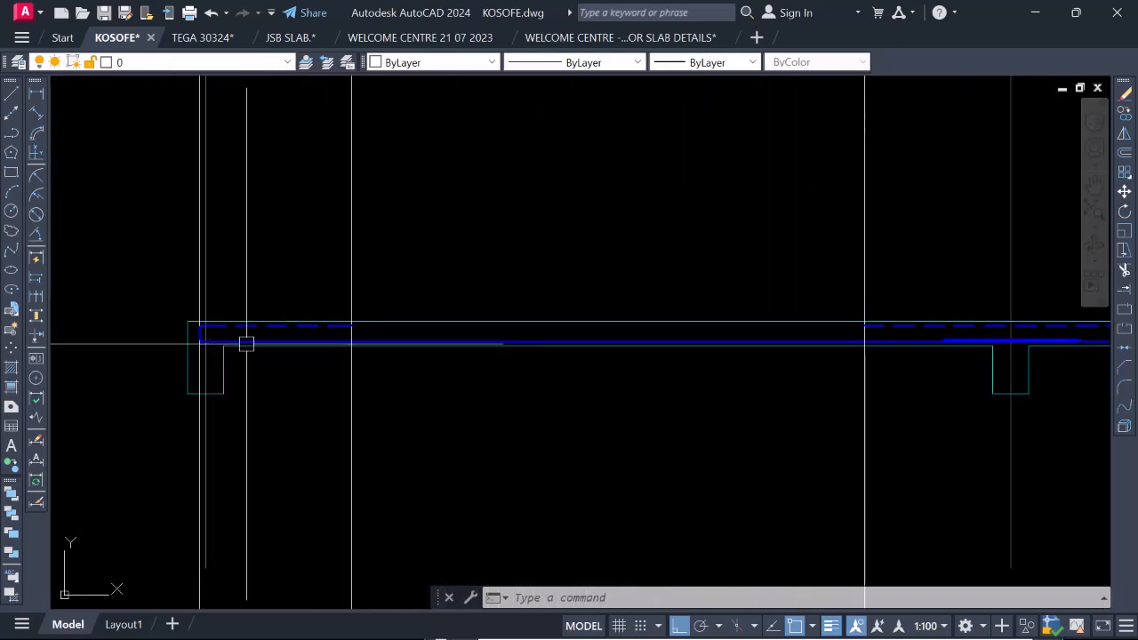
scroll(608, 339, "down", 4)
scroll(634, 354, "up", 4)
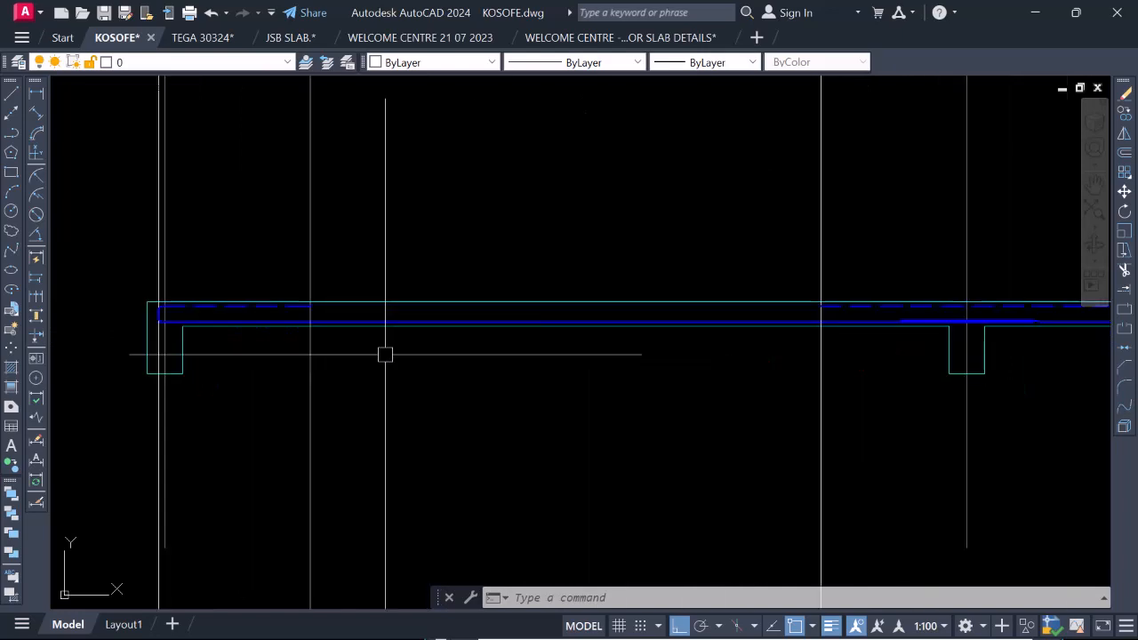
Examine the downstand beam at gridline 3a and the slab bars passing over it.
scroll(468, 319, "down", 4)
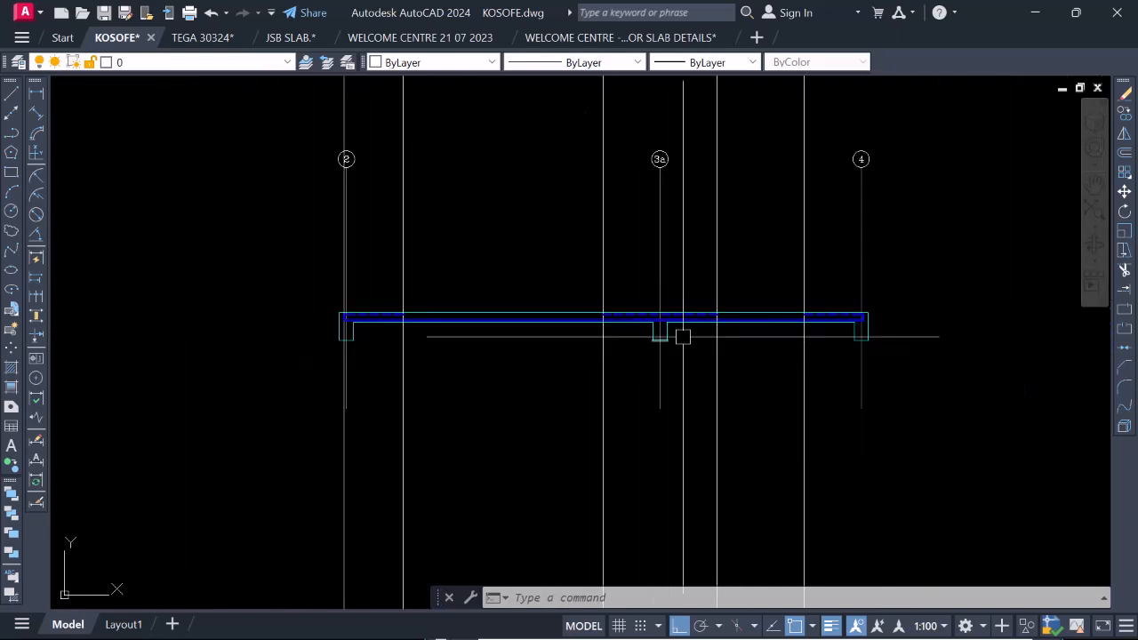
scroll(738, 327, "up", 2)
scroll(649, 331, "up", 2)
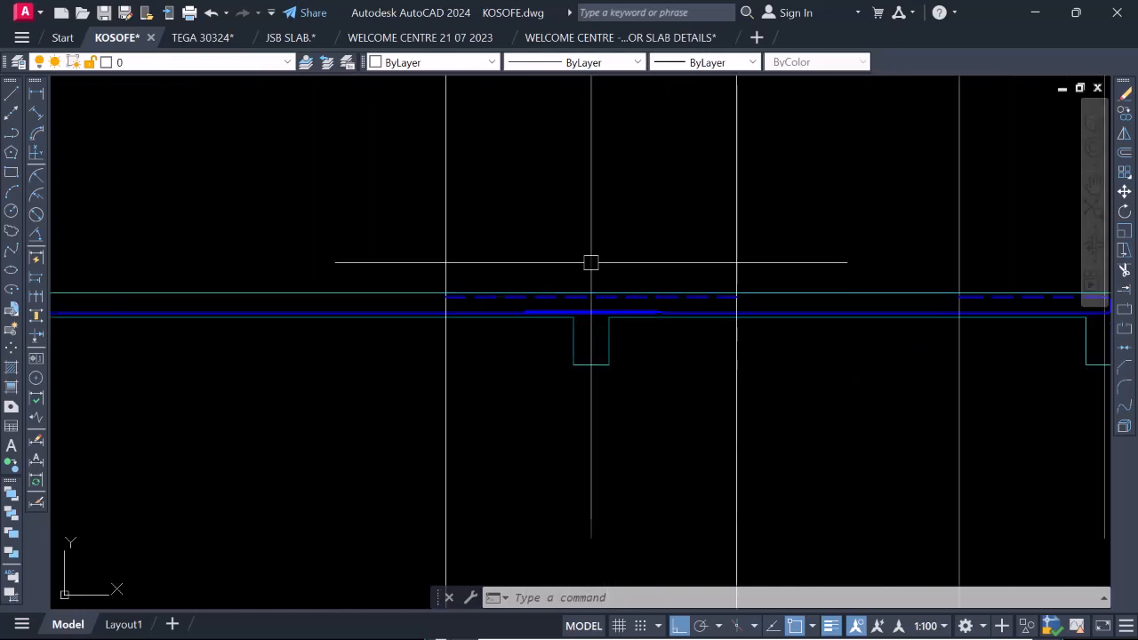
scroll(596, 309, "up", 2)
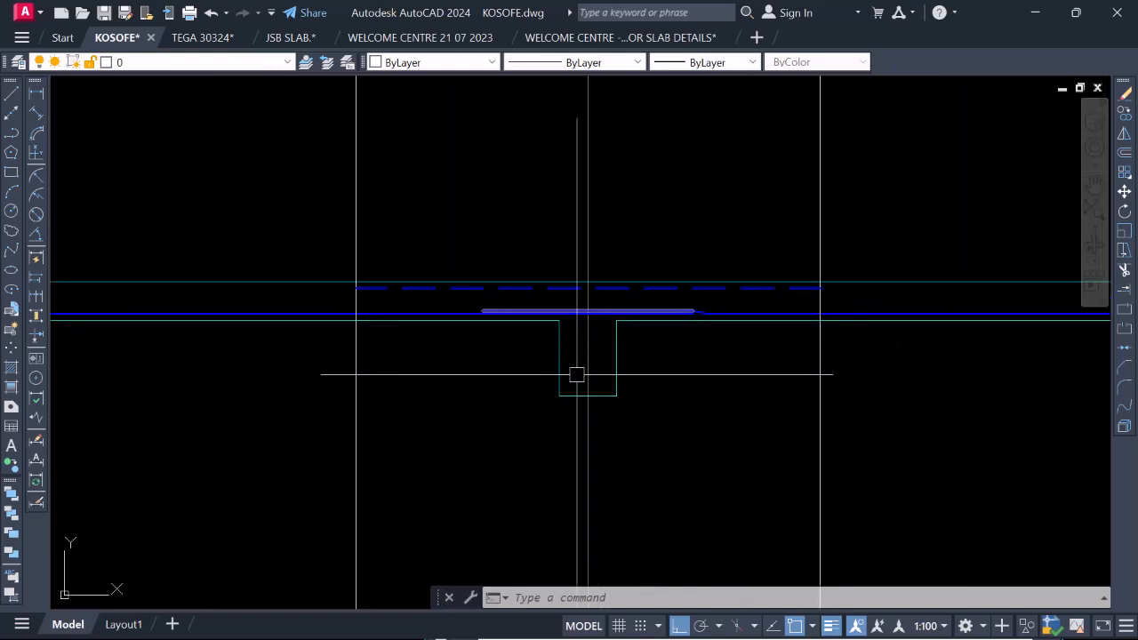
scroll(565, 373, "up", 3)
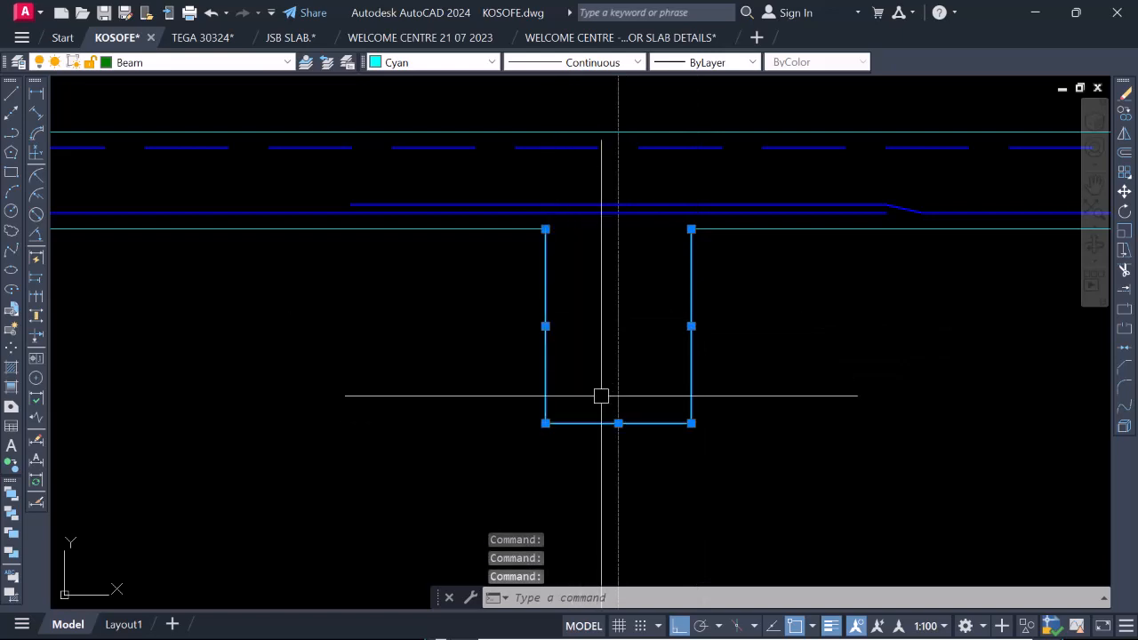
scroll(624, 322, "down", 3)
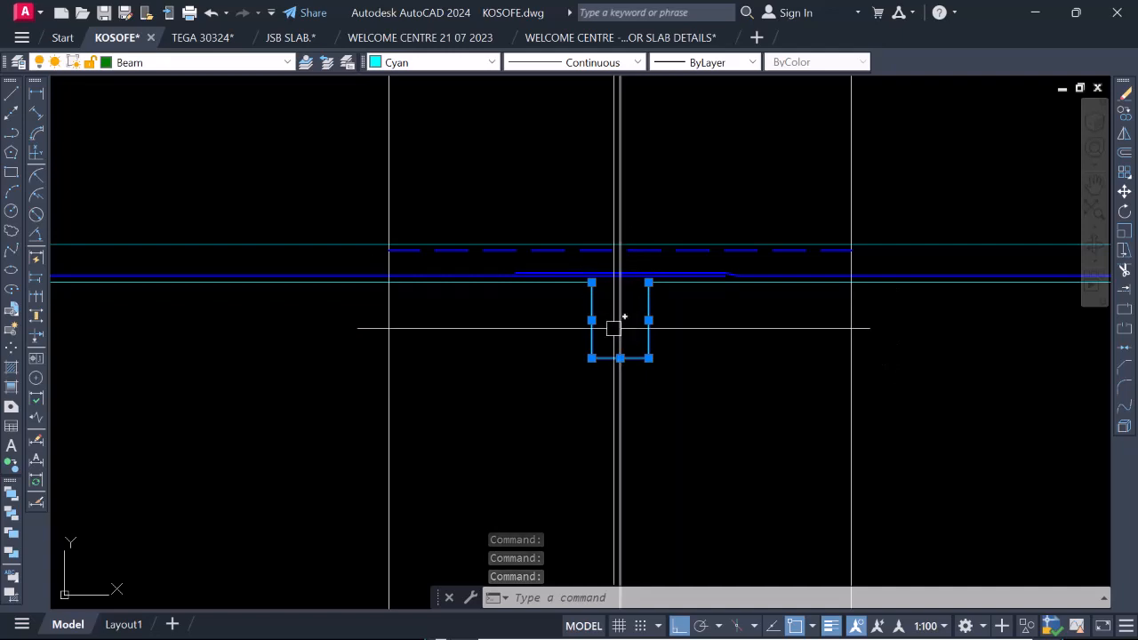
scroll(611, 335, "up", 2)
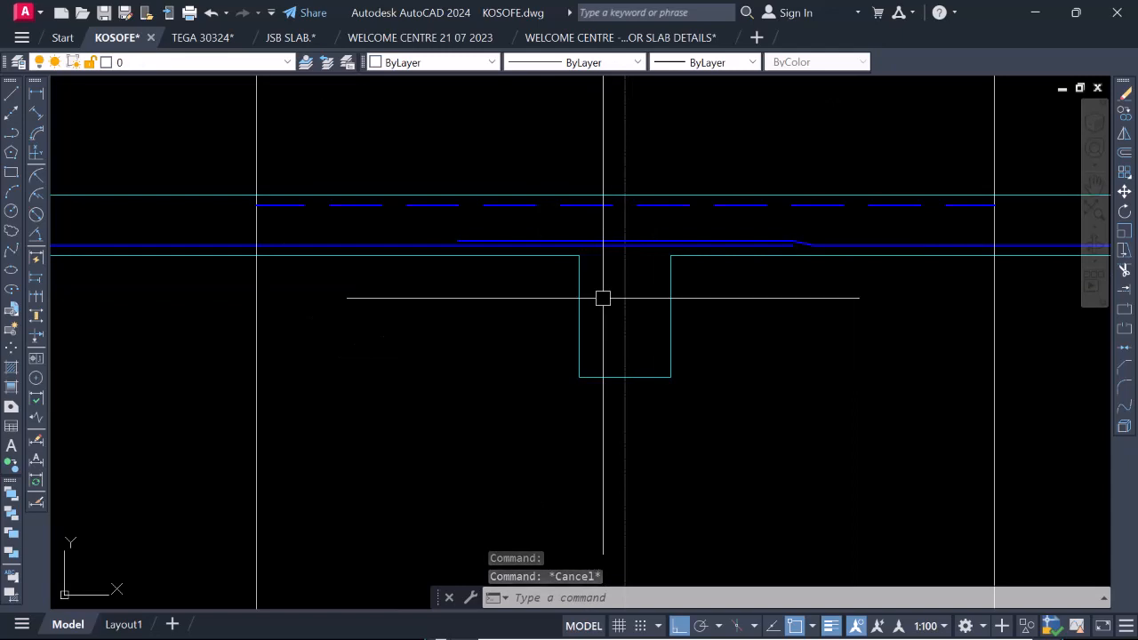
Offset both side faces and the soffit of the gridline 3a beam 30 inward as link cover lines.
key("Return")
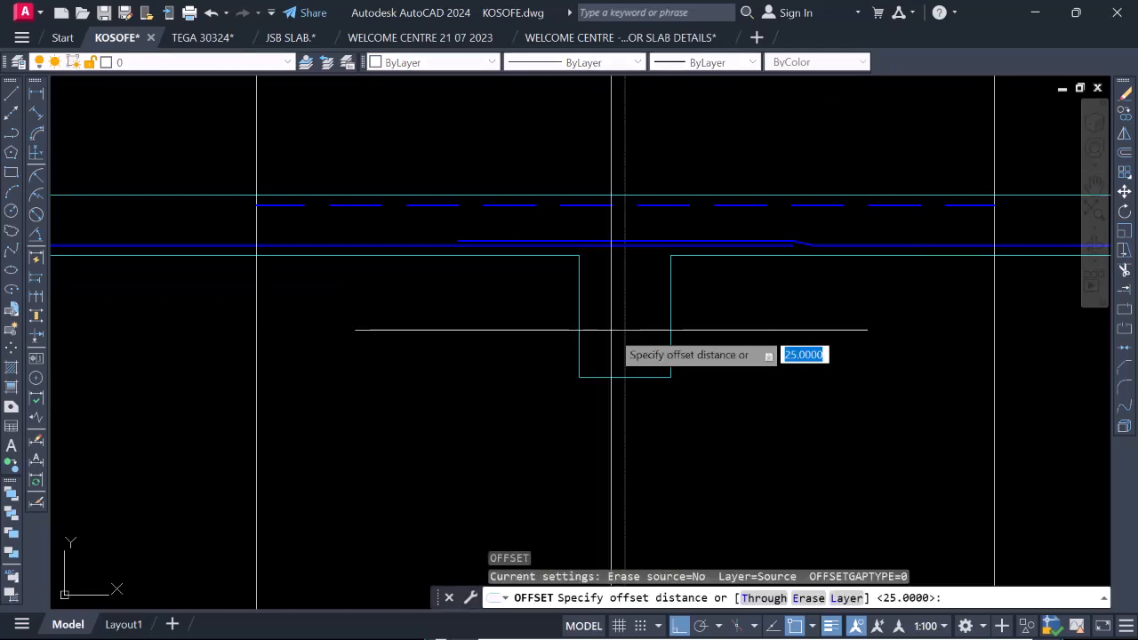
key("Return")
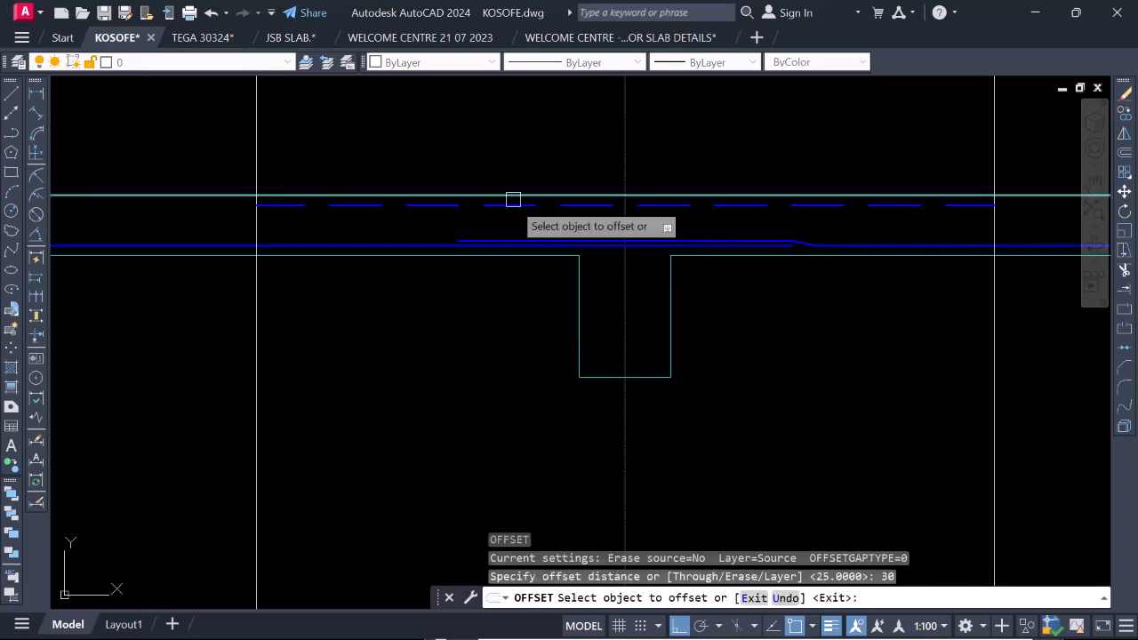
left_click(578, 318)
left_click(647, 312)
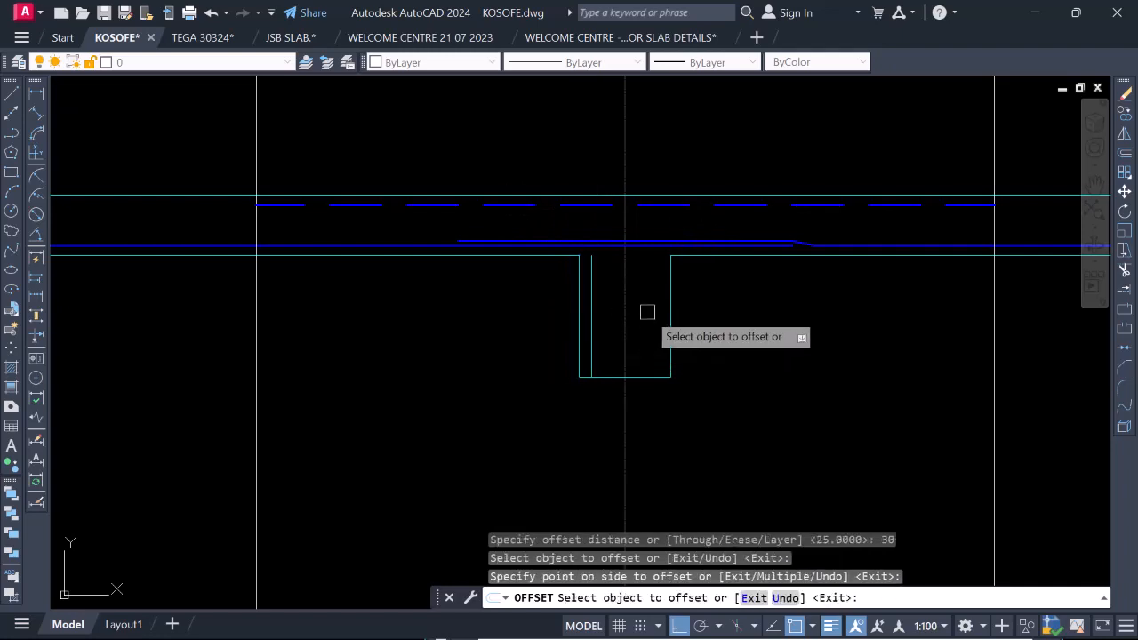
left_click(665, 308)
left_click(631, 366)
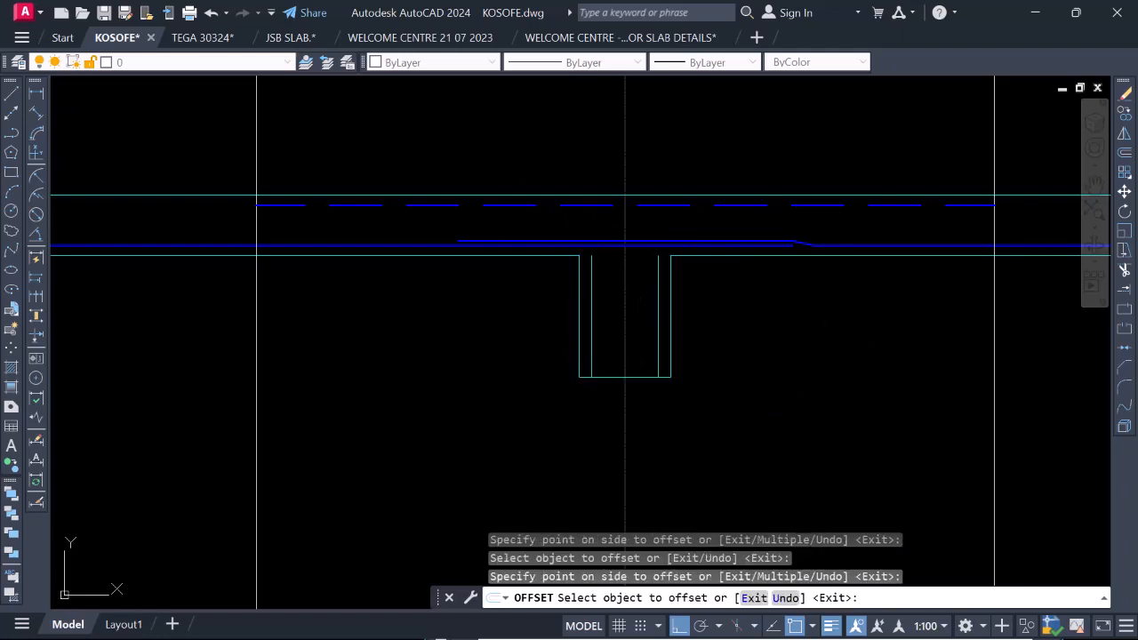
left_click(619, 377)
left_click(612, 312)
Offset the slab's top line 30 downward over the gridline 3a beam and finish offsetting.
scroll(619, 359, "down", 2)
scroll(625, 287, "up", 3)
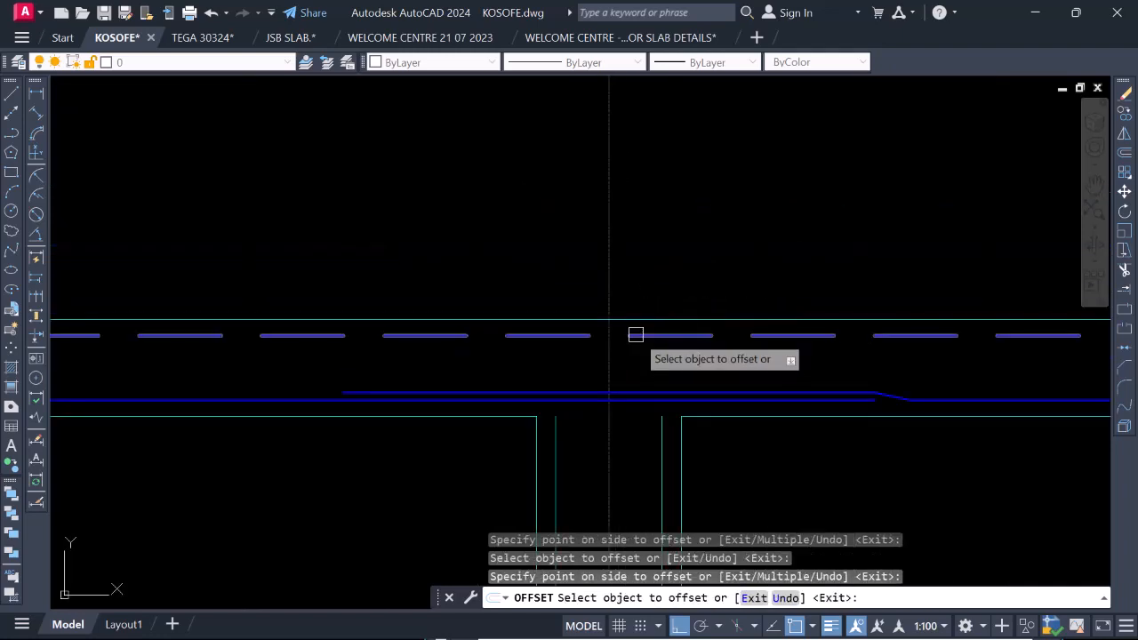
left_click(632, 319)
left_click(631, 358)
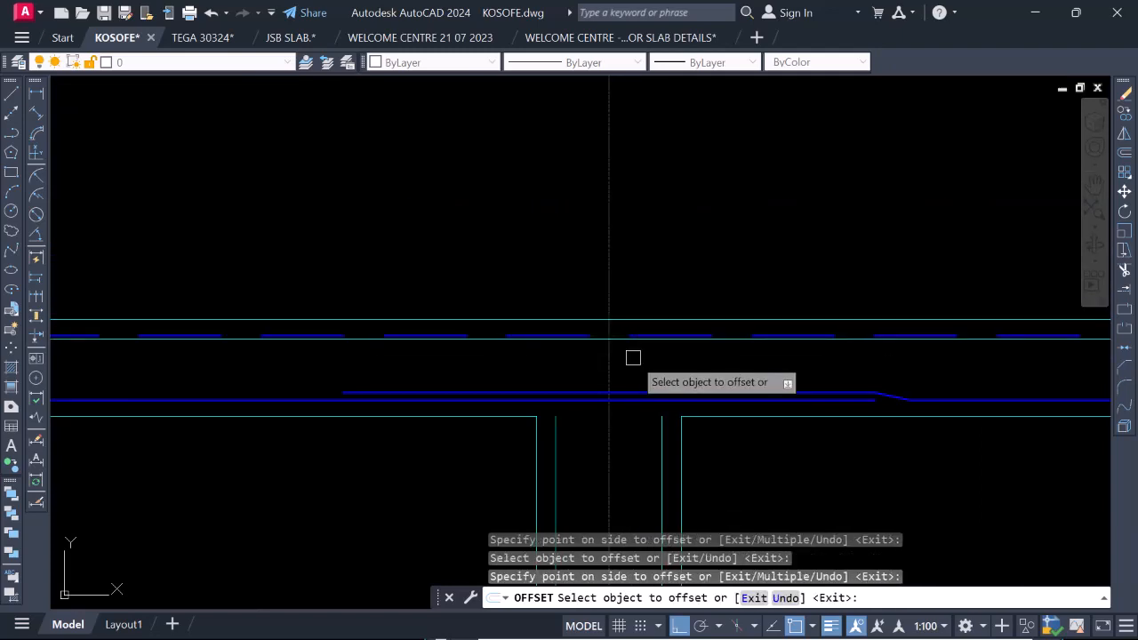
scroll(632, 340, "down", 2)
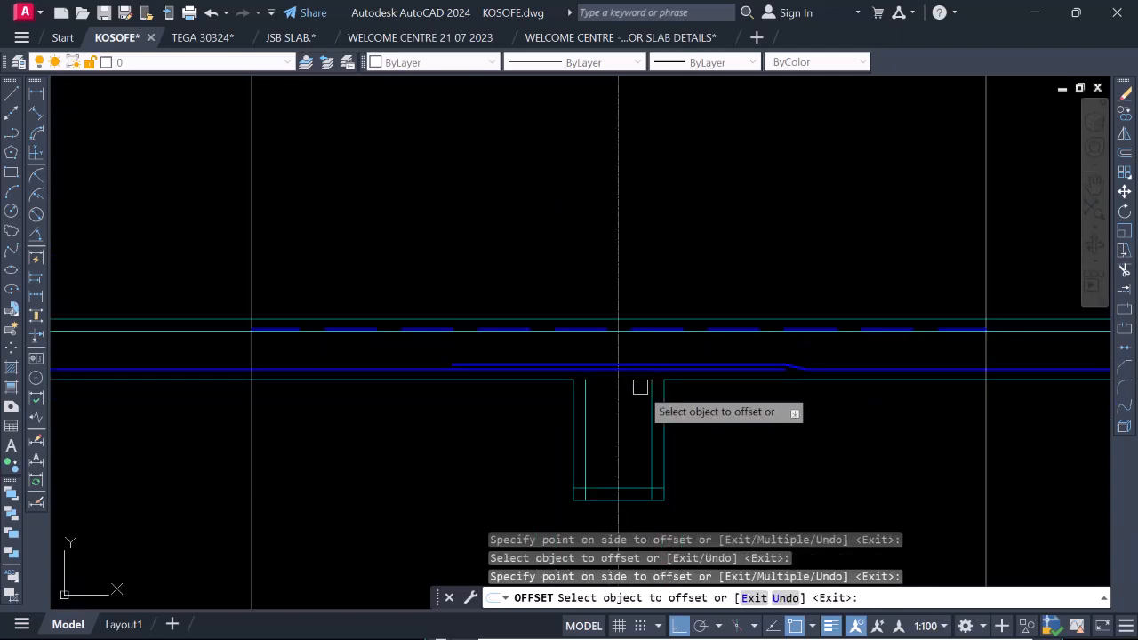
scroll(647, 318, "up", 3)
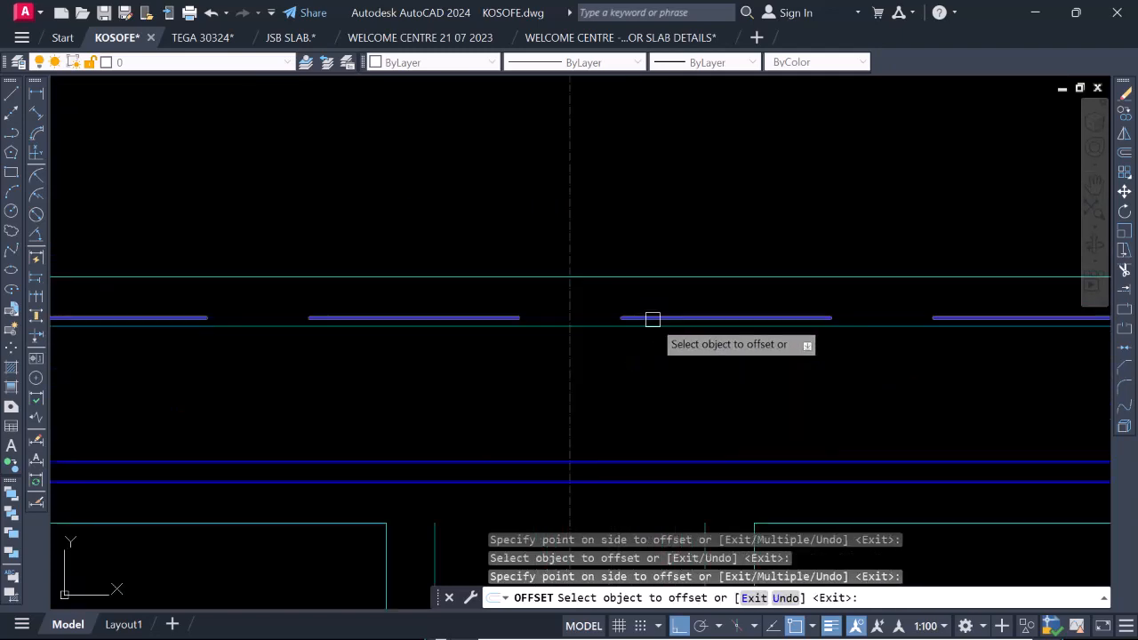
scroll(663, 338, "down", 2)
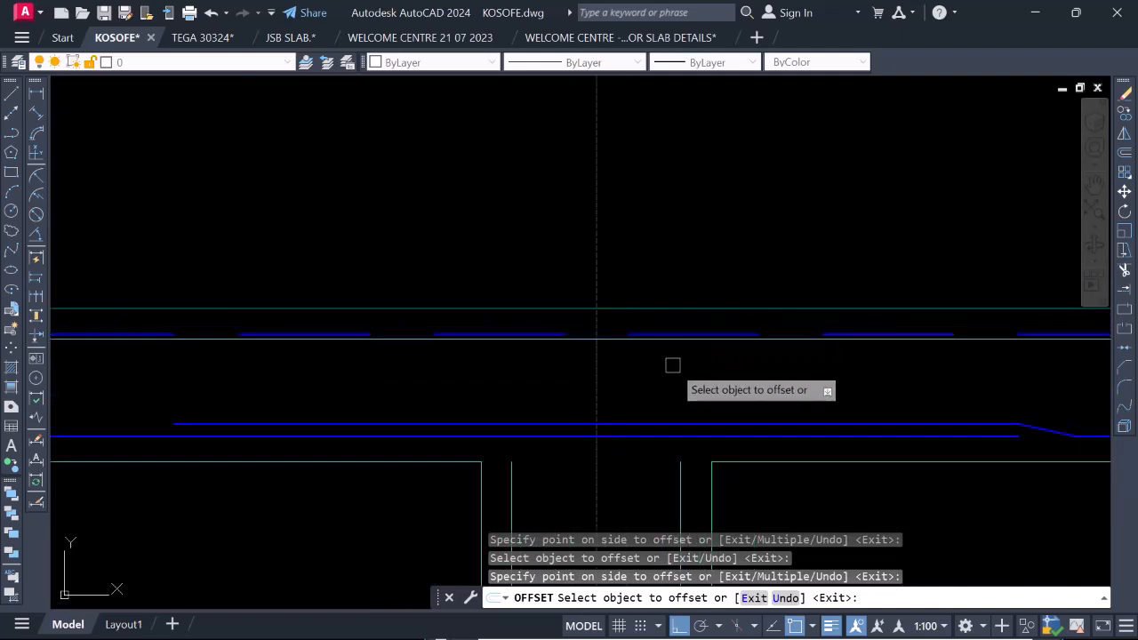
scroll(679, 314, "down", 3)
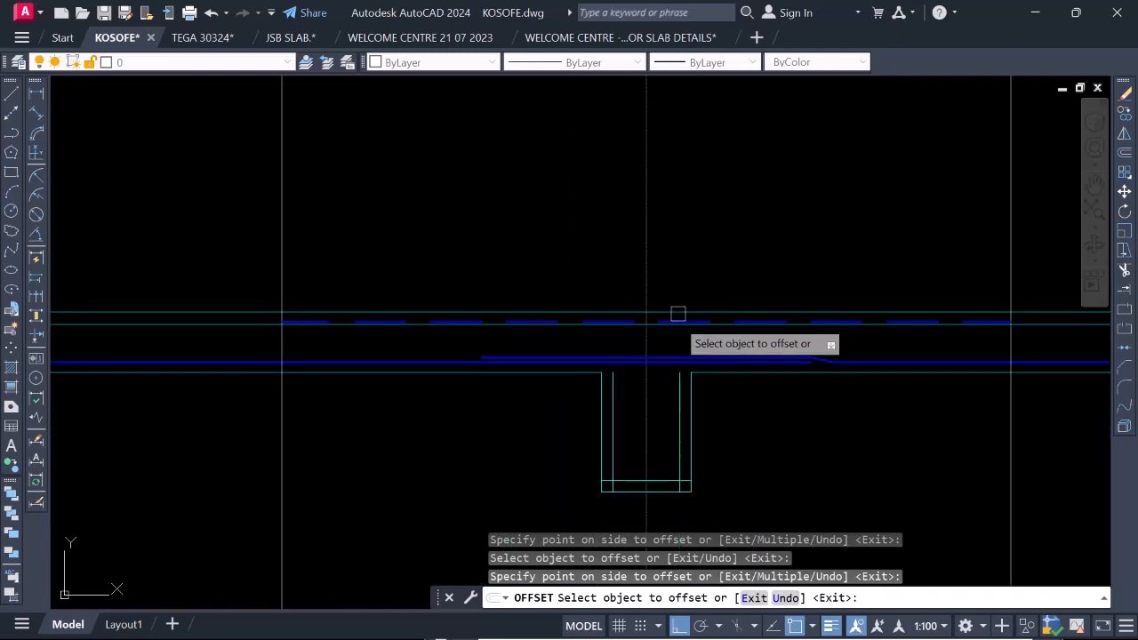
key("Escape")
Fillet the left beam cover line to the slab's top cover line with a radius of 20.
scroll(629, 349, "up", 2)
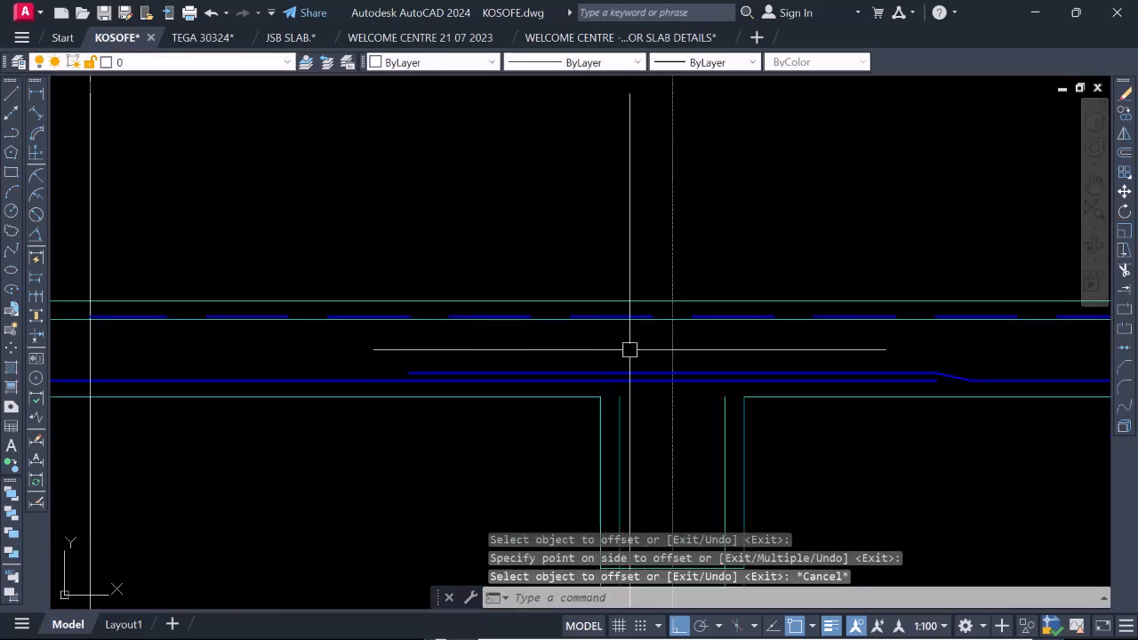
scroll(619, 362, "down", 4)
scroll(613, 358, "up", 4)
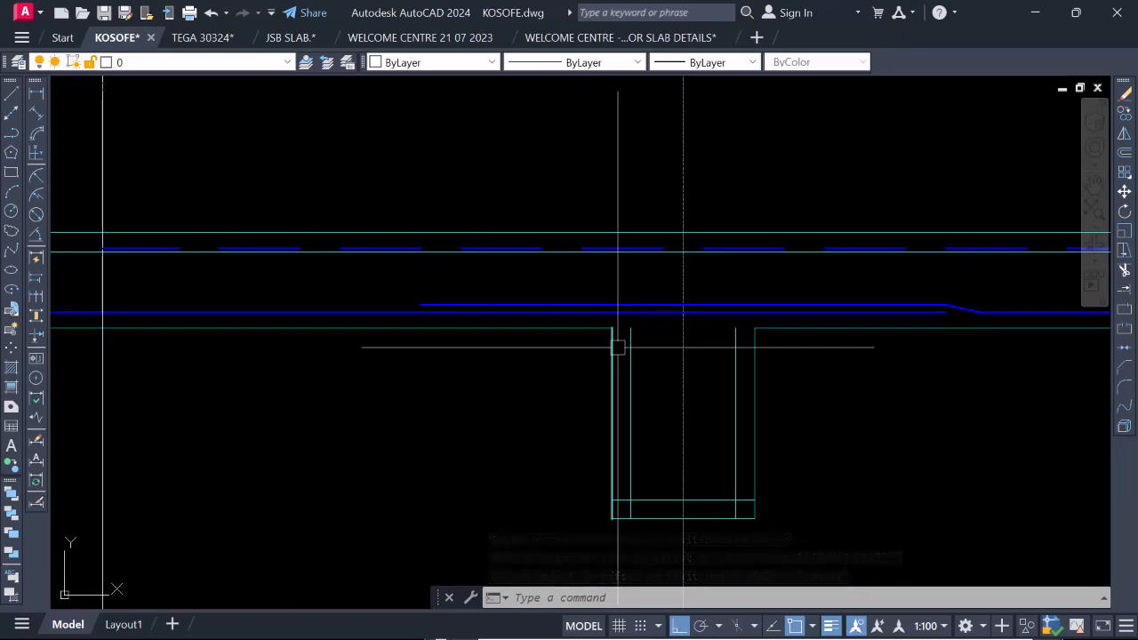
type("f")
key("Return")
right_click(631, 298)
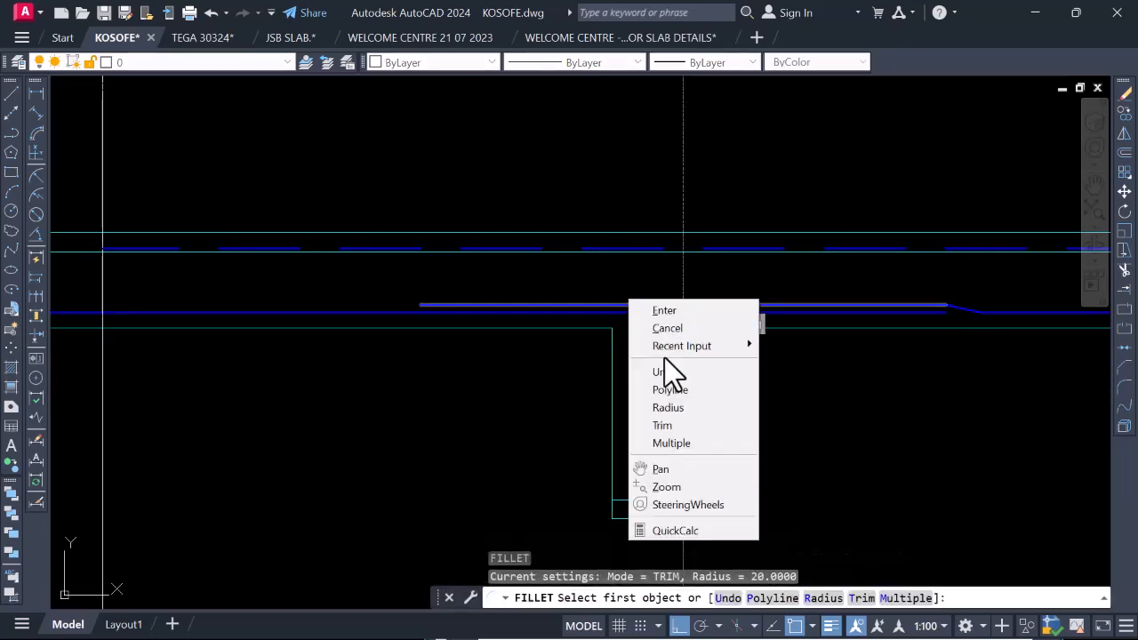
left_click(680, 404)
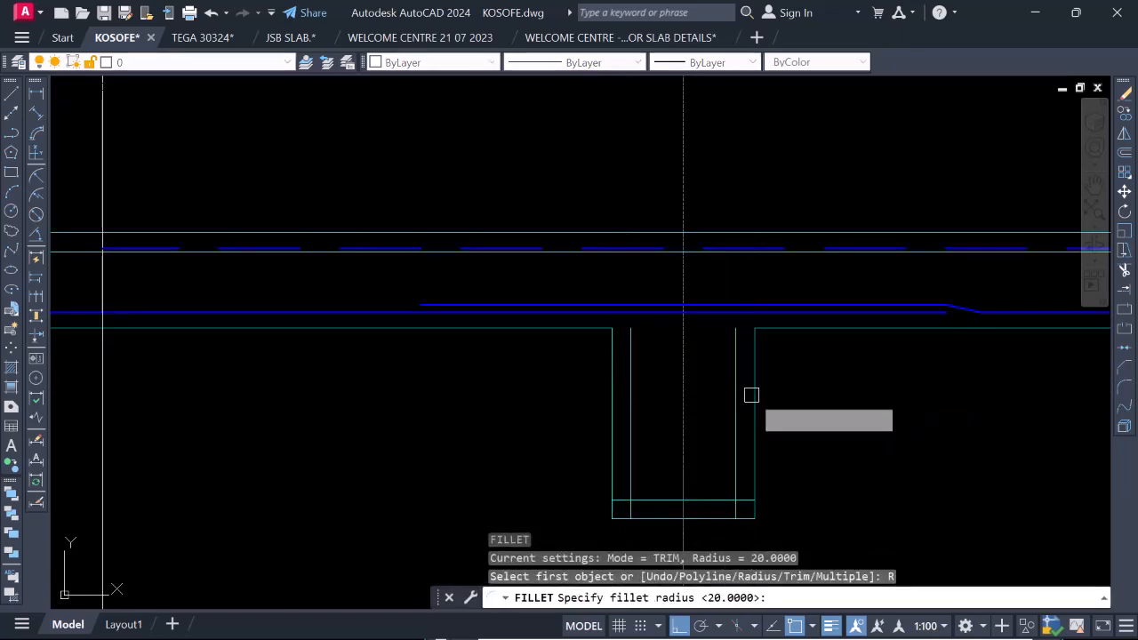
key("Return")
left_click(628, 355)
scroll(653, 275, "up", 2)
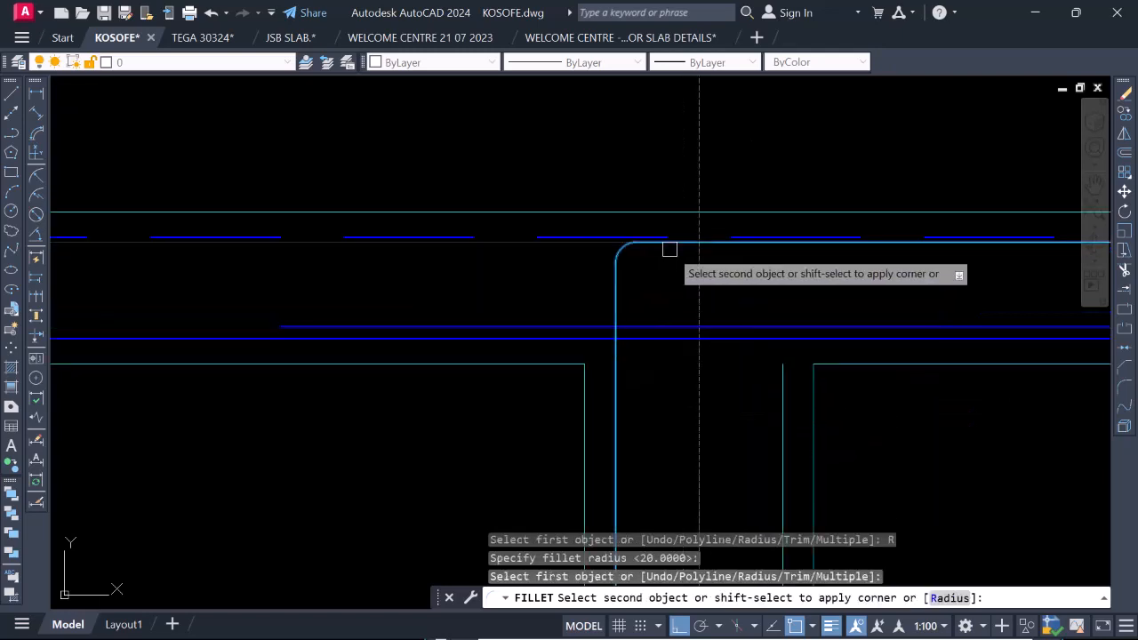
left_click(681, 246)
Fillet the top cover line to the right beam cover line with the same radius of 20.
key("Return")
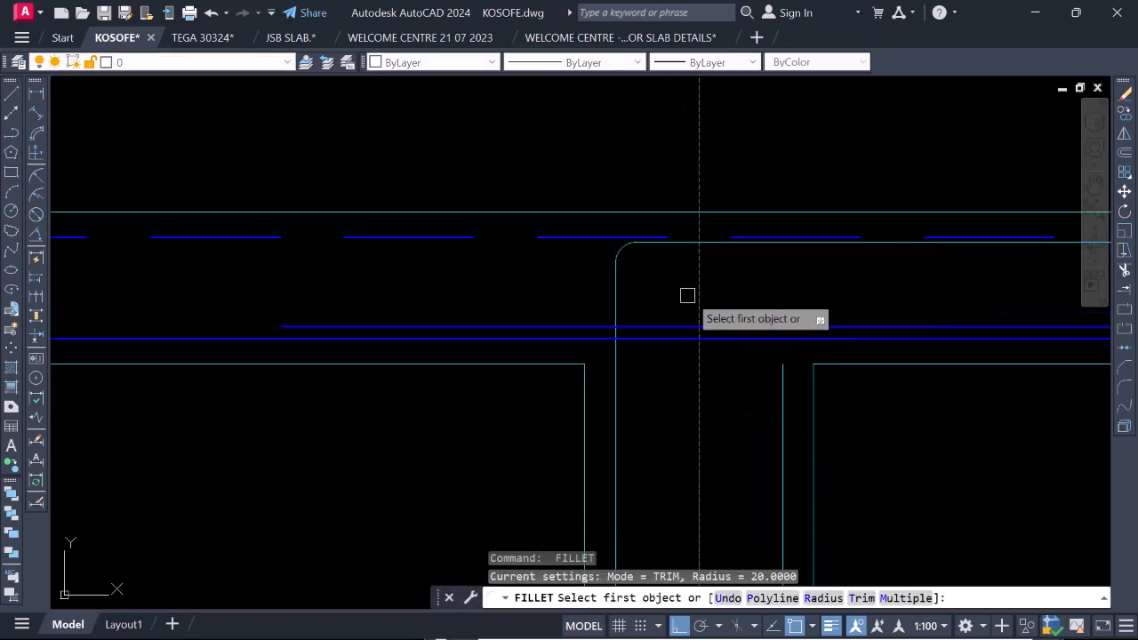
left_click(717, 244)
left_click(781, 390)
Fillet both lower corners of the beam cover lines with radius 20 to close the link outline.
scroll(727, 286, "down", 3)
scroll(714, 378, "up", 3)
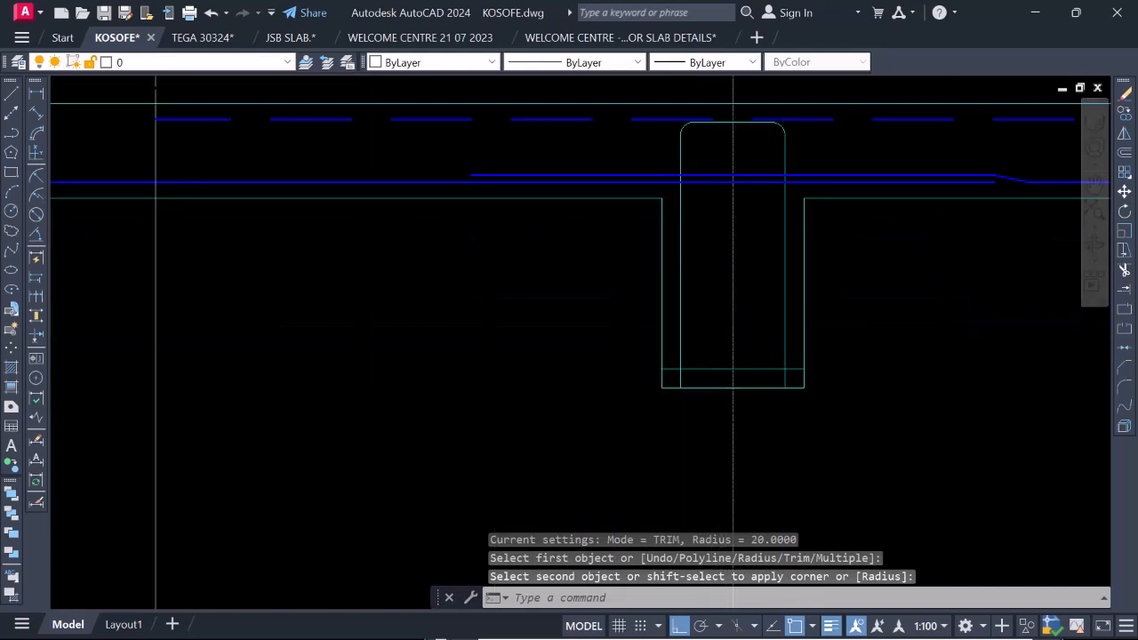
key("Return")
left_click(662, 331)
left_click(677, 361)
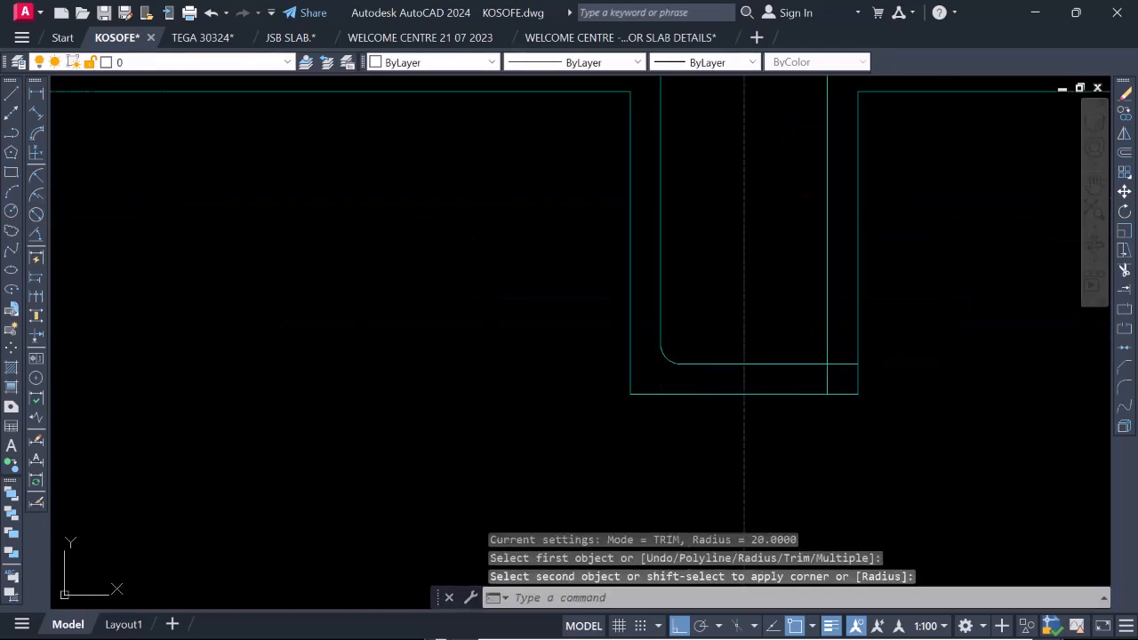
key("Return")
left_click(785, 365)
left_click(825, 328)
Examine the closed link outline in the gridline 3a beam and its upper corners against the dashed top bar.
scroll(767, 368, "down", 3)
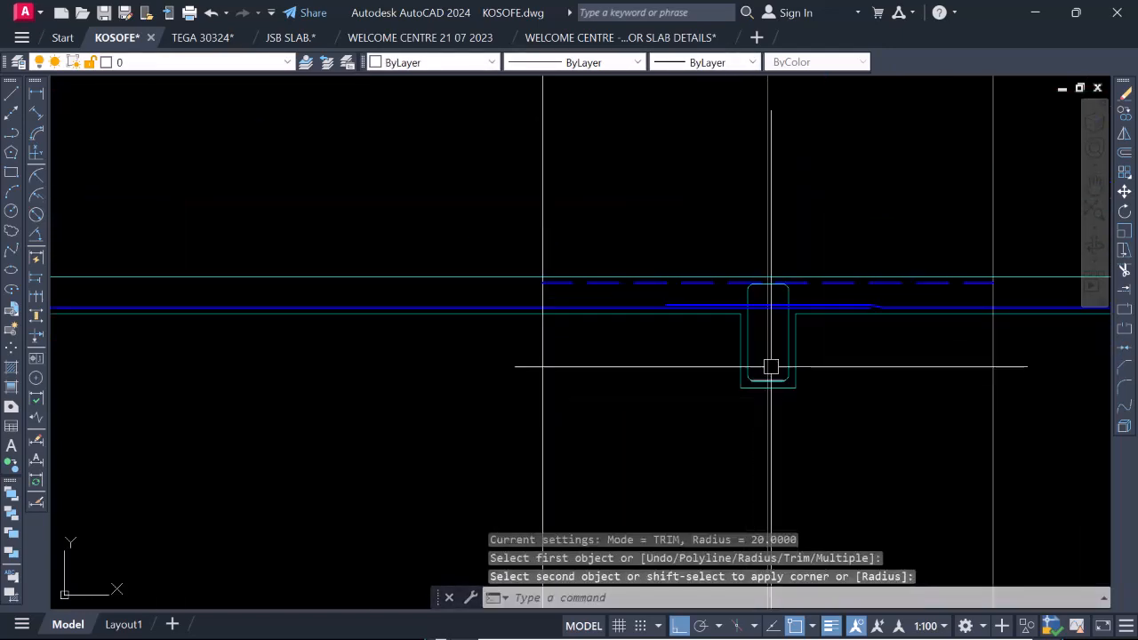
scroll(803, 290, "up", 2)
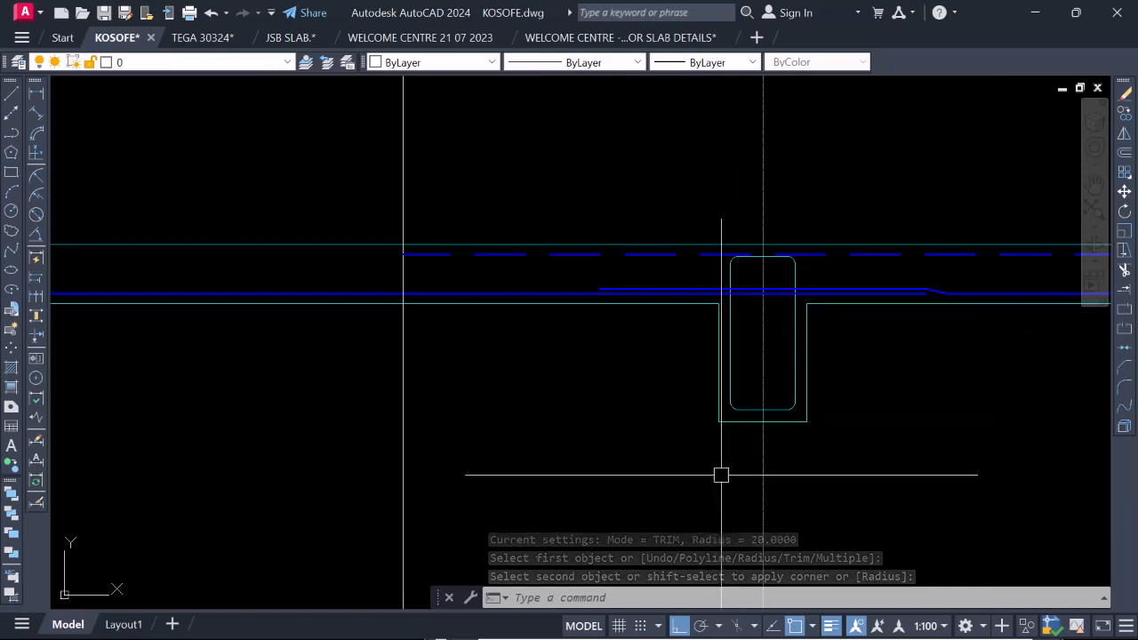
scroll(733, 314, "down", 3)
left_click(734, 315)
scroll(734, 319, "up", 4)
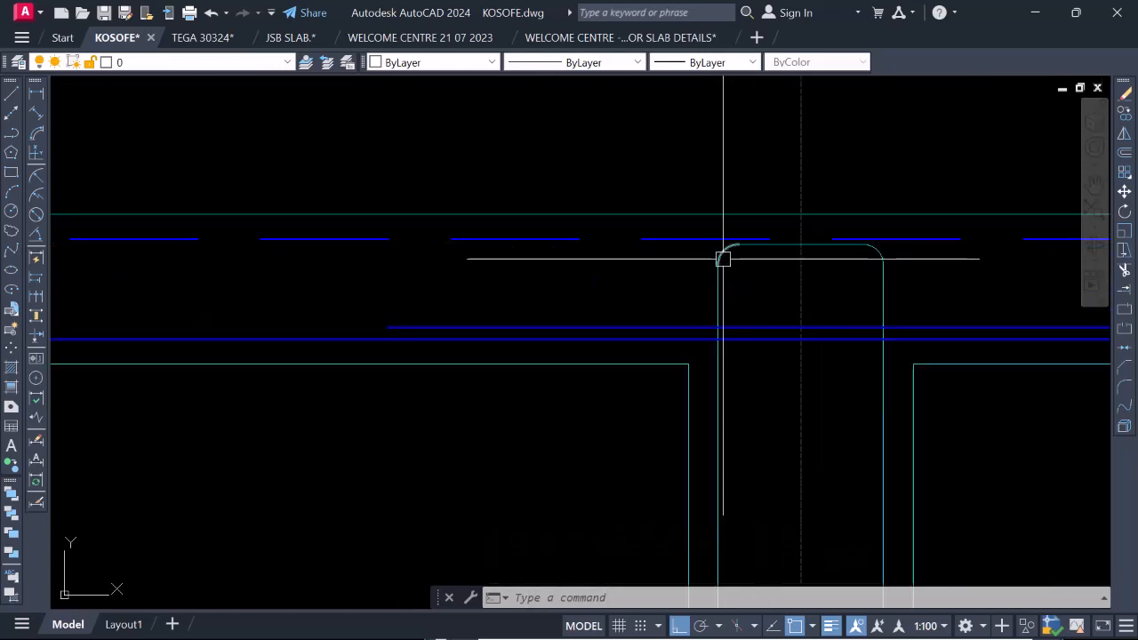
scroll(712, 211, "up", 2)
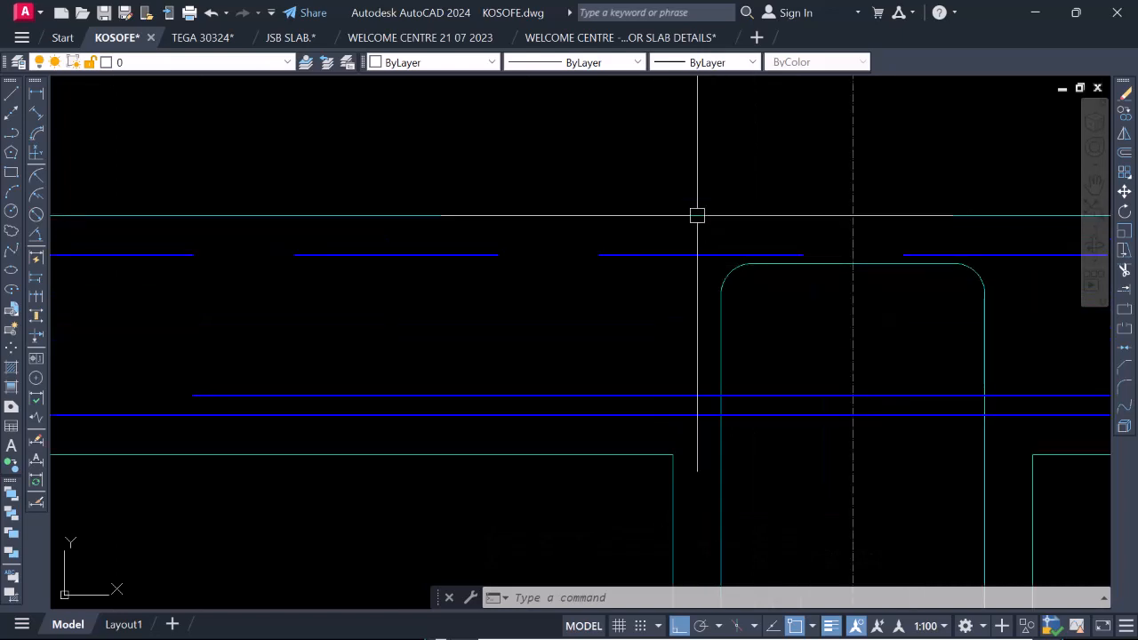
scroll(692, 200, "down", 7)
scroll(711, 229, "up", 4)
scroll(711, 230, "down", 2)
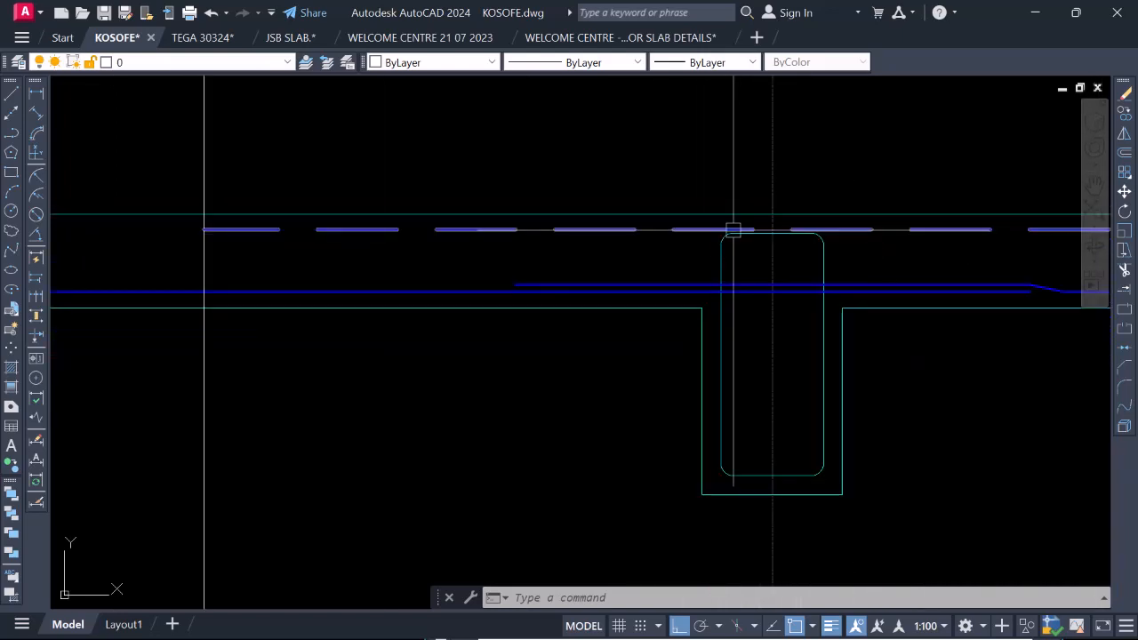
scroll(733, 230, "down", 2)
scroll(766, 248, "up", 4)
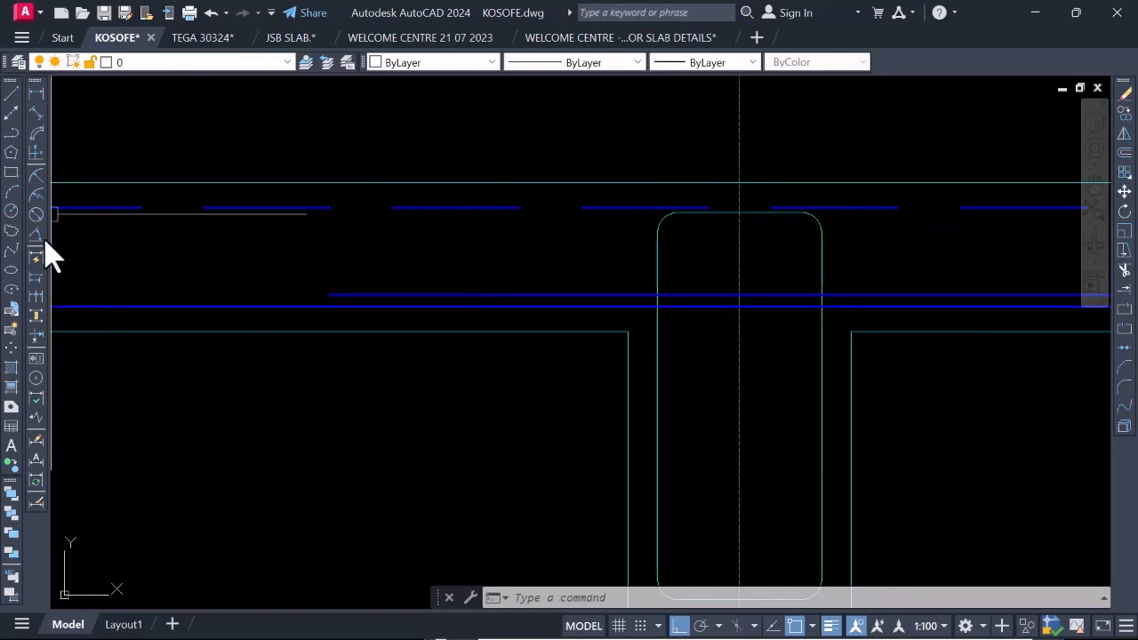
Start a circle for a bar section, centred inside the link's upper-left bend at the gridline 3a beam.
left_click(11, 210)
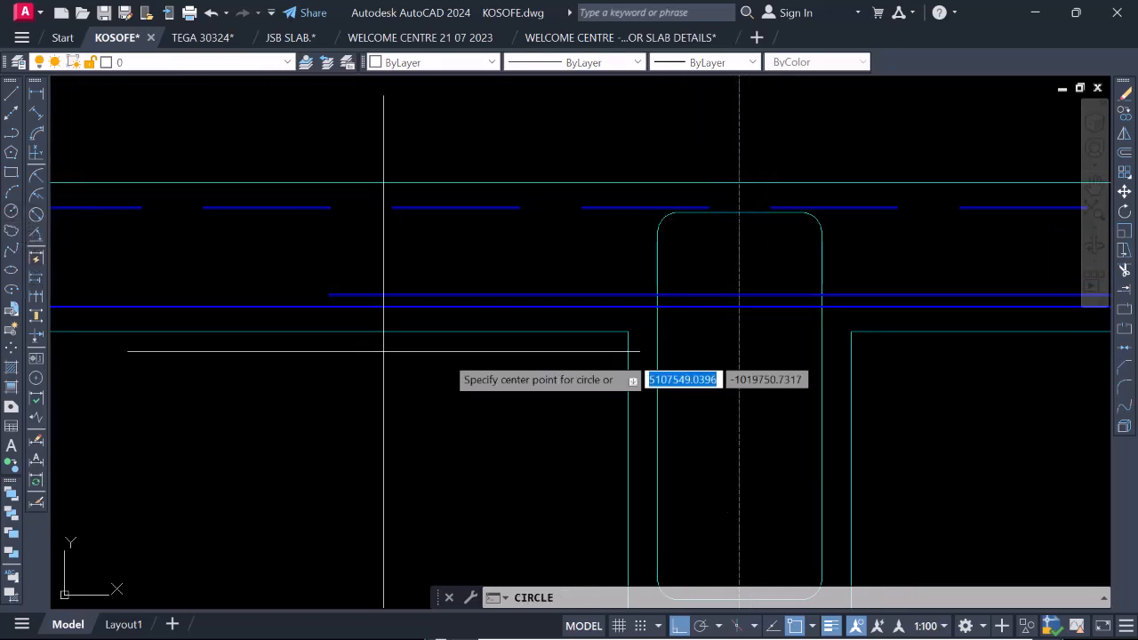
scroll(679, 240, "up", 4)
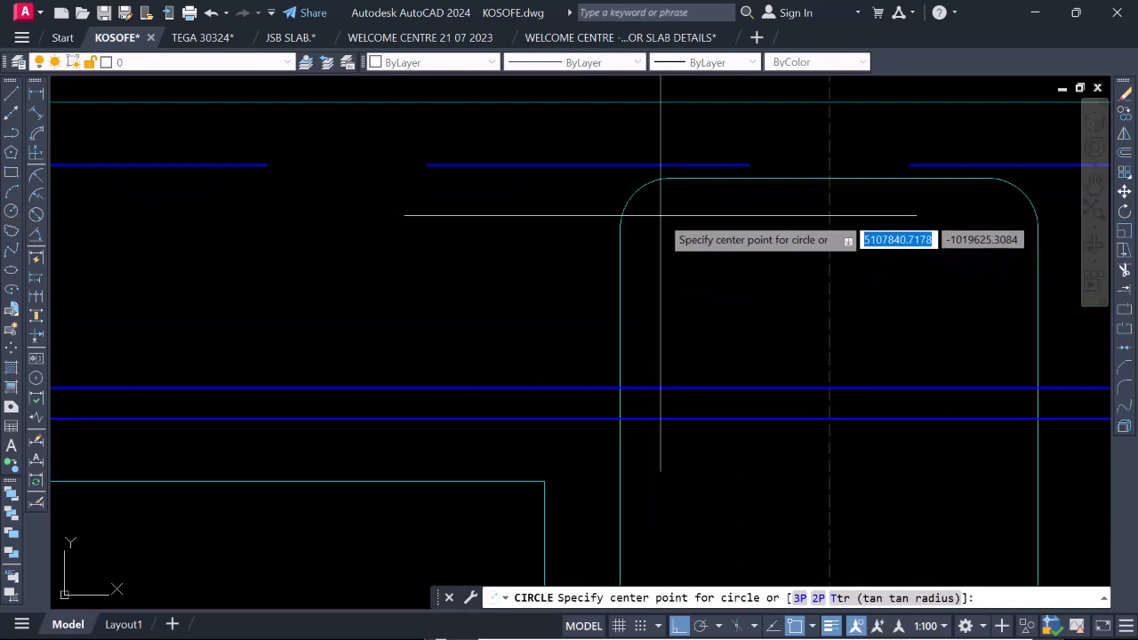
left_click(660, 214)
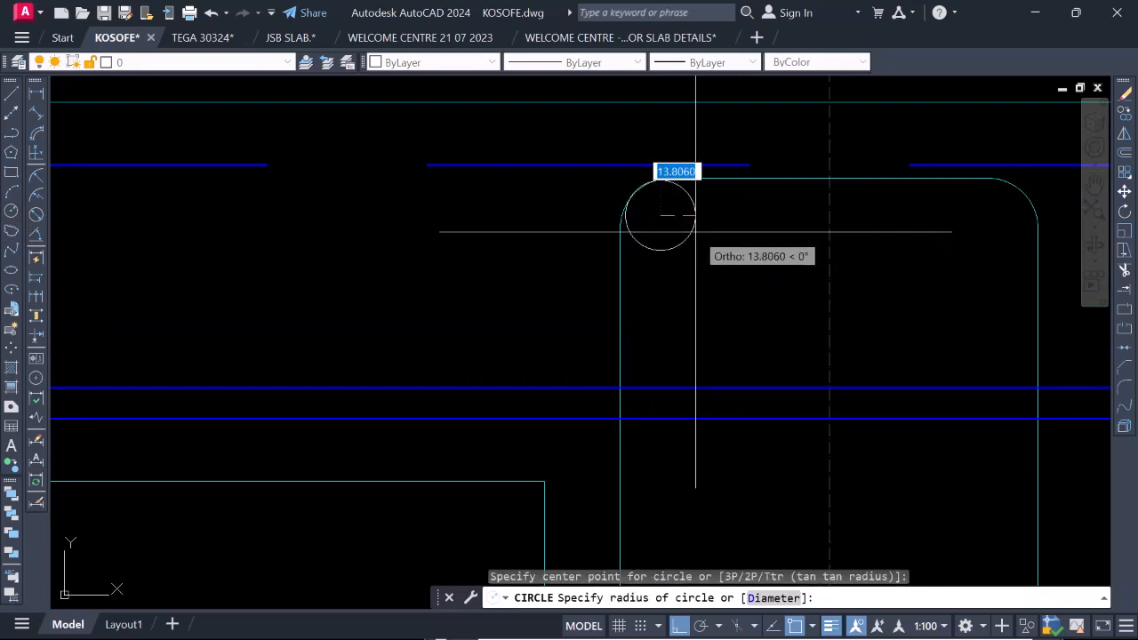
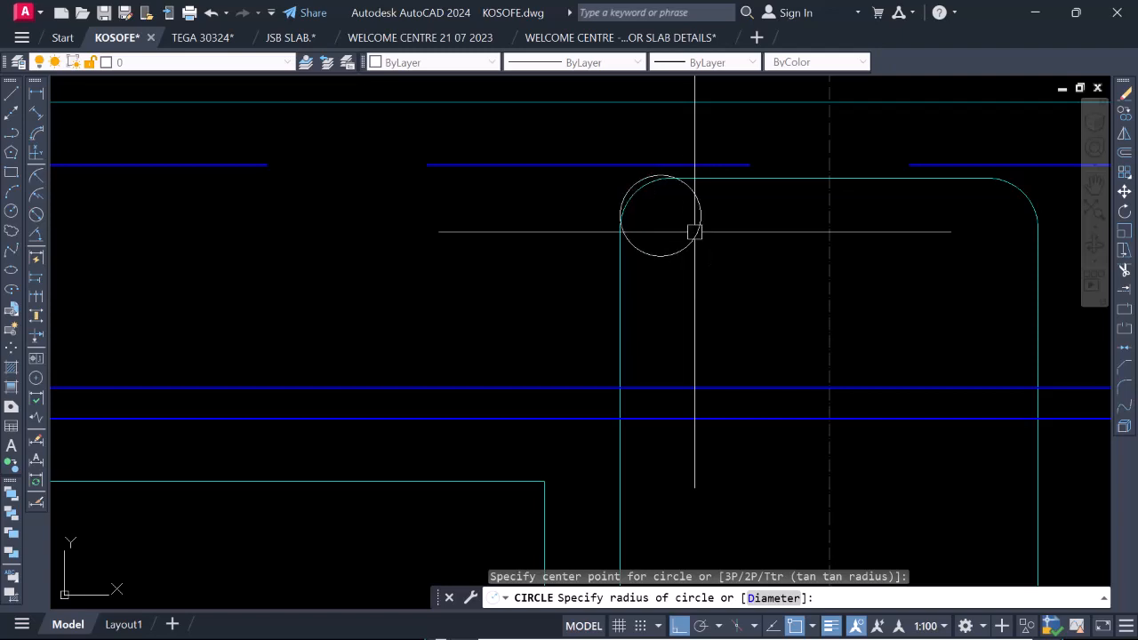
Finish the bar circle with radius 16 and move it slightly right, clear of the link's left leg.
type("16")
key("Return")
left_click(698, 241)
right_click(685, 216)
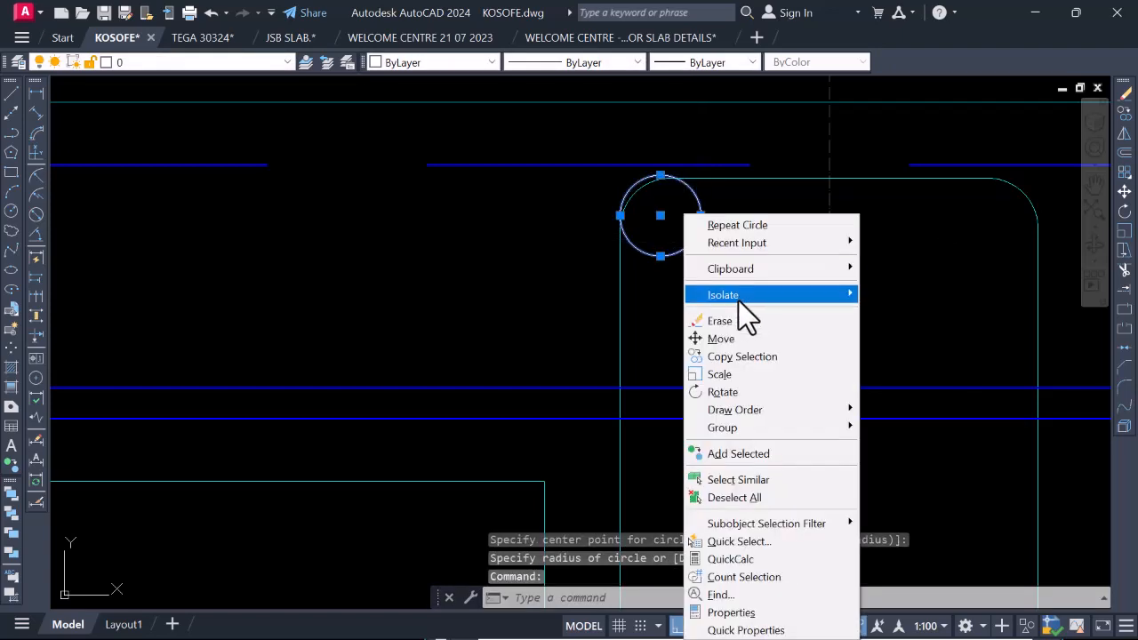
left_click(737, 337)
left_click(737, 281)
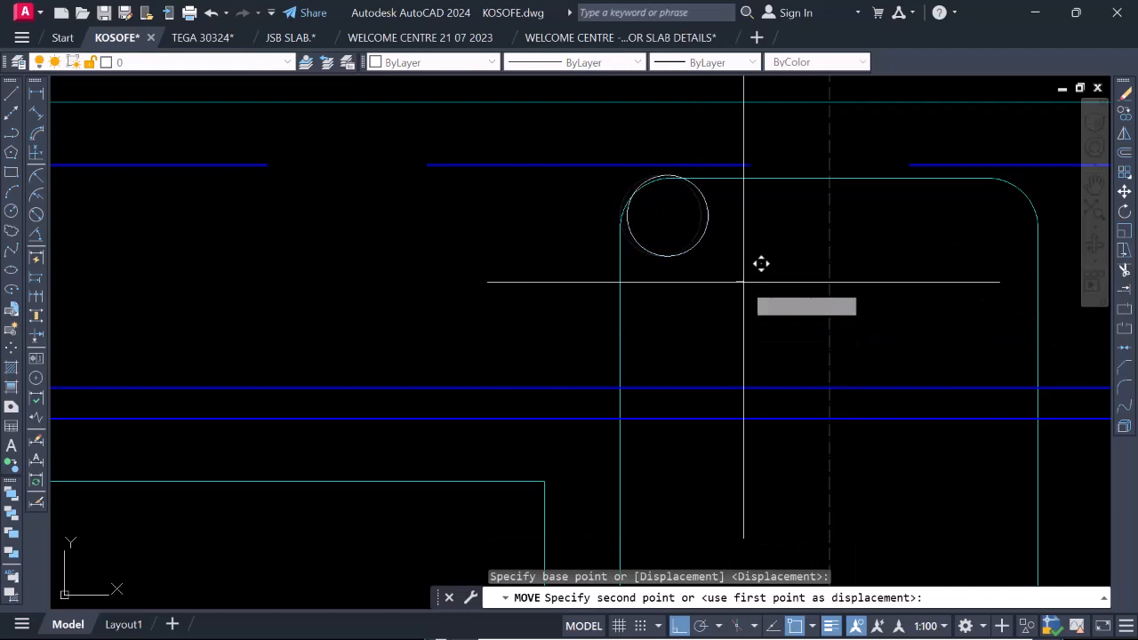
left_click(746, 287)
Move the bar circle down about 1.6 so it sits just under the link's top line.
left_click(683, 255)
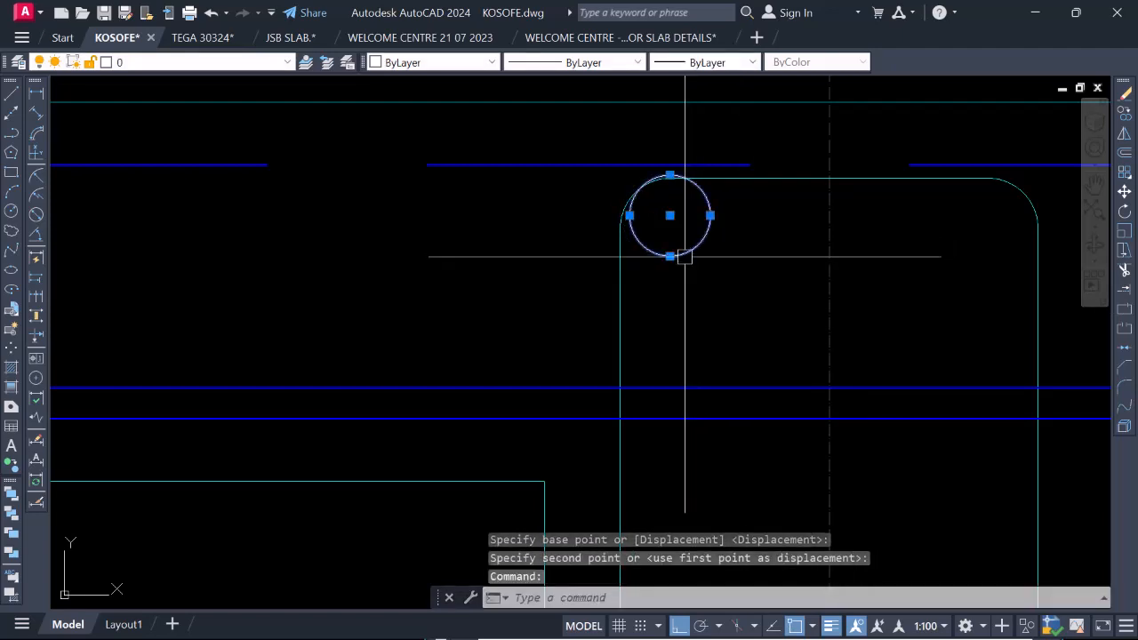
key("space")
left_click(703, 282)
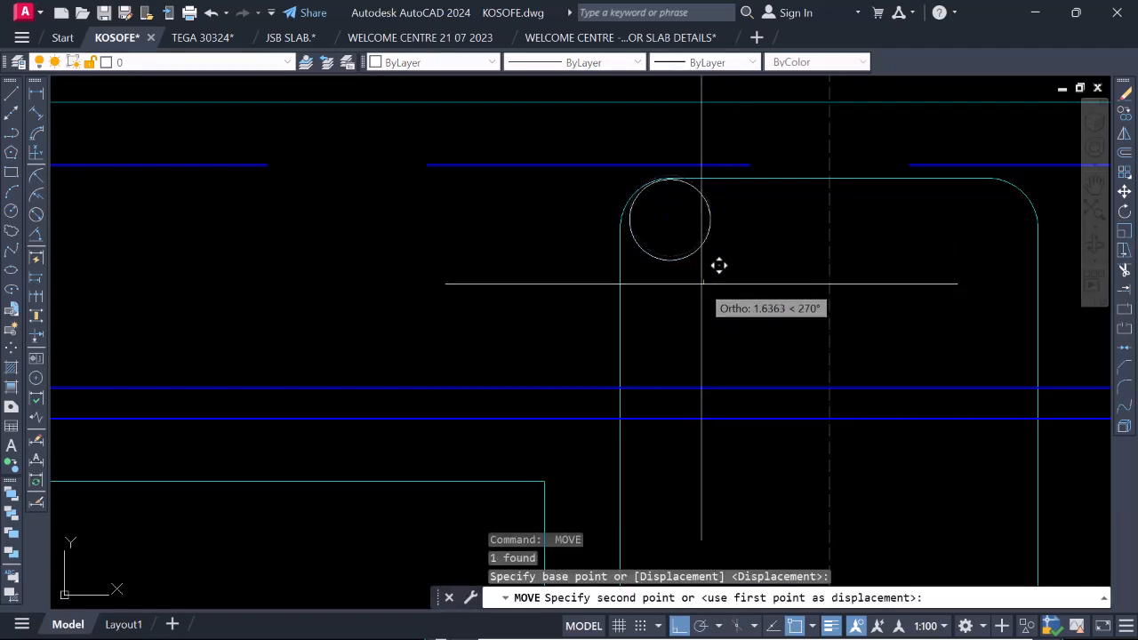
left_click(701, 284)
Copy the bar circle horizontally from its centre into the link's upper-right bend.
left_click(689, 261)
right_click(677, 271)
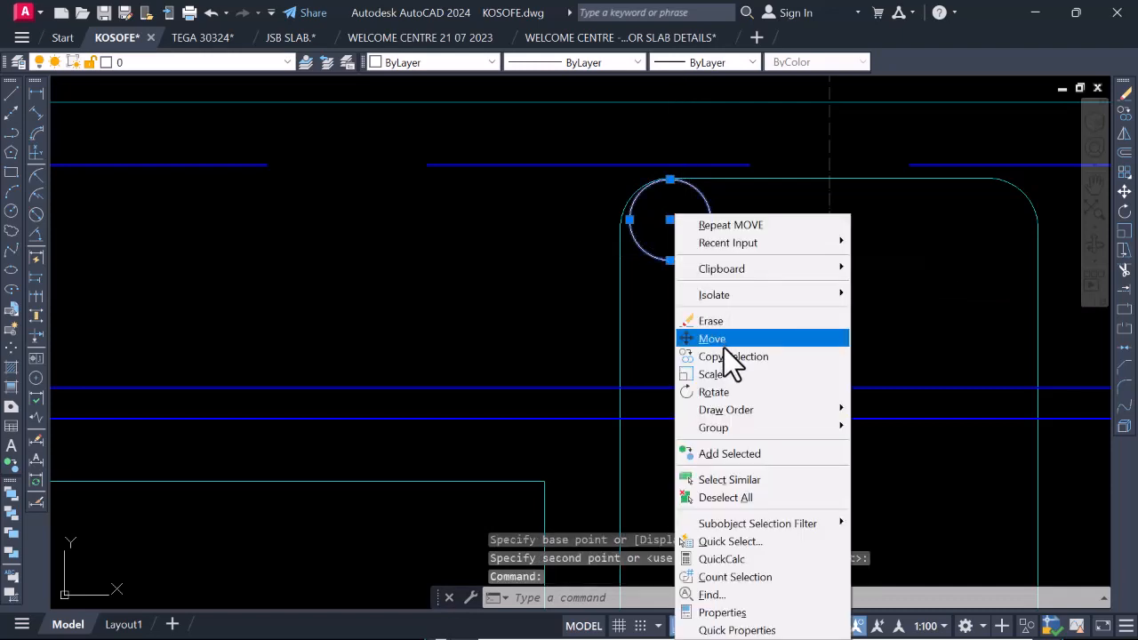
left_click(726, 355)
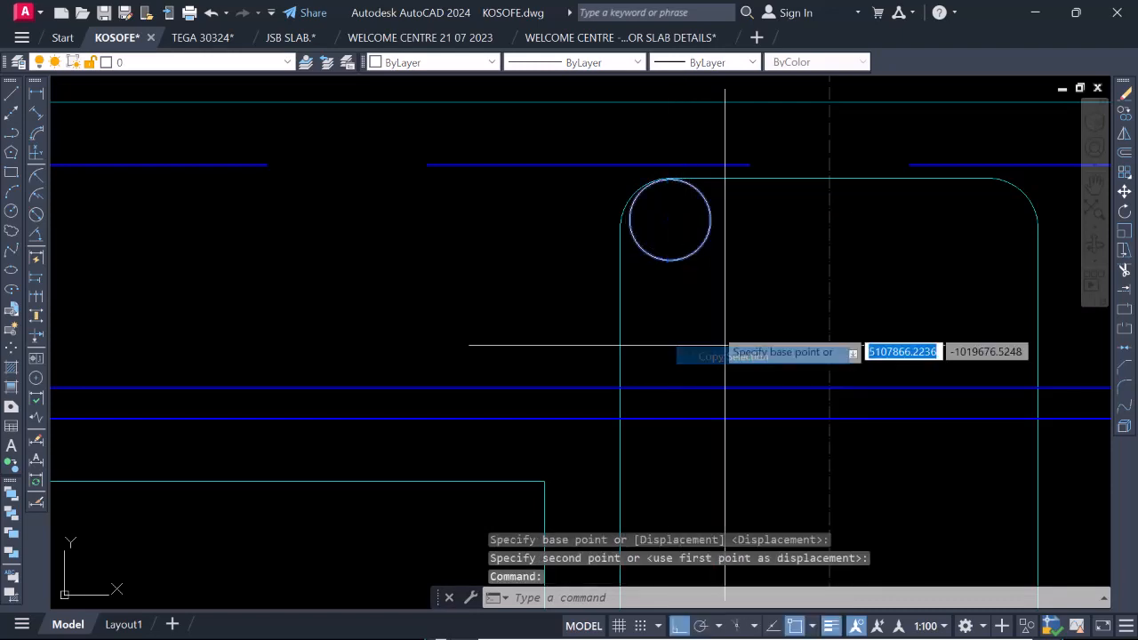
left_click(669, 218)
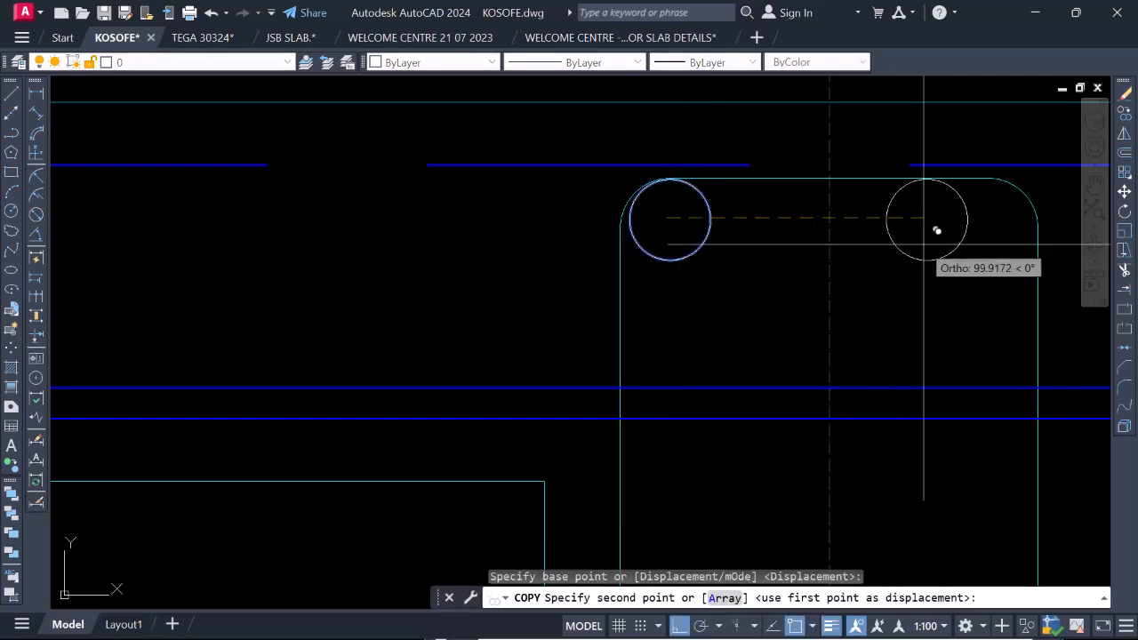
left_click(978, 246)
scroll(924, 233, "down", 7)
key("Escape")
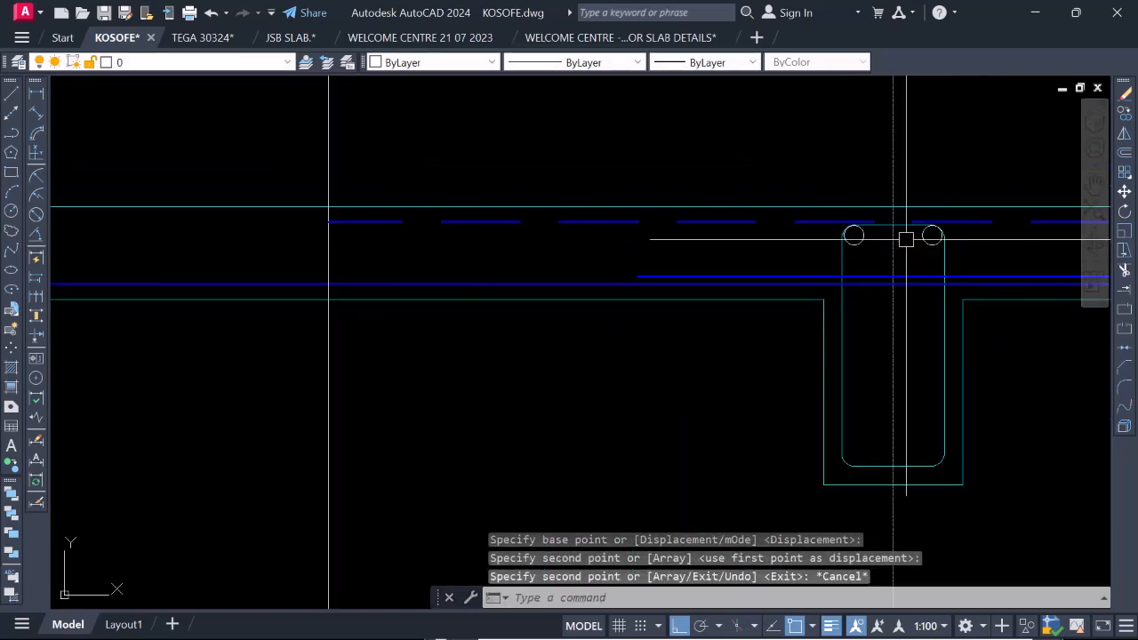
Copy both top bar circles about 355 straight down into the link's lower bends.
scroll(924, 238, "up", 5)
left_click(929, 232)
left_click(773, 227)
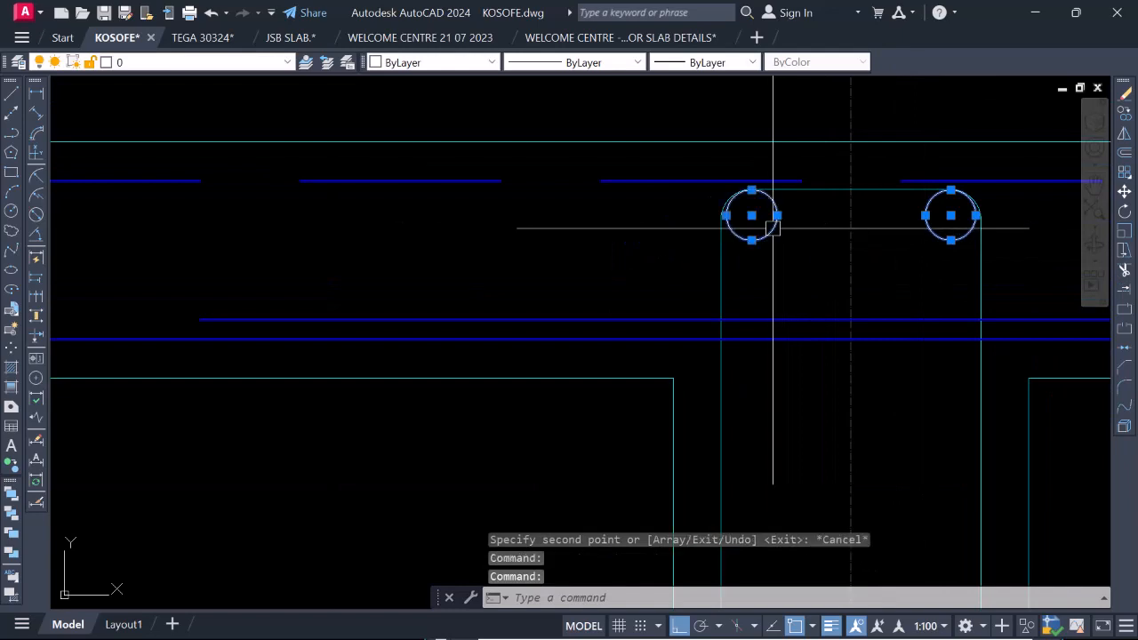
right_click(771, 229)
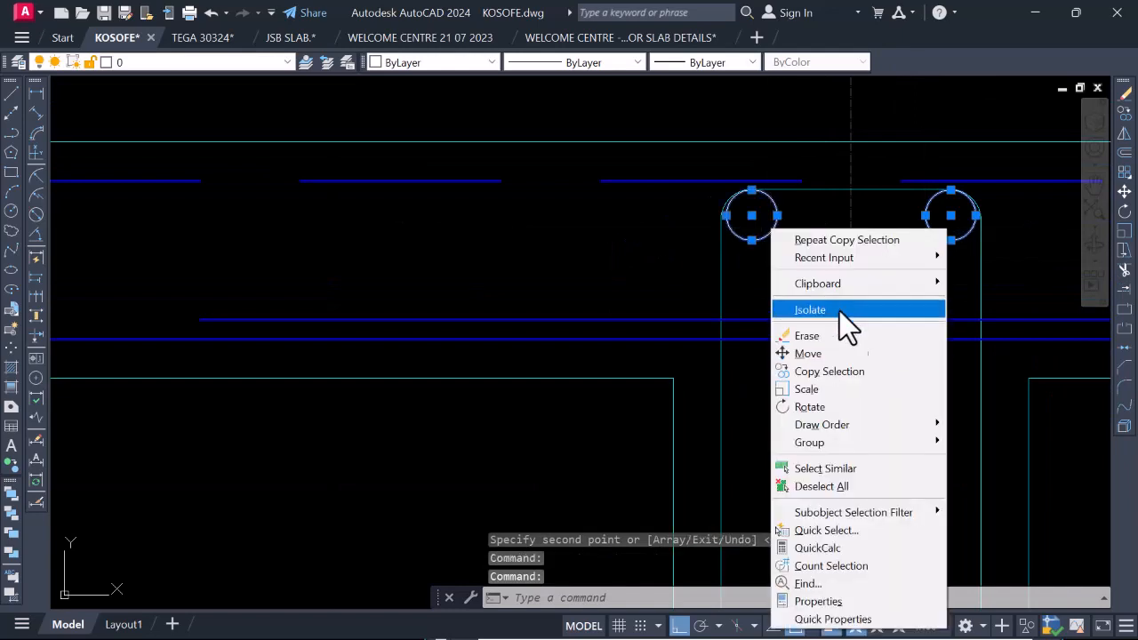
left_click(836, 372)
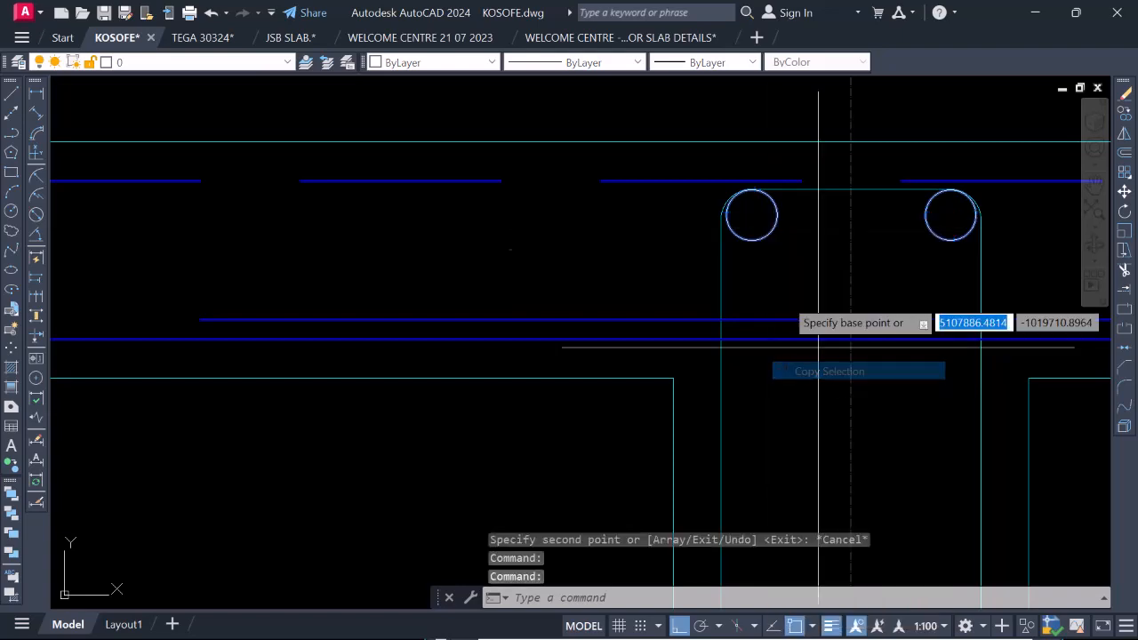
left_click(847, 214)
scroll(845, 215, "down", 6)
scroll(843, 324, "up", 4)
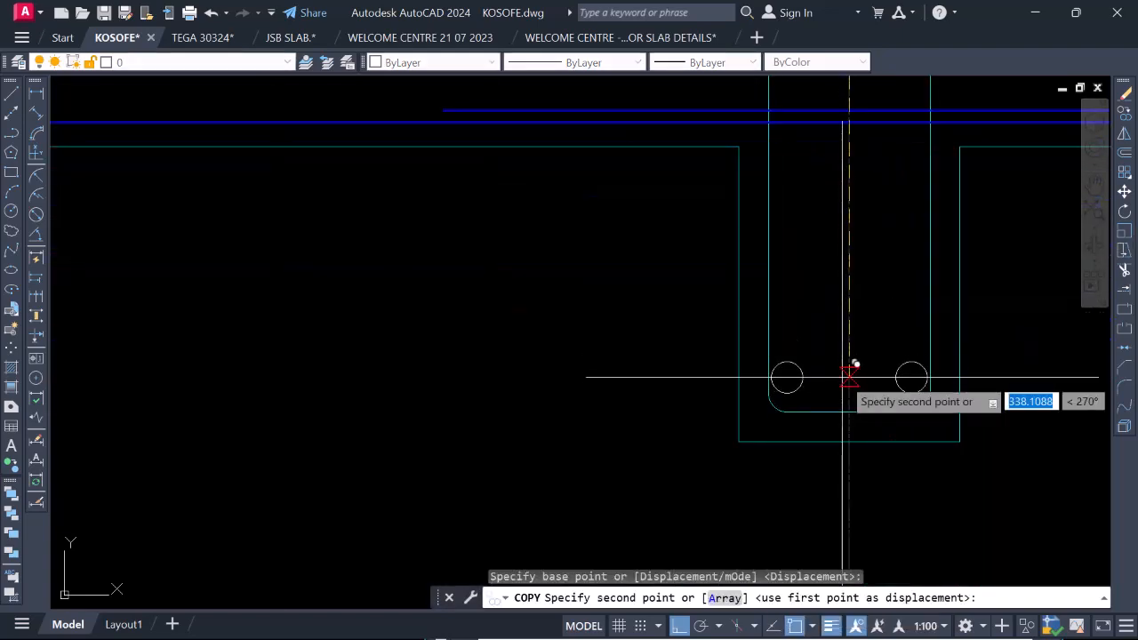
scroll(851, 371, "up", 4)
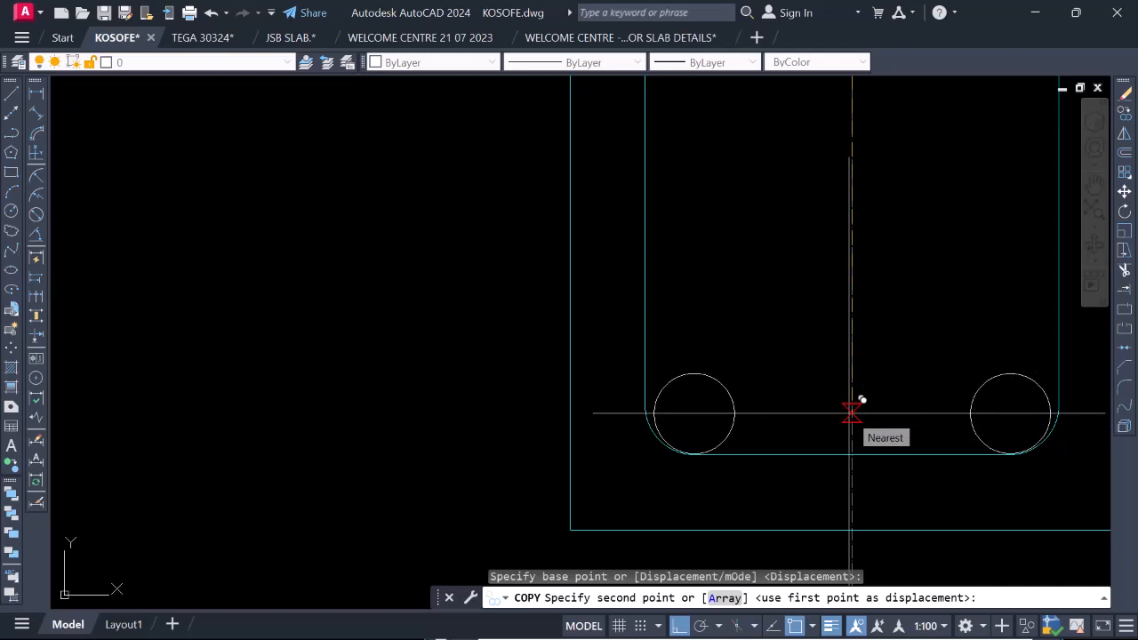
left_click(851, 411)
key("Escape")
scroll(840, 405, "down", 8)
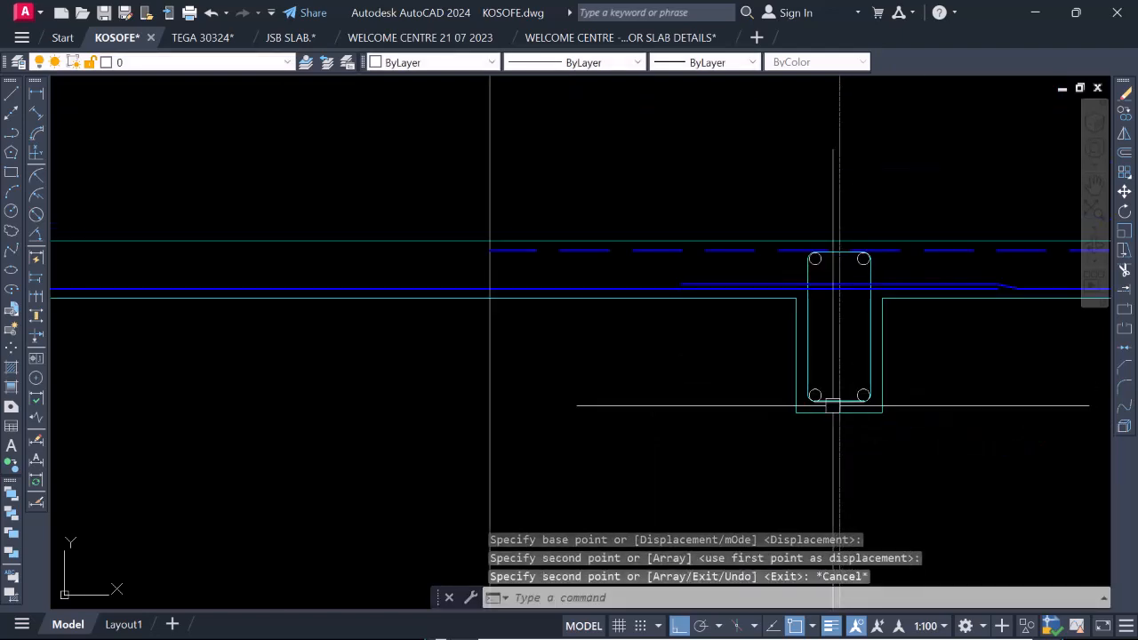
Copy the right-hand top and bottom bar circles horizontally onto the beam's centreline as middle bars.
scroll(770, 355, "down", 5)
scroll(795, 373, "up", 7)
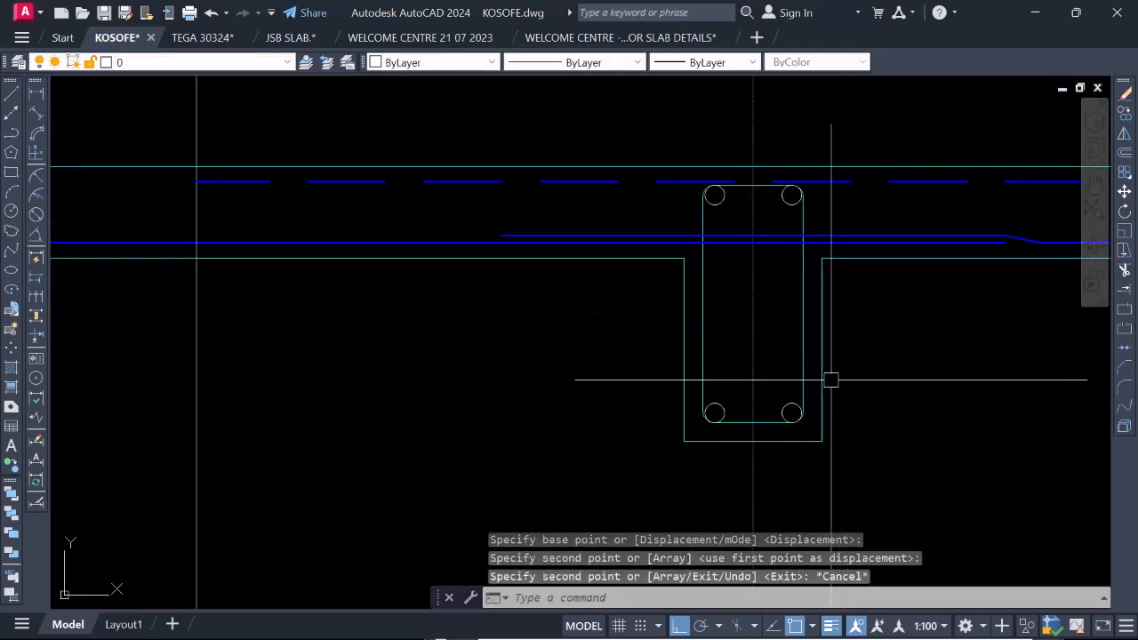
scroll(795, 409, "down", 5)
scroll(782, 406, "up", 4)
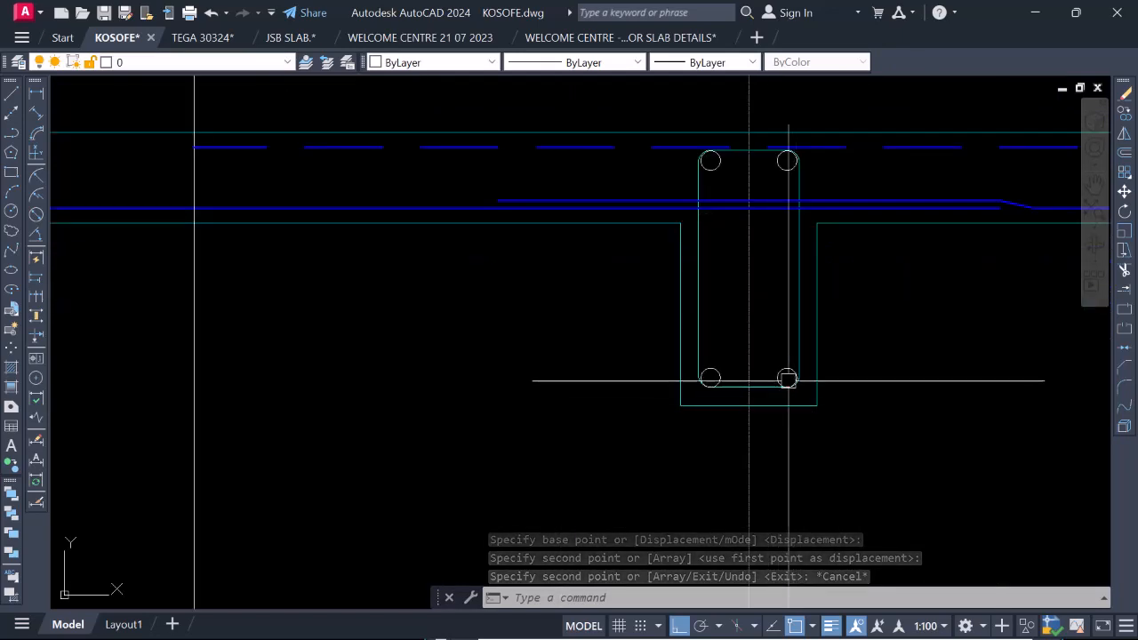
scroll(764, 364, "down", 7)
scroll(582, 326, "down", 4)
scroll(848, 338, "up", 13)
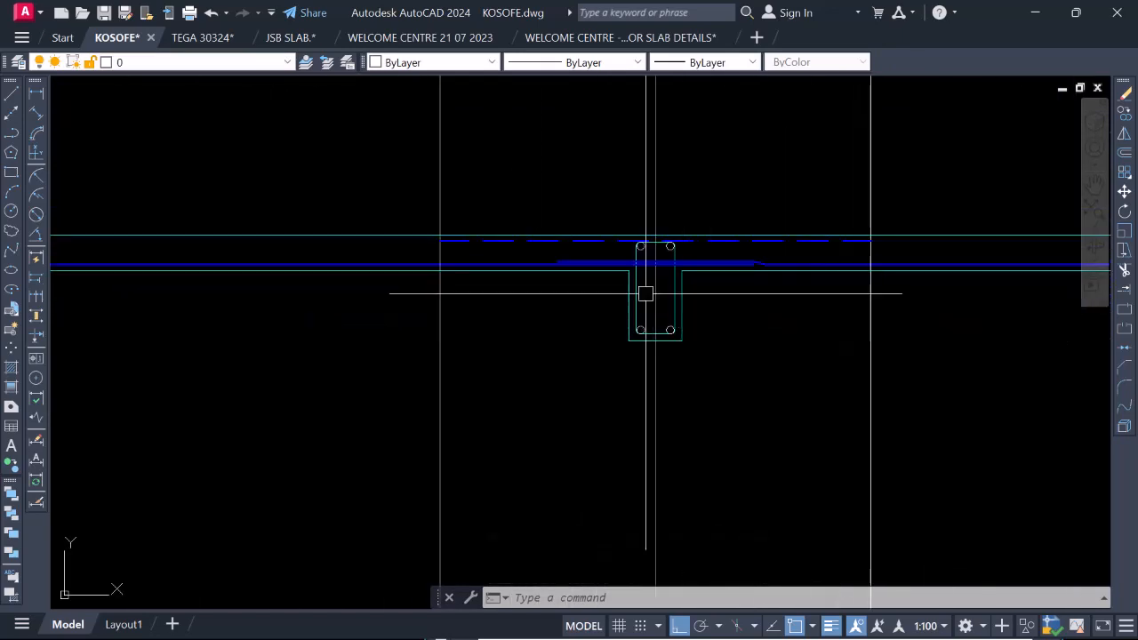
scroll(711, 249, "down", 4)
scroll(727, 373, "up", 4)
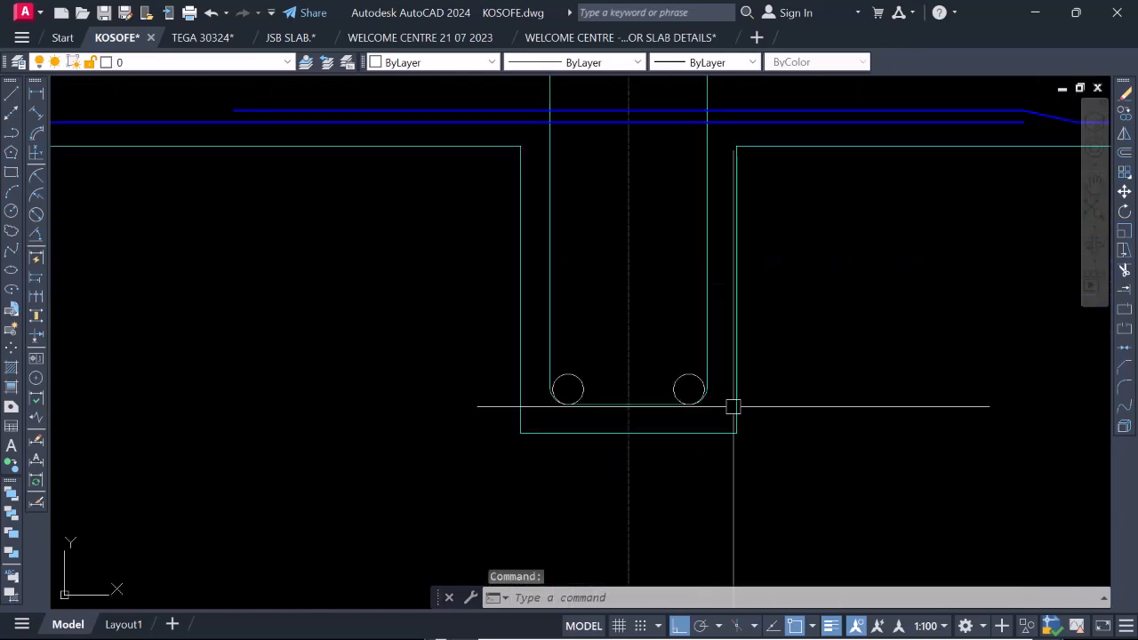
scroll(663, 326, "down", 3)
right_click(655, 360)
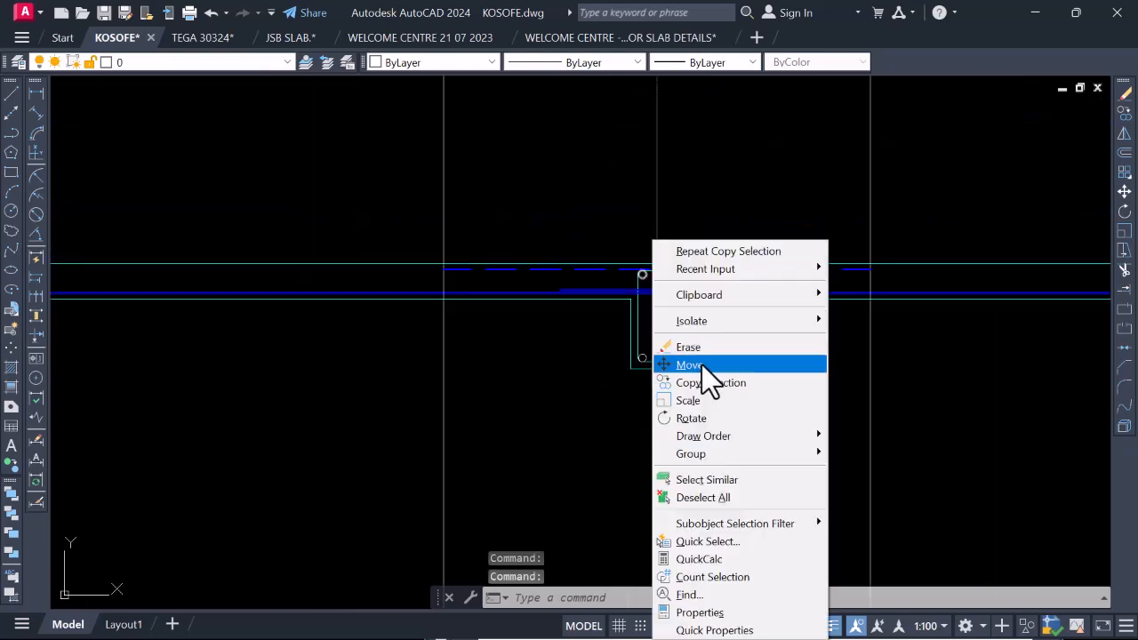
left_click(711, 382)
scroll(737, 237, "up", 4)
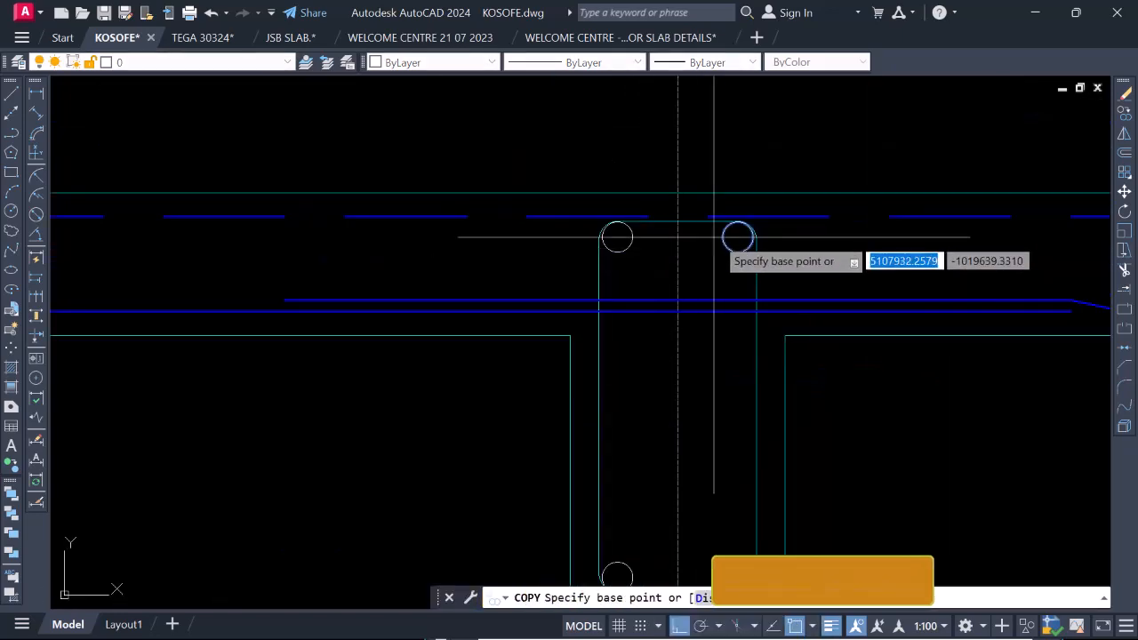
left_click(737, 238)
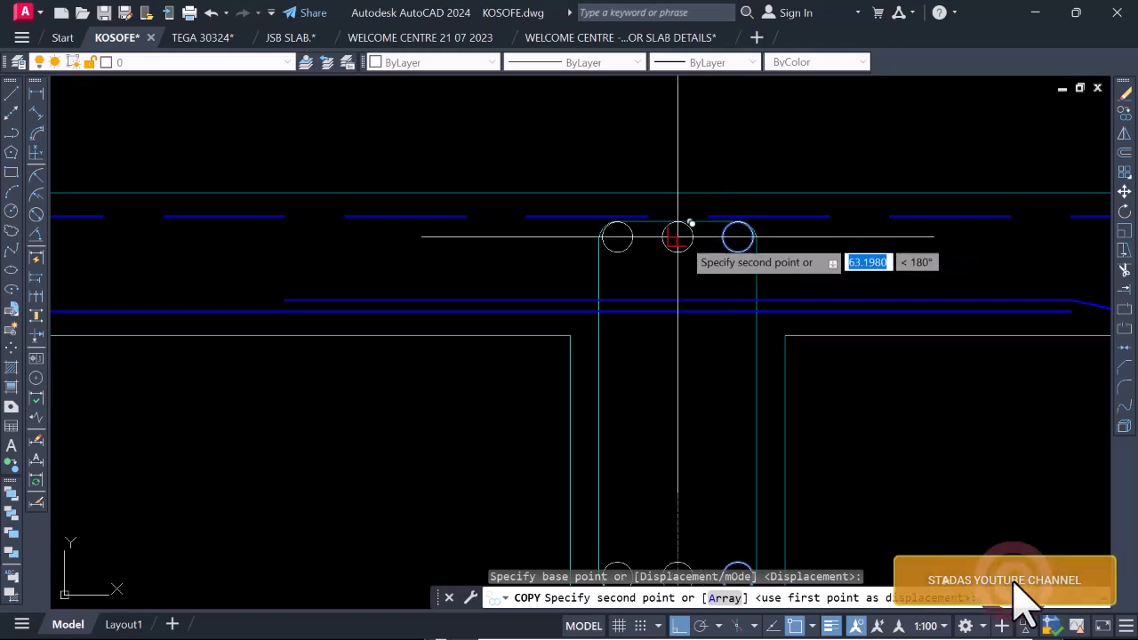
left_click(679, 237)
scroll(708, 241, "down", 5)
key("Escape")
scroll(702, 263, "down", 4)
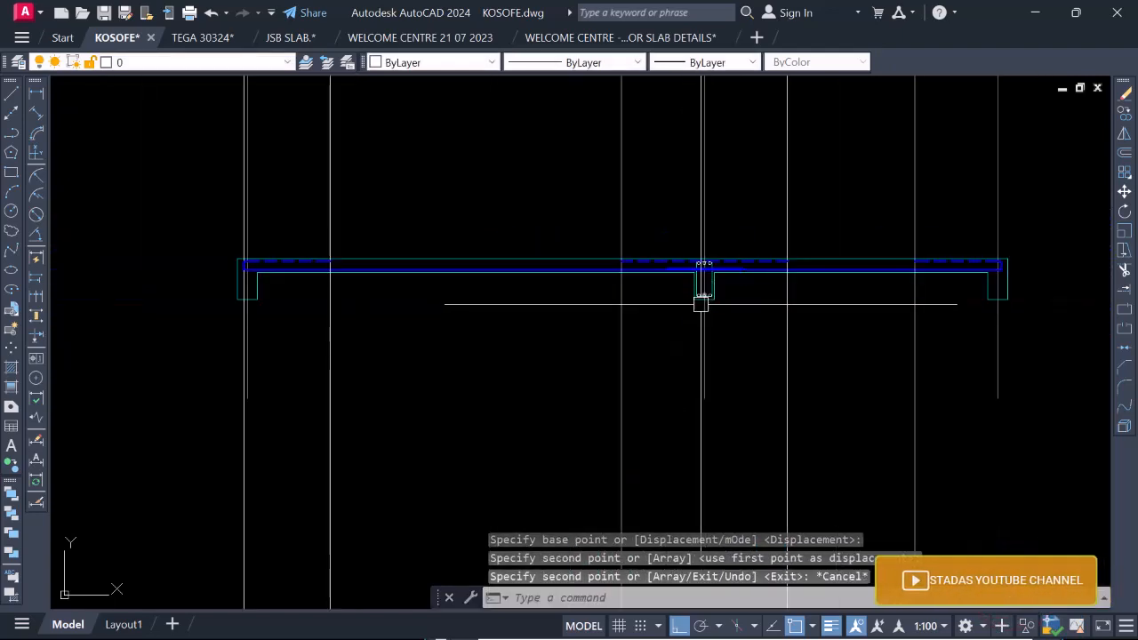
Copy the complete link and its six bar circles from the gridline 3a beam's lower-left corner to the same corner of the gridline 2 beam.
scroll(703, 266, "up", 5)
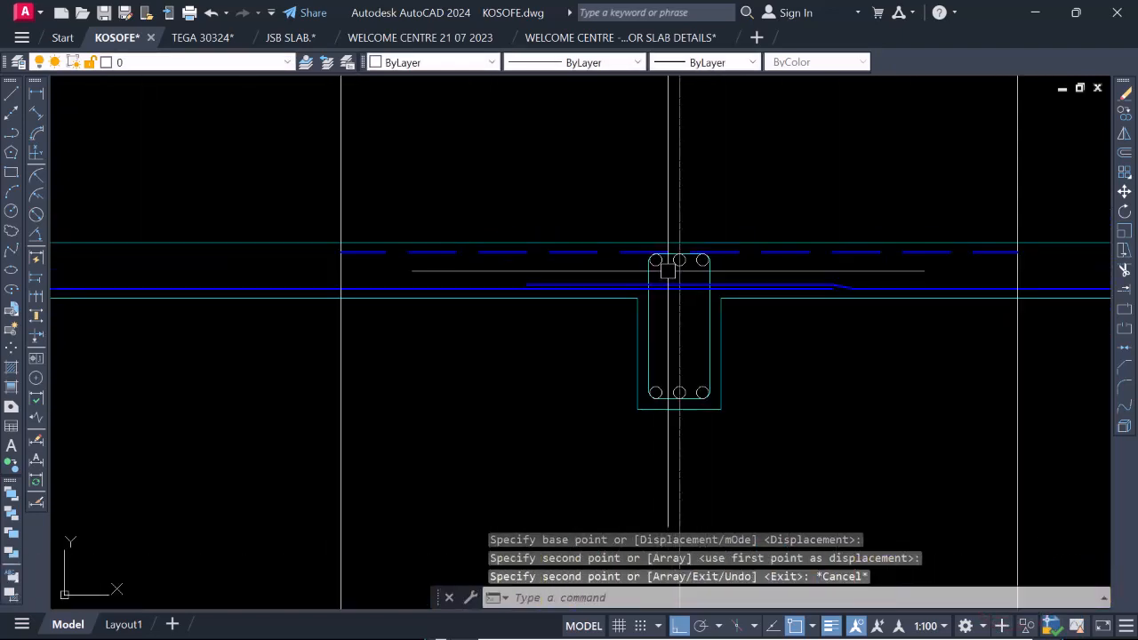
left_click(800, 267)
left_click(679, 248)
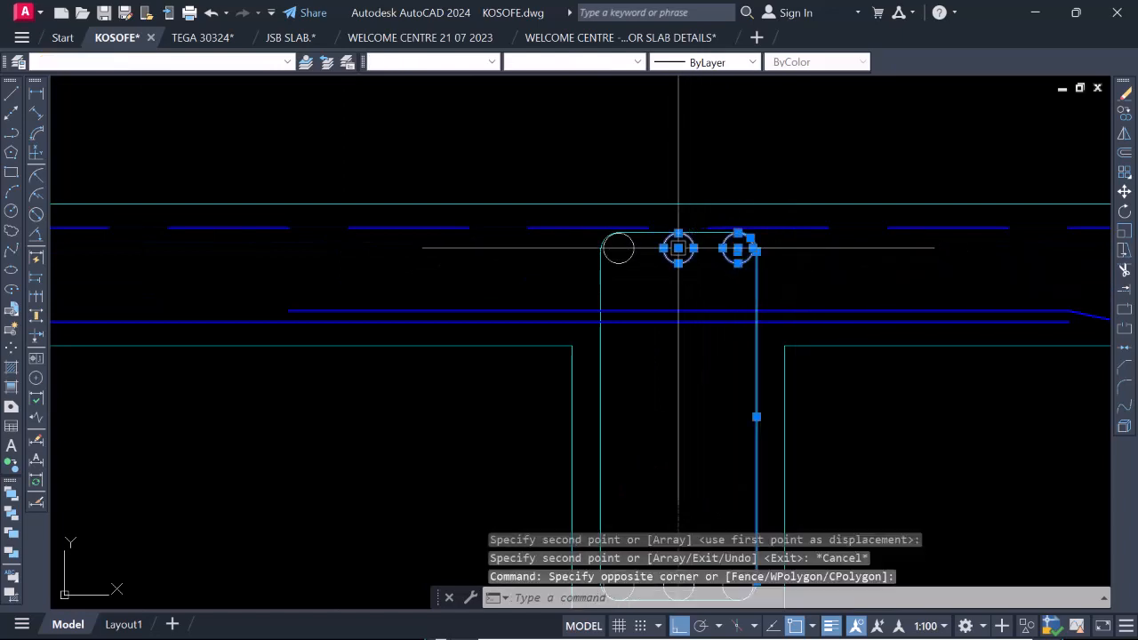
left_click(597, 250)
scroll(638, 229, "down", 4)
scroll(654, 316, "up", 4)
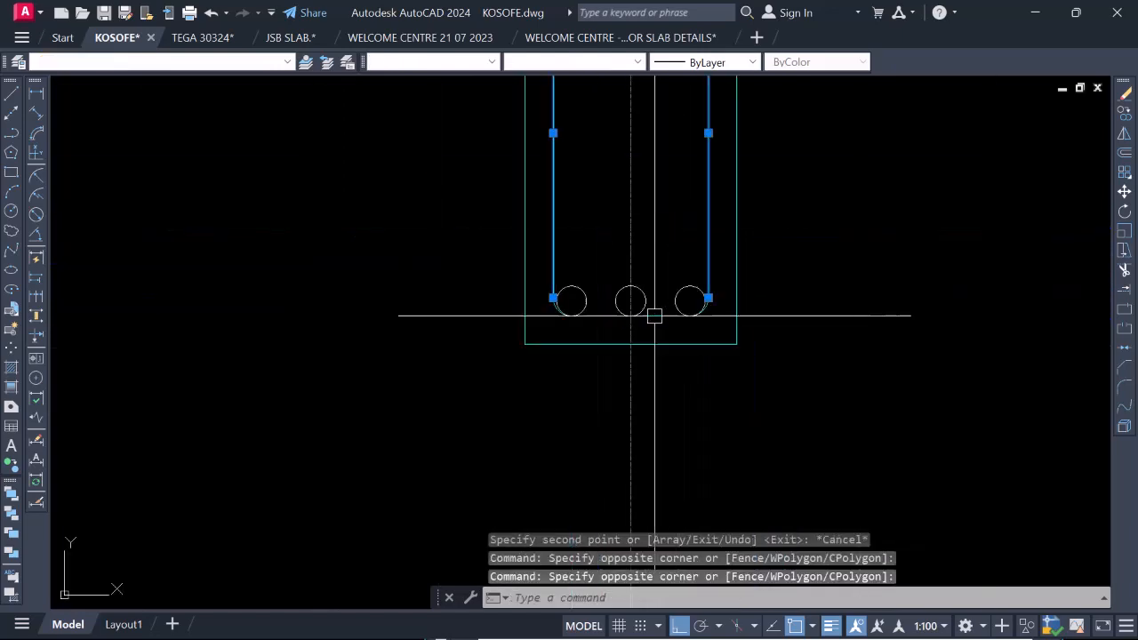
left_click(465, 237)
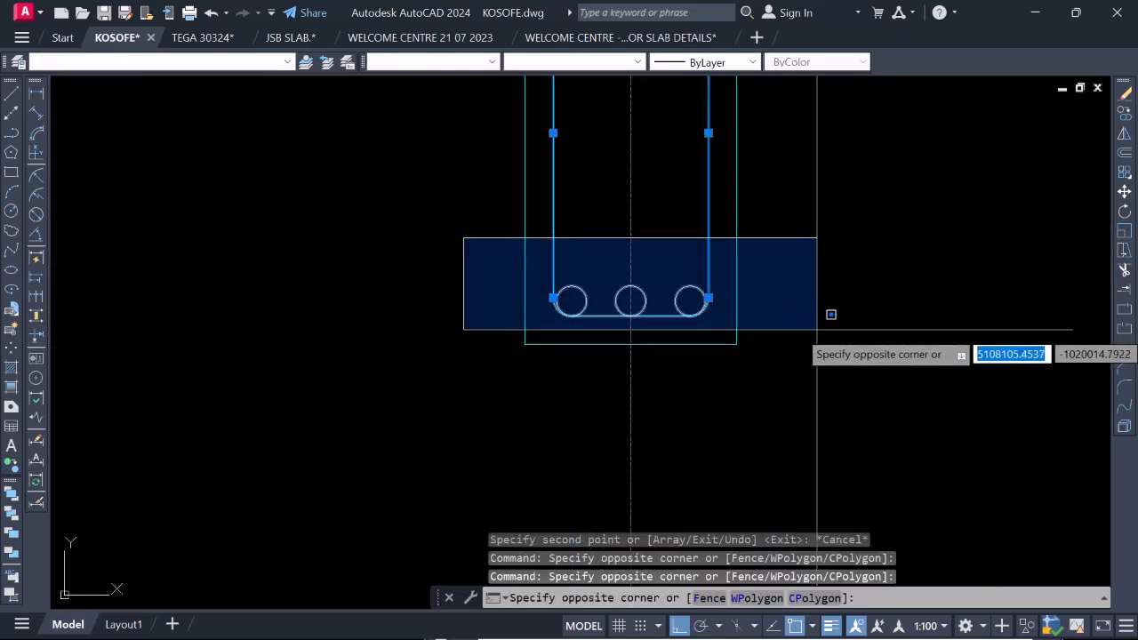
left_click(828, 318)
scroll(701, 262, "down", 3)
scroll(660, 240, "up", 5)
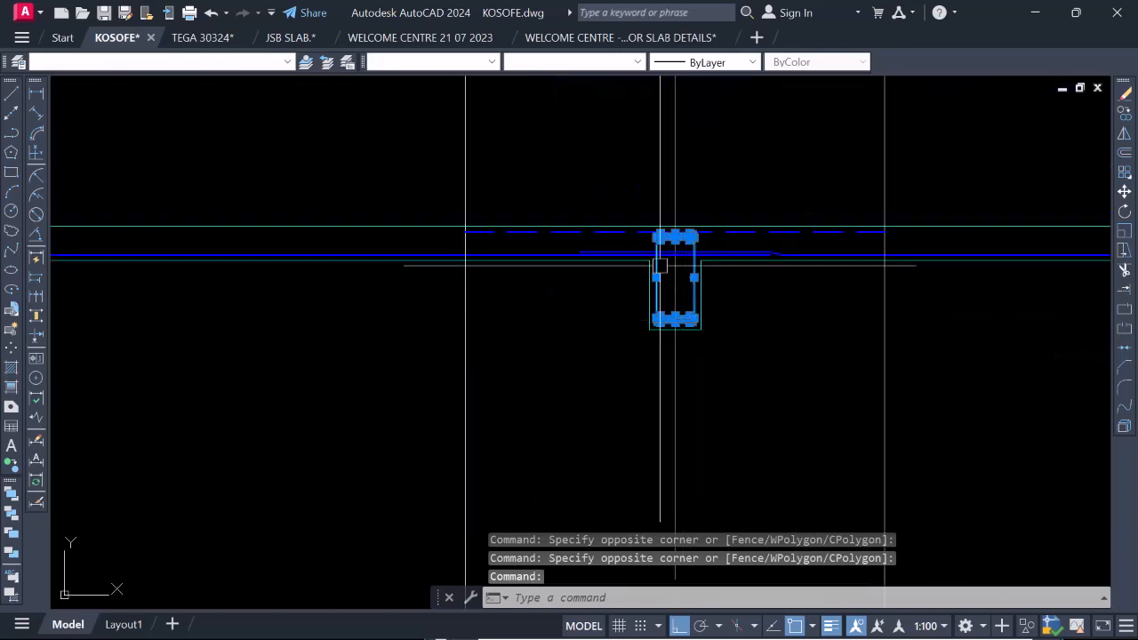
scroll(656, 230, "down", 3)
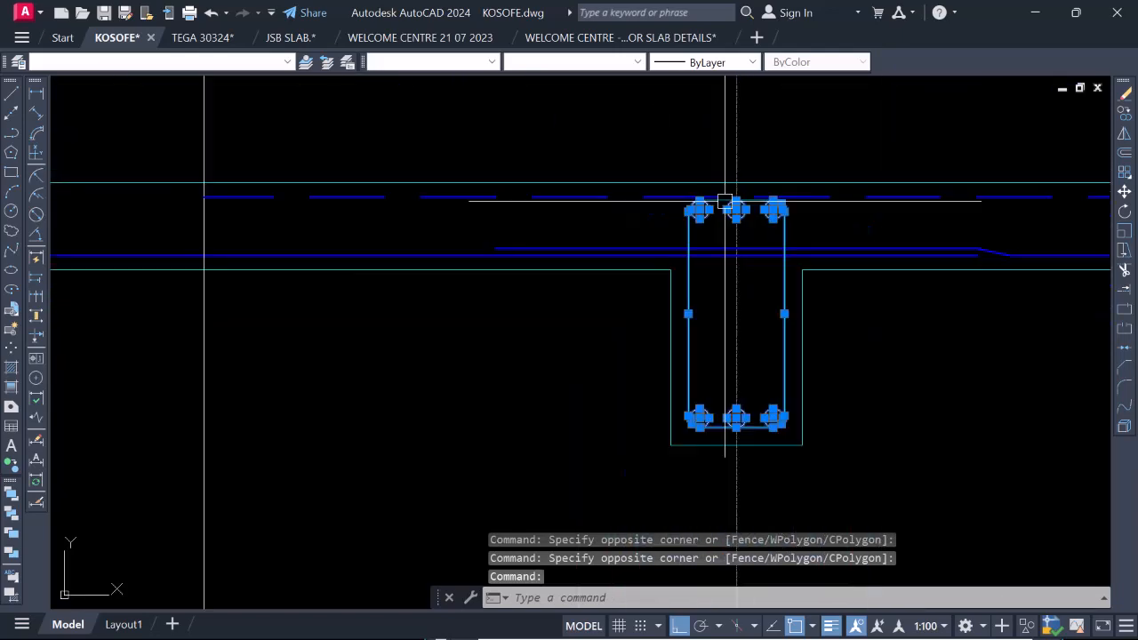
scroll(724, 196, "up", 5)
left_click(871, 233)
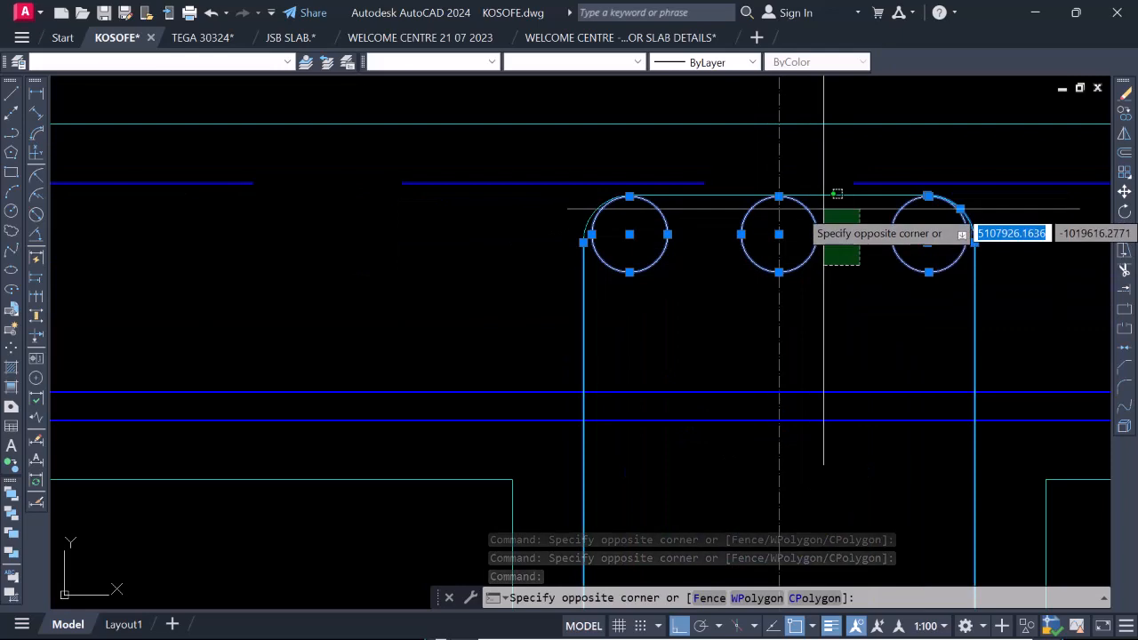
left_click(832, 187)
scroll(782, 214, "down", 3)
scroll(782, 213, "down", 2)
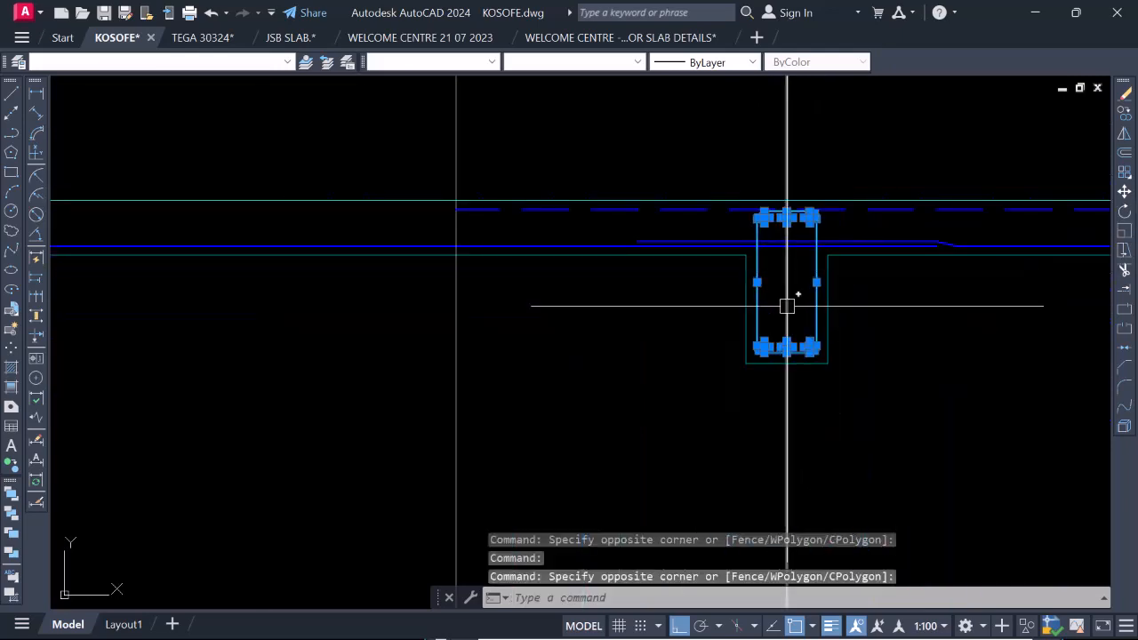
right_click(788, 299)
left_click(826, 385)
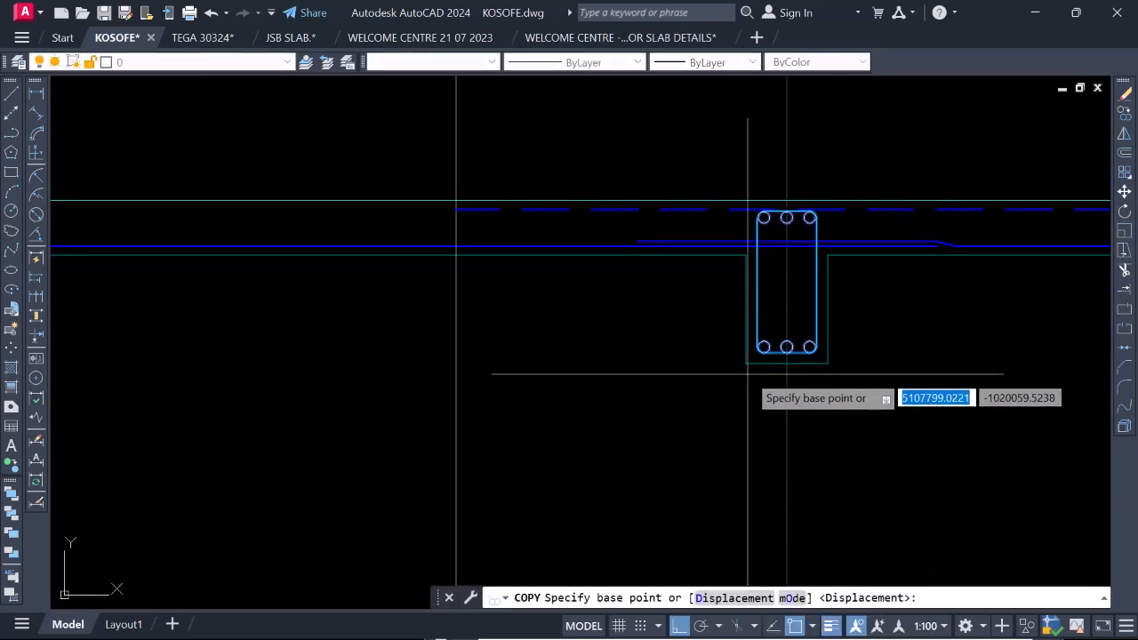
left_click(745, 361)
scroll(852, 343, "down", 3)
scroll(809, 345, "down", 2)
scroll(426, 342, "up", 5)
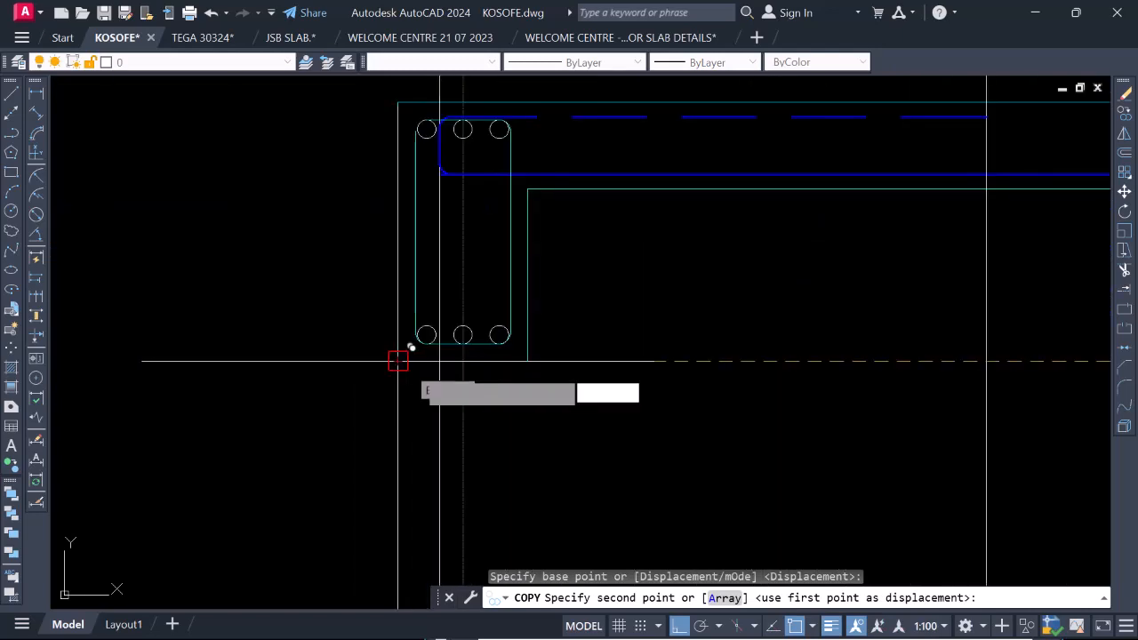
left_click(398, 361)
Place another copy of the link and bars in the gridline 4 beam, aligned to that beam's lower-left corner.
scroll(366, 329, "down", 6)
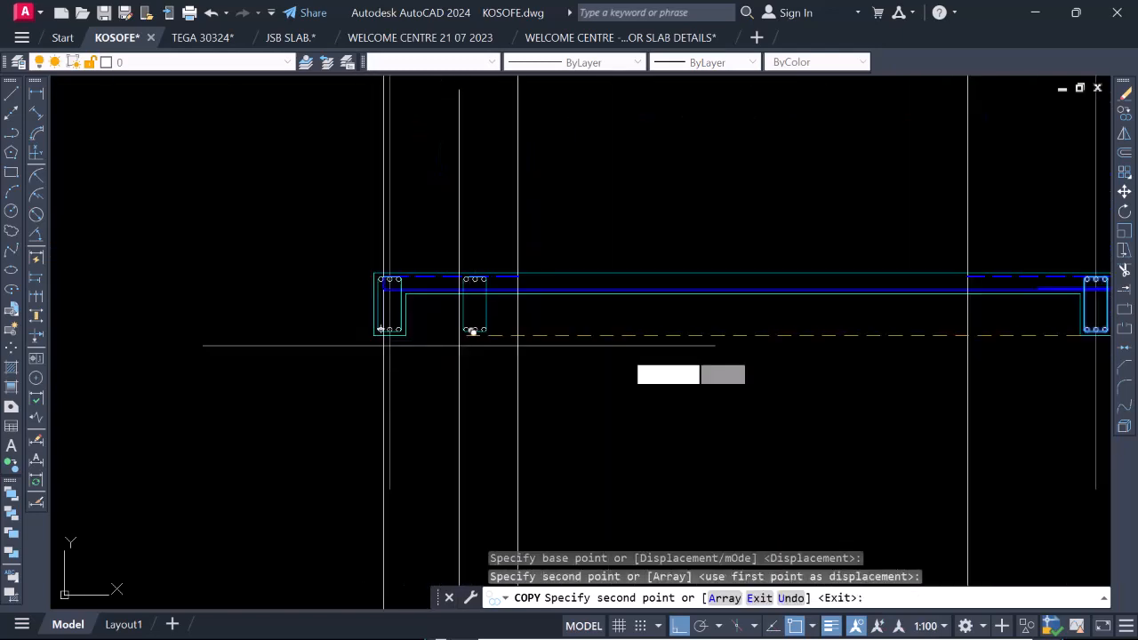
scroll(638, 357, "down", 4)
scroll(951, 353, "up", 4)
scroll(416, 322, "down", 2)
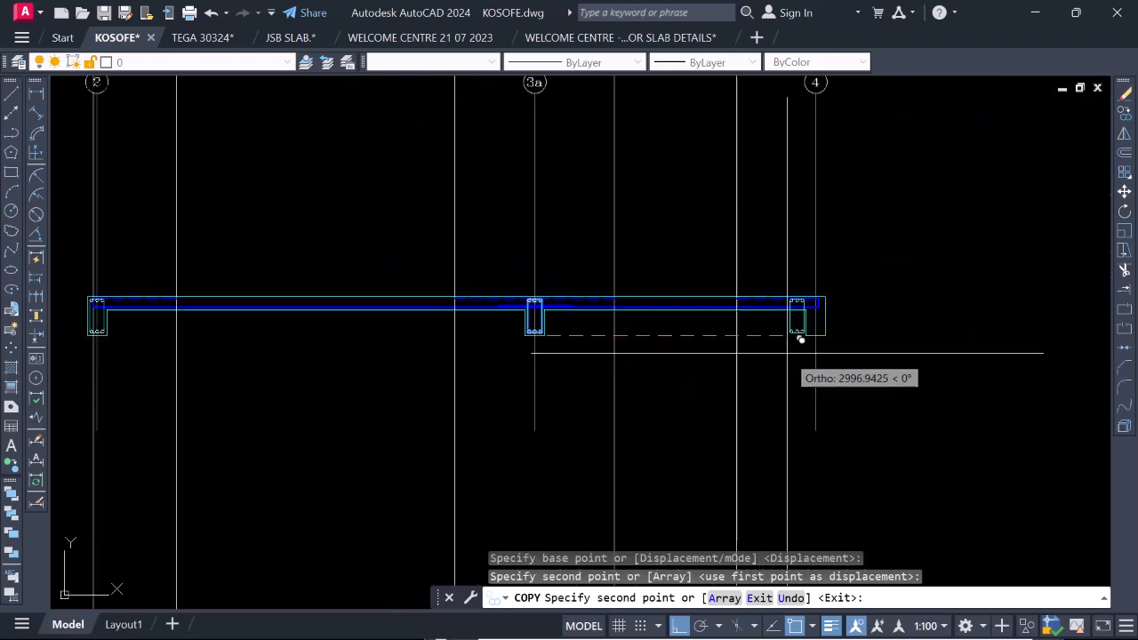
scroll(814, 327, "up", 4)
scroll(833, 315, "up", 3)
left_click(821, 324)
scroll(825, 333, "down", 7)
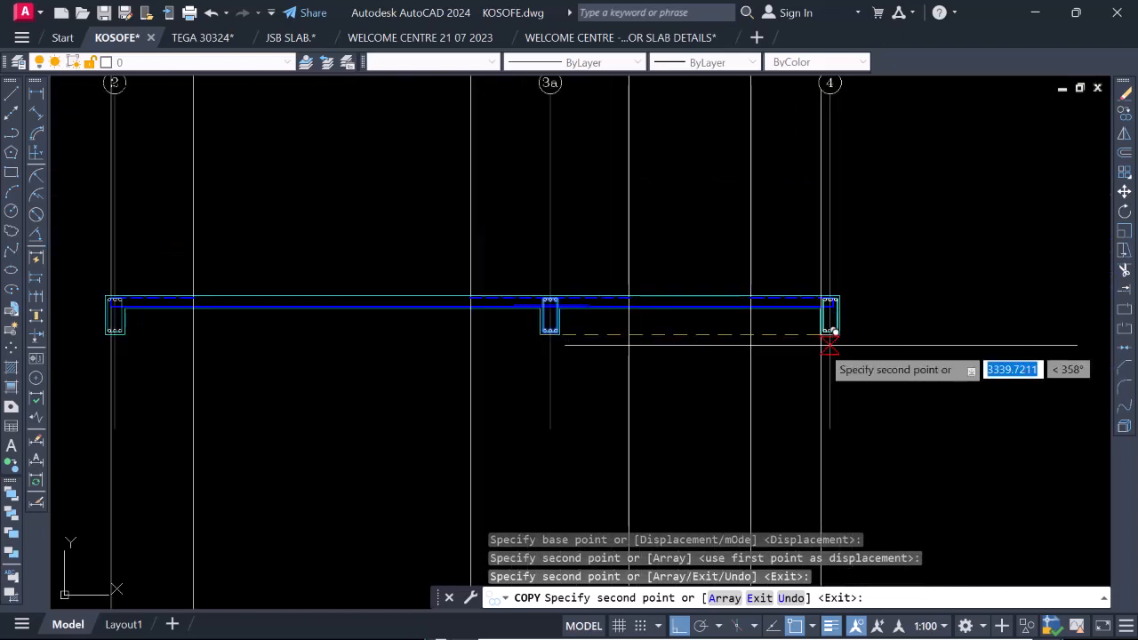
Finish copying and examine how the slab bars meet the link and bars in the gridline 2 beam.
key("Escape")
scroll(838, 305, "up", 6)
scroll(817, 366, "down", 6)
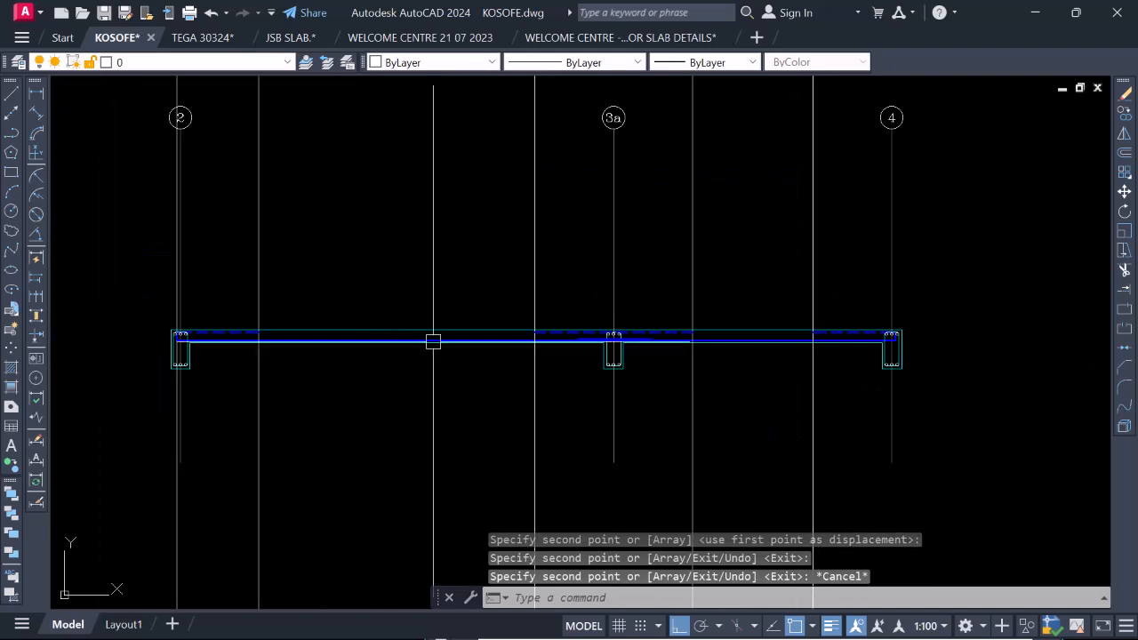
scroll(863, 356, "up", 4)
scroll(701, 401, "down", 4)
scroll(404, 302, "up", 4)
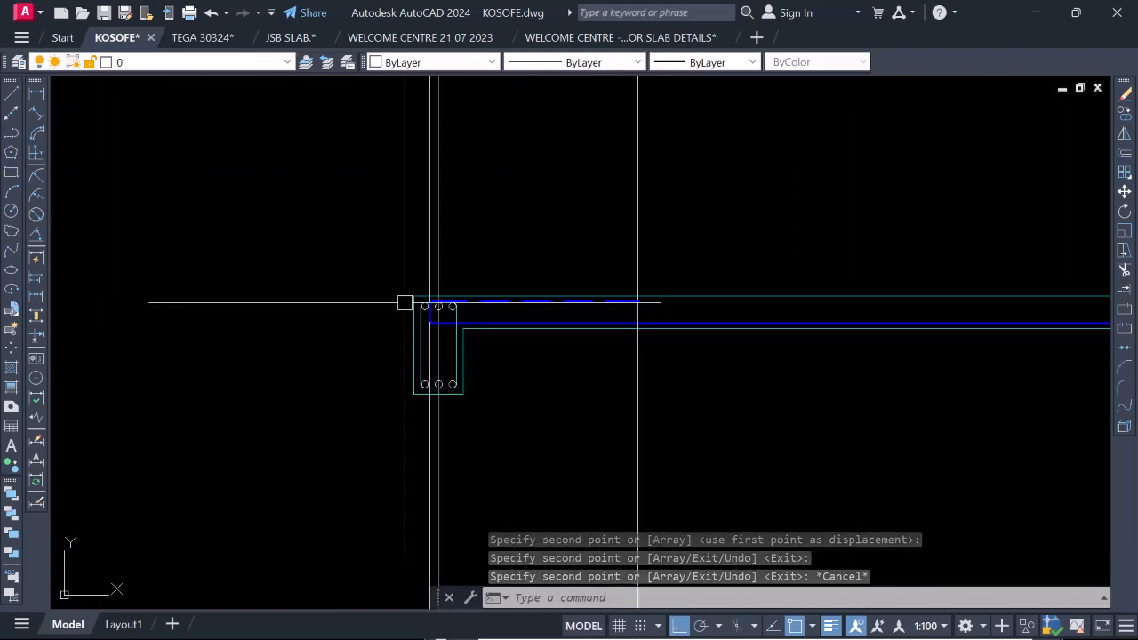
scroll(478, 355, "up", 5)
scroll(601, 355, "down", 3)
scroll(594, 345, "up", 2)
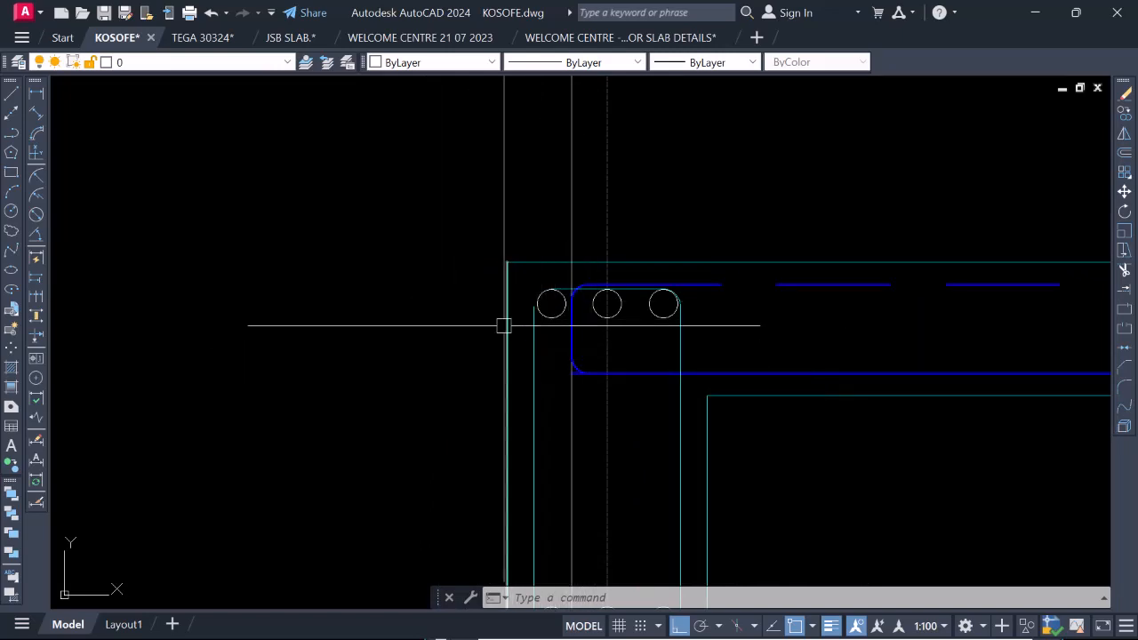
Move the slab bar's vertical end leg and both bends at gridline 2 about 46 units outward, just beyond the link's outer leg.
scroll(503, 326, "up", 2)
scroll(633, 255, "up", 2)
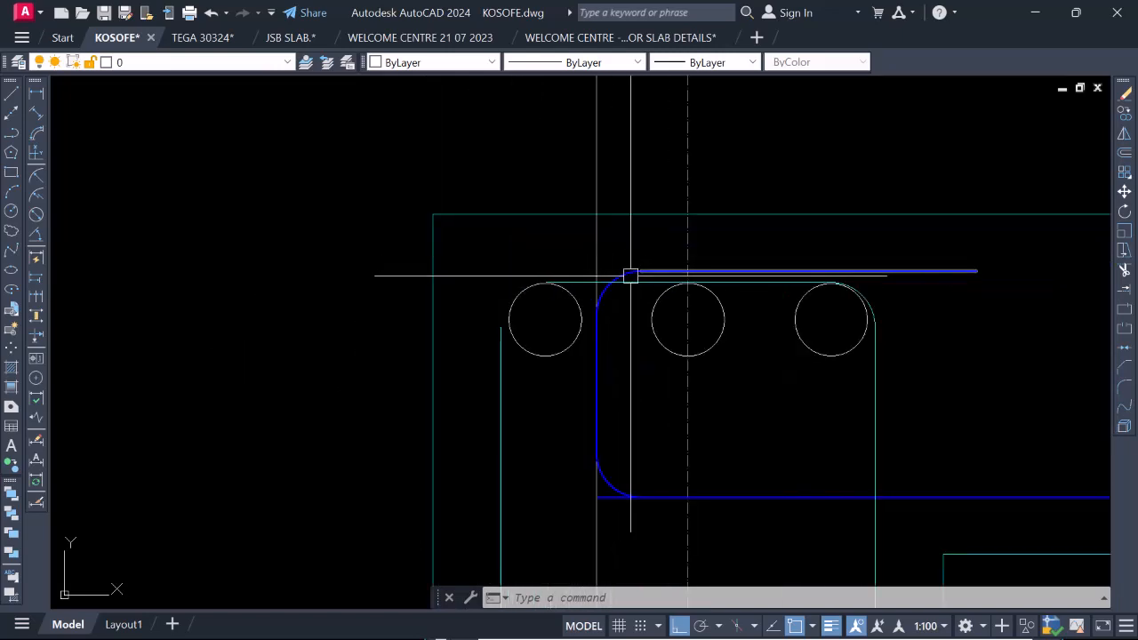
scroll(630, 276, "up", 4)
left_click(624, 274)
scroll(621, 263, "down", 4)
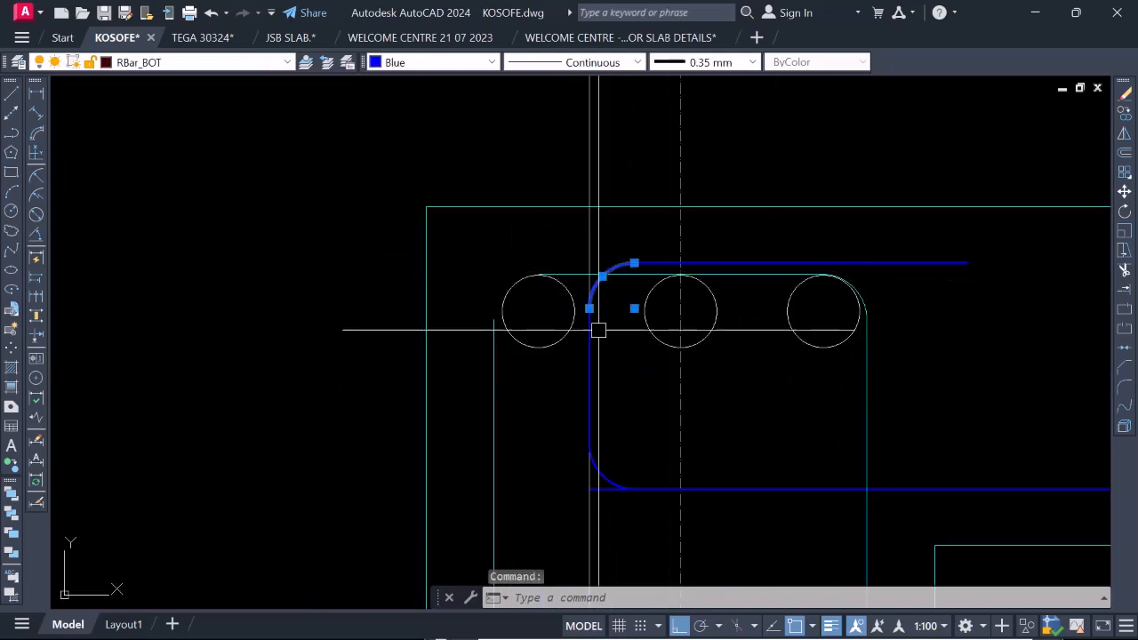
left_click(570, 249)
left_click(655, 506)
scroll(586, 356, "down", 4)
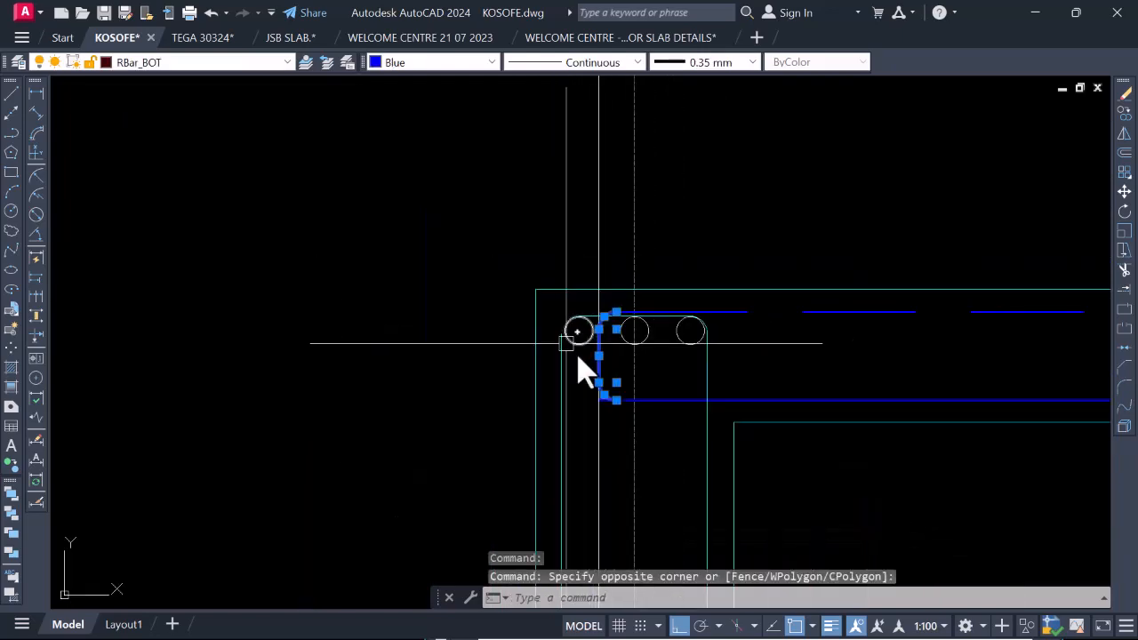
right_click(573, 358)
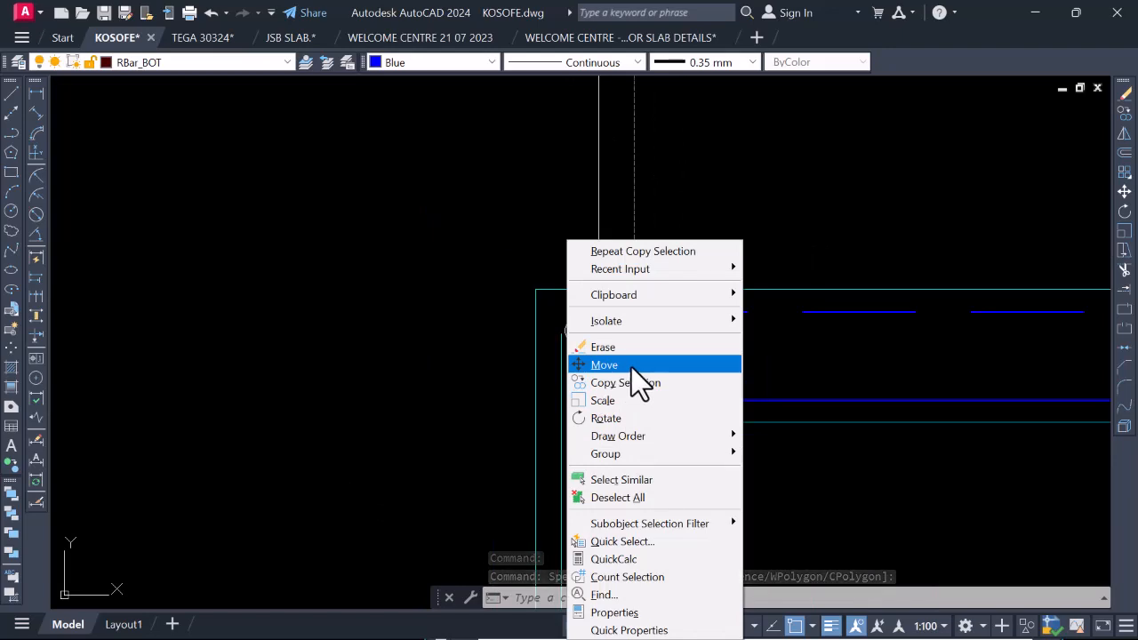
left_click(631, 367)
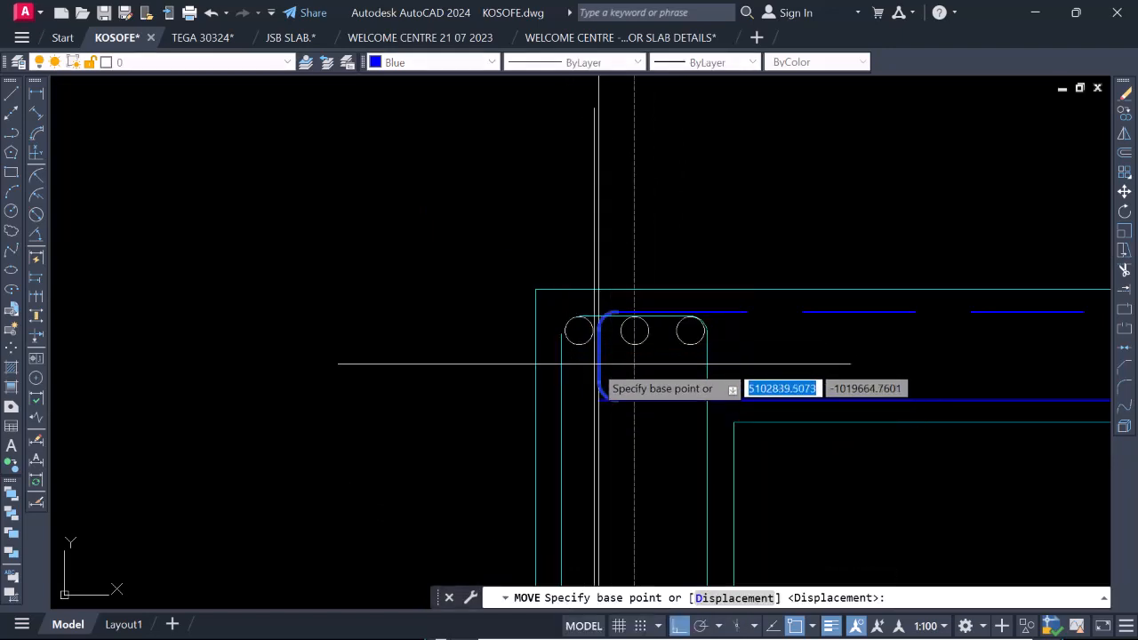
left_click(598, 354)
scroll(581, 348, "up", 5)
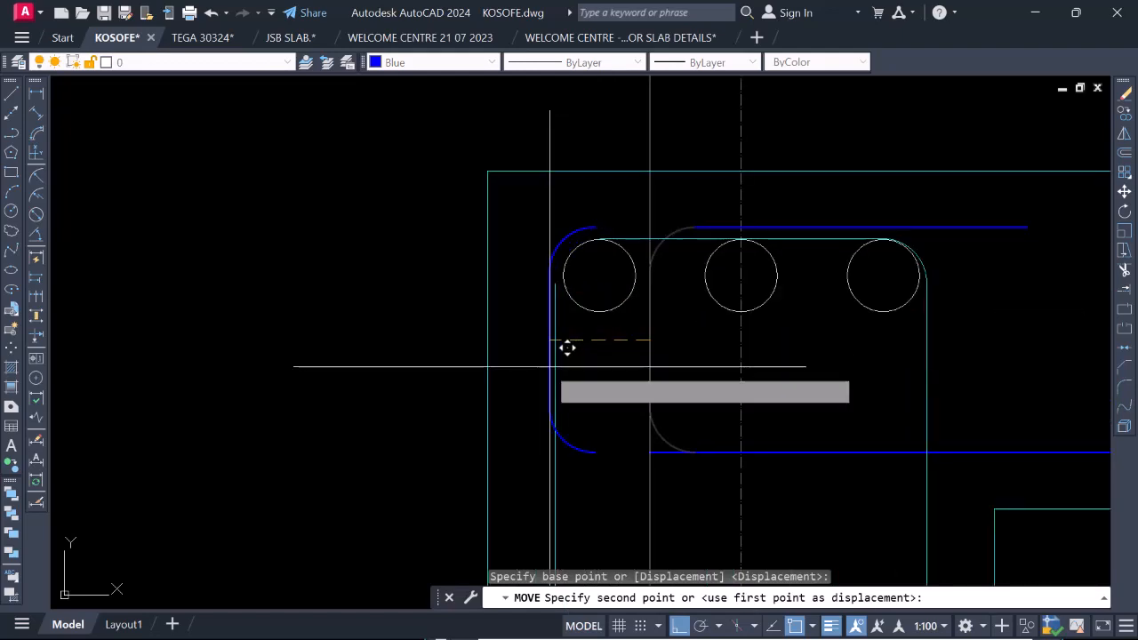
scroll(556, 324, "down", 1)
scroll(571, 323, "up", 5)
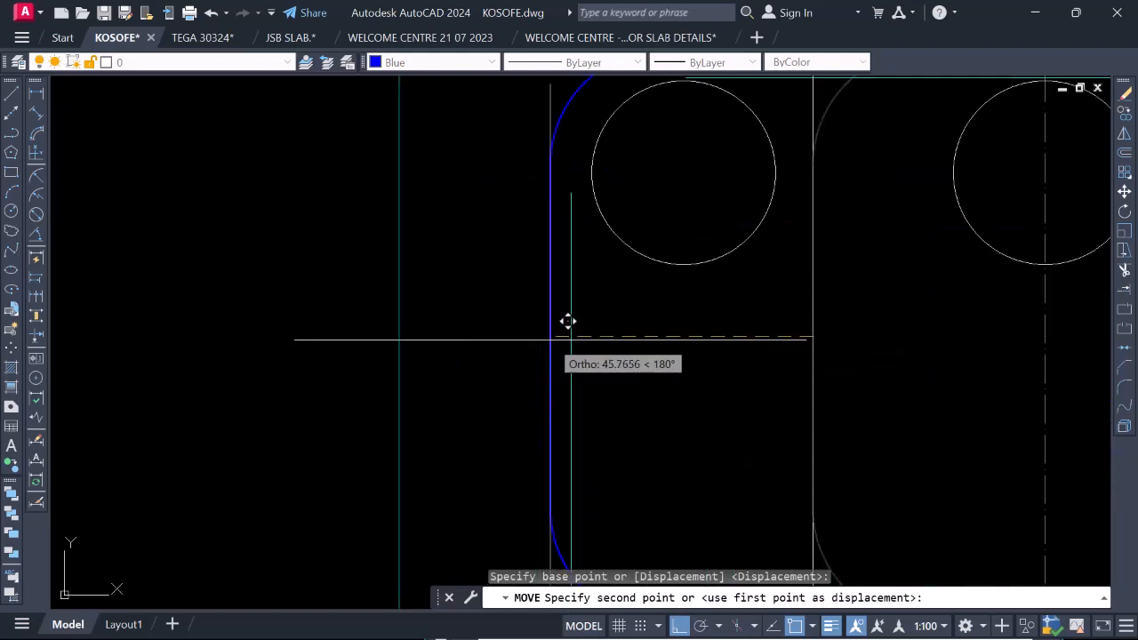
left_click(567, 321)
Stretch the dashed top bar and the continuous bottom bar at gridline 2 out to the ends of the moved bends.
scroll(545, 323, "down", 12)
scroll(503, 327, "up", 7)
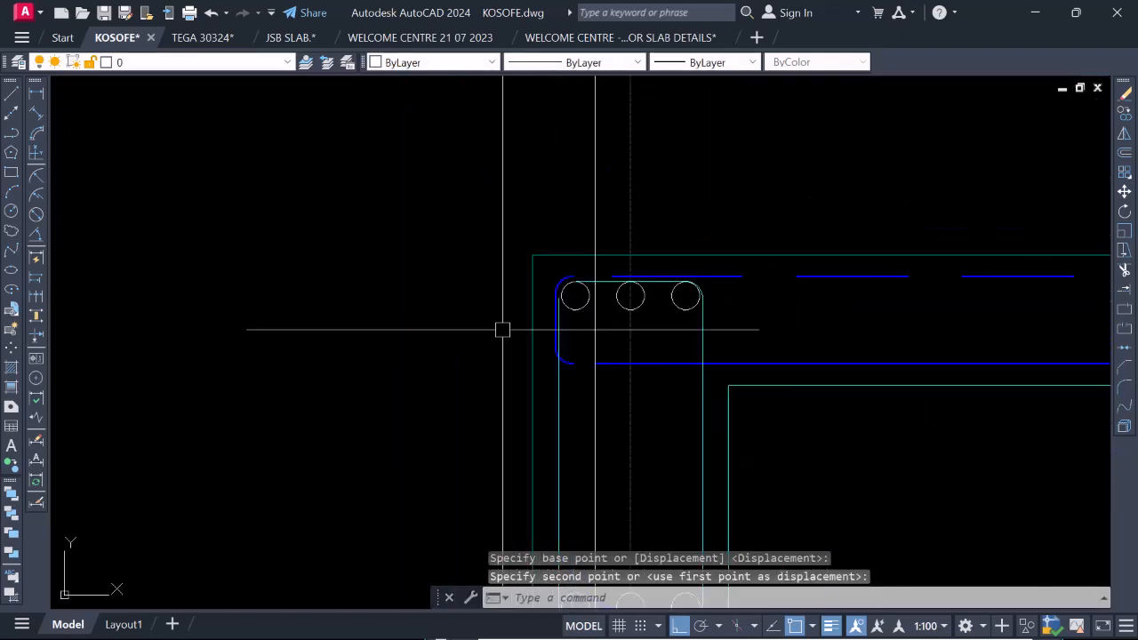
left_click(655, 274)
left_click(655, 275)
scroll(655, 275, "up", 3)
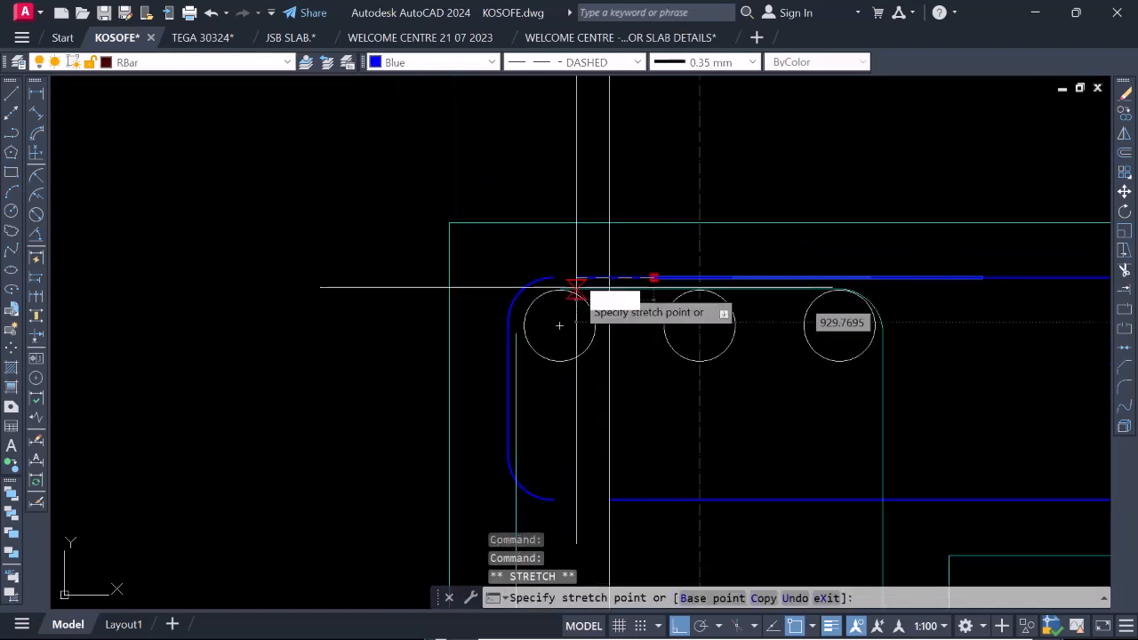
left_click(555, 279)
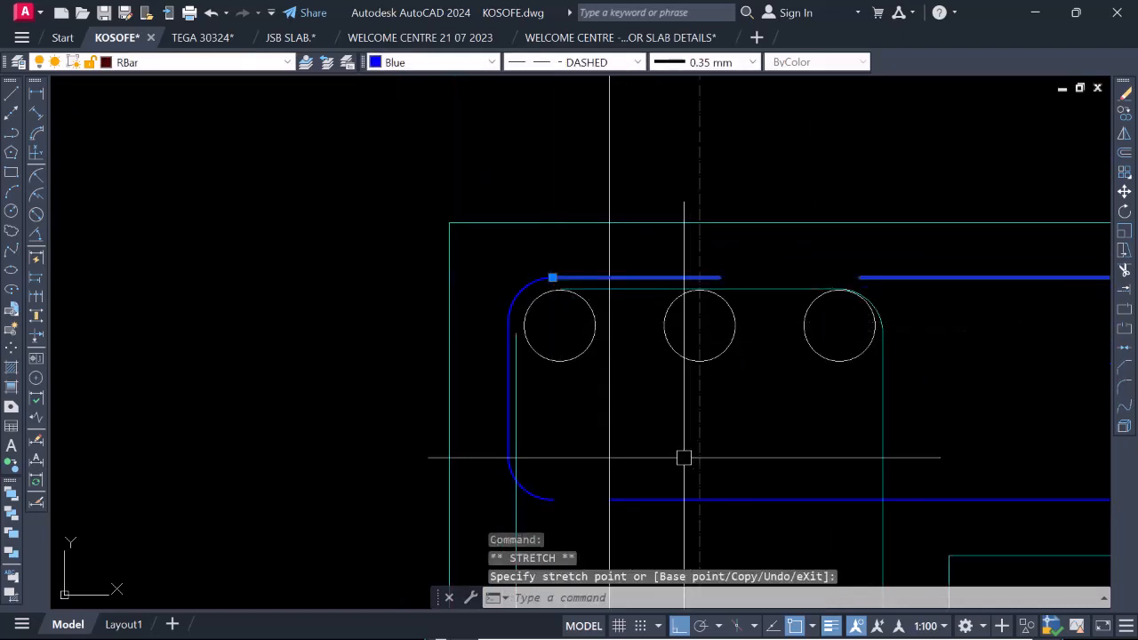
left_click(612, 500)
left_click(609, 499)
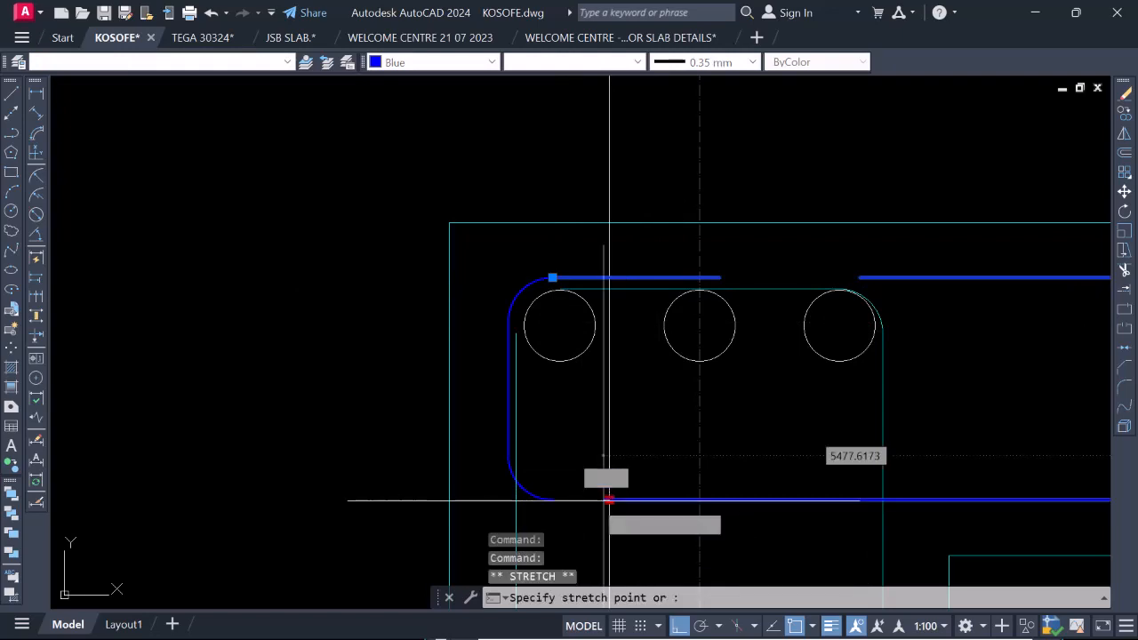
scroll(564, 460, "down", 5)
scroll(947, 414, "up", 12)
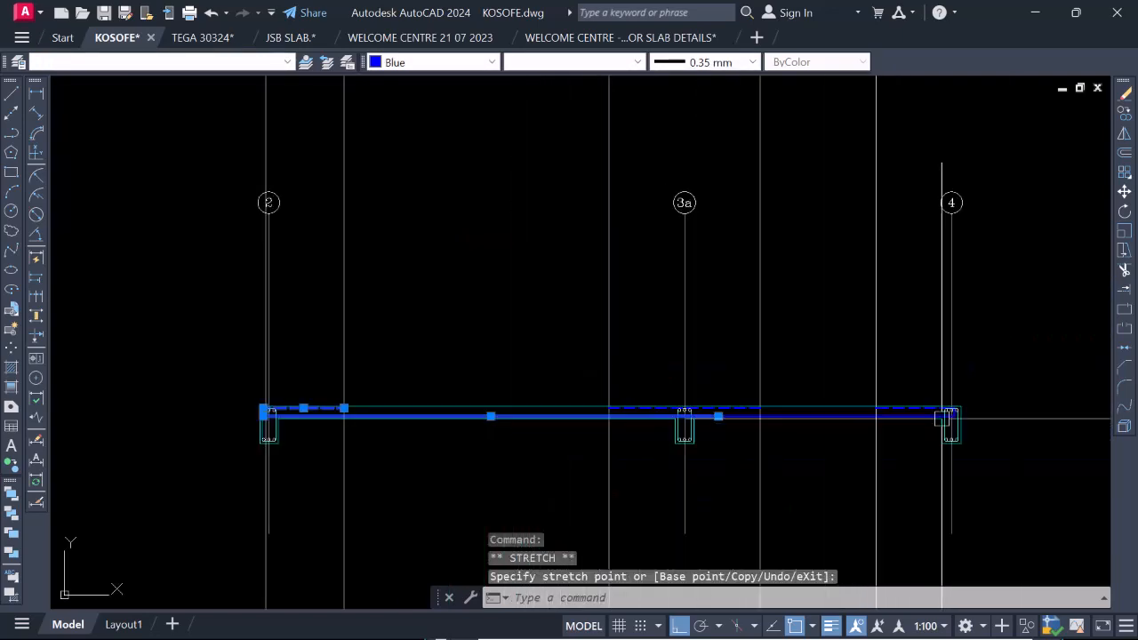
scroll(777, 394, "up", 1)
key("Escape")
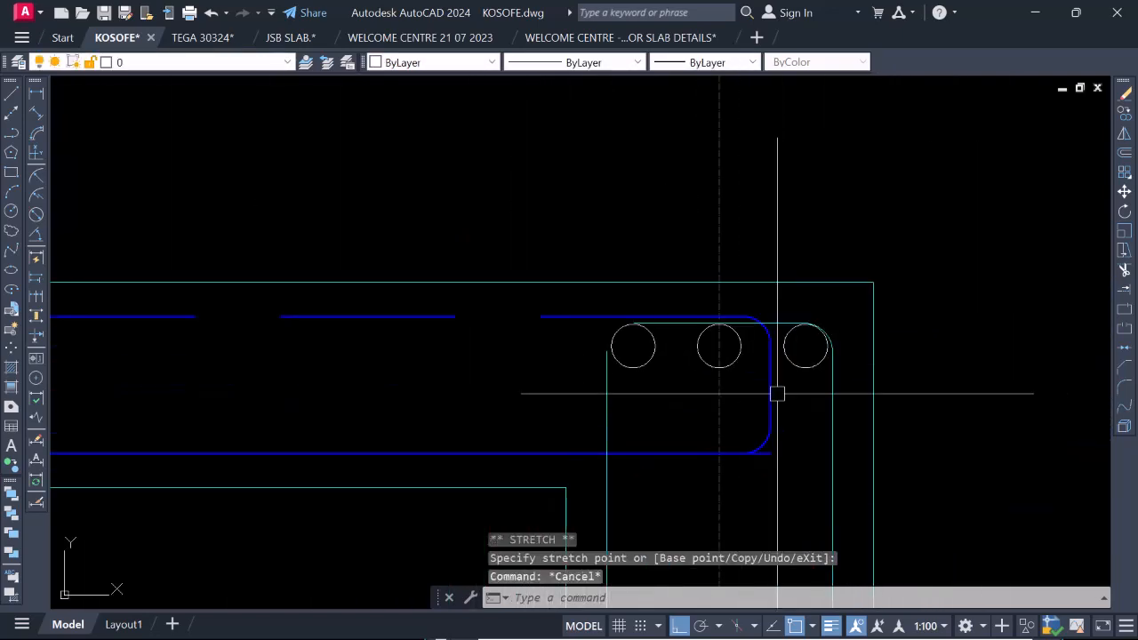
Move the slab bar's vertical end leg and both bends at gridline 4 about 49 units outward, just past the link's outer leg.
left_click(741, 312)
left_click(737, 299)
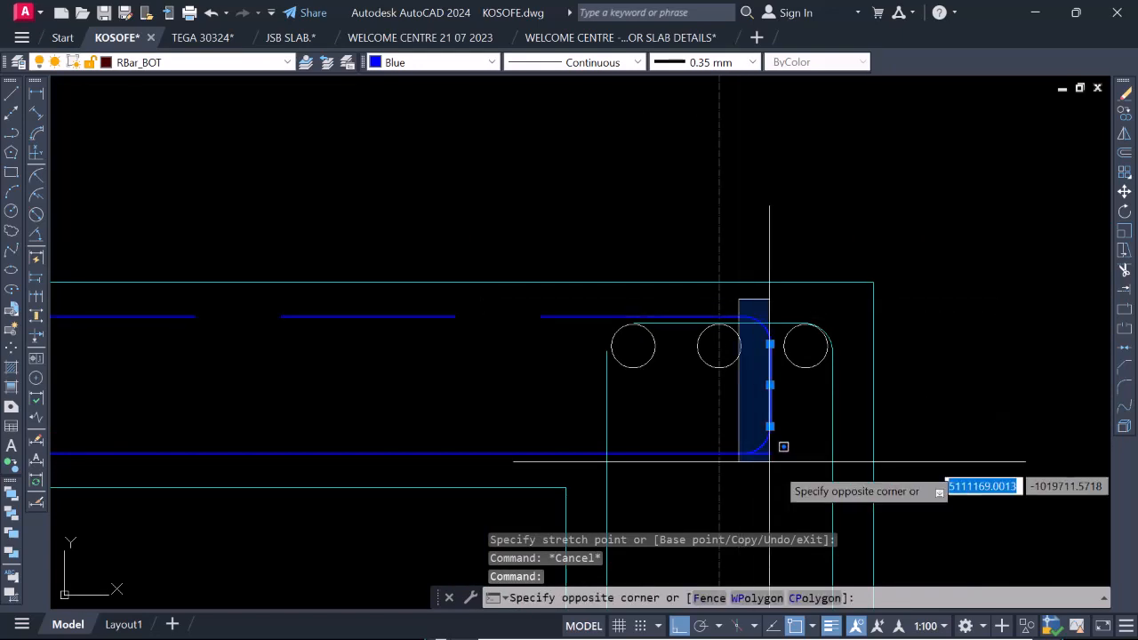
left_click(800, 485)
right_click(732, 351)
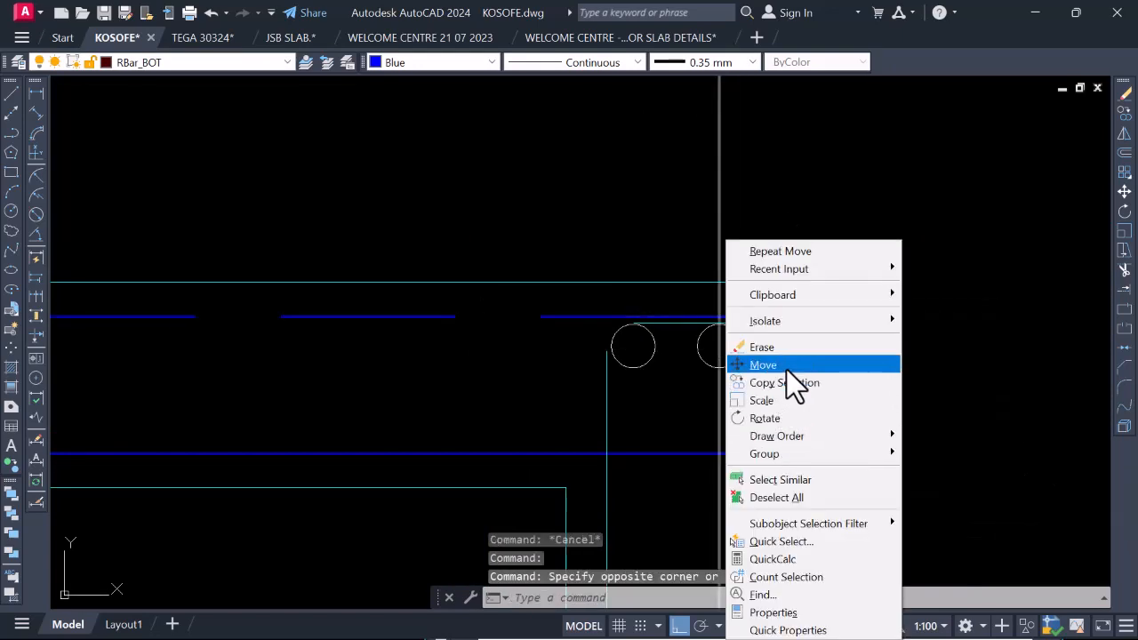
left_click(786, 366)
left_click(770, 382)
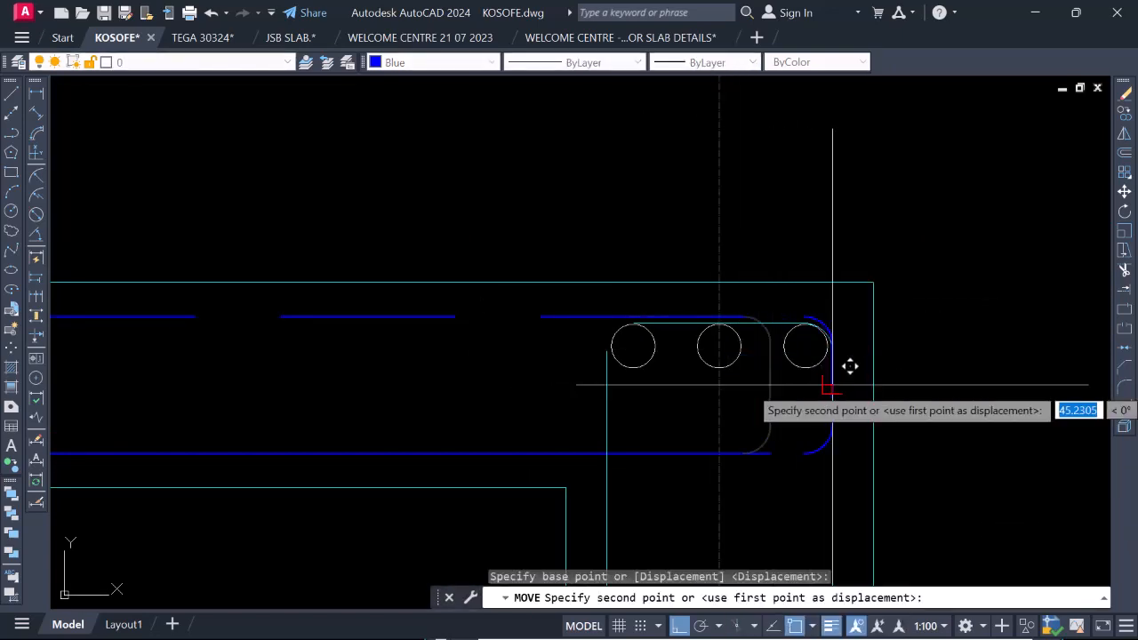
scroll(831, 385, "up", 2)
scroll(856, 366, "up", 2)
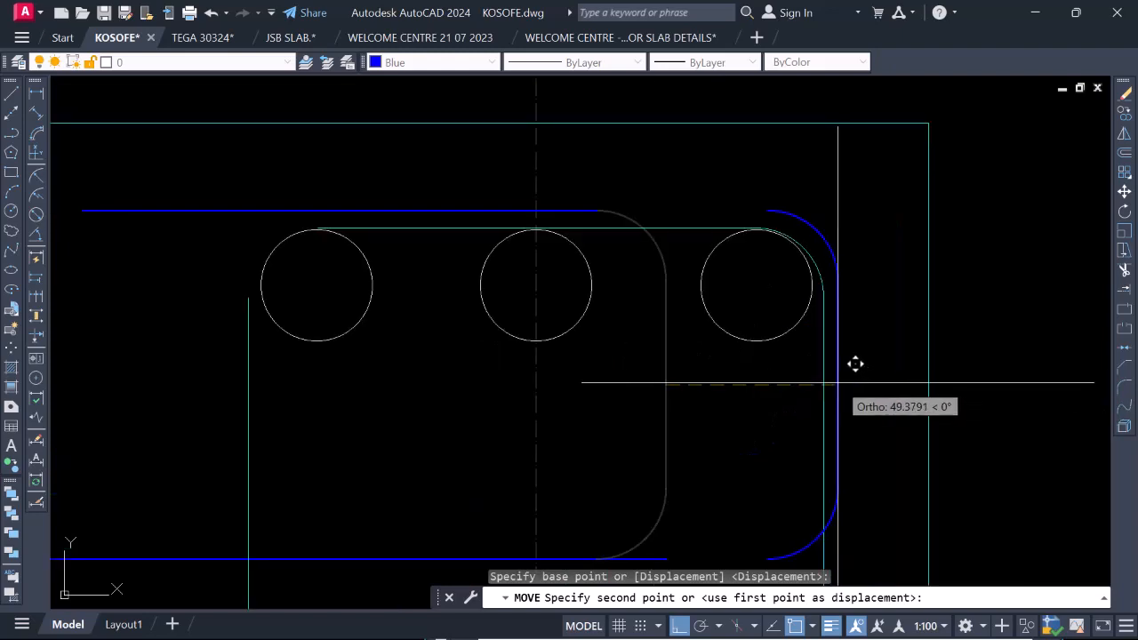
left_click(854, 361)
Extend the dashed top bar and the bottom bar at gridline 4 to meet the ends of the moved bends.
scroll(791, 372, "down", 4)
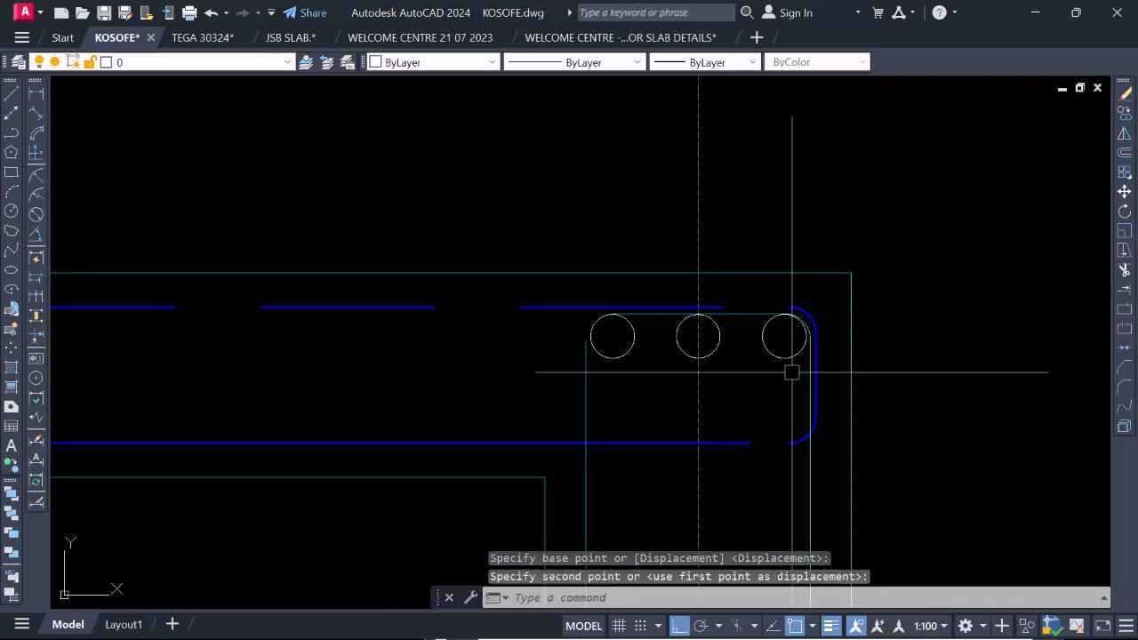
scroll(729, 313, "up", 2)
left_click(727, 301)
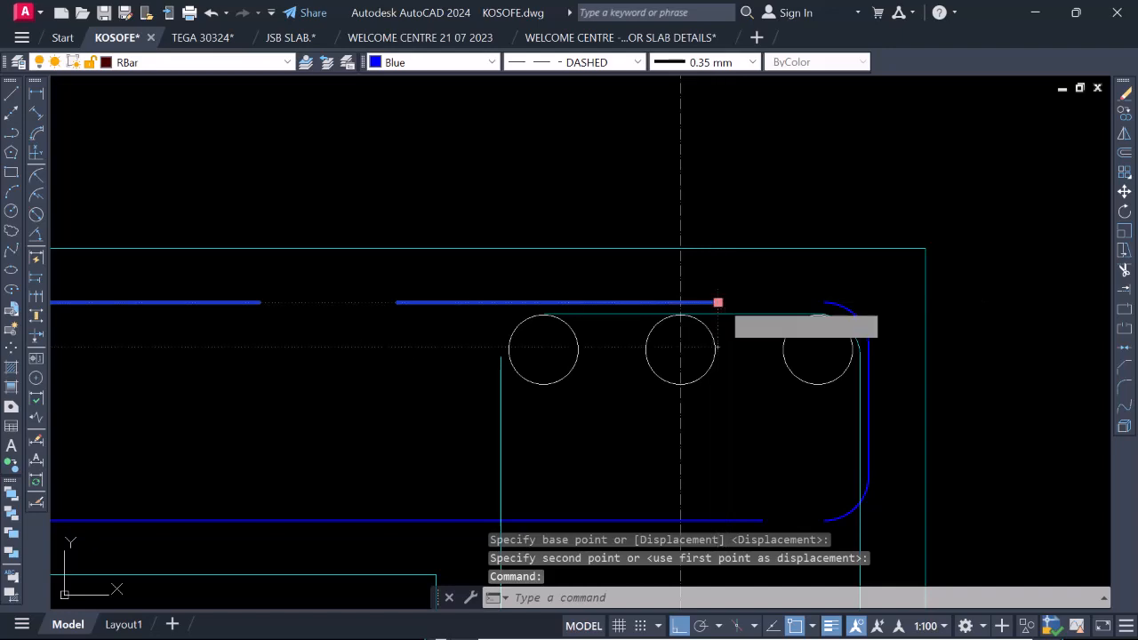
left_click(717, 302)
left_click(823, 305)
scroll(797, 376, "down", 2)
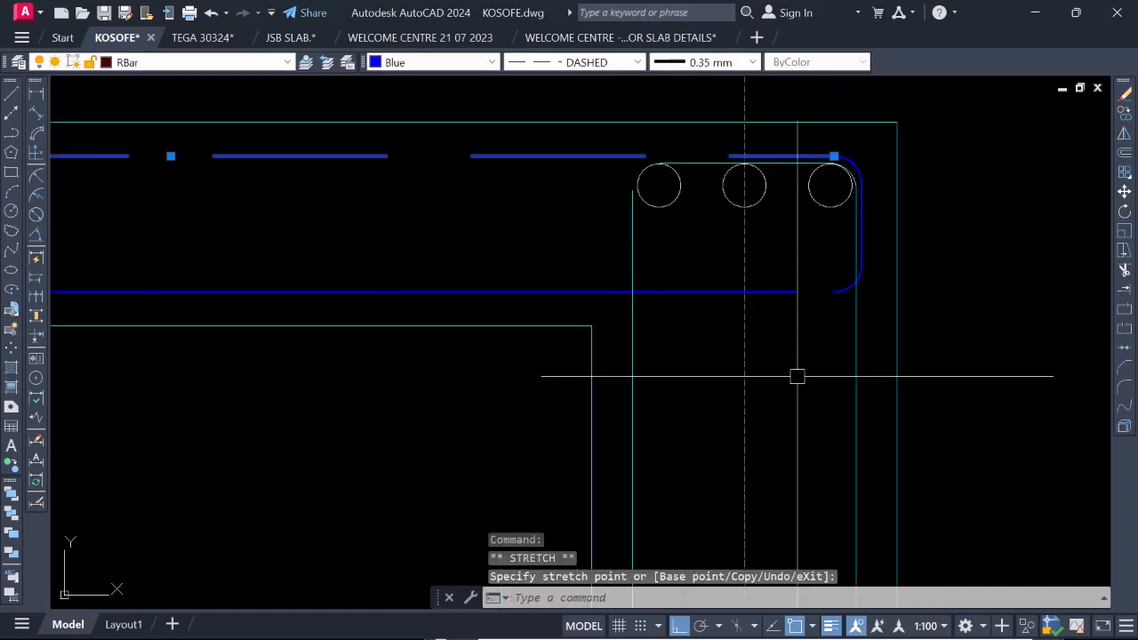
left_click(794, 292)
double_click(795, 292)
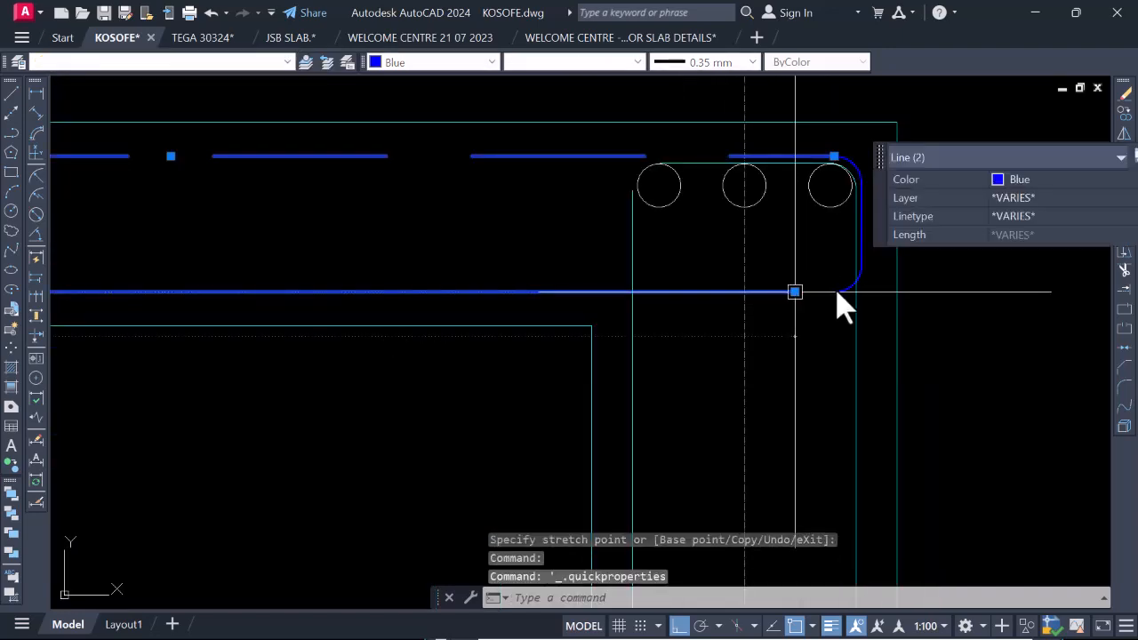
left_click(794, 292)
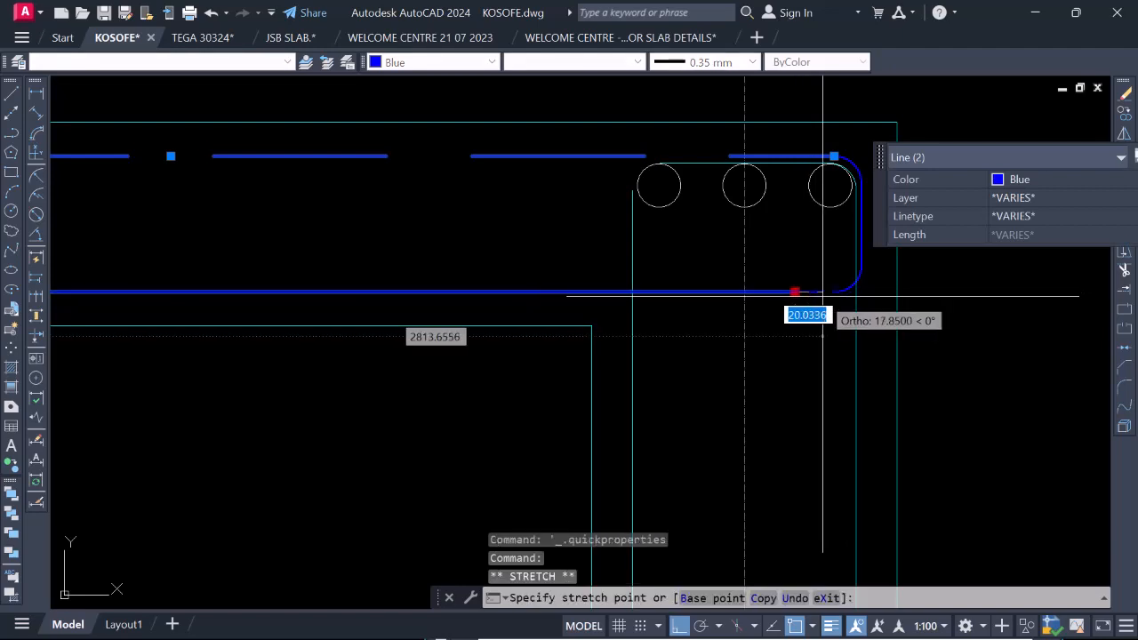
left_click(827, 291)
key("Escape")
key("Escape")
scroll(828, 292, "down", 6)
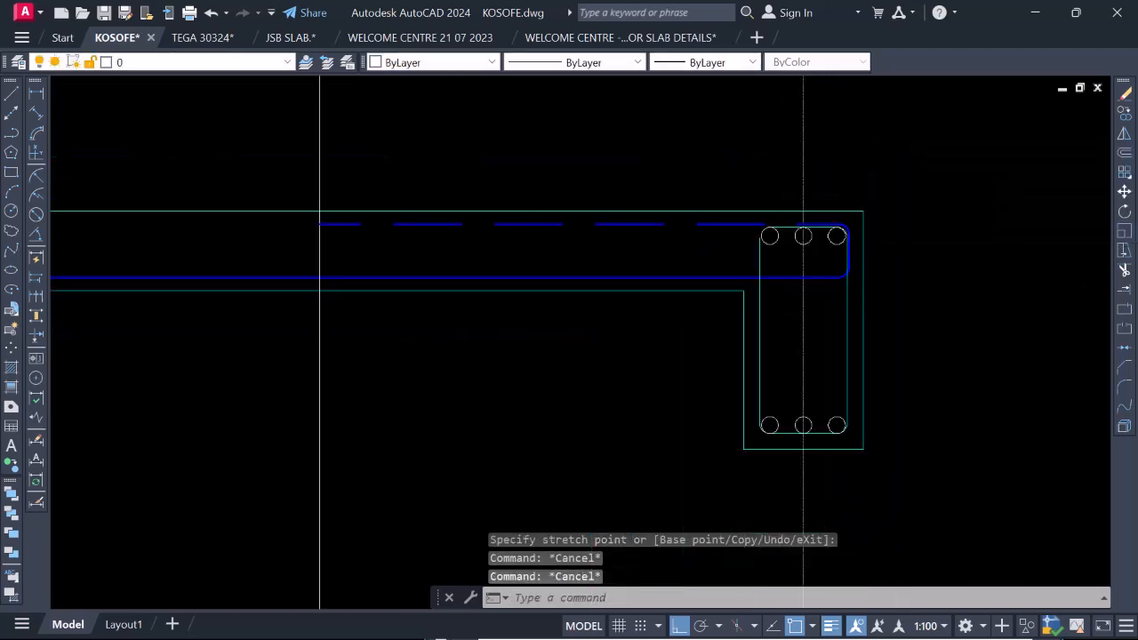
Review the slab section's reinforcement and beam links at gridlines 4, 3a and 2.
scroll(794, 376, "up", 5)
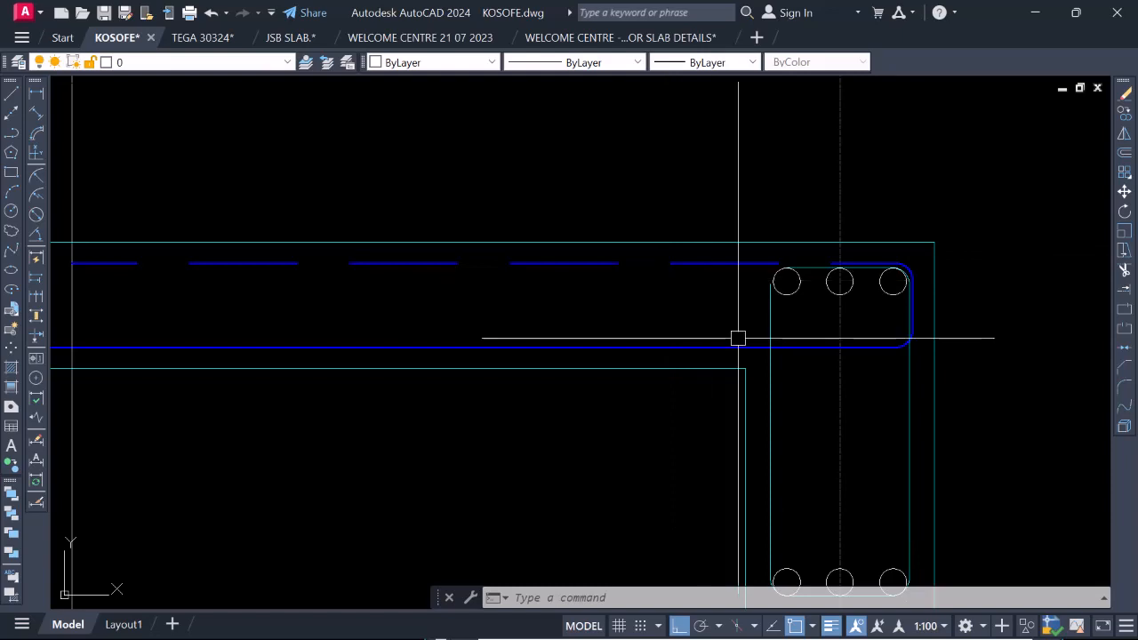
scroll(778, 221, "down", 8)
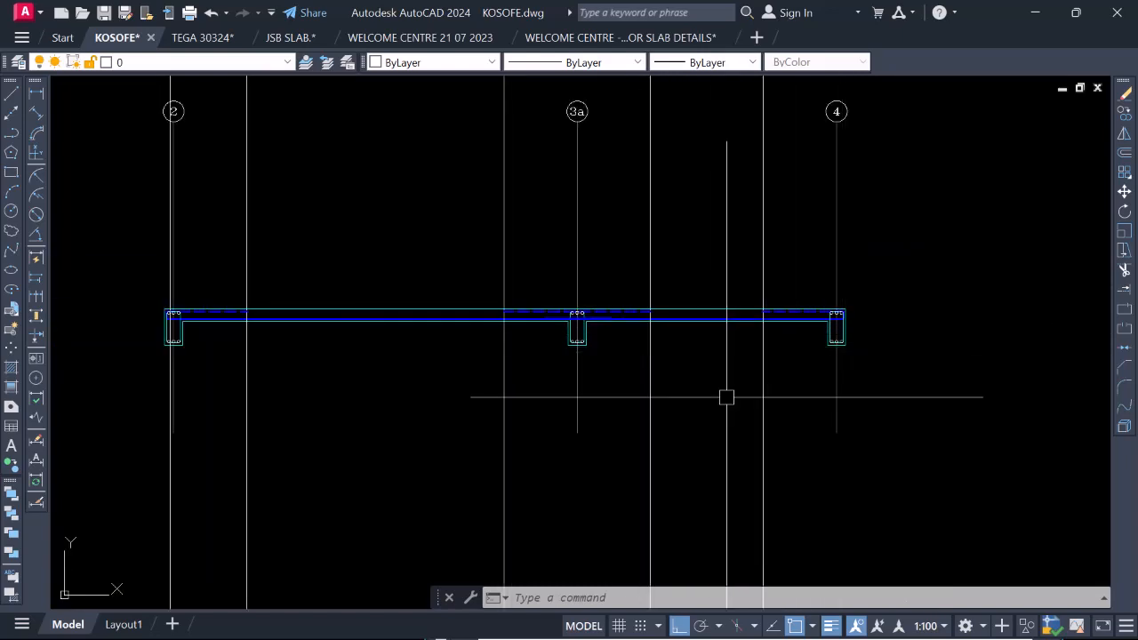
scroll(726, 397, "down", 4)
scroll(773, 276, "down", 2)
scroll(663, 364, "up", 6)
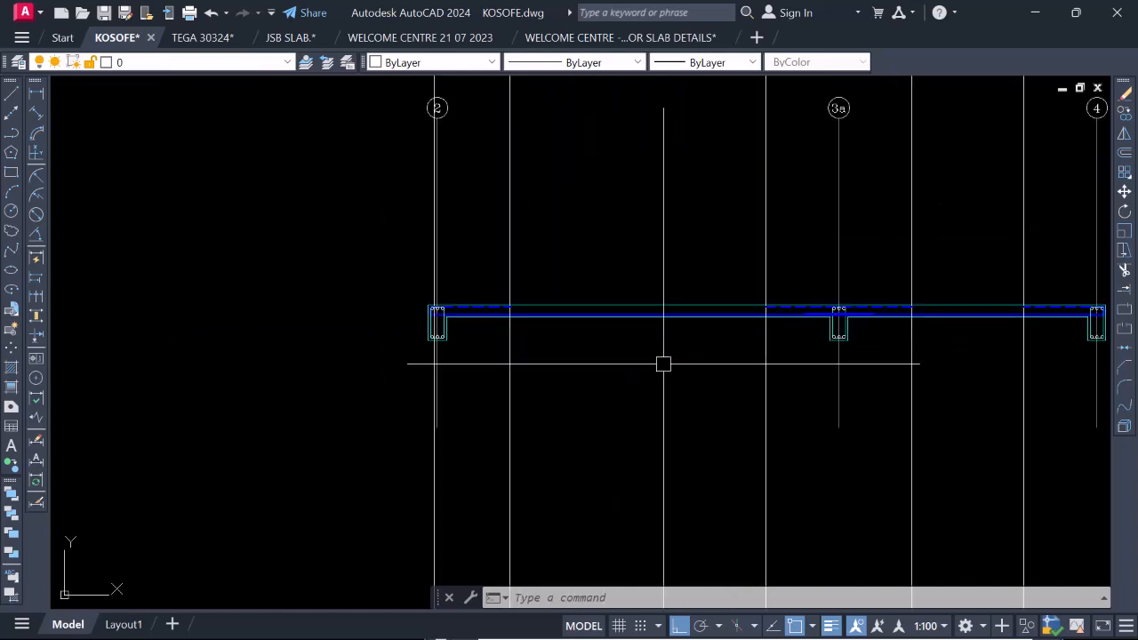
scroll(881, 300, "up", 4)
scroll(859, 370, "down", 4)
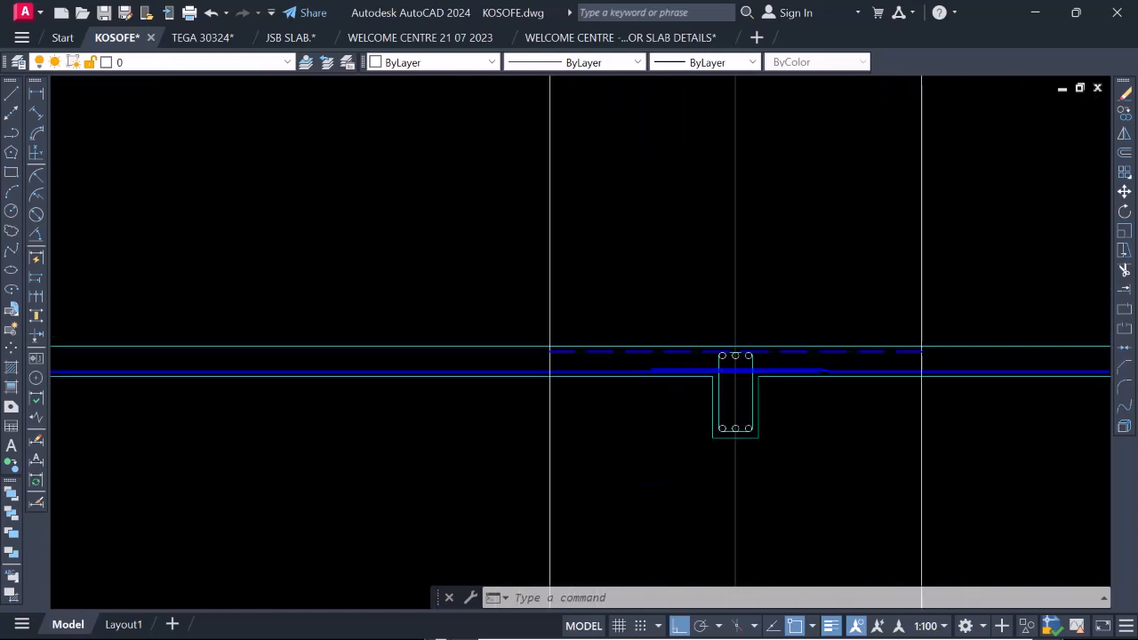
scroll(439, 376, "up", 5)
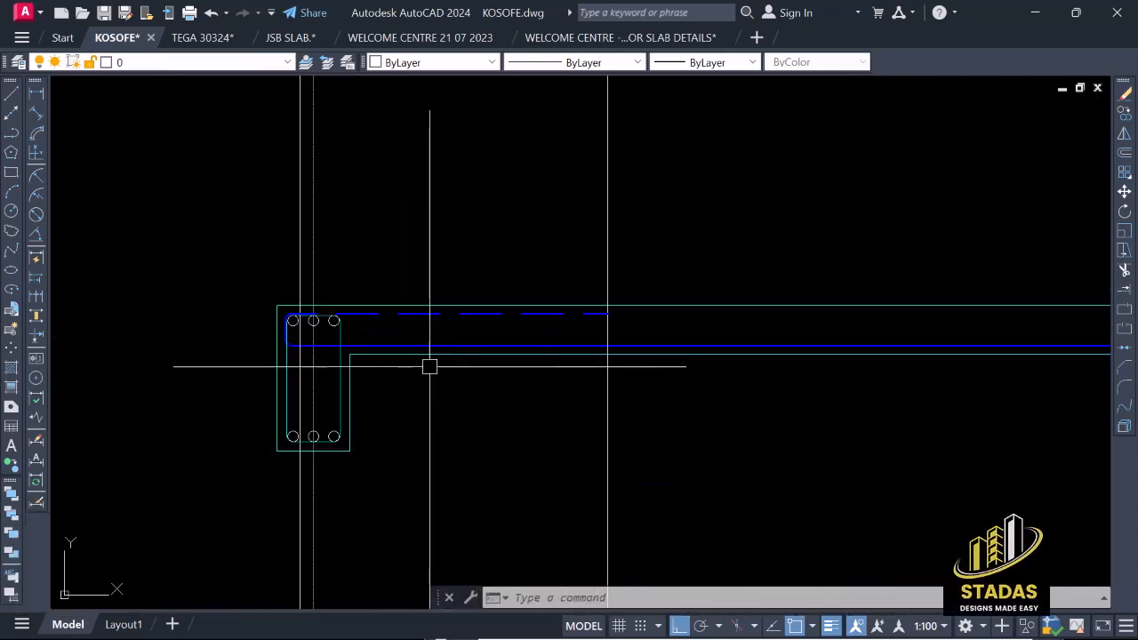
scroll(409, 348, "down", 4)
scroll(388, 333, "down", 2)
scroll(770, 320, "up", 6)
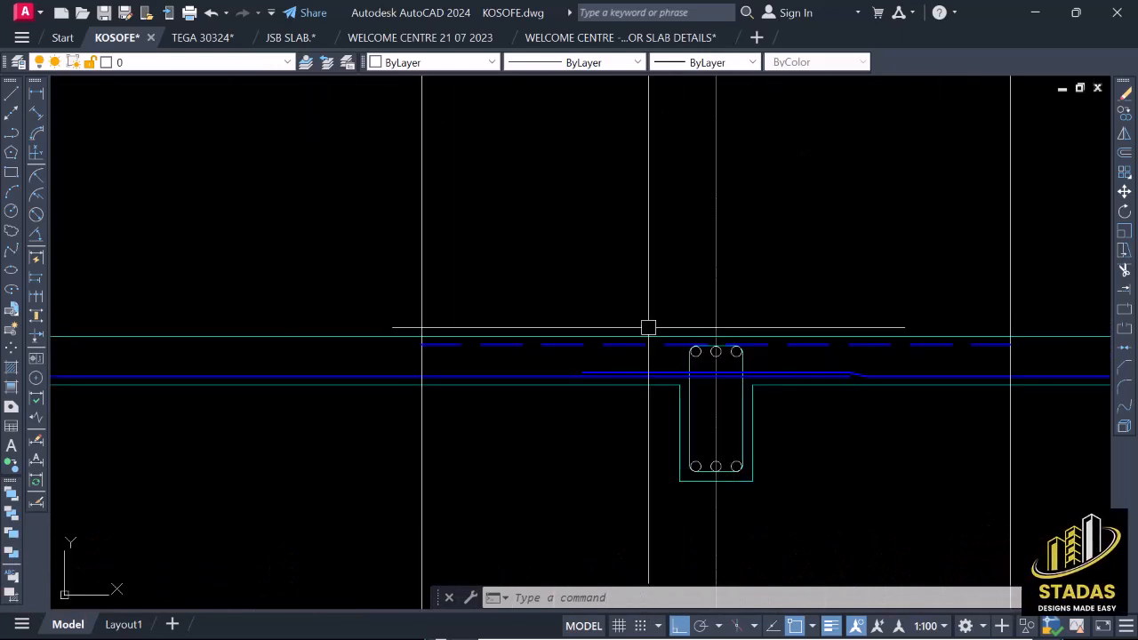
scroll(668, 334, "down", 4)
scroll(668, 344, "up", 2)
scroll(757, 368, "down", 3)
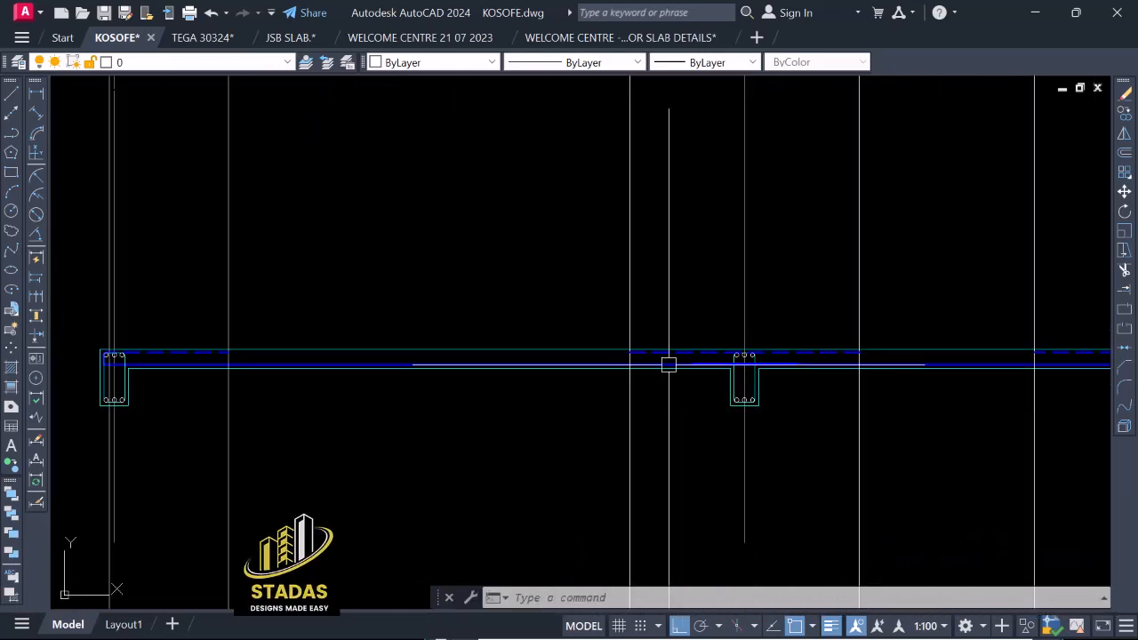
scroll(668, 360, "up", 5)
scroll(630, 365, "down", 5)
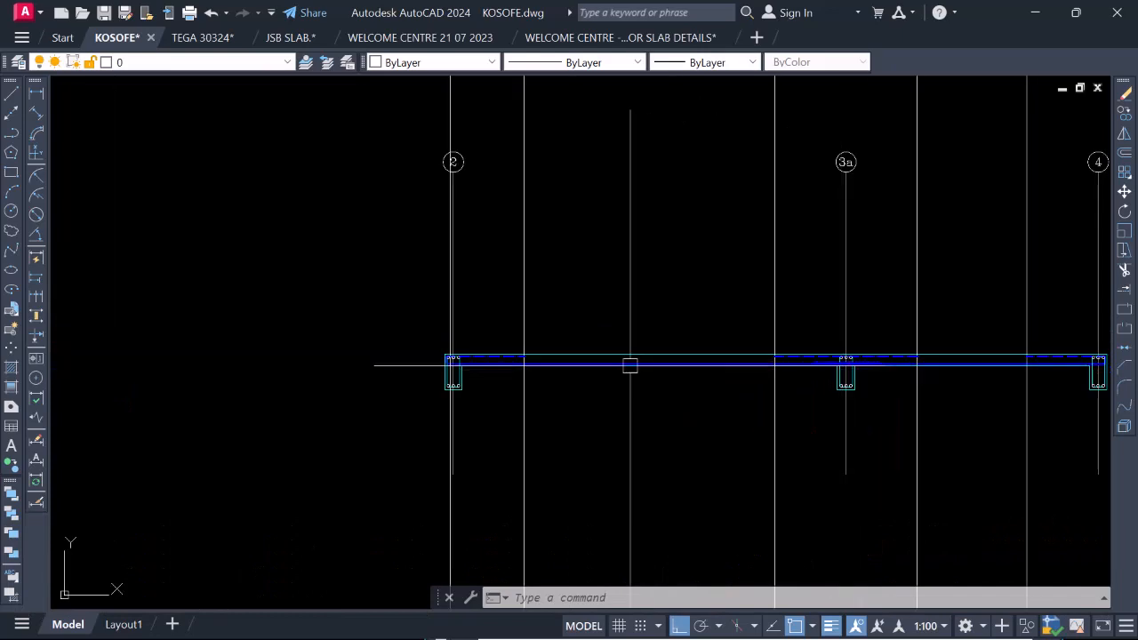
scroll(453, 346, "up", 7)
scroll(533, 345, "down", 2)
scroll(532, 345, "down", 3)
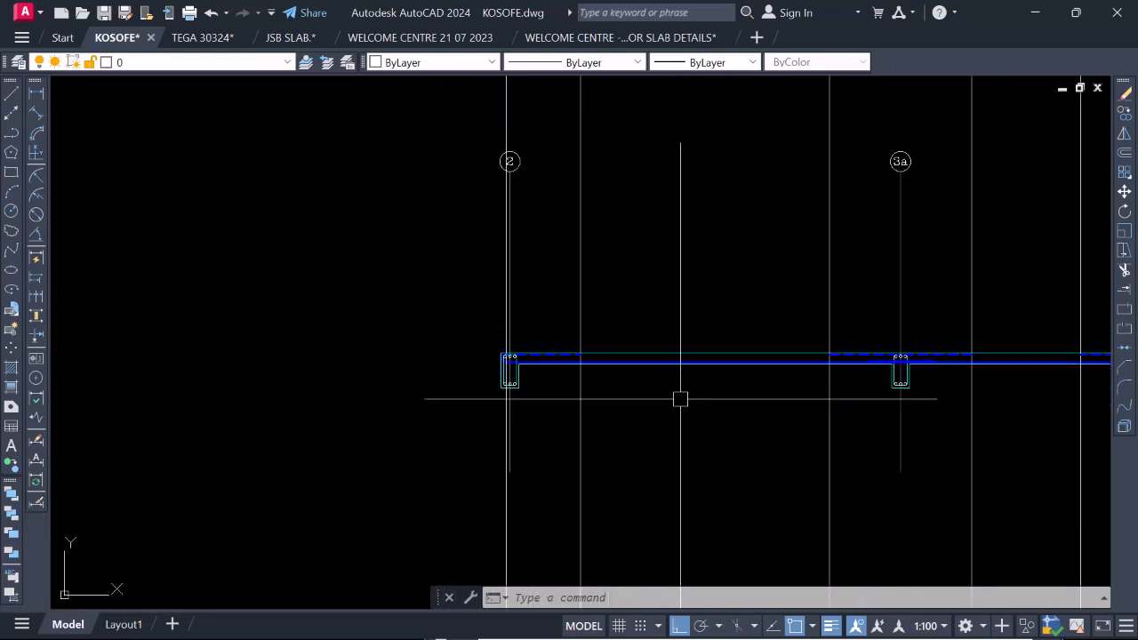
Examine the plan's distribution lines for the 25 Y12-13-200 BT bars between gridlines D and C1 and the neighbouring bar callouts.
scroll(735, 446, "down", 5)
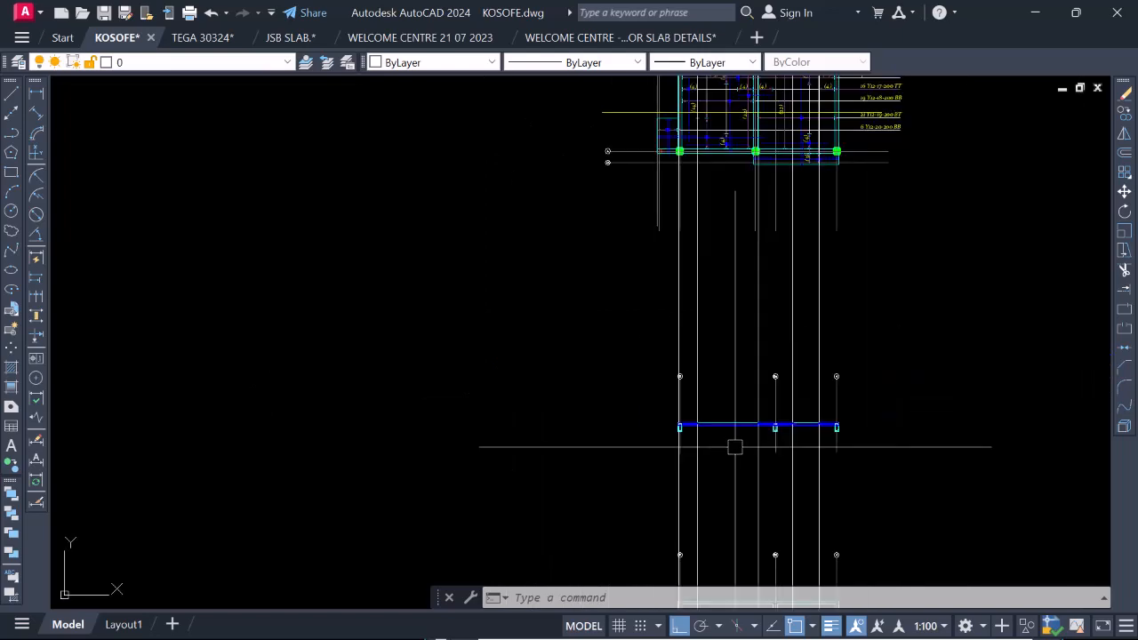
scroll(737, 133, "down", 2)
scroll(743, 196, "up", 4)
scroll(744, 89, "down", 3)
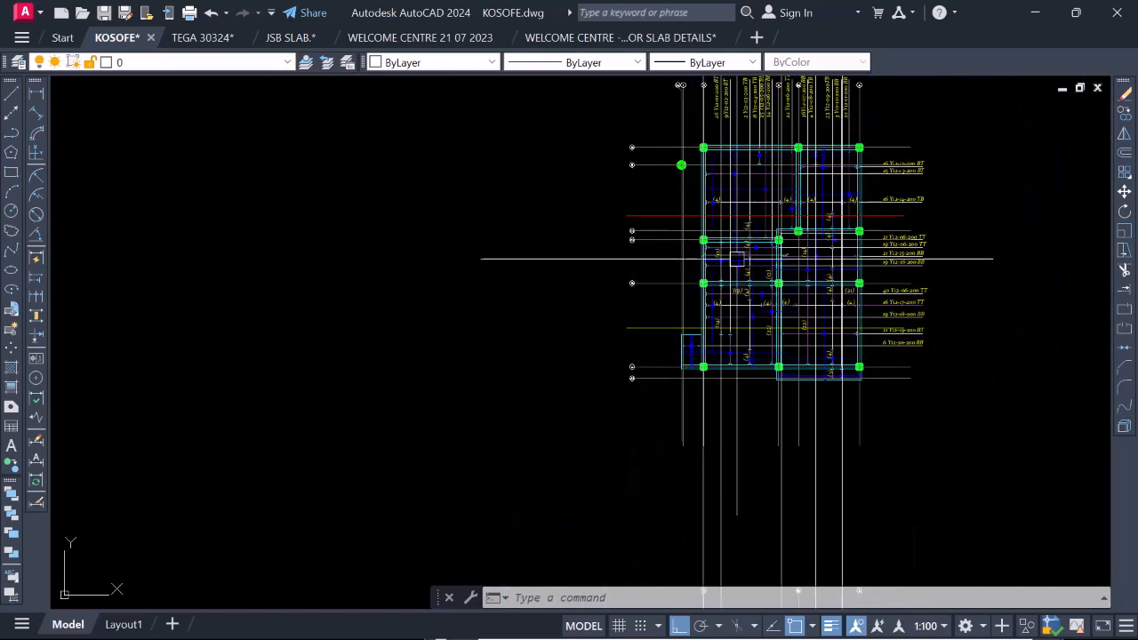
scroll(733, 169, "up", 3)
scroll(714, 269, "down", 3)
scroll(723, 266, "up", 3)
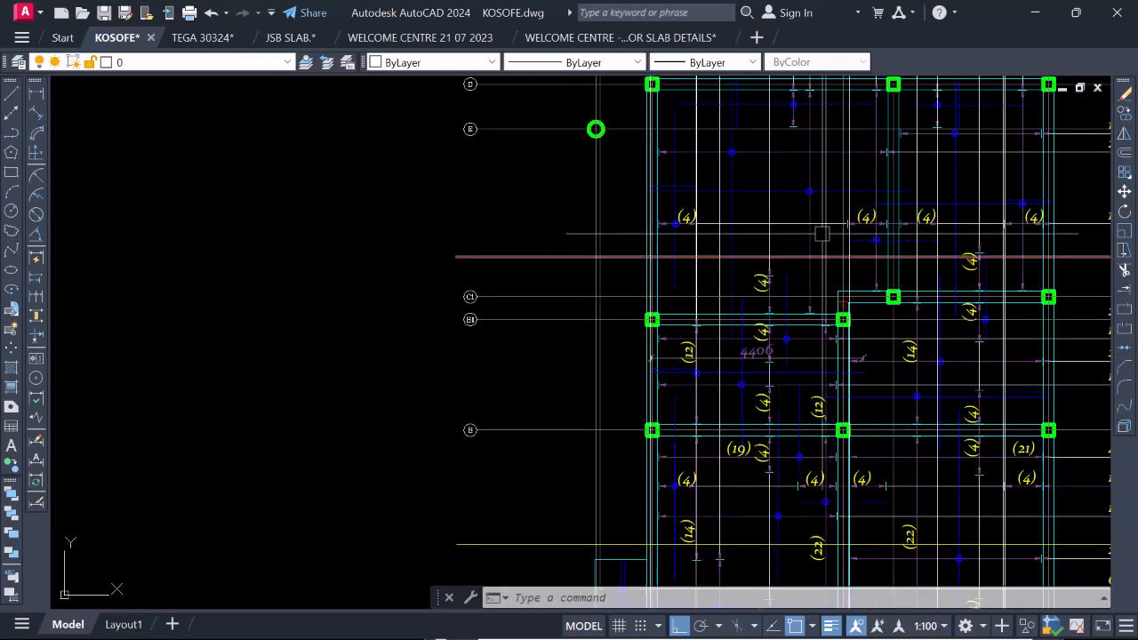
scroll(808, 332, "down", 2)
scroll(812, 203, "up", 2)
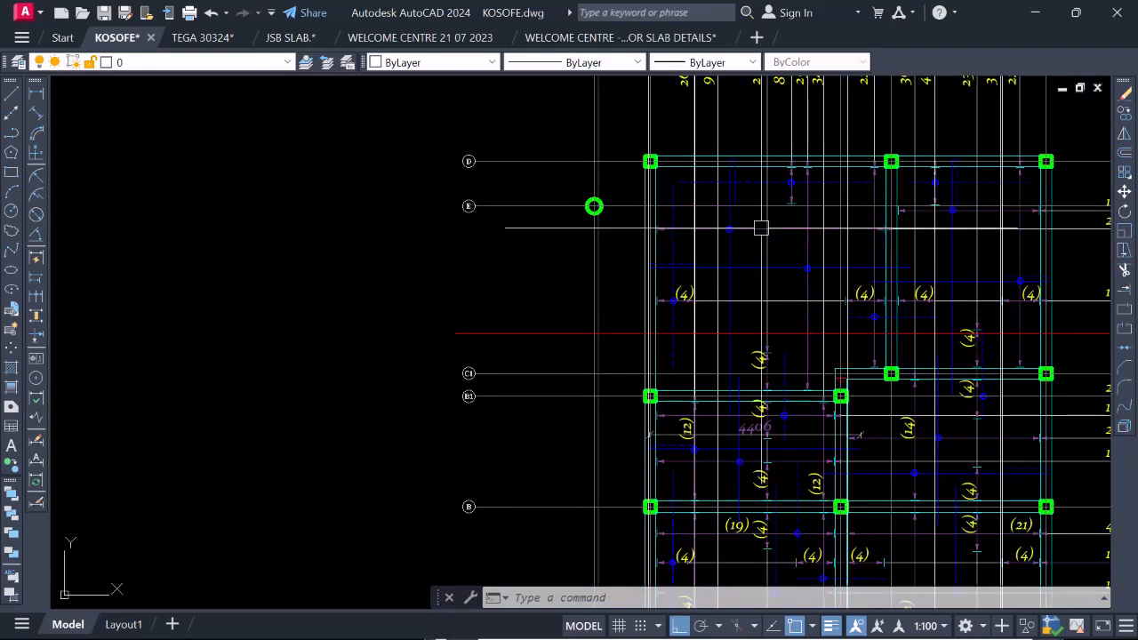
scroll(662, 233, "up", 4)
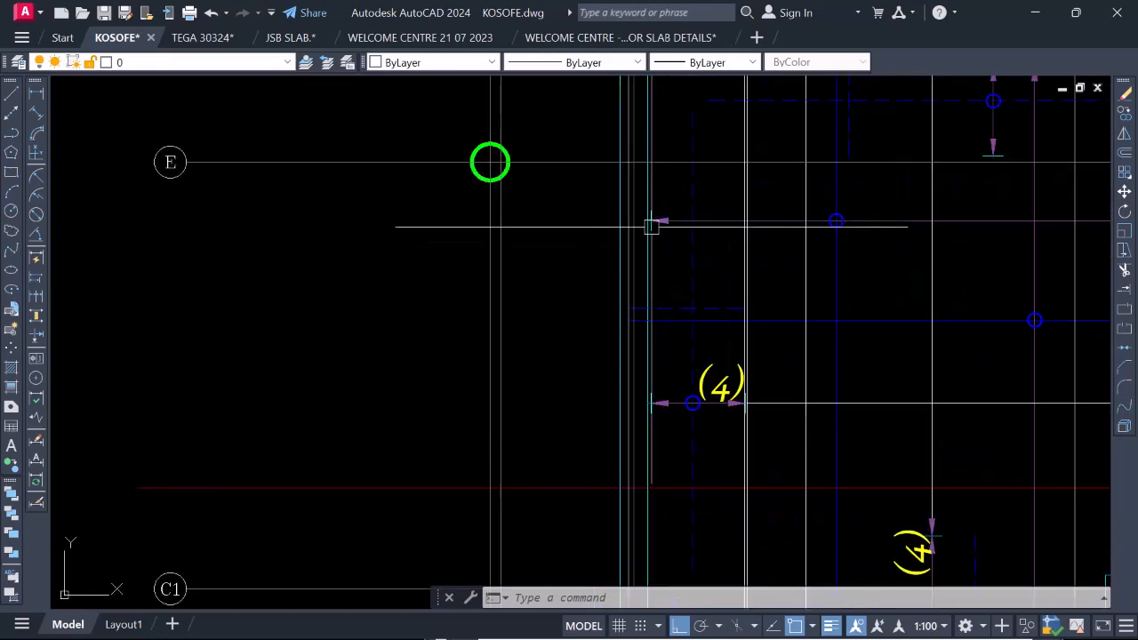
scroll(652, 227, "down", 3)
scroll(883, 229, "up", 5)
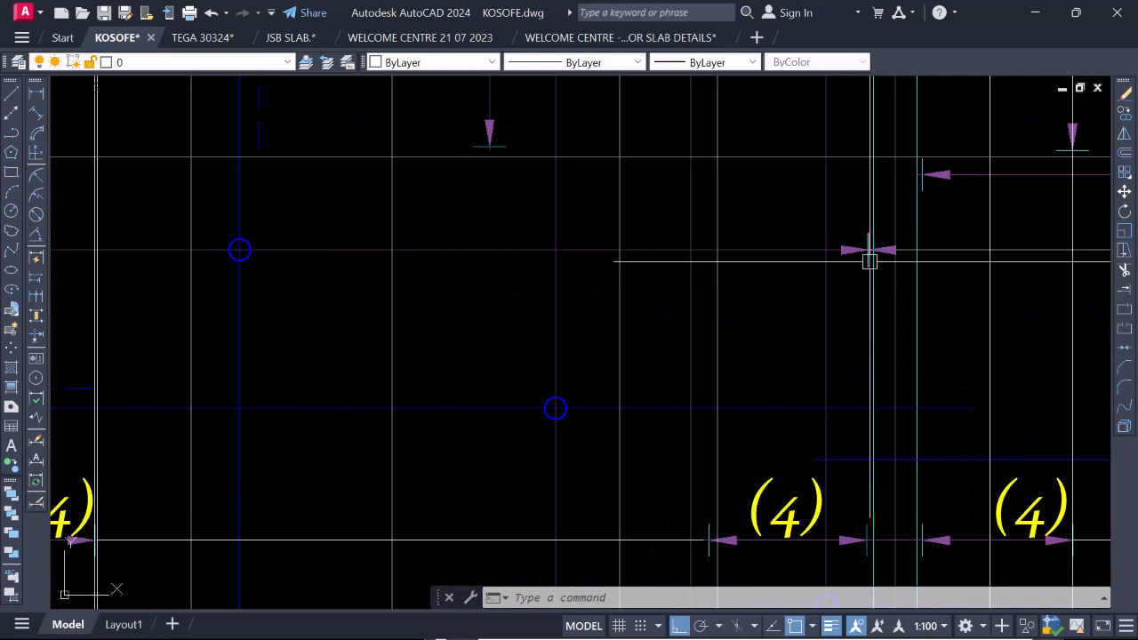
scroll(869, 261, "down", 5)
scroll(962, 294, "up", 5)
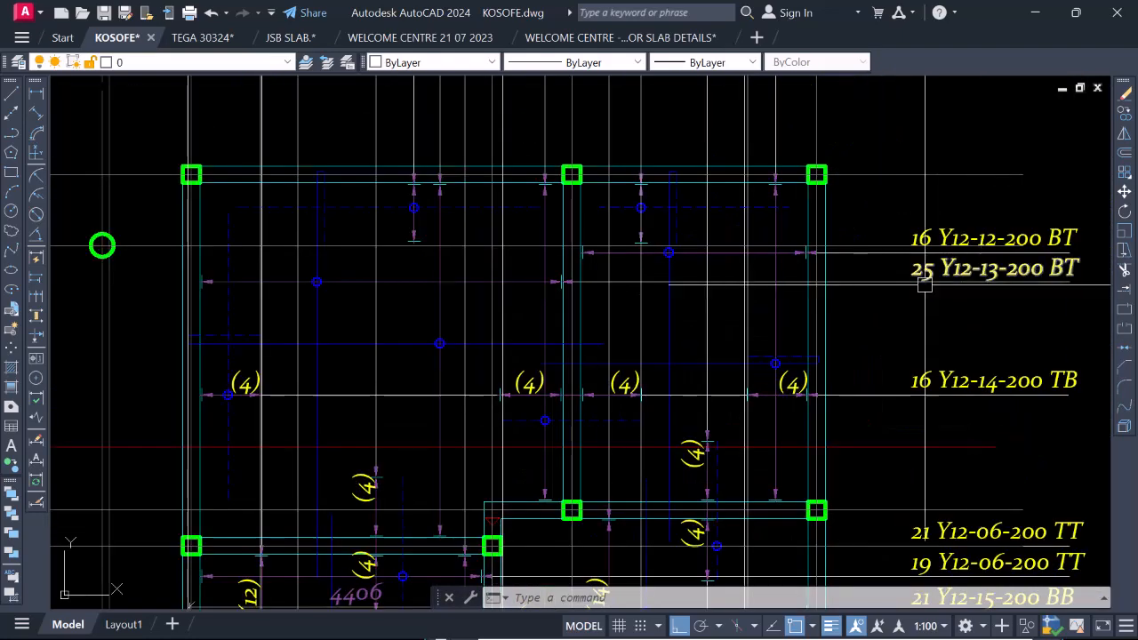
scroll(921, 281, "down", 3)
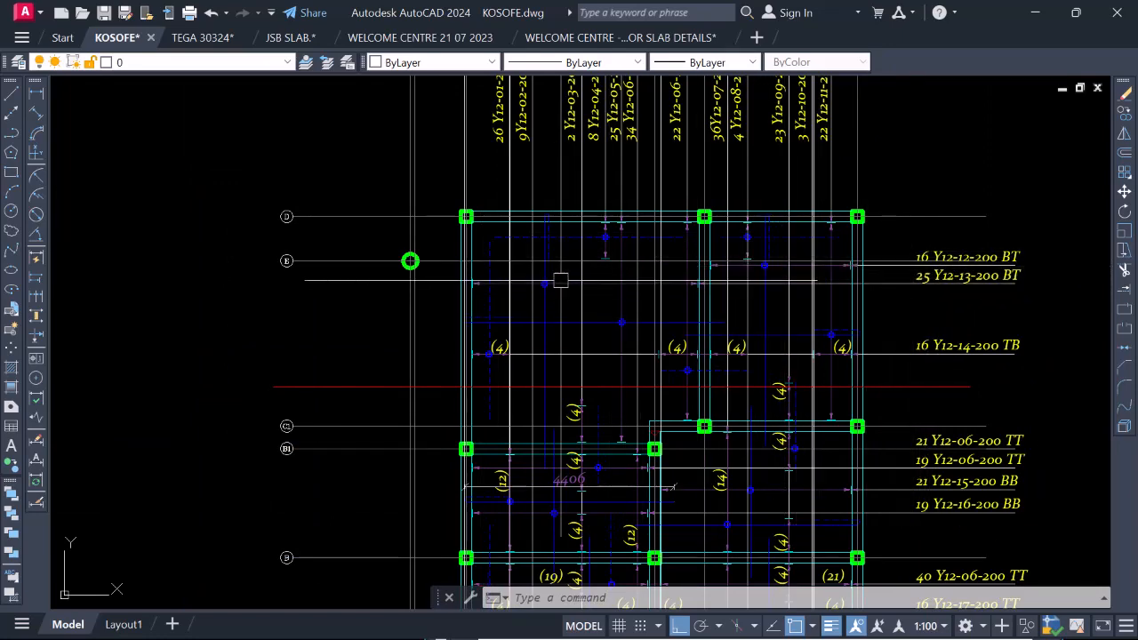
scroll(560, 281, "down", 2)
scroll(857, 319, "up", 4)
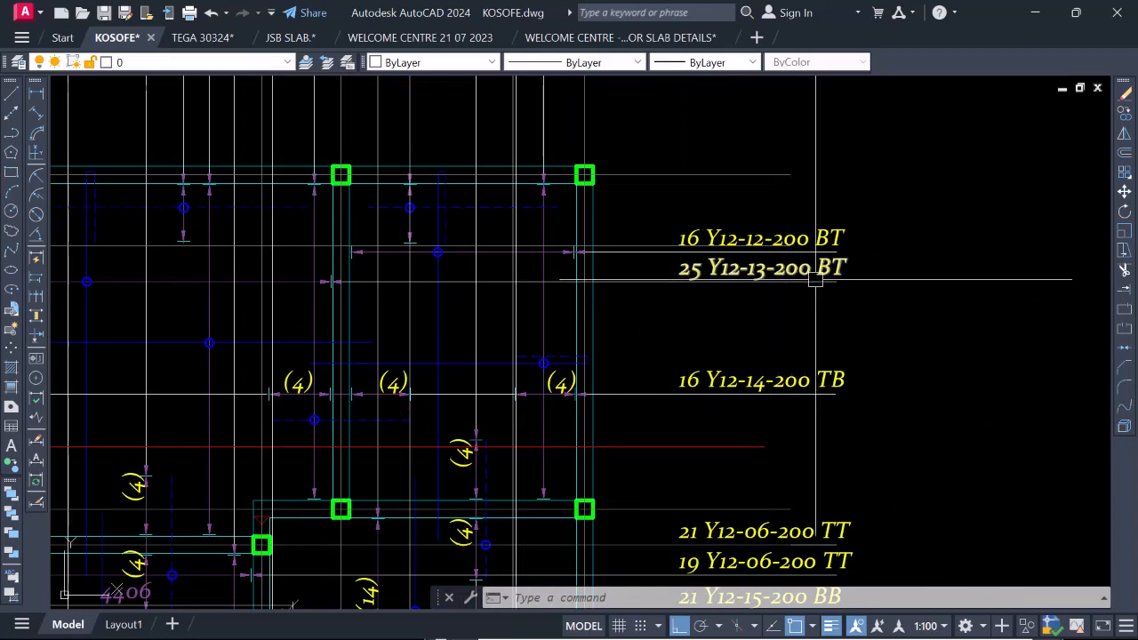
scroll(809, 273, "down", 5)
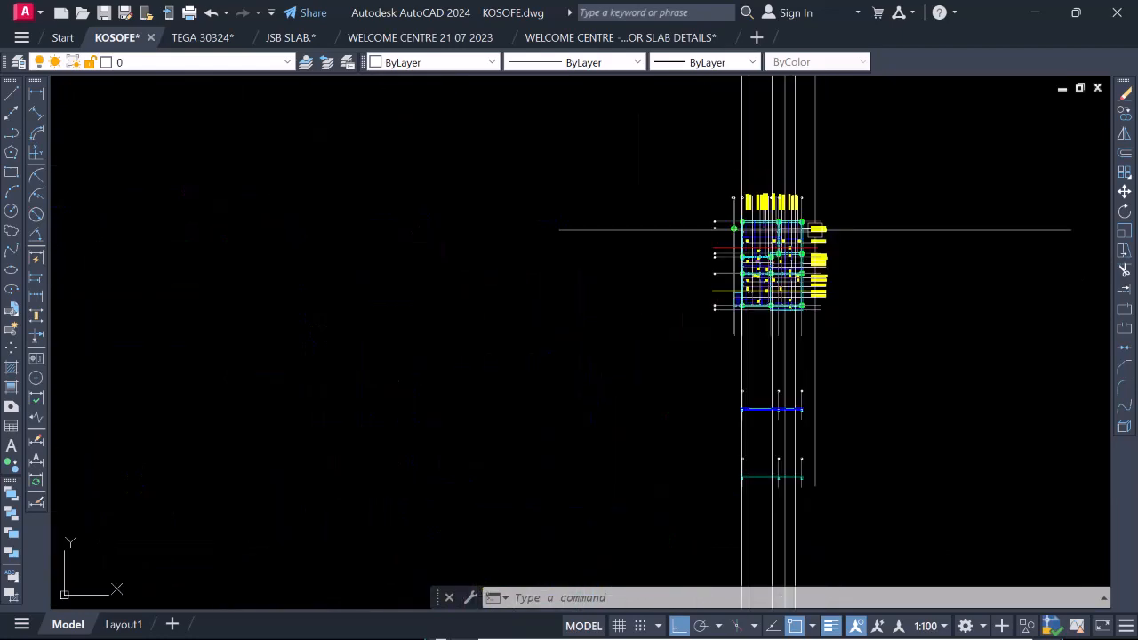
Erase the four vertical projection lines that cross the reinforced slab section between gridlines 2 and 4.
scroll(780, 290, "up", 6)
scroll(703, 305, "up", 5)
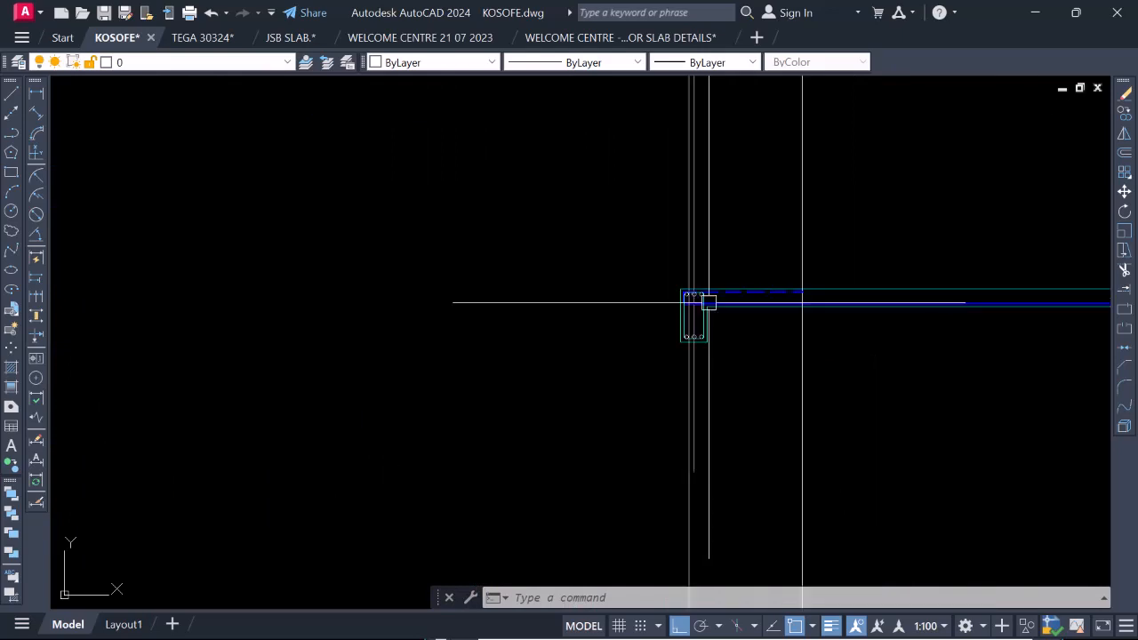
scroll(803, 315, "down", 5)
scroll(713, 191, "down", 3)
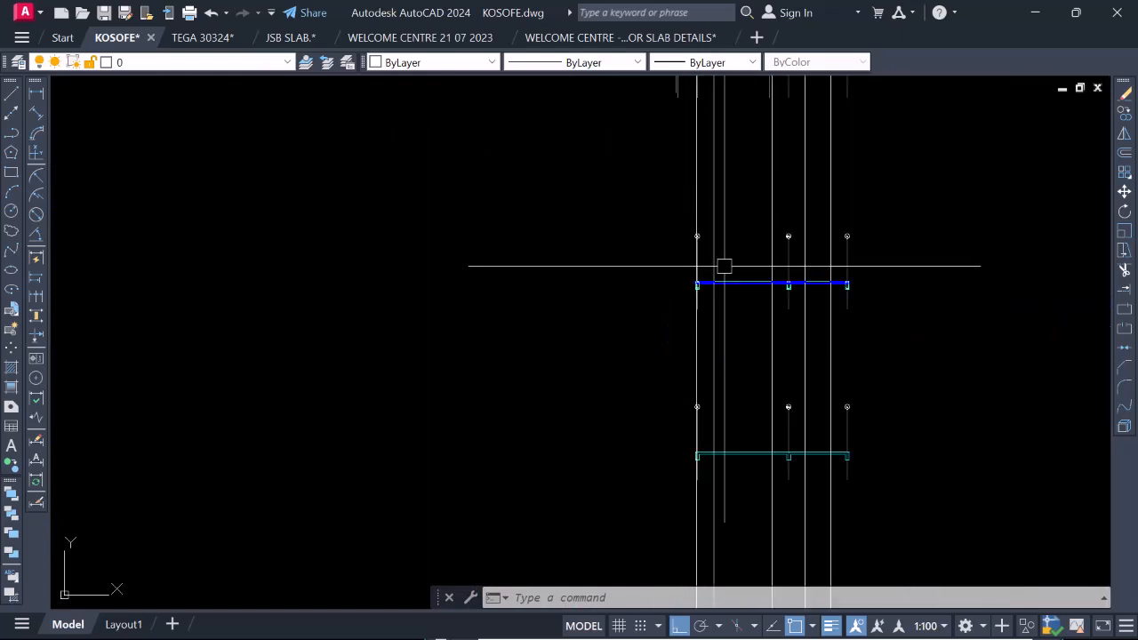
scroll(820, 193, "up", 4)
left_click(922, 194)
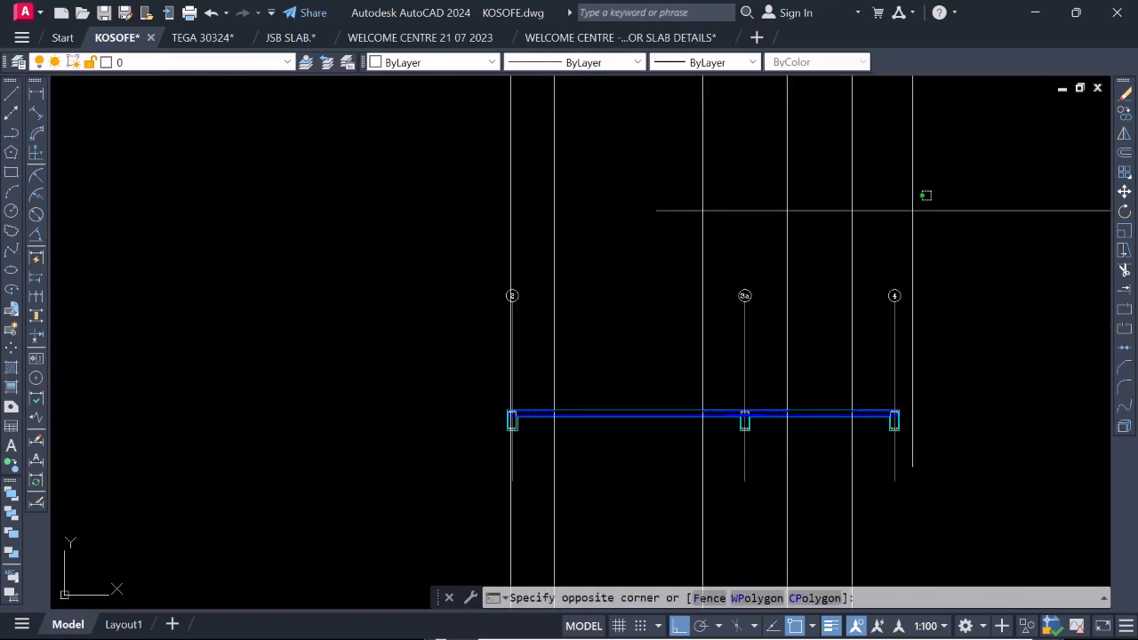
left_click(549, 190)
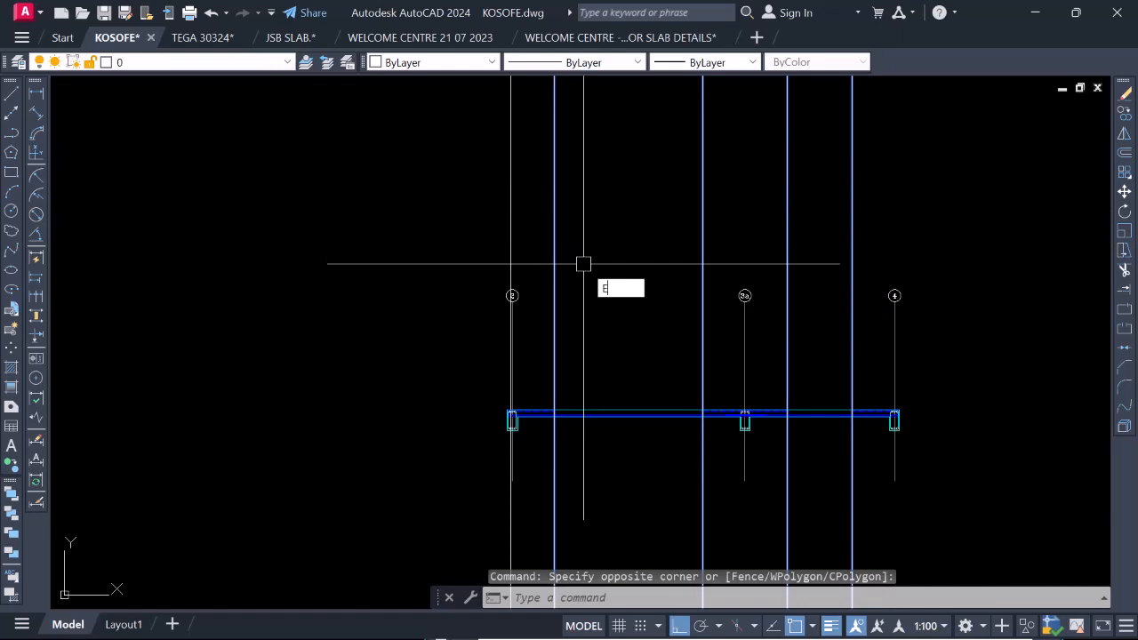
type("E")
key("Return")
scroll(737, 439, "up", 5)
scroll(687, 392, "down", 5)
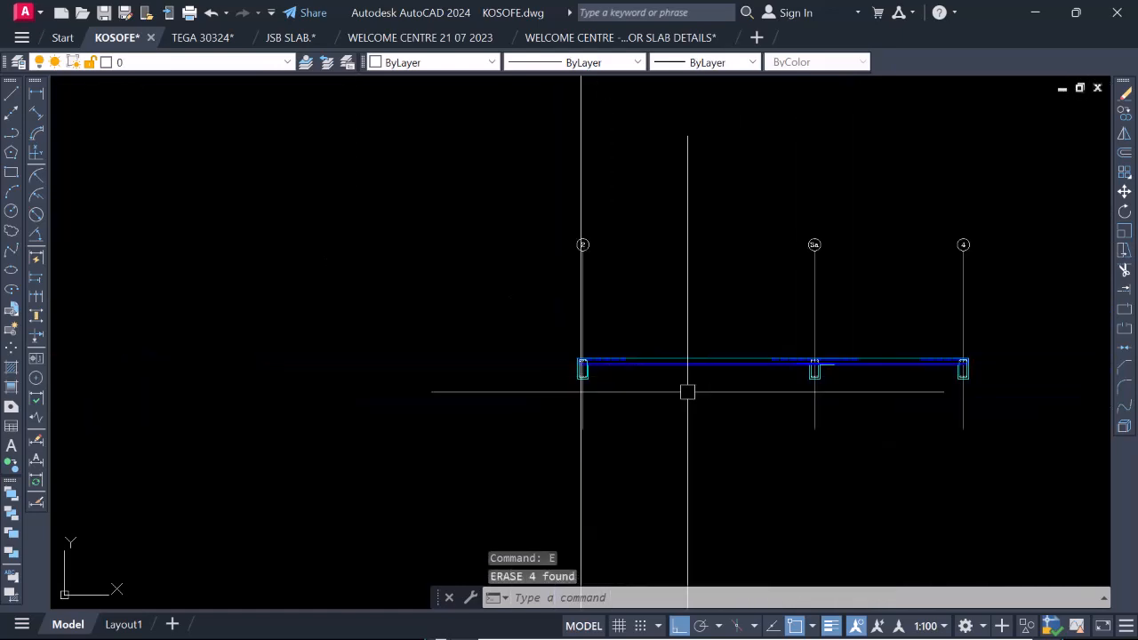
Draw a vertical line at gridline 2 from the inner beam and slab soffit corner up to the top of the slab.
scroll(612, 368, "up", 10)
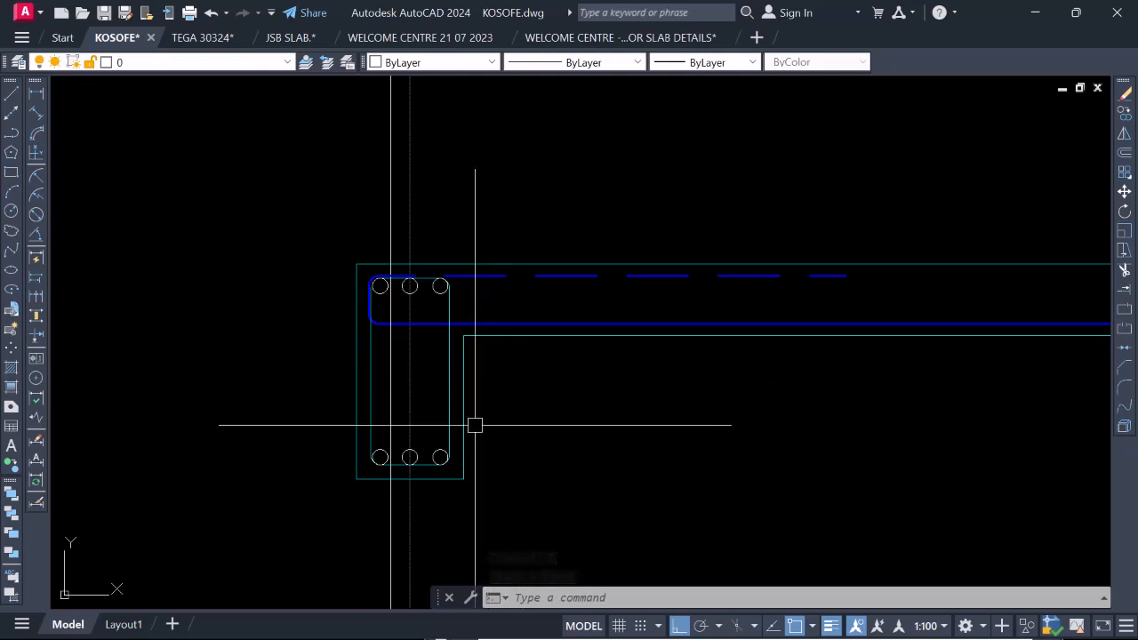
key("l")
key("space")
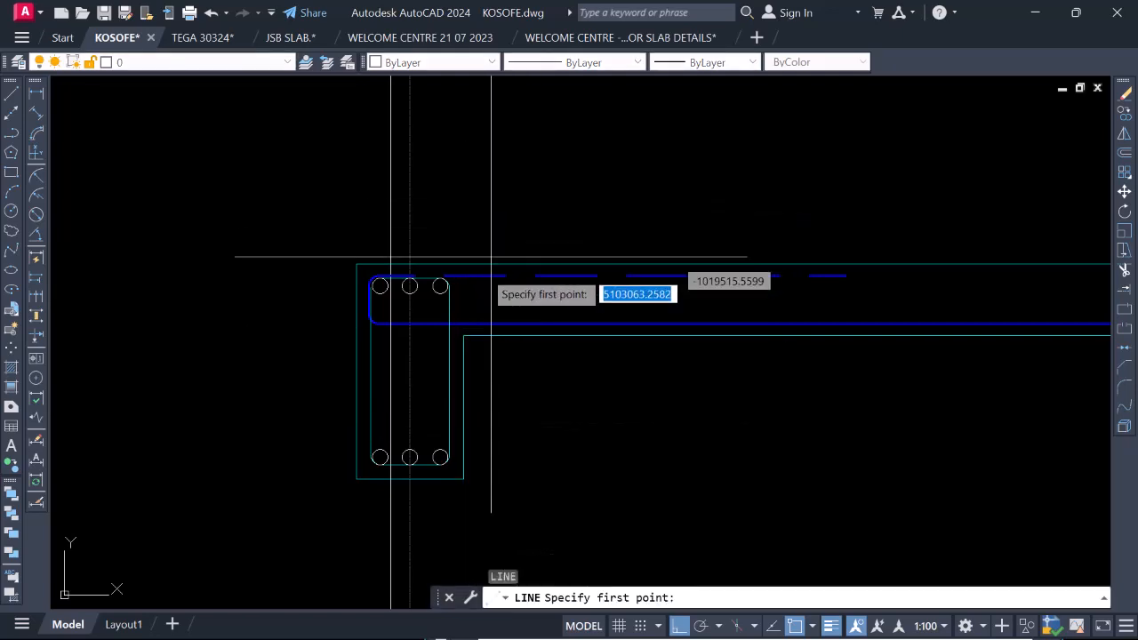
scroll(458, 299, "up", 4)
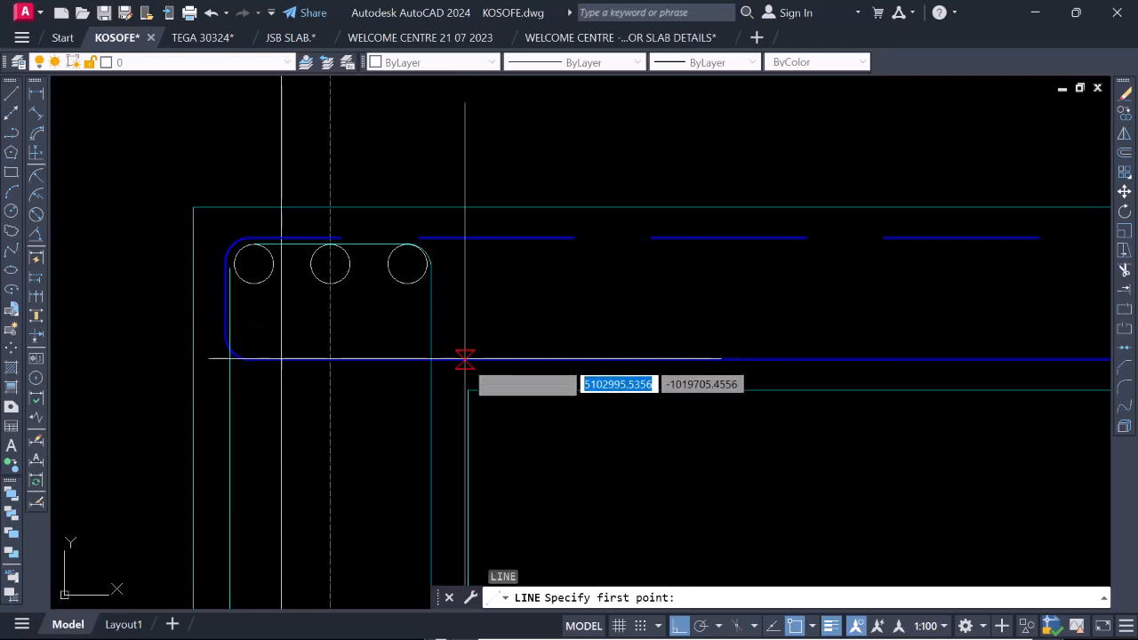
left_click(467, 389)
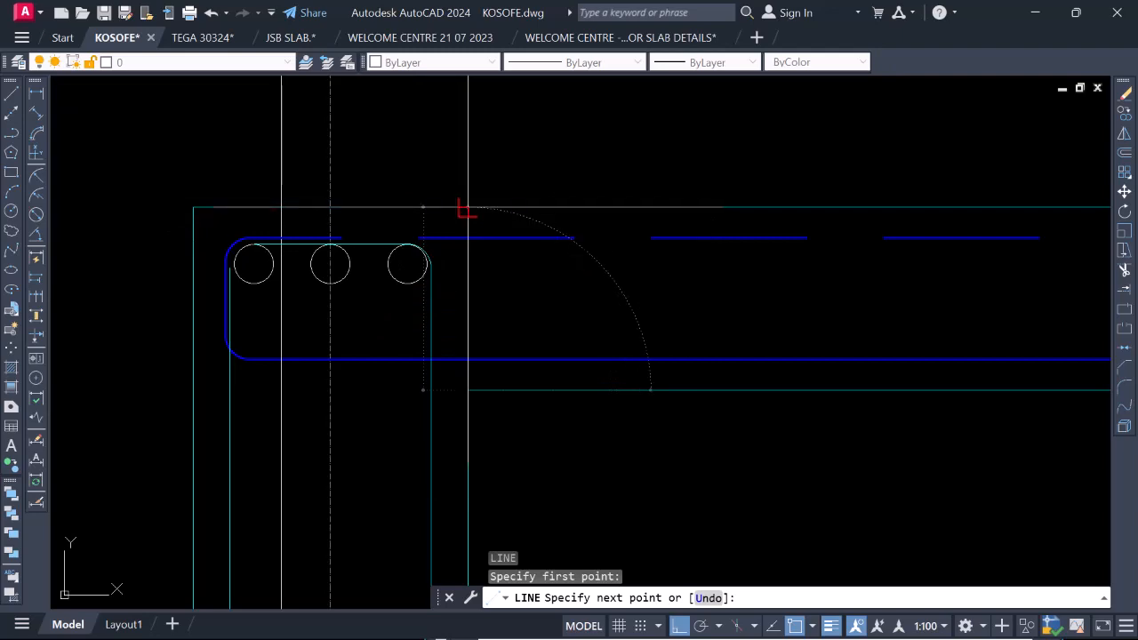
left_click(466, 208)
key("Return")
scroll(498, 293, "down", 3)
scroll(487, 320, "up", 3)
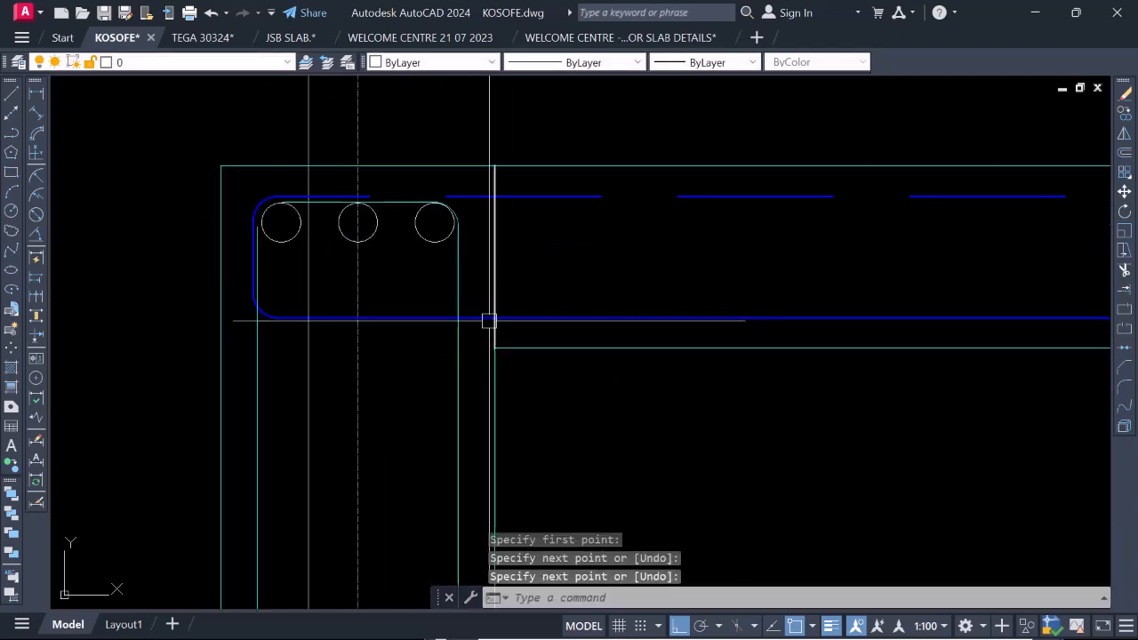
scroll(524, 280, "down", 3)
scroll(525, 293, "up", 3)
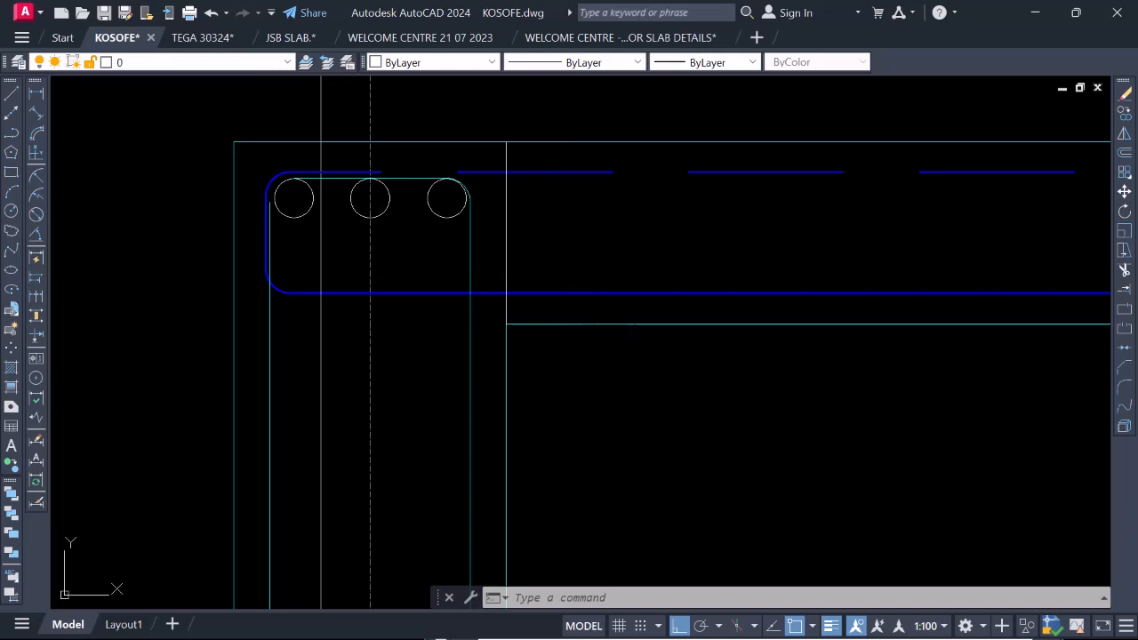
Draw a circle of radius 12 centred on the vertical line at the beam's inner face, just above the bottom bar.
type("c")
key("Return")
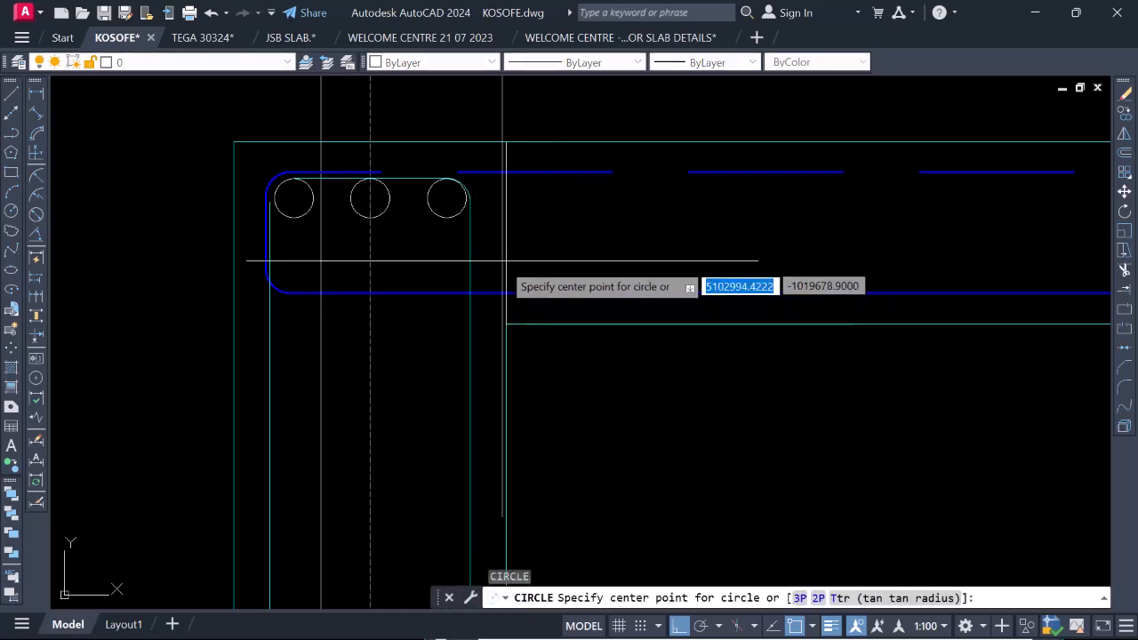
left_click(505, 261)
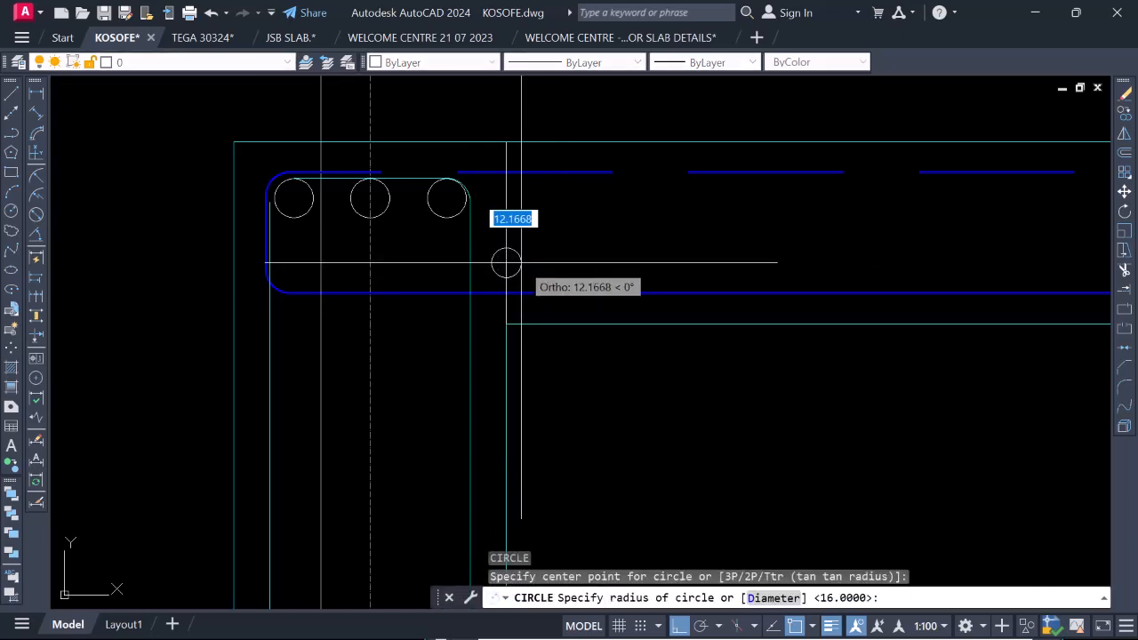
type("12")
key("Return")
scroll(515, 266, "up", 2)
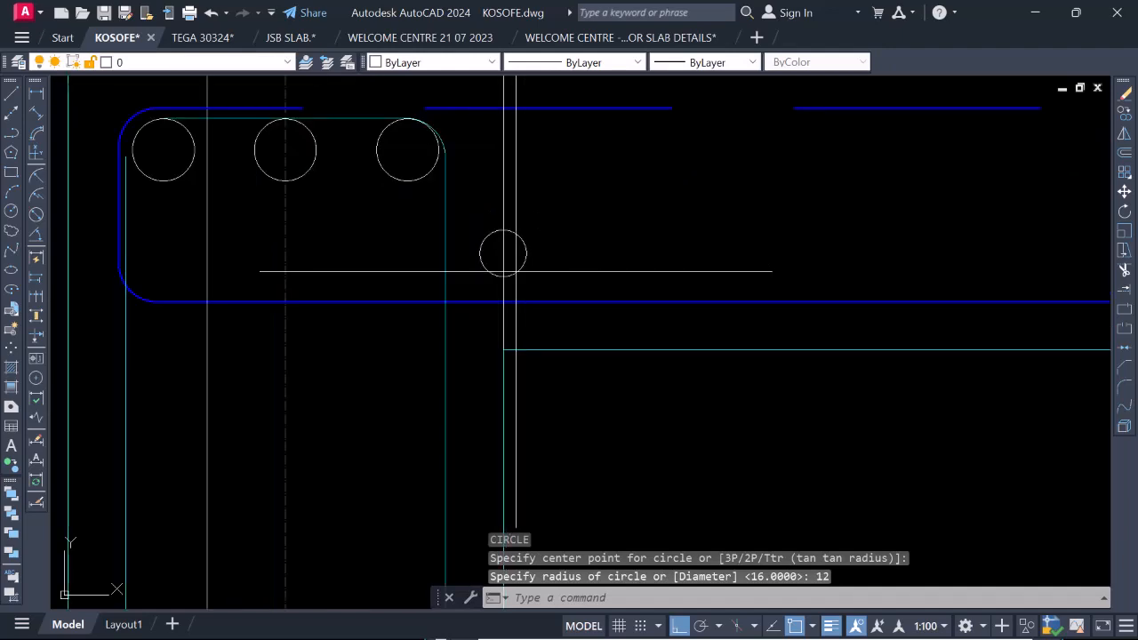
Move the radius 12 circle straight down by its lowest point so that it rests on the bottom slab bar.
left_click(503, 230)
right_click(511, 216)
left_click(551, 336)
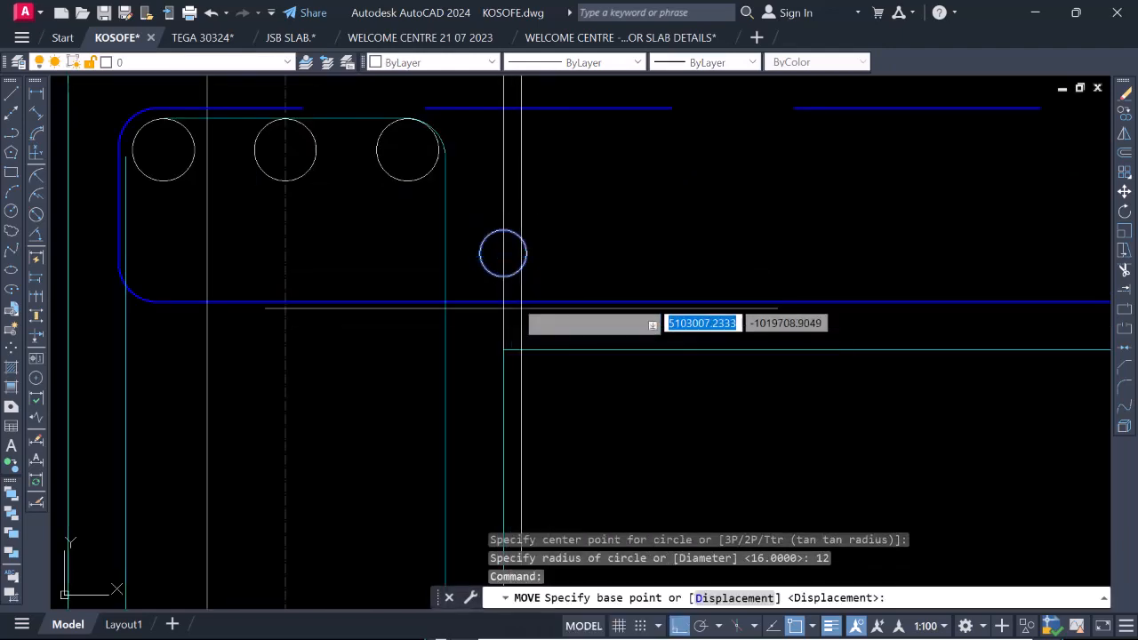
left_click(503, 275)
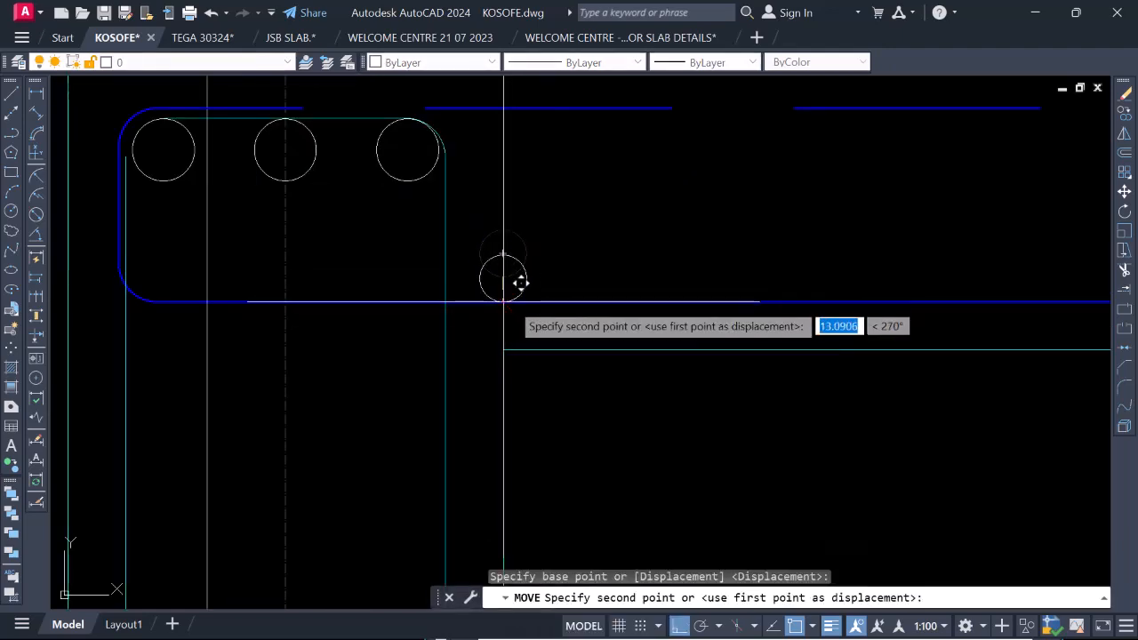
scroll(521, 282, "up", 2)
left_click(510, 282)
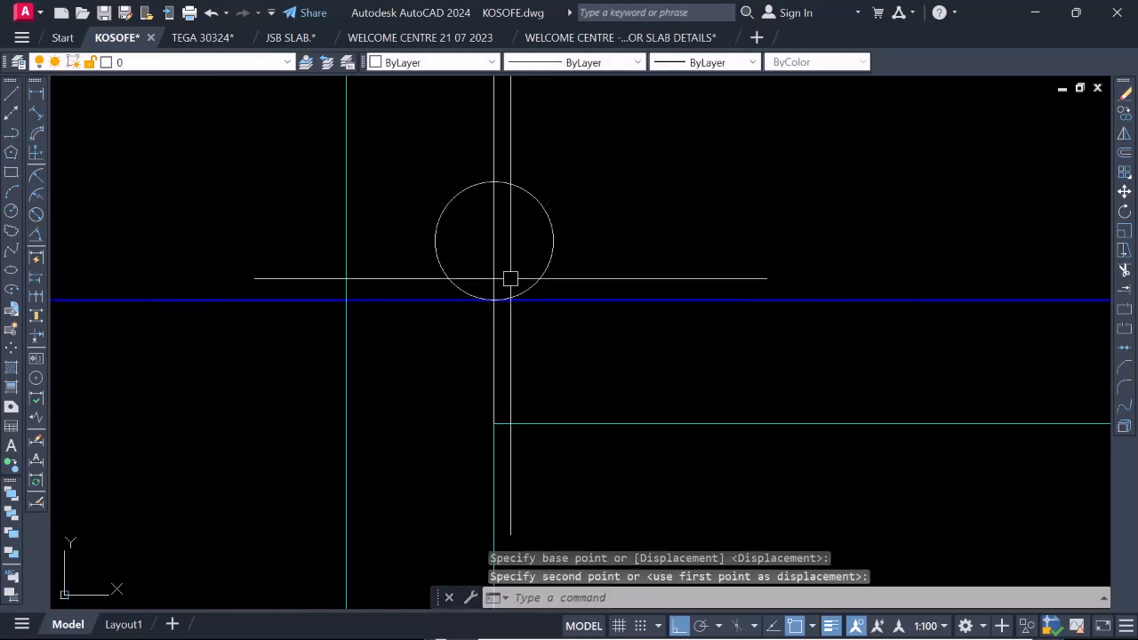
scroll(510, 276, "down", 3)
scroll(526, 316, "down", 3)
scroll(527, 312, "up", 3)
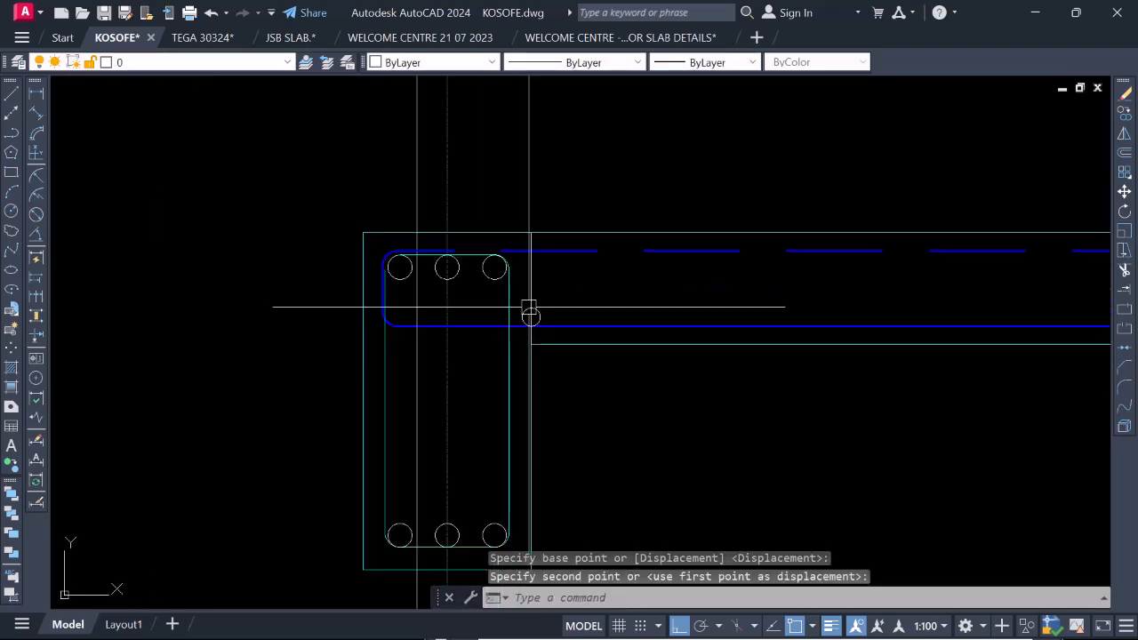
Set the lineweight of the circle on the bottom slab bar to 0.40 mm.
scroll(528, 318, "up", 2)
left_click(528, 320)
scroll(551, 258, "down", 3)
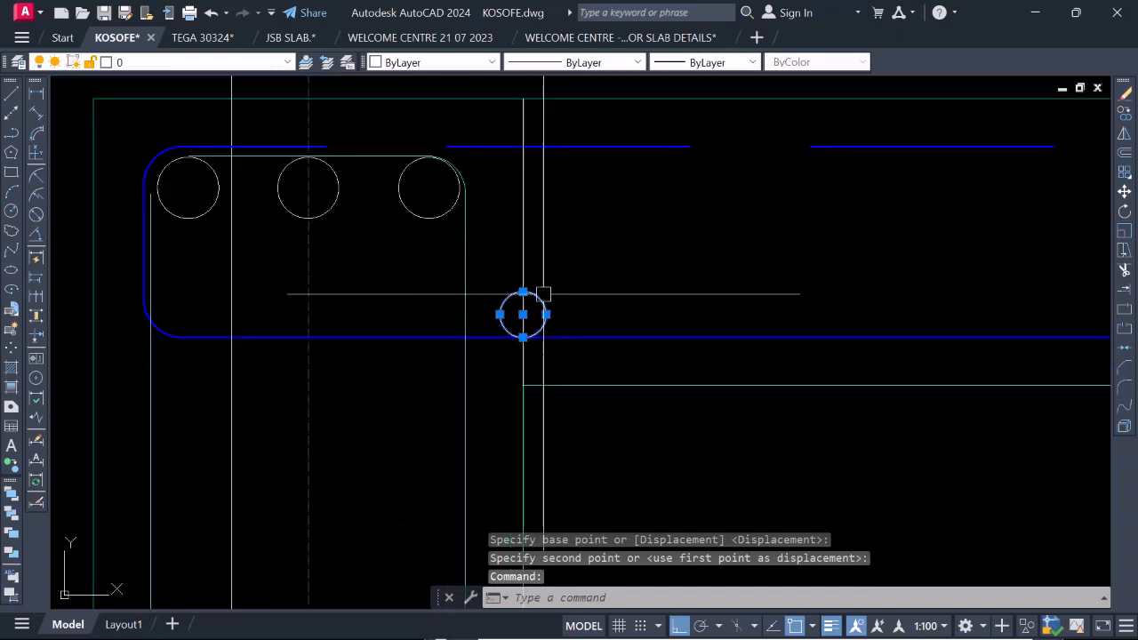
left_click(702, 62)
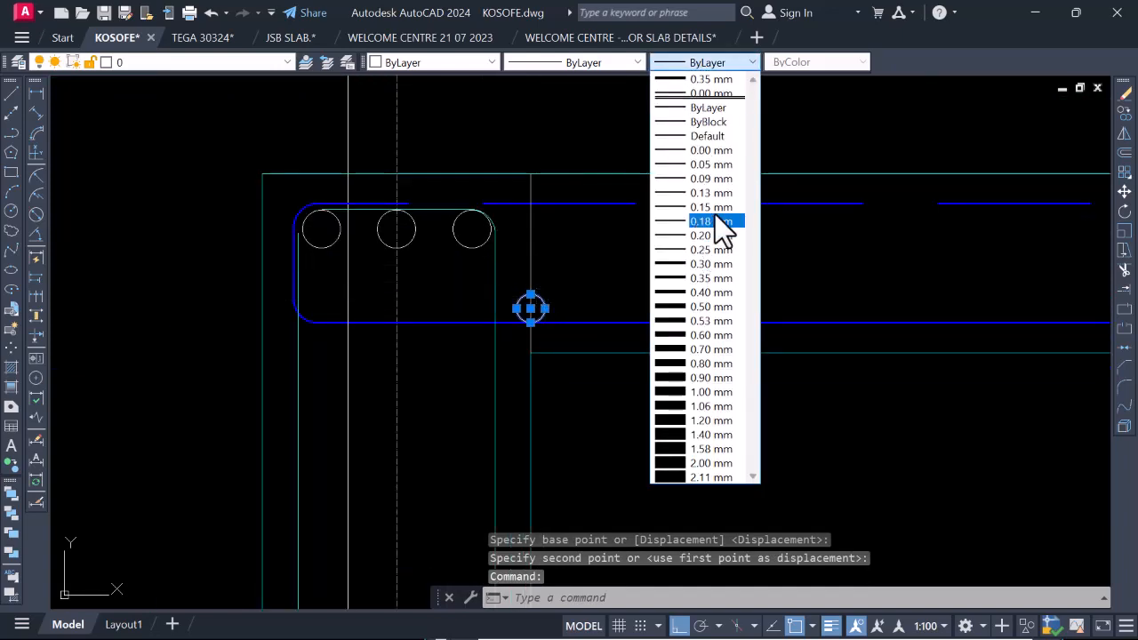
left_click(705, 294)
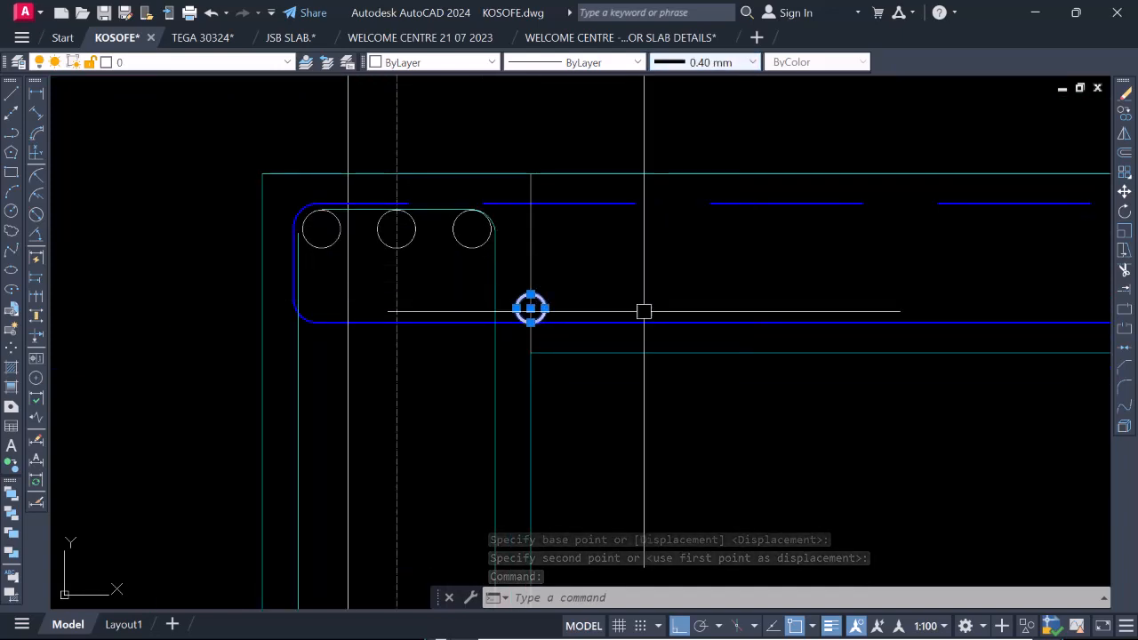
scroll(528, 307, "down", 3)
key("Escape")
scroll(590, 311, "up", 2)
scroll(586, 310, "down", 4)
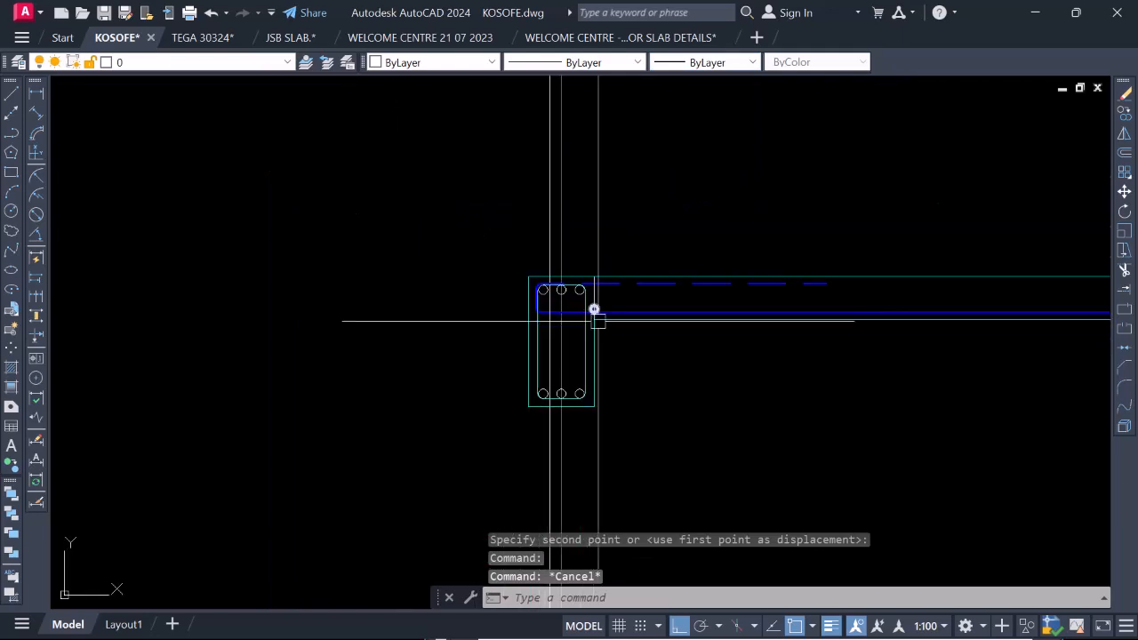
Set the lineweight of the circle beside the gridline 2 beam to 0.35 mm.
scroll(609, 316, "up", 5)
left_click(593, 309)
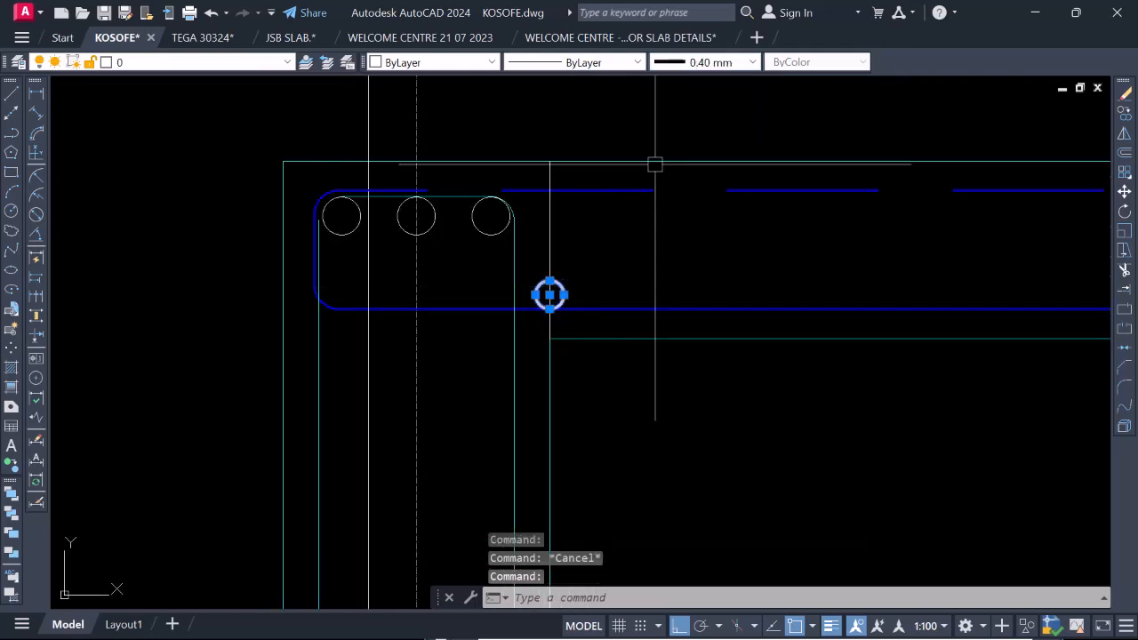
left_click(743, 65)
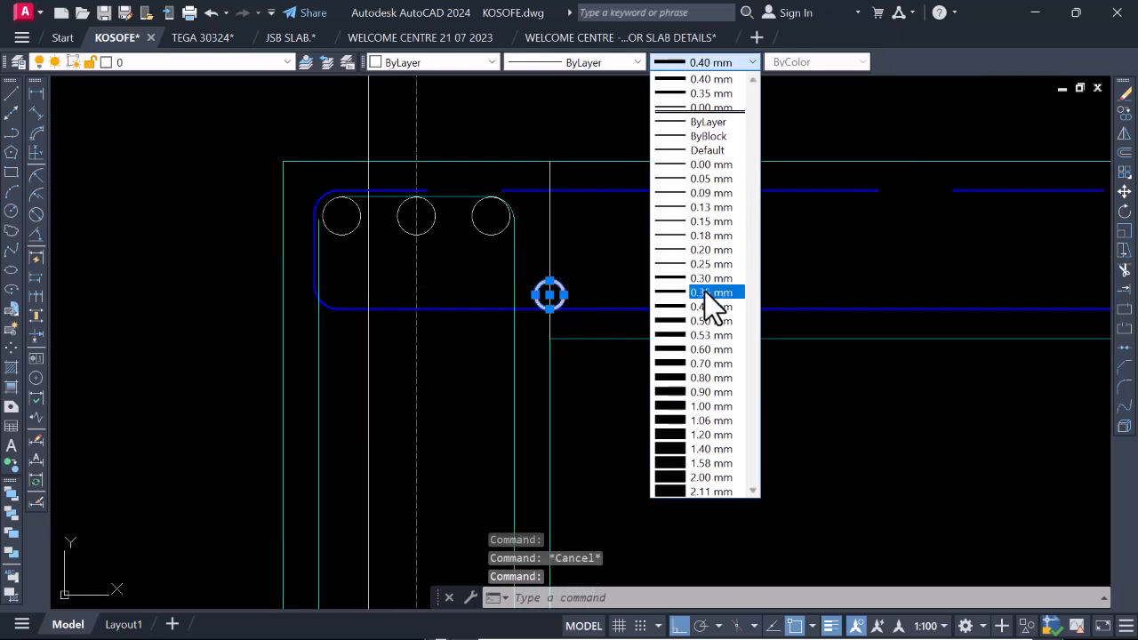
left_click(711, 292)
key("Escape")
scroll(582, 302, "down", 3)
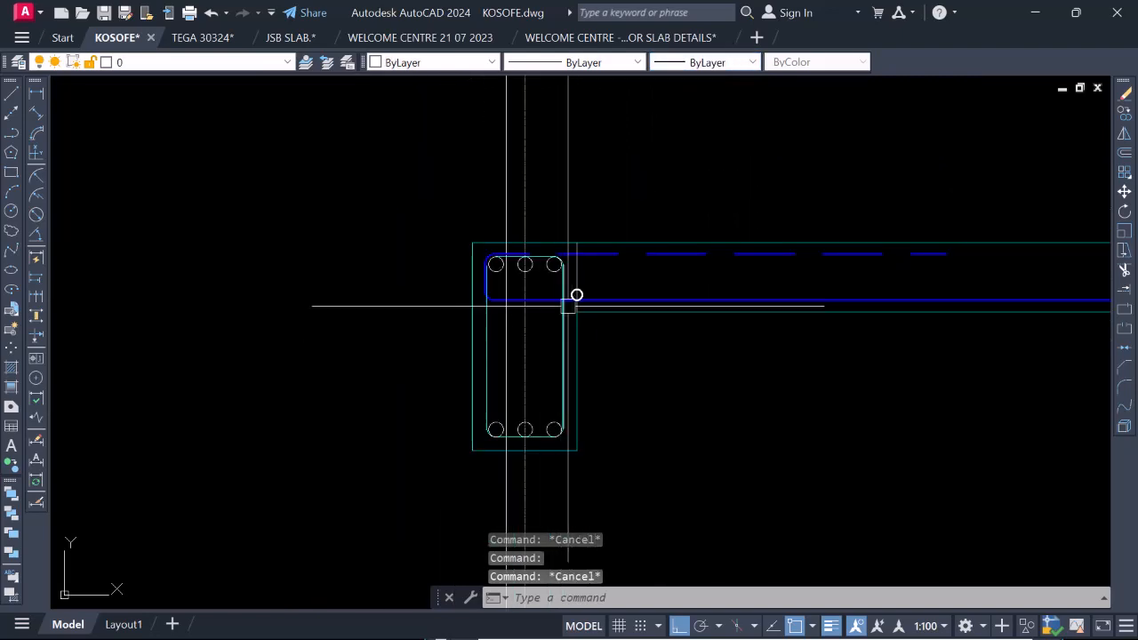
Offset the short vertical line at the gridline 2 beam's inner face five times along the slab at 200 spacing, using the Multiple option.
scroll(578, 289, "up", 7)
scroll(587, 311, "down", 4)
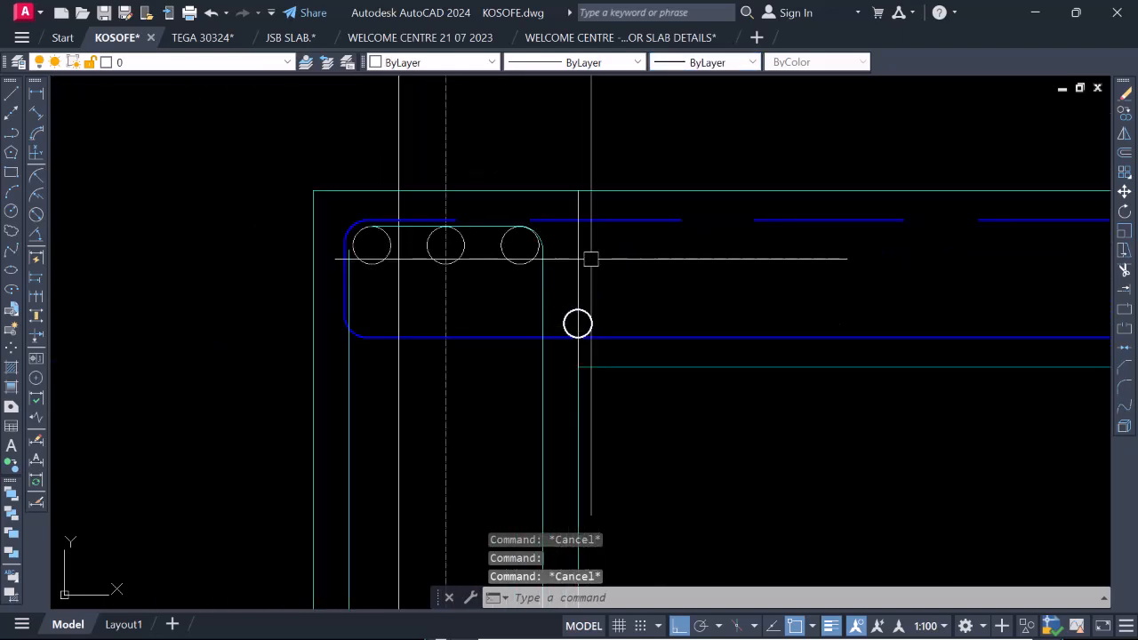
scroll(525, 313, "down", 7)
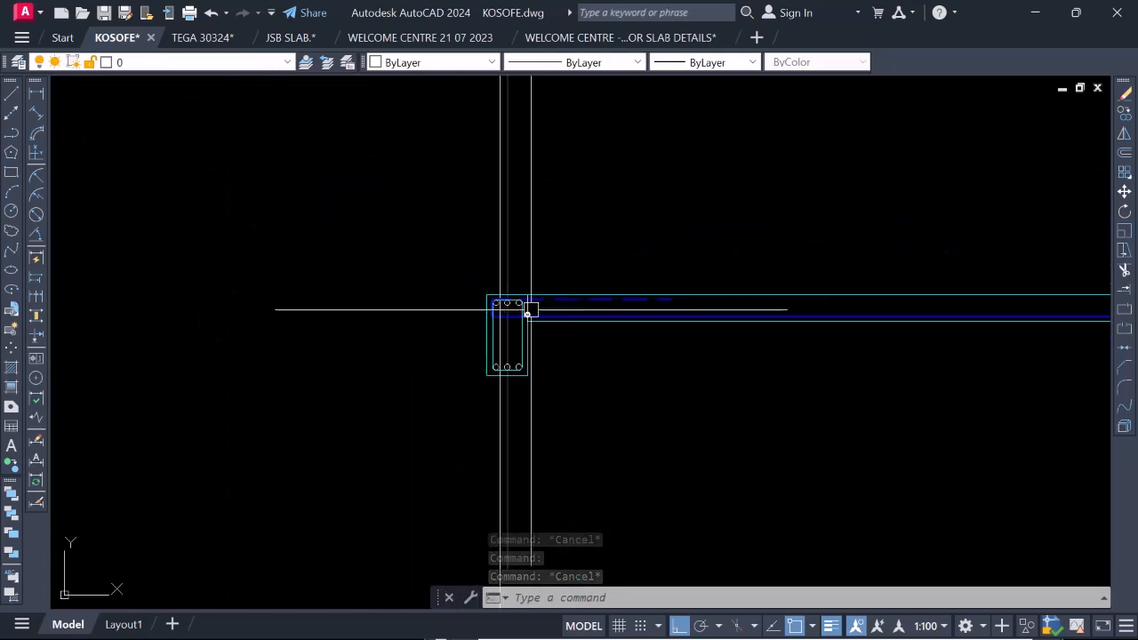
scroll(734, 311, "down", 4)
scroll(907, 318, "up", 2)
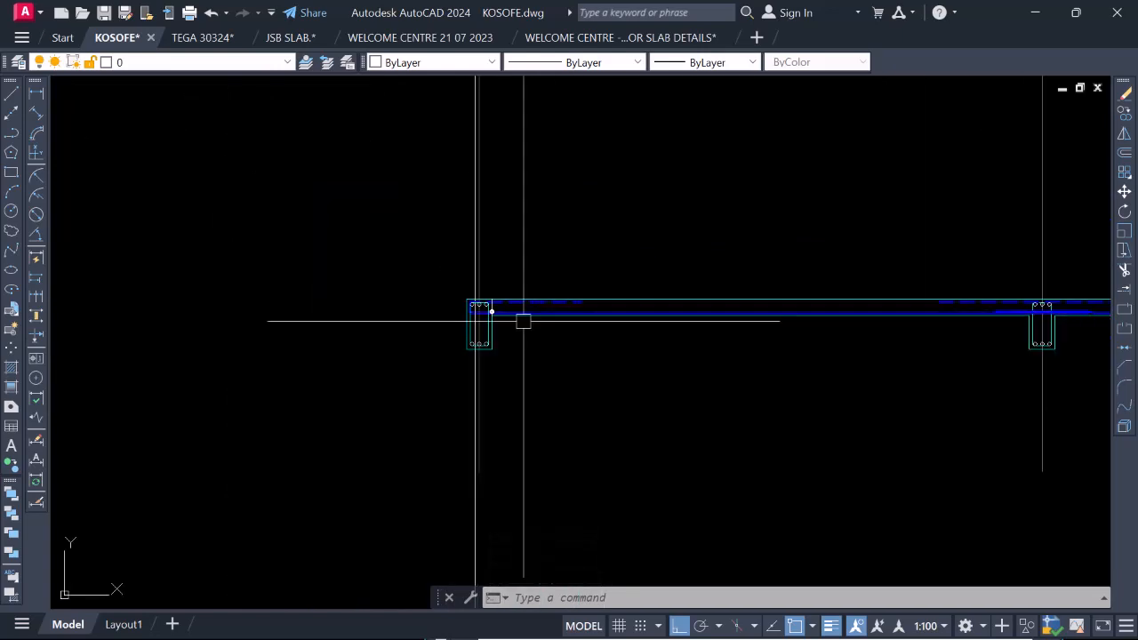
scroll(523, 320, "up", 8)
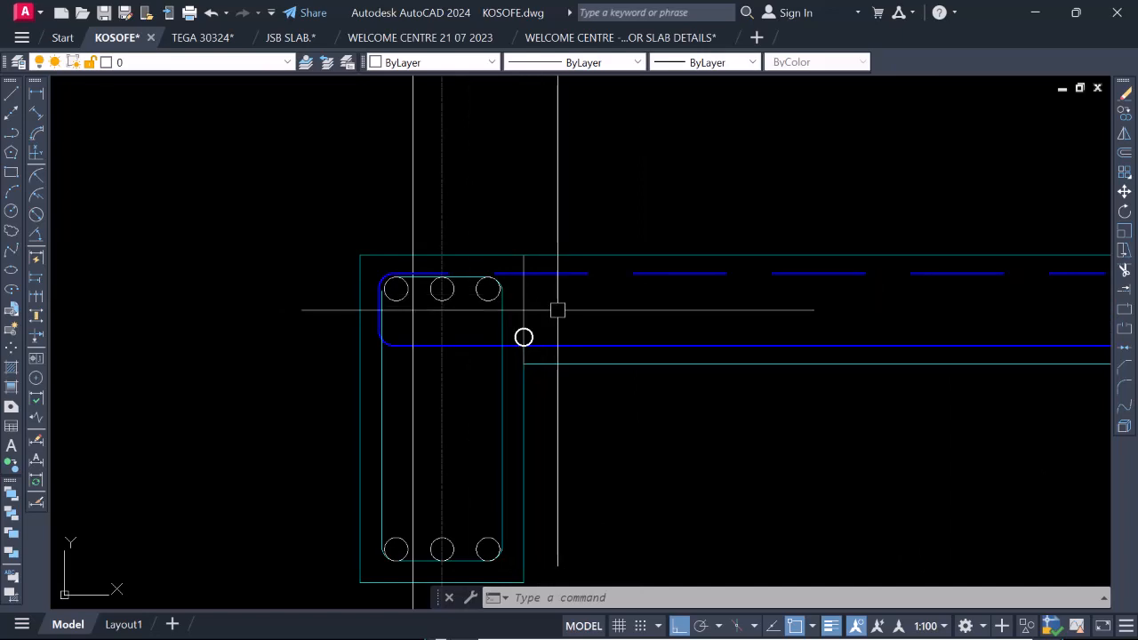
type("o")
key("space")
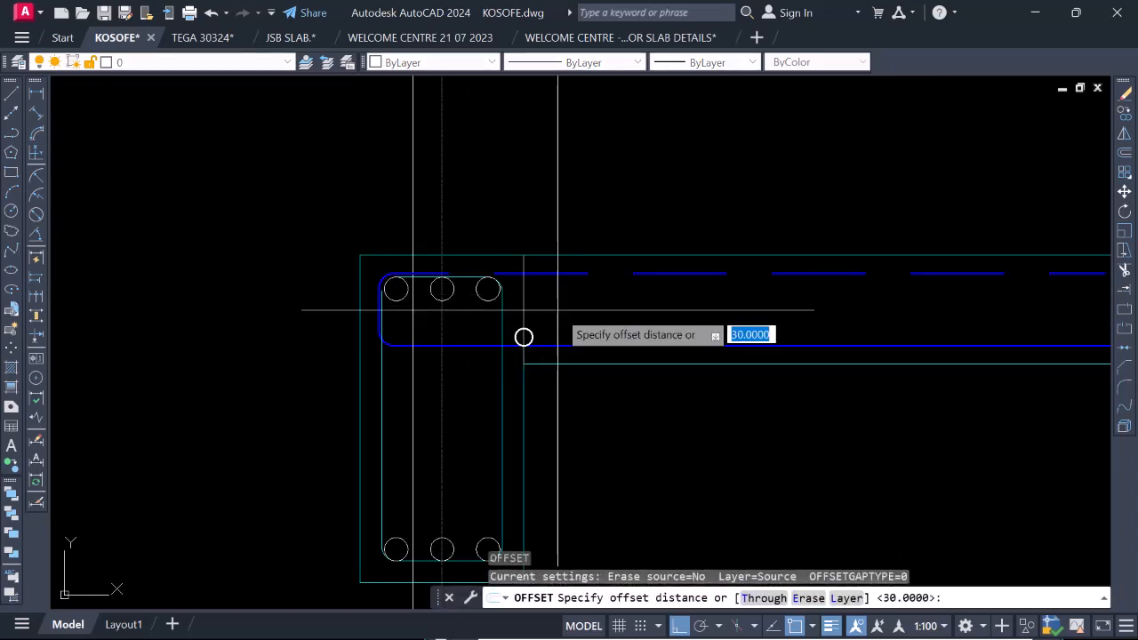
key("Return")
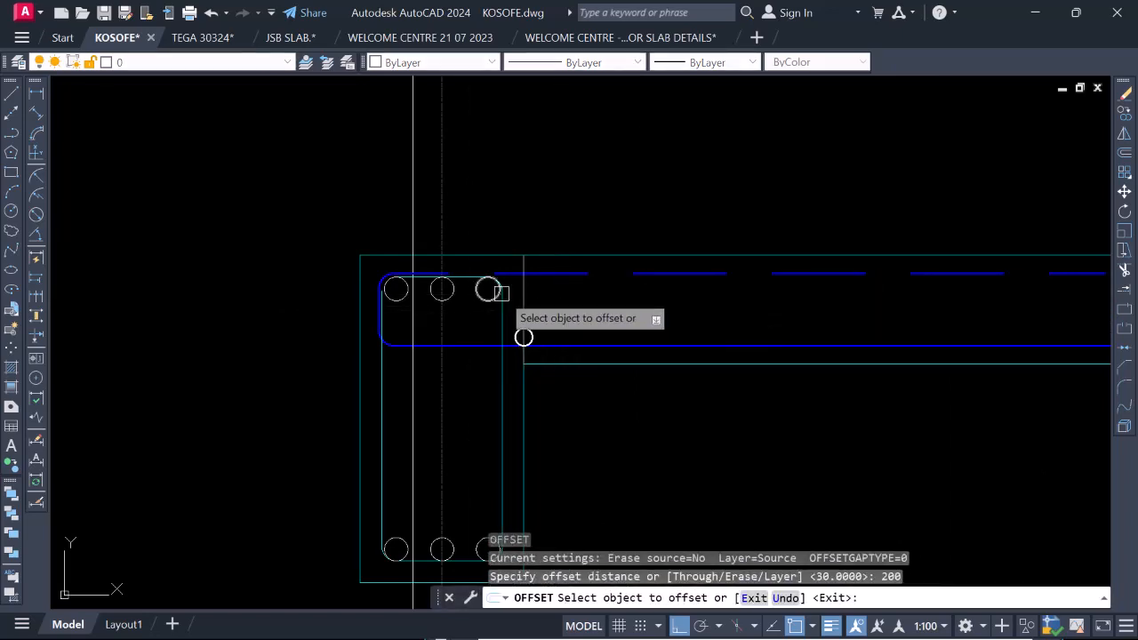
left_click(517, 293)
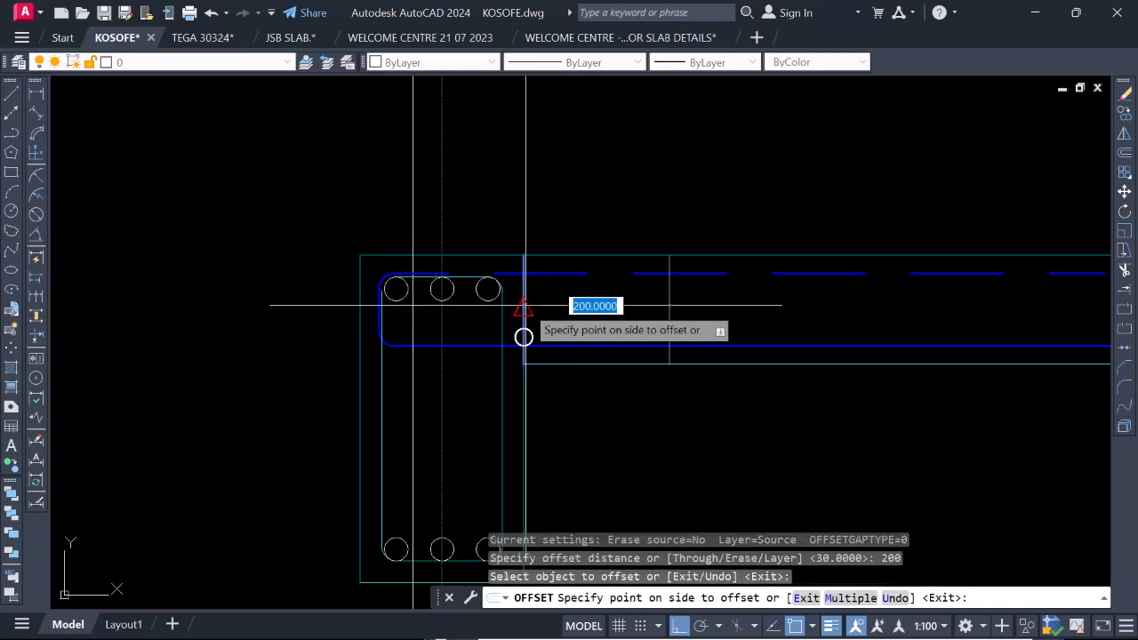
right_click(558, 248)
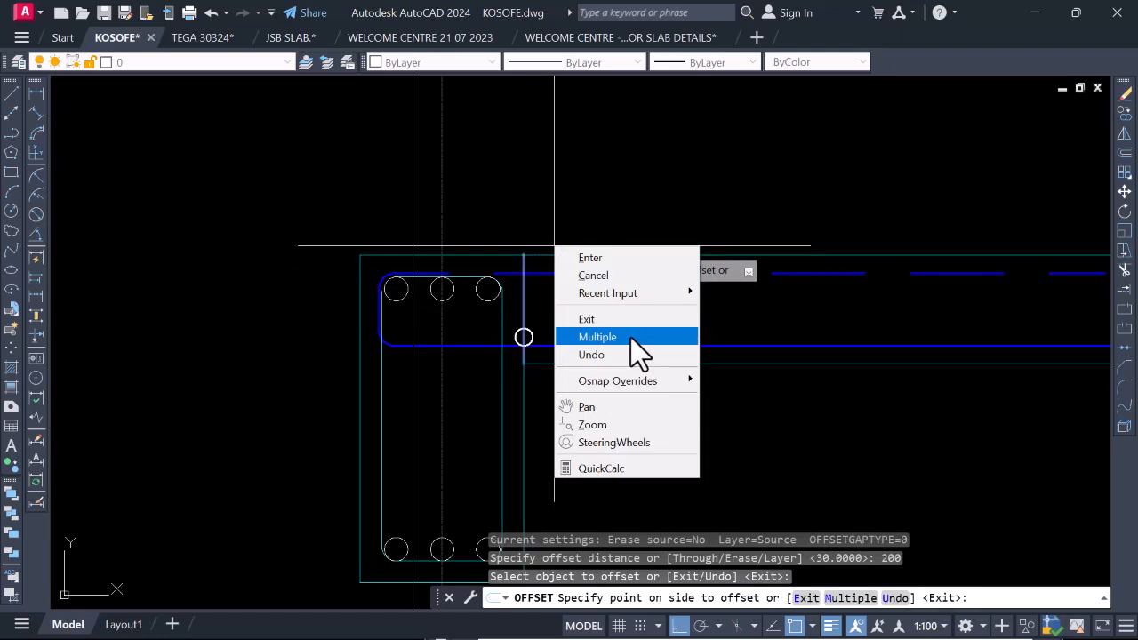
left_click(631, 336)
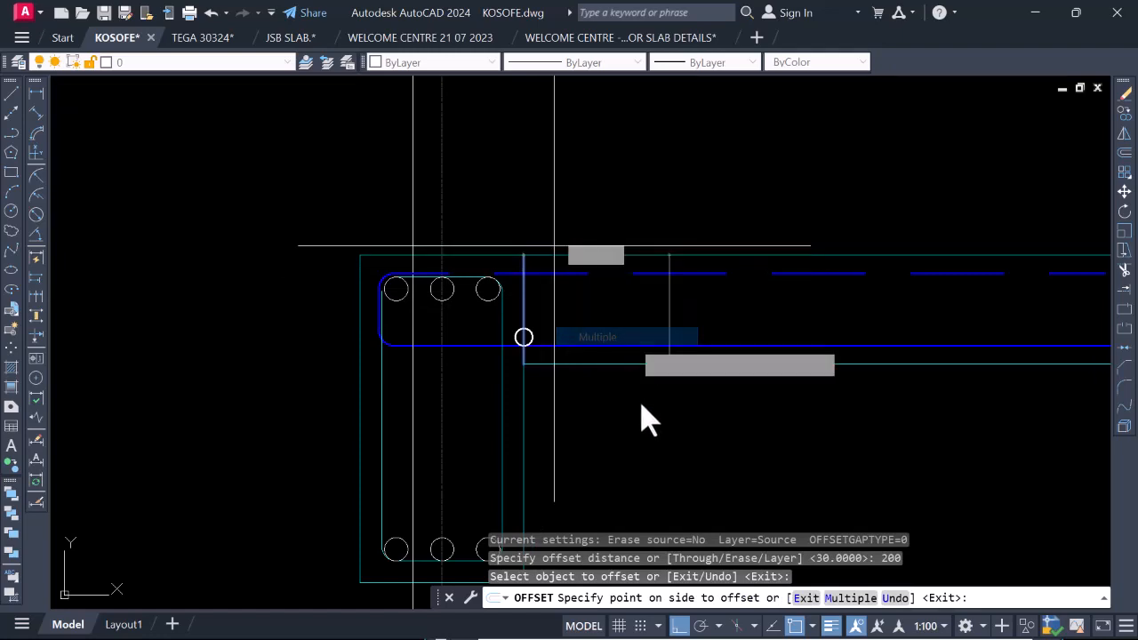
scroll(639, 418, "down", 3)
left_click(729, 424)
left_click(799, 424)
left_click(799, 424)
scroll(680, 413, "down", 6)
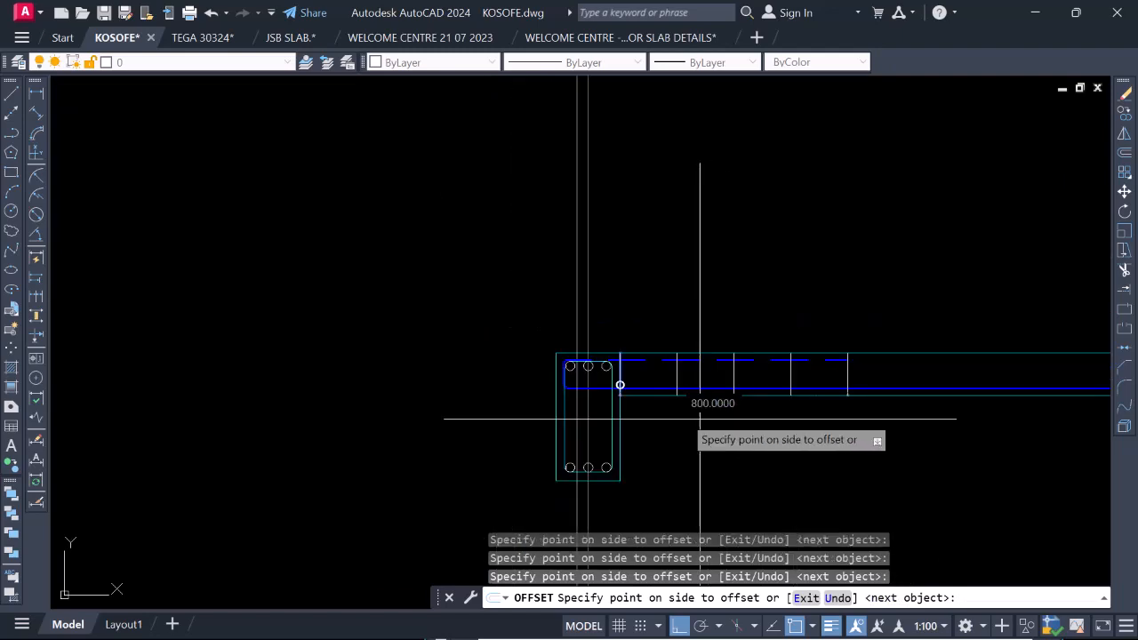
scroll(779, 444, "up", 3)
scroll(604, 421, "down", 2)
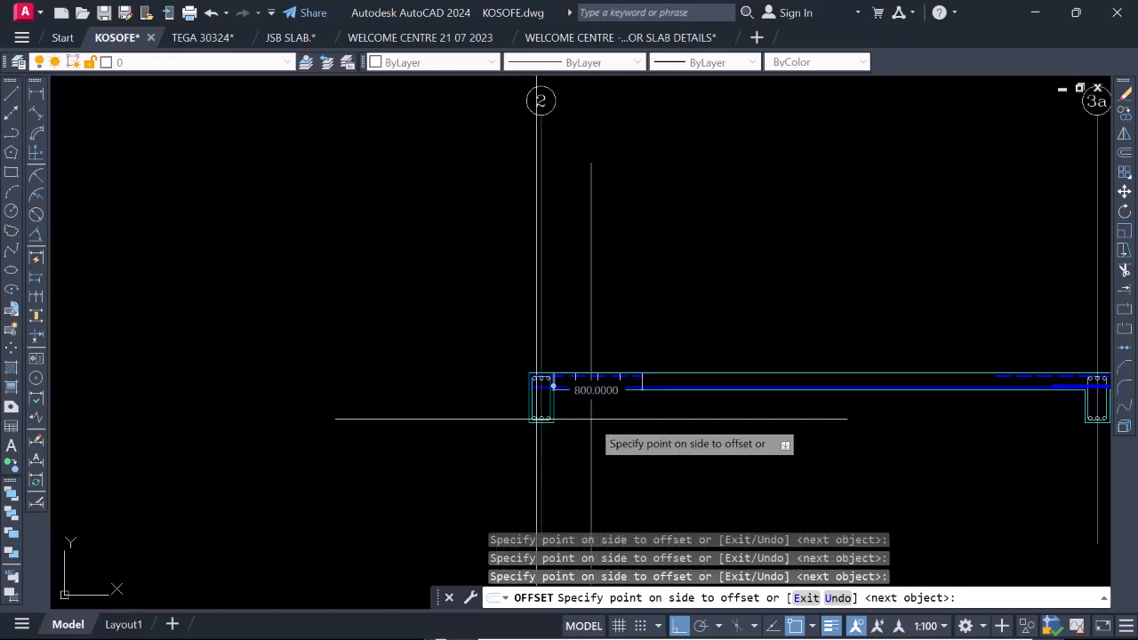
scroll(678, 435, "up", 4)
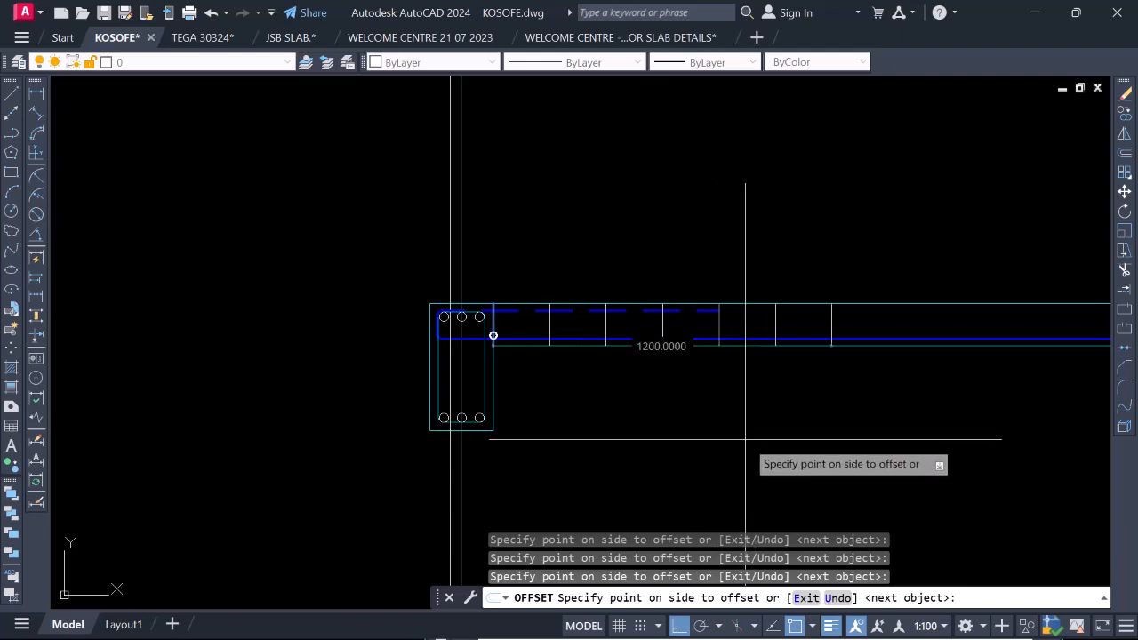
scroll(622, 413, "down", 3)
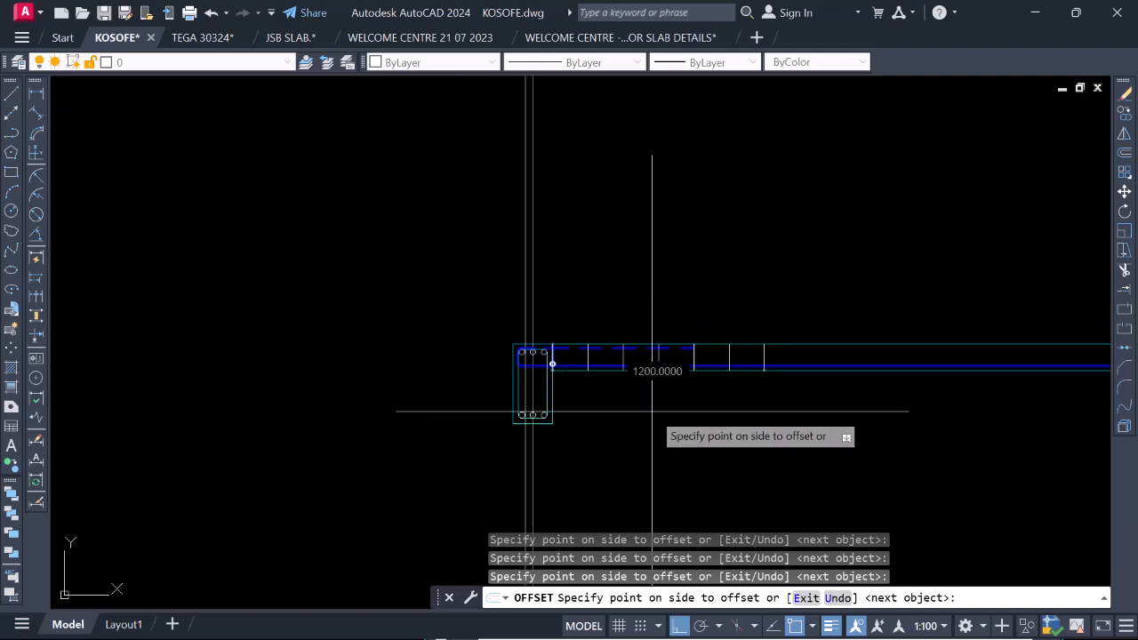
key("Escape")
Copy the beam-face circle by its topmost point to the underside of the dashed top bar at the first five vertical lines.
scroll(675, 382, "up", 4)
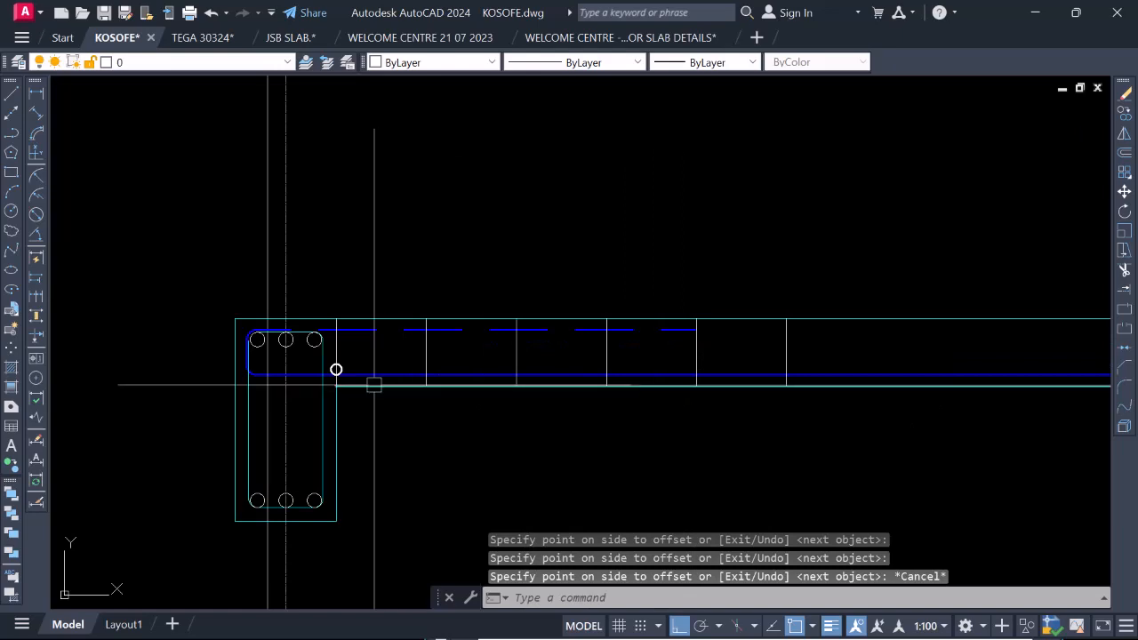
scroll(336, 365, "up", 5)
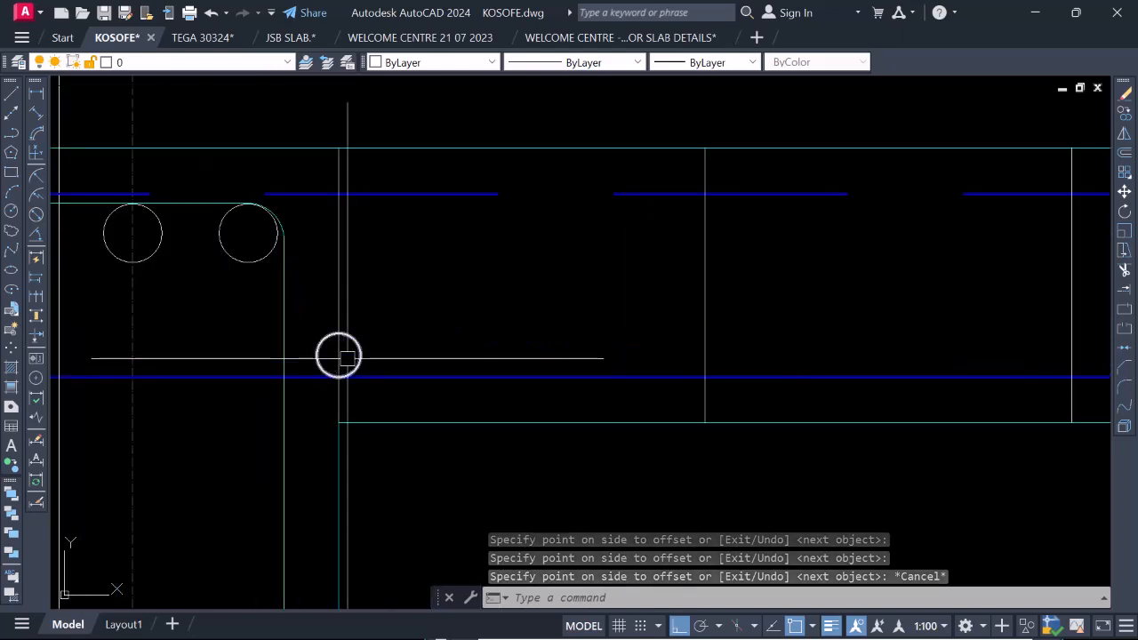
left_click(359, 352)
right_click(359, 352)
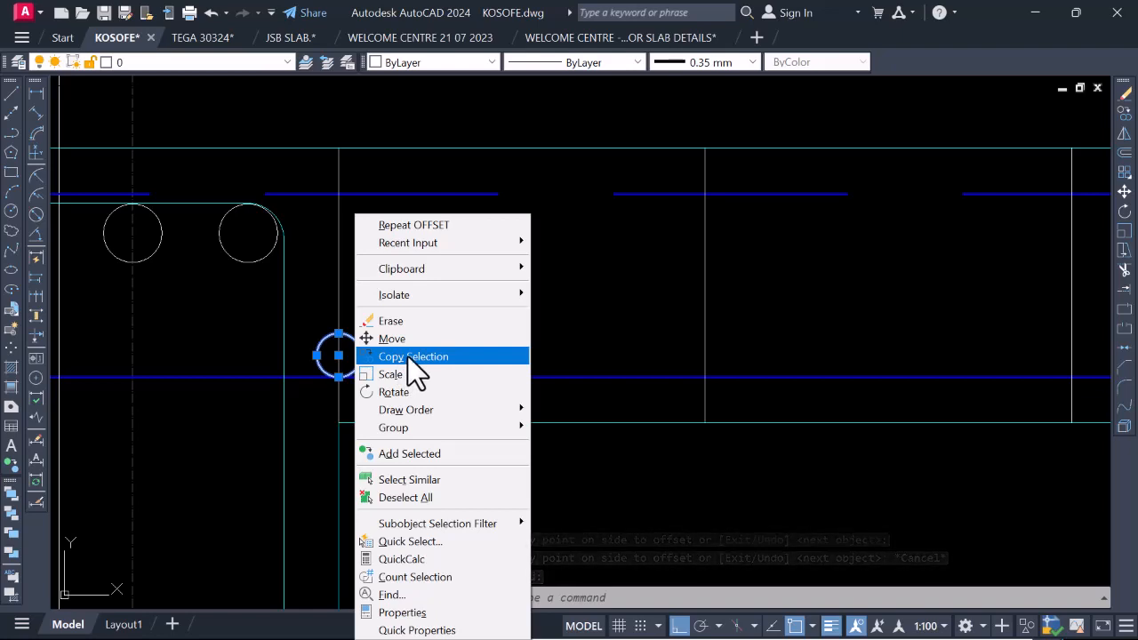
left_click(408, 356)
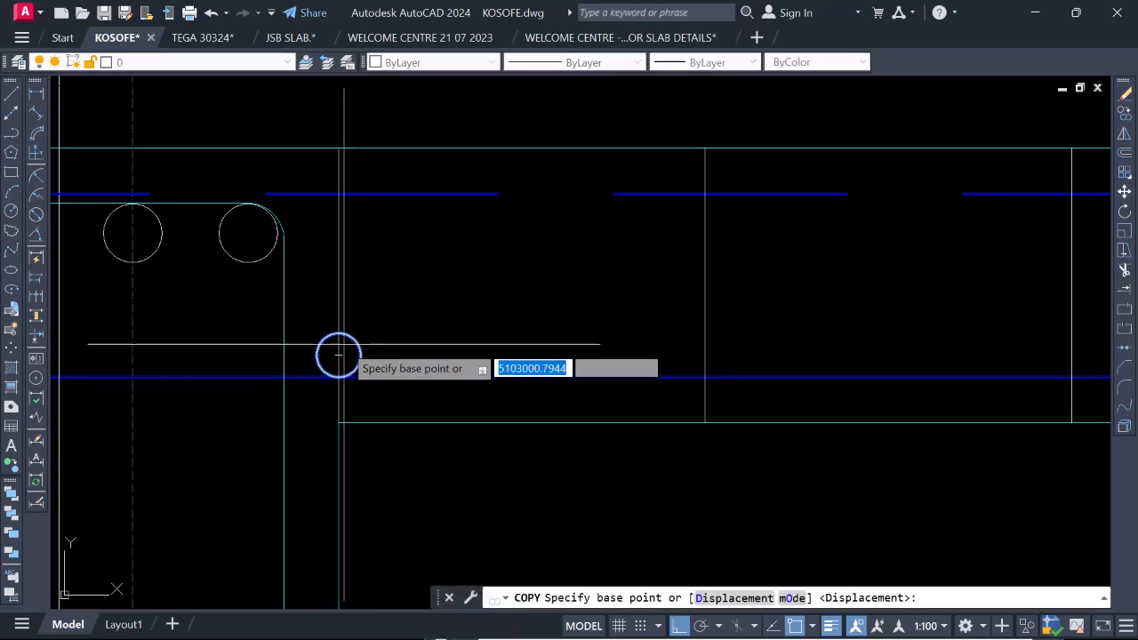
left_click(339, 354)
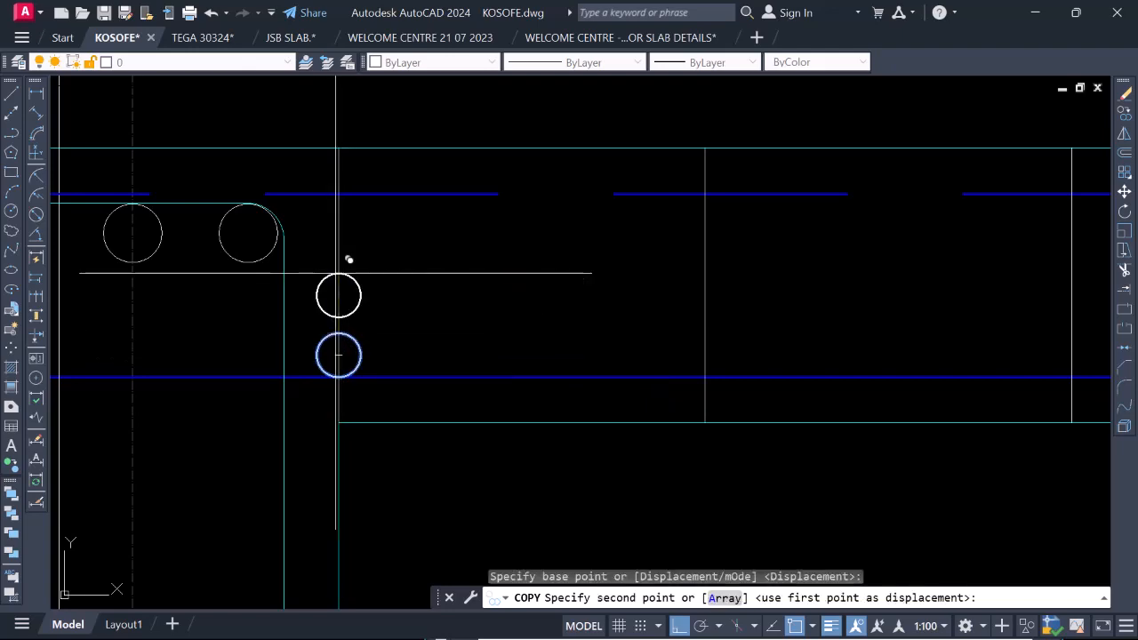
left_click(337, 194)
scroll(368, 209, "down", 5)
scroll(406, 211, "up", 3)
left_click(428, 196)
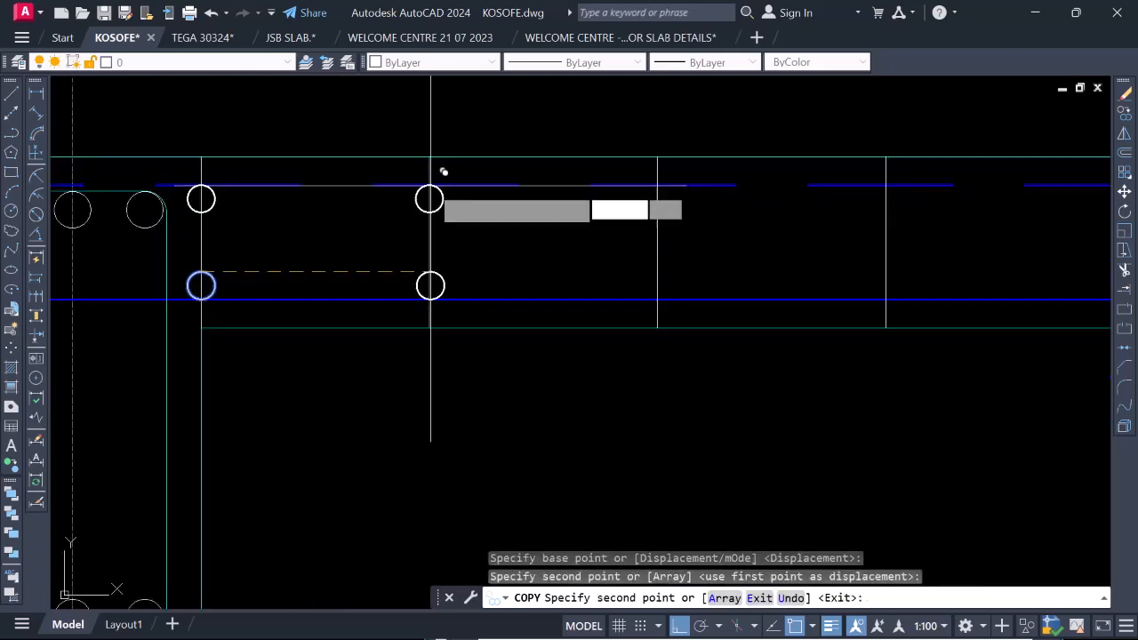
left_click(657, 196)
scroll(577, 210, "down", 2)
scroll(716, 203, "up", 4)
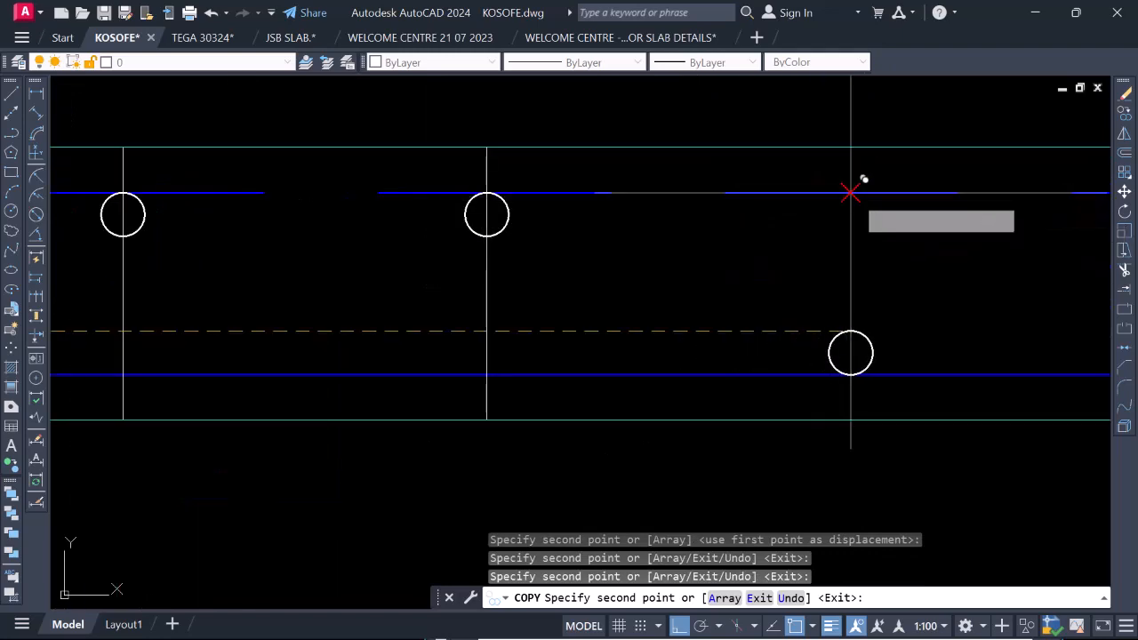
left_click(853, 189)
scroll(782, 206, "down", 5)
scroll(880, 197, "up", 4)
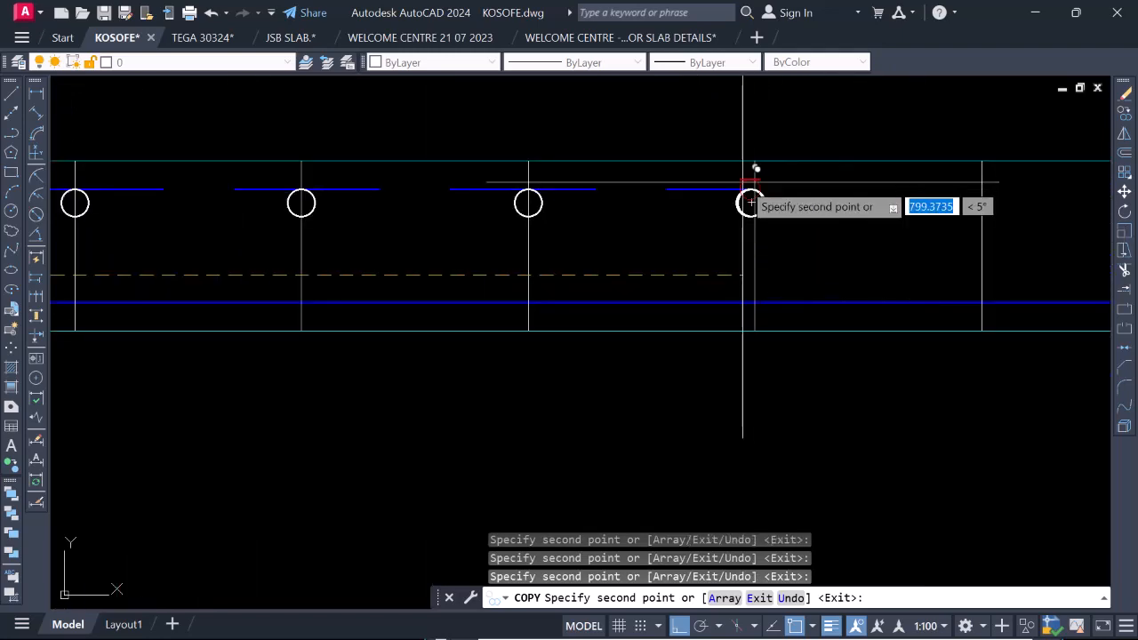
scroll(750, 203, "down", 5)
scroll(622, 200, "up", 4)
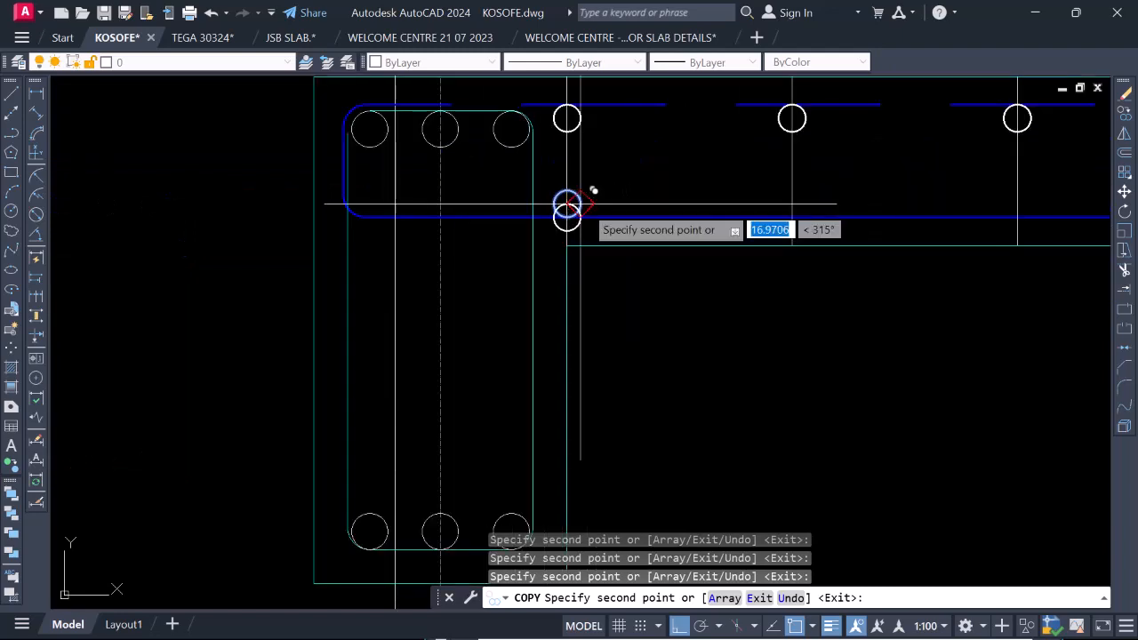
scroll(581, 203, "down", 5)
Copy the bottom-bar circle by its lowest point along the bottom slab bar to each of the five offset vertical lines.
scroll(577, 208, "up", 5)
scroll(557, 202, "up", 2)
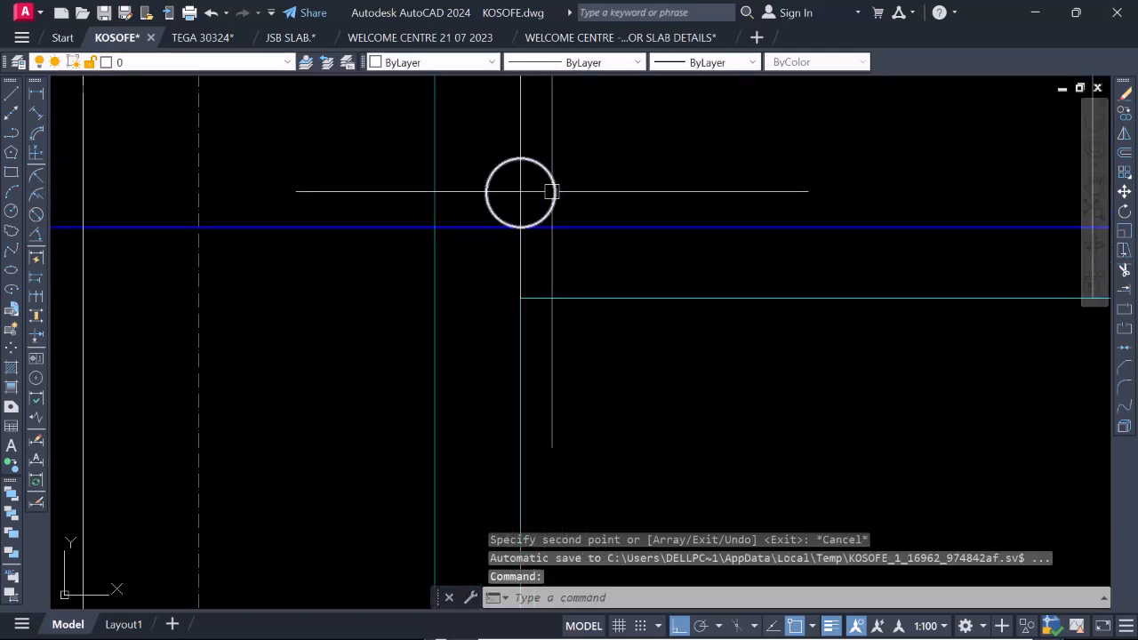
left_click(553, 193)
key("space")
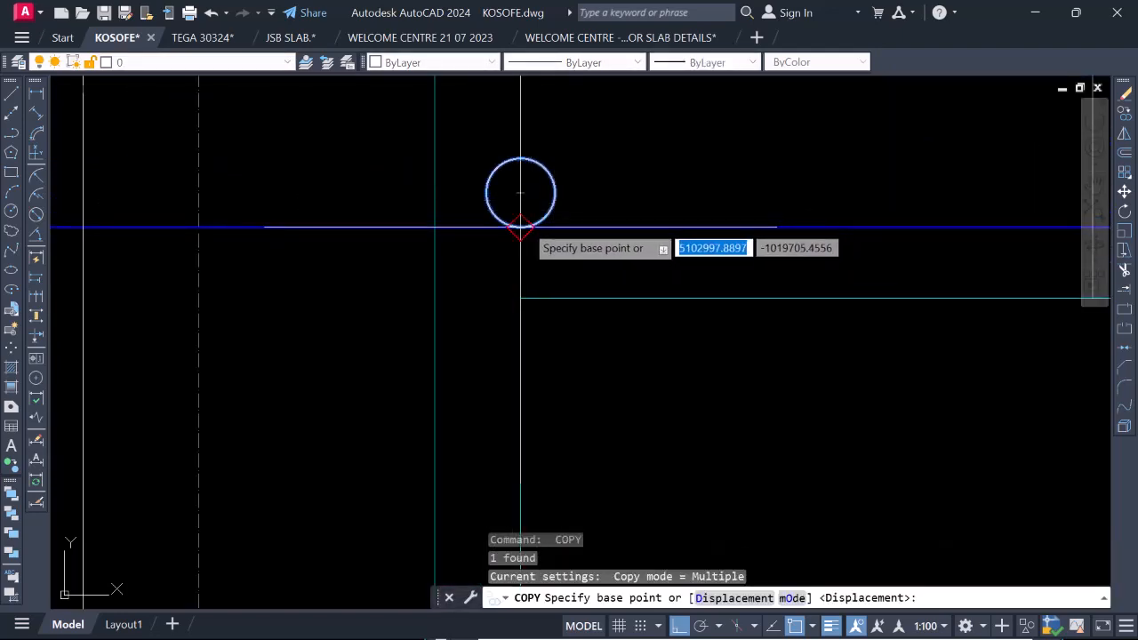
left_click(520, 228)
scroll(521, 222, "down", 4)
left_click(597, 214)
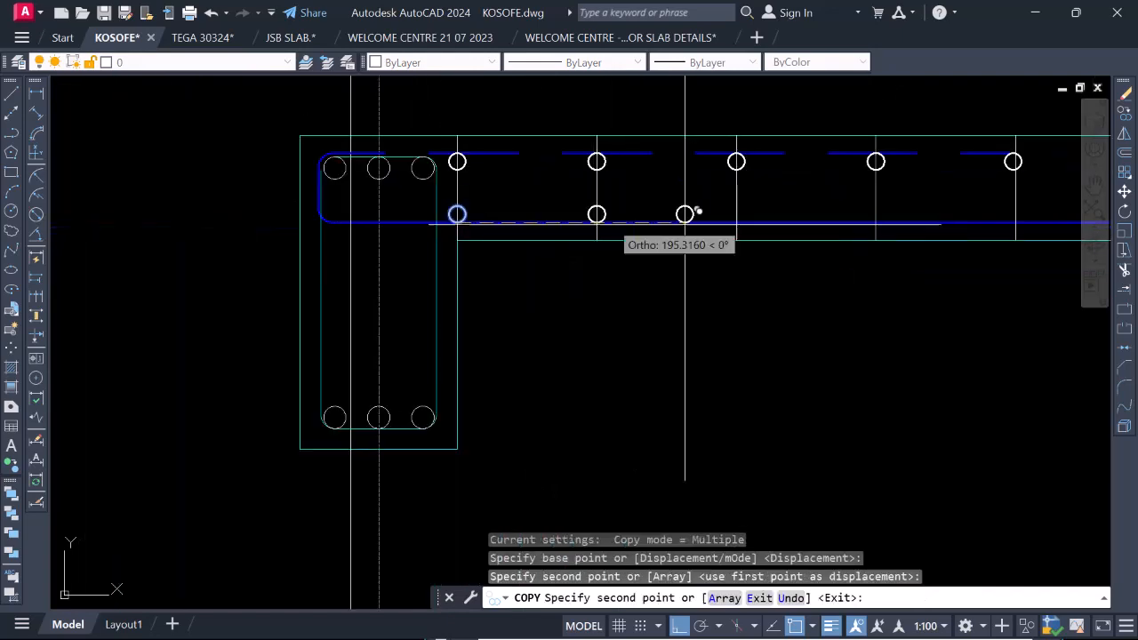
left_click(735, 222)
scroll(697, 221, "down", 4)
scroll(907, 217, "up", 2)
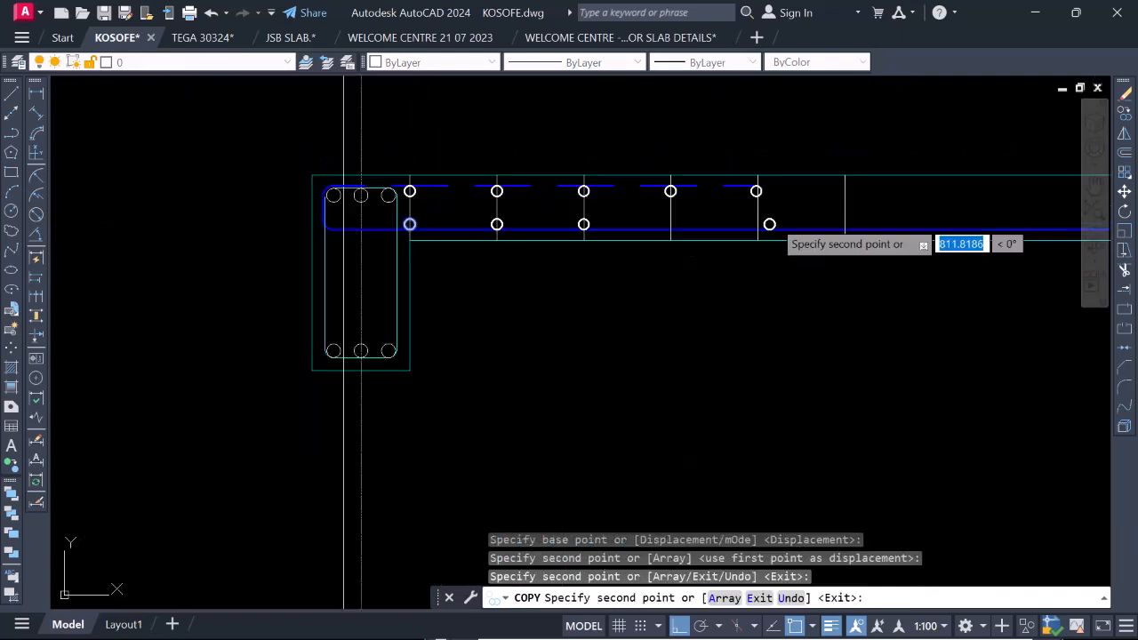
scroll(773, 220, "up", 2)
left_click(609, 227)
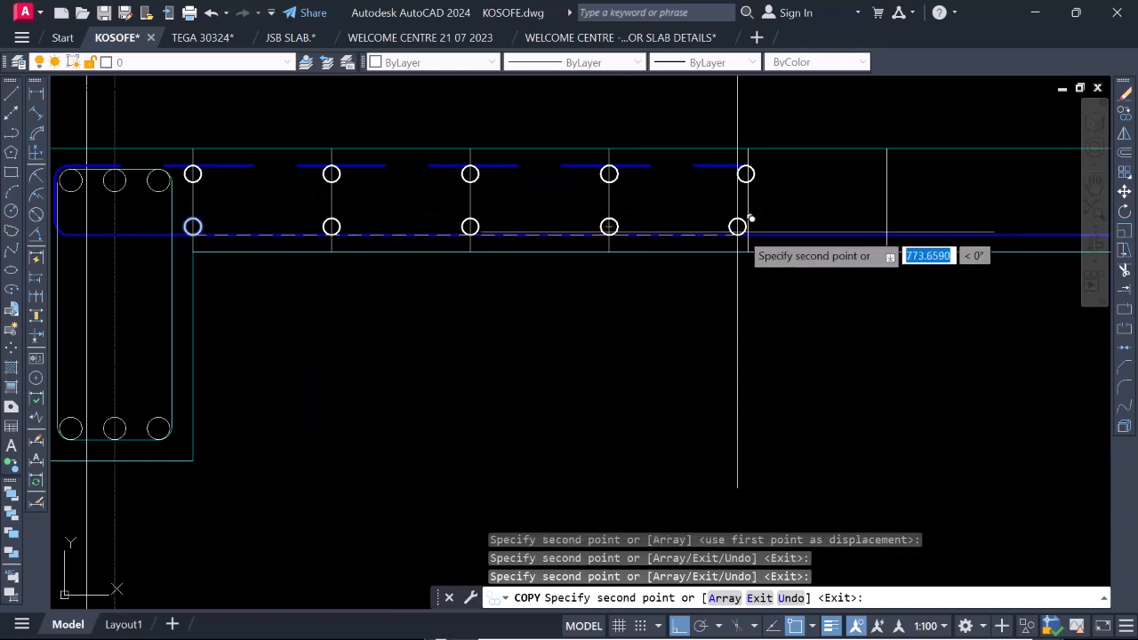
left_click(747, 227)
scroll(770, 208, "down", 4)
scroll(819, 216, "up", 4)
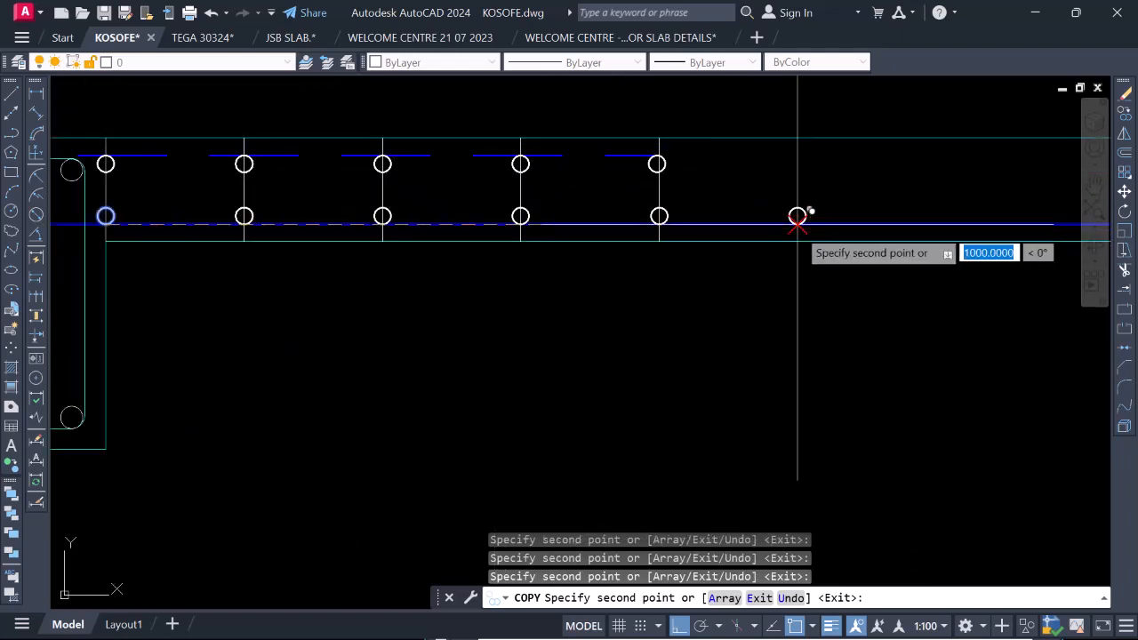
scroll(798, 216, "down", 5)
key("Escape")
End the copy and select the five bottom-bar circles at the offset lines, excluding the one at the gridline 2 beam face.
scroll(645, 233, "up", 6)
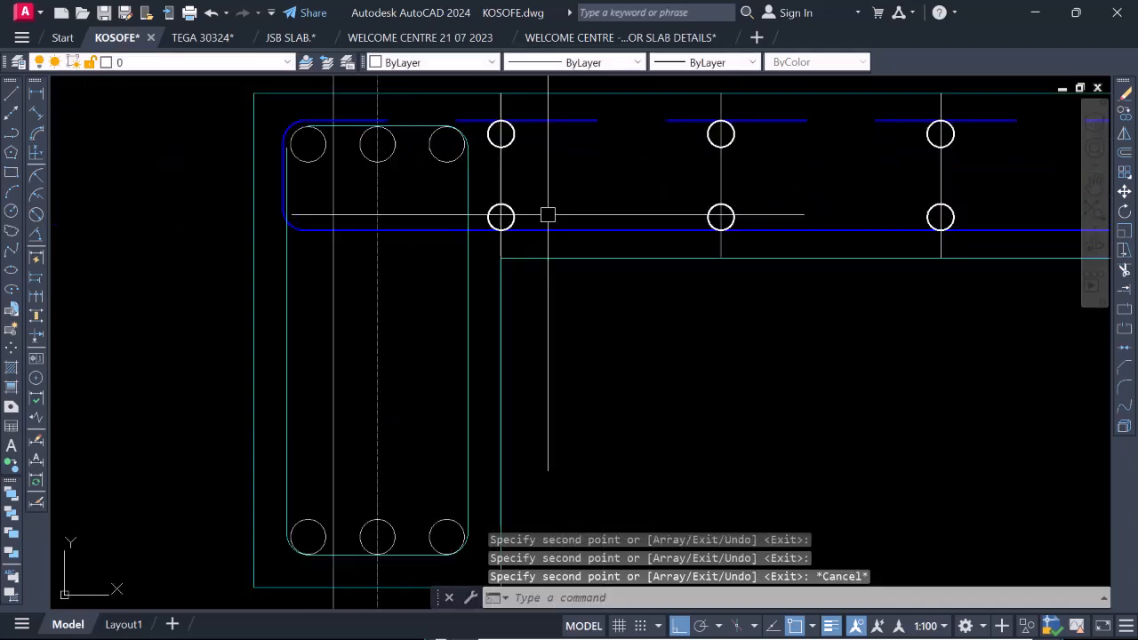
scroll(547, 215, "up", 2)
left_click(439, 182)
scroll(456, 177, "down", 4)
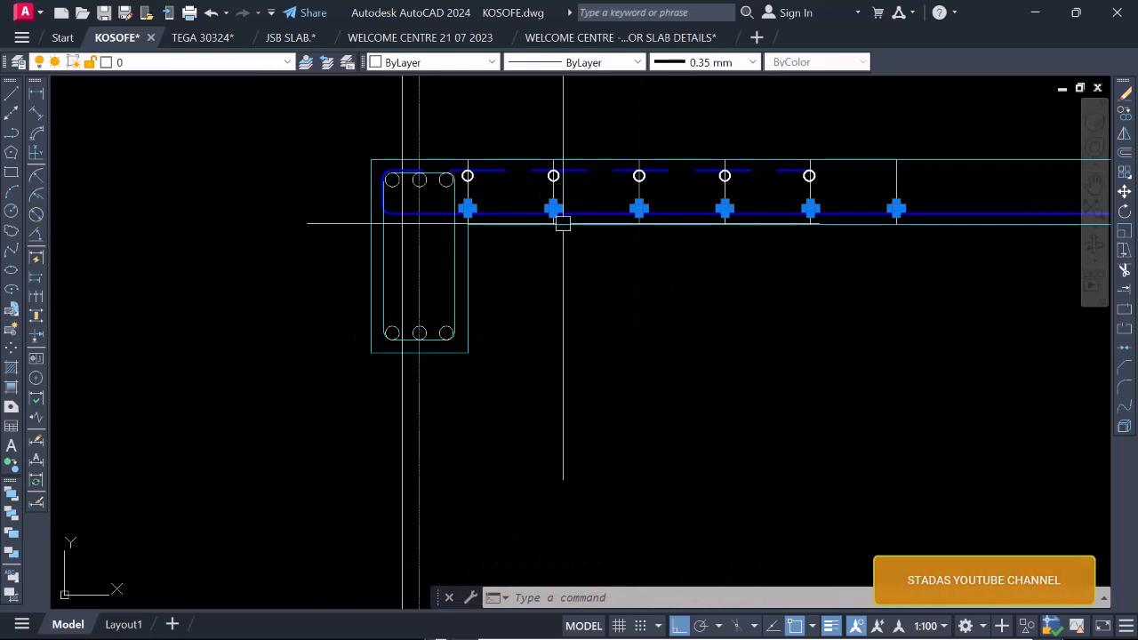
right_click(538, 209)
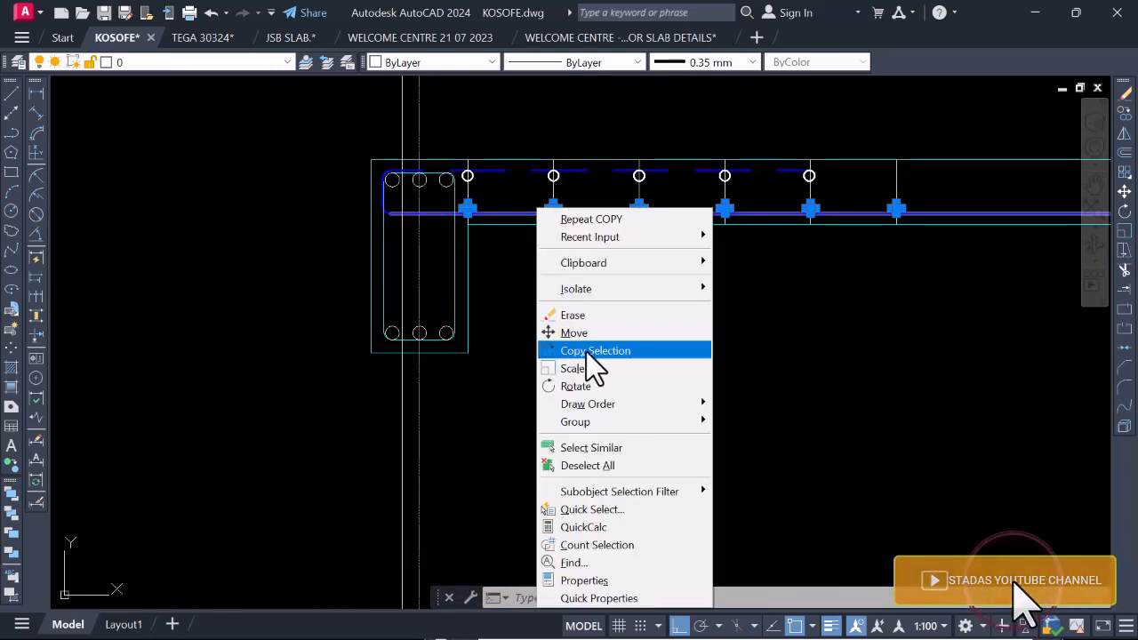
left_click(501, 197)
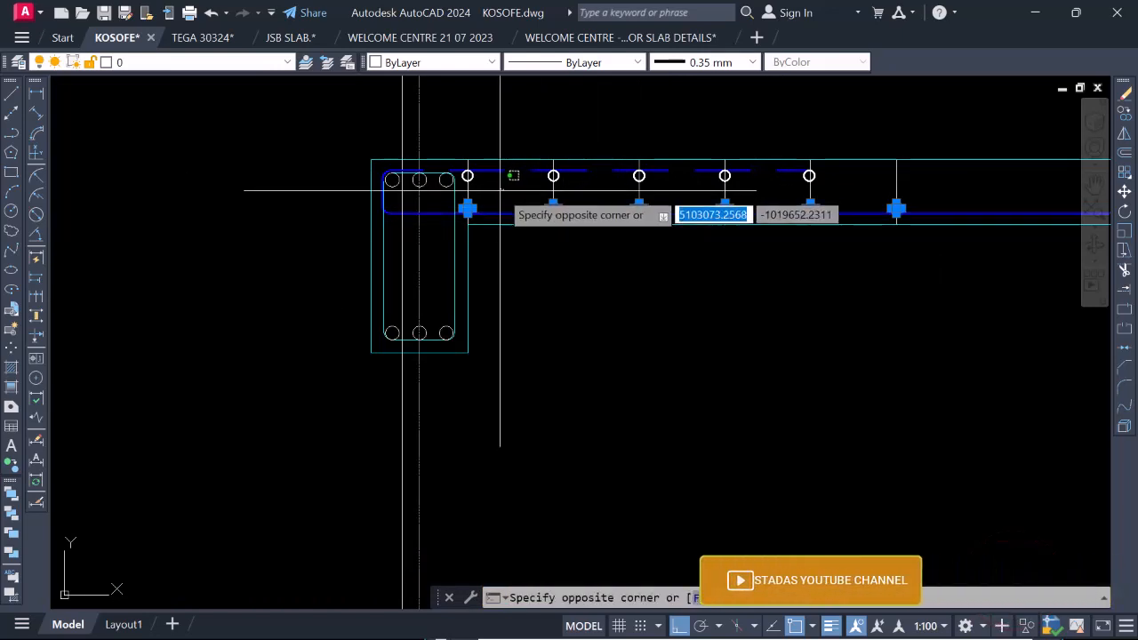
left_click(486, 200)
scroll(486, 200, "up", 4)
left_click(376, 188)
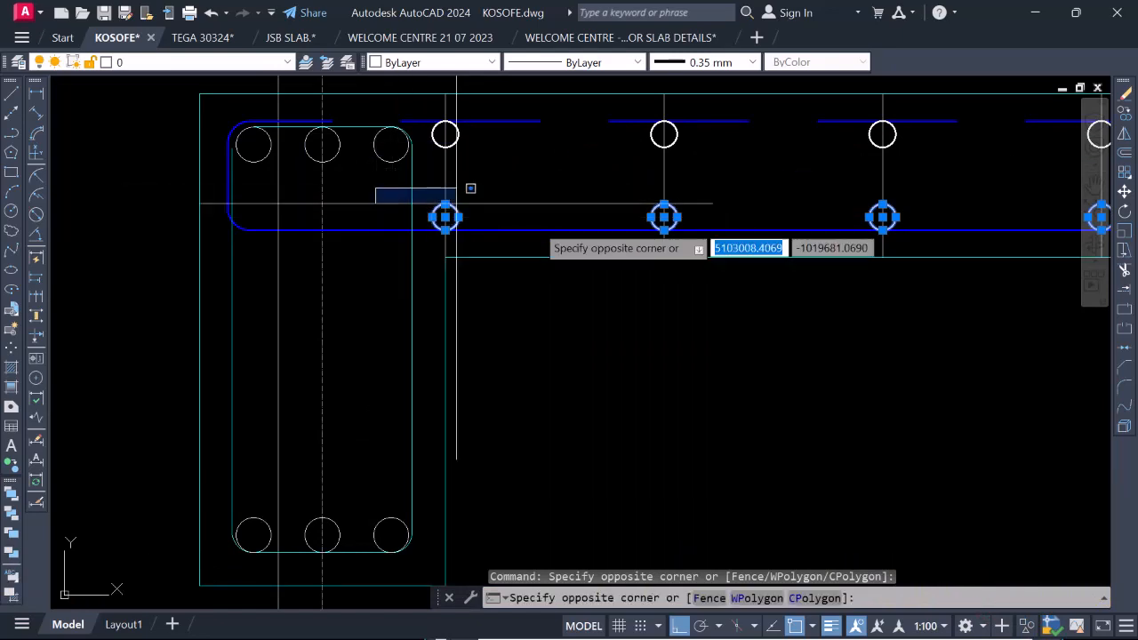
left_click(536, 258)
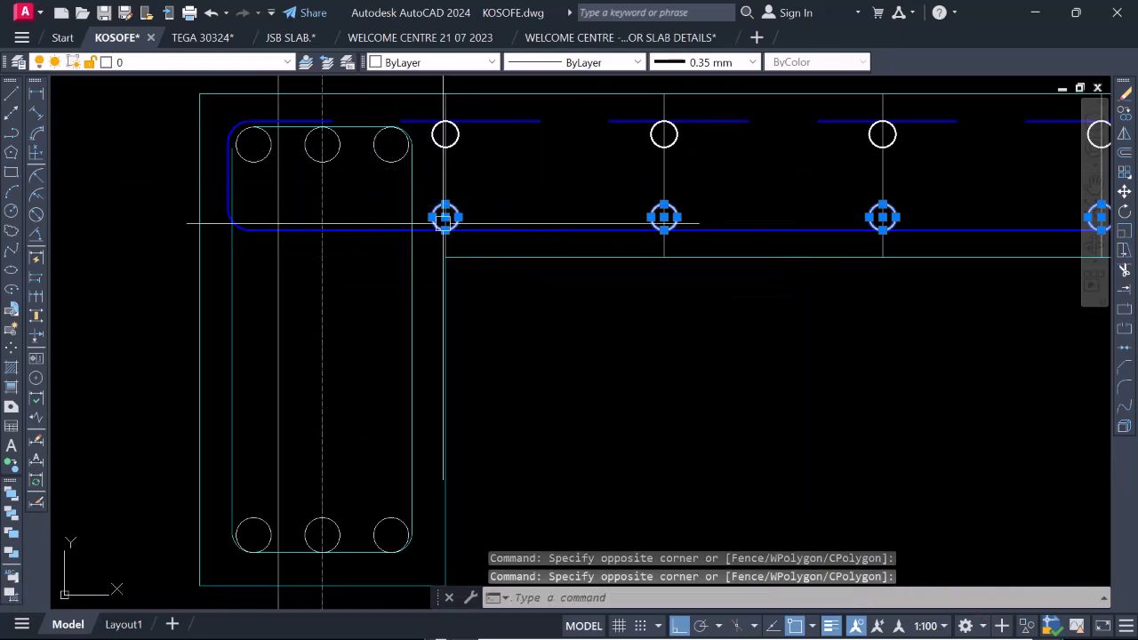
left_click(379, 192, "shift")
left_click(555, 261, "shift")
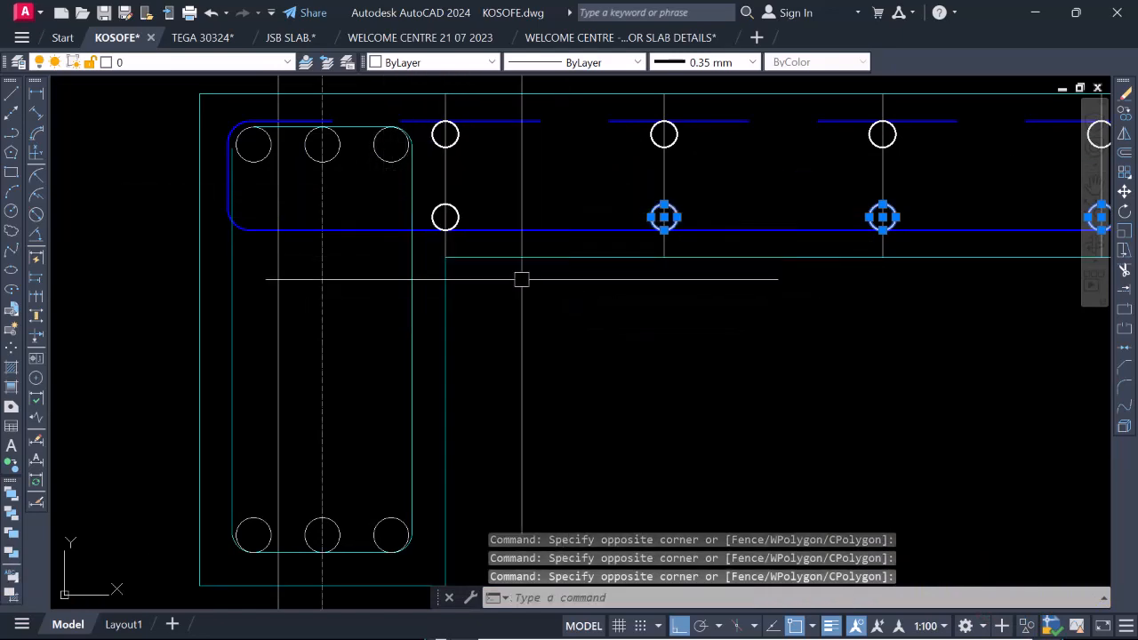
scroll(491, 263, "down", 4)
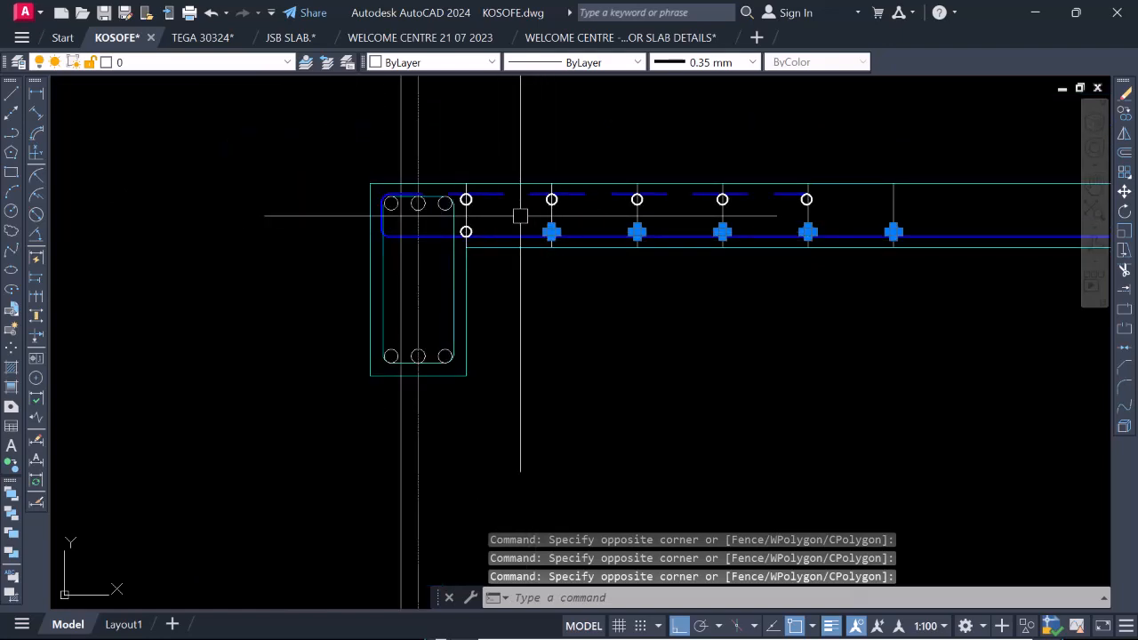
Copy the five selected circles along the bottom bar, from the beam-face circle's centre to the centre of the last circle in the row.
right_click(492, 220)
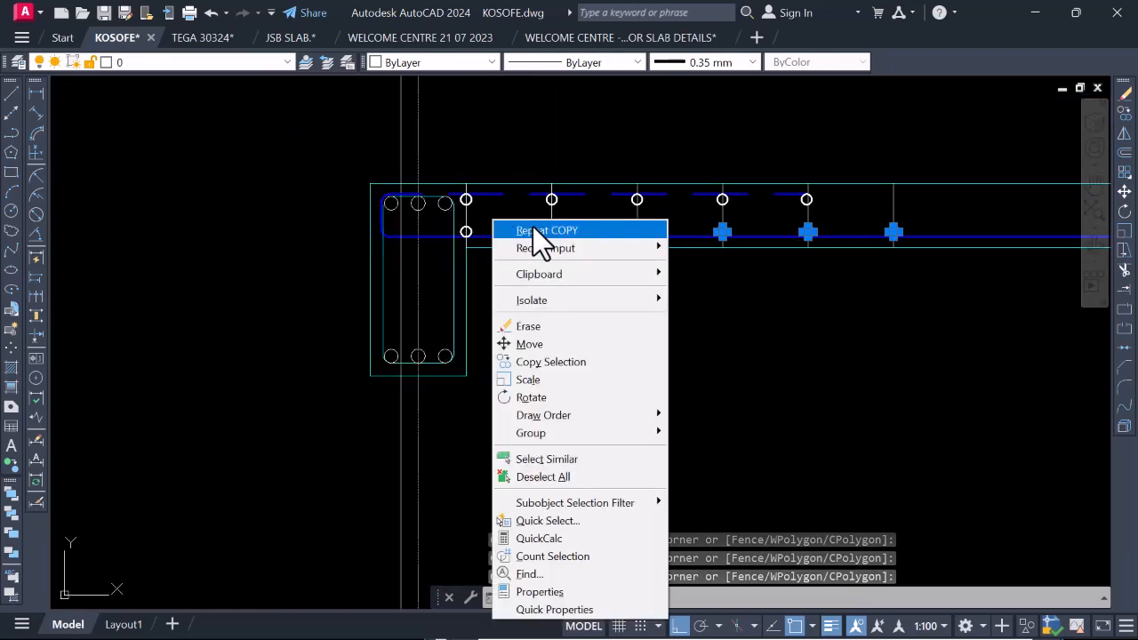
left_click(560, 363)
scroll(462, 231, "up", 7)
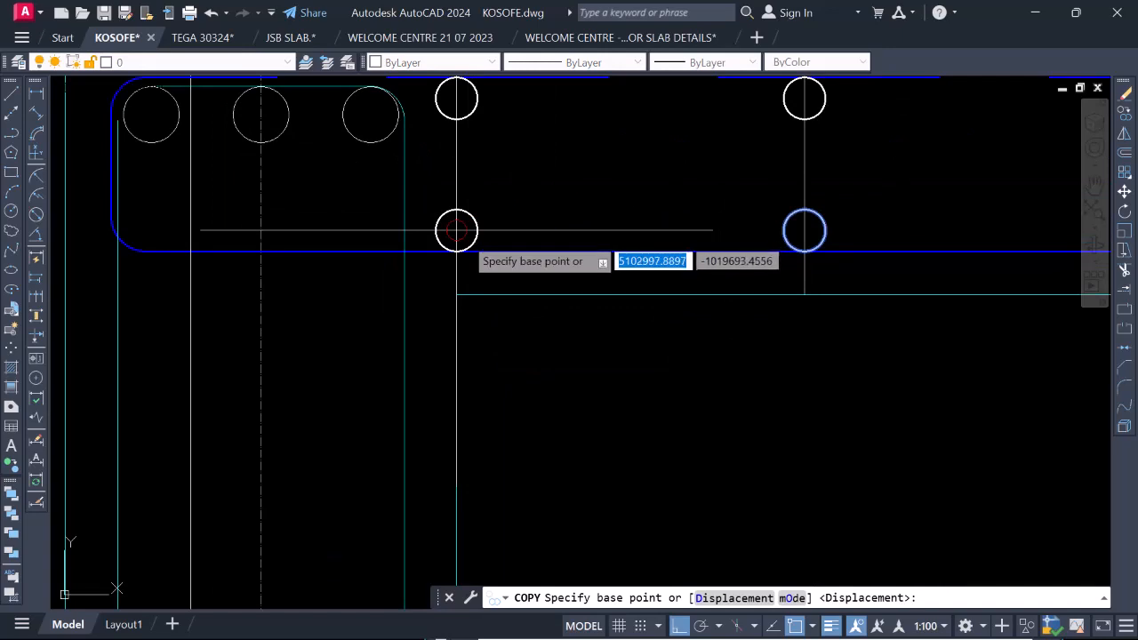
left_click(477, 223)
scroll(414, 246, "down", 5)
scroll(533, 238, "down", 2)
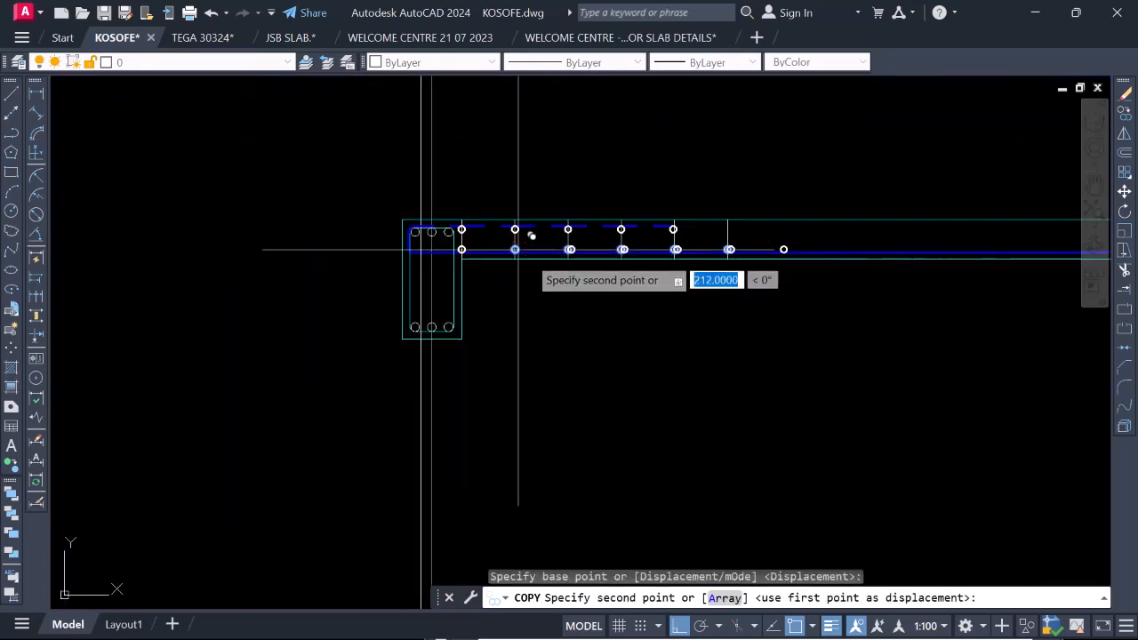
scroll(516, 232, "up", 4)
scroll(503, 242, "down", 4)
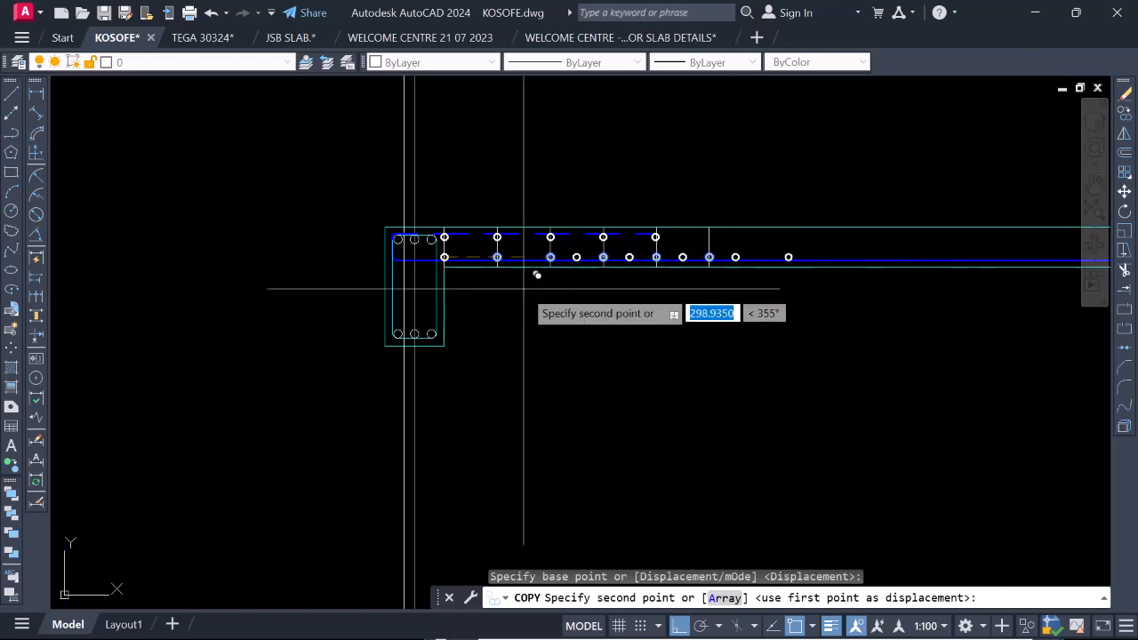
scroll(729, 258, "up", 8)
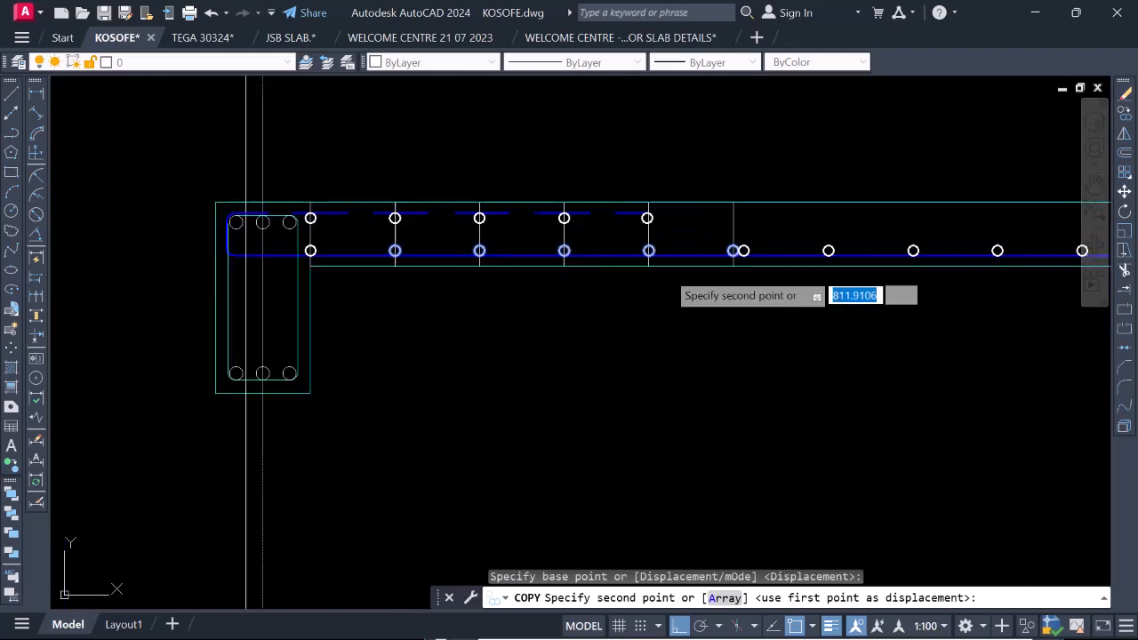
left_click(737, 256)
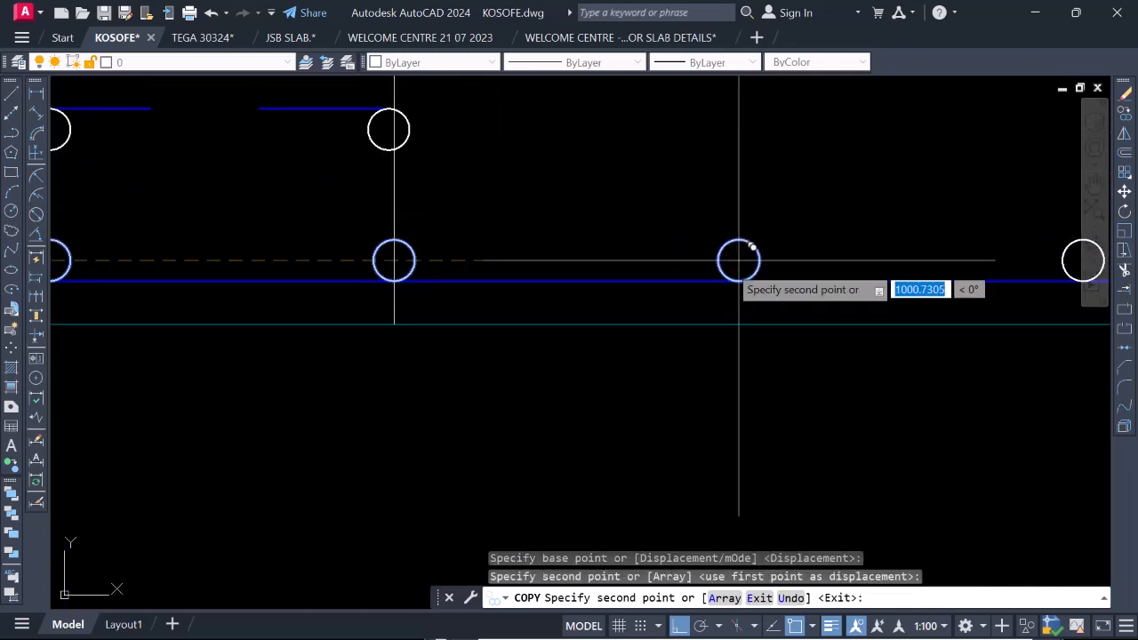
Place two more copies of the five-circle group along the bottom bar, each starting from the last circle of the preceding group.
scroll(508, 261, "down", 9)
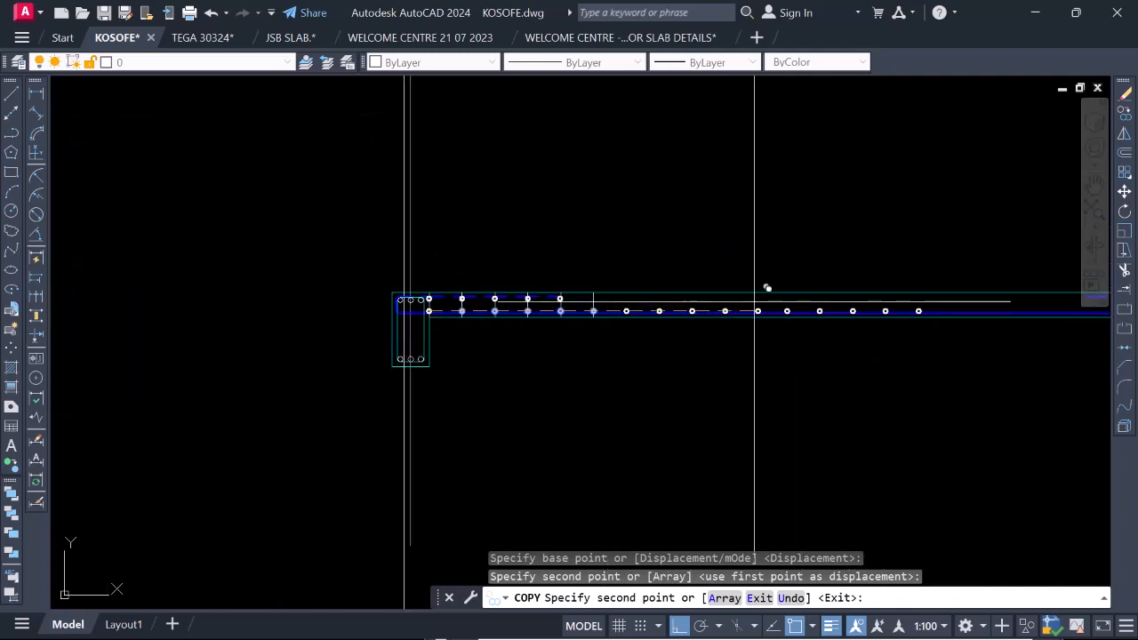
scroll(764, 289, "up", 8)
left_click(813, 302)
scroll(452, 287, "down", 6)
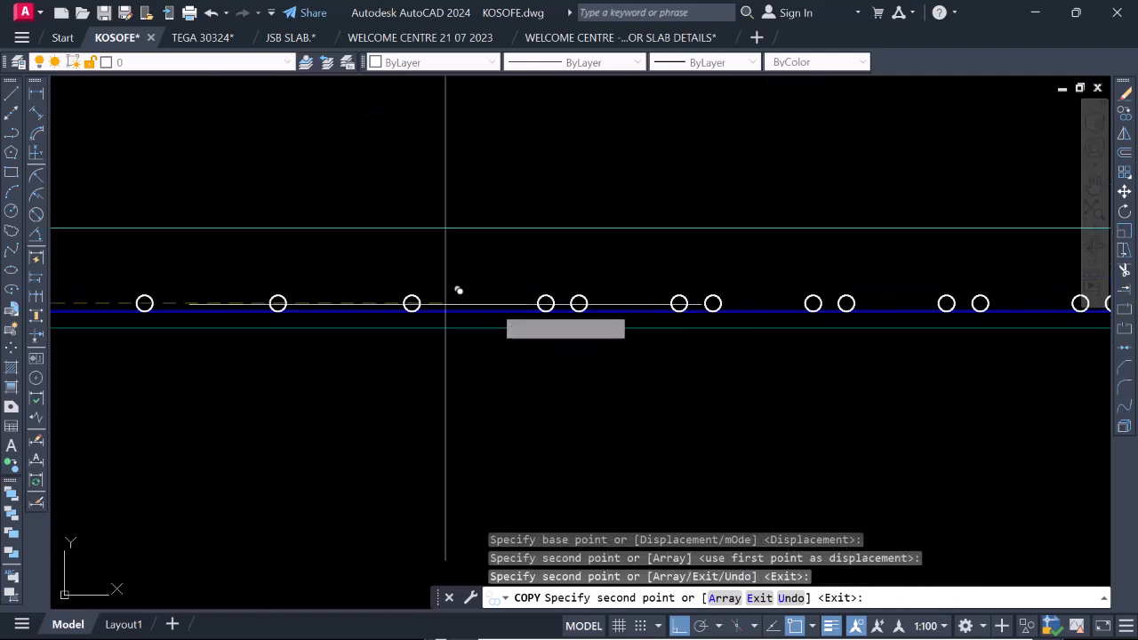
scroll(792, 335, "up", 6)
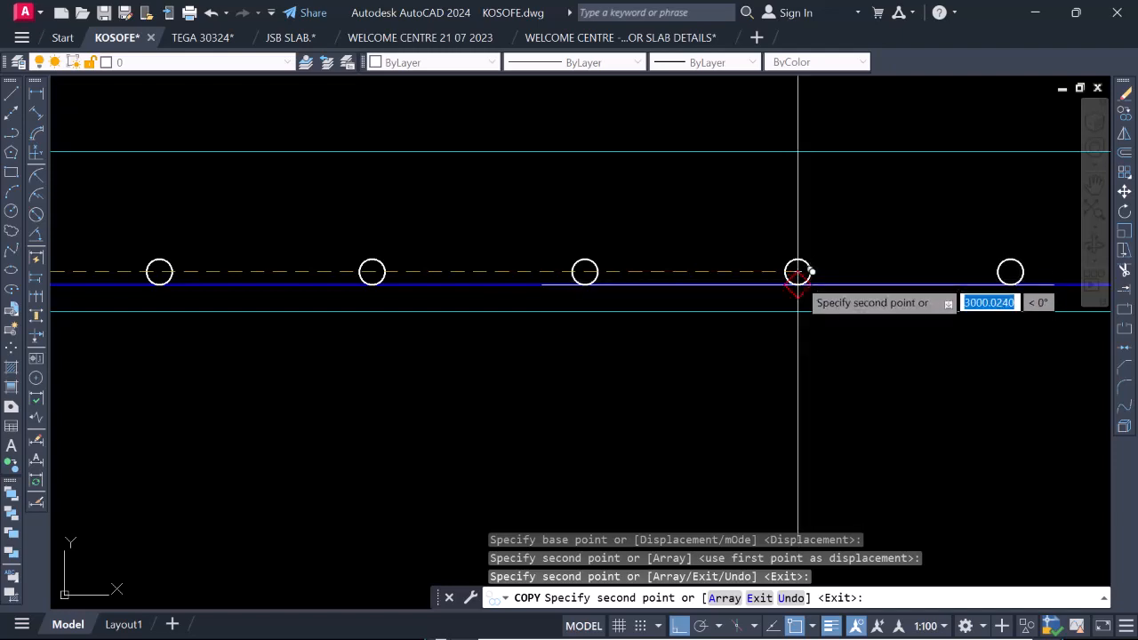
left_click(798, 271)
Place another copy of the five-circle group from the row's last circle, continuing into the gridline 3a beam, and end the copy.
scroll(795, 289, "down", 6)
scroll(498, 304, "up", 3)
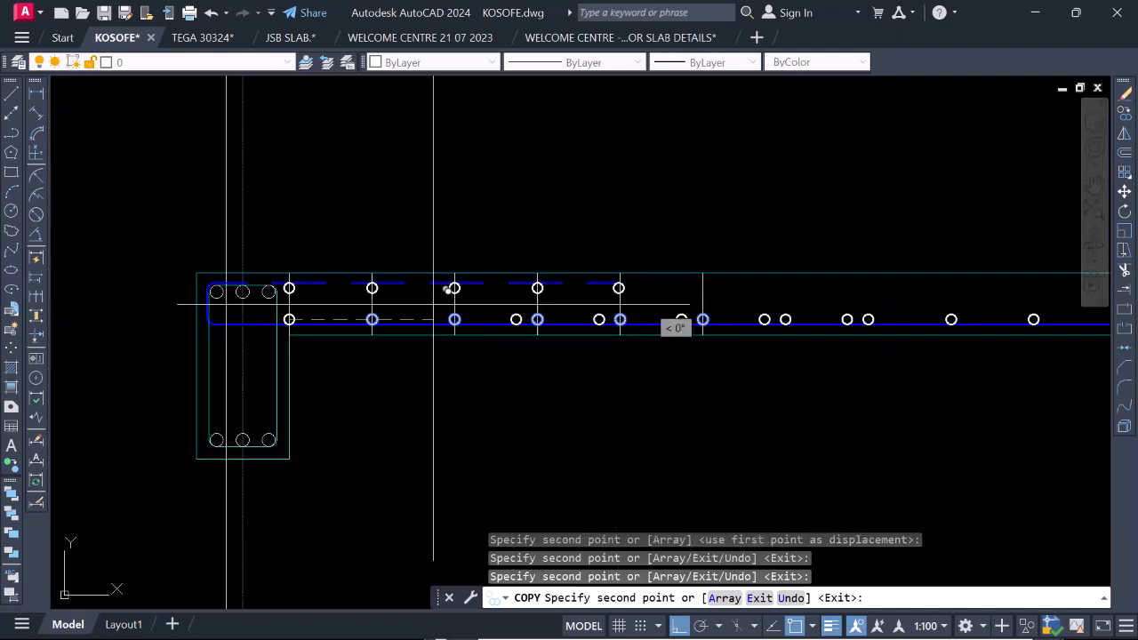
scroll(441, 290, "down", 4)
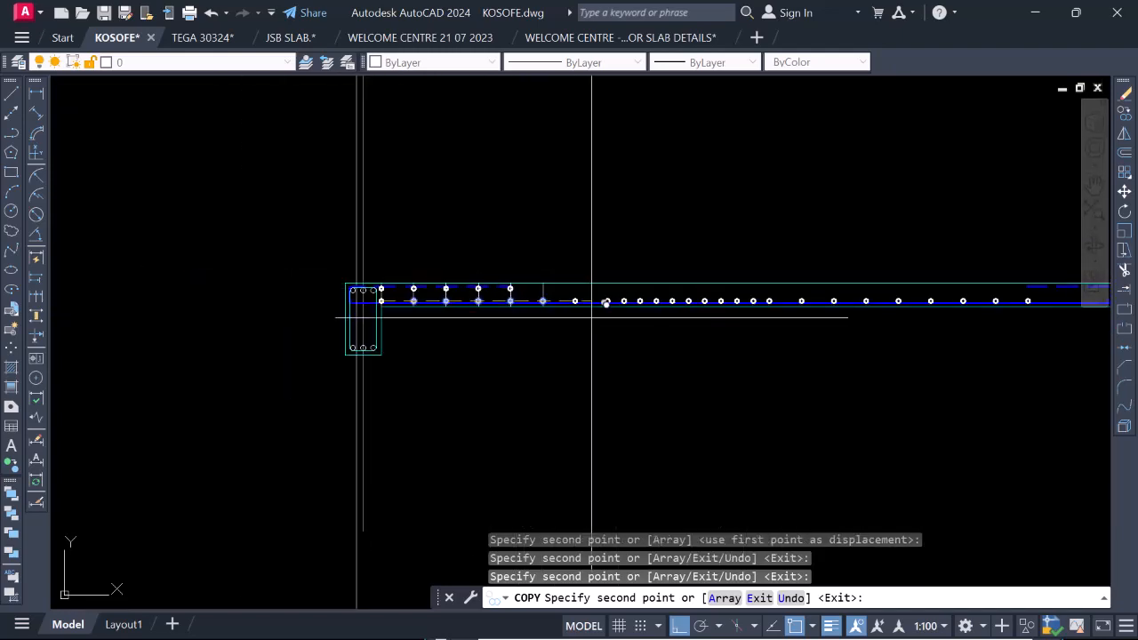
scroll(789, 286, "up", 3)
scroll(323, 315, "down", 5)
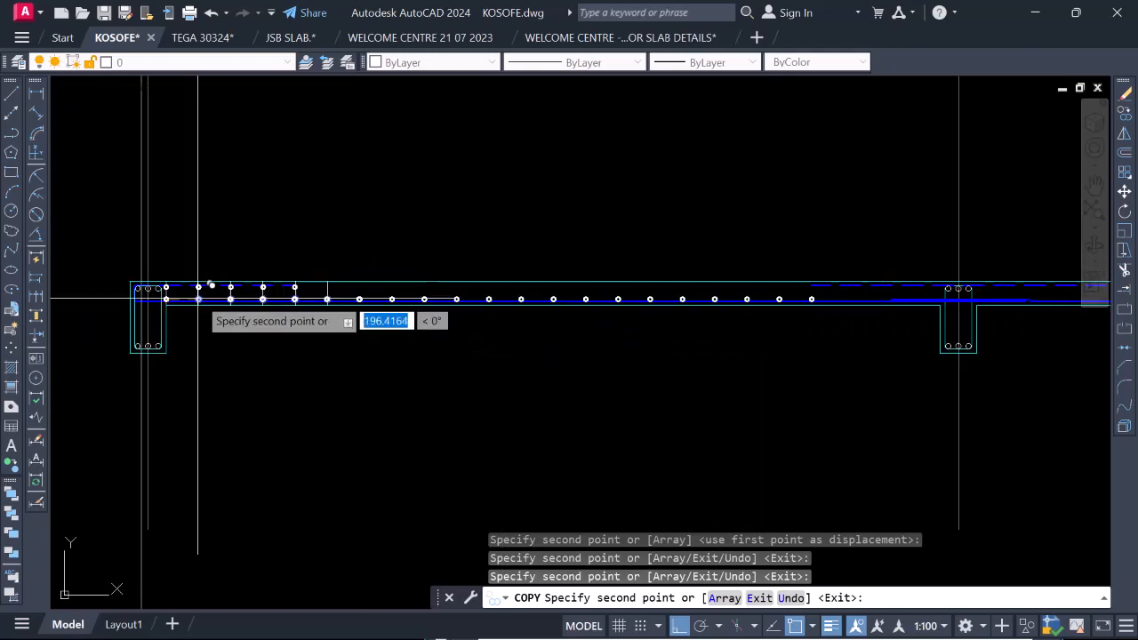
scroll(568, 302, "up", 7)
scroll(594, 325, "up", 4)
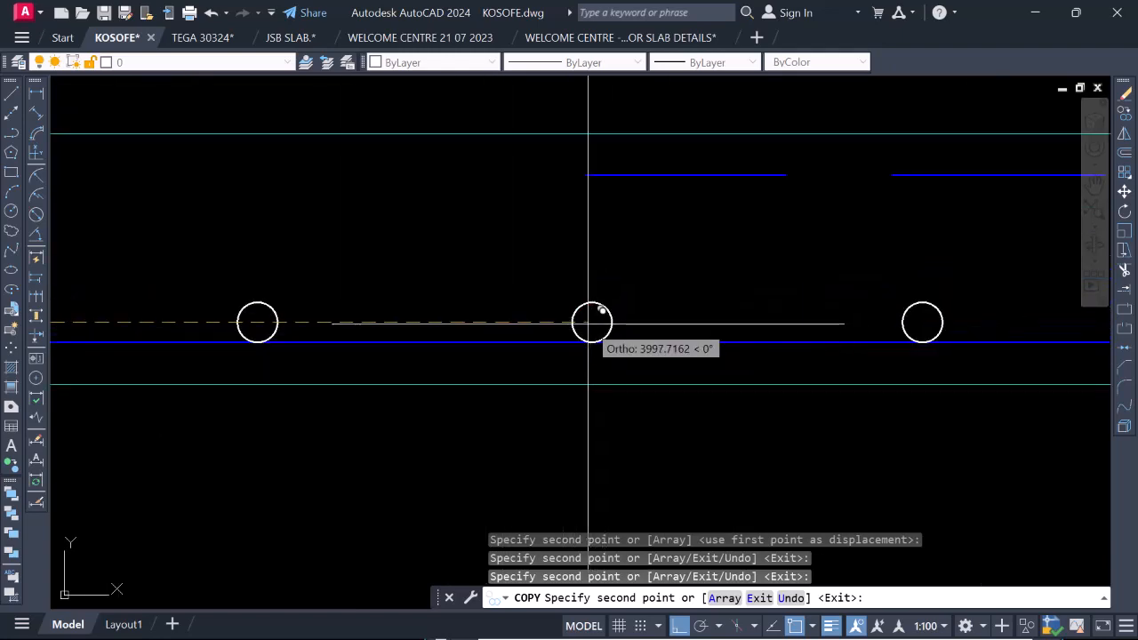
scroll(591, 321, "down", 2)
scroll(591, 325, "down", 8)
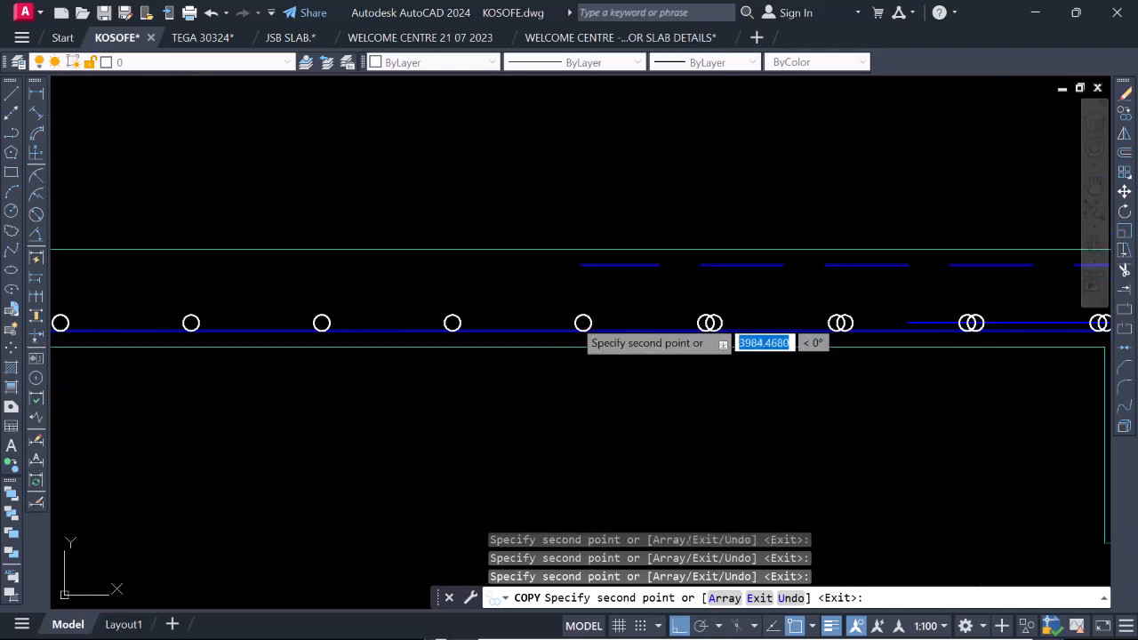
scroll(717, 312, "up", 4)
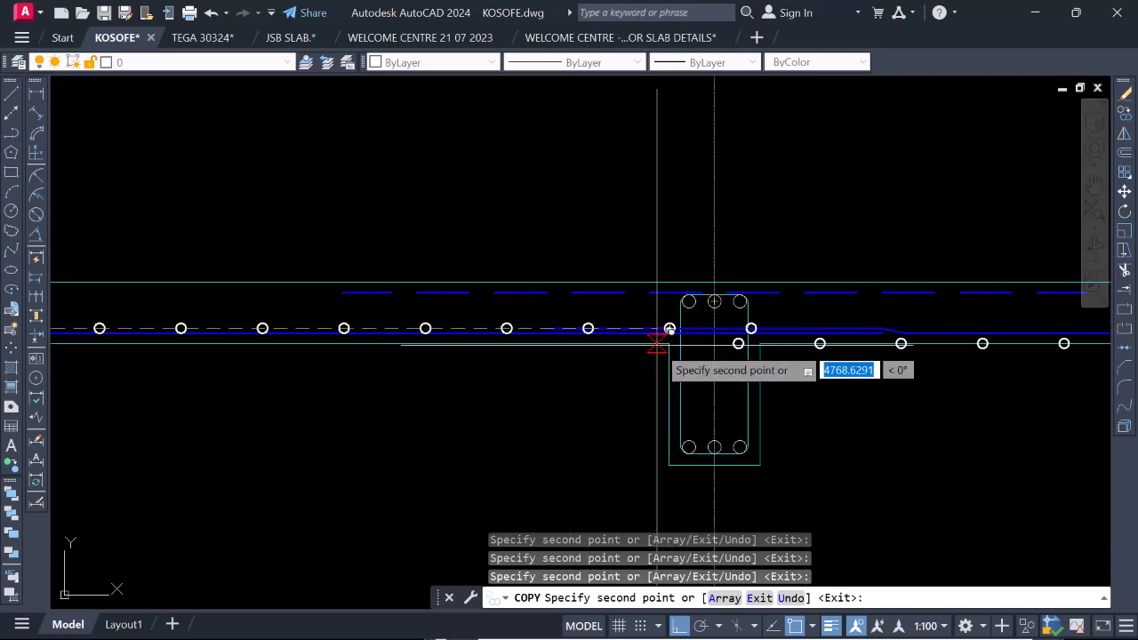
scroll(673, 351, "down", 7)
scroll(721, 394, "up", 5)
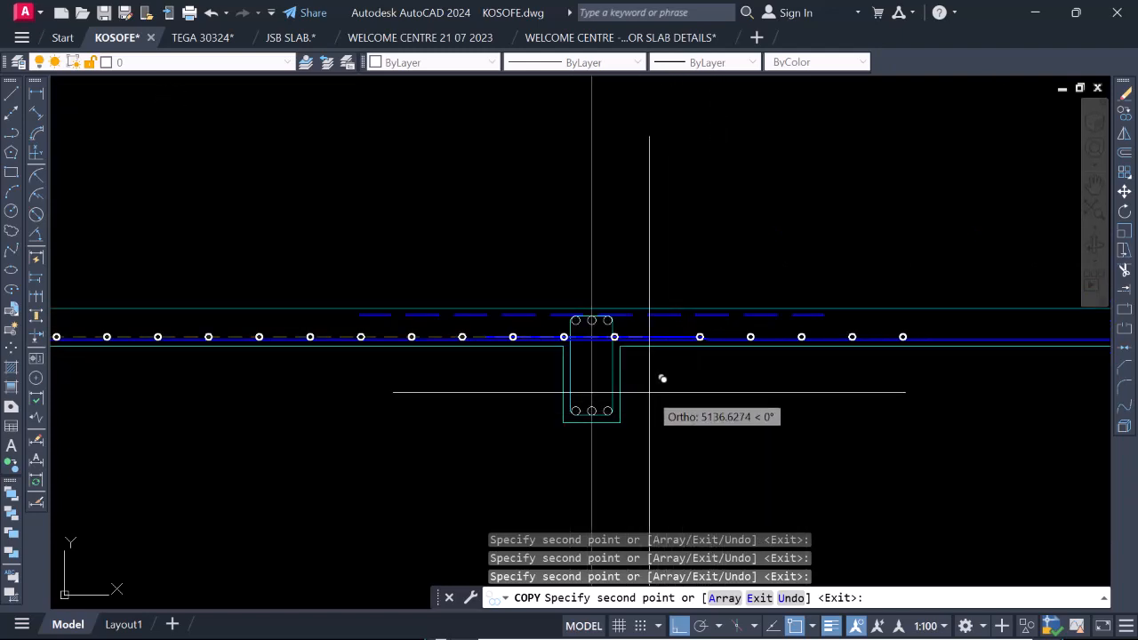
scroll(662, 378, "up", 4)
key("Escape")
Copy the vertical line at the gridline 2 beam's inner face by its lower end to both faces of the gridline 3a beam.
scroll(731, 338, "down", 8)
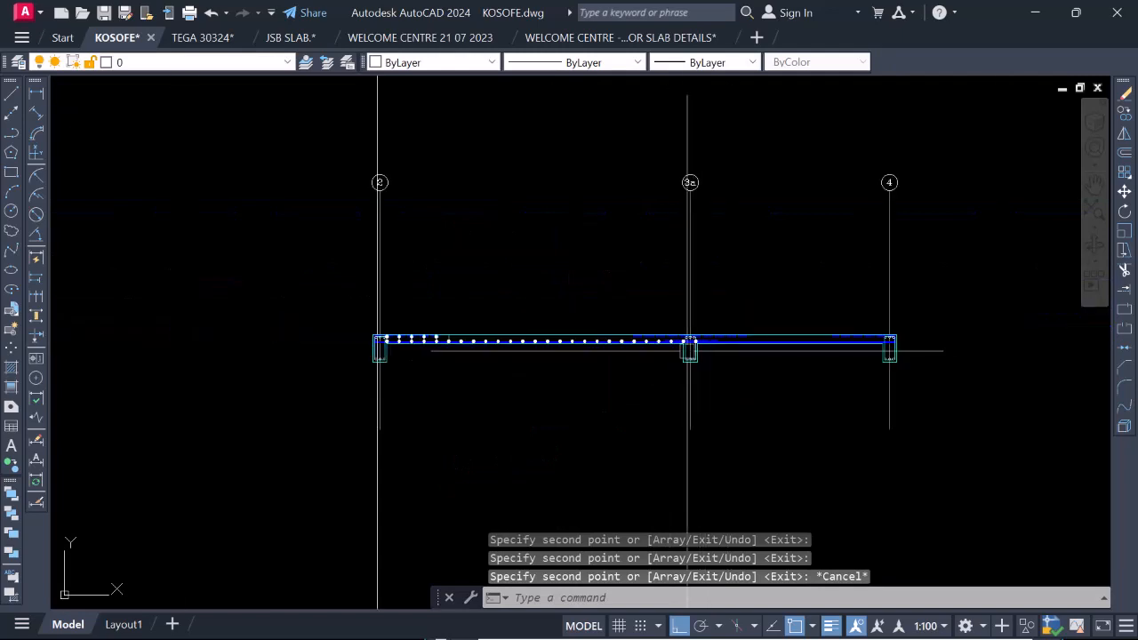
scroll(338, 323, "up", 5)
scroll(425, 382, "up", 6)
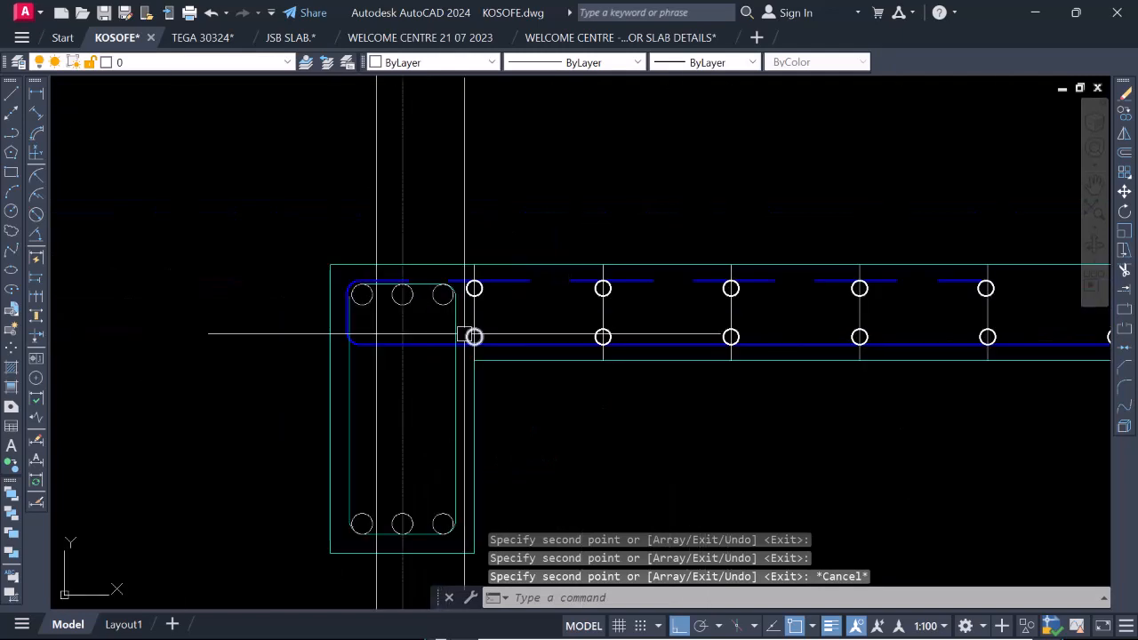
left_click(487, 293)
right_click(487, 294)
left_click(537, 357)
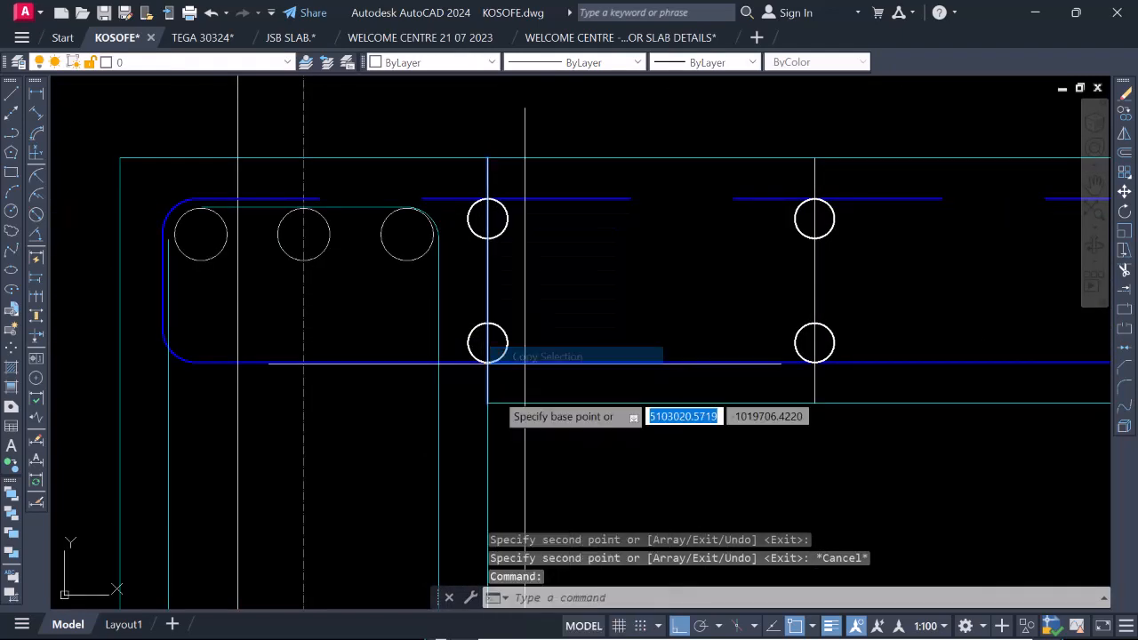
scroll(483, 400, "down", 2)
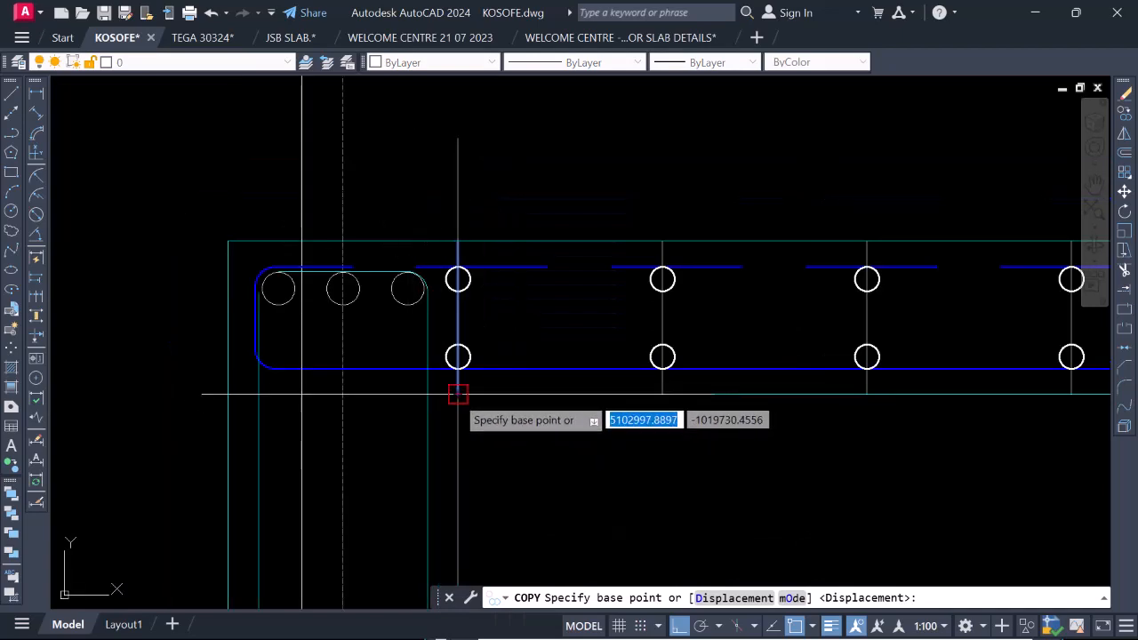
left_click(458, 393)
scroll(458, 394, "down", 8)
scroll(939, 390, "up", 2)
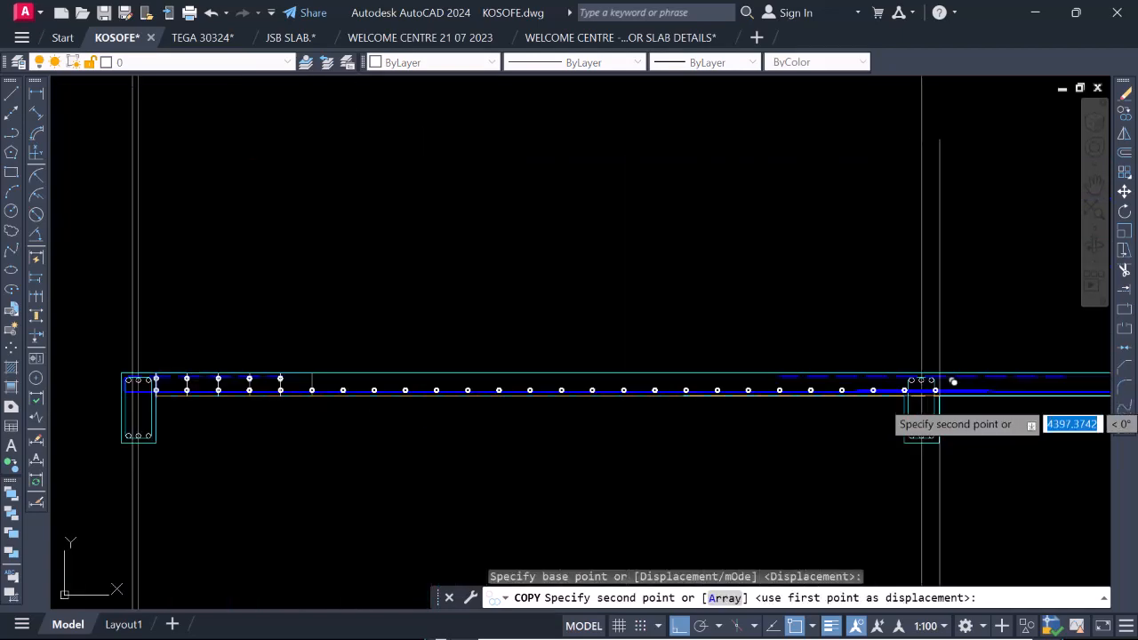
scroll(888, 393, "up", 3)
scroll(764, 376, "up", 2)
left_click(736, 371)
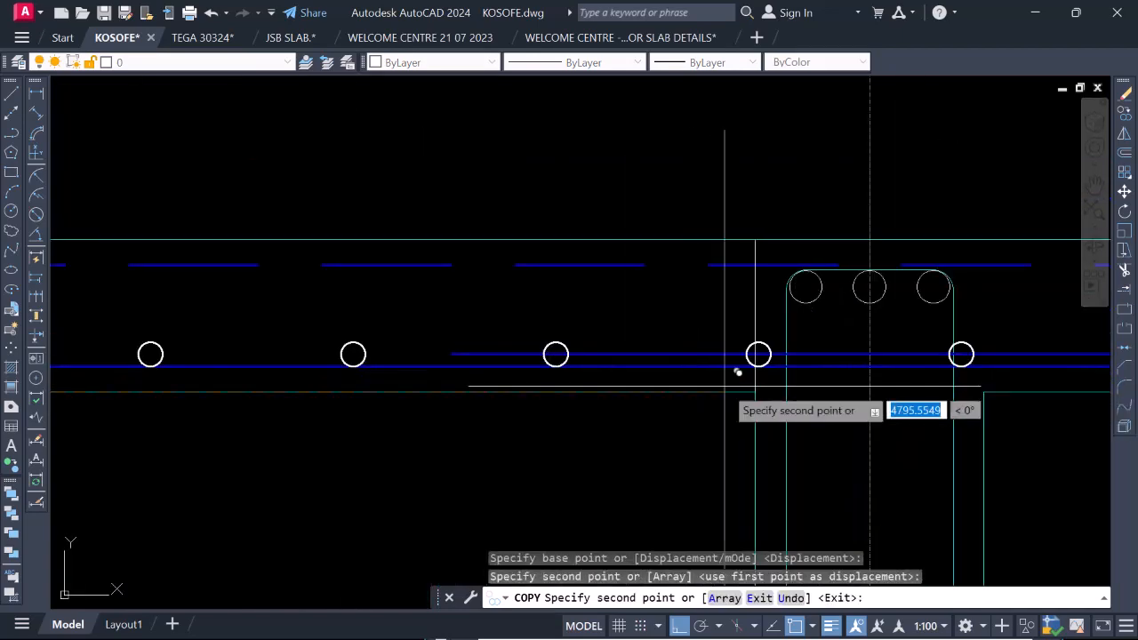
scroll(737, 368, "down", 3)
scroll(782, 362, "up", 5)
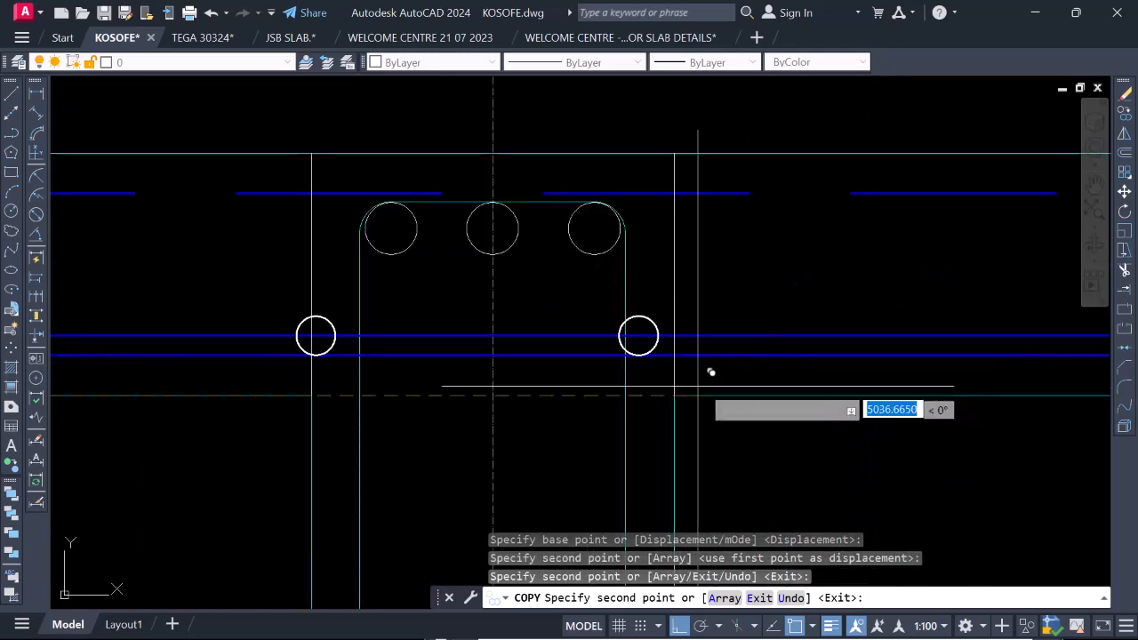
scroll(705, 374, "down", 4)
scroll(690, 439, "up", 3)
key("Escape")
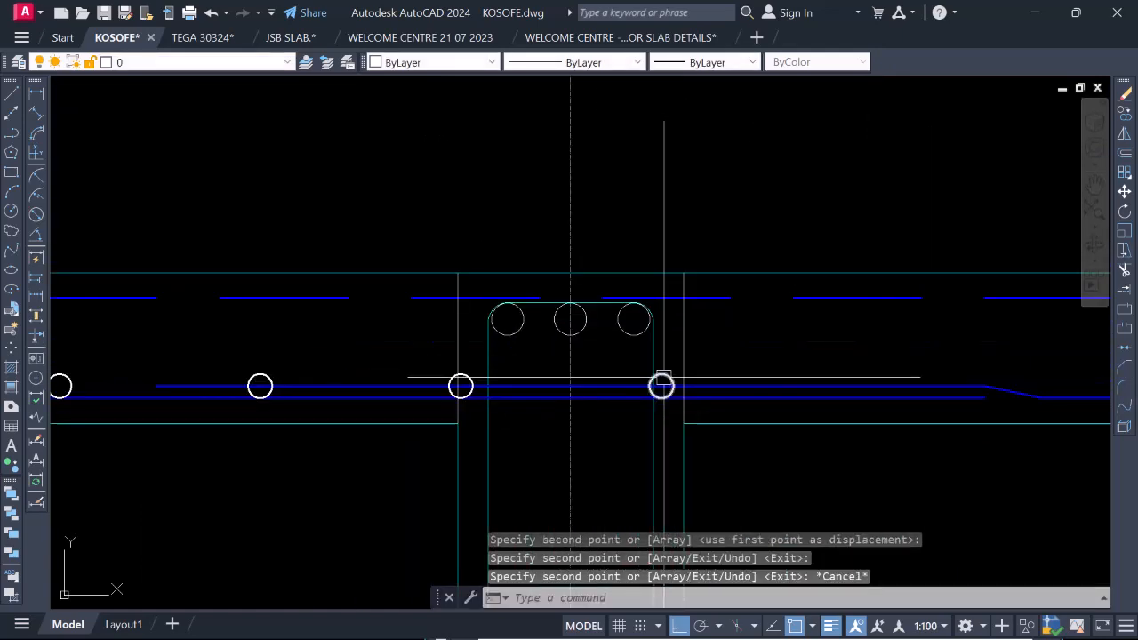
Erase the bottom-bar circle inside the gridline 3a beam, near its face toward gridline 4.
left_click(661, 385)
type("E")
key("Return")
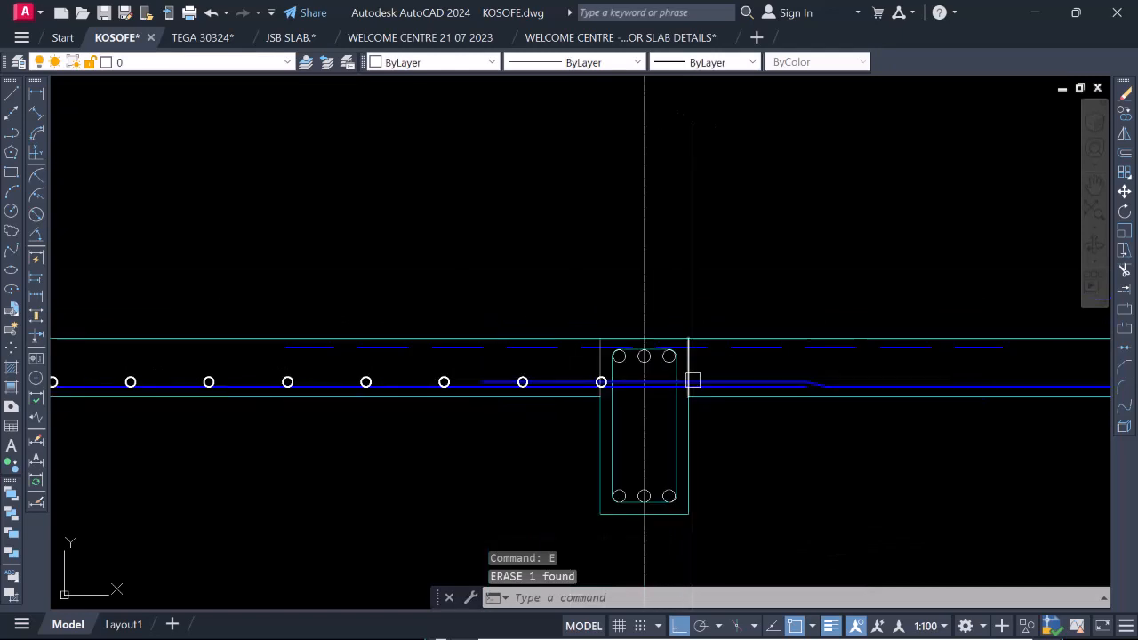
scroll(690, 383, "down", 4)
scroll(596, 373, "up", 4)
scroll(723, 387, "down", 6)
scroll(722, 388, "down", 3)
scroll(437, 394, "up", 8)
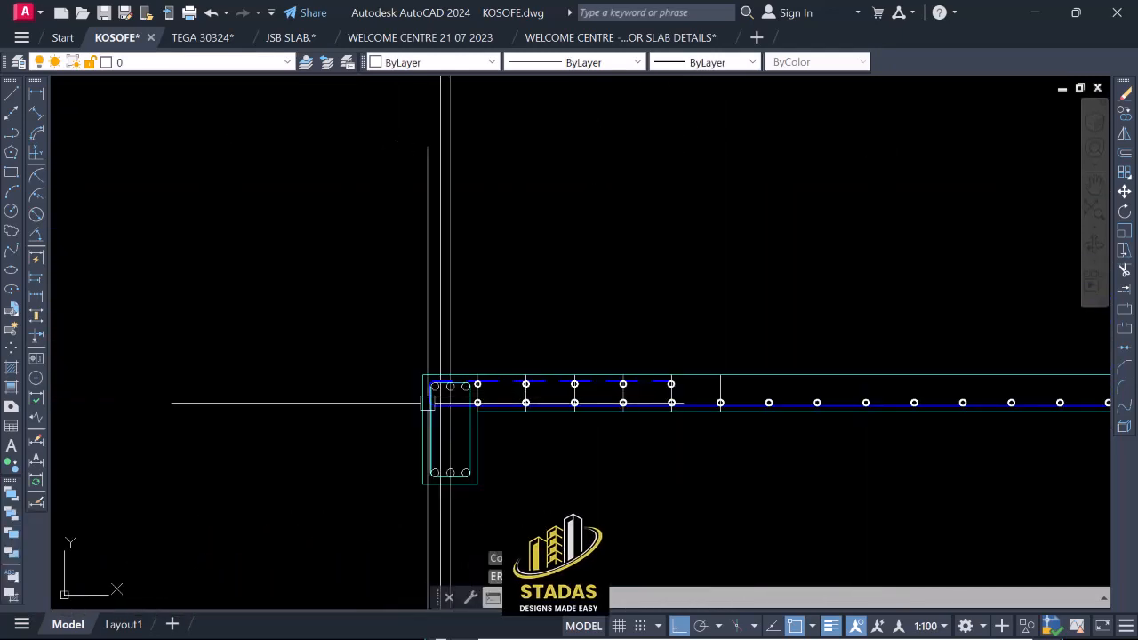
scroll(525, 396, "down", 3)
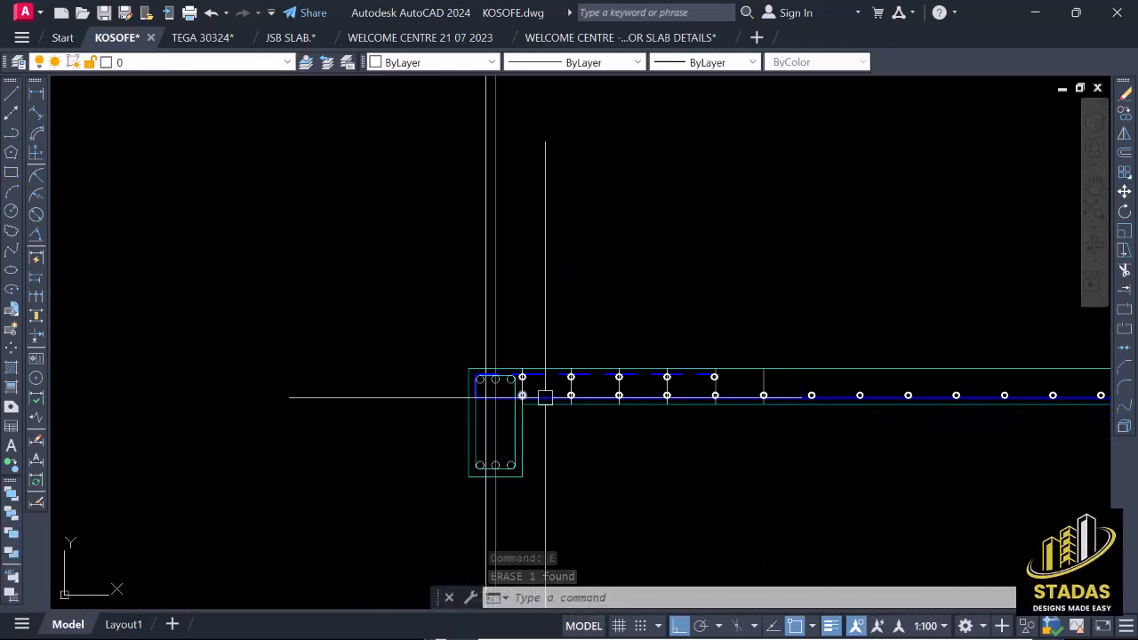
Try to copy a run of bottom-bar circles from the gridline 2 beam to the gridline 3a beam's face toward gridline 4, and undo it.
scroll(502, 379, "up", 5)
left_click(487, 342)
scroll(490, 359, "down", 8)
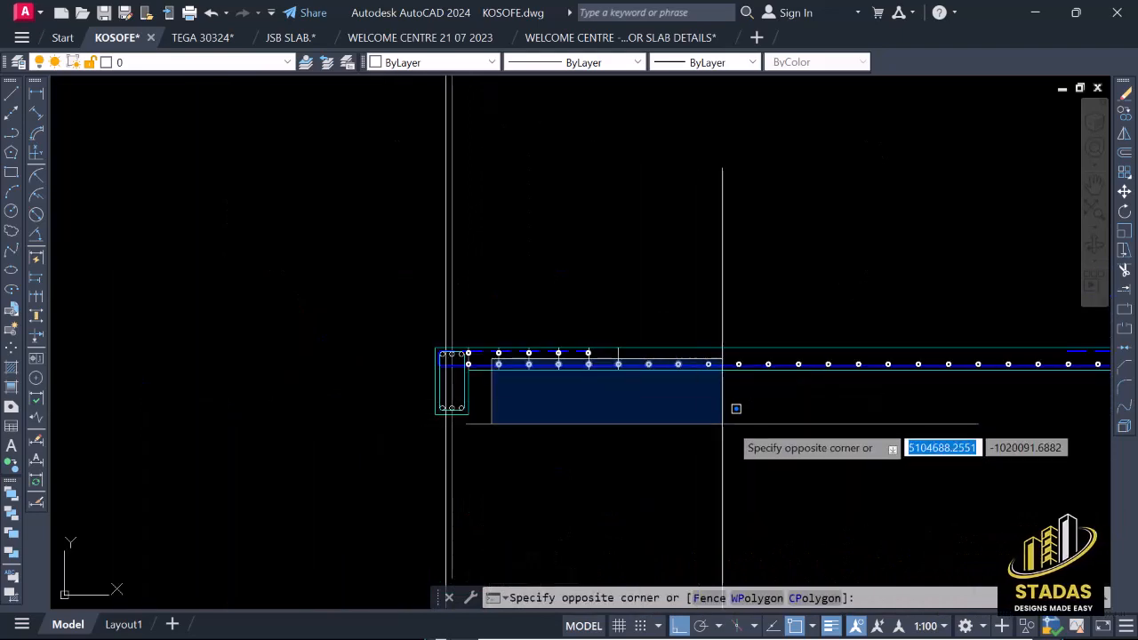
left_click(881, 405)
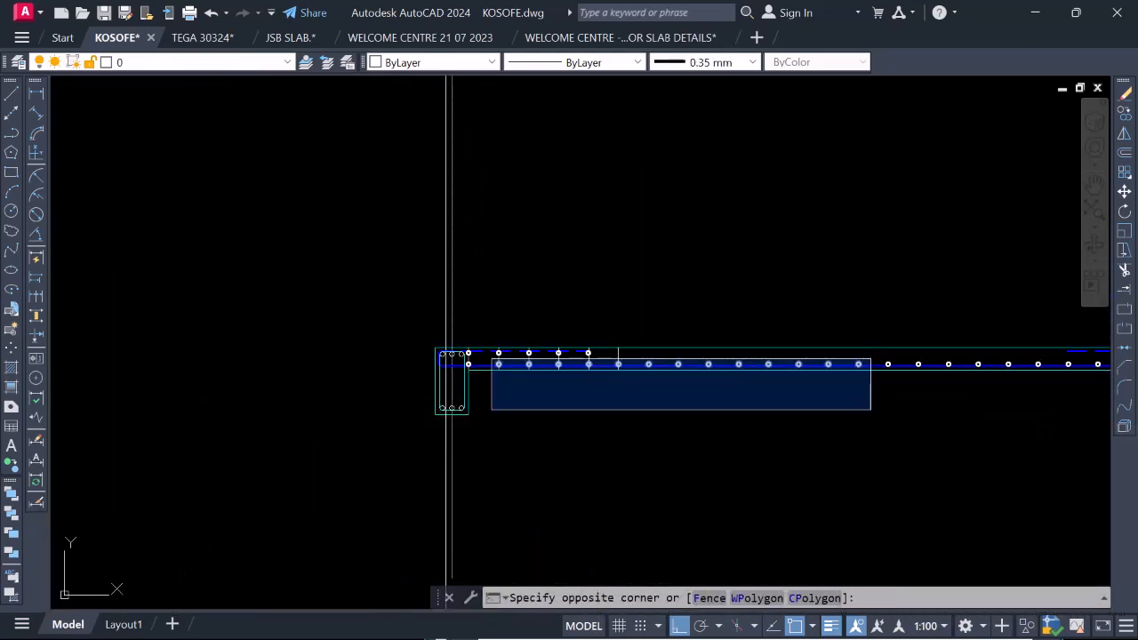
scroll(473, 318, "up", 6)
right_click(475, 320)
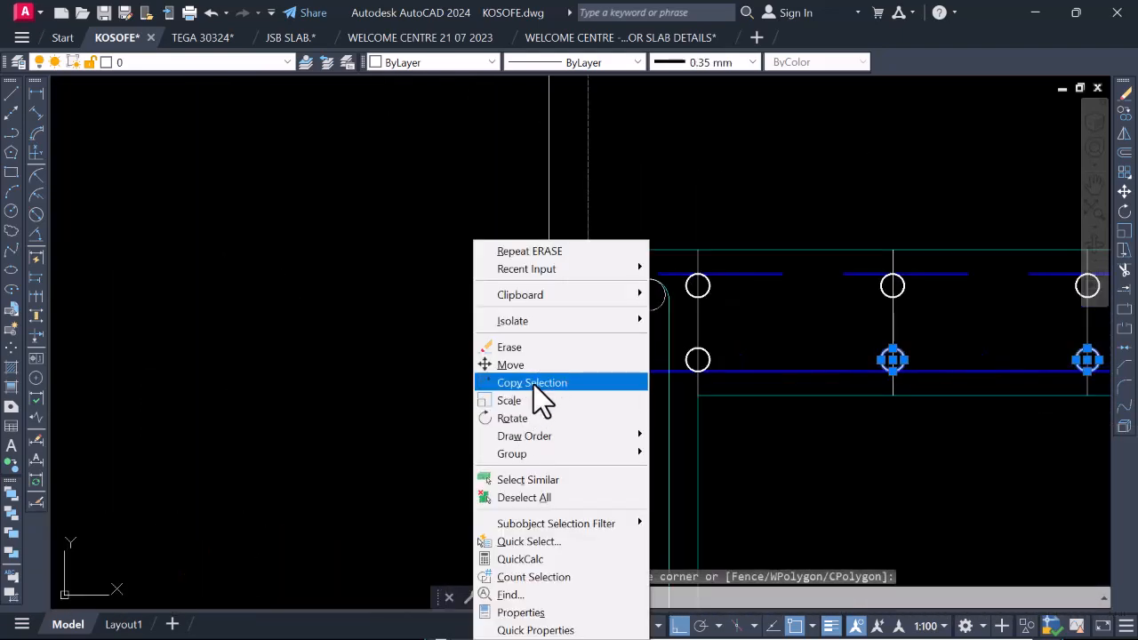
left_click(534, 384)
scroll(682, 360, "up", 4)
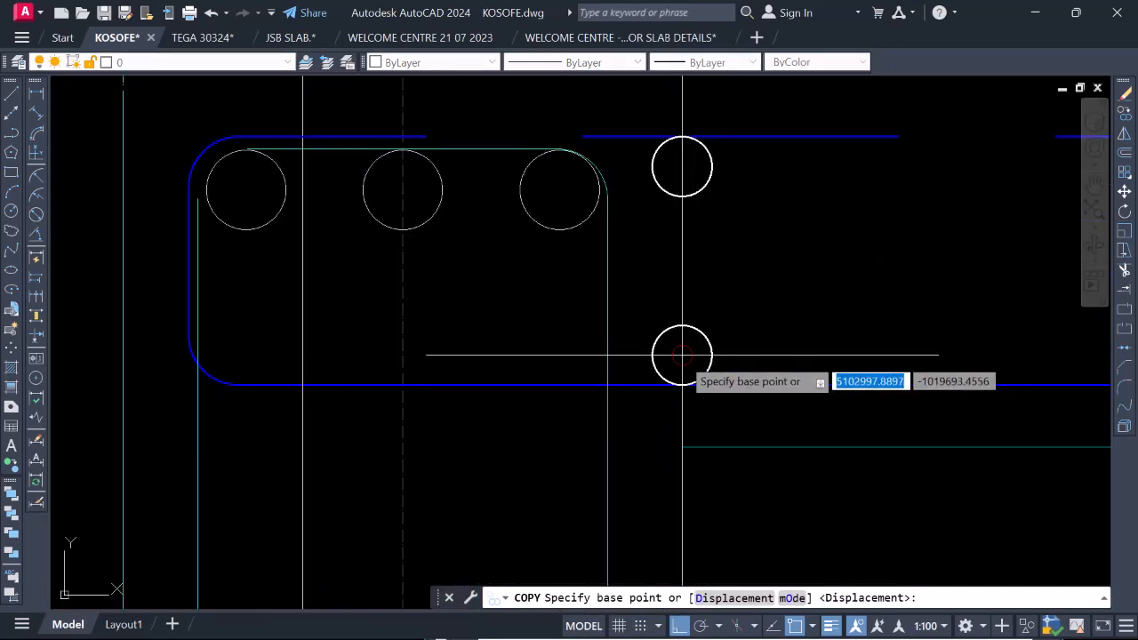
left_click(681, 355)
scroll(287, 332, "down", 6)
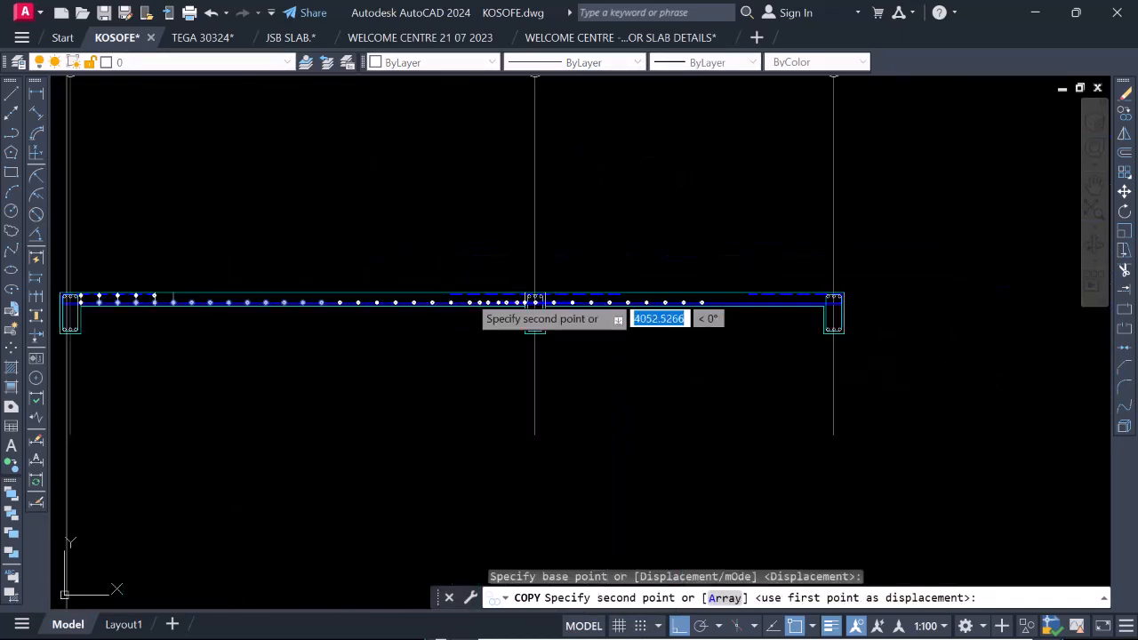
scroll(625, 308, "up", 4)
scroll(648, 327, "up", 8)
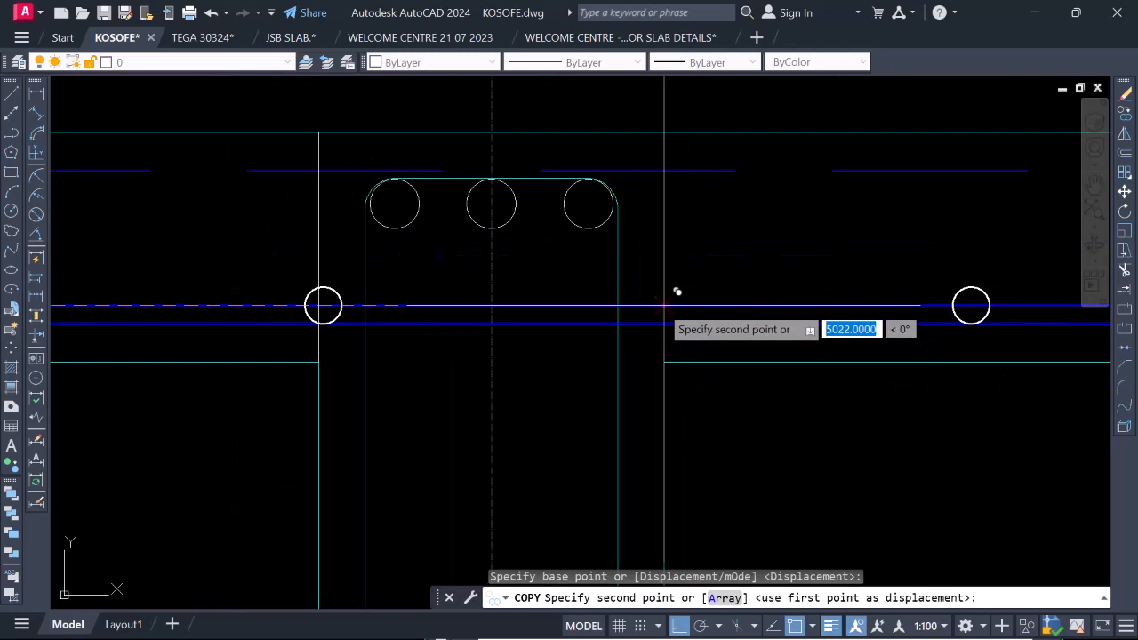
scroll(668, 276, "up", 2)
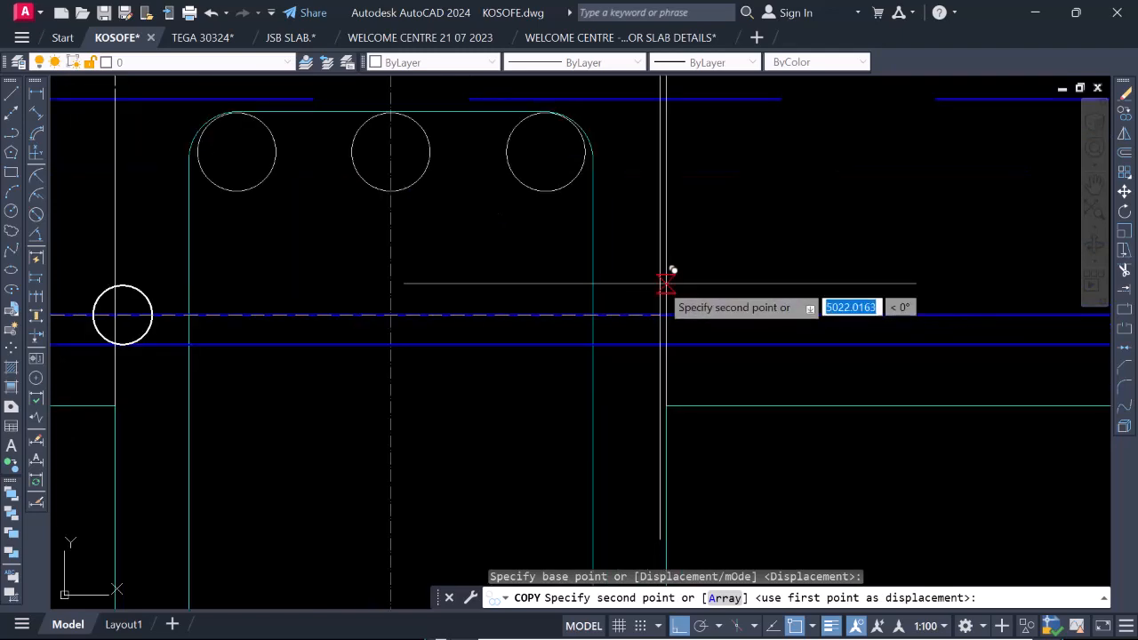
scroll(692, 334, "down", 4)
scroll(690, 337, "up", 4)
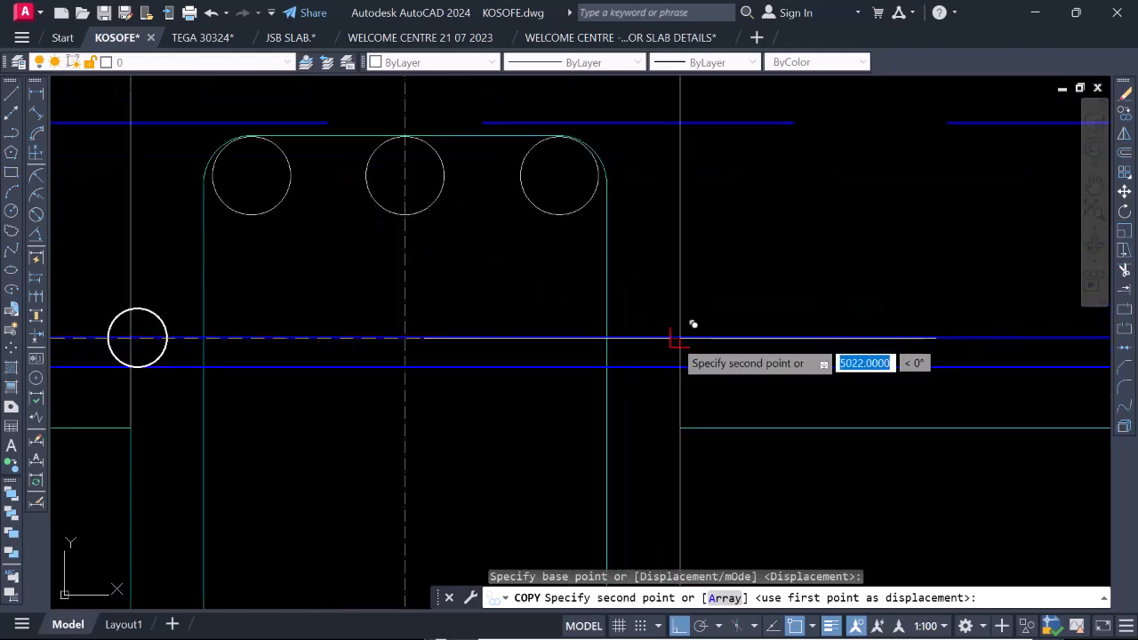
left_click(693, 323)
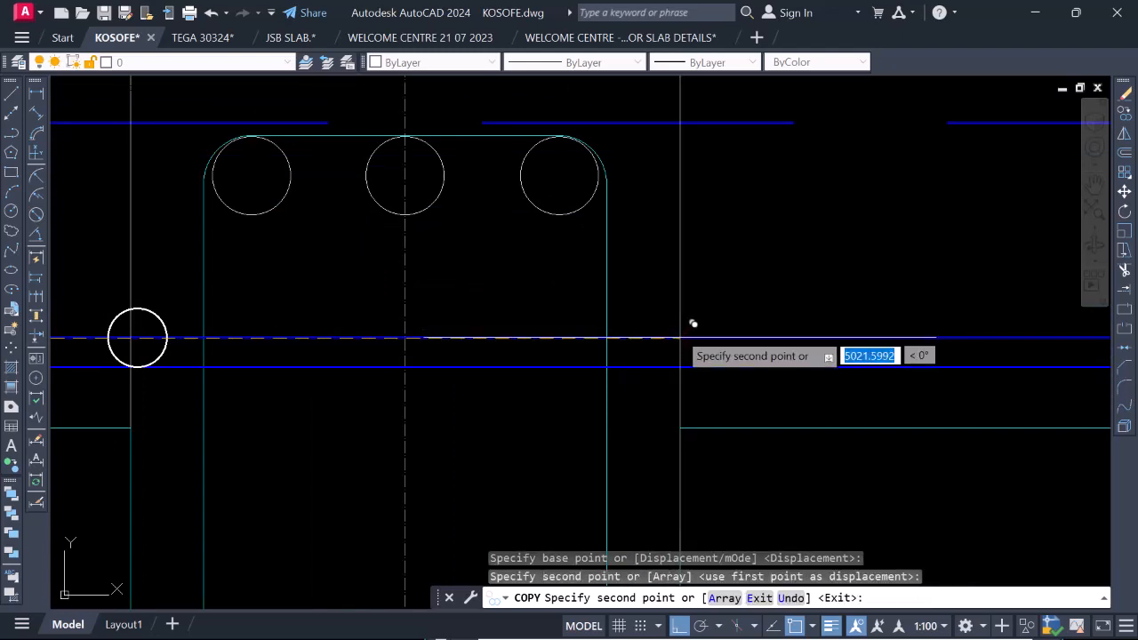
scroll(614, 325, "down", 4)
scroll(612, 354, "down", 2)
key("Escape")
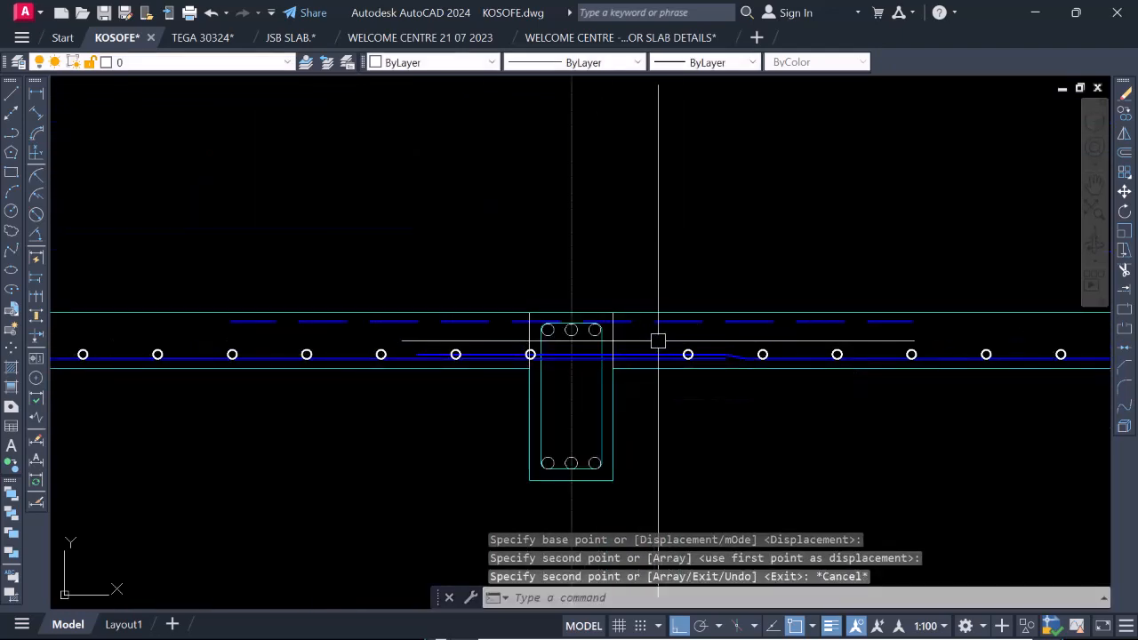
key("ctrl+z")
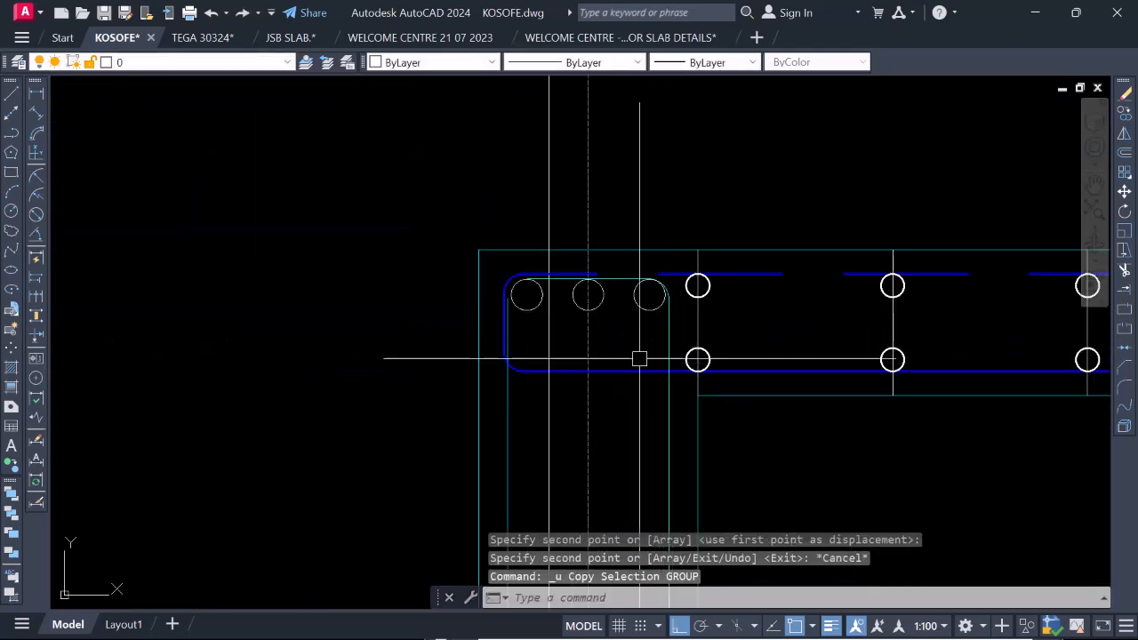
Copy six bottom-bar circles, based on the first circle at the gridline 2 beam, to the gridline 3a beam's face toward gridline 4.
scroll(639, 359, "down", 4)
scroll(733, 360, "up", 8)
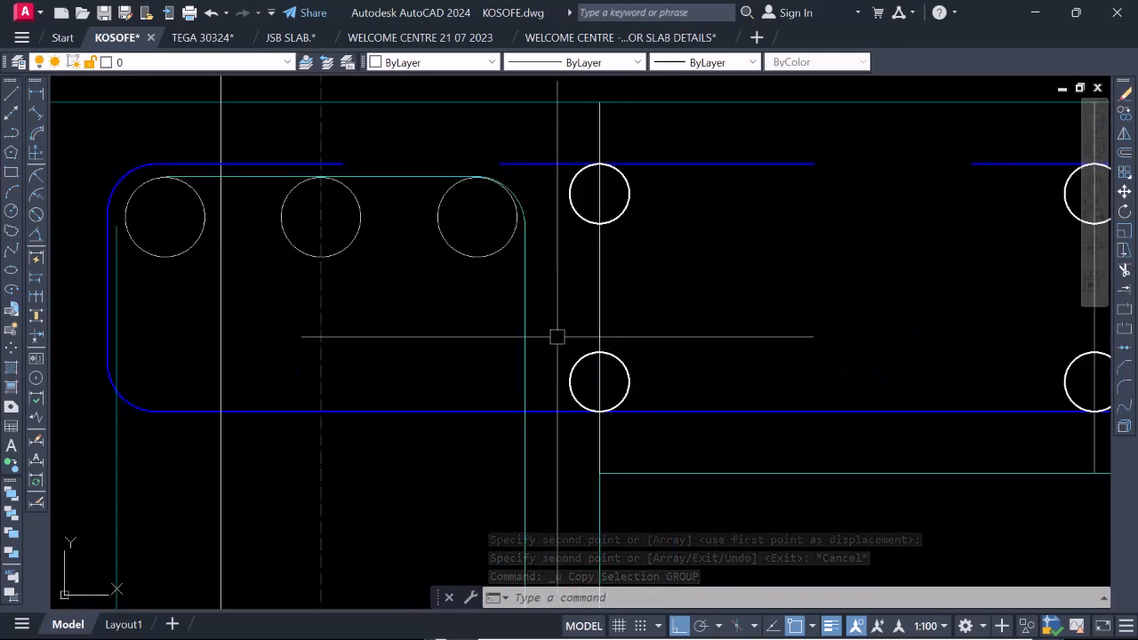
scroll(556, 336, "down", 6)
scroll(628, 329, "down", 4)
left_click(631, 335)
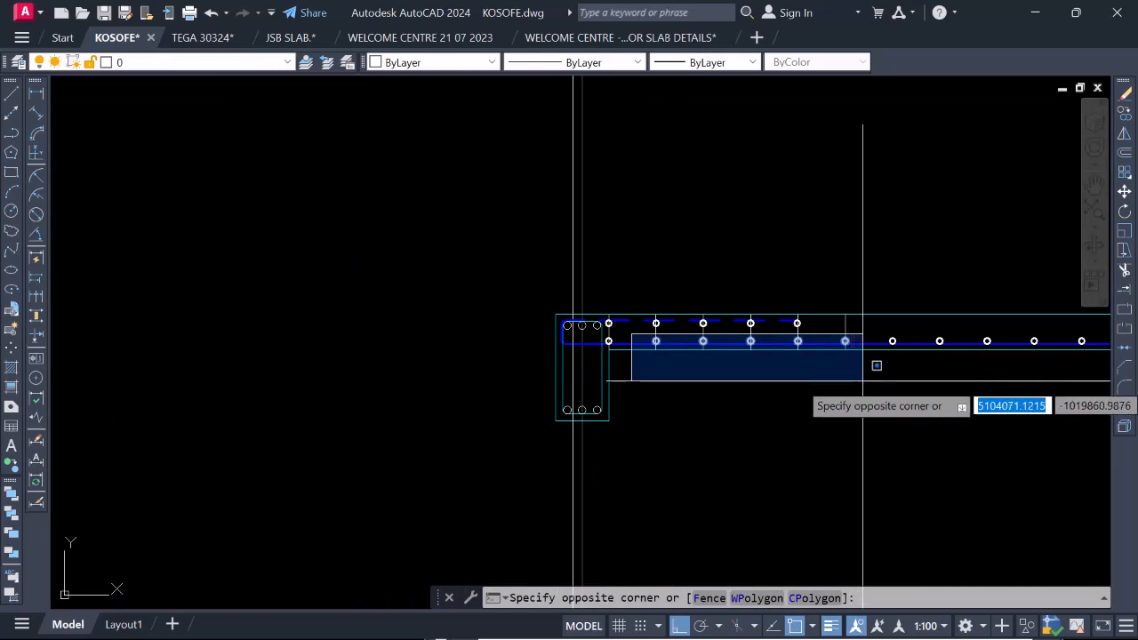
left_click(915, 380)
right_click(695, 368)
left_click(757, 381)
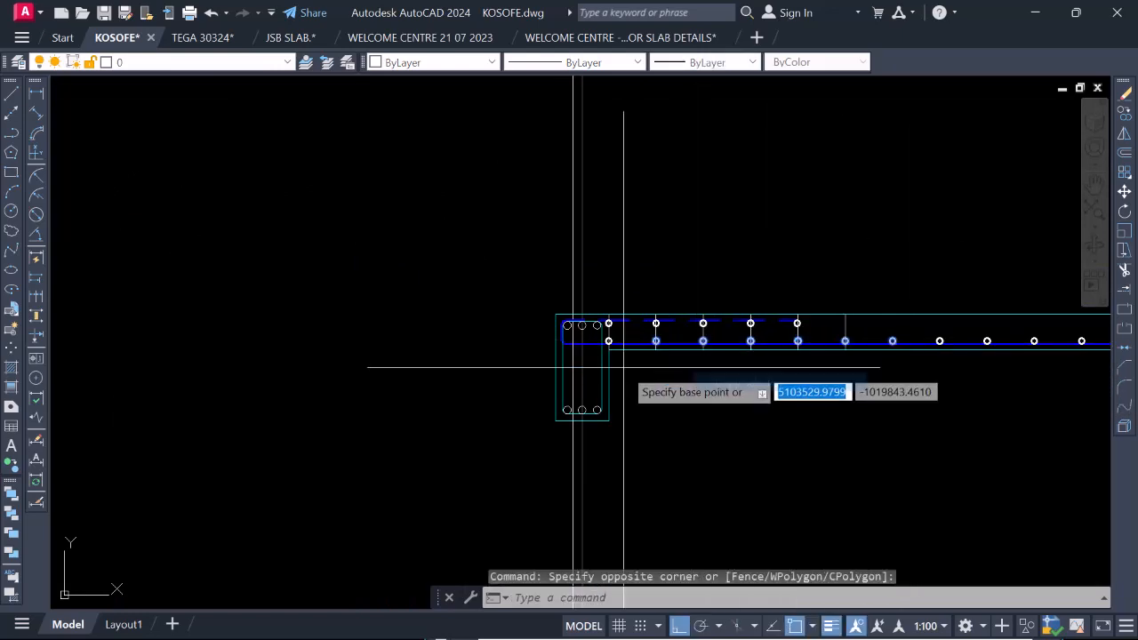
scroll(627, 346, "up", 6)
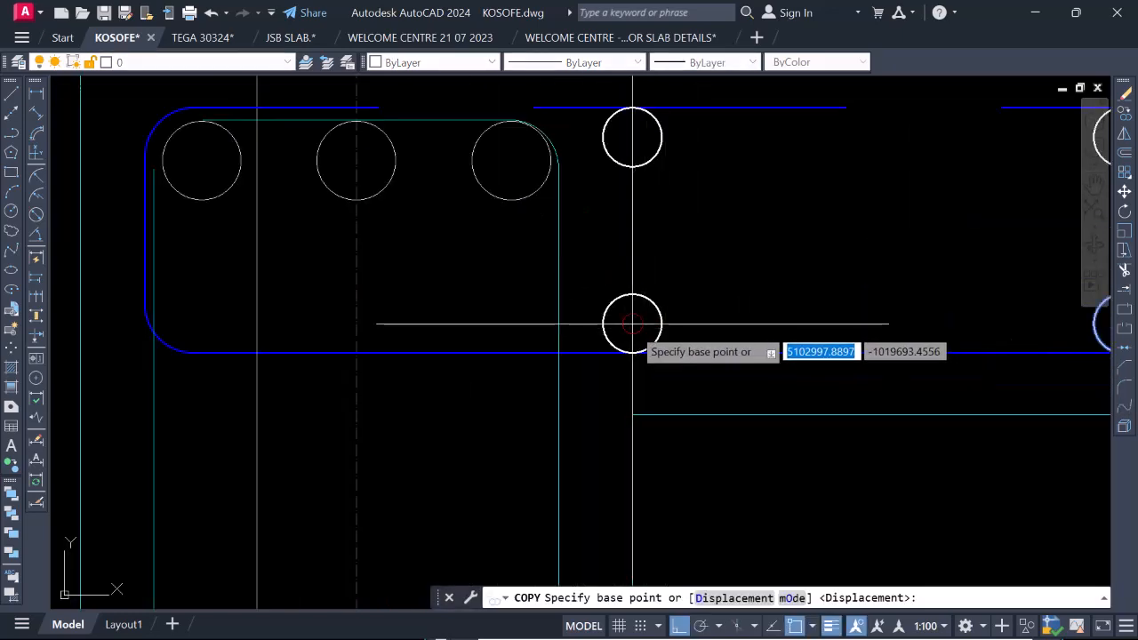
left_click(631, 324)
scroll(597, 320, "down", 8)
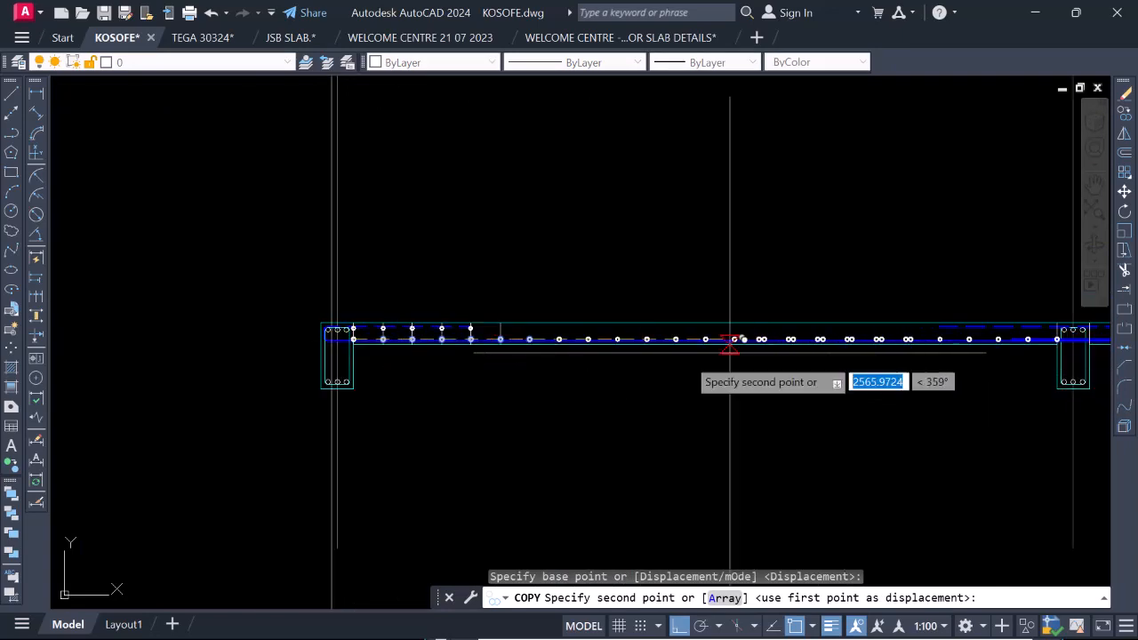
scroll(854, 350, "down", 3)
scroll(635, 363, "up", 8)
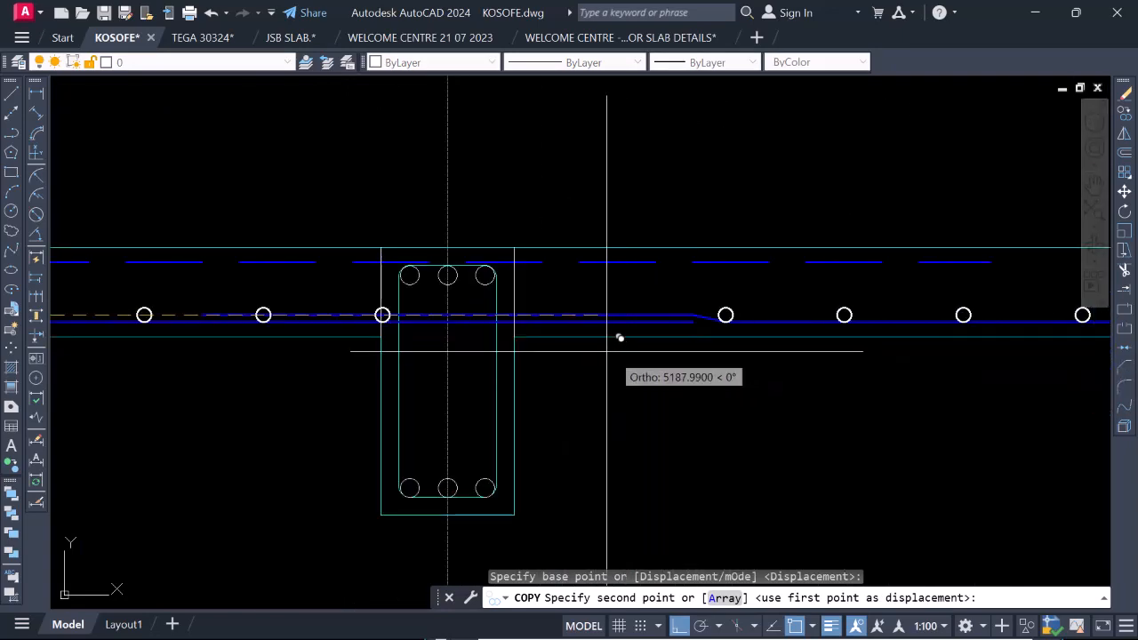
scroll(531, 302, "up", 2)
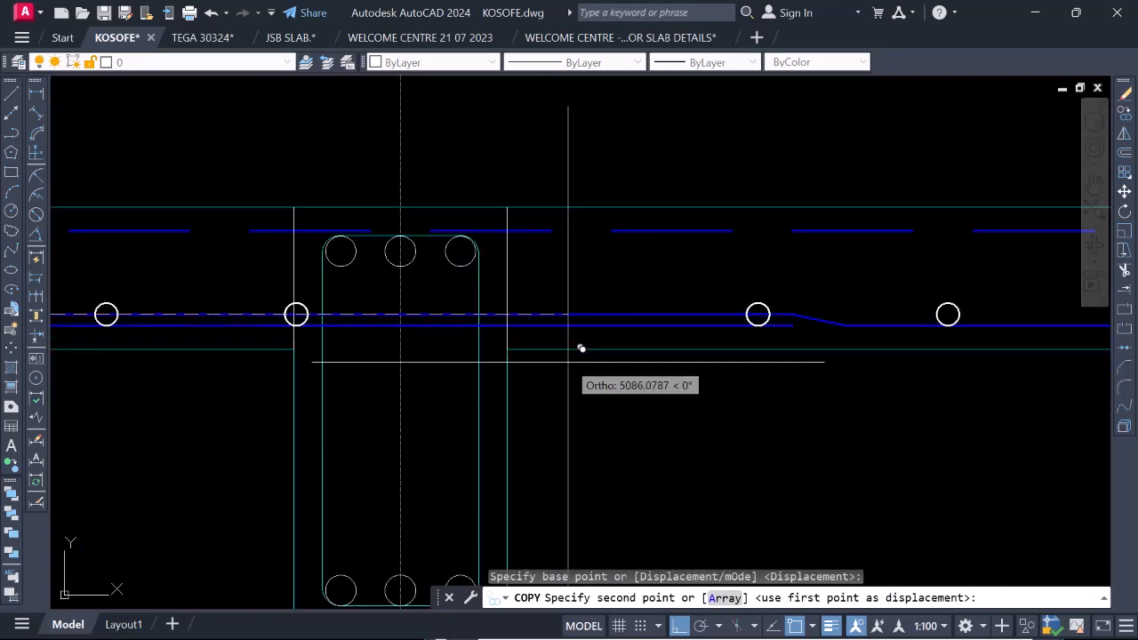
scroll(515, 296, "up", 2)
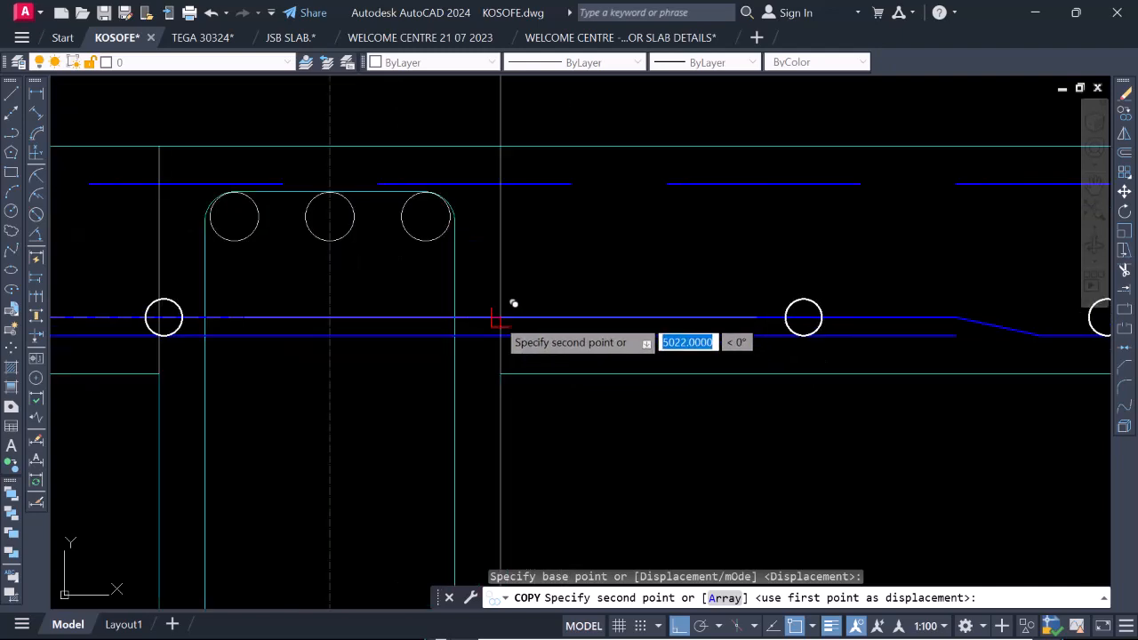
left_click(513, 303)
Place two more copies of the six-circle group along the bottom bar, each from the preceding group's last circle, and end the copy.
scroll(432, 314, "down", 5)
scroll(734, 318, "down", 4)
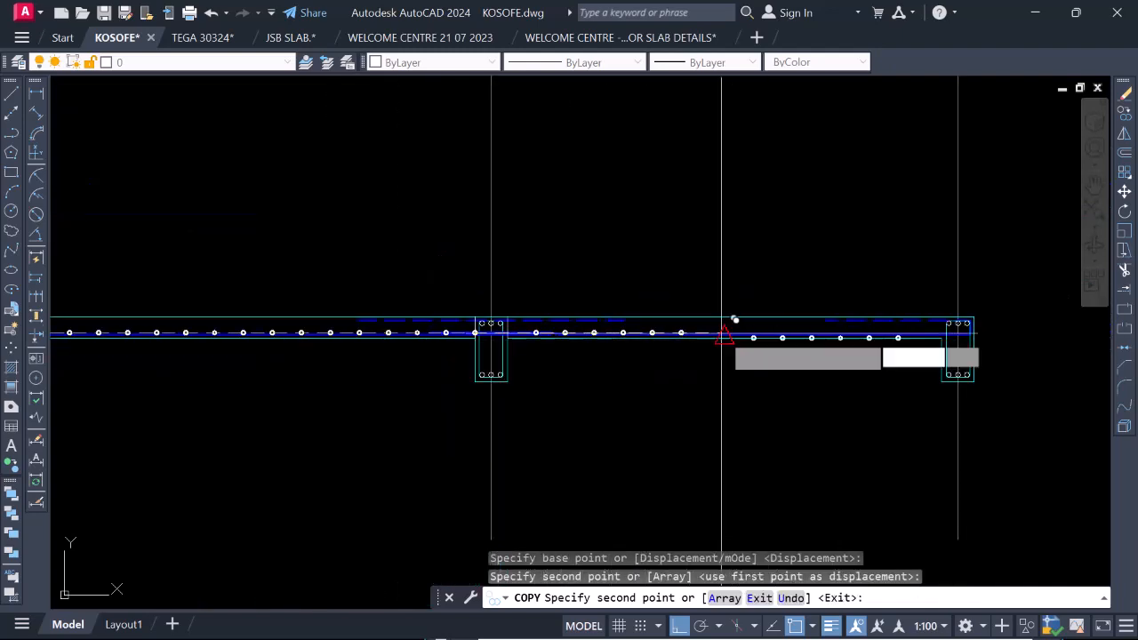
scroll(684, 307, "up", 4)
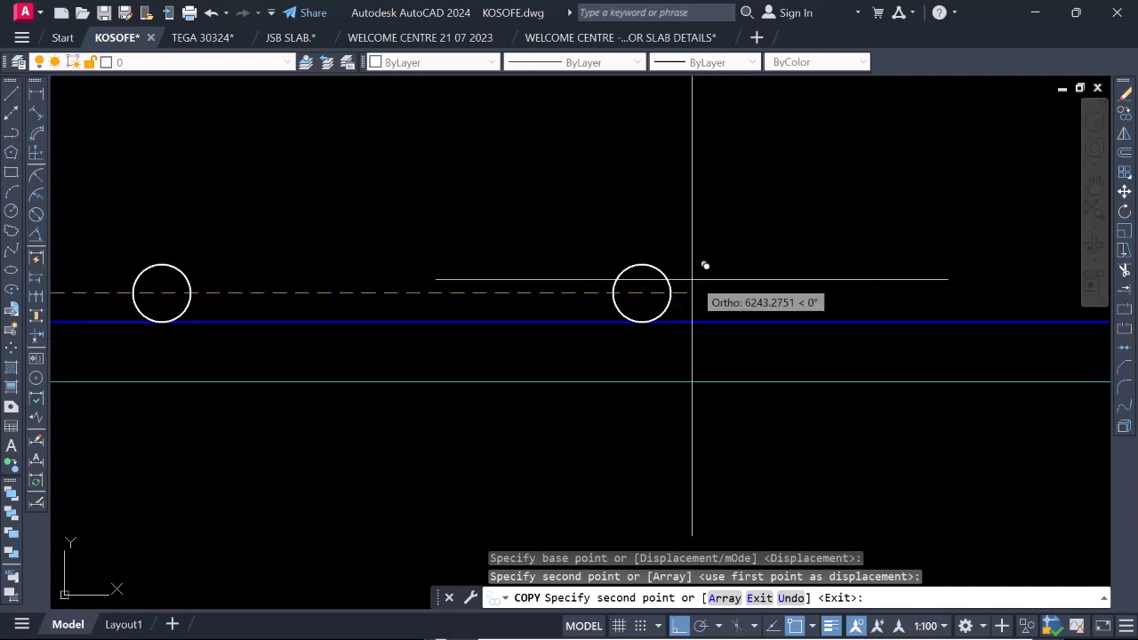
left_click(652, 292)
scroll(521, 297, "down", 5)
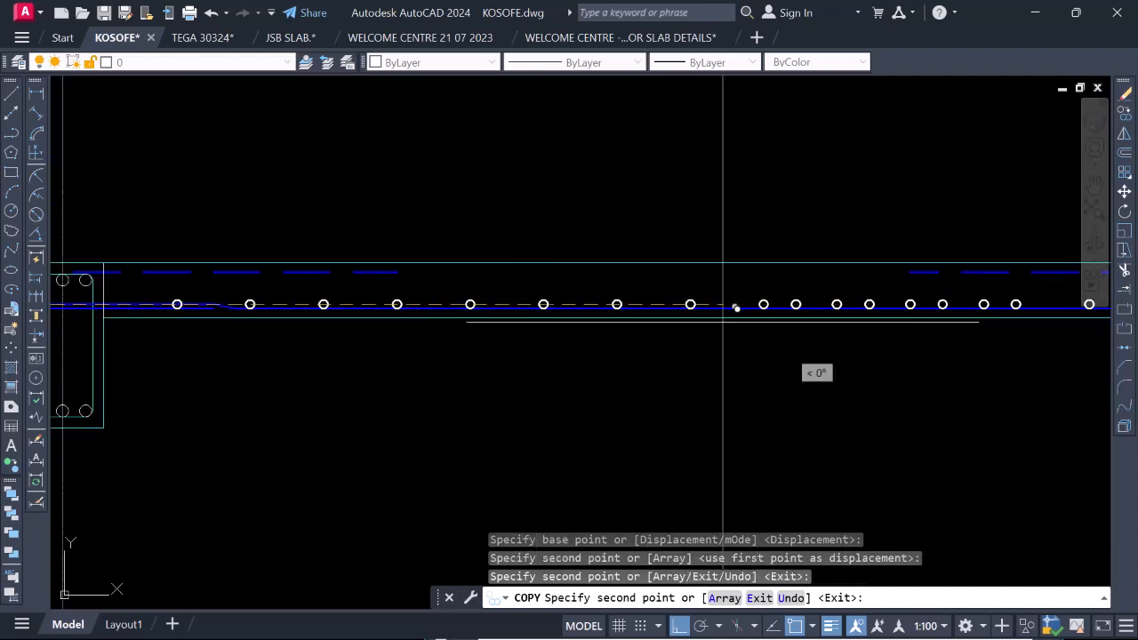
scroll(800, 320, "down", 3)
scroll(630, 325, "up", 5)
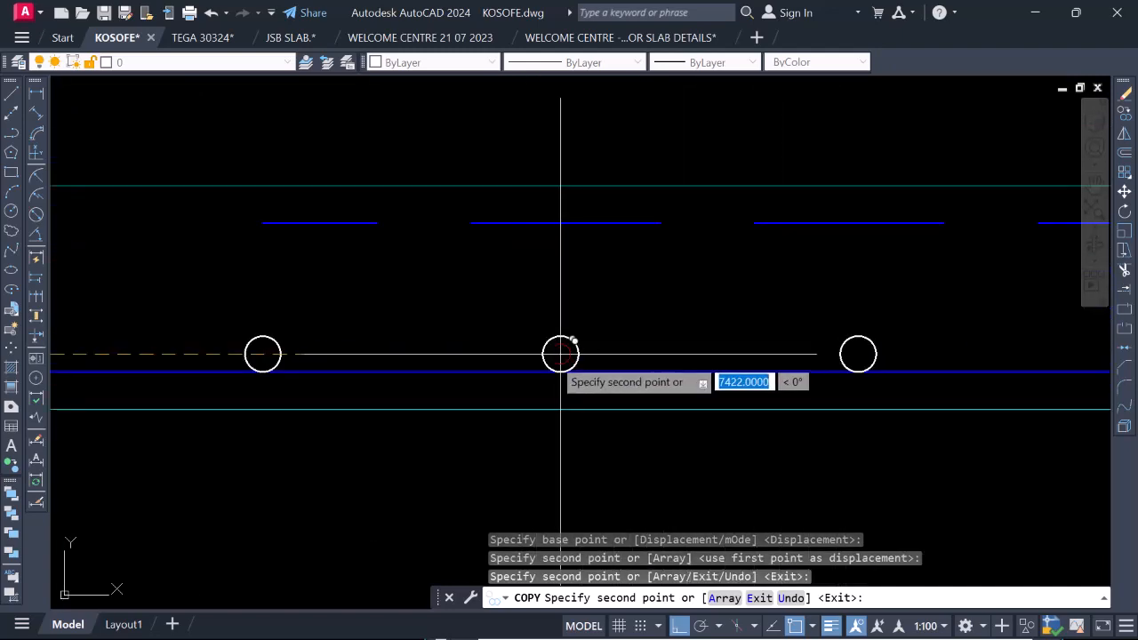
scroll(573, 341, "down", 5)
key("Escape")
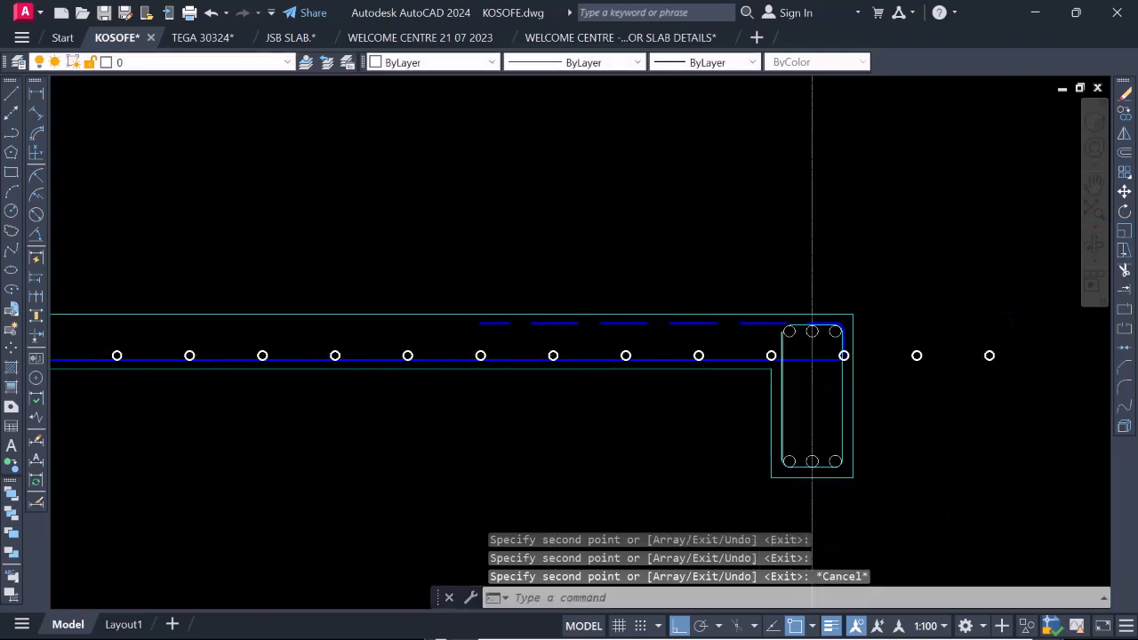
Erase the three surplus bottom-bar circles at the gridline 4 beam's outer face and beyond the slab end.
scroll(824, 362, "up", 2)
scroll(777, 357, "up", 5)
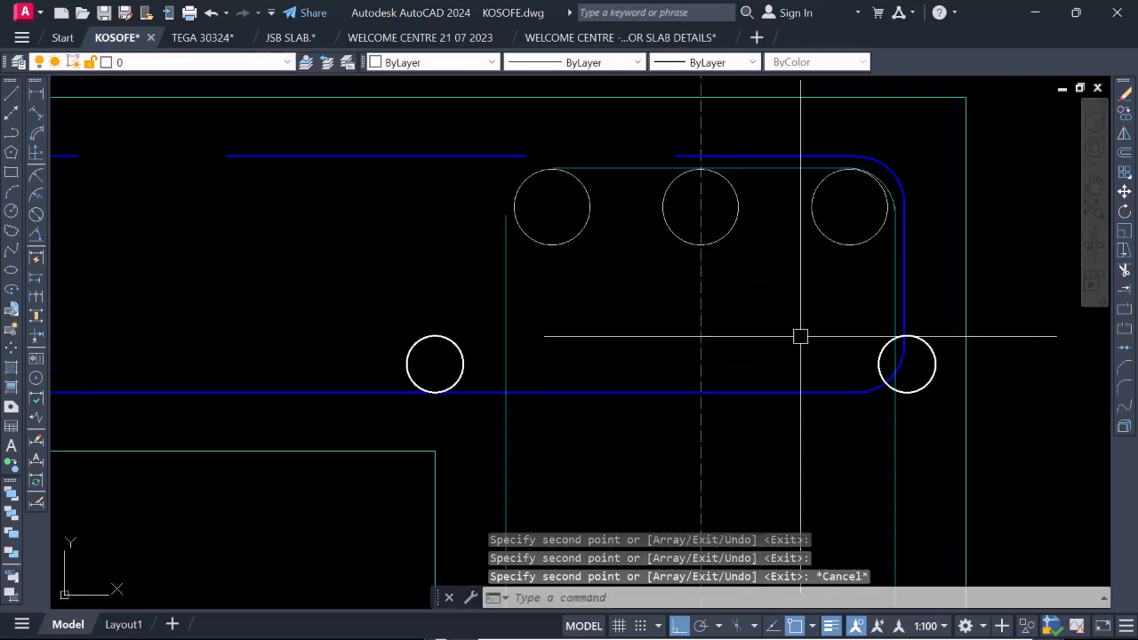
left_click(933, 364)
scroll(689, 369, "down", 5)
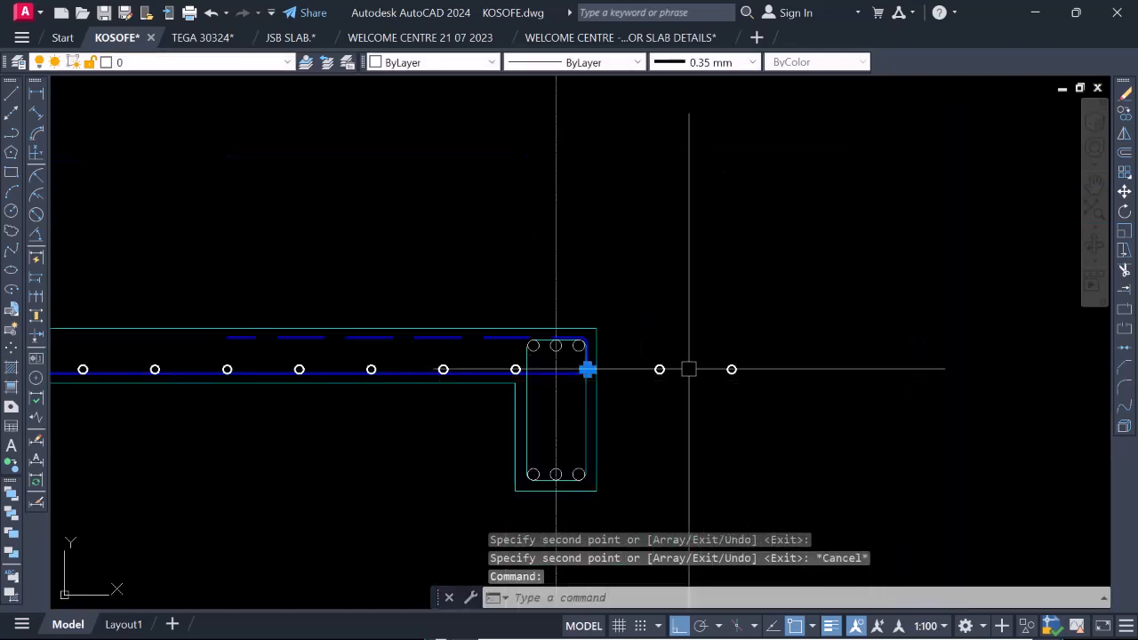
left_click(639, 334)
left_click(809, 450)
type("E")
key("Return")
scroll(808, 452, "down", 6)
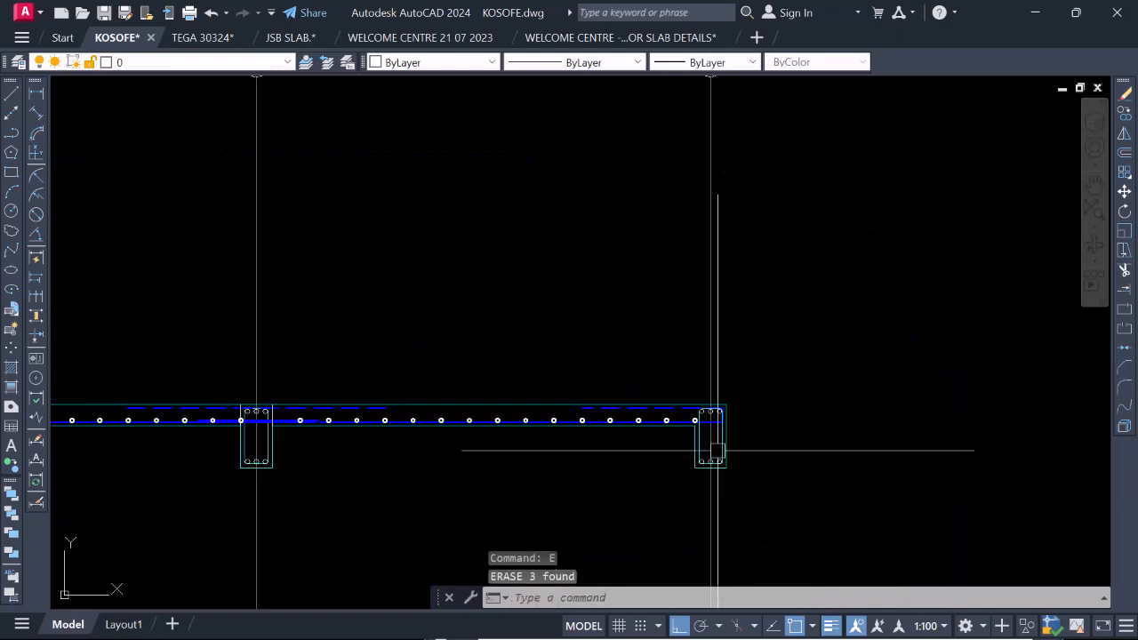
scroll(474, 411, "up", 10)
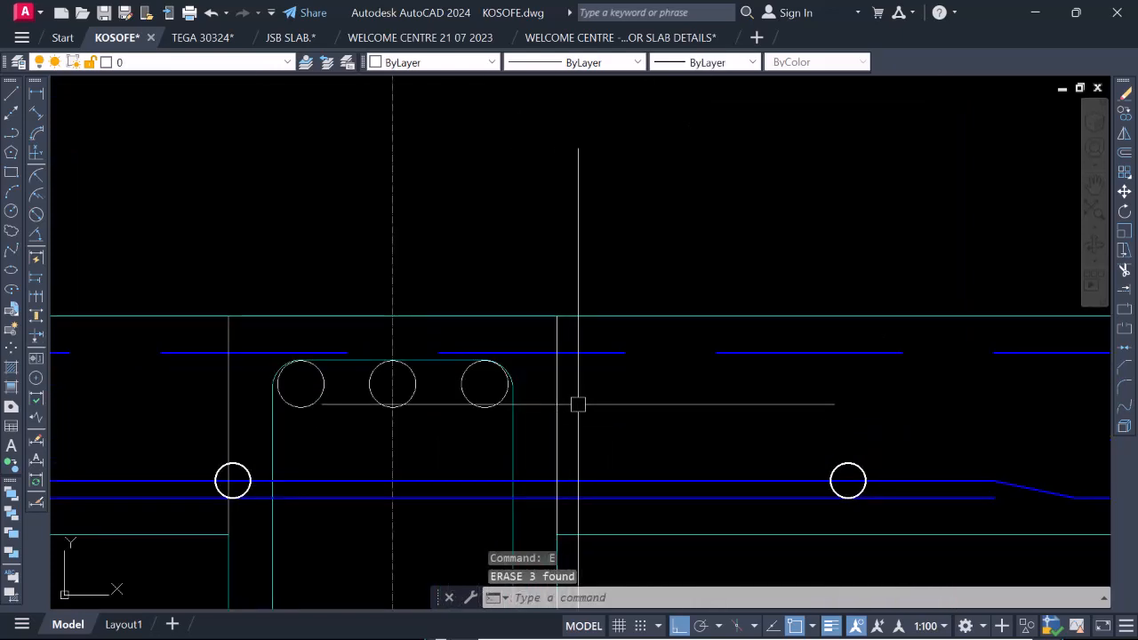
right_click(551, 485)
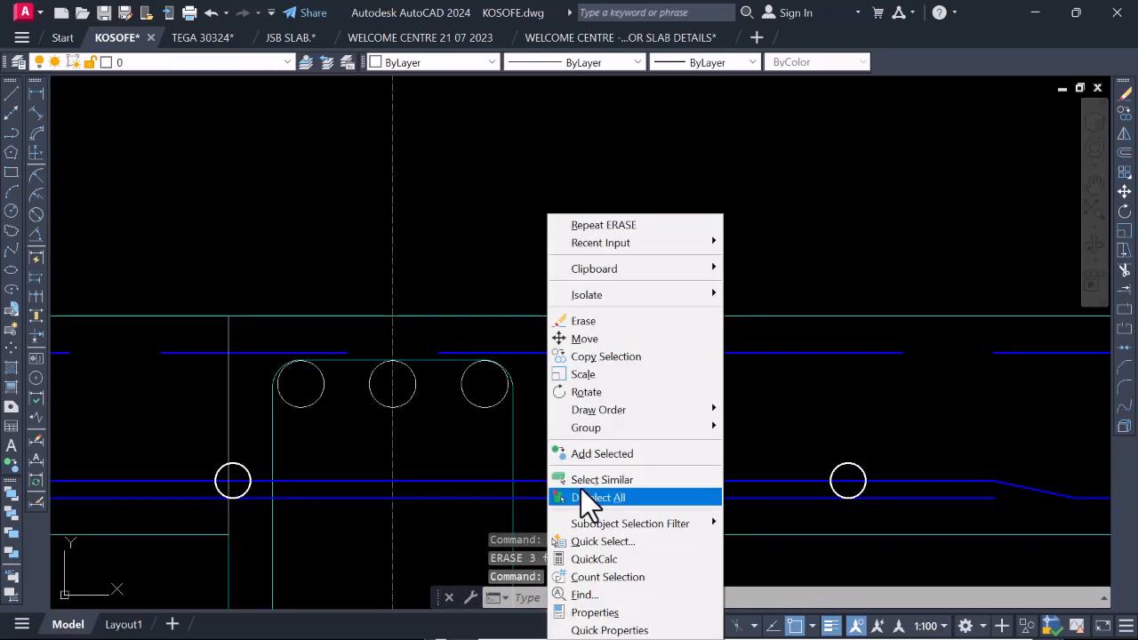
left_click(627, 359)
scroll(502, 502, "down", 8)
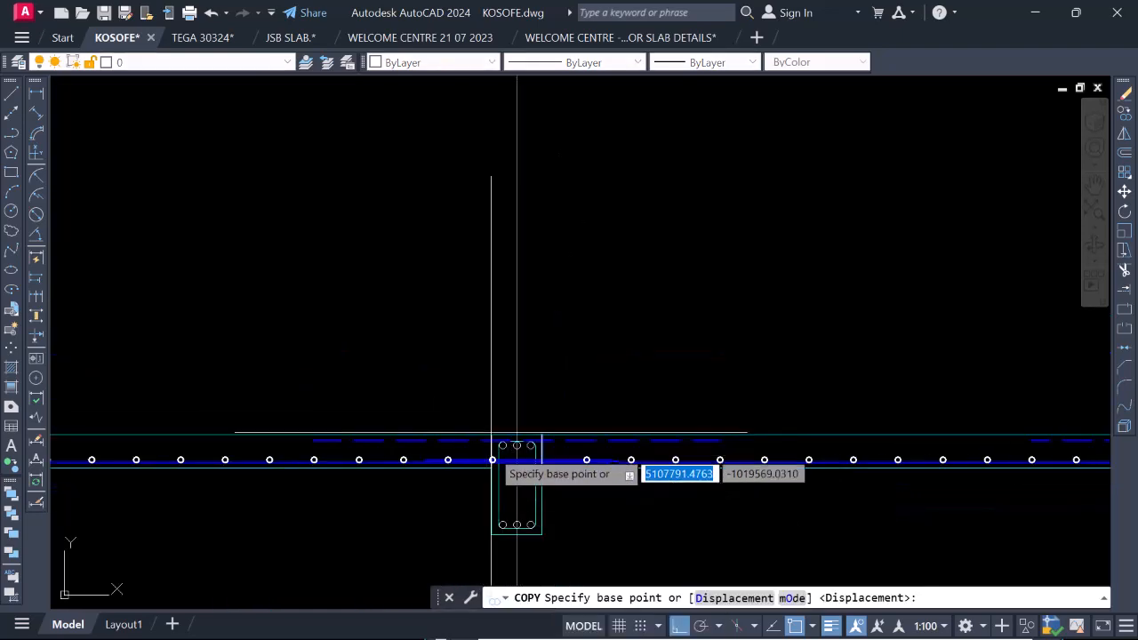
scroll(528, 471, "up", 6)
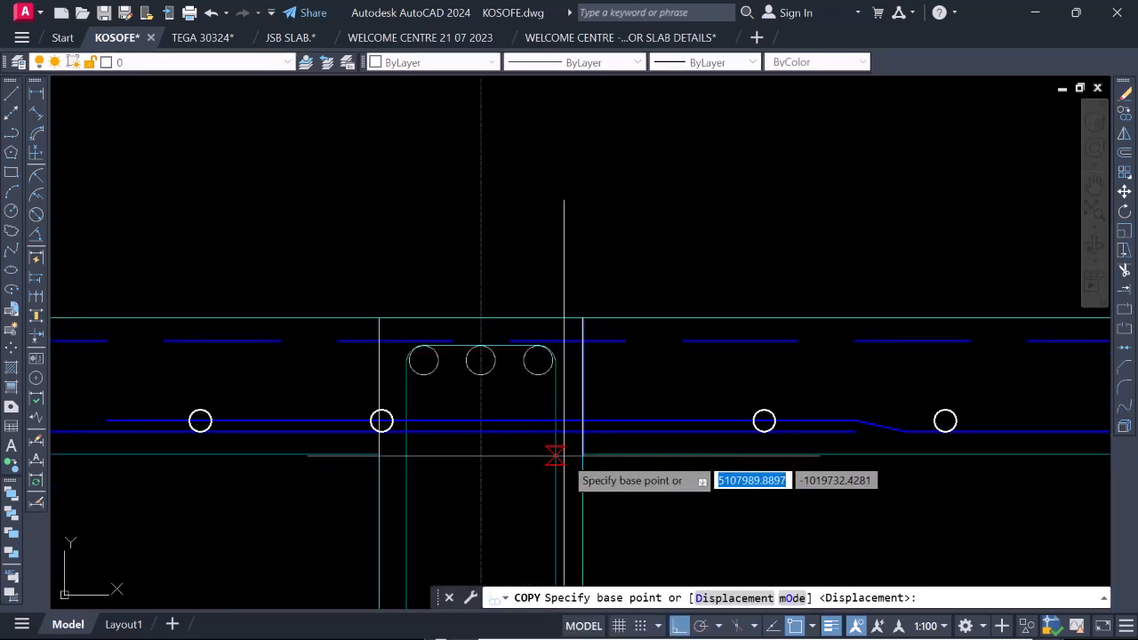
scroll(564, 456, "up", 2)
left_click(594, 457)
scroll(610, 435, "down", 5)
scroll(426, 406, "up", 3)
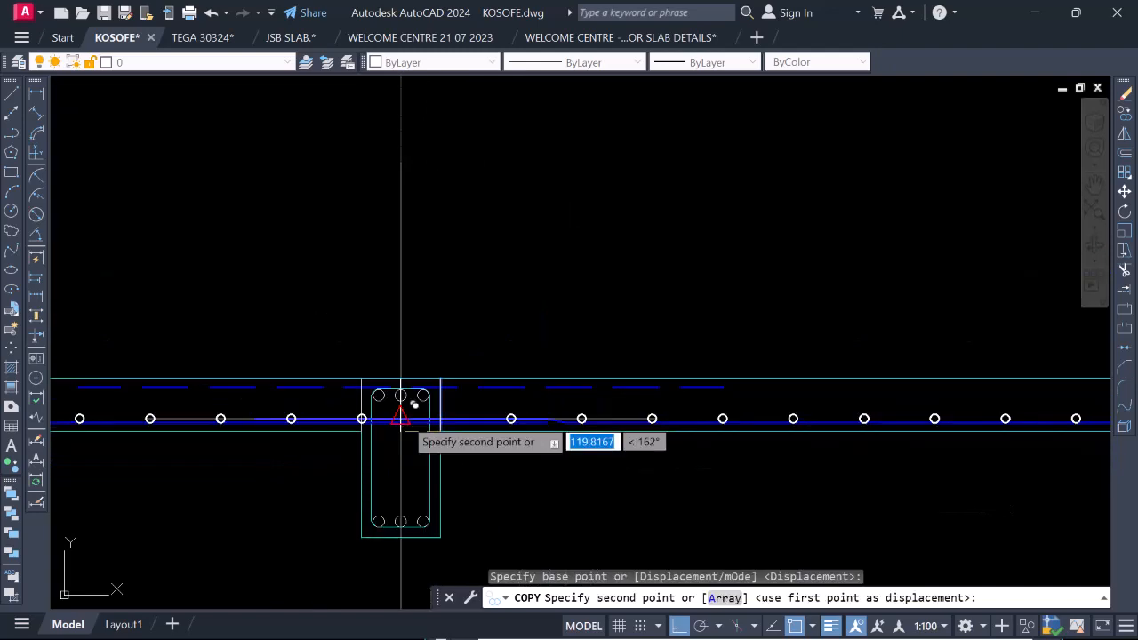
scroll(409, 414, "up", 6)
key("Escape")
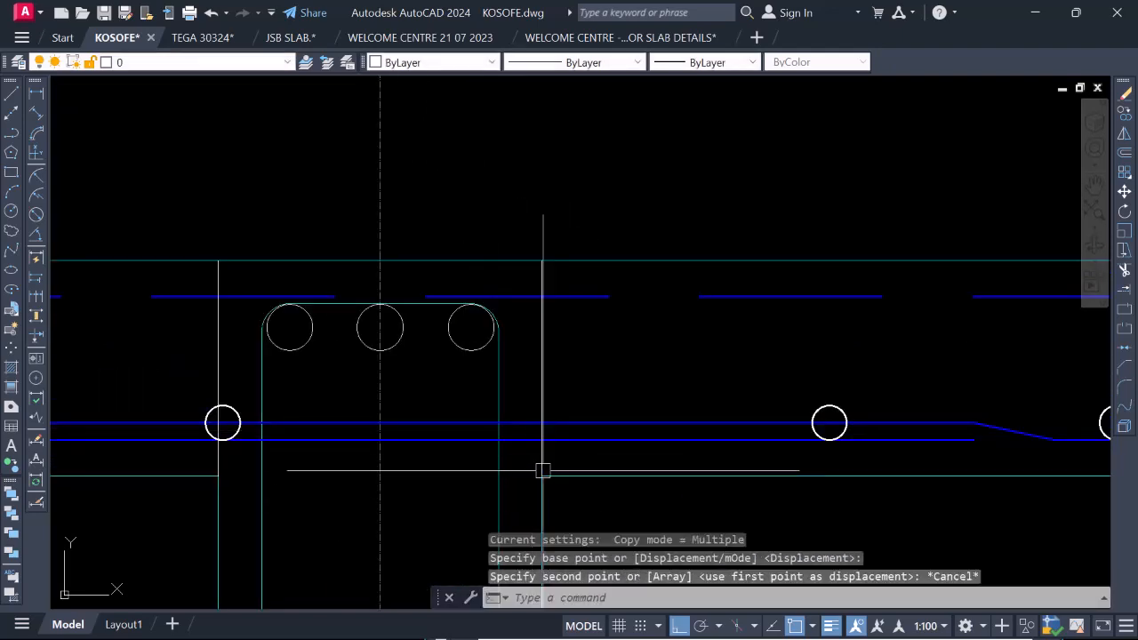
Copy the vertical slab-depth line from the gridline 3a beam's face to the inner face of the gridline 4 beam and end the copy.
left_click(541, 466)
right_click(541, 465)
left_click(597, 178)
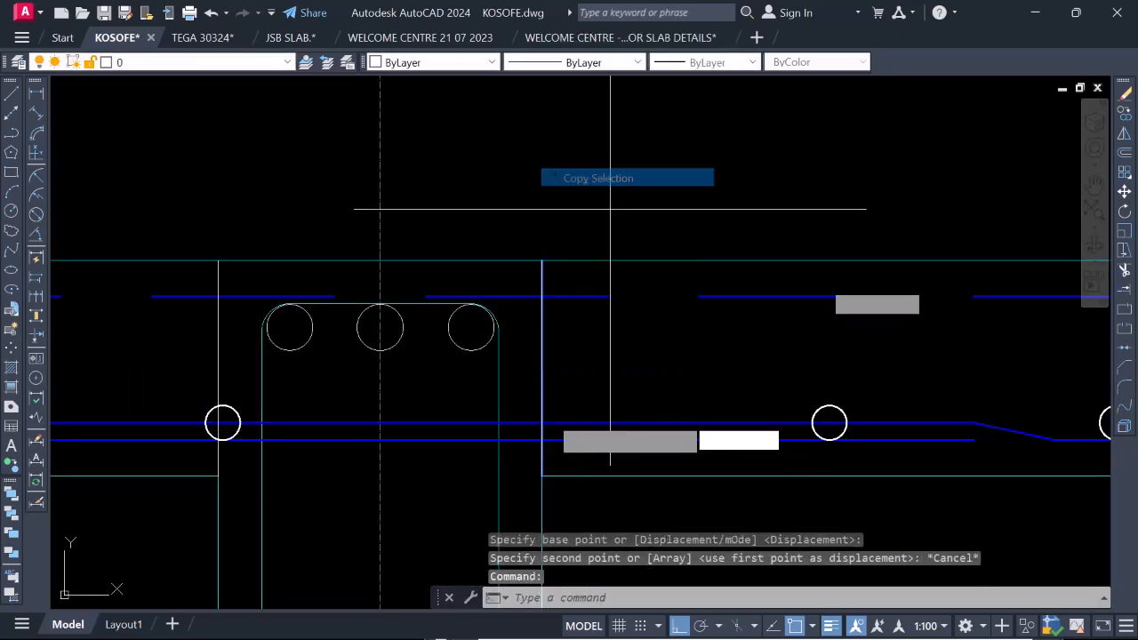
scroll(541, 476, "up", 4)
left_click(541, 475)
scroll(373, 424, "down", 6)
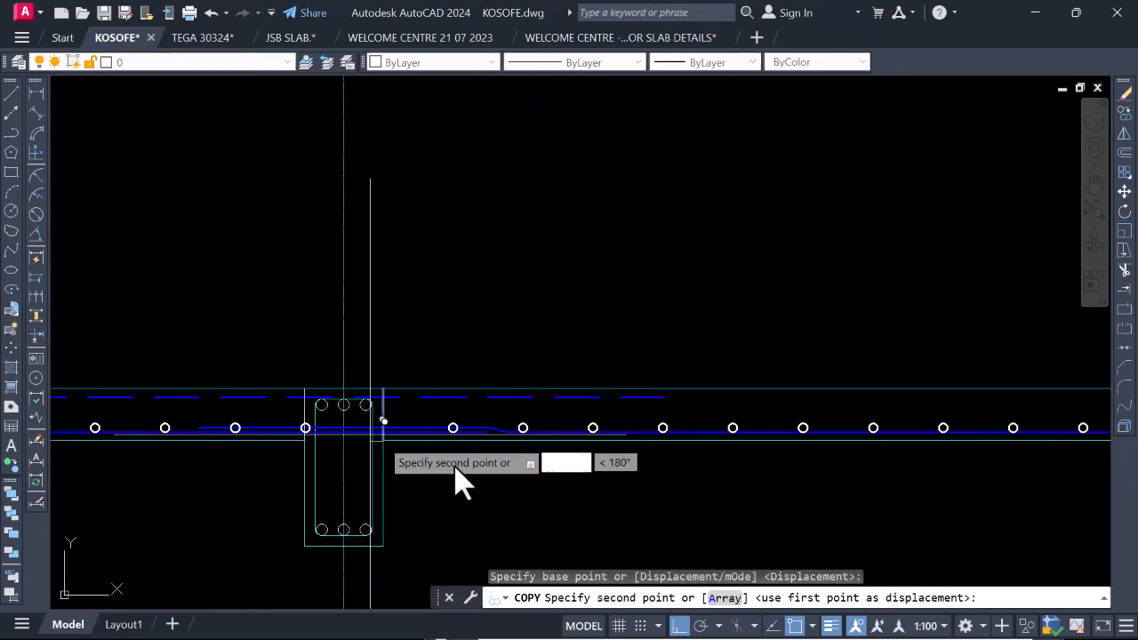
scroll(370, 431, "down", 6)
scroll(363, 414, "up", 11)
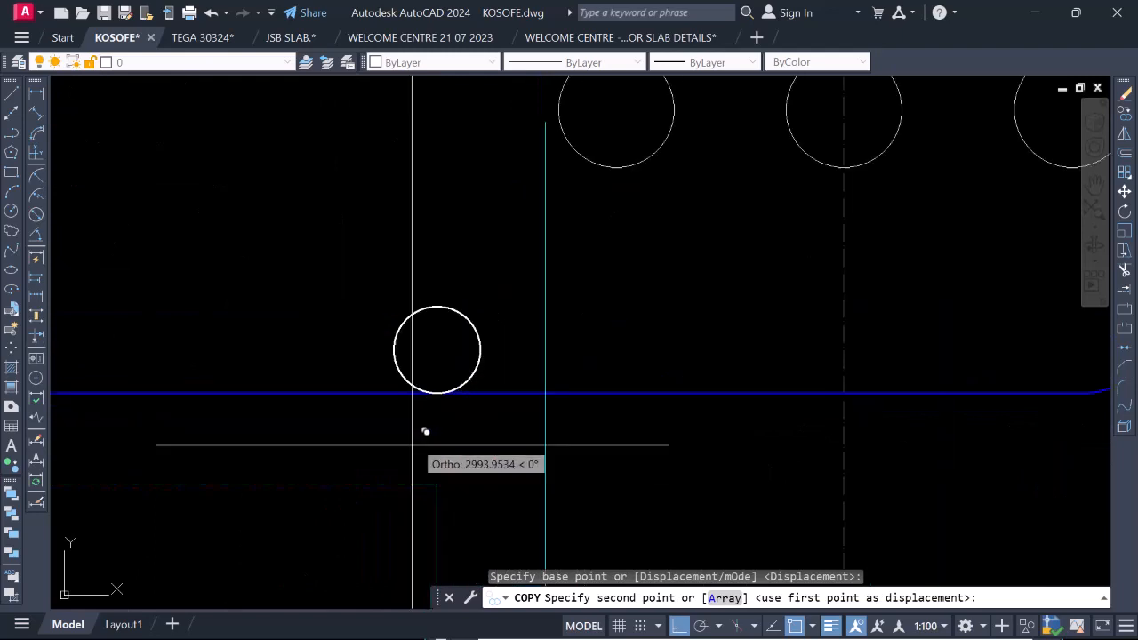
left_click(437, 483)
scroll(533, 418, "down", 5)
scroll(809, 434, "up", 4)
key("Escape")
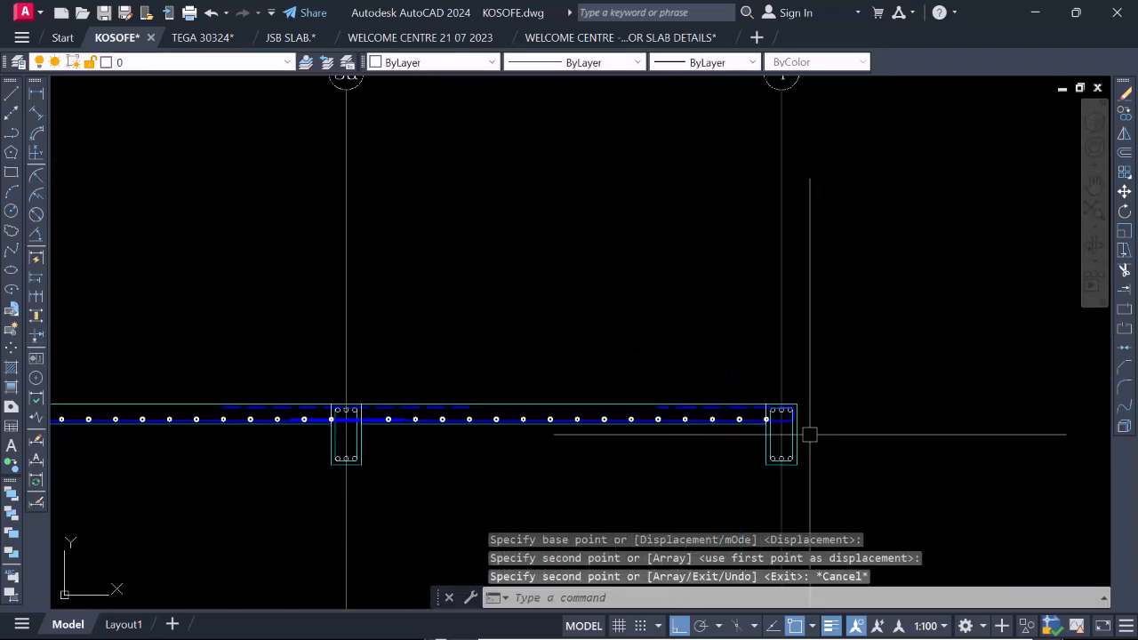
Change the slab-depth vertical lines at the faces of the gridline 2, 3a and 4 beams to colour 8.
scroll(326, 434, "up", 4)
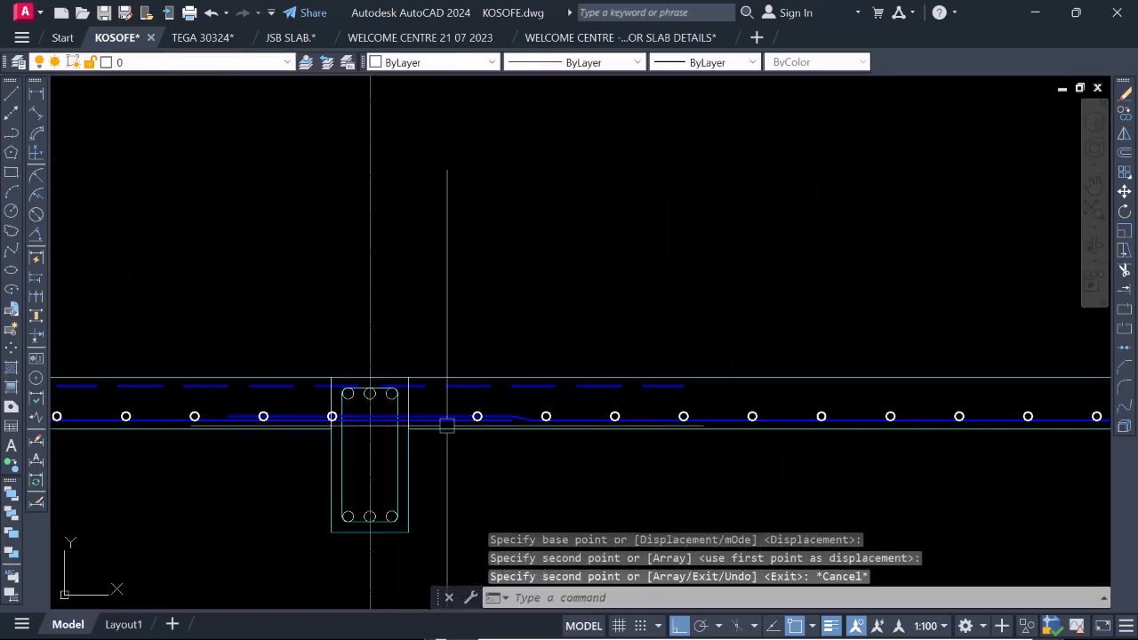
scroll(447, 418, "down", 3)
scroll(394, 414, "up", 7)
left_click(464, 410)
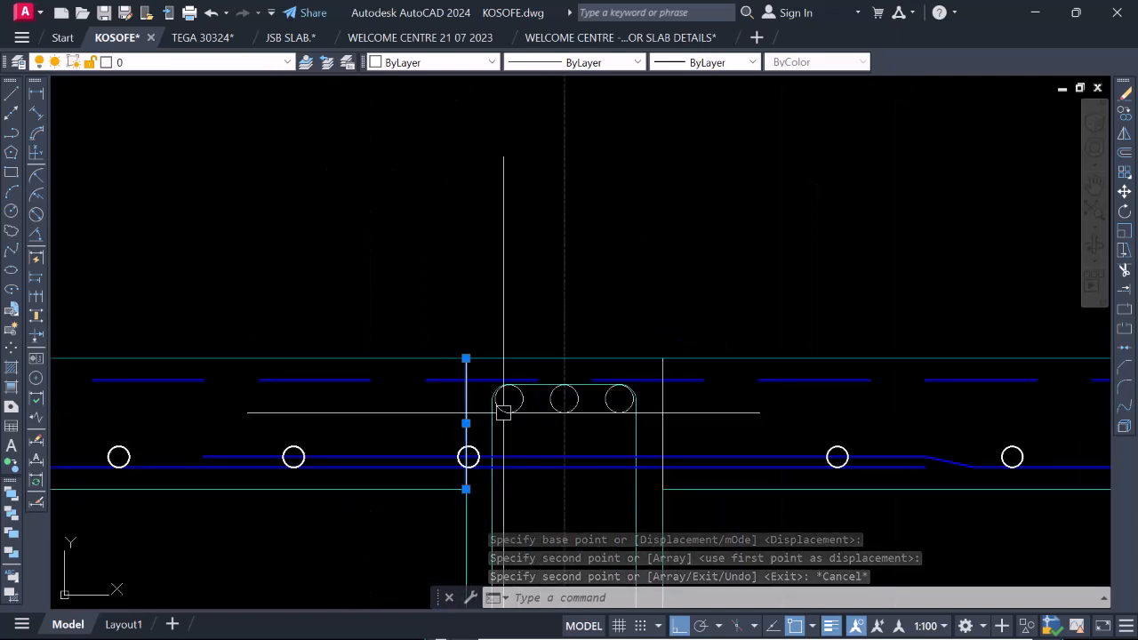
left_click(662, 415)
scroll(267, 382, "down", 8)
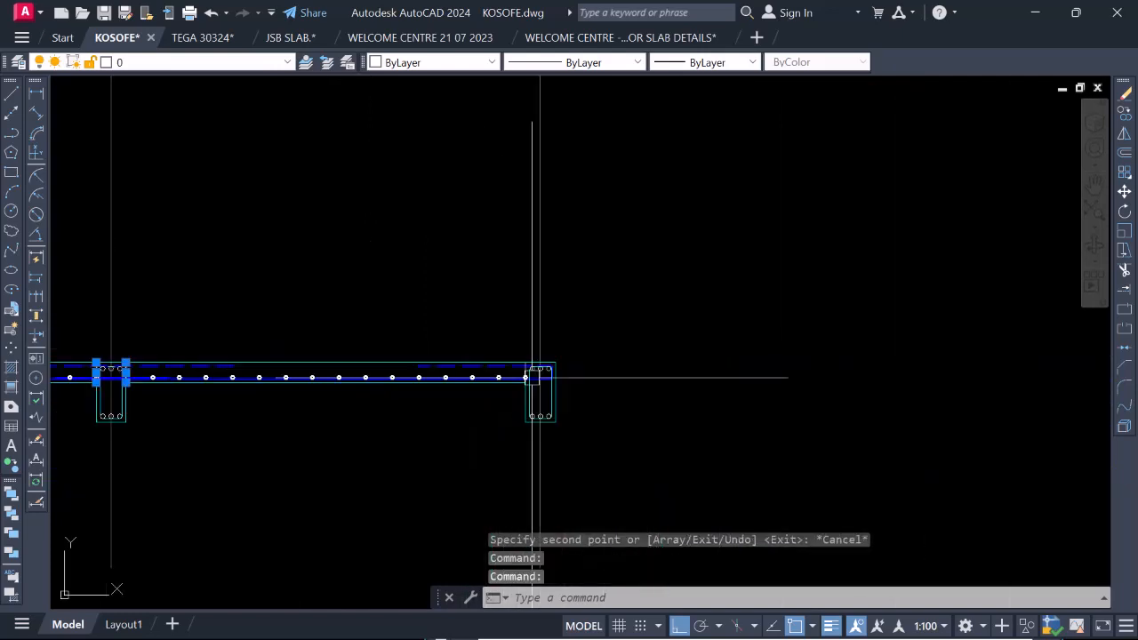
scroll(533, 381, "up", 8)
scroll(777, 386, "down", 5)
scroll(630, 386, "up", 4)
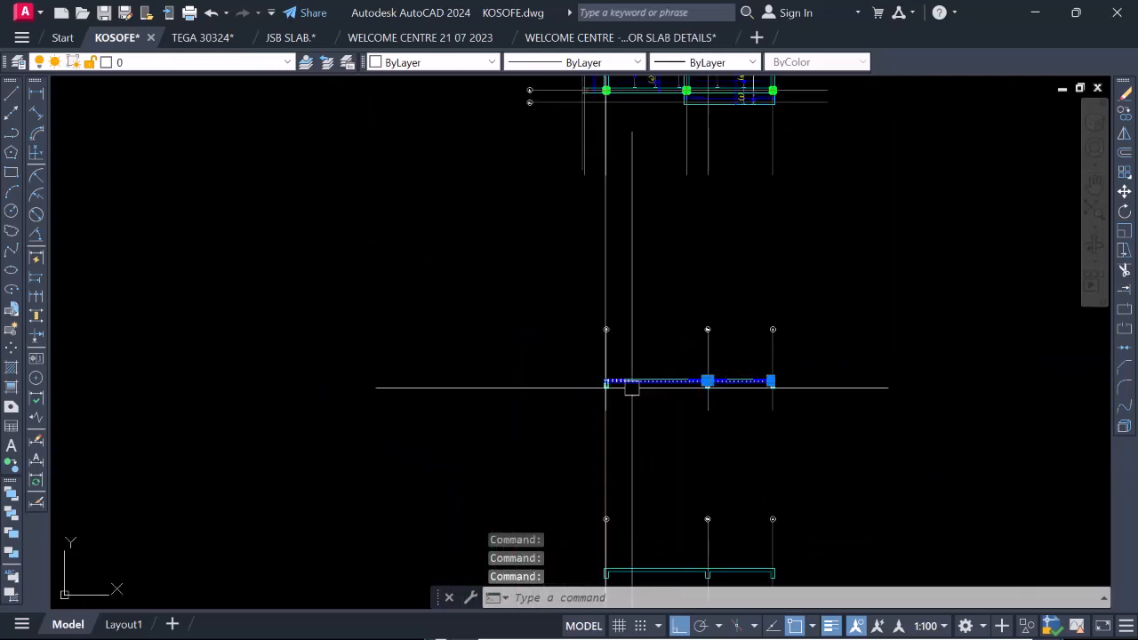
scroll(578, 364, "down", 2)
scroll(539, 364, "up", 3)
scroll(539, 364, "up", 4)
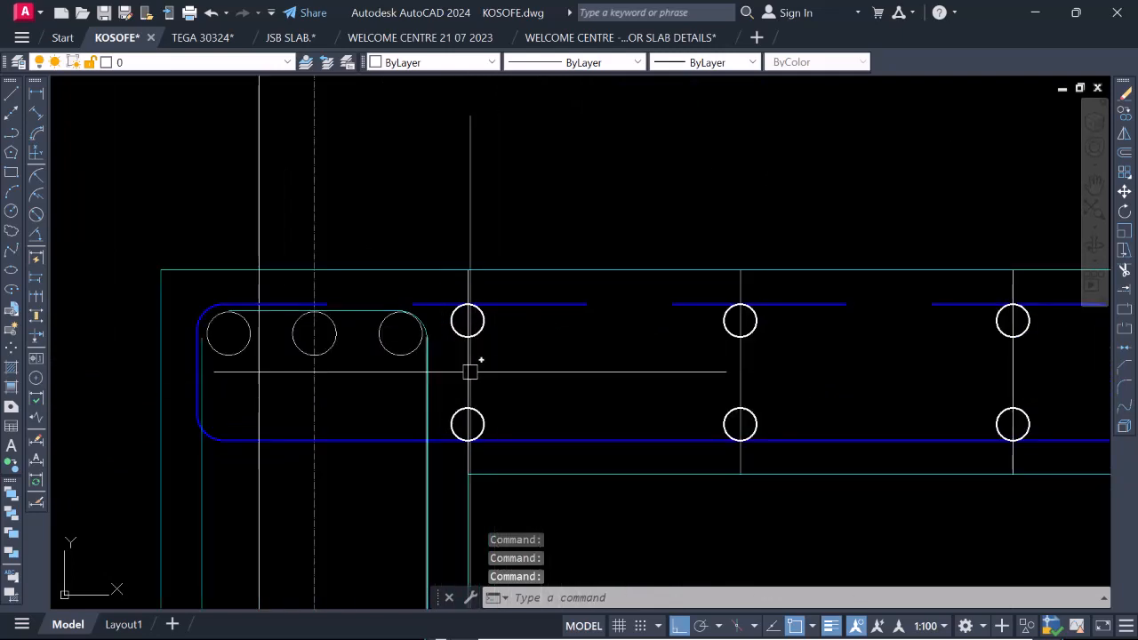
scroll(480, 370, "down", 3)
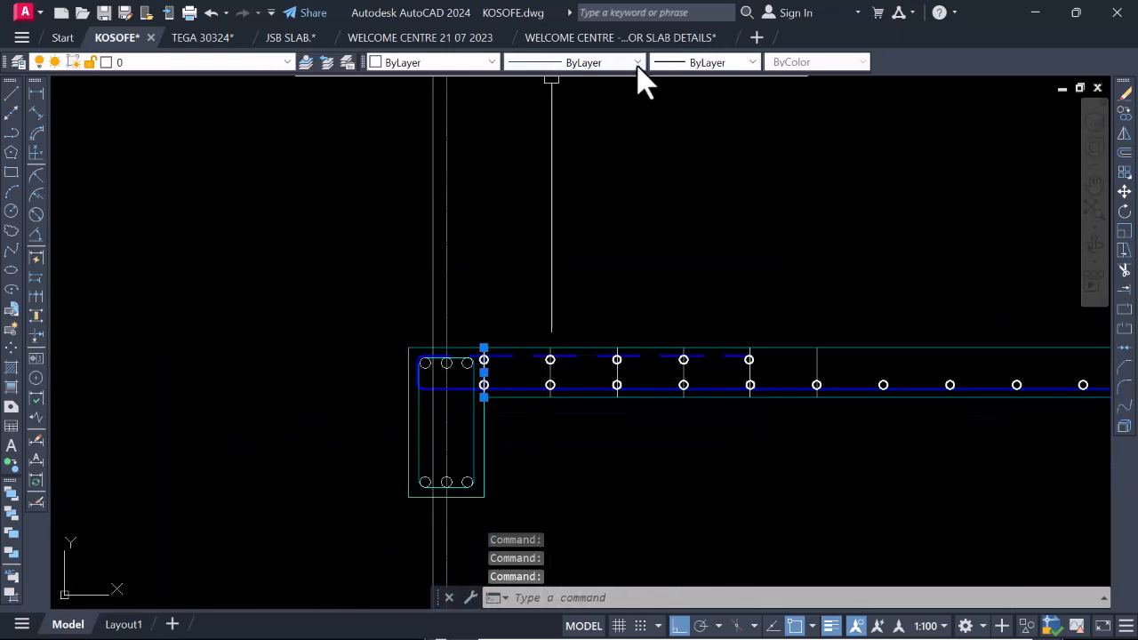
left_click(490, 62)
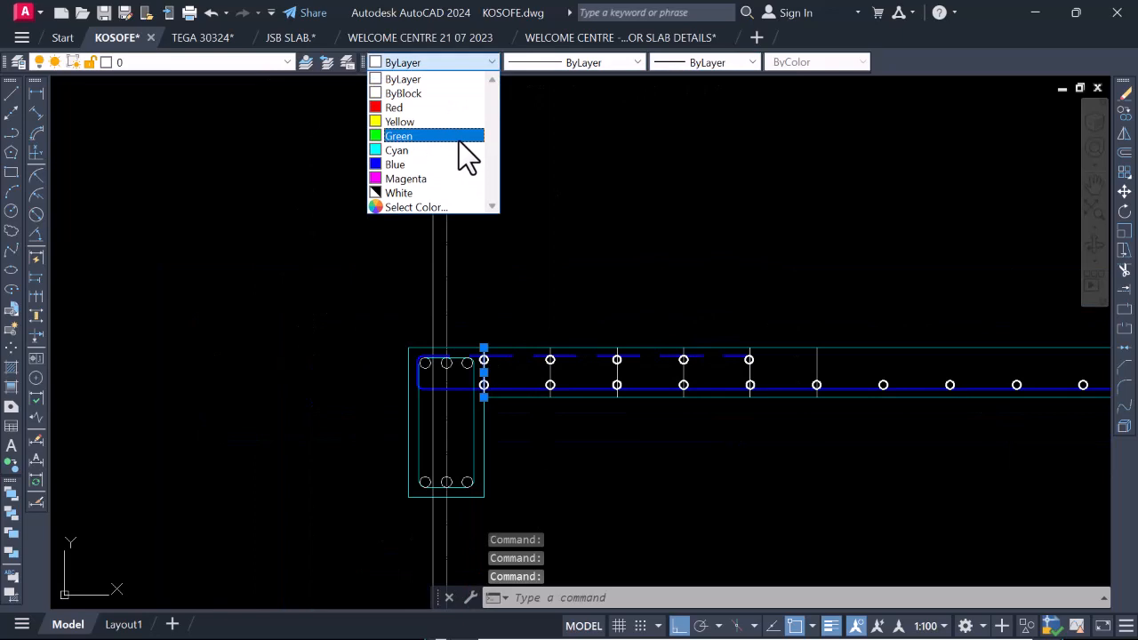
left_click(450, 207)
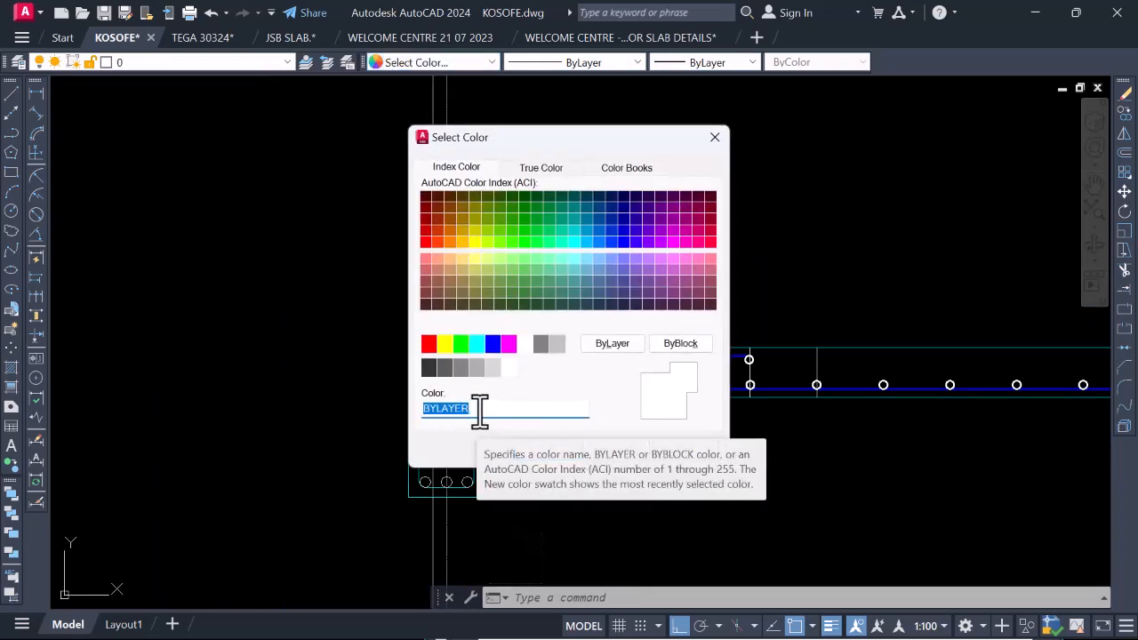
type("8")
left_click(574, 449)
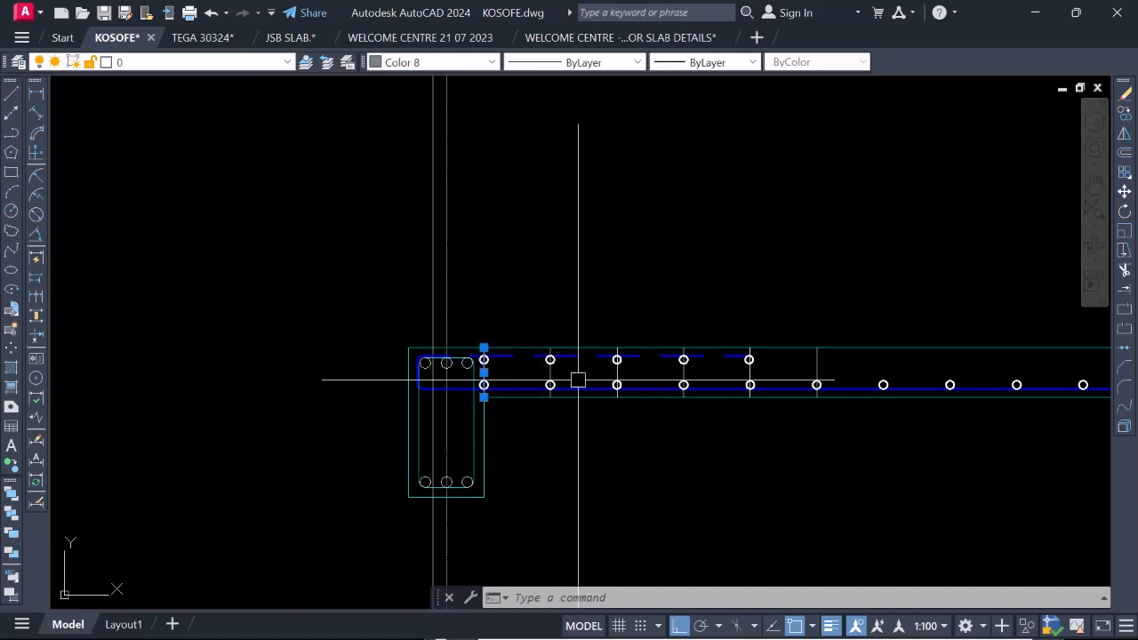
scroll(509, 395, "up", 4)
key("Escape")
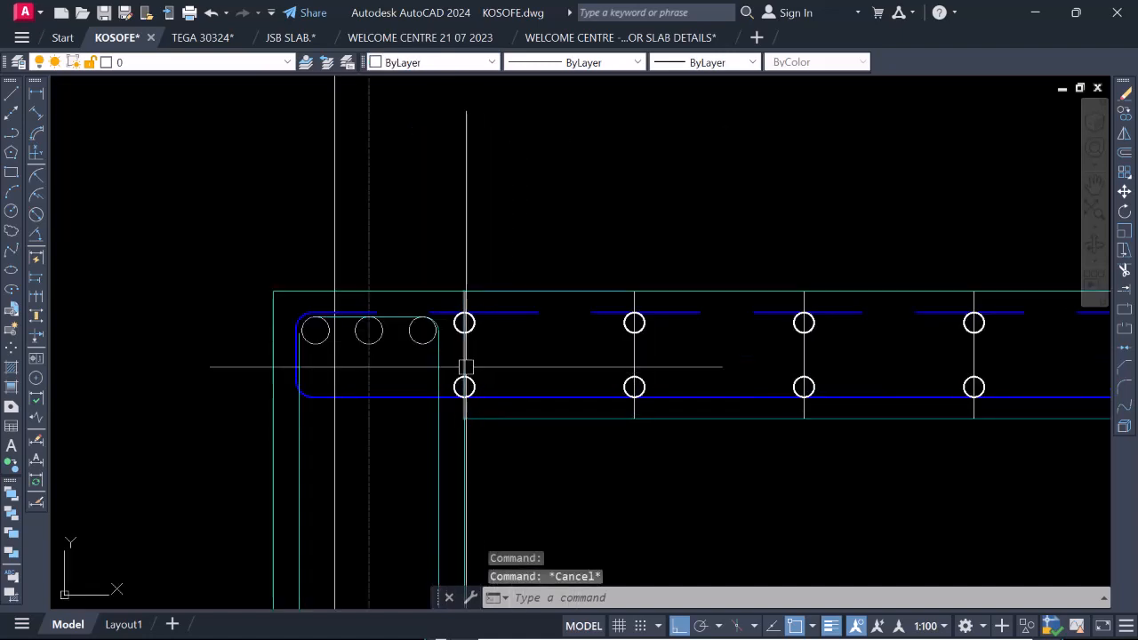
Erase the five vertical spacing guide lines across the slab beside the gridline 2 beam, keeping the line at the beam's face.
scroll(445, 313, "down", 2)
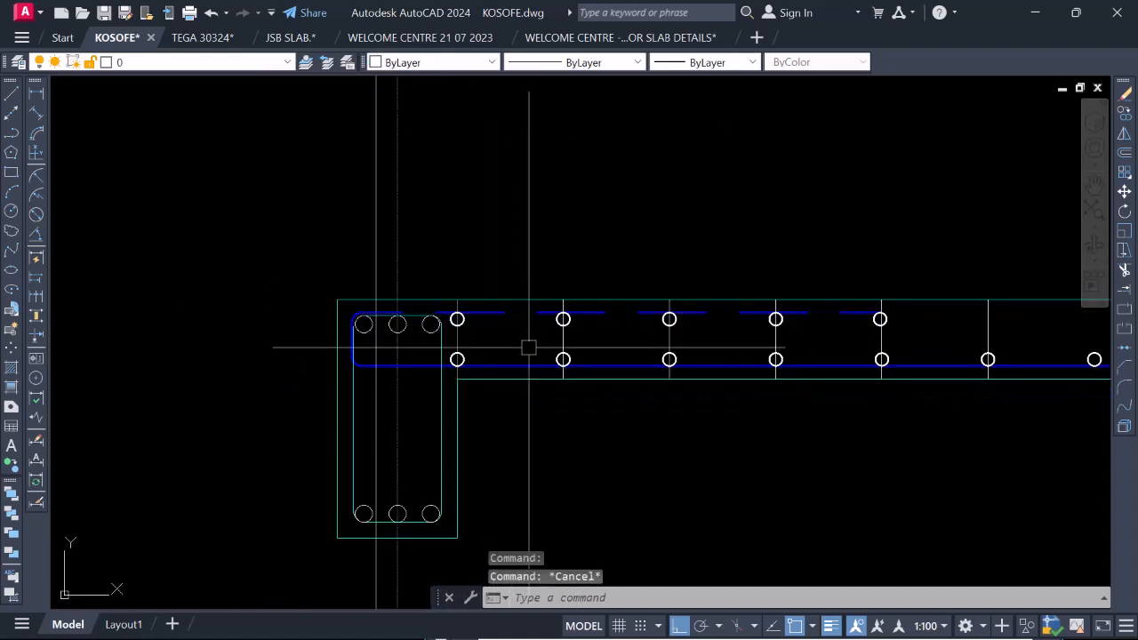
scroll(568, 333, "up", 4)
left_click(556, 336)
scroll(612, 323, "down", 4)
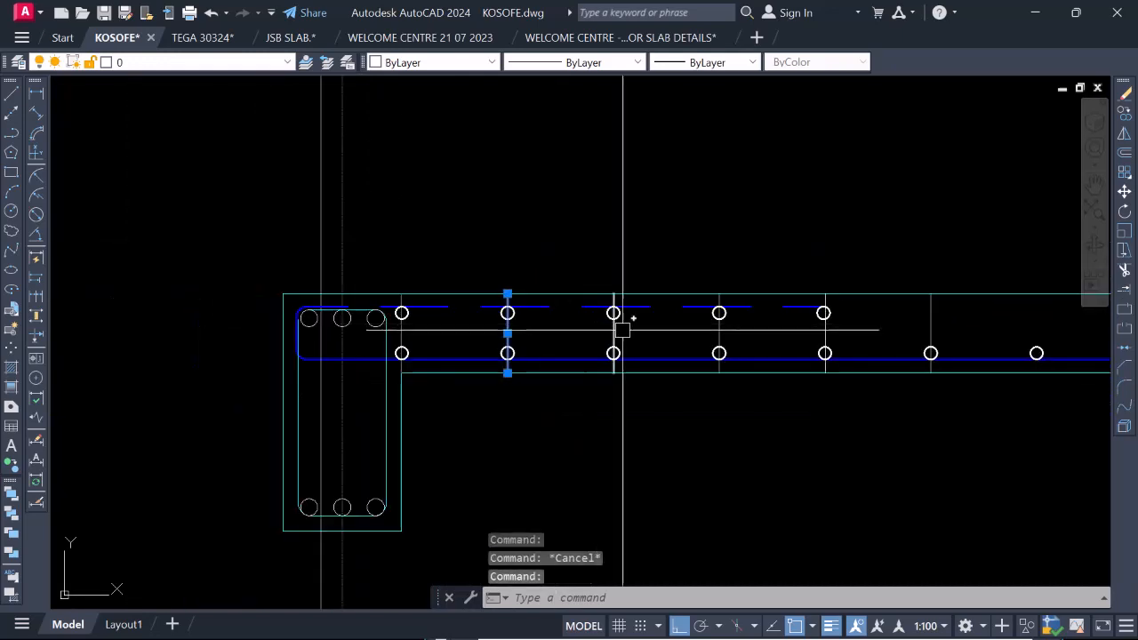
scroll(602, 328, "up", 2)
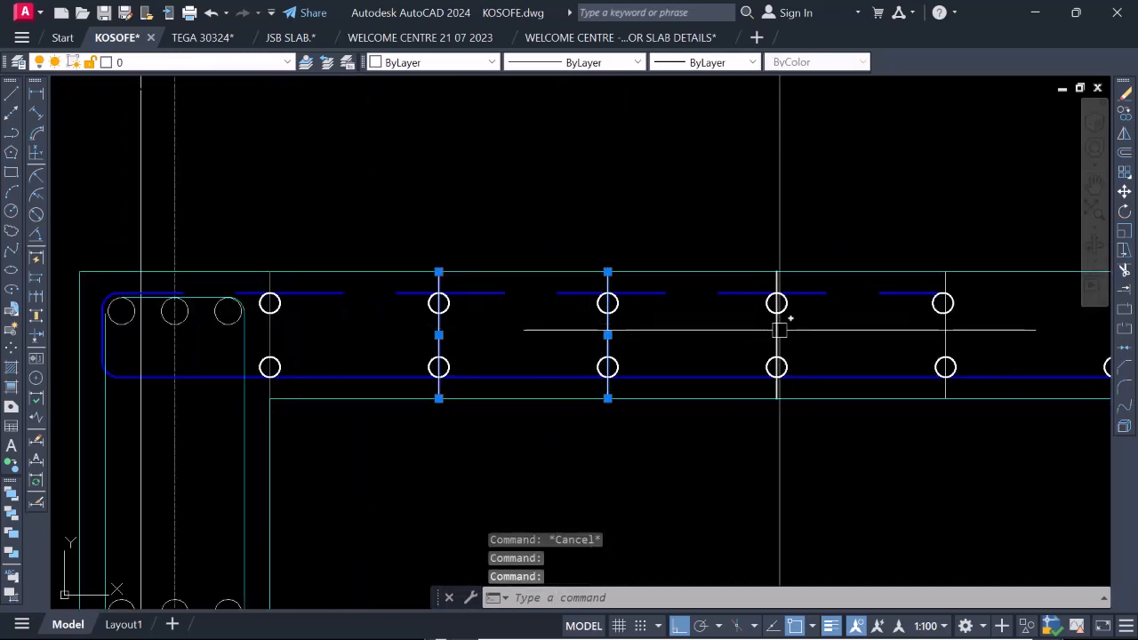
scroll(770, 329, "down", 2)
scroll(686, 328, "up", 4)
scroll(686, 322, "down", 4)
scroll(710, 321, "up", 4)
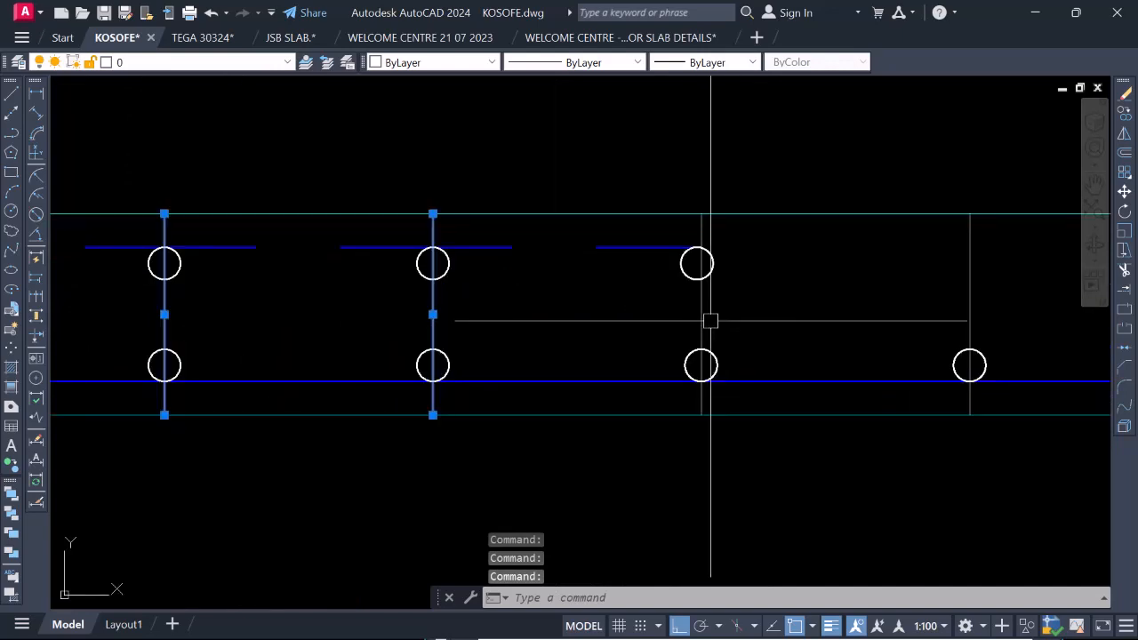
left_click(1016, 276)
left_click(955, 254)
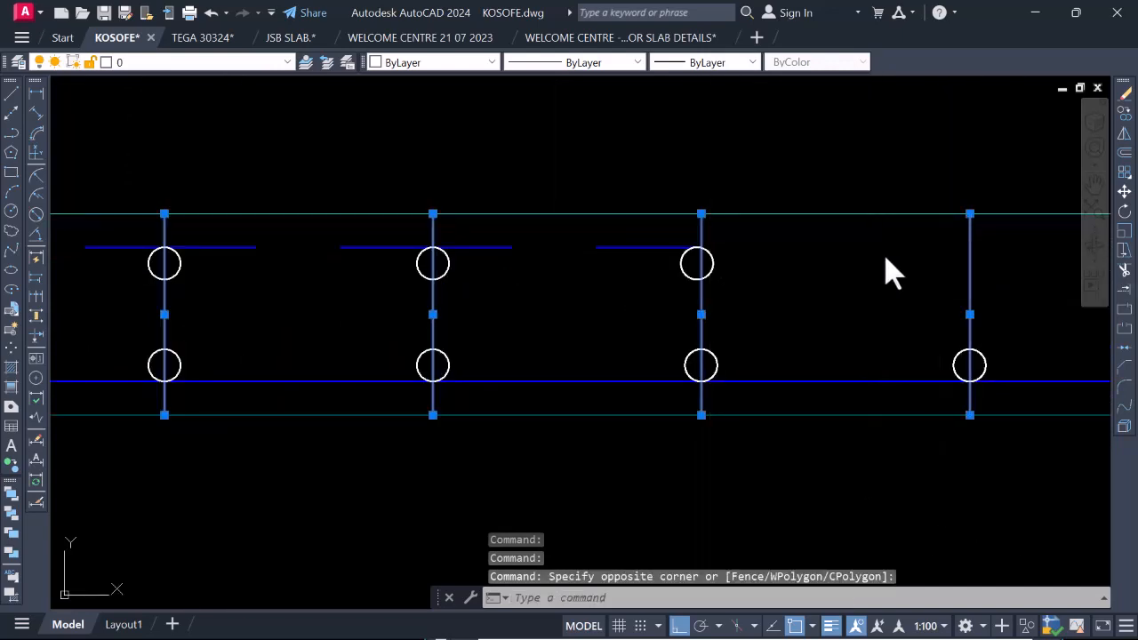
right_click(869, 240)
left_click(922, 345)
scroll(877, 364, "down", 3)
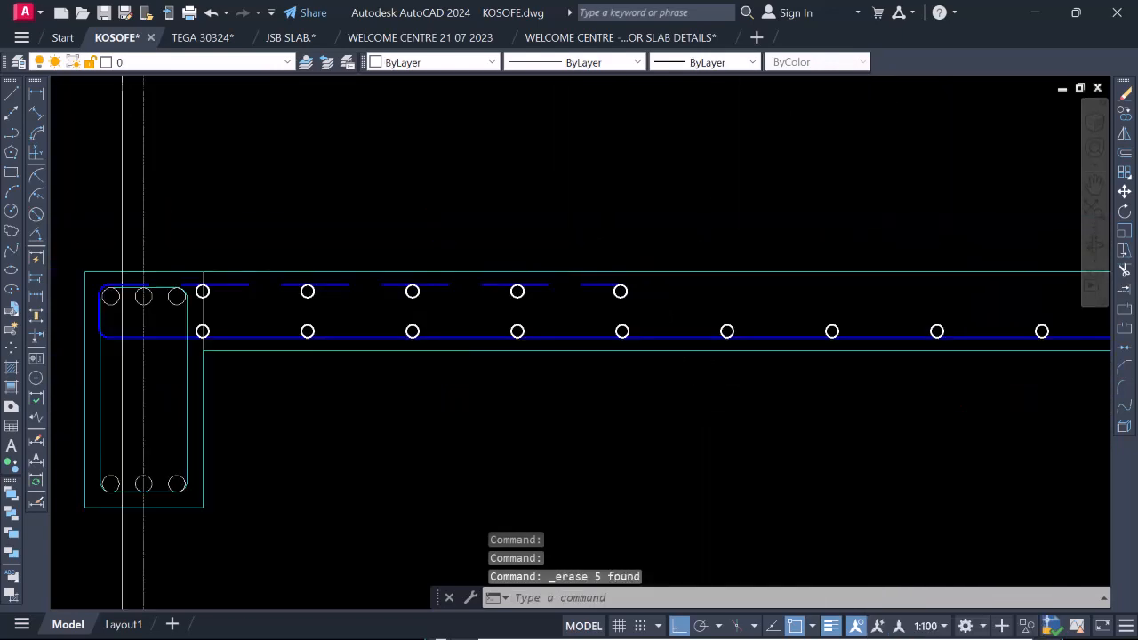
Examine the placement of the bottom distribution bars on both sides of the gridline 3a beam.
scroll(527, 341, "down", 2)
scroll(564, 334, "up", 3)
scroll(340, 318, "down", 3)
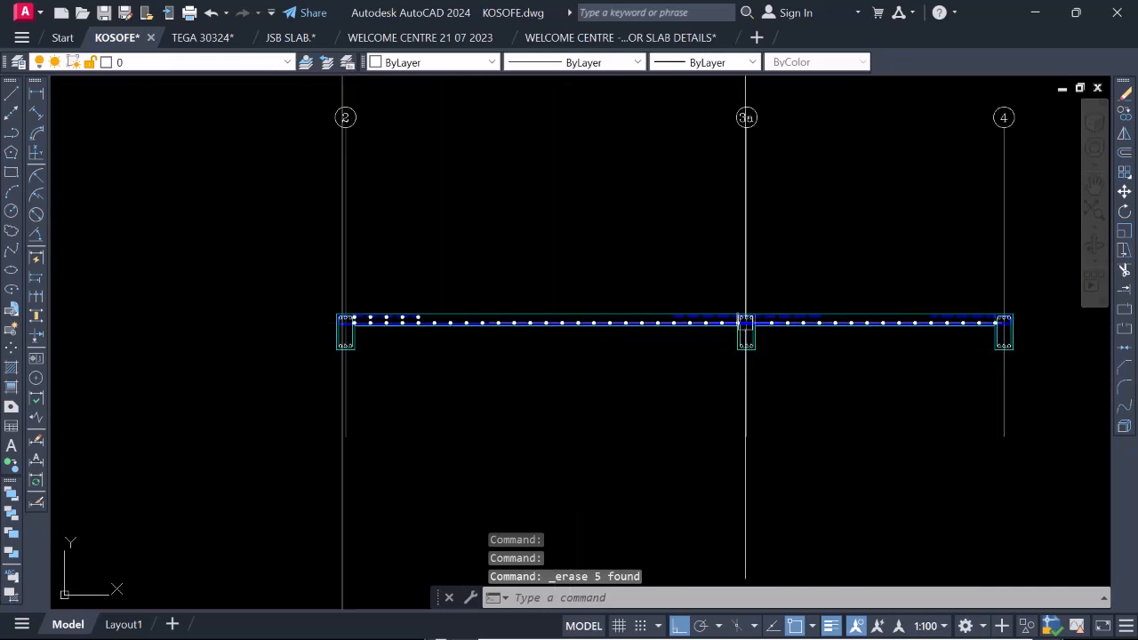
scroll(775, 322, "up", 4)
scroll(653, 344, "up", 6)
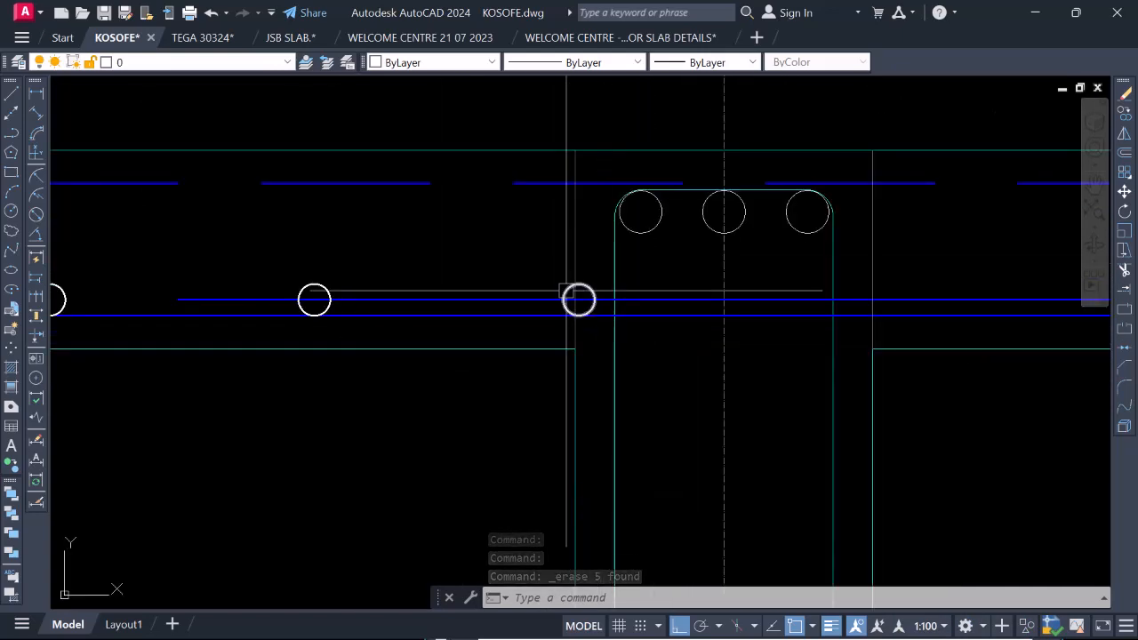
scroll(622, 329, "down", 4)
scroll(605, 328, "up", 4)
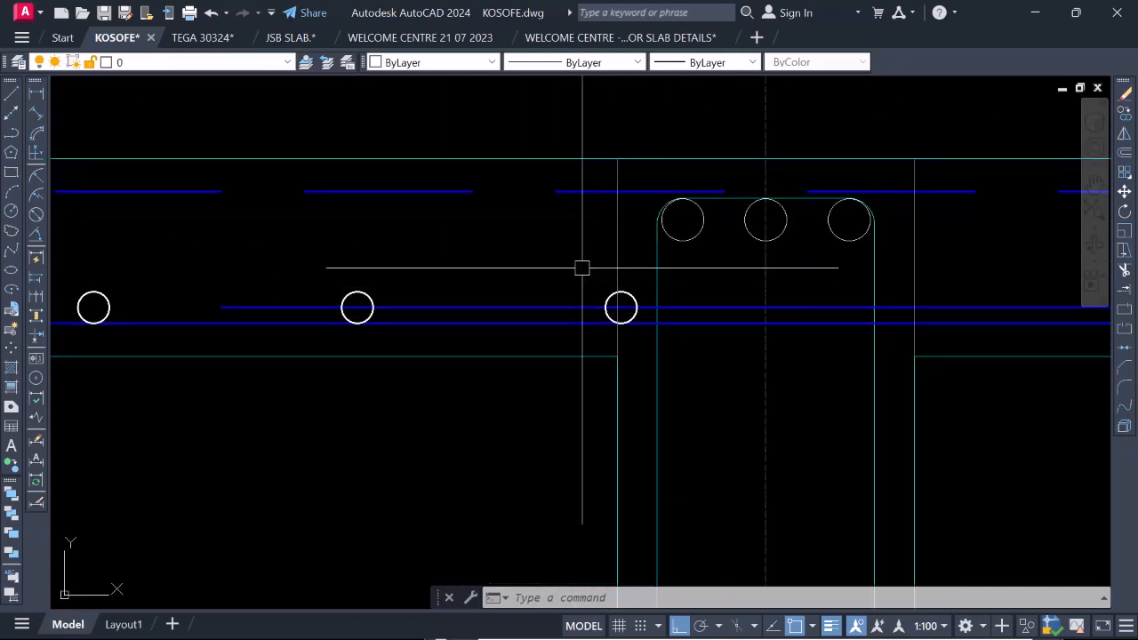
scroll(734, 320, "down", 4)
scroll(687, 322, "down", 5)
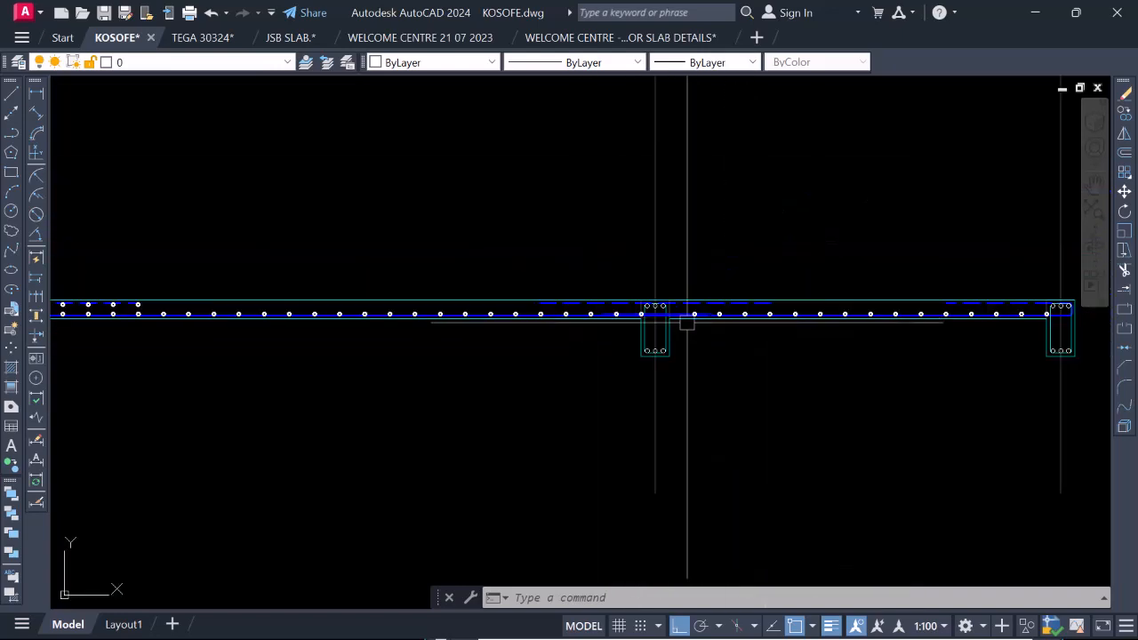
scroll(681, 327, "up", 7)
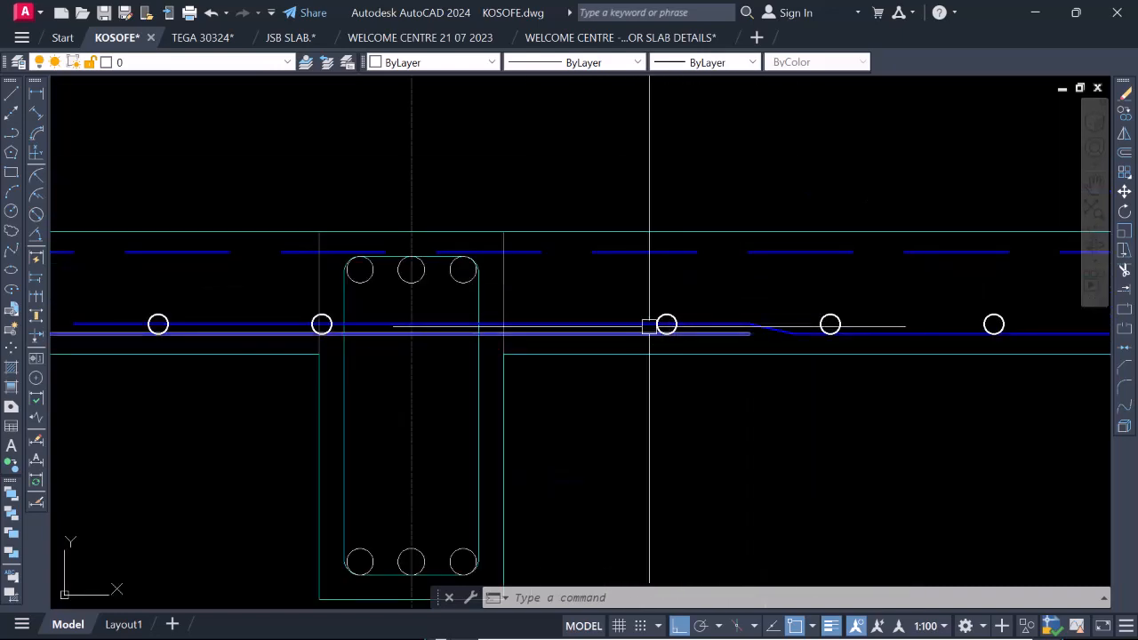
scroll(666, 335, "up", 2)
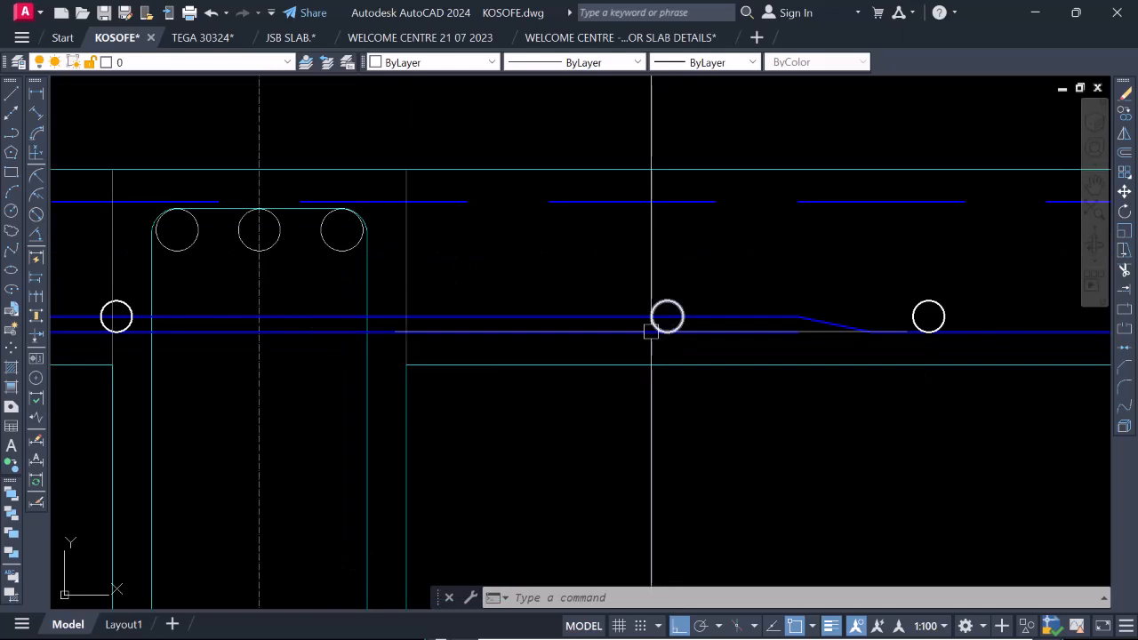
scroll(652, 322, "down", 4)
scroll(632, 332, "up", 4)
left_click(613, 289)
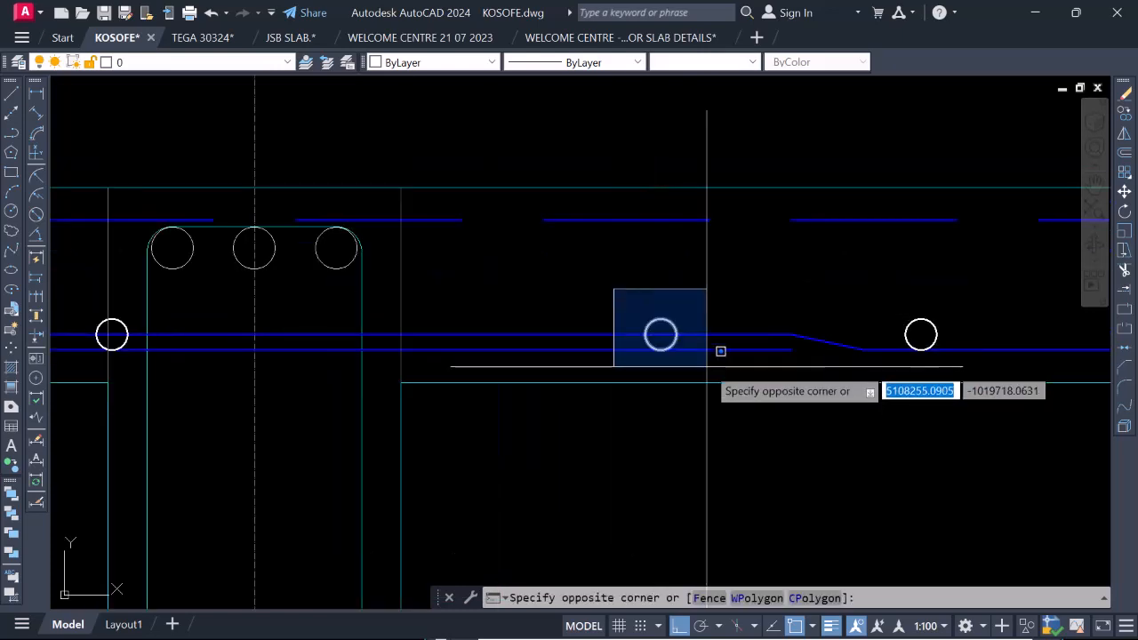
left_click(715, 354)
scroll(673, 383, "down", 1)
scroll(631, 356, "up", 1)
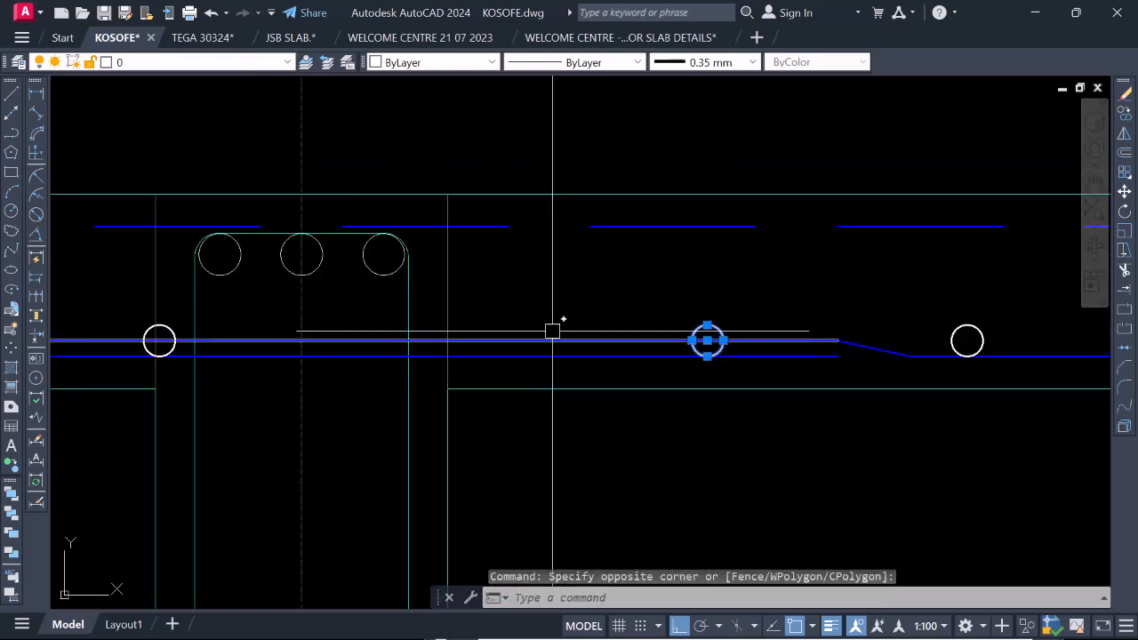
scroll(586, 345, "down", 2)
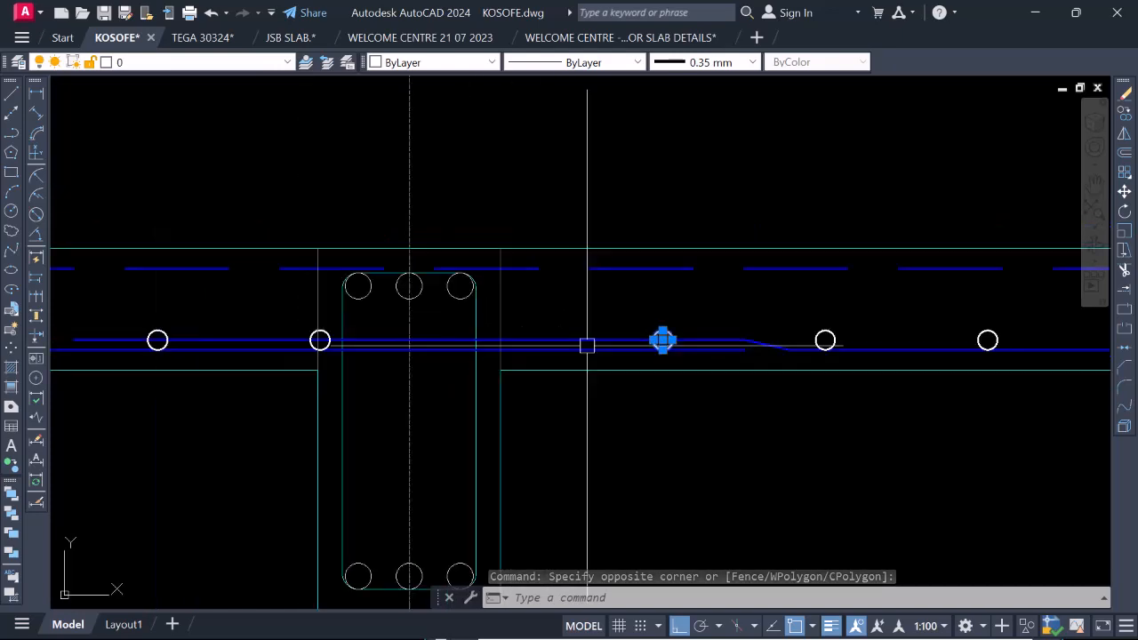
scroll(503, 347, "up", 2)
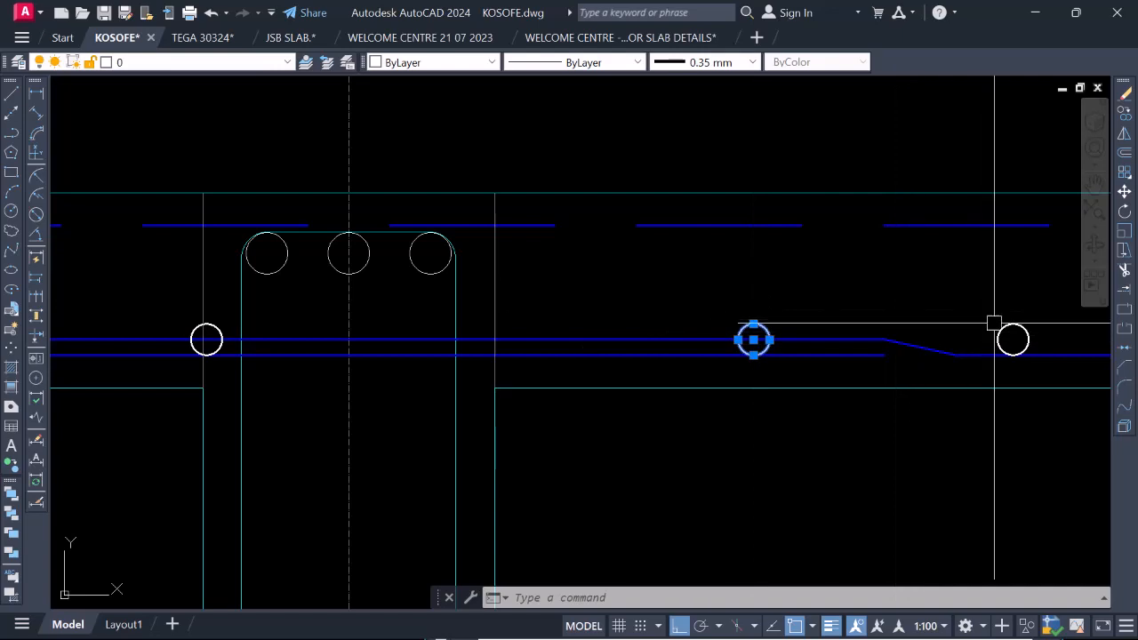
scroll(867, 307, "down", 3)
scroll(771, 356, "up", 2)
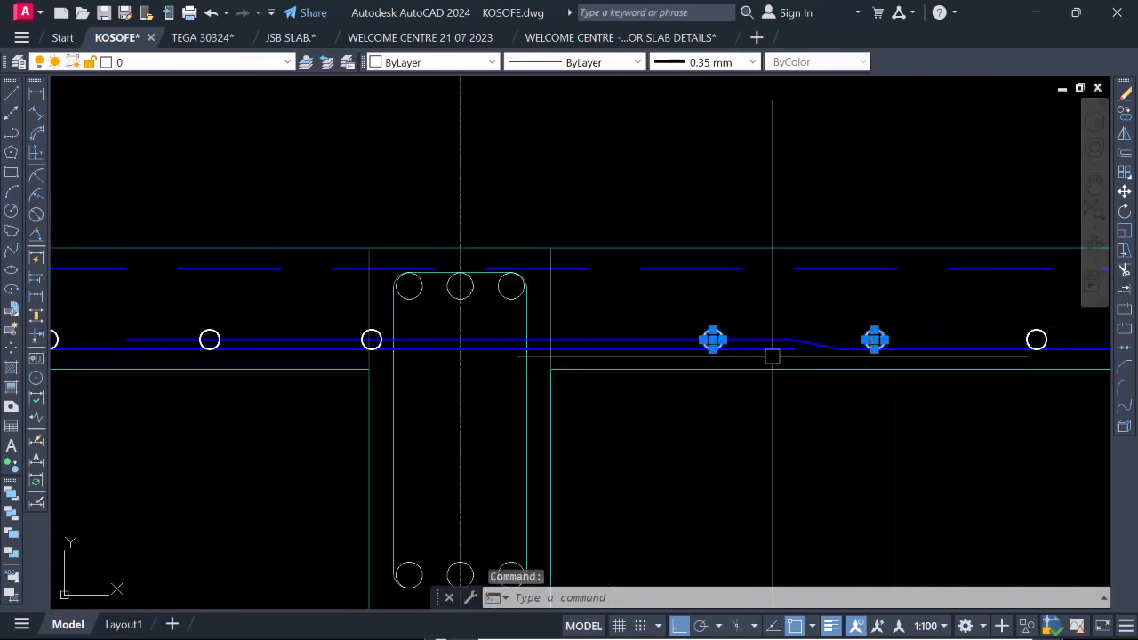
key("Escape")
Copy the first bottom-bar circle past the gridline 3a beam 200 back toward the beam's face, using the neighbouring circle's centre as base point.
left_click(675, 311)
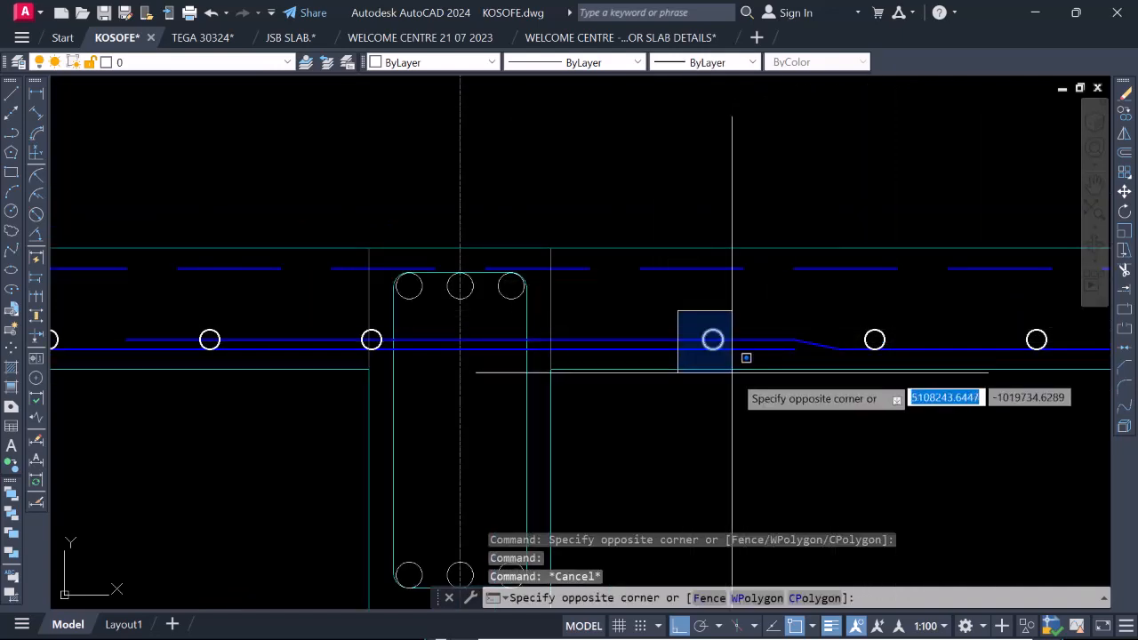
left_click(737, 370)
right_click(722, 395)
left_click(819, 354)
scroll(858, 343, "up", 2)
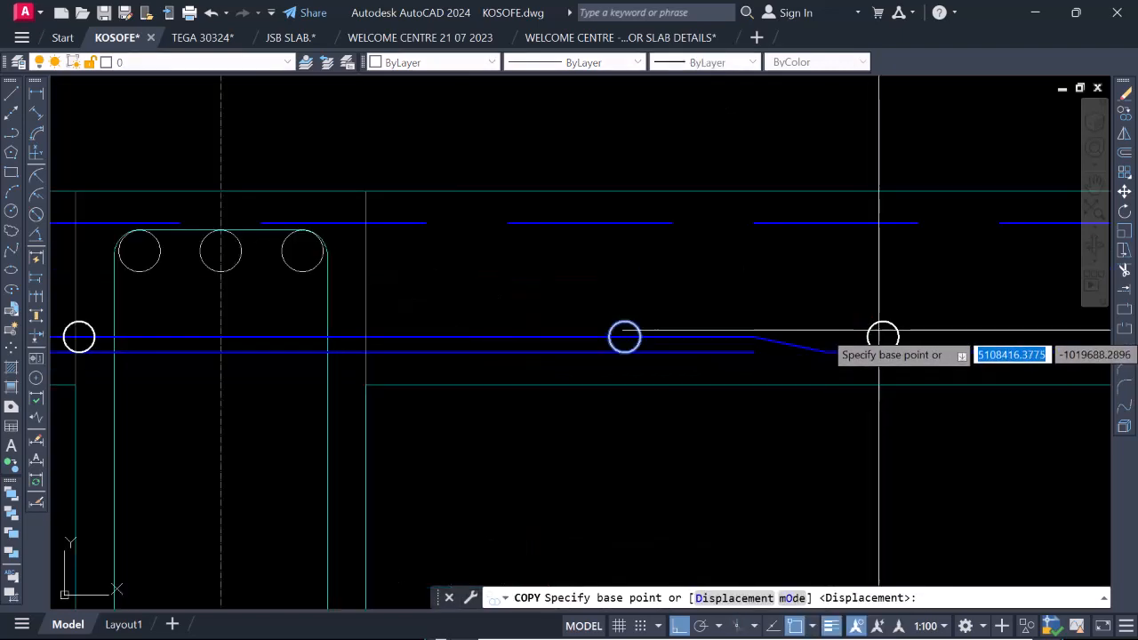
left_click(881, 336)
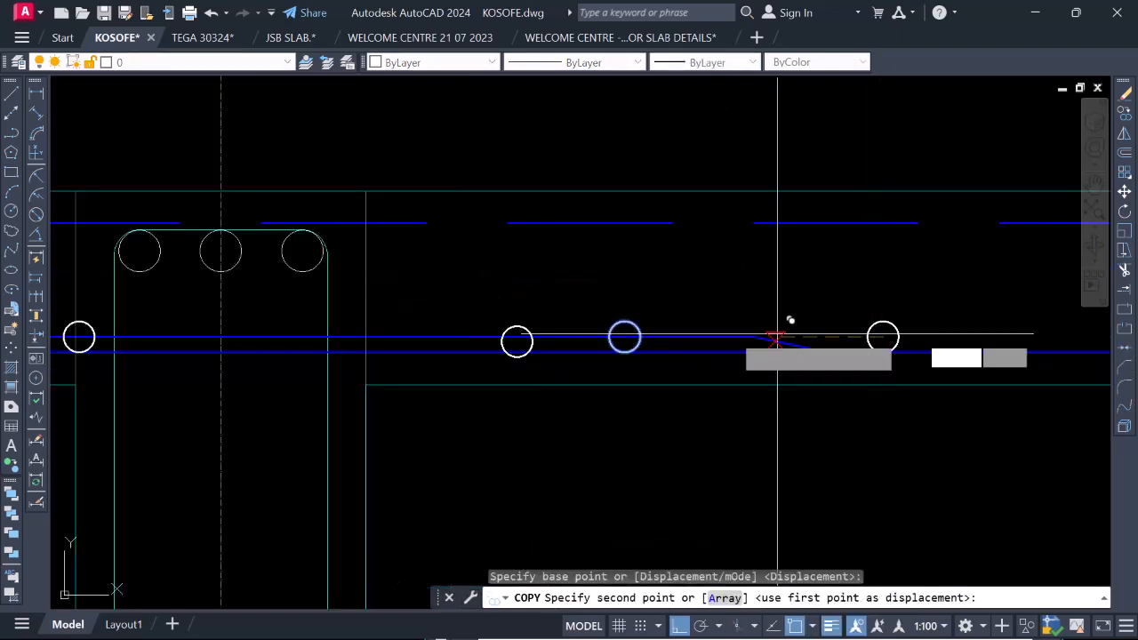
left_click(624, 336)
scroll(604, 357, "down", 4)
key("Escape")
scroll(622, 352, "up", 2)
scroll(640, 370, "down", 4)
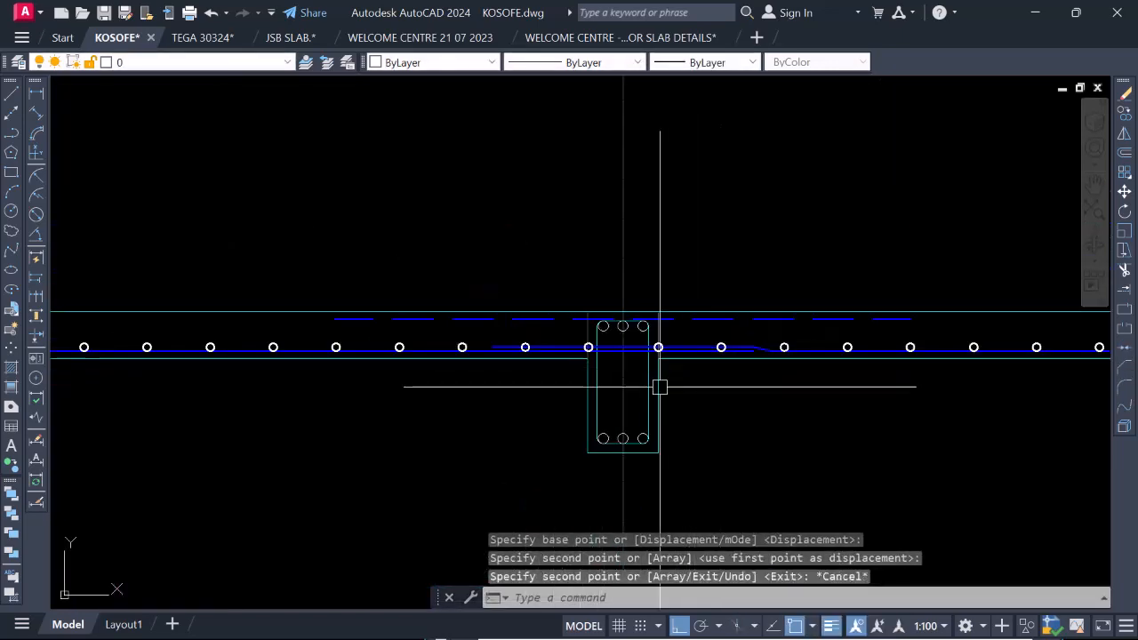
Copy the five bottom distribution bars on each side of the gridline 3a beam up to the underside of the dashed top bar.
scroll(655, 349, "up", 2)
scroll(656, 360, "down", 10)
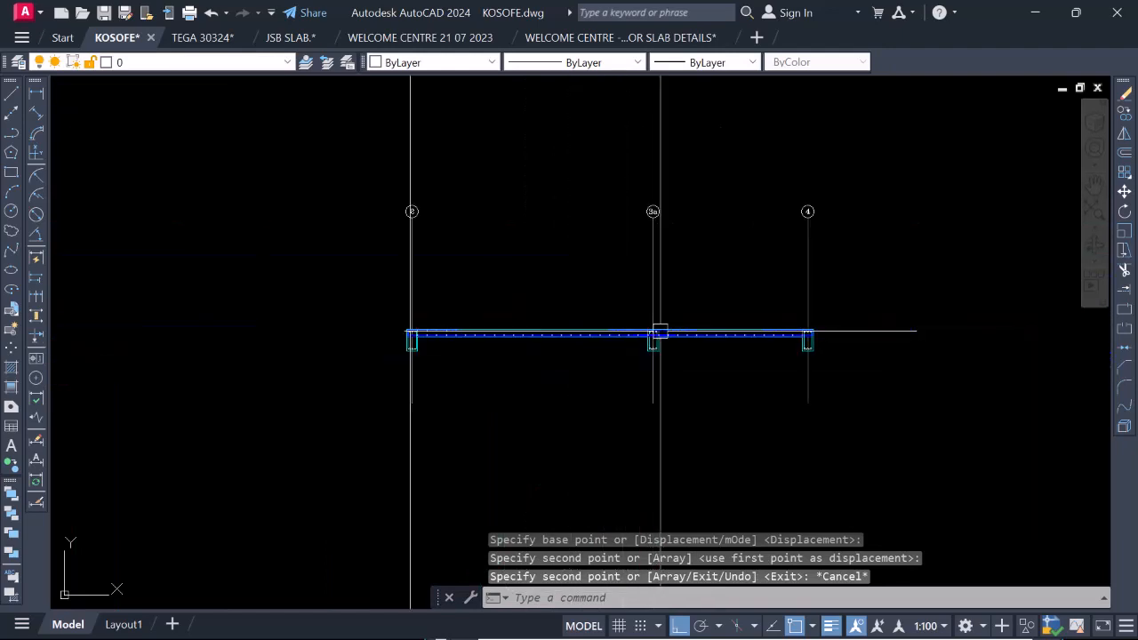
scroll(723, 336, "up", 4)
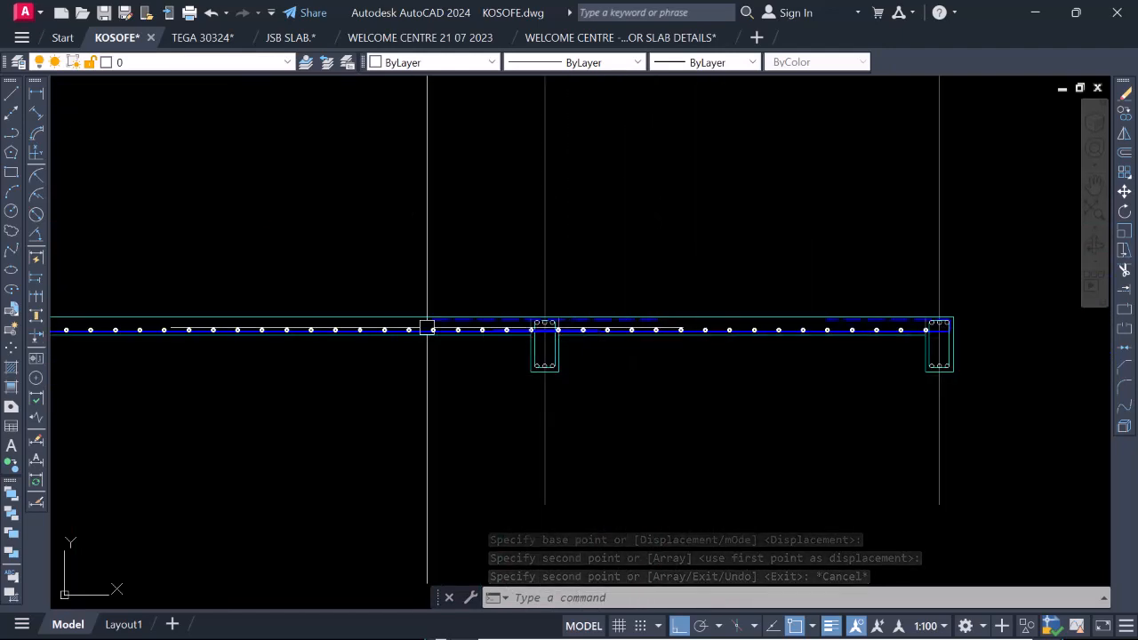
scroll(434, 333, "up", 4)
scroll(385, 320, "up", 4)
left_click(489, 320)
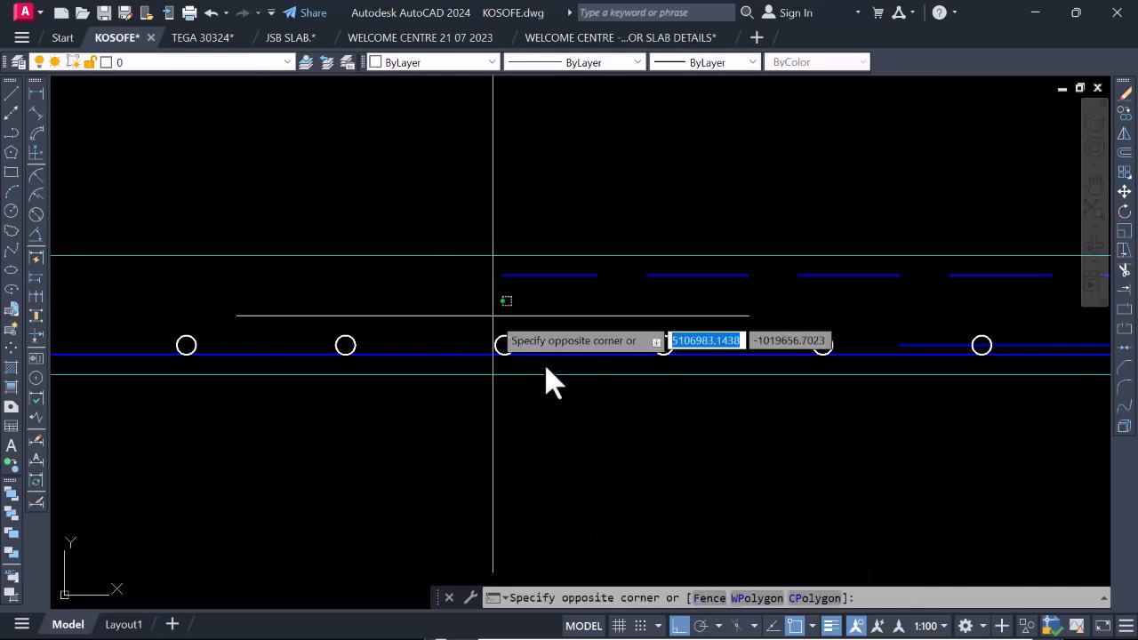
scroll(707, 408, "down", 2)
left_click(868, 406)
scroll(868, 406, "down", 5)
scroll(833, 356, "up", 5)
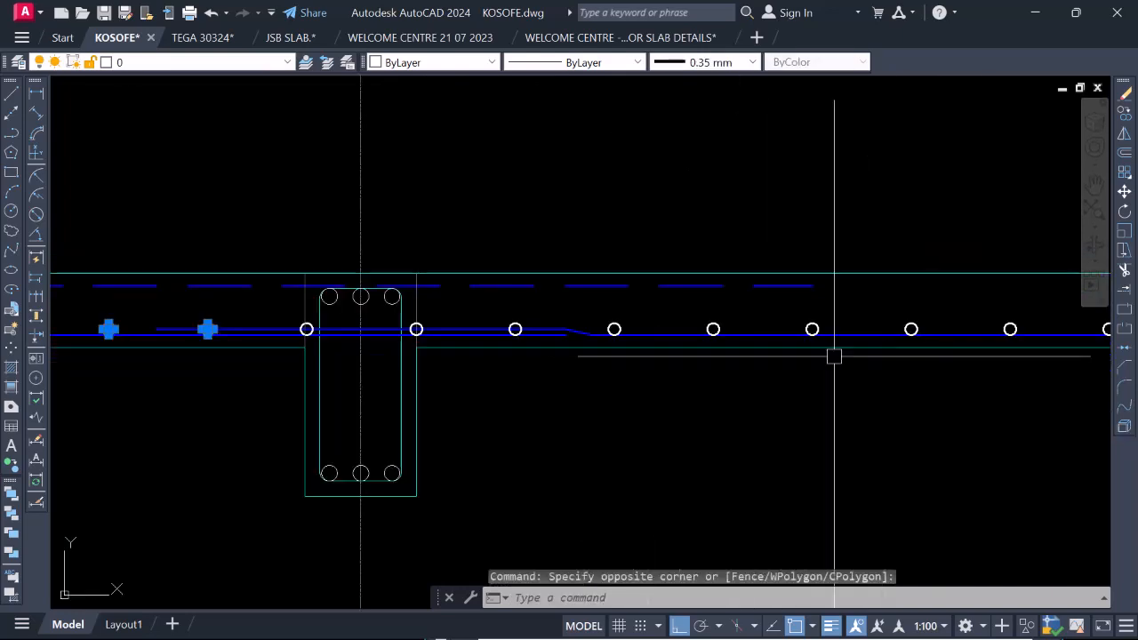
left_click(595, 307)
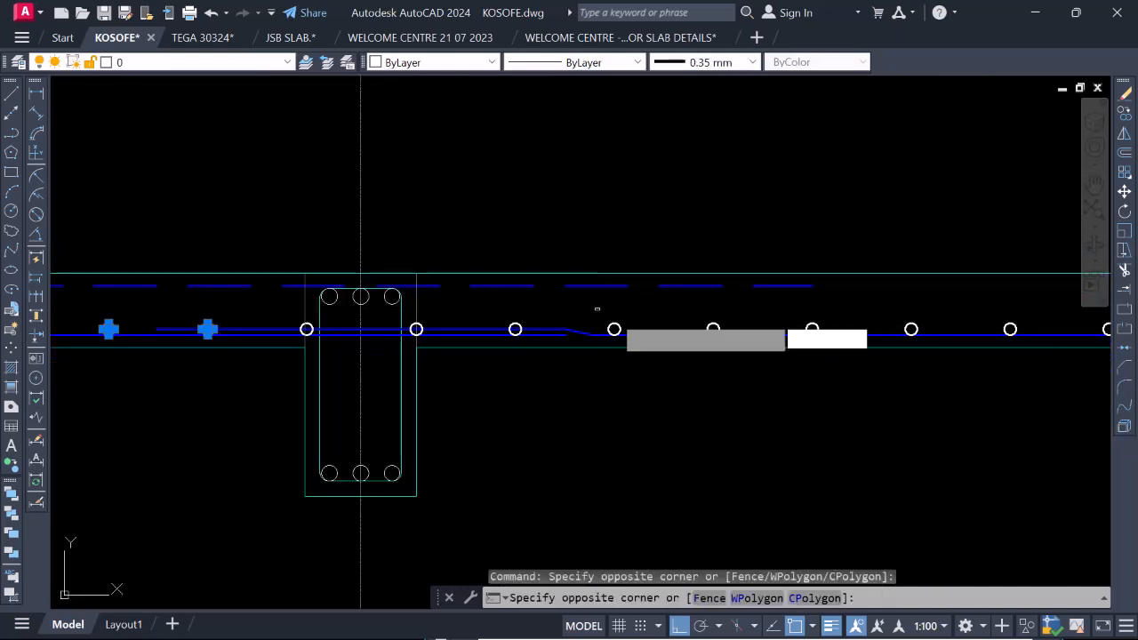
left_click(819, 369)
scroll(429, 293, "up", 5)
left_click(421, 334)
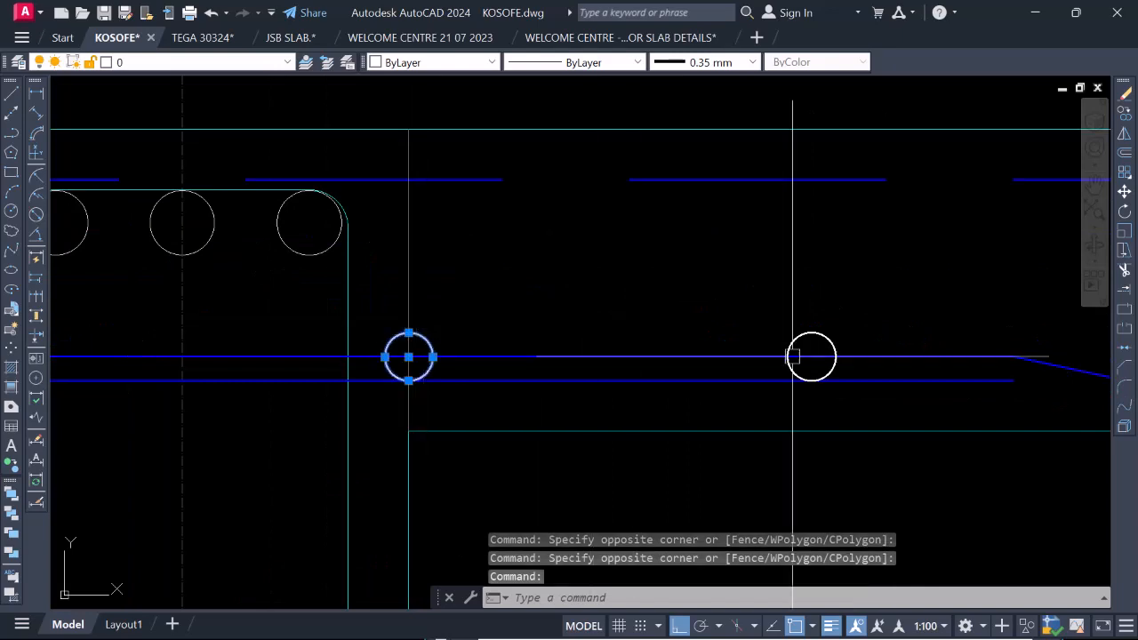
left_click(794, 344)
scroll(660, 330, "down", 8)
scroll(800, 360, "up", 10)
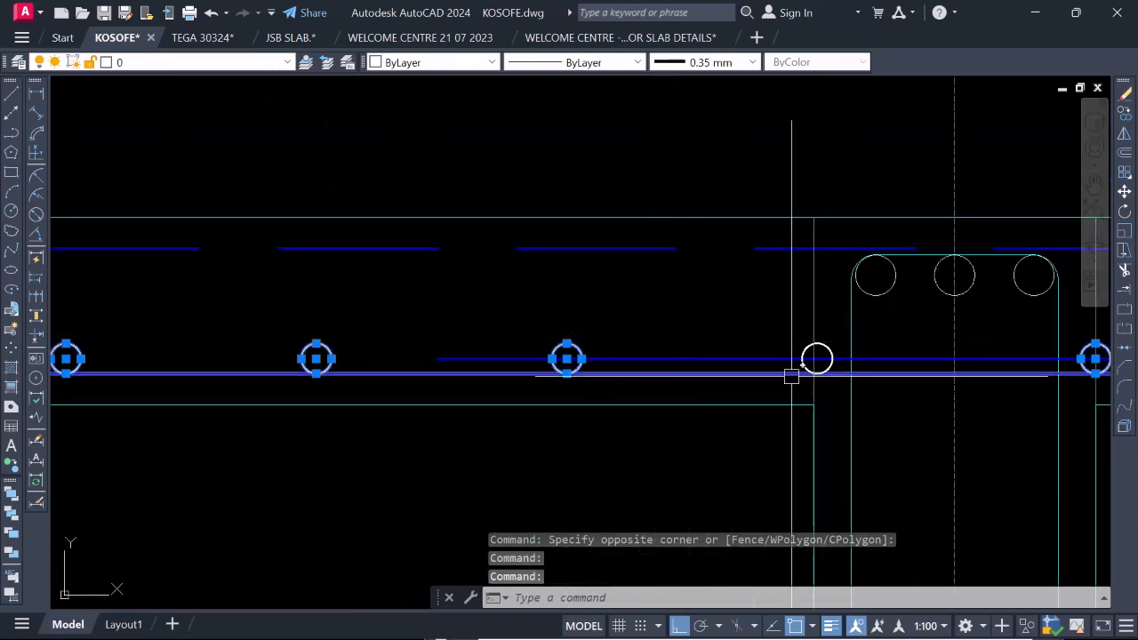
left_click(805, 356)
scroll(800, 365, "down", 9)
right_click(702, 332)
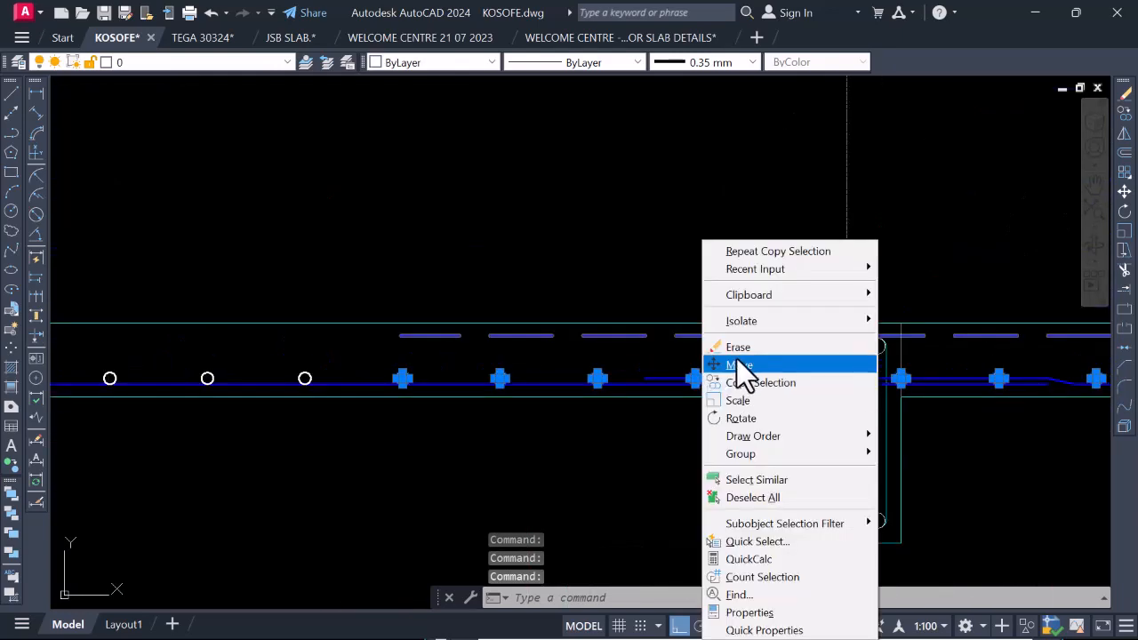
left_click(745, 380)
scroll(755, 417, "up", 6)
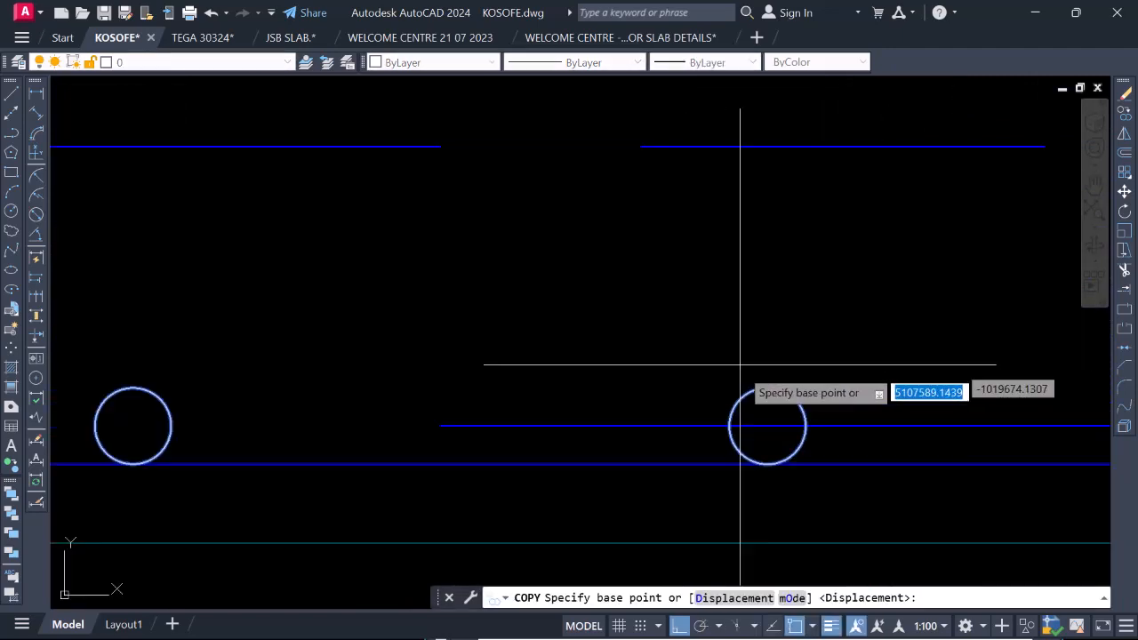
left_click(766, 391)
scroll(763, 391, "down", 4)
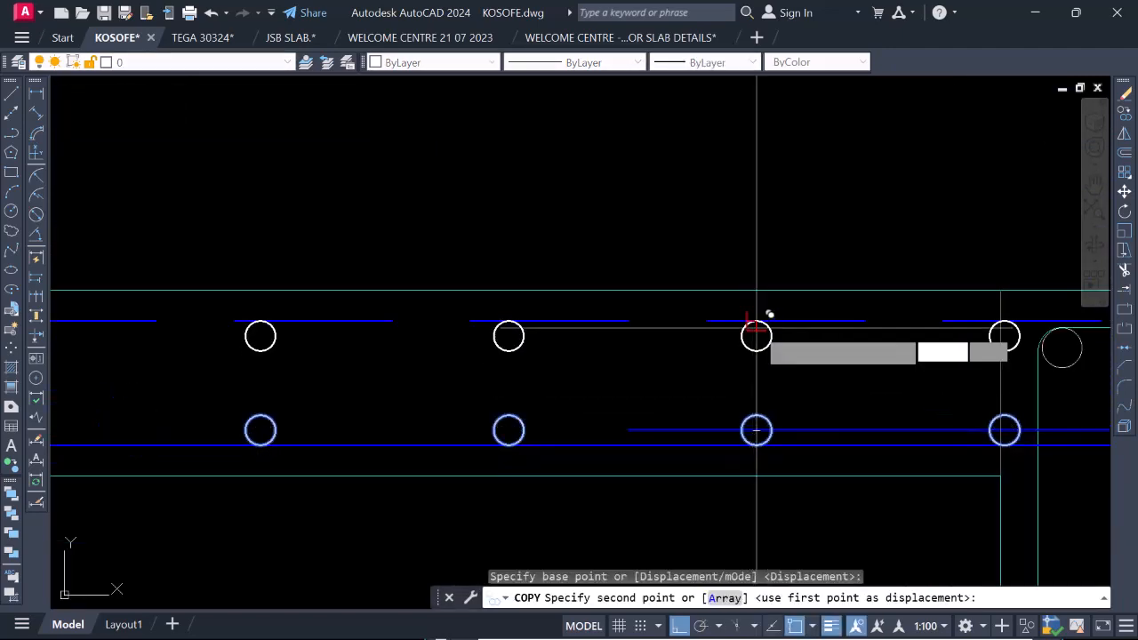
scroll(756, 329, "down", 5)
key("Escape")
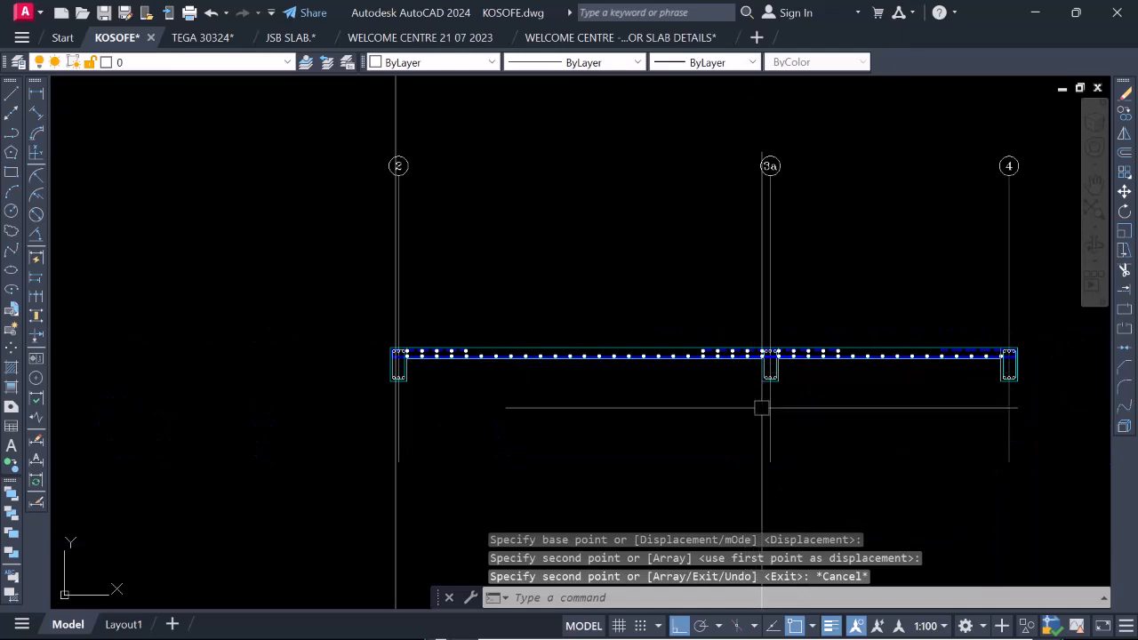
Examine the top and bottom distribution bars beside the gridline 2 beam and along the slab to gridline 4.
scroll(433, 351, "up", 2)
scroll(406, 345, "up", 4)
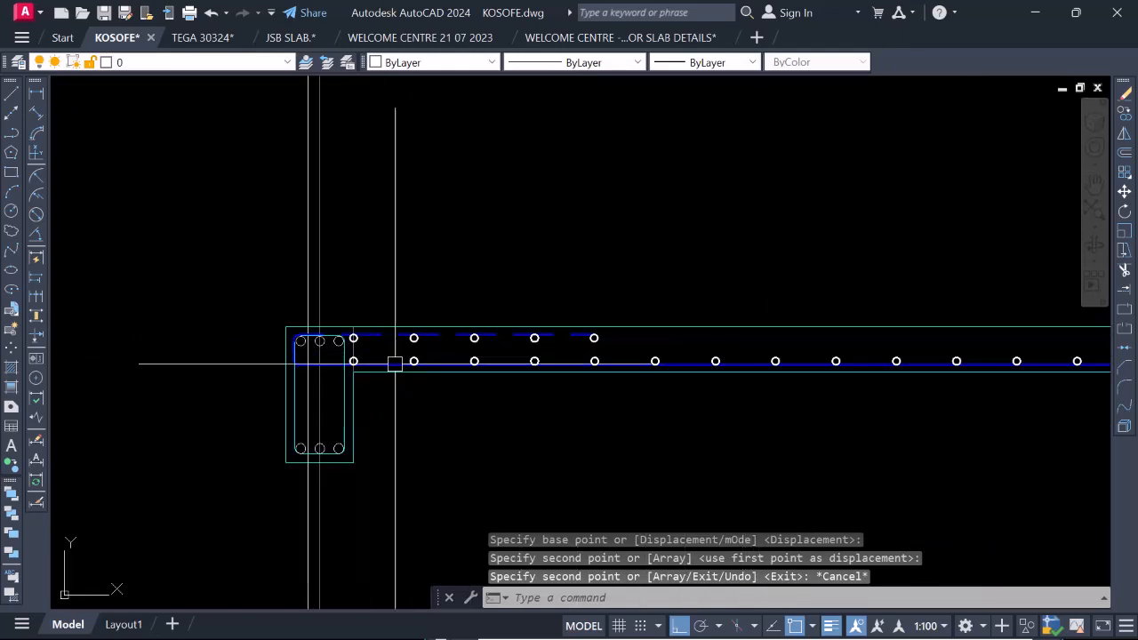
scroll(338, 363, "down", 4)
scroll(381, 404, "up", 6)
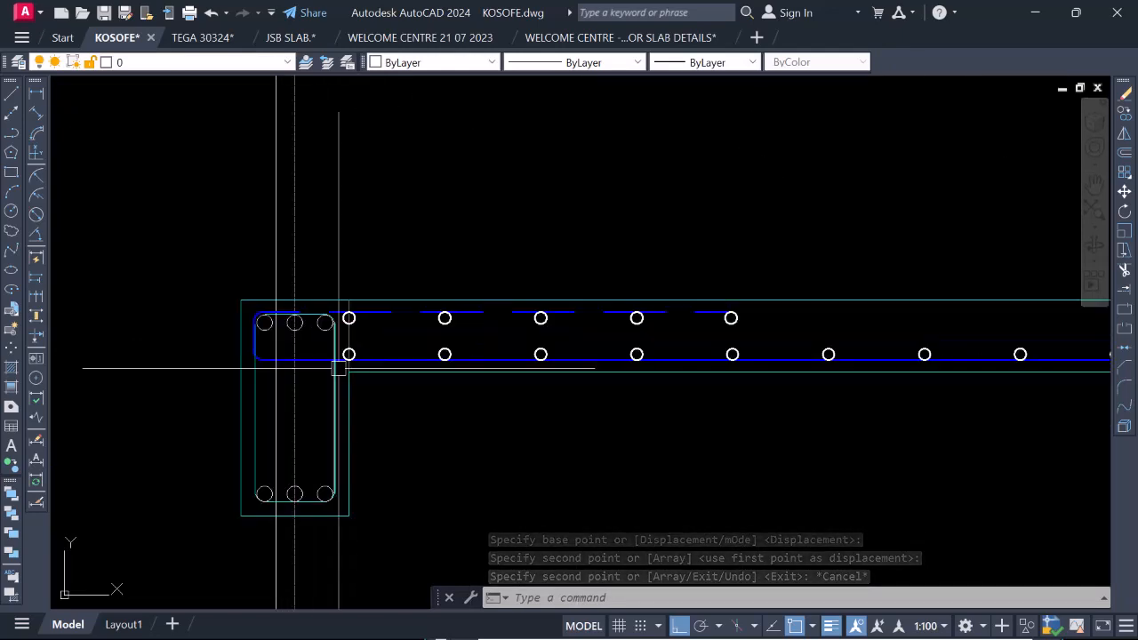
scroll(318, 310, "down", 2)
scroll(418, 322, "down", 2)
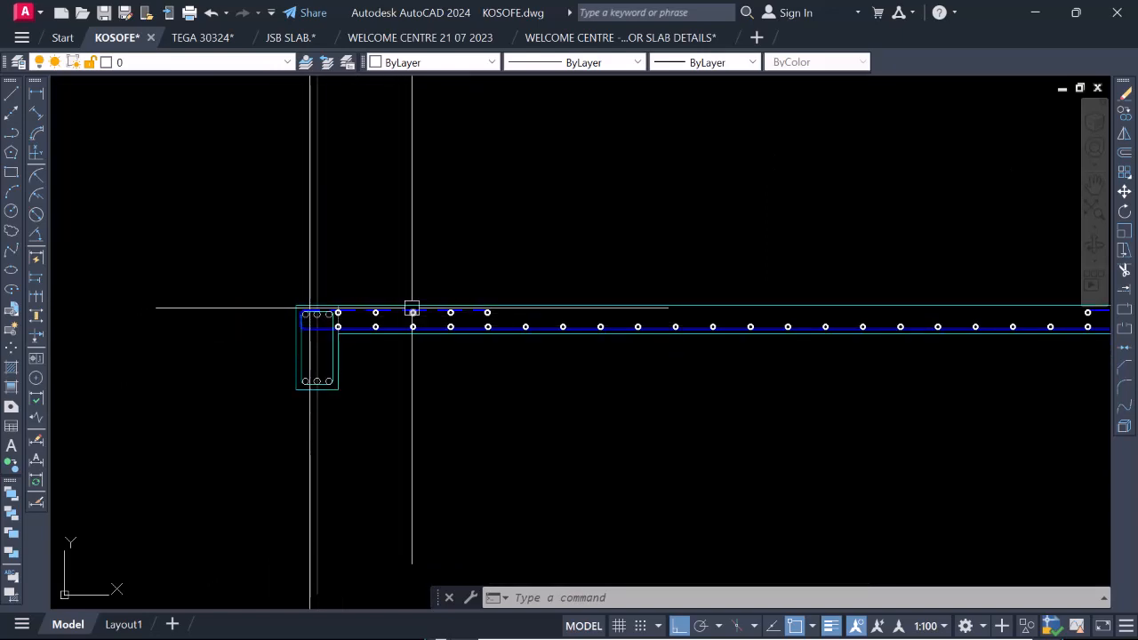
scroll(602, 335, "down", 6)
scroll(592, 315, "up", 6)
scroll(700, 310, "down", 6)
scroll(711, 311, "up", 10)
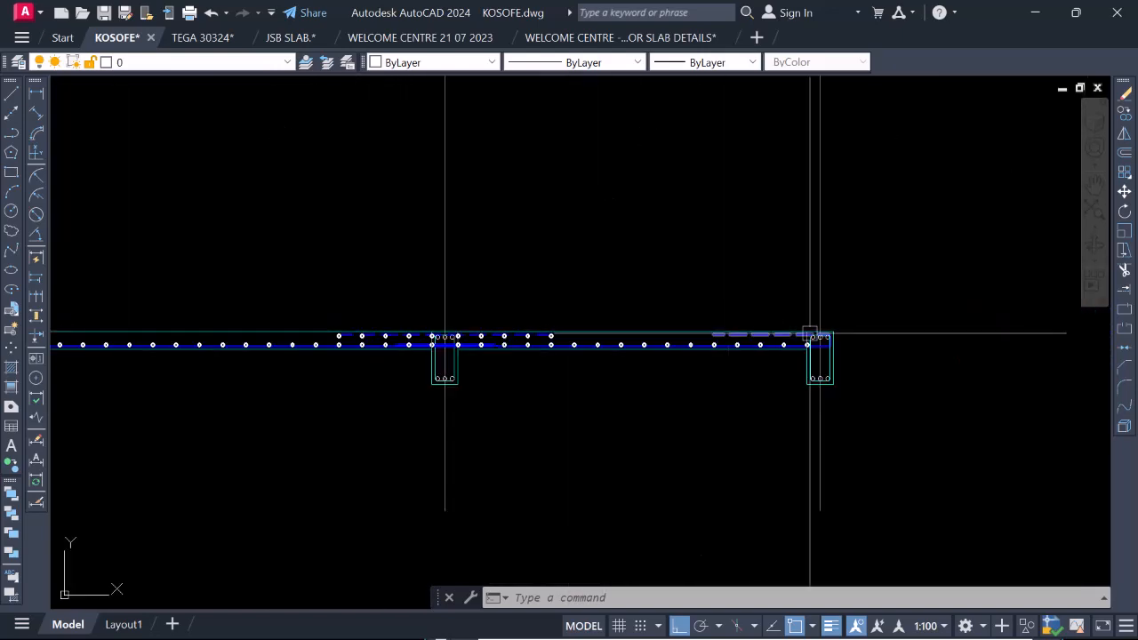
Inspect the gridline 4 beam's reinforcement and the bottom distribution bars in the adjoining slab.
scroll(673, 320, "down", 4)
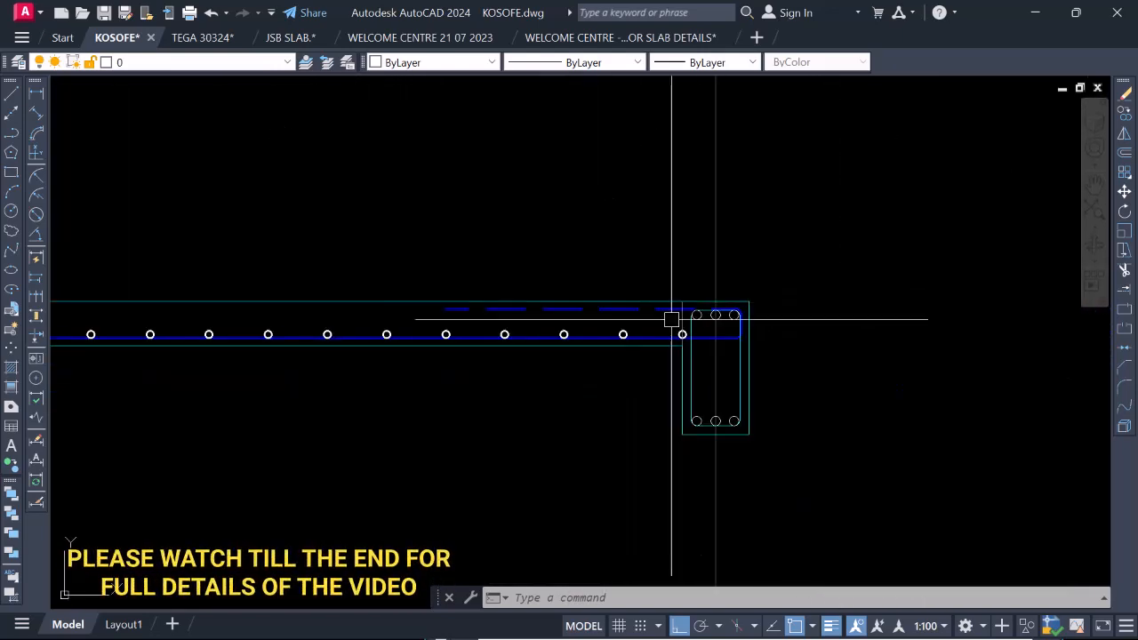
scroll(701, 415, "up", 3)
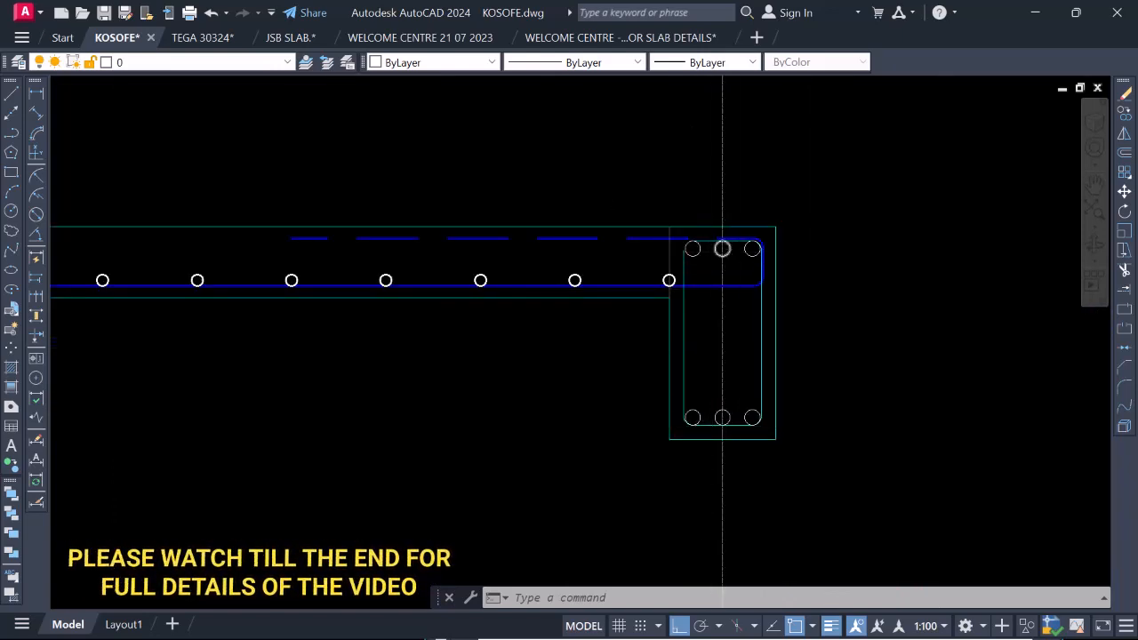
scroll(712, 325, "up", 2)
scroll(800, 294, "down", 2)
scroll(734, 274, "up", 4)
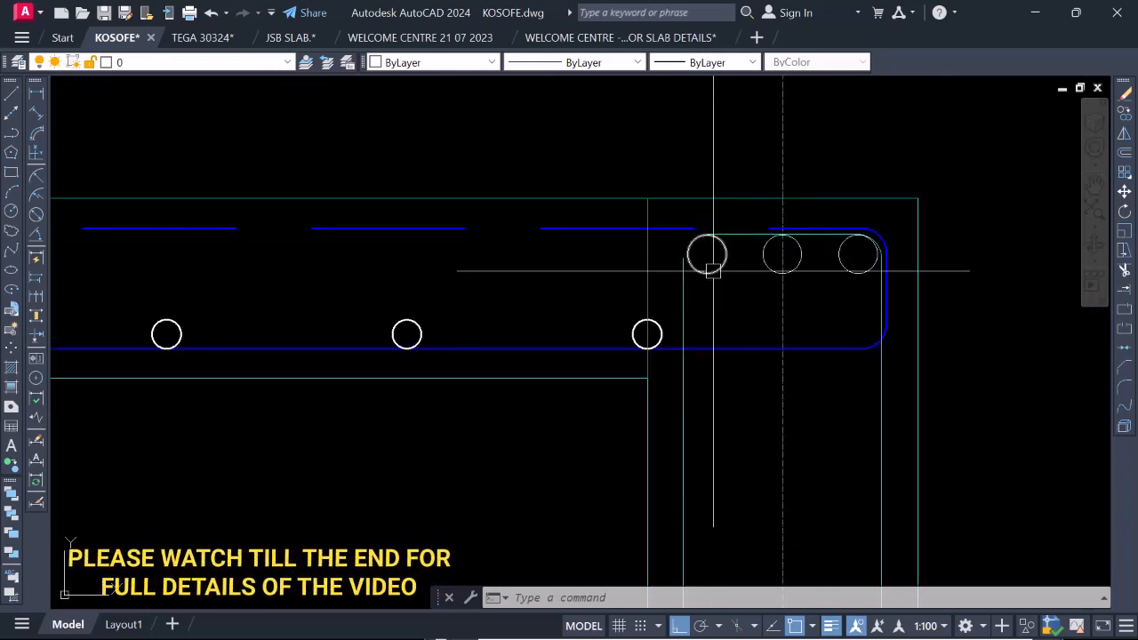
left_click(706, 267)
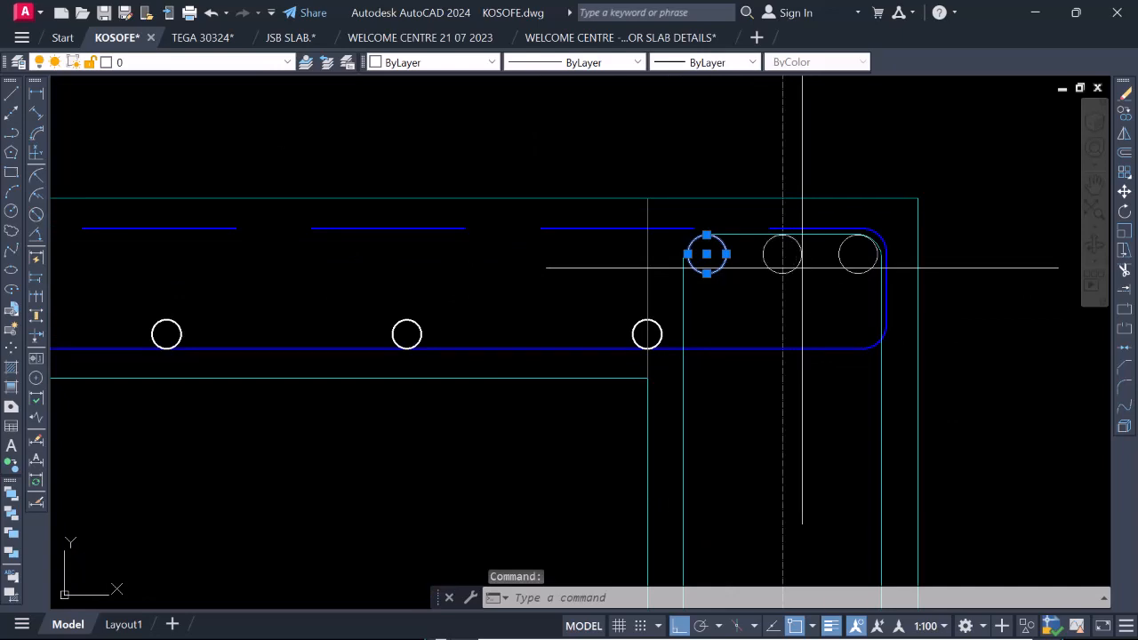
scroll(856, 274, "down", 4)
key("Escape")
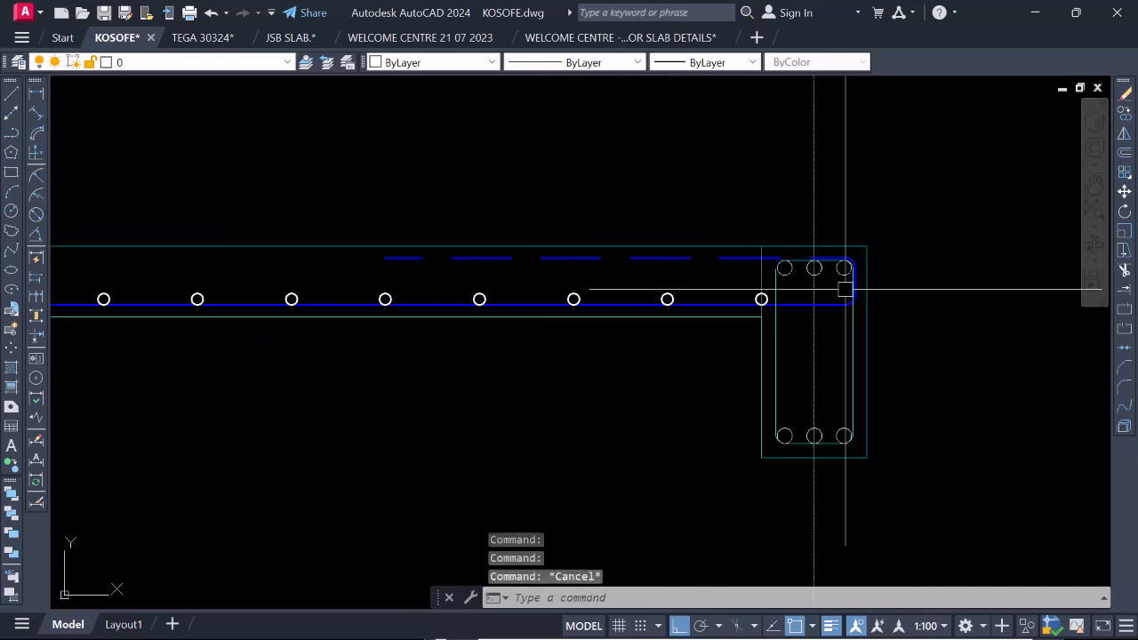
scroll(849, 302, "down", 4)
scroll(855, 332, "up", 5)
scroll(779, 356, "down", 4)
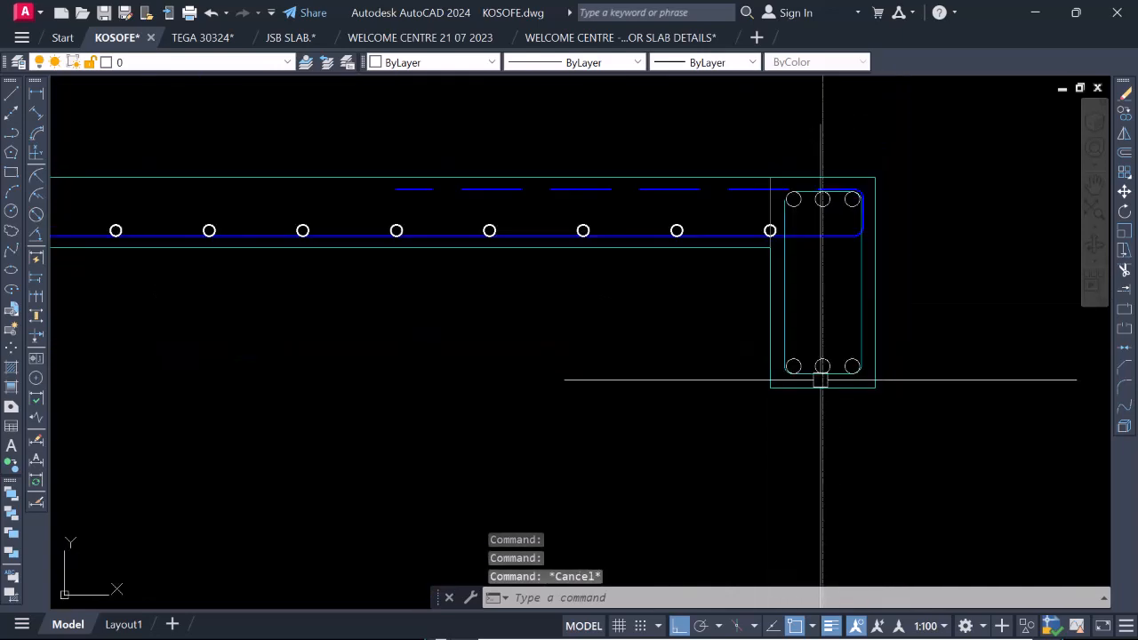
scroll(822, 270, "up", 4)
scroll(775, 261, "down", 2)
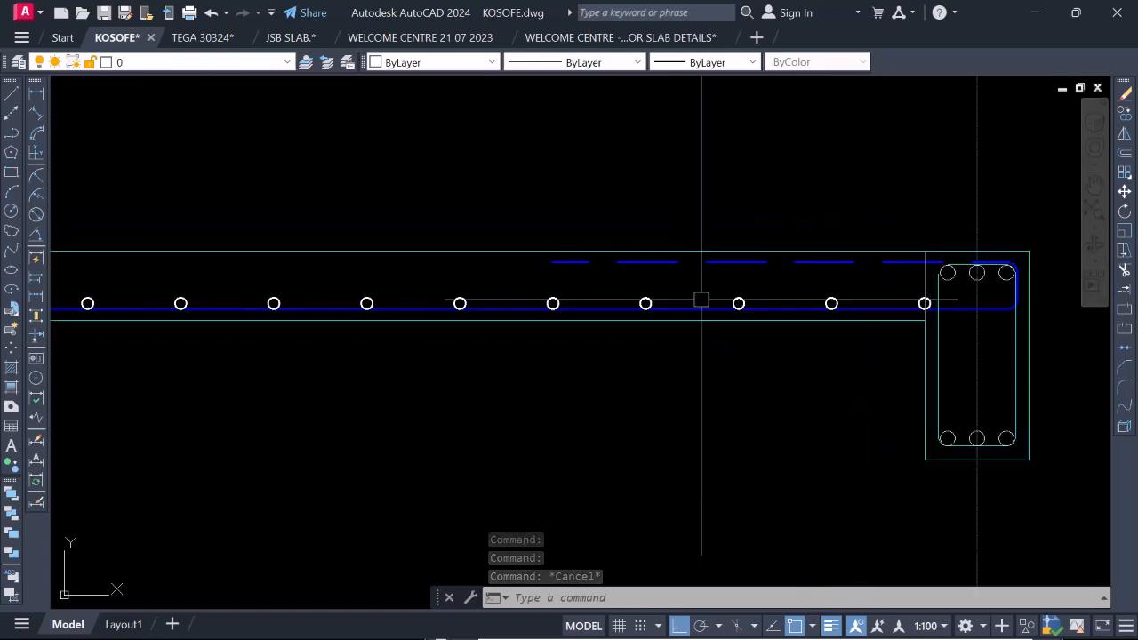
Copy the five bottom distribution bars nearest the gridline 4 beam up to the underside of the dashed top bar.
scroll(817, 306, "up", 4)
scroll(853, 320, "down", 3)
scroll(841, 317, "up", 3)
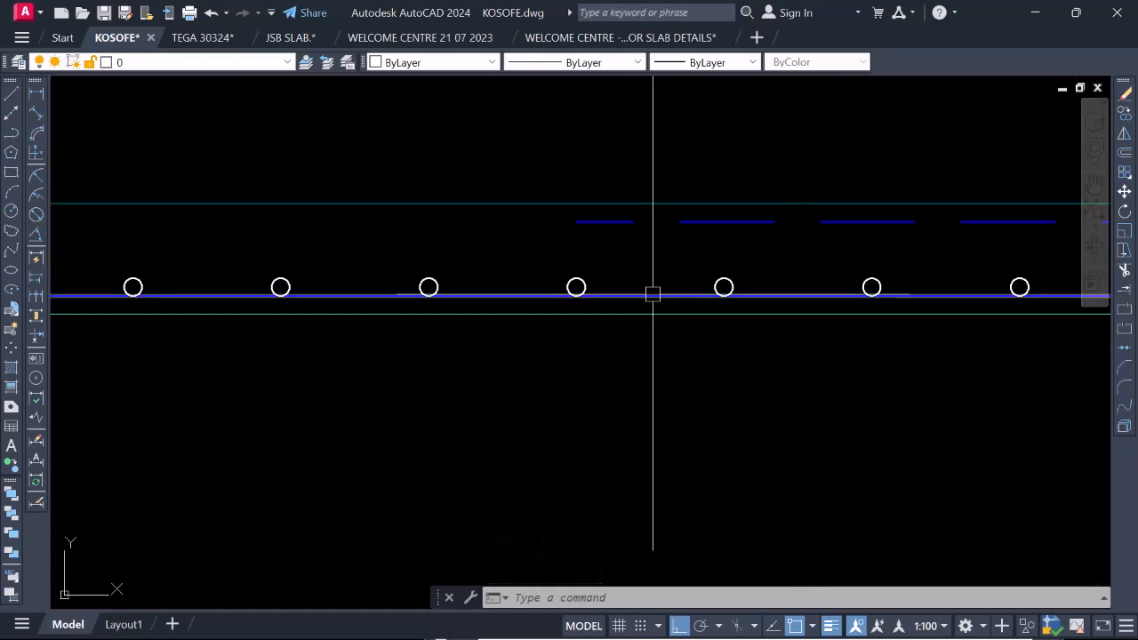
scroll(569, 267, "up", 2)
left_click(551, 244)
scroll(813, 338, "down", 4)
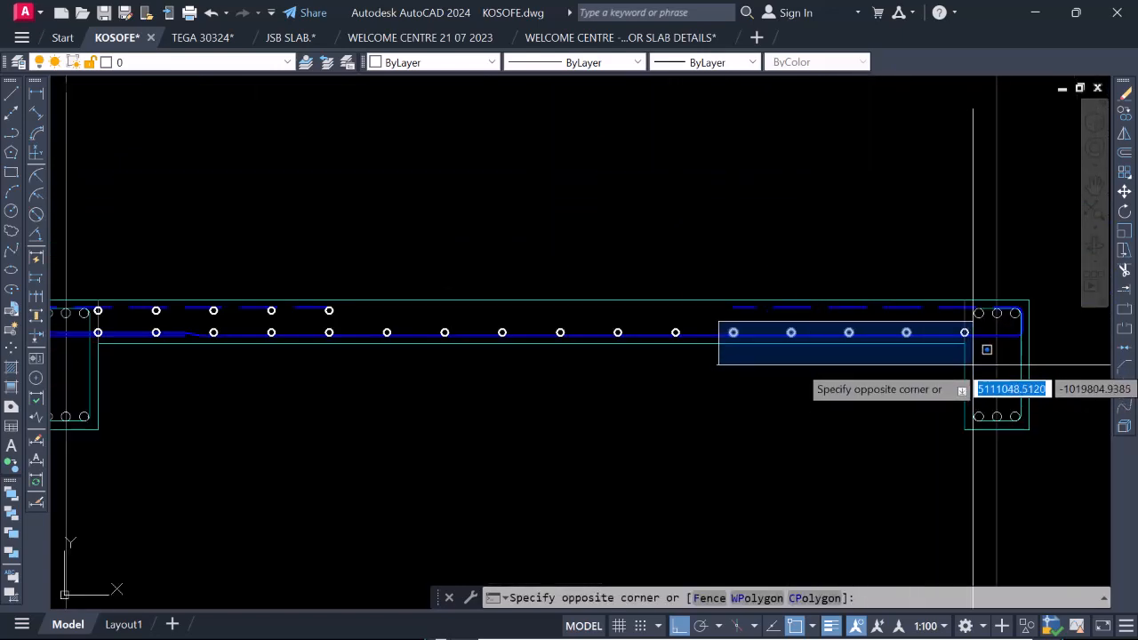
scroll(972, 355, "up", 2)
left_click(975, 351)
right_click(819, 320)
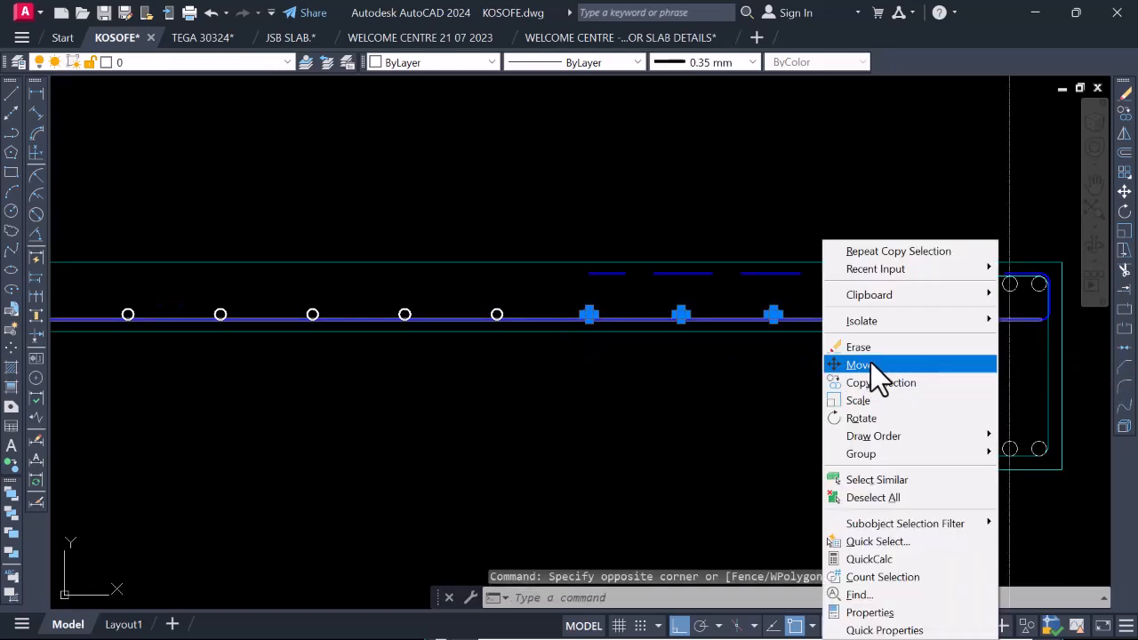
left_click(871, 382)
scroll(769, 320, "up", 5)
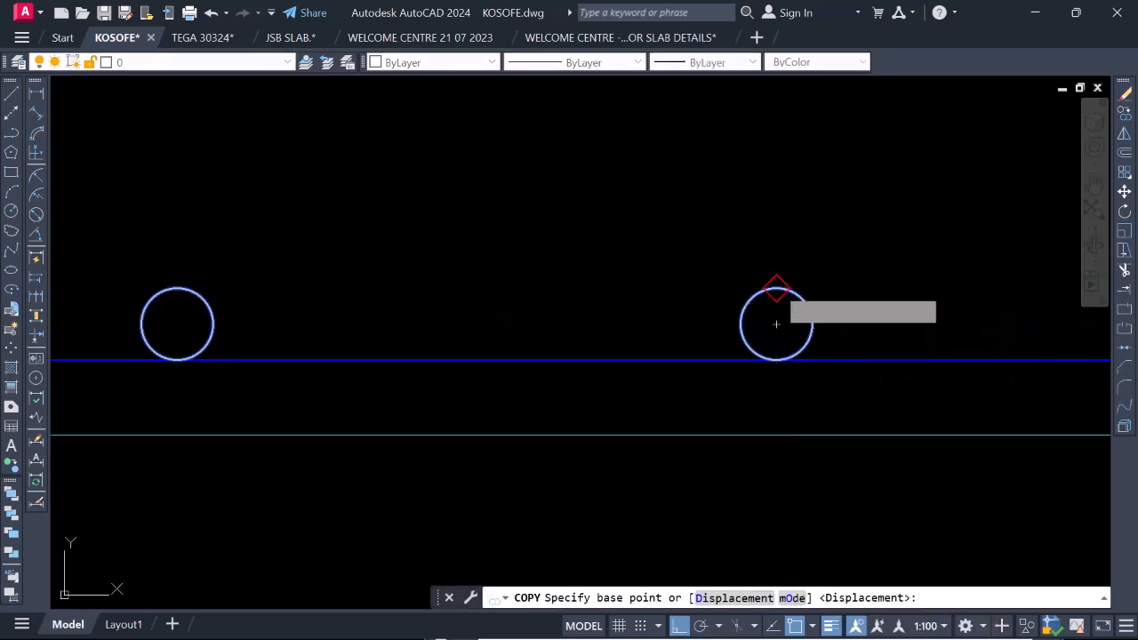
left_click(774, 299)
scroll(769, 320, "down", 3)
left_click(772, 267)
scroll(782, 284, "down", 3)
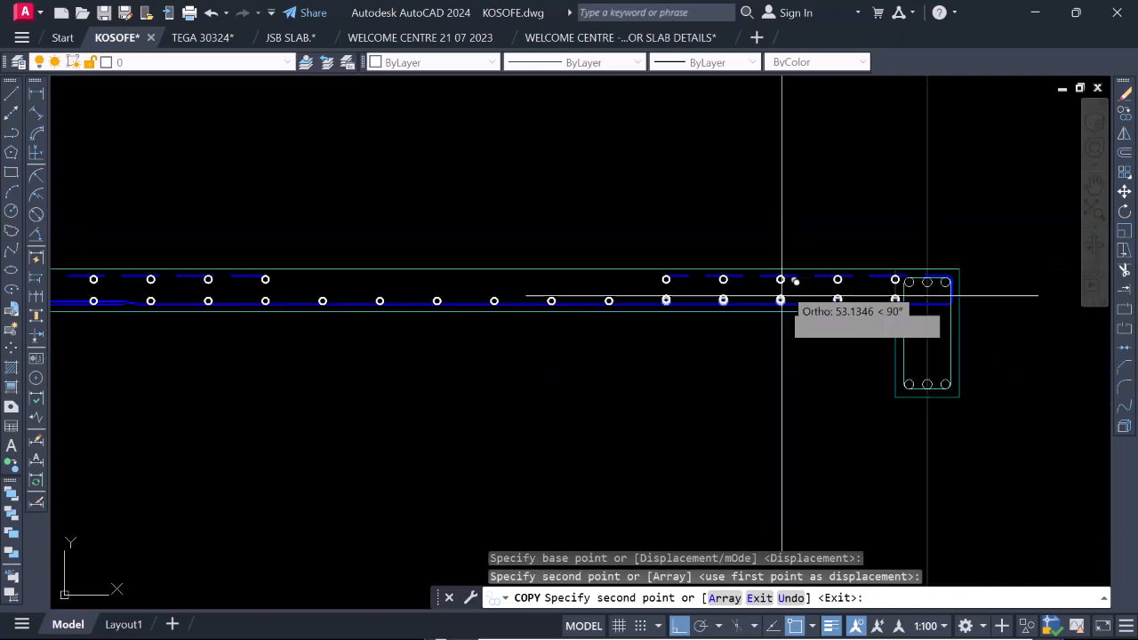
key("Escape")
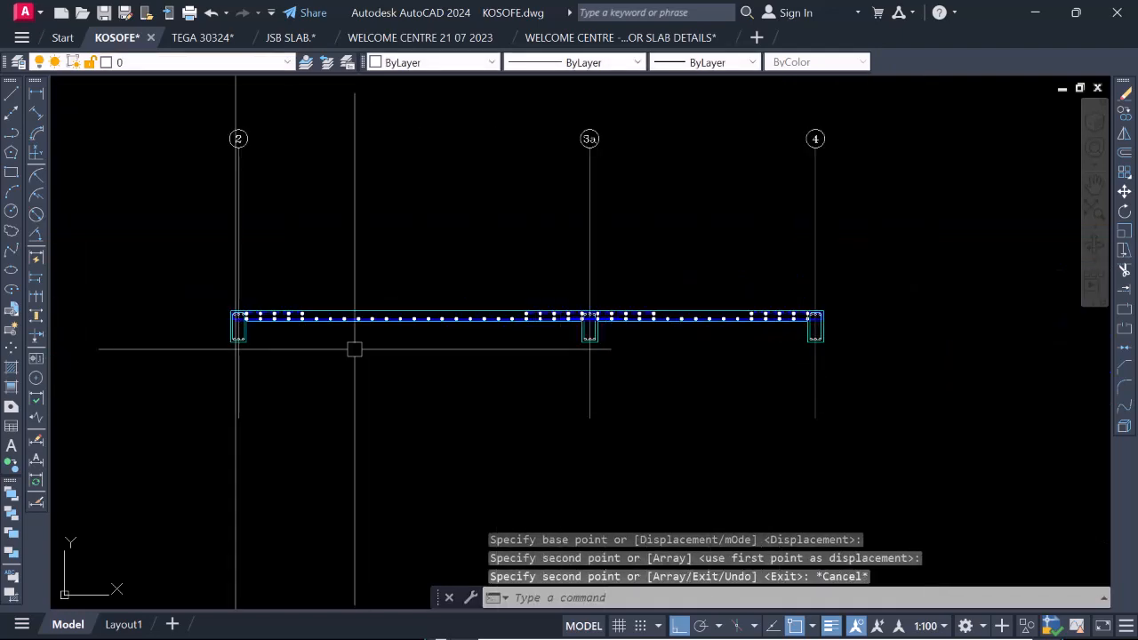
Review the top and bottom distribution bars across the whole section from gridline 2 to gridline 4.
scroll(355, 349, "up", 2)
scroll(465, 364, "down", 4)
scroll(374, 359, "up", 2)
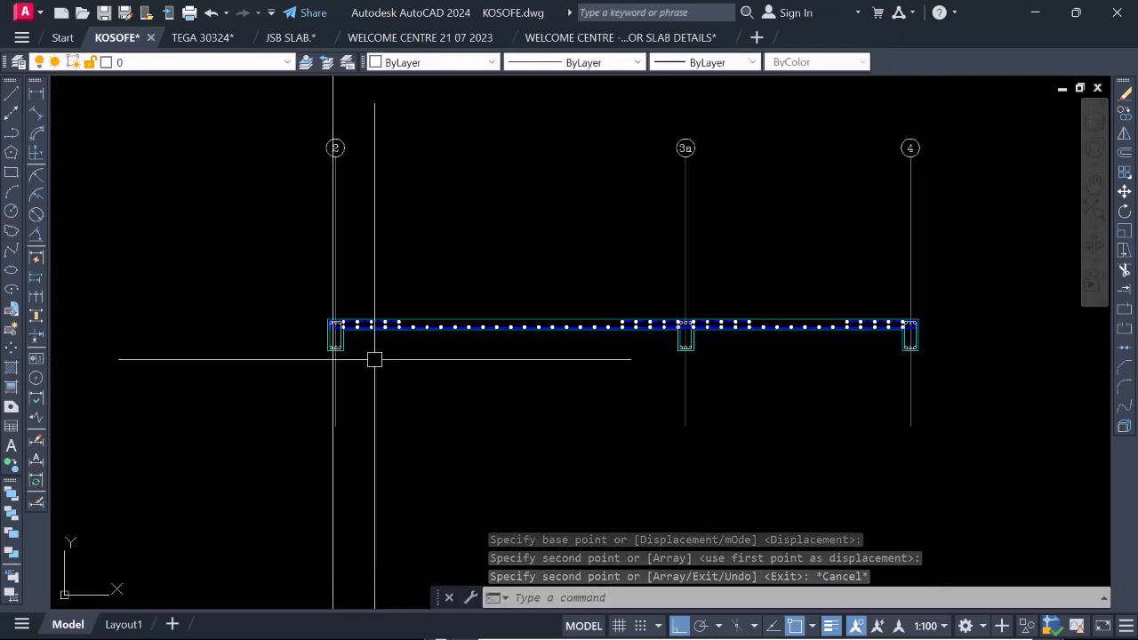
scroll(458, 364, "down", 2)
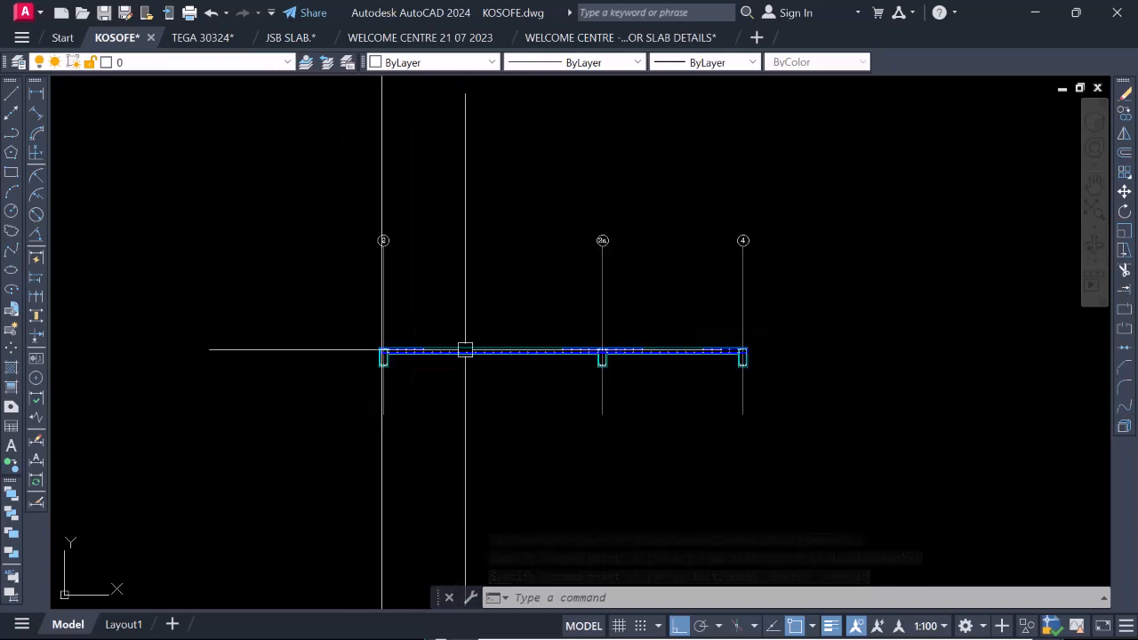
scroll(620, 351, "up", 2)
scroll(687, 343, "down", 2)
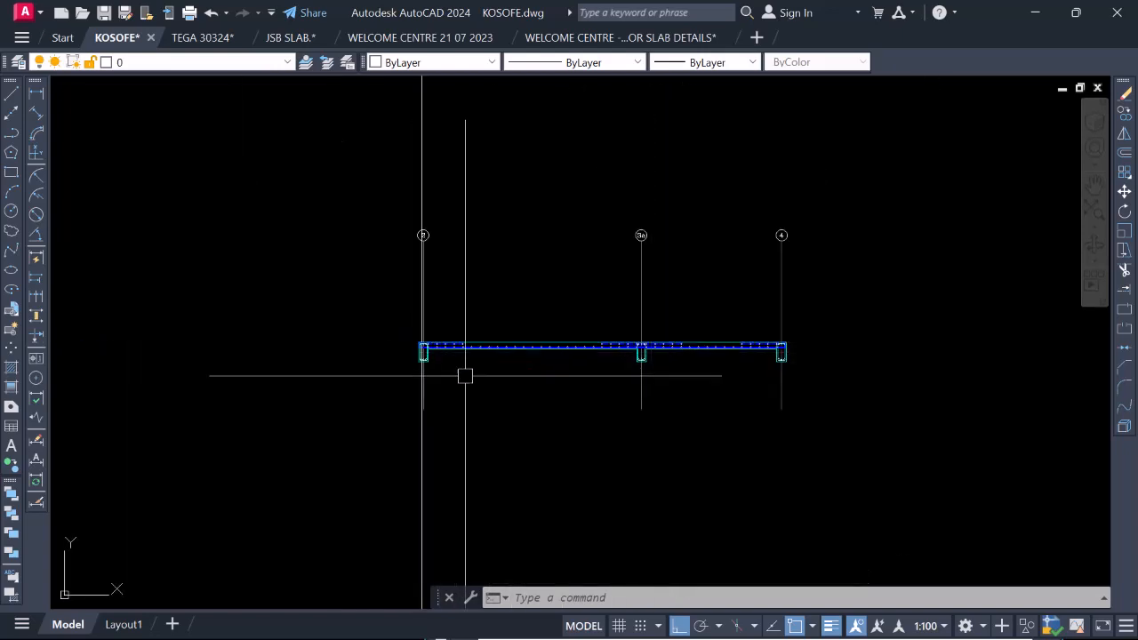
scroll(441, 355, "up", 3)
Erase the long vertical construction line beside gridline 2 that runs through the lower, unreinforced section.
scroll(506, 297, "down", 6)
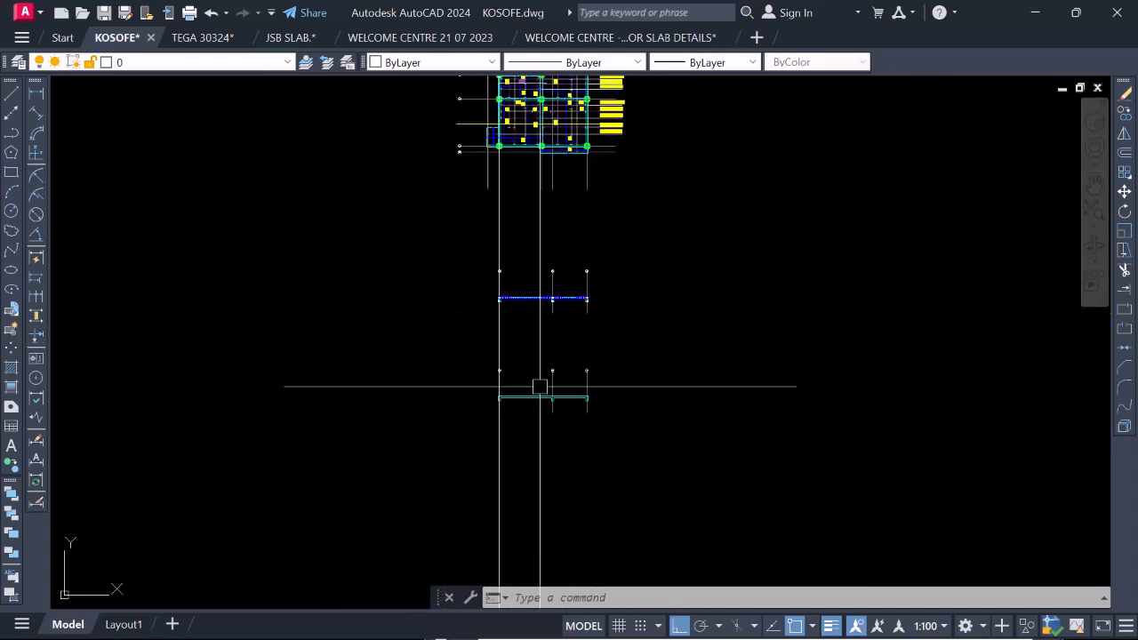
scroll(539, 391, "up", 5)
scroll(382, 318, "up", 3)
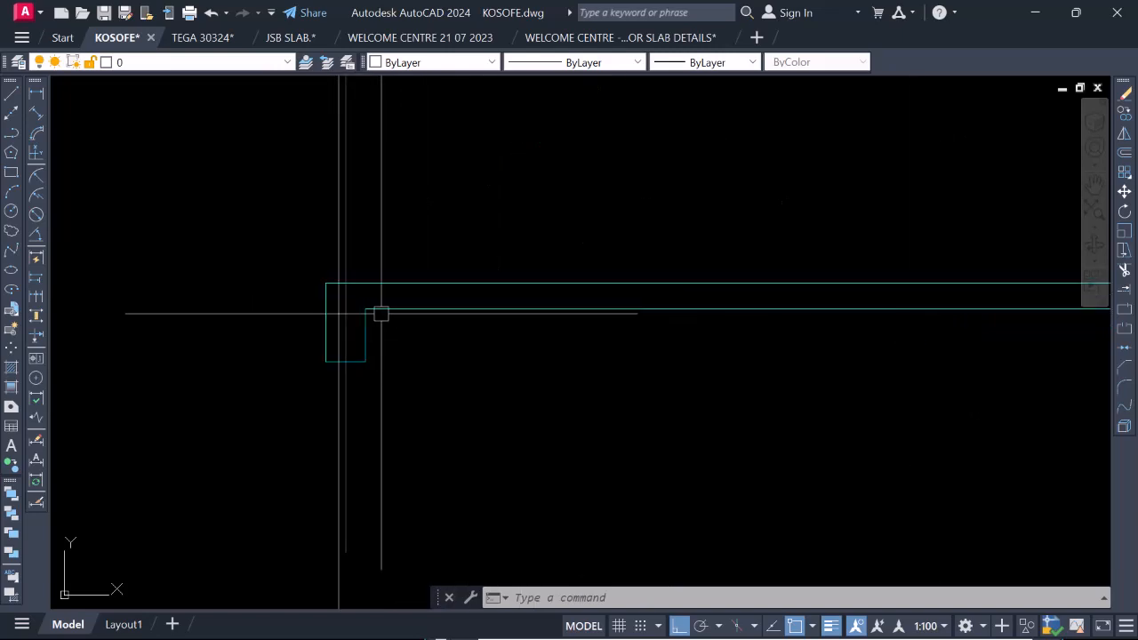
scroll(427, 366, "down", 3)
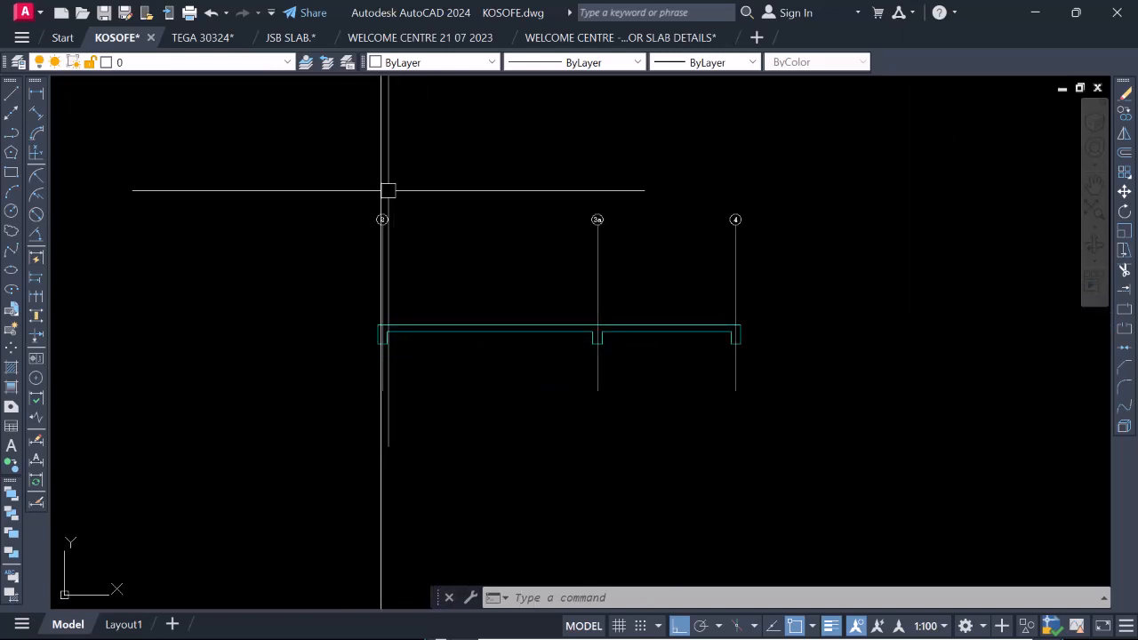
left_click(388, 151)
right_click(368, 275)
left_click(375, 281)
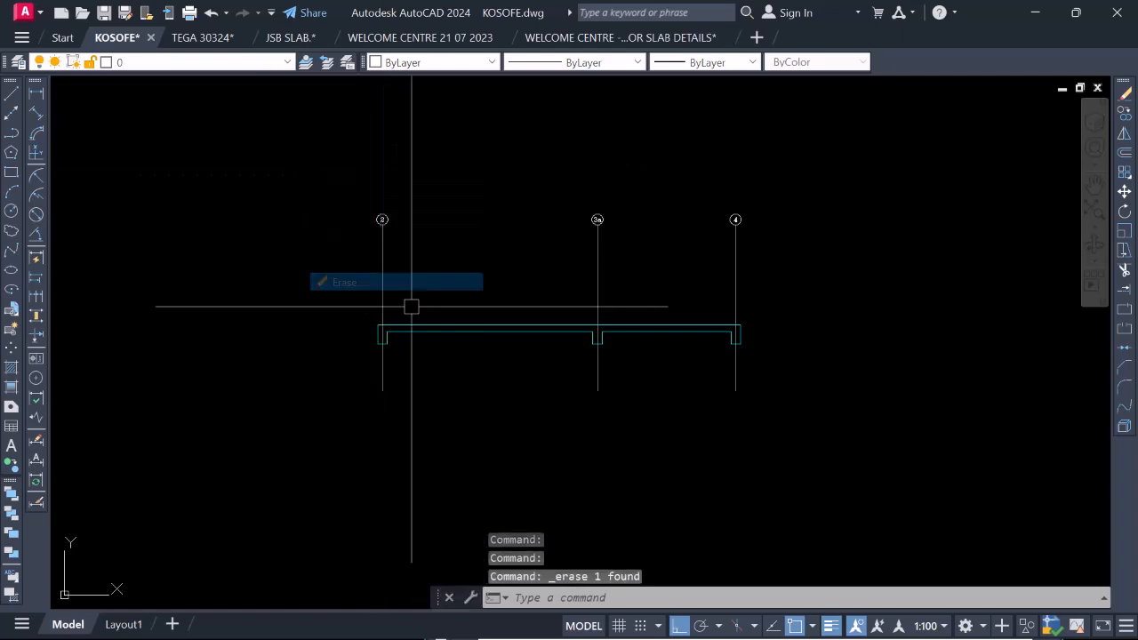
Examine the reinforced section's bar layout and beam reinforcement at gridlines 2, 3a and 4, alongside the unreinforced section below it.
scroll(414, 313, "down", 2)
scroll(343, 340, "up", 3)
scroll(586, 398, "down", 3)
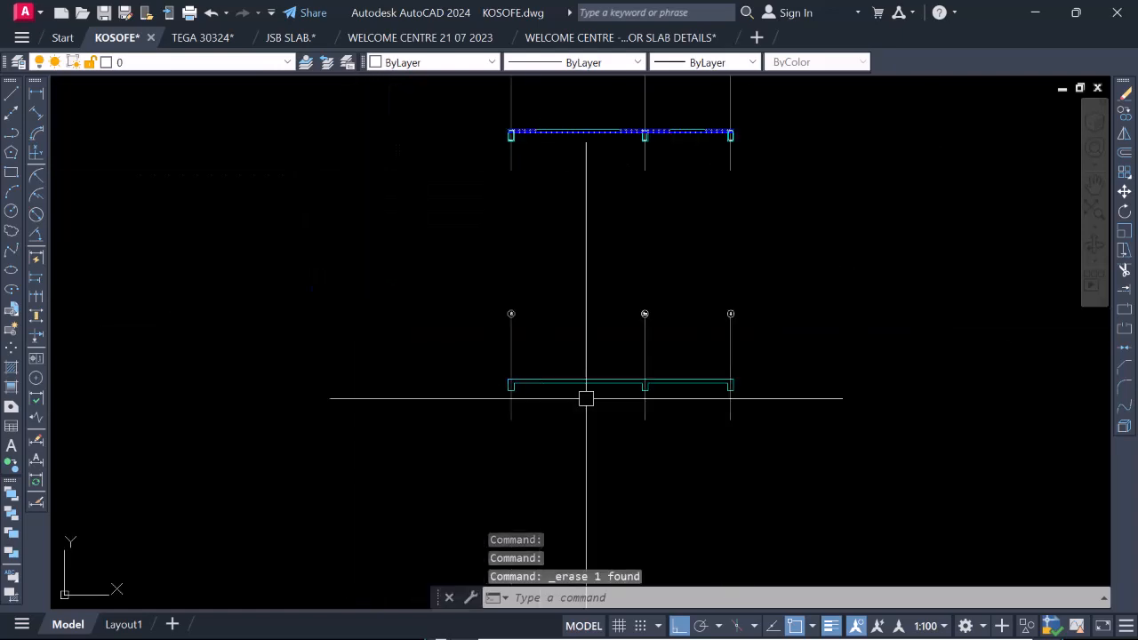
scroll(672, 408, "up", 4)
scroll(511, 393, "down", 6)
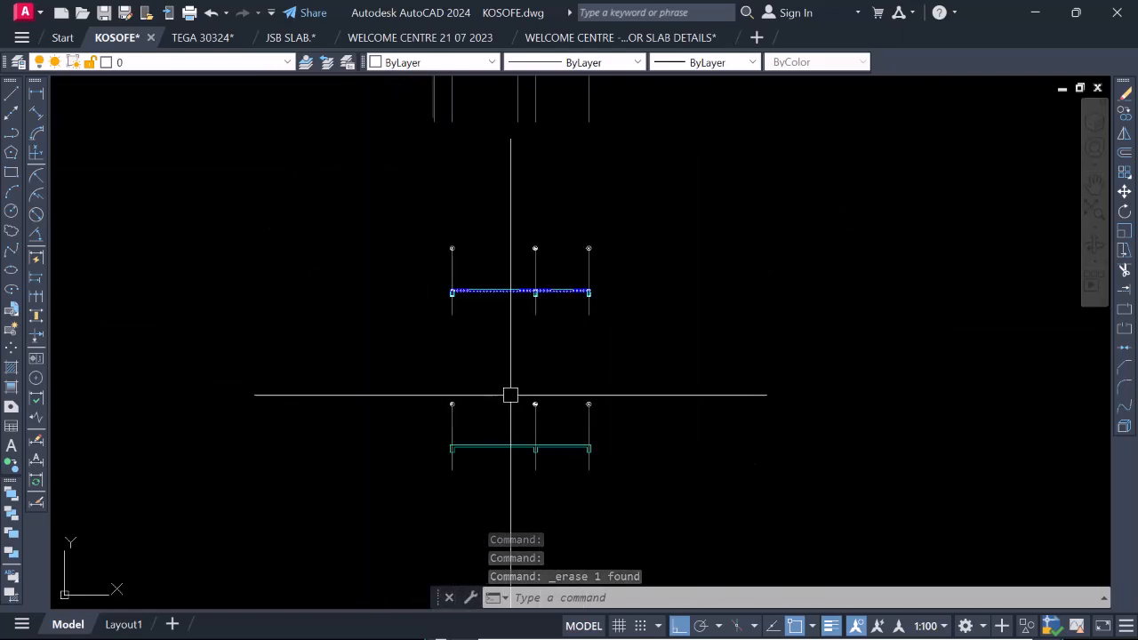
scroll(501, 284, "up", 8)
scroll(205, 324, "up", 5)
scroll(190, 311, "down", 5)
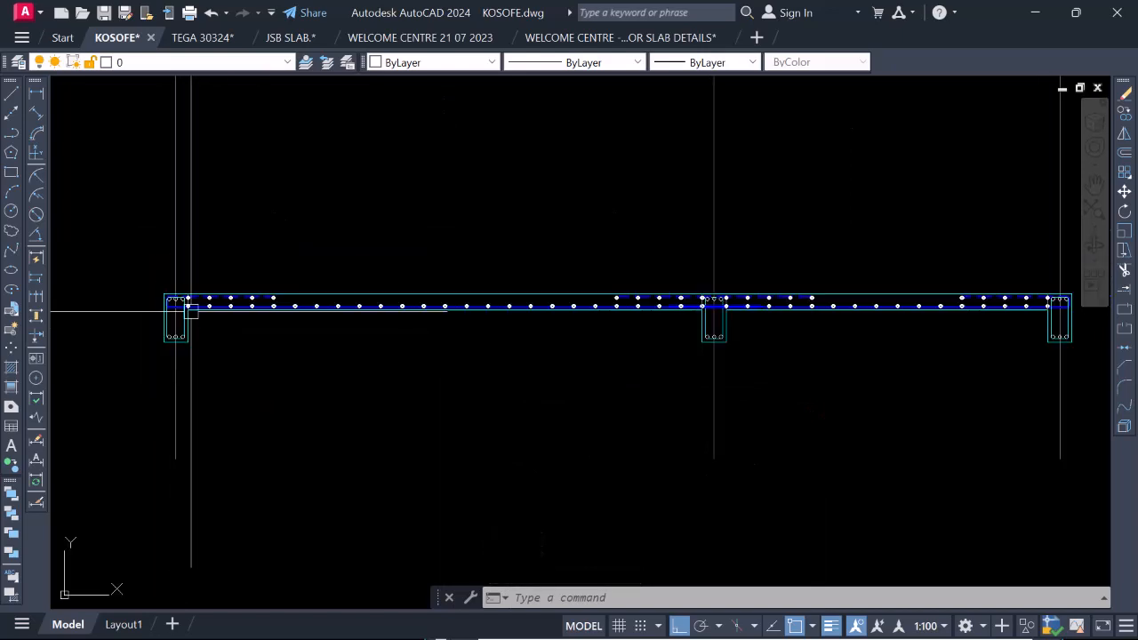
scroll(430, 315, "up", 2)
scroll(497, 314, "down", 4)
scroll(773, 317, "up", 5)
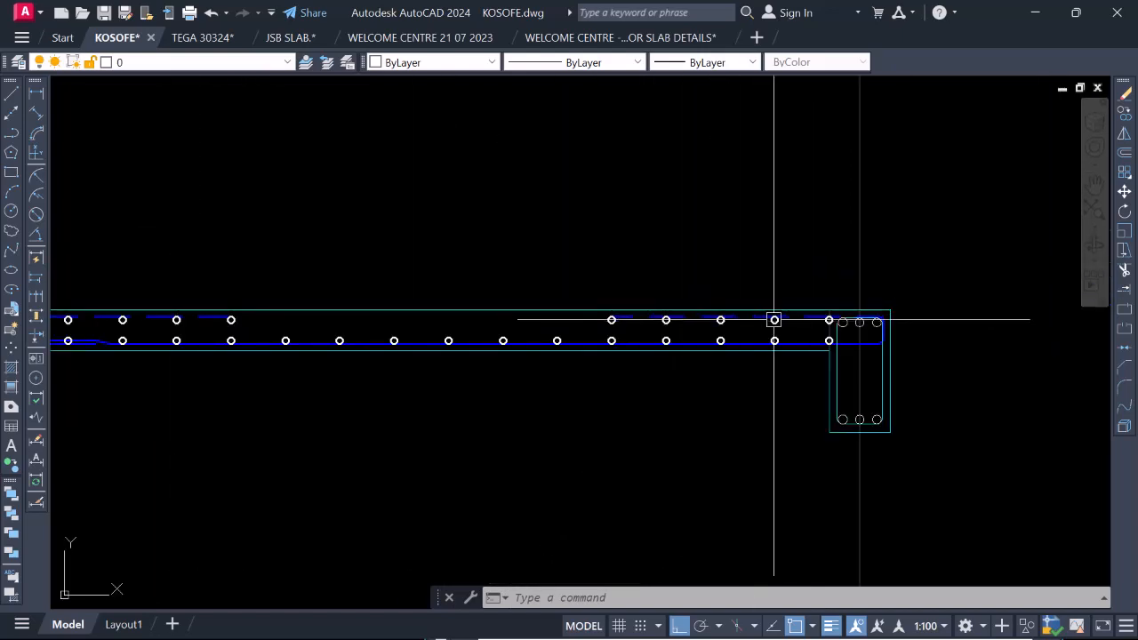
scroll(769, 348, "down", 3)
scroll(641, 396, "down", 3)
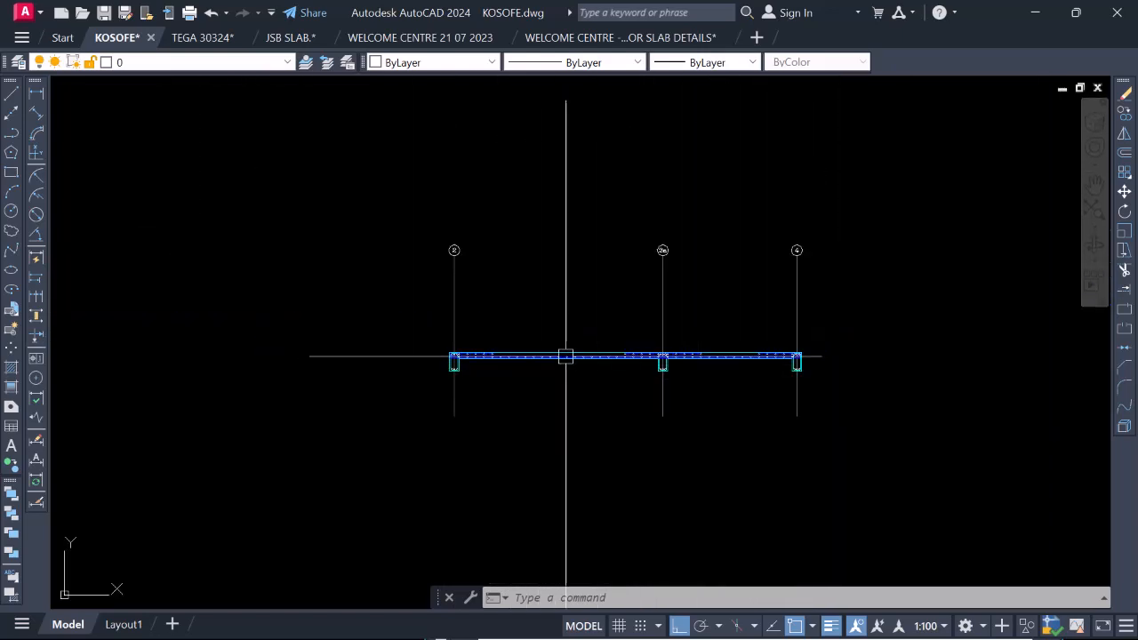
Compare the completed section between gridlines 2 and 4 with the bar callouts on the slab reinforcement plan.
scroll(578, 356, "up", 2)
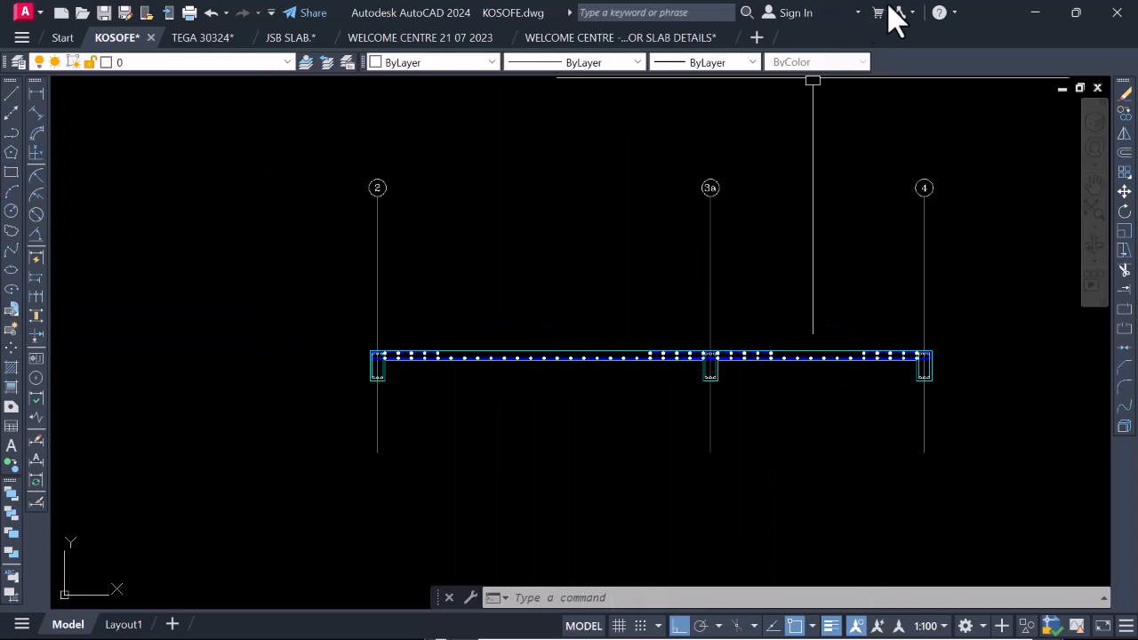
scroll(676, 373, "up", 3)
scroll(737, 364, "down", 5)
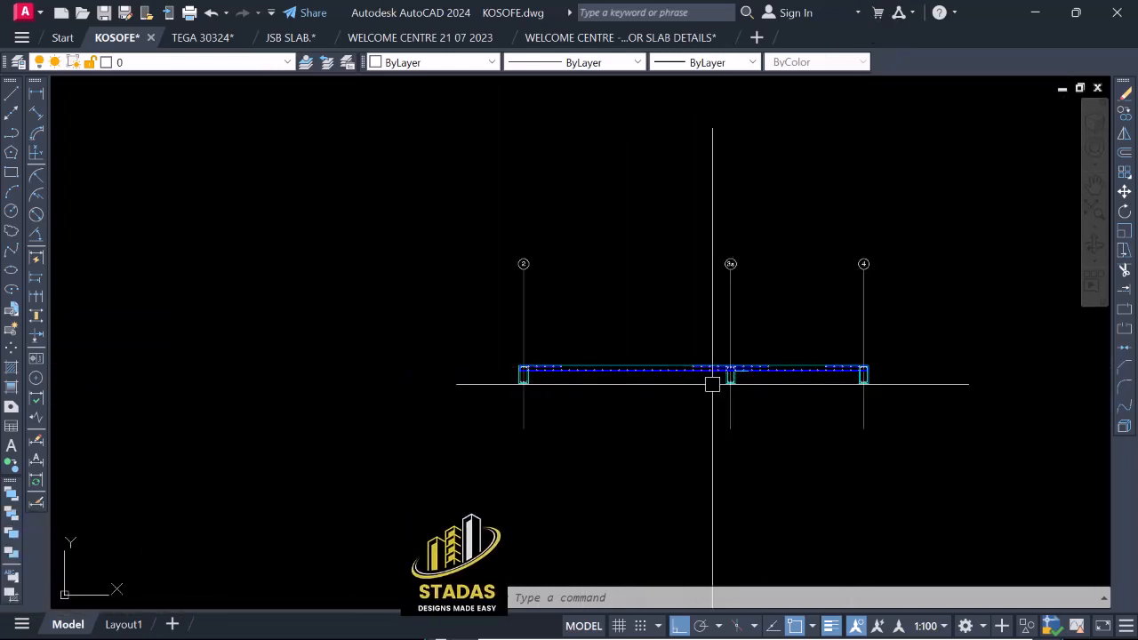
scroll(568, 382, "up", 4)
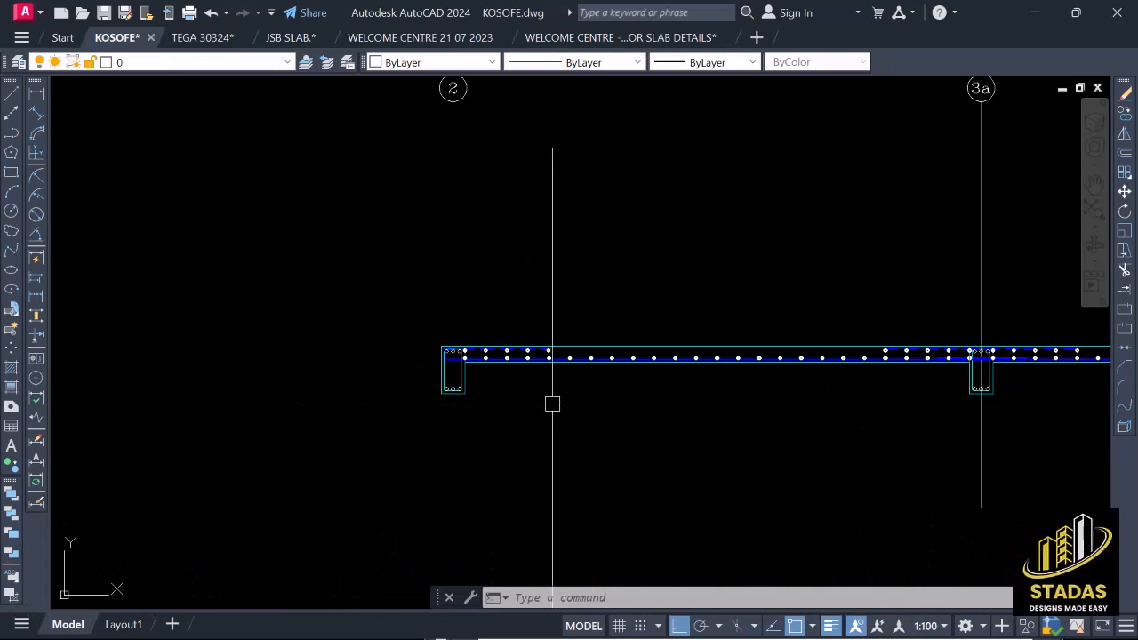
scroll(555, 417, "down", 10)
scroll(560, 311, "up", 8)
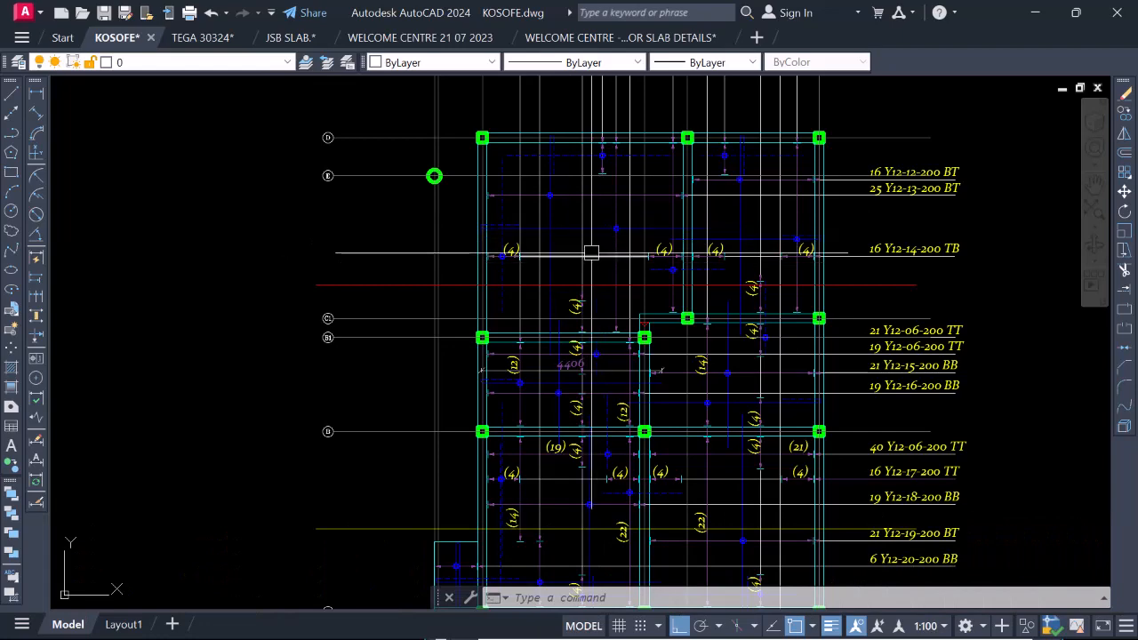
scroll(617, 311, "down", 8)
scroll(616, 338, "up", 5)
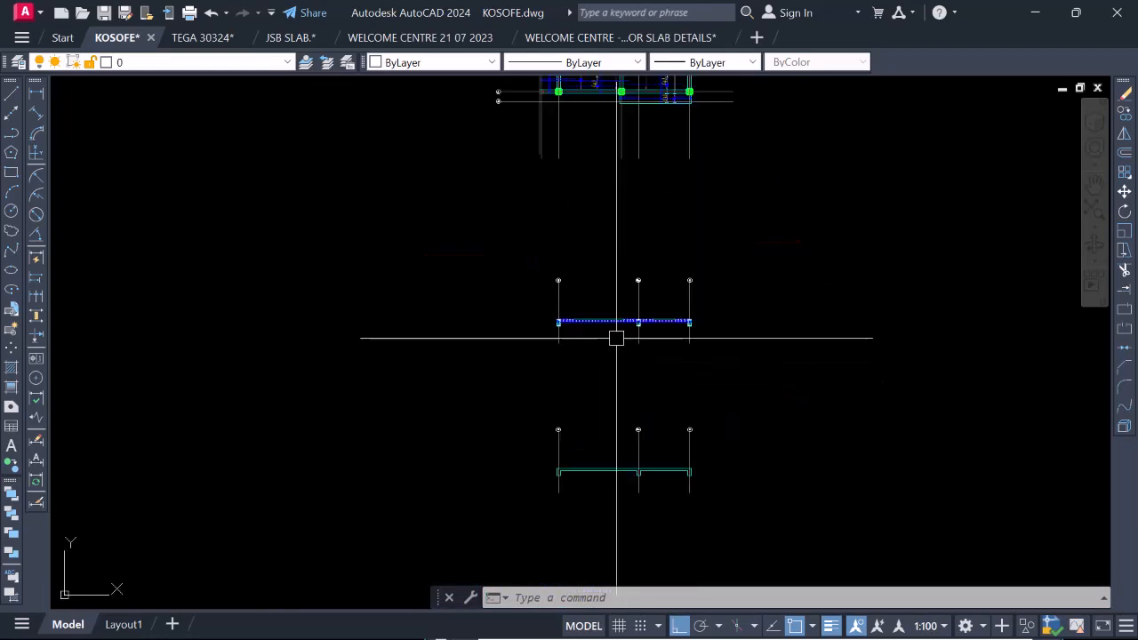
Place bar marks 09 and 17 and the T10-31-200 callout near gridline 3a, plus the T10-30-200 callout under the bottom bar of span 2–3a.
scroll(616, 337, "up", 3)
scroll(602, 353, "down", 3)
scroll(616, 102, "up", 2)
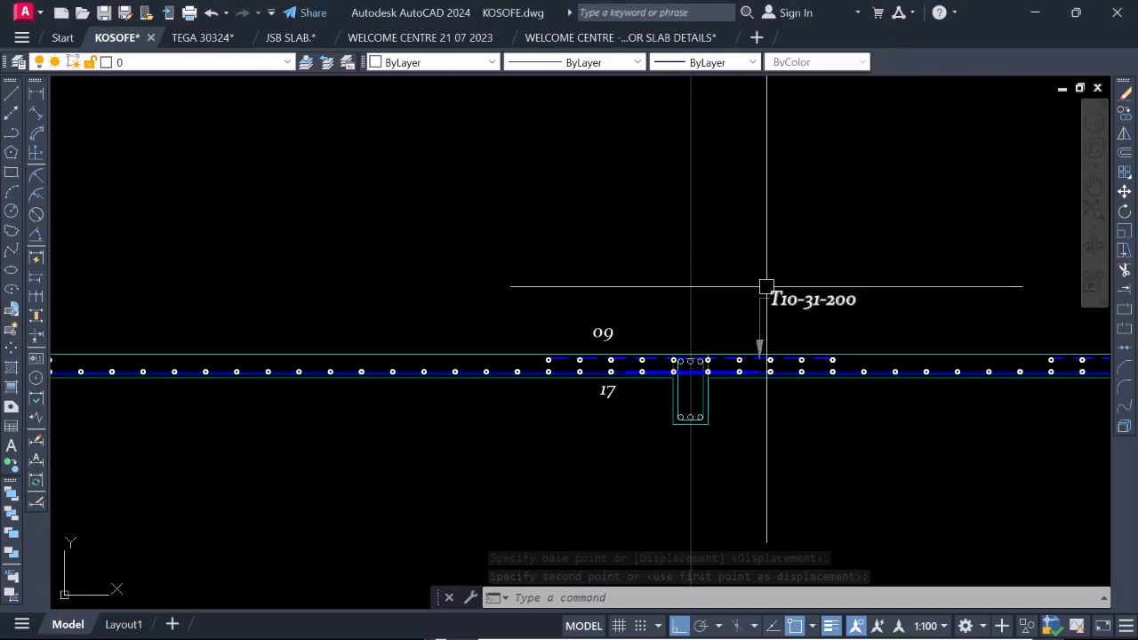
scroll(777, 294, "up", 4)
scroll(648, 325, "down", 4)
scroll(682, 326, "up", 4)
scroll(681, 325, "down", 2)
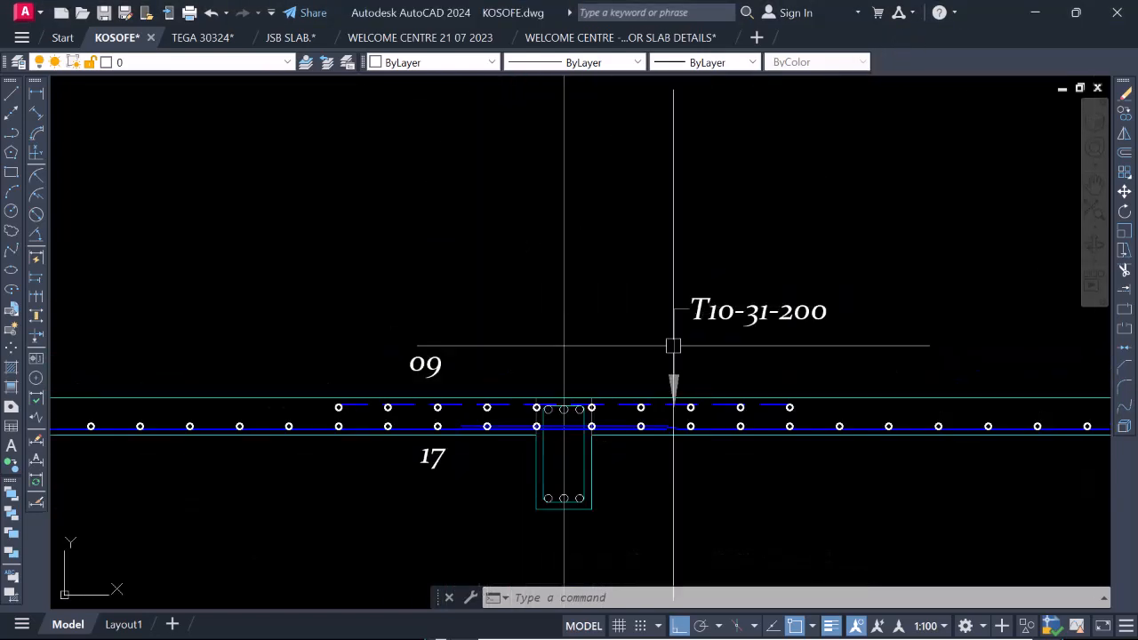
scroll(762, 313, "down", 2)
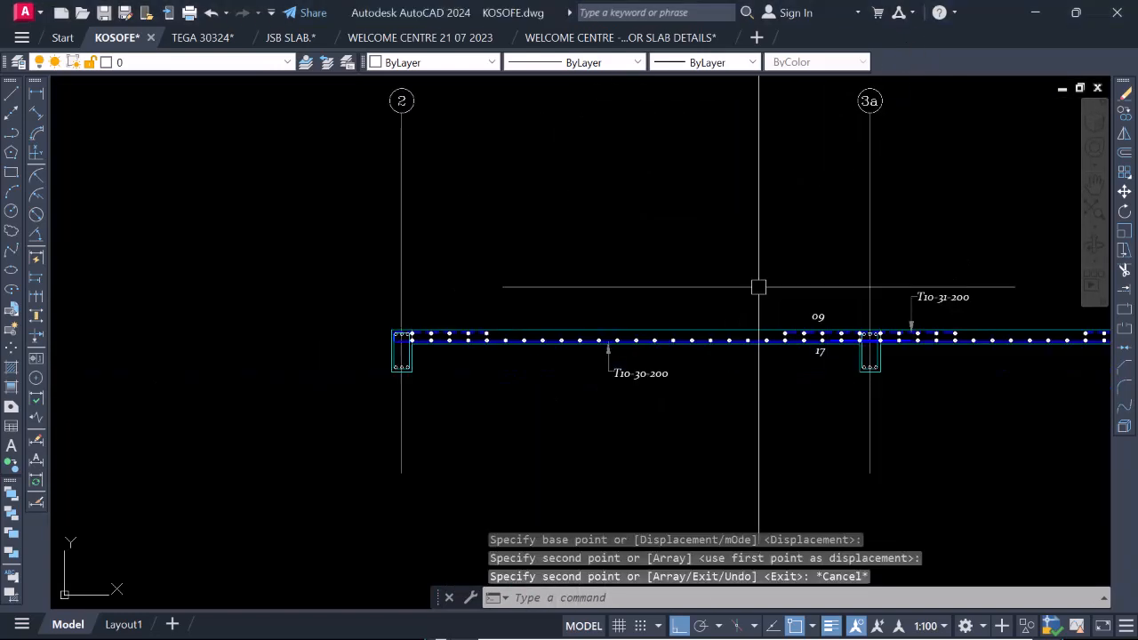
Edit the T10-30-200 callout below span 2–3a, changing the bar type to Y12 and deleting the bar mark 30.
scroll(610, 381, "up", 8)
scroll(602, 424, "down", 7)
scroll(540, 424, "up", 7)
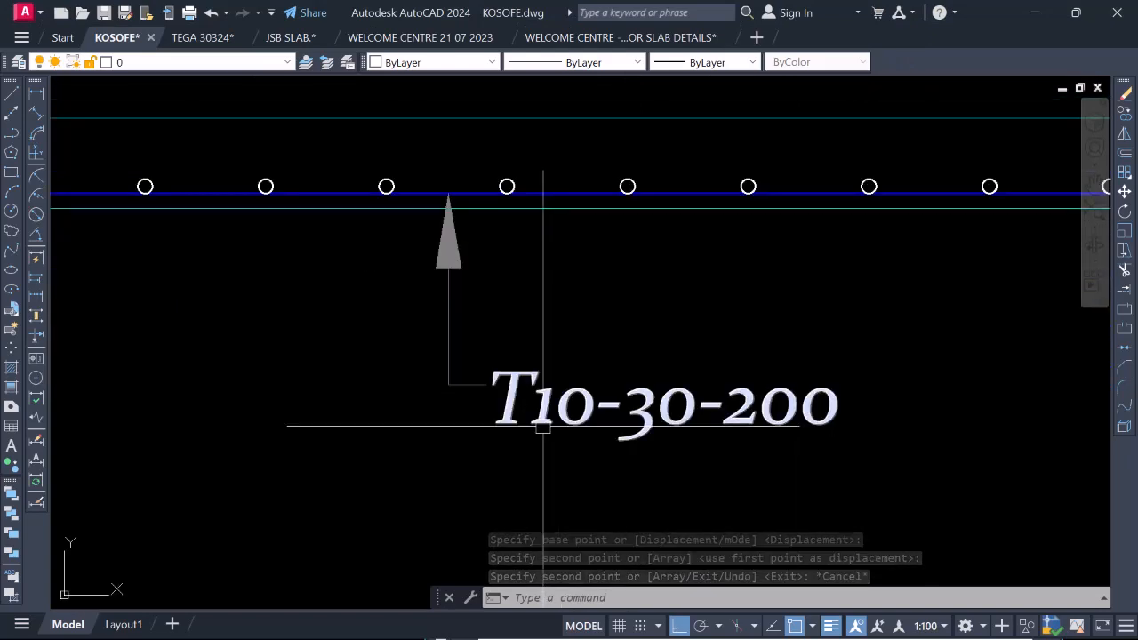
scroll(529, 432, "down", 2)
scroll(528, 432, "down", 7)
scroll(524, 432, "up", 9)
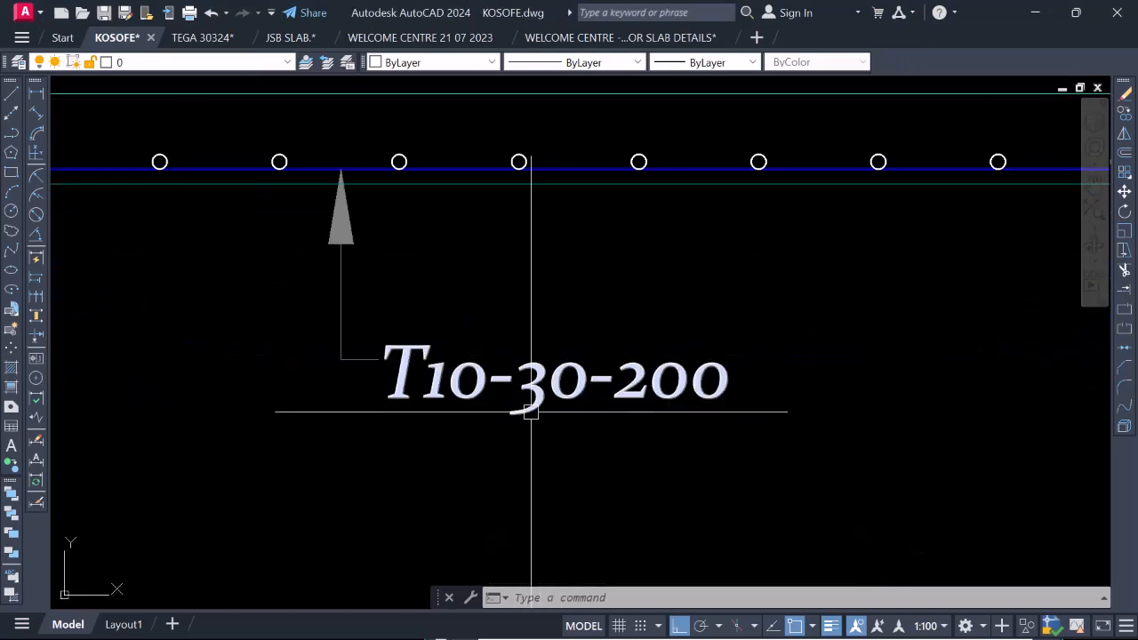
scroll(520, 384, "down", 4)
scroll(505, 384, "up", 2)
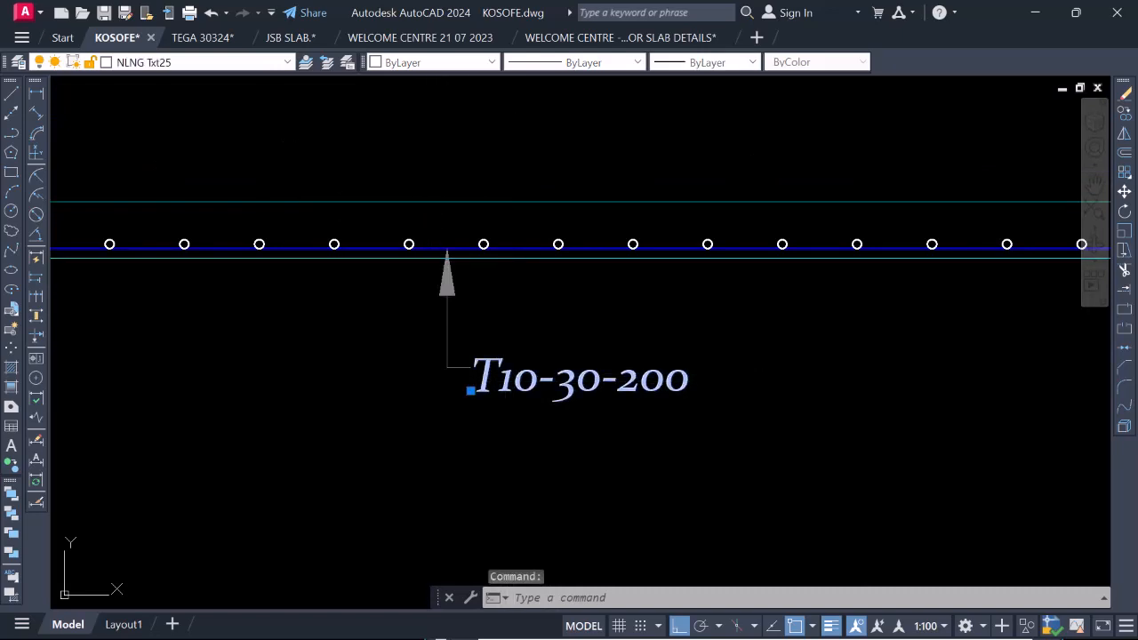
double_click(504, 382)
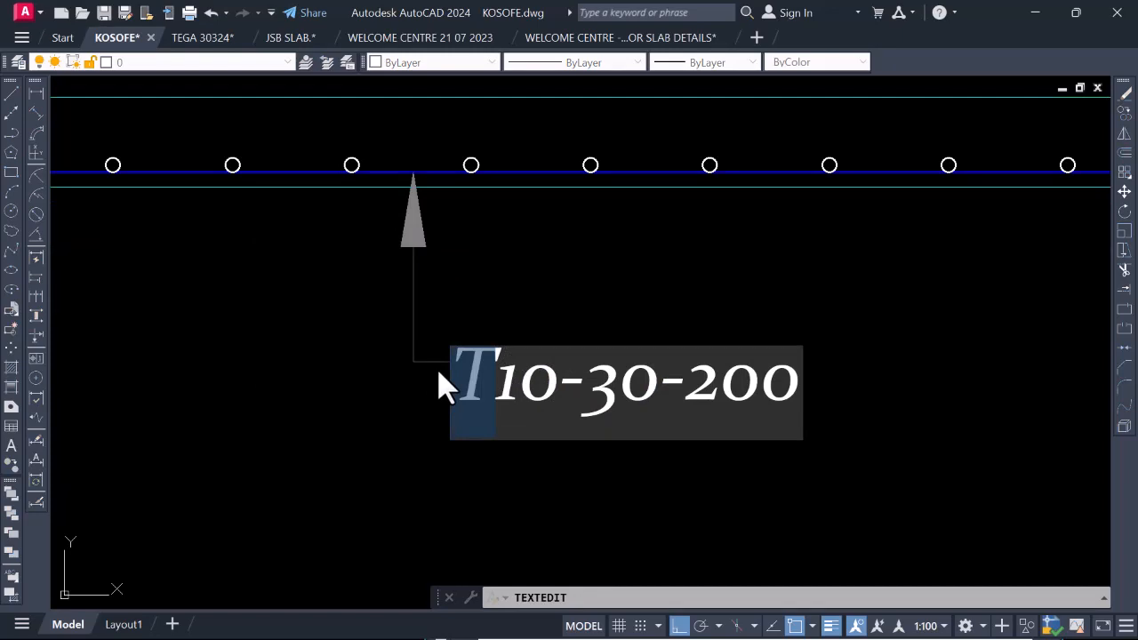
type("Y1")
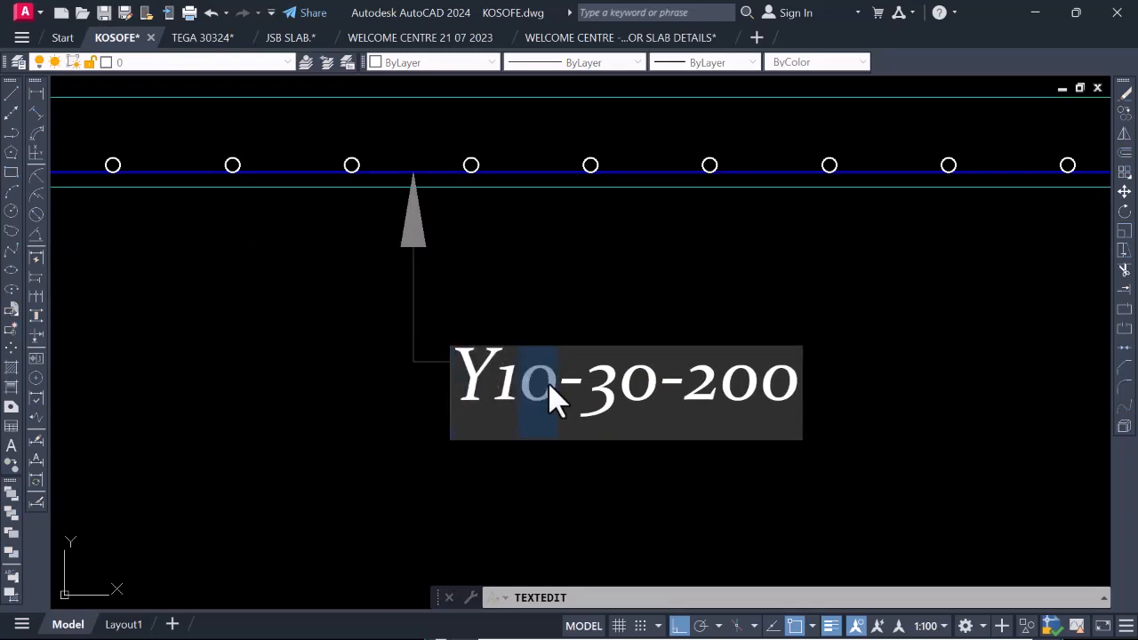
type("2")
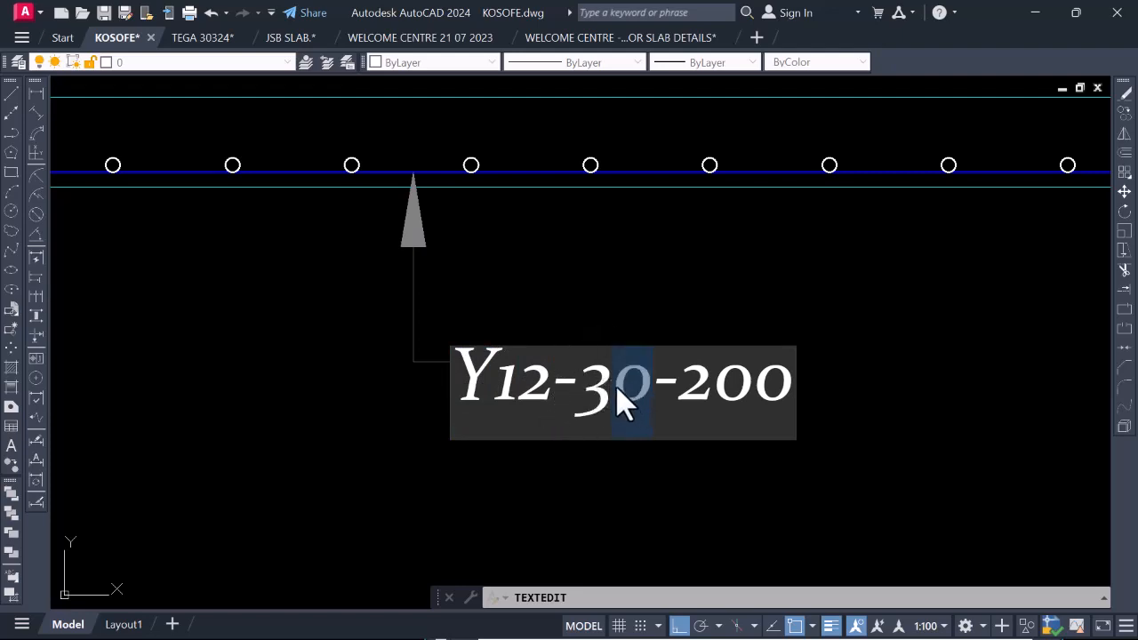
key("BackSpace")
key("BackSpace")
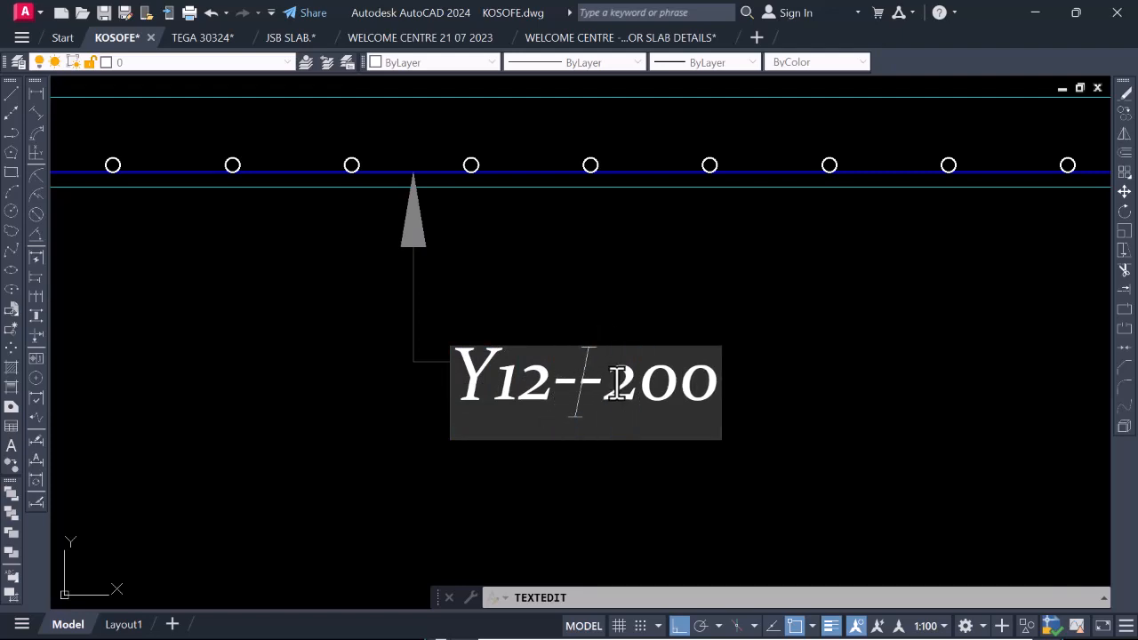
Trace the bottom bar of span 2–3a on the slab reinforcement plan to look up its bar mark.
scroll(635, 407, "down", 5)
scroll(657, 477, "up", 3)
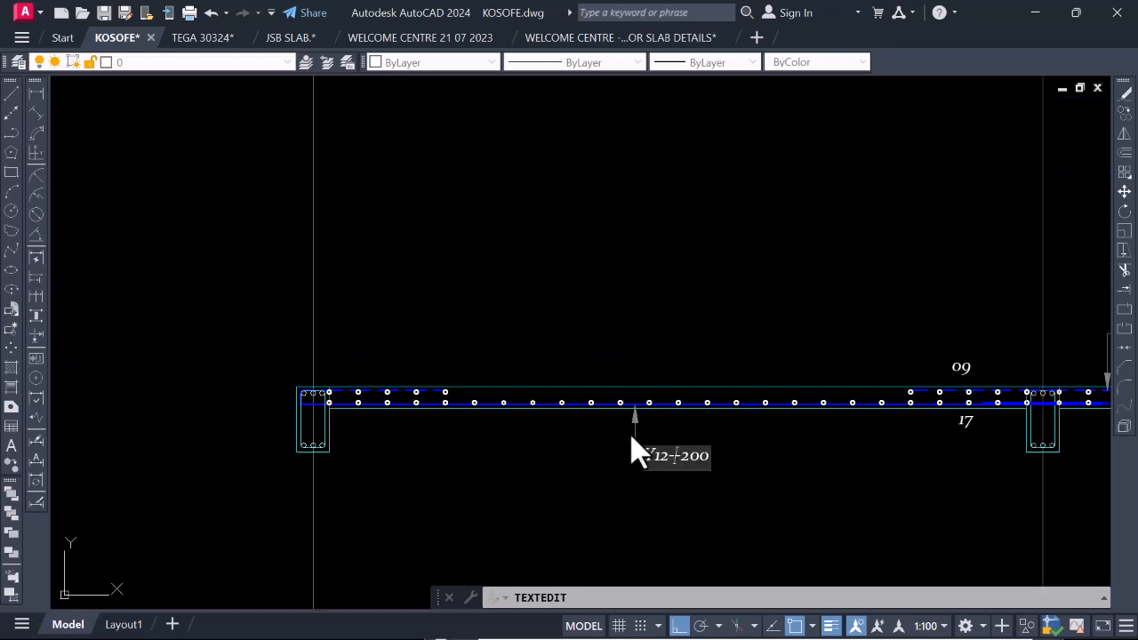
scroll(554, 411, "down", 2)
scroll(506, 424, "up", 3)
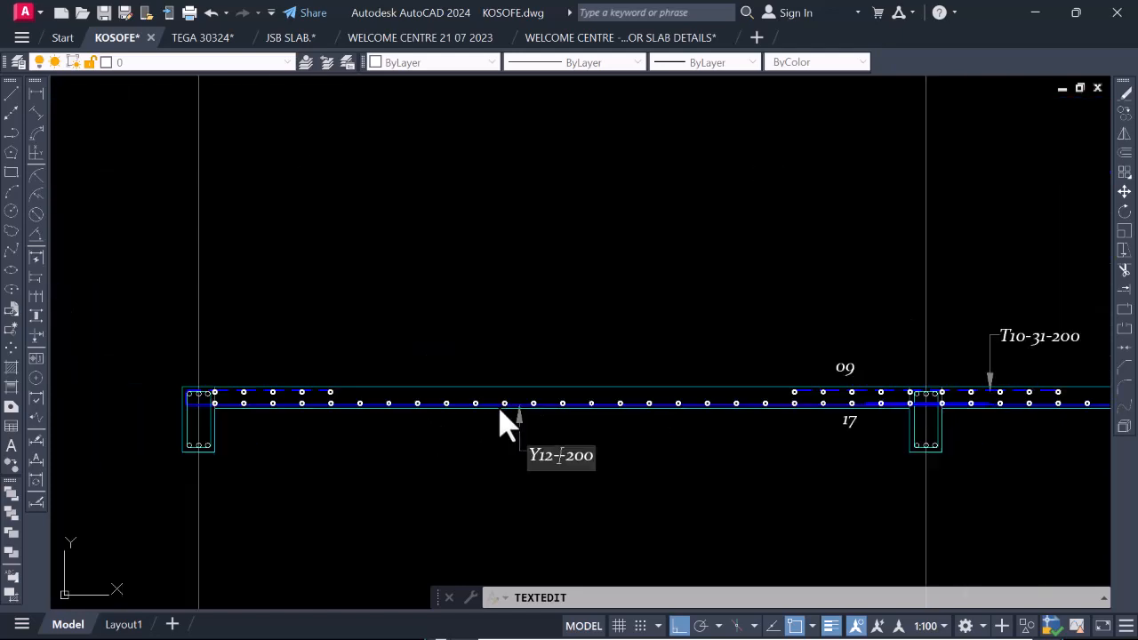
scroll(536, 424, "down", 2)
scroll(553, 487, "down", 3)
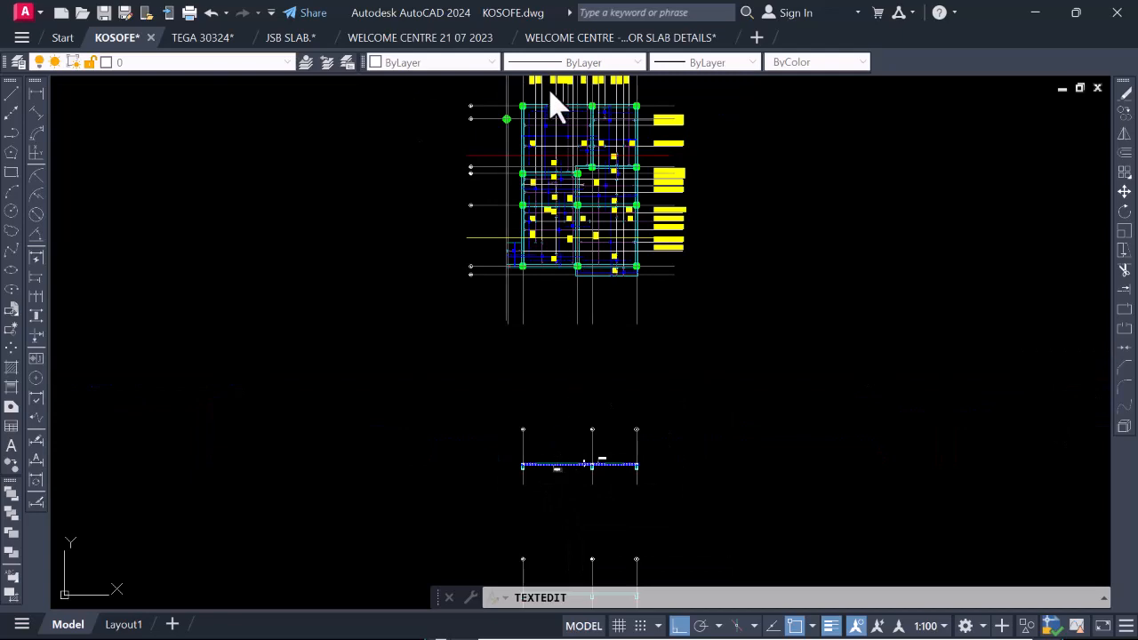
scroll(550, 101, "up", 5)
scroll(623, 302, "down", 3)
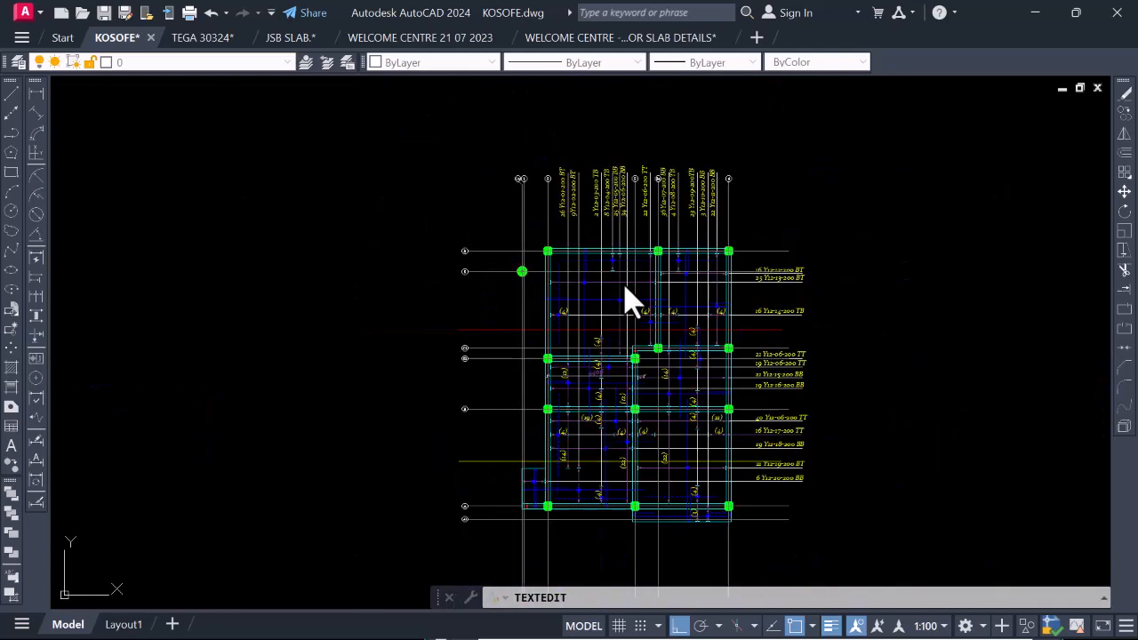
scroll(622, 227, "up", 4)
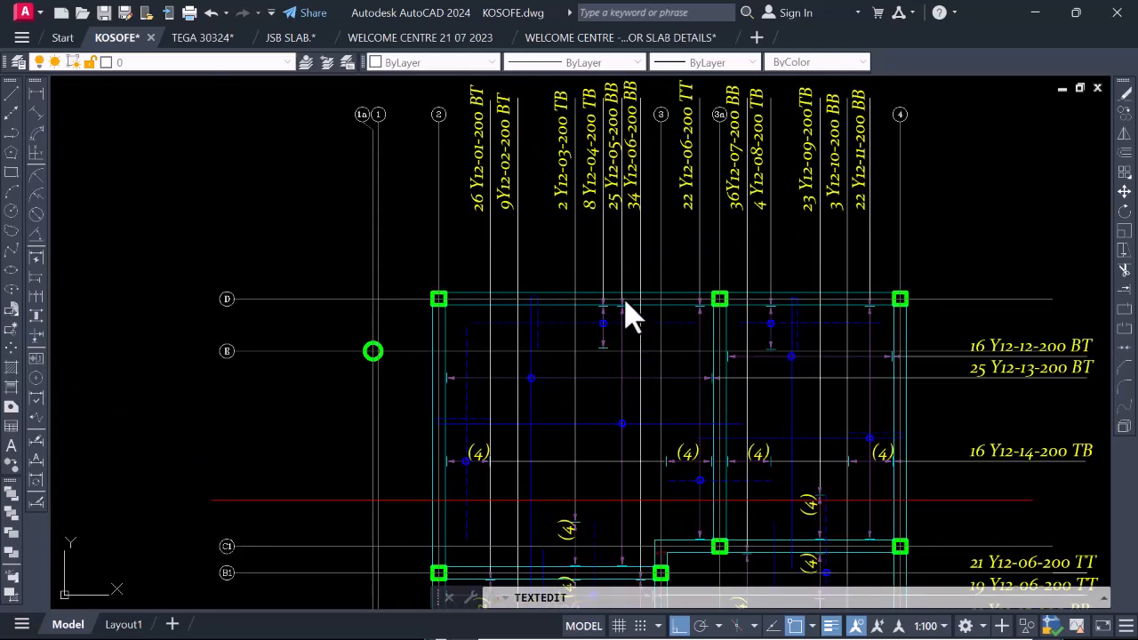
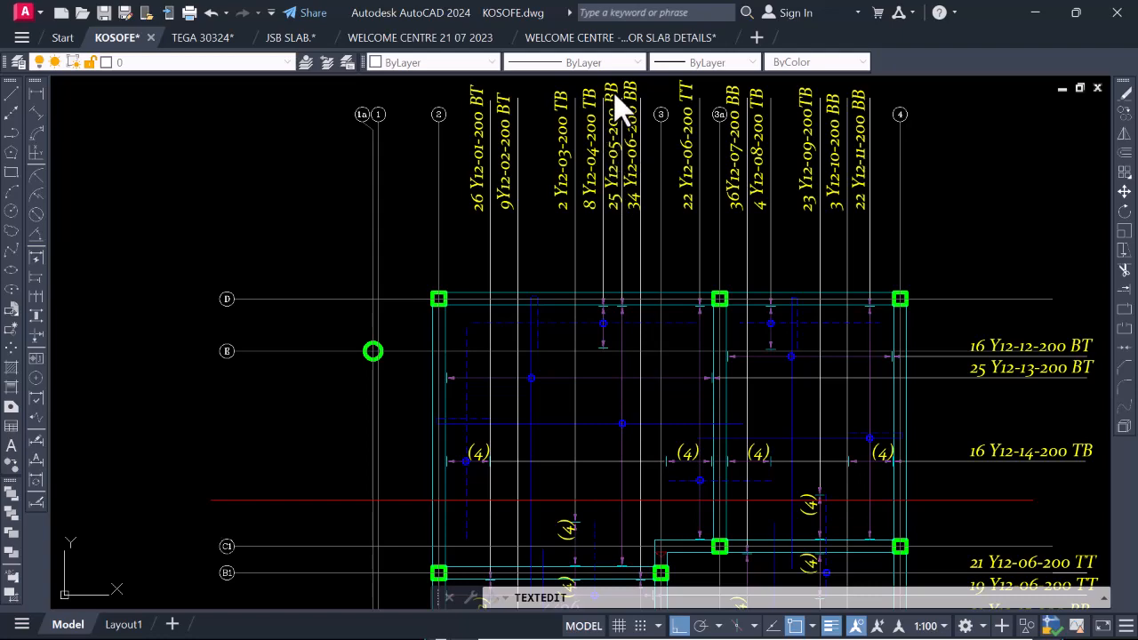
Complete the bottom bar label in the section span between grids 2 and 3a as Y12-05-200, matching the bar mark on the plan.
scroll(616, 213, "down", 10)
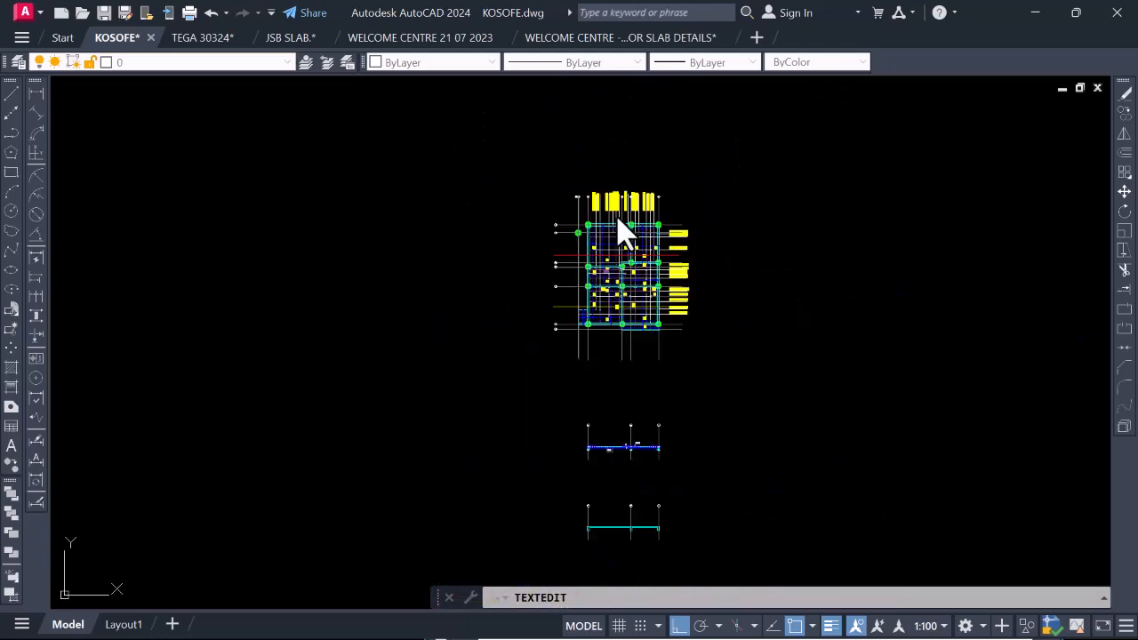
scroll(629, 409, "up", 8)
scroll(500, 102, "up", 8)
scroll(488, 249, "down", 4)
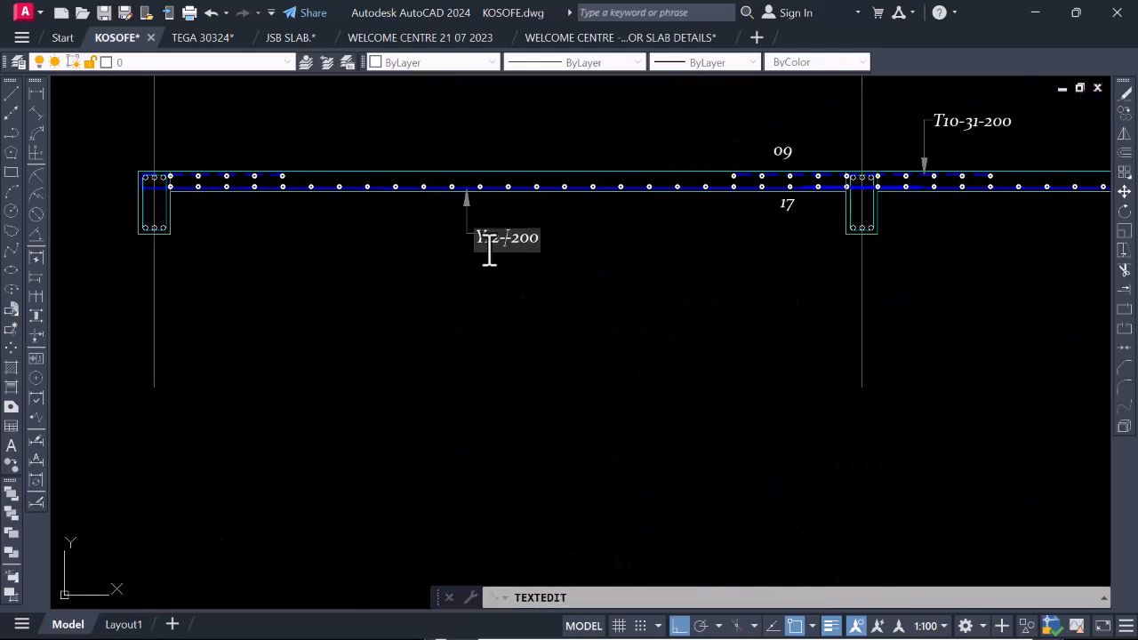
scroll(530, 241, "up", 6)
type("05")
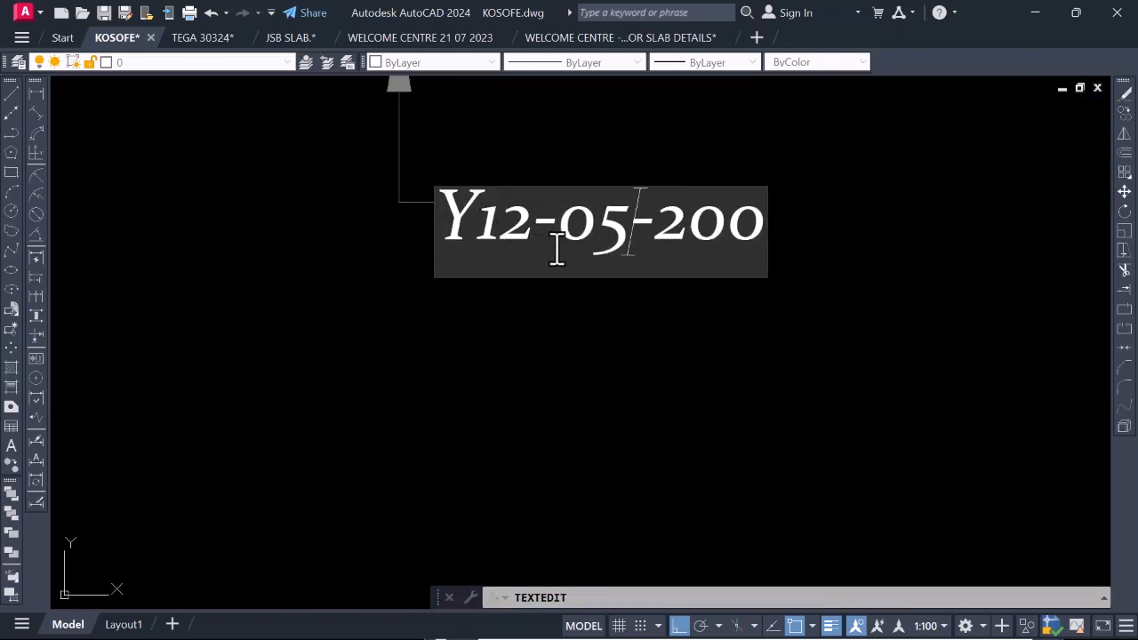
scroll(613, 393, "down", 4)
scroll(611, 371, "up", 3)
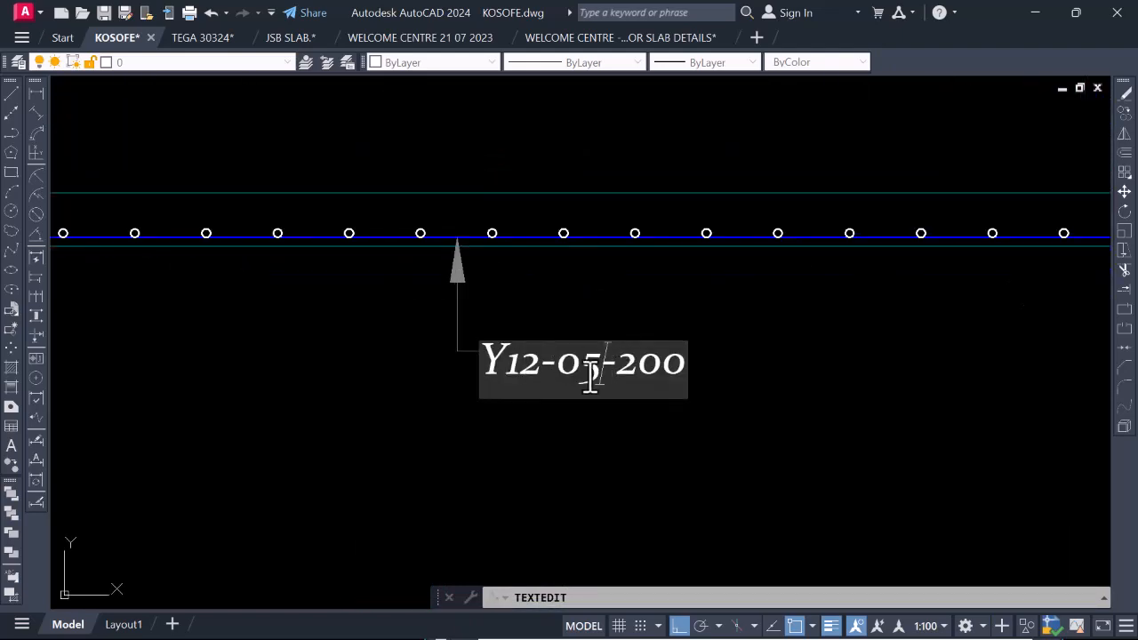
left_click(627, 474)
scroll(506, 341, "down", 5)
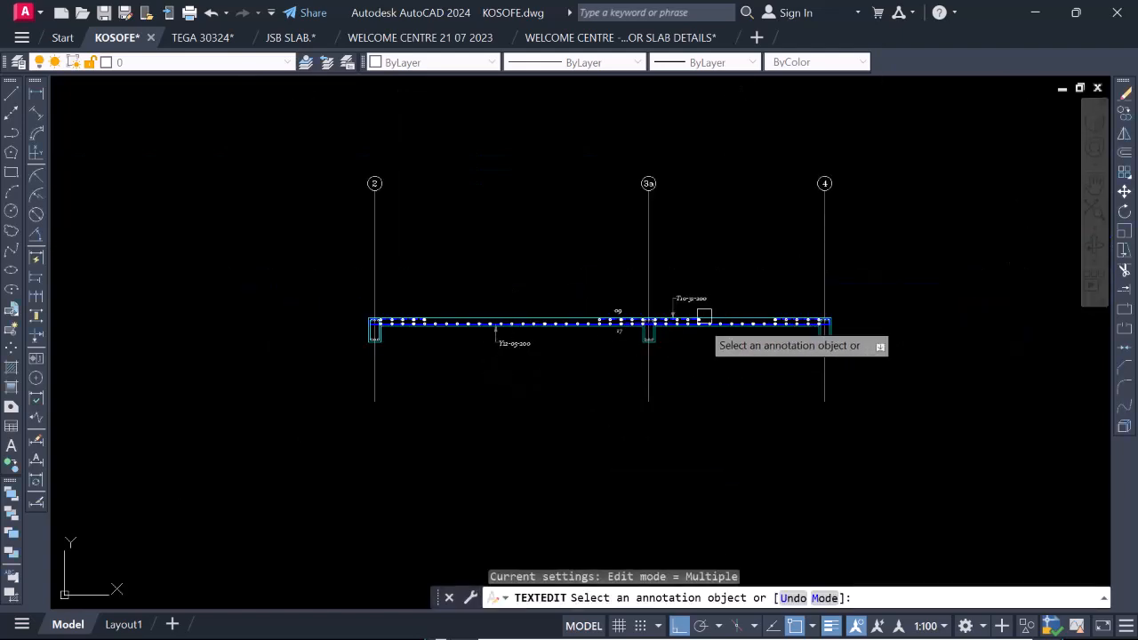
scroll(481, 363, "up", 5)
key("Escape")
Copy the Y12-05-200 label and its arrow from the arrow tip onto the bottom bar between grids 3a and 4.
left_click(586, 360)
left_click(492, 246)
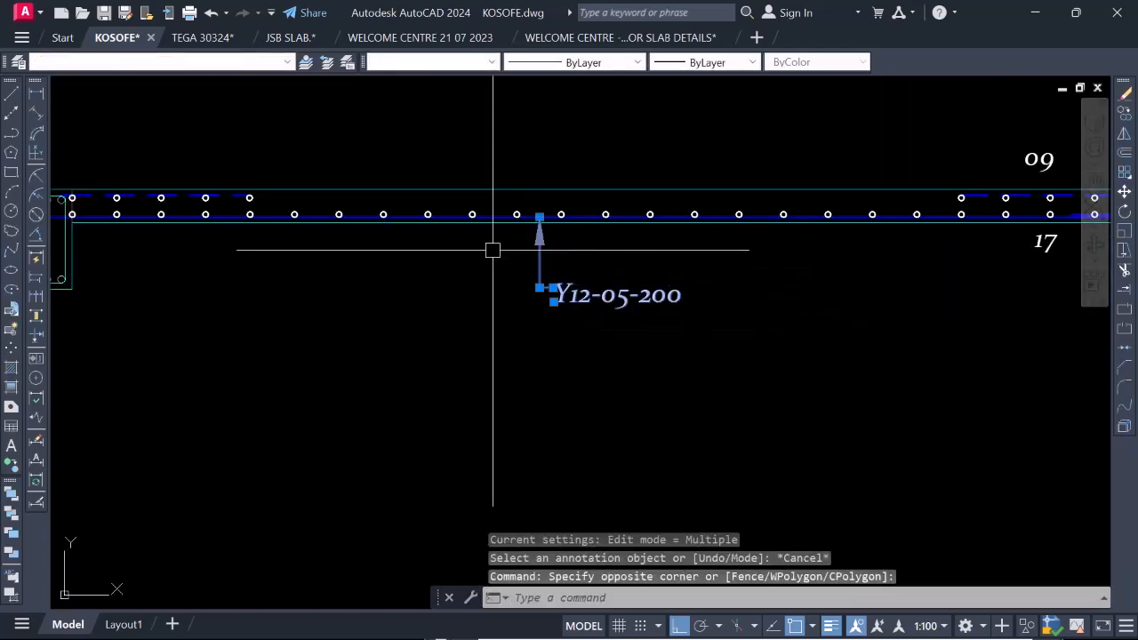
right_click(495, 240)
left_click(563, 383)
scroll(546, 267, "up", 4)
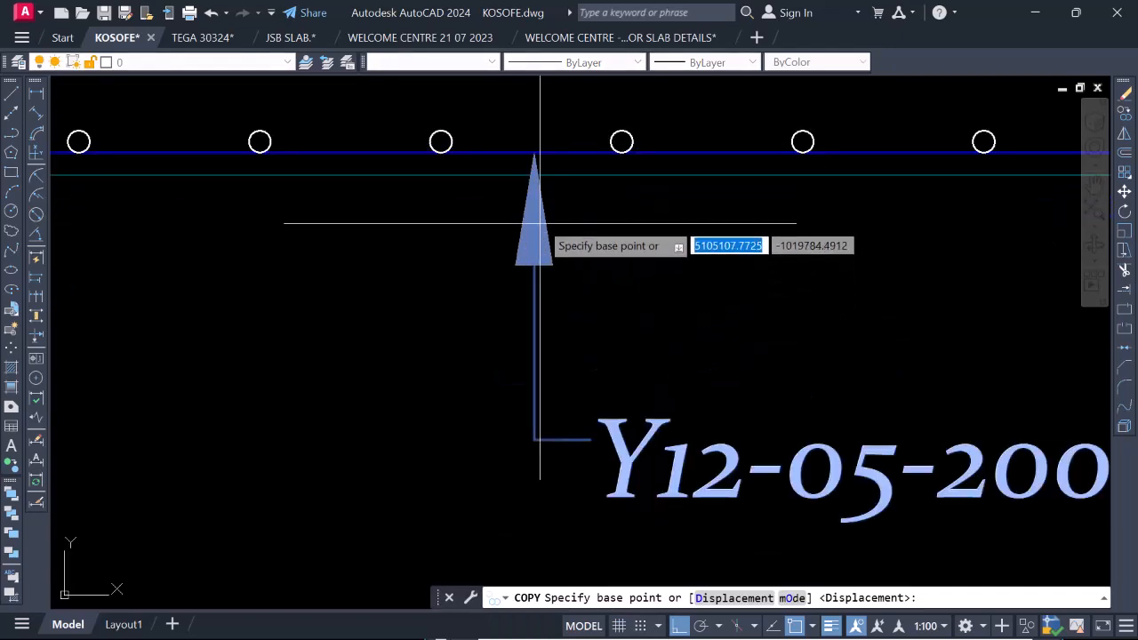
left_click(531, 146)
scroll(447, 213, "down", 8)
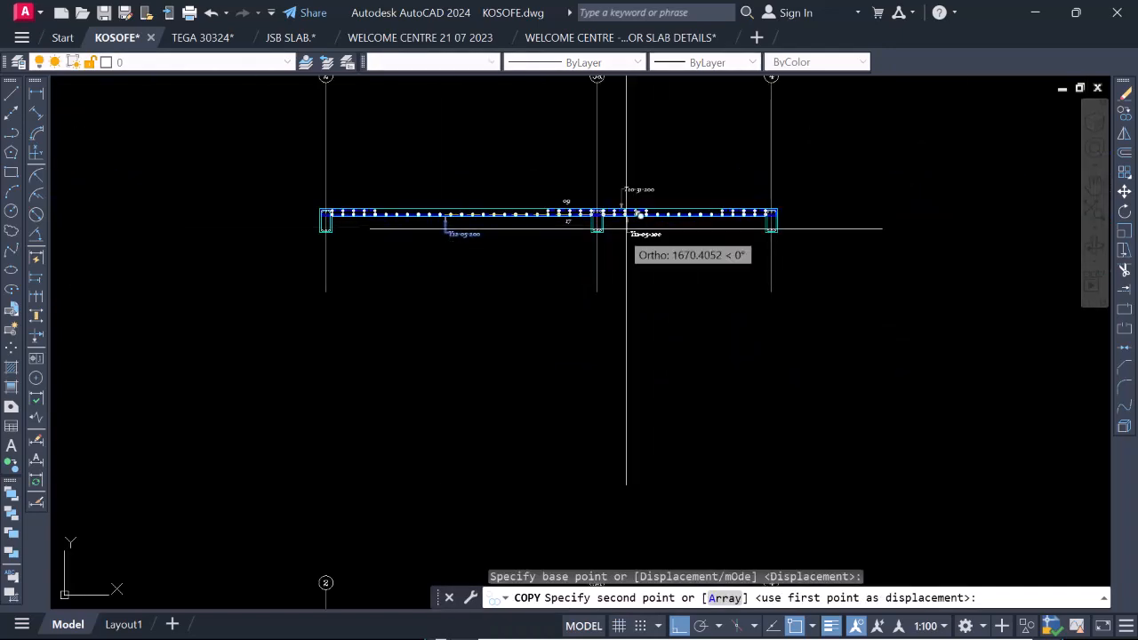
scroll(681, 228, "up", 5)
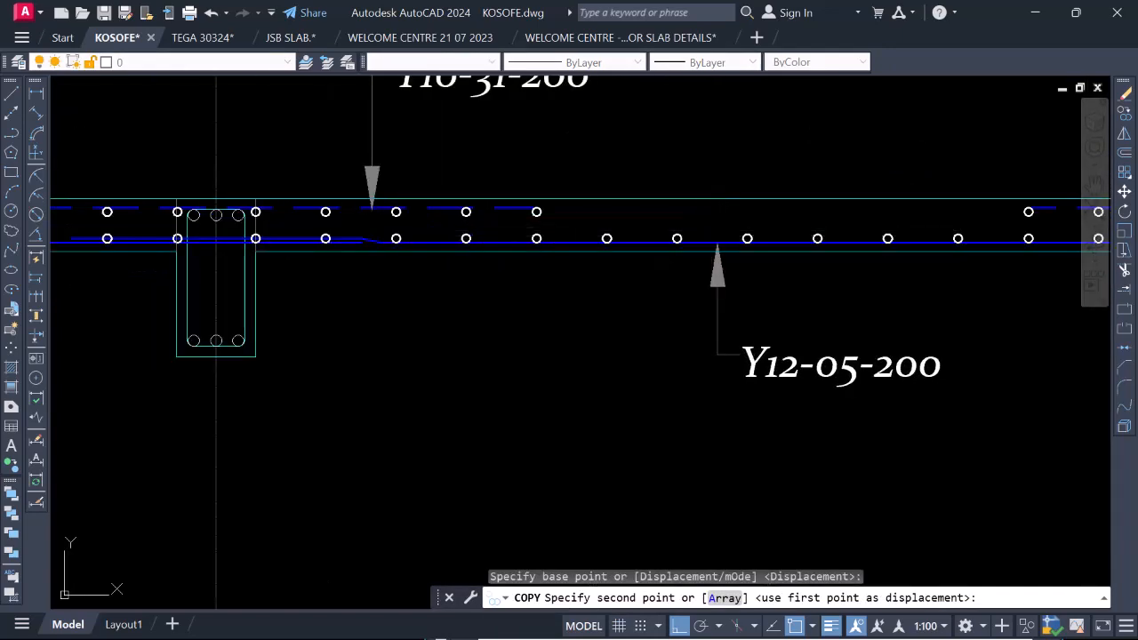
left_click(717, 238)
scroll(658, 338, "down", 8)
key("Escape")
Check the bottom bar mark for bay 3a–4 on the plan and change the copied section label to Y12-11-200.
scroll(649, 314, "up", 6)
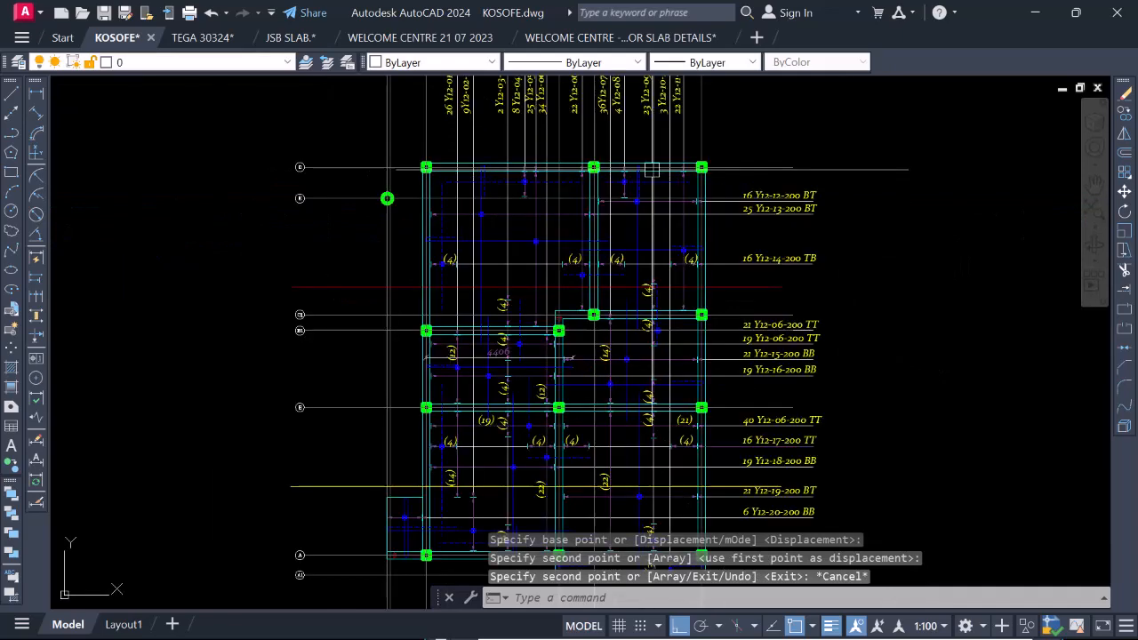
scroll(662, 229, "up", 5)
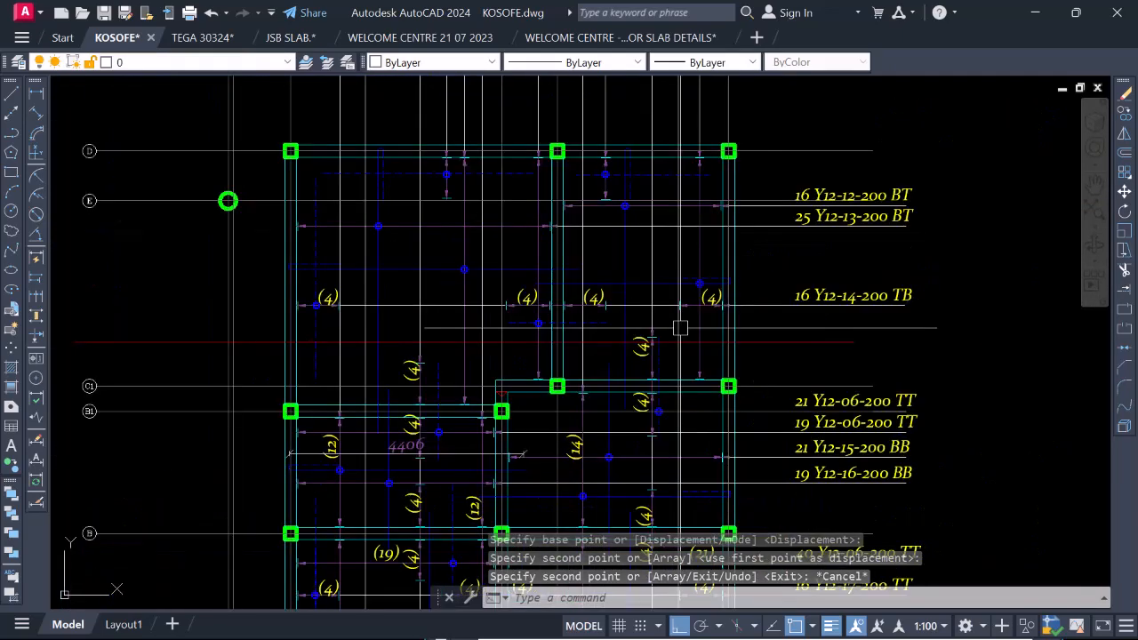
left_click(648, 252)
scroll(627, 295, "down", 1)
scroll(658, 294, "down", 8)
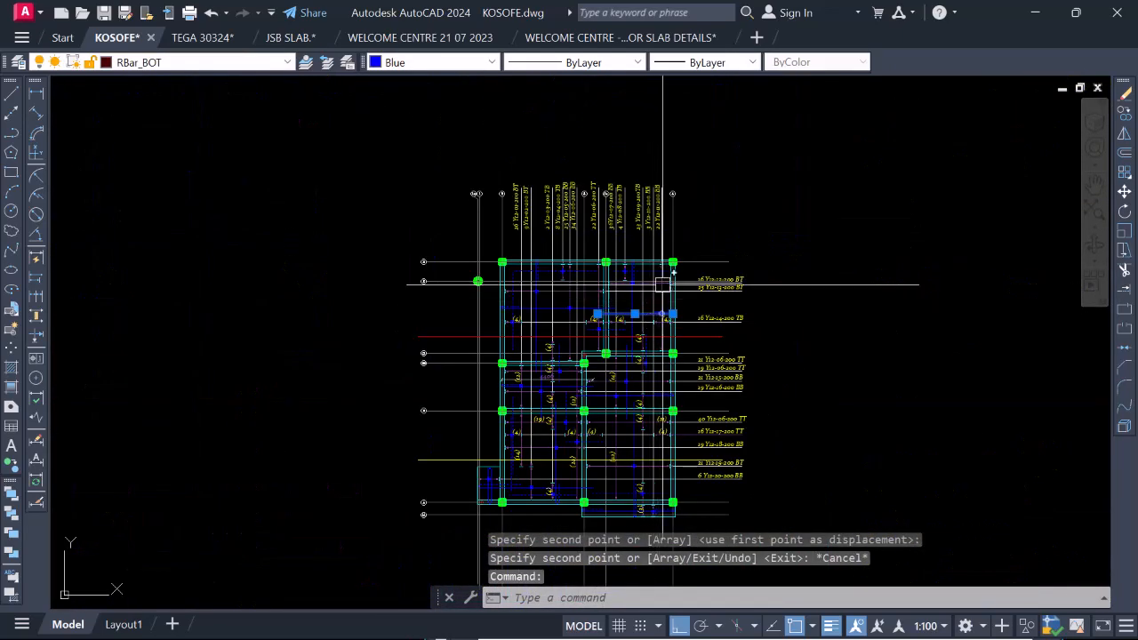
scroll(665, 337, "up", 8)
scroll(645, 401, "down", 4)
scroll(637, 252, "up", 4)
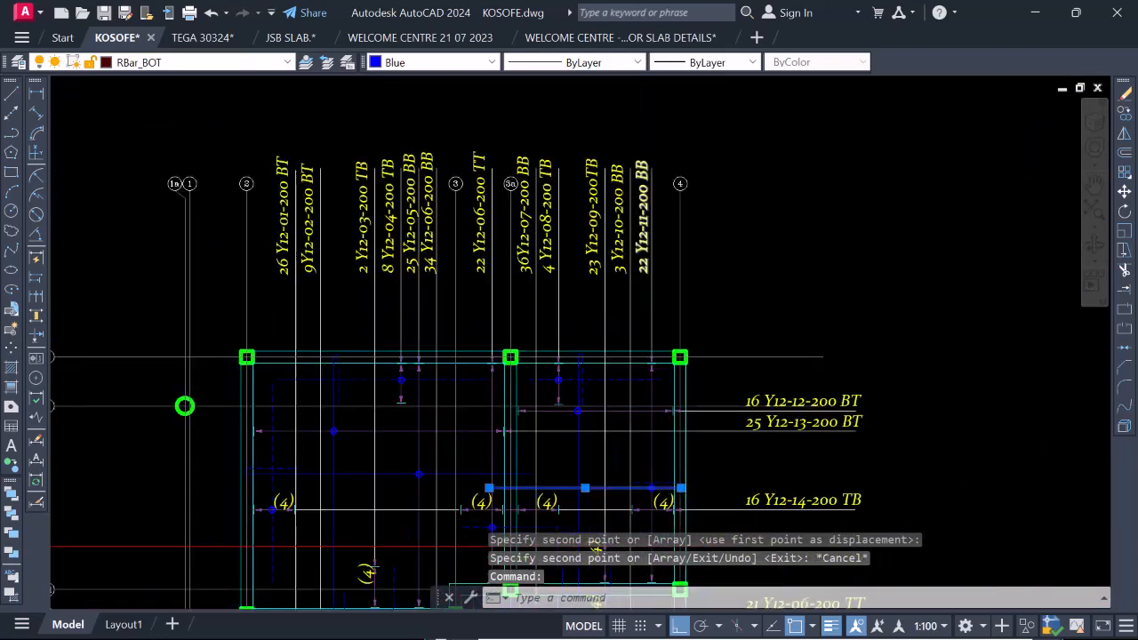
scroll(655, 184, "down", 13)
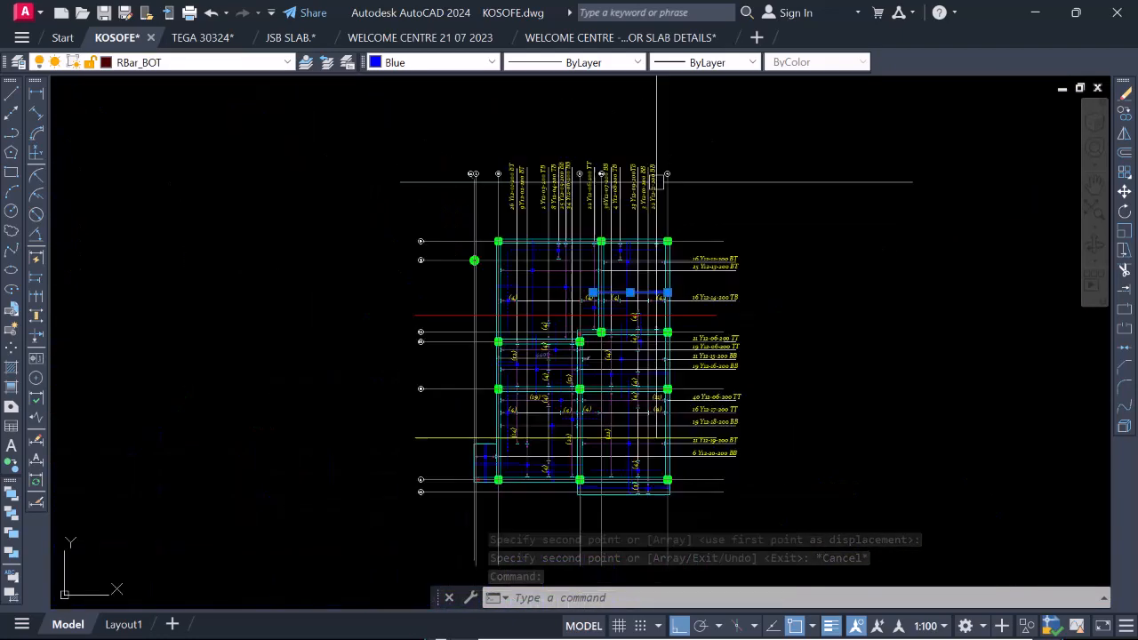
scroll(640, 283, "up", 8)
scroll(775, 191, "up", 8)
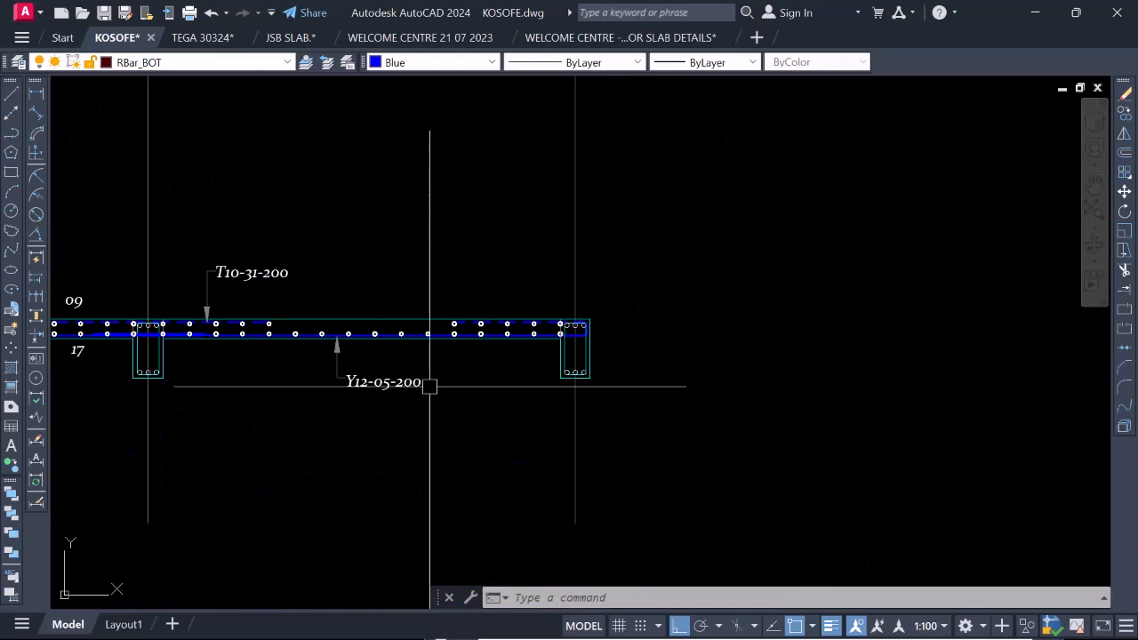
scroll(379, 374, "up", 6)
key("Escape")
left_click(396, 406)
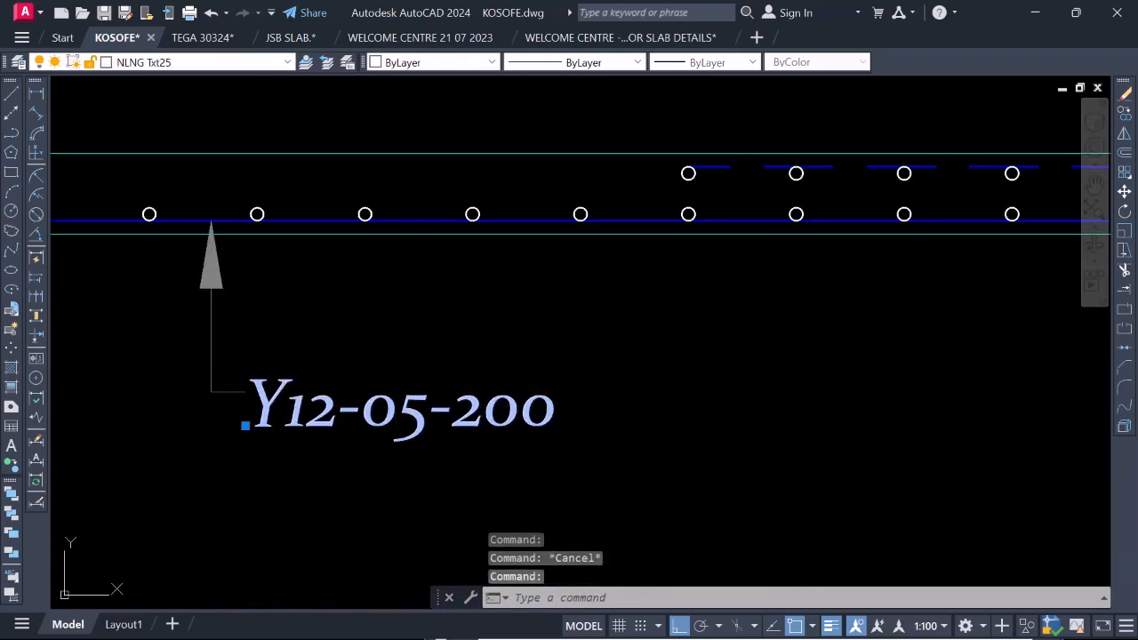
double_click(397, 409)
type("11")
key("Return")
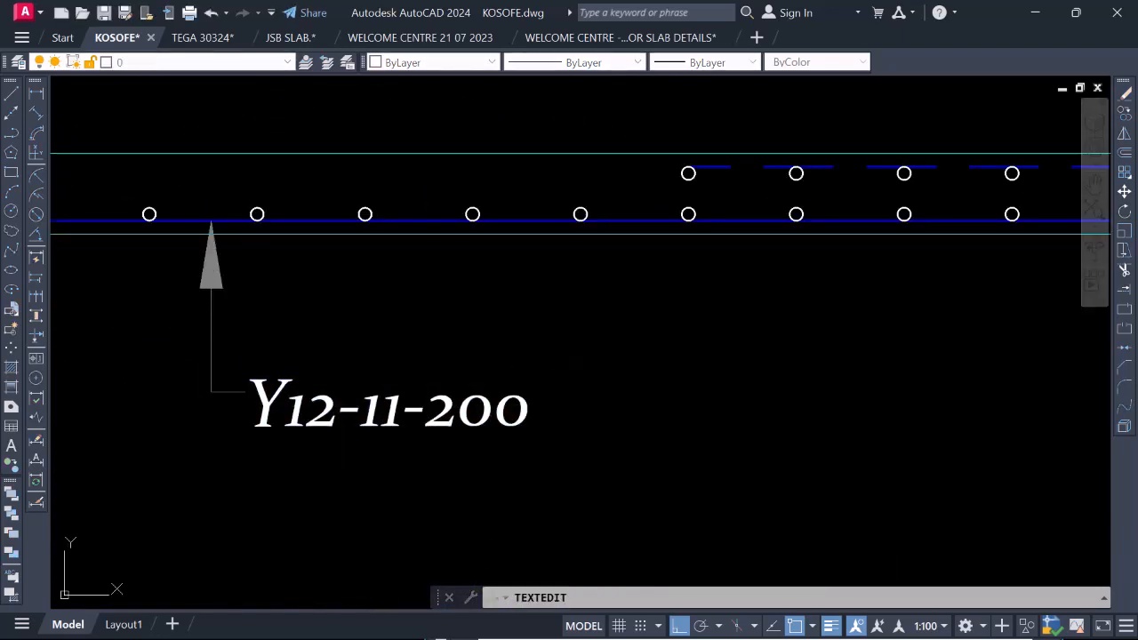
Change the bar size in the T10-31-200 top bar label near grid 3a so it reads T12-31-200.
scroll(612, 450, "down", 4)
scroll(672, 433, "down", 6)
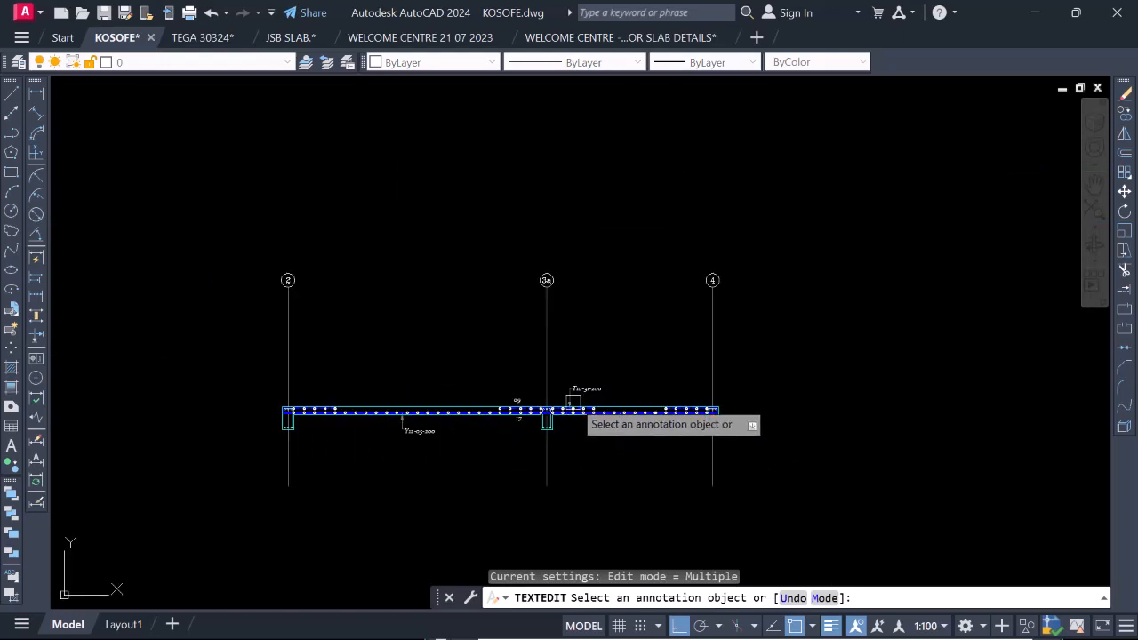
scroll(573, 401, "up", 6)
scroll(569, 398, "up", 3)
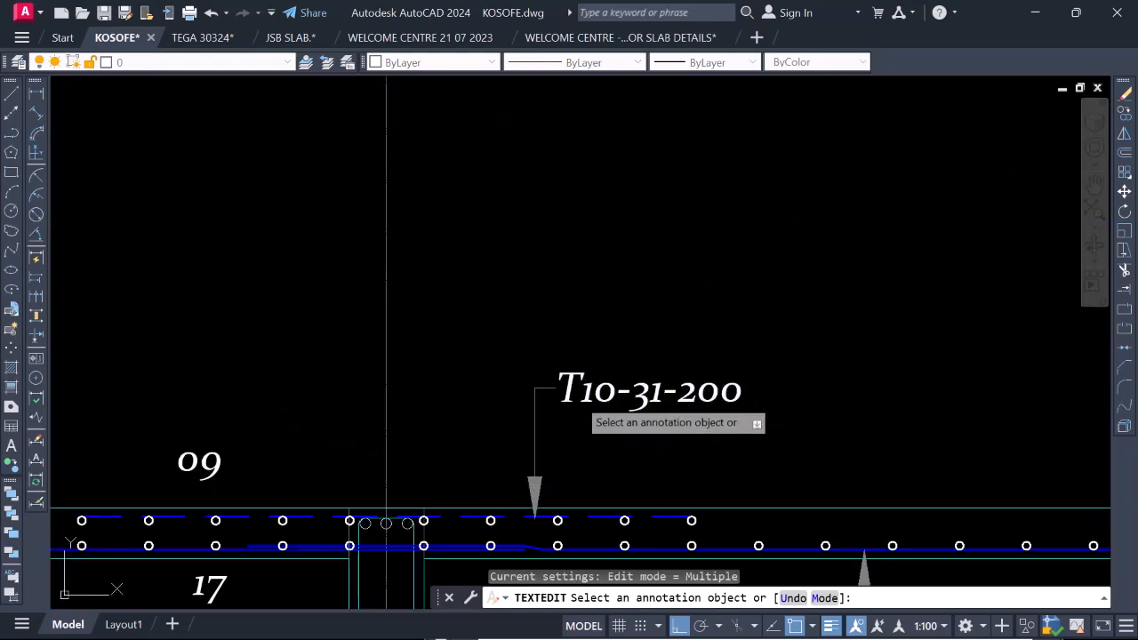
left_click(595, 391)
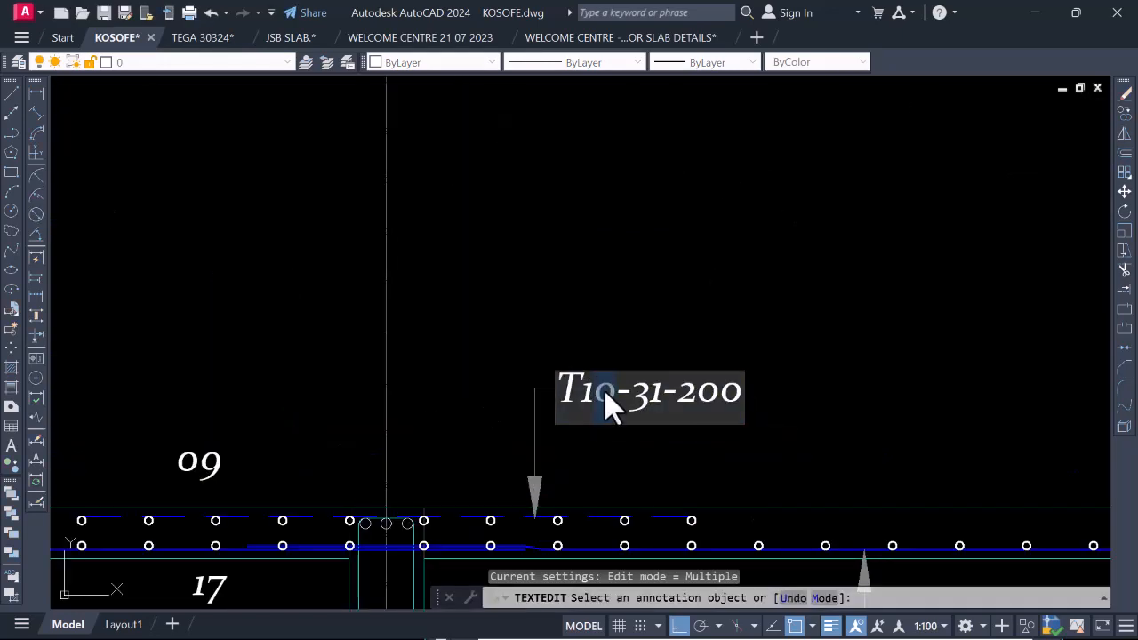
left_click(684, 336)
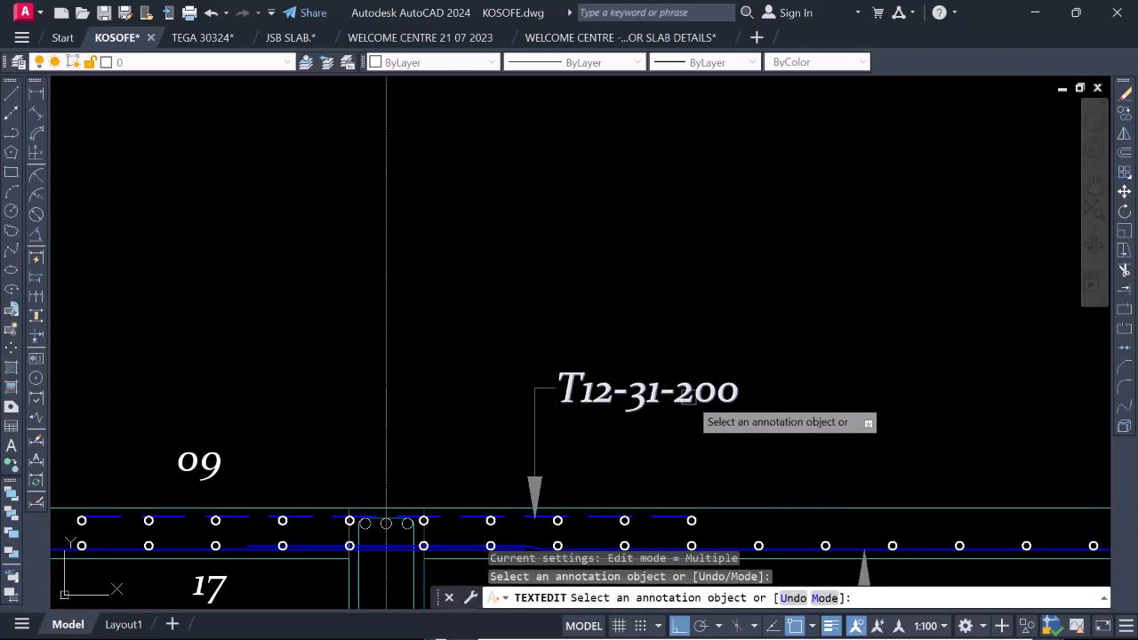
Examine the top and bottom bars on the plan in bays 2–3a and 3a–4, highlighting both horizontal bottom bars.
scroll(675, 452, "down", 14)
scroll(667, 115, "up", 8)
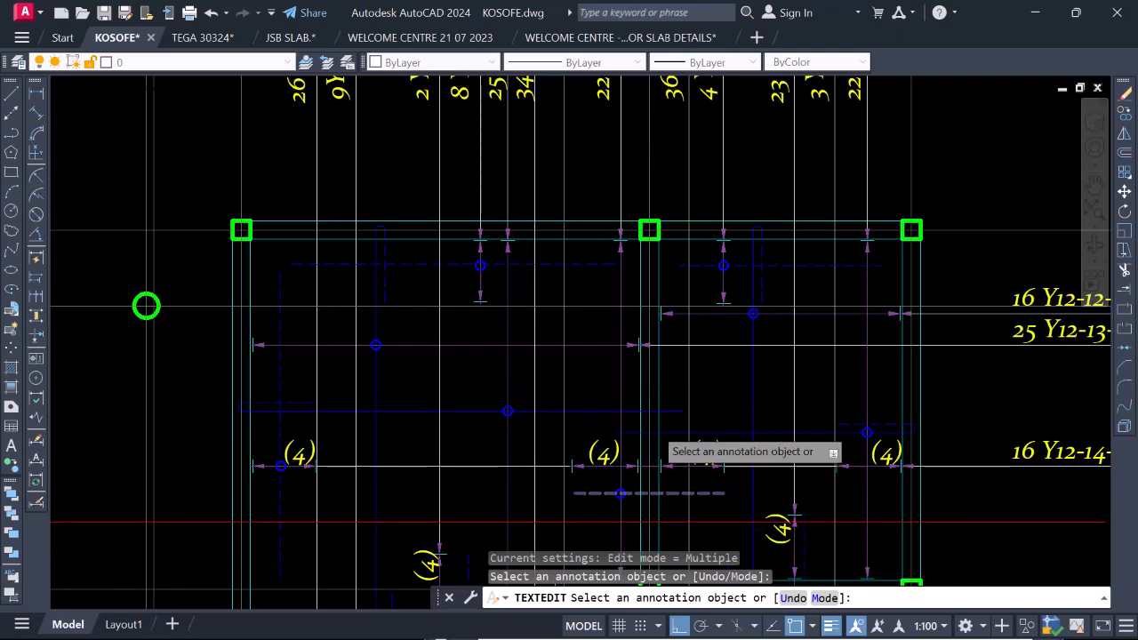
scroll(662, 453, "down", 3)
scroll(653, 418, "up", 5)
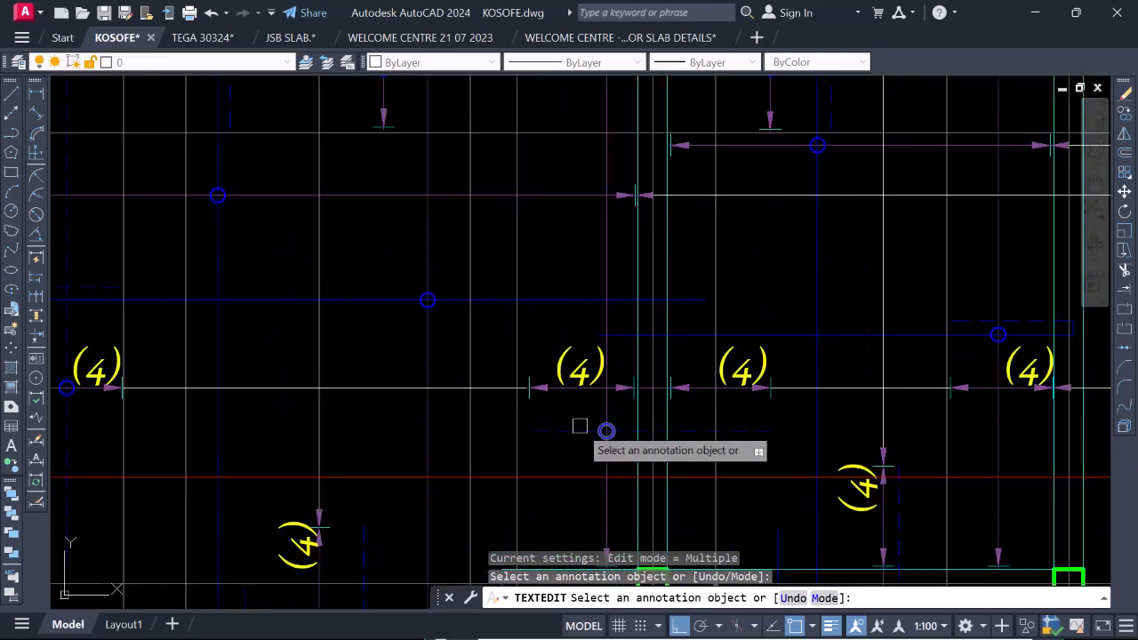
scroll(580, 432, "down", 4)
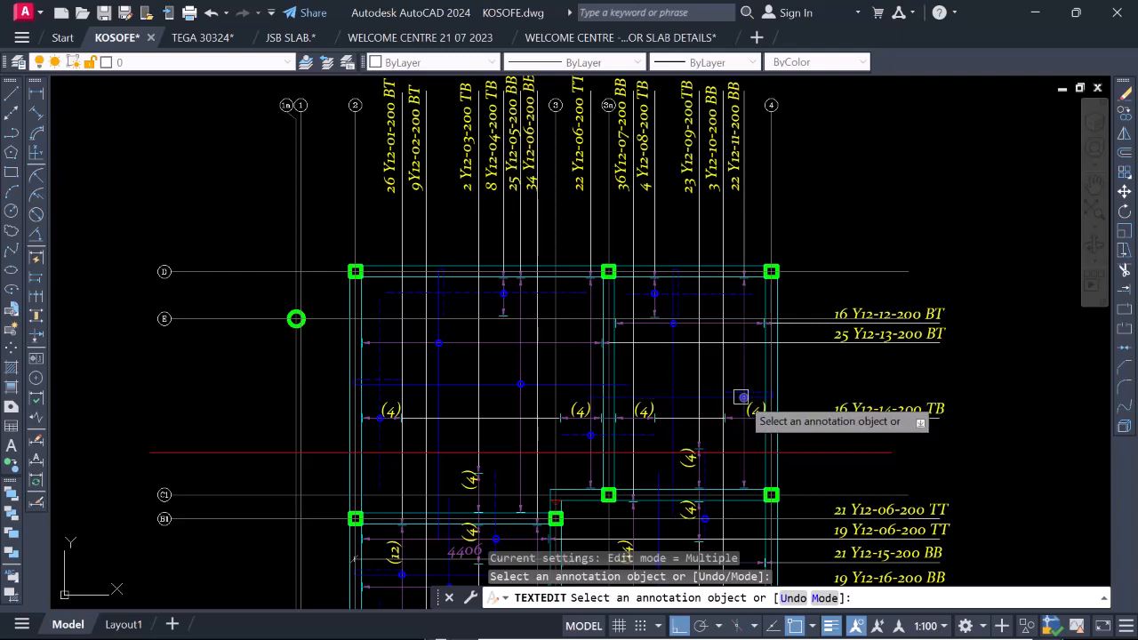
key("Escape")
scroll(473, 391, "up", 4)
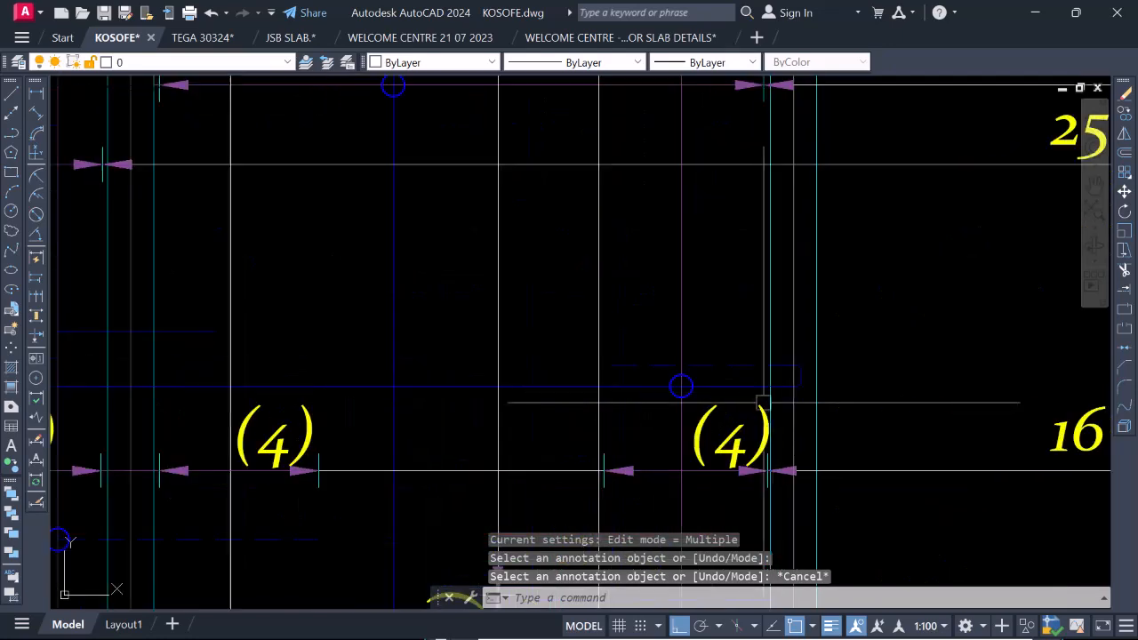
scroll(704, 394, "down", 4)
left_click(704, 389)
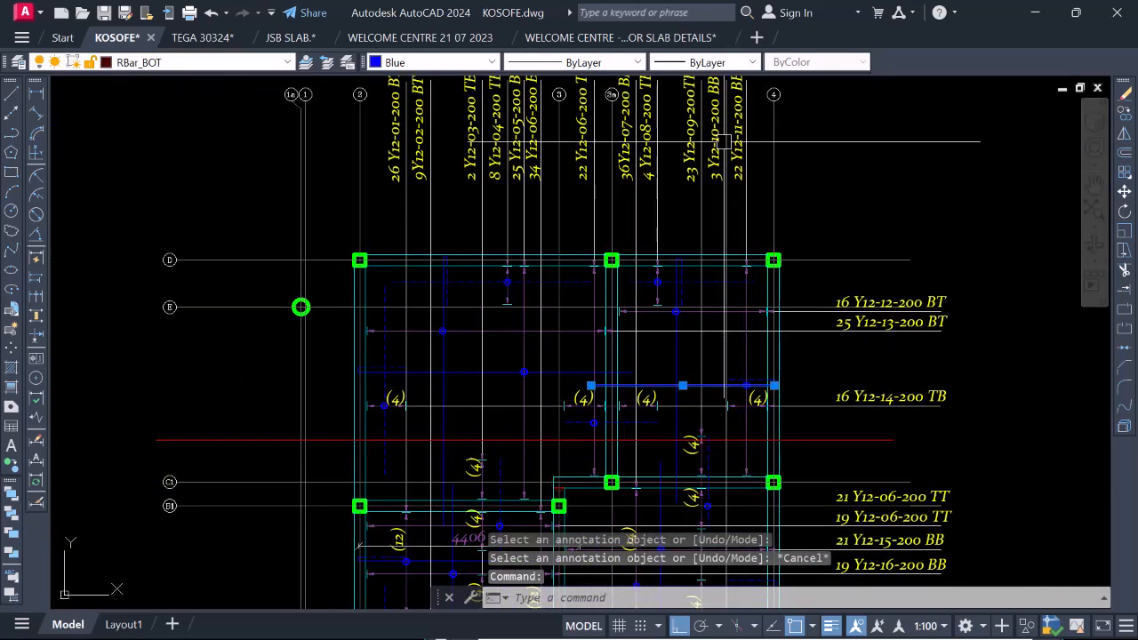
left_click(464, 372)
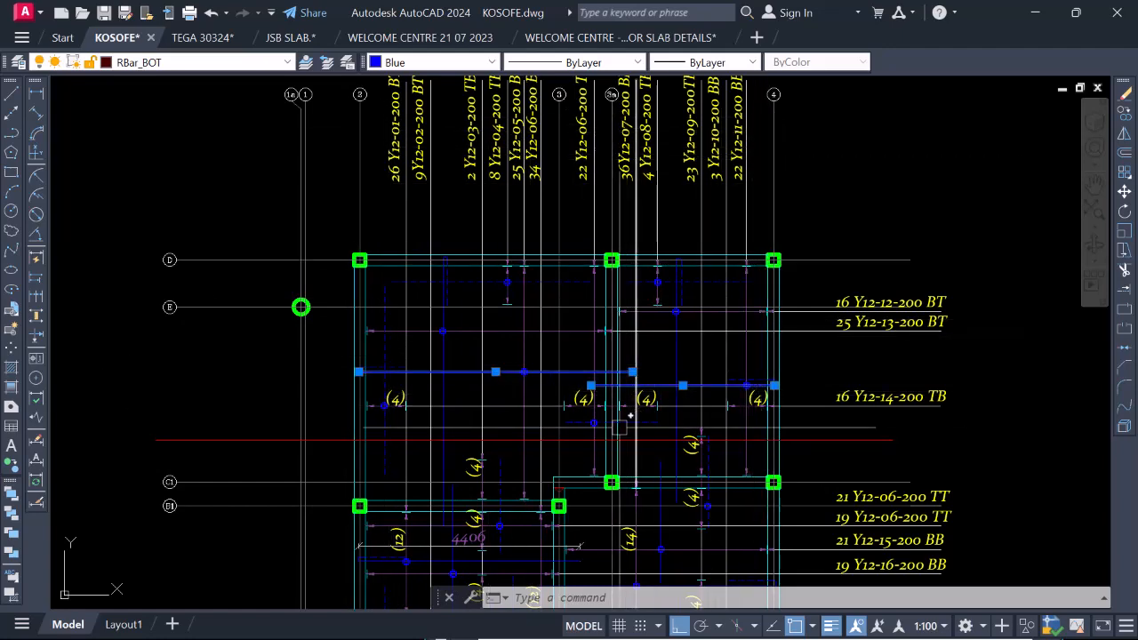
scroll(595, 283, "down", 8)
scroll(608, 503, "up", 10)
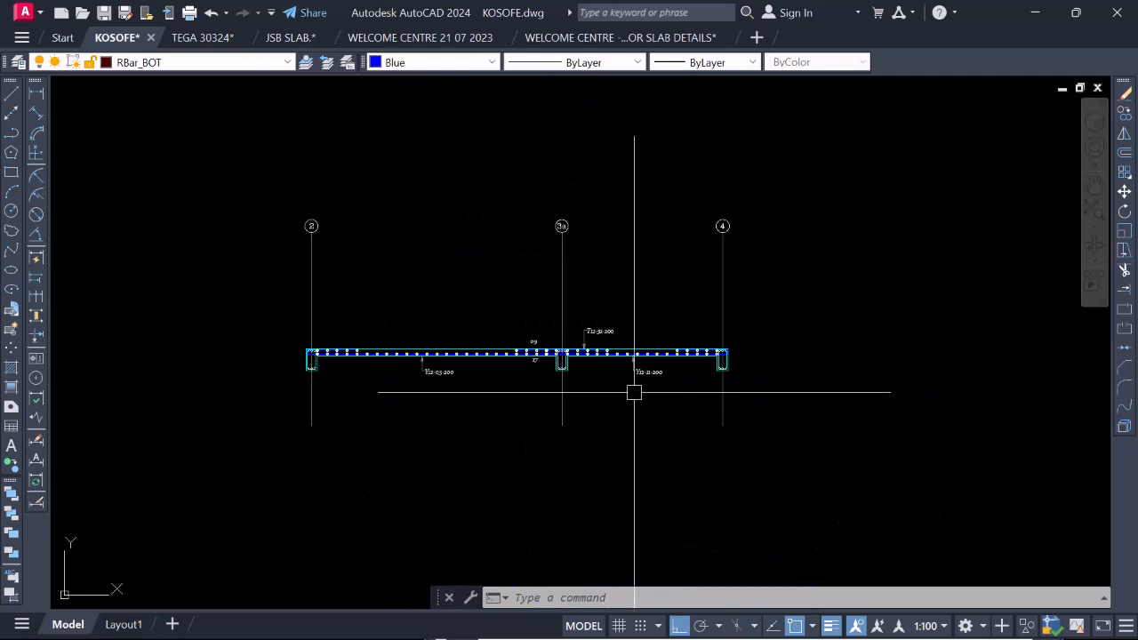
key("Escape")
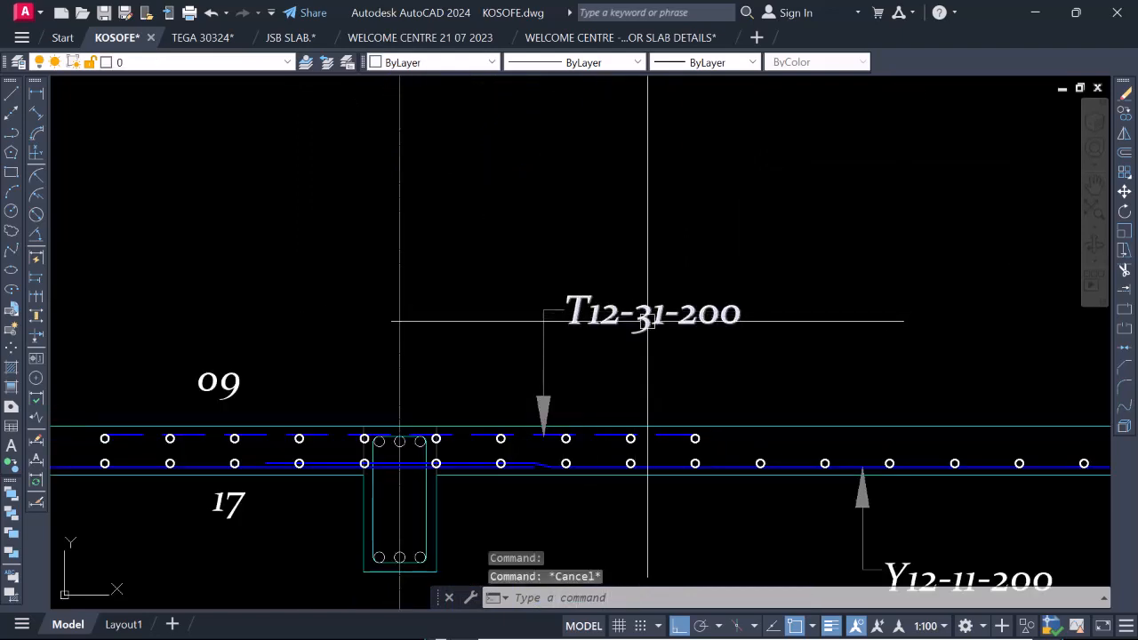
Copy the T12-31-200 label and its arrow onto the top bars at the end supports on grids 4 and 2.
left_click(647, 363)
left_click(506, 272)
right_click(505, 272)
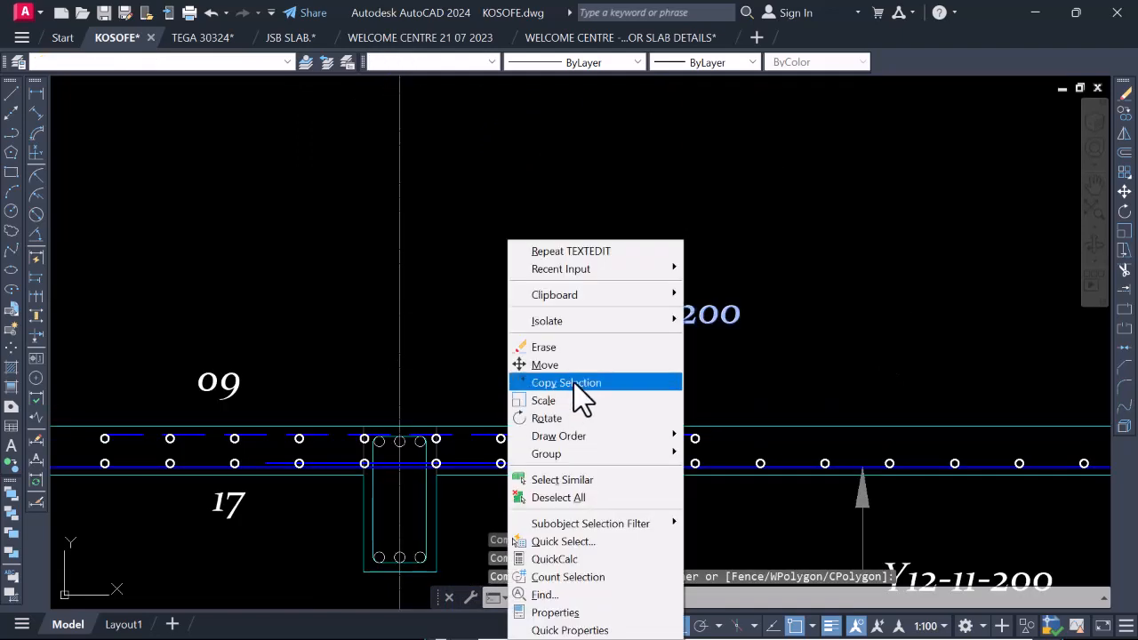
left_click(573, 383)
scroll(551, 449, "up", 3)
scroll(533, 427, "down", 1)
left_click(501, 414)
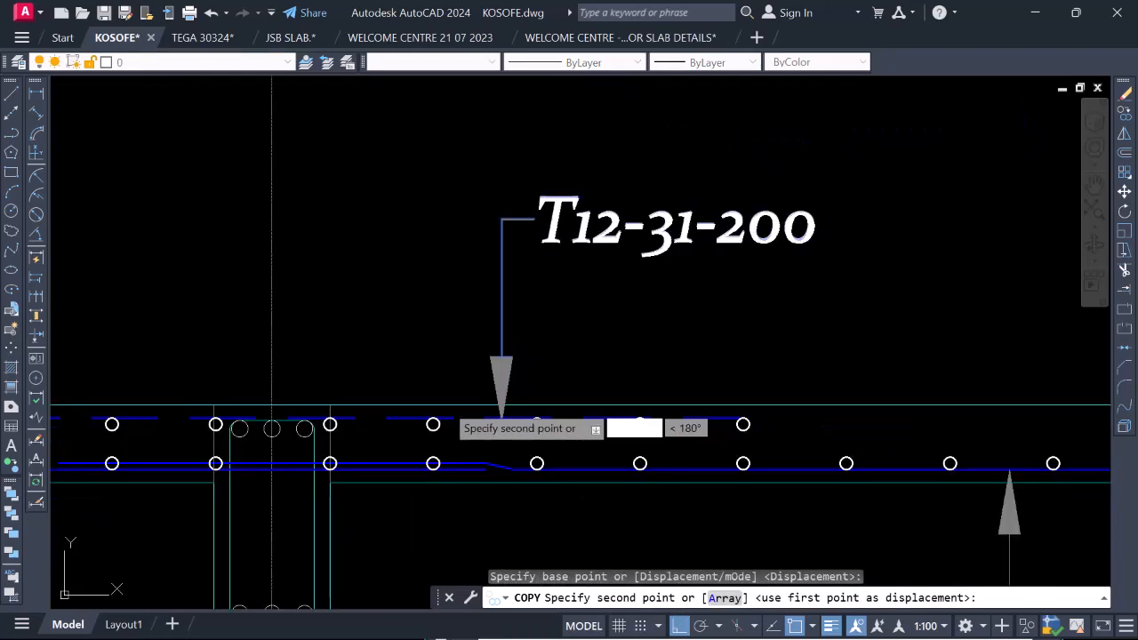
scroll(434, 411, "down", 4)
scroll(762, 394, "up", 6)
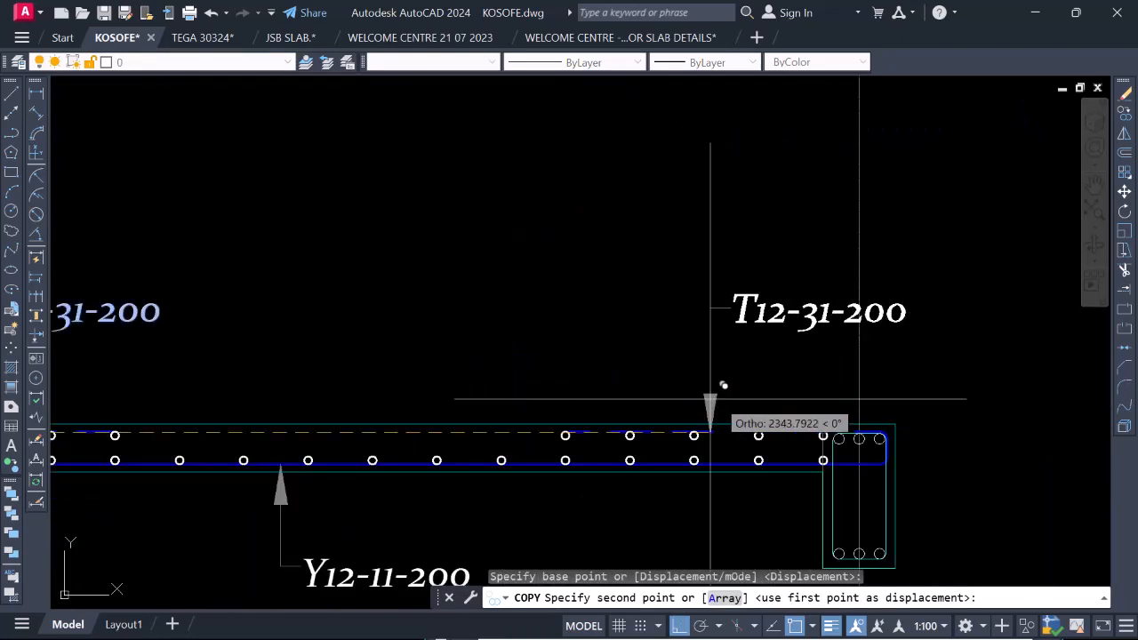
left_click(660, 439)
scroll(776, 368, "down", 8)
scroll(607, 362, "up", 3)
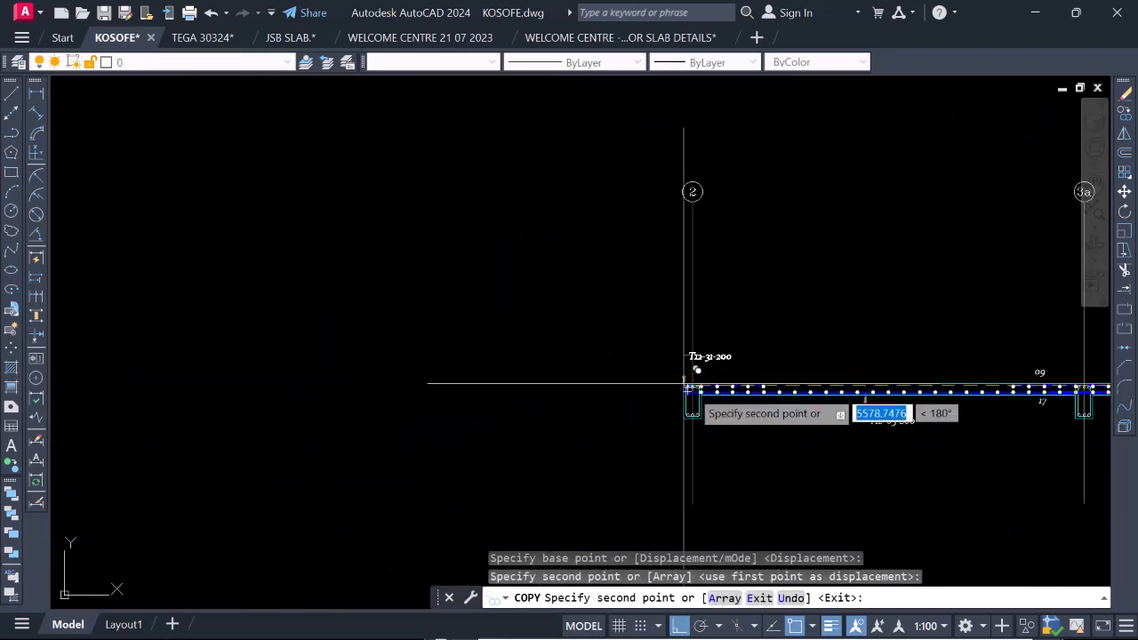
scroll(696, 369, "up", 6)
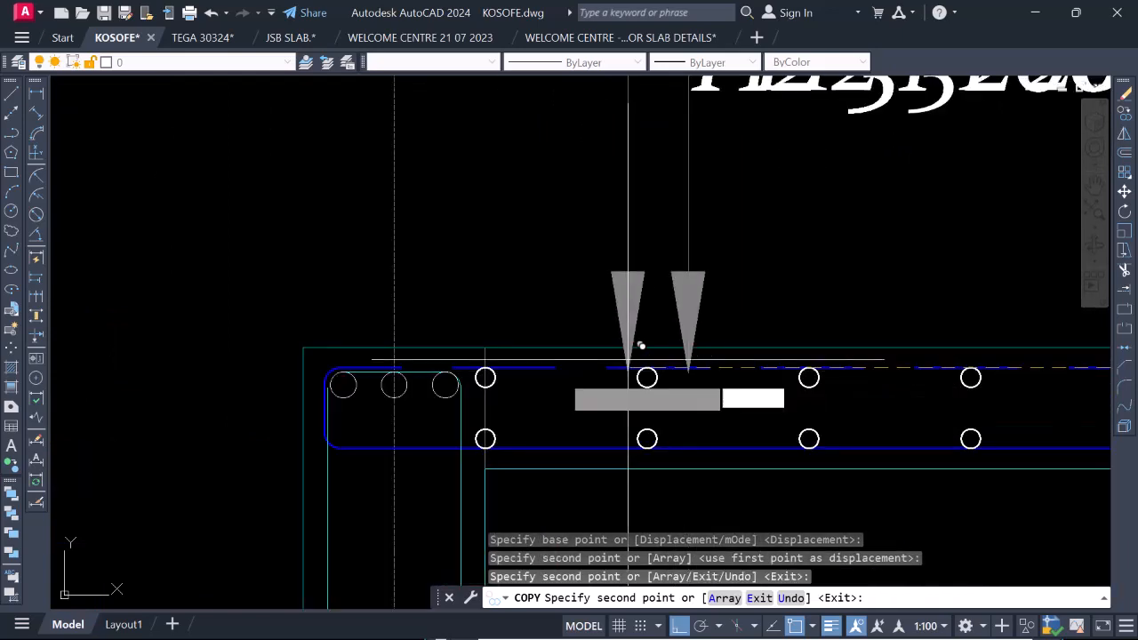
key("Escape")
Change the bar mark in the copied top bar label at grid 2 so it reads T12-05-200.
scroll(613, 329, "down", 4)
scroll(684, 298, "up", 3)
left_click(689, 293)
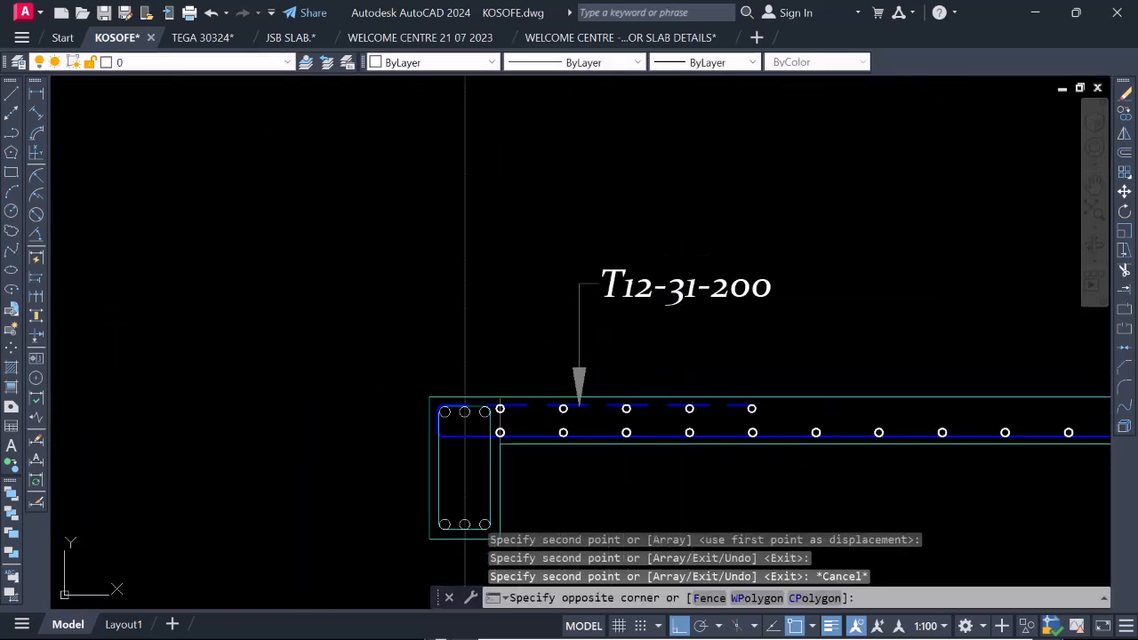
left_click(681, 294)
double_click(676, 293)
scroll(672, 297, "down", 4)
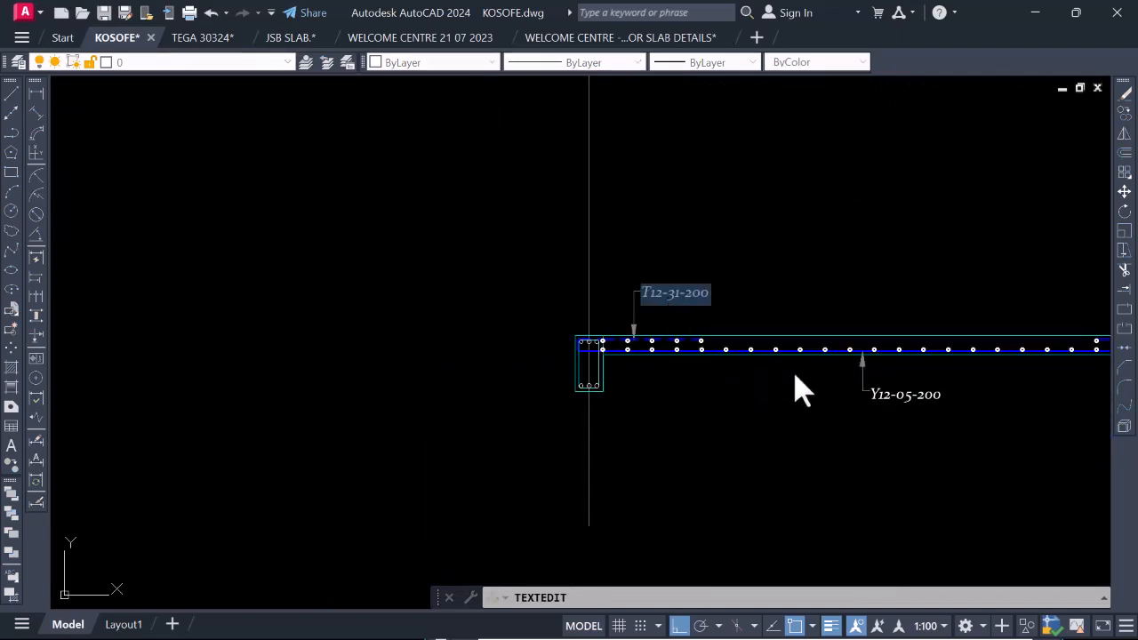
scroll(871, 399, "down", 4)
scroll(878, 399, "up", 3)
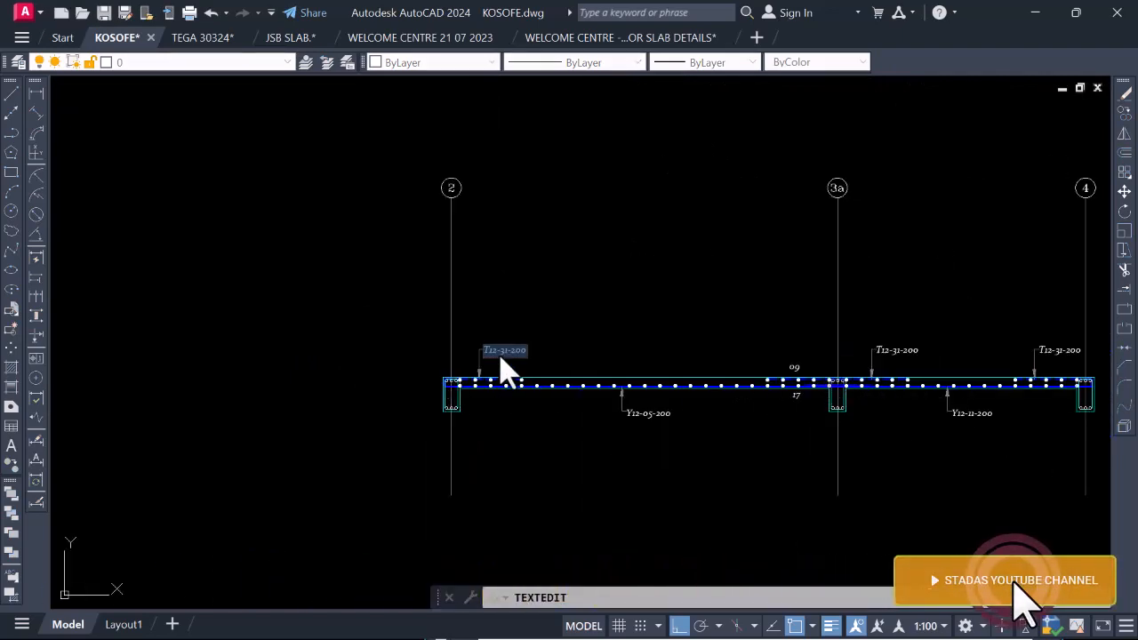
scroll(509, 370, "up", 4)
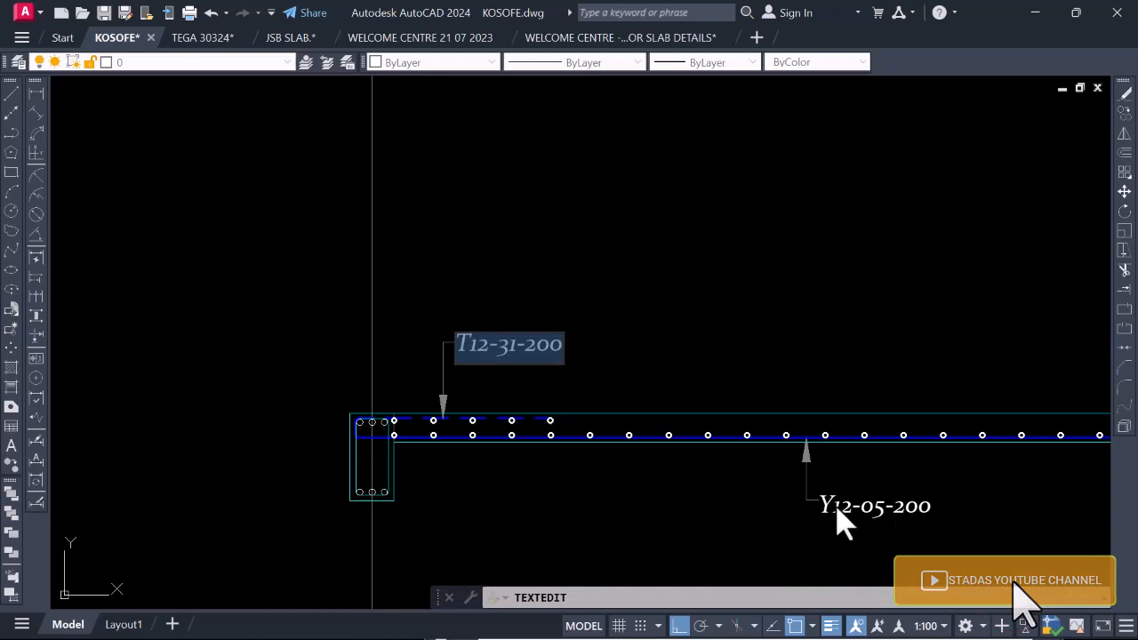
double_click(506, 345)
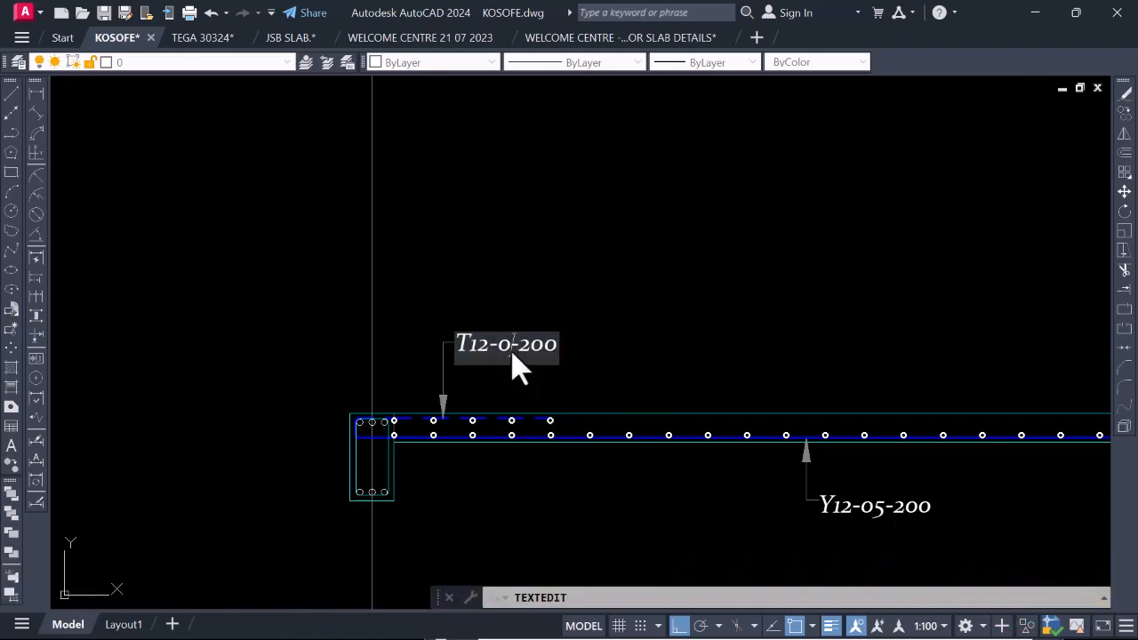
left_click(615, 311)
scroll(485, 353, "down", 3)
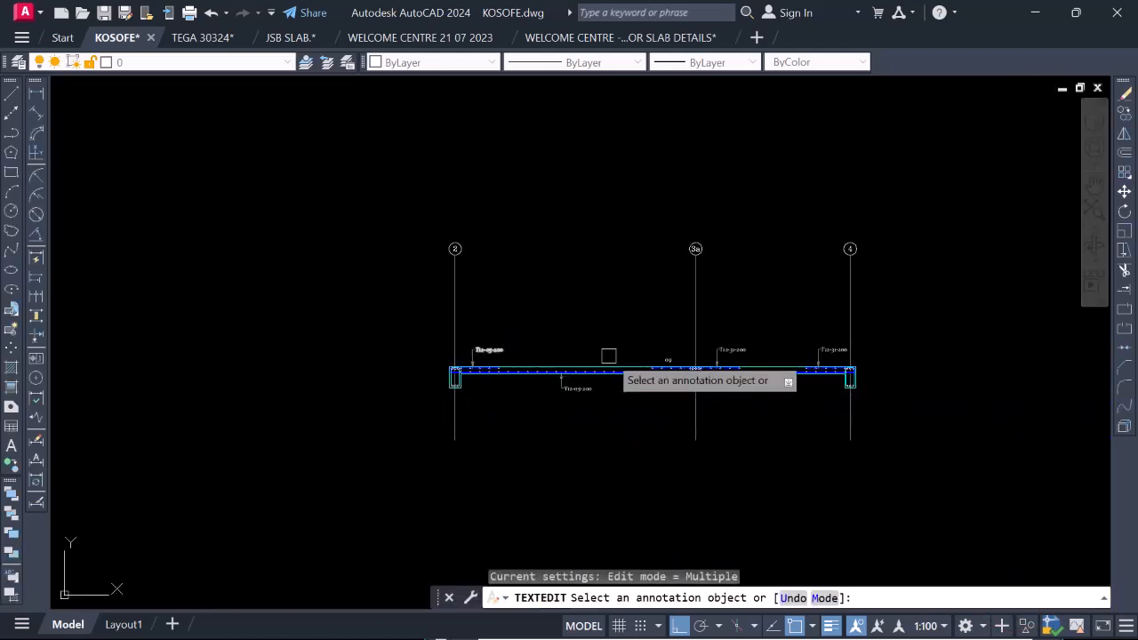
Replace the T prefix in the top bar label at grid 2 so it reads Y12-05-200.
scroll(594, 380, "up", 2)
scroll(498, 392, "down", 2)
scroll(358, 348, "up", 2)
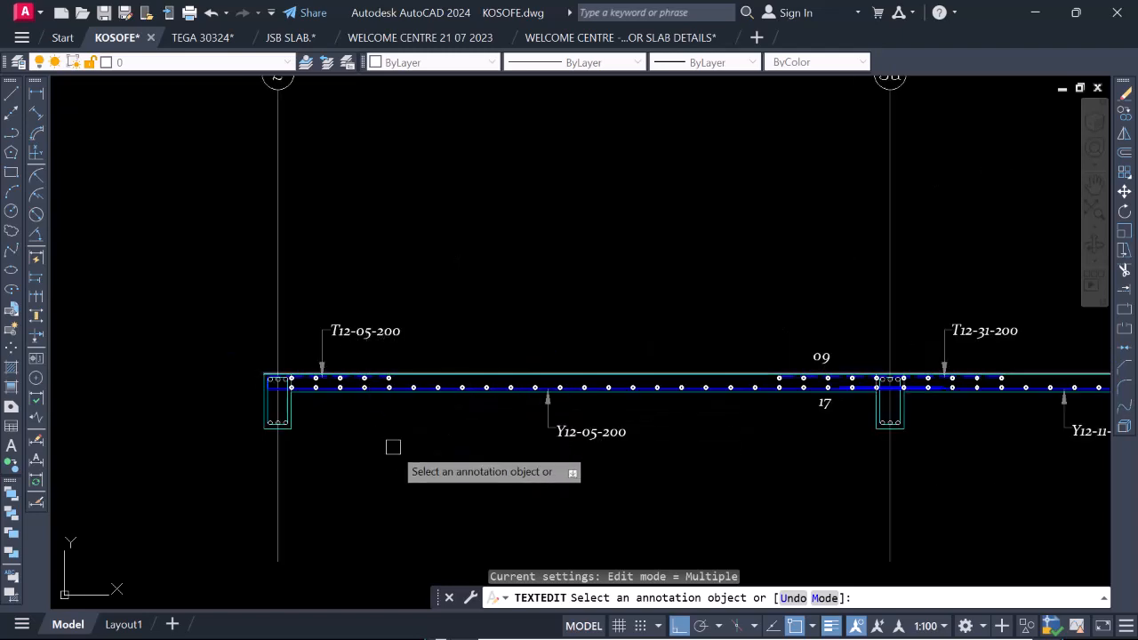
scroll(391, 424, "down", 2)
scroll(359, 377, "up", 6)
left_click(357, 367)
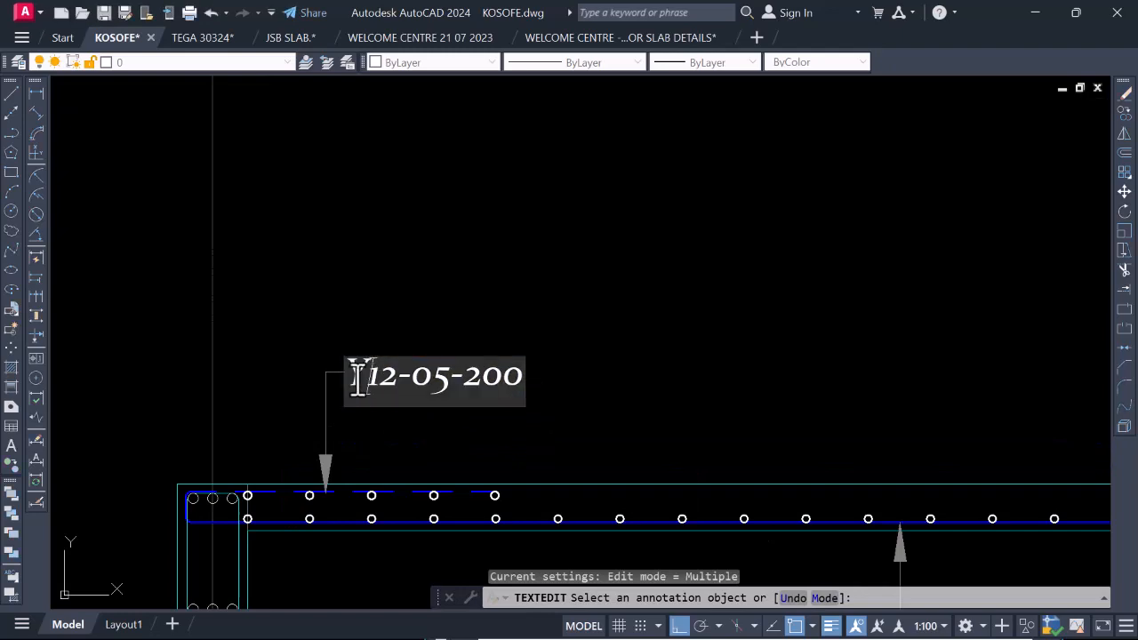
left_click(554, 302)
scroll(480, 391, "down", 6)
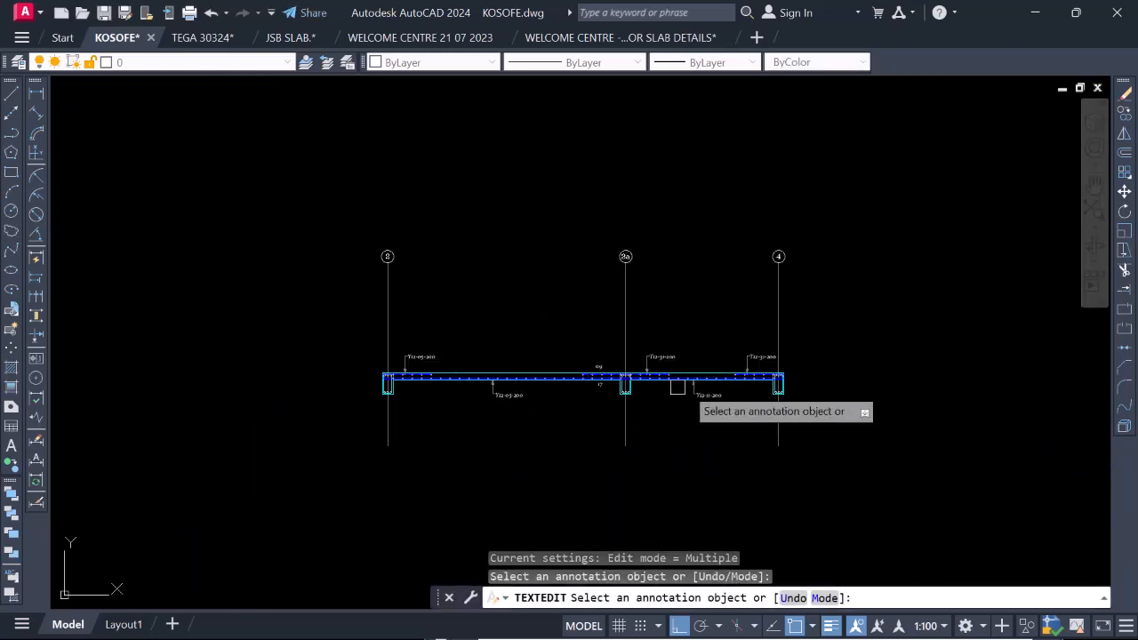
Replace the T prefix with Y in the top bar label beside grid 3a.
scroll(676, 385, "up", 8)
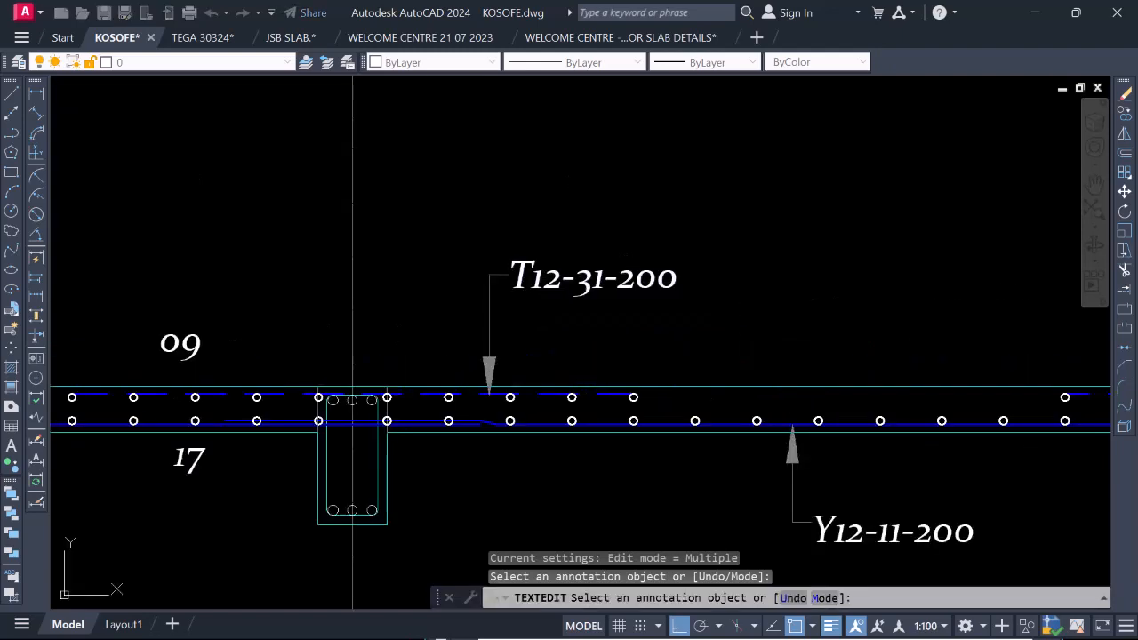
left_click(525, 279)
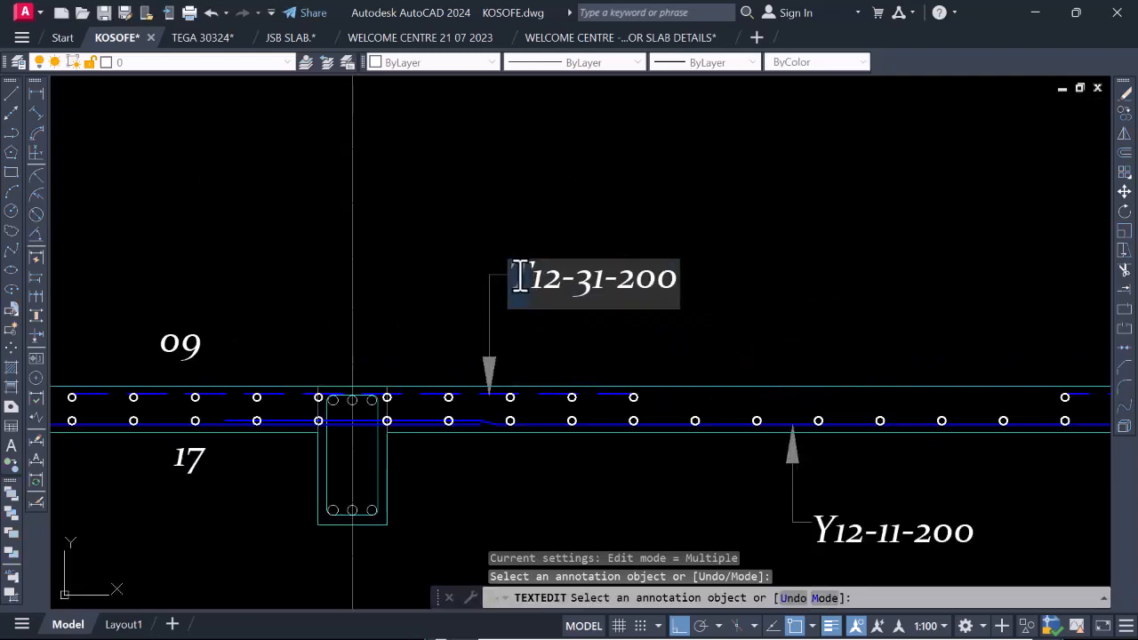
type("Y")
left_click(625, 228)
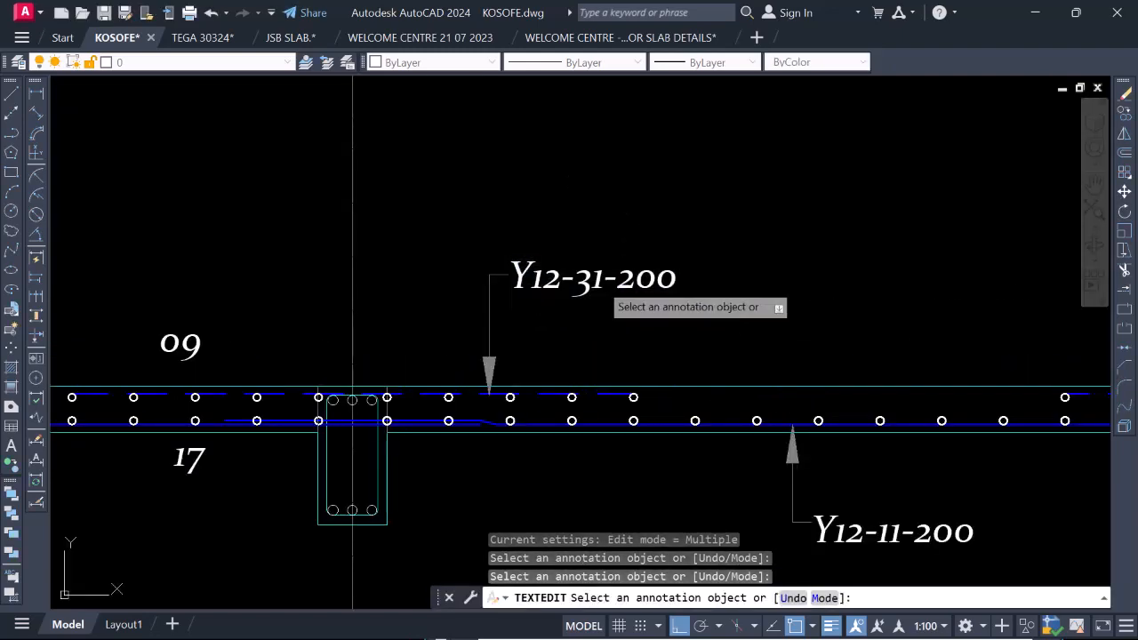
Check the top bar mark at grid 3a on the plan and change the section label to Y12-06-200.
left_click(579, 290)
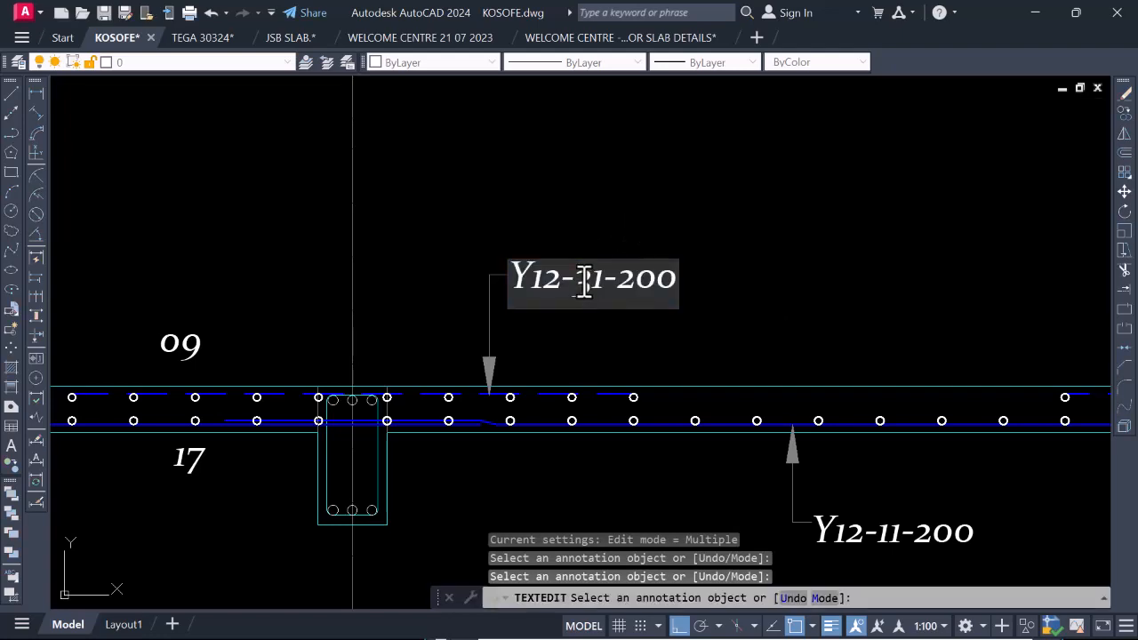
scroll(609, 332, "down", 5)
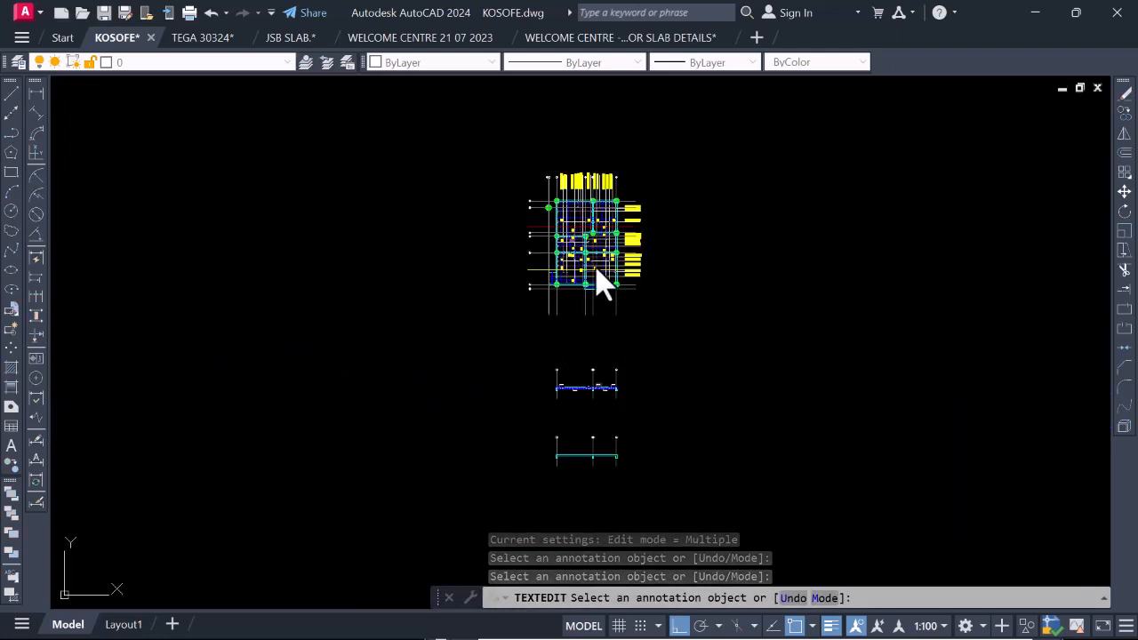
scroll(604, 279, "up", 5)
scroll(575, 306, "down", 2)
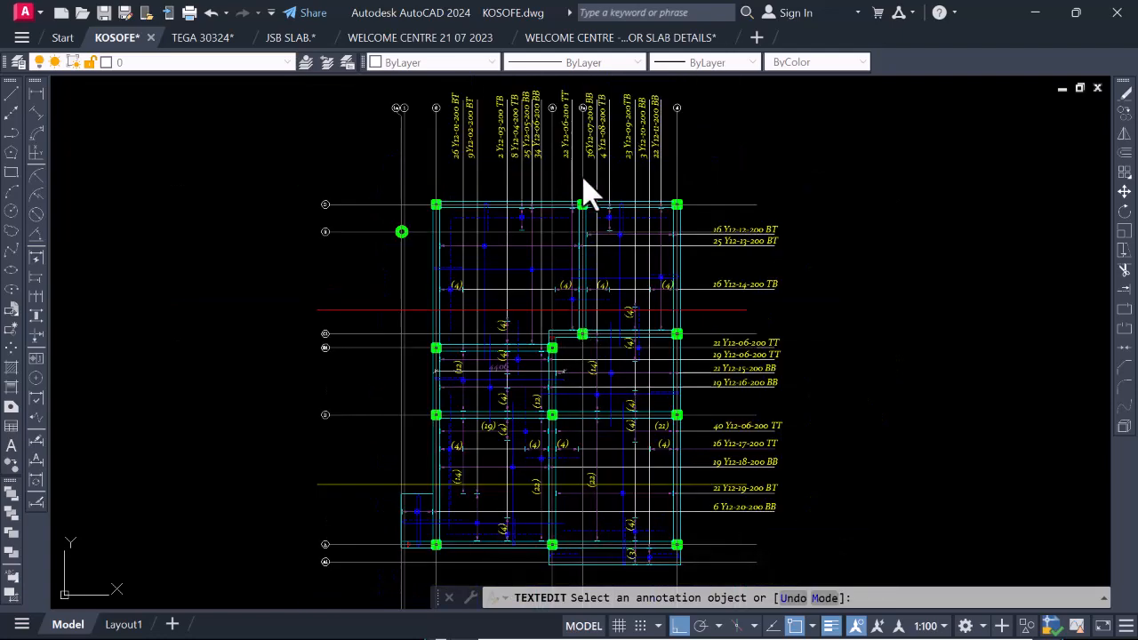
scroll(582, 178, "down", 6)
scroll(586, 306, "up", 7)
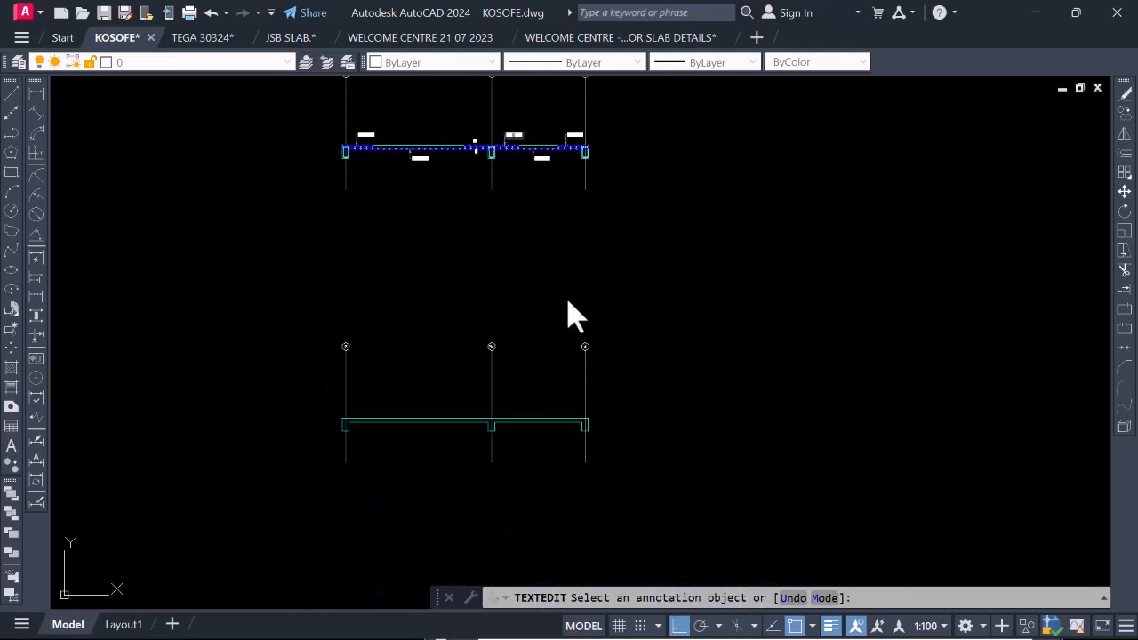
scroll(495, 148, "up", 6)
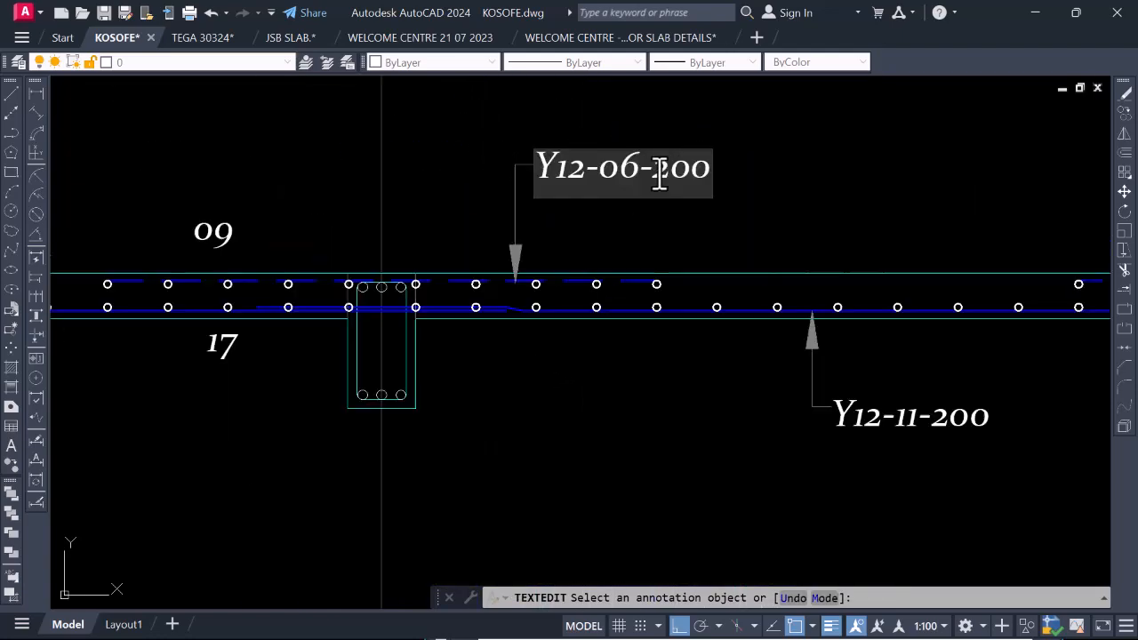
scroll(622, 160, "down", 3)
Change the bar mark in the top bar label at grid 4 to 11.
scroll(754, 152, "up", 7)
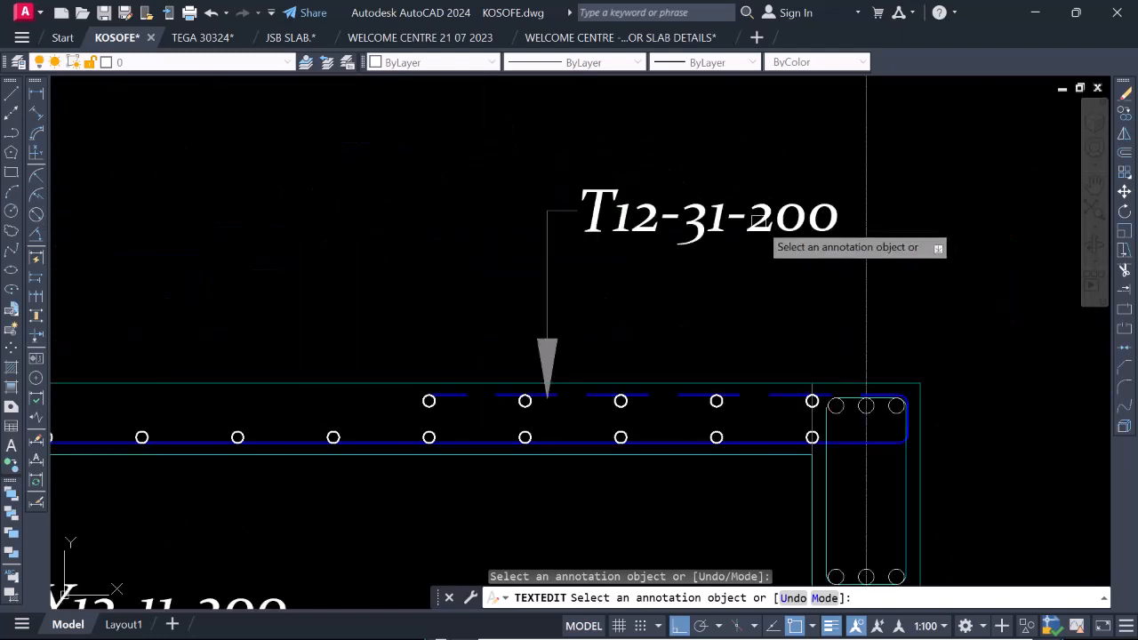
left_click(709, 208)
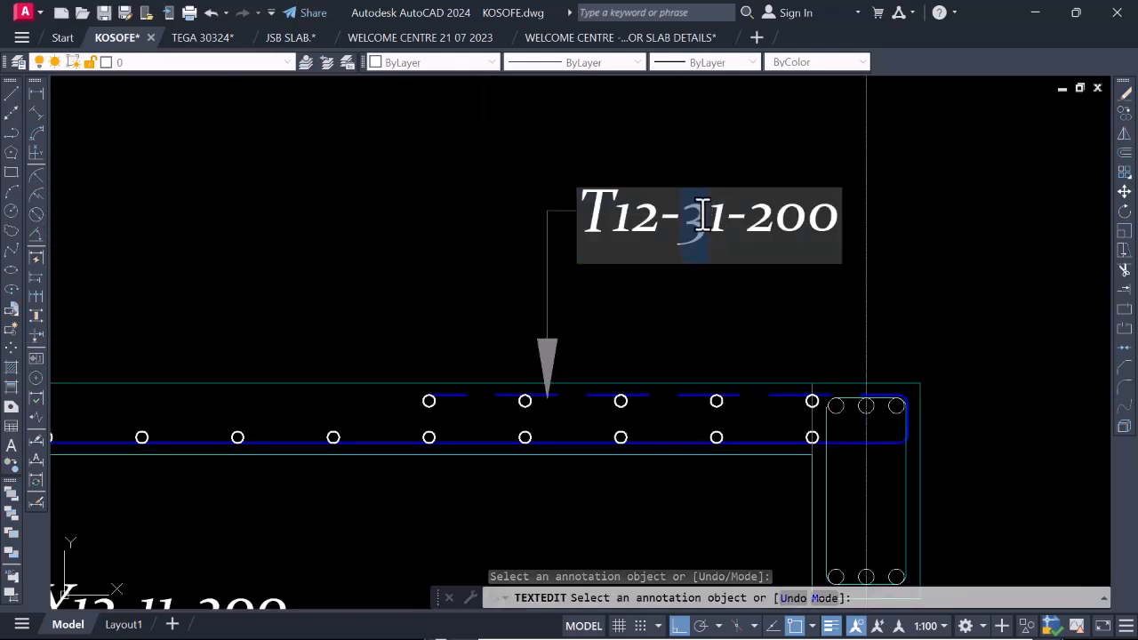
type("1")
scroll(702, 222, "down", 5)
left_click(673, 304)
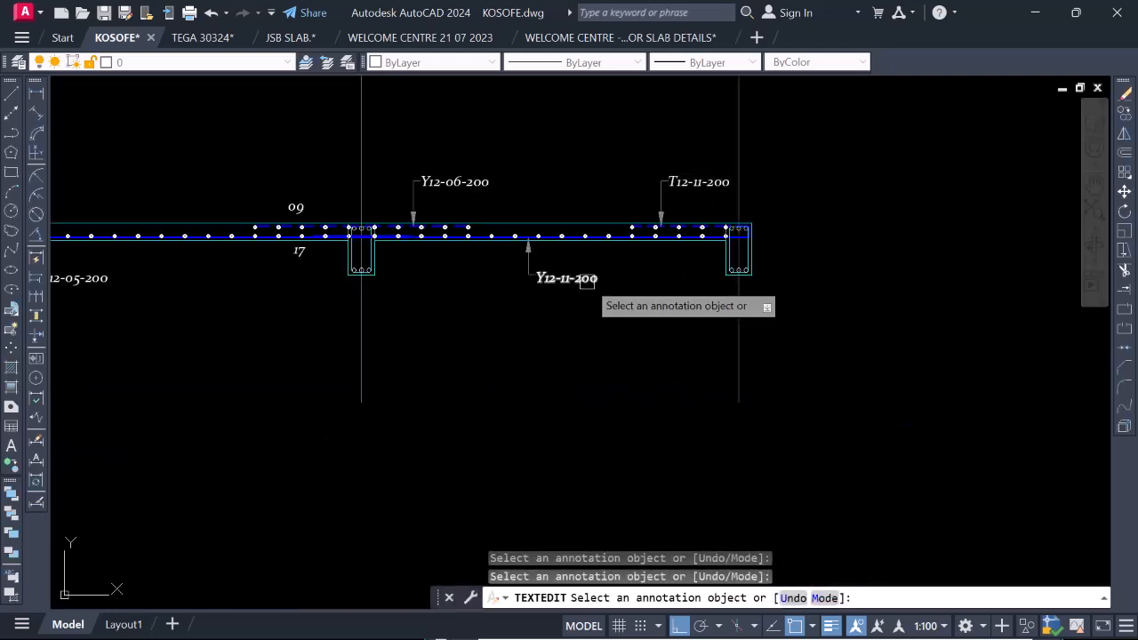
Examine the bar labels and the bars shown as circles along the section between grids 2 and 4.
scroll(613, 271, "down", 4)
scroll(547, 286, "up", 4)
scroll(467, 349, "down", 4)
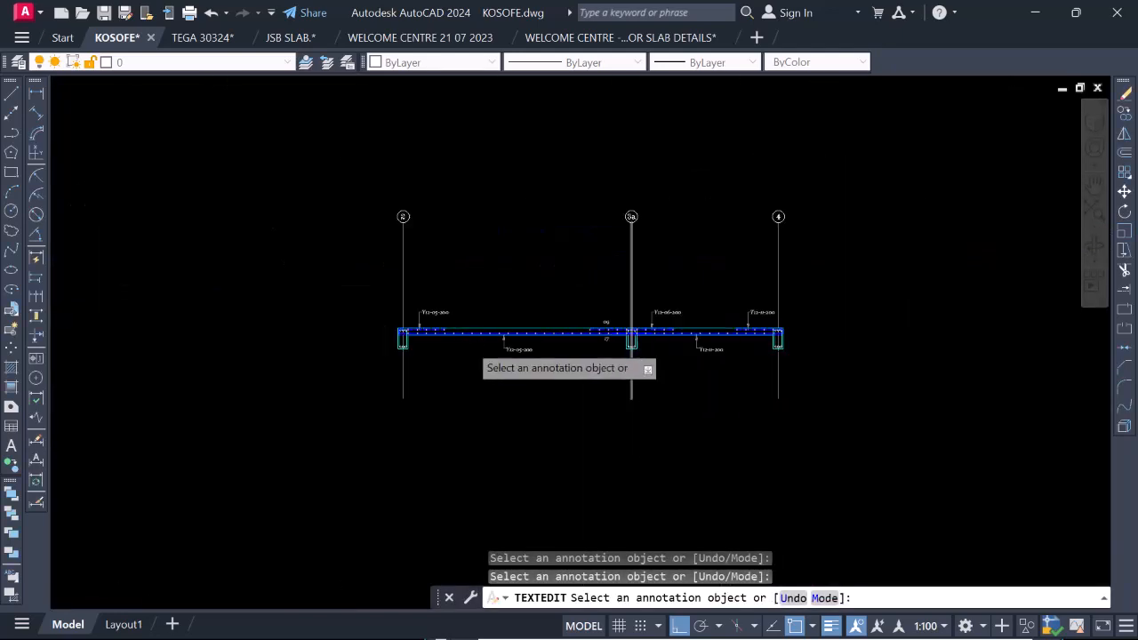
scroll(343, 315, "up", 3)
scroll(386, 325, "down", 1)
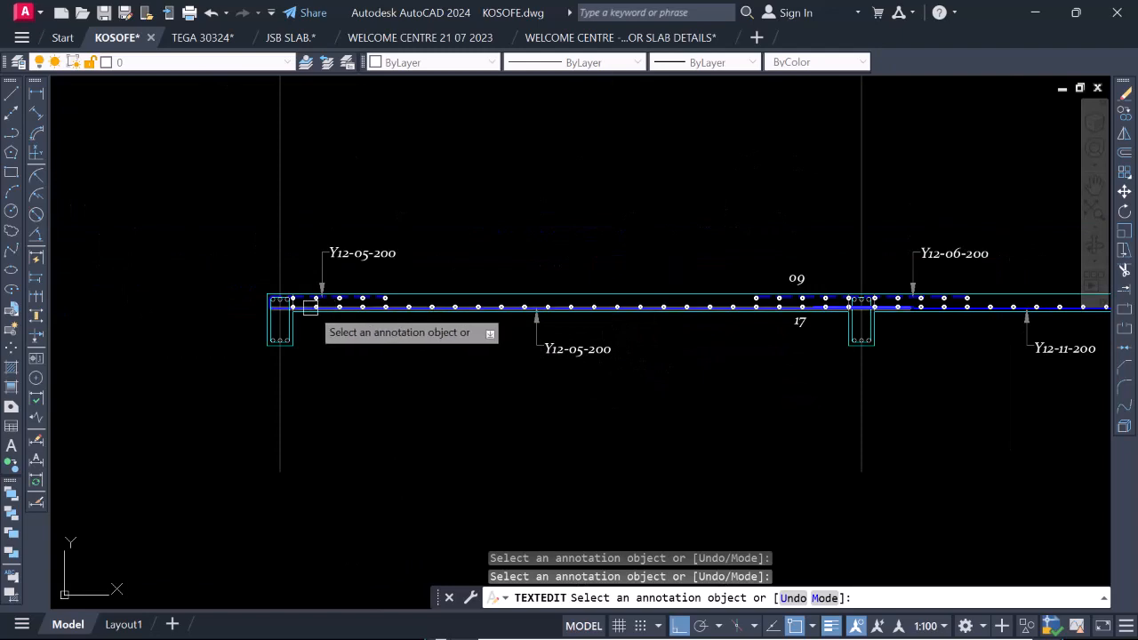
scroll(622, 354, "down", 4)
scroll(569, 342, "up", 4)
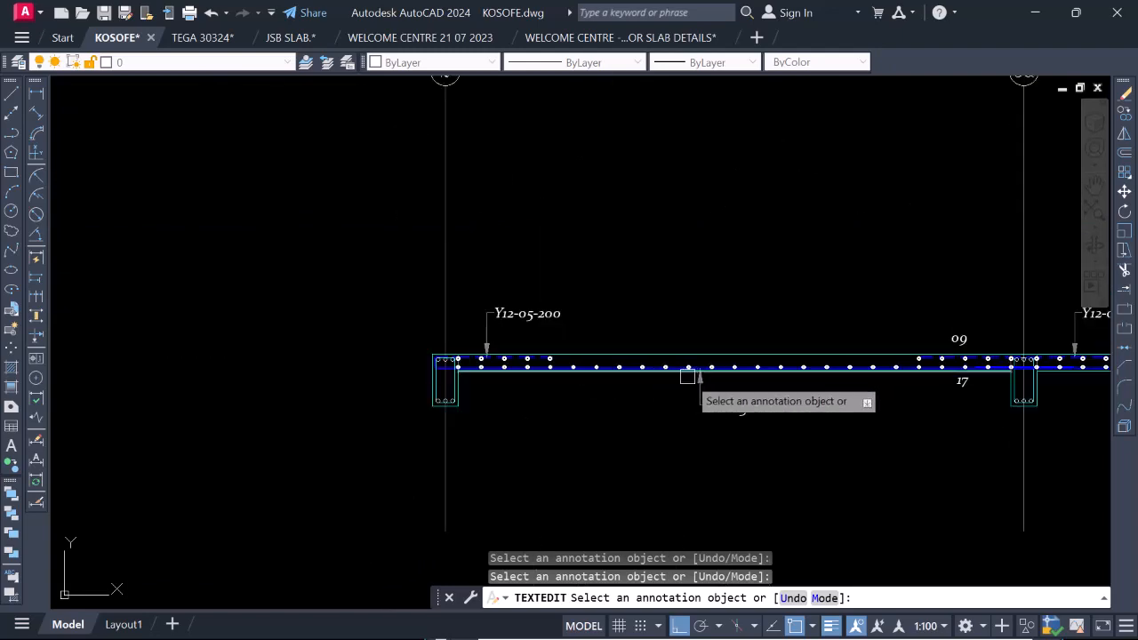
Highlight the vertical bottom bars in bays 2–3a and 3a–4 on the plan and examine their callouts.
scroll(687, 377, "down", 3)
scroll(691, 374, "up", 6)
scroll(652, 400, "down", 10)
scroll(668, 126, "up", 6)
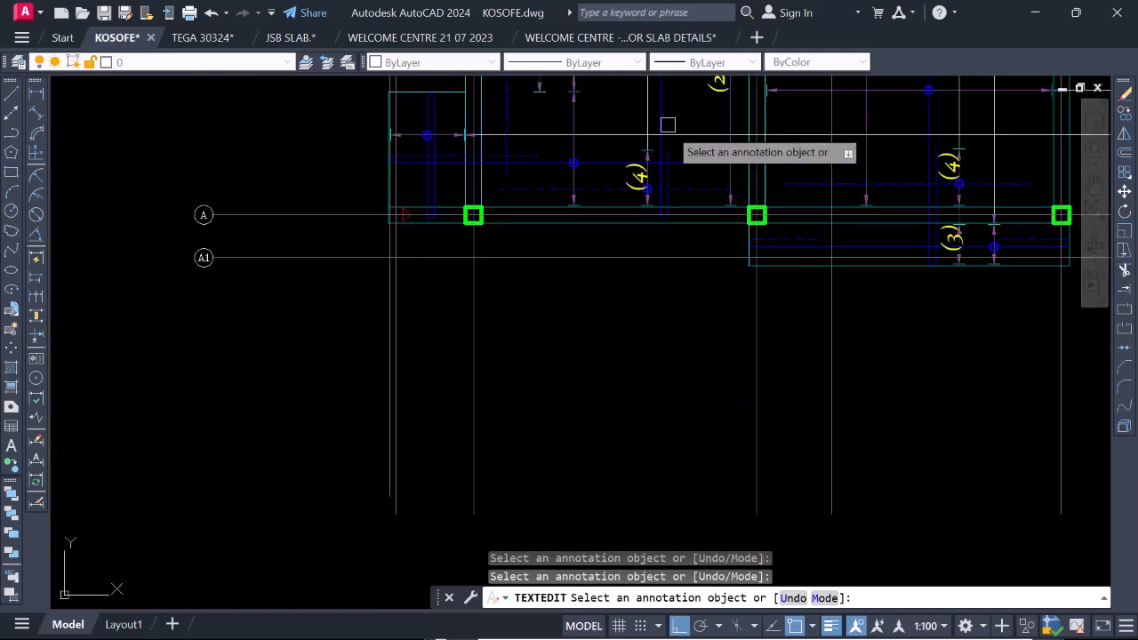
scroll(668, 126, "down", 5)
scroll(666, 78, "up", 6)
scroll(658, 261, "down", 4)
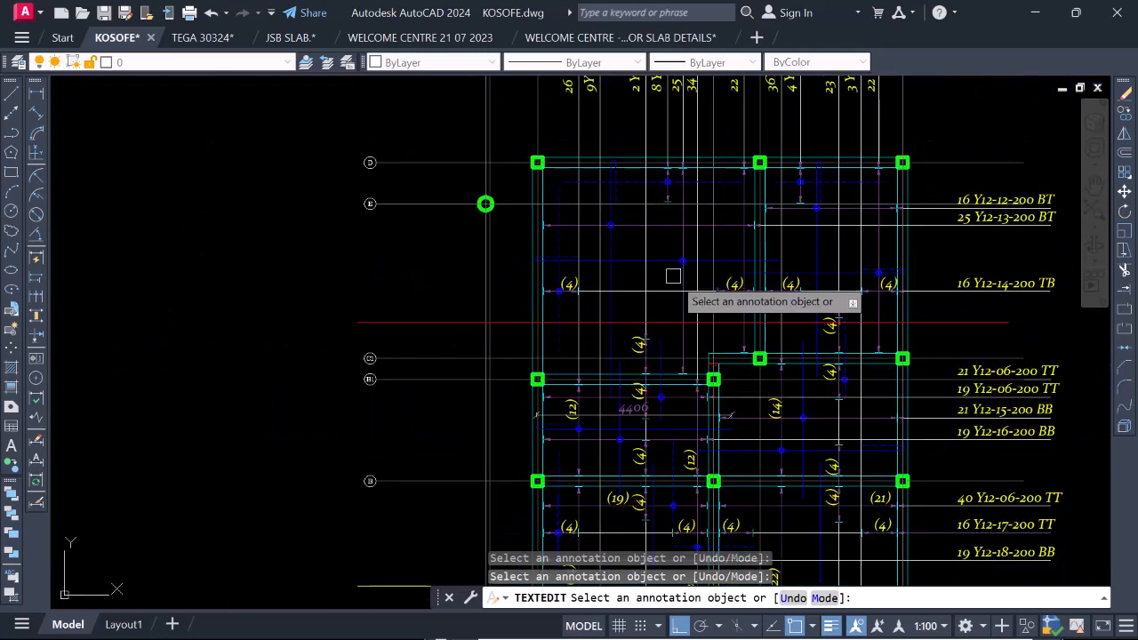
key("Escape")
left_click(611, 244)
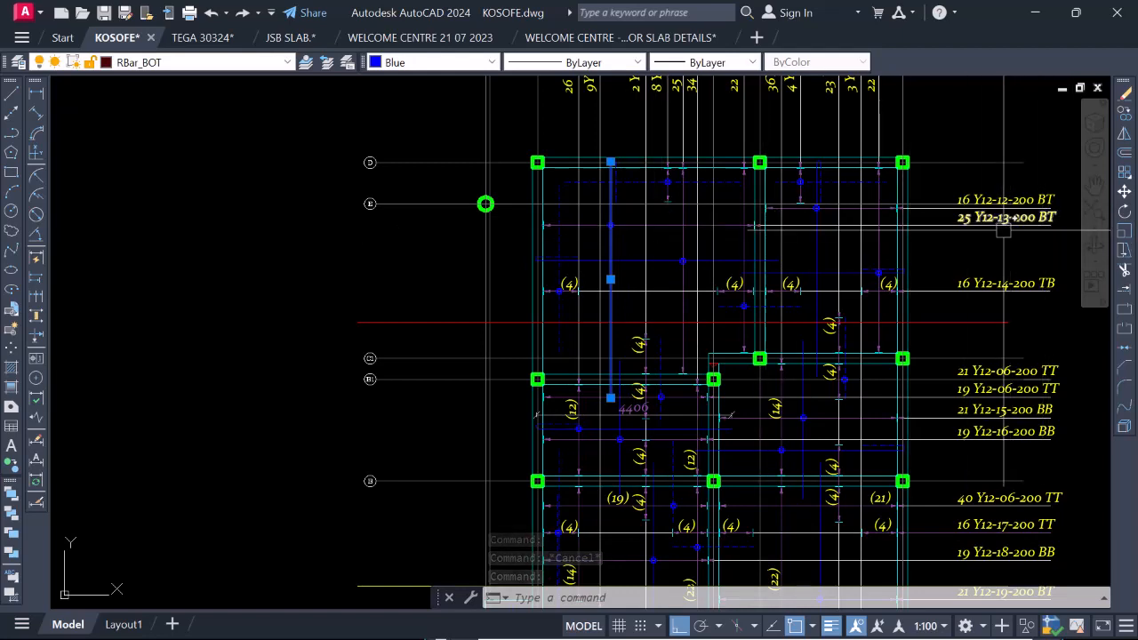
left_click(819, 246)
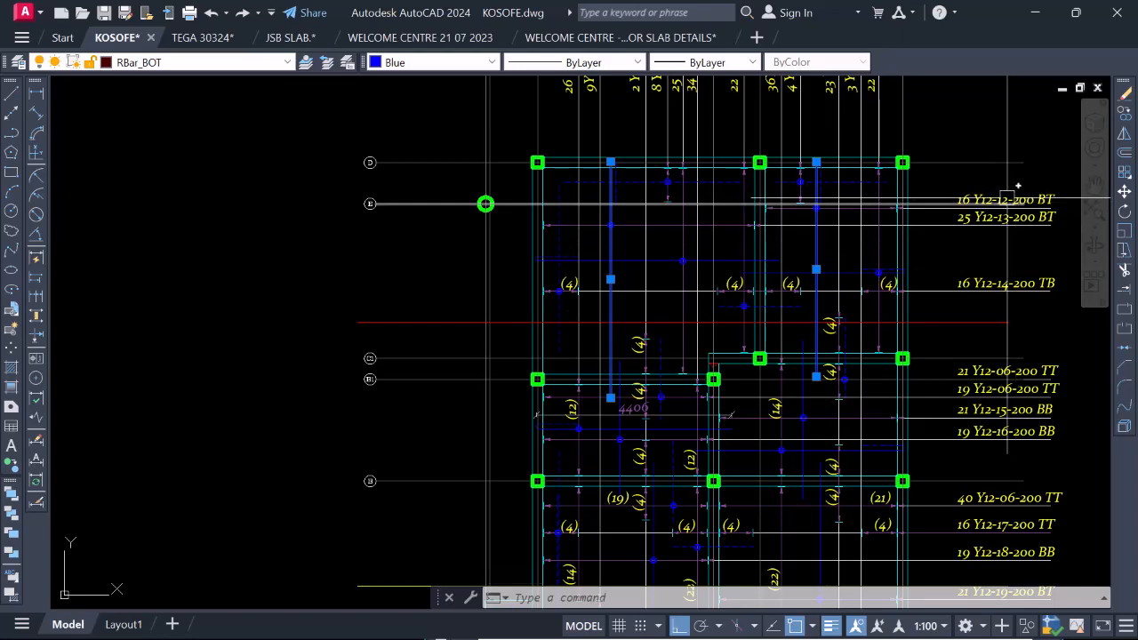
Highlight only the vertical bottom bar in bay 3a–4 on the plan and read its callout up close.
key("Escape")
left_click(816, 229)
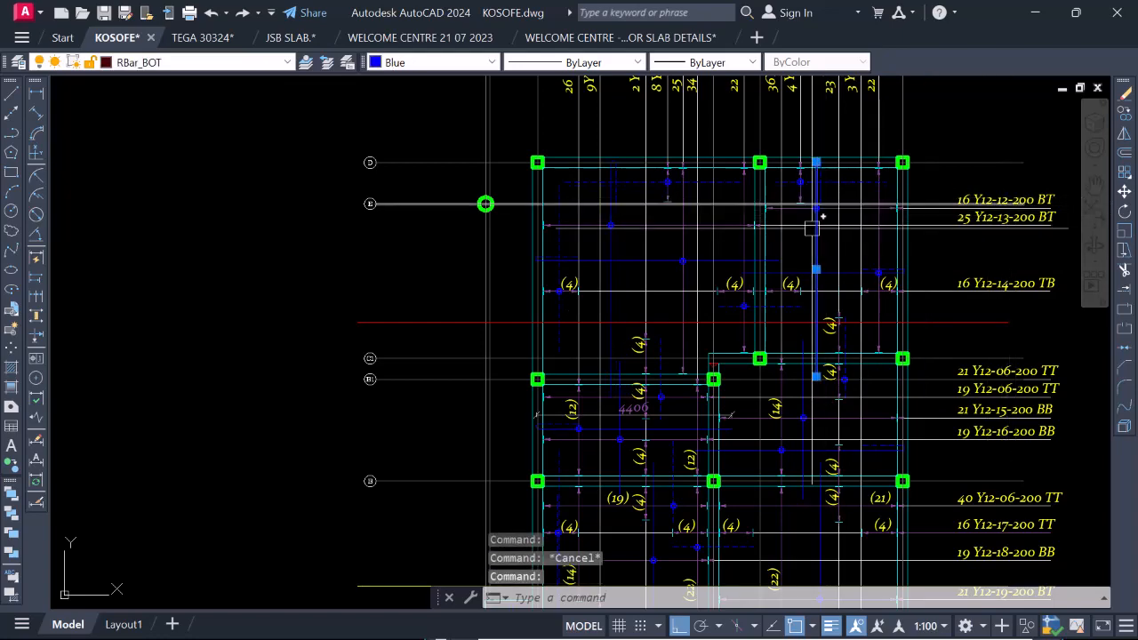
scroll(1017, 203, "up", 7)
scroll(1005, 206, "down", 8)
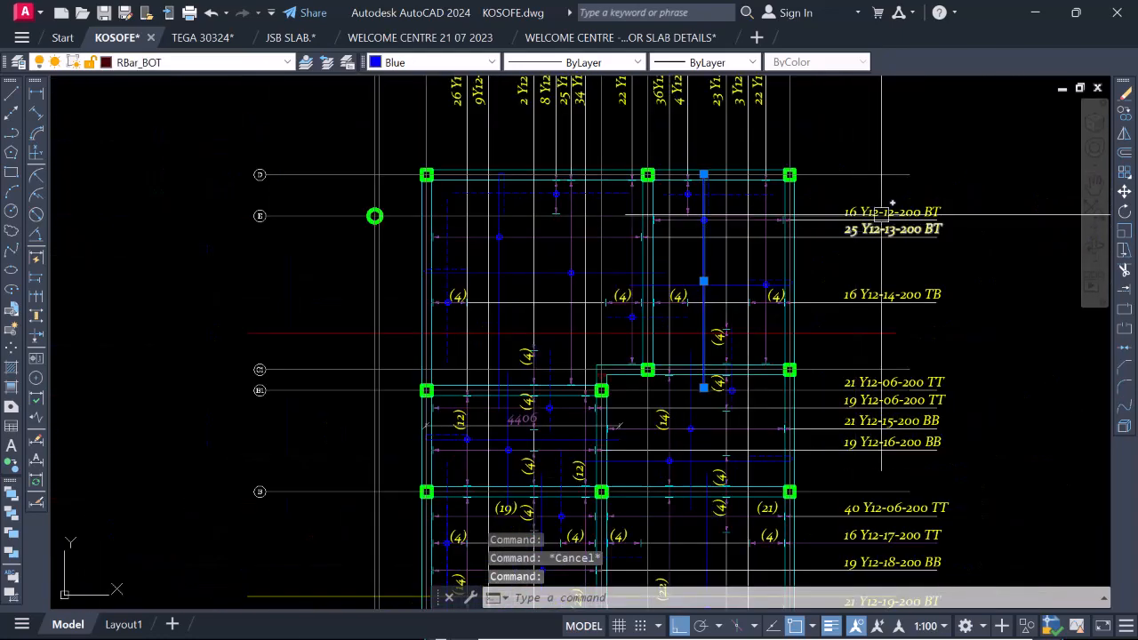
scroll(942, 217, "up", 9)
scroll(942, 217, "down", 6)
scroll(792, 241, "up", 4)
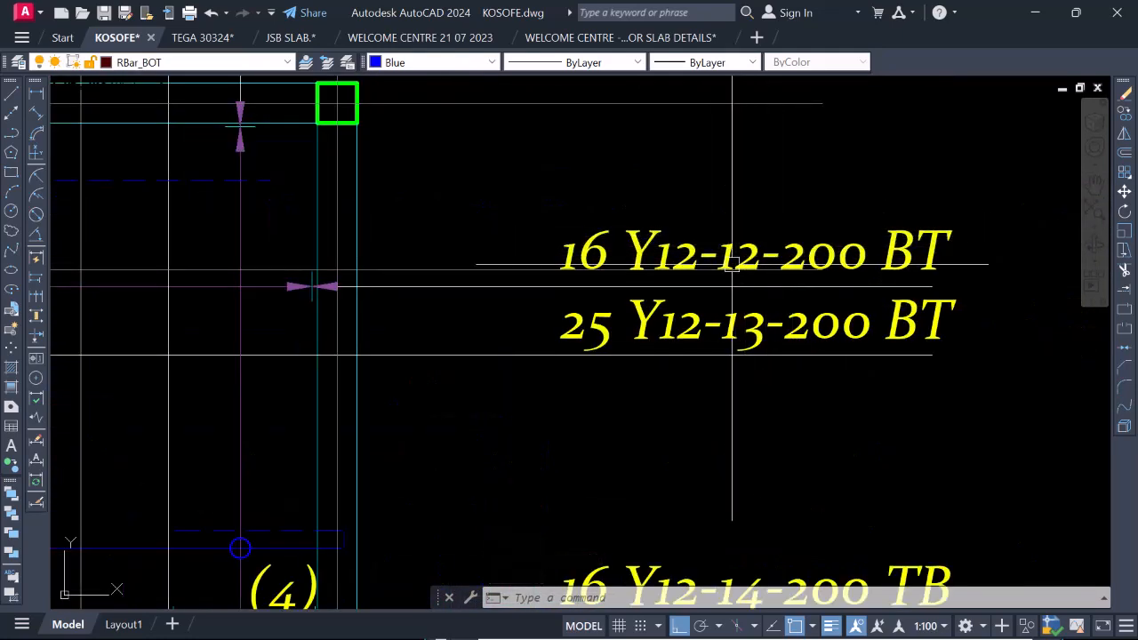
scroll(774, 213, "down", 6)
scroll(463, 259, "up", 3)
key("Escape")
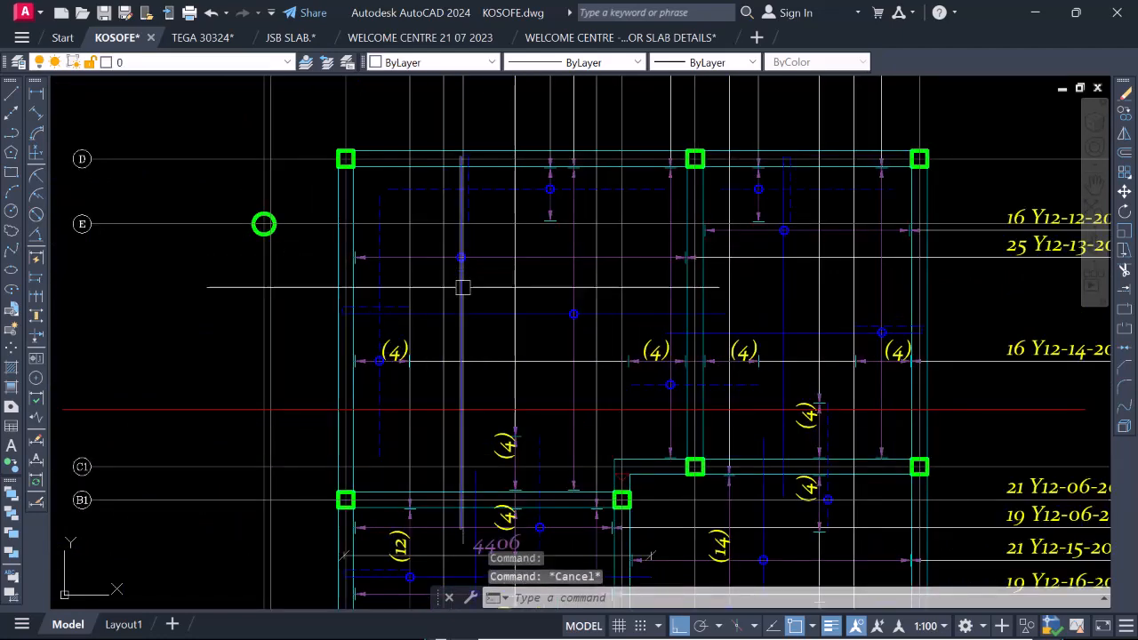
Highlight the vertical bottom bar in bay 2–3a on the plan and read its callout.
left_click(459, 260)
scroll(419, 266, "down", 3)
scroll(403, 261, "up", 3)
scroll(402, 261, "down", 4)
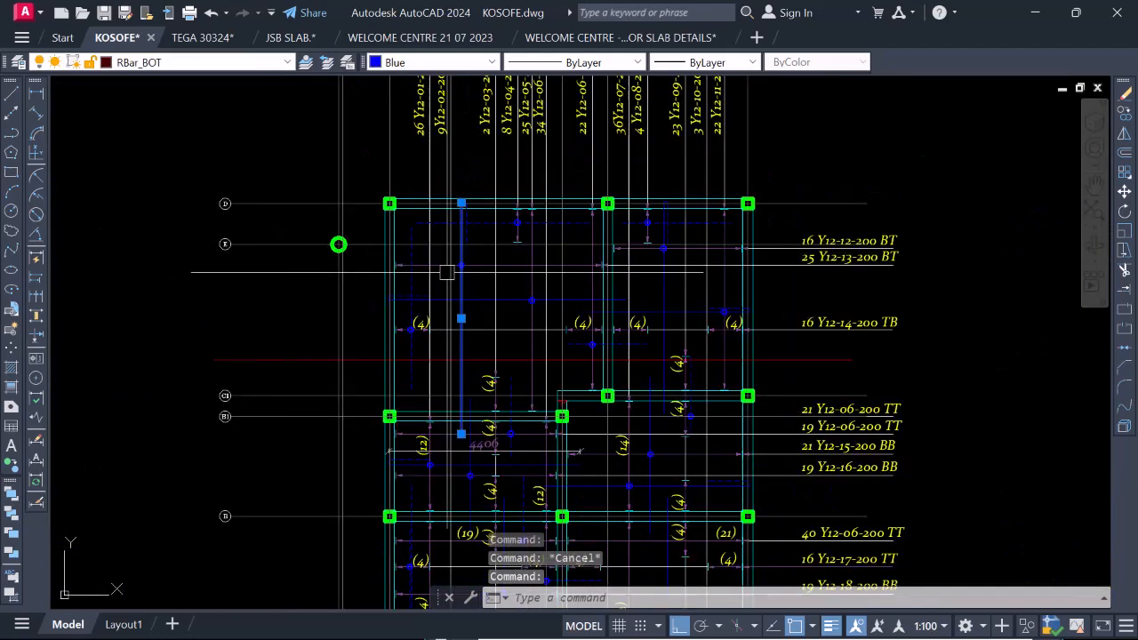
scroll(528, 264, "up", 2)
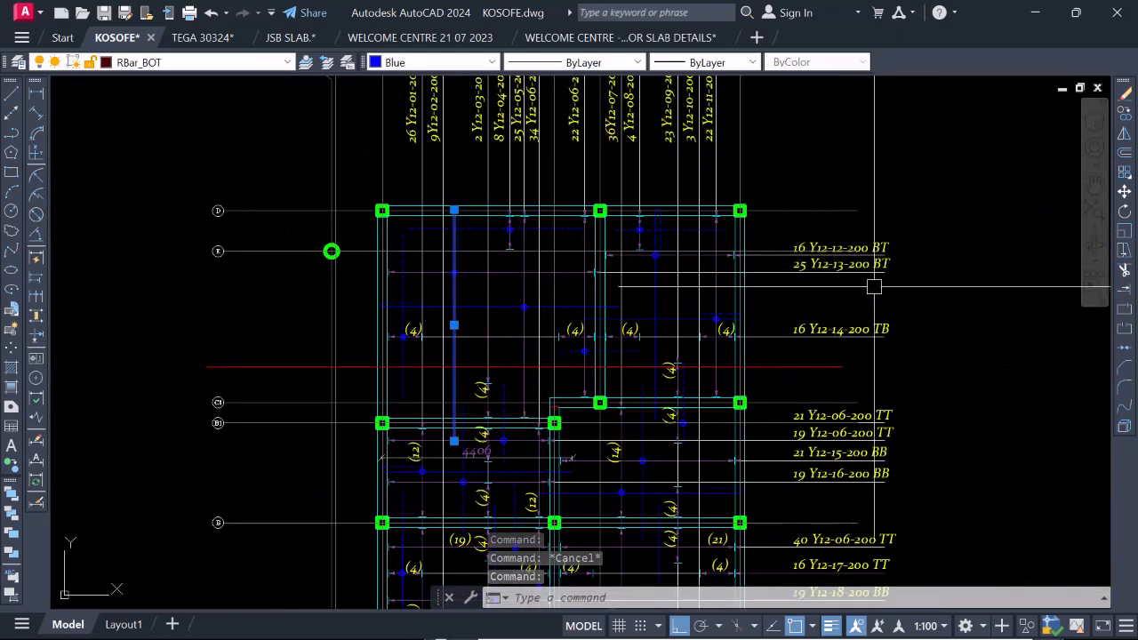
scroll(857, 278, "up", 4)
scroll(809, 252, "down", 4)
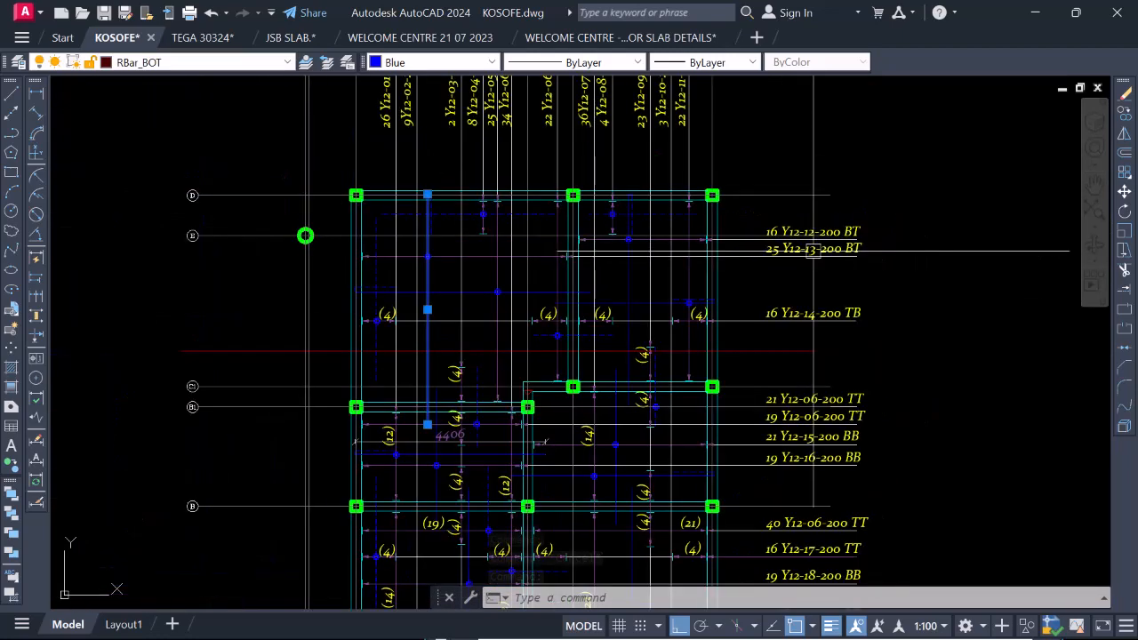
scroll(711, 258, "down", 5)
scroll(622, 252, "up", 5)
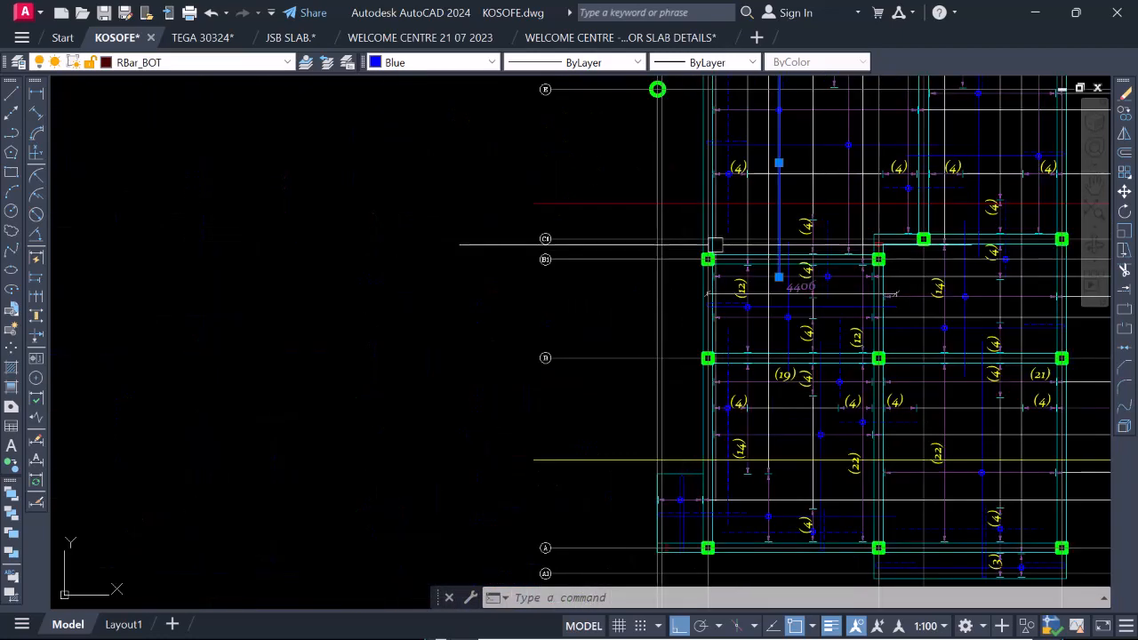
Examine the bars and callouts around the section line on the plan, and compare them with the bar marks in the section near grid 3a.
scroll(693, 226, "up", 4)
scroll(675, 226, "down", 4)
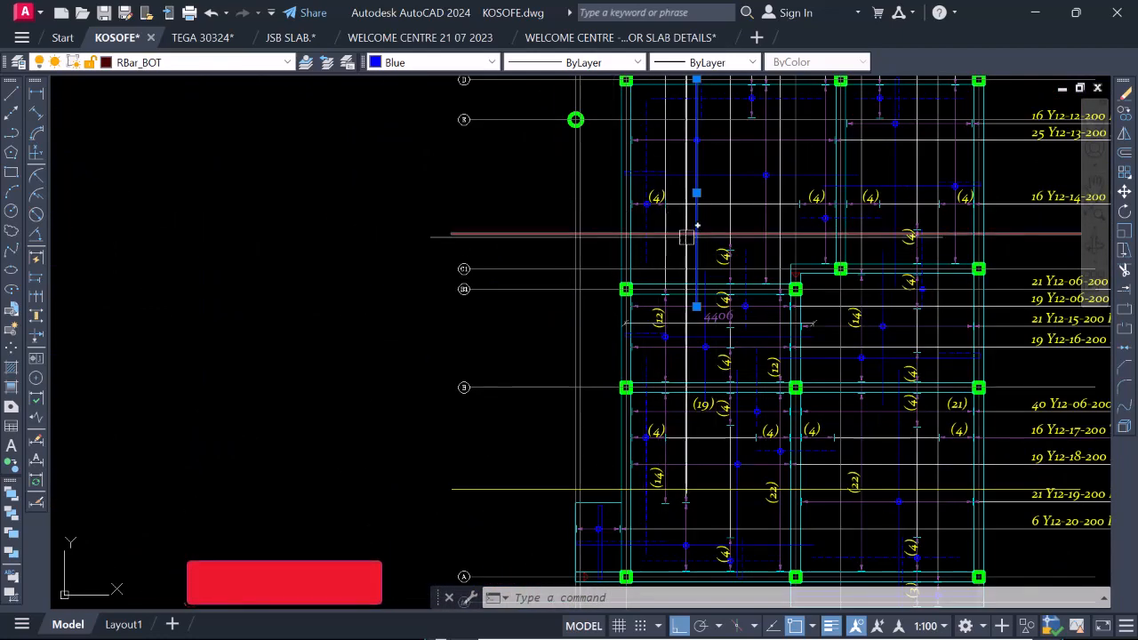
scroll(702, 233, "up", 2)
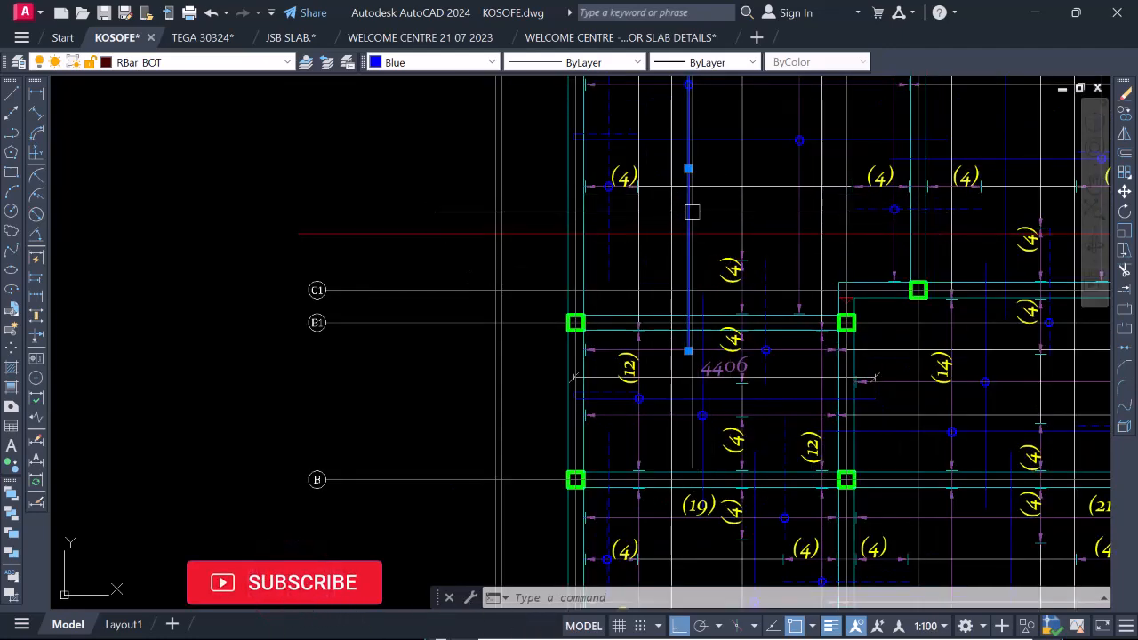
scroll(685, 222, "down", 2)
scroll(693, 230, "up", 2)
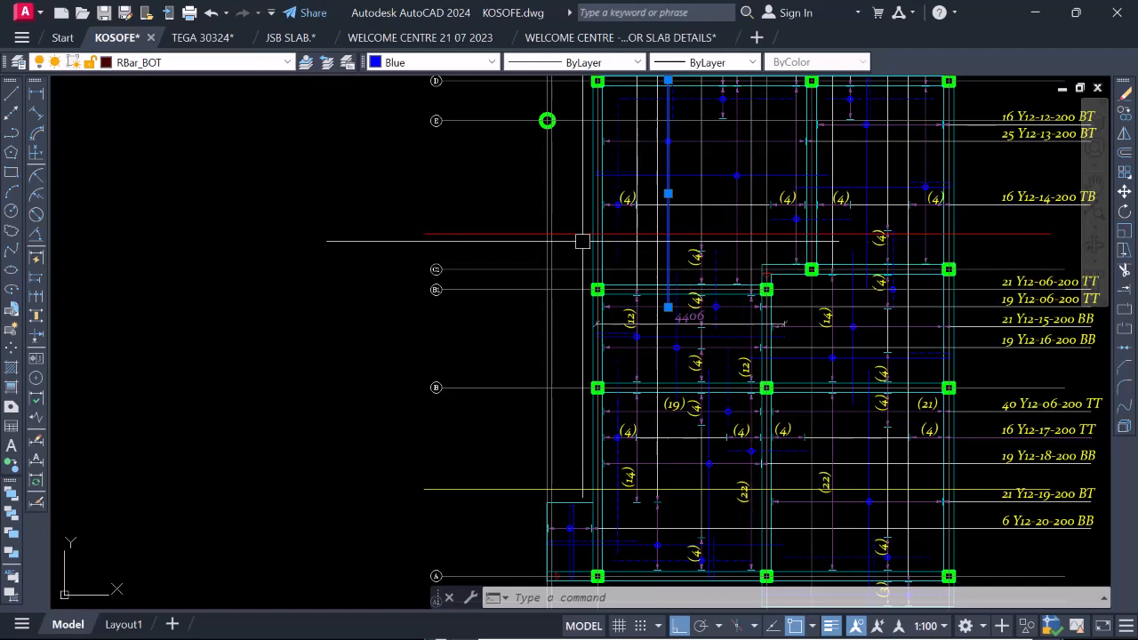
scroll(737, 262, "down", 6)
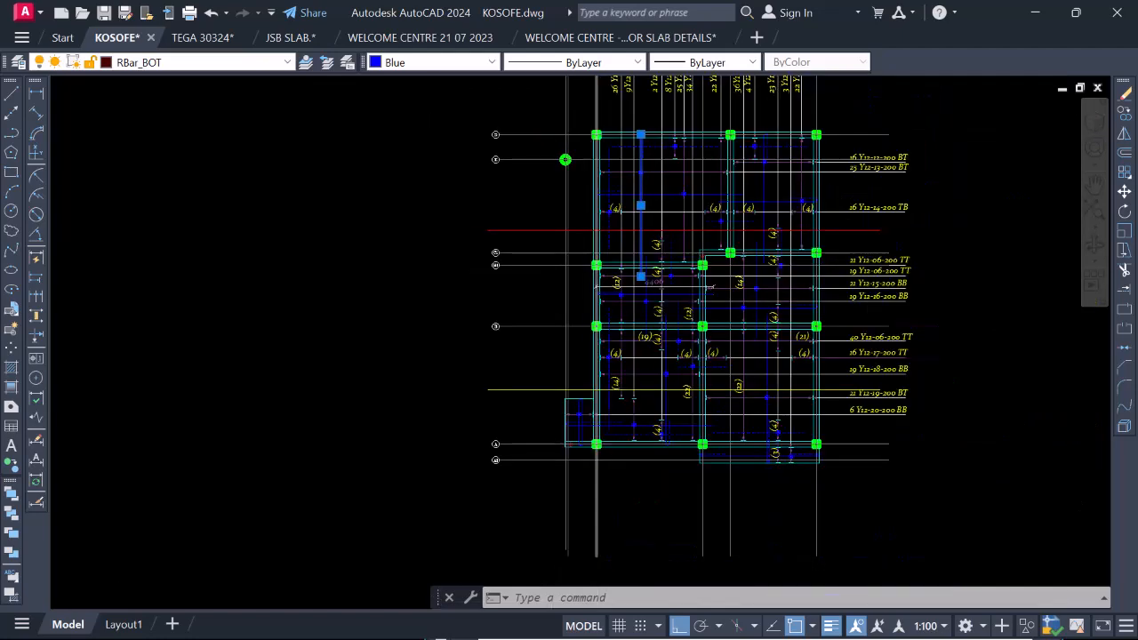
scroll(680, 342, "up", 4)
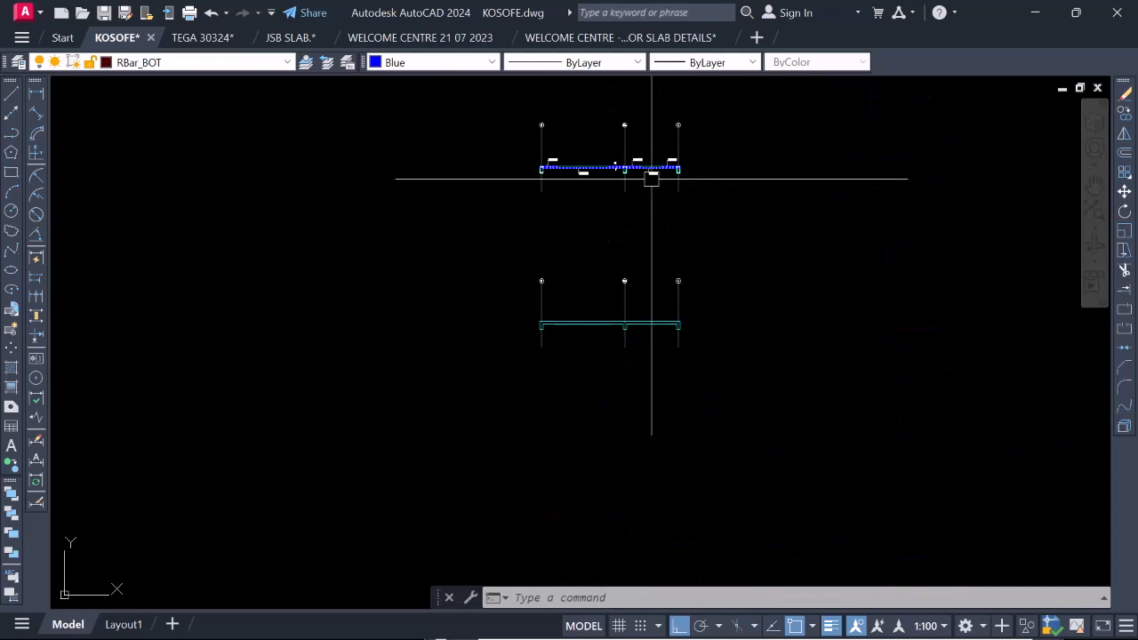
scroll(658, 180, "up", 6)
scroll(665, 241, "up", 2)
middle_click_drag(629, 302, 673, 388)
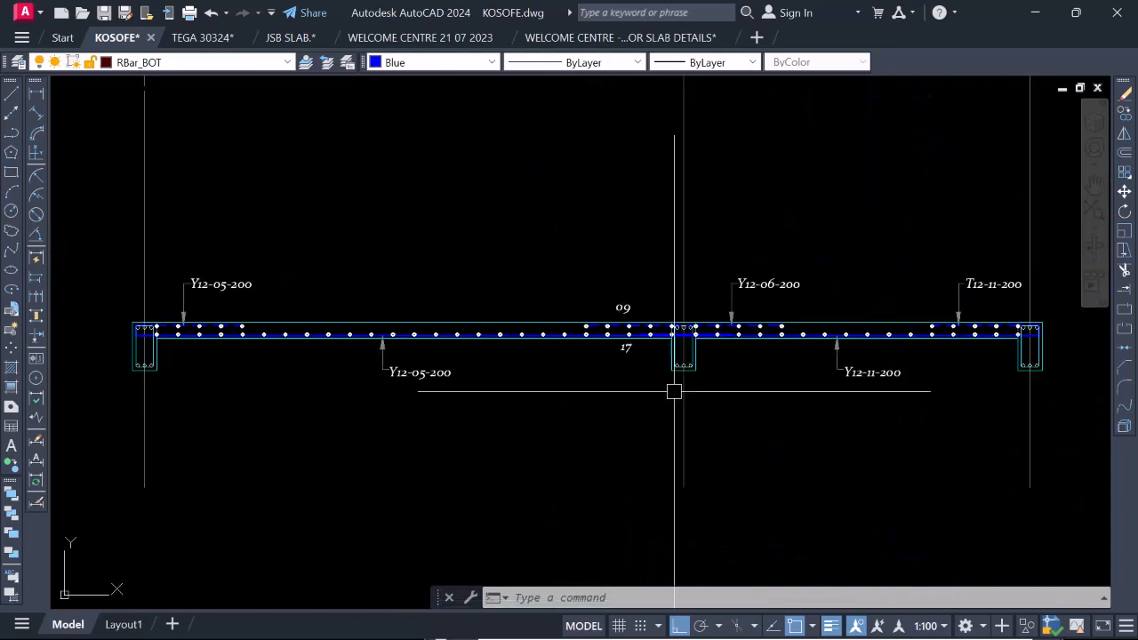
scroll(660, 389, "down", 2)
scroll(646, 339, "up", 4)
scroll(678, 342, "down", 4)
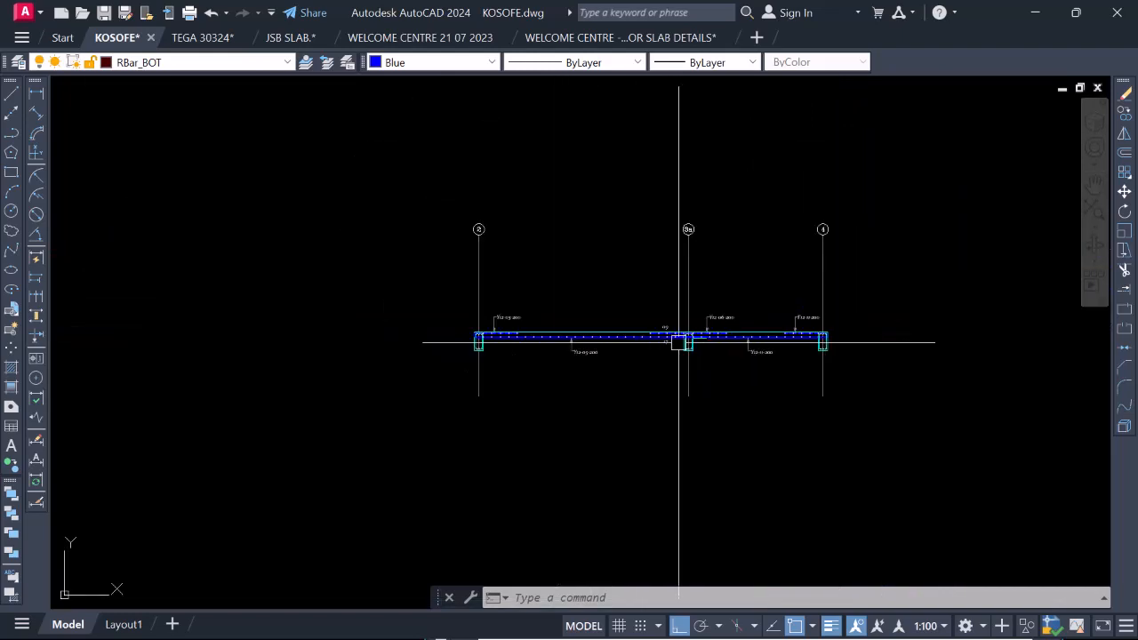
scroll(646, 337, "up", 7)
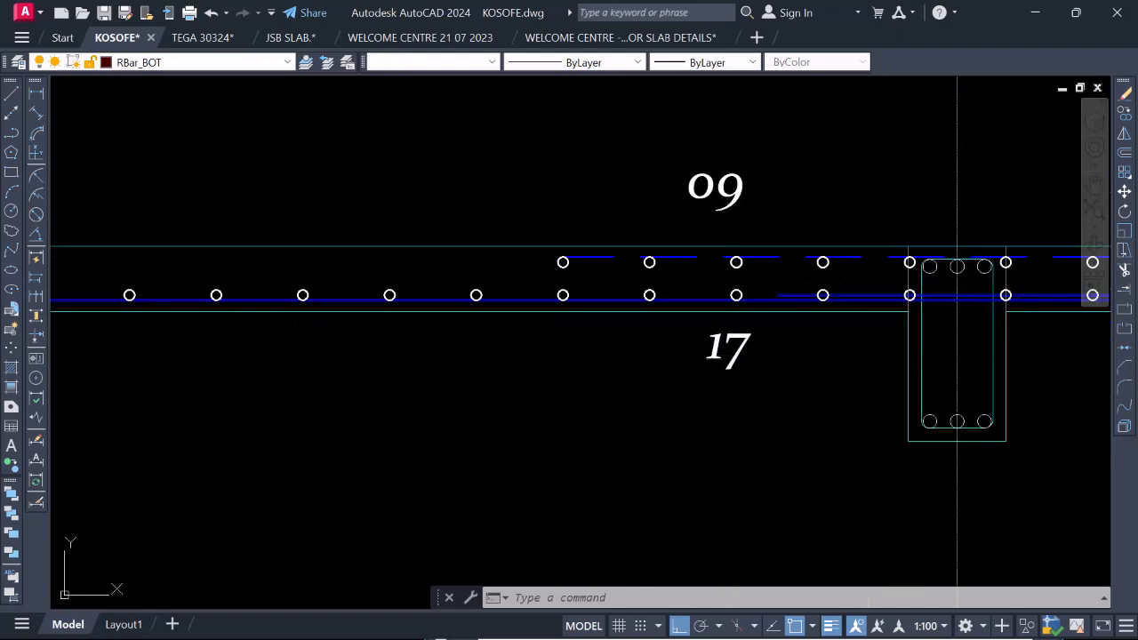
left_click(727, 350)
double_click(736, 349)
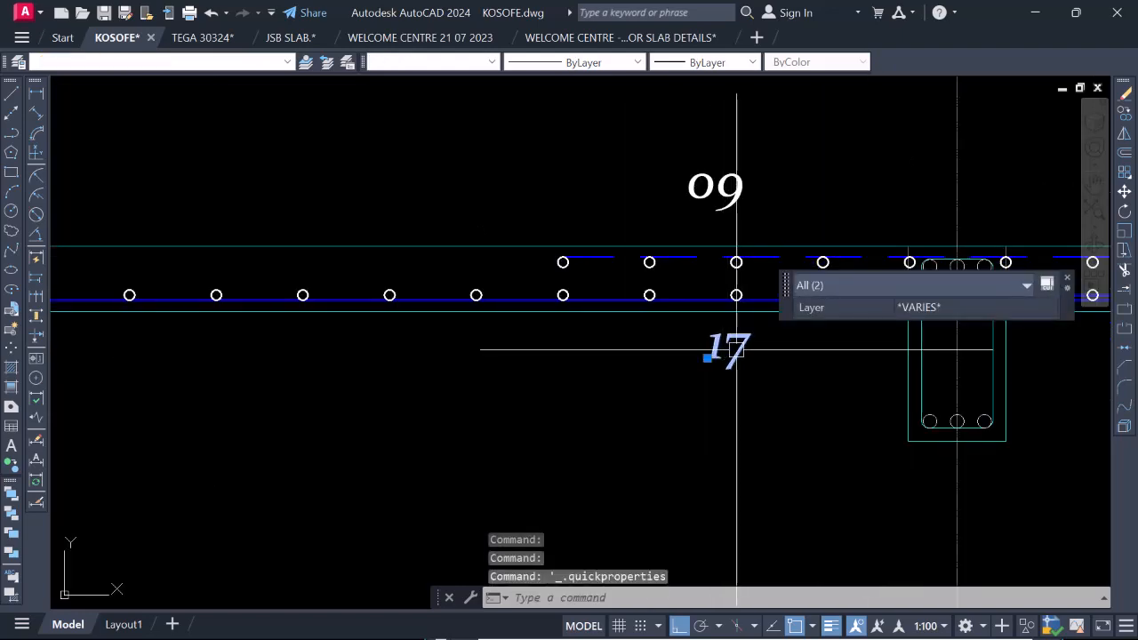
key("Escape")
key("Escape")
left_click(721, 348)
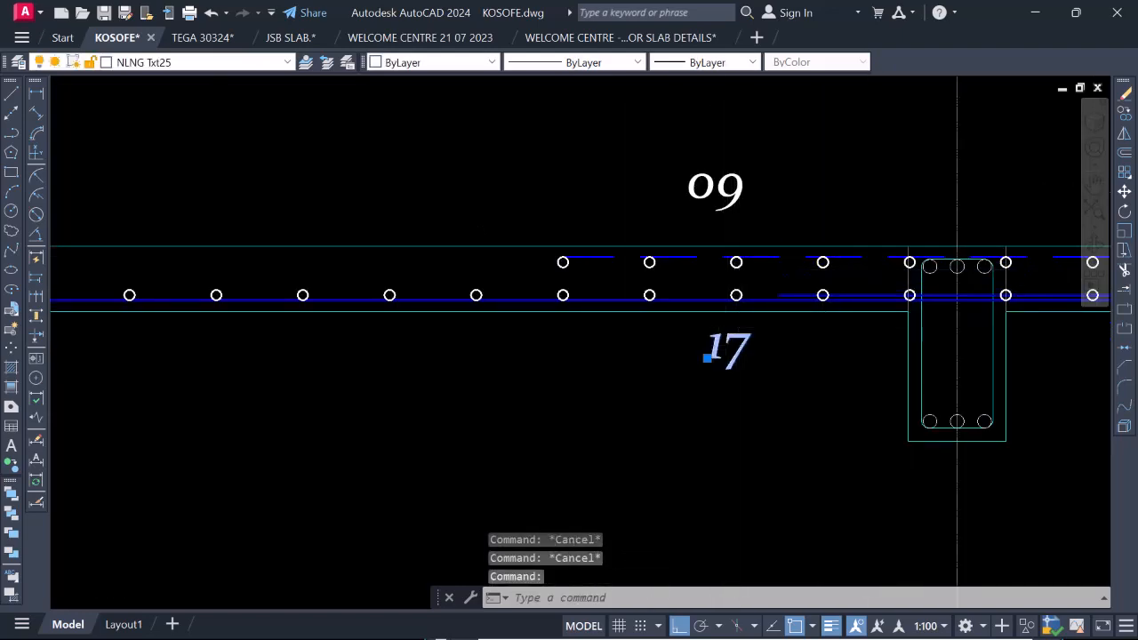
scroll(727, 336, "down", 5)
scroll(730, 335, "up", 3)
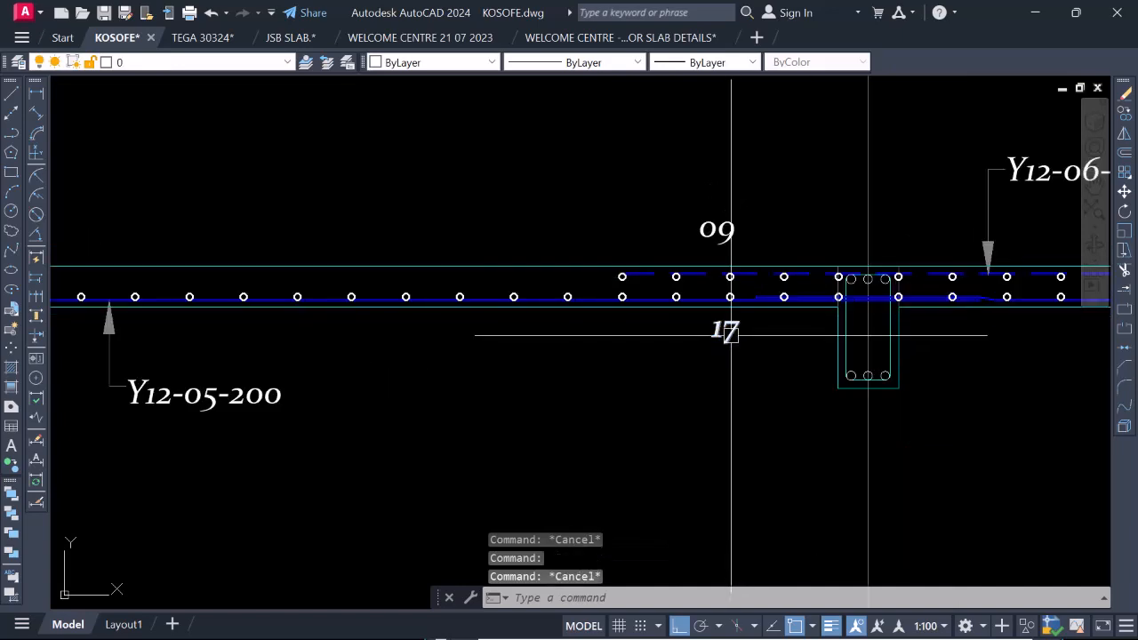
right_click(731, 335)
key("Escape")
key("Escape")
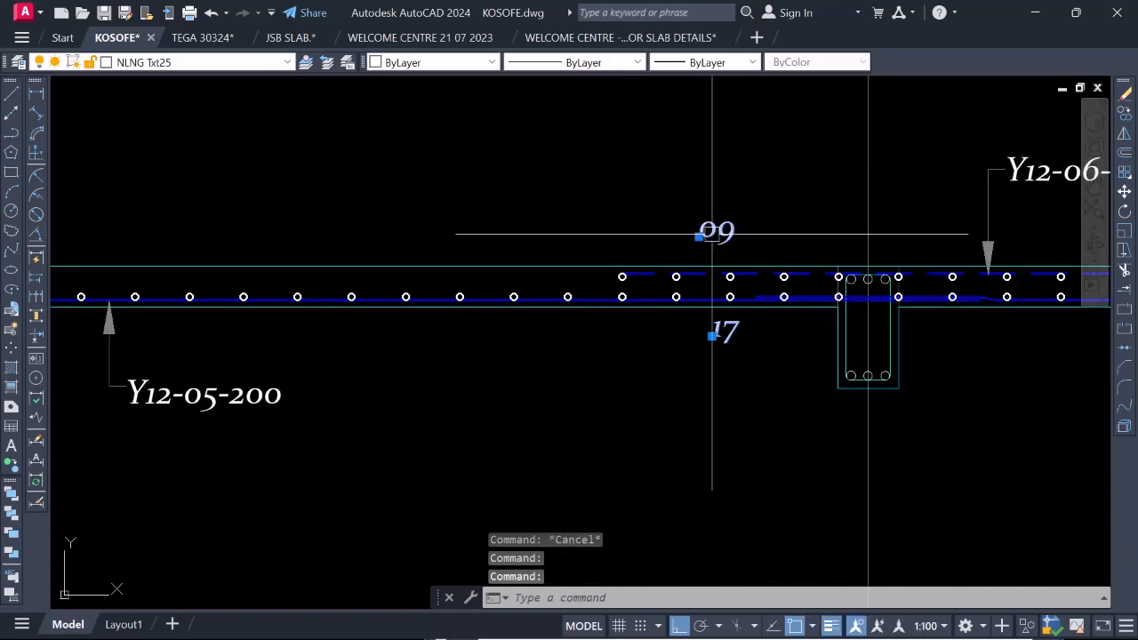
Copy the bar mark 17 horizontally to the bay 3a–4 side of the grid 3a beam, below the slab.
right_click(735, 333)
left_click(787, 353)
left_click(715, 346)
scroll(702, 348, "down", 4)
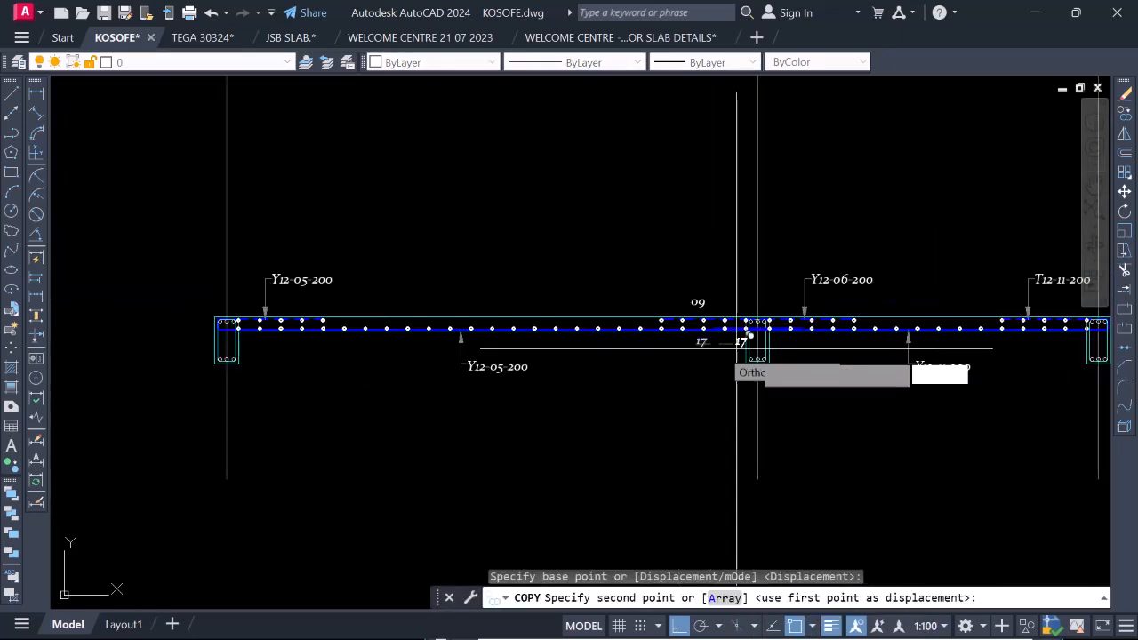
scroll(736, 342, "up", 4)
left_click(822, 327)
key("Escape")
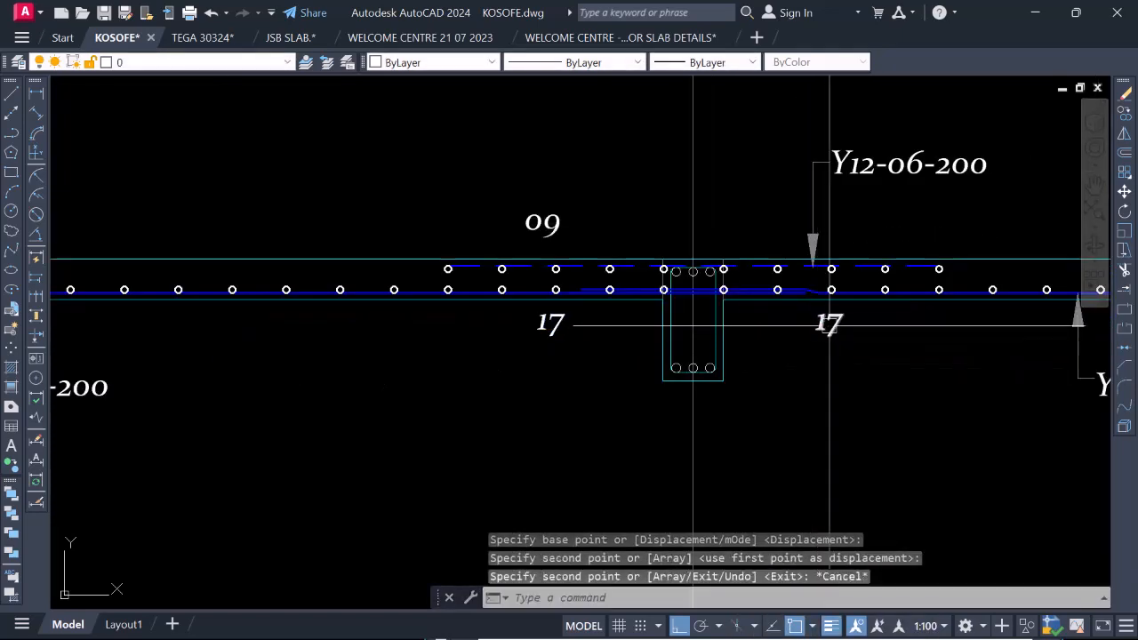
Change the copied bar mark on the bay 3a–4 side of the beam to 12.
left_click(829, 324)
double_click(829, 324)
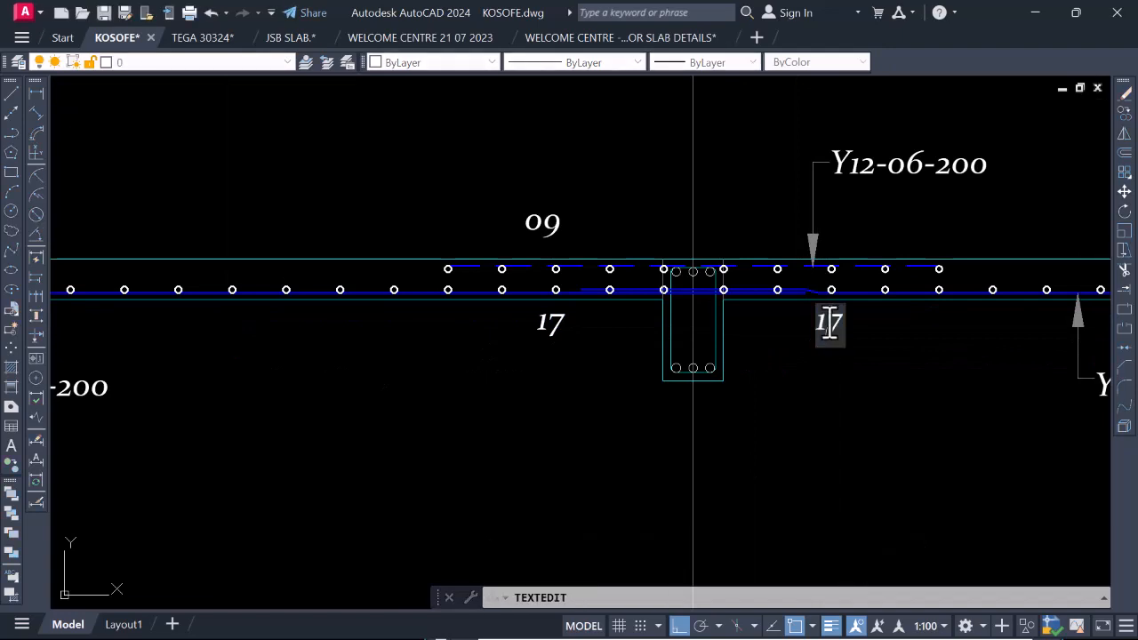
type("12")
left_click(868, 391)
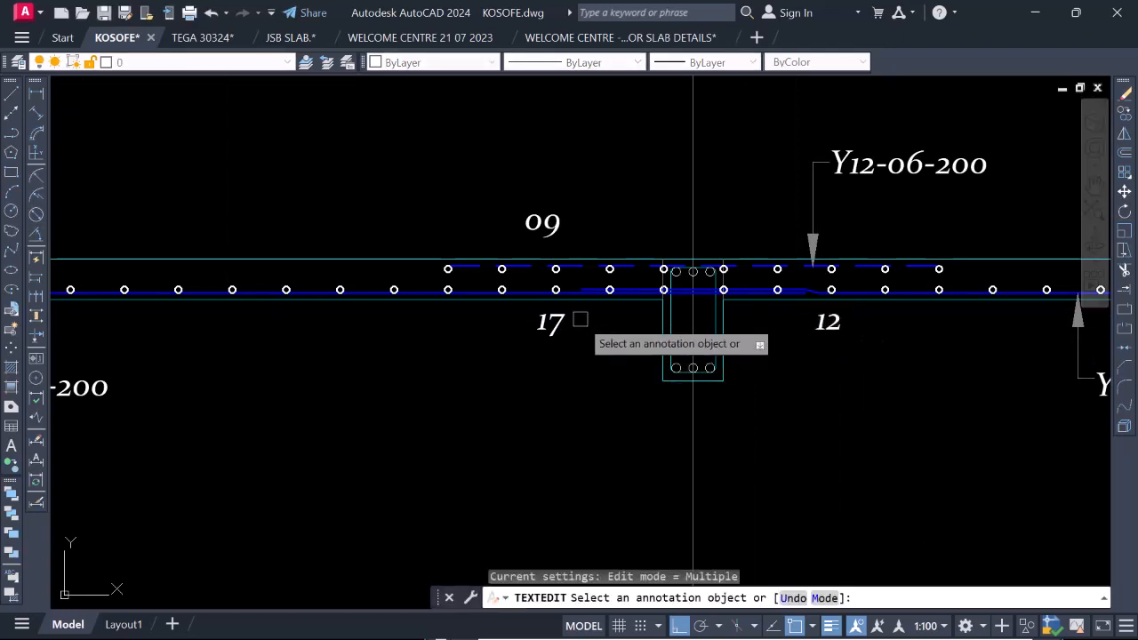
Change the bar mark below the slab on the bay 2–3a side of the beam to 13.
left_click(552, 326)
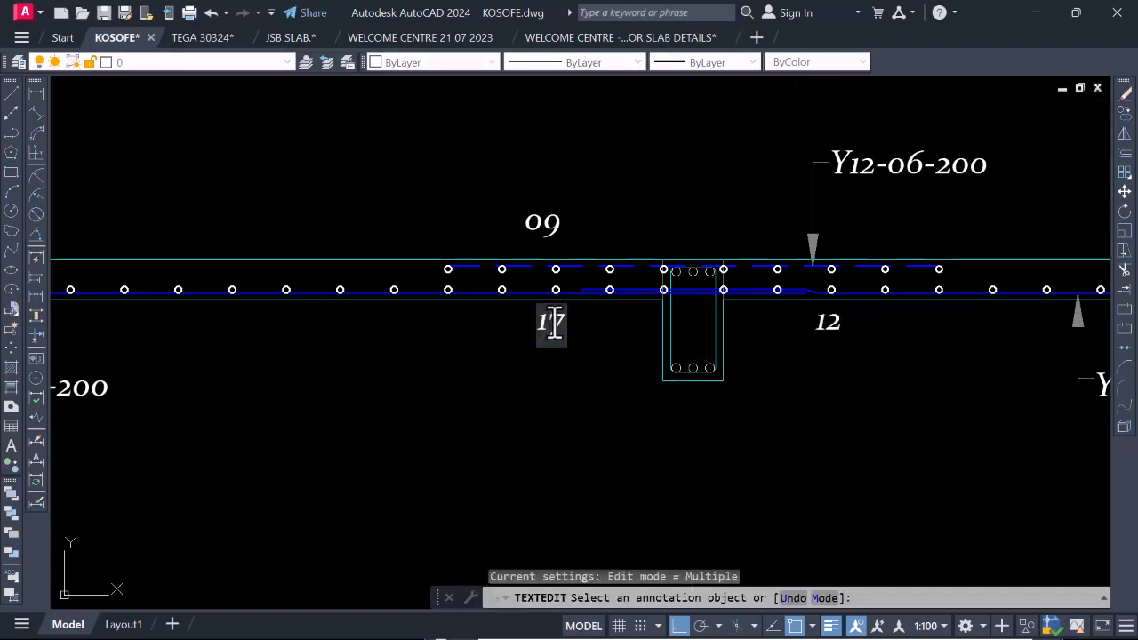
type("13")
left_click(612, 360)
Examine the bar marks and the bars shown as circles along the section on both sides of grid 3a.
scroll(661, 351, "down", 5)
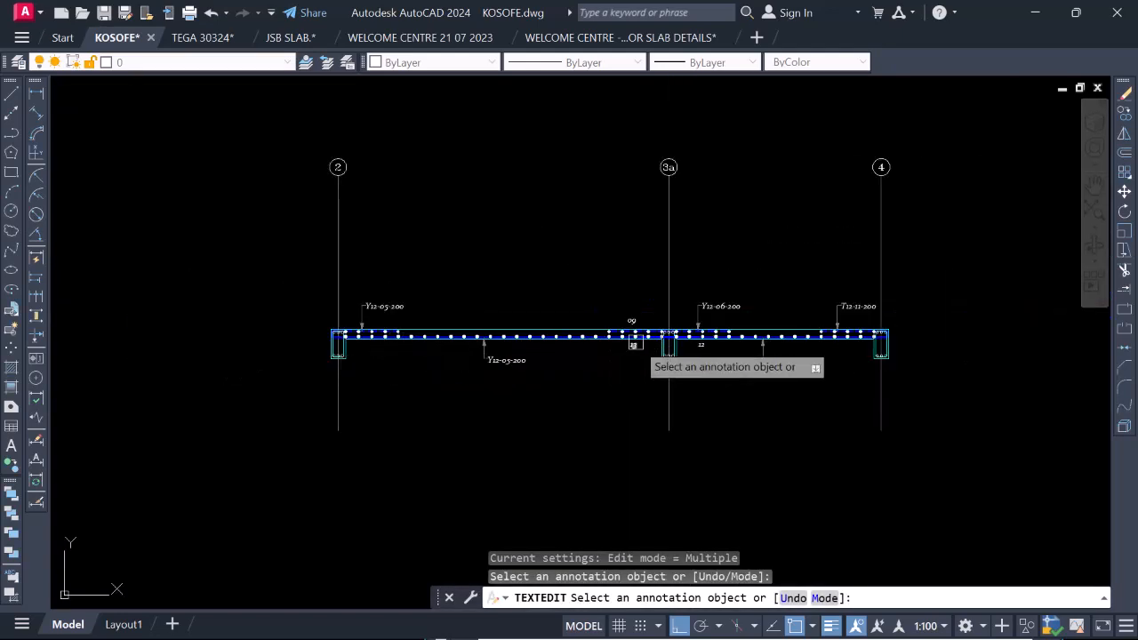
scroll(635, 342, "up", 4)
scroll(583, 355, "up", 4)
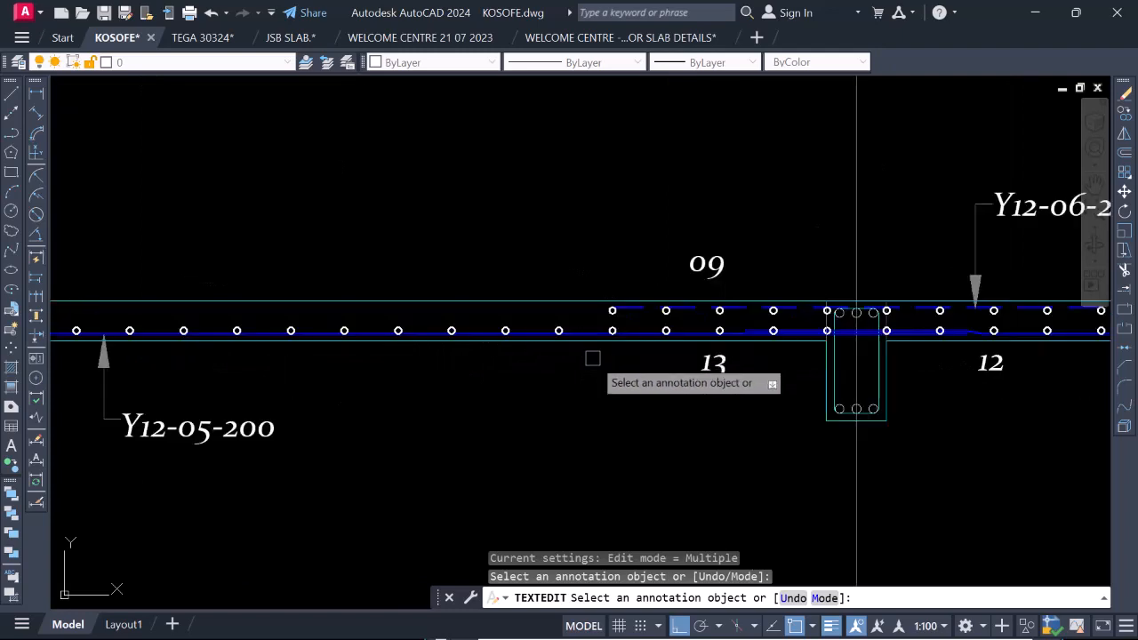
scroll(592, 360, "down", 4)
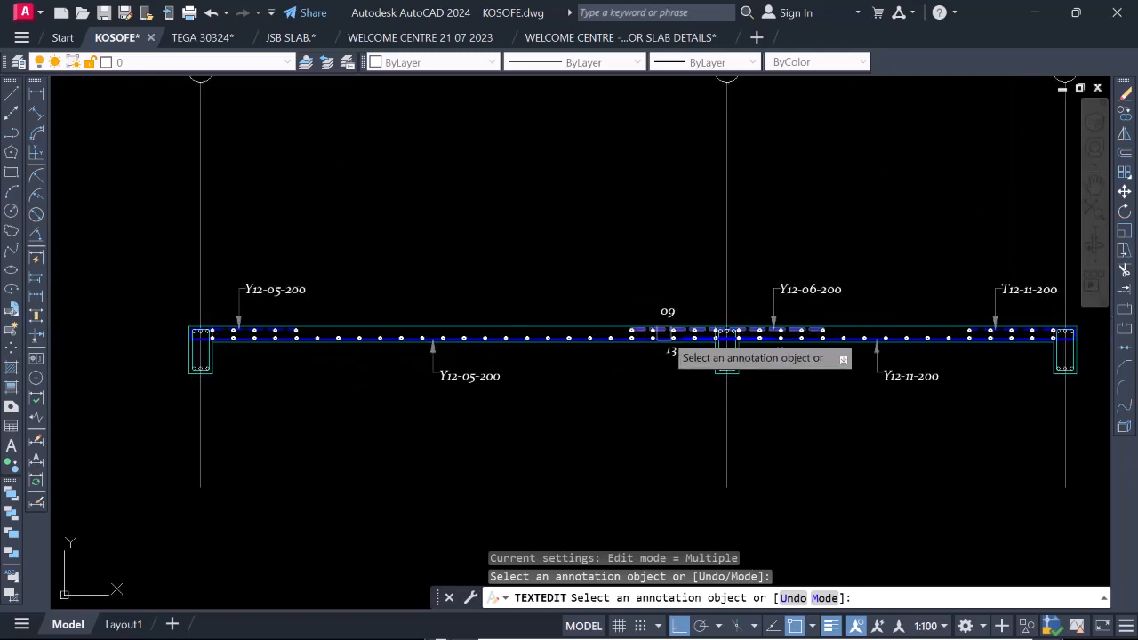
scroll(409, 369, "up", 2)
scroll(408, 369, "up", 2)
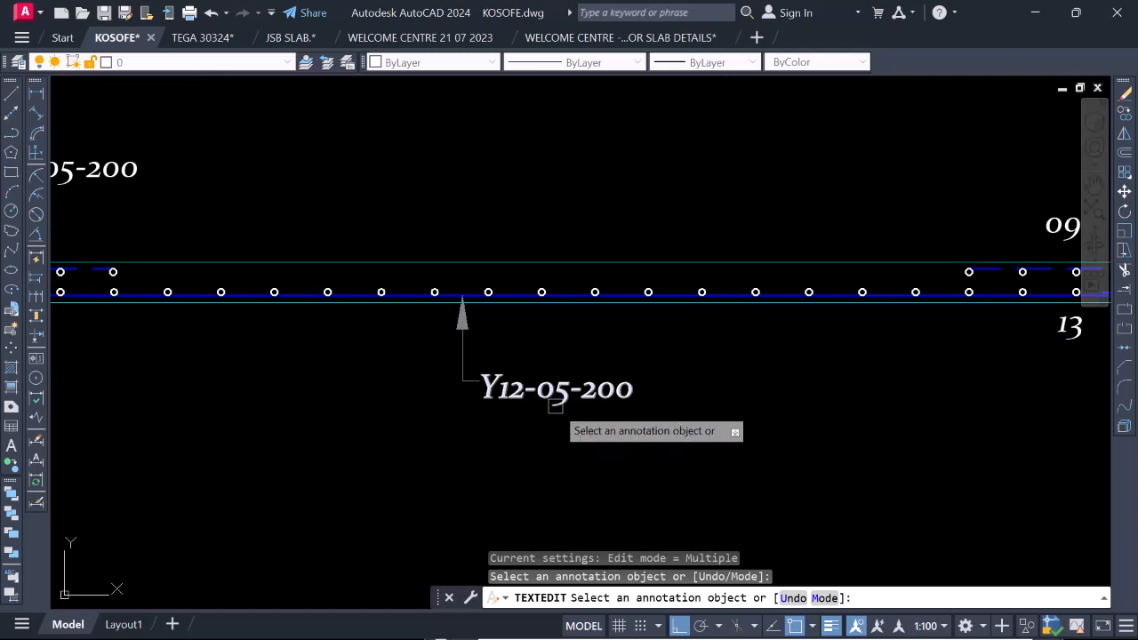
scroll(552, 405, "down", 5)
scroll(634, 391, "up", 3)
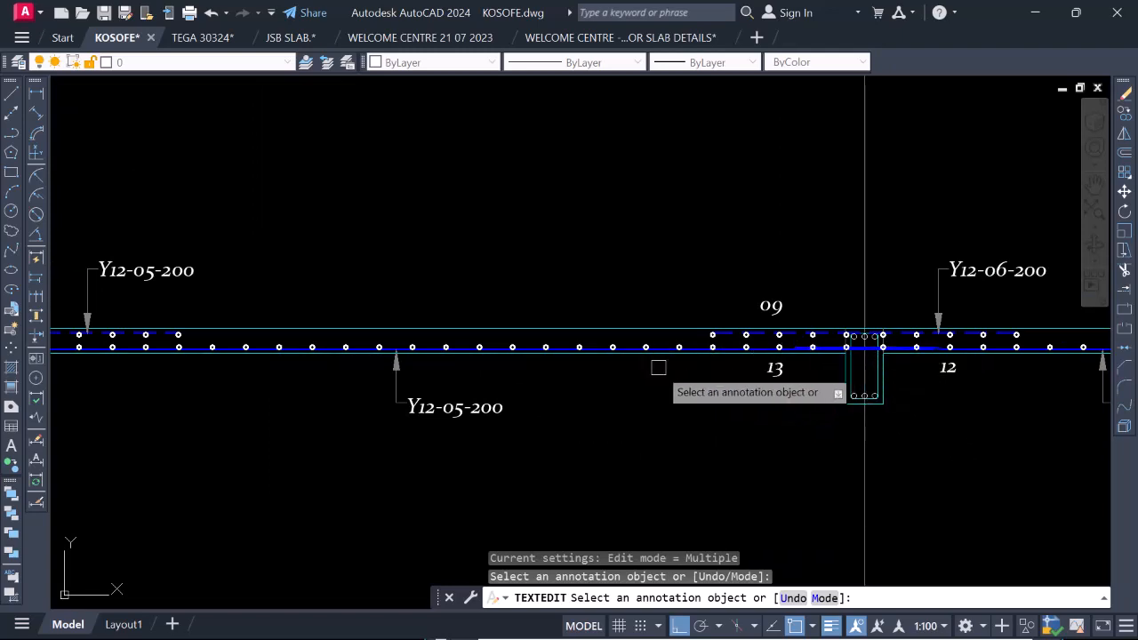
scroll(494, 382, "down", 2)
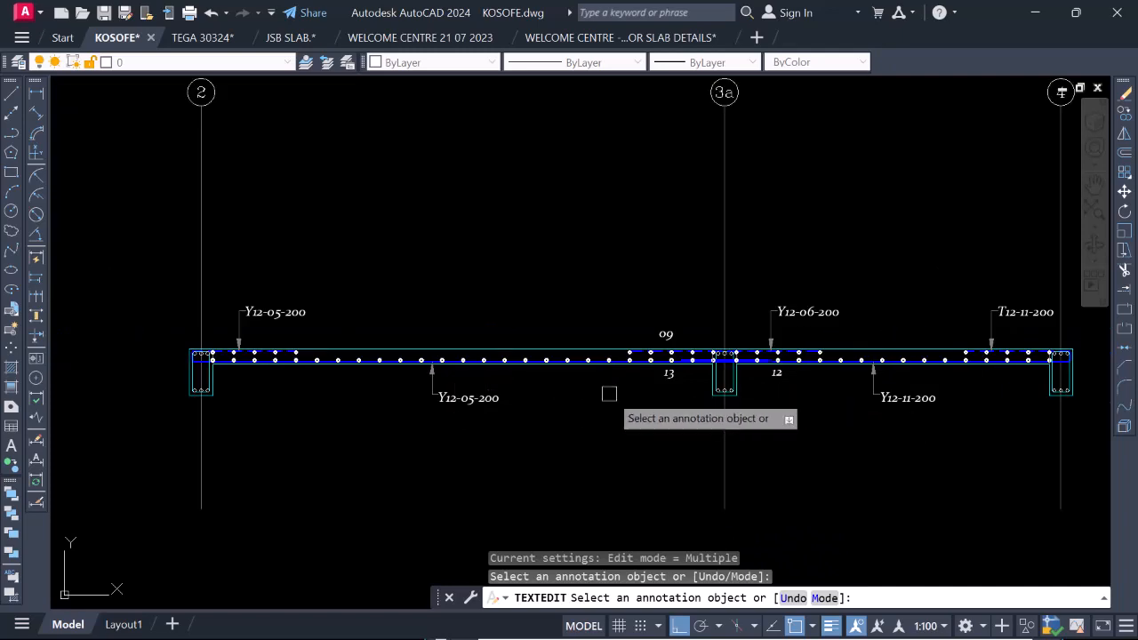
scroll(622, 409, "down", 4)
scroll(631, 397, "up", 6)
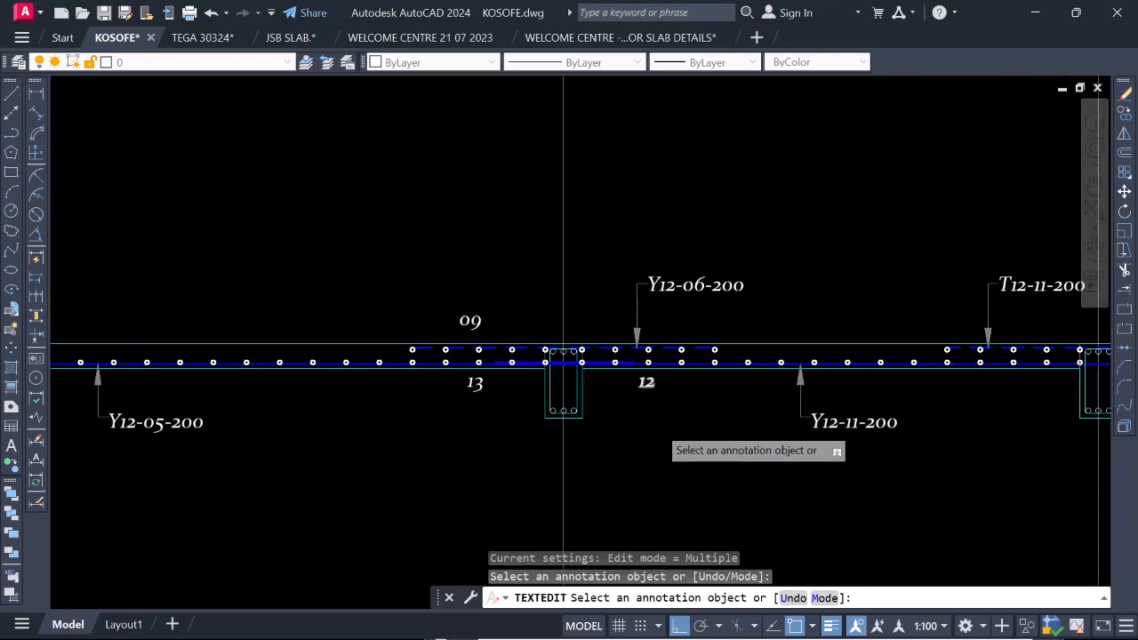
Check the plan callouts of the bars crossing the section, and change the bar mark above the slab beside grid 3a to 14.
scroll(659, 440, "down", 5)
scroll(681, 151, "up", 6)
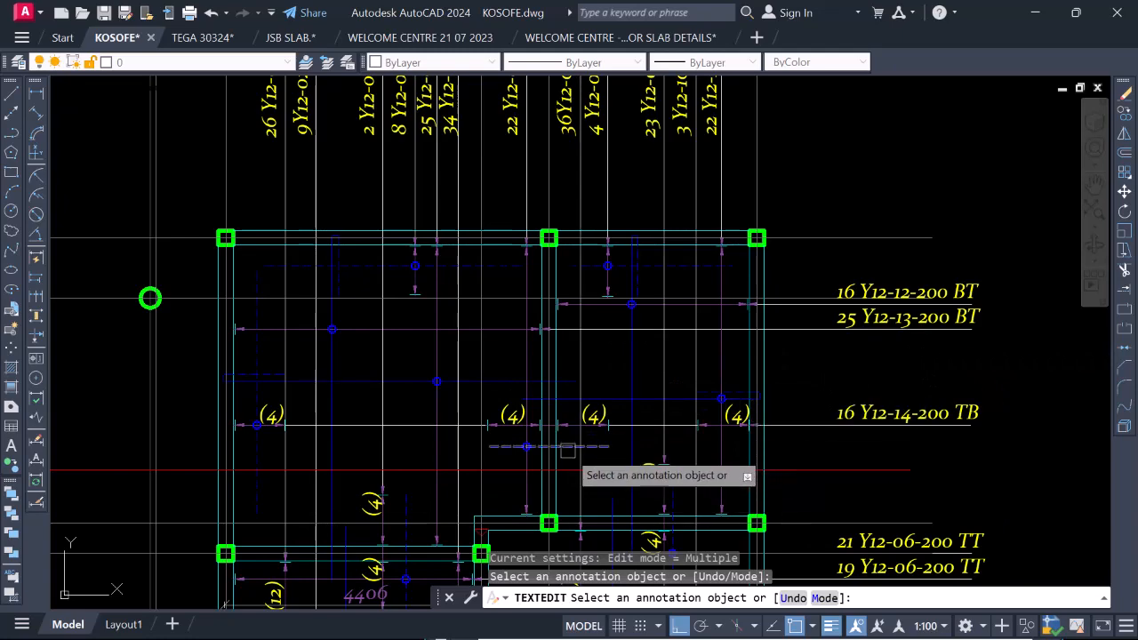
scroll(533, 311, "down", 1)
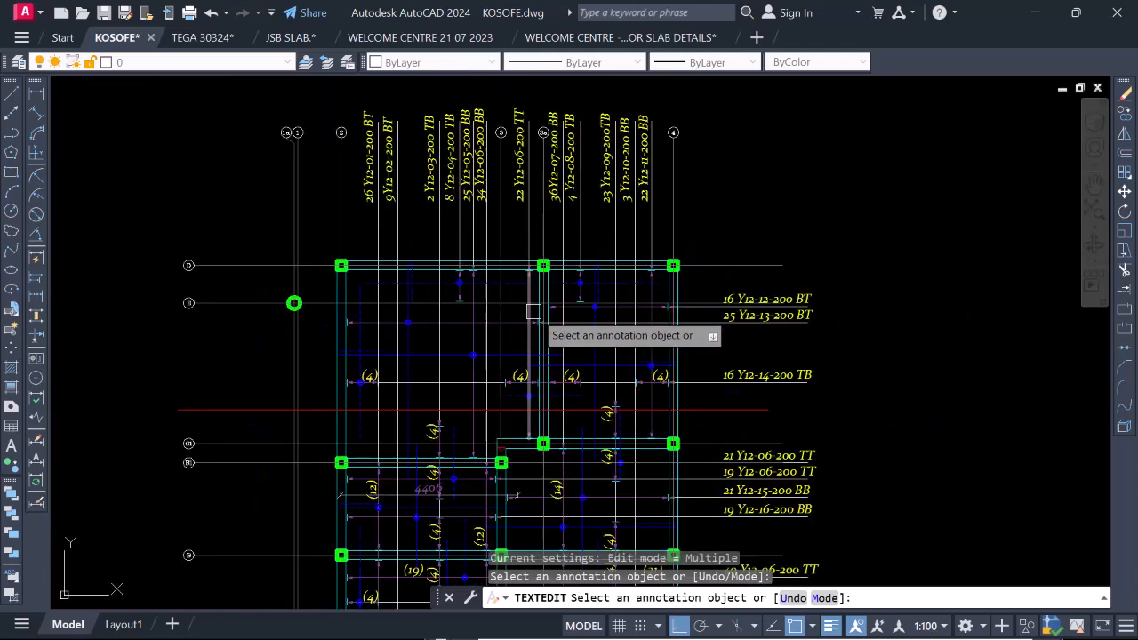
scroll(528, 394, "up", 2)
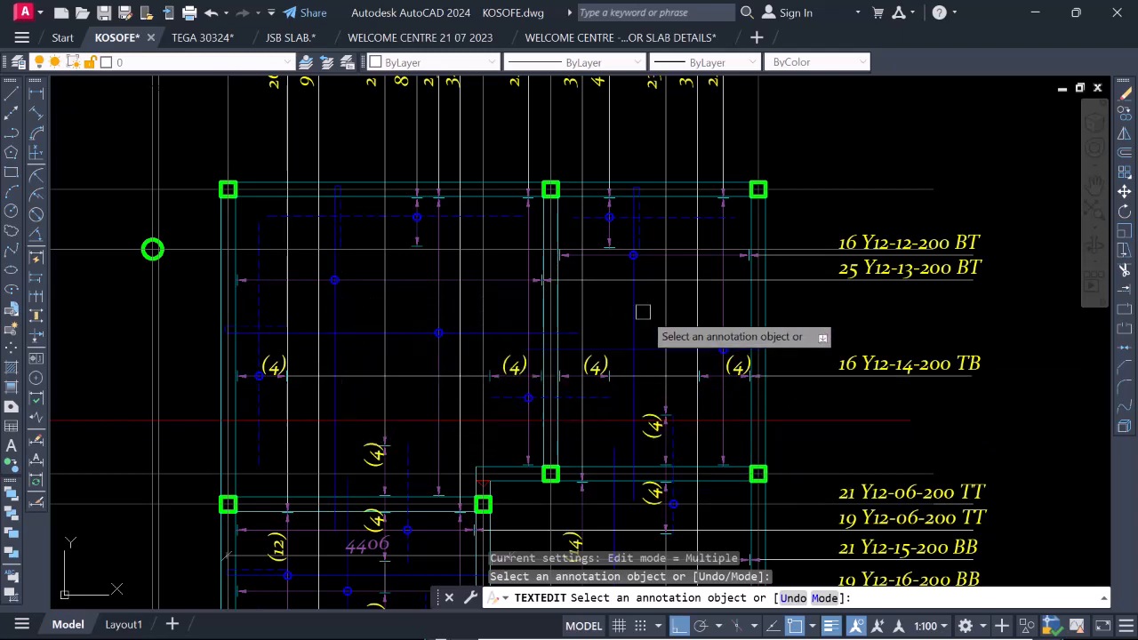
scroll(639, 320, "down", 6)
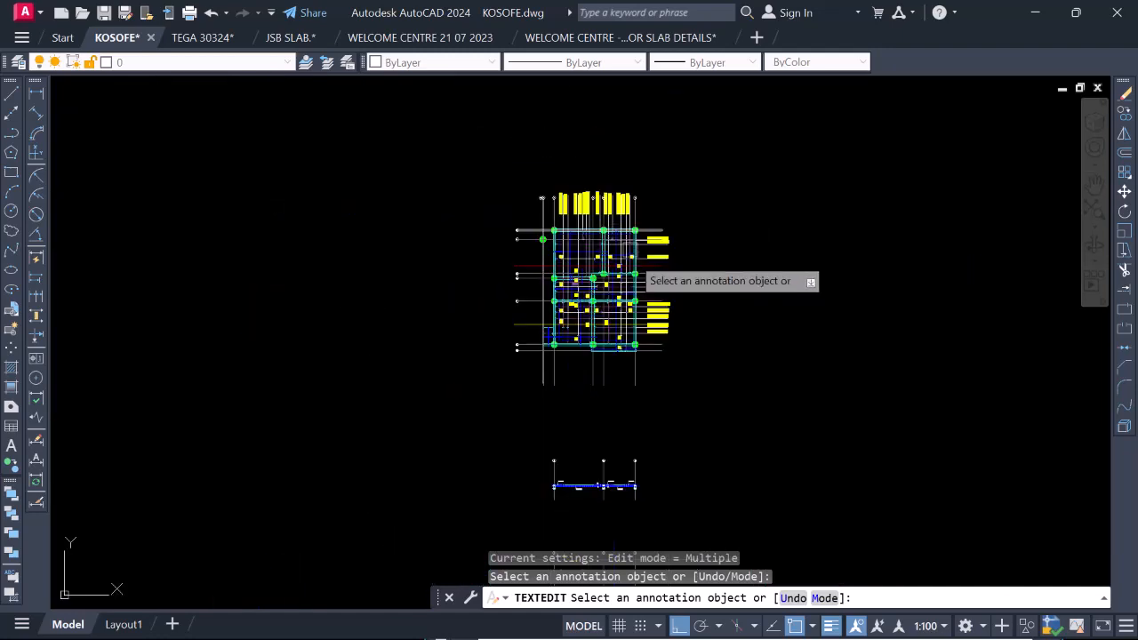
scroll(582, 500, "up", 8)
scroll(574, 437, "up", 4)
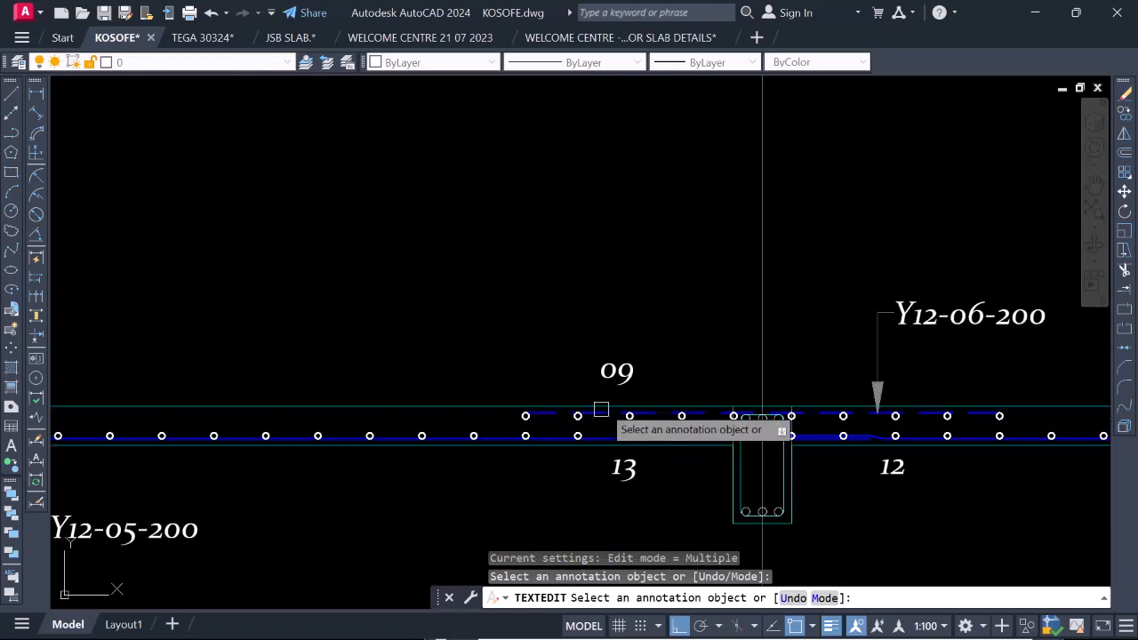
left_click(618, 372)
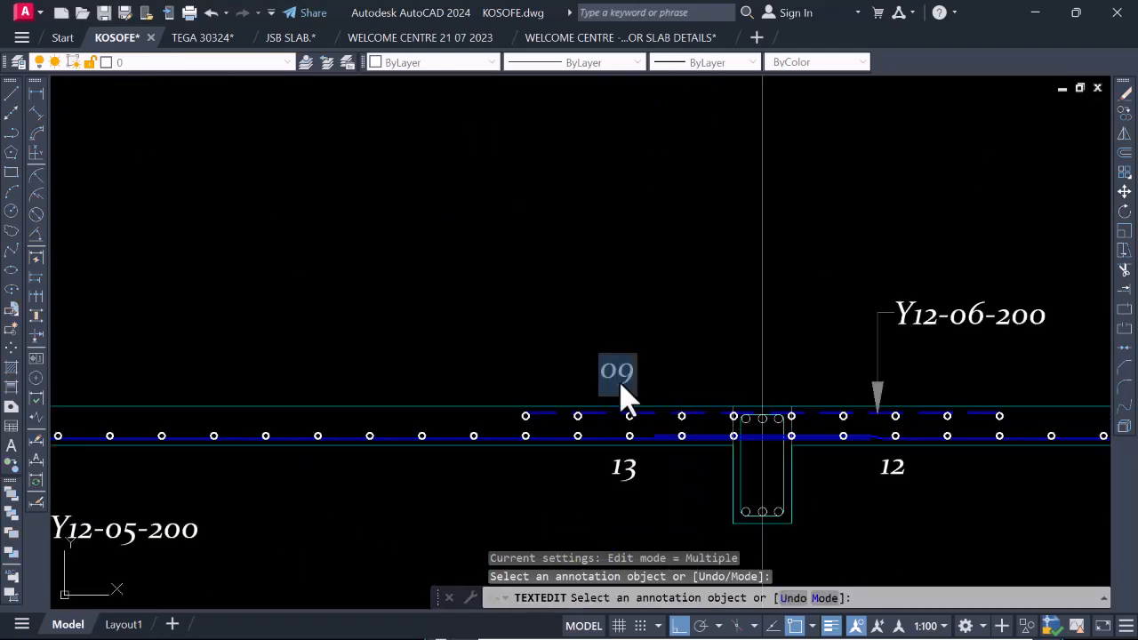
left_click(711, 333)
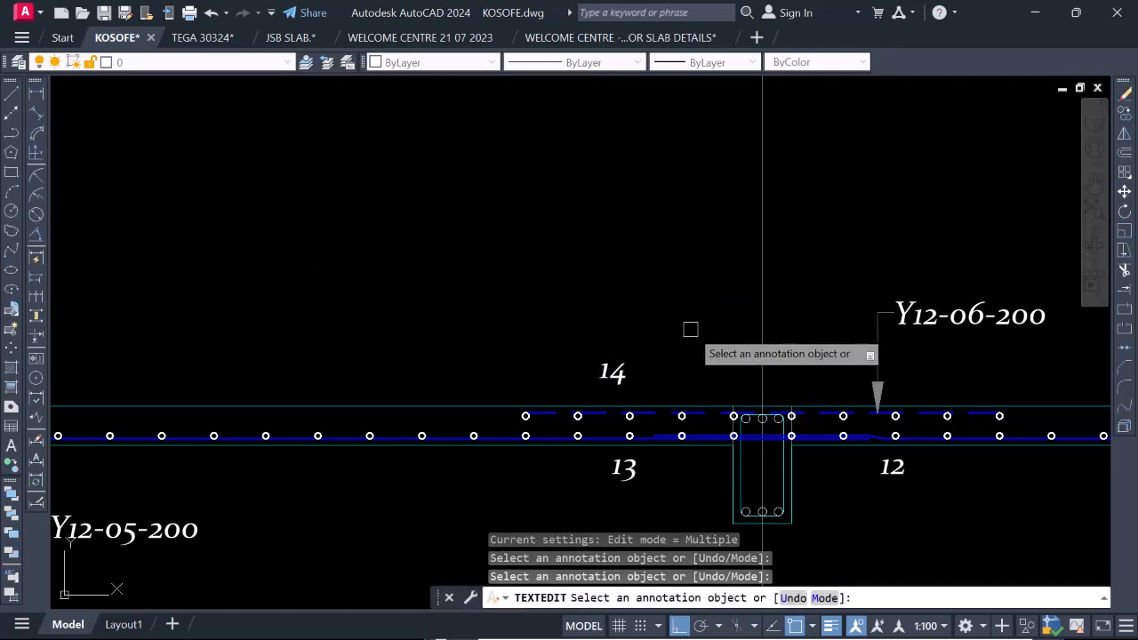
key("Escape")
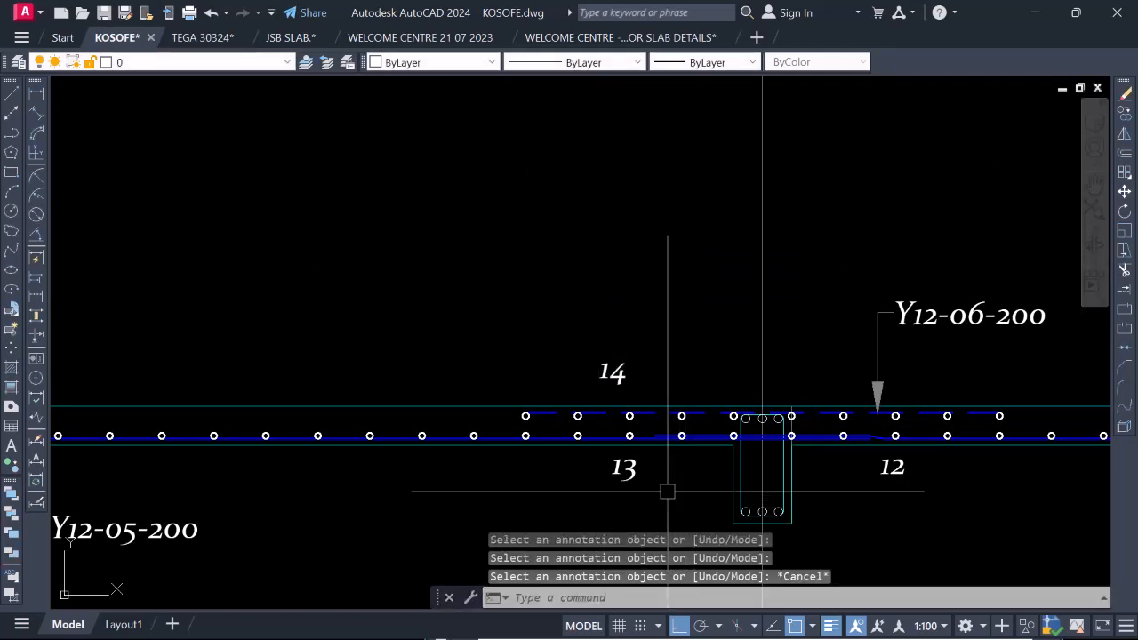
Move the bar mark 14 slightly sideways to line it up above the bar mark 13.
left_click(667, 492)
left_click(620, 470)
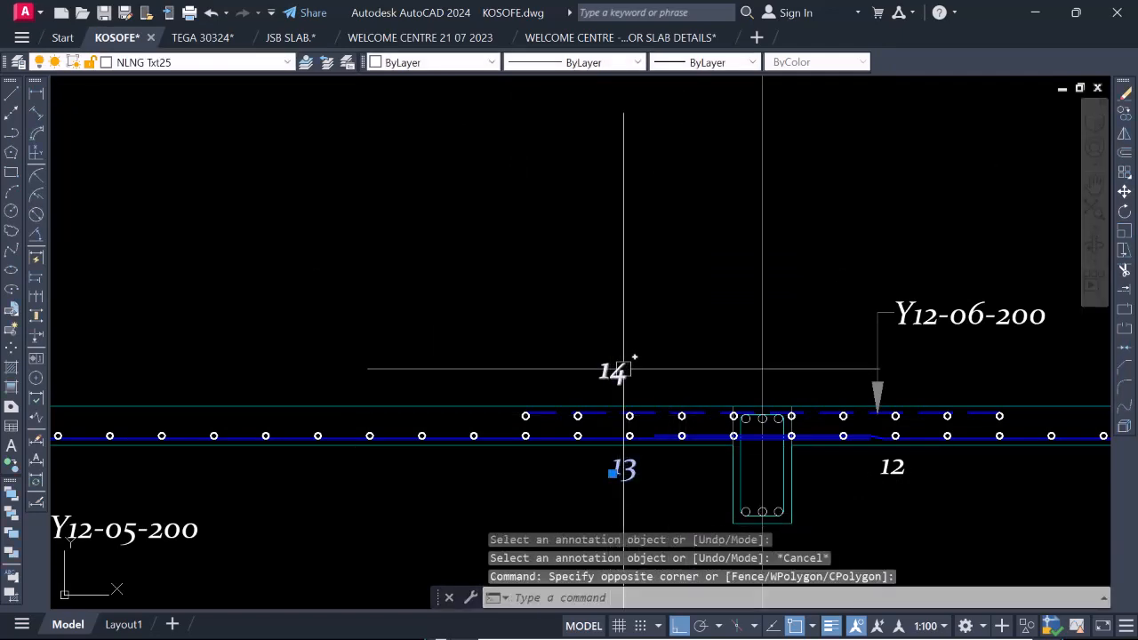
key("Escape")
left_click(618, 371)
right_click(622, 371)
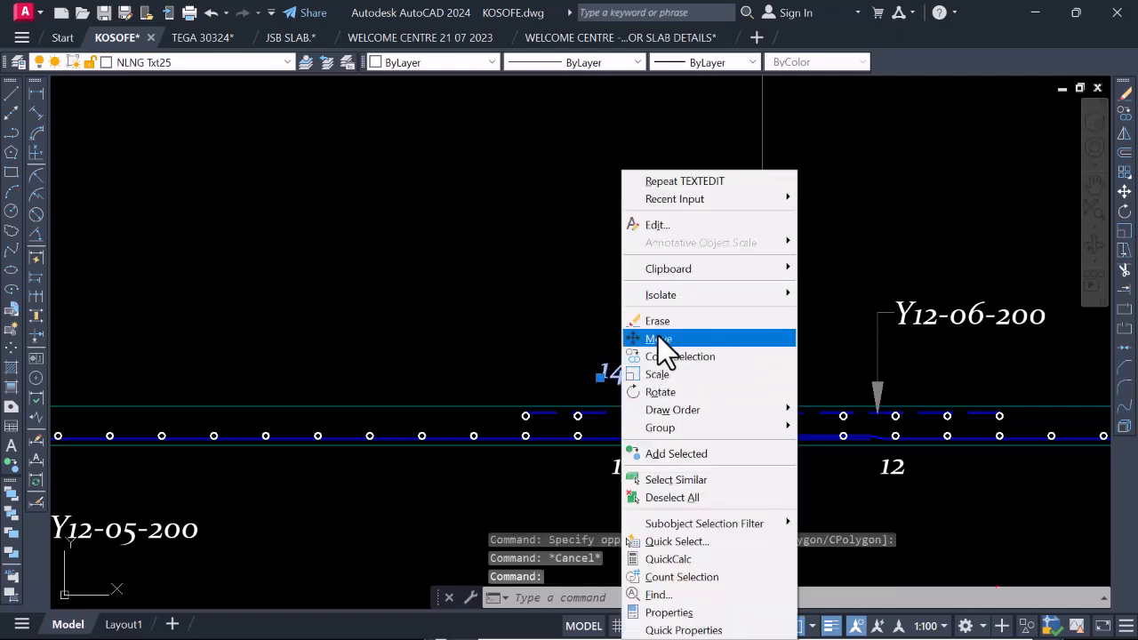
left_click(658, 339)
left_click(676, 310)
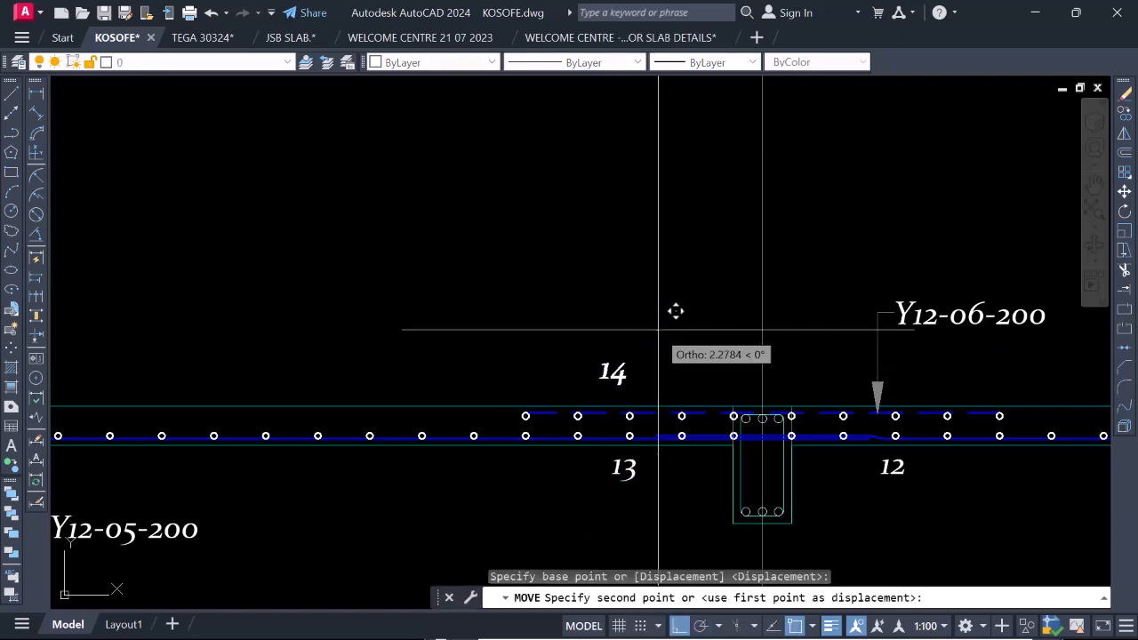
Move the bar mark 14 down and the bar mark 13 up so both sit closer to the slab beside grid 3a.
left_click(635, 373)
key("Return")
left_click(669, 311)
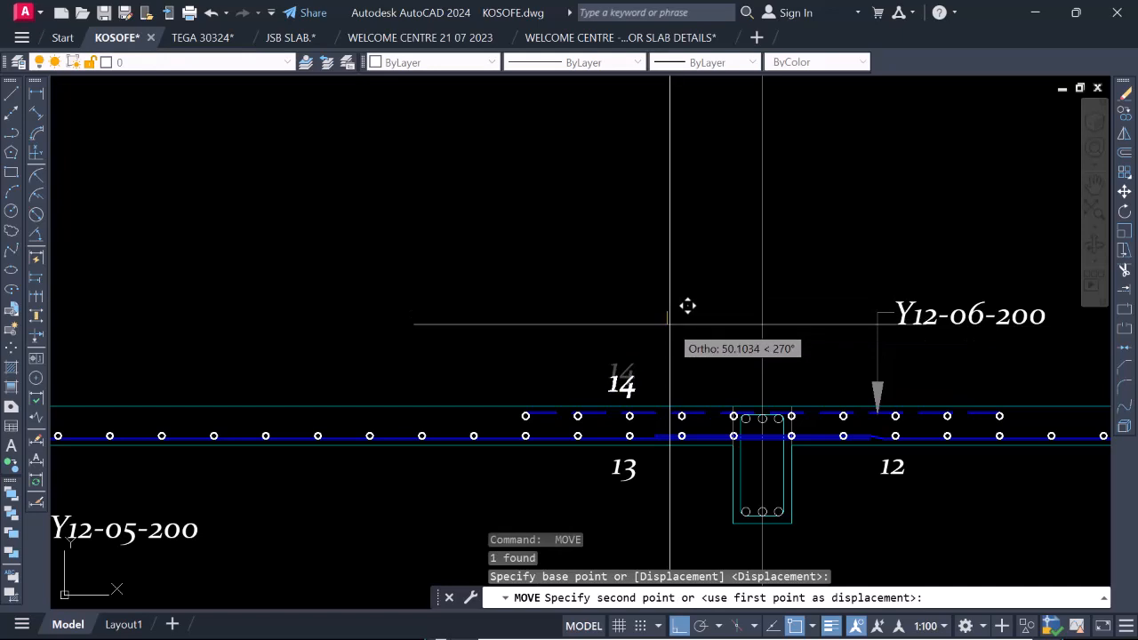
left_click(669, 323)
left_click(624, 469)
key("Return")
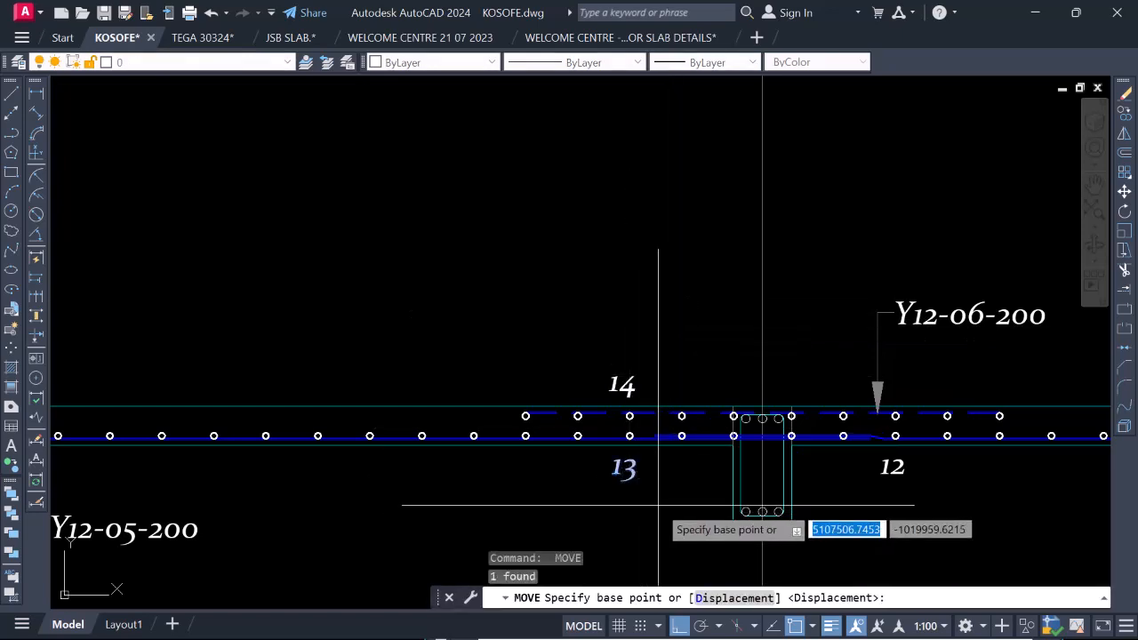
left_click(657, 504)
left_click(657, 498)
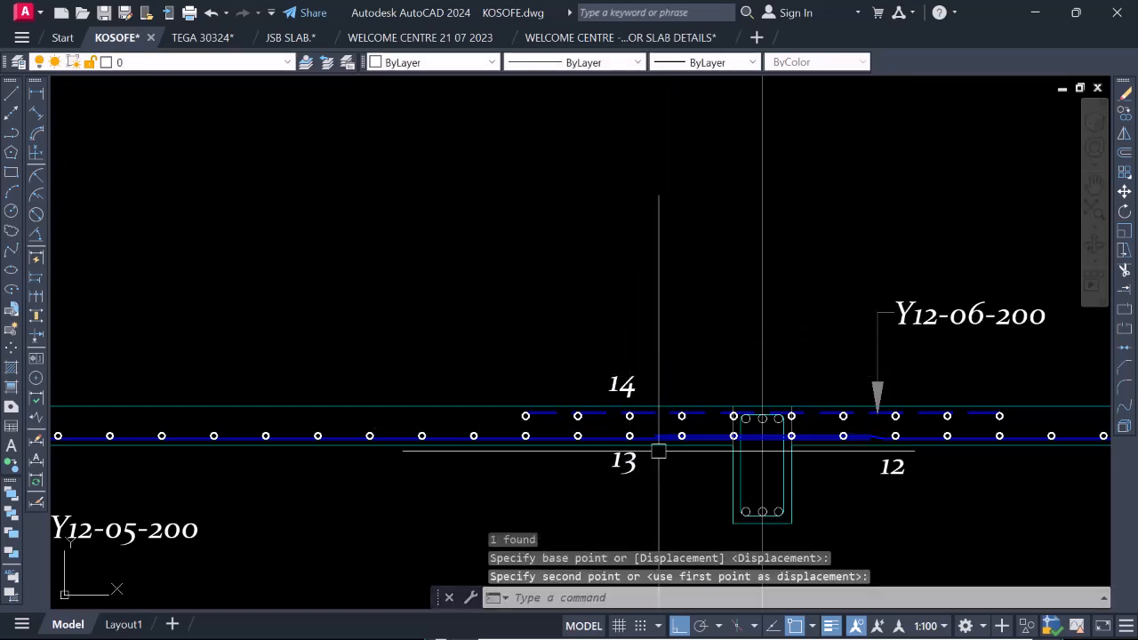
Move the bar mark 14 slightly further down and the bar mark 12 up, closer to the slab edges.
left_click(634, 384)
key("Return")
left_click(666, 323)
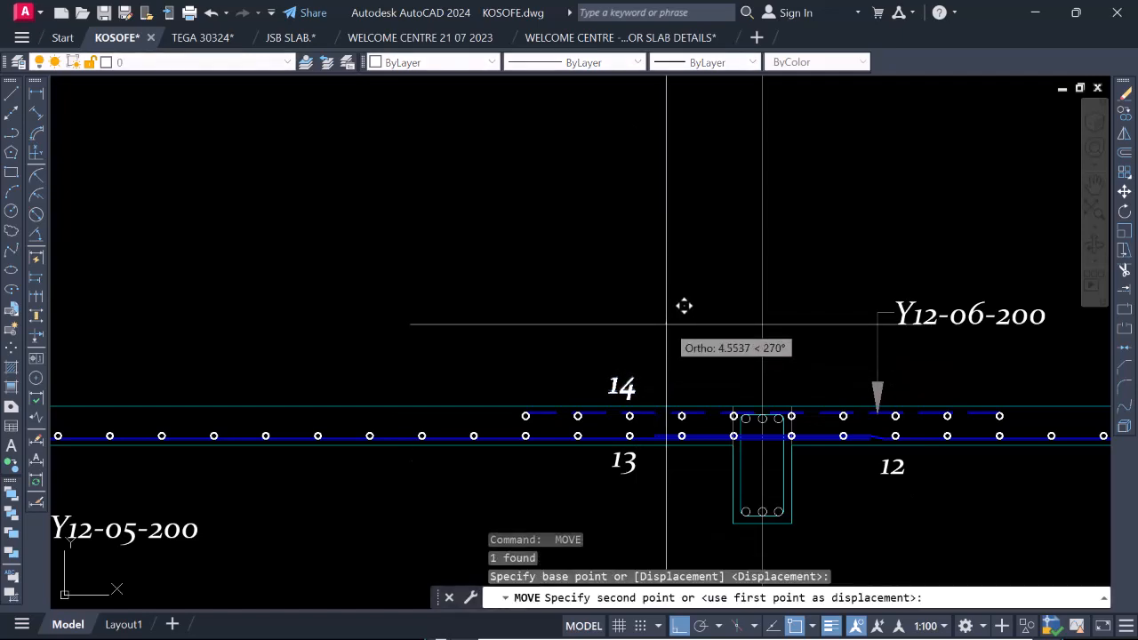
left_click(667, 328)
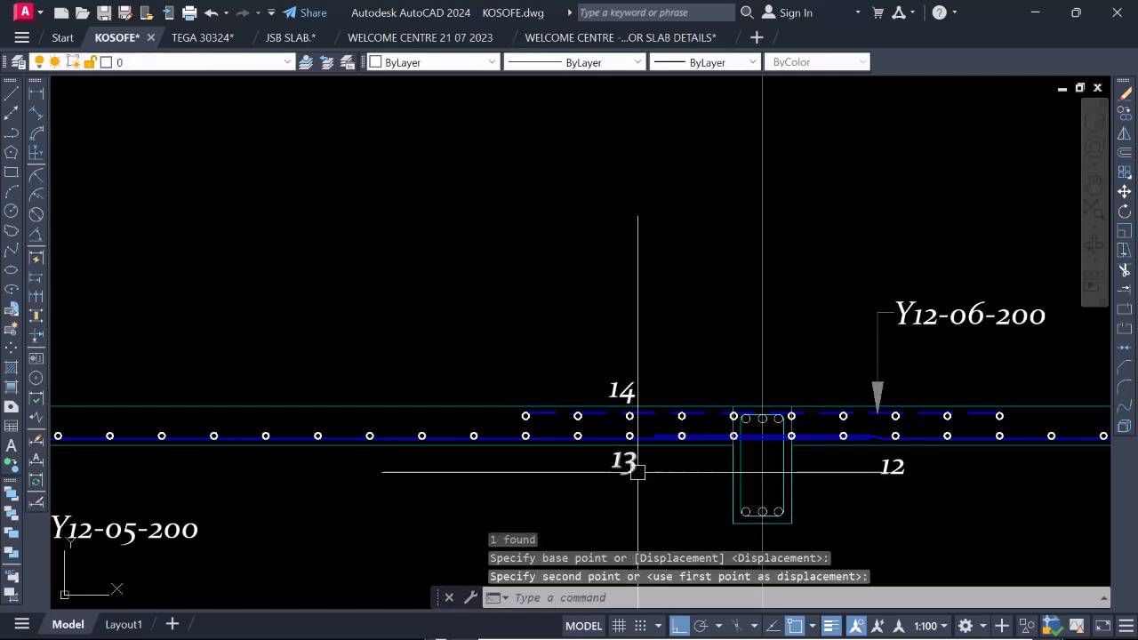
left_click(899, 475)
key("Return")
left_click(911, 495)
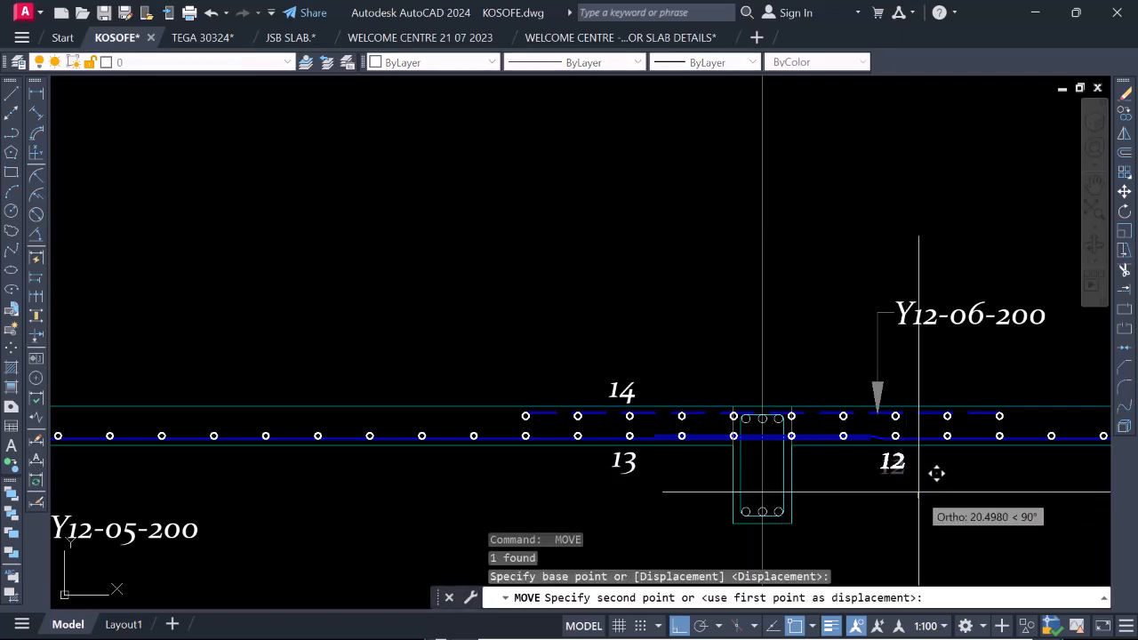
left_click(918, 480)
Copy the bar mark pair 14 and 13 horizontally to several bar positions on the bay 2–3a side of the beam.
left_click(629, 468)
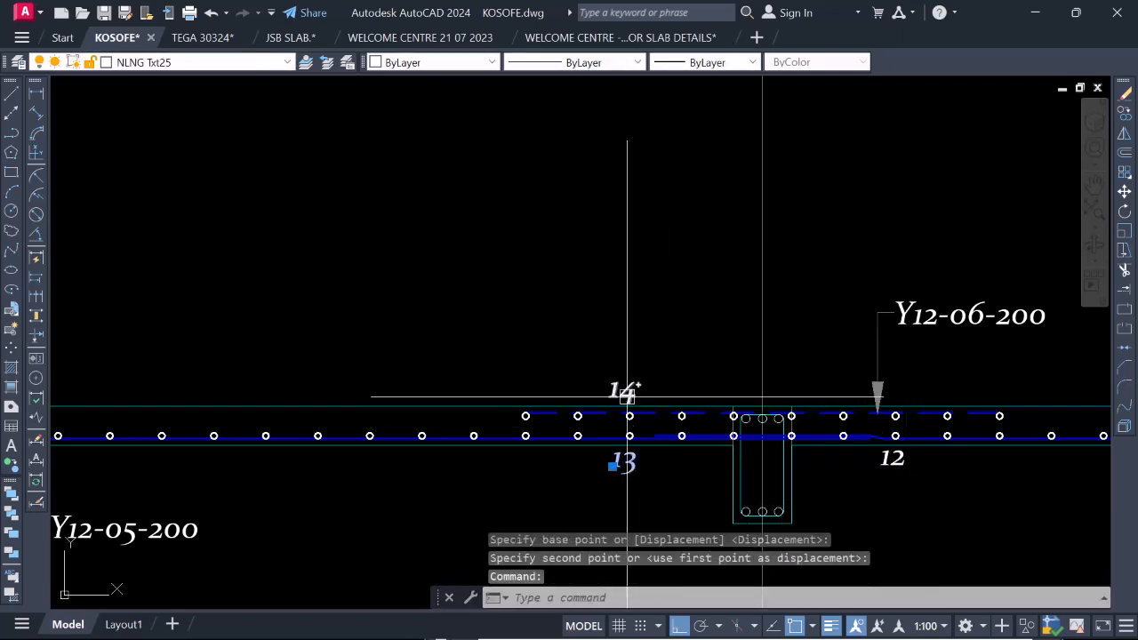
left_click(629, 388)
right_click(629, 389)
left_click(689, 382)
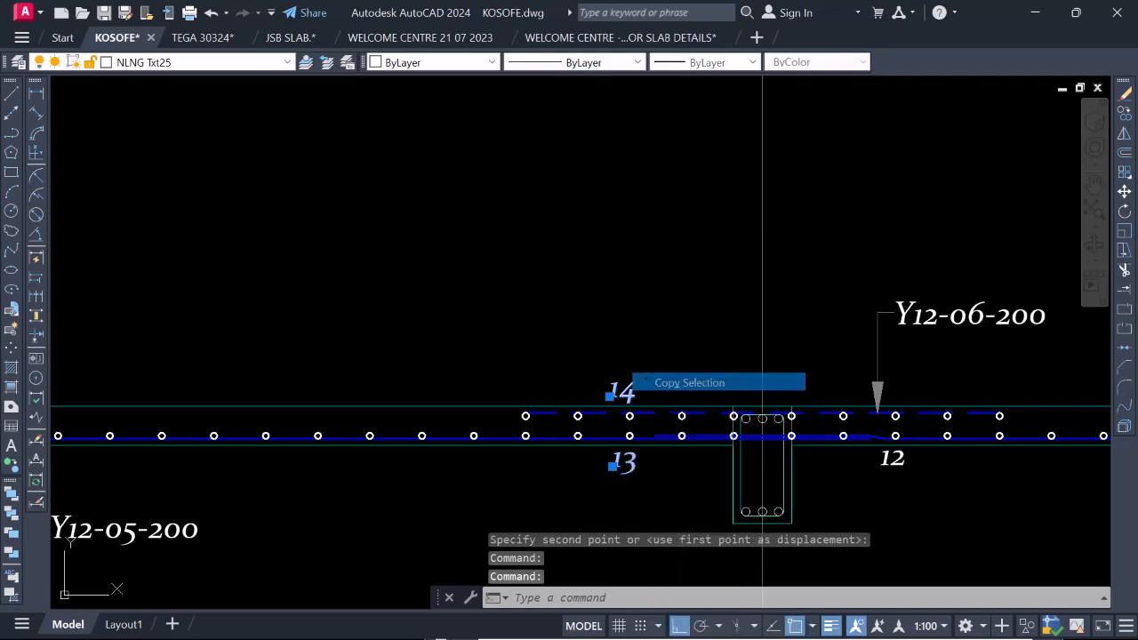
left_click(592, 319)
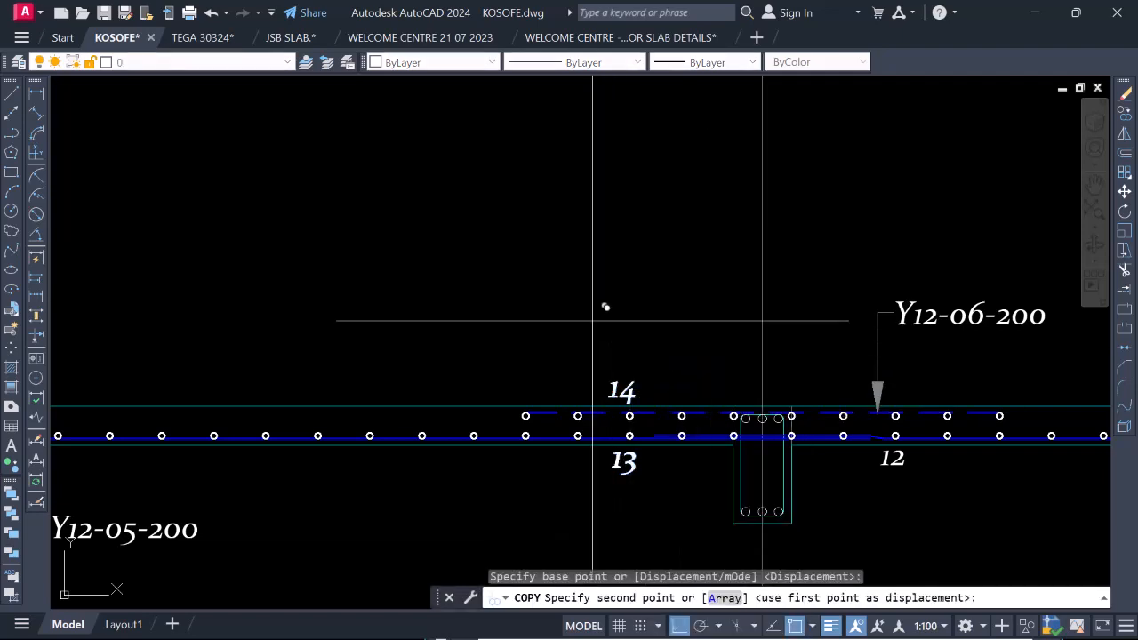
left_click(670, 319)
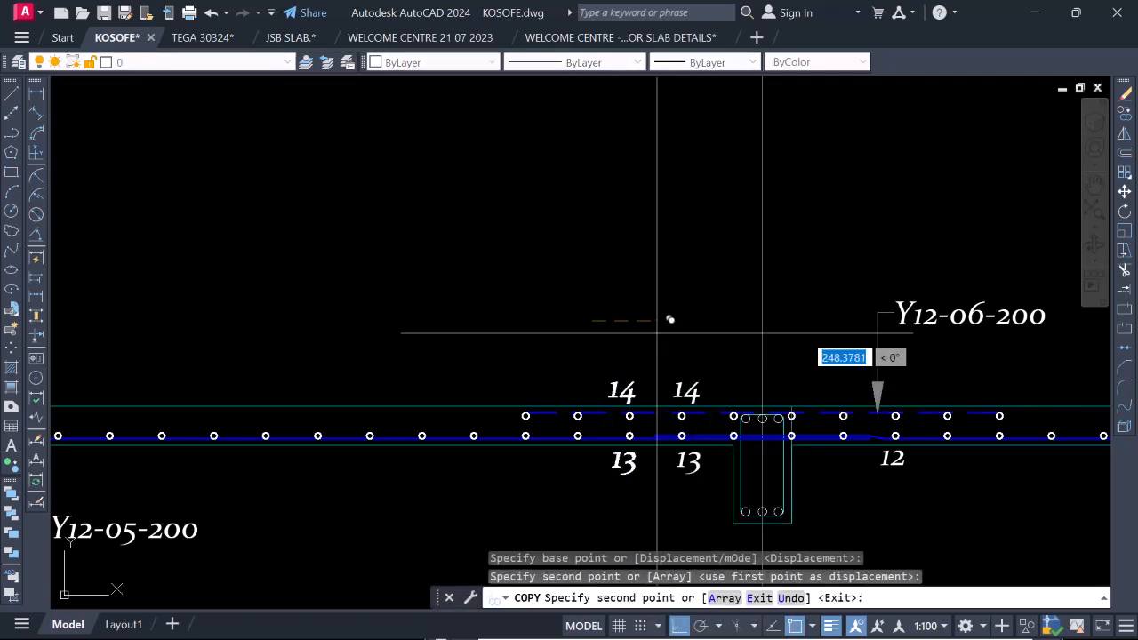
left_click(545, 331)
left_click(496, 326)
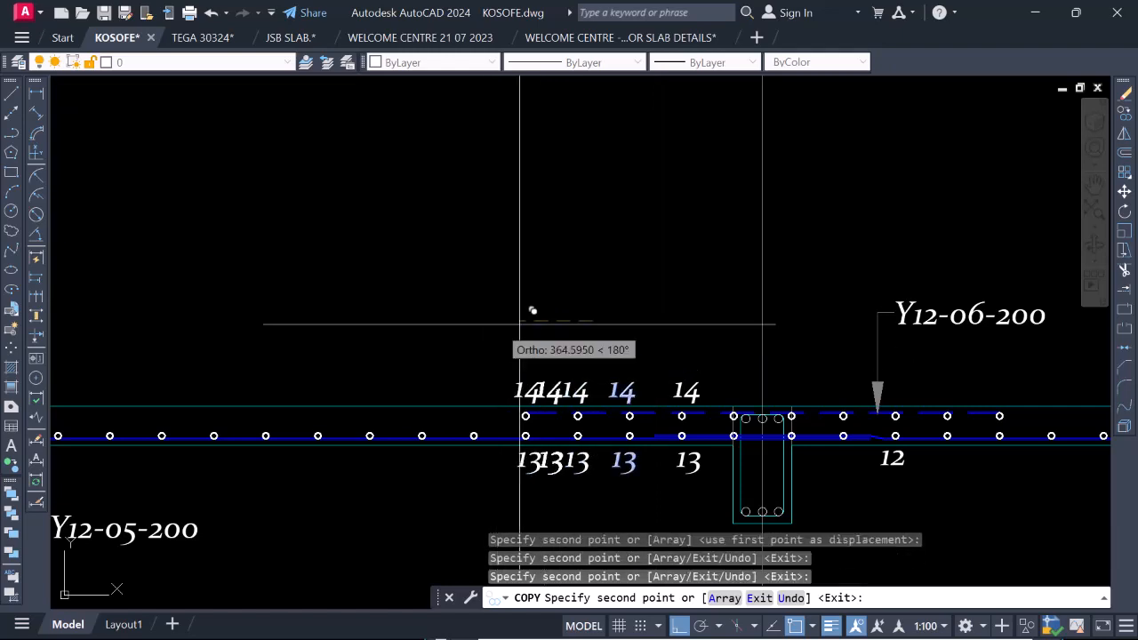
scroll(559, 318, "down", 5)
scroll(559, 317, "up", 3)
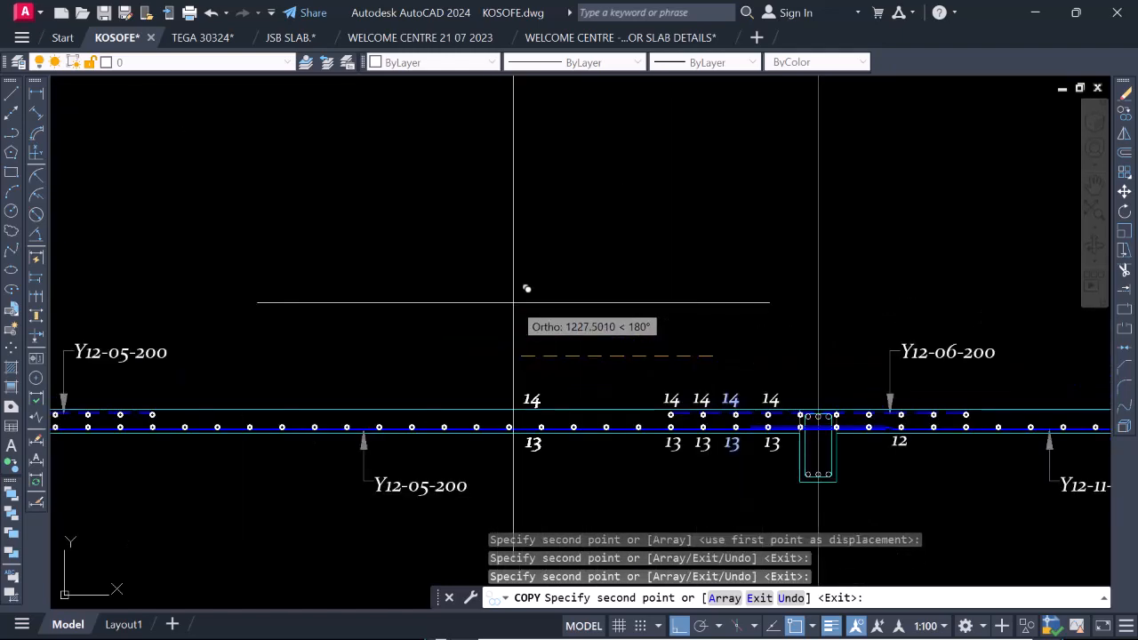
left_click(632, 298)
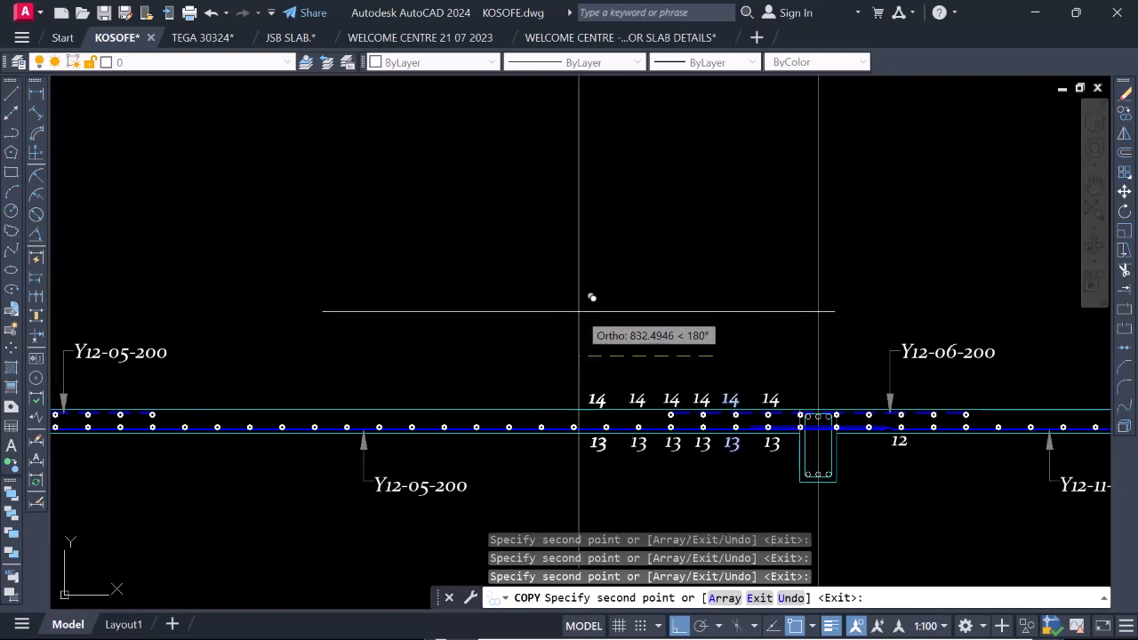
scroll(622, 306, "down", 5)
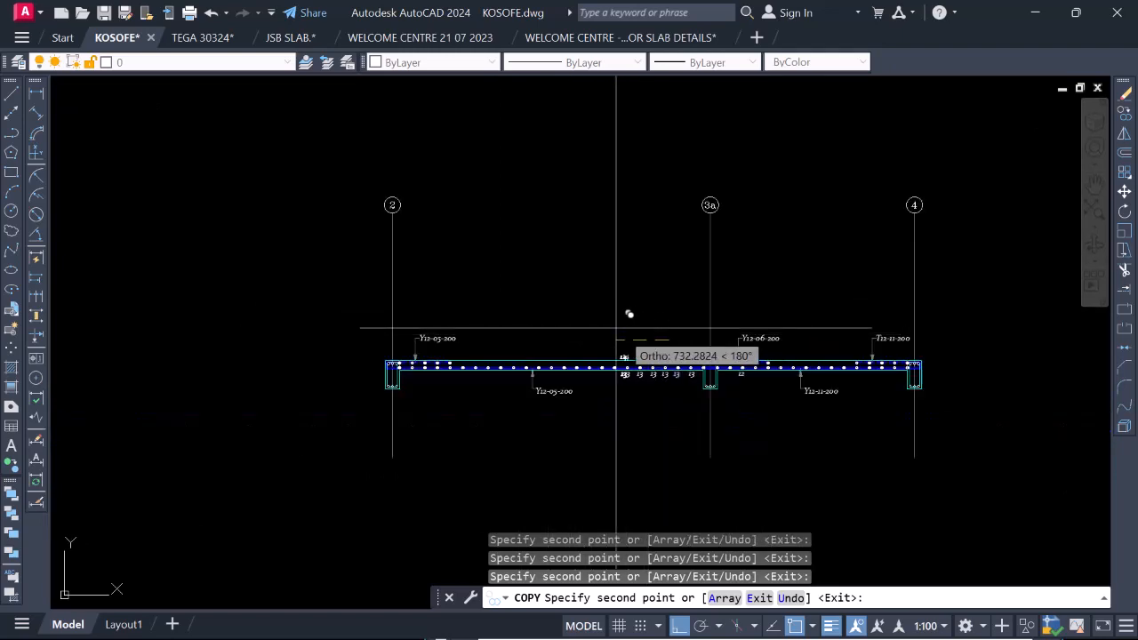
scroll(662, 303, "up", 3)
key("Escape")
scroll(695, 437, "up", 4)
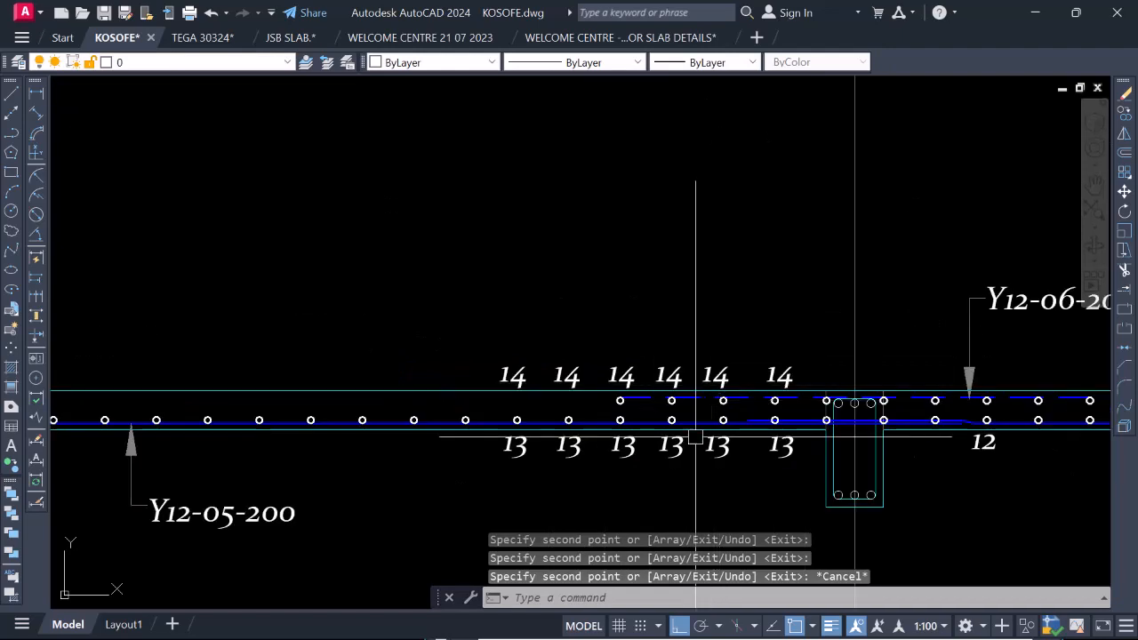
Erase two of the closely spaced 14 and 13 pairs to widen the spacing between the bar marks.
left_click(664, 381)
left_click(672, 444)
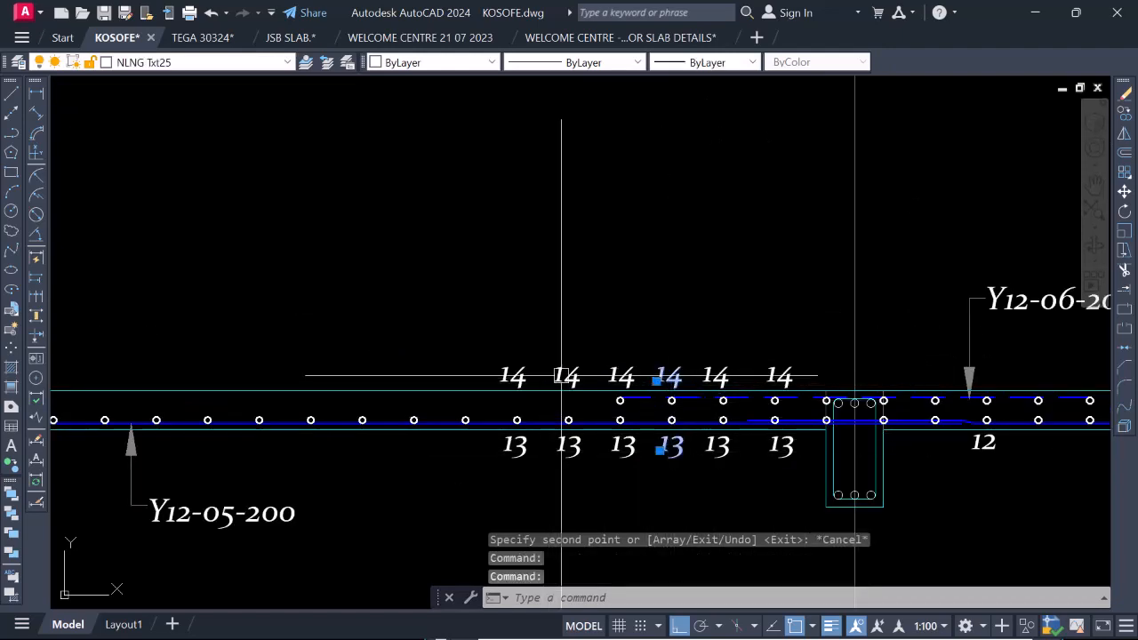
left_click(564, 376)
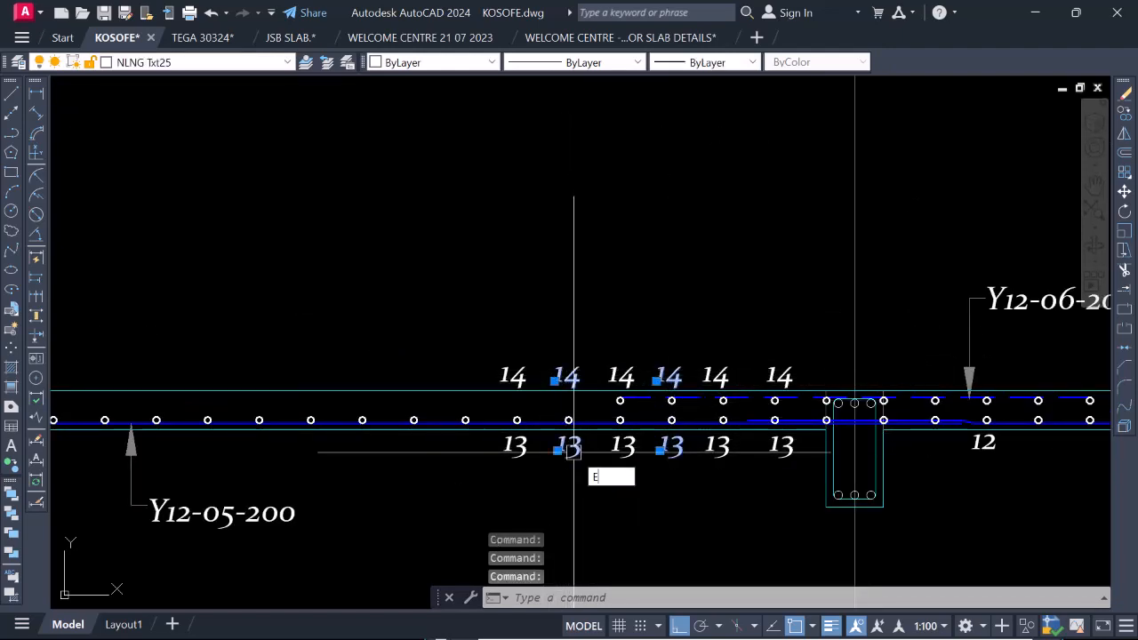
key("Return")
scroll(573, 451, "down", 5)
scroll(614, 388, "up", 5)
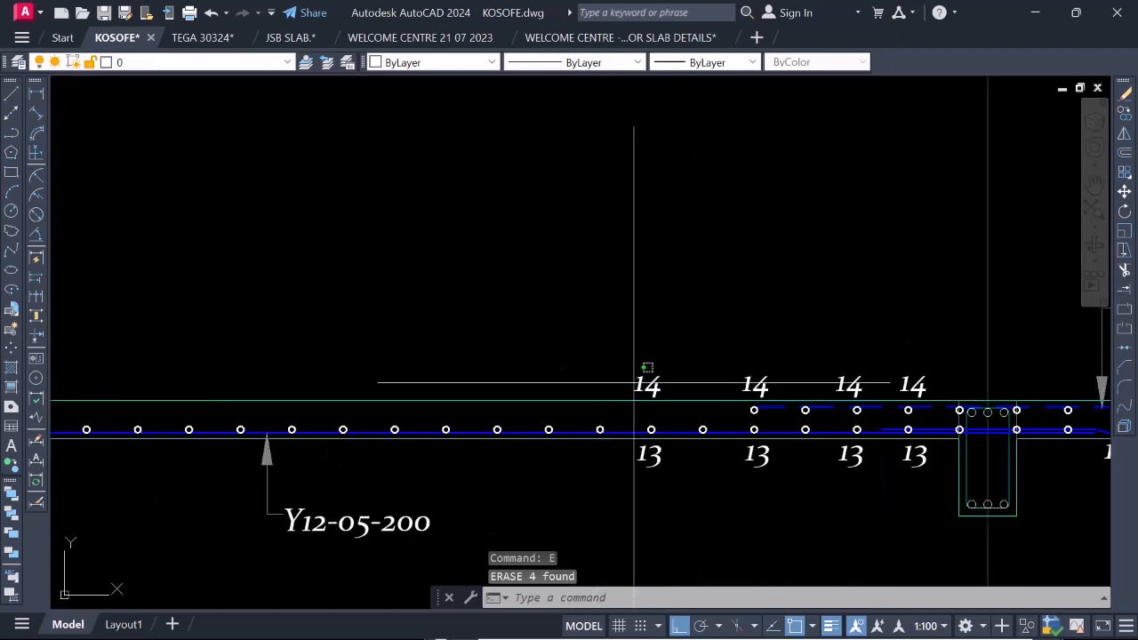
Copy the 14 and 13 pair farthest from grid 3a along the slab to grid 2, at about every second bar circle.
left_click(641, 386)
left_click(642, 460)
right_click(582, 339)
left_click(639, 384)
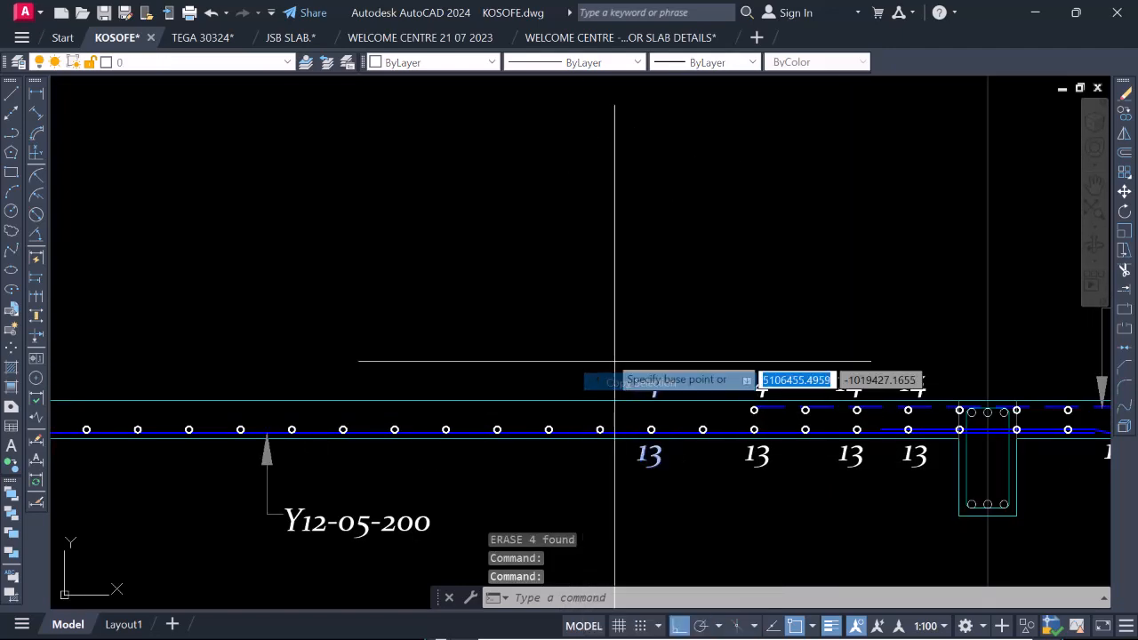
left_click(653, 296)
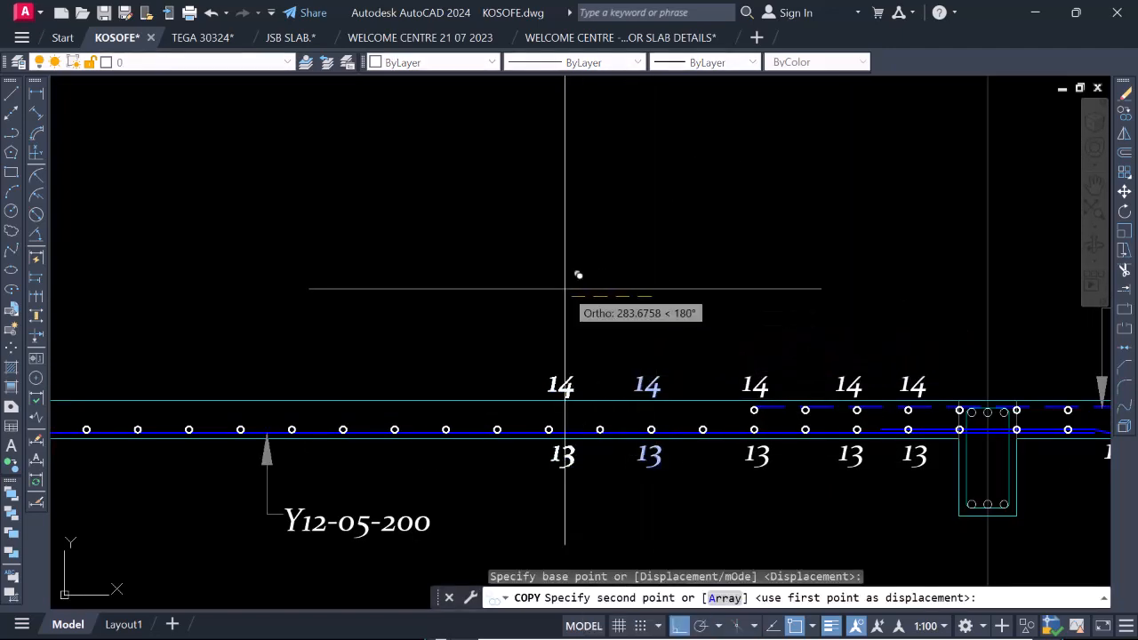
left_click(549, 287)
left_click(449, 287)
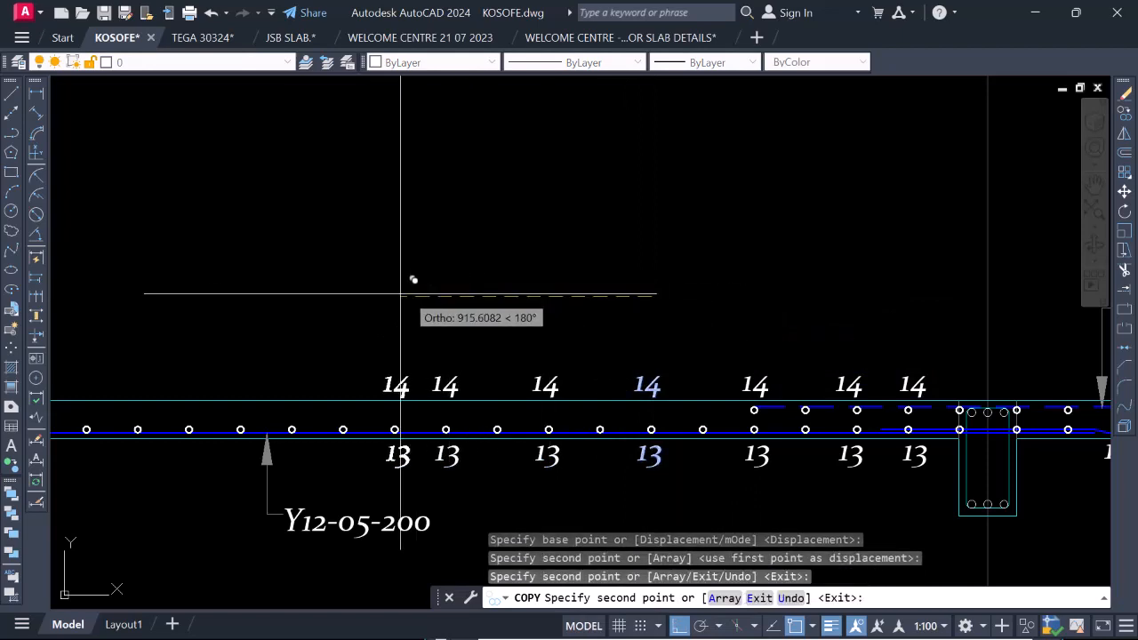
left_click(345, 293)
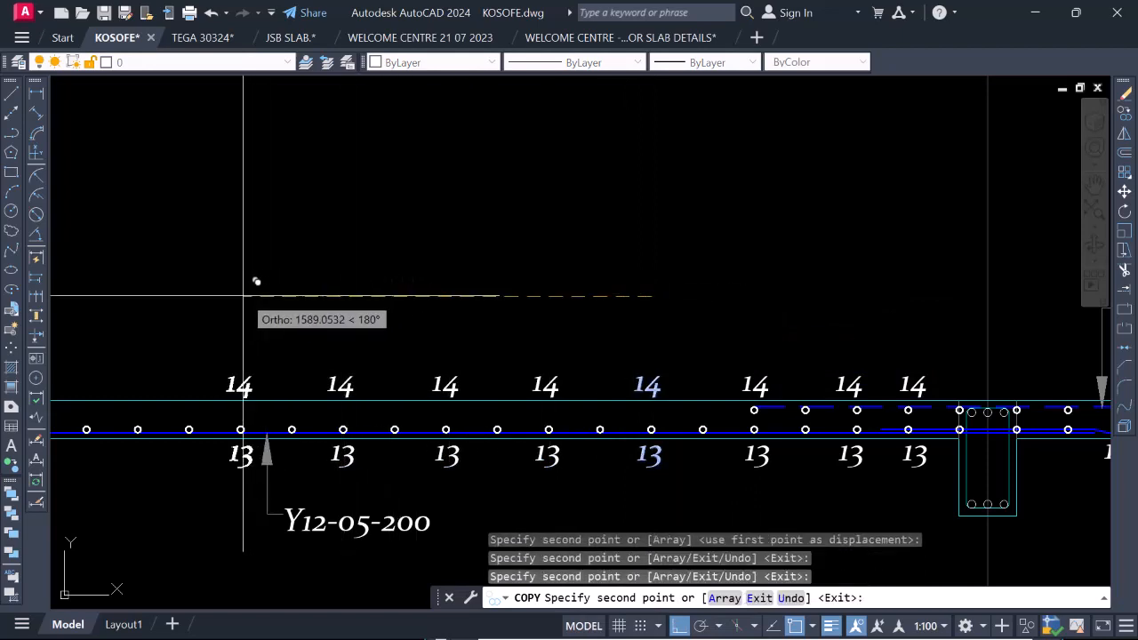
left_click(243, 295)
scroll(254, 284, "down", 8)
scroll(307, 245, "up", 4)
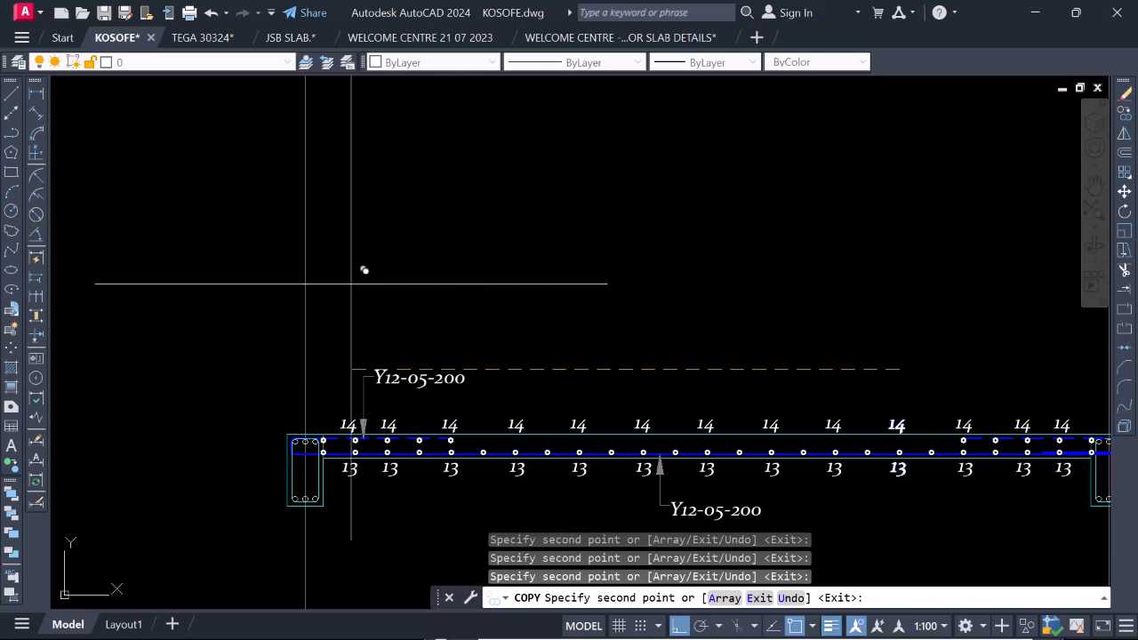
Place two more copies of the 14 and 13 pair on the bay 3a–4 side of the beam.
scroll(589, 299, "down", 5)
scroll(688, 391, "up", 6)
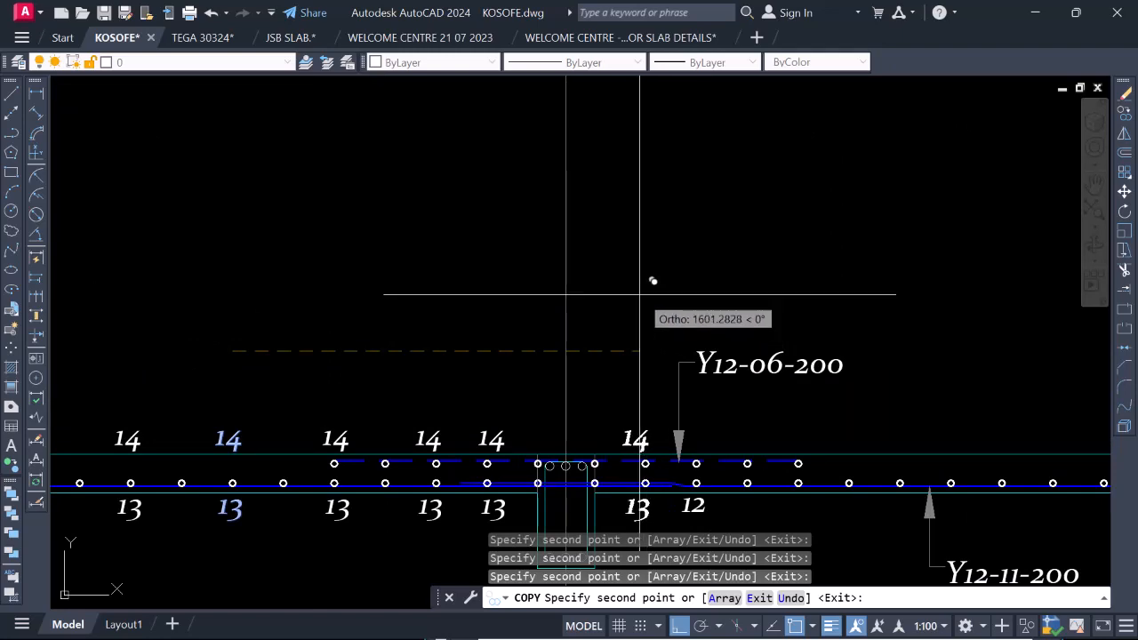
scroll(639, 293, "down", 4)
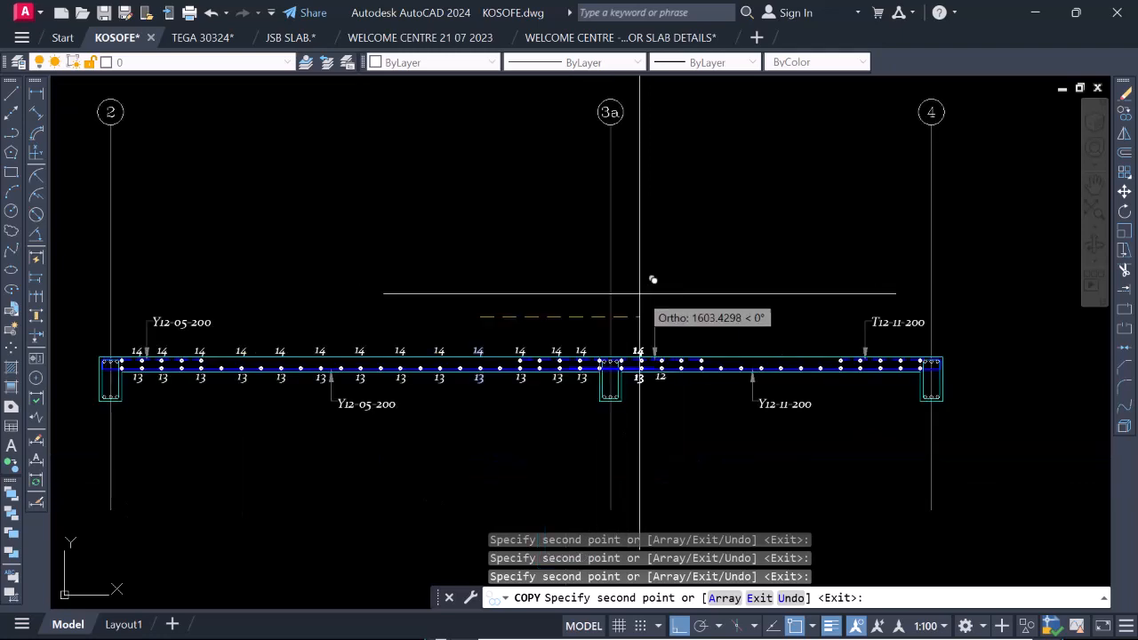
scroll(639, 294, "up", 2)
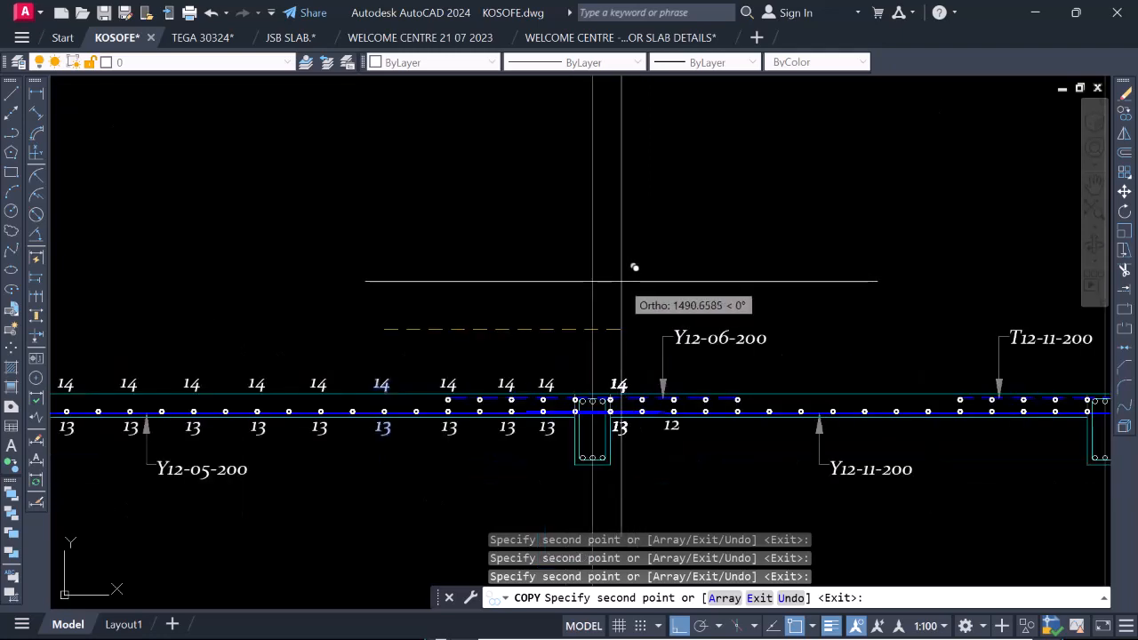
scroll(686, 276, "up", 2)
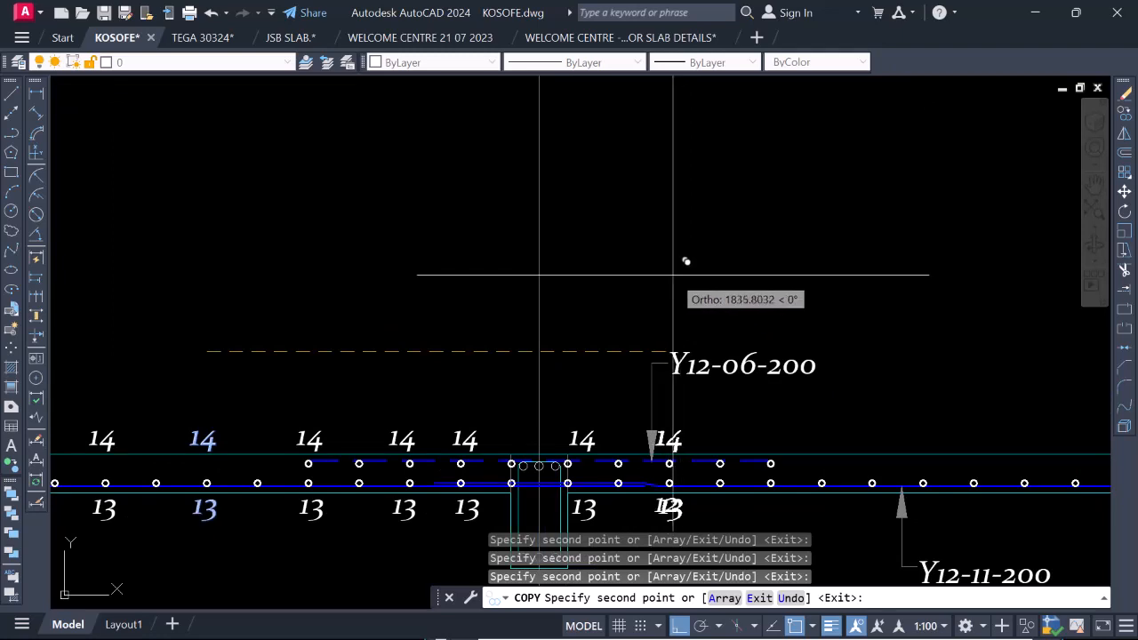
key("Escape")
Erase both copied bar marks 13 below the slab on the bay 3a–4 side of the beam.
scroll(673, 284, "down", 5)
scroll(669, 408, "up", 8)
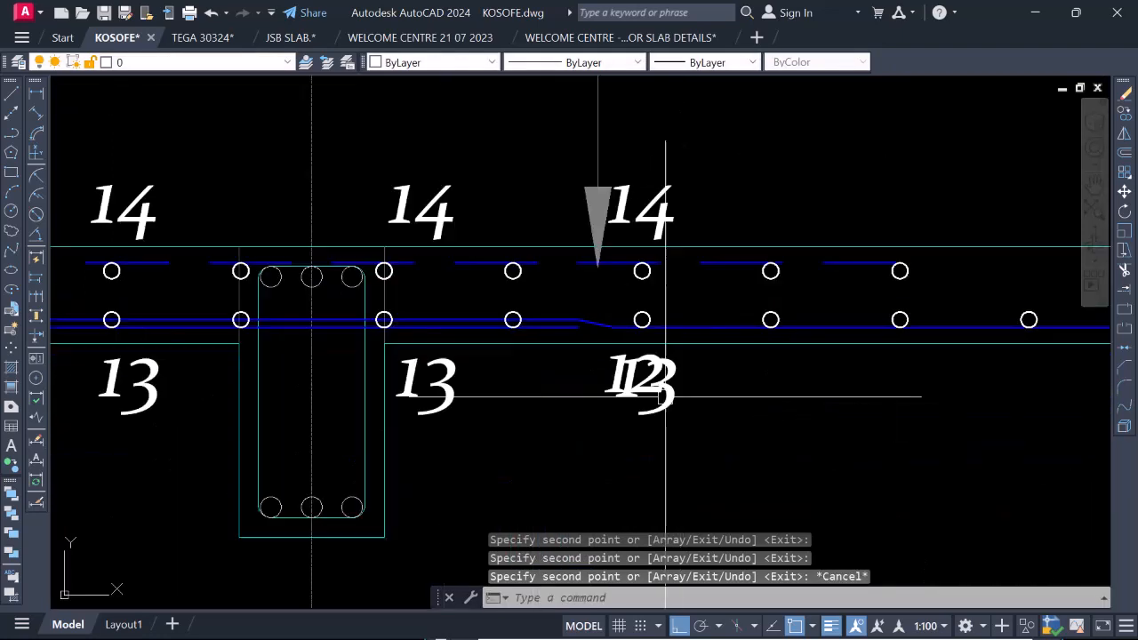
left_click(669, 408)
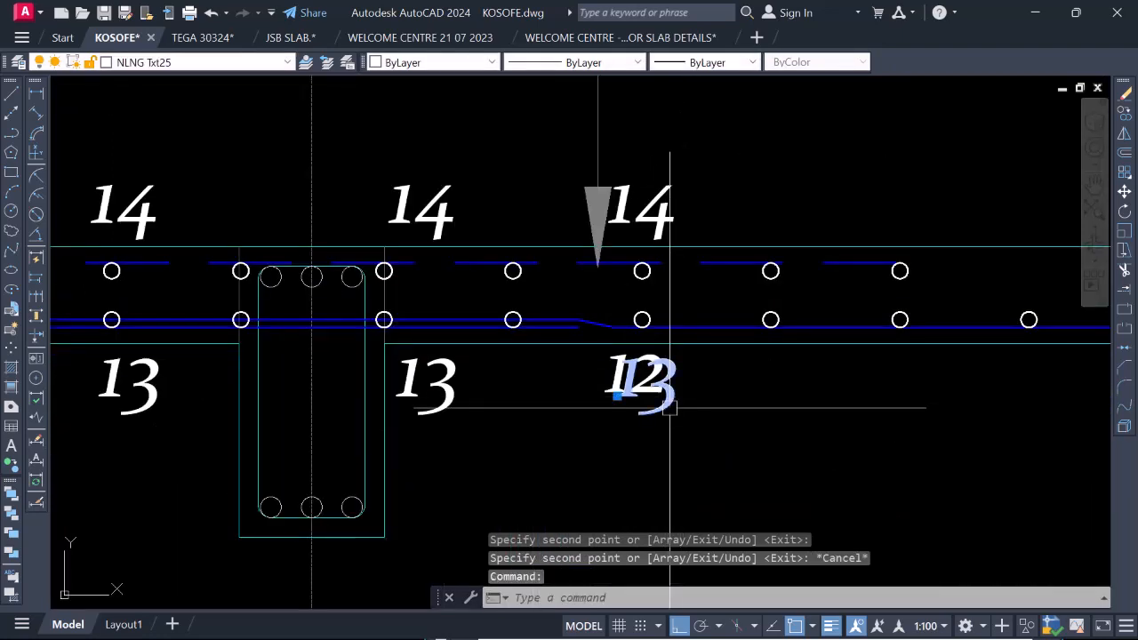
type("E")
key("Return")
left_click(448, 384)
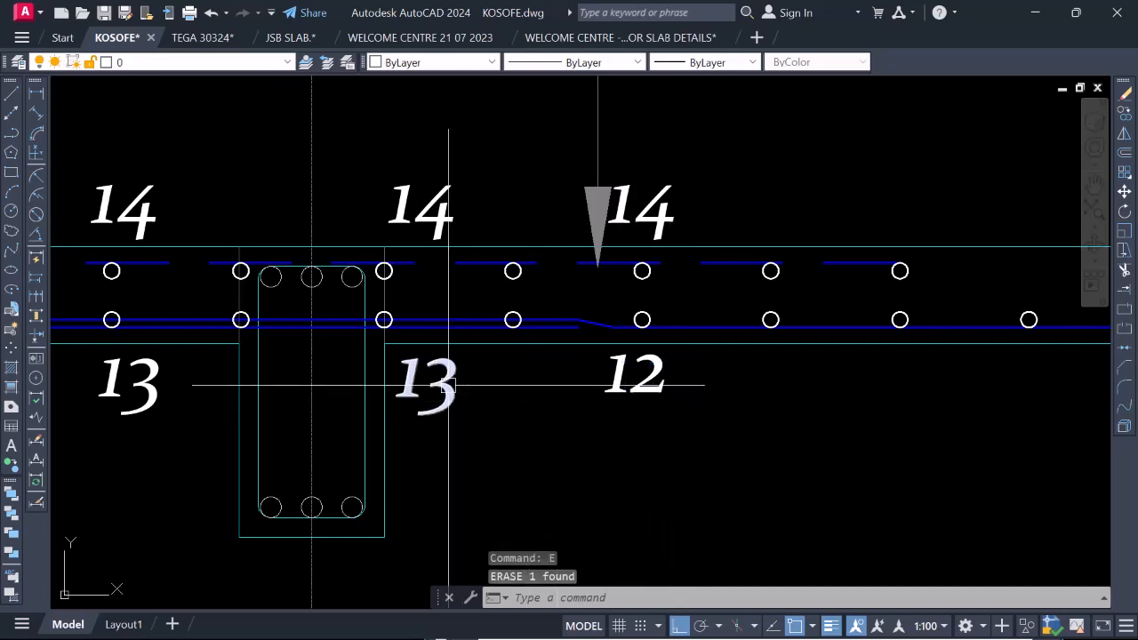
key("space")
Copy the bar mark 12 horizontally to sit below the bar mark 14 right next to the beam on grid 3a.
left_click(610, 382)
right_click(611, 384)
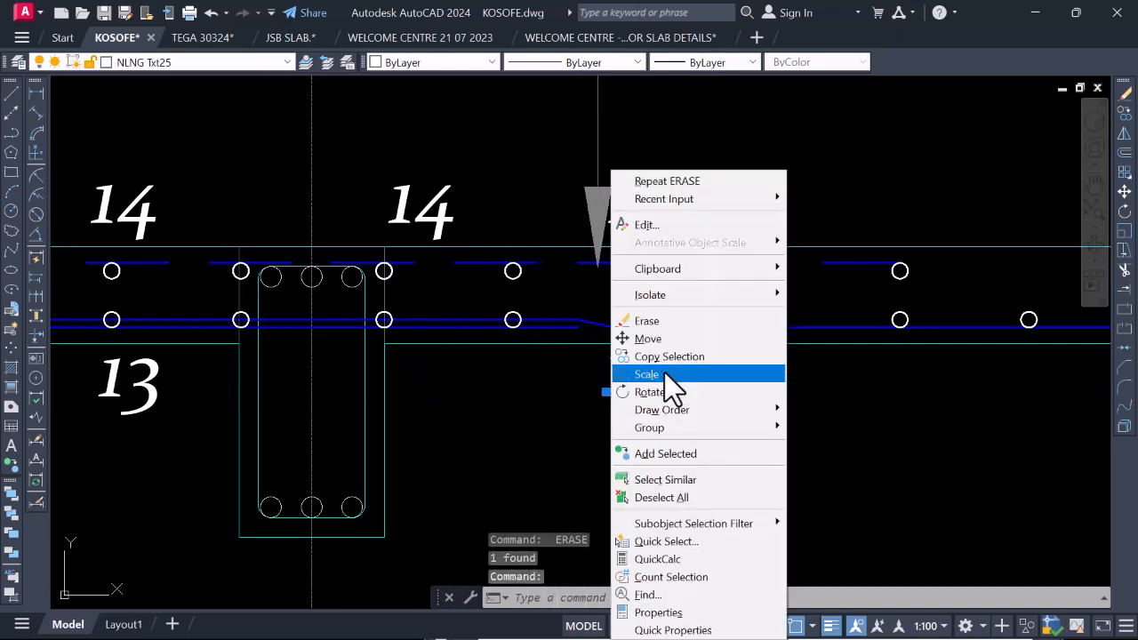
left_click(670, 361)
left_click(661, 459)
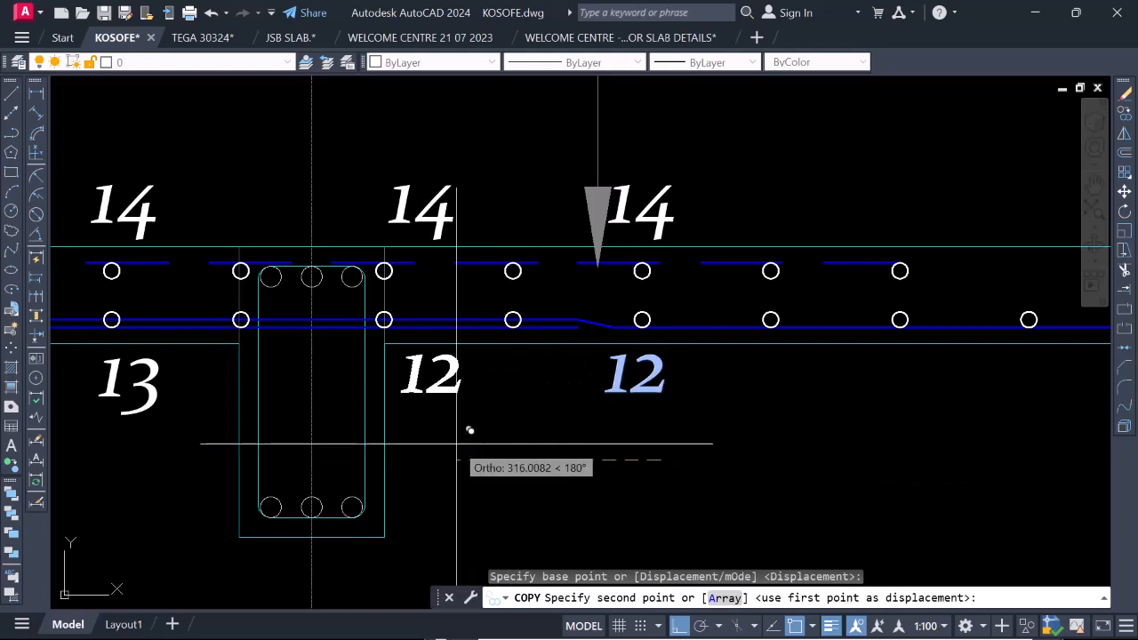
left_click(457, 415)
key("Return")
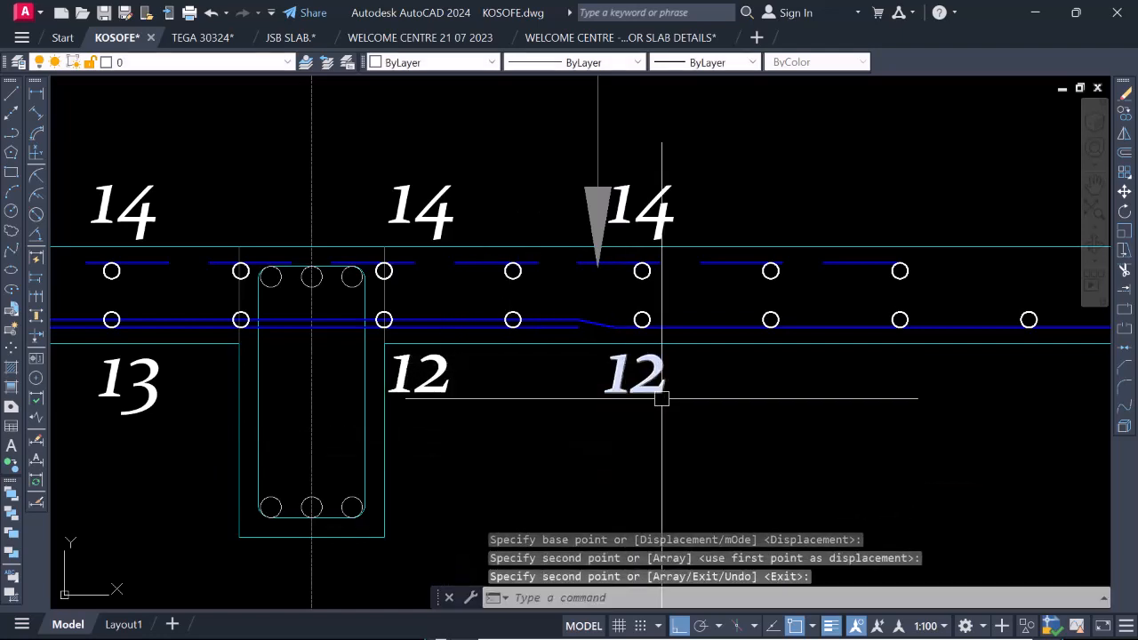
Copy the 14 and 12 pair beside the Y12-06-200 arrow horizontally toward grid 4, placing two copies at about every second bar circle.
scroll(648, 434, "down", 4)
scroll(648, 434, "up", 4)
left_click(623, 405)
left_click(633, 237)
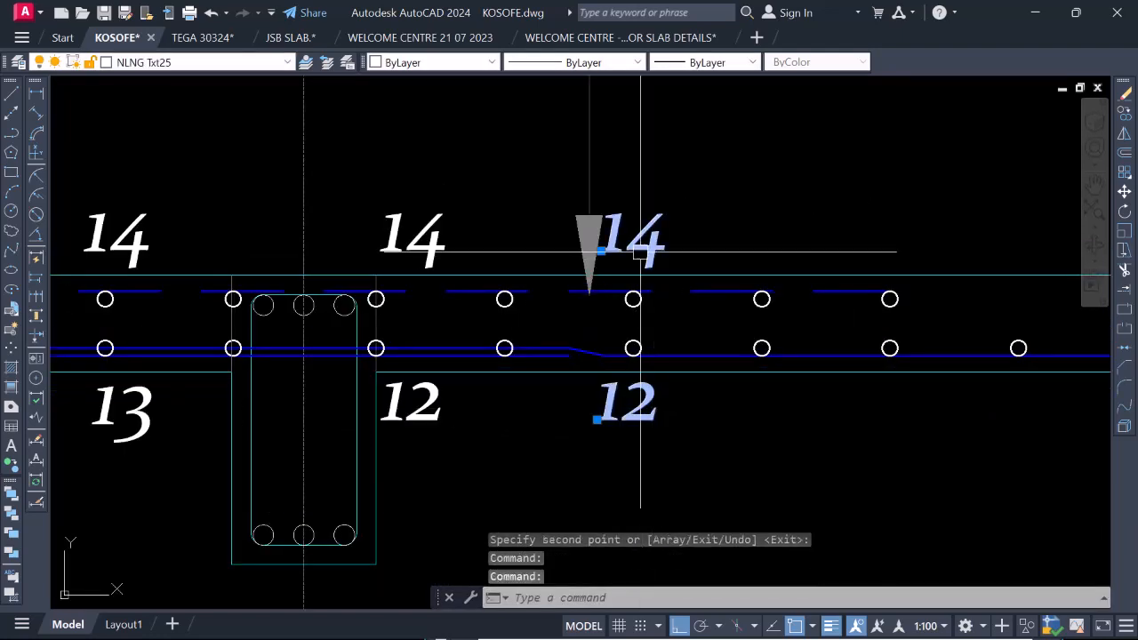
right_click(648, 413)
left_click(708, 387)
scroll(600, 436, "down", 5)
scroll(601, 438, "up", 3)
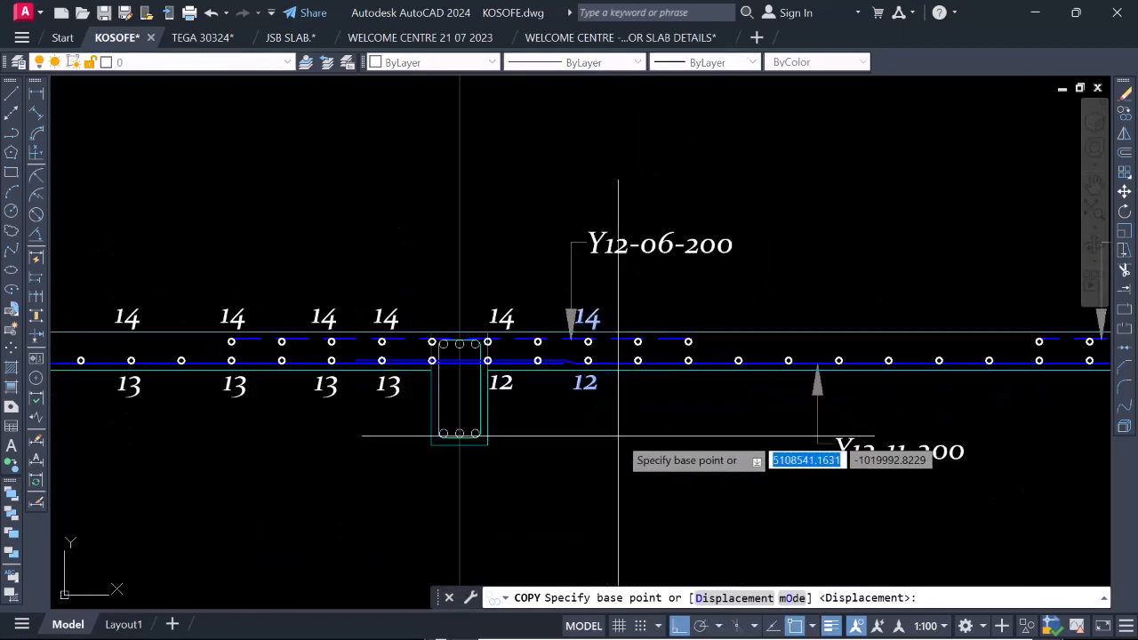
left_click(601, 439)
left_click(706, 439)
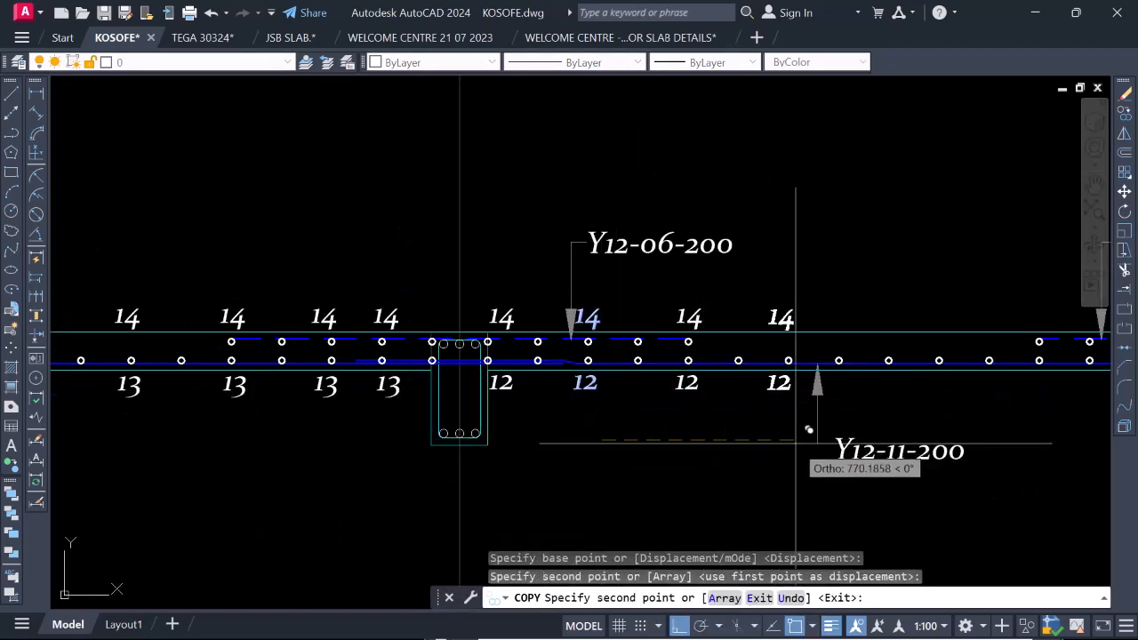
left_click(795, 439)
Continue placing copies of the 14 and 12 pair along the rest of bay 3a–4 up to the beam on grid 4.
scroll(884, 392, "up", 2)
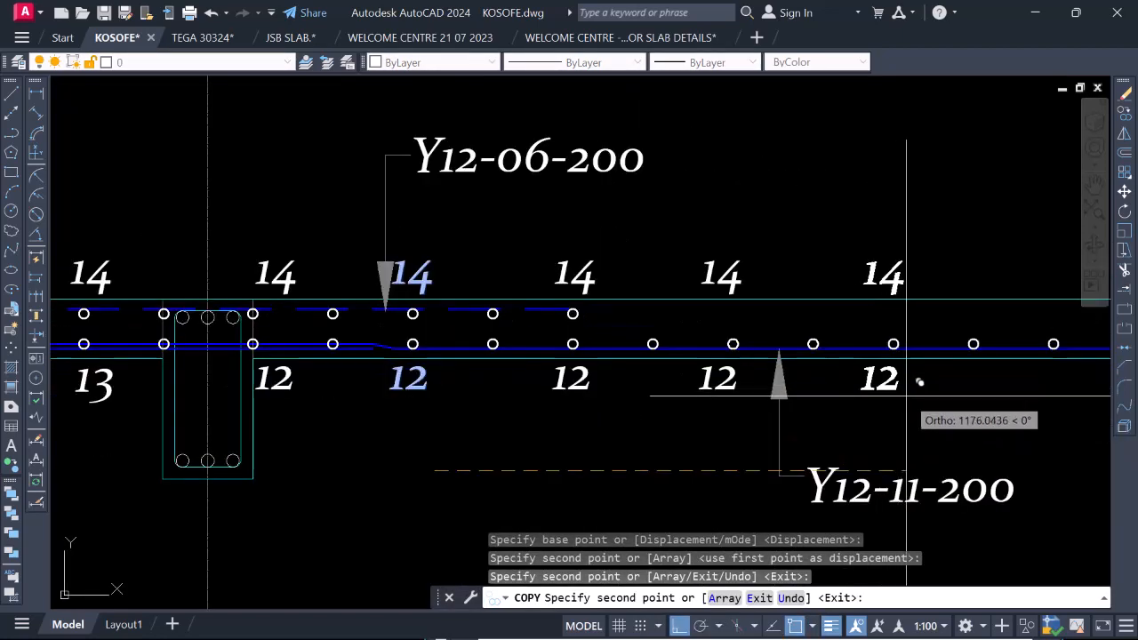
left_click(909, 397)
scroll(657, 373, "down", 4)
scroll(820, 385, "up", 4)
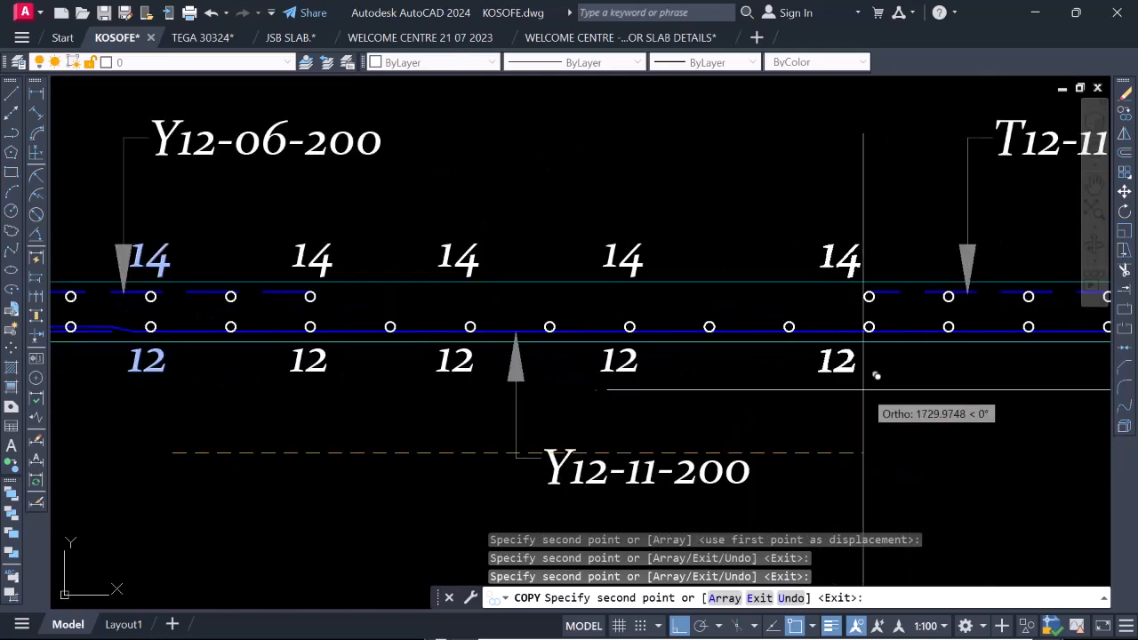
left_click(814, 388)
scroll(613, 331, "down", 4)
scroll(791, 370, "up", 4)
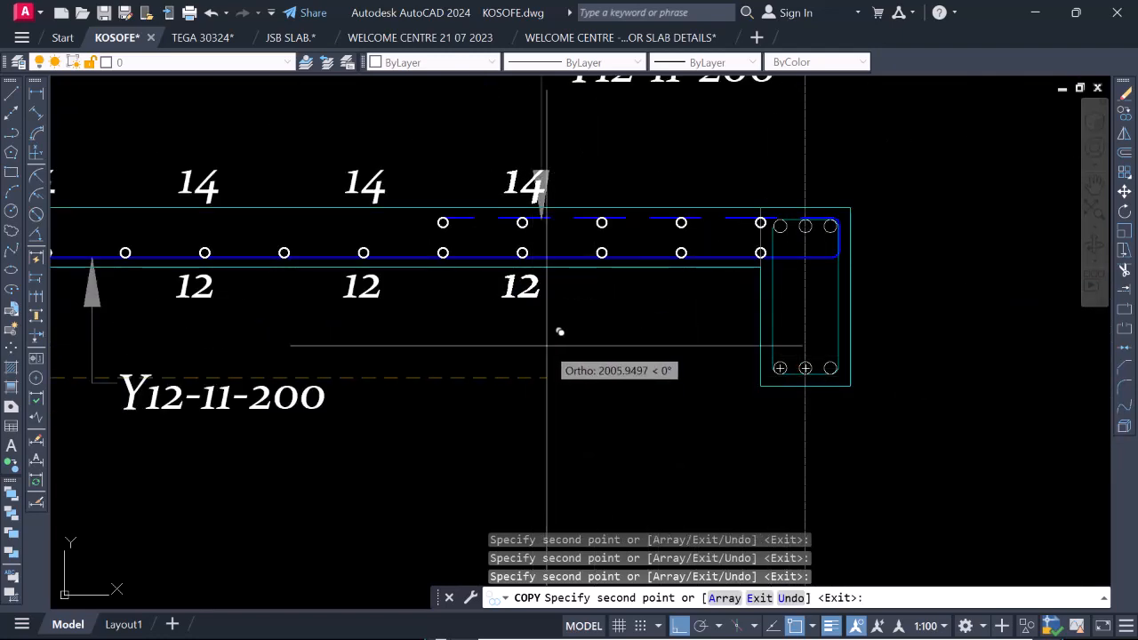
left_click(700, 339)
scroll(805, 365, "down", 4)
key("Escape")
Examine the bar marks and reinforcement labels along the whole slab section from grid 2 to grid 4.
scroll(777, 406, "up", 2)
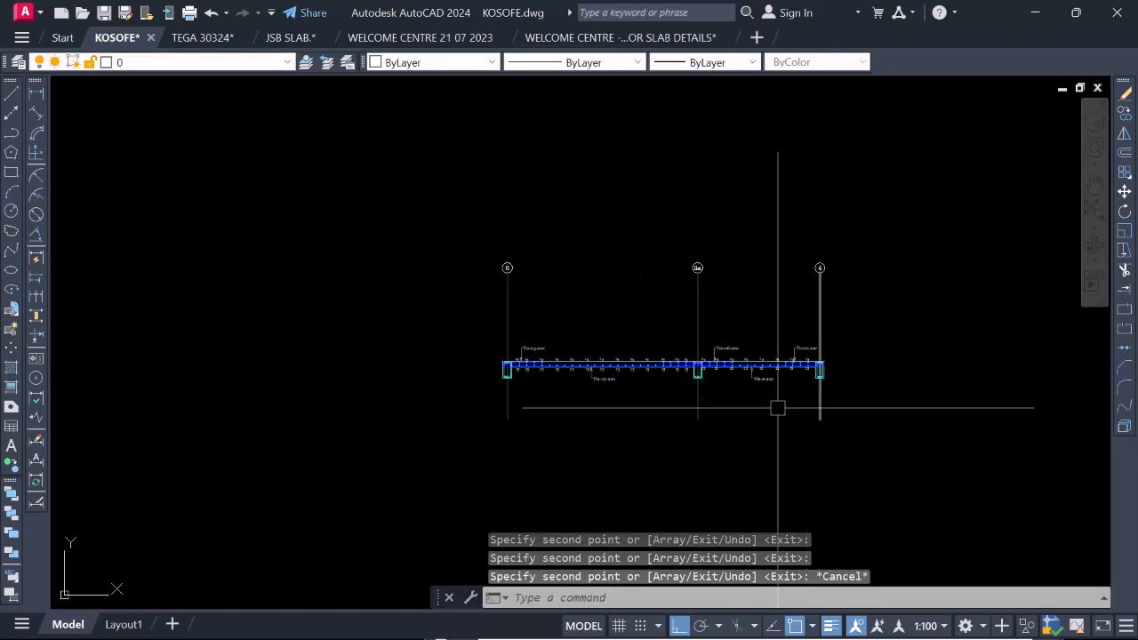
scroll(628, 381, "up", 1)
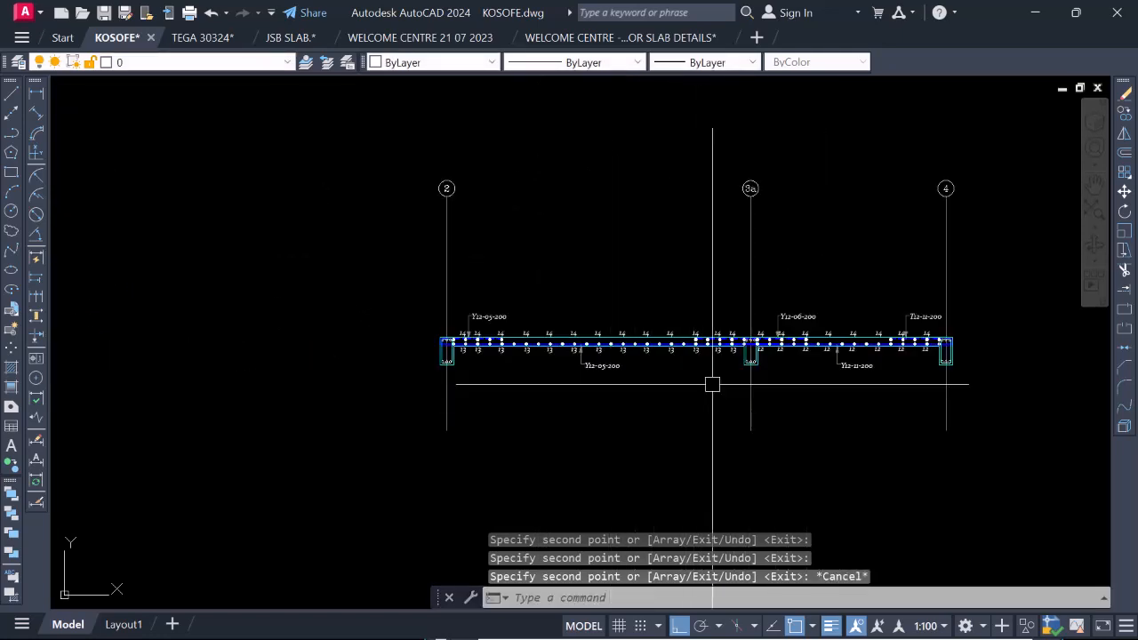
scroll(712, 384, "up", 2)
scroll(508, 399, "down", 2)
scroll(665, 374, "up", 2)
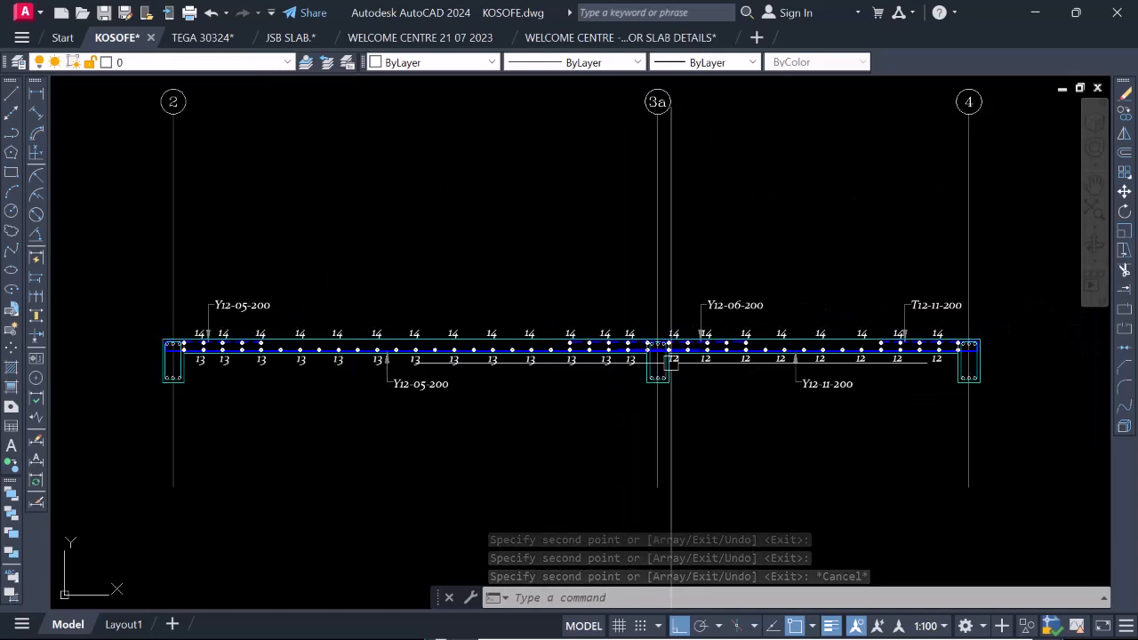
scroll(671, 360, "up", 3)
scroll(640, 374, "up", 2)
scroll(659, 405, "down", 4)
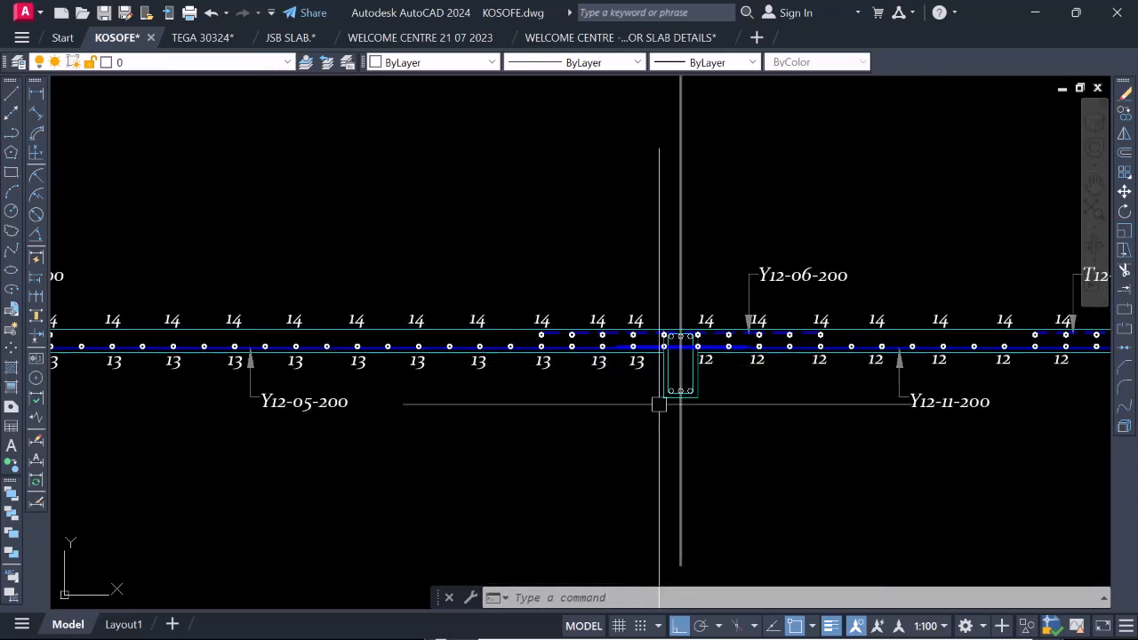
scroll(702, 391, "down", 2)
scroll(316, 424, "up", 2)
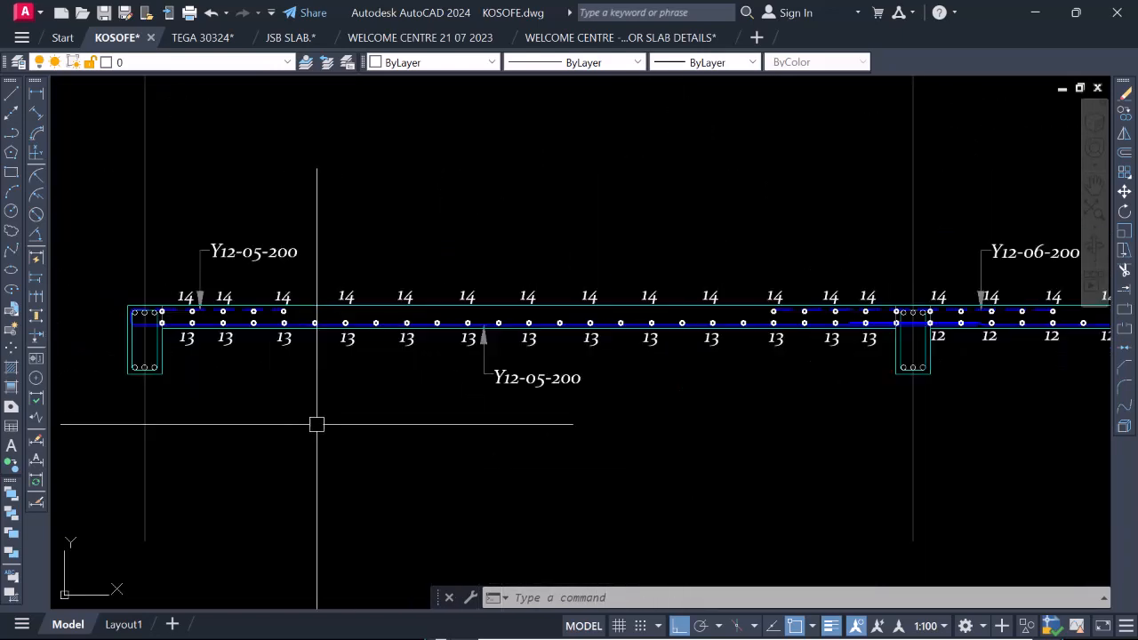
scroll(485, 366, "down", 4)
scroll(495, 367, "up", 4)
scroll(487, 366, "down", 2)
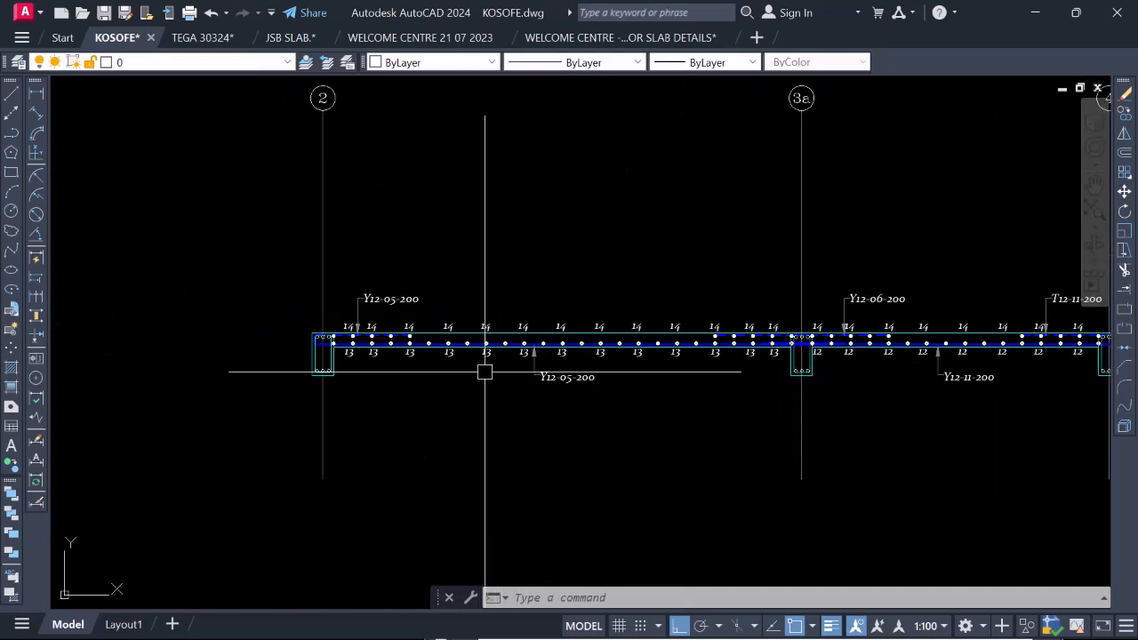
scroll(365, 331, "up", 2)
scroll(364, 331, "up", 2)
scroll(408, 310, "down", 2)
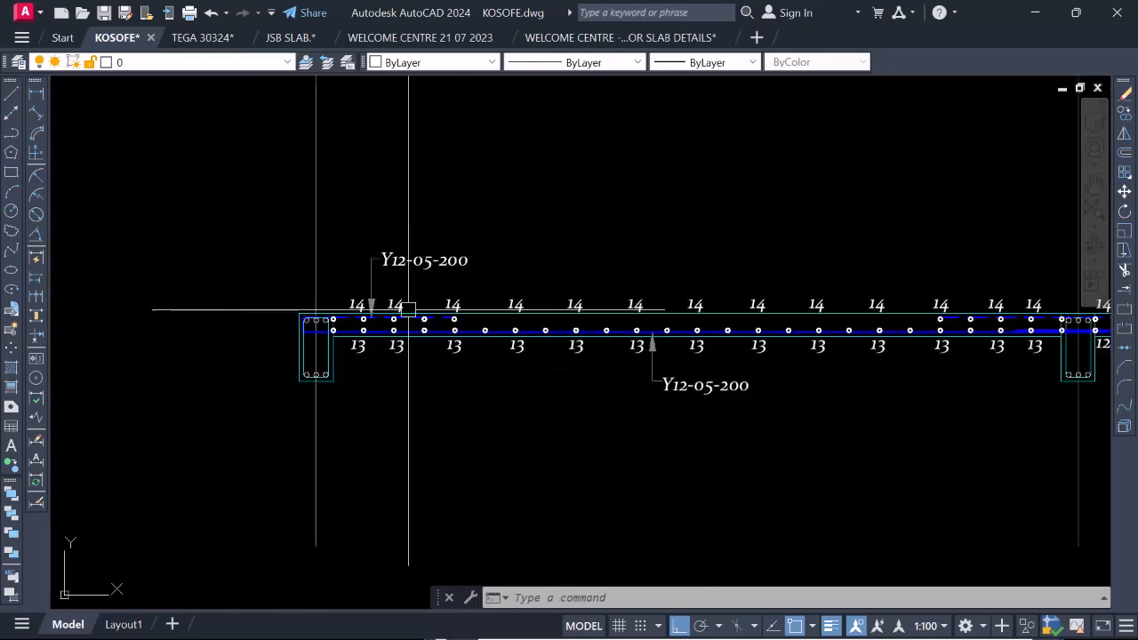
scroll(423, 331, "up", 2)
scroll(290, 336, "down", 2)
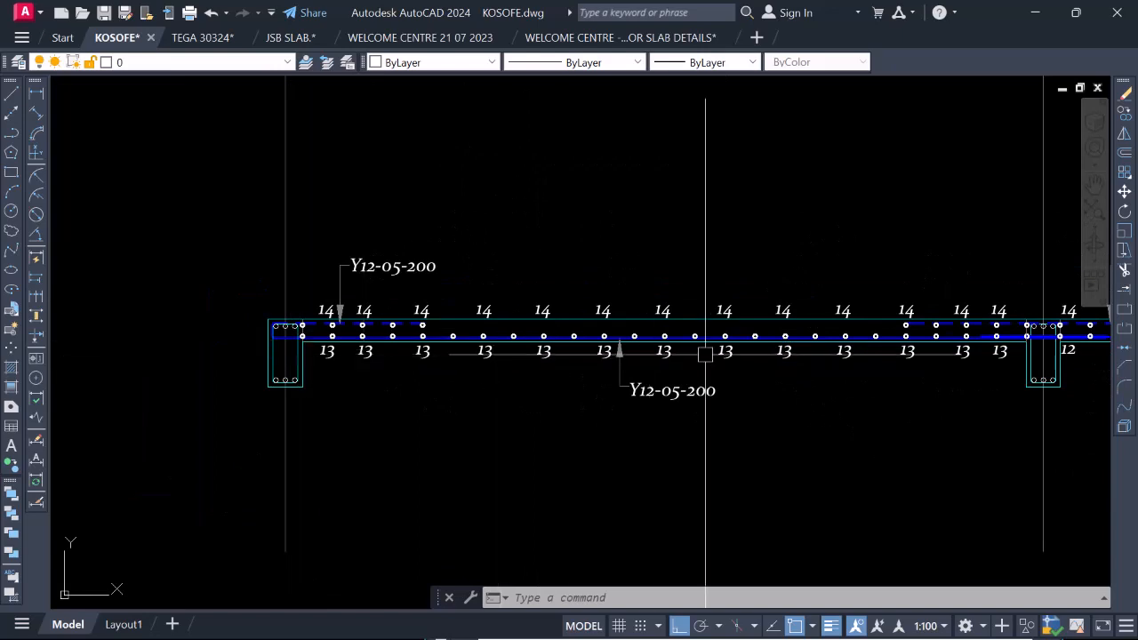
scroll(705, 354, "down", 3)
scroll(836, 333, "up", 4)
scroll(809, 337, "down", 4)
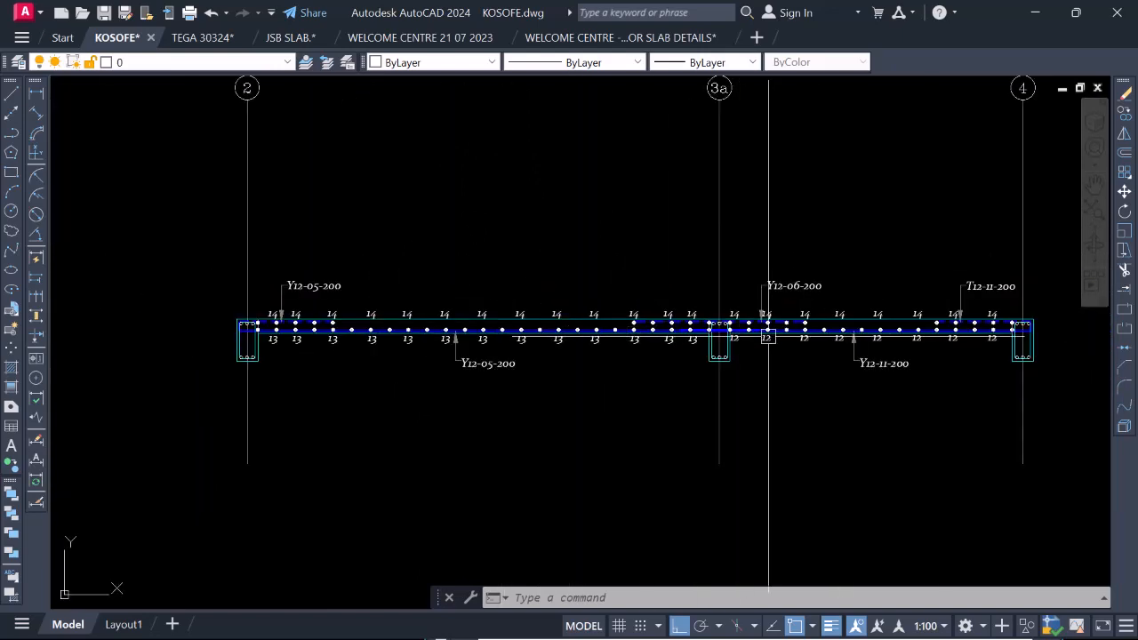
scroll(1026, 340, "up", 4)
scroll(817, 343, "down", 4)
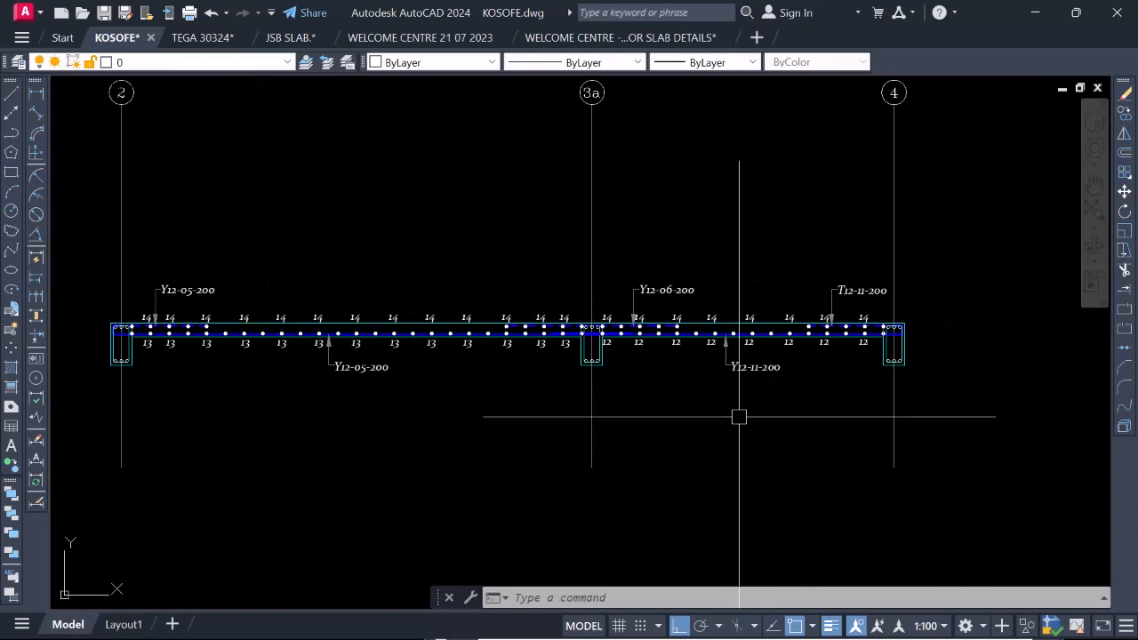
scroll(781, 387, "down", 2)
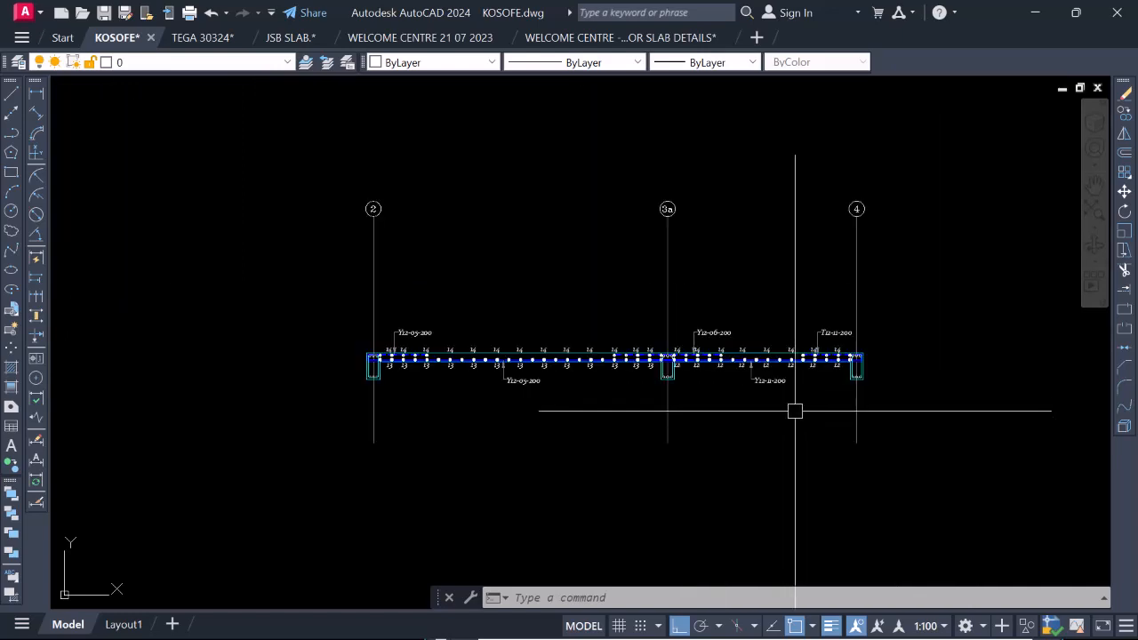
scroll(793, 366, "up", 2)
scroll(825, 432, "down", 2)
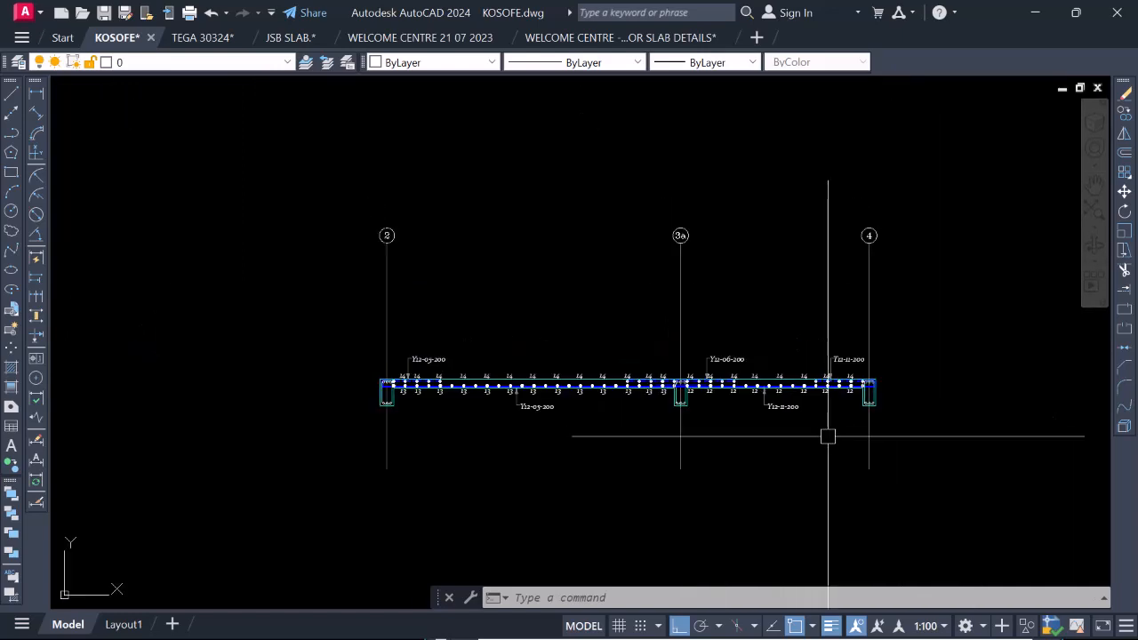
scroll(810, 351, "down", 2)
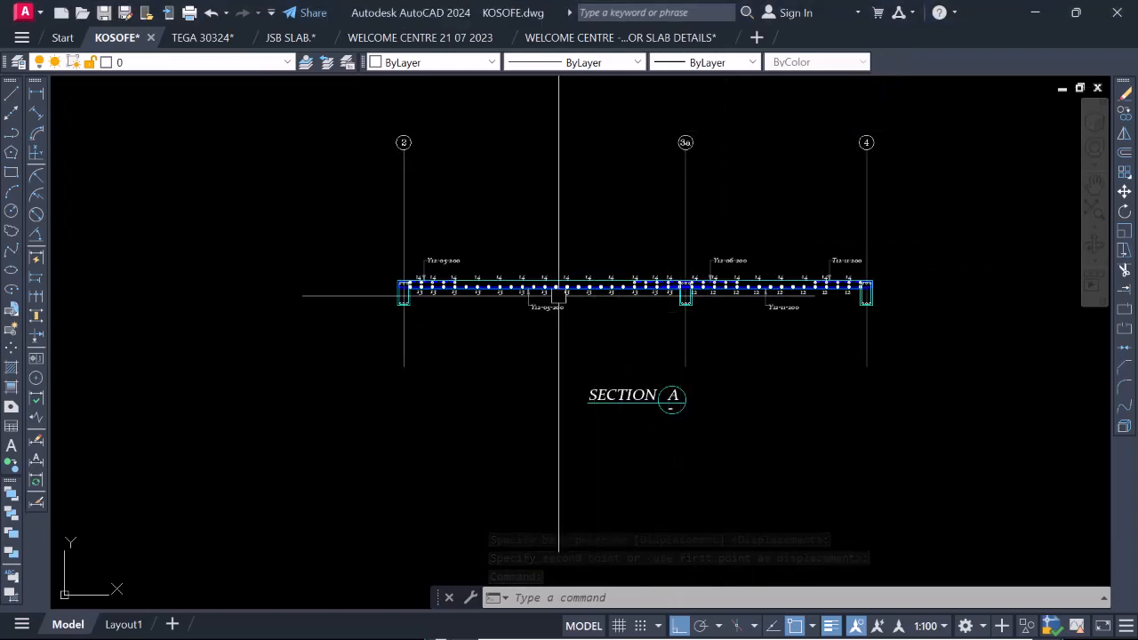
scroll(651, 367, "up", 2)
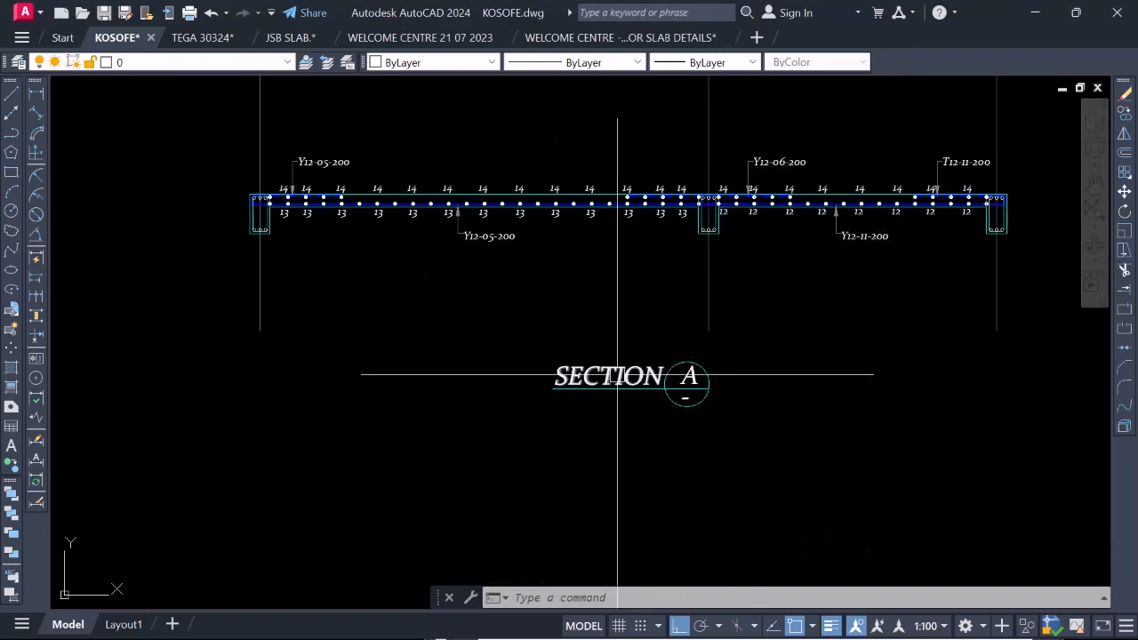
scroll(619, 376, "down", 2)
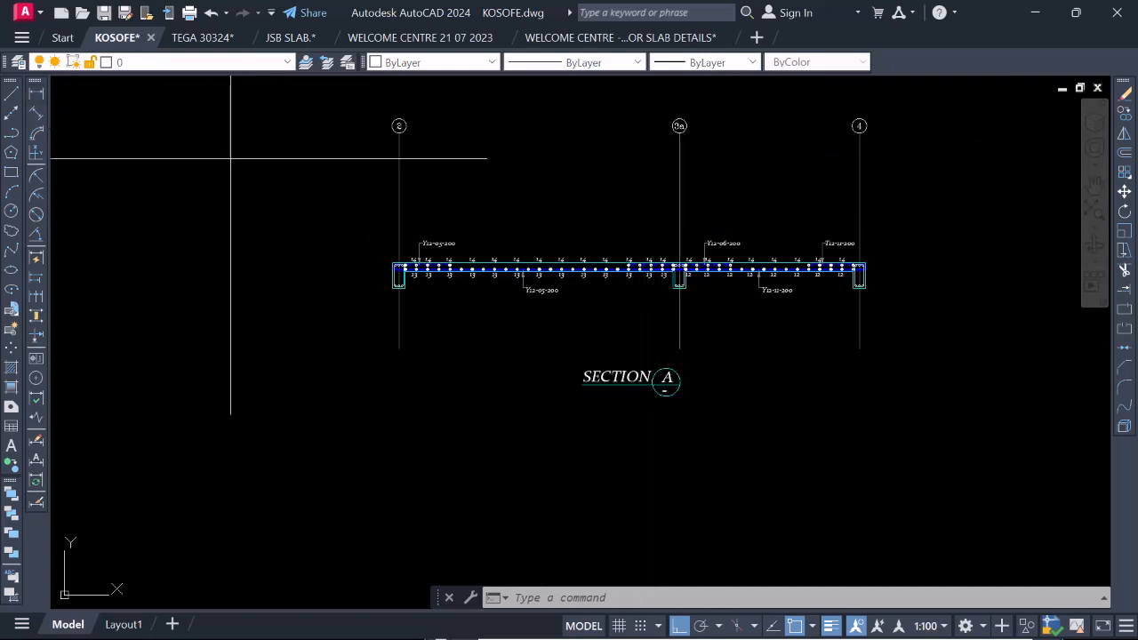
Add a horizontal linear dimension between grid lines 2 and 3a, placed above the slab section.
type("dli")
key("Return")
left_click(399, 175)
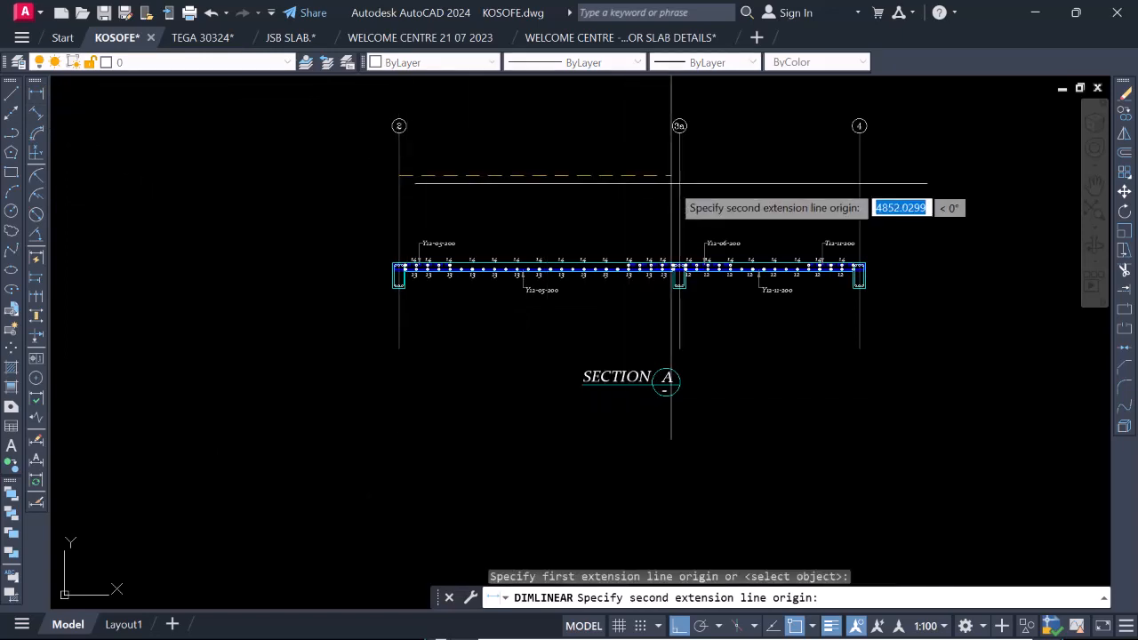
left_click(679, 178)
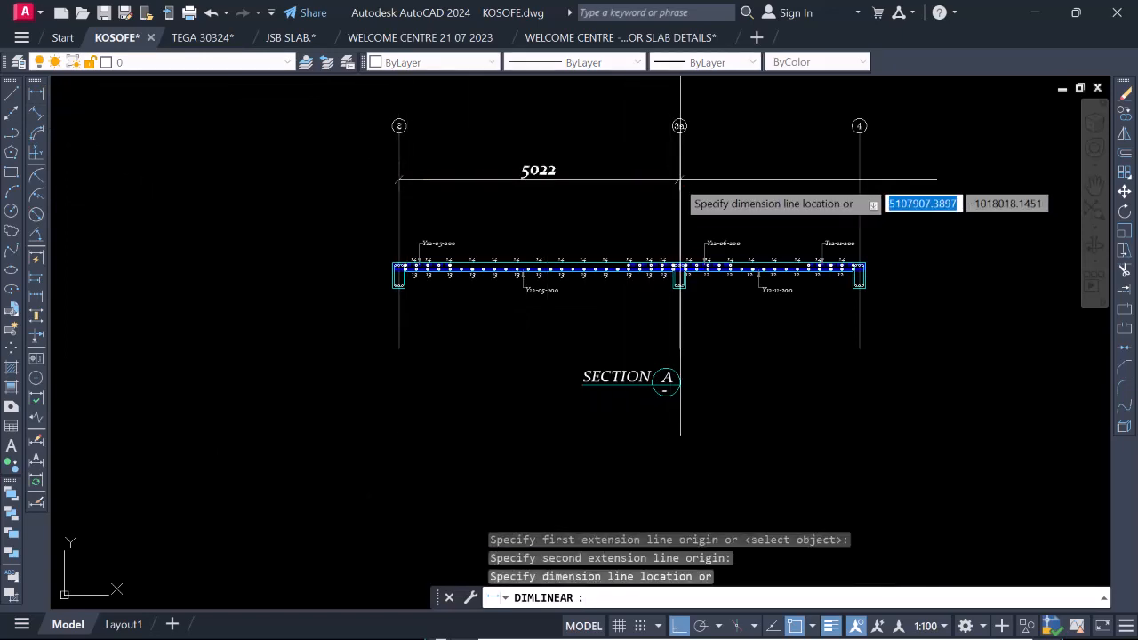
left_click(605, 184)
Add a linear dimension between grid lines 3a and 4, aligned with the dimension of the neighbouring bay.
key("Return")
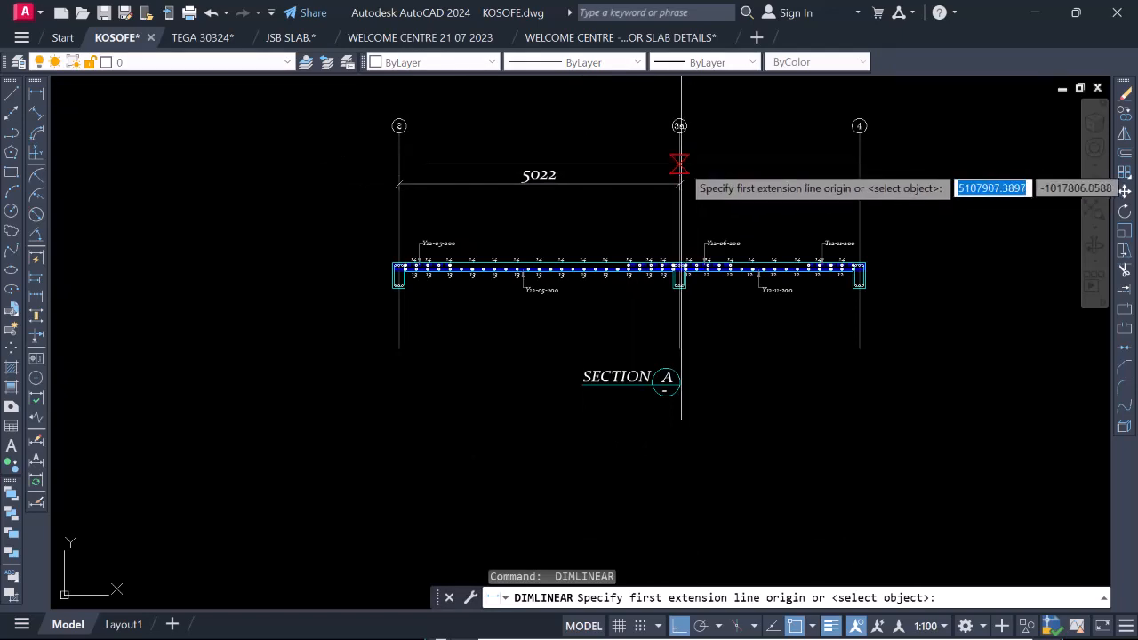
scroll(679, 187, "up", 2)
left_click(679, 188)
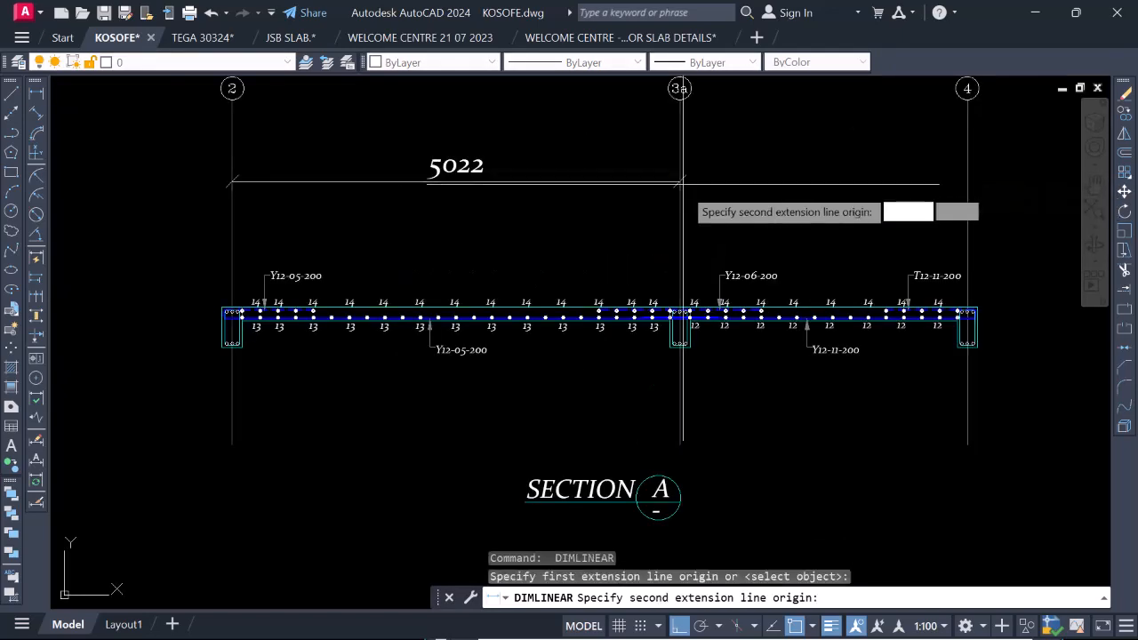
left_click(964, 184)
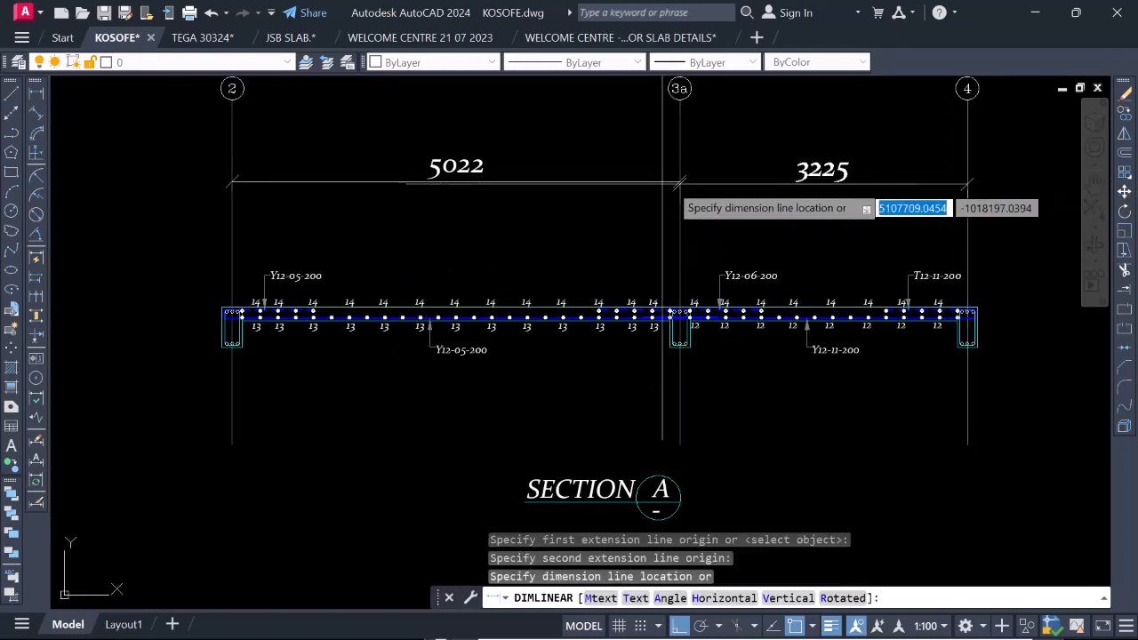
scroll(680, 178, "up", 3)
left_click(680, 177)
scroll(681, 173, "down", 5)
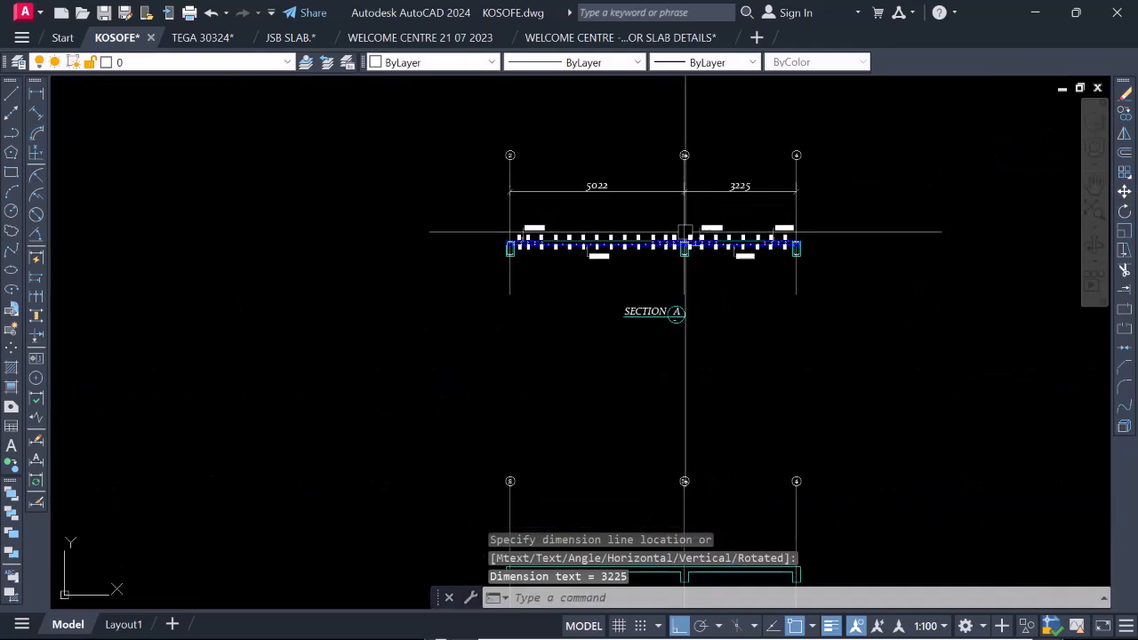
Move the grid lines and bubbles of both sections, together with the upper section's bay dimensions, straight down closer to the slabs.
scroll(737, 180, "up", 2)
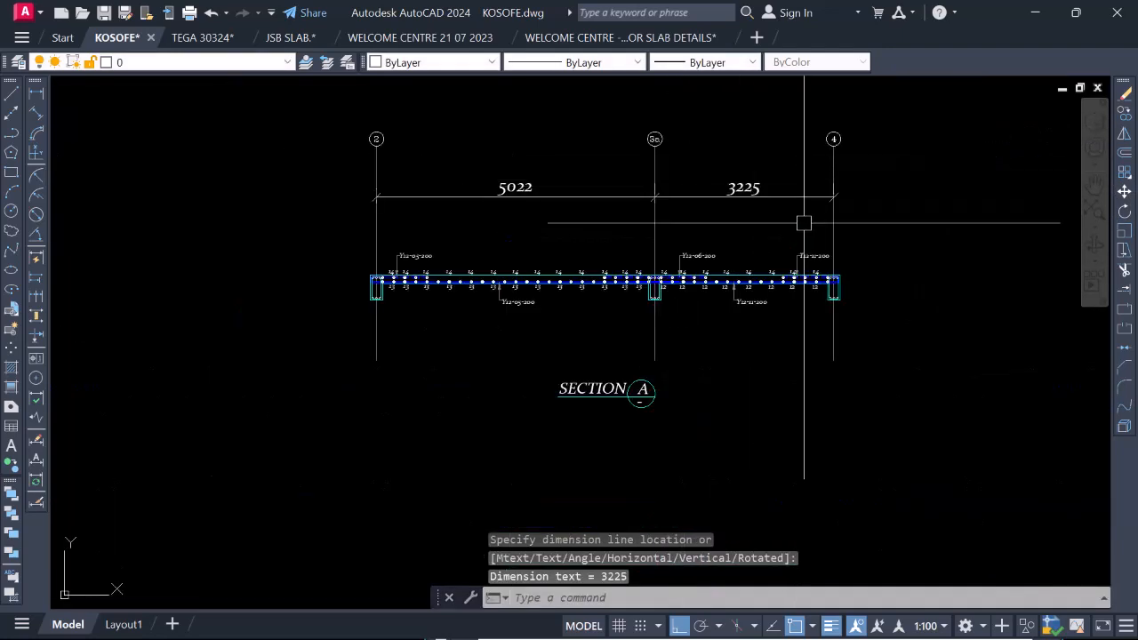
scroll(805, 236, "down", 2)
scroll(829, 209, "up", 2)
scroll(768, 240, "down", 4)
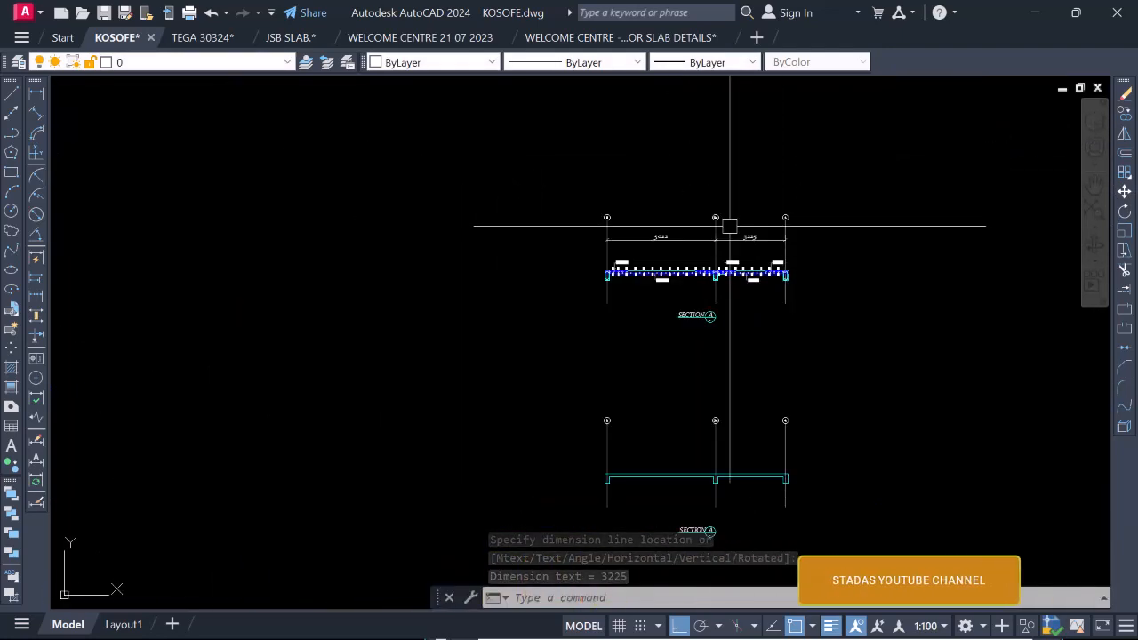
scroll(737, 240, "up", 2)
left_click(1097, 257)
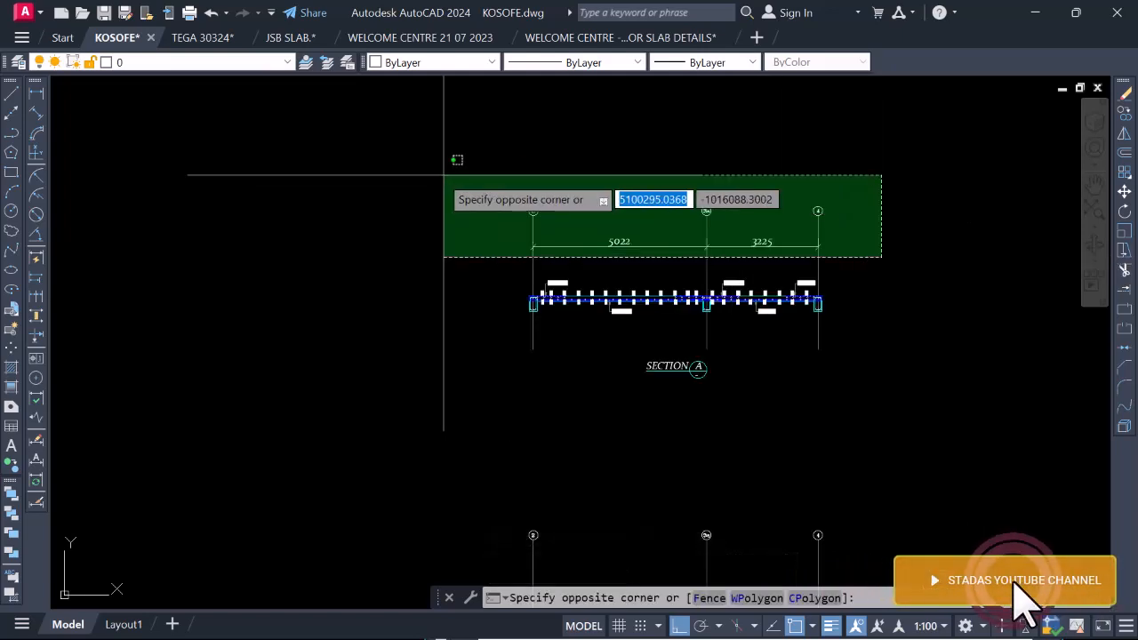
left_click(445, 172)
scroll(558, 193, "down", 2)
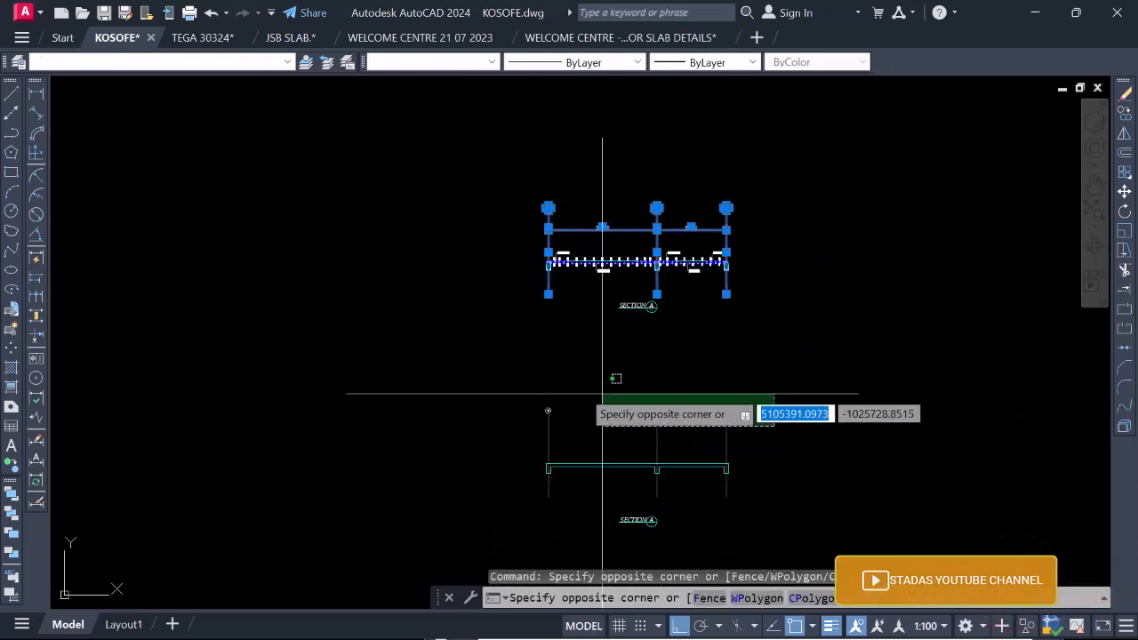
left_click(477, 368)
right_click(533, 347)
left_click(585, 365)
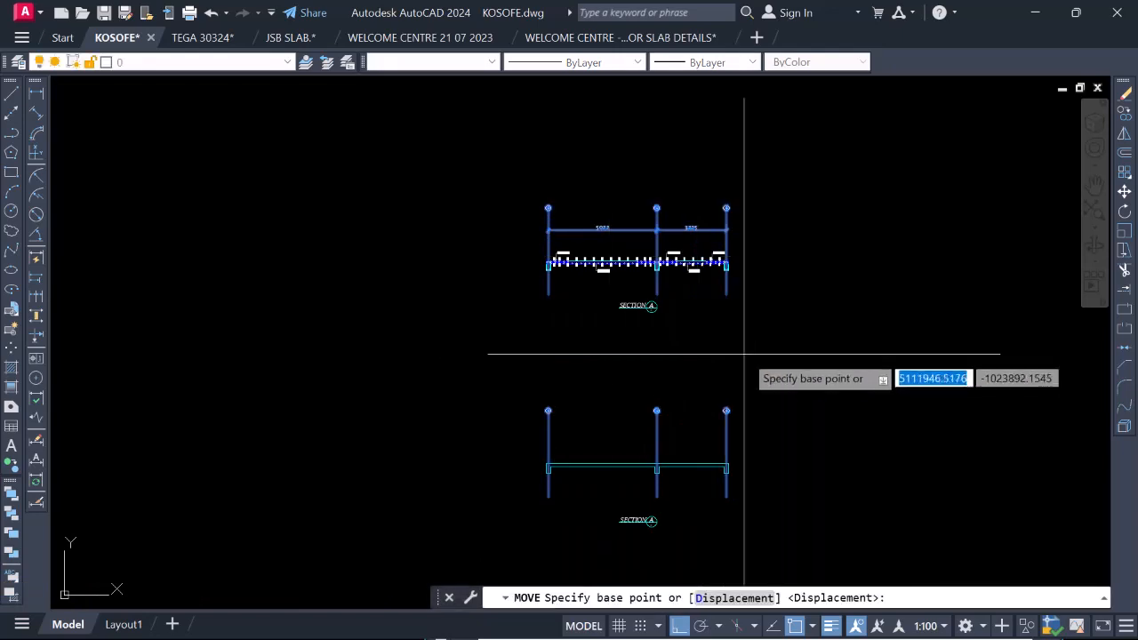
left_click(752, 352)
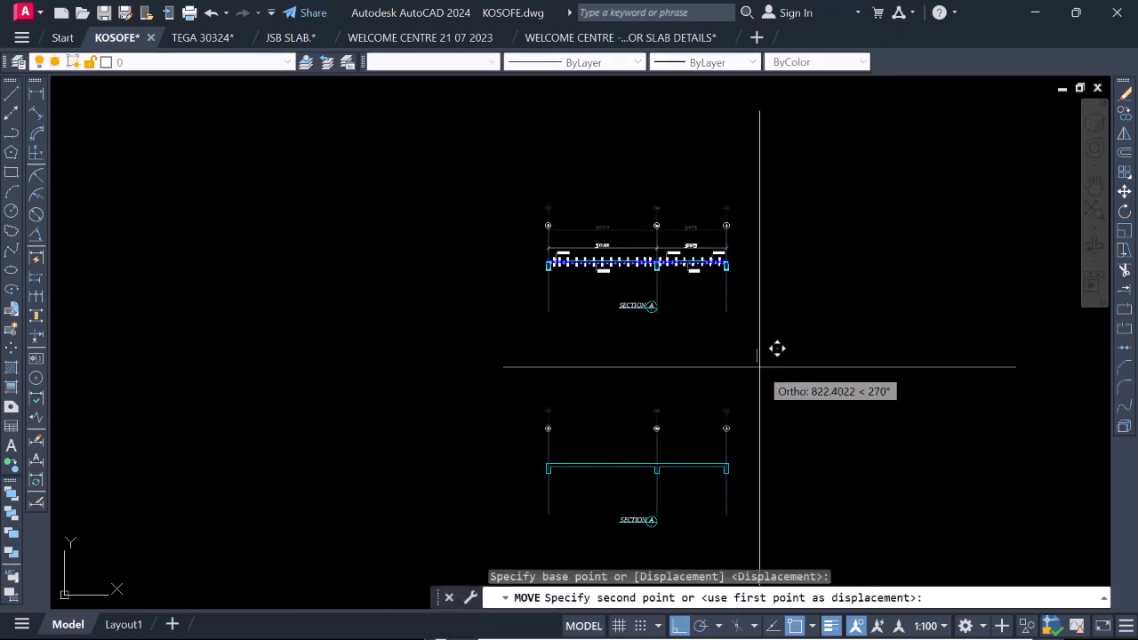
left_click(759, 365)
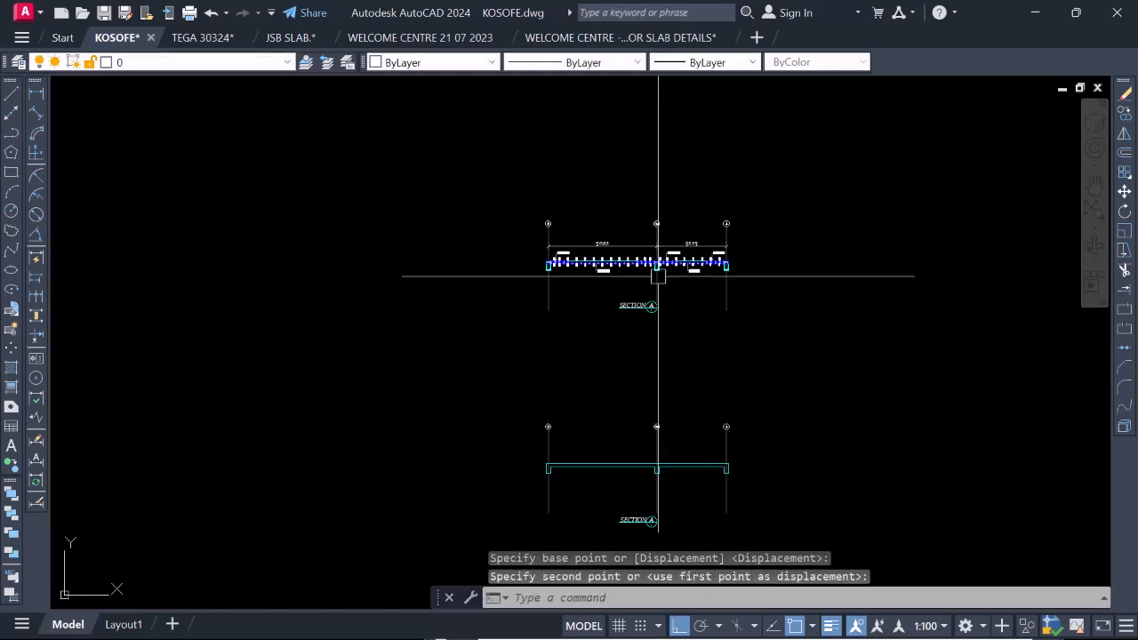
scroll(684, 269, "up", 6)
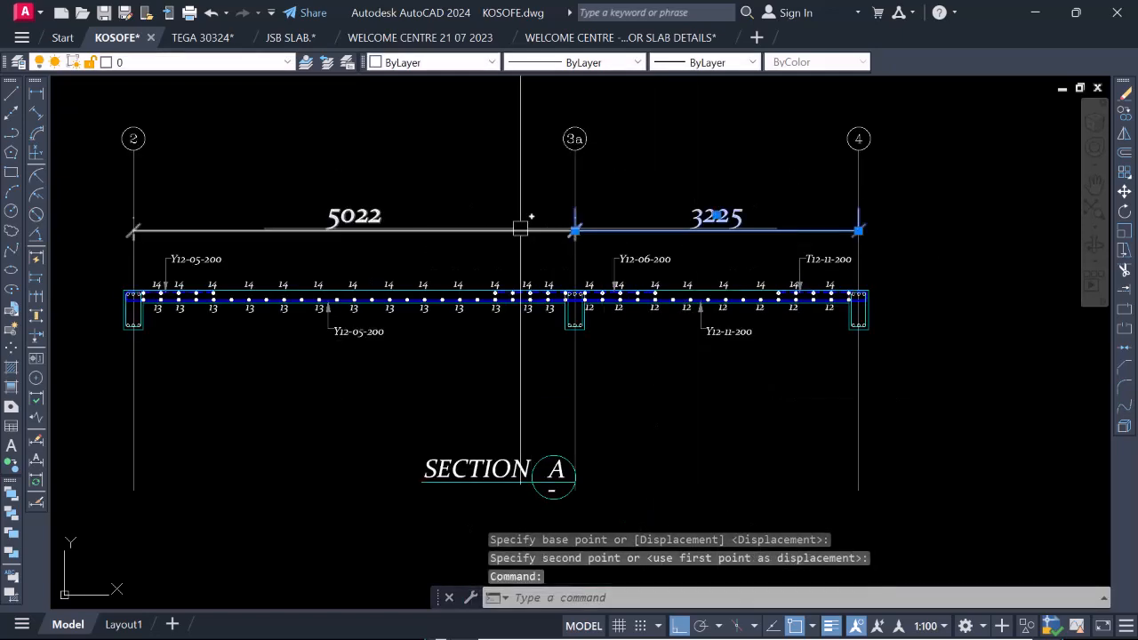
Move both bay dimensions straight up, away from the reinforcement labels above the slab.
left_click(501, 232)
right_click(498, 245)
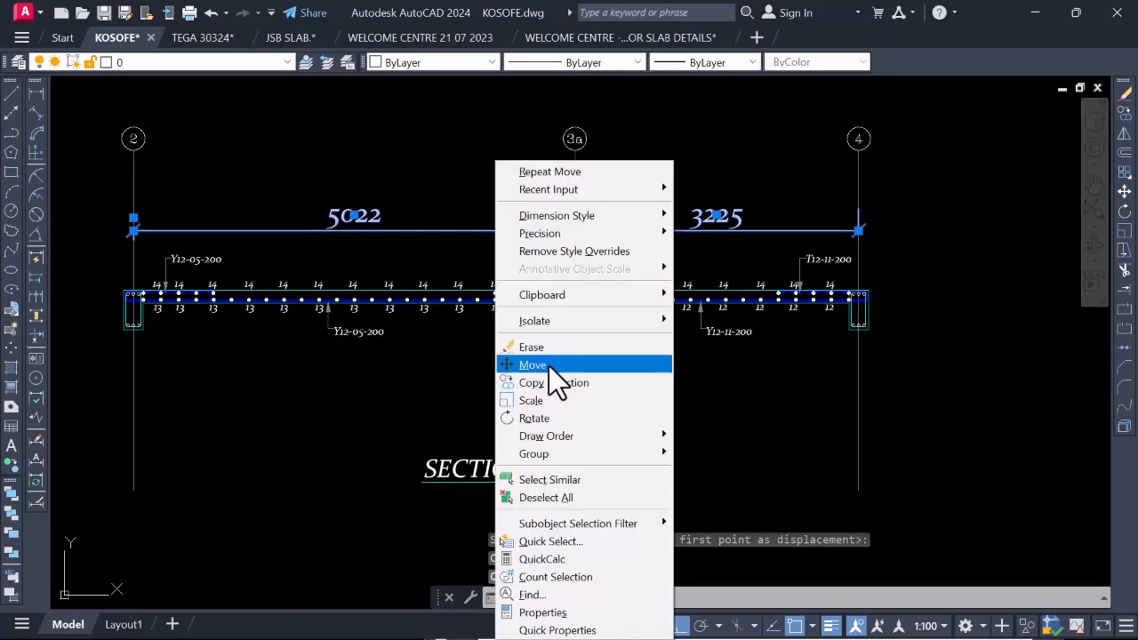
left_click(548, 365)
left_click(419, 172)
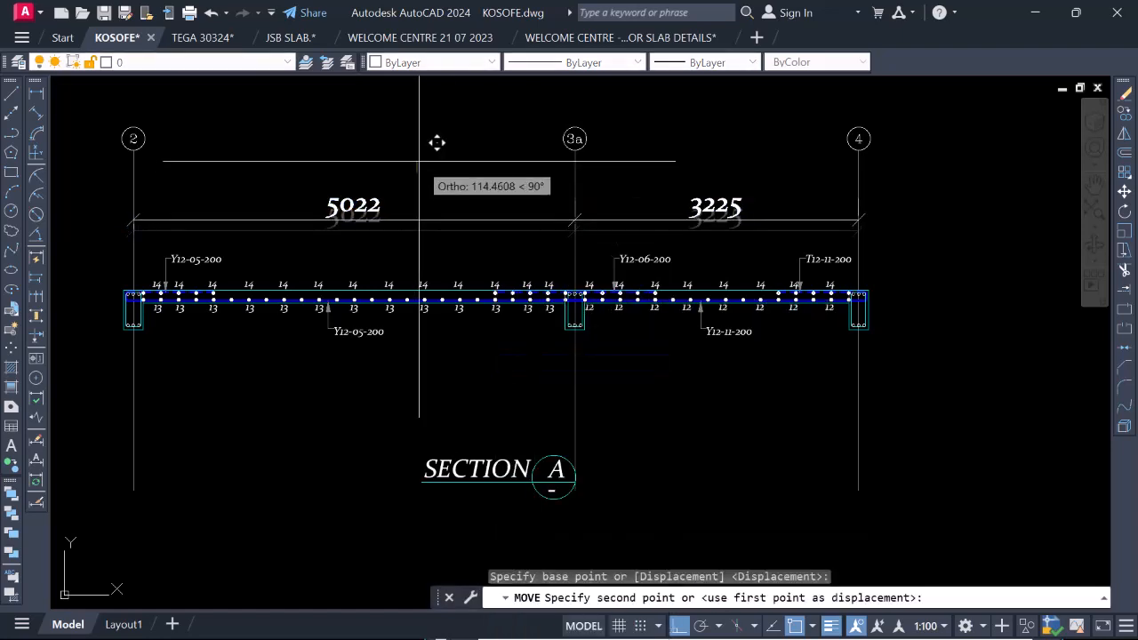
left_click(446, 131)
Open the properties of both bay dimensions together.
scroll(539, 172, "down", 4)
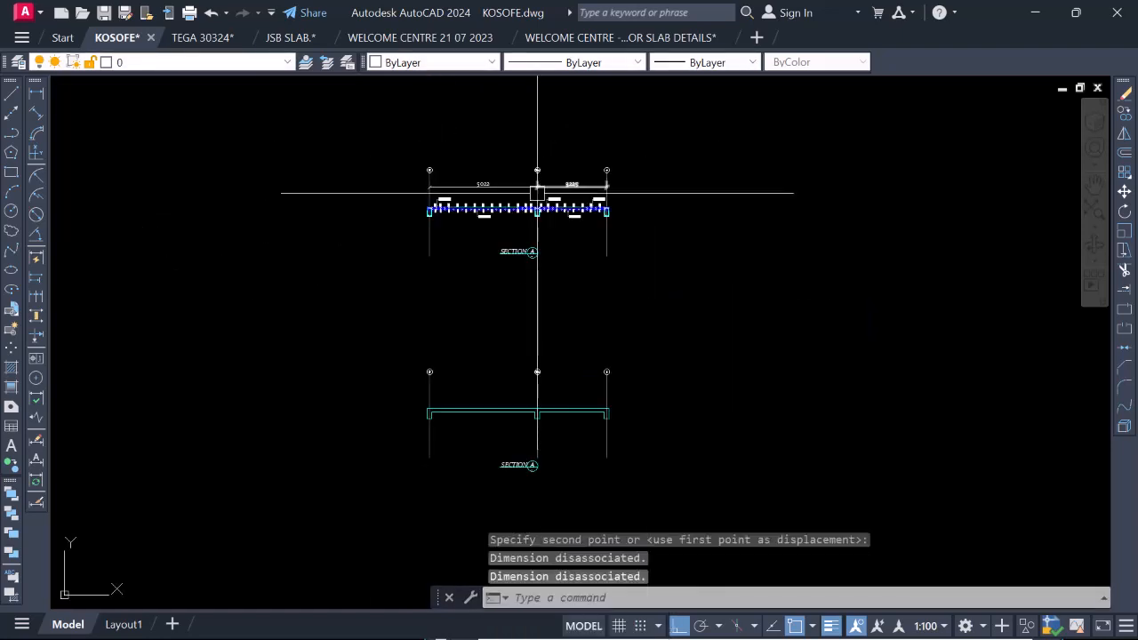
scroll(507, 166, "up", 2)
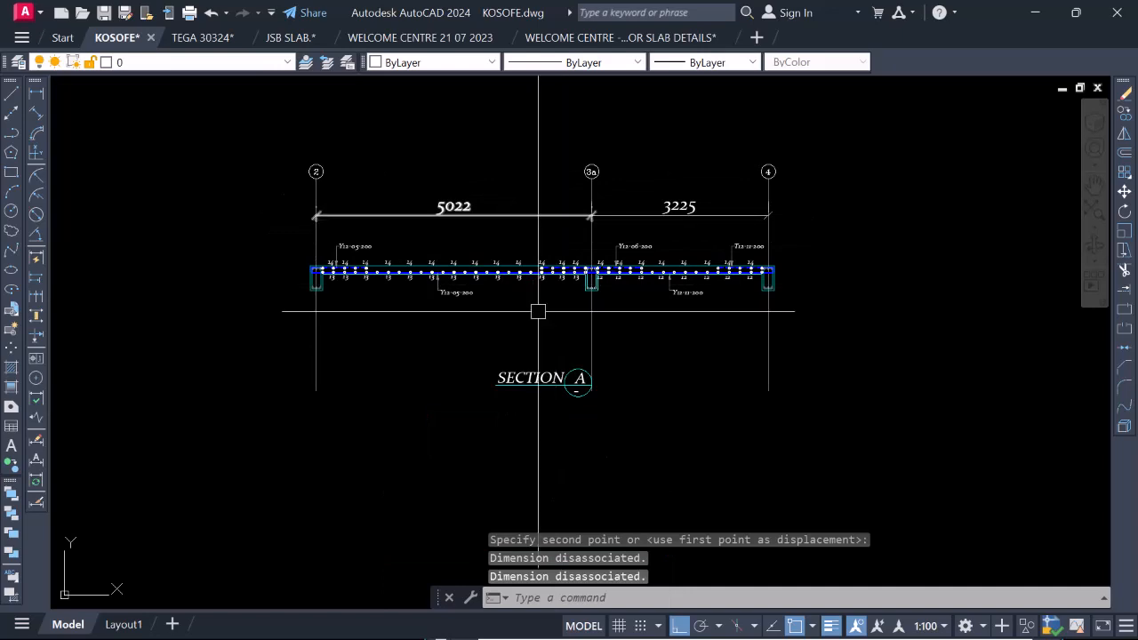
scroll(476, 184, "up", 2)
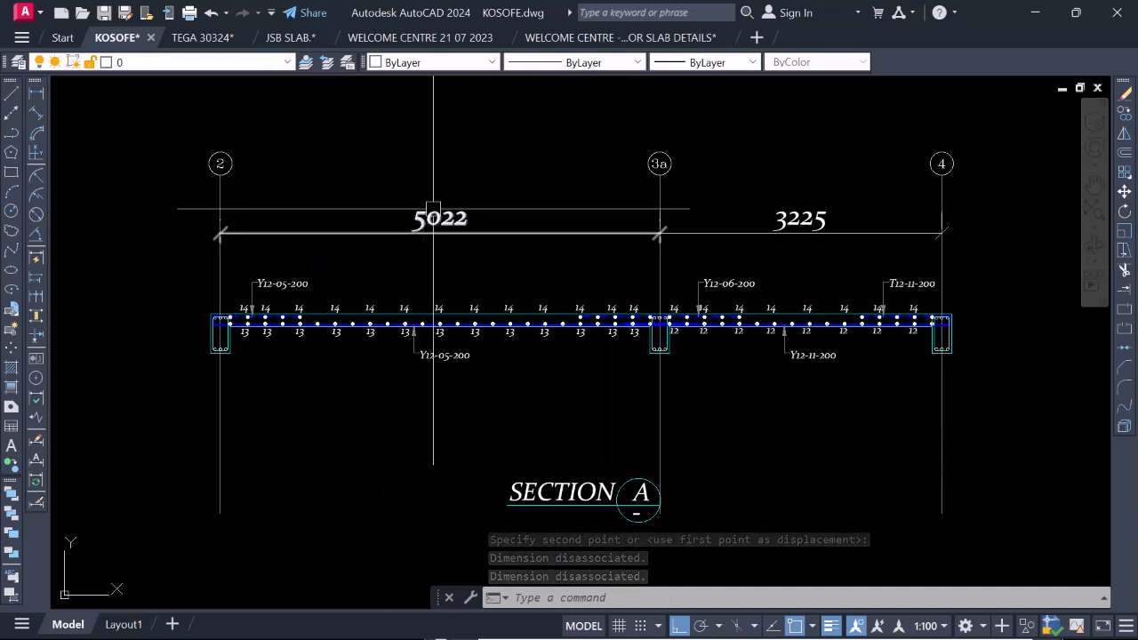
left_click(512, 234)
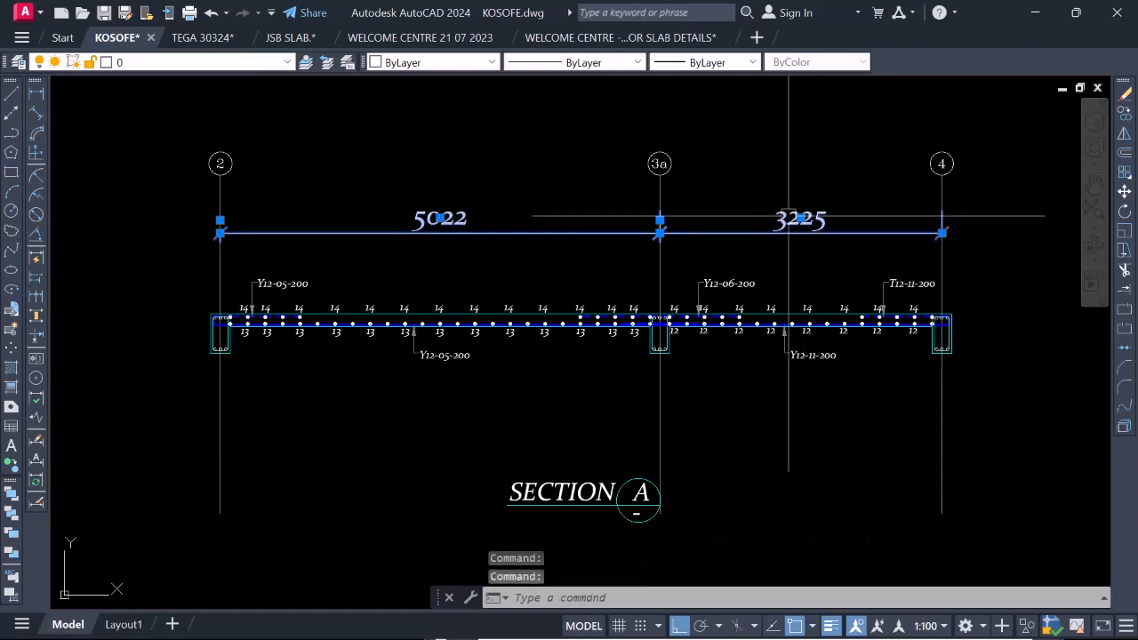
right_click(513, 167)
left_click(573, 612)
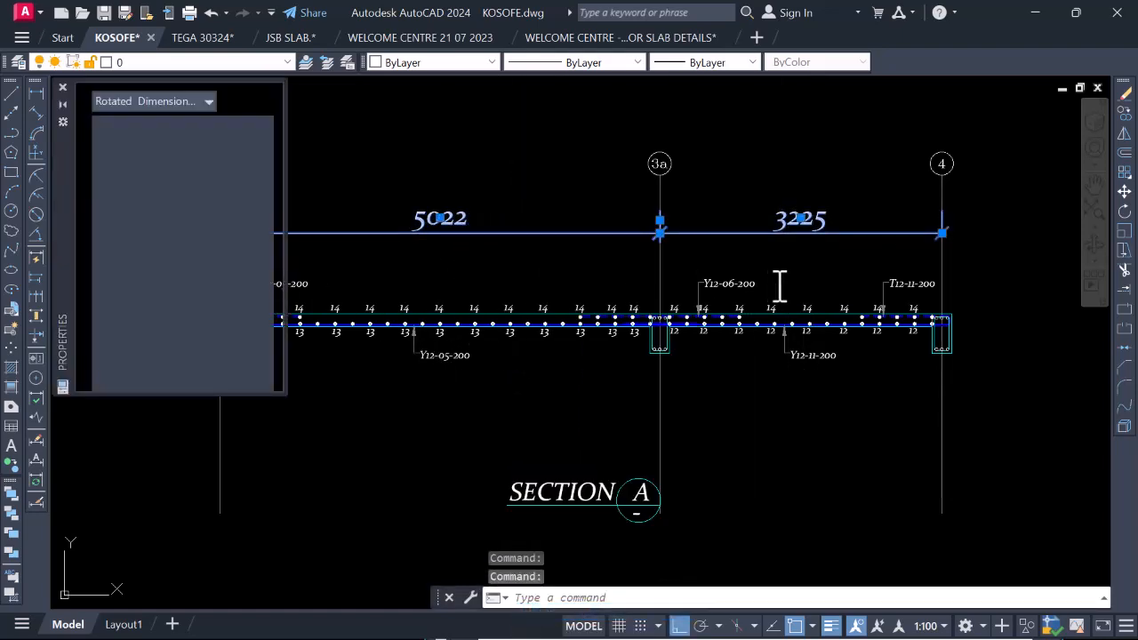
Compare the dimension text size with the bar marks, reinforcement labels and grid bubbles, and check the dimensions' style and arrow properties.
scroll(779, 284, "down", 4)
scroll(681, 311, "up", 2)
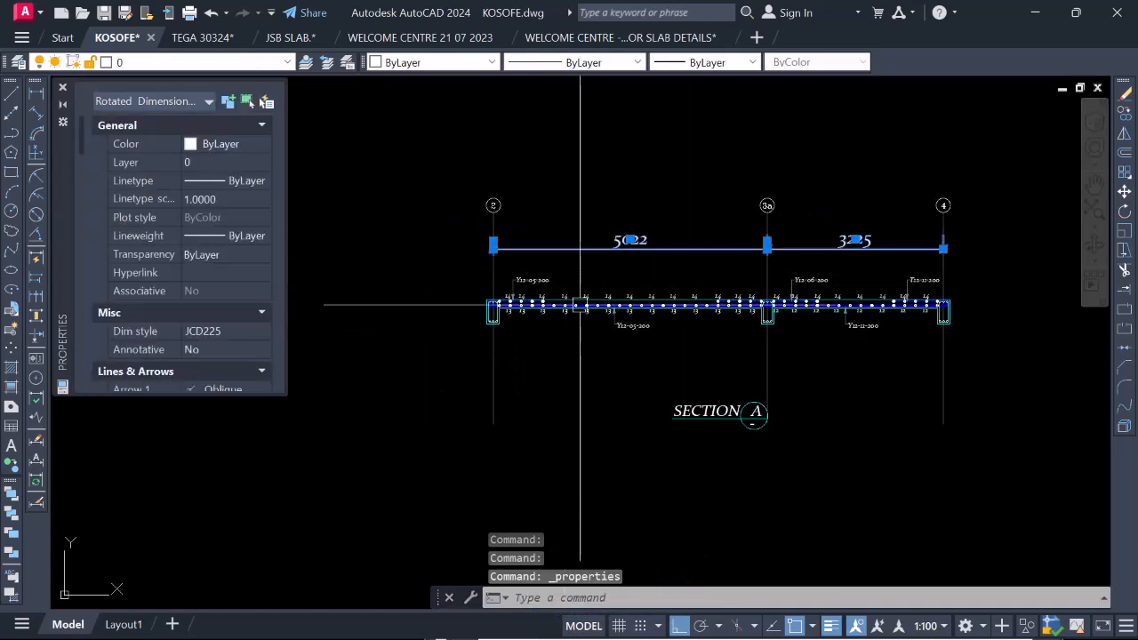
scroll(639, 240, "up", 2)
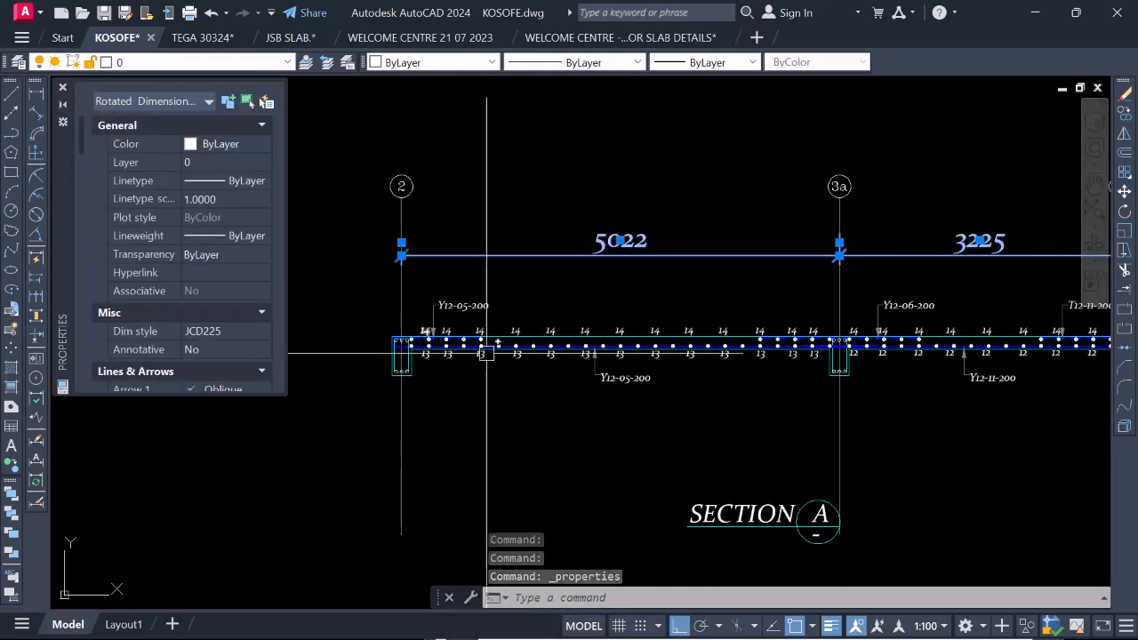
scroll(476, 340, "up", 4)
scroll(450, 242, "down", 7)
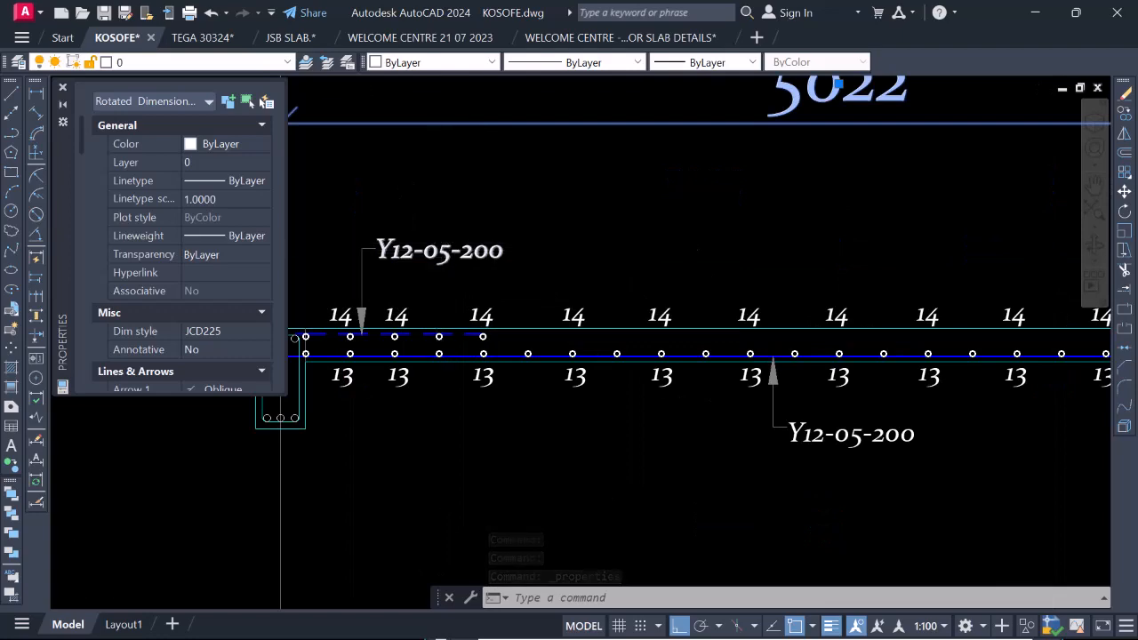
scroll(385, 158, "up", 7)
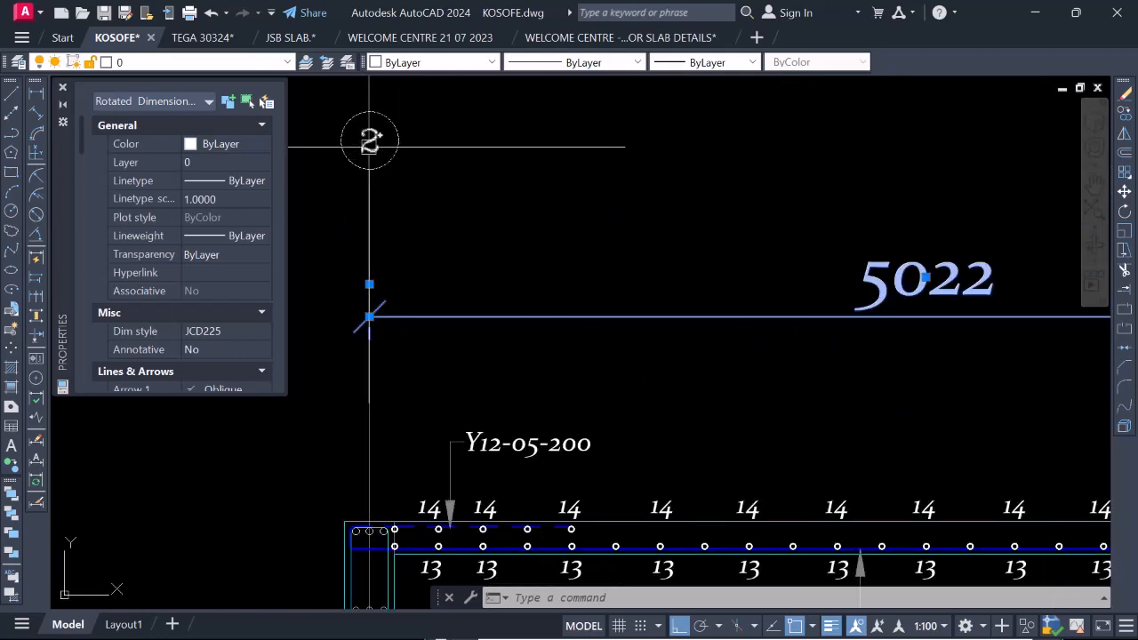
scroll(444, 195, "down", 2)
scroll(414, 178, "up", 3)
scroll(458, 251, "down", 5)
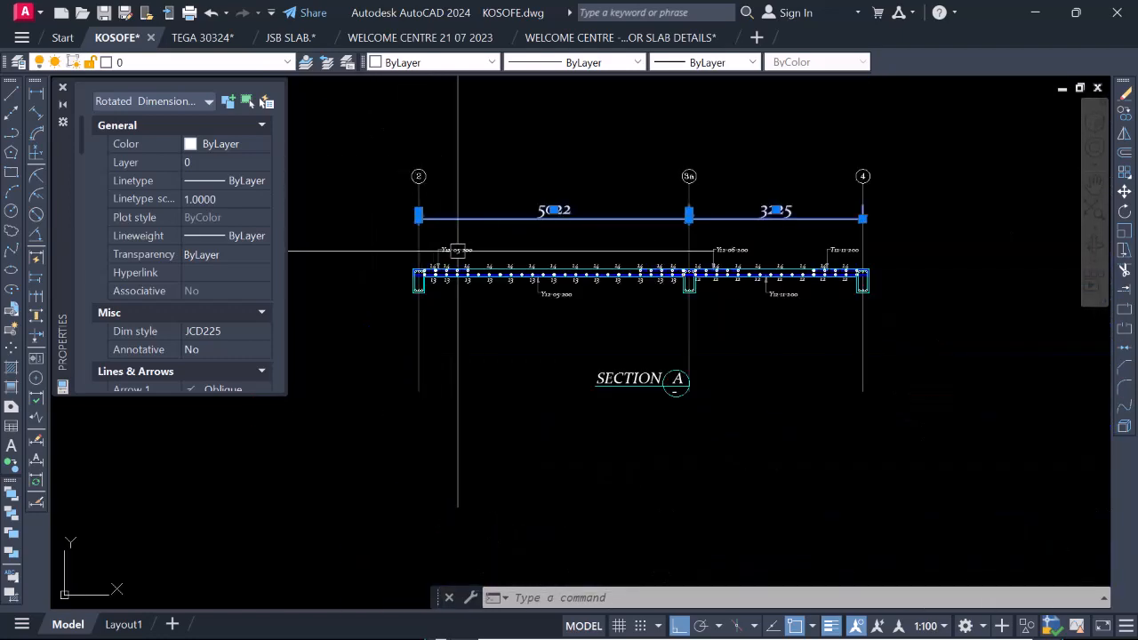
scroll(610, 222, "up", 4)
scroll(579, 254, "down", 3)
scroll(554, 263, "up", 3)
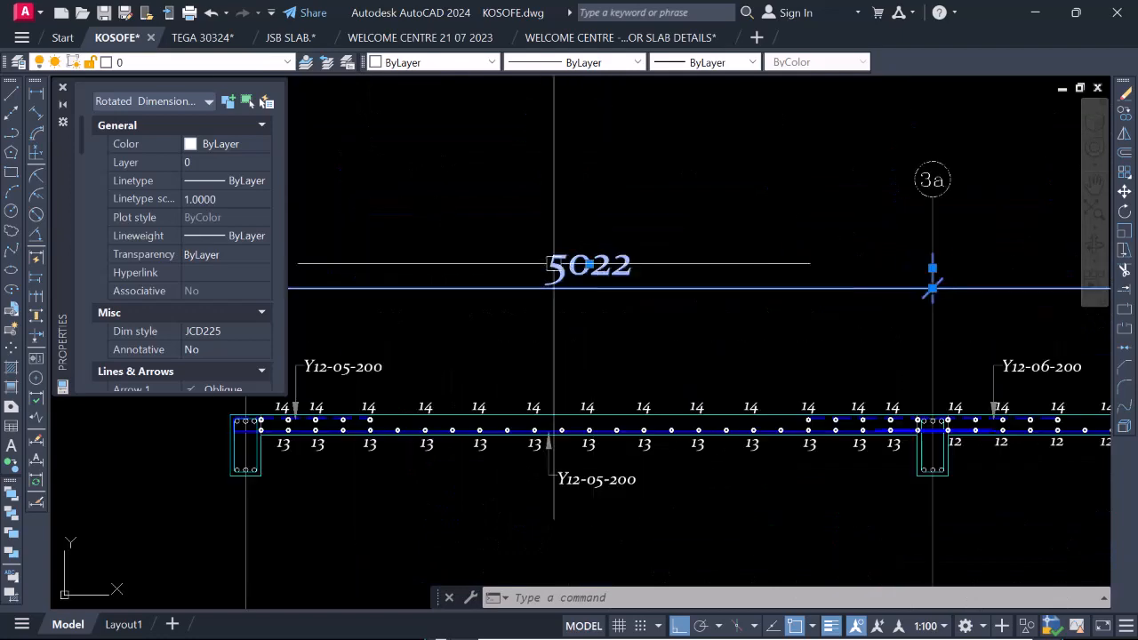
scroll(609, 258, "down", 3)
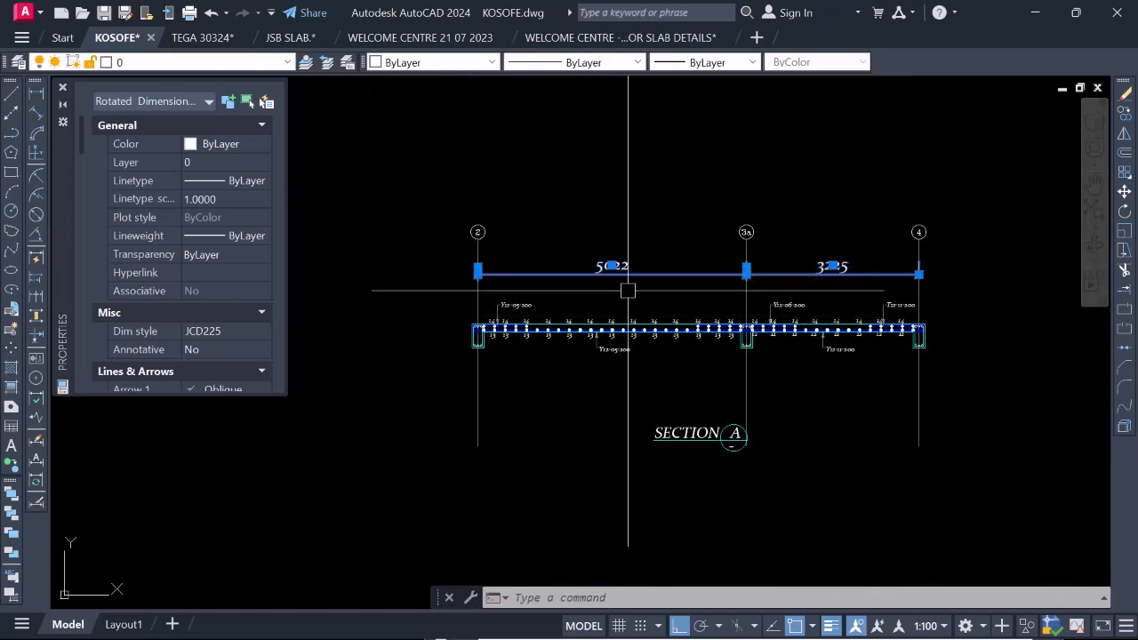
scroll(692, 433, "up", 2)
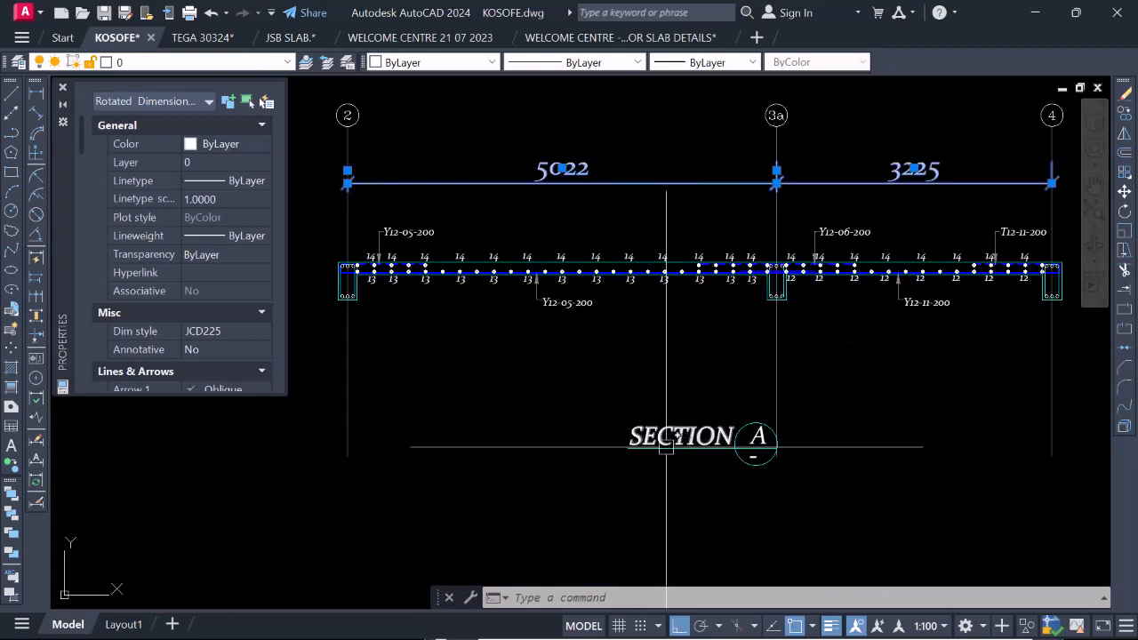
scroll(666, 444, "down", 2)
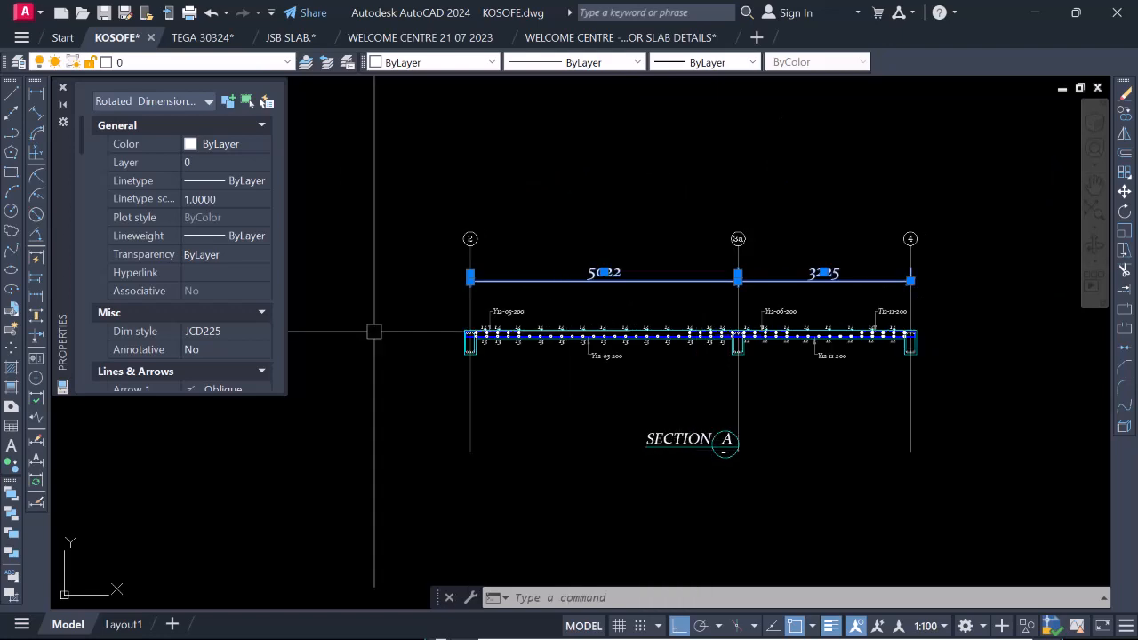
scroll(160, 311, "down", 3)
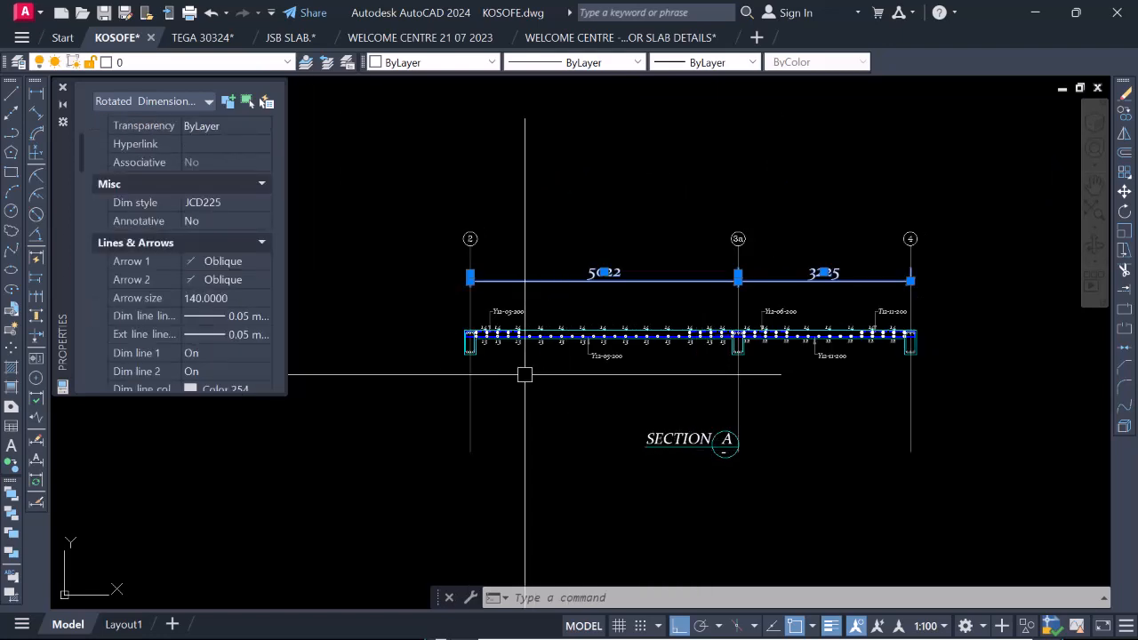
Check the text height of a bar mark 13 under the slab near grid 2.
key("Escape")
scroll(525, 374, "up", 6)
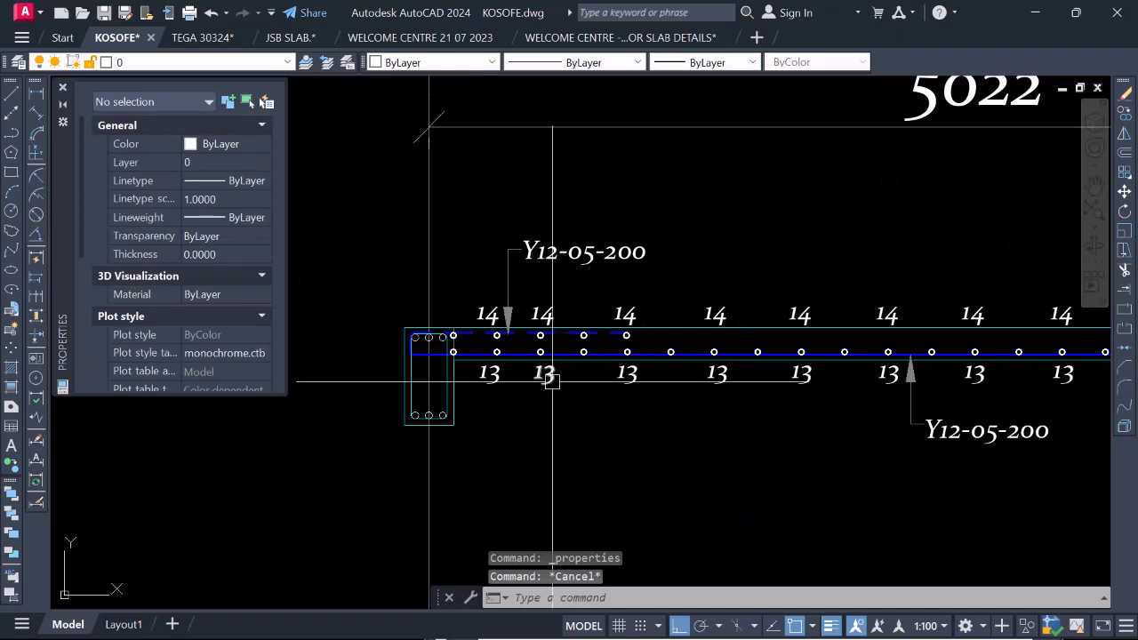
left_click(544, 374)
scroll(185, 344, "down", 3)
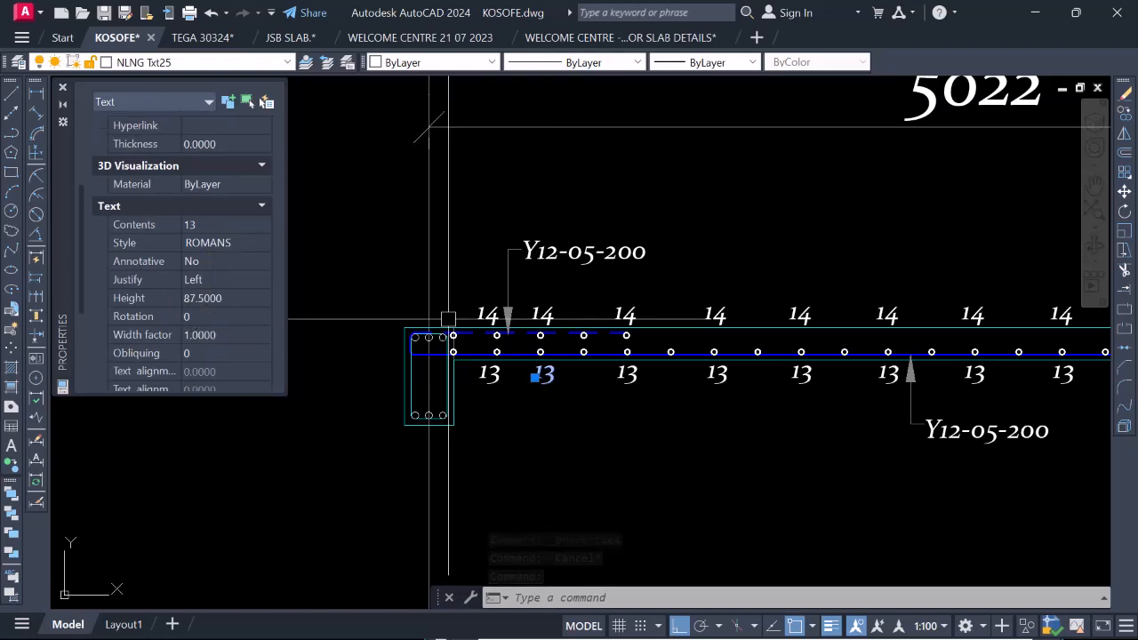
scroll(431, 327, "down", 6)
key("Escape")
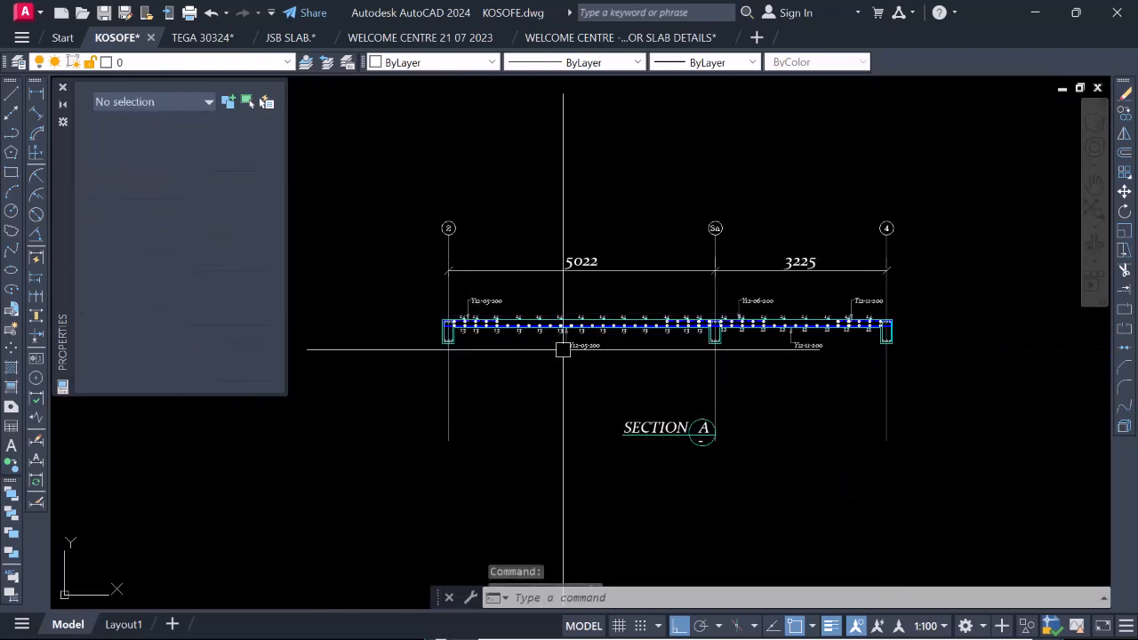
Set the text height of both bay dimensions to 87.5.
left_click(577, 261)
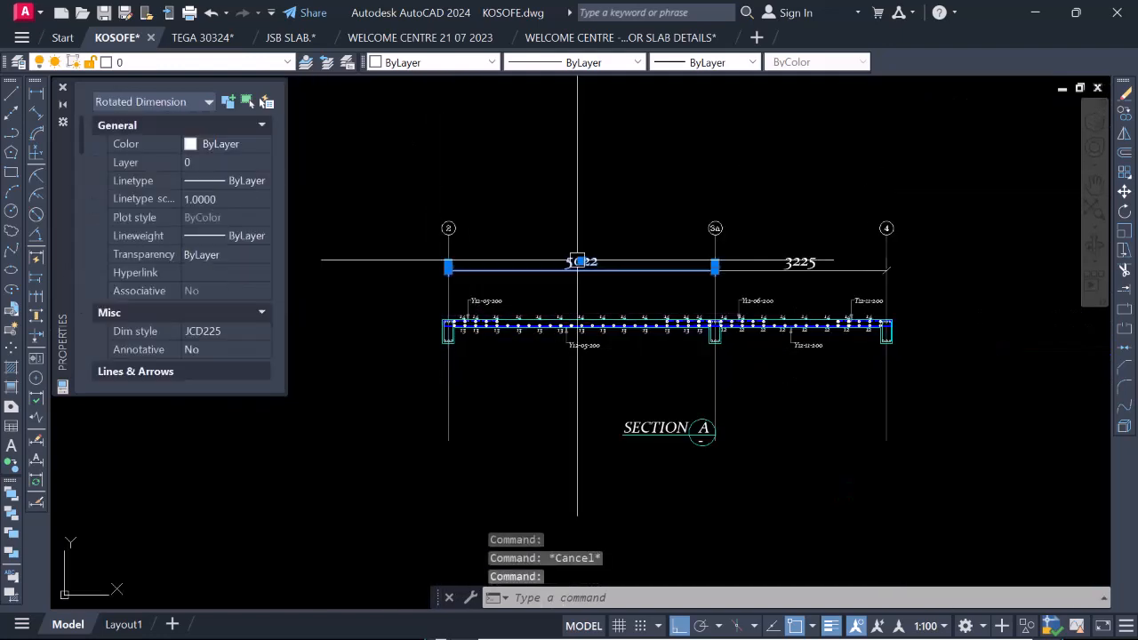
left_click(798, 257)
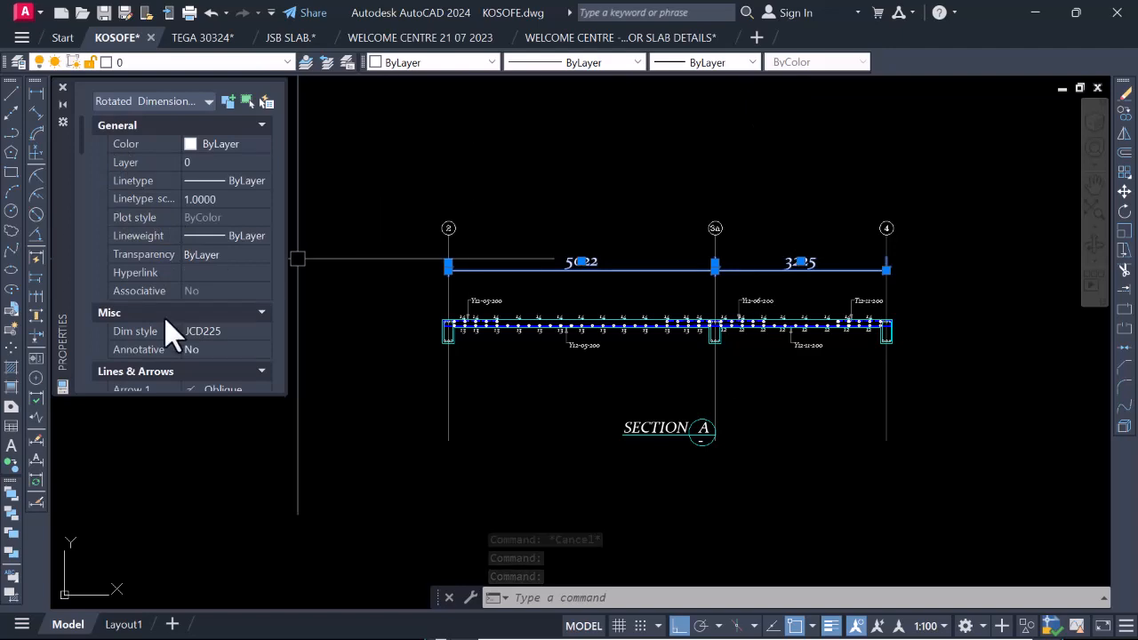
scroll(156, 302, "down", 5)
scroll(153, 307, "down", 6)
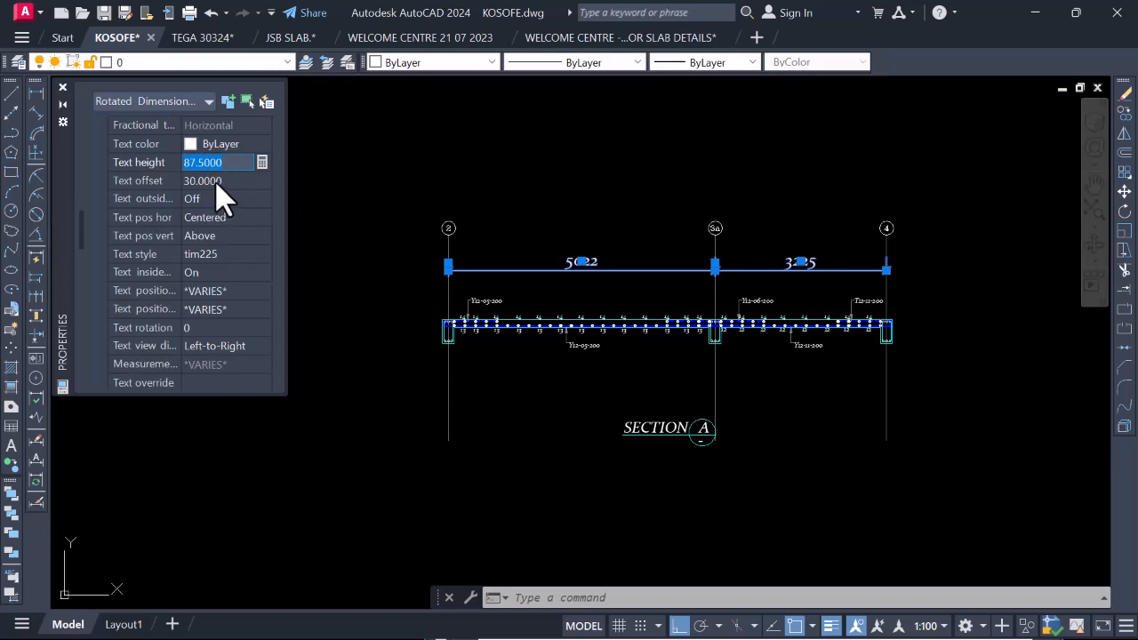
key("Escape")
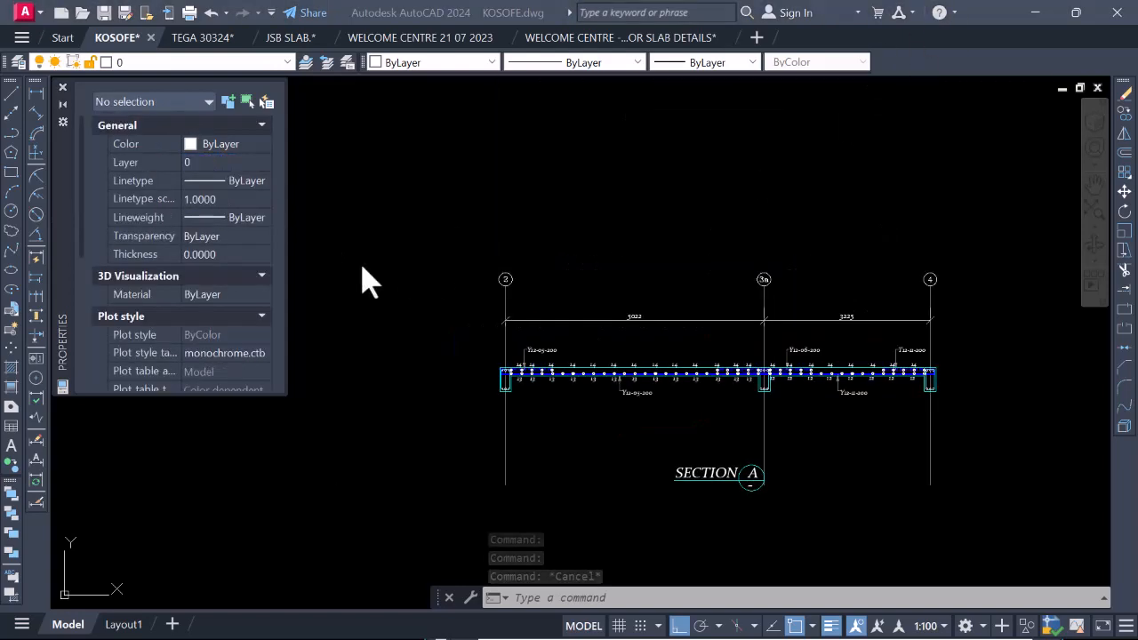
left_click(266, 255)
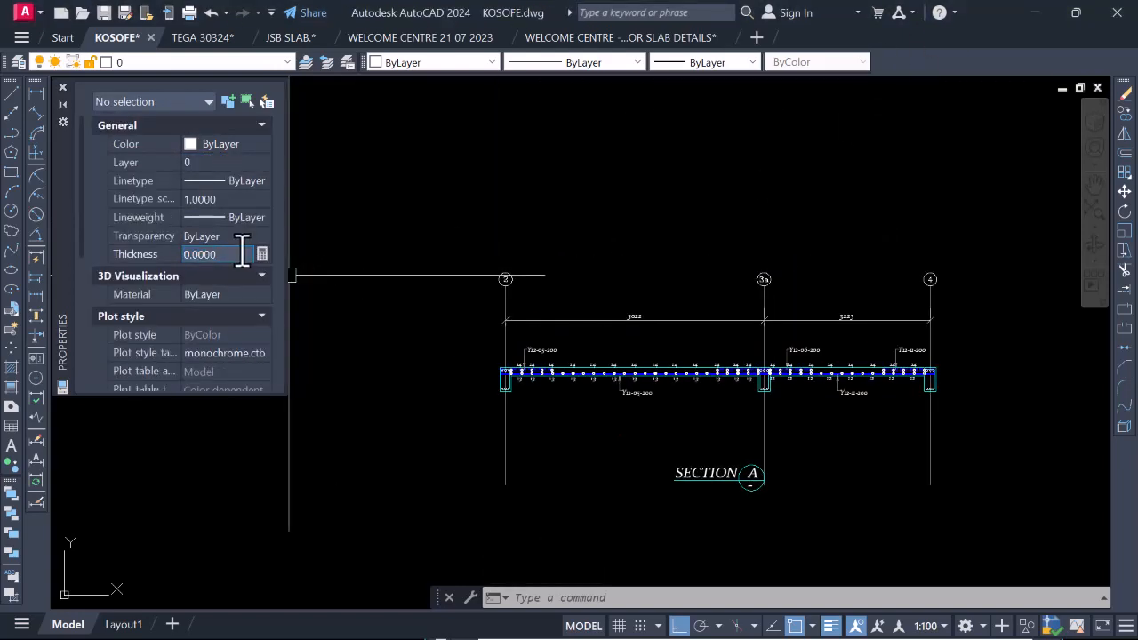
left_click(424, 333)
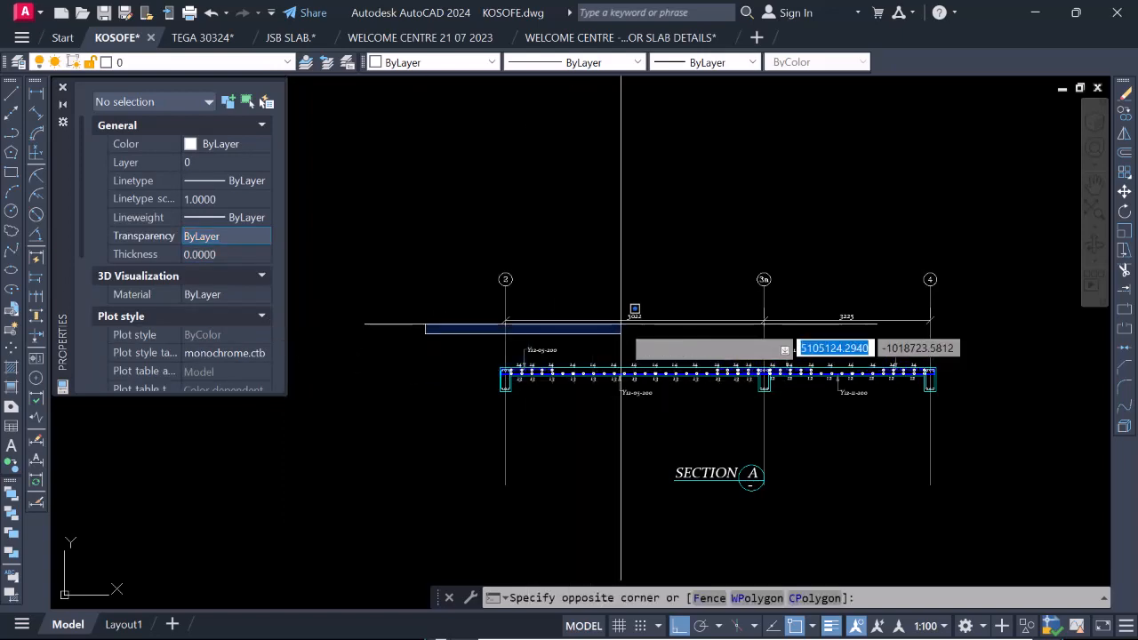
scroll(622, 324, "up", 2)
left_click(384, 353)
scroll(521, 298, "down", 2)
scroll(533, 299, "up", 1)
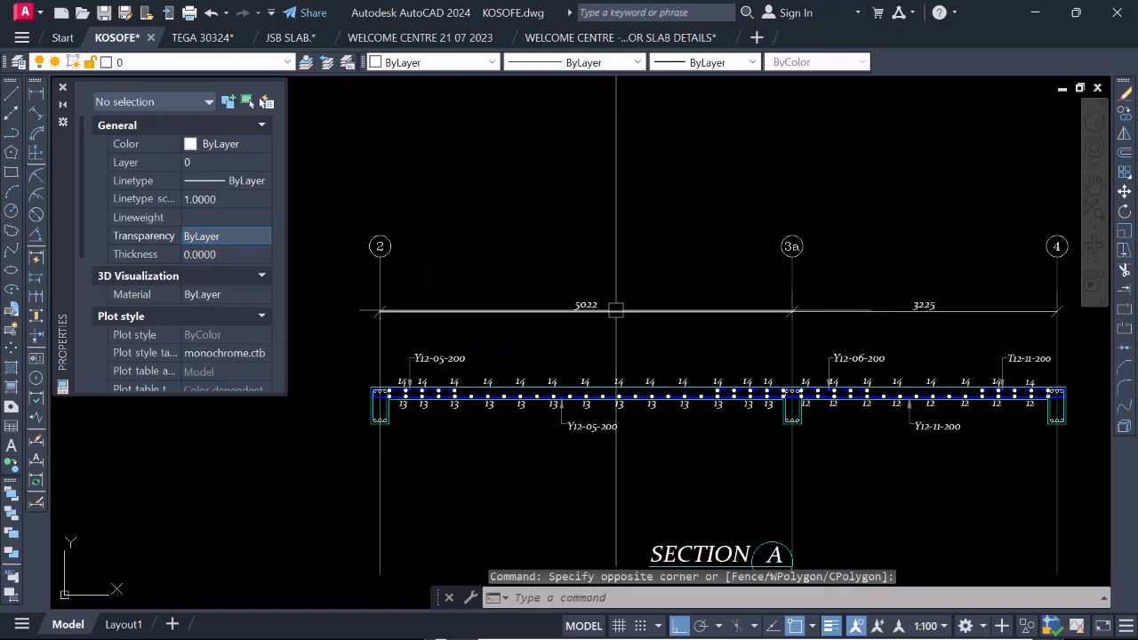
Draw a horizontal line across all three grid lines, between the slab section and its title.
scroll(562, 360, "down", 1)
scroll(636, 422, "down", 3)
scroll(655, 338, "up", 2)
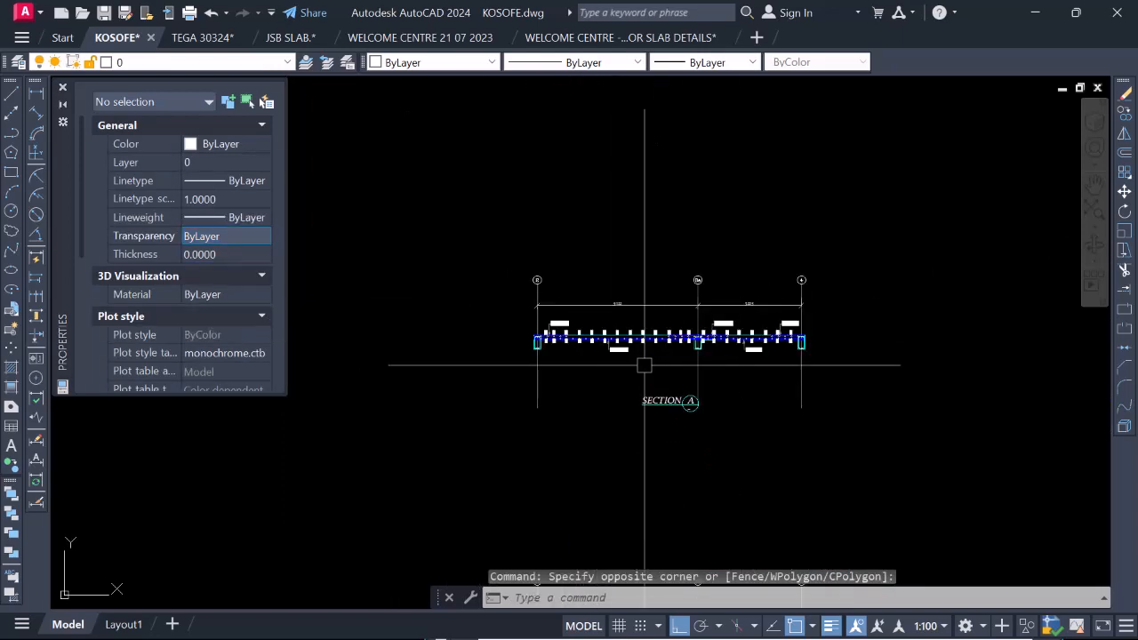
left_click(8, 92)
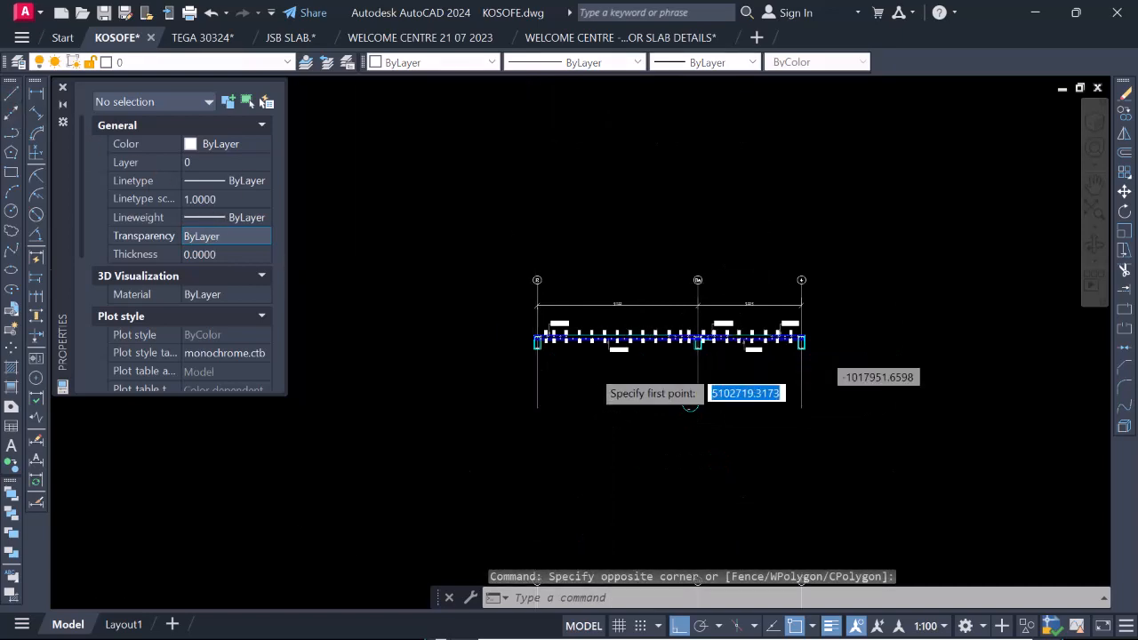
scroll(605, 391, "up", 1)
left_click(467, 377)
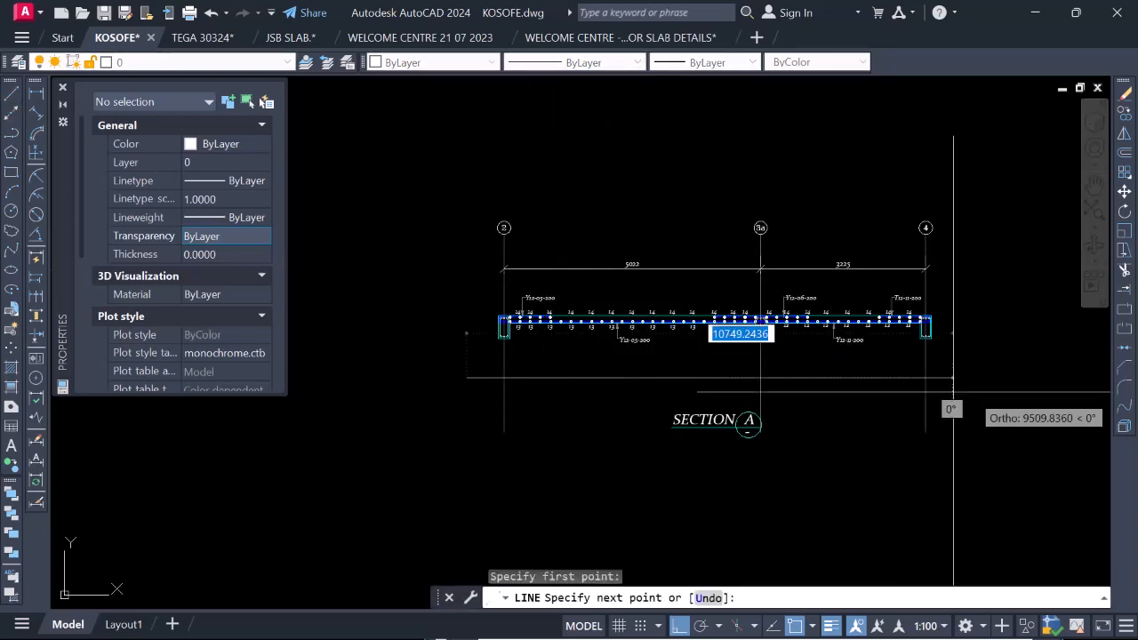
left_click(1019, 388)
key("Return")
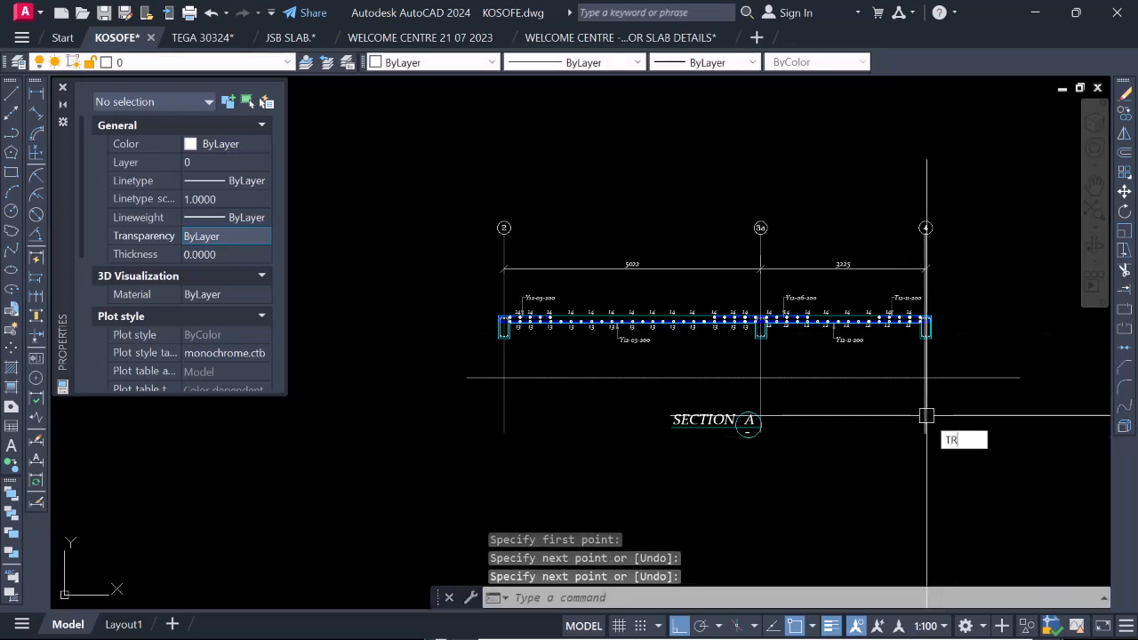
Trim the lower ends of grid lines 2, 3a and 4 at the horizontal line.
key("Return")
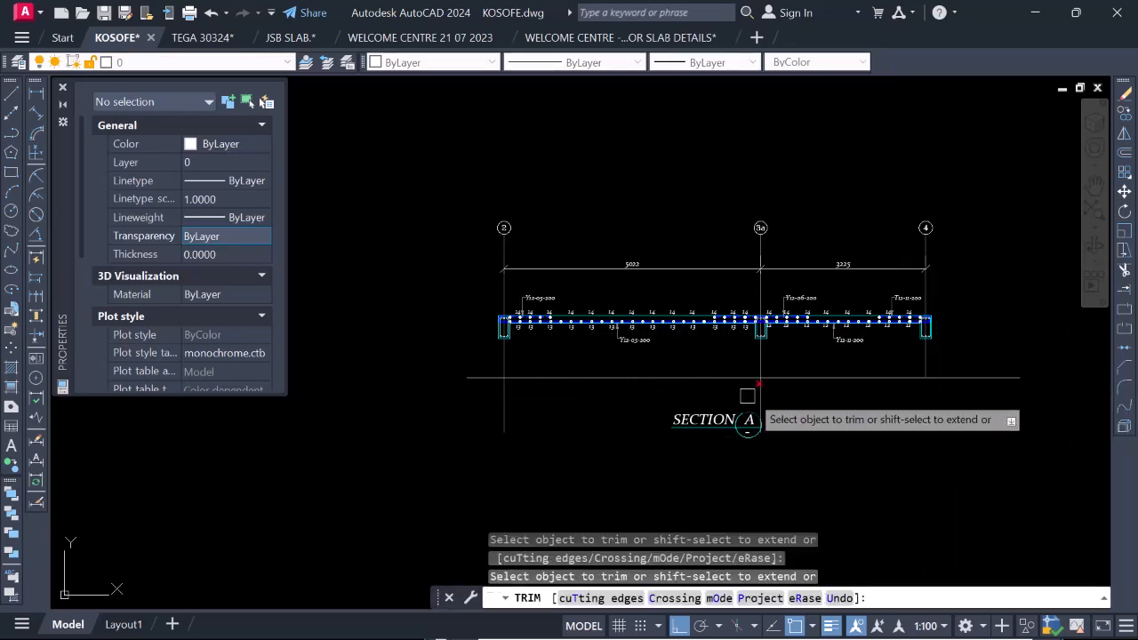
left_click(760, 391)
left_click(505, 404)
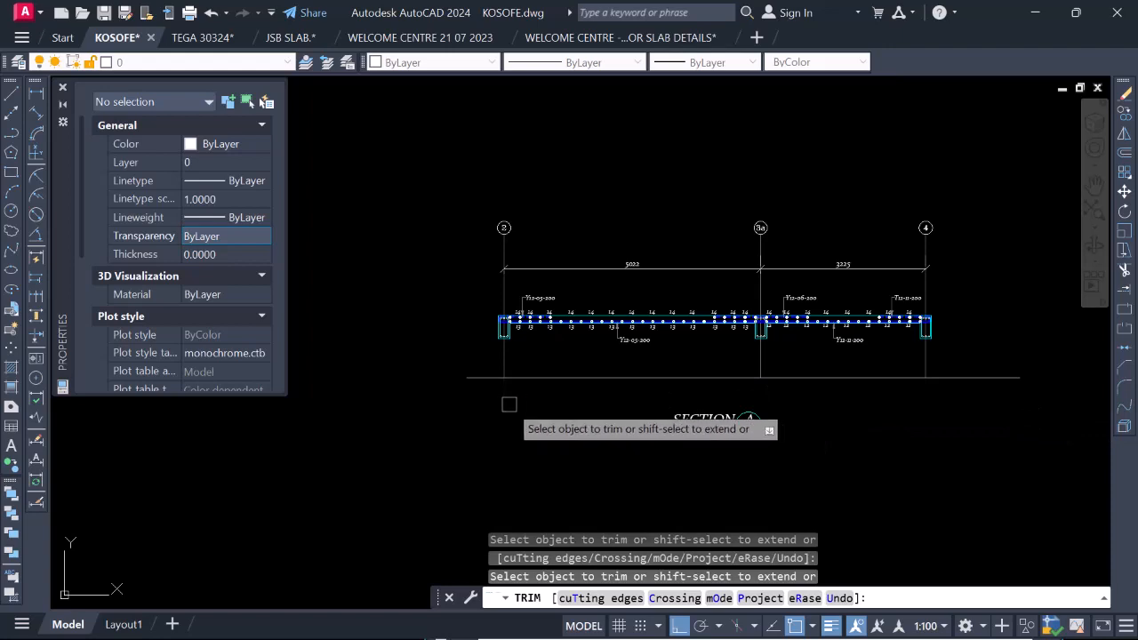
scroll(720, 365, "down", 3)
scroll(725, 361, "down", 2)
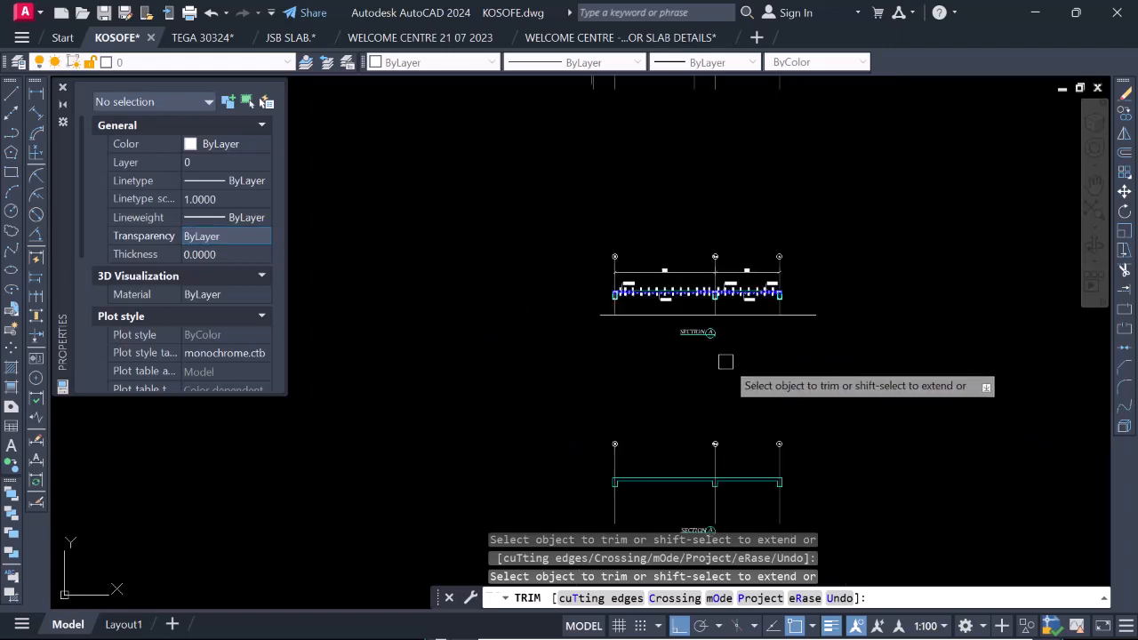
key("Escape")
Copy the horizontal line below the detailed section to the same position under the plain Section A outline, using the grid 3a beam corner as base.
scroll(708, 310, "up", 5)
left_click(763, 328)
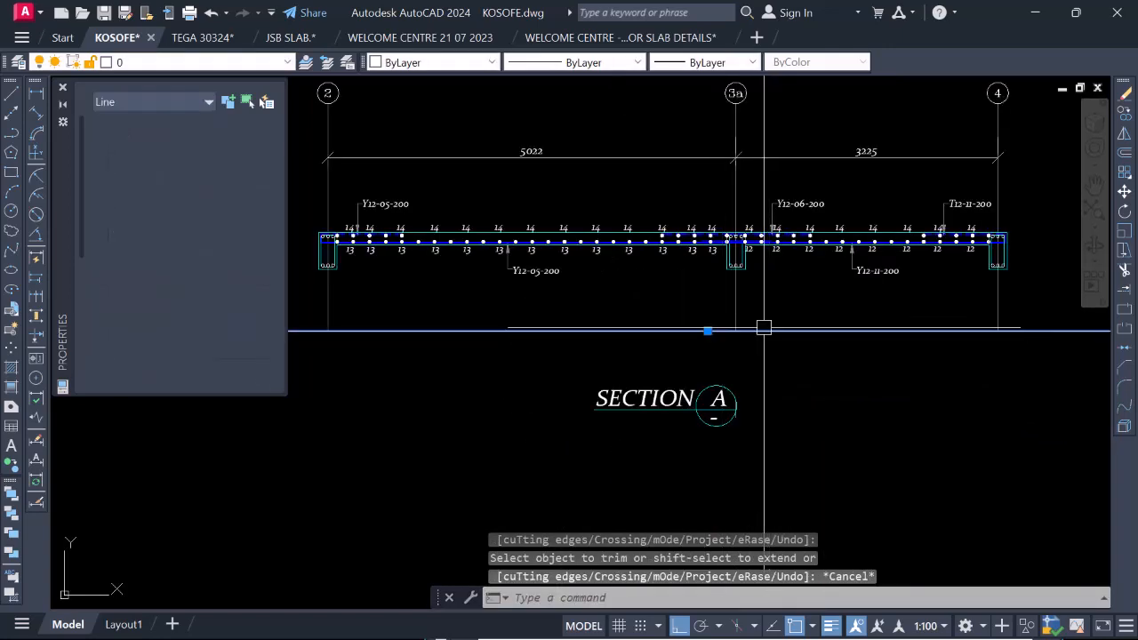
right_click(804, 405)
left_click(857, 358)
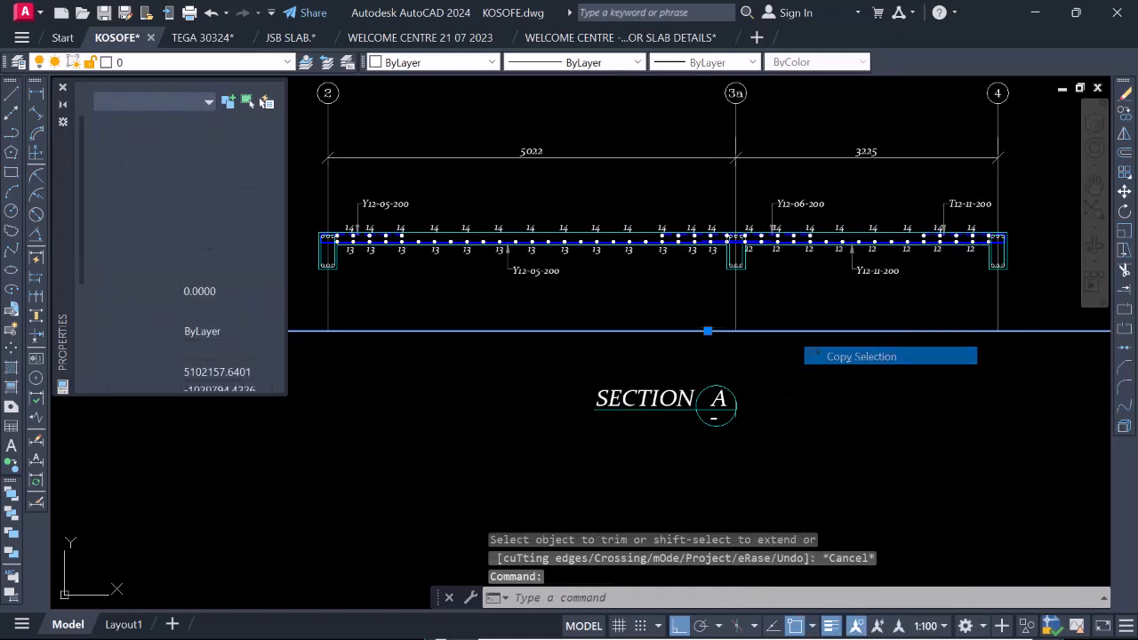
scroll(767, 331, "up", 5)
left_click(718, 261)
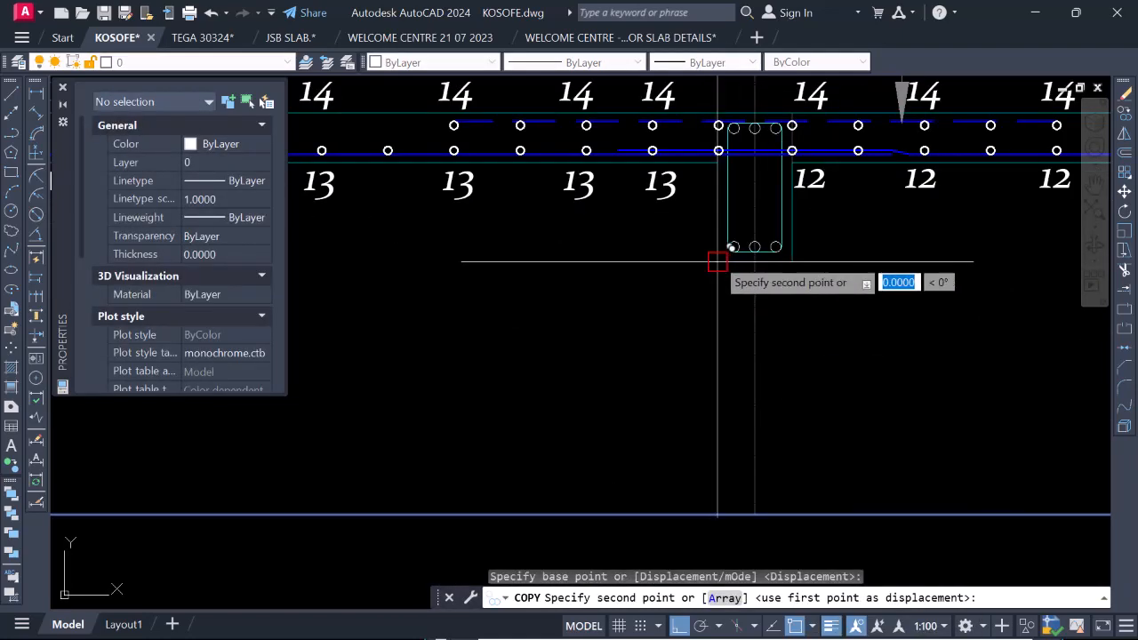
scroll(720, 260, "down", 5)
scroll(742, 529, "up", 6)
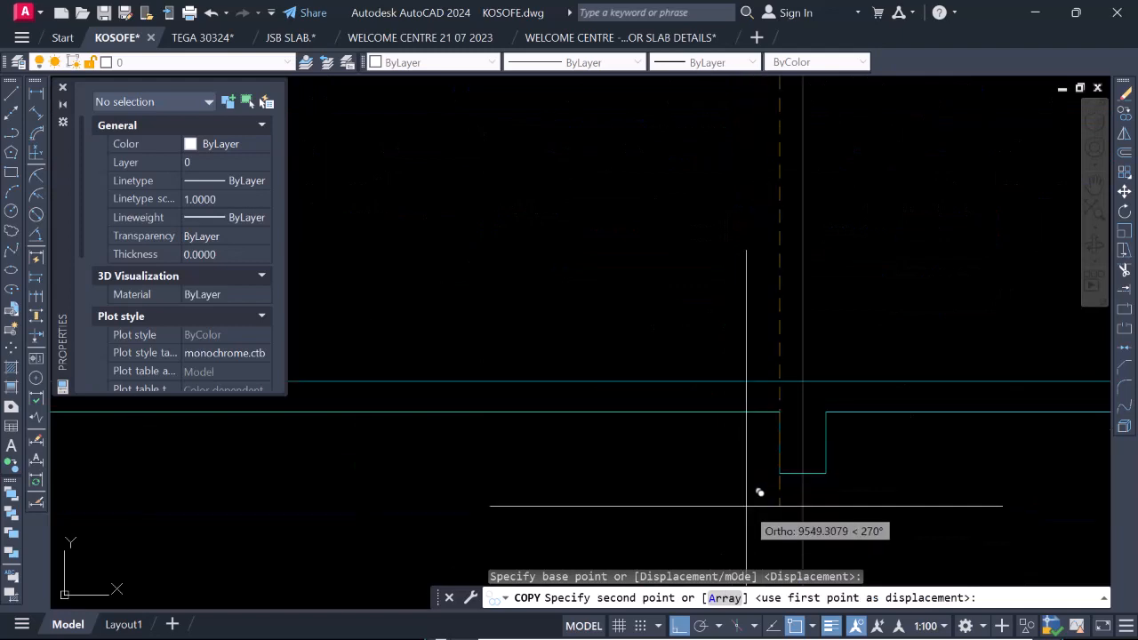
left_click(780, 471)
scroll(774, 391, "down", 6)
key("Escape")
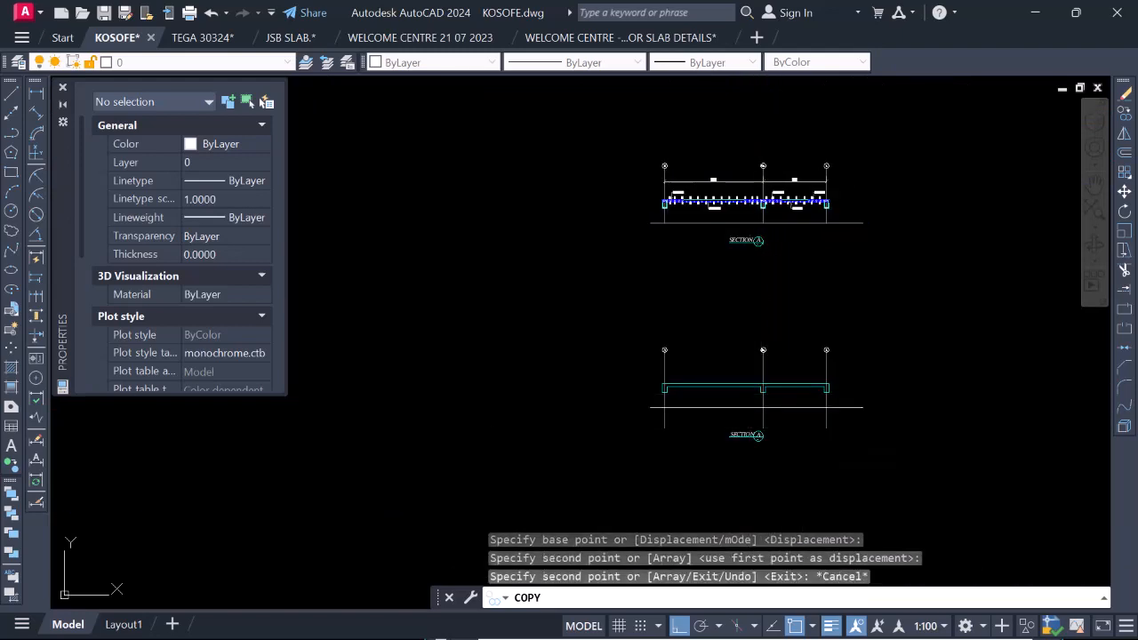
Trim the lower ends of grid lines 2, 3a and 4 at the copied line in the plain Section A.
type("TR")
key("Return")
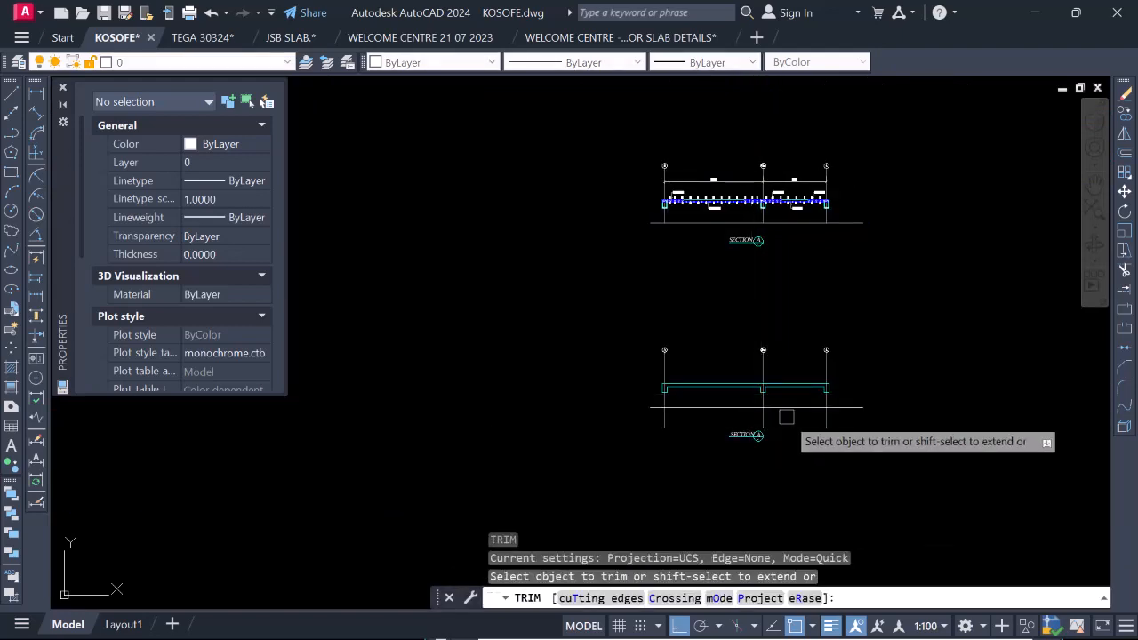
scroll(788, 417, "up", 4)
left_click(889, 427)
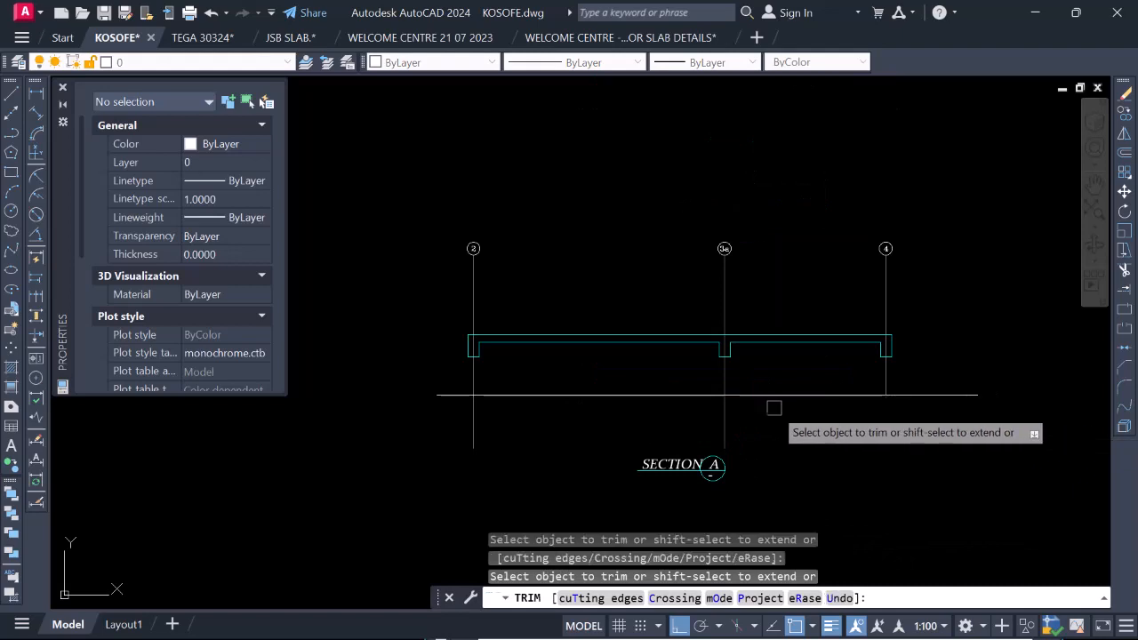
left_click(724, 424)
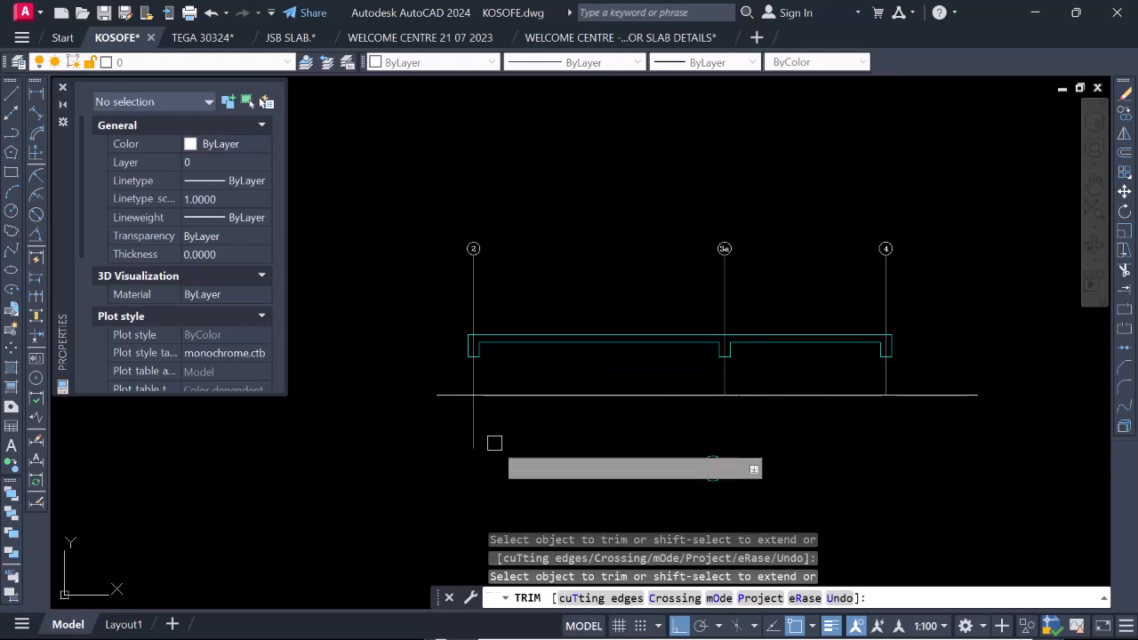
scroll(622, 404, "down", 2)
key("Escape")
Erase the horizontal trimming lines below both the plain and the detailed Section A.
left_click(632, 400)
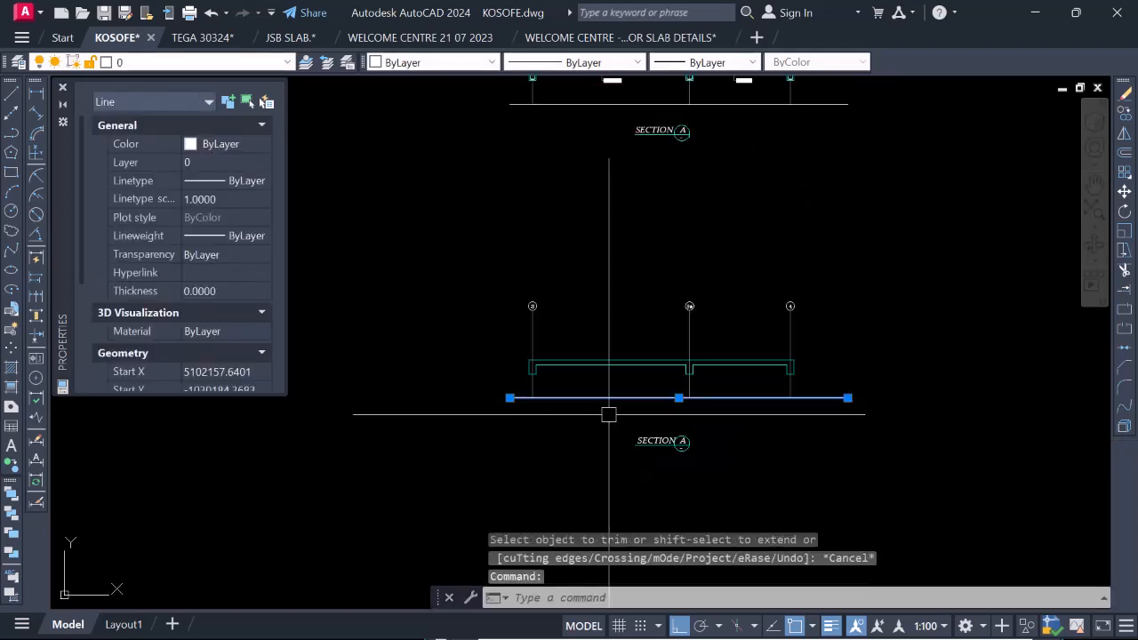
key("Return")
scroll(696, 435, "down", 2)
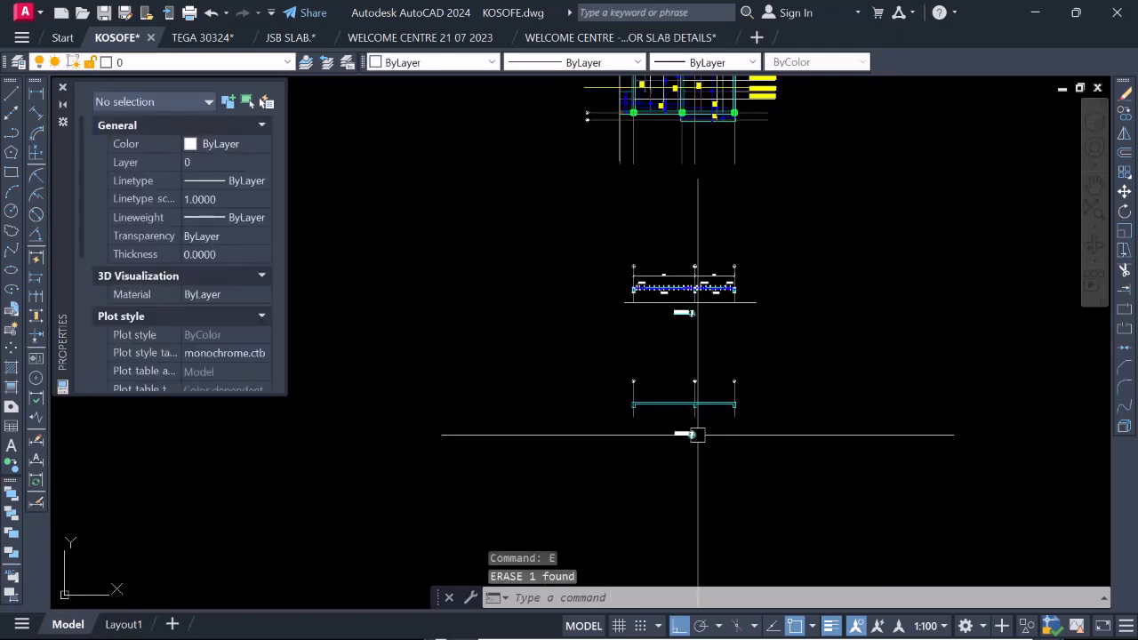
scroll(689, 311, "up", 3)
scroll(685, 312, "down", 1)
scroll(667, 315, "up", 2)
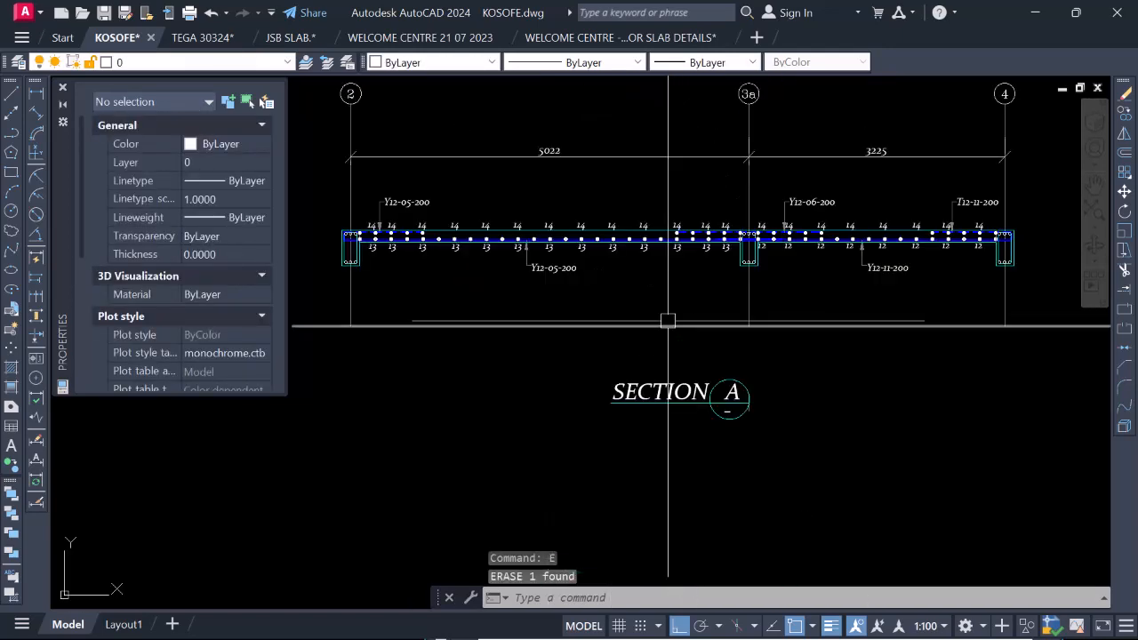
left_click(664, 325)
key("Delete")
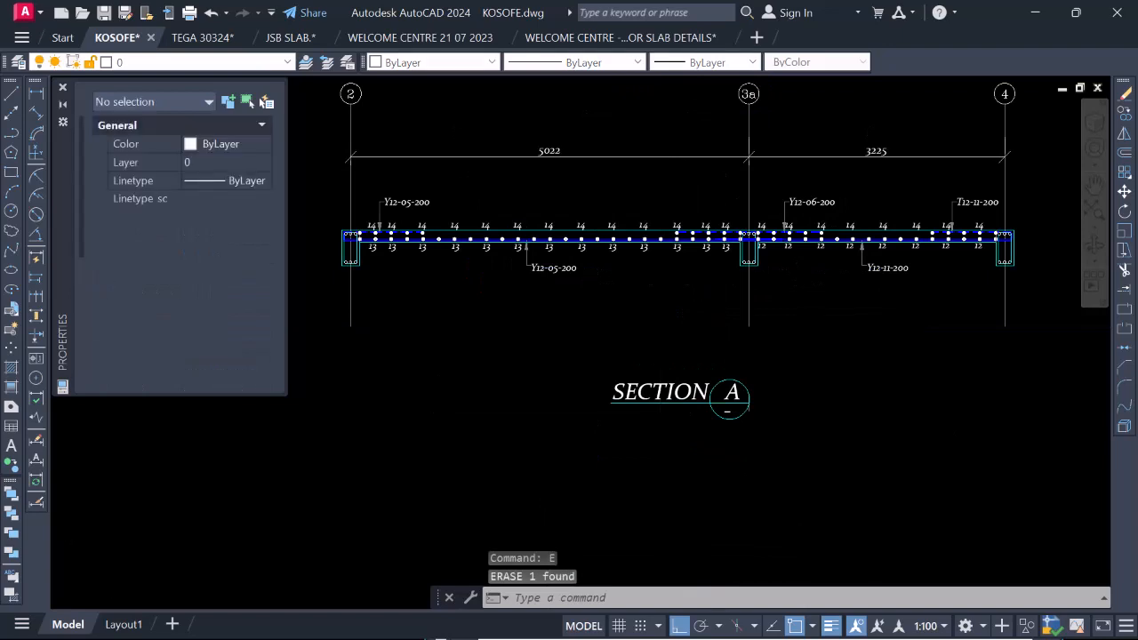
Review the whole detailed Section A, with its grid lines, bay dimensions, bar labels and title.
scroll(695, 414, "down", 2)
scroll(696, 415, "down", 2)
scroll(701, 394, "up", 2)
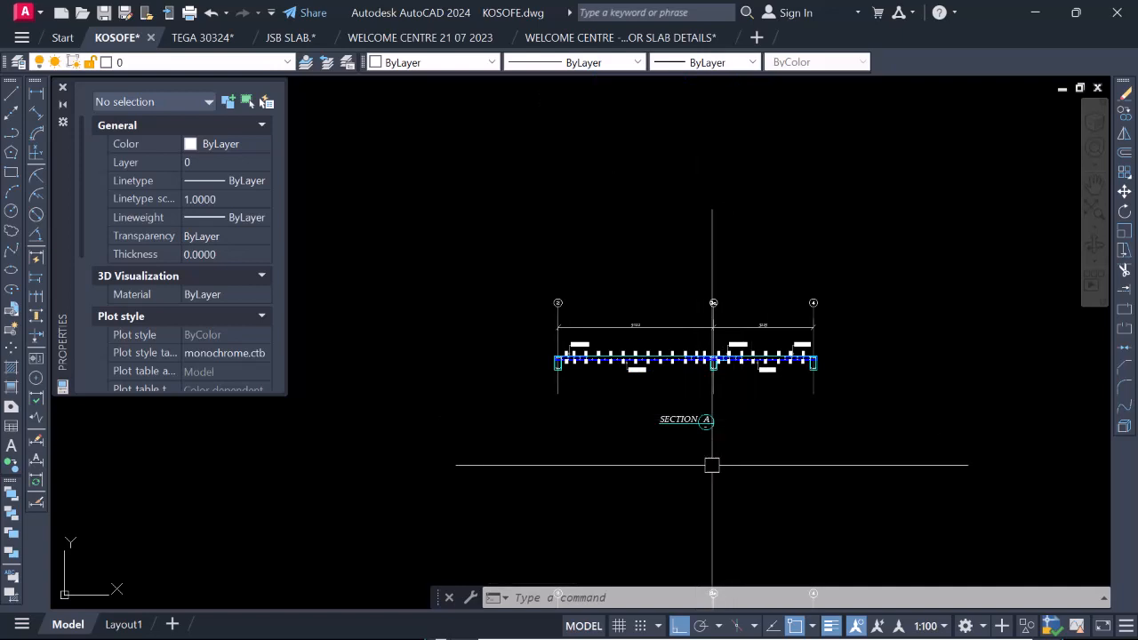
scroll(686, 457, "up", 4)
scroll(716, 425, "down", 4)
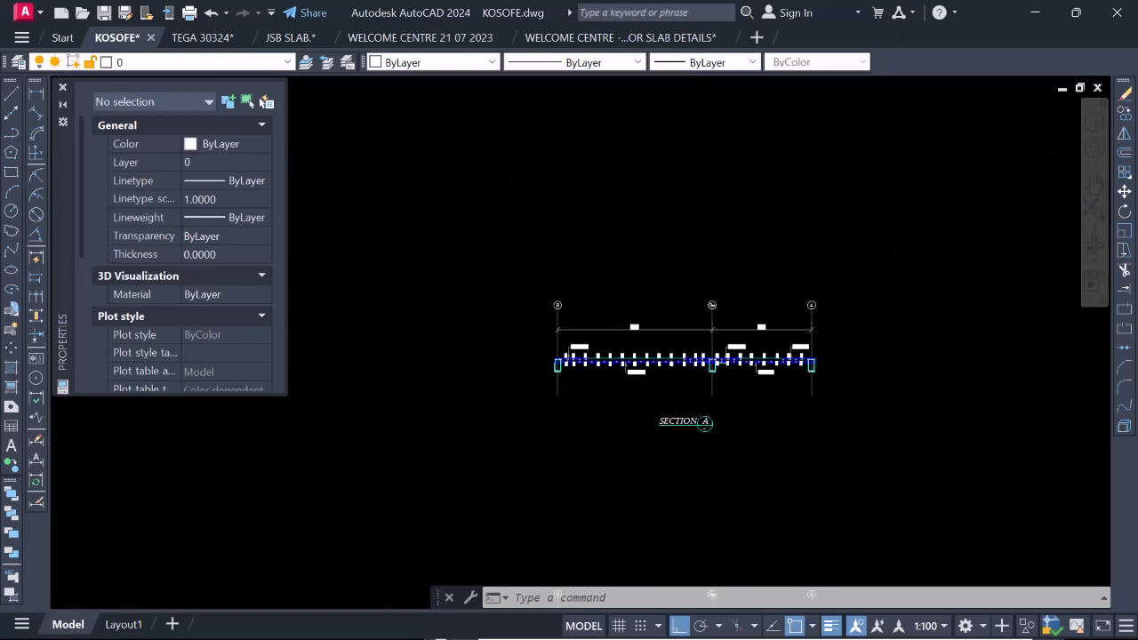
scroll(711, 428, "up", 6)
scroll(713, 433, "down", 3)
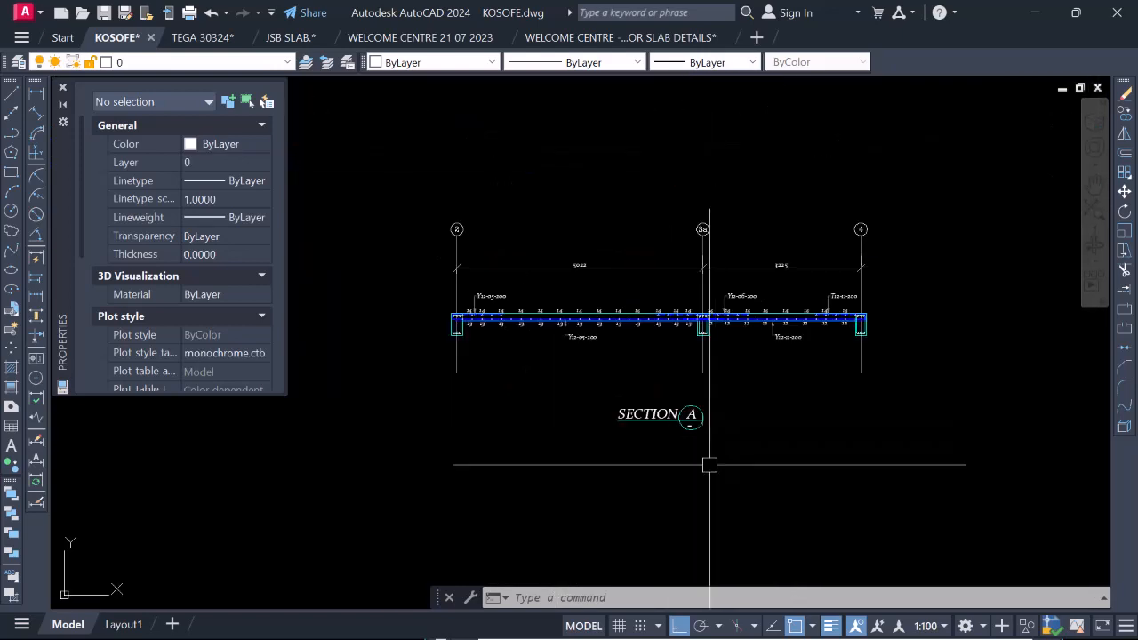
scroll(744, 417, "down", 2)
scroll(691, 390, "up", 2)
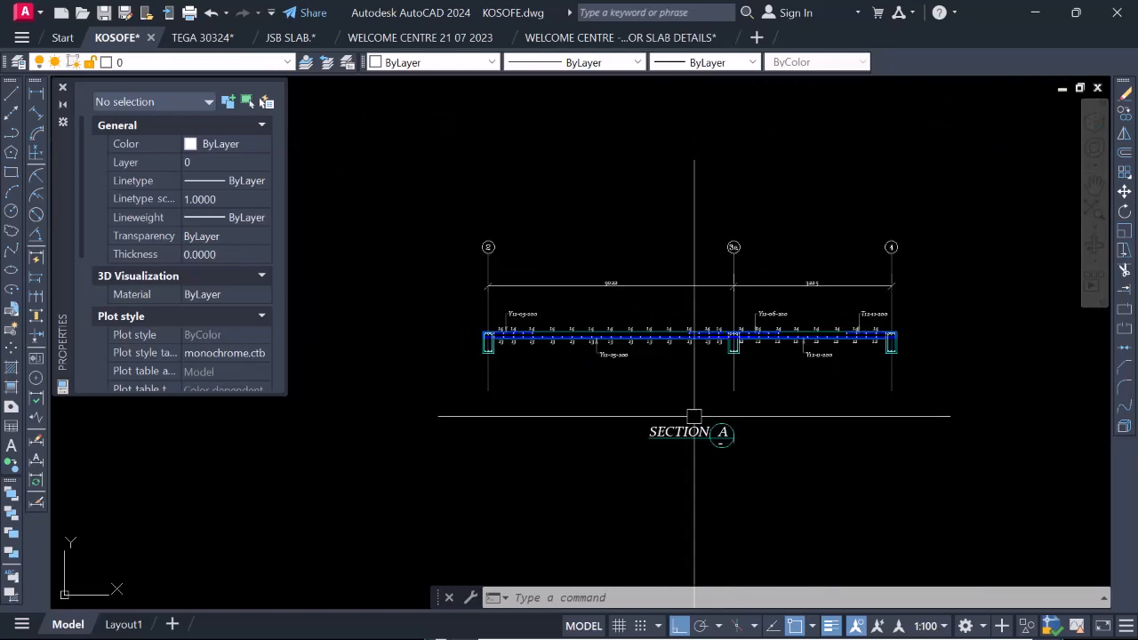
scroll(553, 365, "up", 2)
scroll(556, 376, "down", 3)
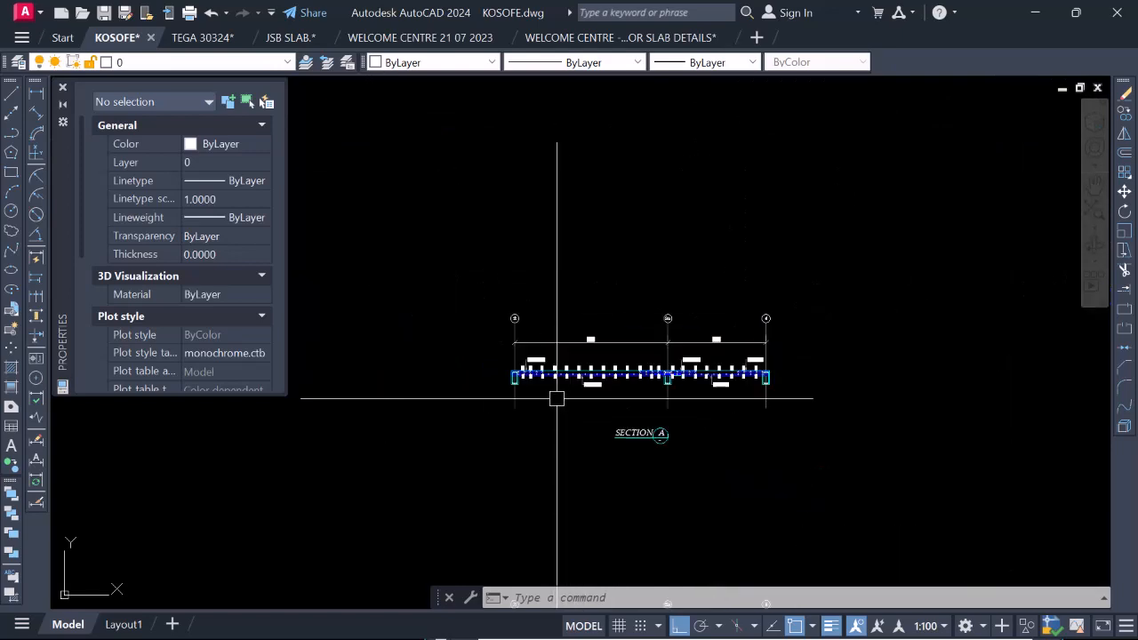
scroll(702, 401, "up", 3)
scroll(745, 402, "down", 3)
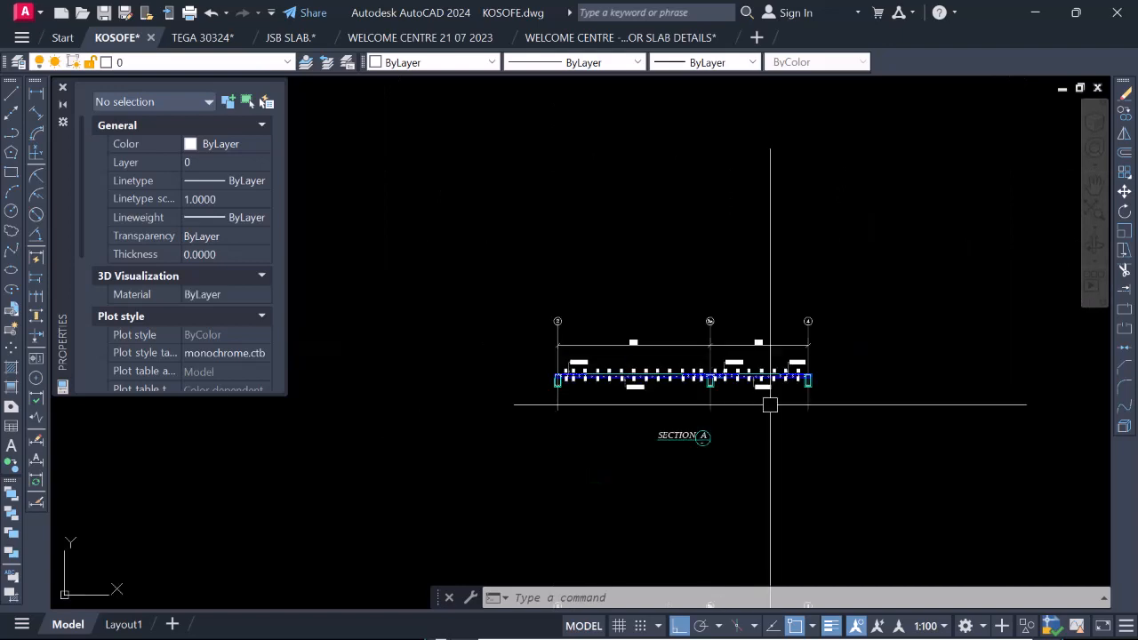
scroll(742, 427, "up", 1)
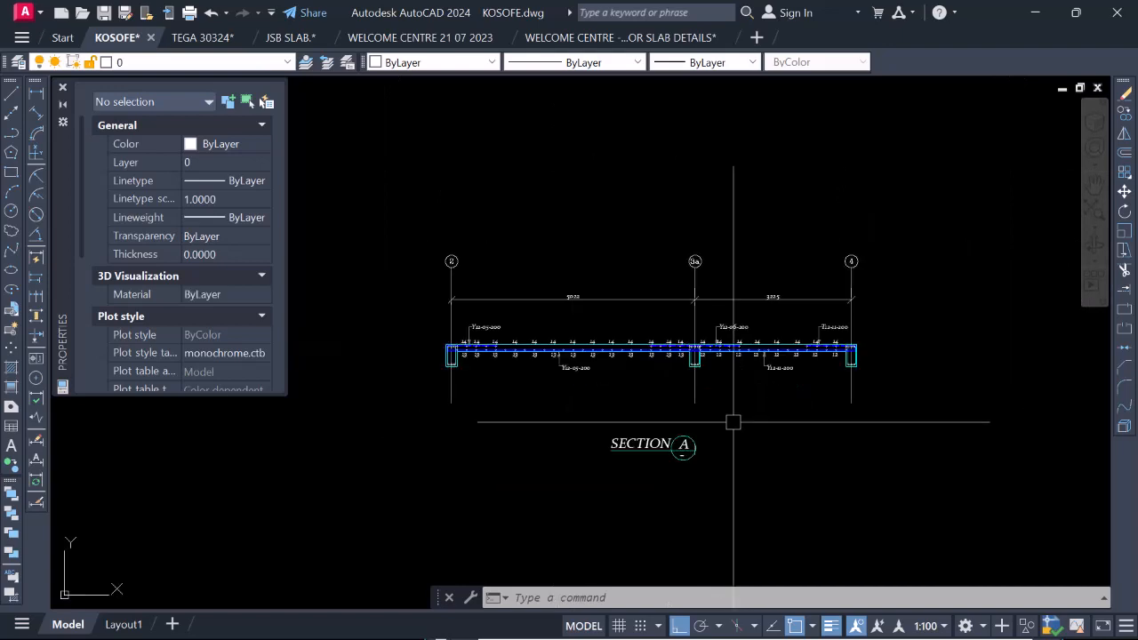
scroll(686, 415, "up", 2)
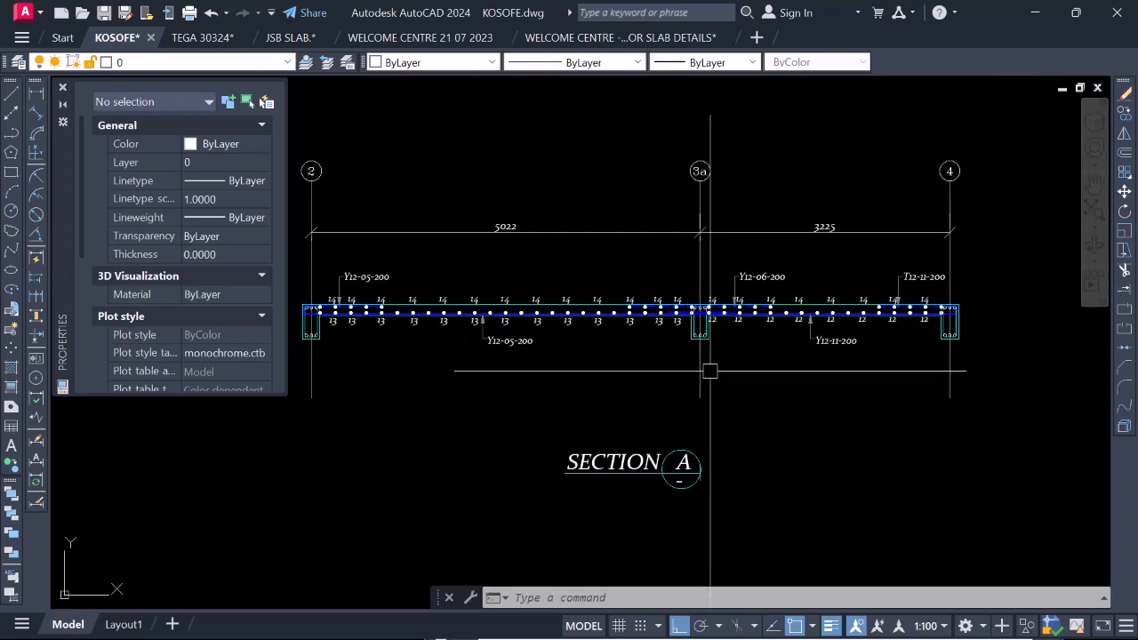
scroll(710, 371, "down", 2)
scroll(698, 399, "up", 5)
scroll(694, 386, "down", 2)
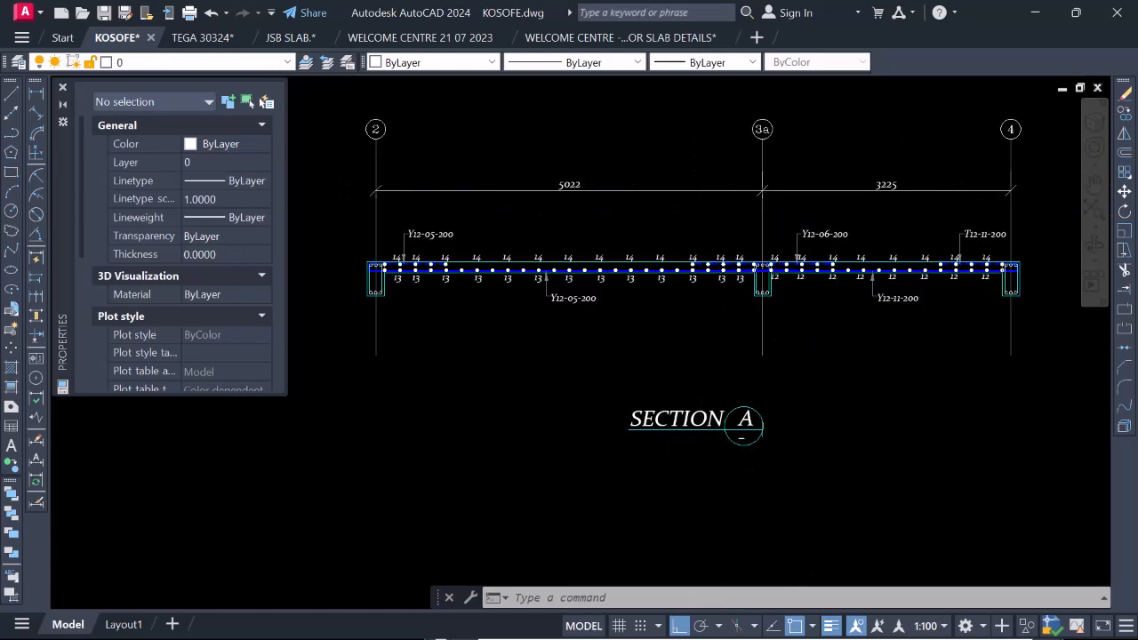
scroll(693, 385, "down", 2)
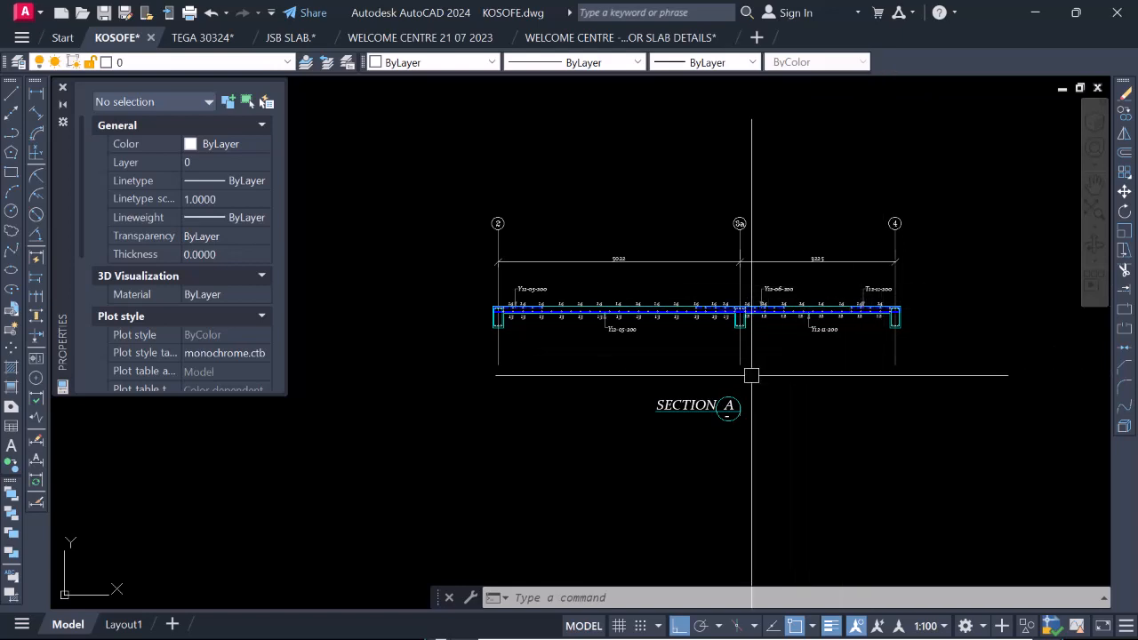
Examine the slab bars, bar marks 13 and 14 and the beam reinforcement around grid 2 of Section A.
scroll(751, 375, "up", 2)
scroll(719, 331, "up", 5)
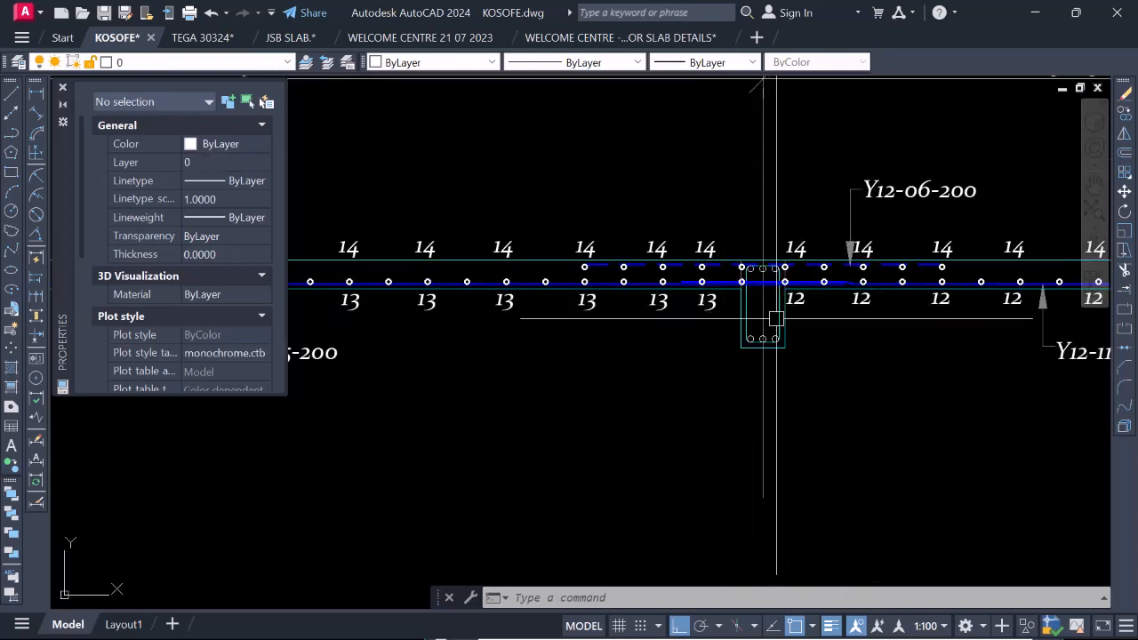
scroll(757, 317, "down", 5)
scroll(420, 329, "up", 4)
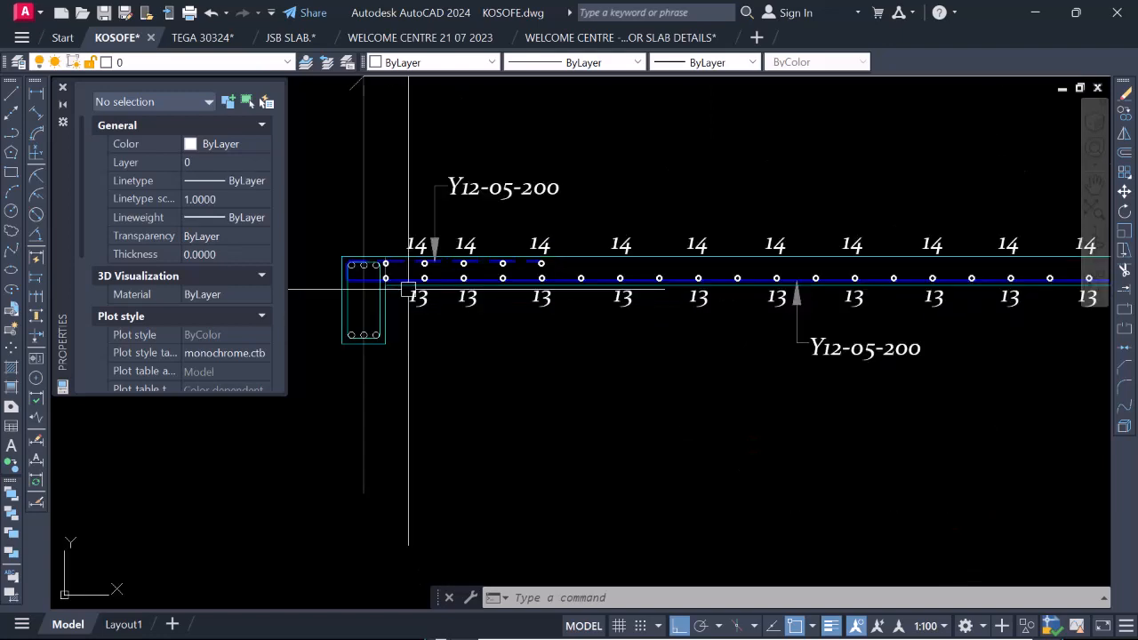
scroll(386, 280, "up", 4)
scroll(506, 268, "down", 6)
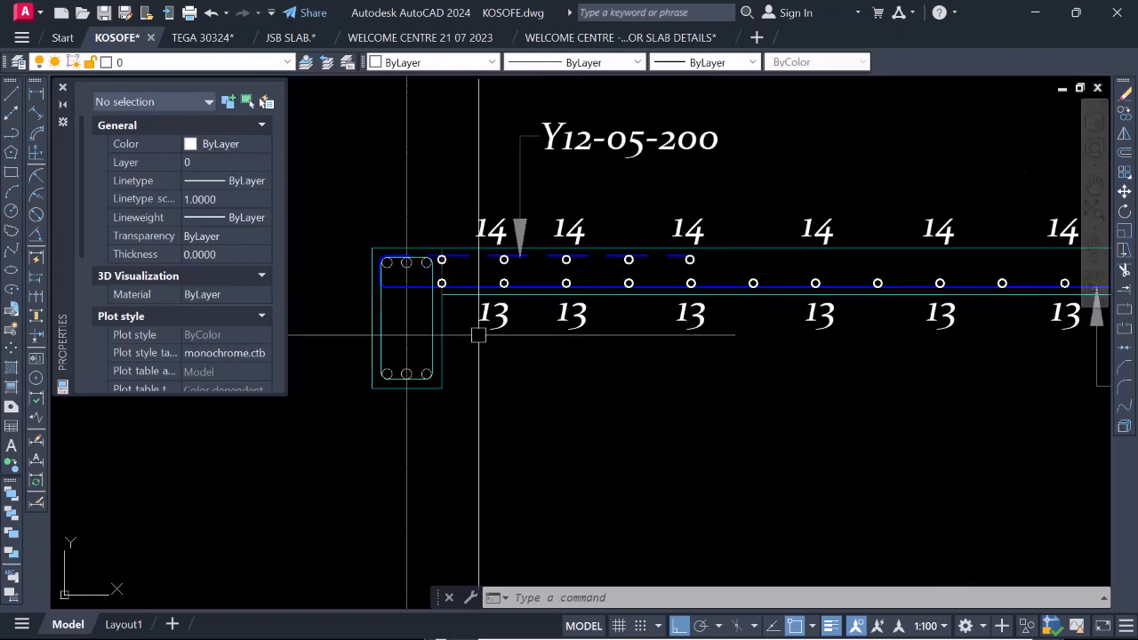
scroll(566, 310, "up", 4)
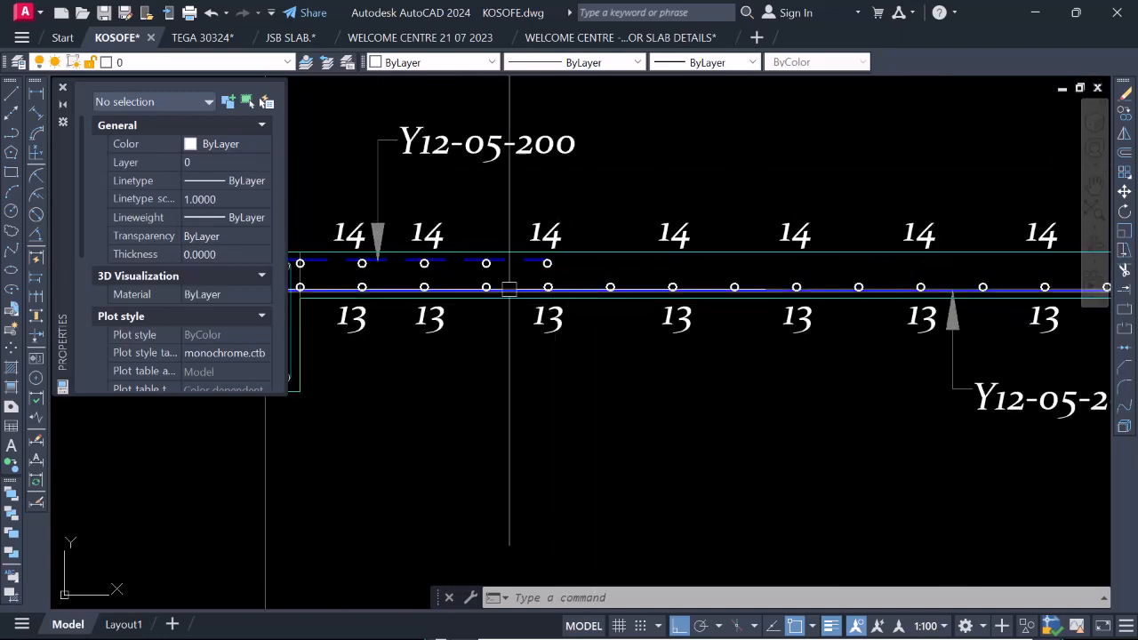
scroll(511, 332, "down", 2)
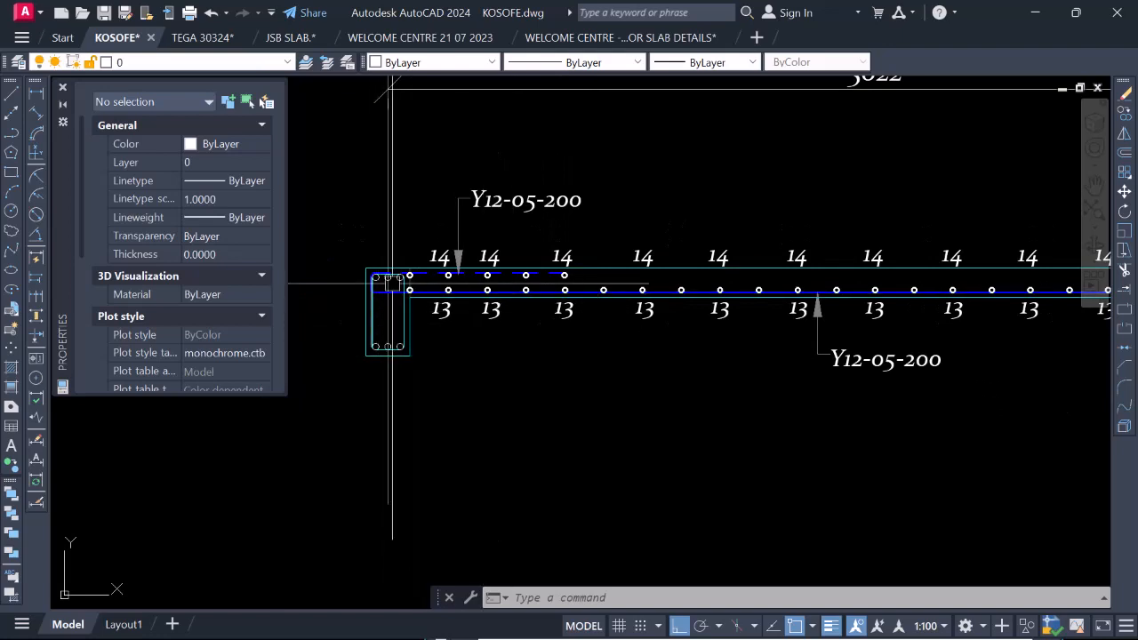
scroll(383, 322, "up", 4)
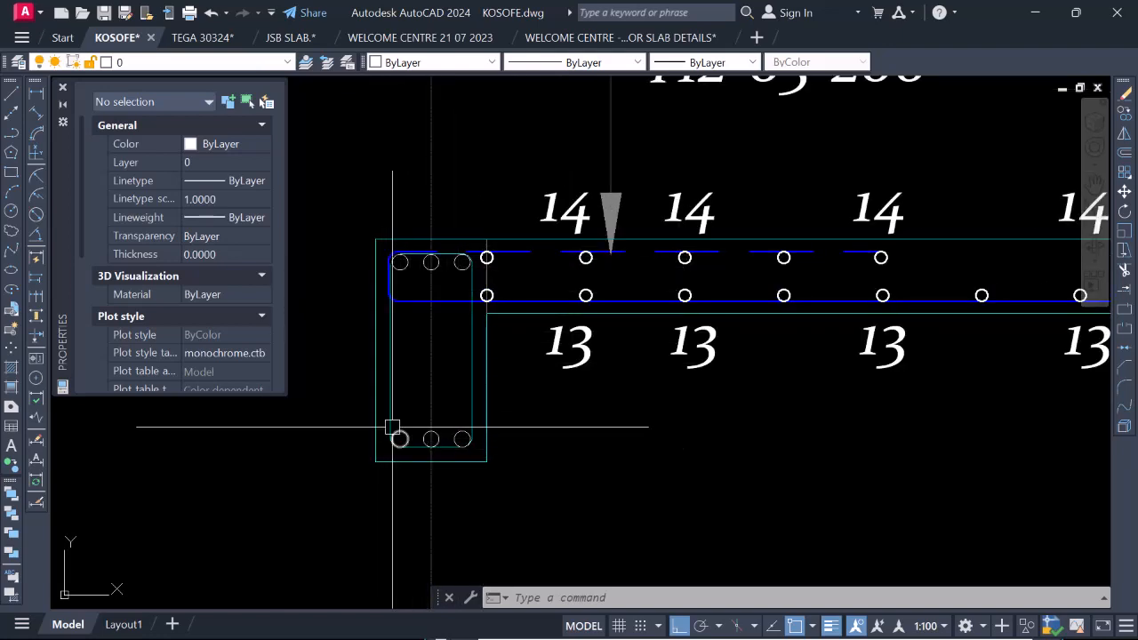
scroll(369, 344, "down", 4)
scroll(614, 343, "up", 2)
scroll(465, 376, "down", 2)
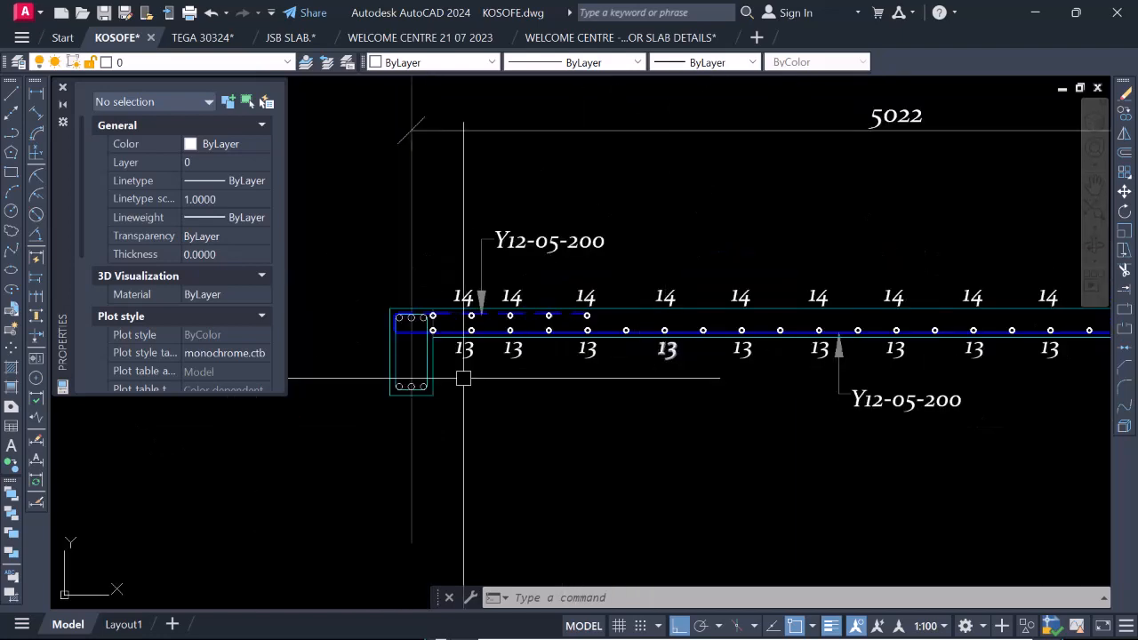
scroll(464, 376, "up", 4)
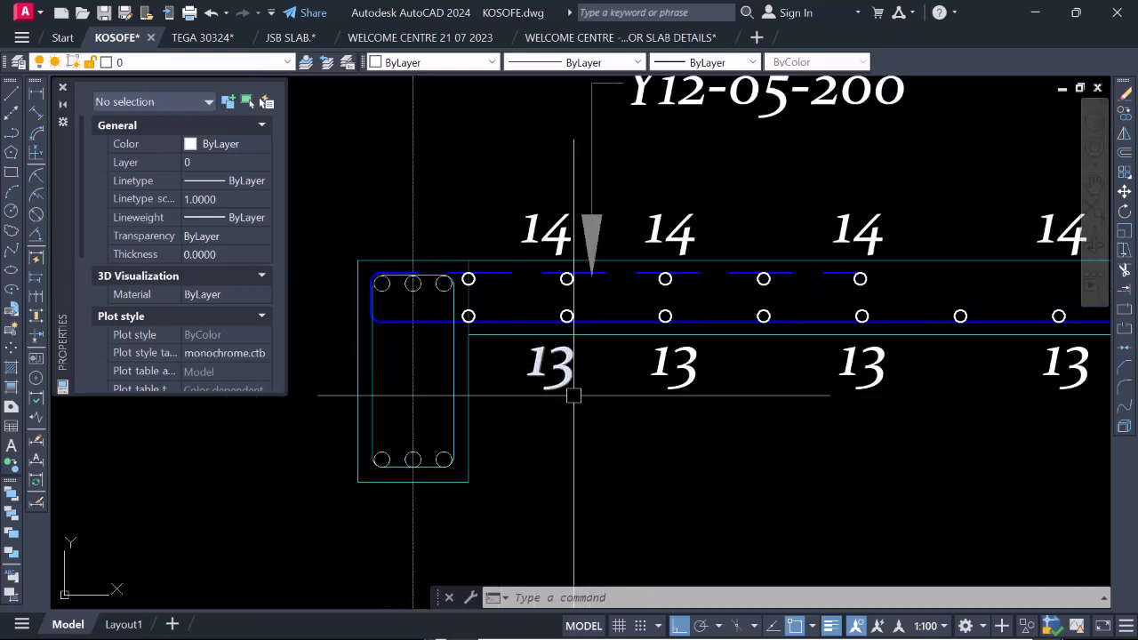
scroll(573, 395, "down", 4)
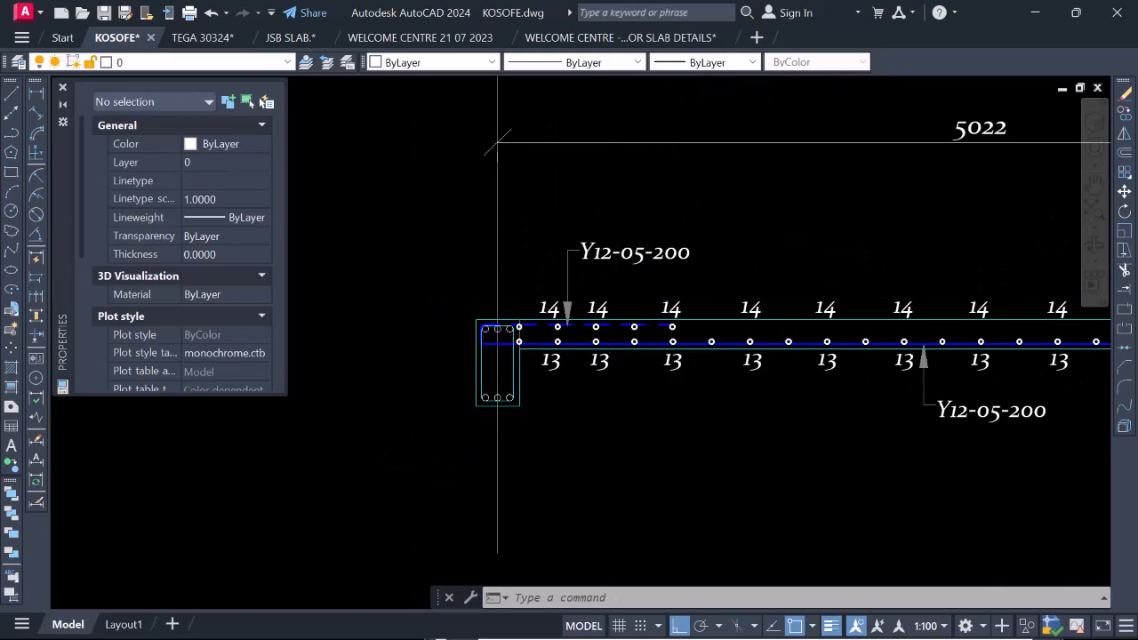
Put the two vertical link legs of the grid 3a beam on layer RBar_BOT and colour them white.
scroll(573, 356, "down", 6)
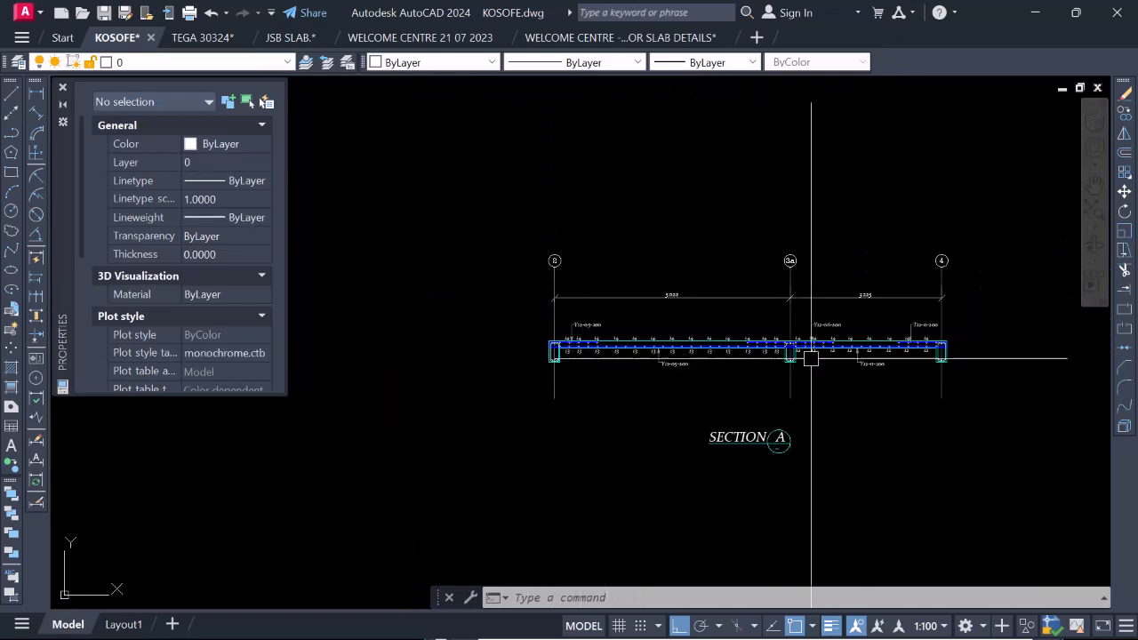
scroll(810, 359, "up", 9)
scroll(661, 328, "down", 4)
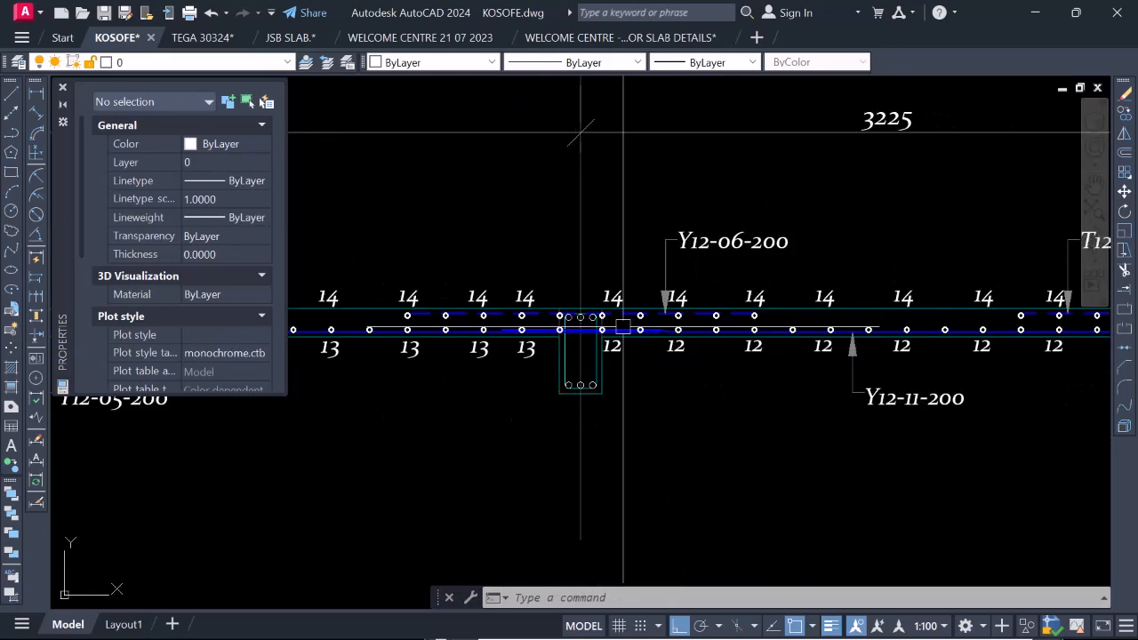
scroll(569, 329, "up", 6)
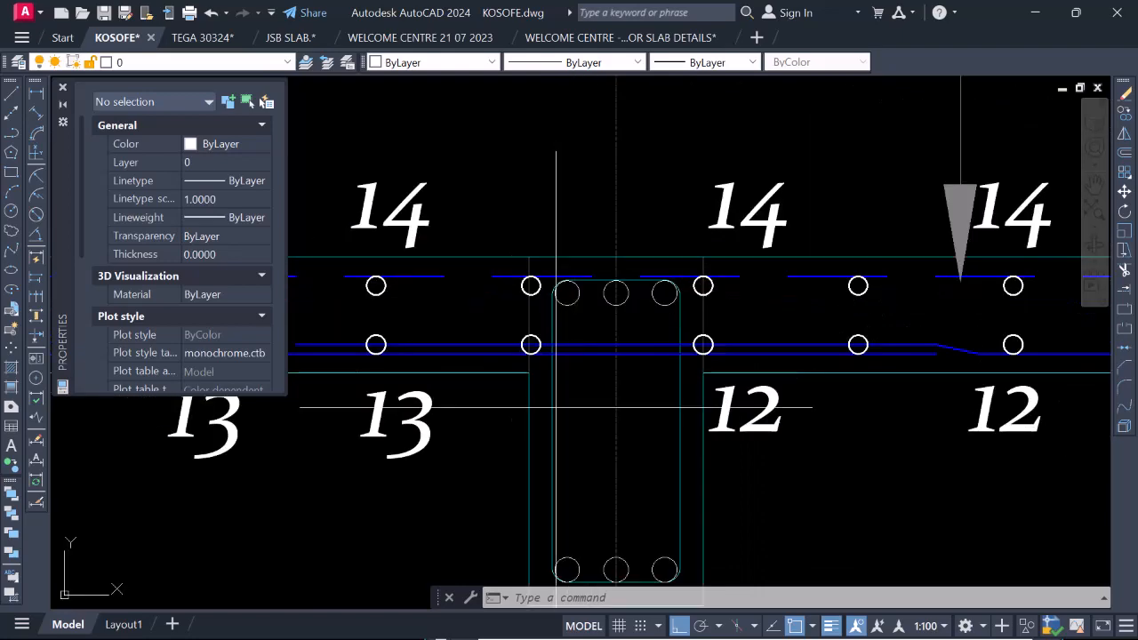
left_click(556, 407)
scroll(604, 400, "down", 2)
left_click(649, 411)
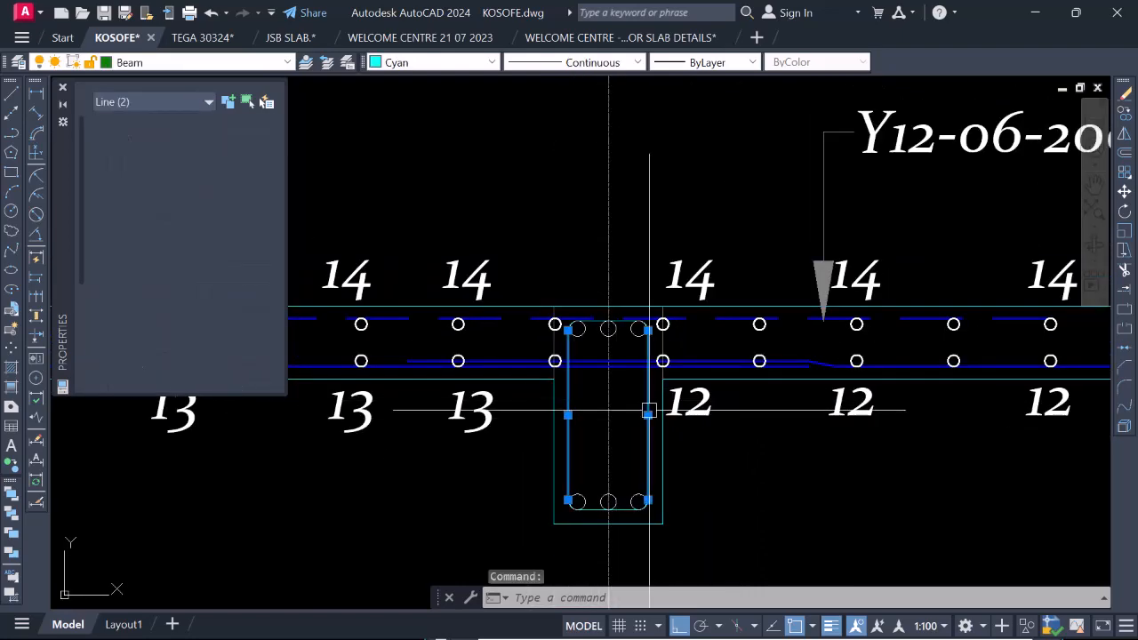
scroll(589, 318, "up", 4)
scroll(629, 352, "down", 4)
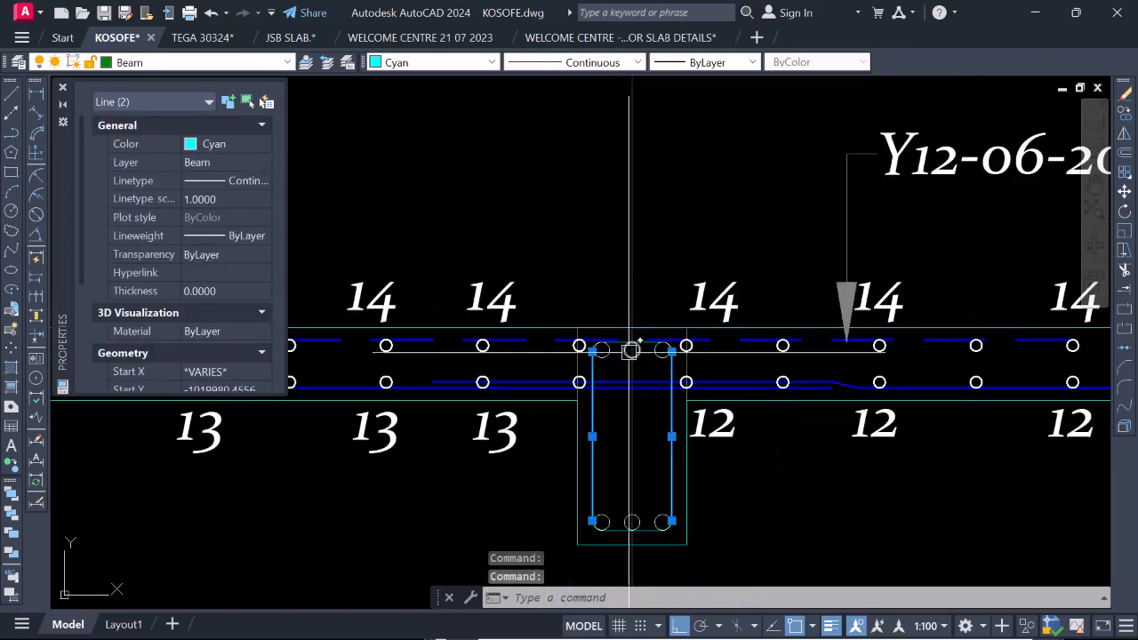
scroll(564, 451, "up", 2)
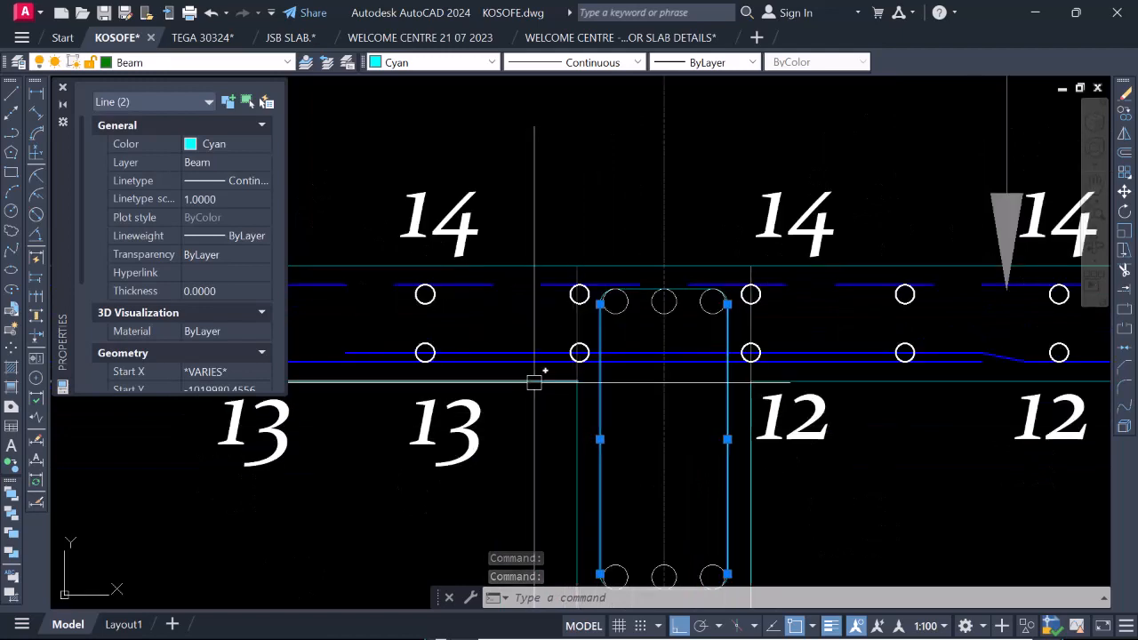
scroll(560, 373, "down", 2)
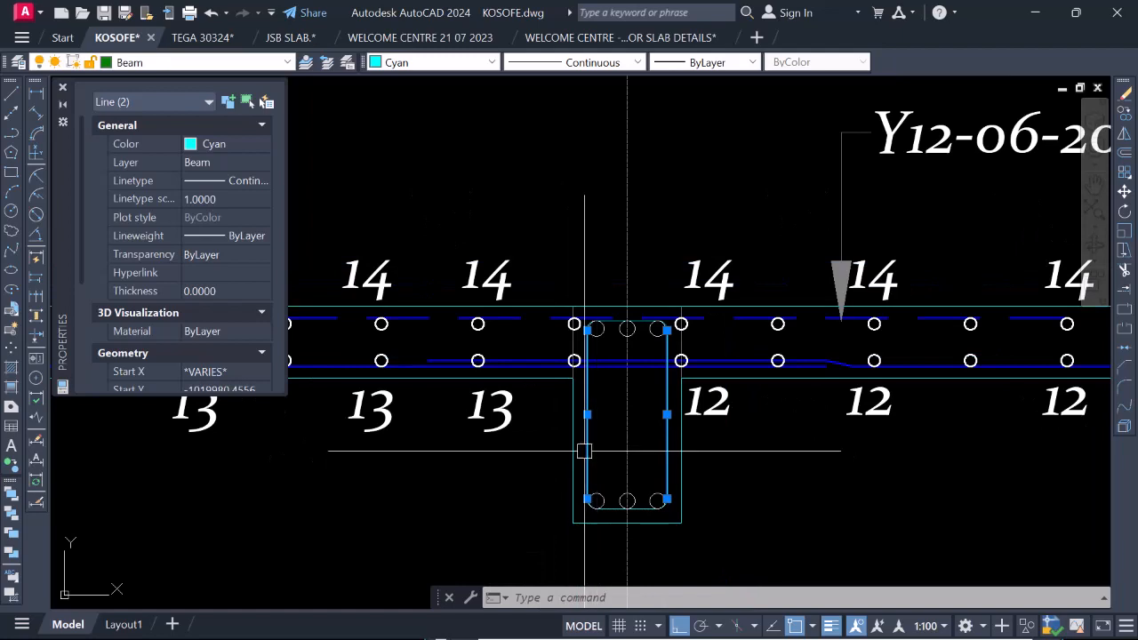
left_click(289, 63)
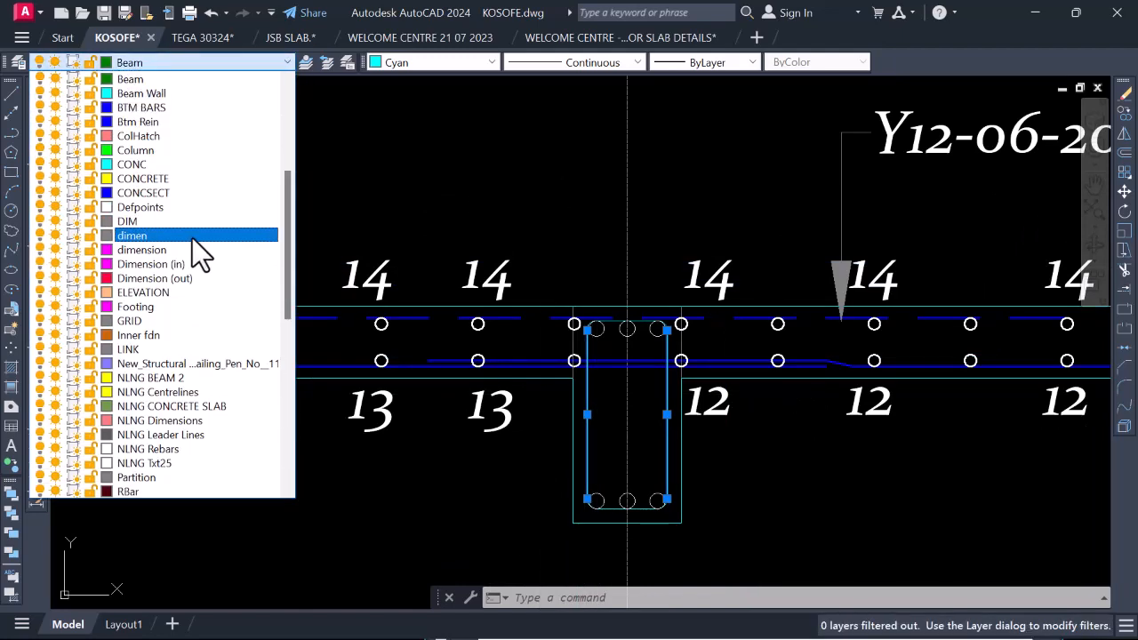
scroll(190, 242, "down", 10)
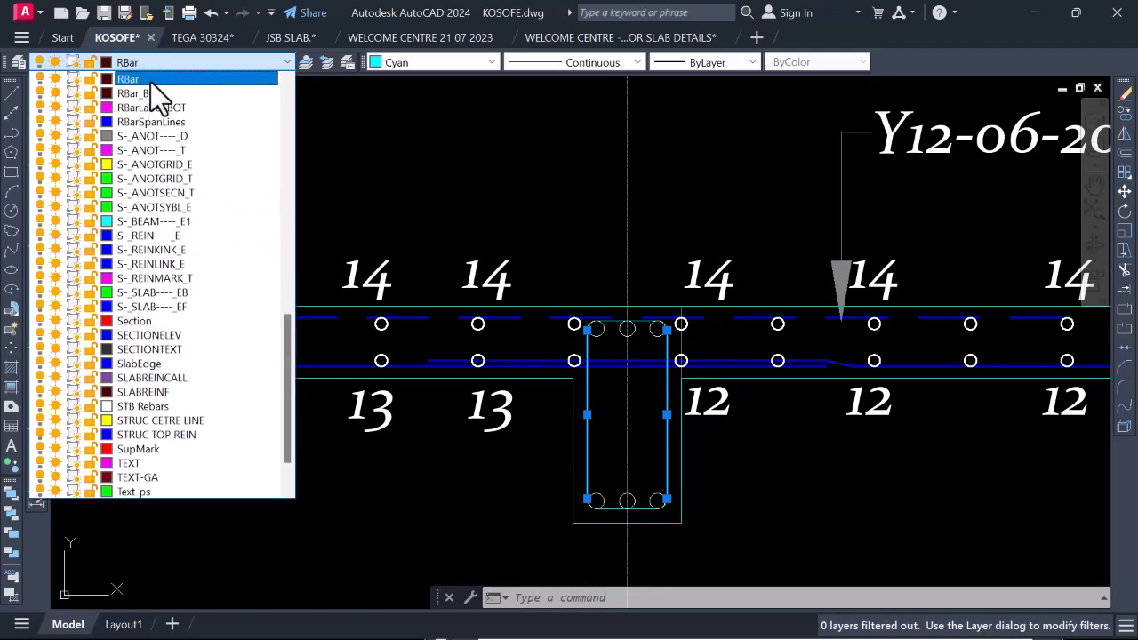
left_click(173, 93)
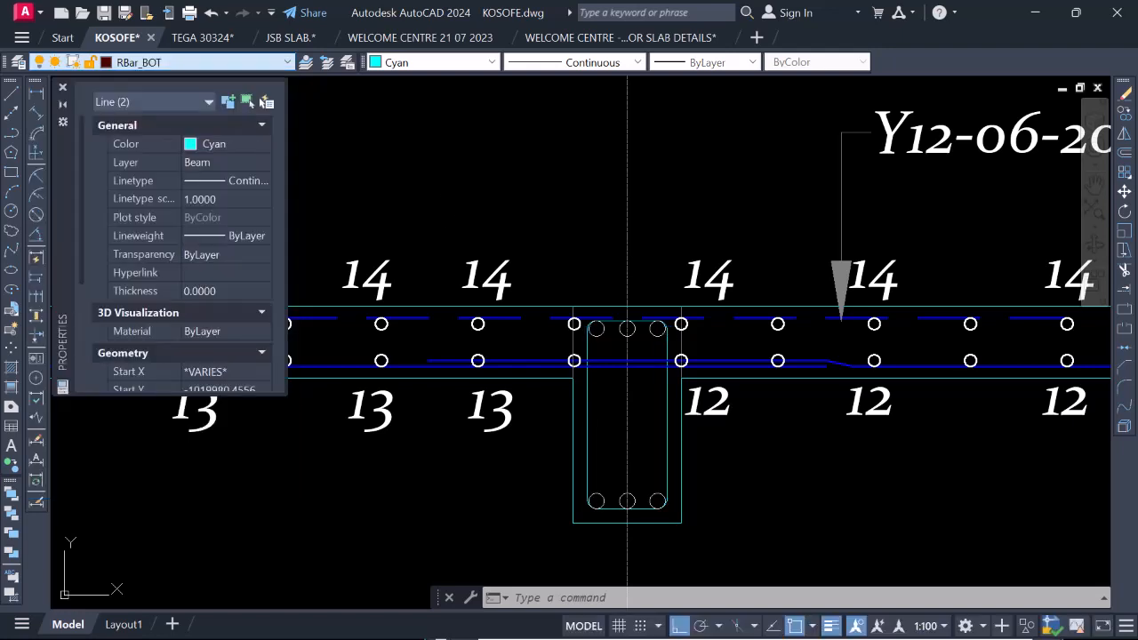
left_click(485, 69)
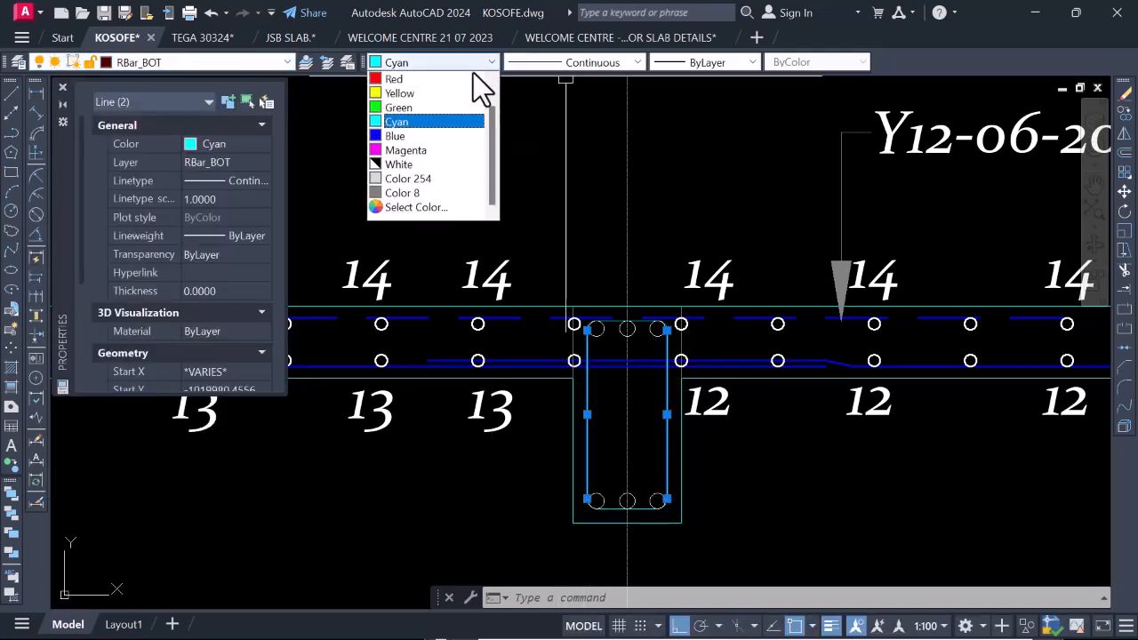
left_click(409, 164)
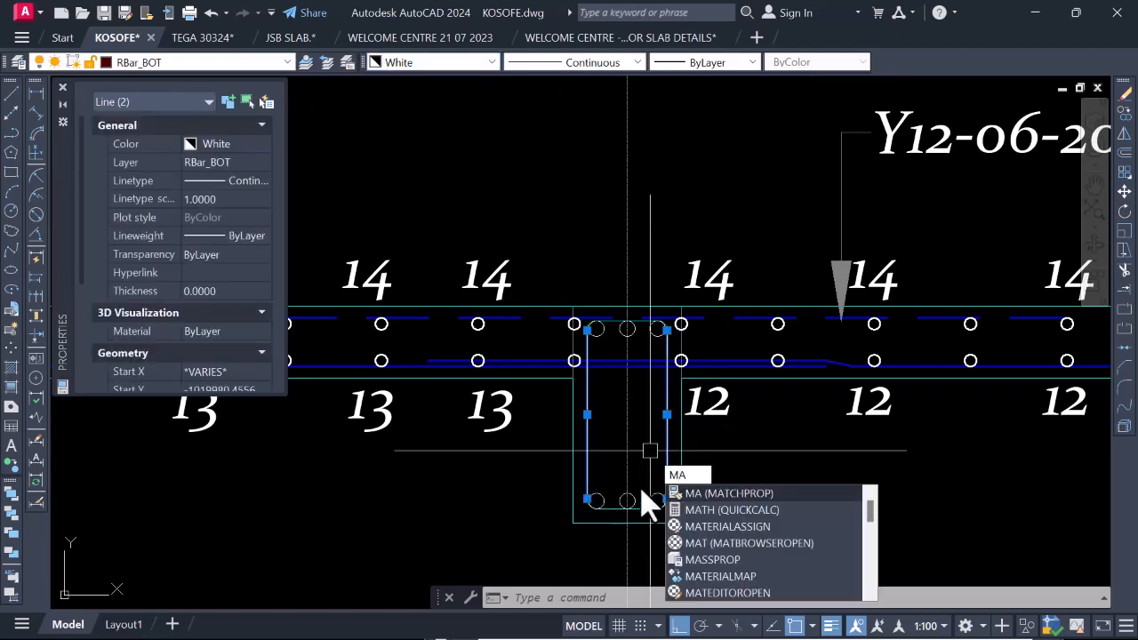
Match the properties of the grid 3a link's bottom line onto its lower-left bend and corner bar.
key("Return")
scroll(623, 468, "up", 4)
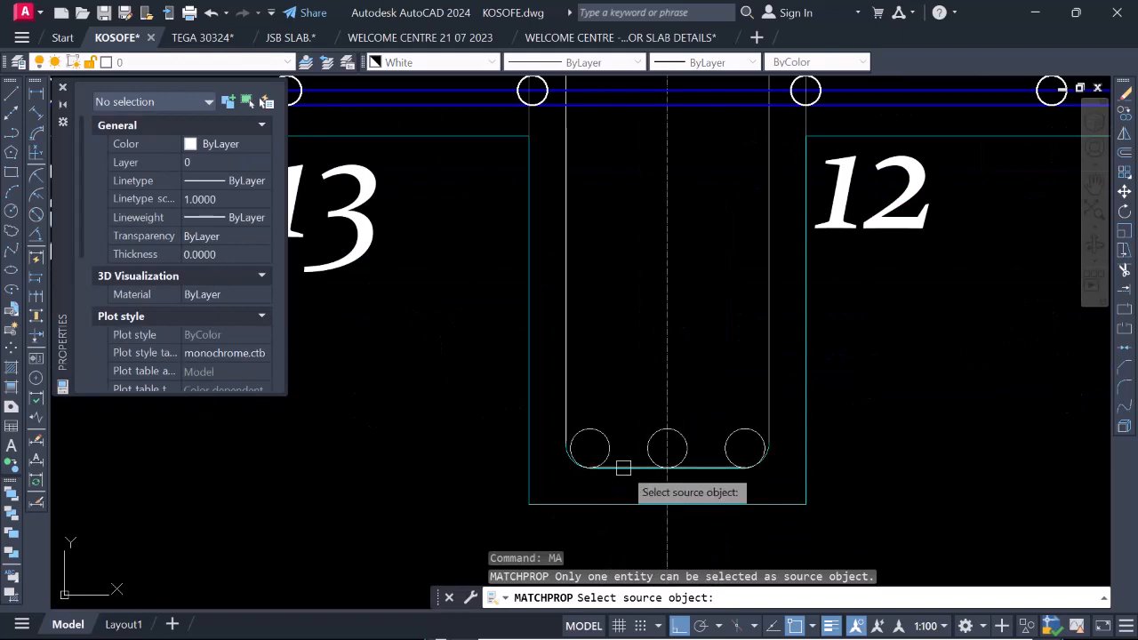
left_click(623, 467)
scroll(599, 477, "up", 4)
left_click(458, 316)
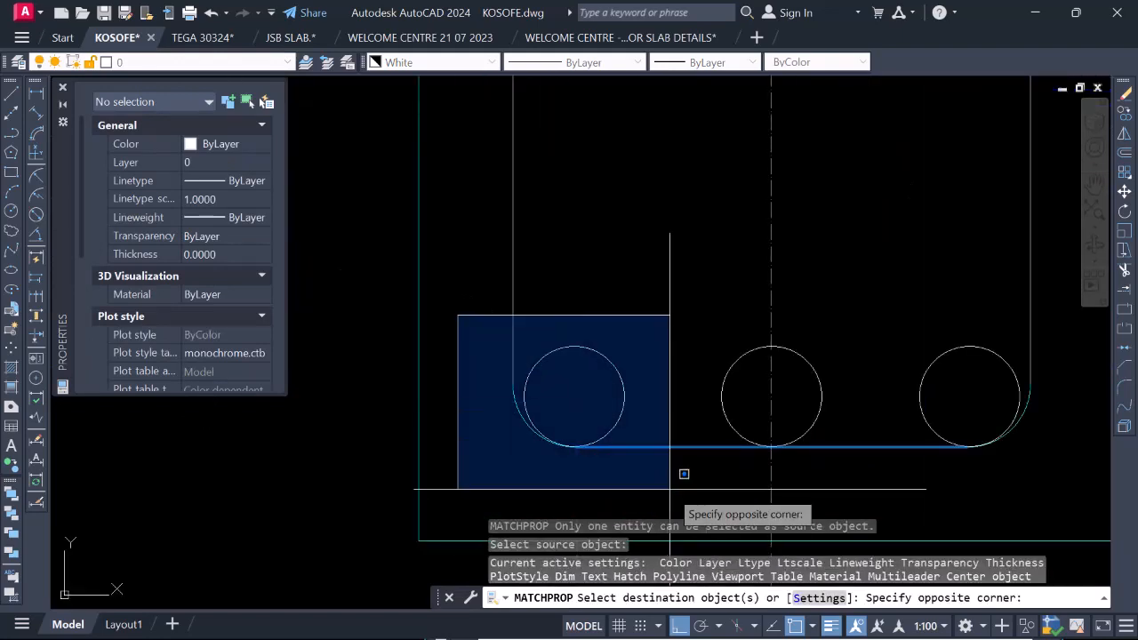
left_click(684, 474)
scroll(622, 382, "down", 4)
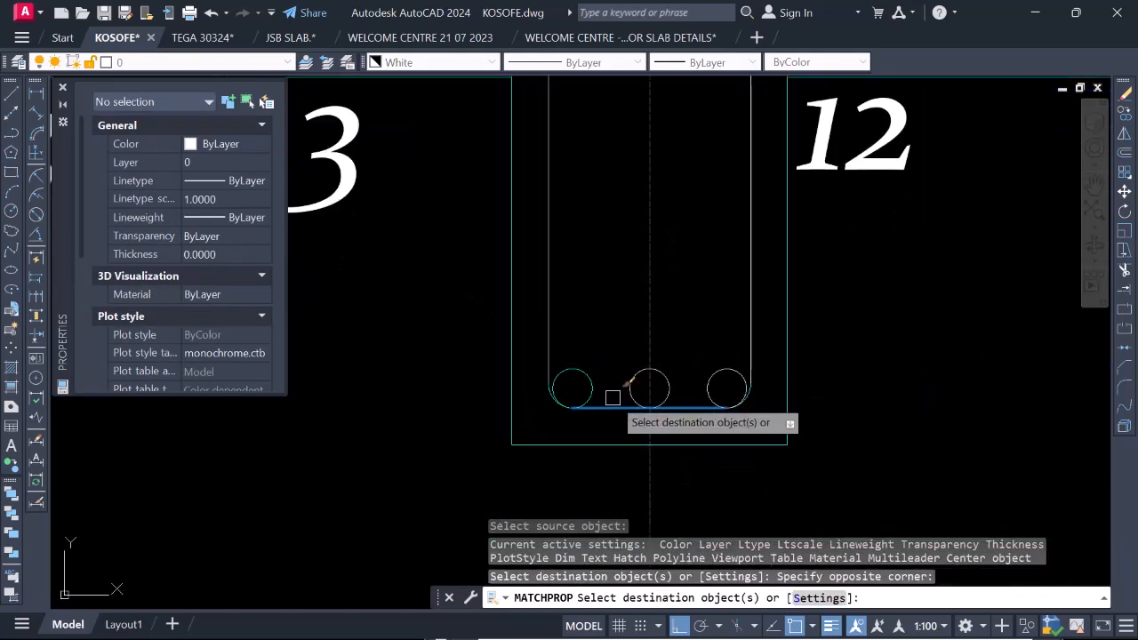
key("Return")
Match the properties of the grid 3a link's white vertical leg onto its bottom line, lower bends and bottom bars.
left_click(548, 293)
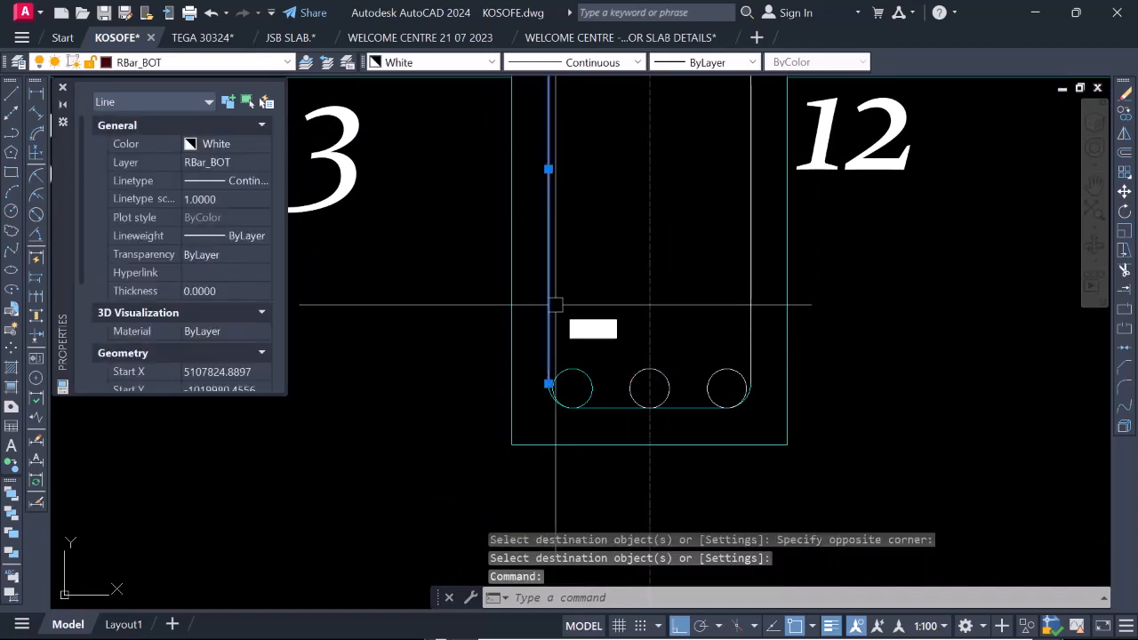
type("MA")
key("Return")
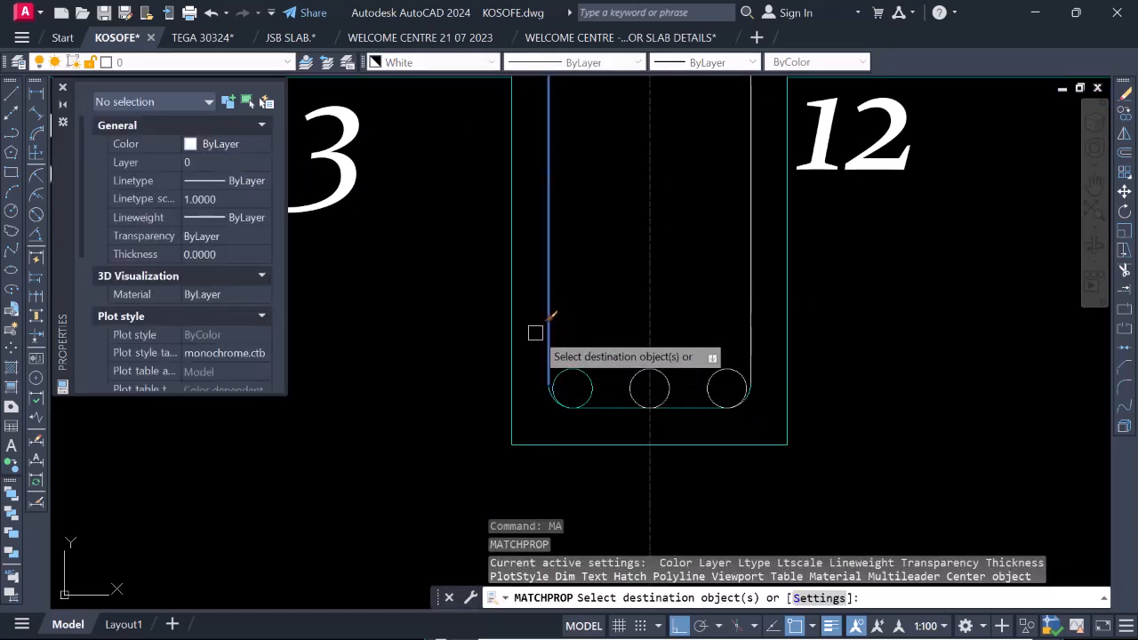
left_click(533, 329)
left_click(751, 411)
scroll(751, 412, "down", 3)
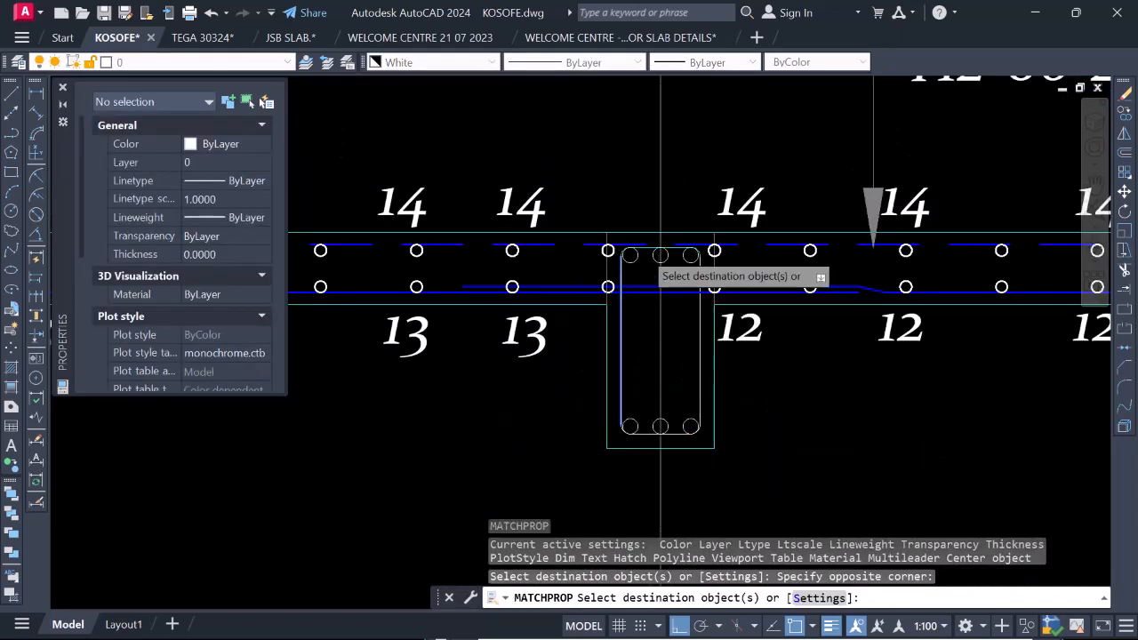
Apply the same matched properties to the top line and both upper bends of the grid 3a beam link.
scroll(653, 257, "up", 8)
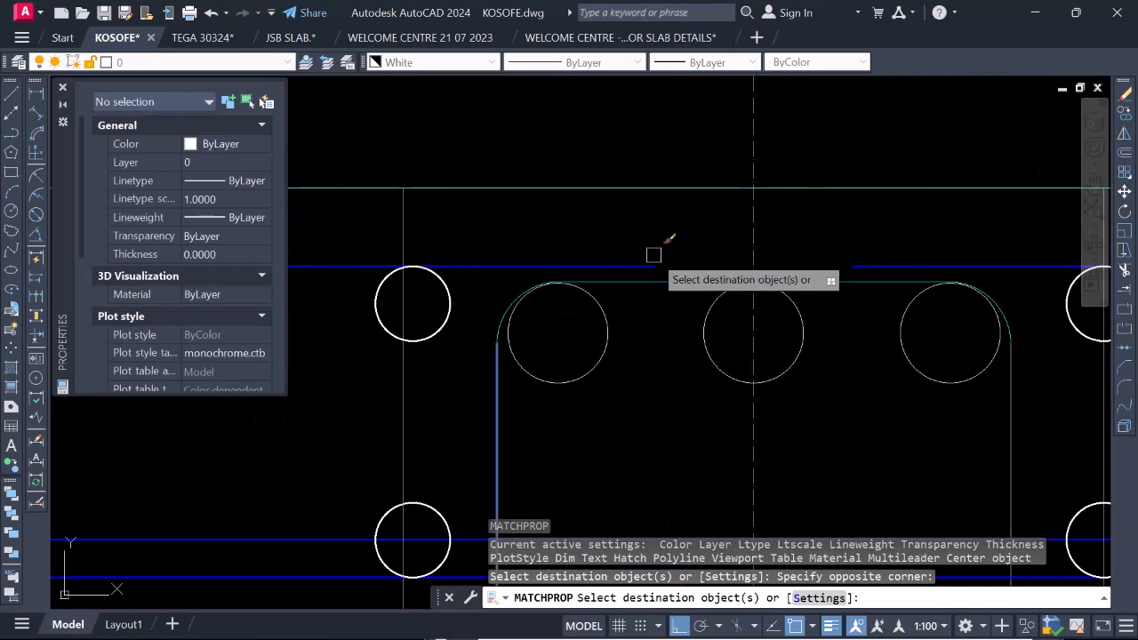
left_click(469, 237)
left_click(613, 379)
scroll(563, 330, "down", 4)
scroll(734, 327, "up", 4)
left_click(627, 234)
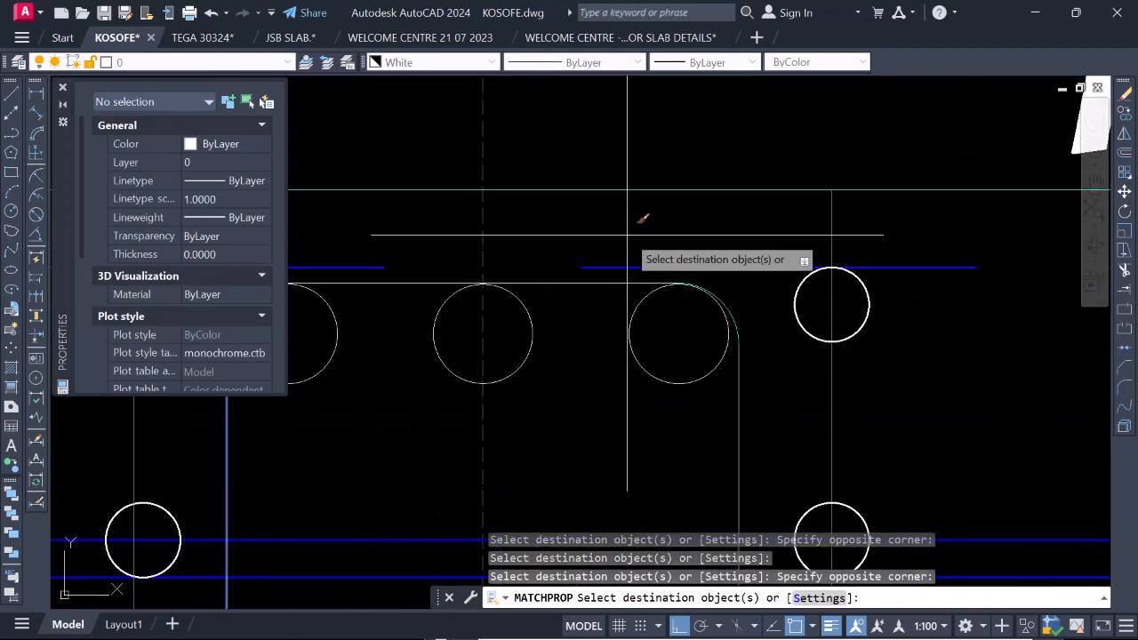
left_click(779, 373)
scroll(685, 325, "down", 5)
scroll(744, 330, "up", 4)
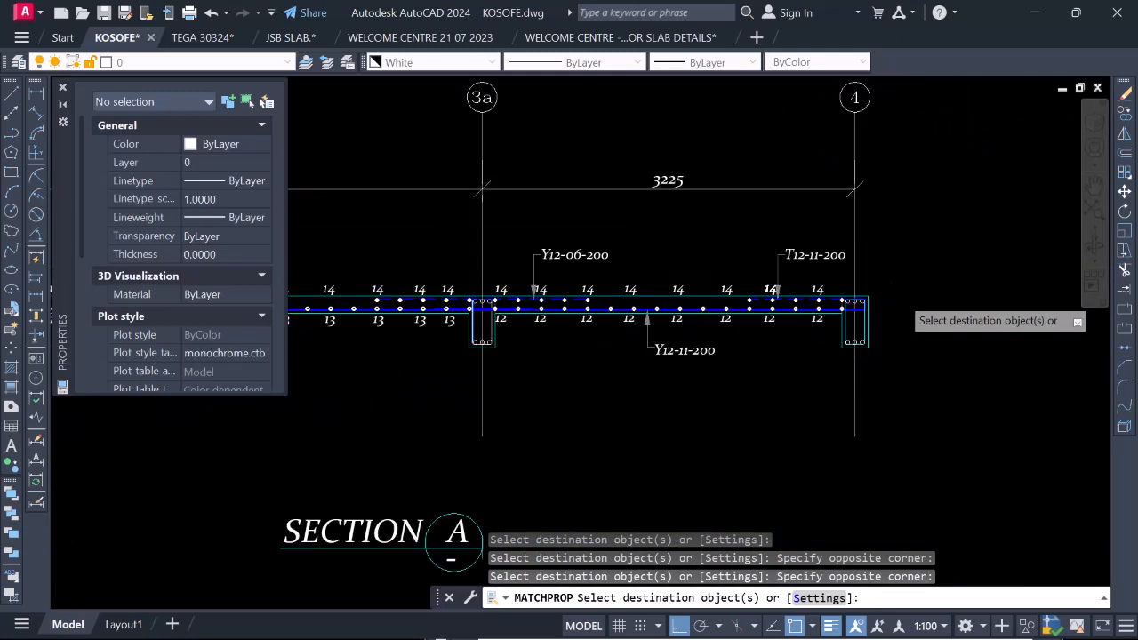
Apply the matched white RBar_BOT properties to the top line and left leg of the grid 4 beam link.
scroll(764, 298, "up", 5)
left_click(666, 304)
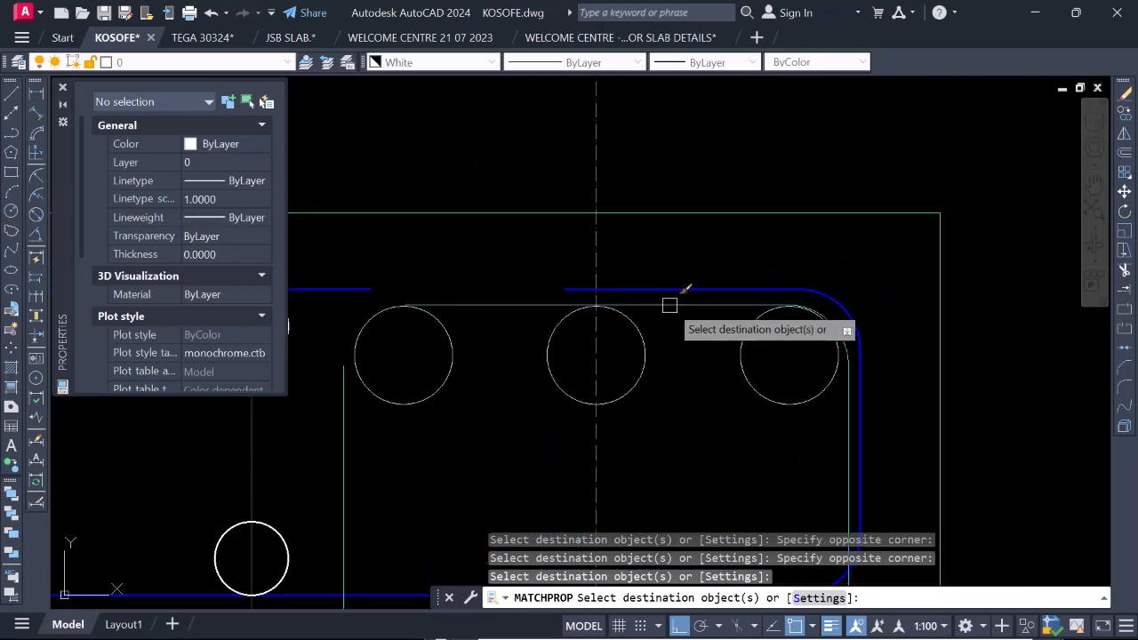
scroll(640, 355, "down", 2)
left_click(615, 420)
scroll(630, 338, "down", 2)
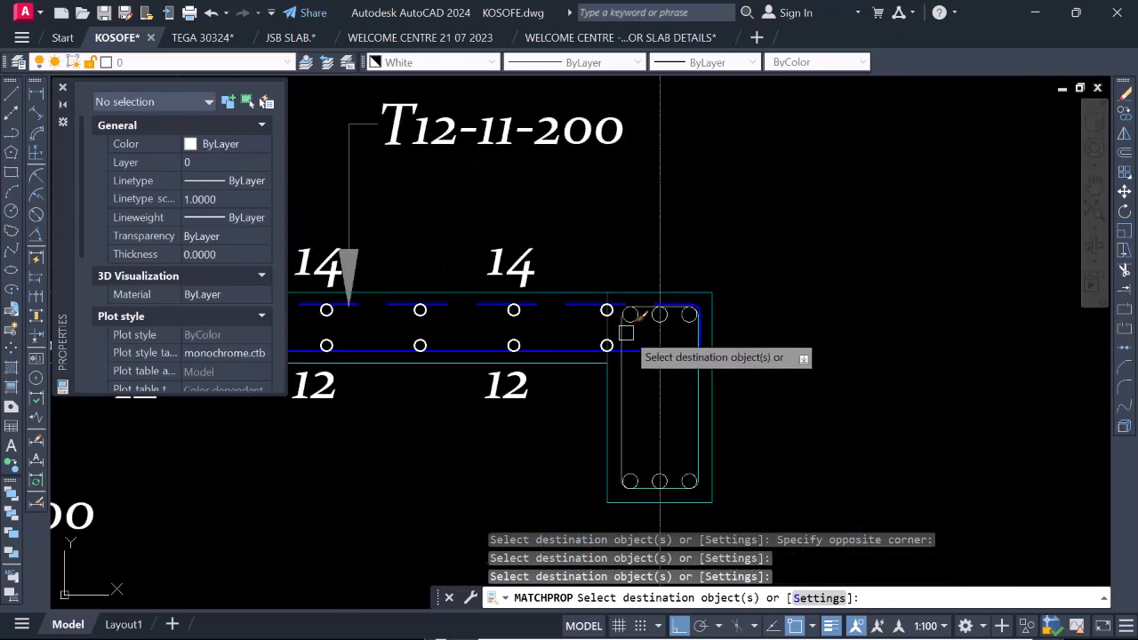
scroll(626, 332, "up", 4)
scroll(685, 314, "down", 4)
scroll(706, 426, "up", 4)
Apply the matched properties to the bottom line, lower bends and right leg of the grid 4 beam link.
scroll(599, 399, "up", 4)
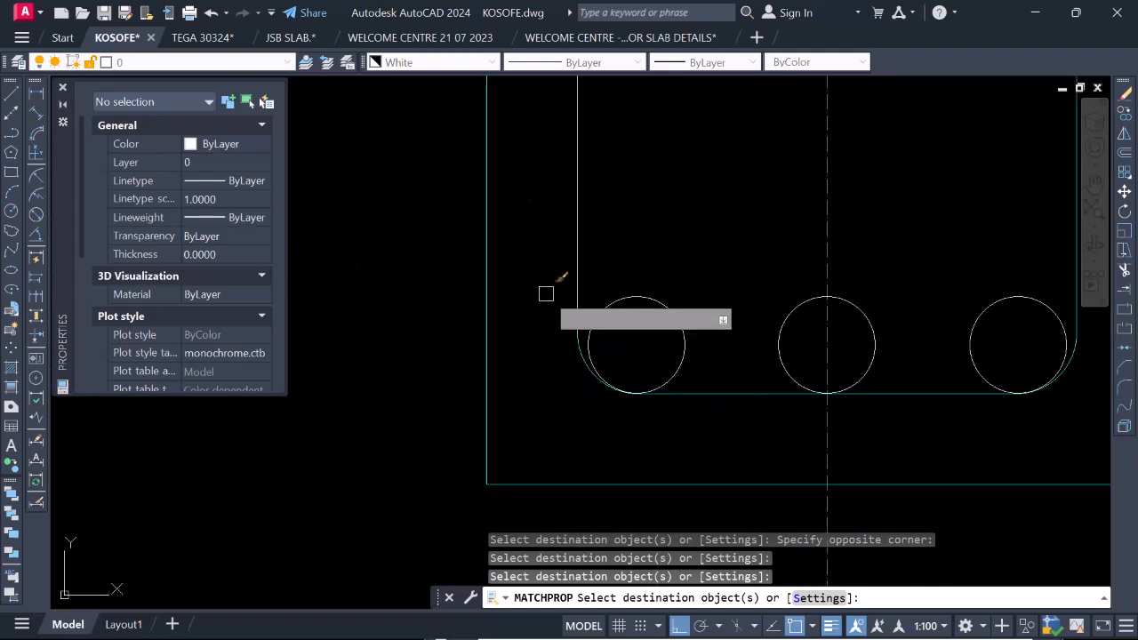
scroll(605, 325, "down", 4)
left_click(866, 357)
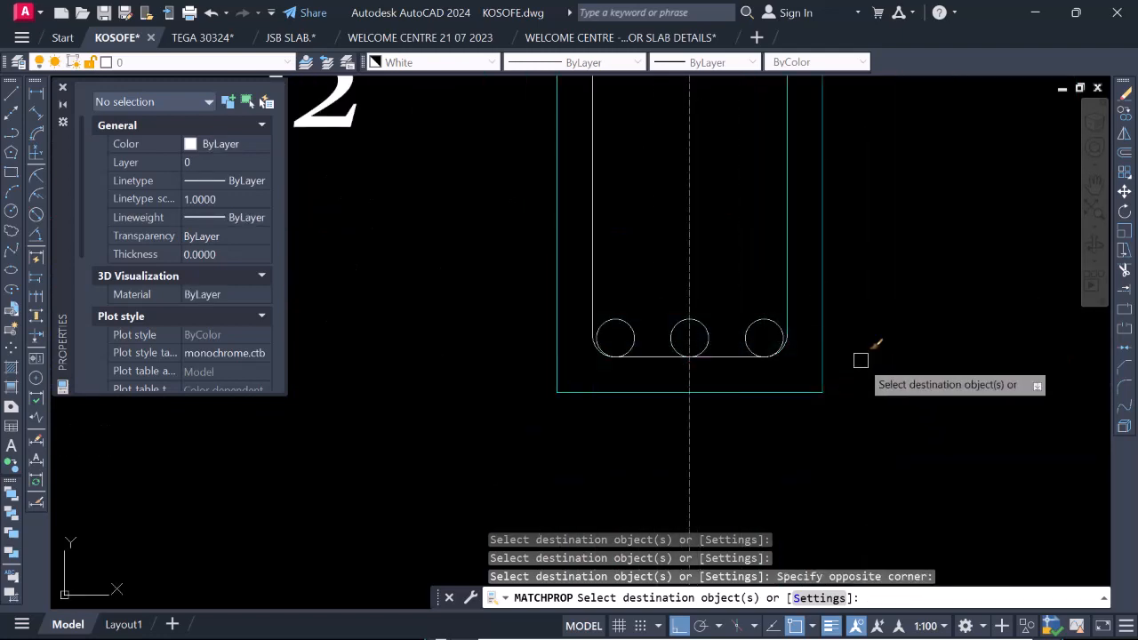
scroll(857, 355, "down", 8)
scroll(856, 359, "up", 5)
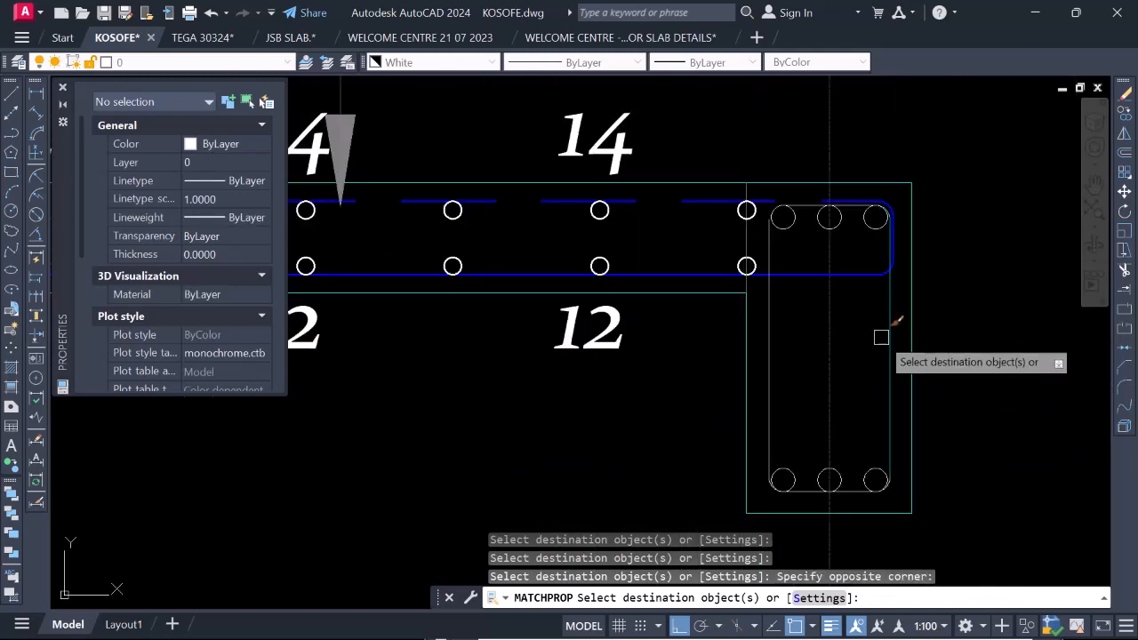
scroll(884, 356, "down", 10)
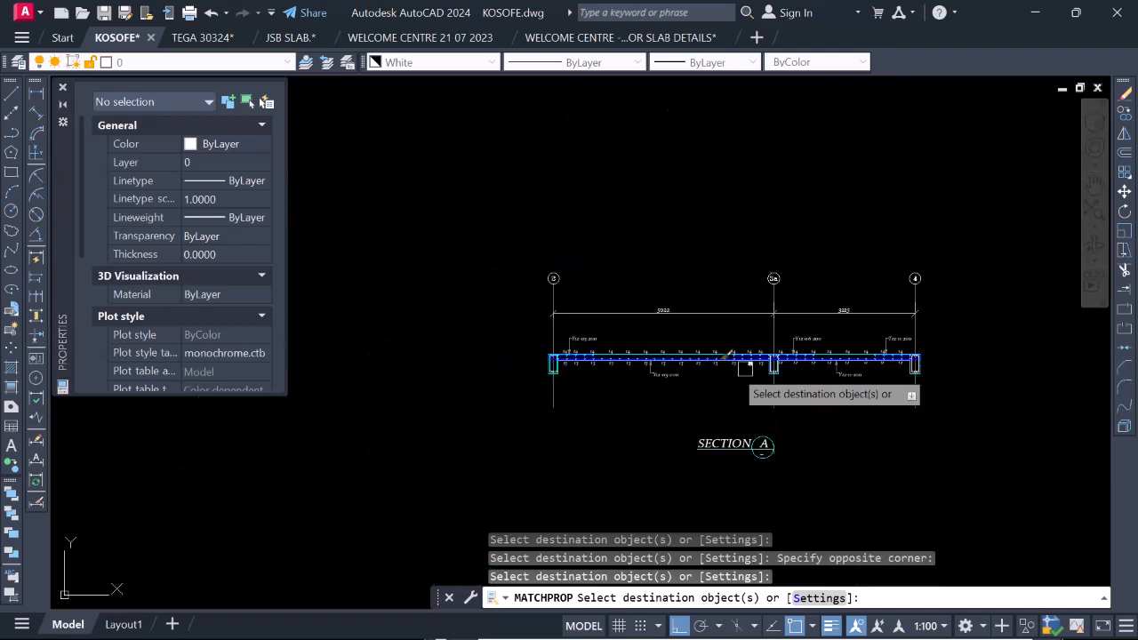
Apply the matched properties to the top line, upper-right bend and right leg of the grid 2 beam link.
scroll(553, 339, "up", 2)
scroll(552, 340, "up", 12)
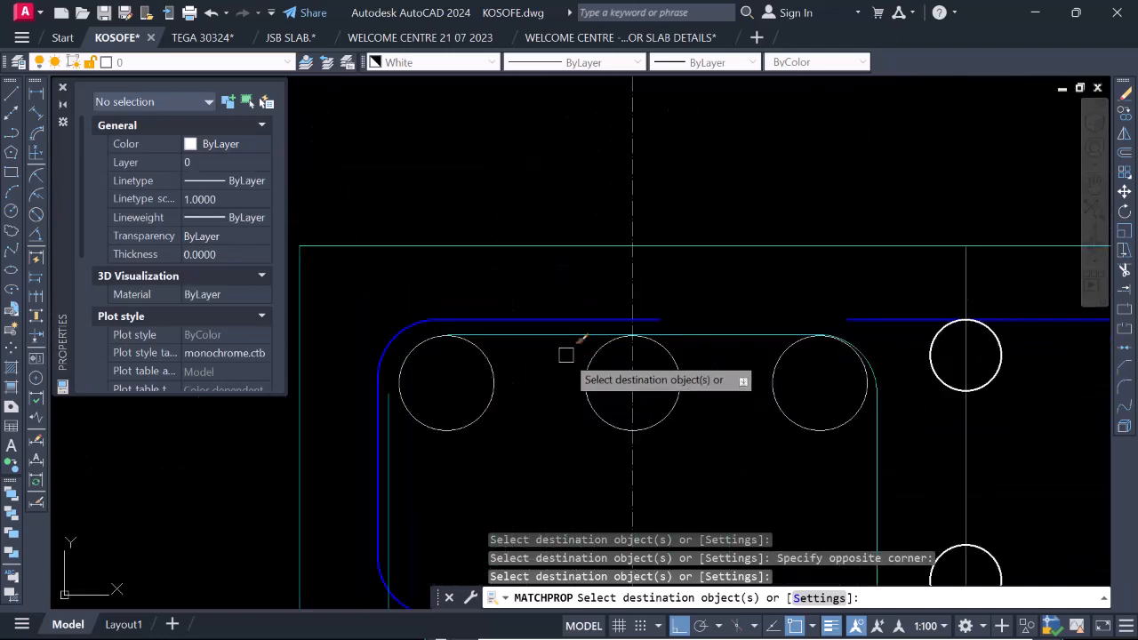
scroll(681, 381, "down", 3)
scroll(717, 360, "up", 6)
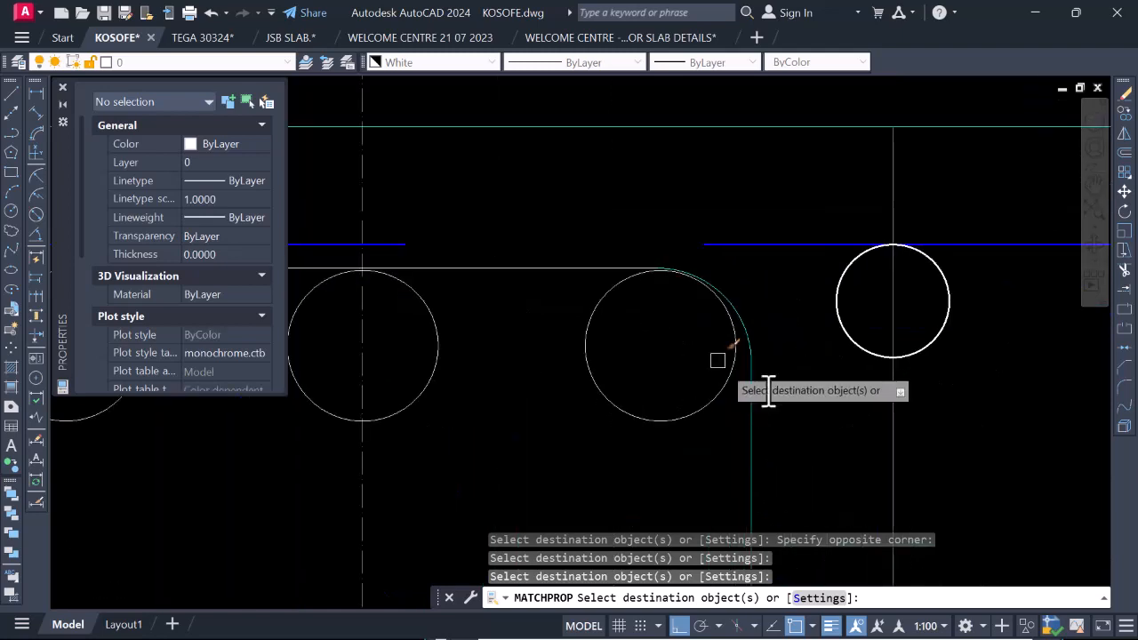
left_click(619, 234)
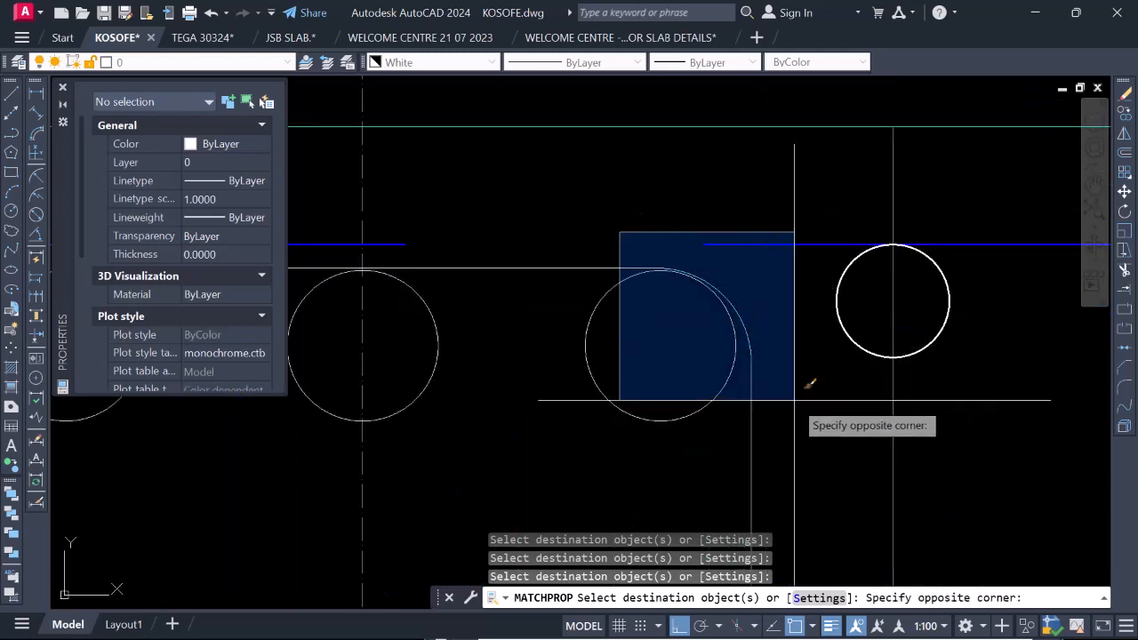
left_click(807, 381)
scroll(776, 259, "down", 4)
scroll(737, 310, "down", 6)
Apply the matched properties to the left leg, bottom line and lower bends of the grid 2 beam link, and end the command.
scroll(737, 342, "up", 2)
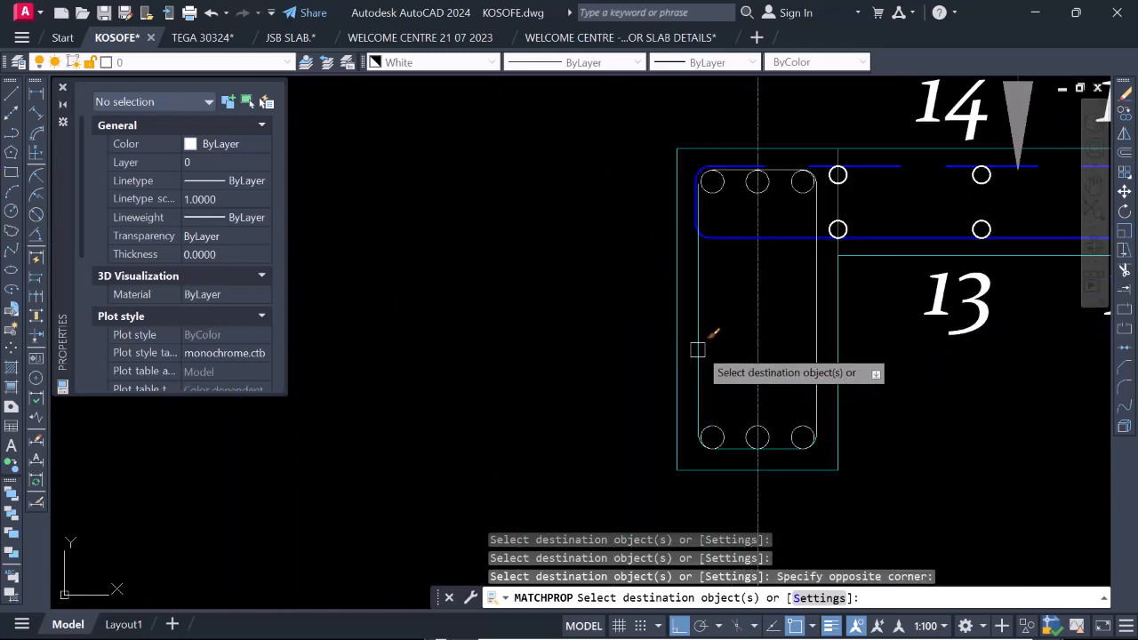
scroll(714, 322, "down", 2)
scroll(717, 384, "up", 3)
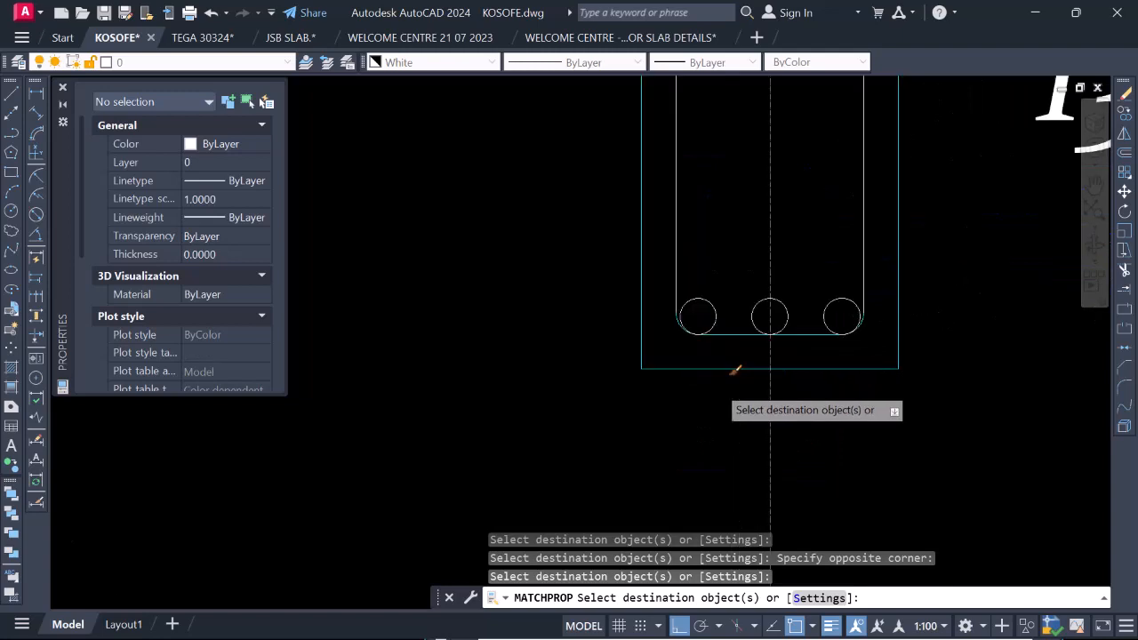
left_click(661, 268)
left_click(950, 335)
scroll(576, 351, "down", 8)
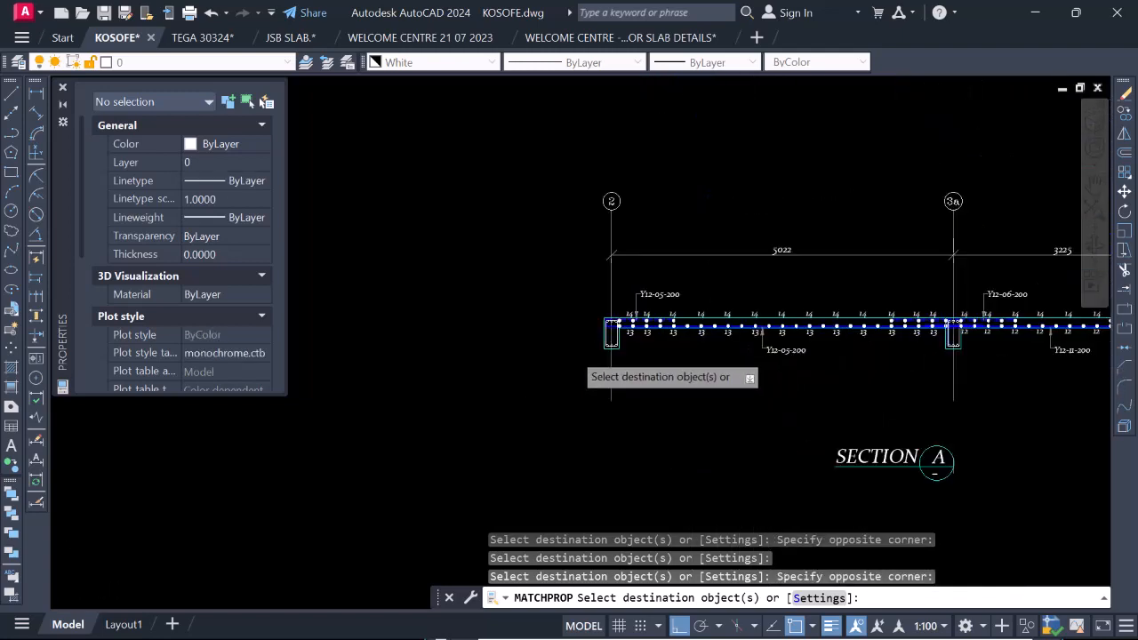
scroll(640, 373, "up", 3)
key("Escape")
scroll(741, 356, "down", 4)
scroll(746, 377, "up", 2)
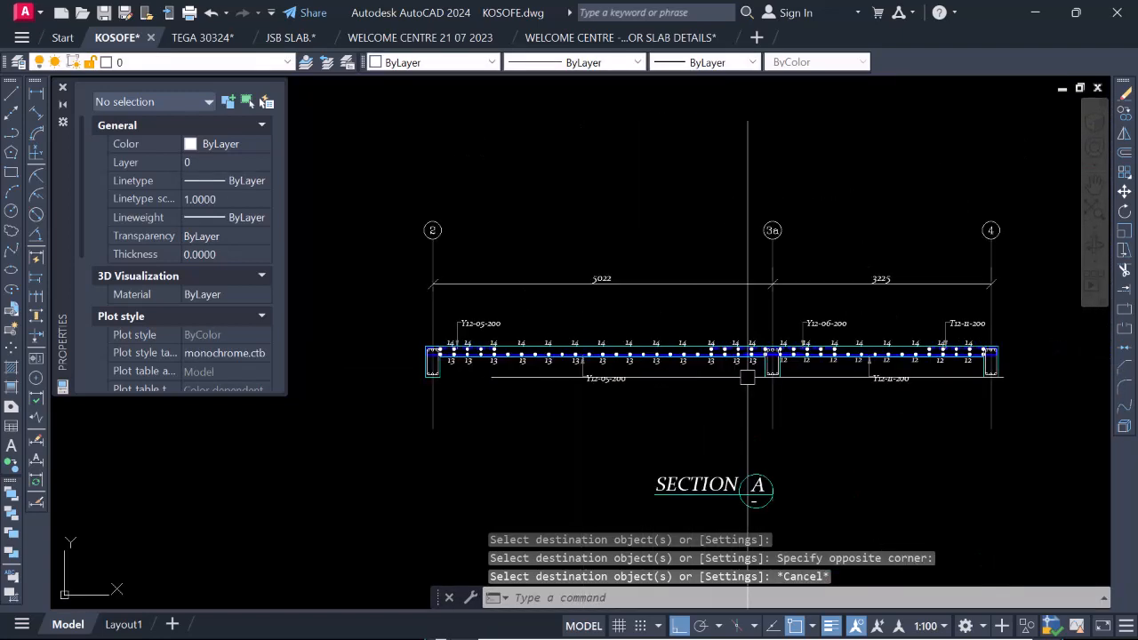
scroll(766, 365, "down", 2)
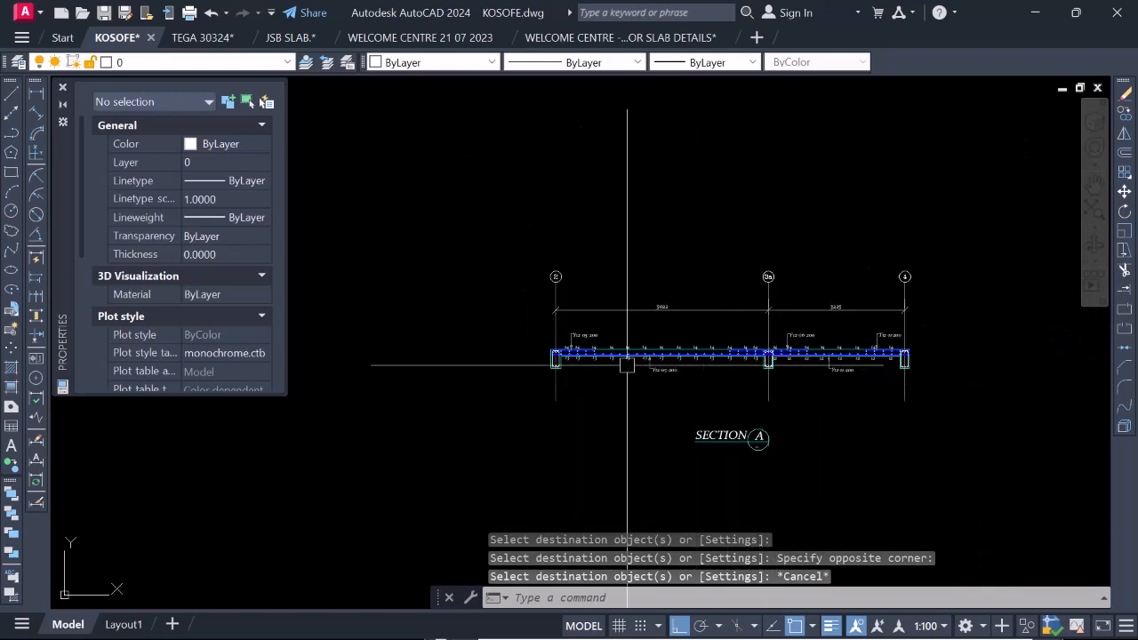
Move the unreinforced Section A outline, with its grid lines and title, straight up to sit closer beneath the completed Section A.
scroll(573, 372, "up", 4)
scroll(676, 373, "down", 5)
scroll(762, 355, "up", 3)
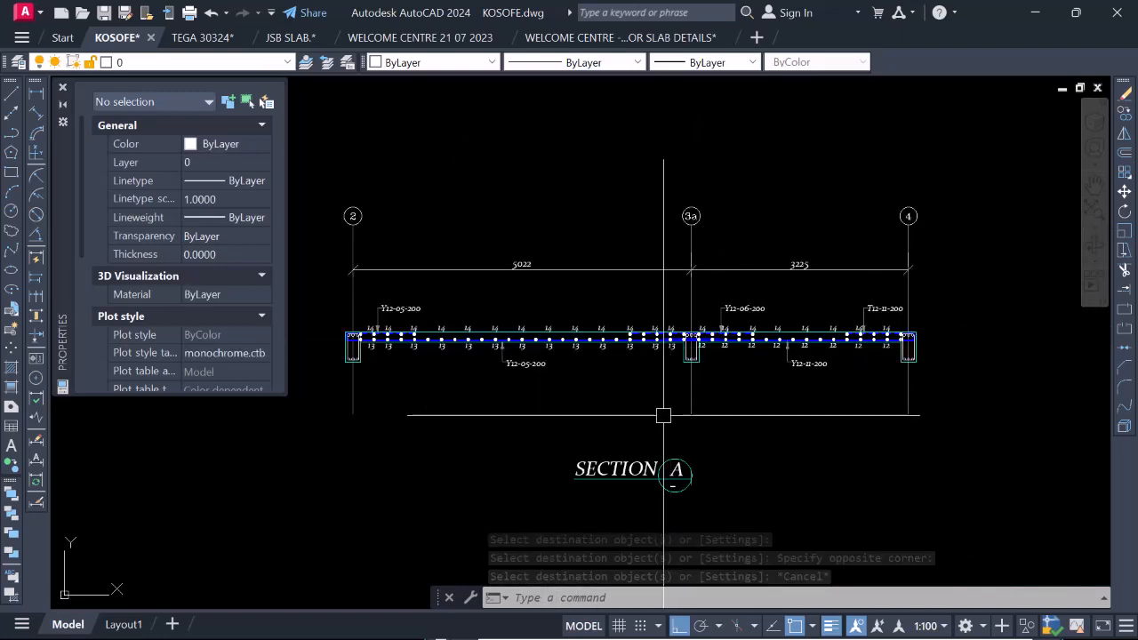
scroll(708, 402, "down", 2)
scroll(623, 391, "down", 5)
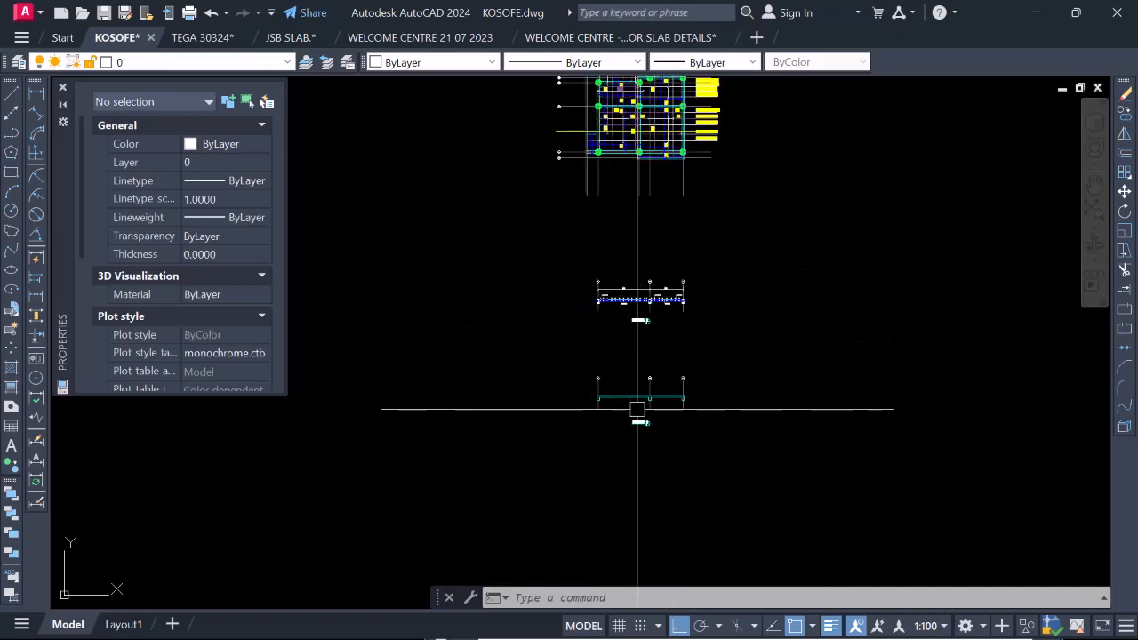
scroll(614, 406, "up", 3)
left_click(485, 283)
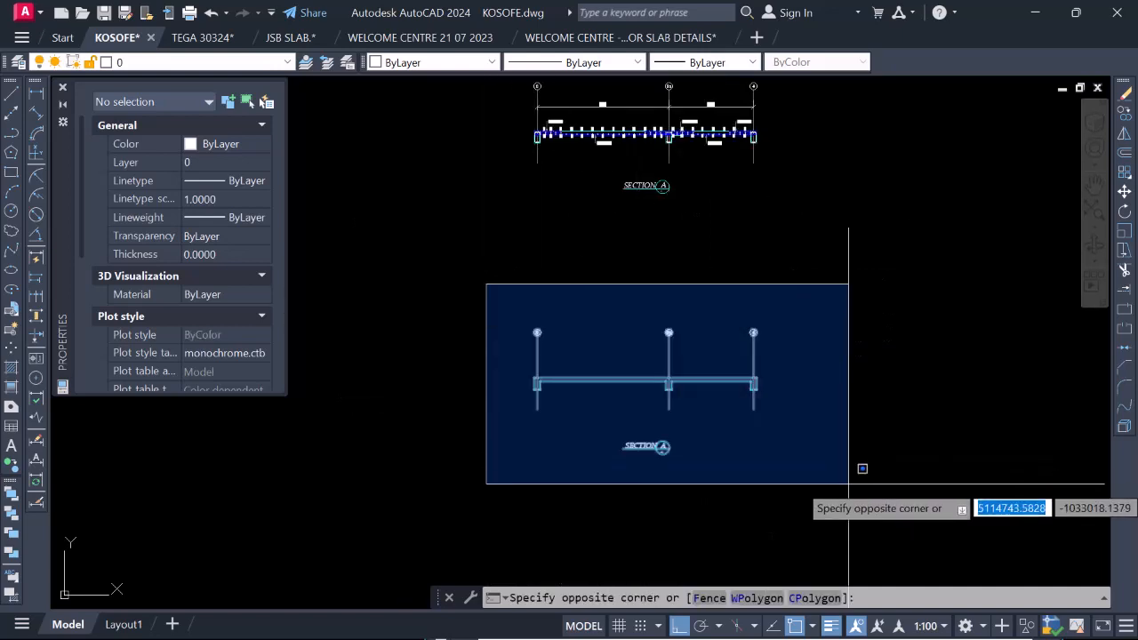
left_click(855, 476)
right_click(738, 240)
left_click(787, 365)
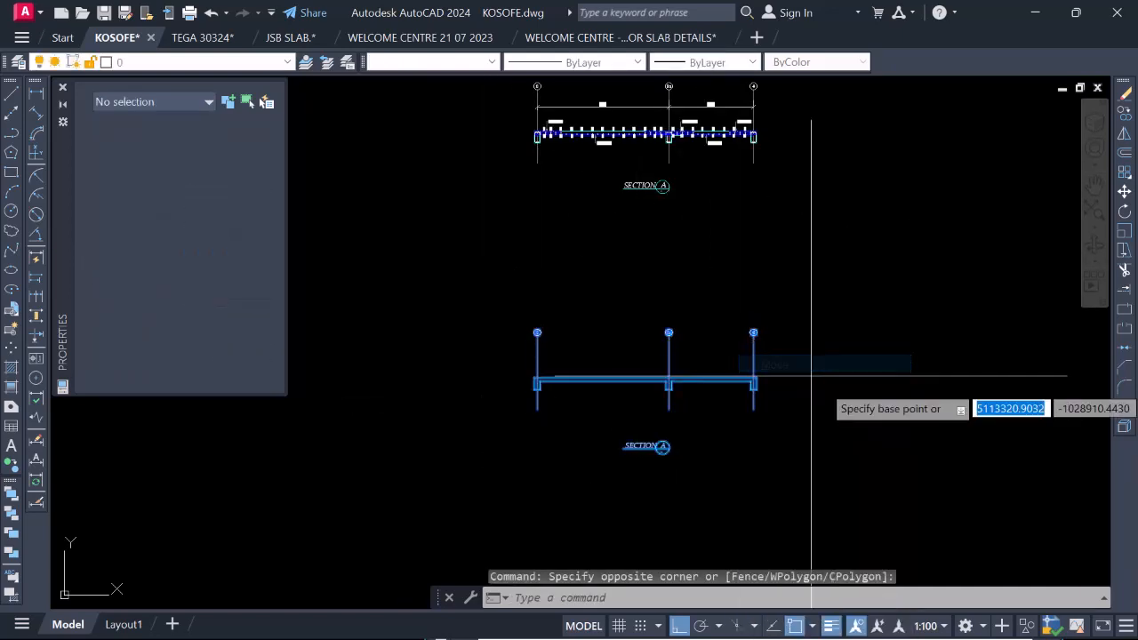
left_click(823, 380)
left_click(856, 283)
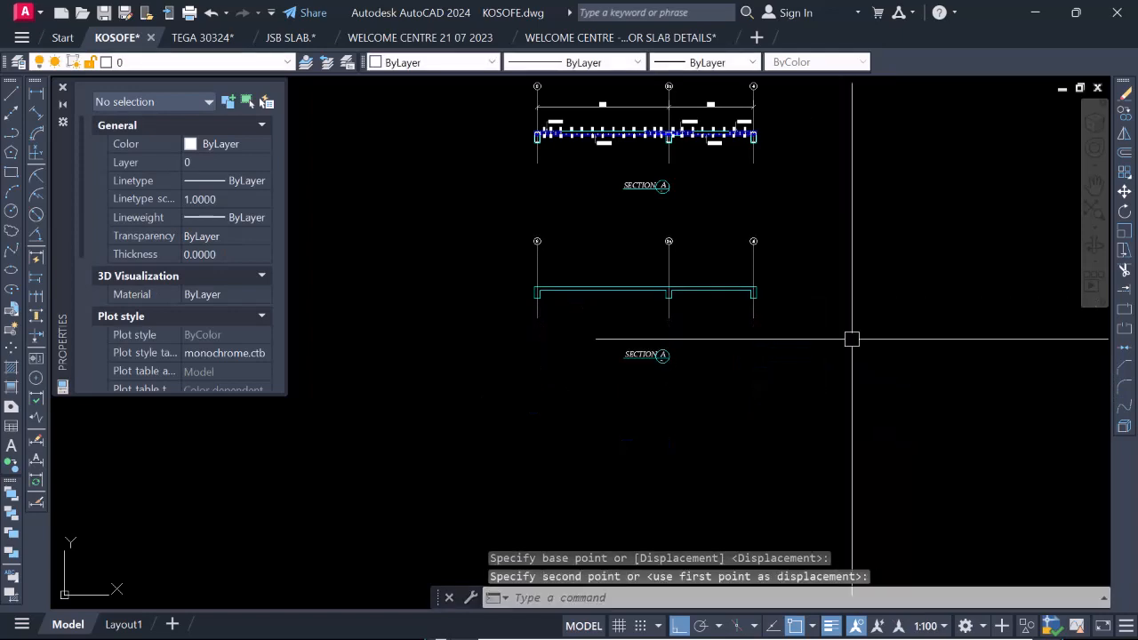
Examine the unreinforced Section A outline and compare it with the completed reinforced section above it.
scroll(578, 321, "up", 5)
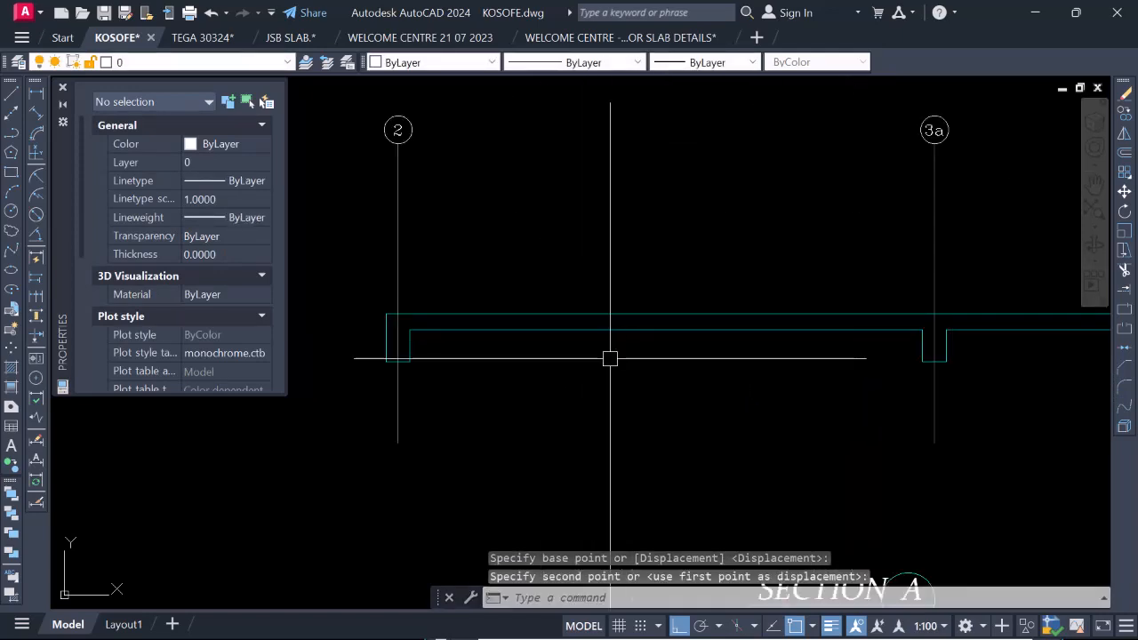
scroll(496, 360, "down", 4)
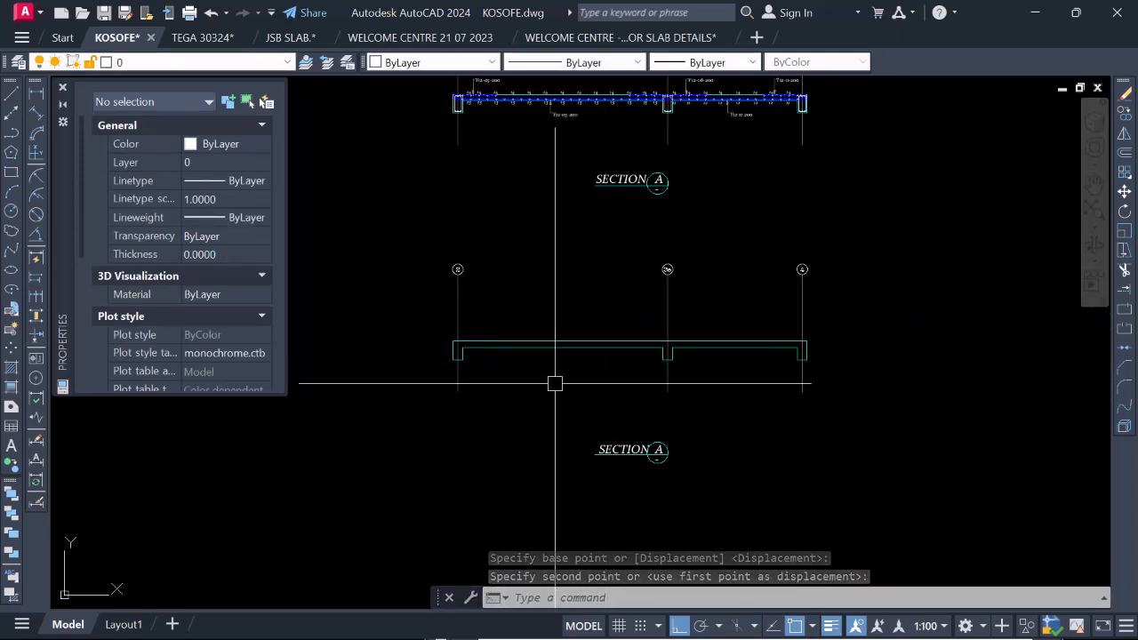
scroll(613, 394, "down", 2)
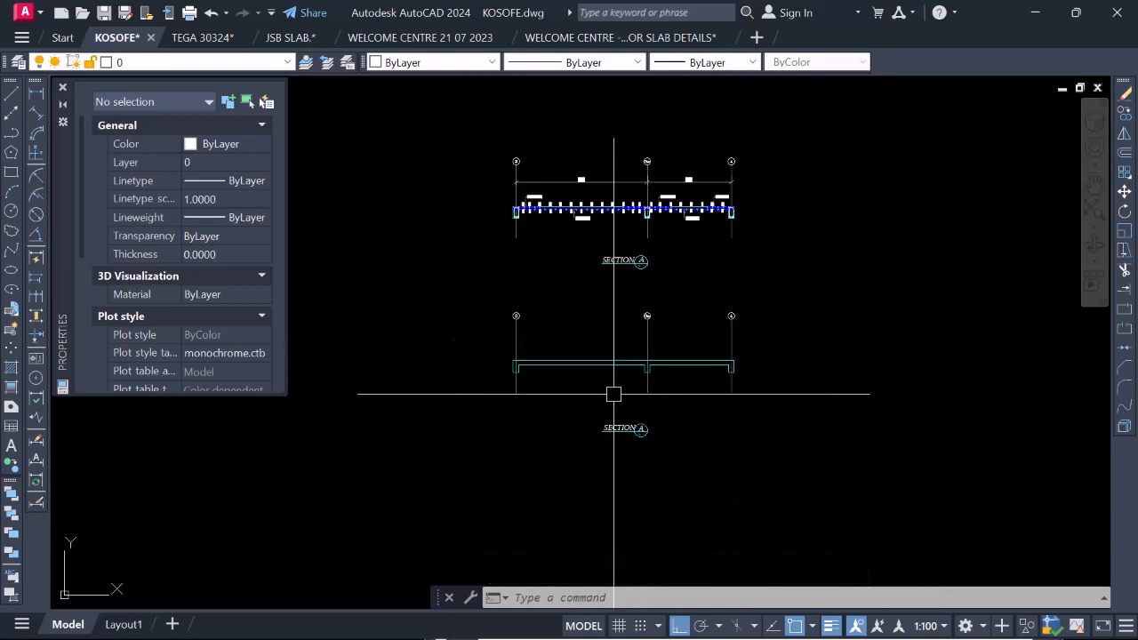
scroll(543, 368, "up", 2)
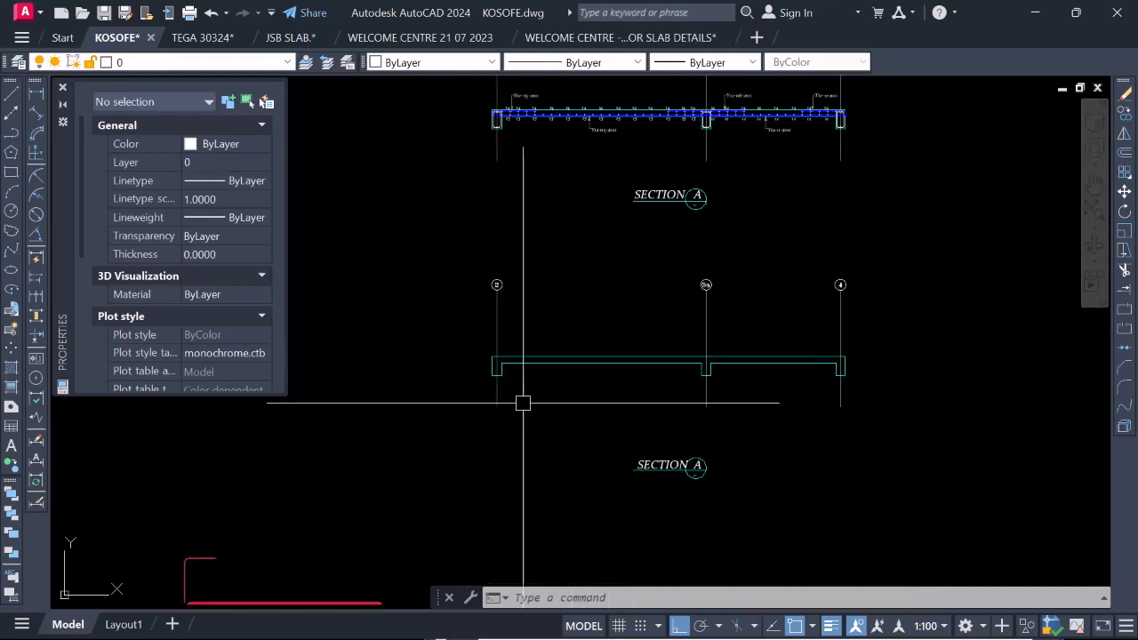
scroll(559, 440, "down", 2)
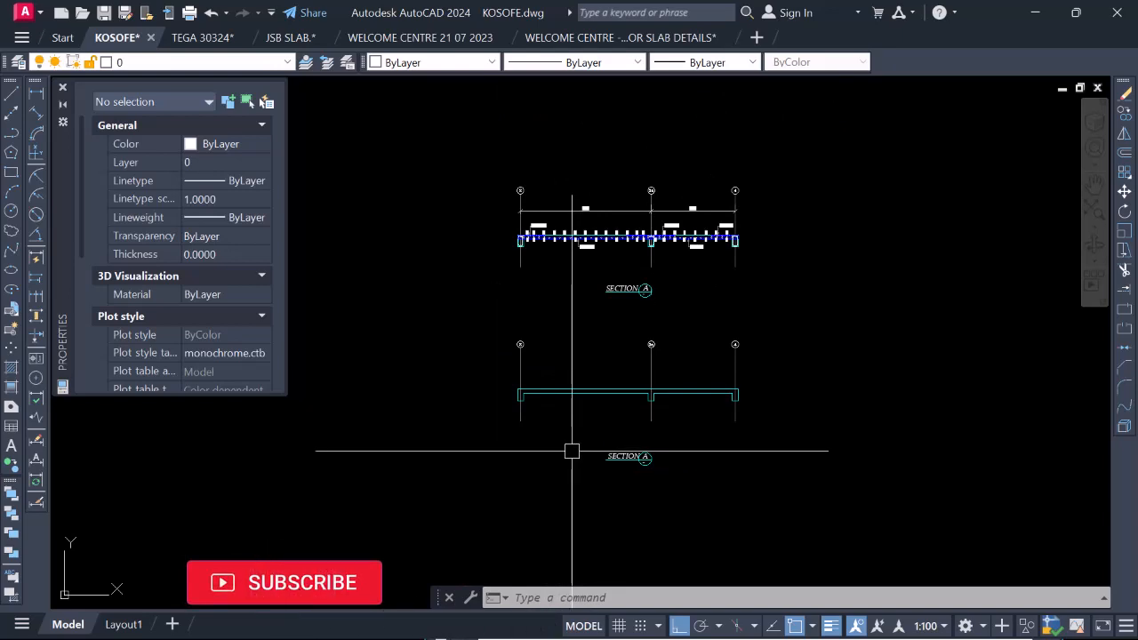
scroll(630, 436, "up", 2)
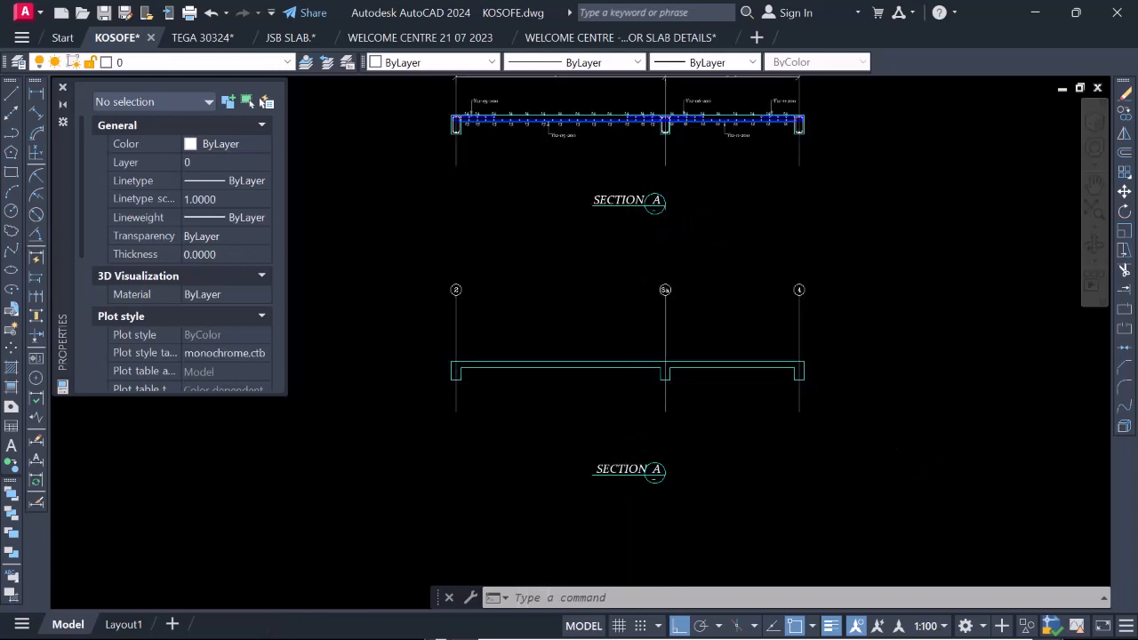
scroll(517, 378, "up", 4)
scroll(459, 414, "up", 2)
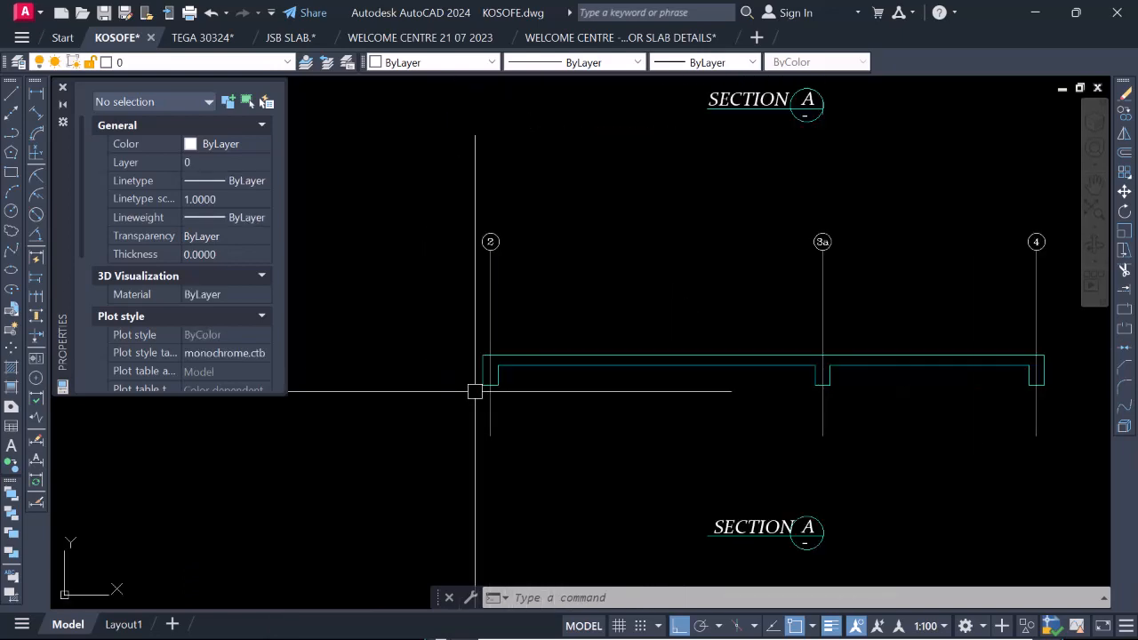
scroll(503, 380, "down", 2)
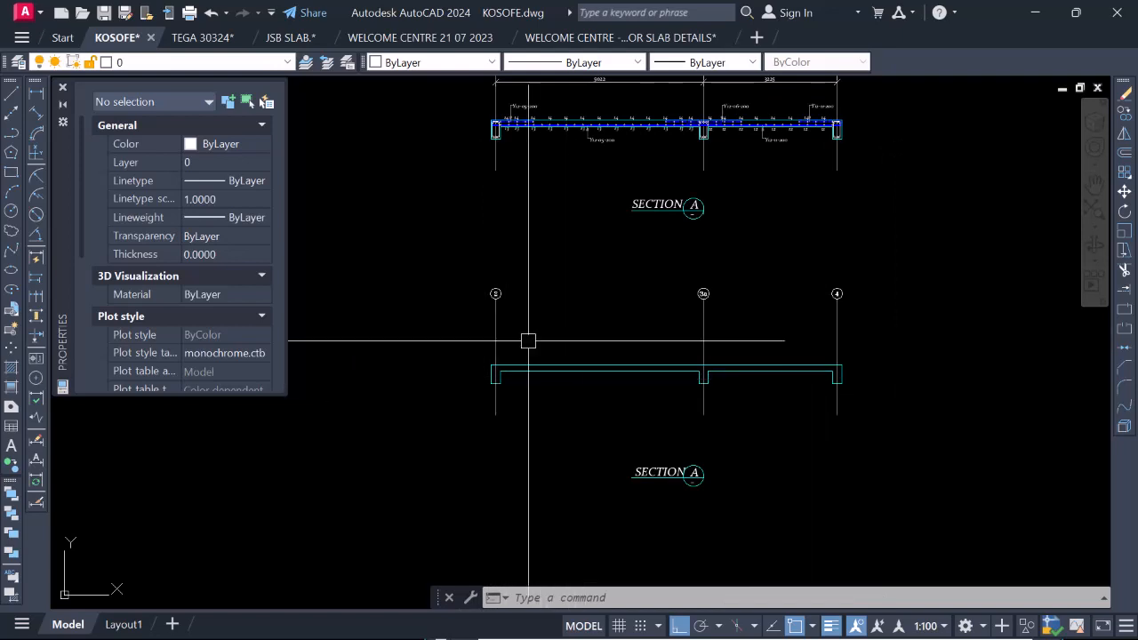
scroll(681, 399, "down", 2)
scroll(610, 204, "up", 4)
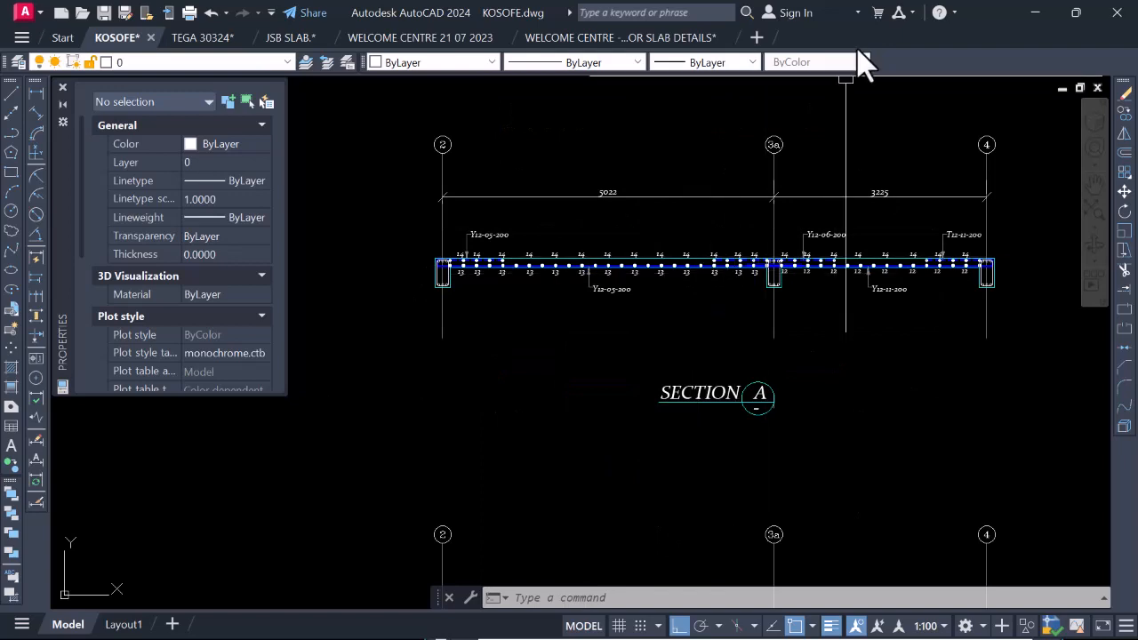
scroll(945, 158, "down", 6)
scroll(854, 279, "up", 3)
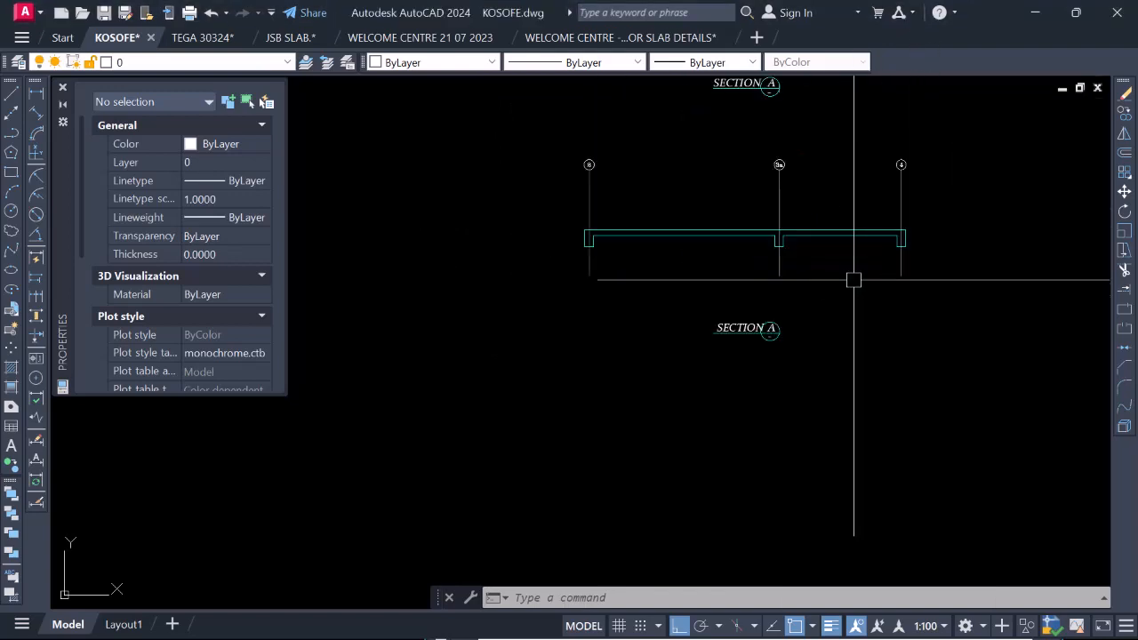
scroll(709, 332, "down", 1)
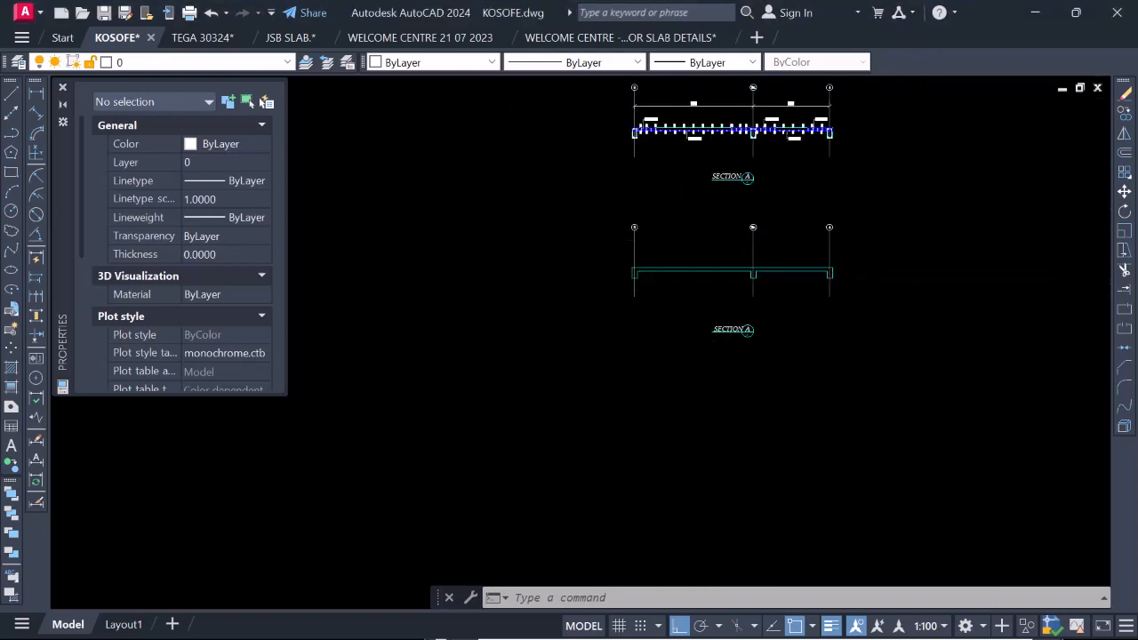
scroll(681, 287, "up", 1)
scroll(658, 275, "down", 3)
scroll(686, 196, "up", 2)
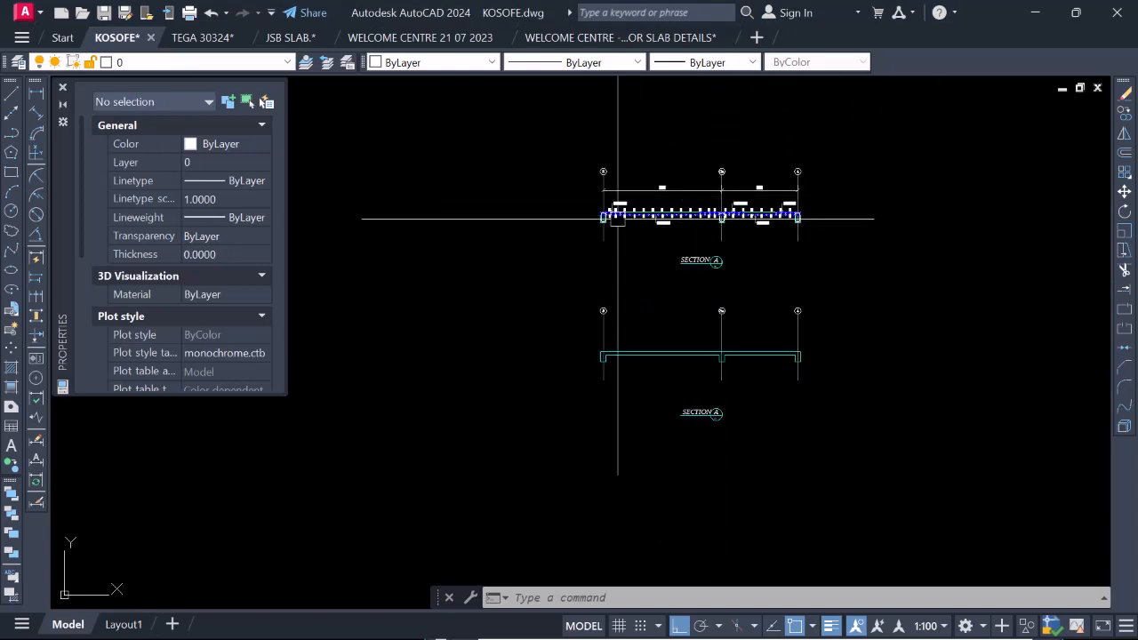
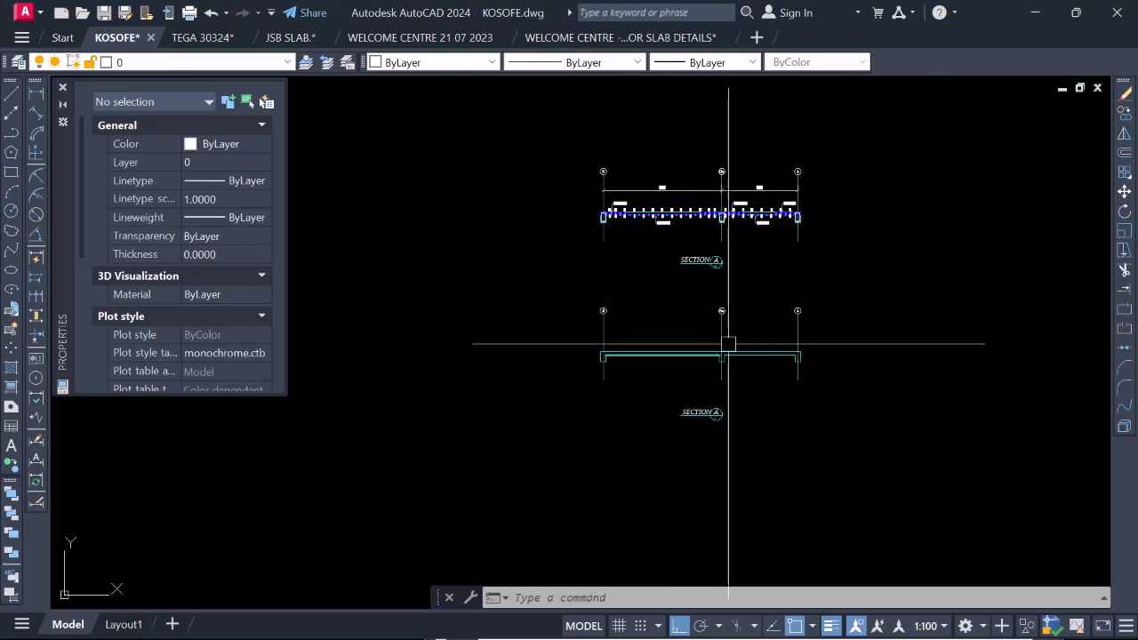
Erase the grid lines and grid bubbles from the unreinforced Section A outline.
left_click(835, 324)
left_click(571, 300)
right_click(572, 305)
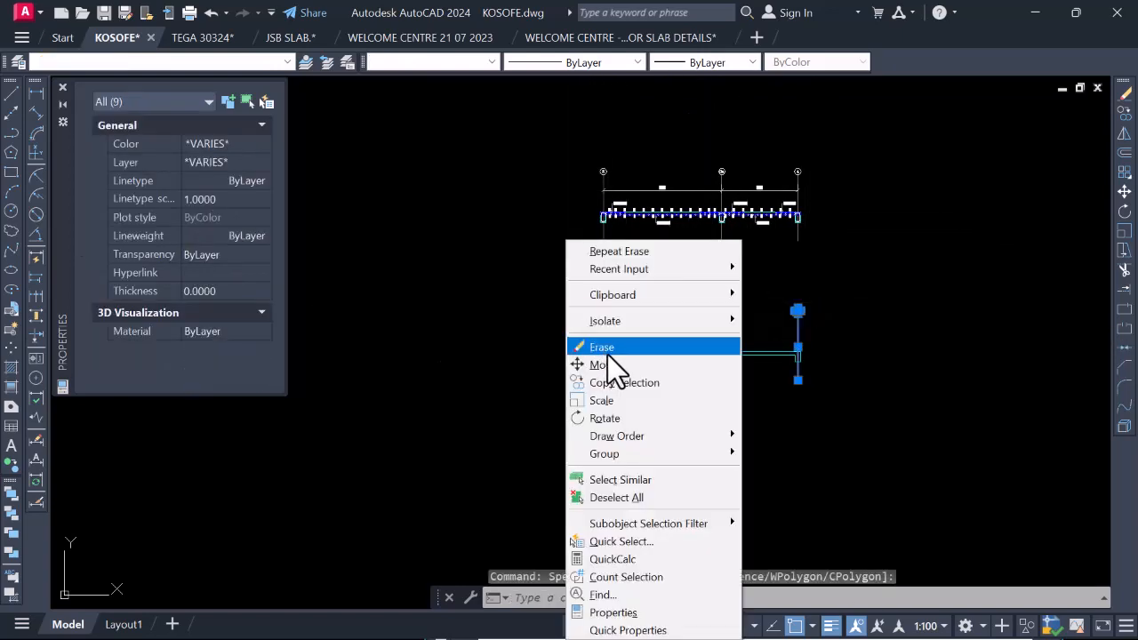
left_click(610, 351)
Start a hatch and choose the predefined AR-CONC pattern for it.
scroll(654, 369, "up", 4)
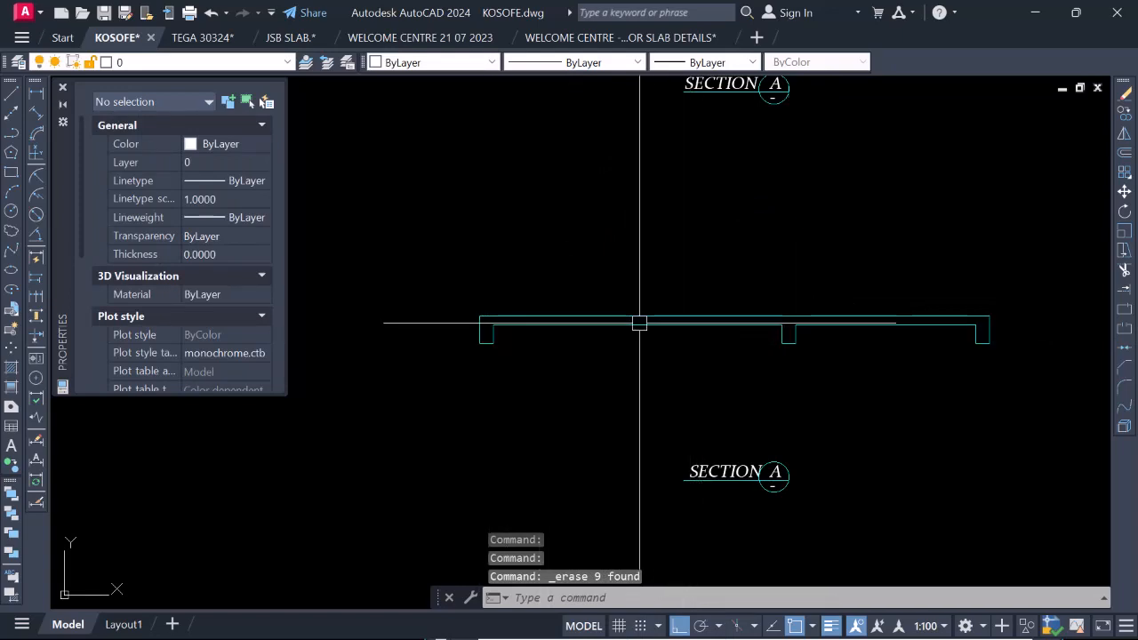
scroll(768, 337, "down", 2)
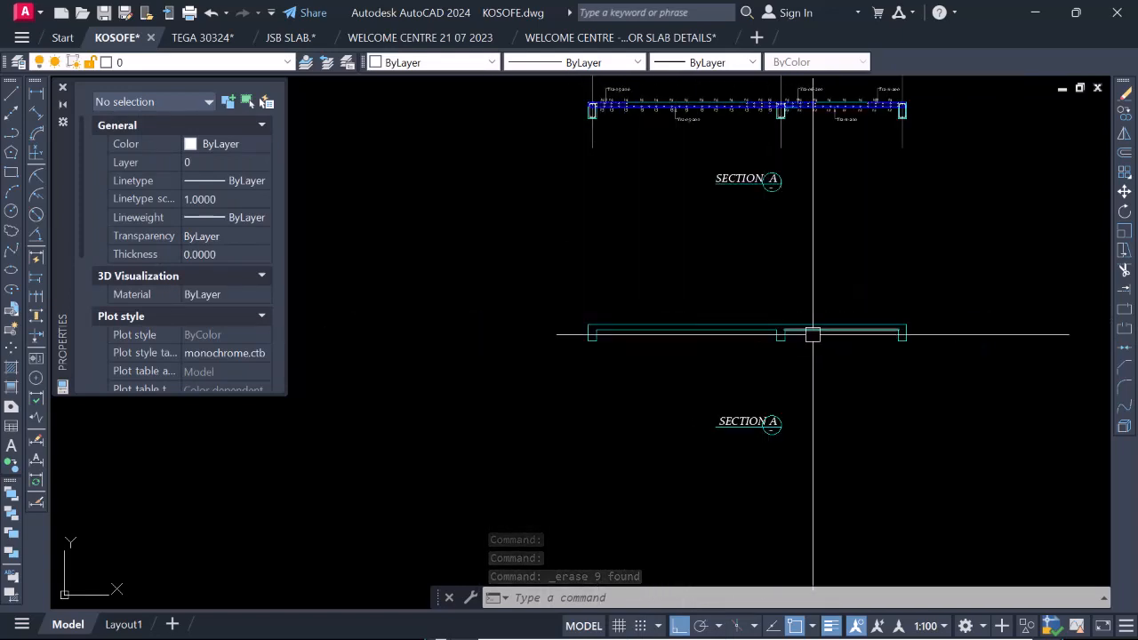
scroll(818, 378, "down", 2)
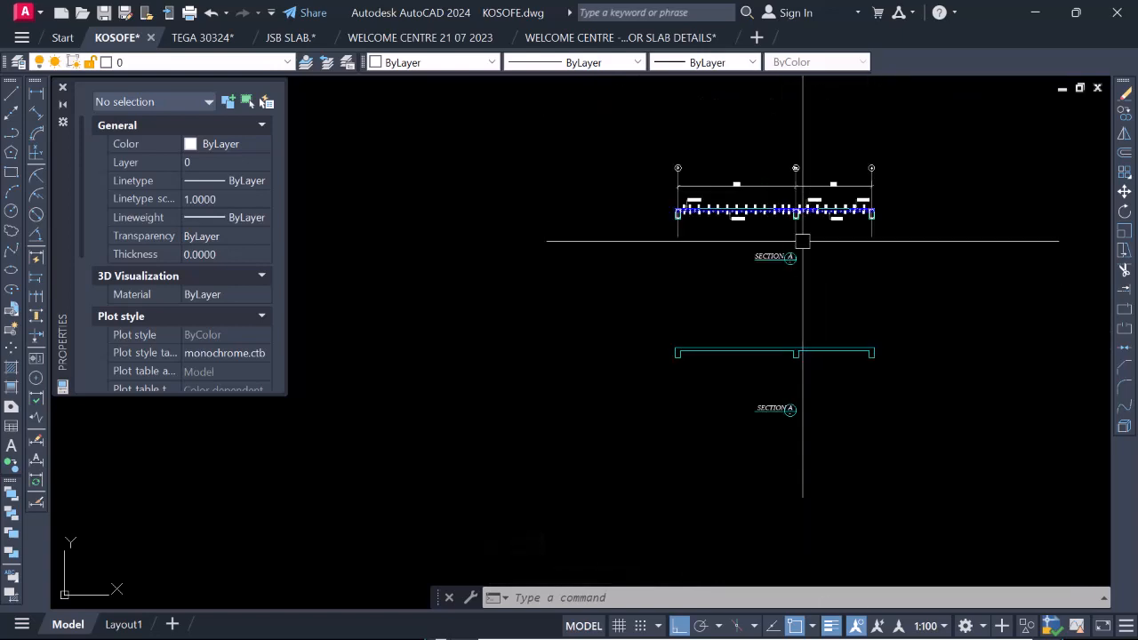
scroll(774, 352, "up", 5)
scroll(774, 345, "down", 3)
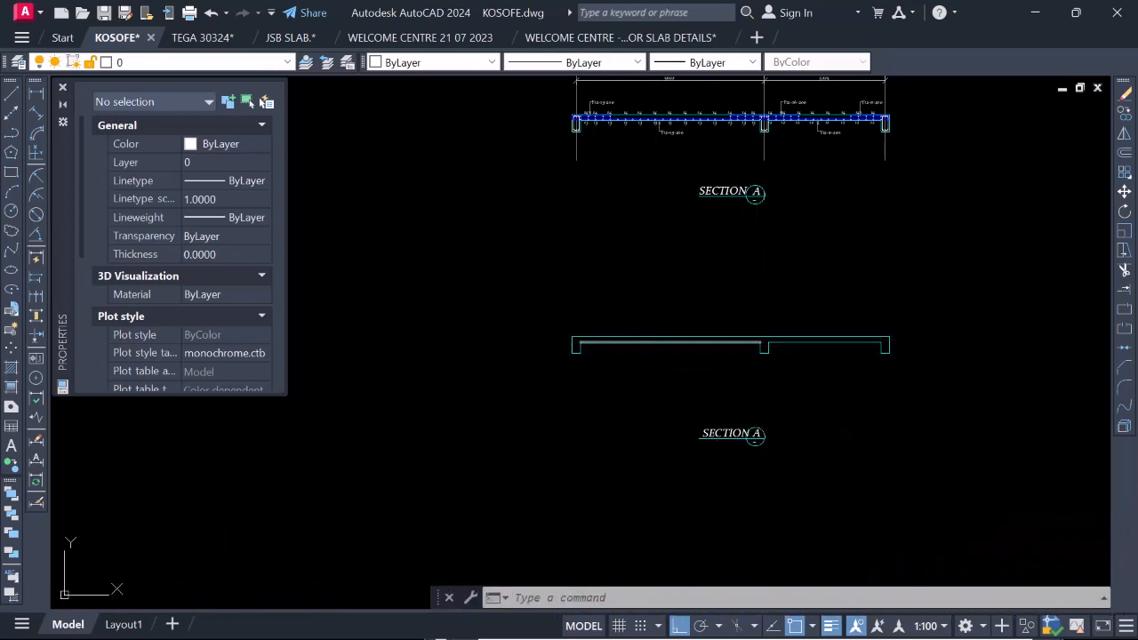
type("h")
key("Return")
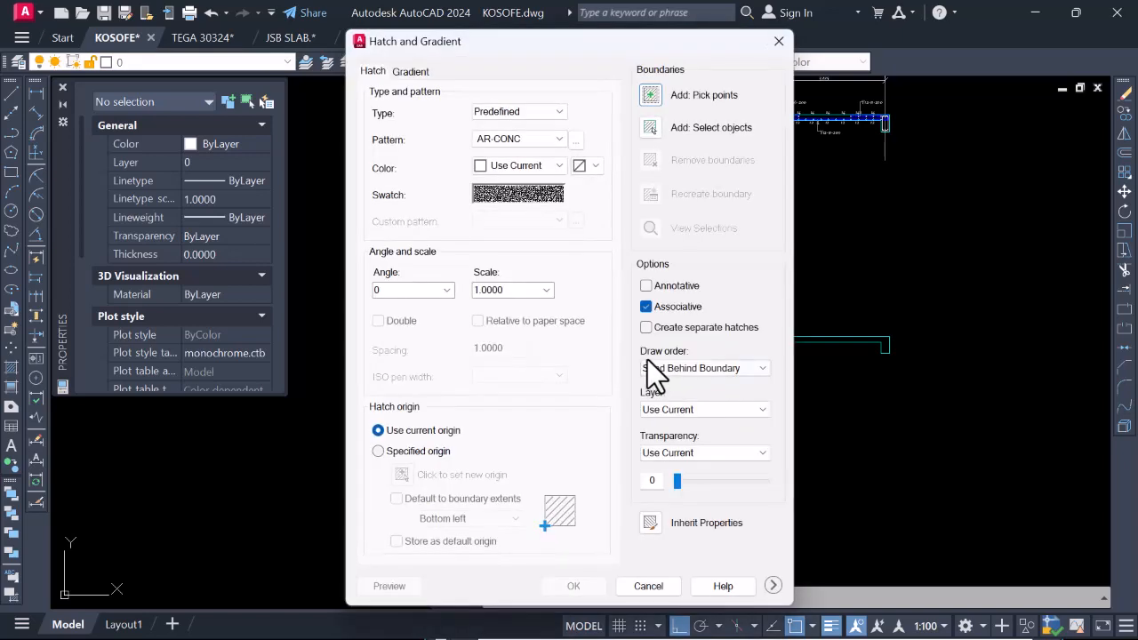
left_click(575, 141)
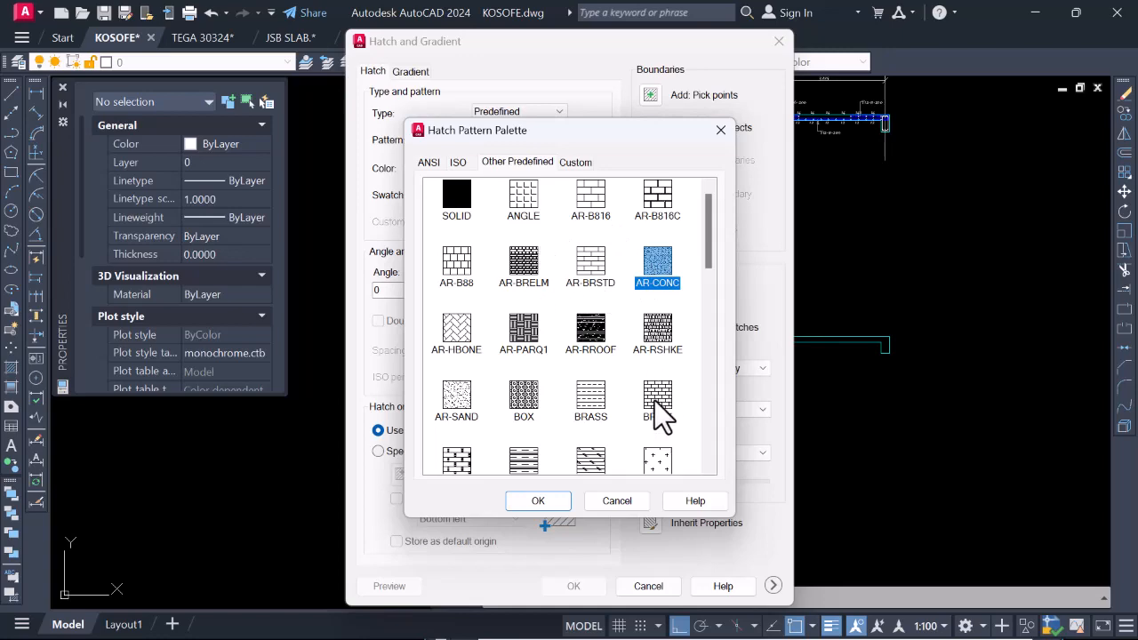
scroll(657, 391, "down", 12)
scroll(636, 391, "up", 12)
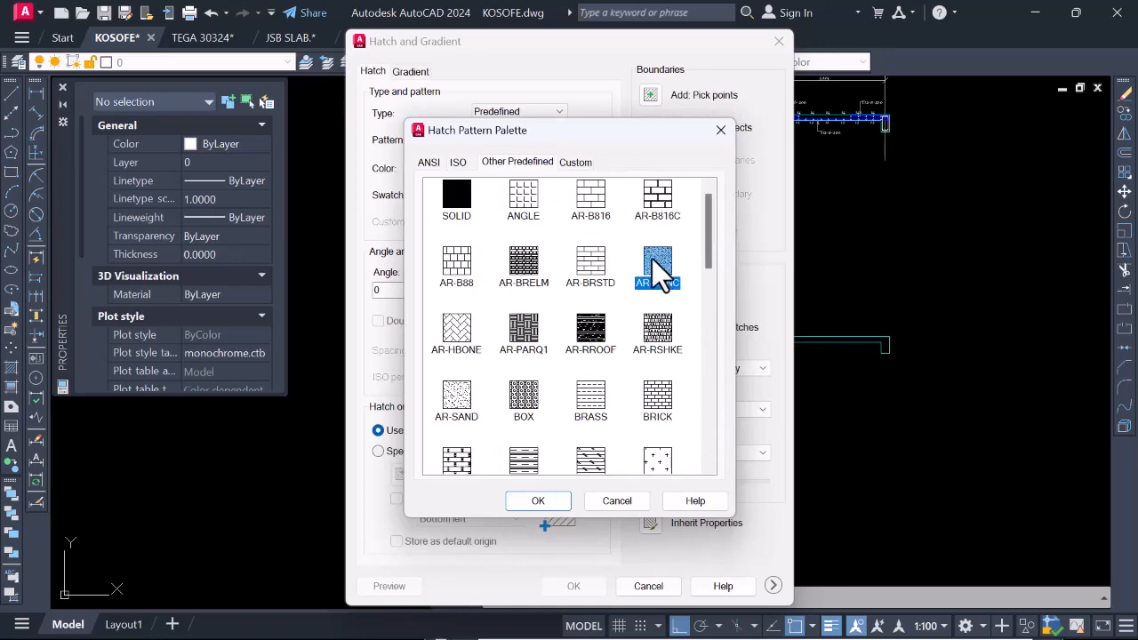
left_click(547, 501)
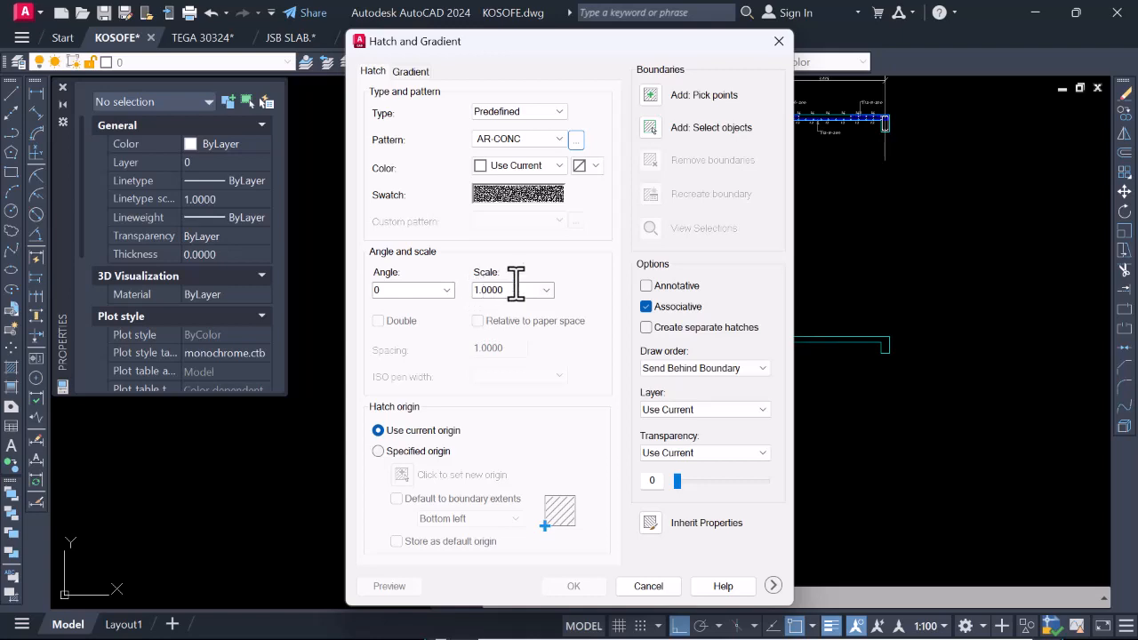
Fill the inside of the unreinforced Section A slab and beam outline with the AR-CONC hatch at scale 1.
left_click(651, 94)
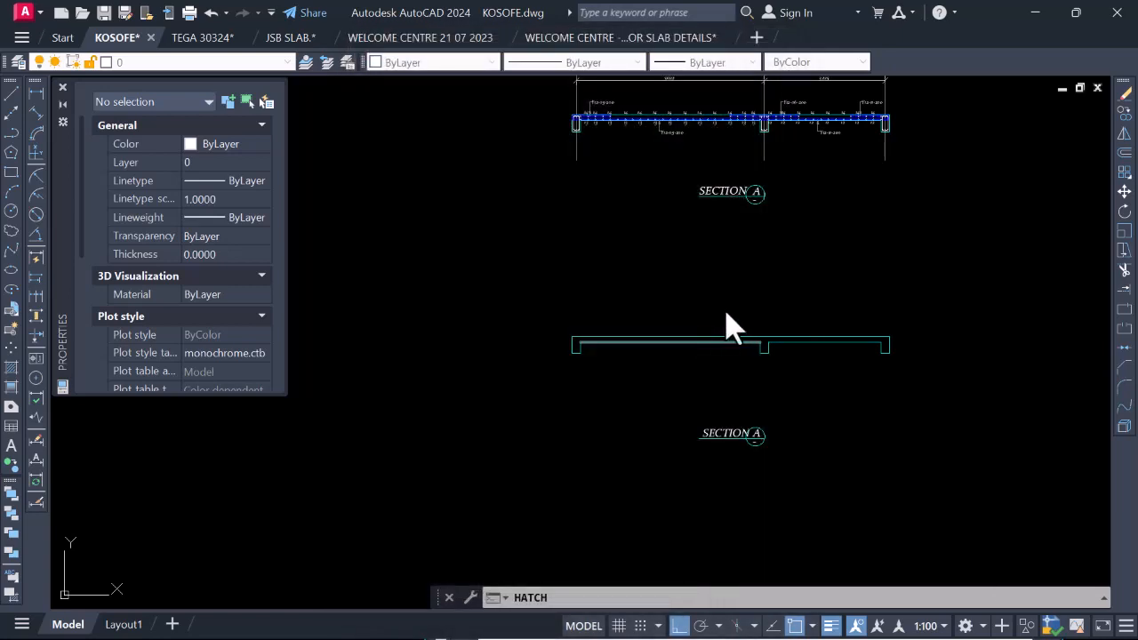
scroll(761, 342, "up", 2)
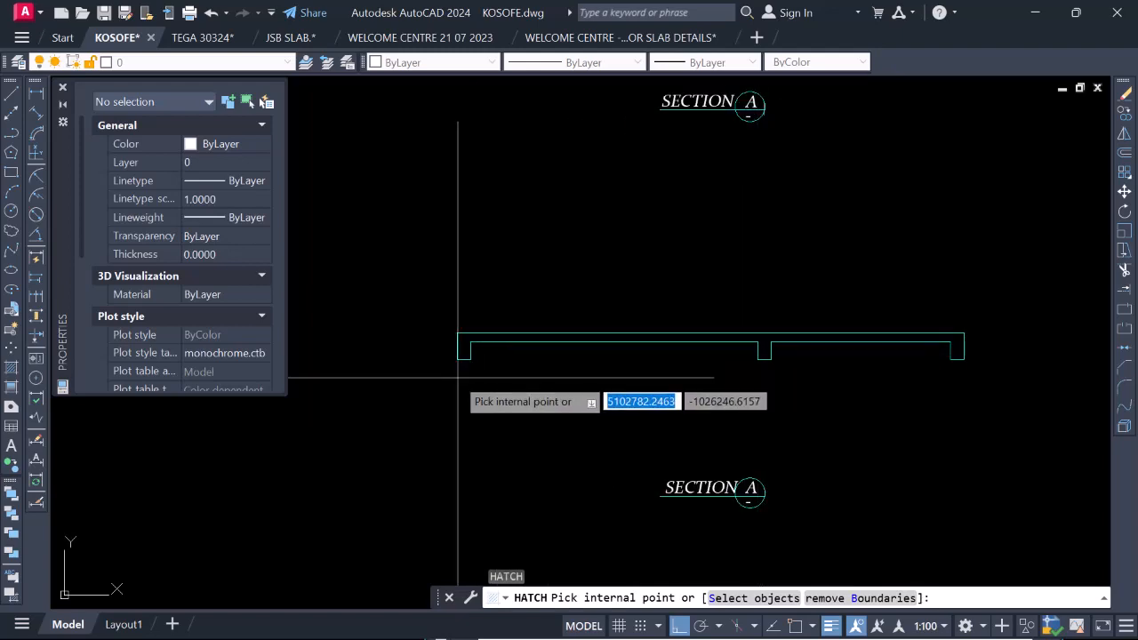
left_click(767, 339)
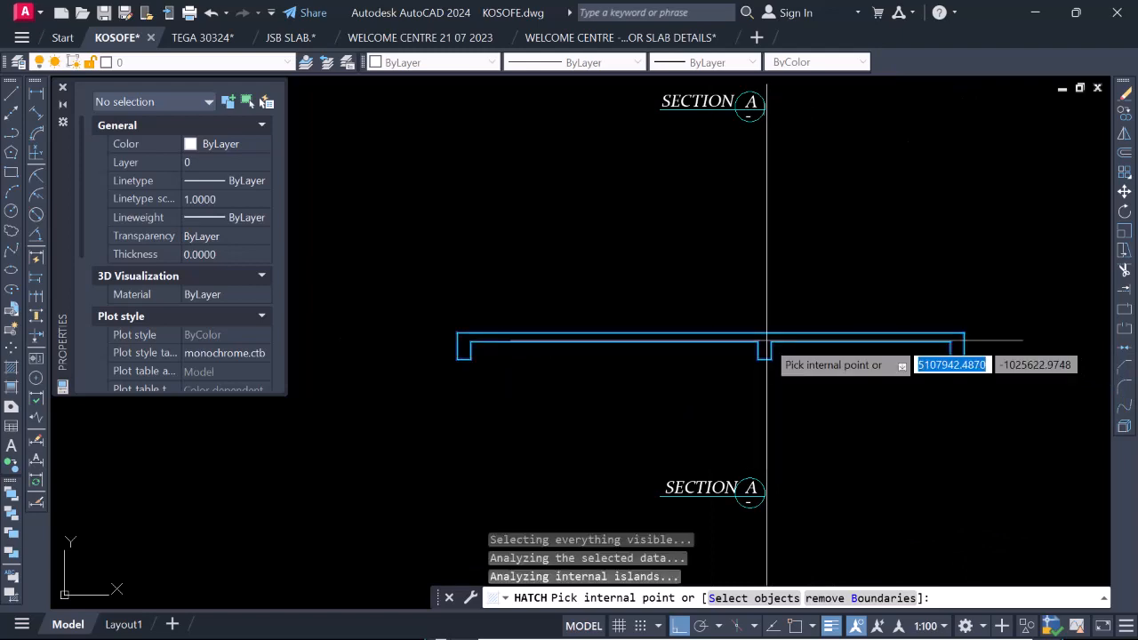
key("Return")
key("Return")
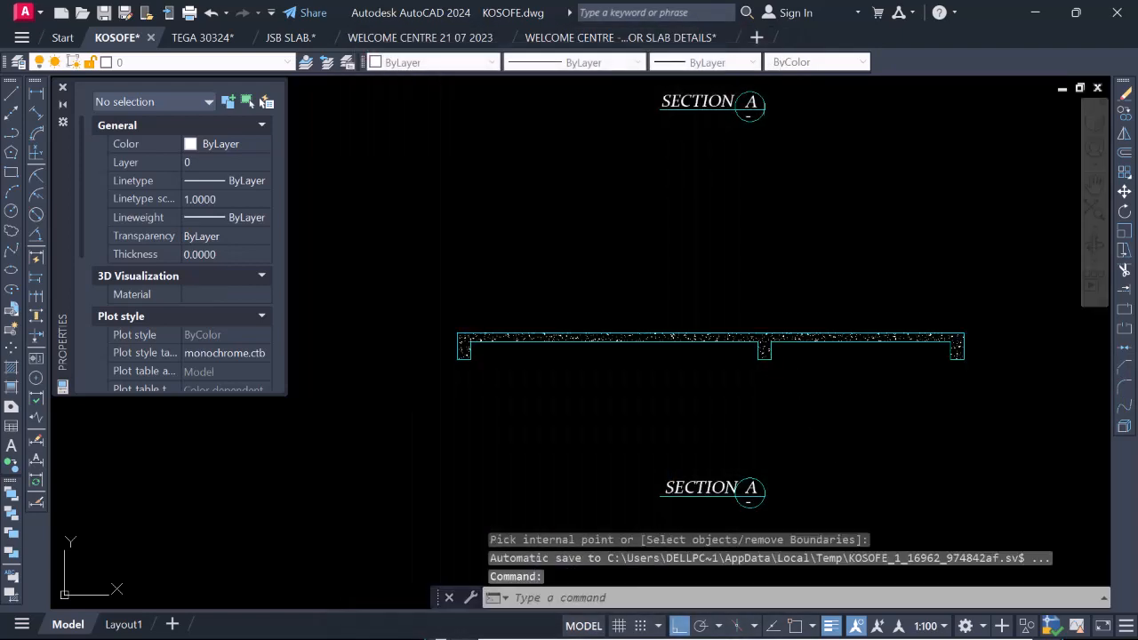
scroll(741, 379, "down", 2)
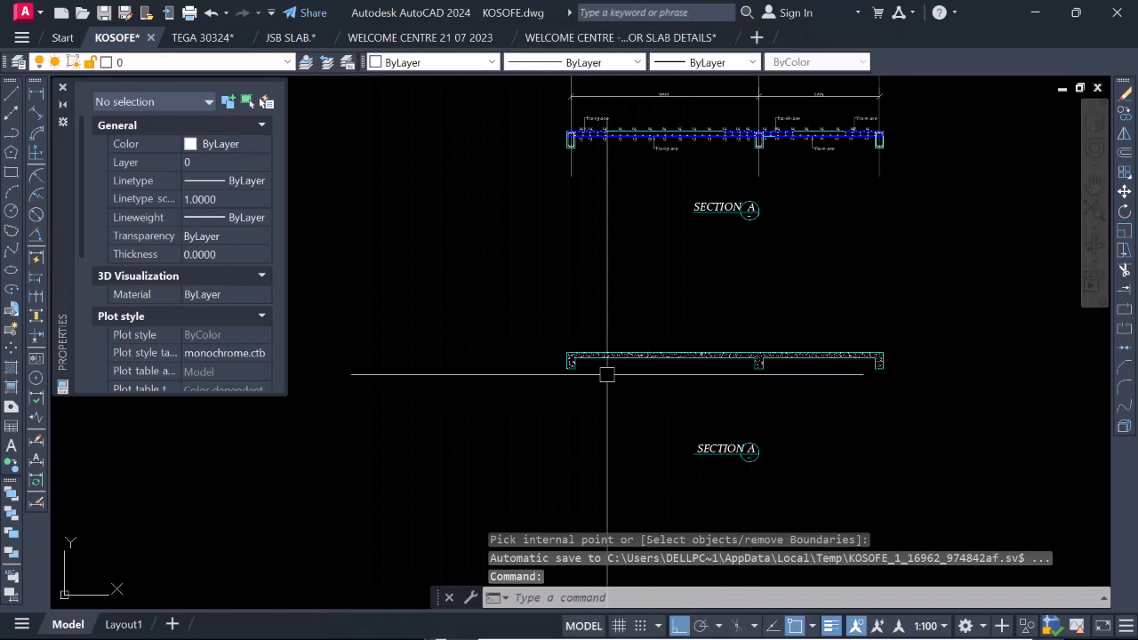
scroll(592, 325, "up", 4)
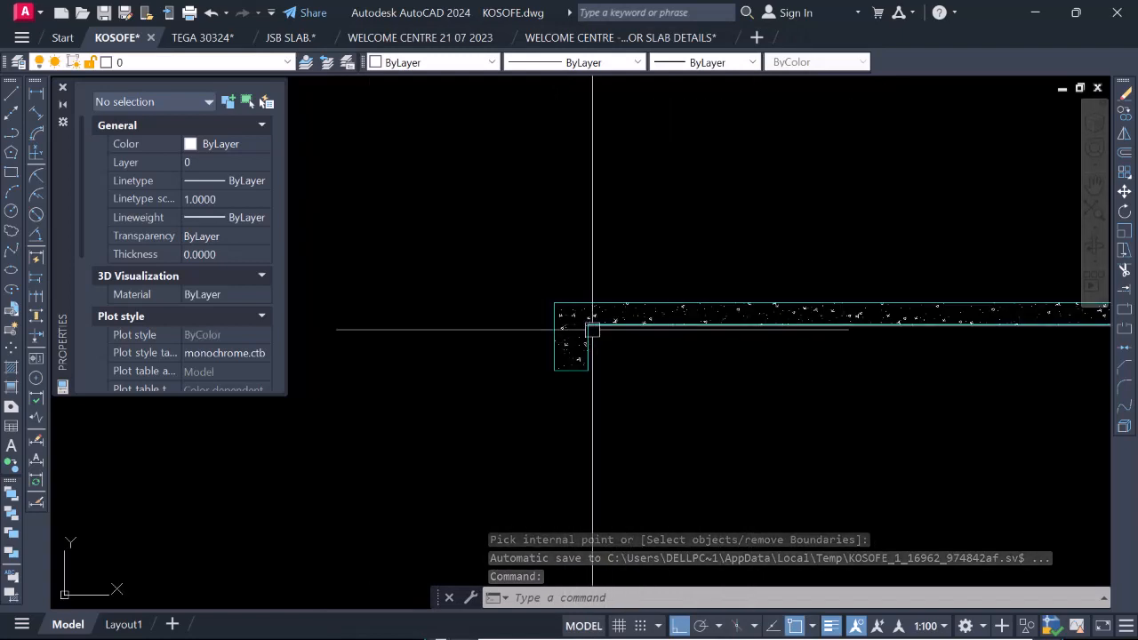
scroll(536, 347, "down", 3)
scroll(559, 321, "up", 4)
scroll(546, 338, "down", 3)
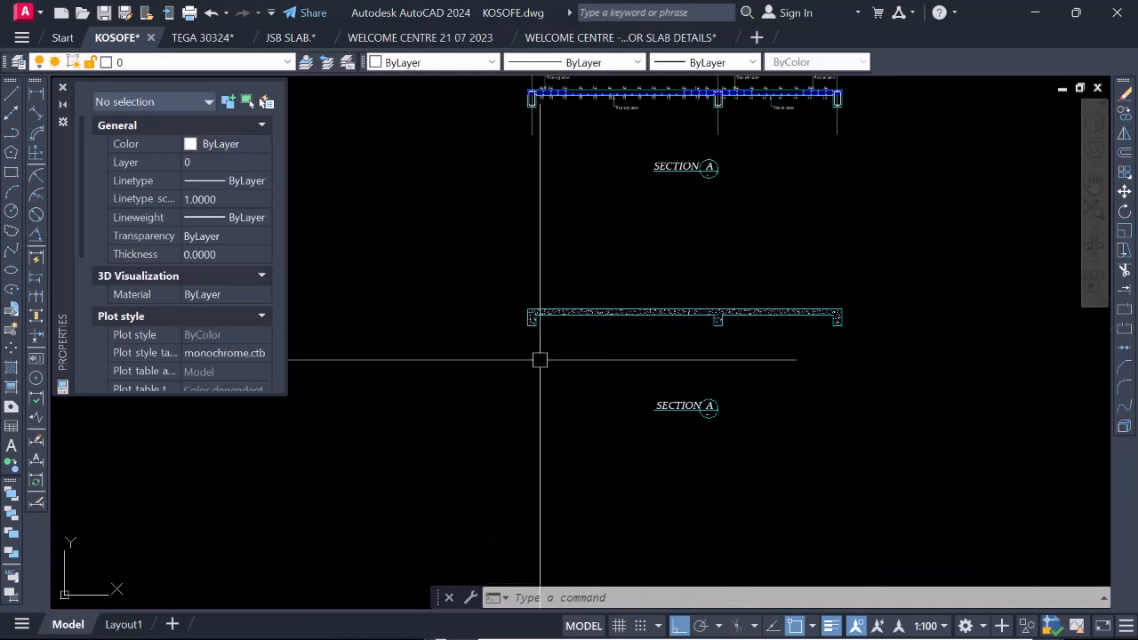
scroll(823, 371, "down", 2)
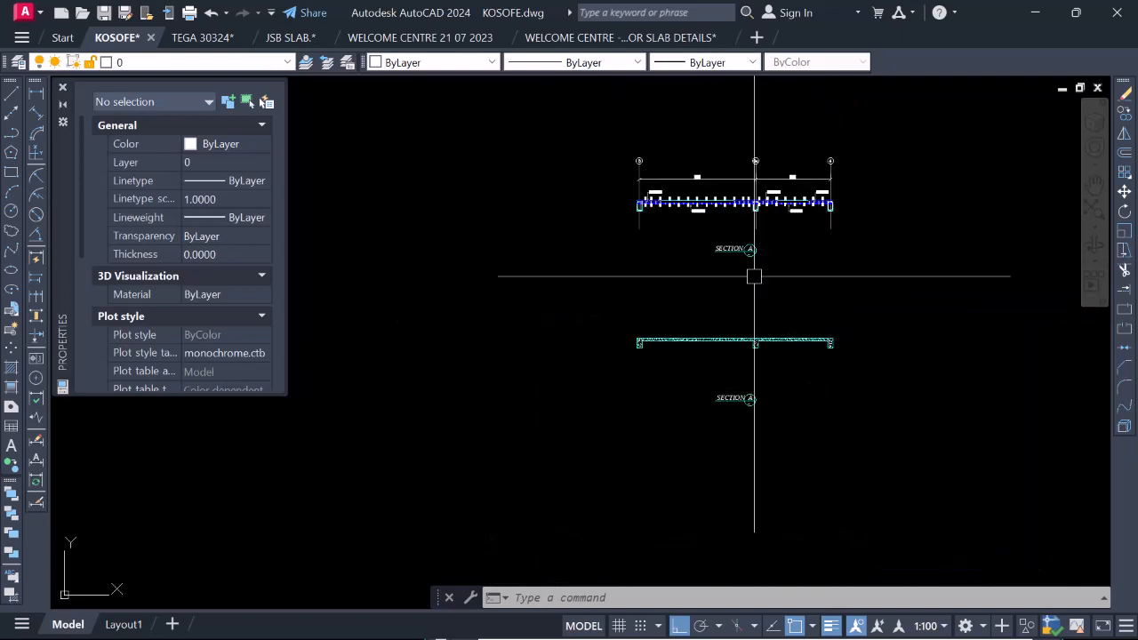
scroll(773, 147, "up", 4)
left_click(978, 212)
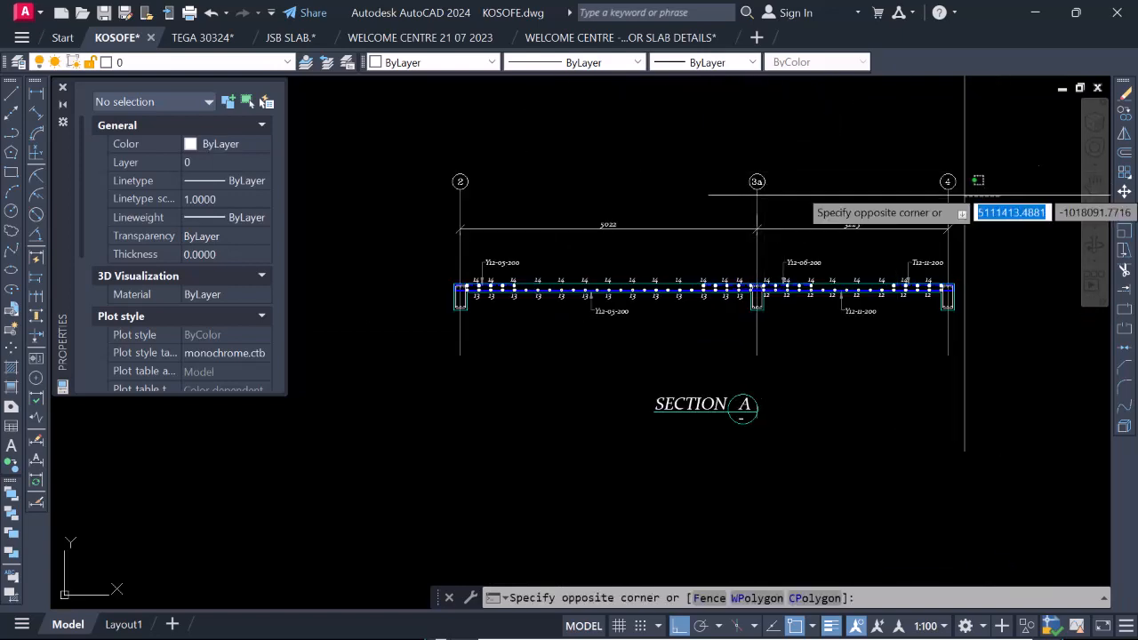
left_click(435, 157)
right_click(453, 232)
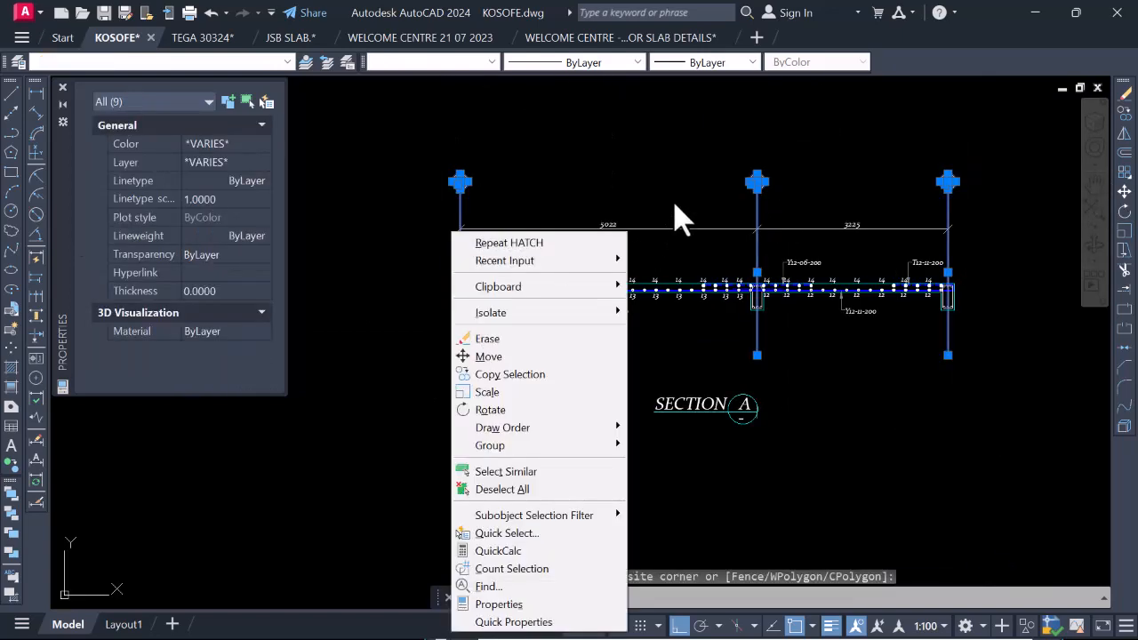
left_click(630, 178)
left_click(637, 203)
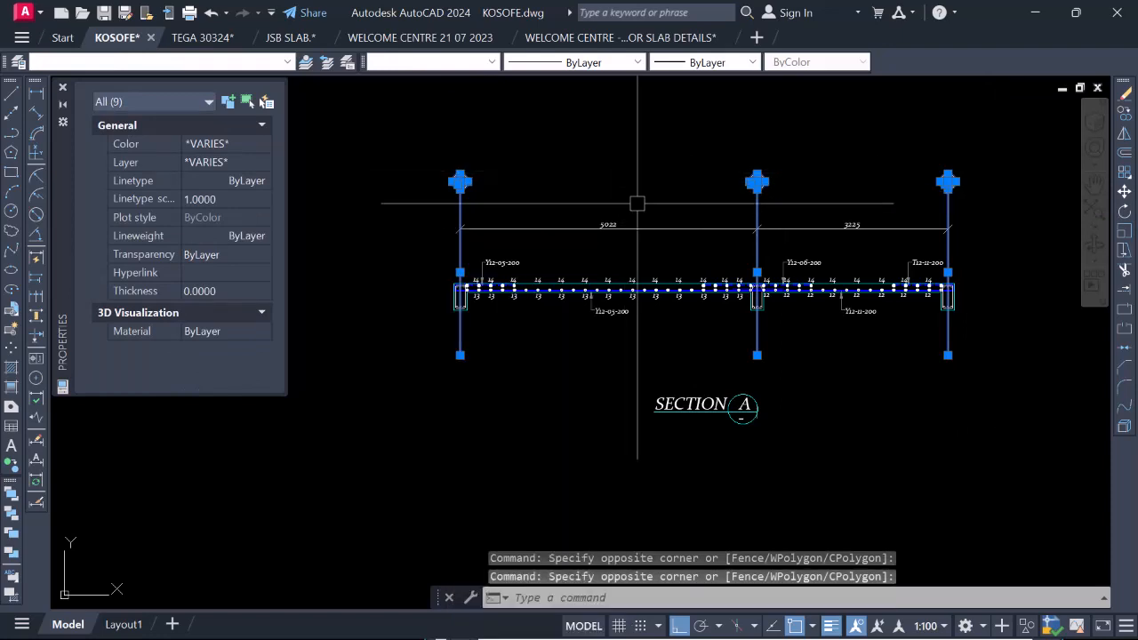
left_click(660, 242)
left_click(589, 192)
left_click(810, 237)
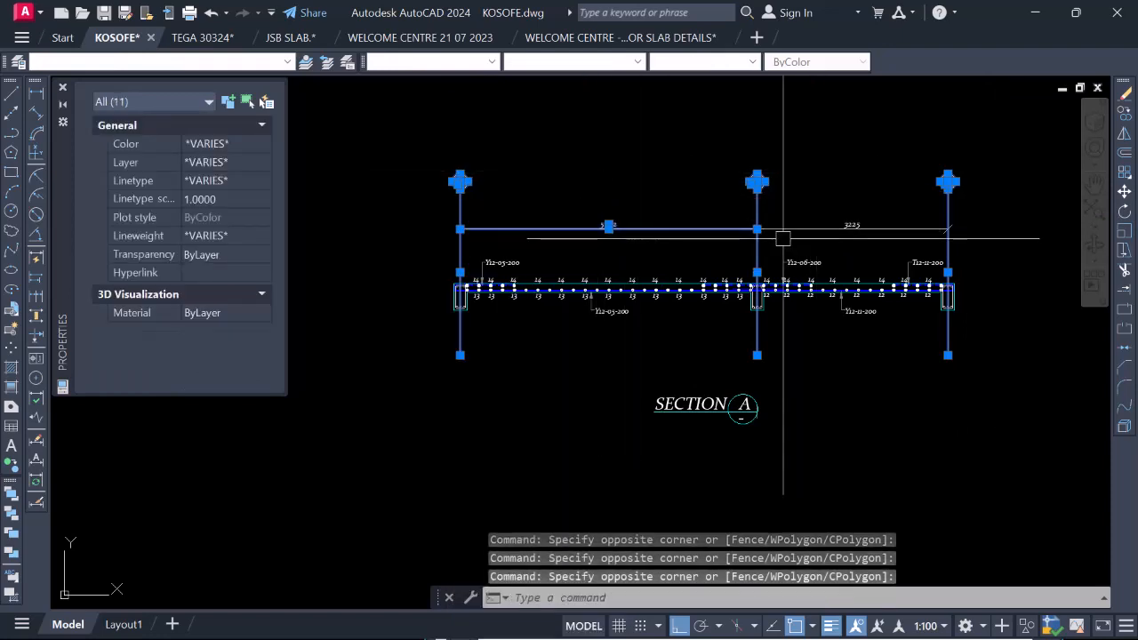
key("Escape")
key("Escape")
Copy grid lines 2, 3a and 4 with their bubbles from the reinforced Section A onto the hatched section, aligned at the grid 2 beam's lower-left corner.
left_click(970, 202)
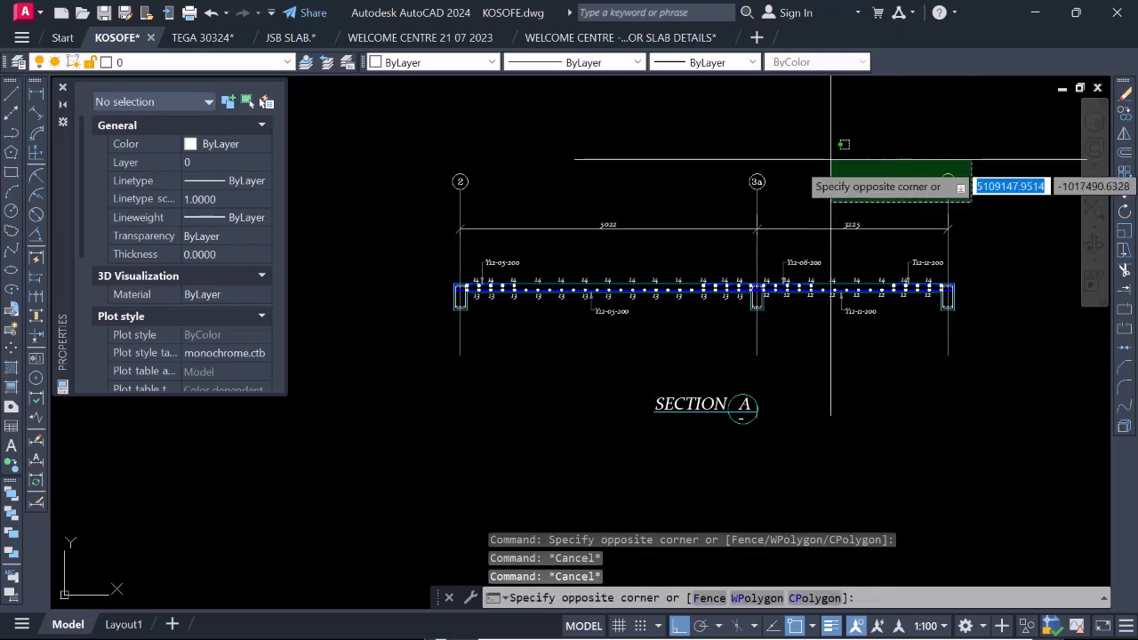
left_click(438, 158)
right_click(498, 240)
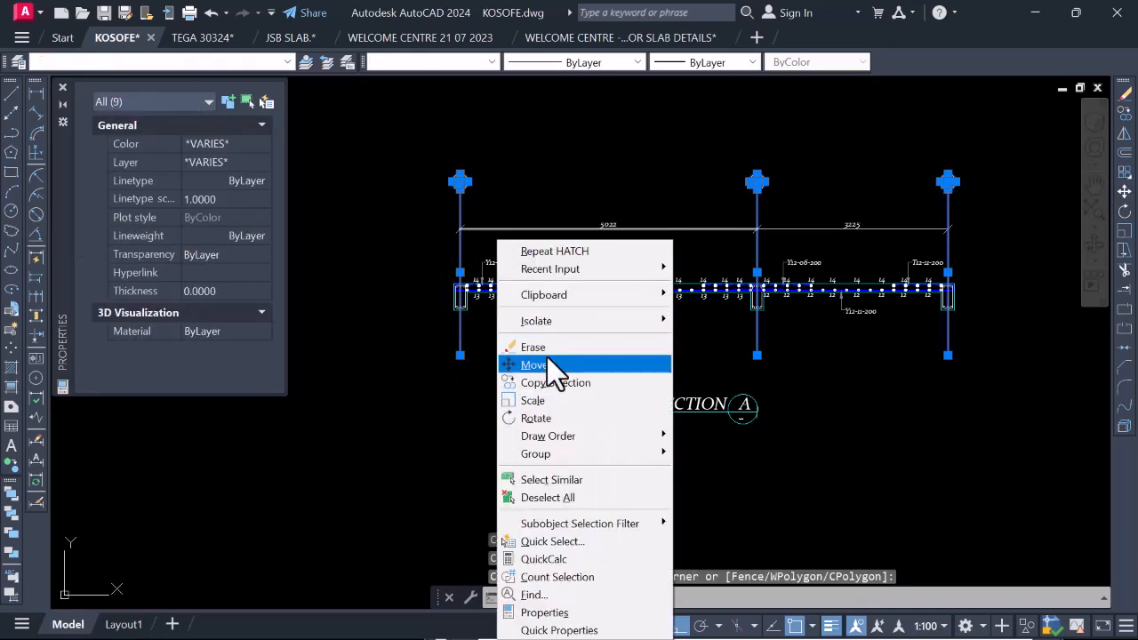
left_click(557, 381)
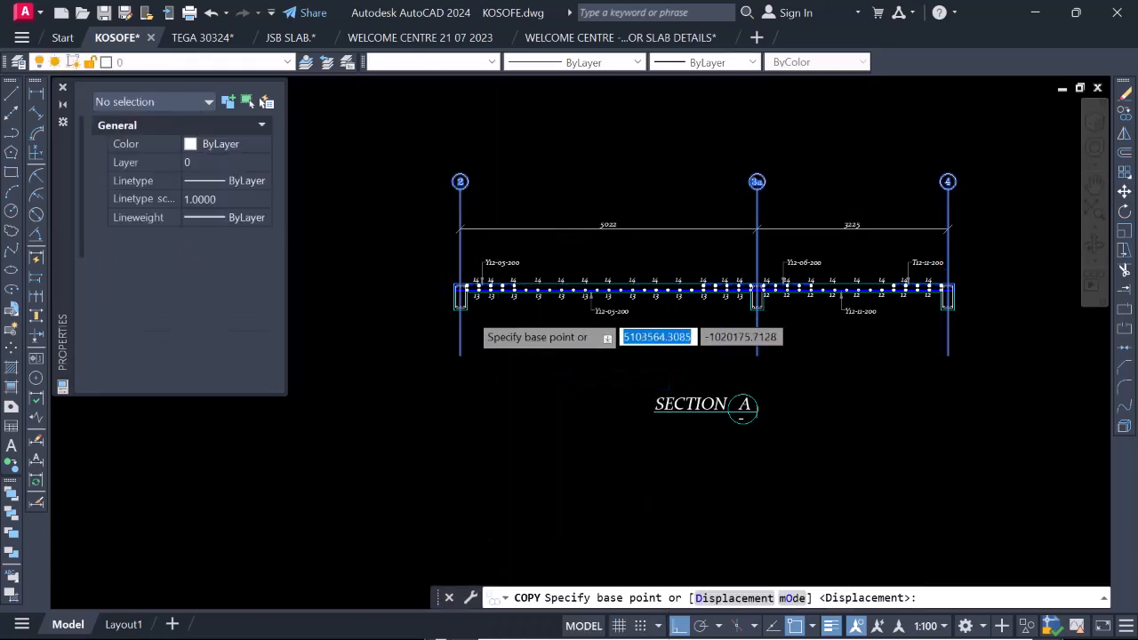
scroll(466, 311, "up", 8)
left_click(373, 292)
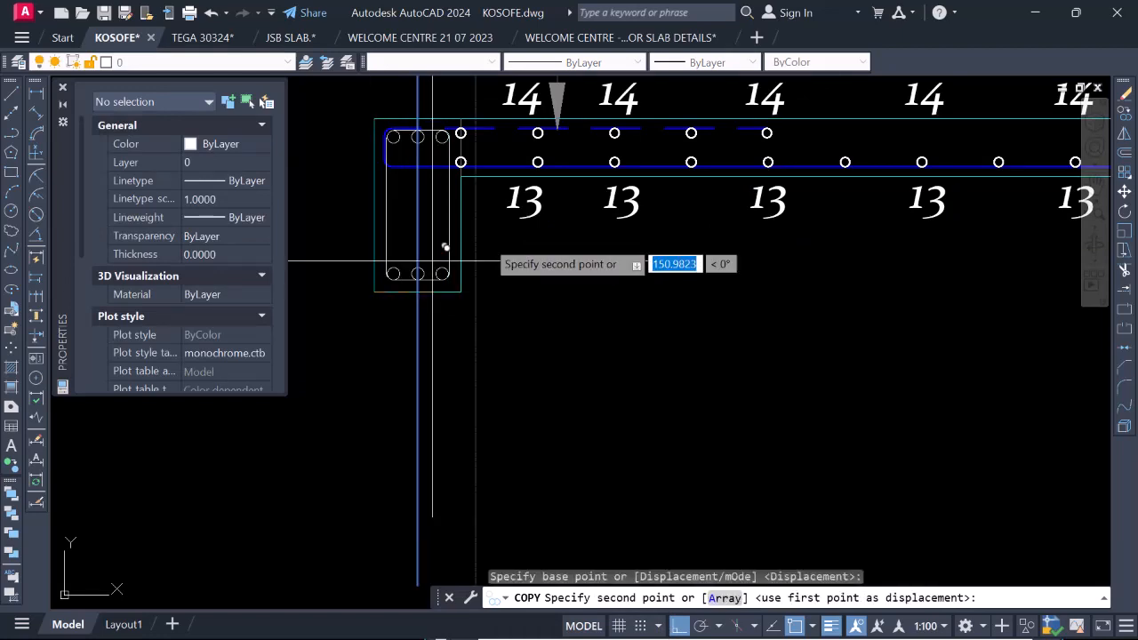
scroll(507, 204, "down", 6)
scroll(534, 302, "up", 3)
scroll(556, 293, "up", 2)
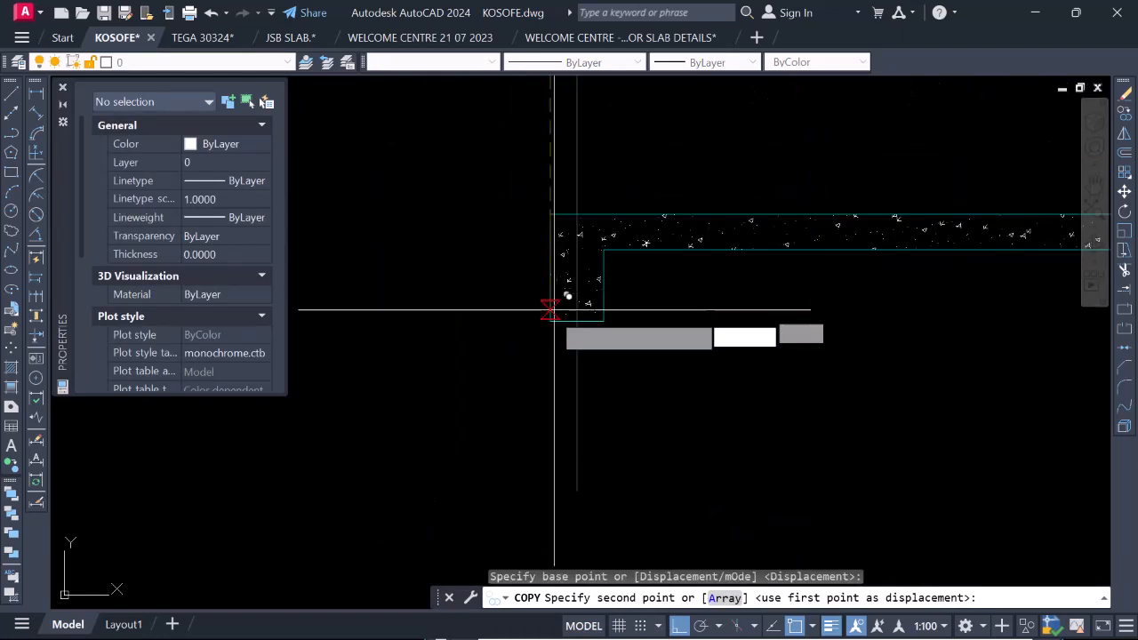
left_click(553, 313)
scroll(548, 316, "down", 3)
key("Escape")
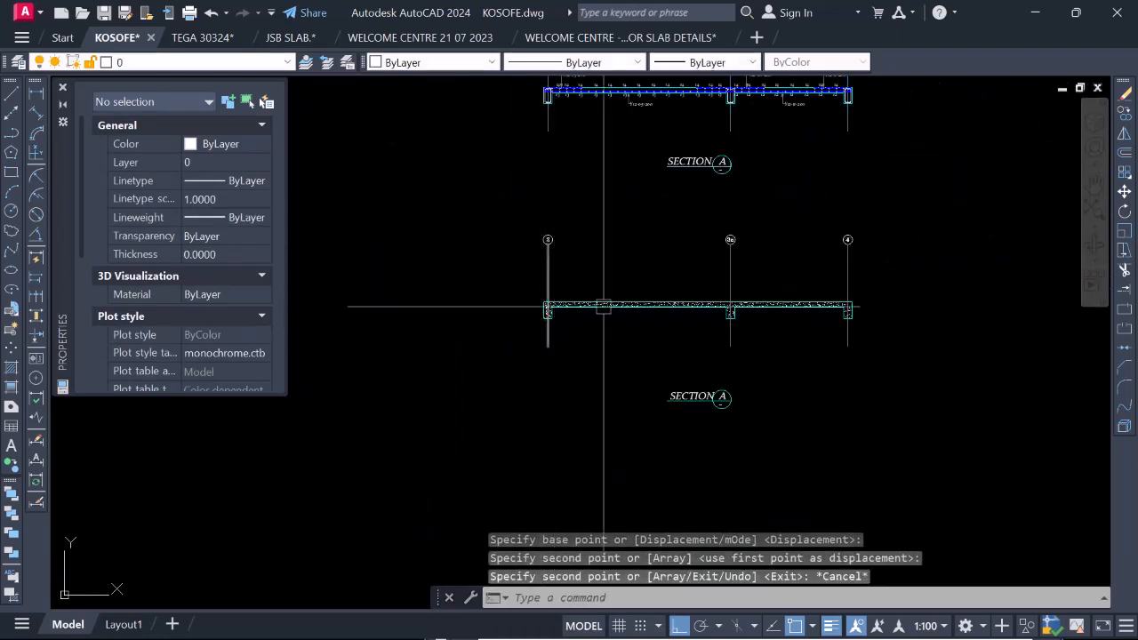
Examine the hatched Section A with its grid lines and compare it with the reinforced section above.
scroll(754, 223, "up", 2)
scroll(747, 303, "down", 2)
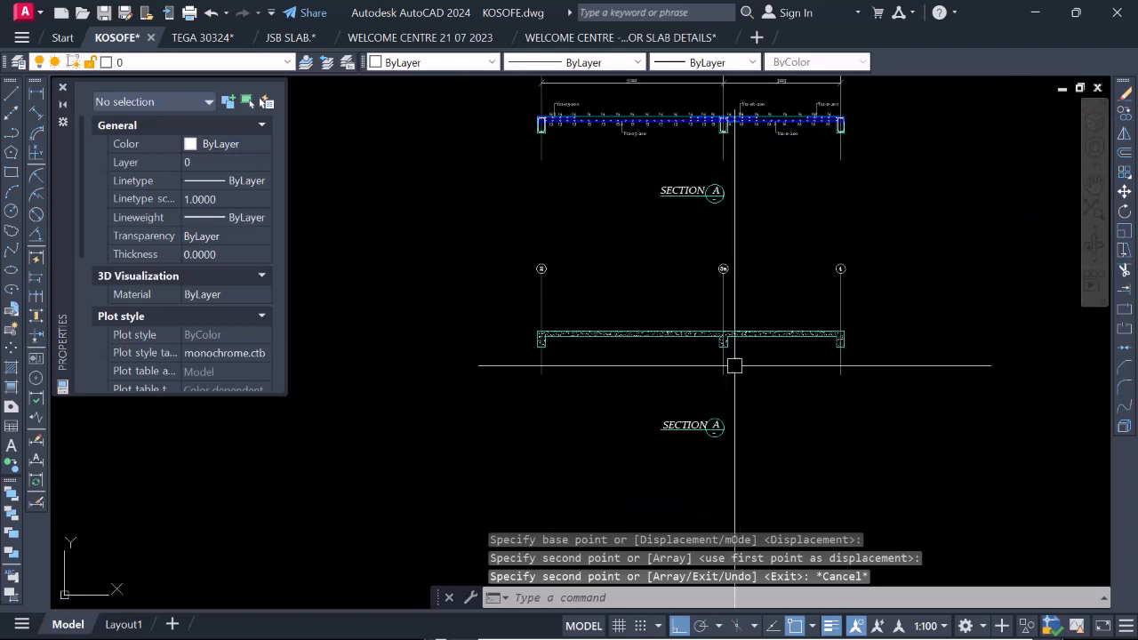
scroll(610, 331, "up", 2)
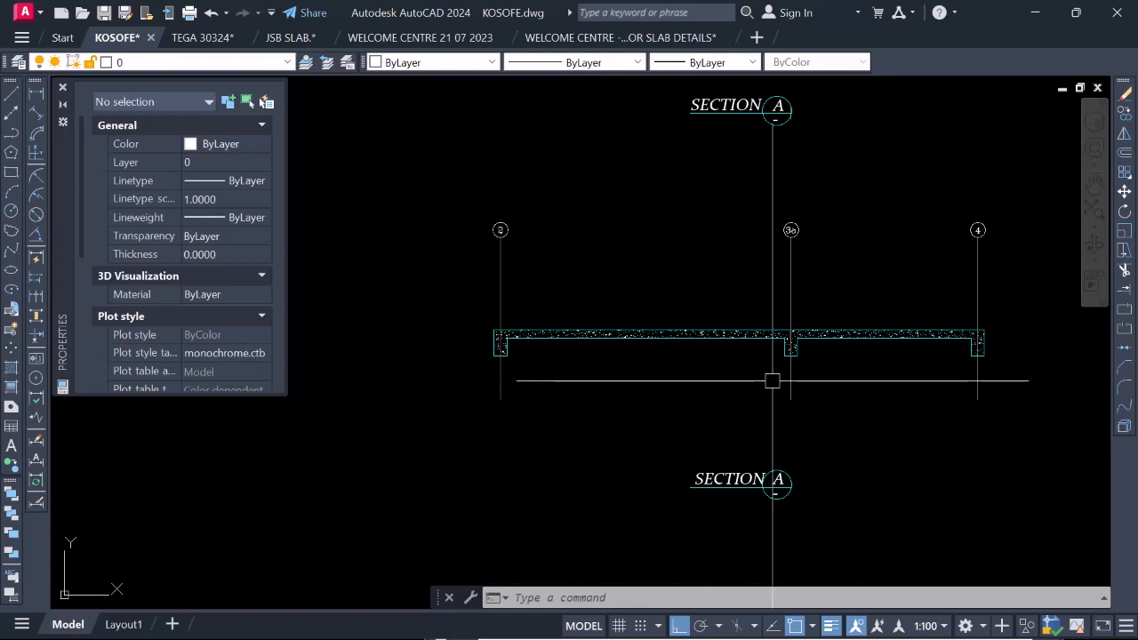
scroll(520, 368, "down", 2)
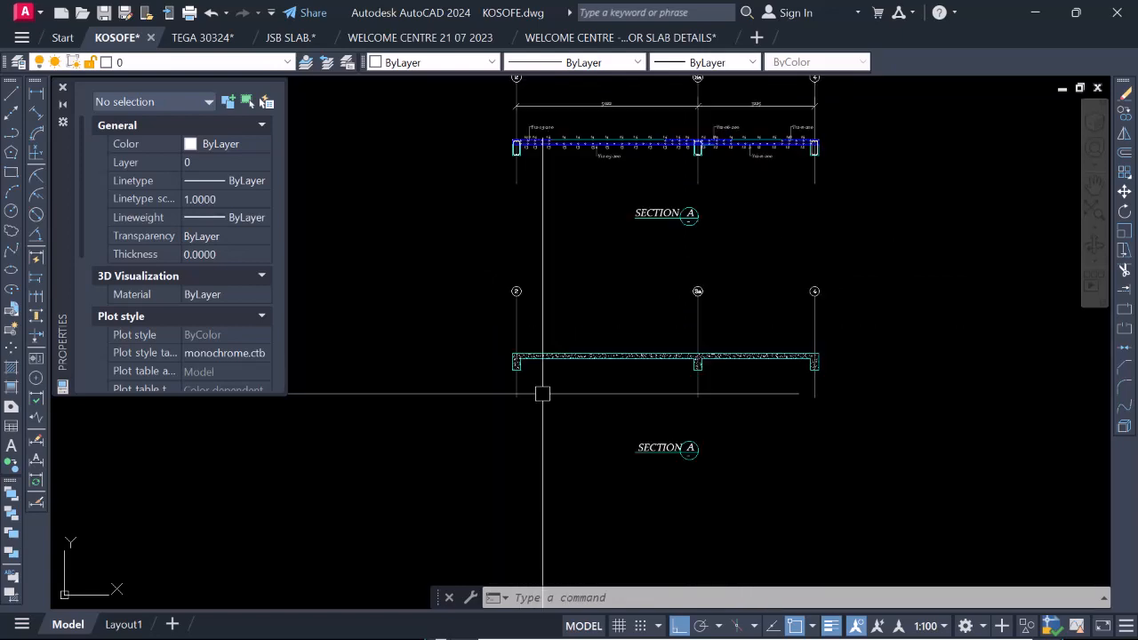
scroll(538, 384, "up", 3)
scroll(533, 379, "down", 3)
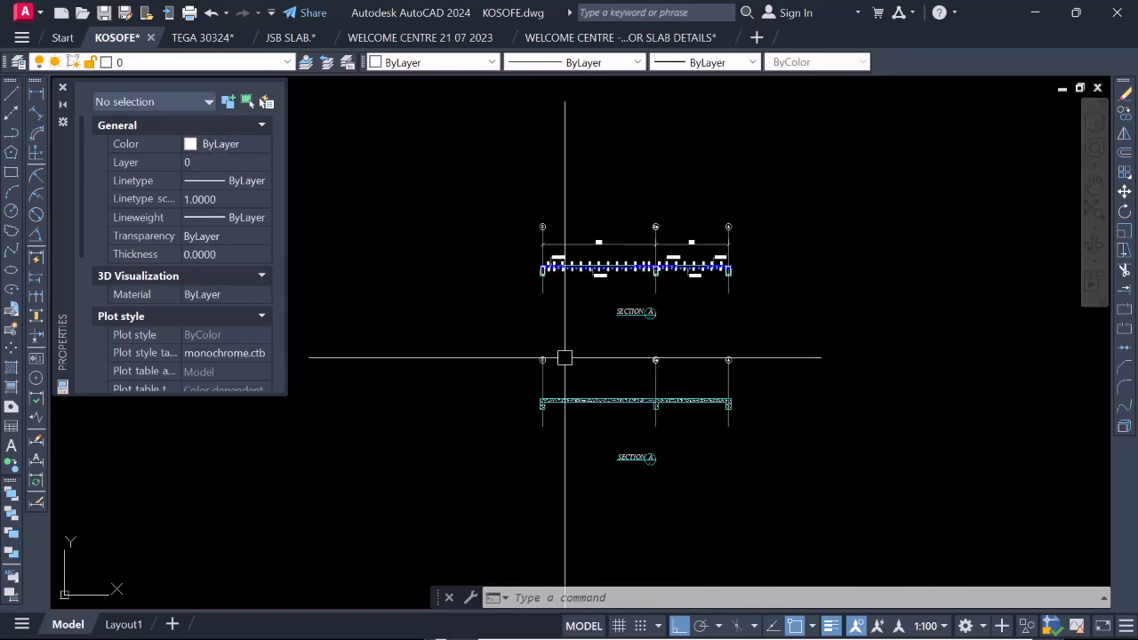
scroll(515, 320, "up", 3)
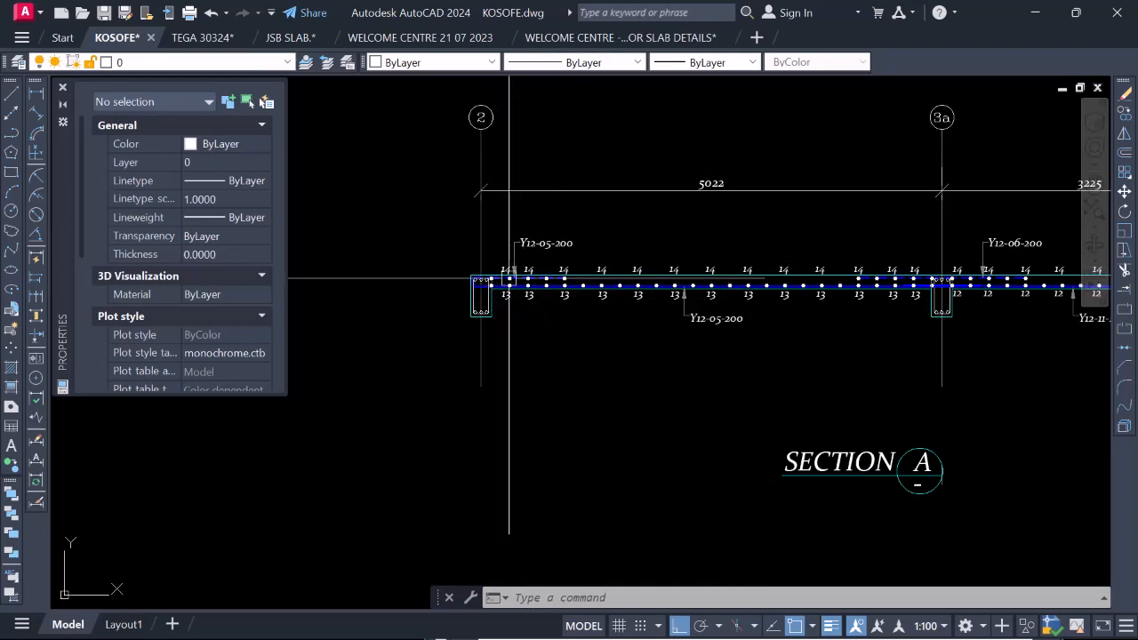
scroll(533, 285, "down", 3)
Add linear dimensions for the overall depth and the width of the grid 2 beam on the hatched Section A.
scroll(562, 398, "up", 4)
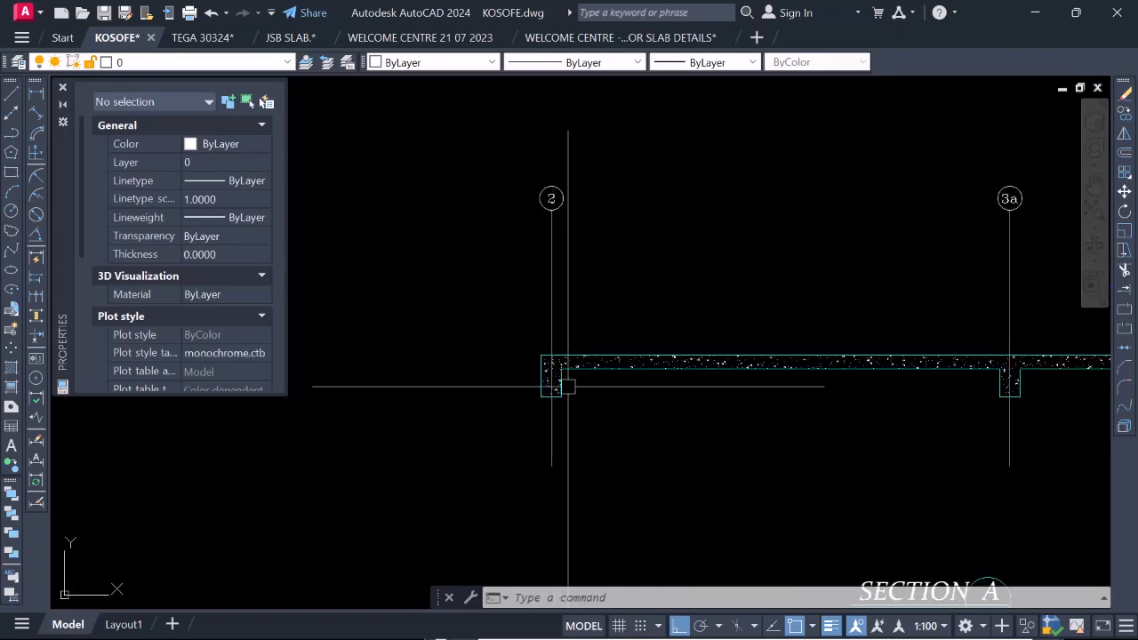
left_click(37, 94)
scroll(551, 373, "up", 4)
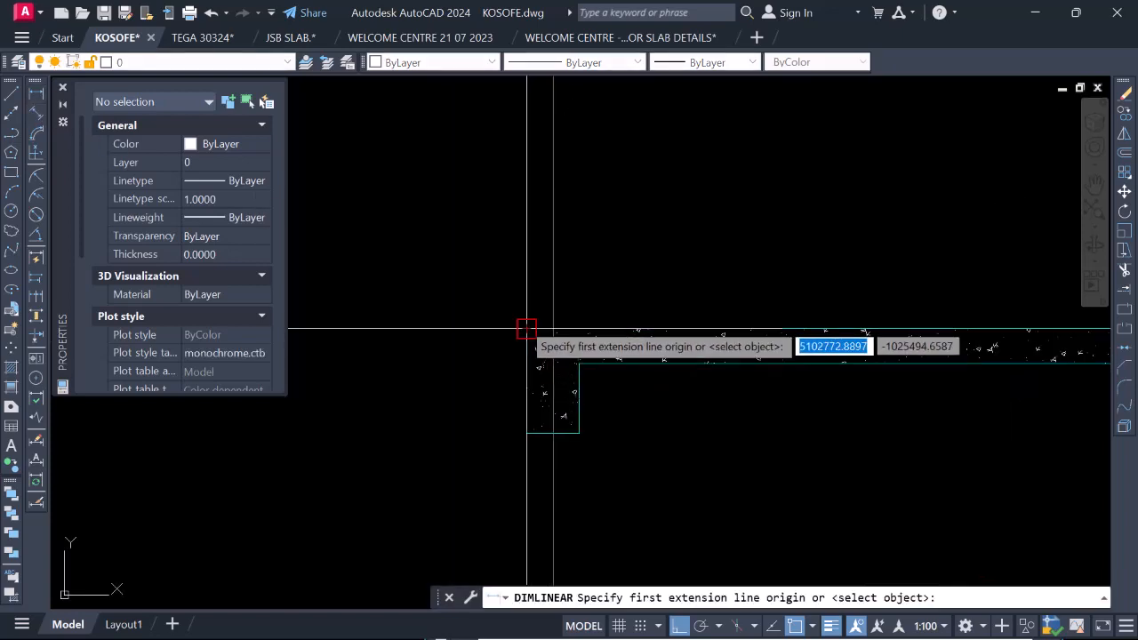
left_click(526, 329)
left_click(527, 433)
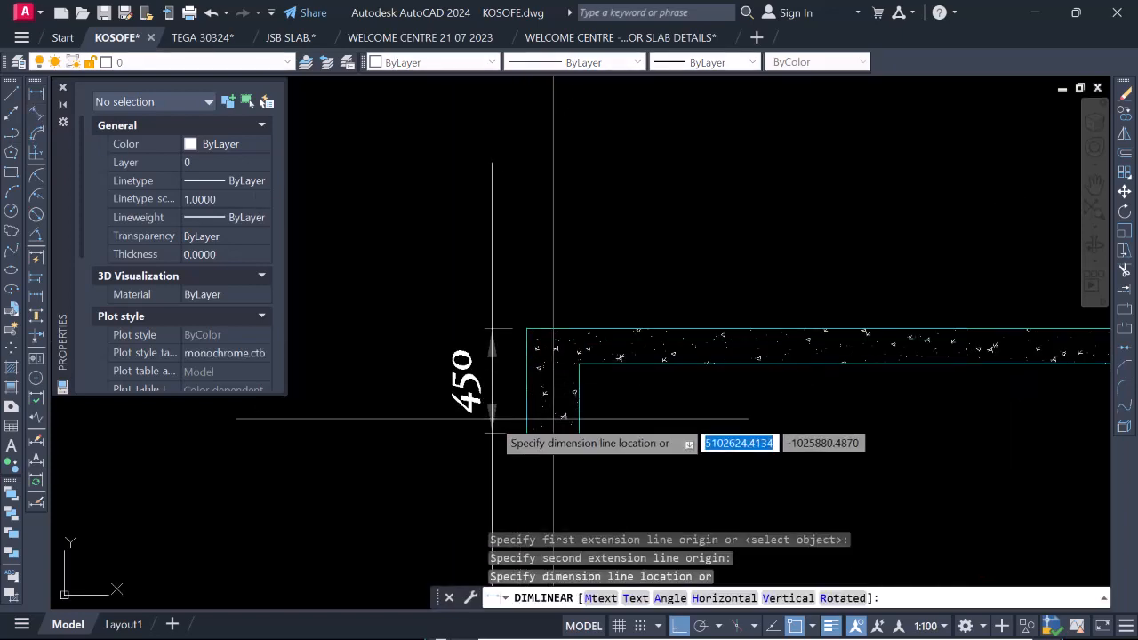
left_click(488, 417)
key("Return")
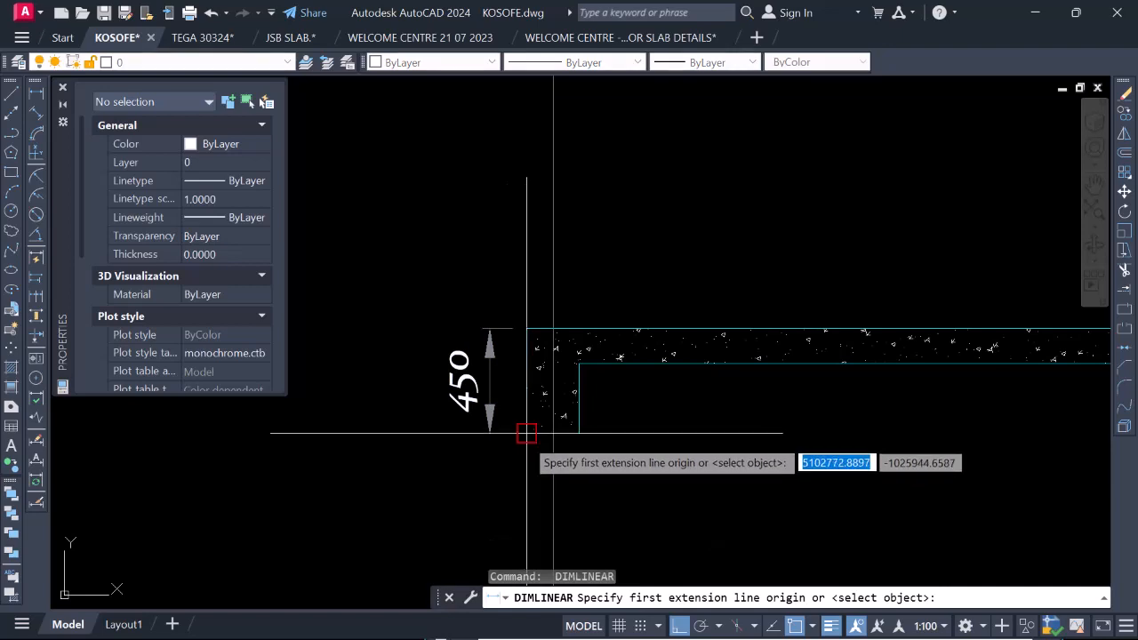
left_click(529, 435)
left_click(579, 433)
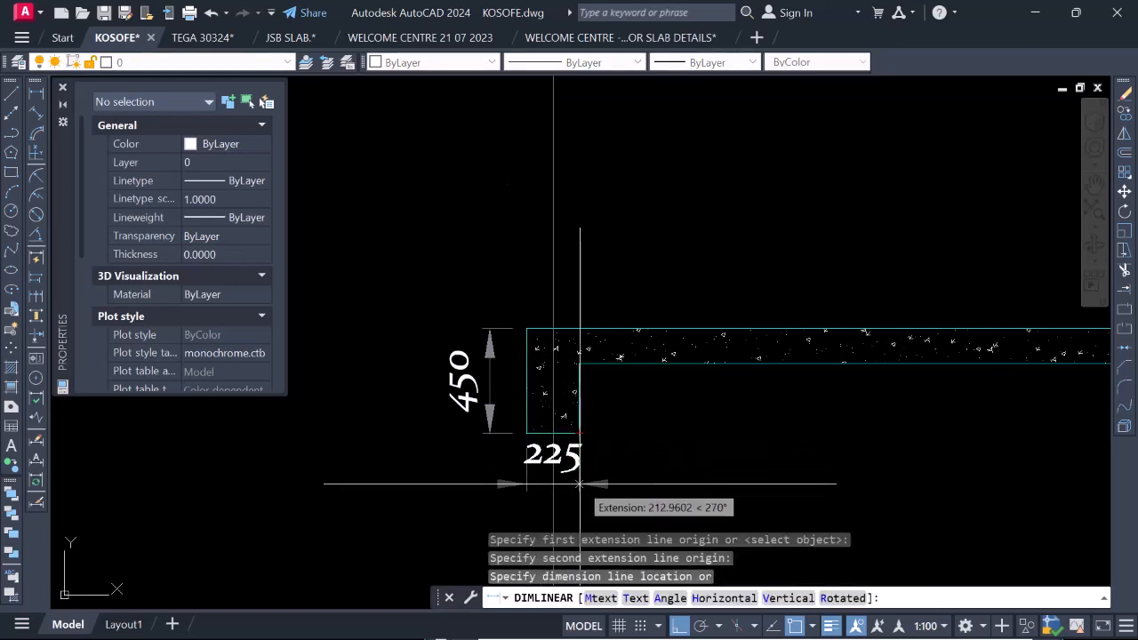
left_click(581, 491)
Dimension the slab thickness in the span between grids 2 and 3a, close to the grid 2 beam.
scroll(498, 427, "down", 3)
scroll(495, 376, "up", 3)
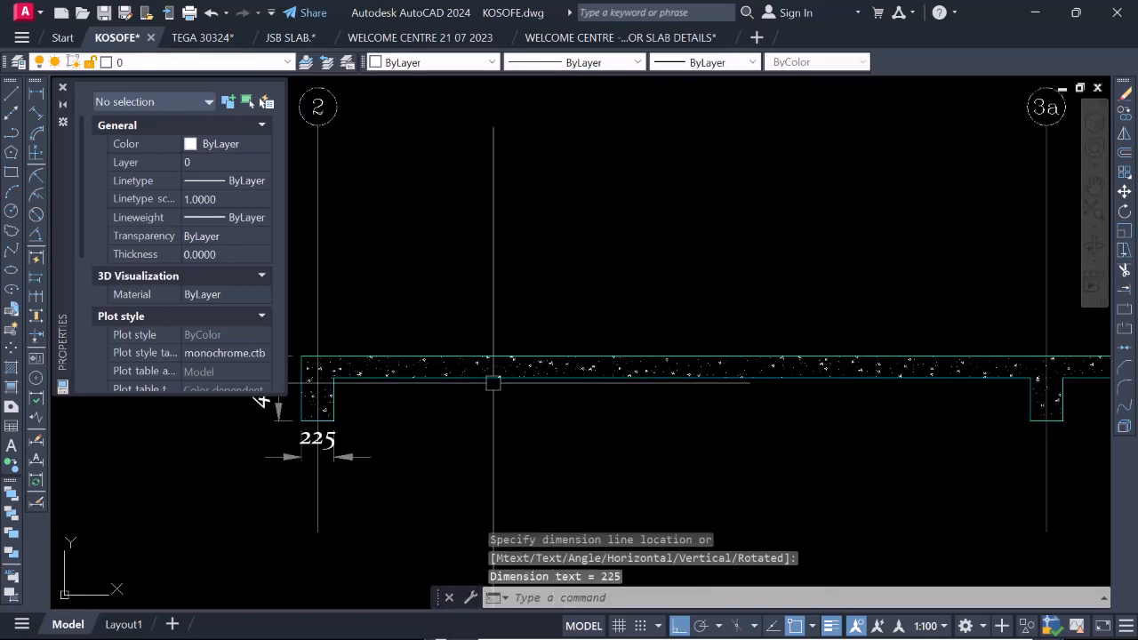
key("Return")
left_click(540, 356)
left_click(536, 378)
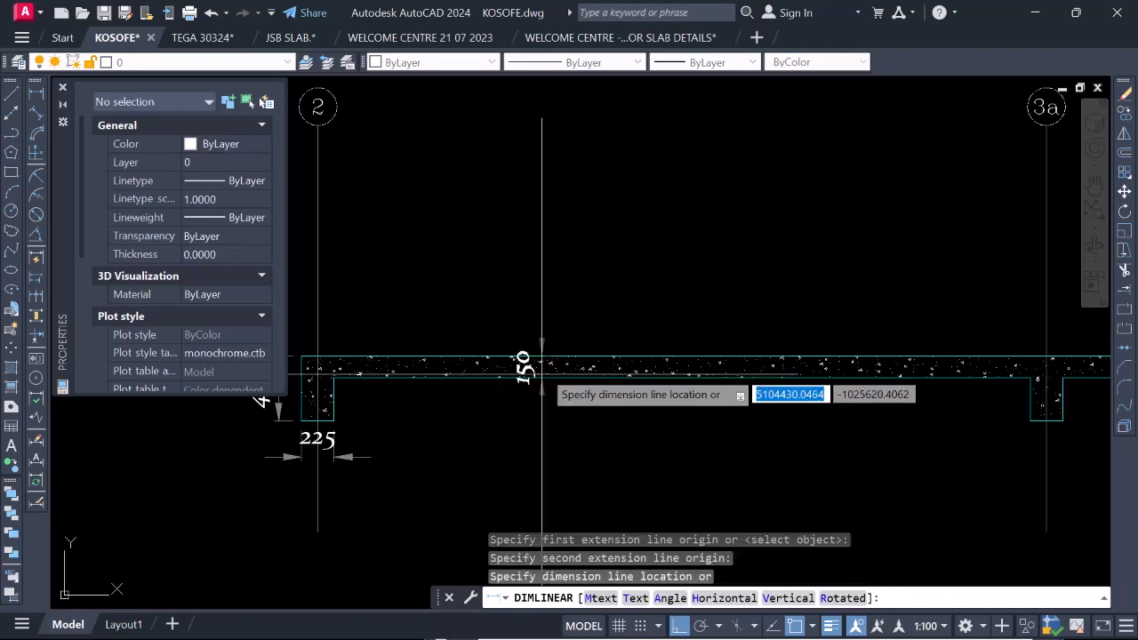
scroll(537, 364, "up", 2)
left_click(551, 349)
Dimension the width of the grid 3a beam just below its underside.
scroll(559, 394, "down", 3)
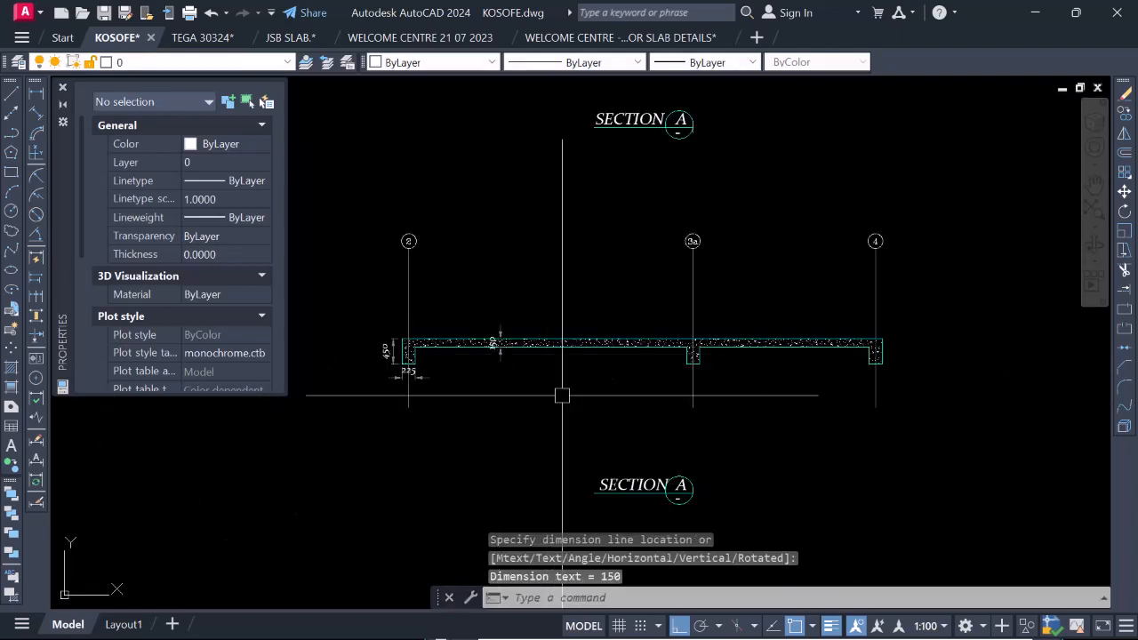
scroll(675, 382, "up", 4)
key("Return")
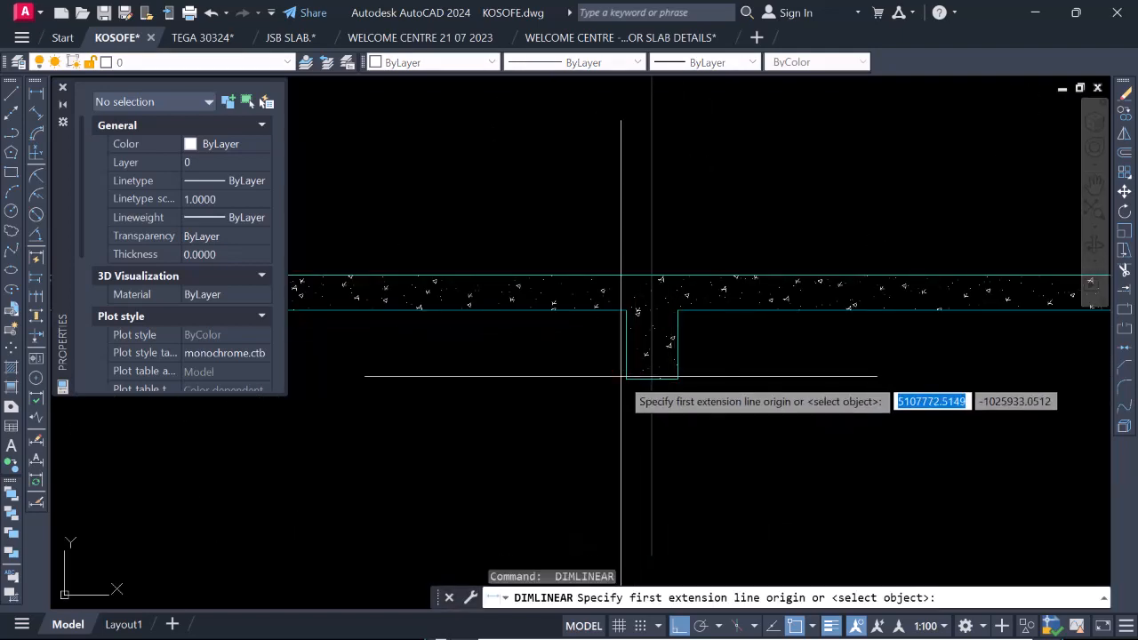
left_click(626, 378)
left_click(677, 380)
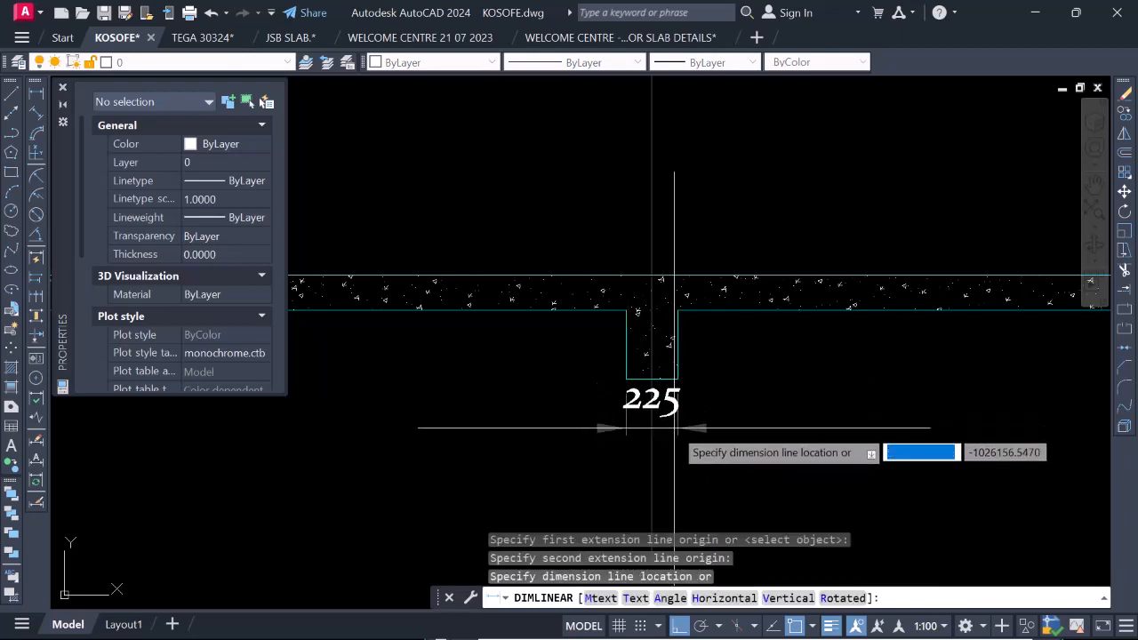
left_click(667, 414)
Dimension the width of the grid 4 beam just below its underside.
scroll(638, 387, "down", 3)
scroll(638, 388, "up", 5)
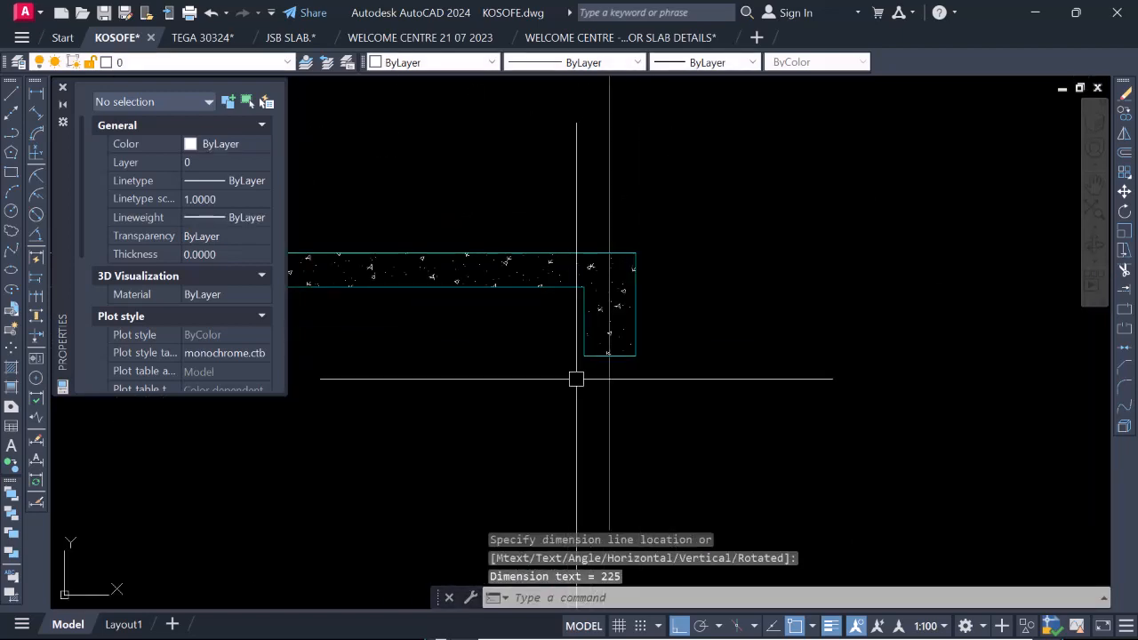
key("Return")
left_click(608, 353)
left_click(634, 353)
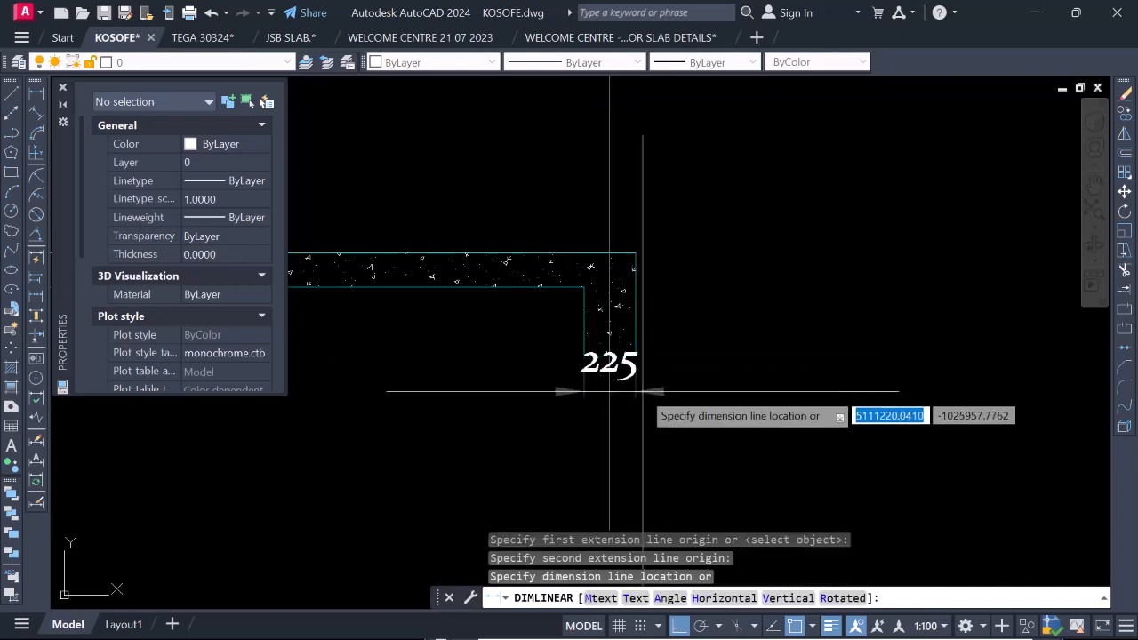
left_click(635, 405)
Dimension the spacing between grid lines 2 and 3a, placing the dimension line between the bubbles and the slab.
scroll(634, 405, "down", 5)
scroll(639, 333, "down", 5)
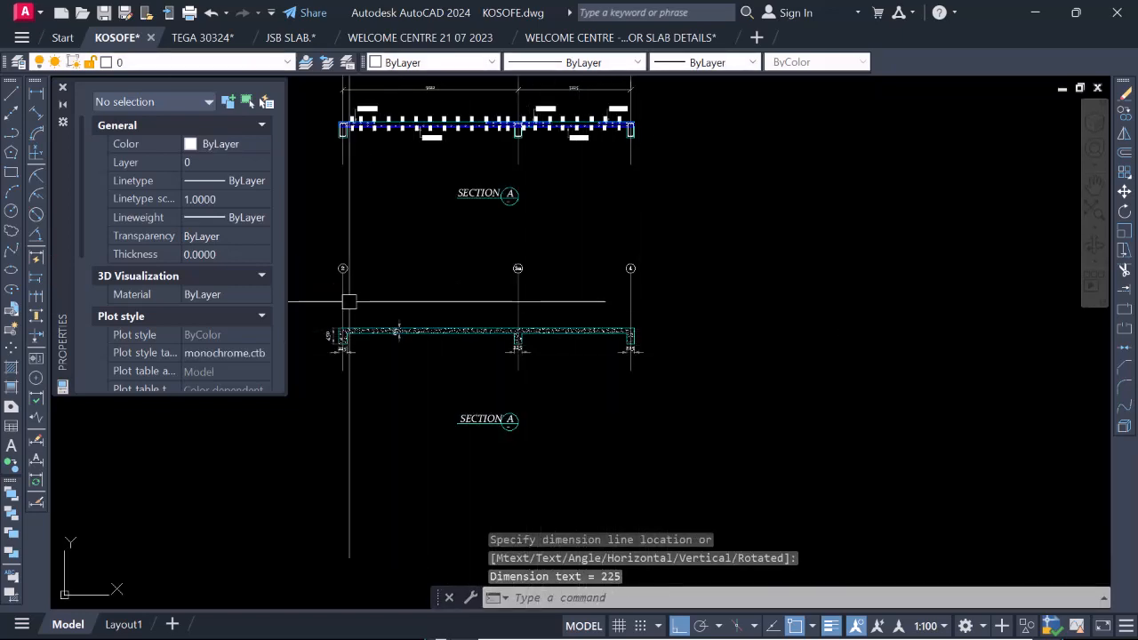
scroll(316, 283, "up", 4)
key("Return")
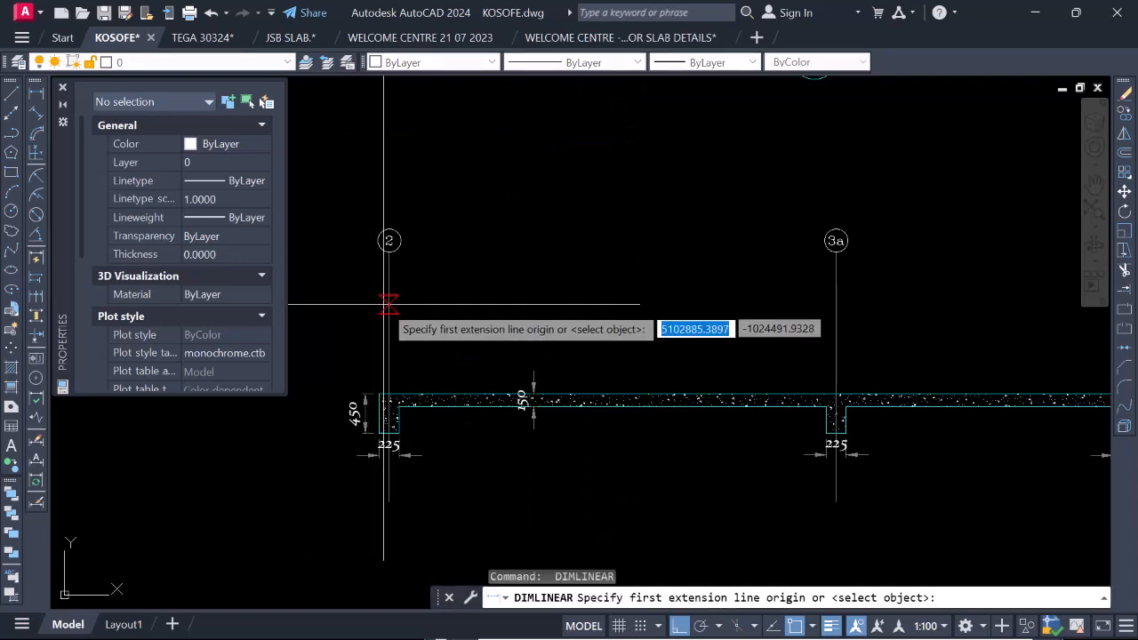
left_click(388, 305)
left_click(835, 305)
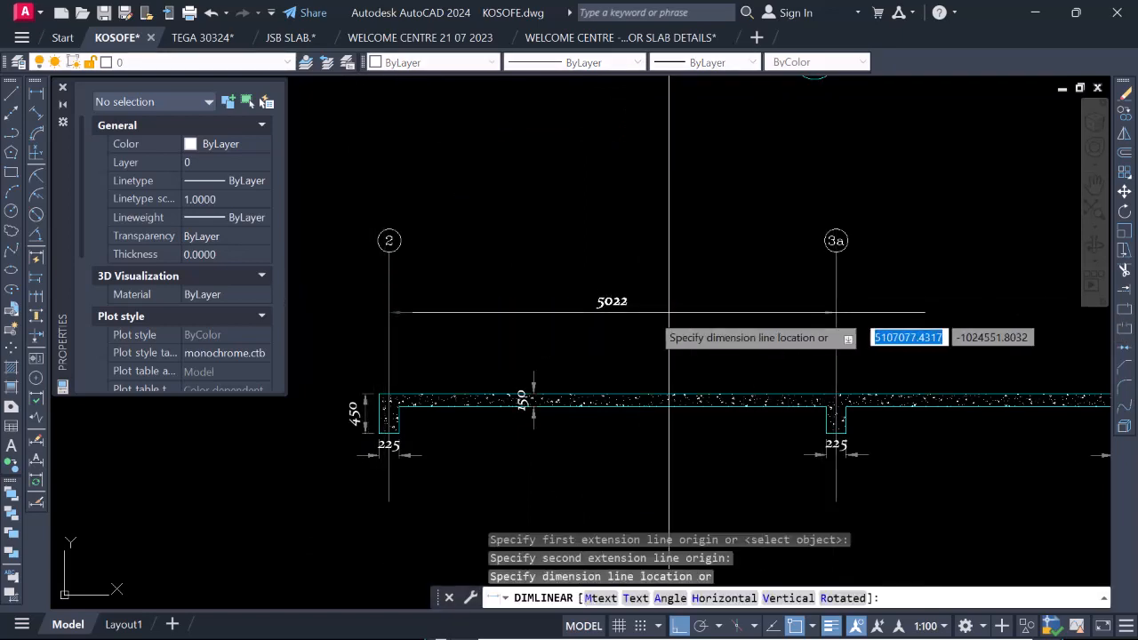
scroll(724, 320, "down", 3)
scroll(648, 320, "up", 3)
left_click(645, 312)
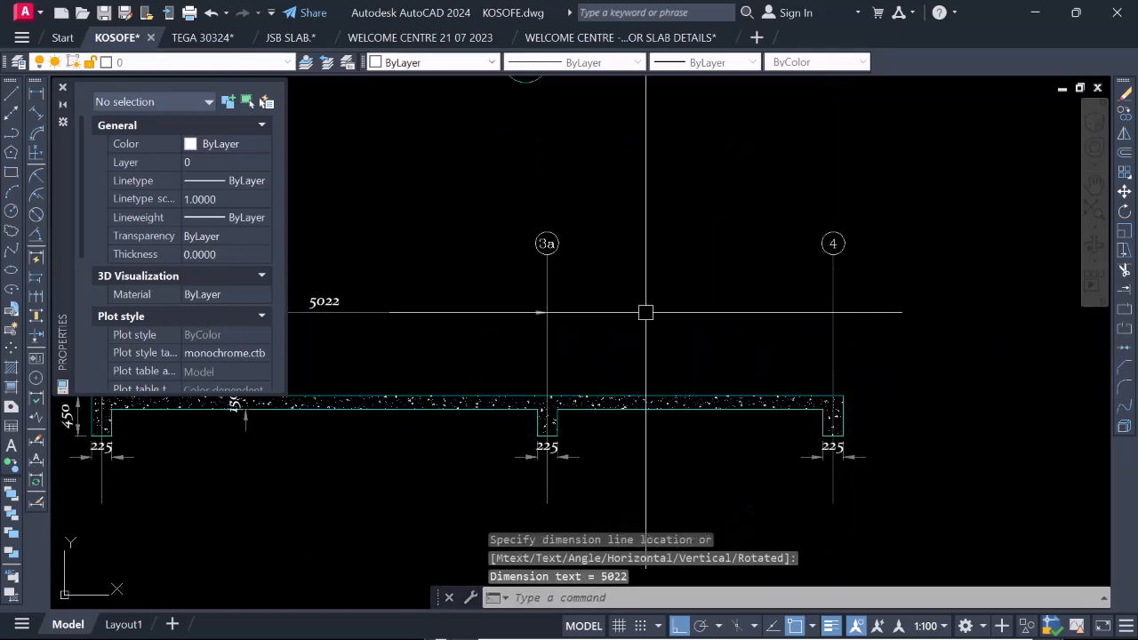
Dimension the spacing between grid lines 3a and 4, in line with the dimension of the adjoining span.
key("Return")
scroll(546, 311, "up", 4)
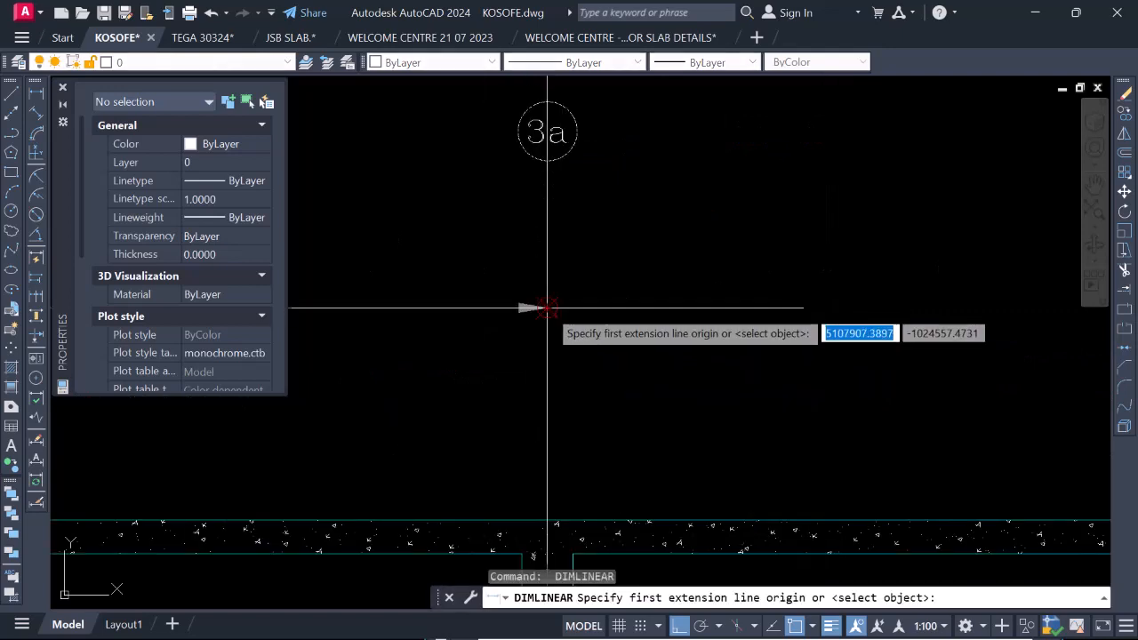
left_click(547, 308)
scroll(560, 309, "down", 4)
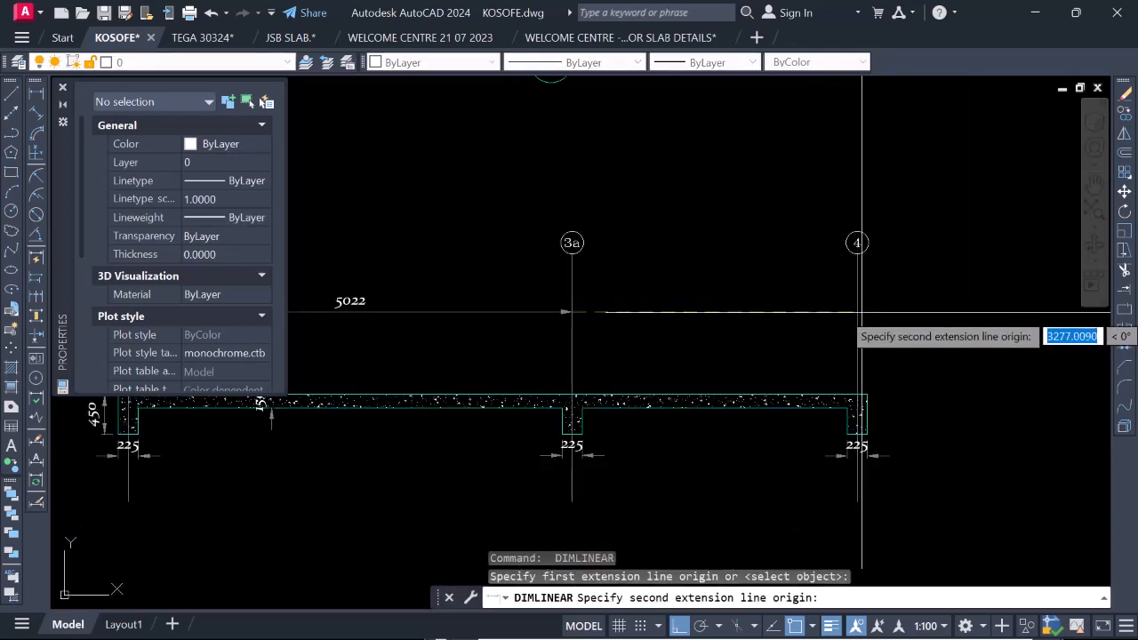
left_click(860, 312)
scroll(612, 310, "up", 4)
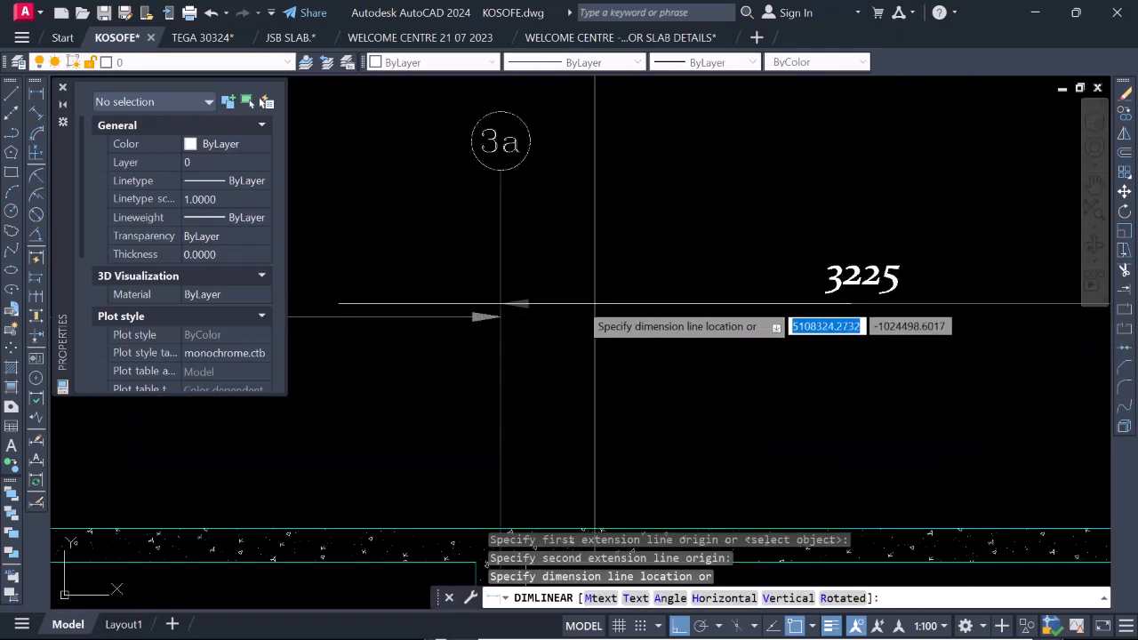
left_click(500, 317)
Examine the dimensioned hatched section against the reinforced Section A above and look for missing dimensions.
scroll(686, 275, "down", 8)
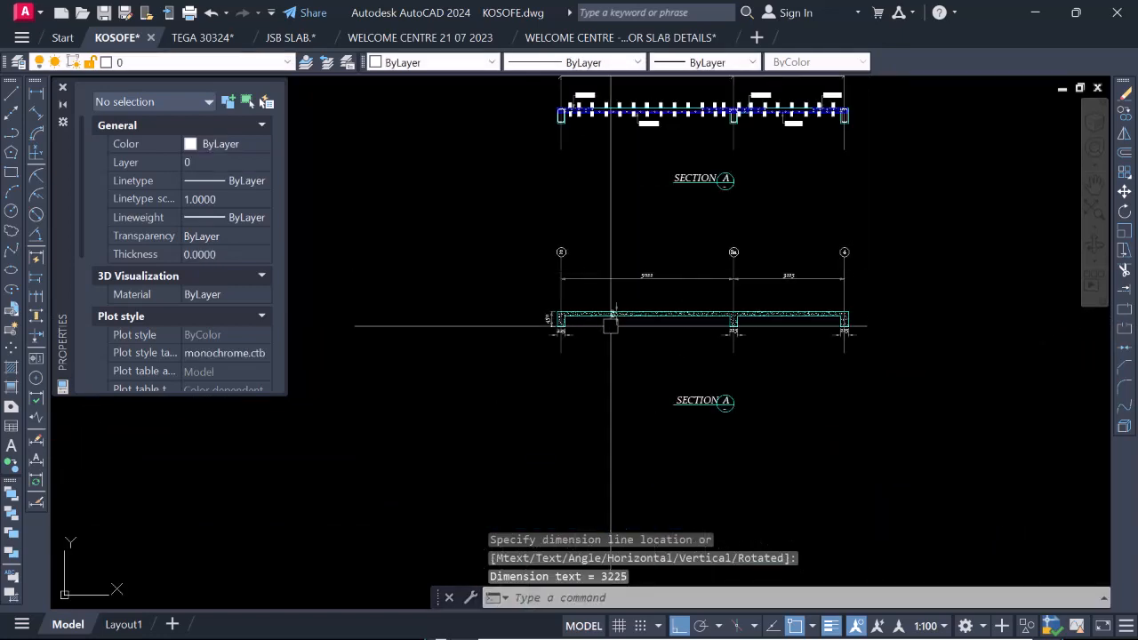
scroll(683, 305, "down", 2)
scroll(711, 320, "up", 6)
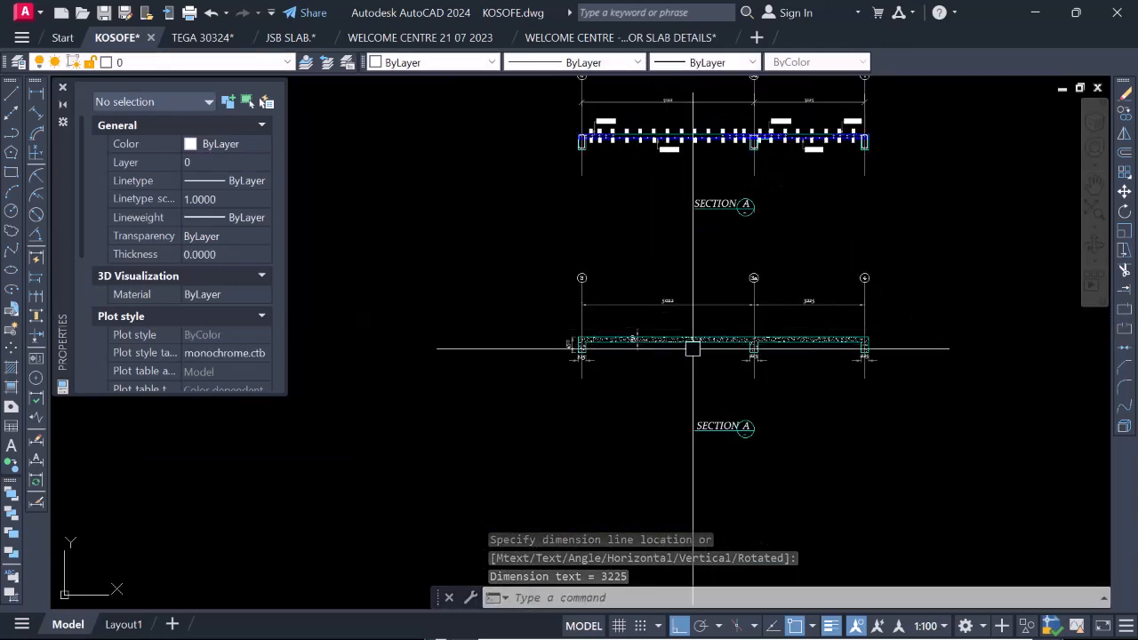
scroll(702, 360, "down", 3)
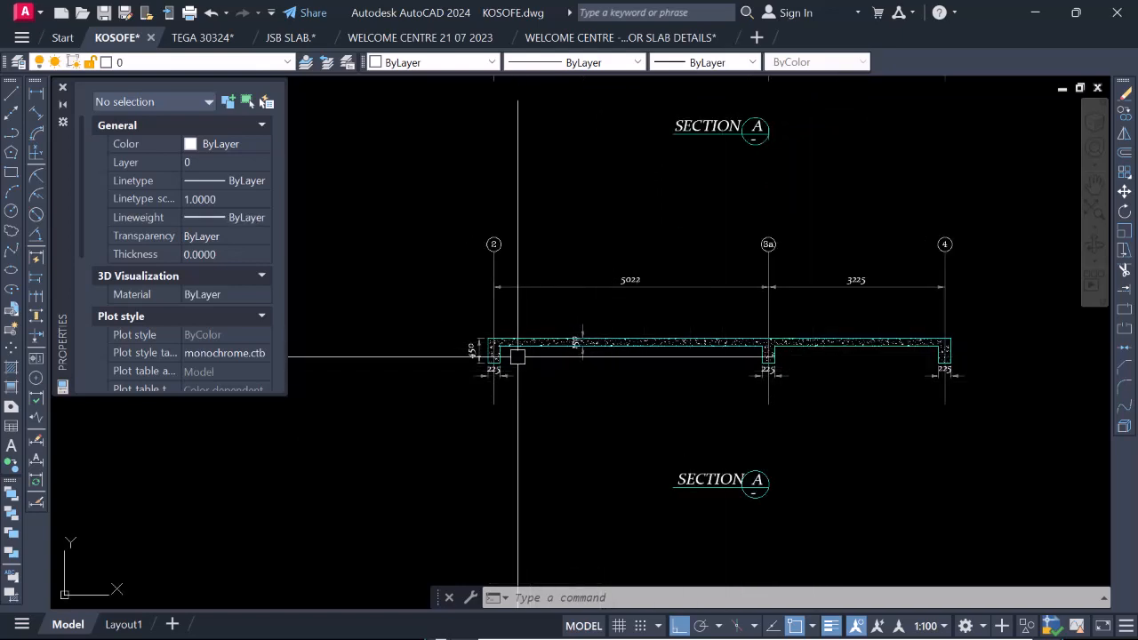
scroll(517, 357, "up", 2)
scroll(632, 375, "down", 4)
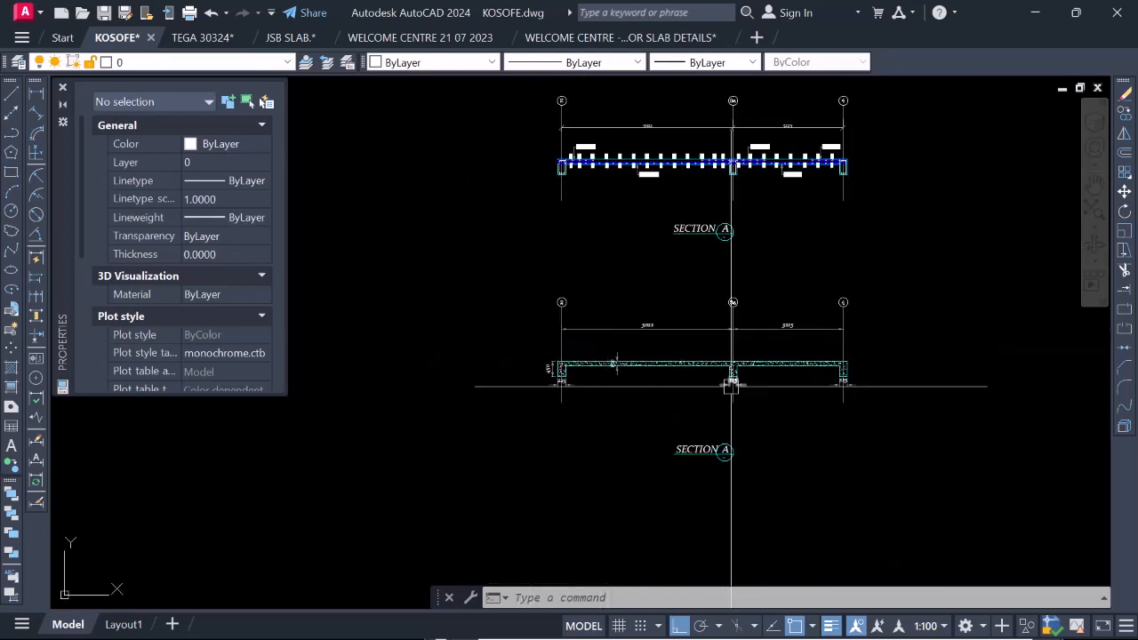
scroll(790, 365, "up", 2)
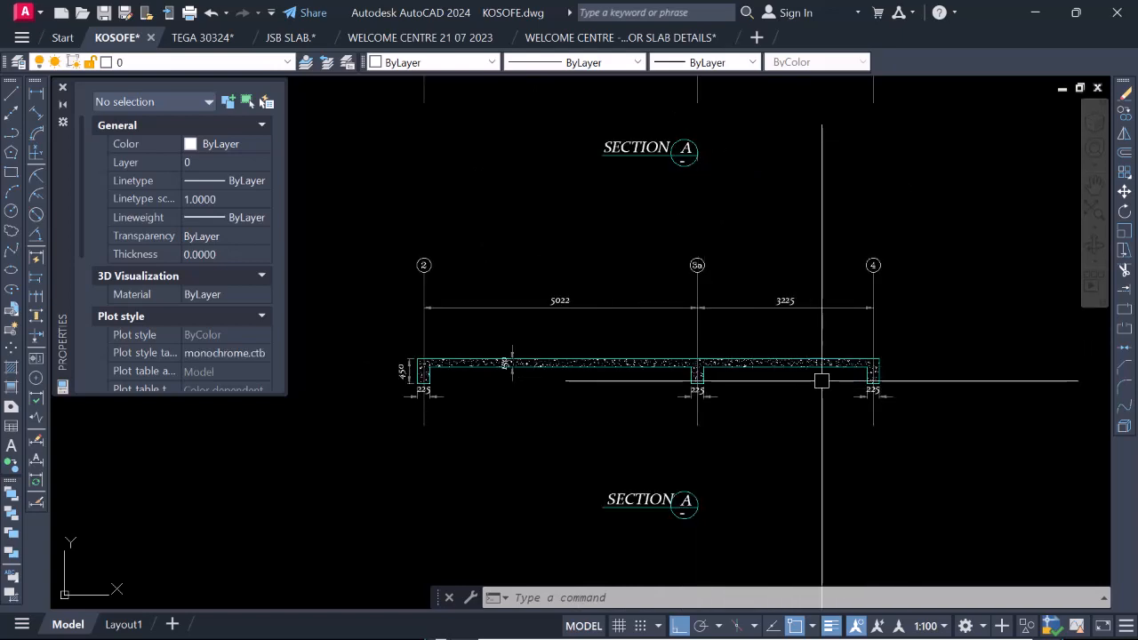
scroll(839, 394, "up", 2)
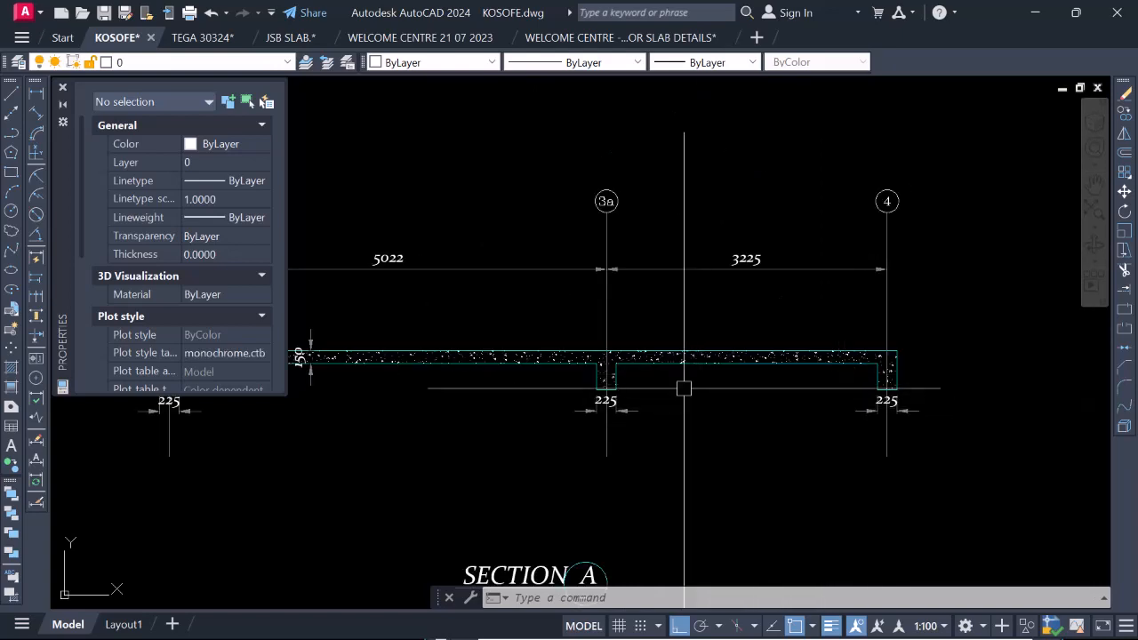
Dimension the grid 3a beam's drop from the slab soffit to the beam underside, on the side facing grid 4.
scroll(649, 391, "up", 6)
type("DIMLINEAR")
key("Return")
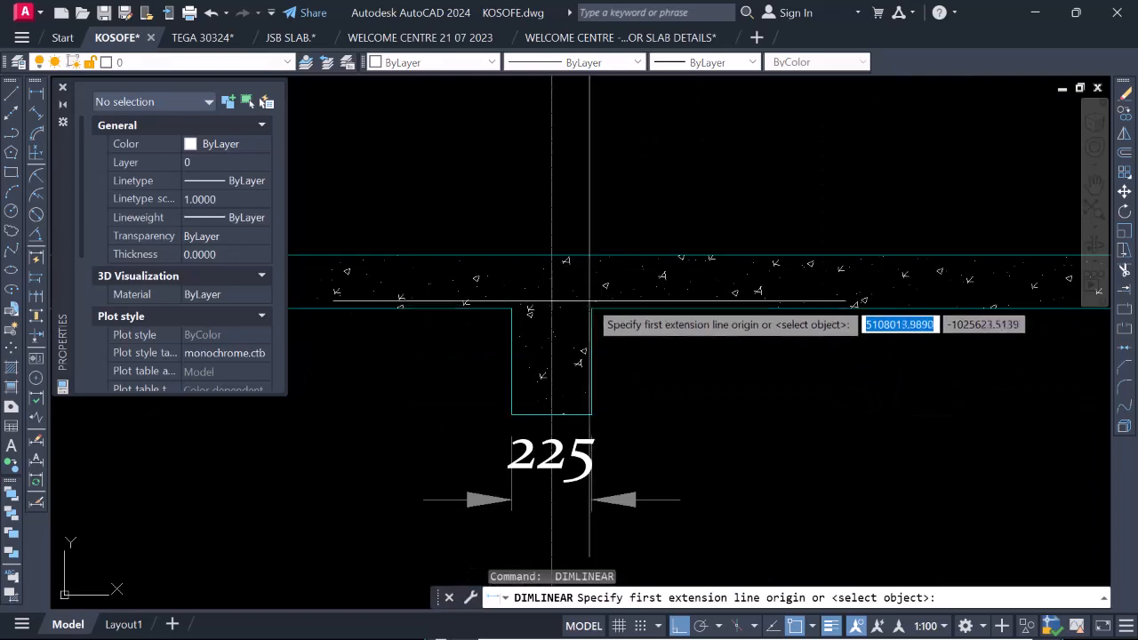
left_click(591, 308)
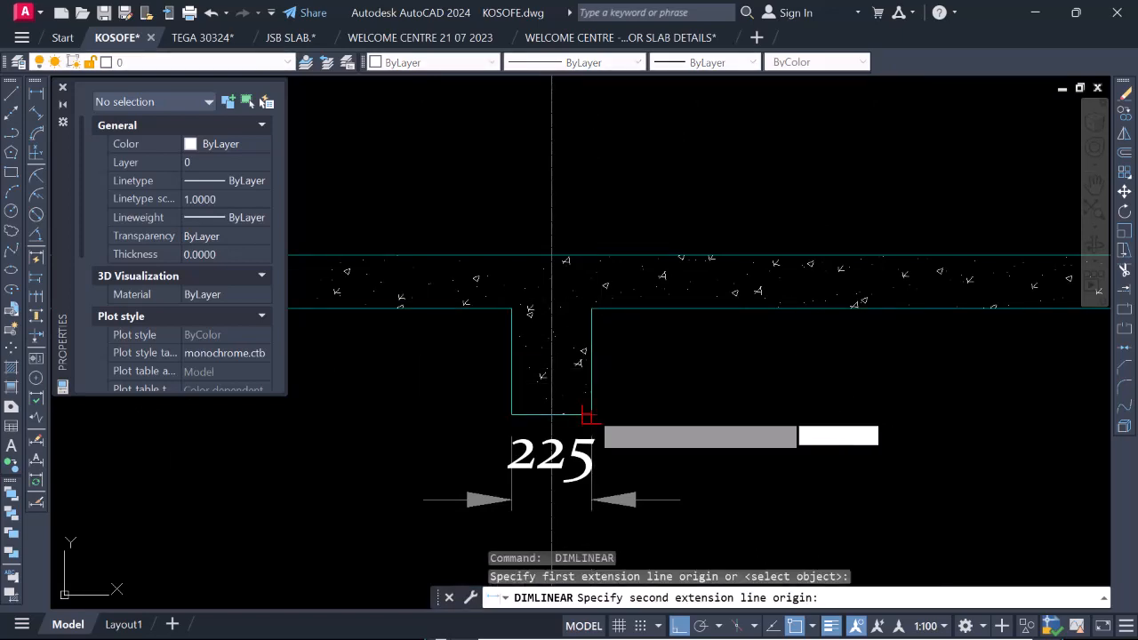
left_click(587, 415)
left_click(683, 405)
Examine the width and drop dimensions around the grid 3a beam and across the whole section.
scroll(712, 363, "down", 6)
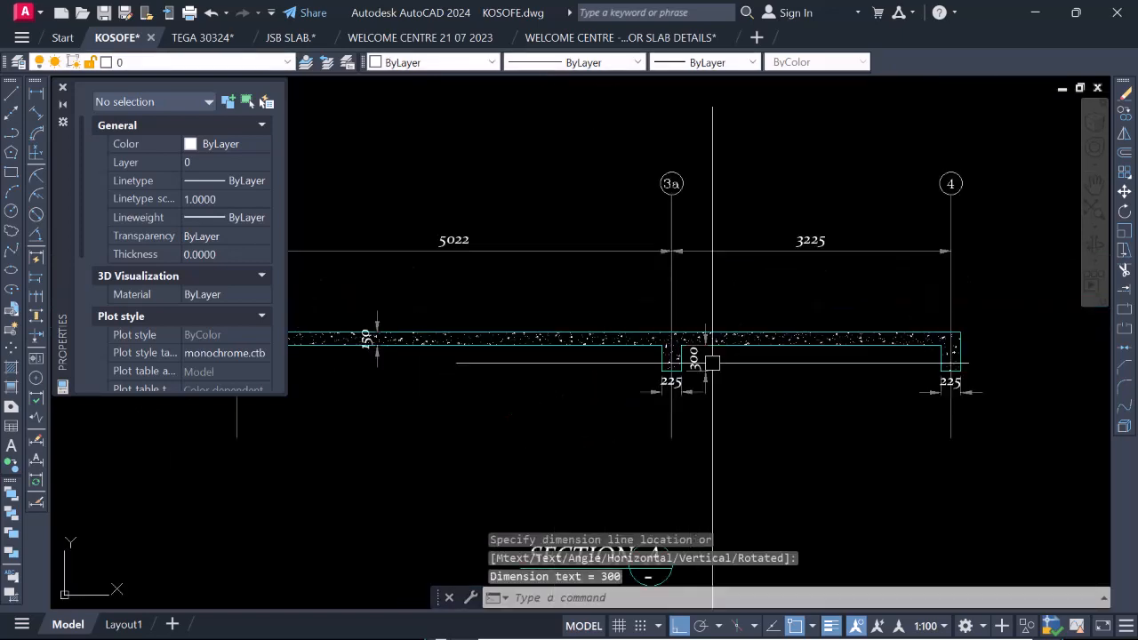
scroll(693, 433, "up", 2)
scroll(689, 418, "down", 3)
scroll(706, 392, "up", 3)
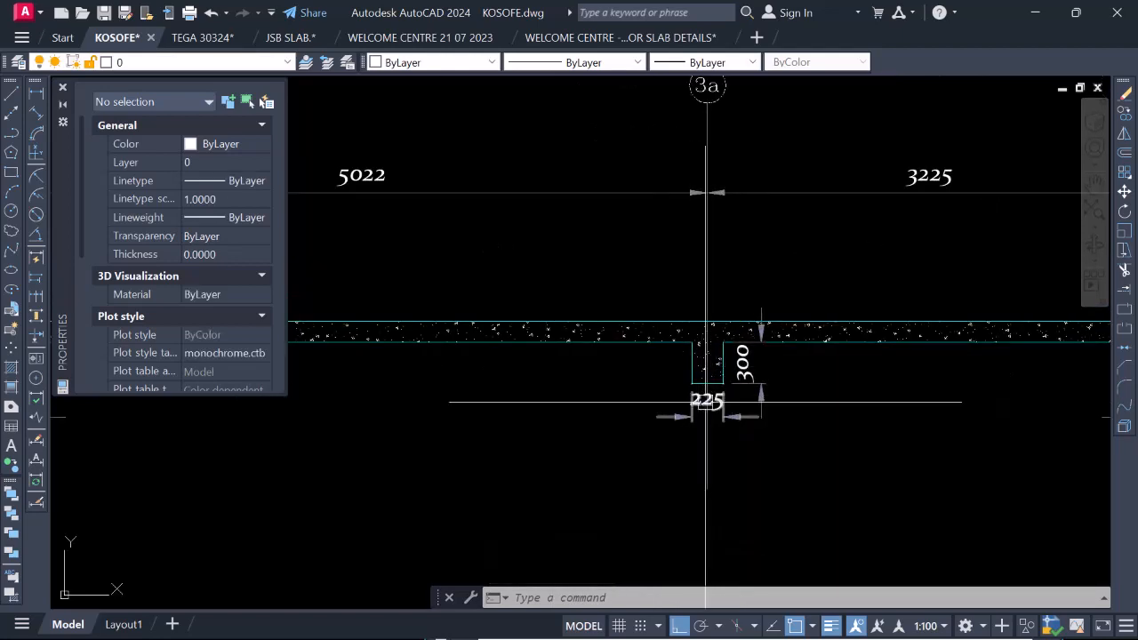
scroll(706, 399, "up", 2)
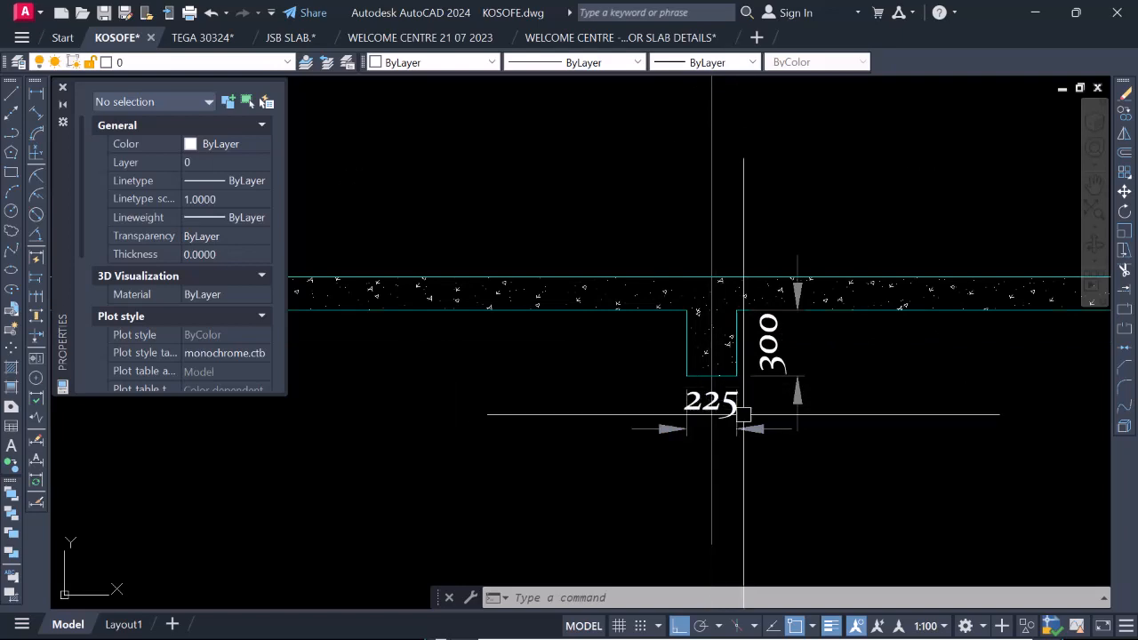
scroll(696, 370, "down", 2)
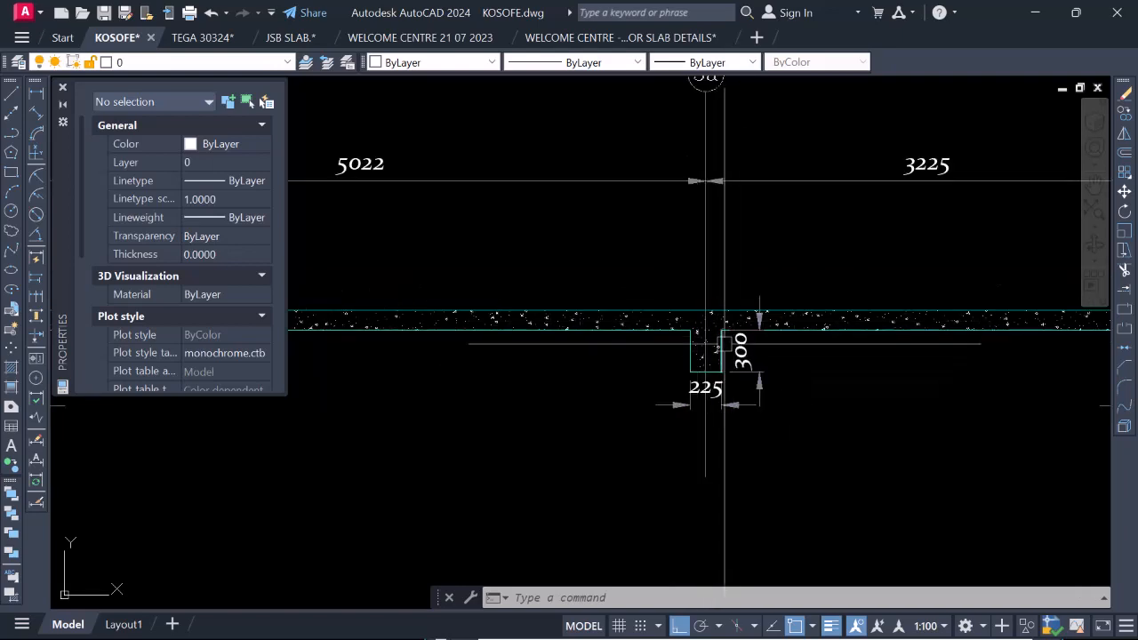
scroll(659, 348, "down", 4)
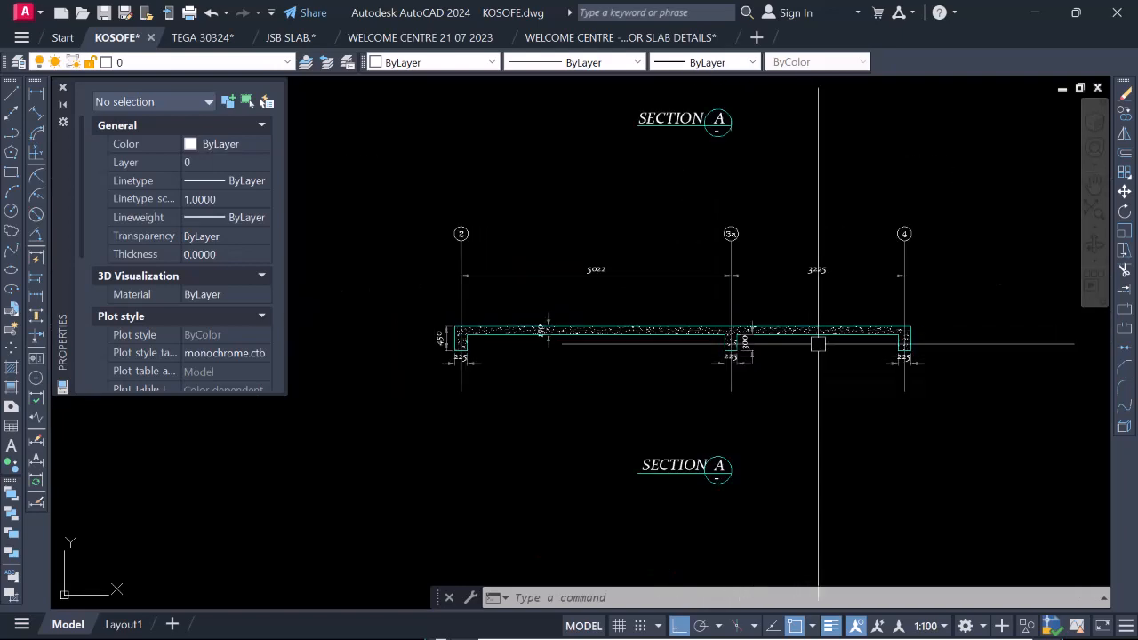
Dimension the slab thickness in the span between grids 3a and 4.
scroll(818, 344, "up", 4)
type("dli")
key("Return")
left_click(838, 335)
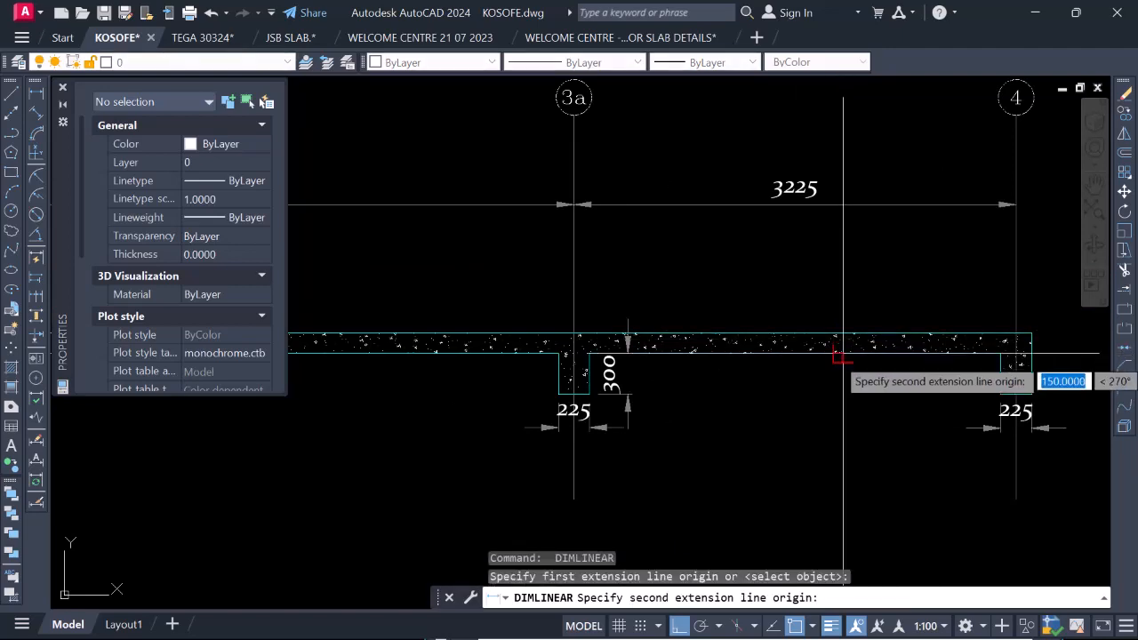
left_click(838, 355)
scroll(822, 343, "up", 2)
left_click(817, 342)
scroll(800, 329, "down", 6)
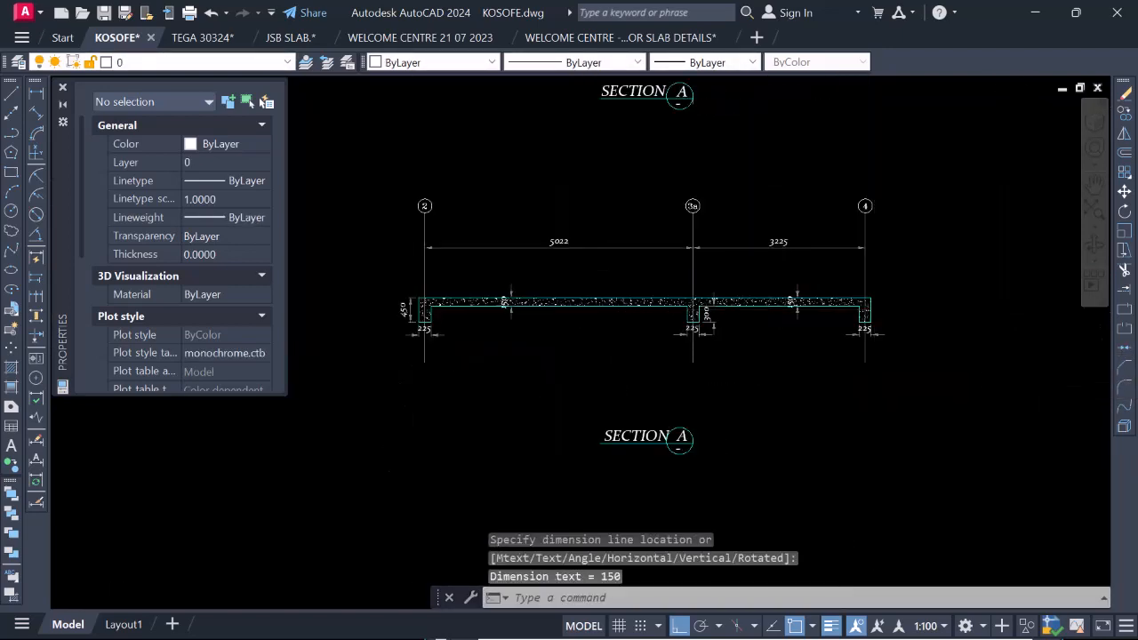
Dimension the overall depth of the grid 4 beam along its outer face, from slab top to beam underside.
scroll(839, 318, "up", 2)
scroll(919, 308, "down", 2)
scroll(916, 305, "up", 4)
key("Return")
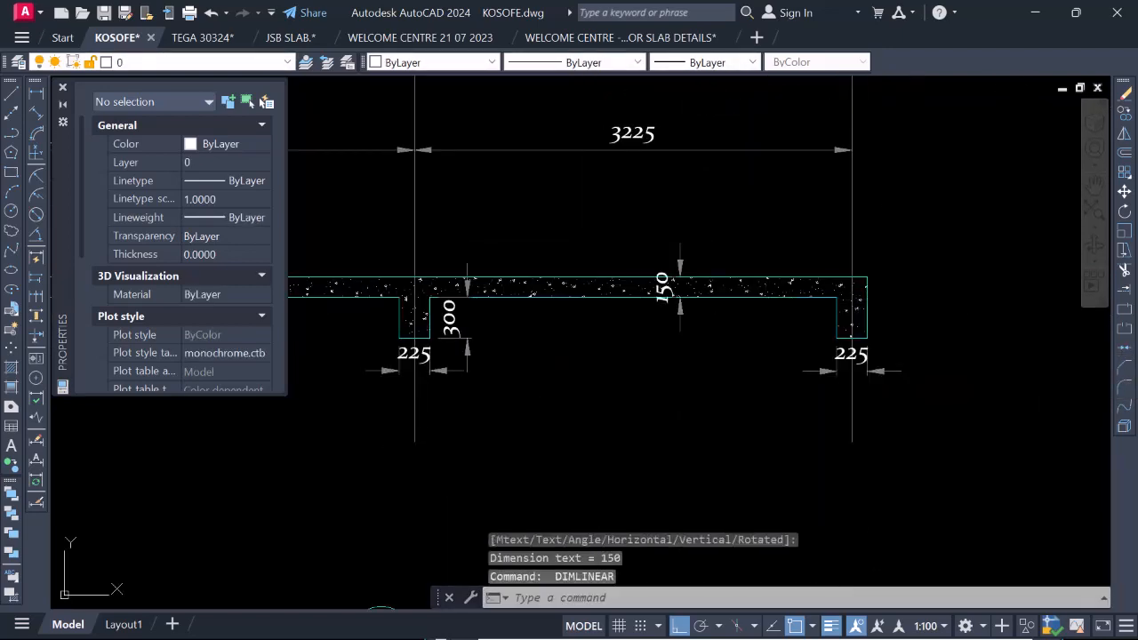
left_click(866, 278)
scroll(858, 369, "up", 3)
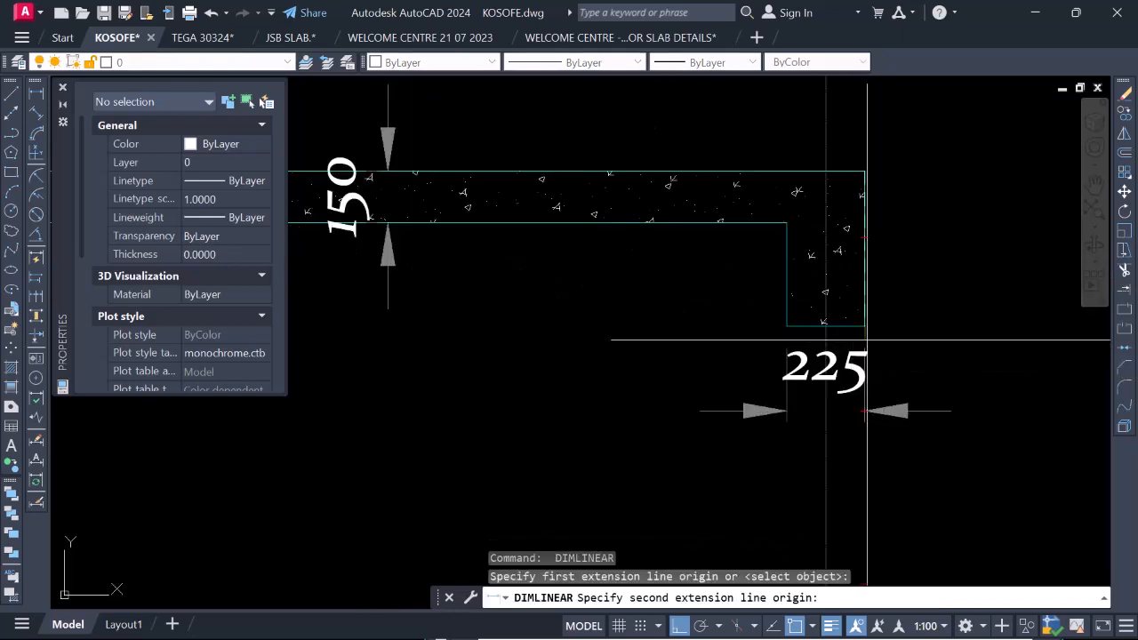
left_click(864, 325)
scroll(865, 327, "down", 2)
scroll(865, 329, "down", 2)
left_click(906, 331)
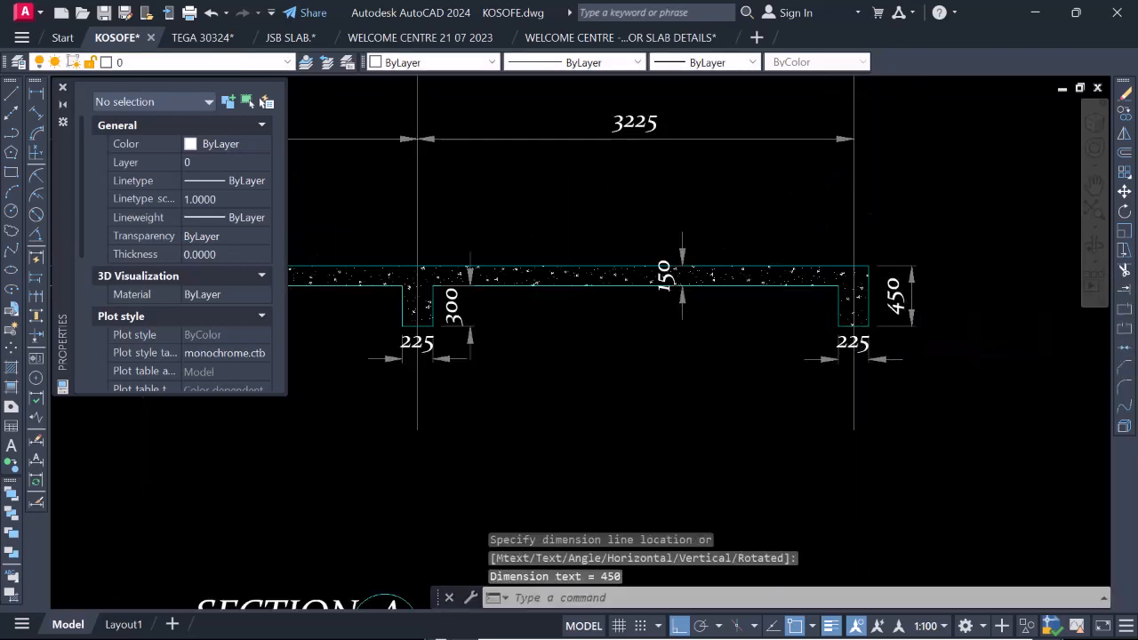
Compare the hatched section with the reinforced Section A above, checking the grid spacing dimensions and their style.
scroll(812, 319, "down", 3)
scroll(763, 286, "up", 2)
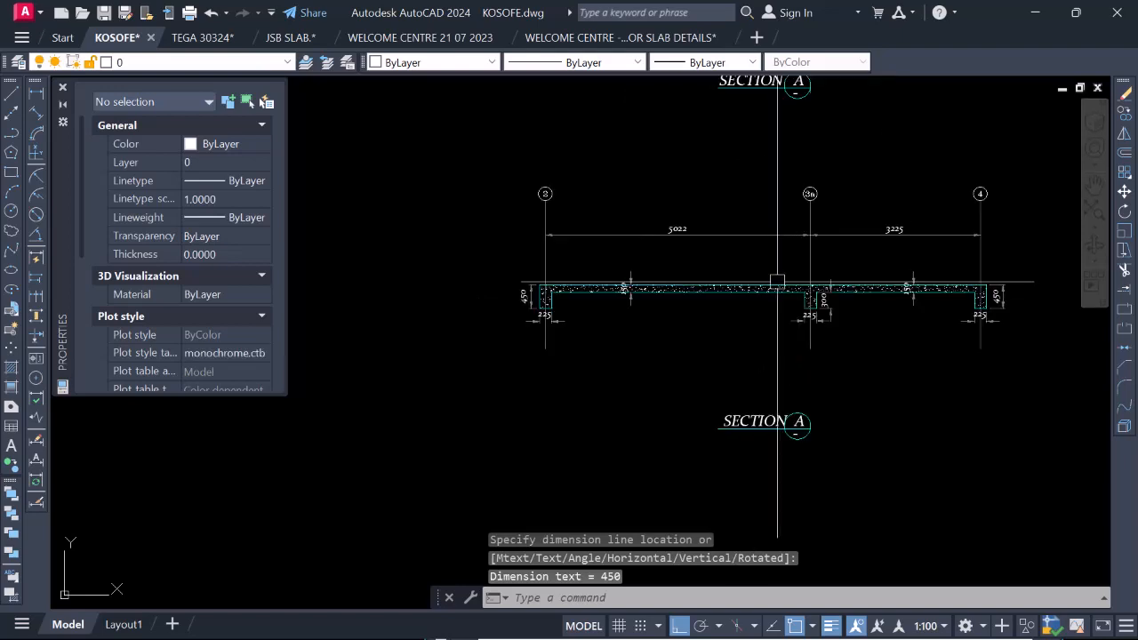
scroll(746, 310, "down", 2)
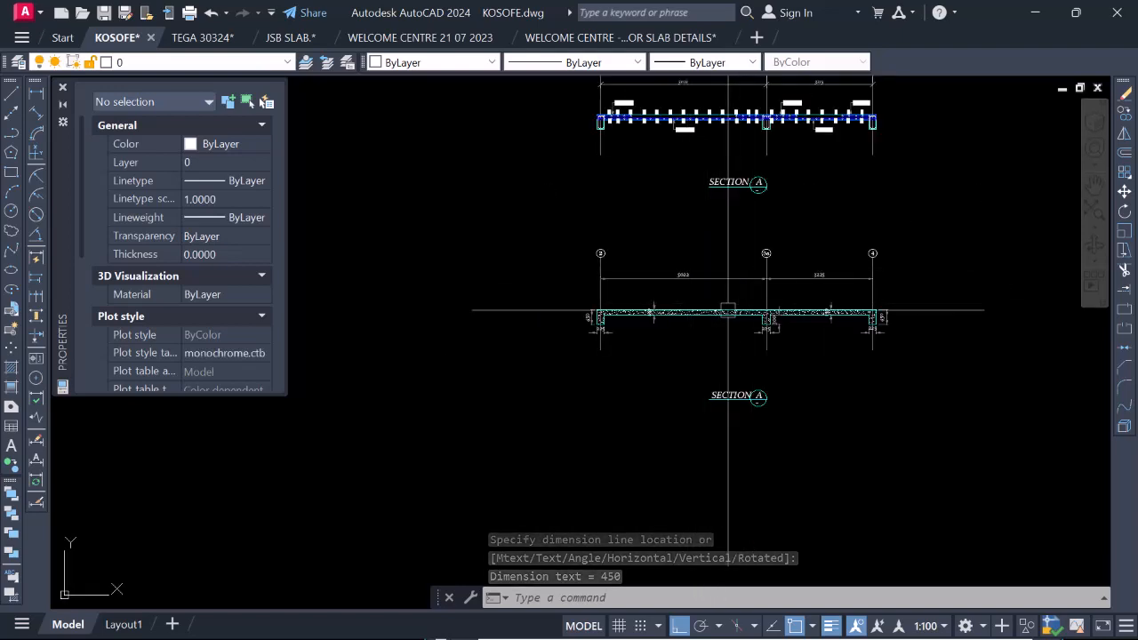
scroll(742, 370, "down", 2)
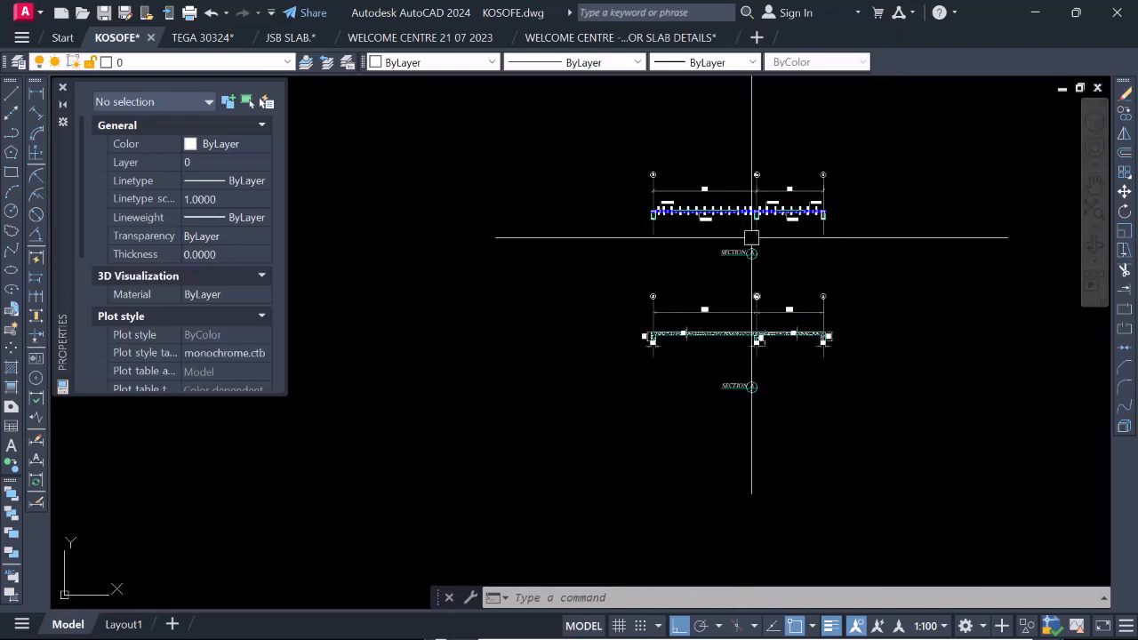
scroll(755, 212, "up", 2)
scroll(751, 188, "up", 4)
scroll(747, 268, "down", 2)
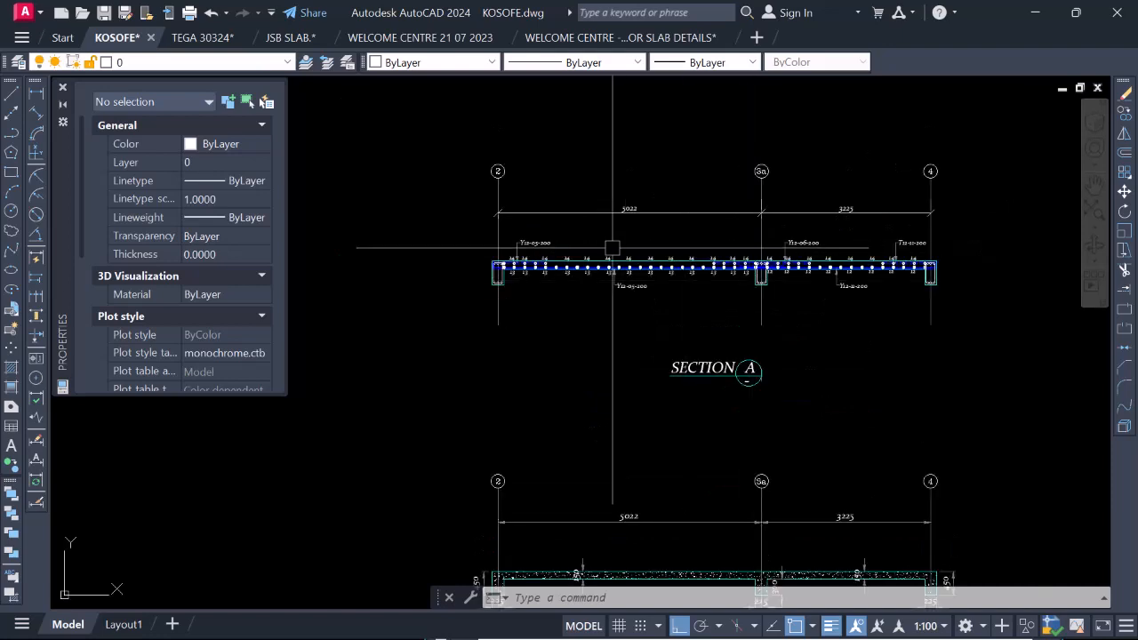
scroll(711, 217, "up", 3)
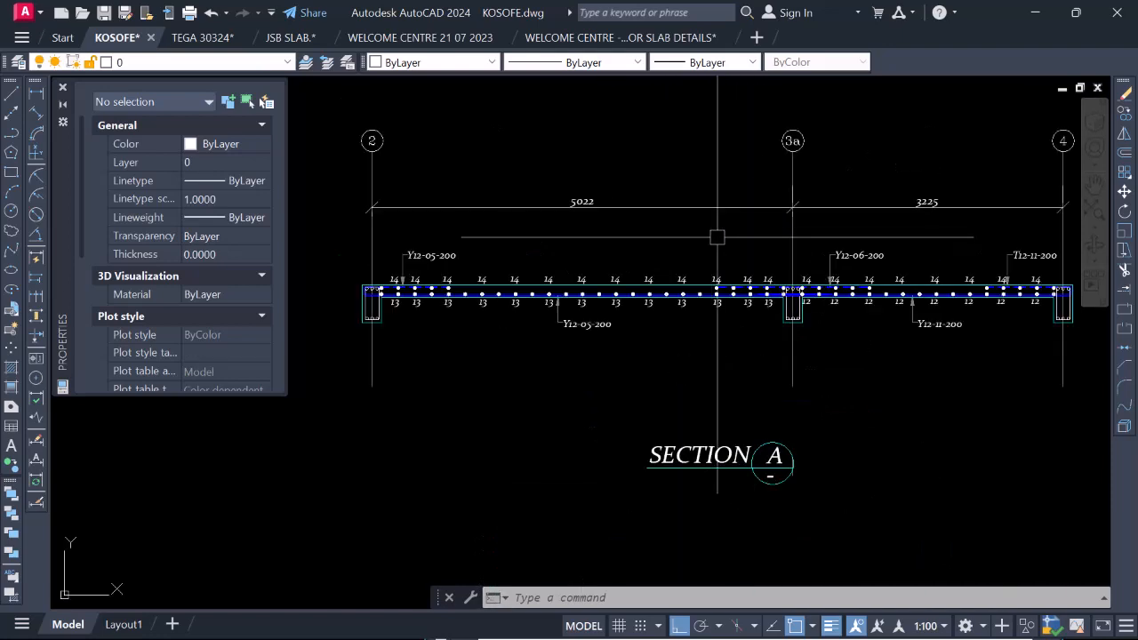
scroll(662, 288, "down", 3)
scroll(663, 289, "up", 3)
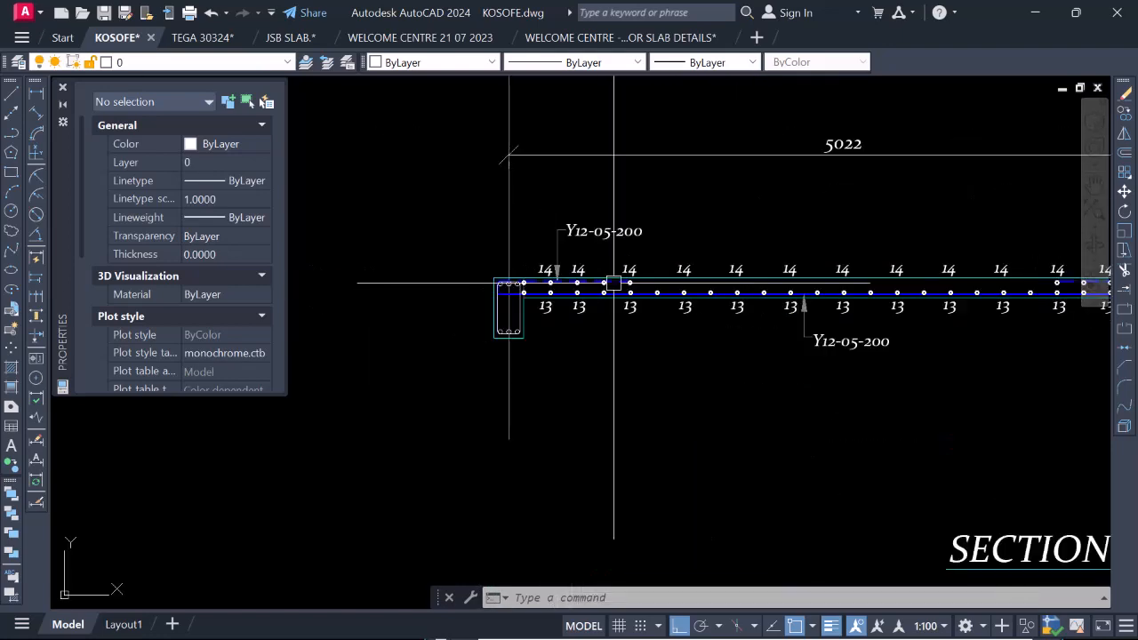
scroll(709, 418, "down", 3)
scroll(711, 355, "down", 5)
scroll(720, 445, "up", 5)
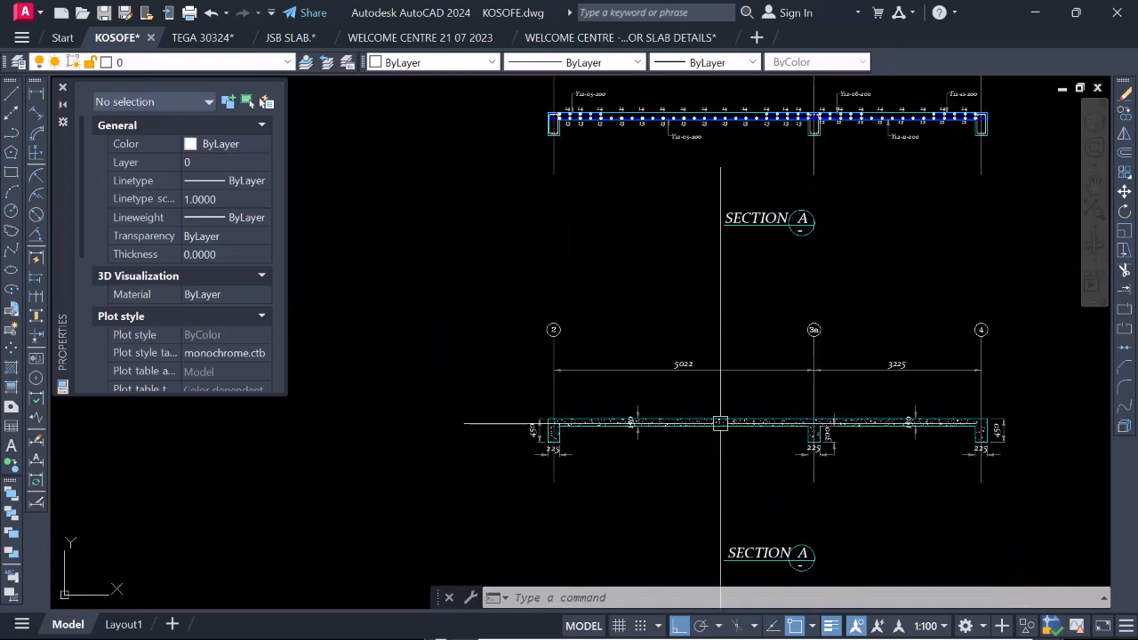
scroll(721, 408, "down", 3)
scroll(751, 436, "up", 3)
scroll(751, 436, "up", 3)
scroll(720, 386, "down", 3)
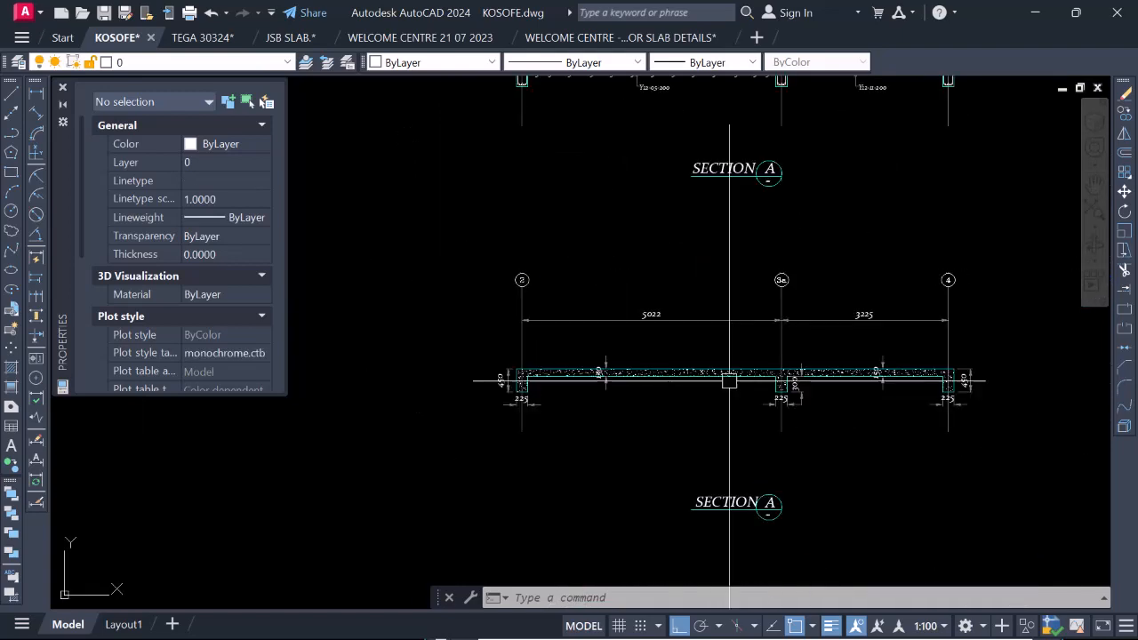
scroll(609, 373, "up", 3)
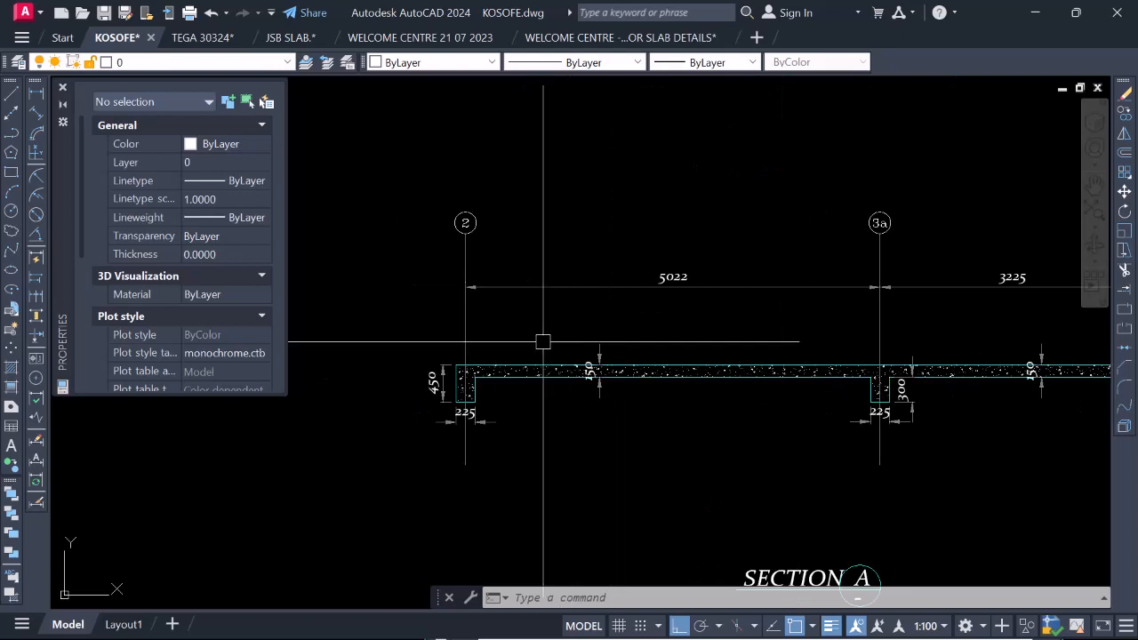
scroll(498, 338, "down", 5)
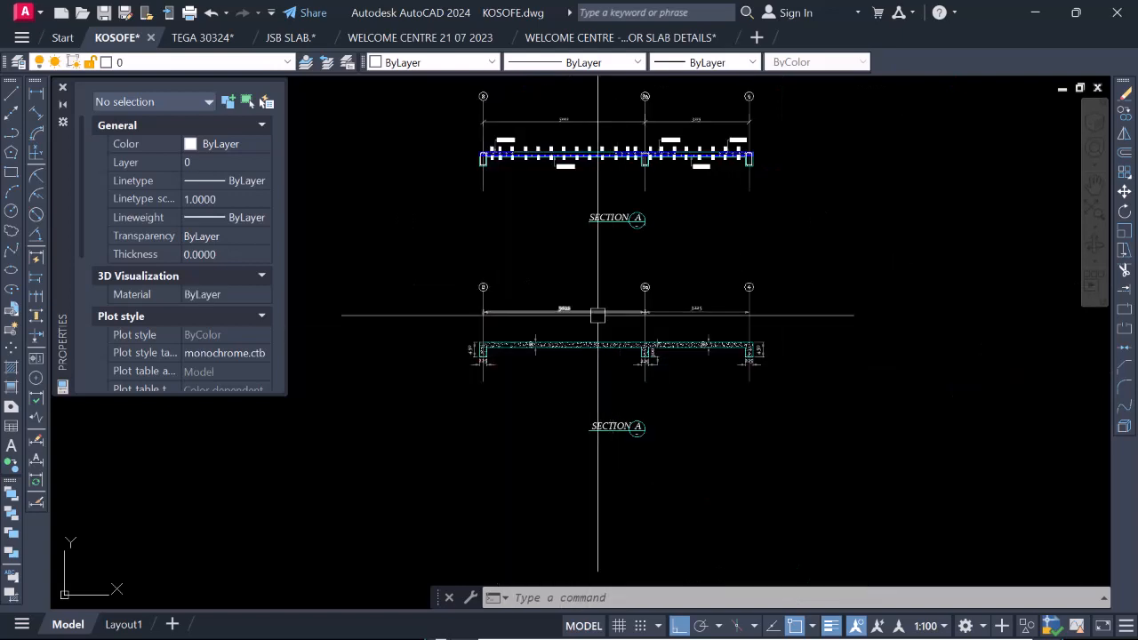
scroll(569, 318, "up", 3)
scroll(570, 276, "down", 5)
scroll(570, 277, "up", 5)
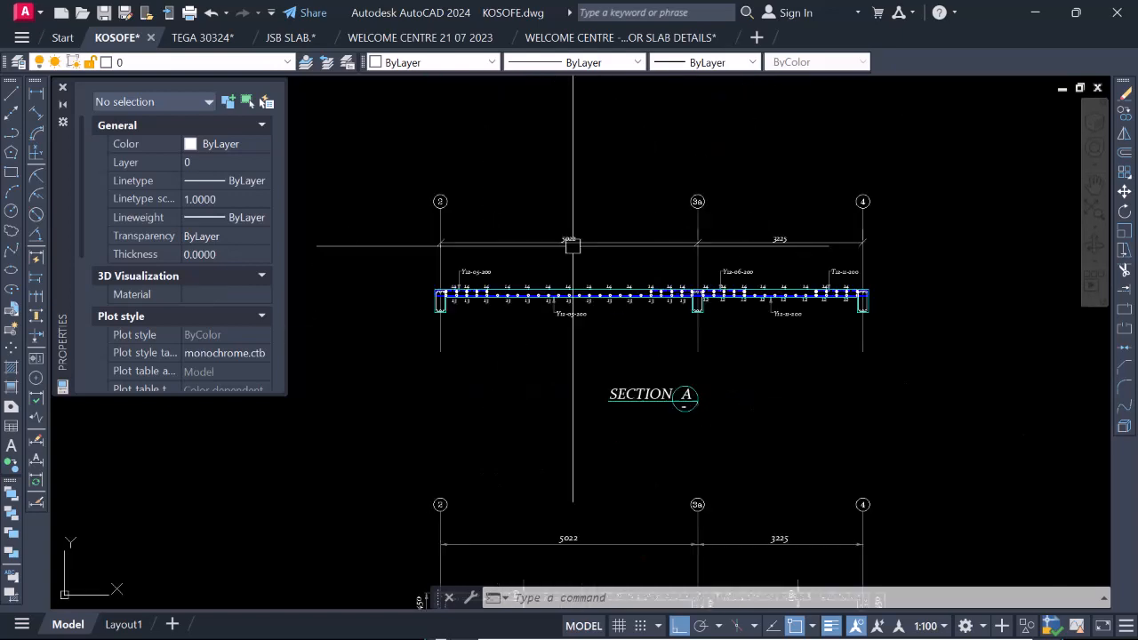
Erase the old grid spacing dimension lines, ticks and text above the reinforced Section A between grids 2 and 4.
scroll(498, 266, "down", 2)
left_click(400, 233)
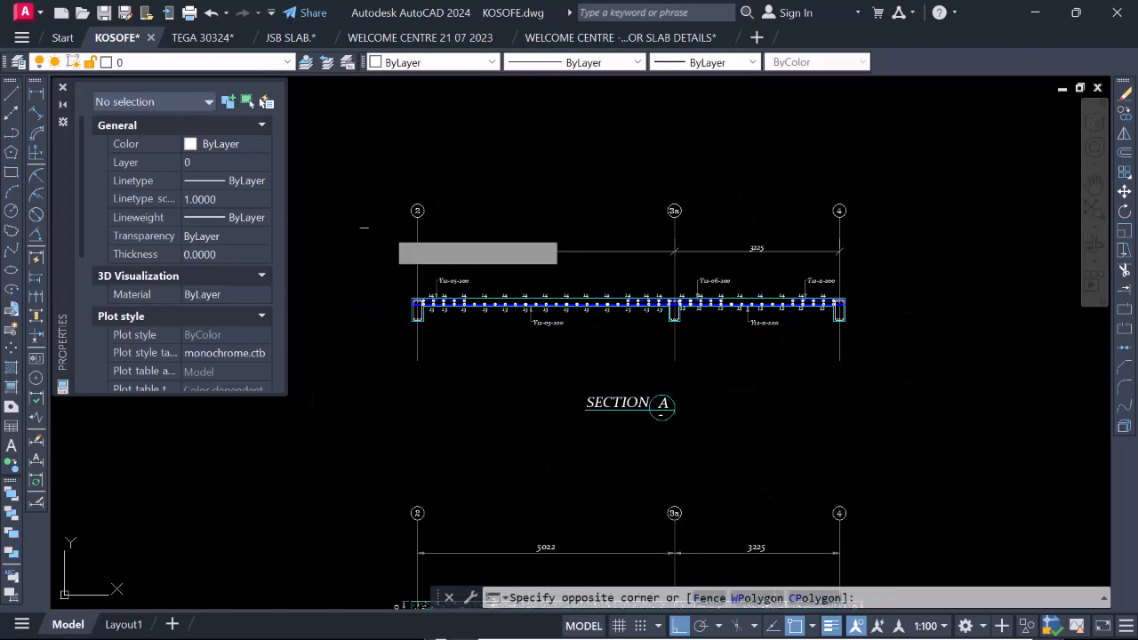
left_click(881, 262)
right_click(754, 233)
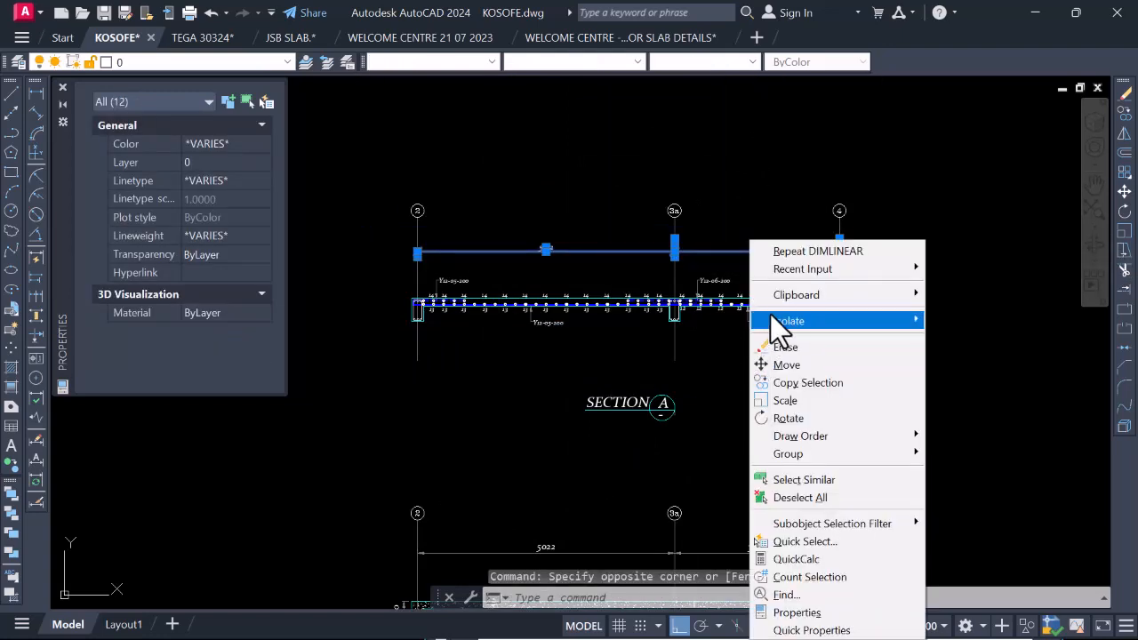
left_click(764, 347)
Copy the 5022 and 3225 grid spacing dimensions from the hatched section up to the same position on the reinforced Section A.
scroll(782, 322, "down", 2)
scroll(720, 480, "up", 3)
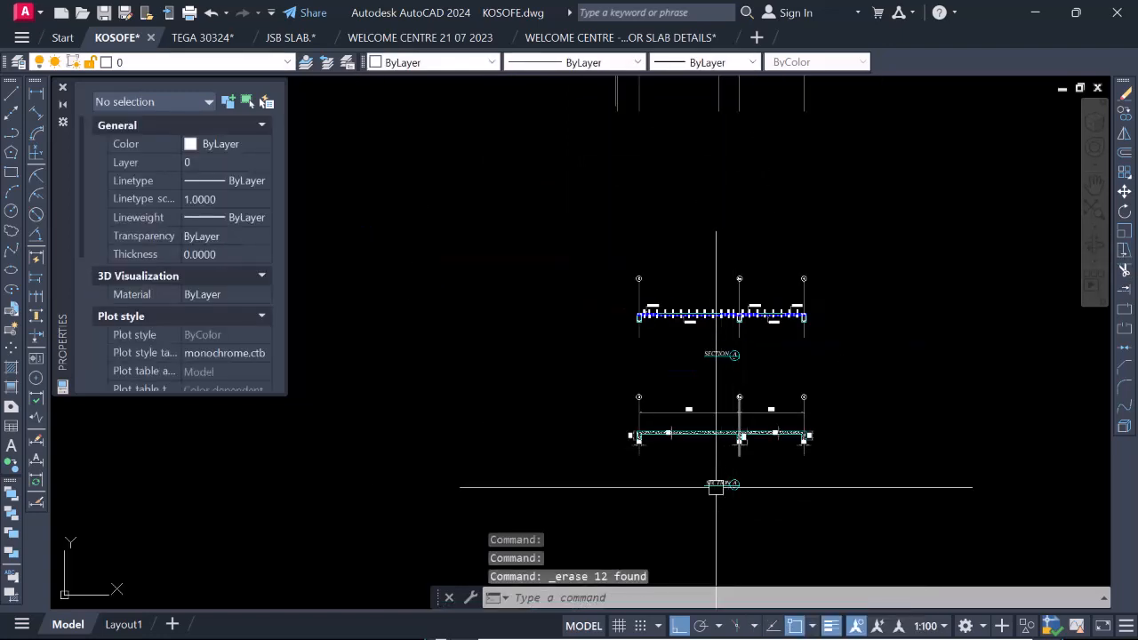
left_click(726, 389)
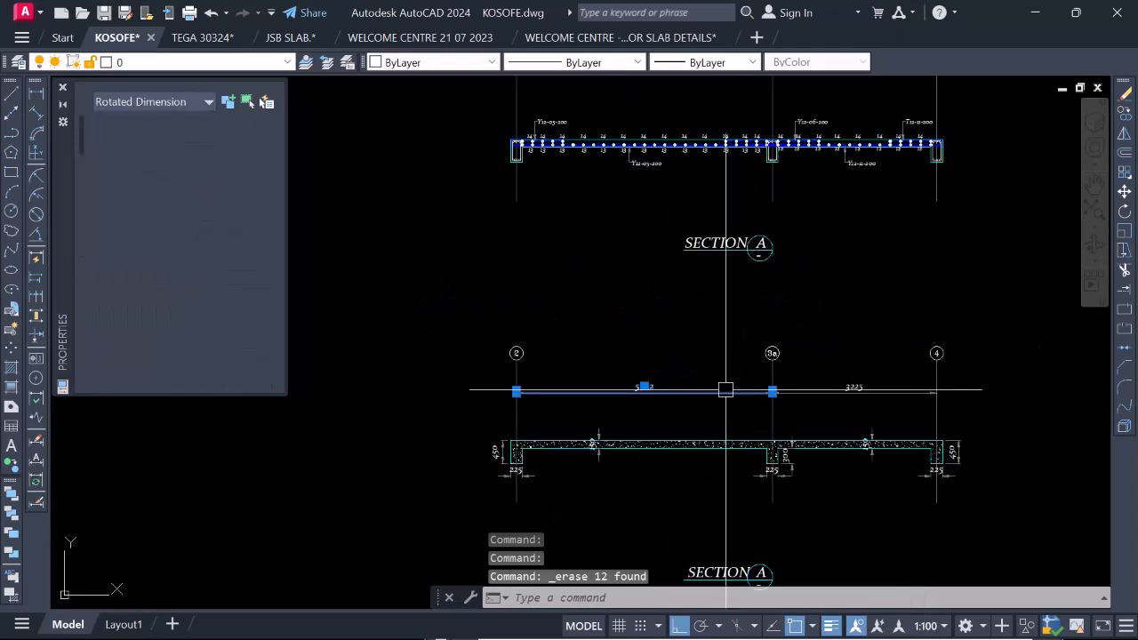
left_click(844, 390)
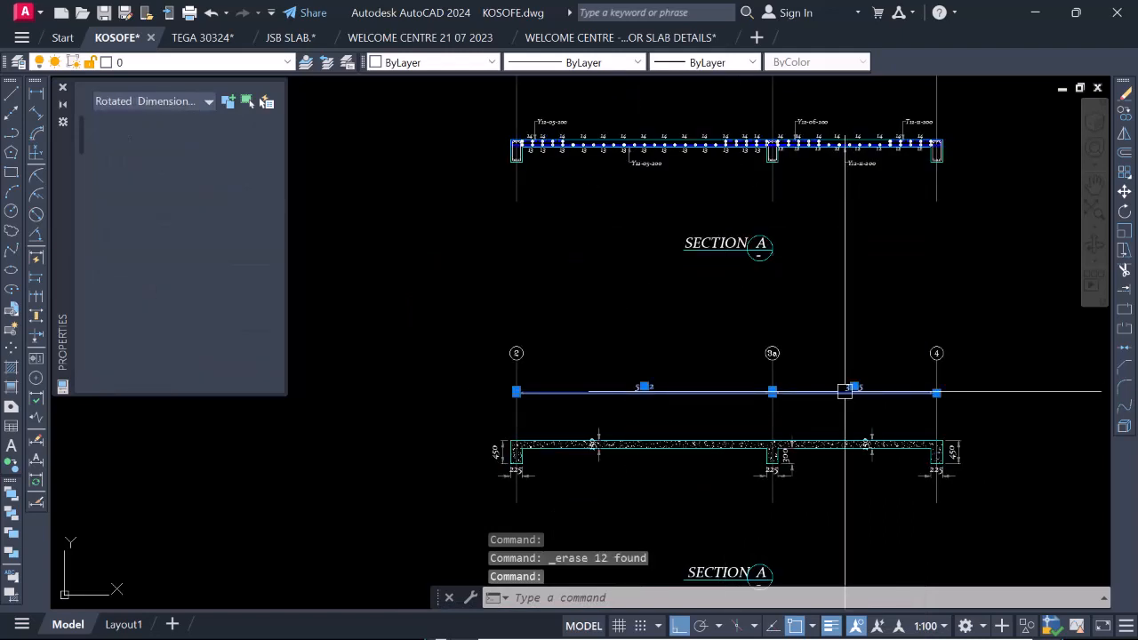
right_click(844, 389)
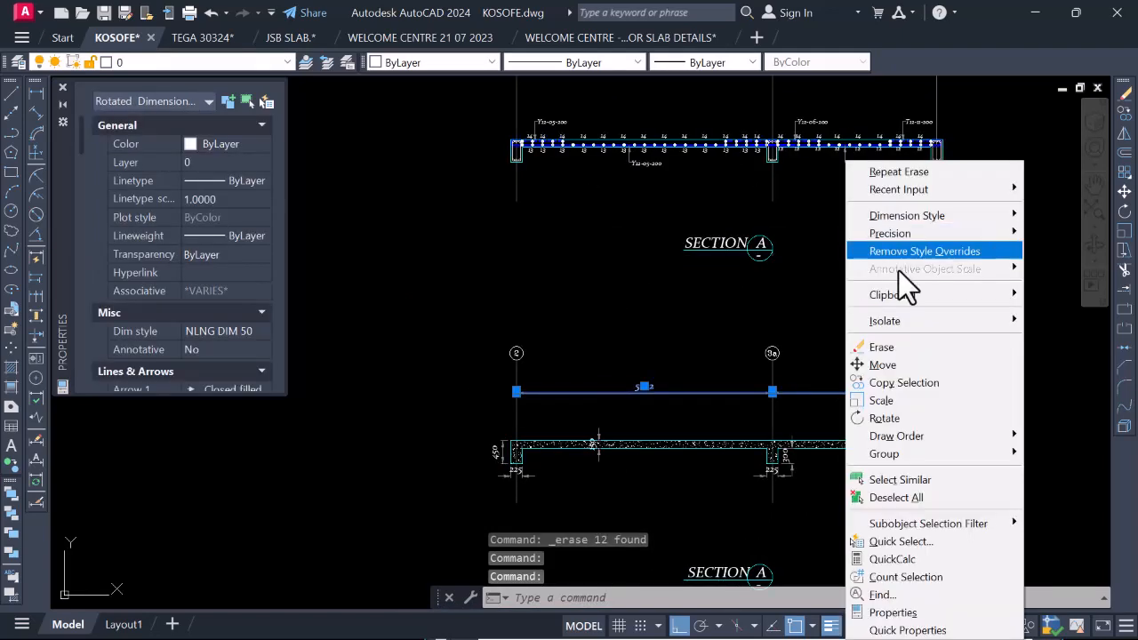
left_click(903, 382)
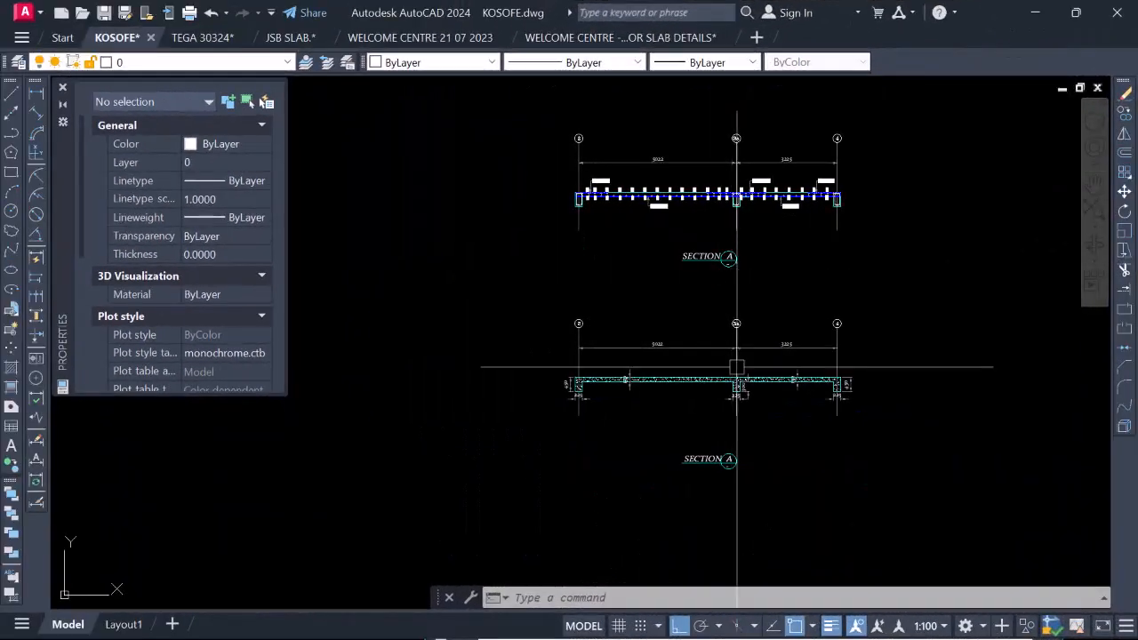
scroll(740, 381, "down", 2)
scroll(750, 311, "up", 2)
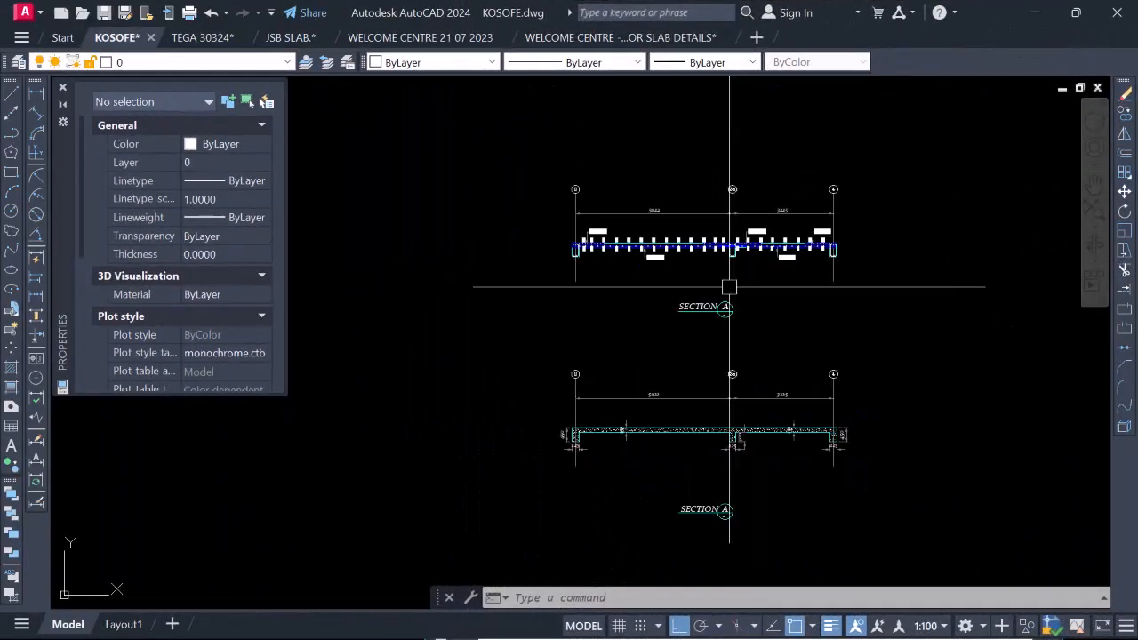
Examine the reinforced and hatched versions of Section A, checking their grid spacing, beam and slab dimensions for completeness.
scroll(729, 287, "down", 4)
scroll(719, 325, "up", 4)
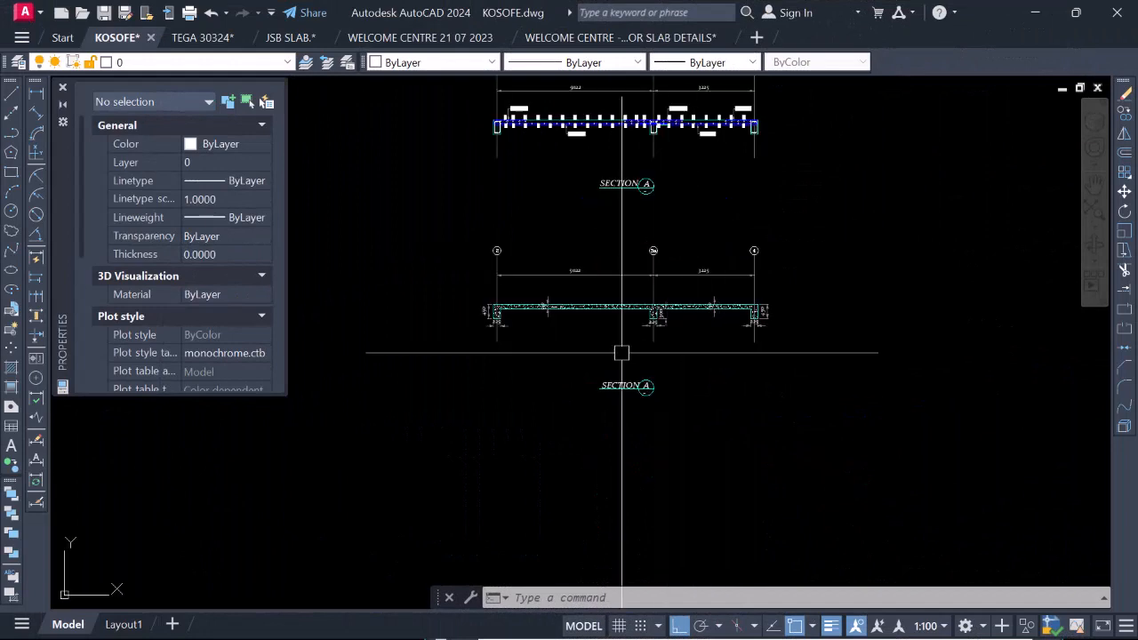
scroll(650, 324, "up", 4)
scroll(543, 354, "down", 4)
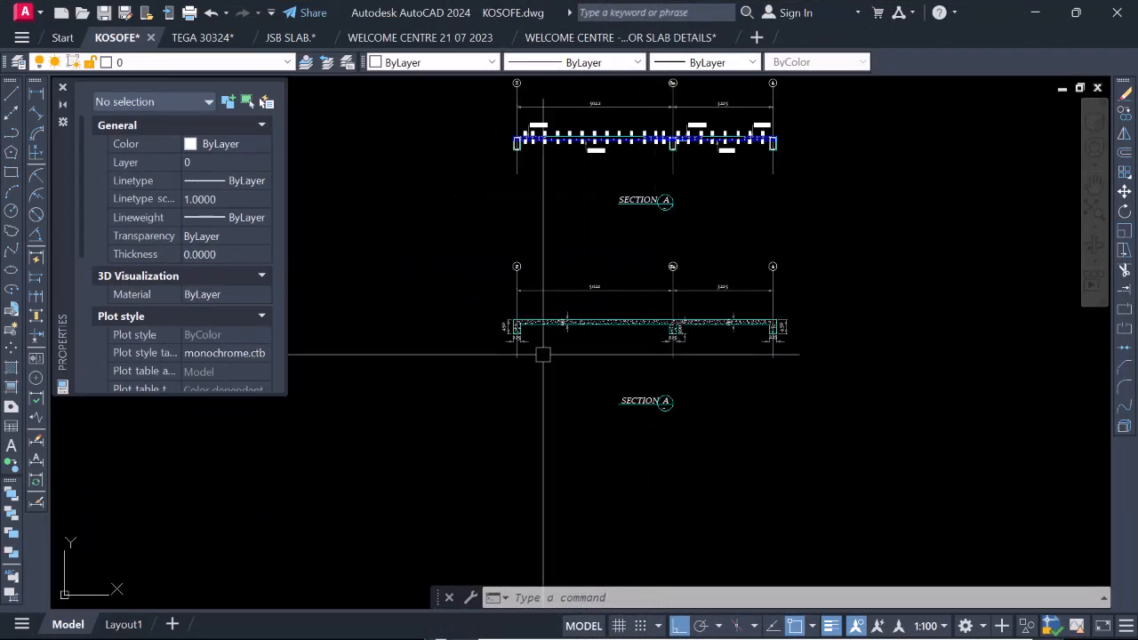
scroll(543, 355, "up", 4)
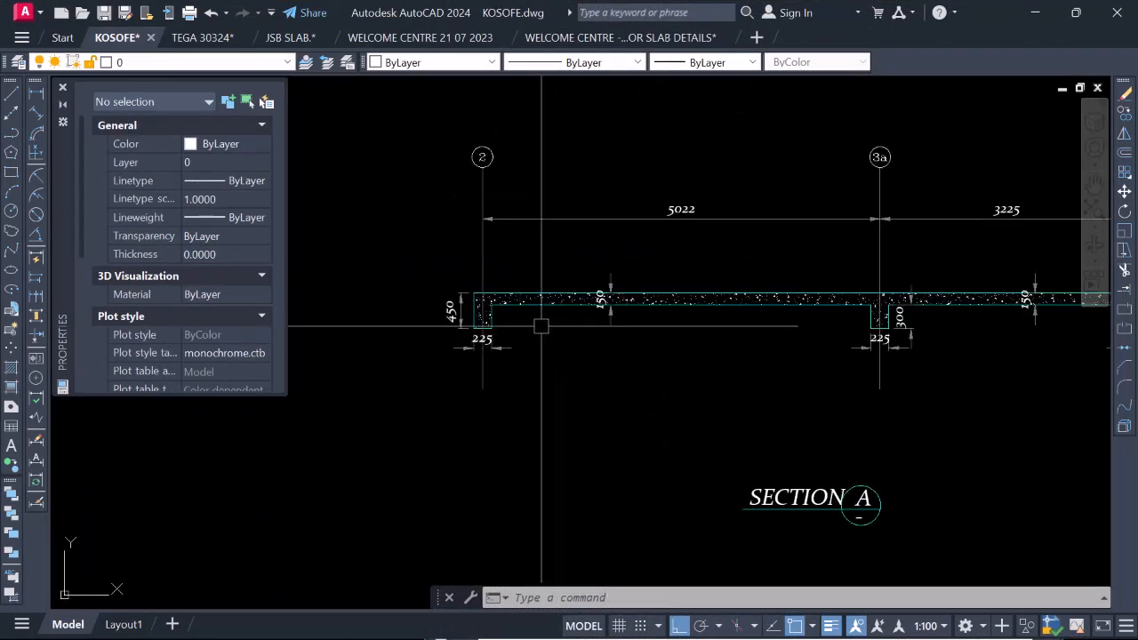
scroll(541, 326, "down", 4)
scroll(734, 326, "up", 4)
scroll(684, 352, "down", 4)
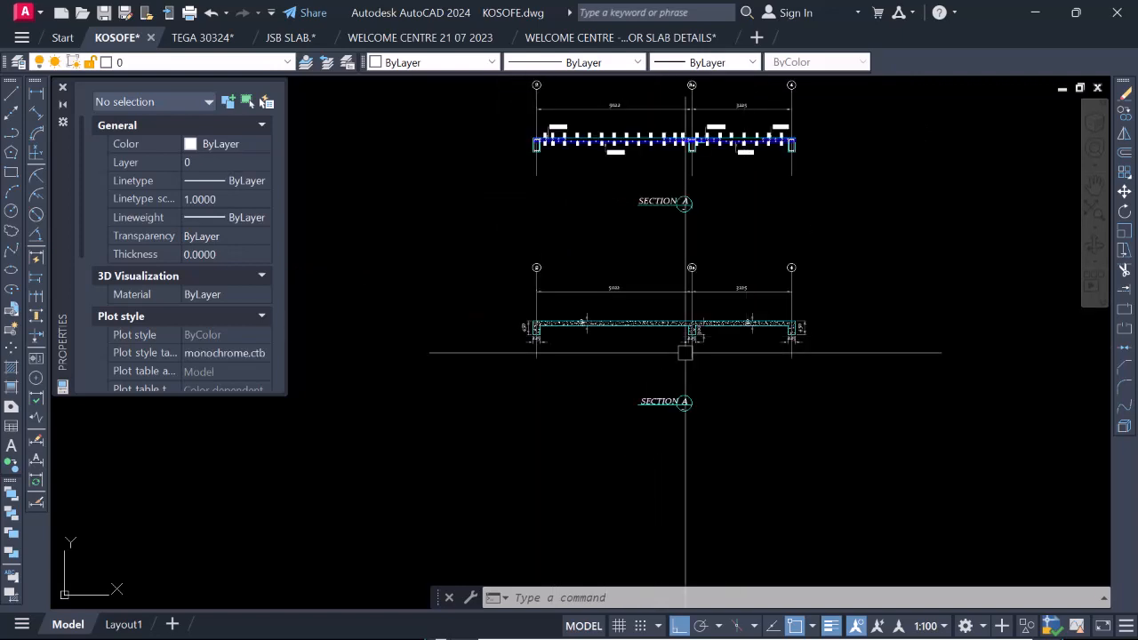
scroll(634, 353, "up", 2)
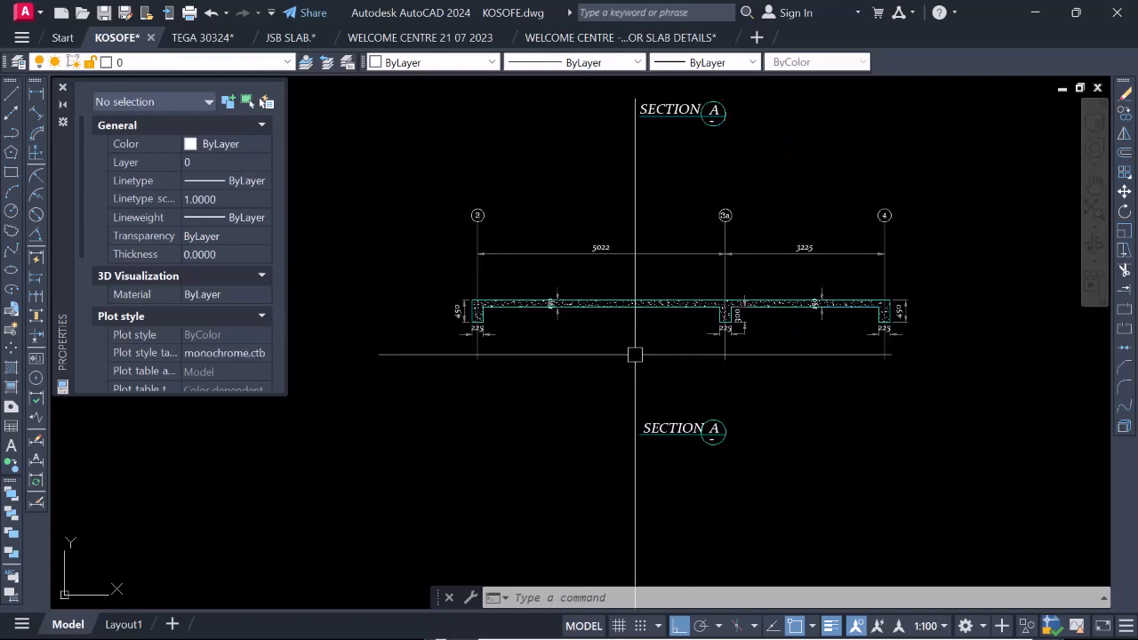
scroll(649, 381, "down", 2)
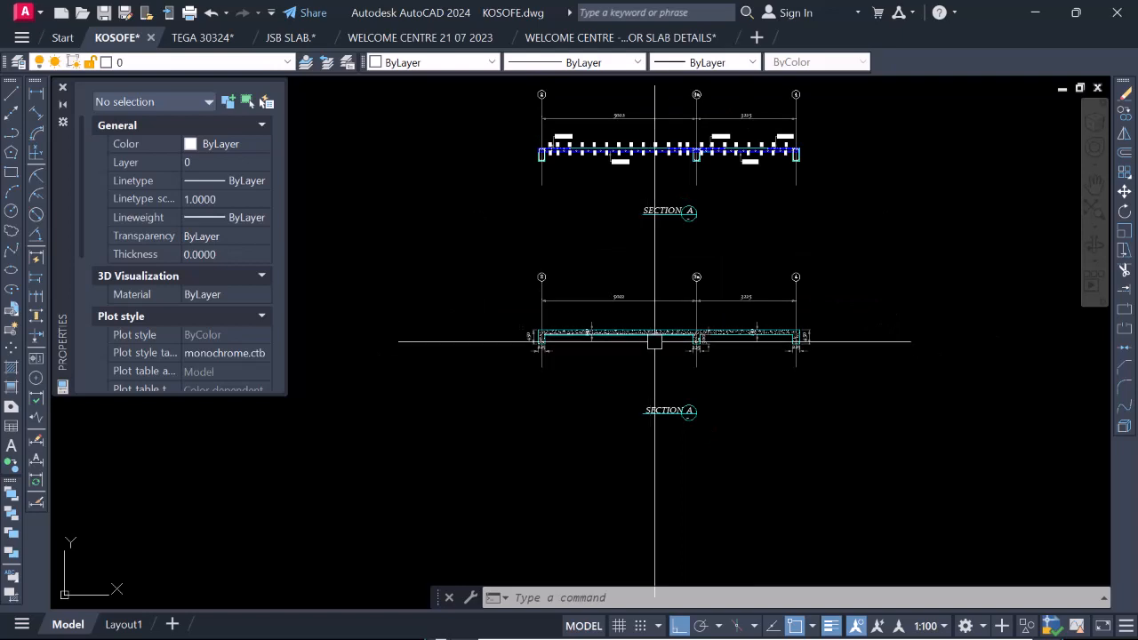
scroll(656, 357, "down", 2)
scroll(662, 253, "up", 2)
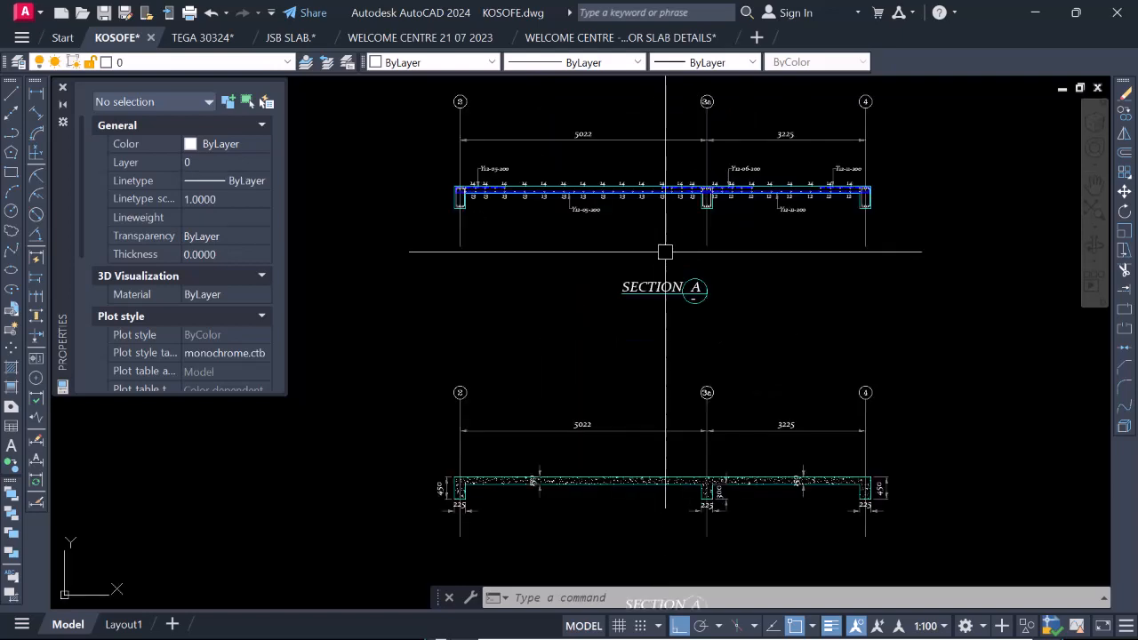
scroll(644, 347, "down", 1)
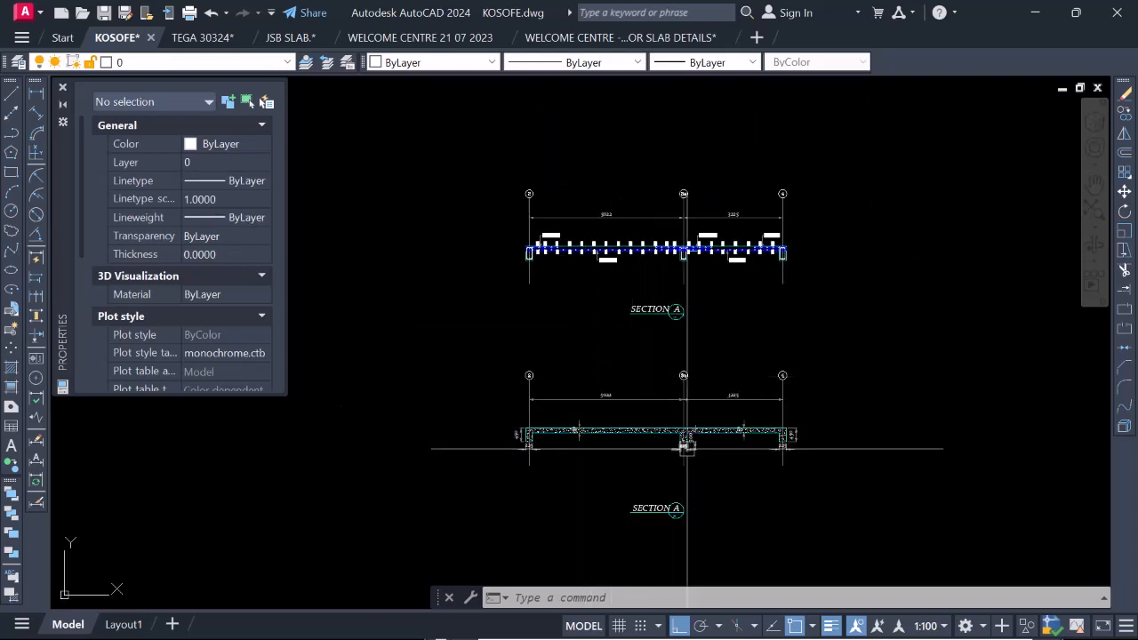
scroll(686, 447, "up", 2)
scroll(685, 455, "down", 5)
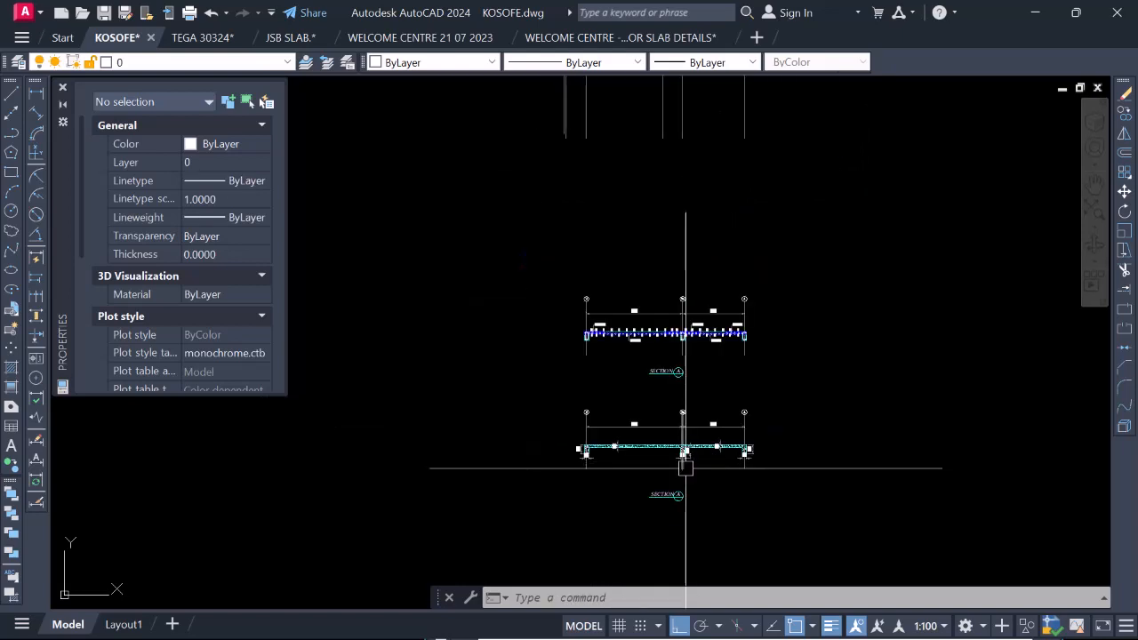
scroll(677, 332, "up", 4)
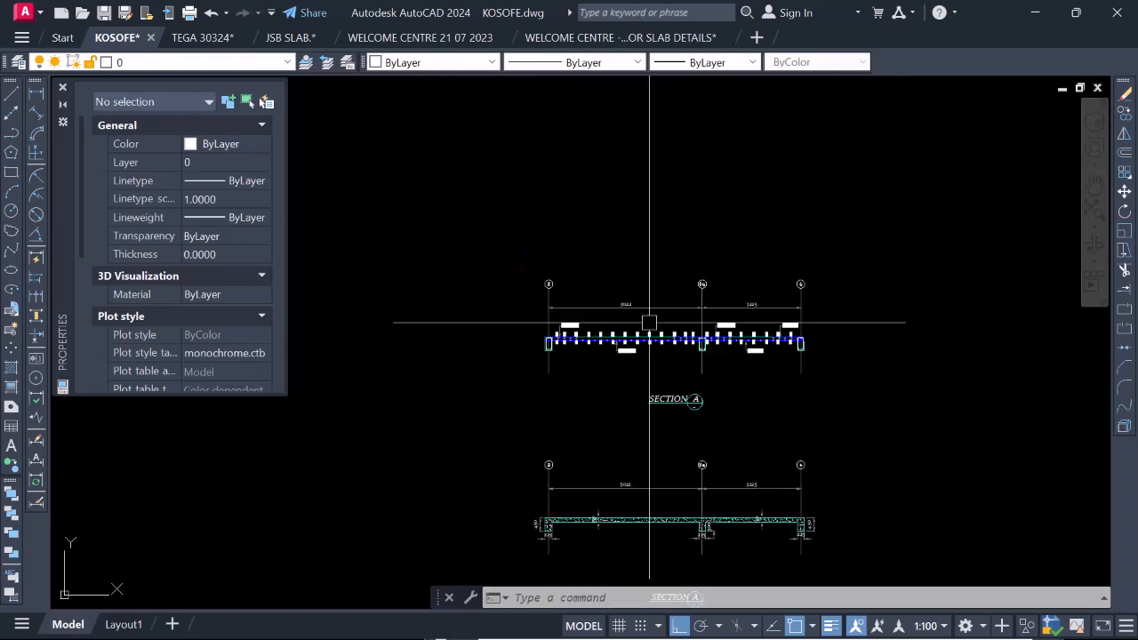
scroll(683, 348, "down", 6)
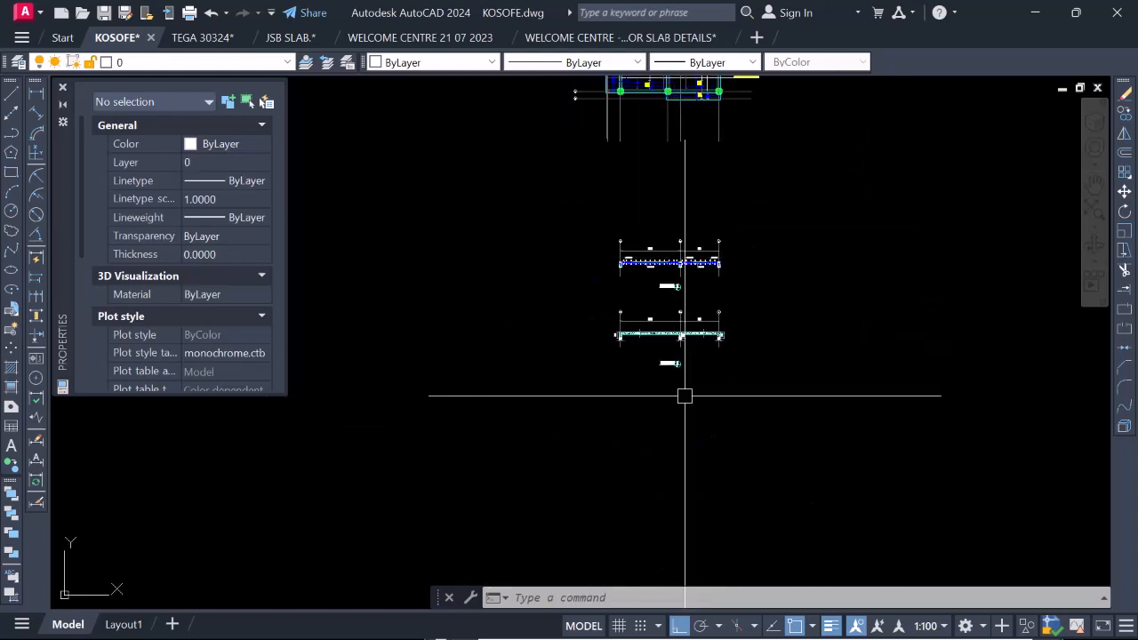
scroll(670, 319, "up", 6)
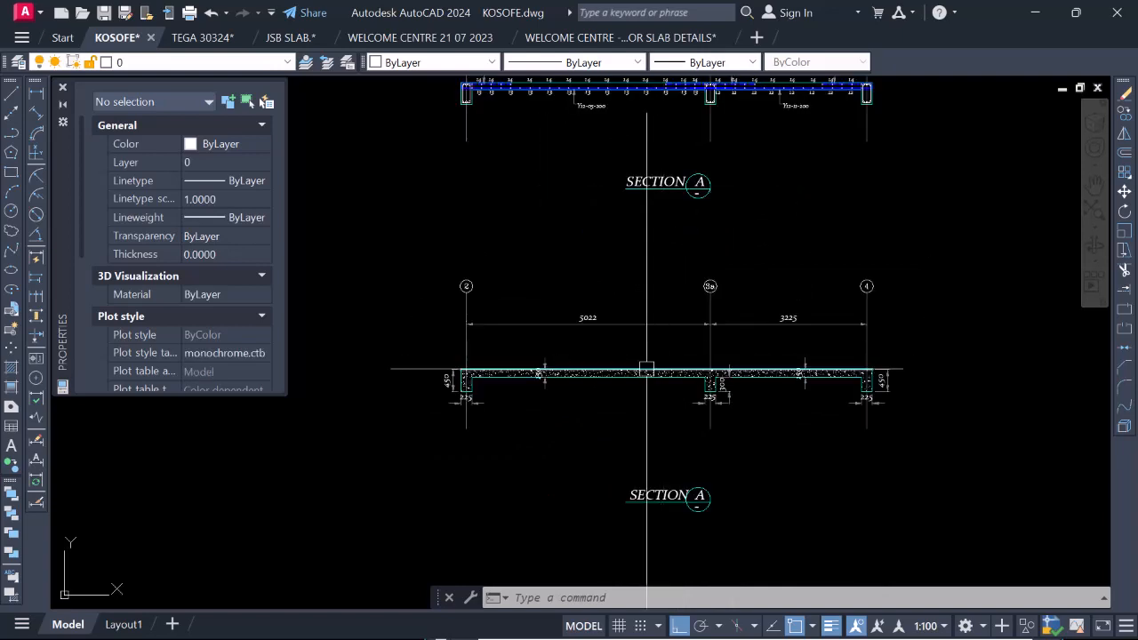
scroll(651, 388, "down", 4)
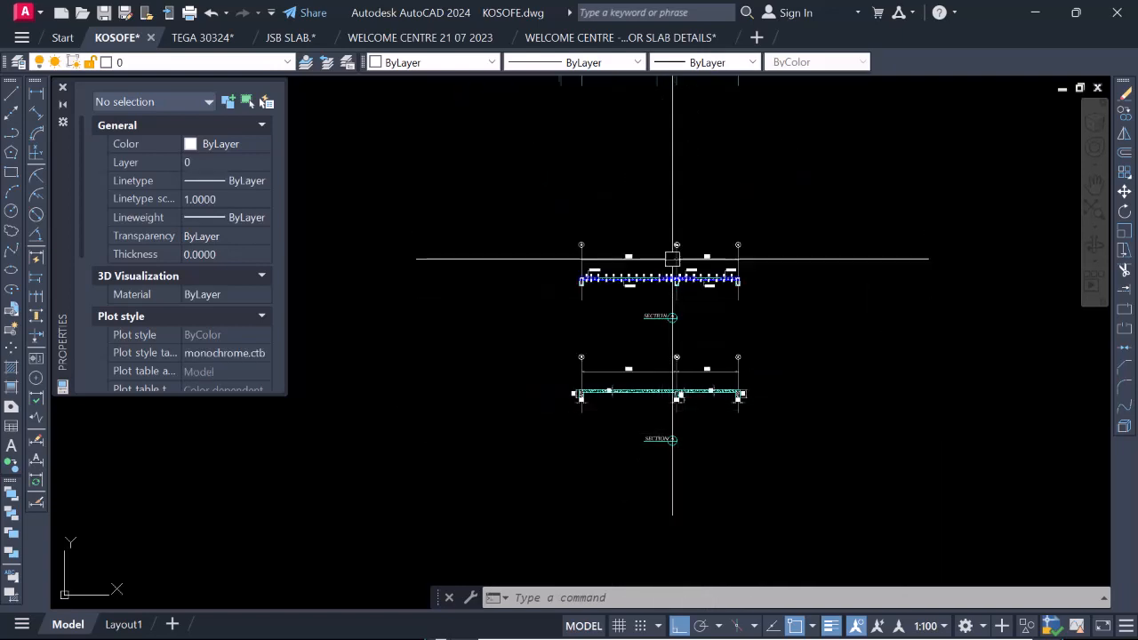
Copy the A section bubble with its underline from the reinforced Section A title to the left end of the plan's red section line.
scroll(664, 295, "up", 4)
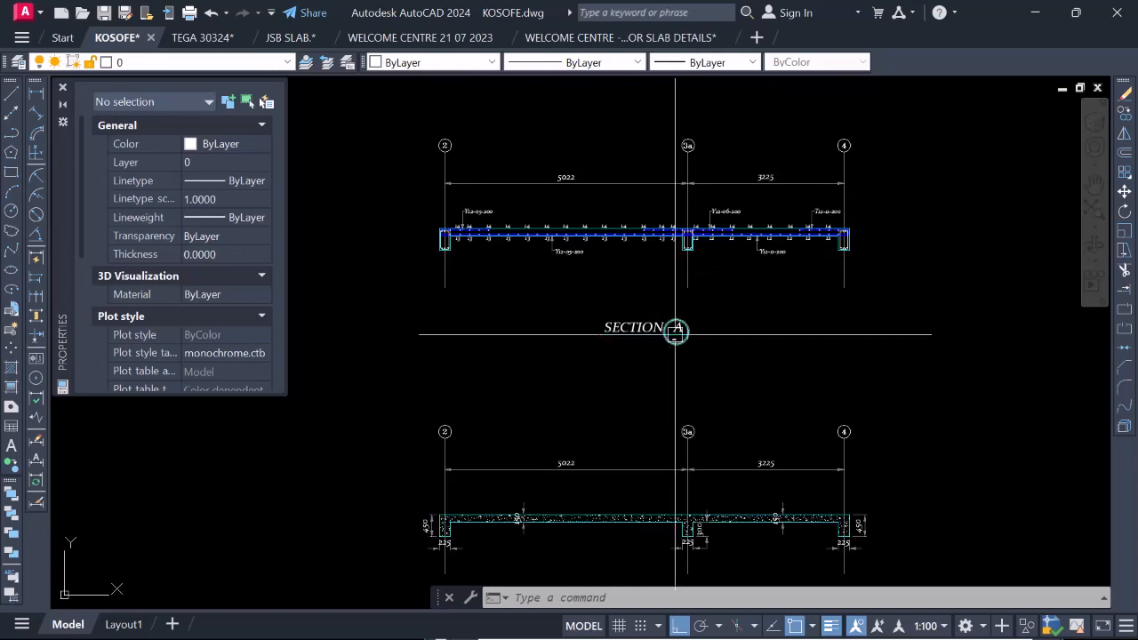
scroll(673, 329, "down", 4)
scroll(681, 362, "up", 5)
scroll(672, 349, "up", 4)
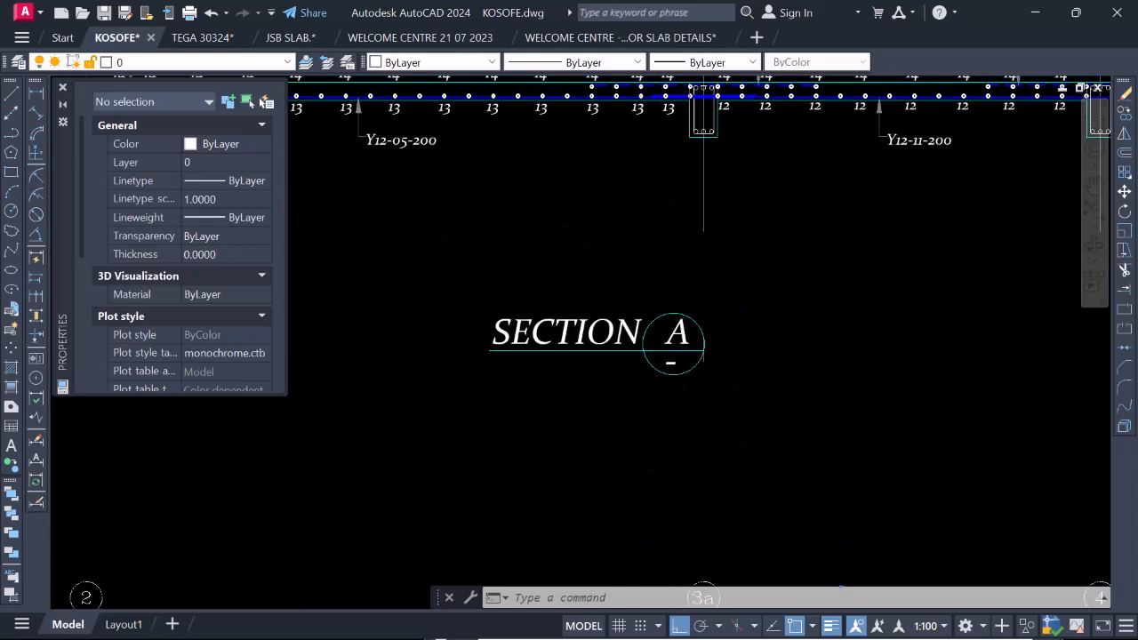
left_click(622, 350)
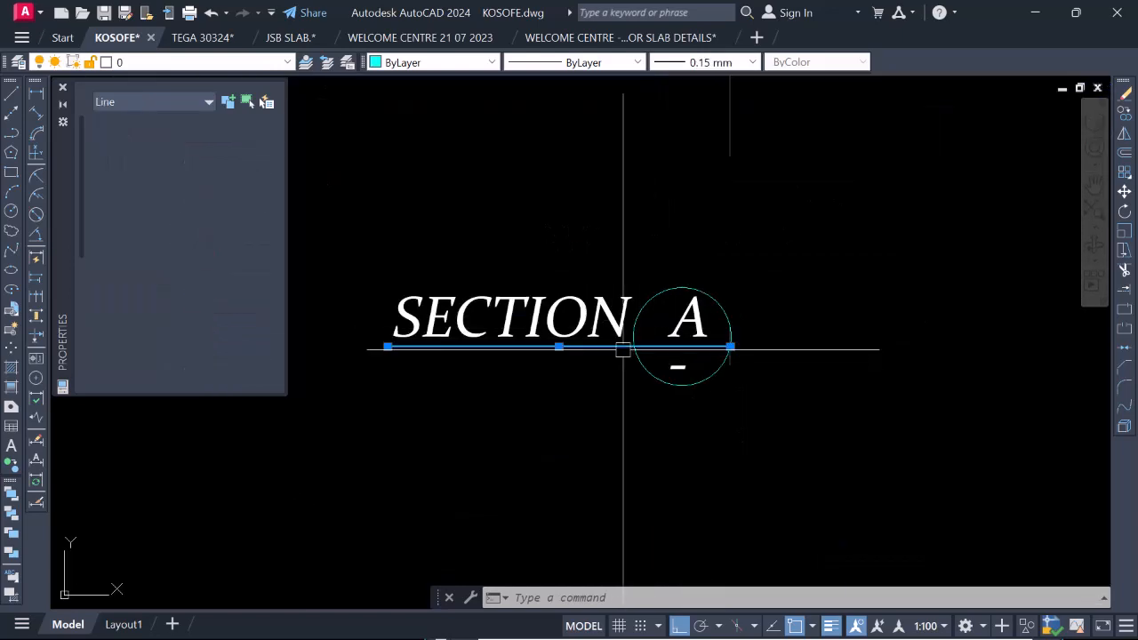
left_click(577, 225)
left_click(745, 393)
right_click(715, 355)
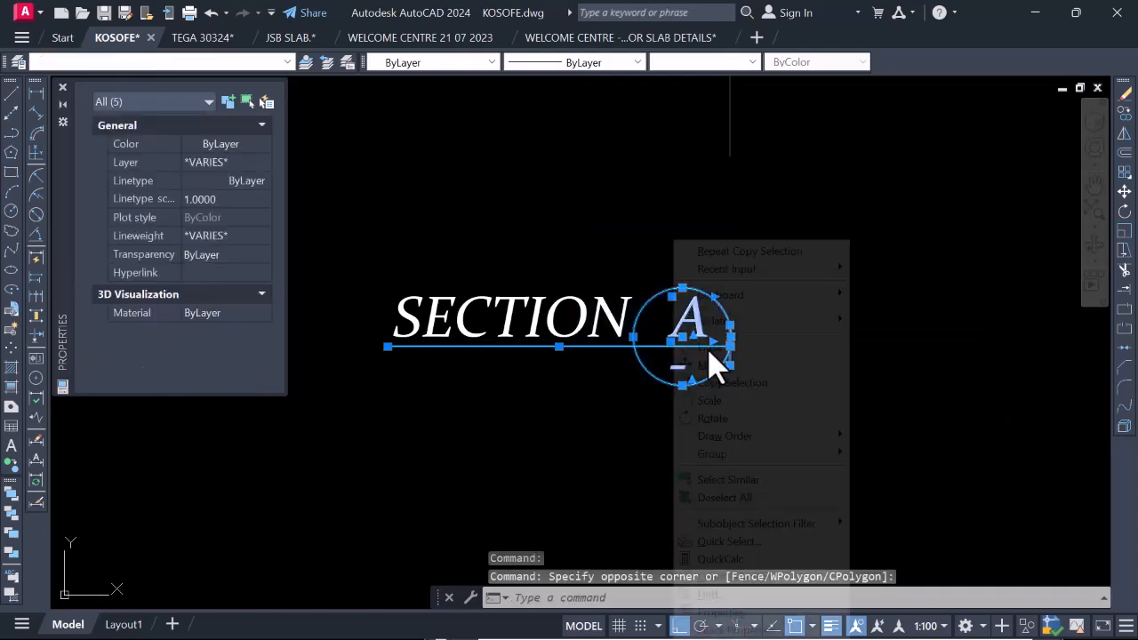
left_click(735, 383)
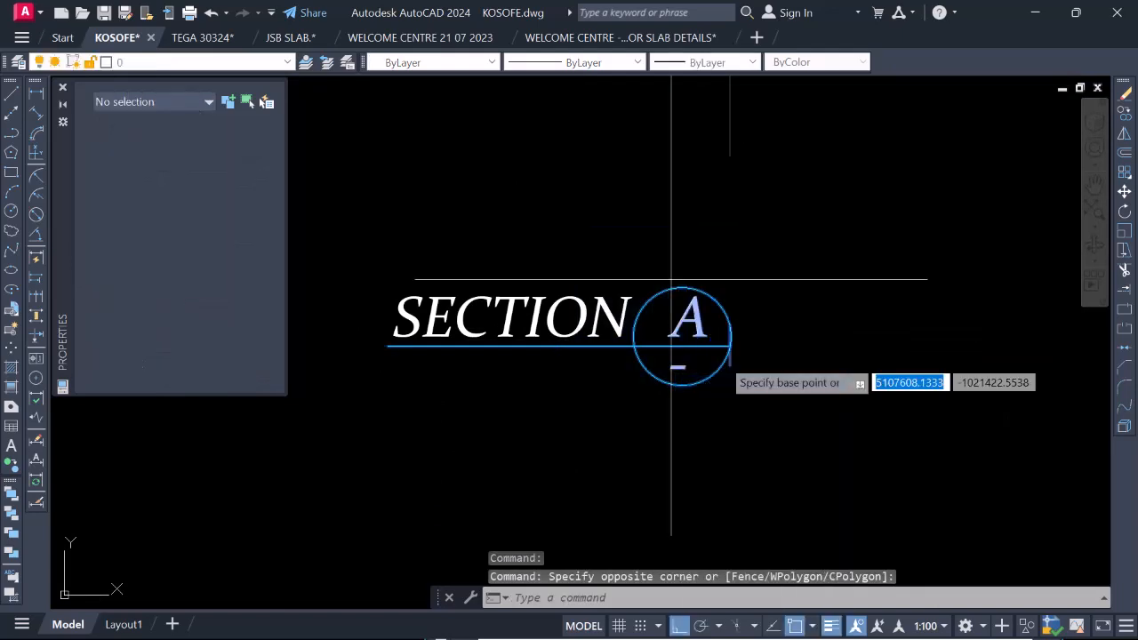
left_click(729, 347)
scroll(731, 374, "down", 5)
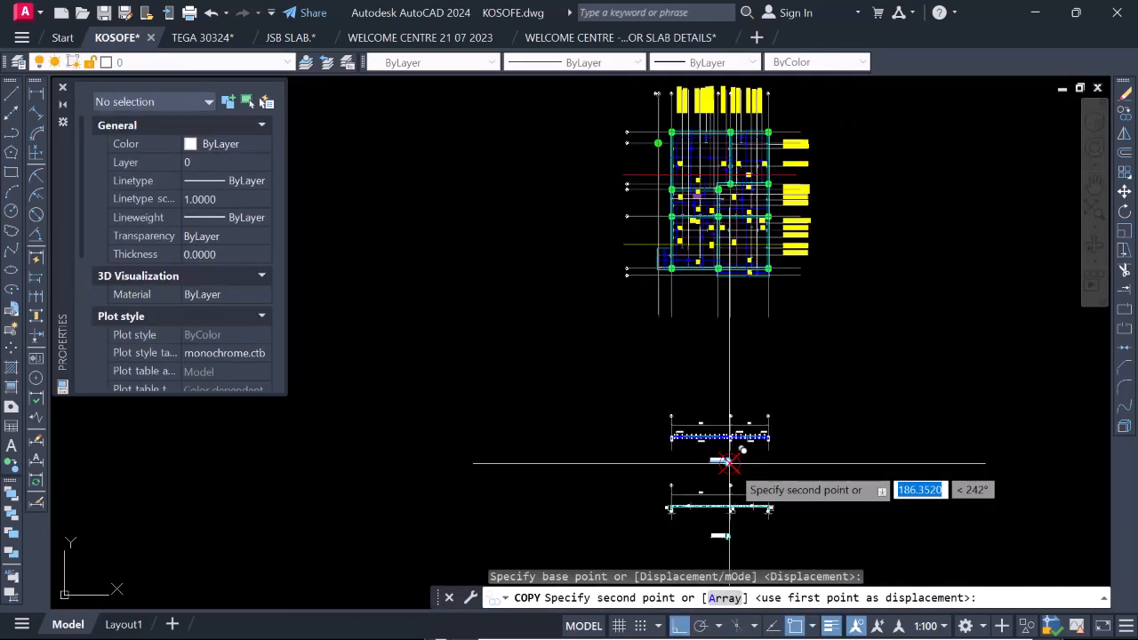
scroll(702, 364, "up", 5)
scroll(705, 335, "up", 5)
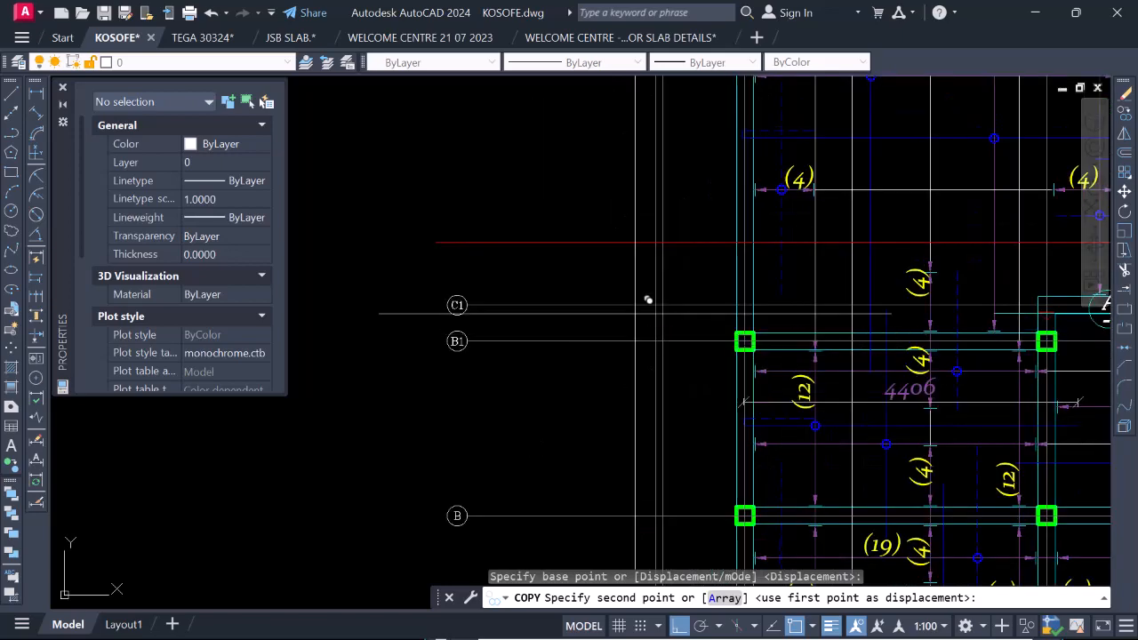
left_click(543, 233)
Place a second copy of the A section bubble at the right end of the plan's red section line.
scroll(543, 233, "down", 5)
scroll(702, 258, "up", 5)
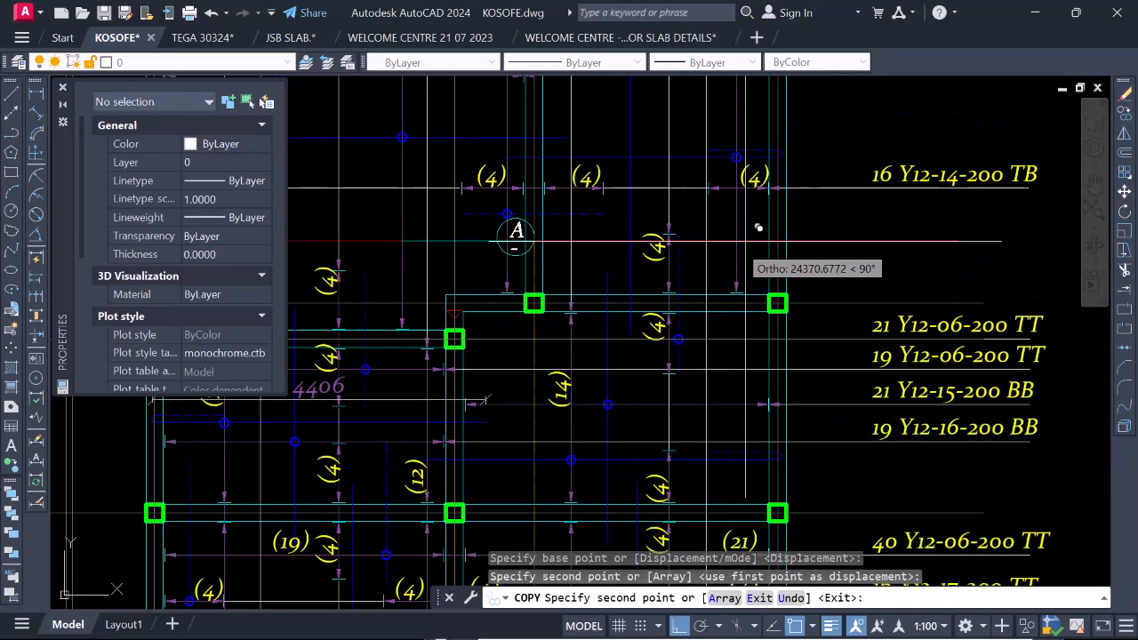
scroll(933, 244, "down", 5)
key("Escape")
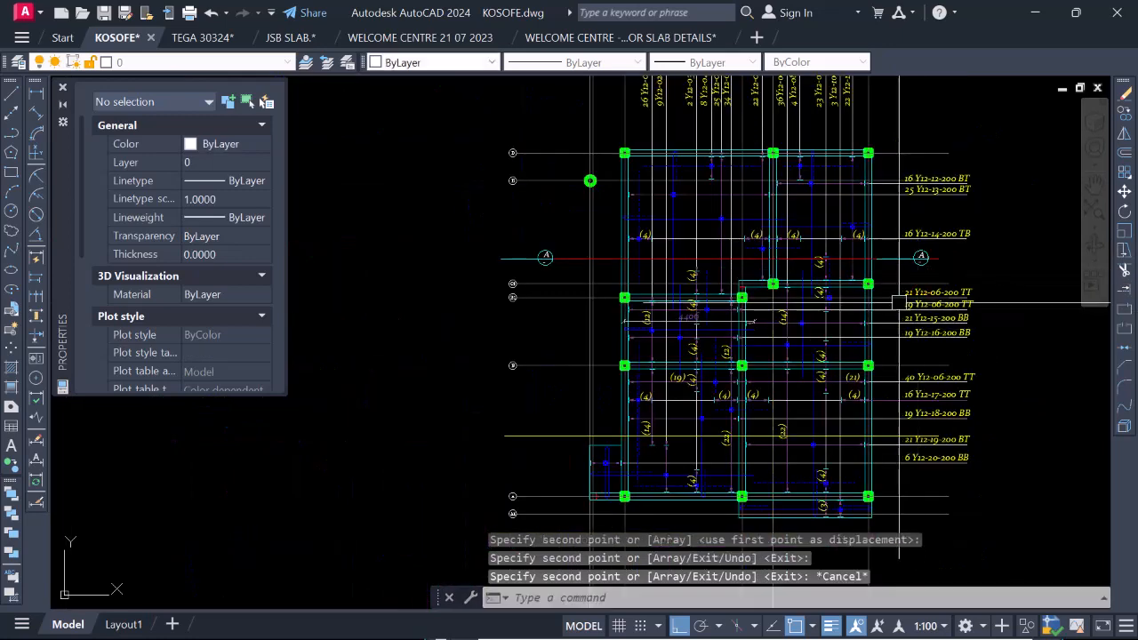
Erase the red section line crossing the slab plan between the two A bubbles.
scroll(630, 231, "up", 6)
left_click(645, 206)
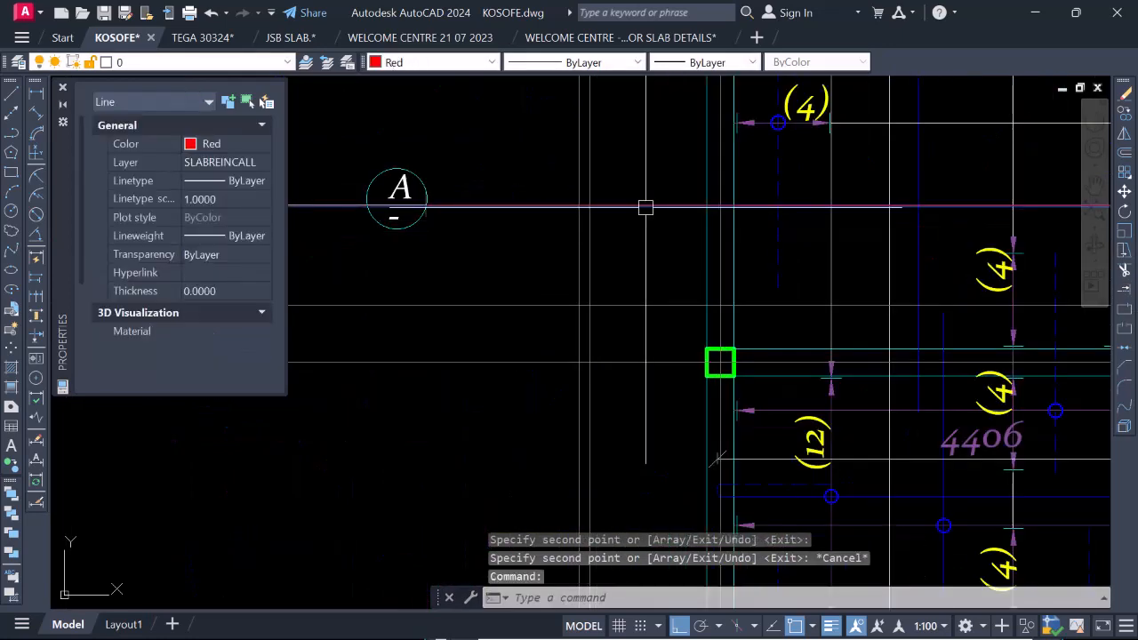
right_click(710, 215)
left_click(745, 321)
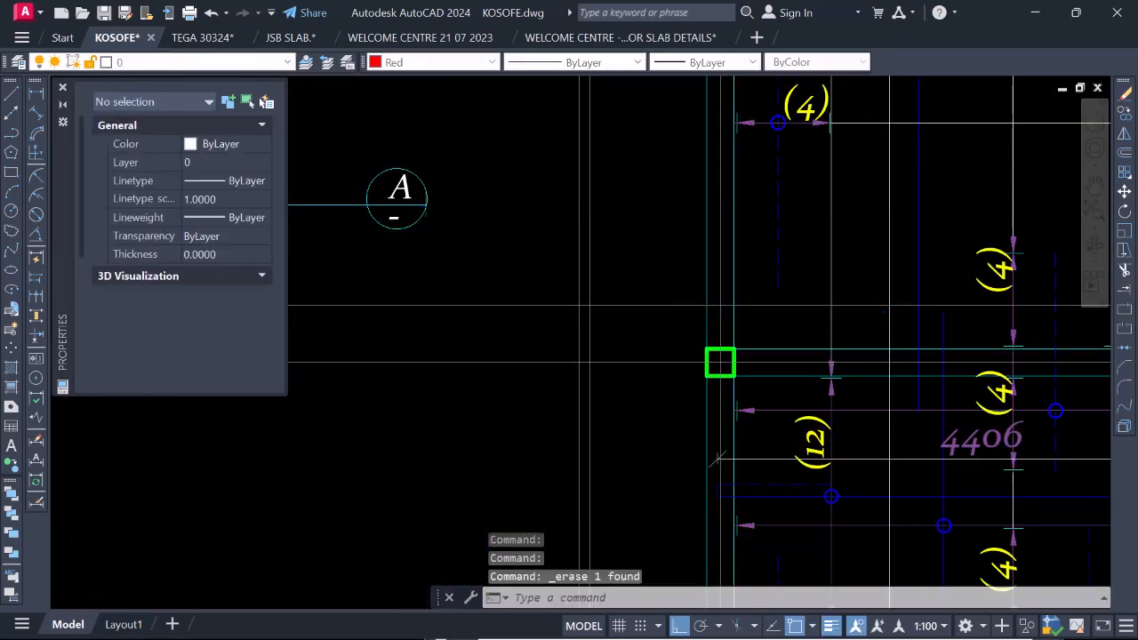
Move the left A mark's line so it starts at the bubble's outer edge and points toward the slab plan.
scroll(718, 361, "down", 4)
scroll(506, 271, "up", 3)
left_click(546, 266)
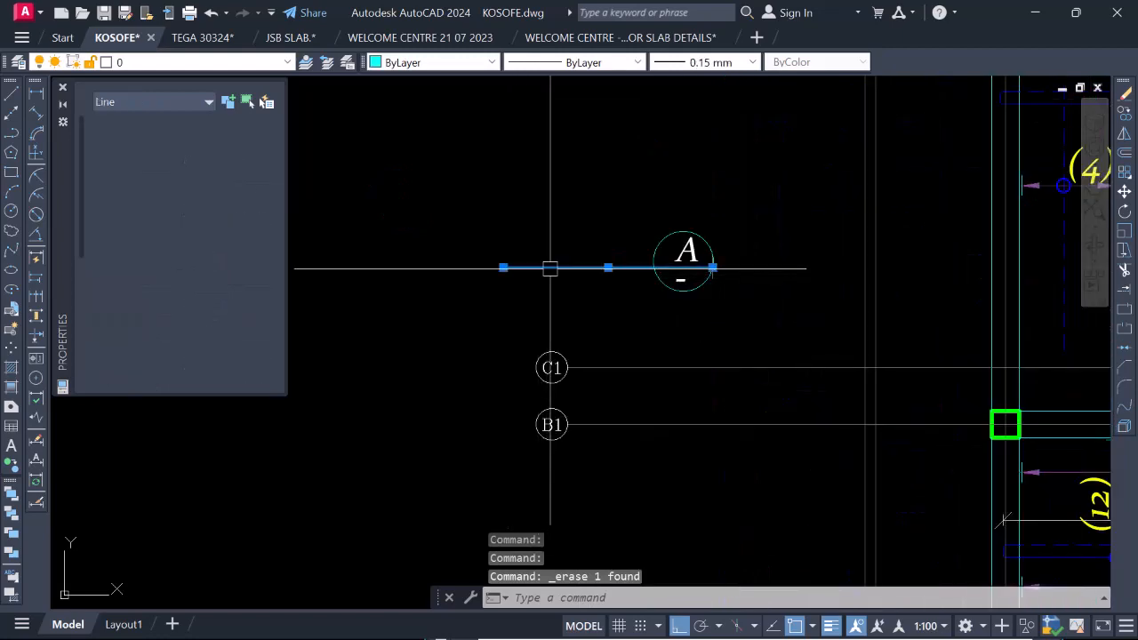
right_click(621, 216)
left_click(664, 341)
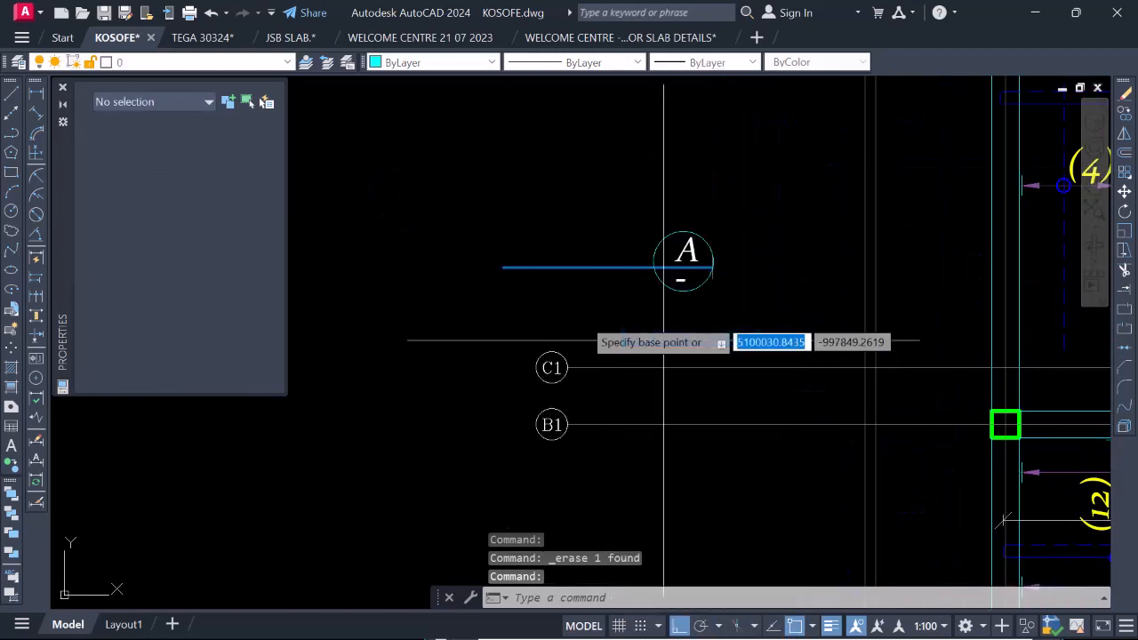
left_click(503, 268)
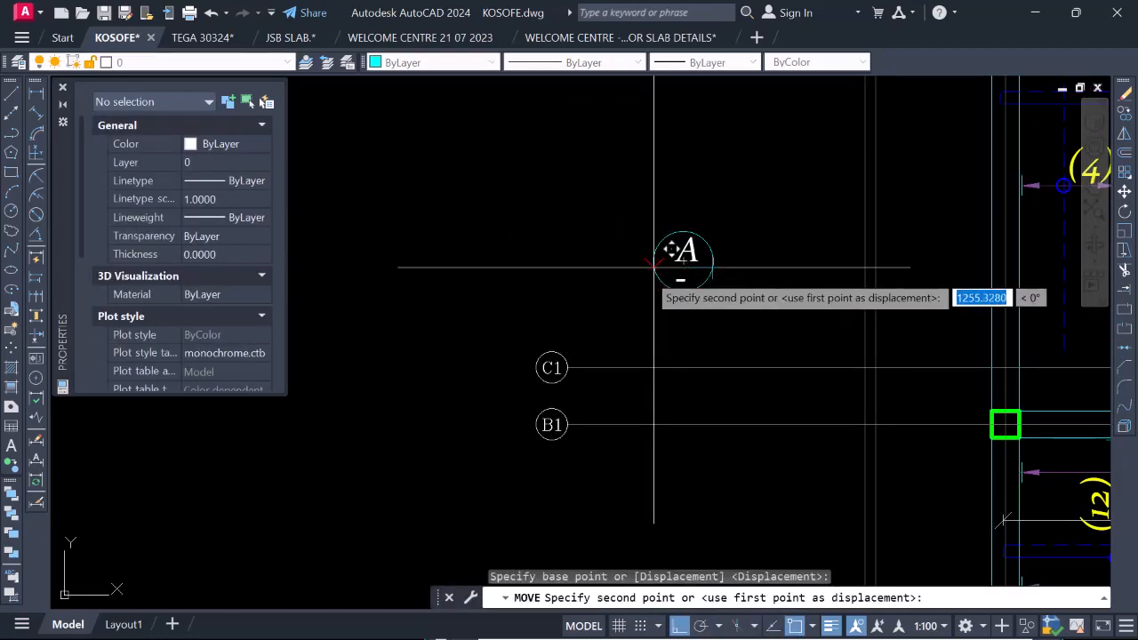
left_click(678, 254)
Shorten the left A mark's line by stretching its plan-side end back to the line's midpoint.
scroll(675, 258, "down", 4)
scroll(540, 261, "down", 4)
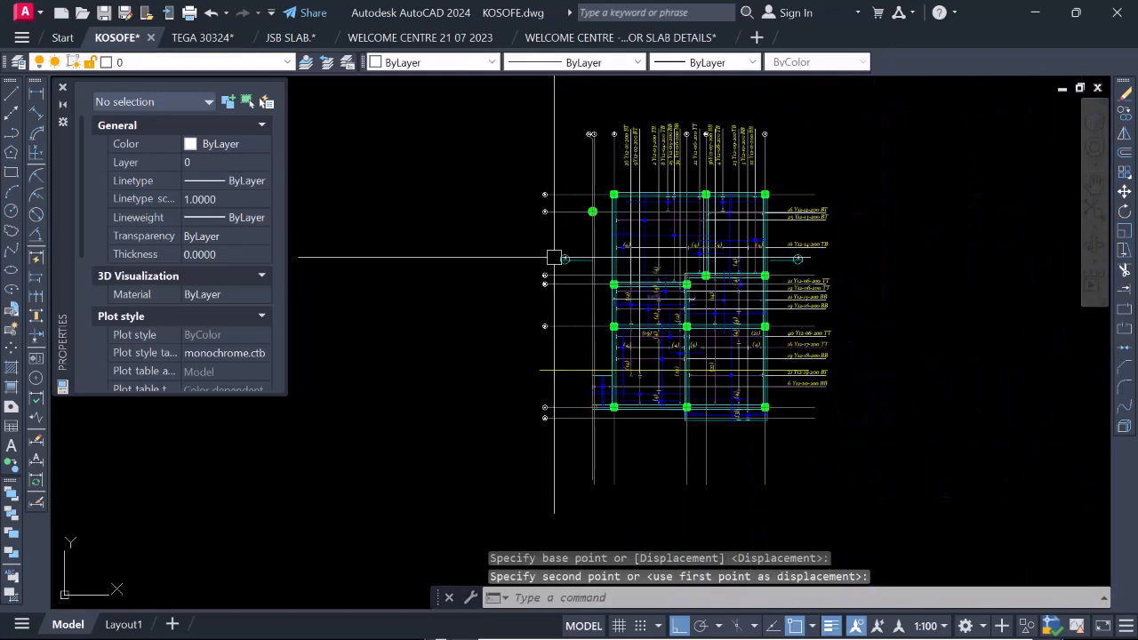
scroll(554, 257, "up", 4)
left_click(722, 280)
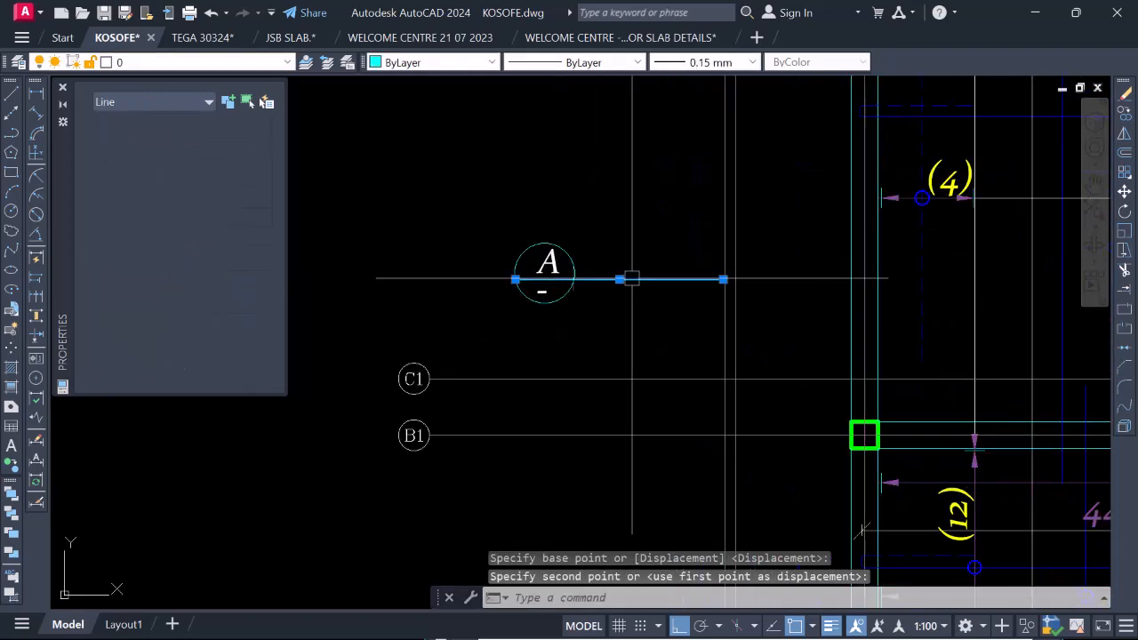
left_click(723, 280)
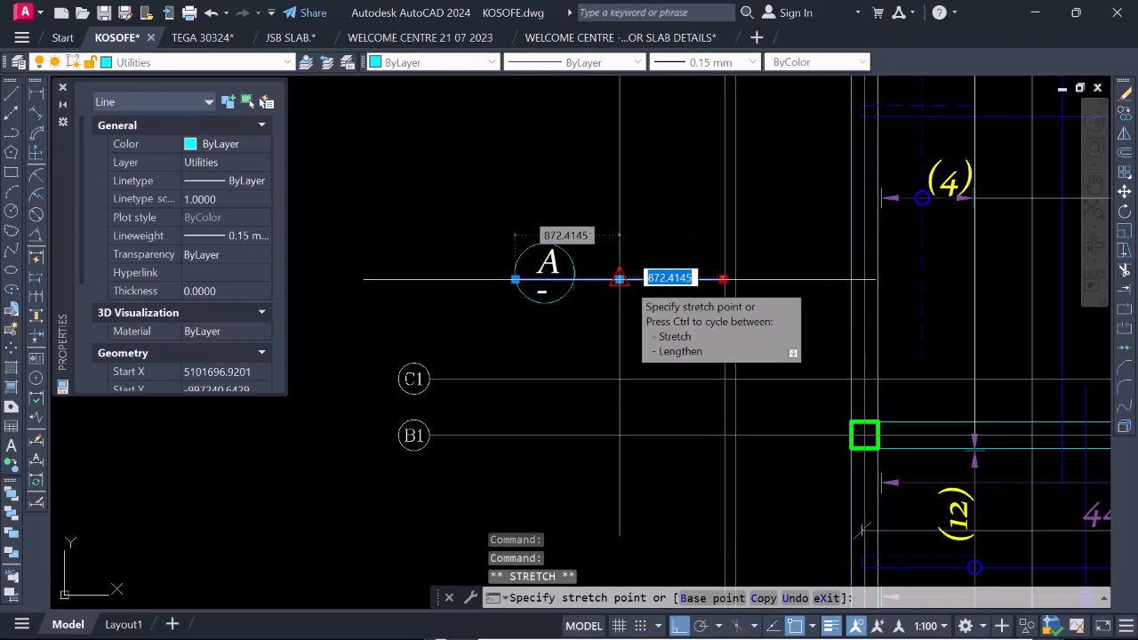
Shorten the right A mark's line by stretching its plan-side end toward the bubble, leaving a short tail like the left mark.
scroll(619, 280, "down", 5)
scroll(869, 280, "up", 6)
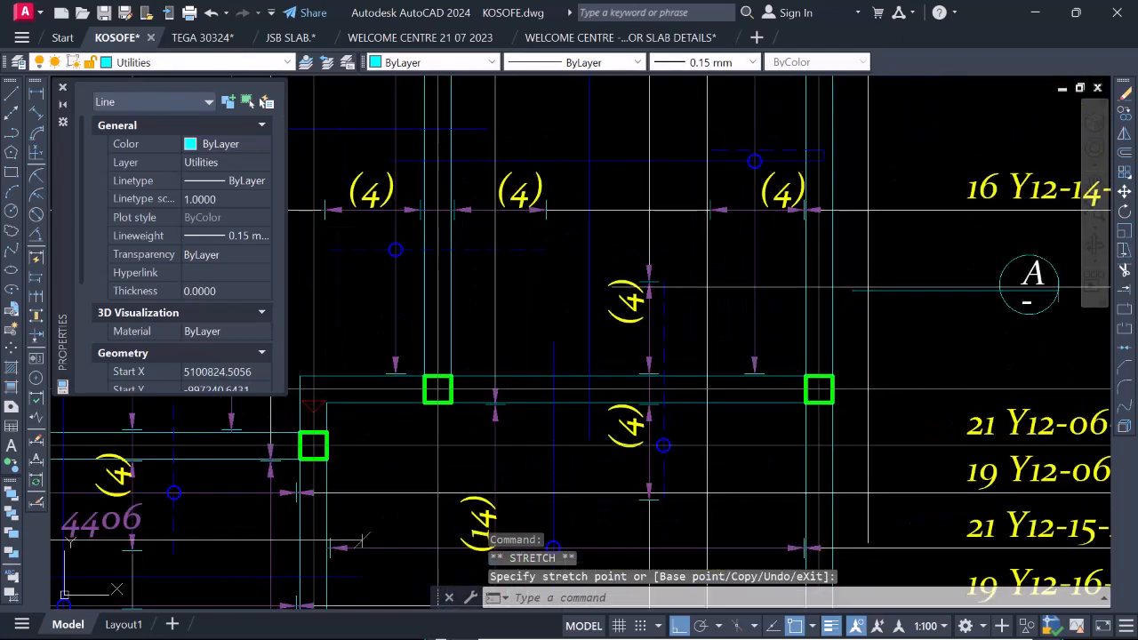
left_click(851, 291)
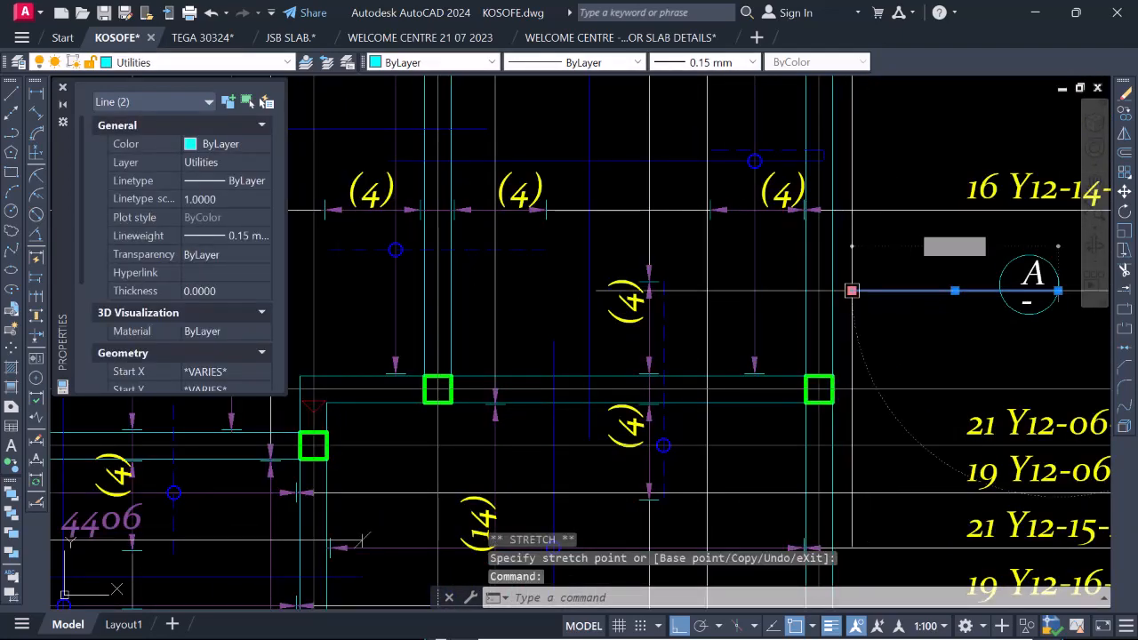
left_click(850, 290)
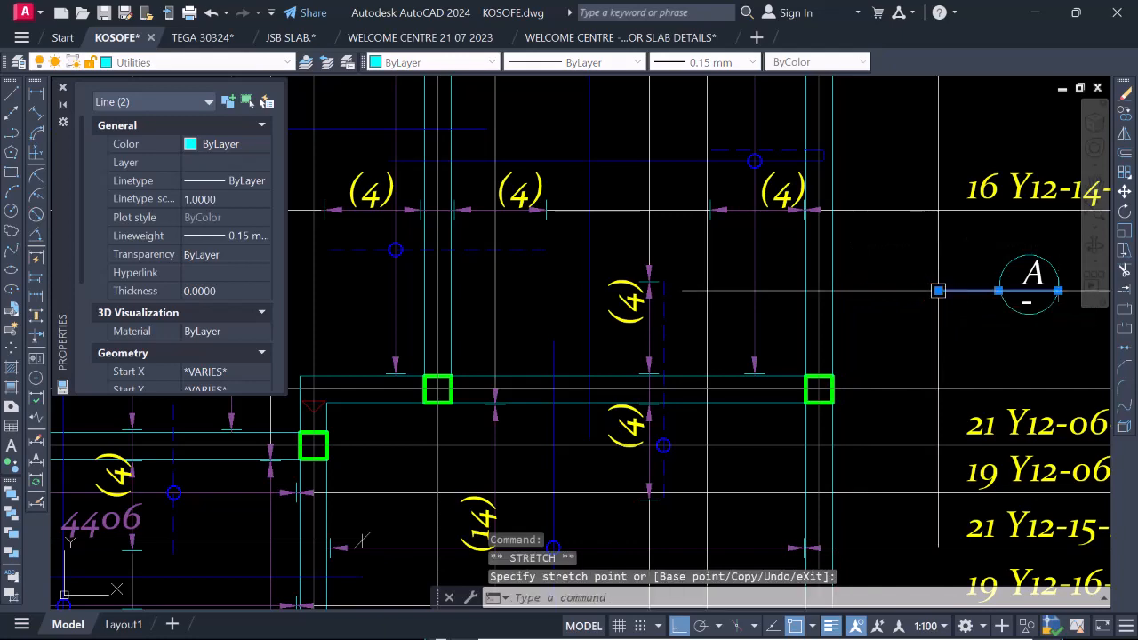
scroll(938, 290, "down", 5)
key("Escape")
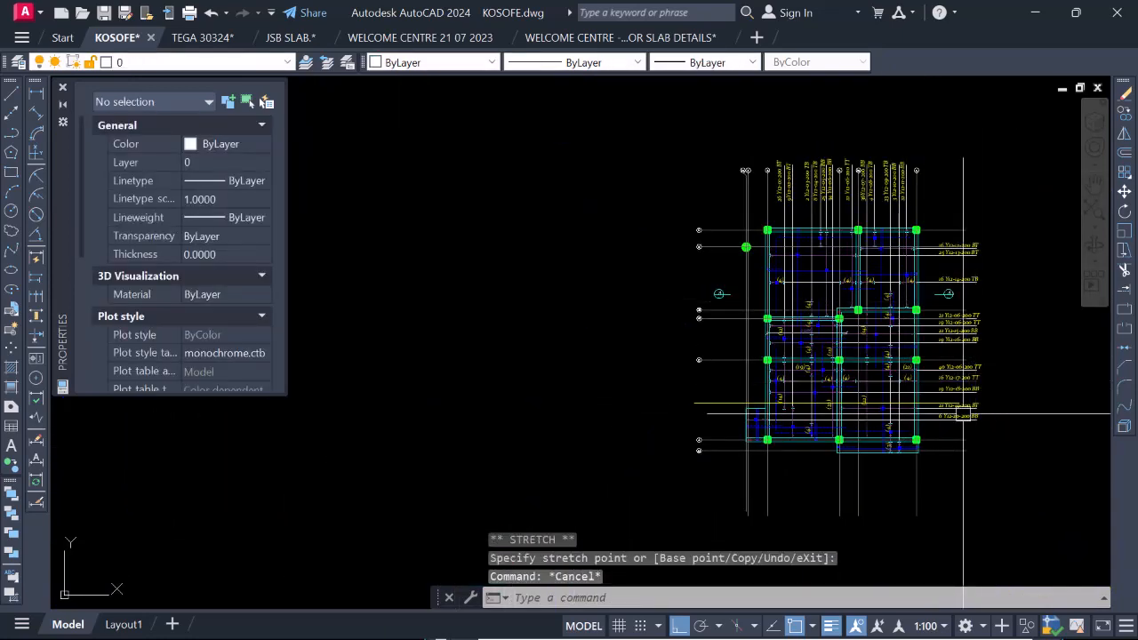
Examine the A section marks on the slab plan and the two Section A views below it.
scroll(697, 409, "down", 2)
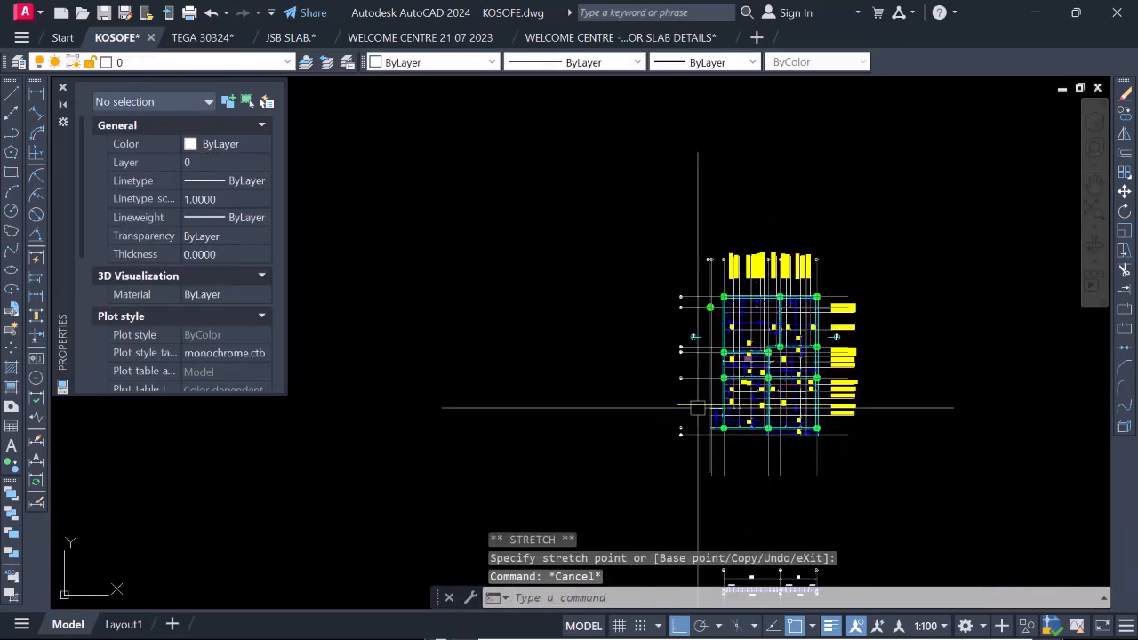
scroll(720, 371, "up", 4)
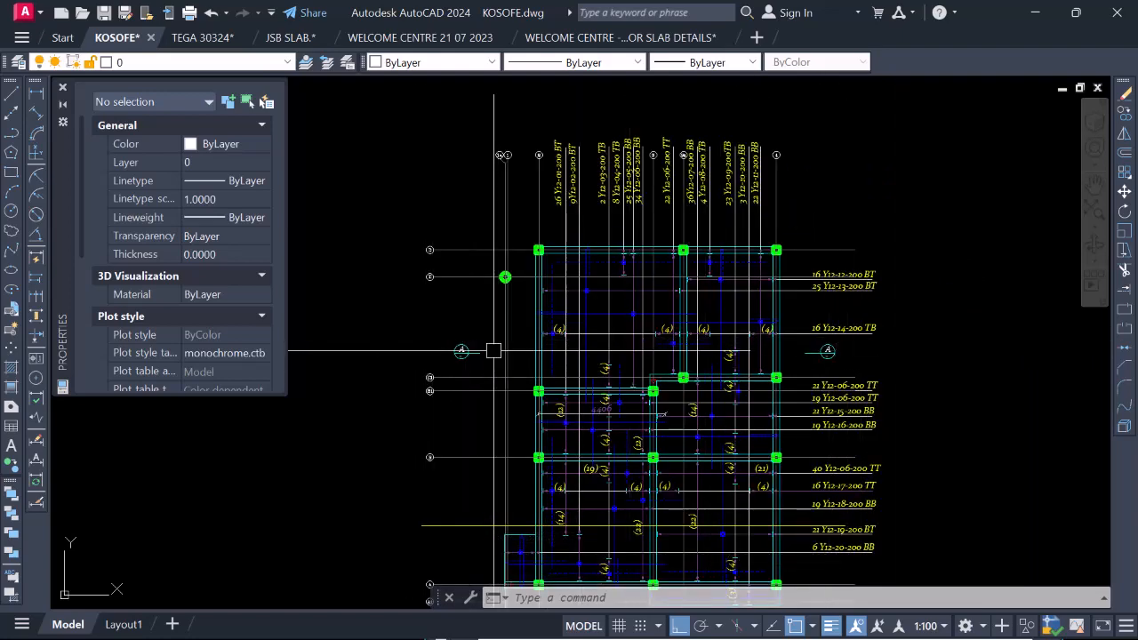
scroll(702, 320, "down", 4)
scroll(702, 325, "up", 4)
scroll(735, 378, "down", 2)
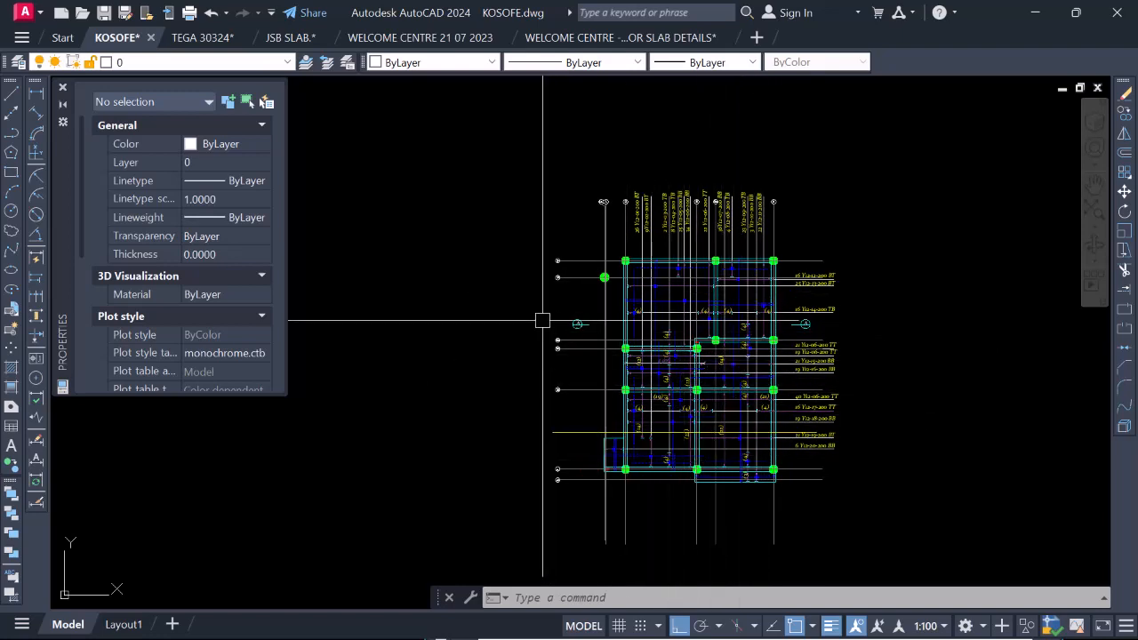
scroll(891, 335, "down", 6)
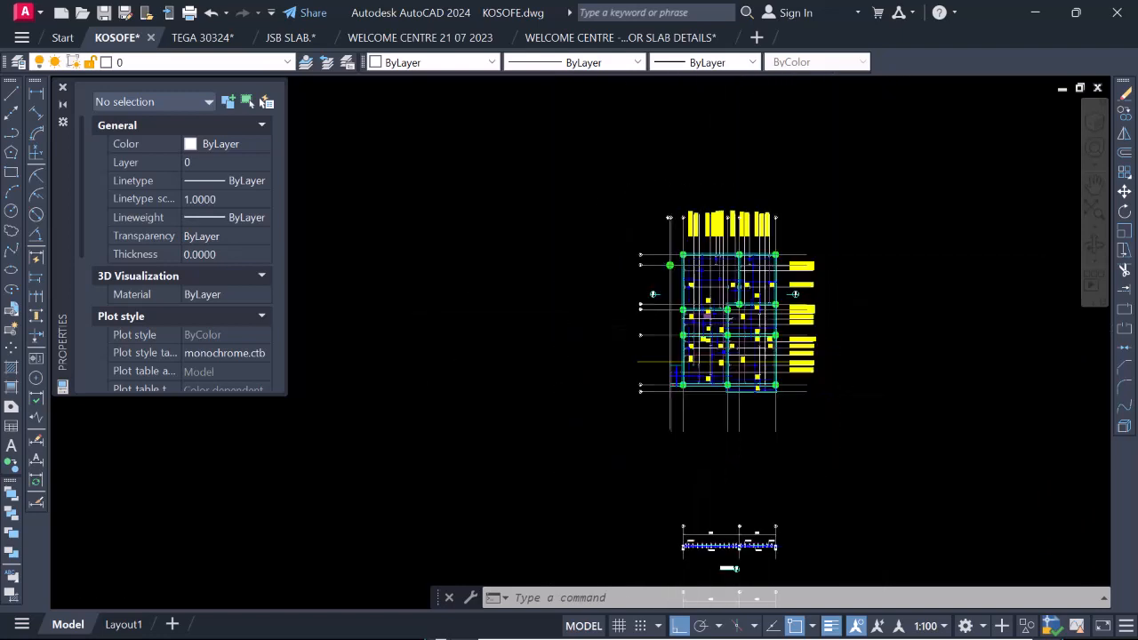
scroll(724, 311, "up", 6)
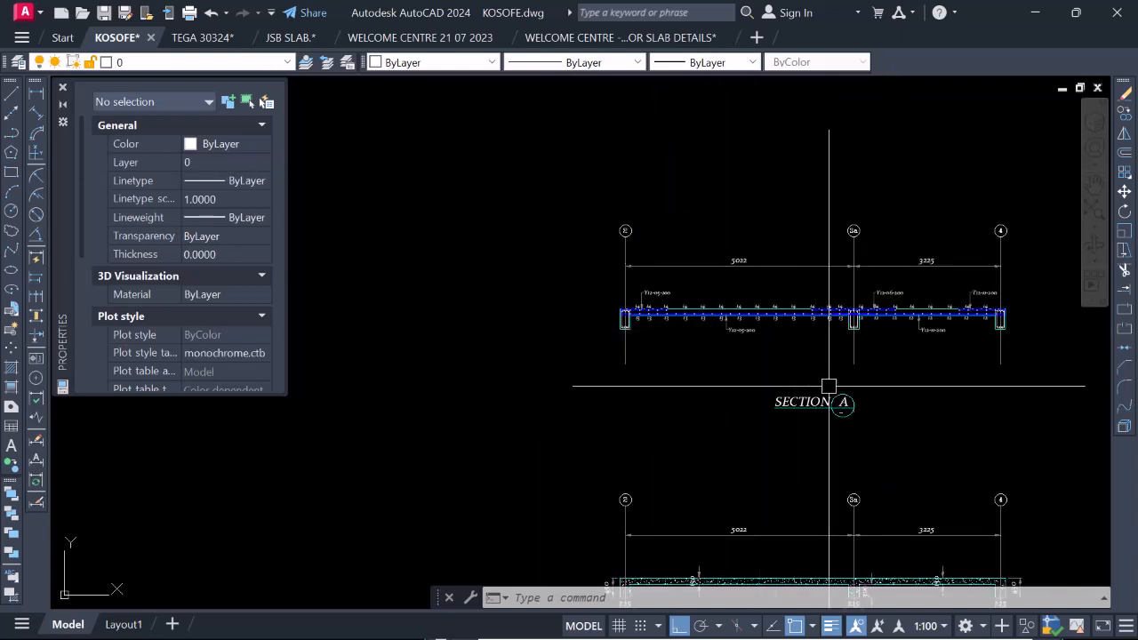
scroll(836, 400, "up", 4)
Move both Section A views with their titles straight up, closer beneath the slab plan.
scroll(724, 378, "down", 4)
scroll(689, 329, "down", 6)
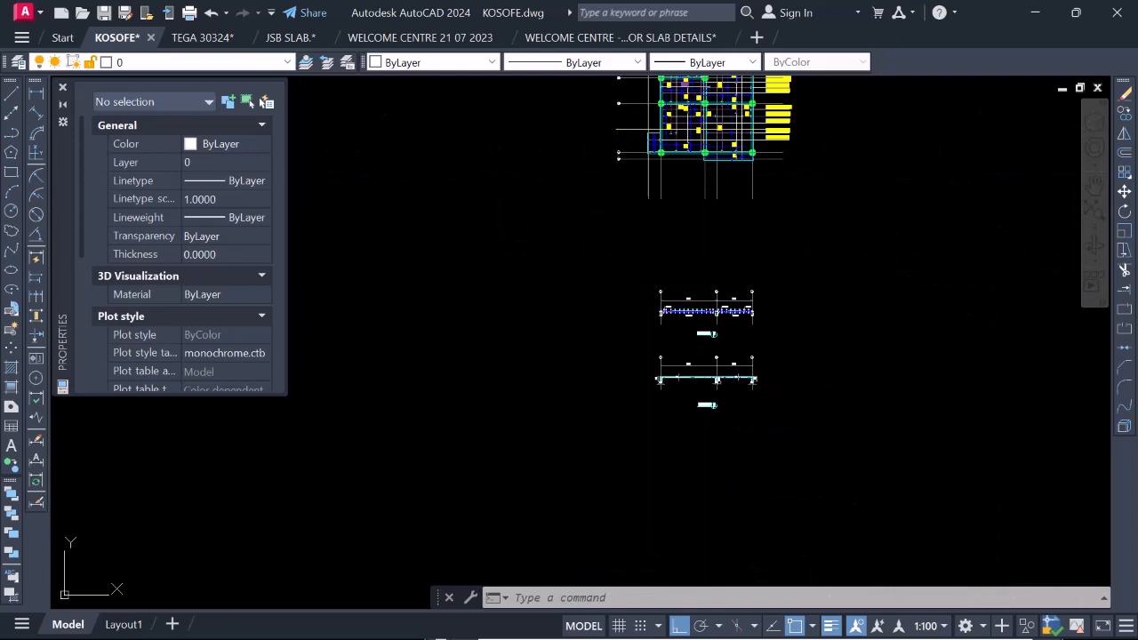
left_click(615, 190)
left_click(815, 448)
right_click(746, 427)
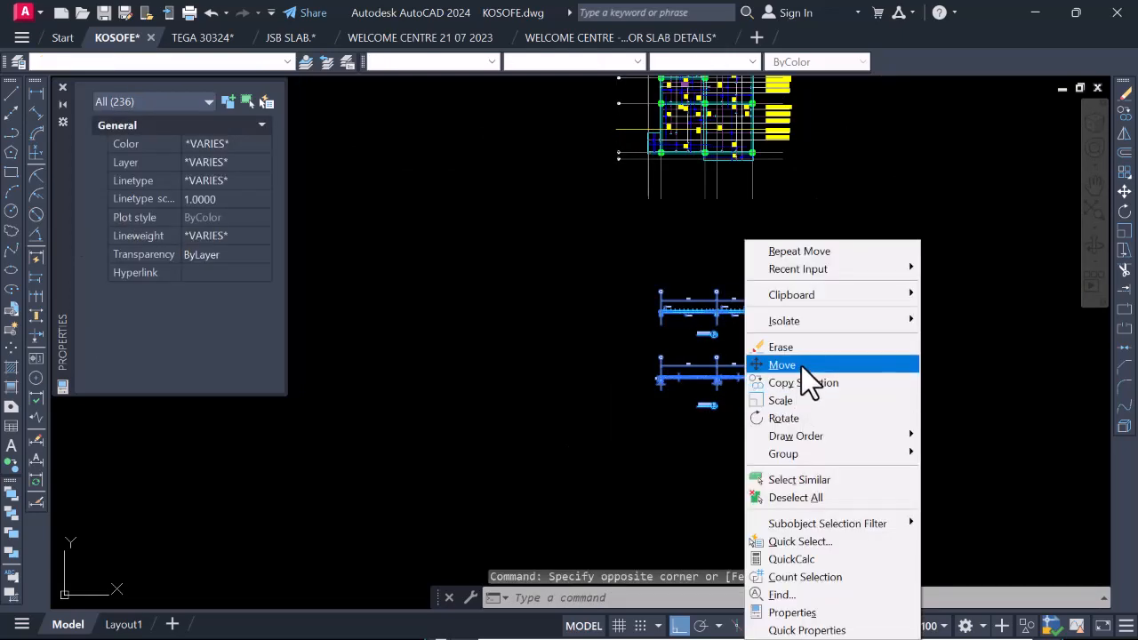
left_click(800, 365)
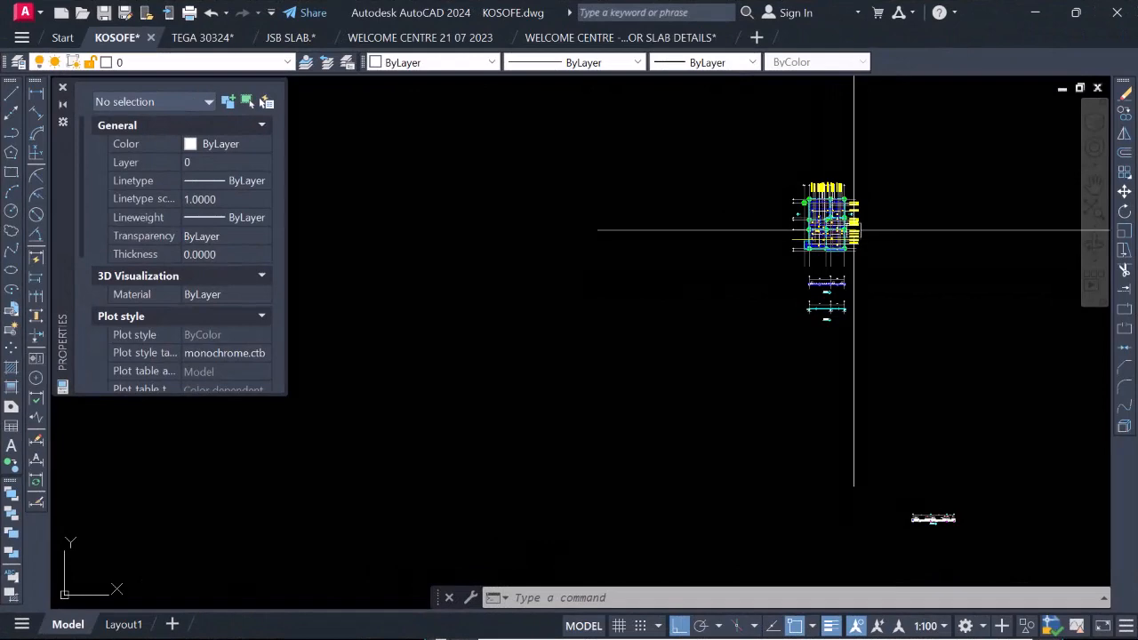
Check the spacing and layout of the moved Section A views relative to the slab plan.
scroll(800, 158, "up", 6)
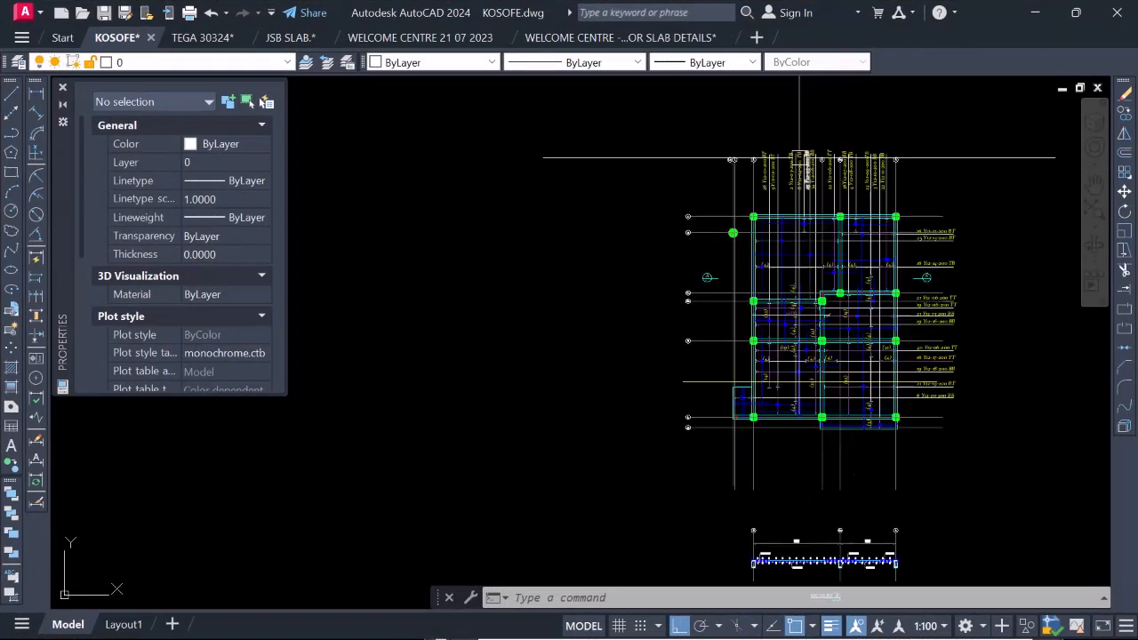
scroll(987, 241, "down", 2)
scroll(804, 267, "up", 1)
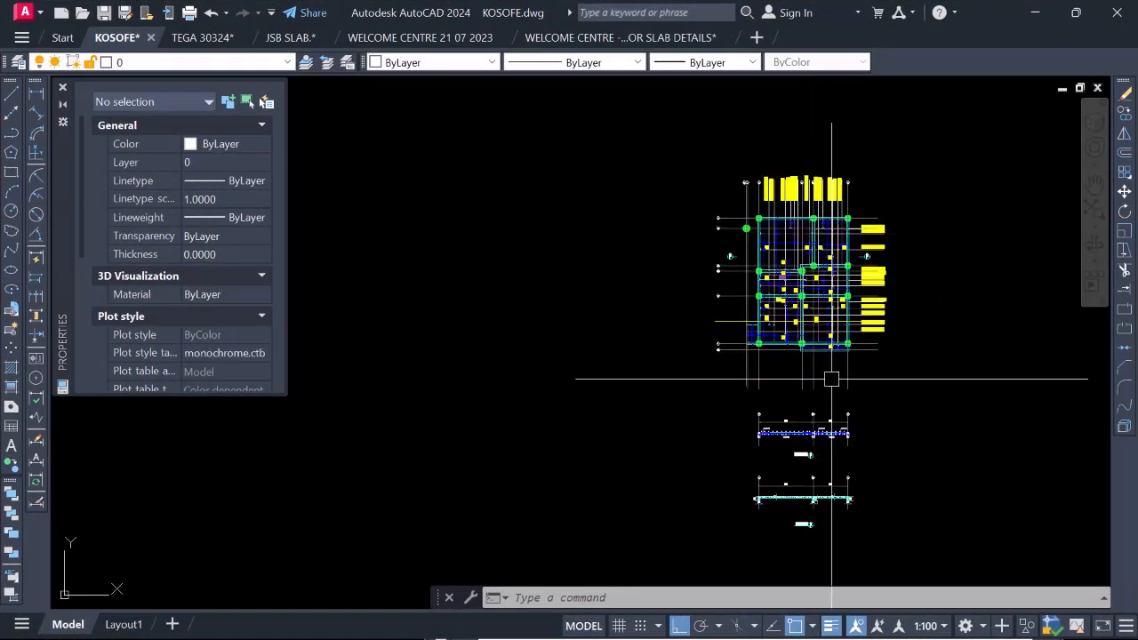
scroll(800, 438, "up", 5)
scroll(800, 438, "down", 4)
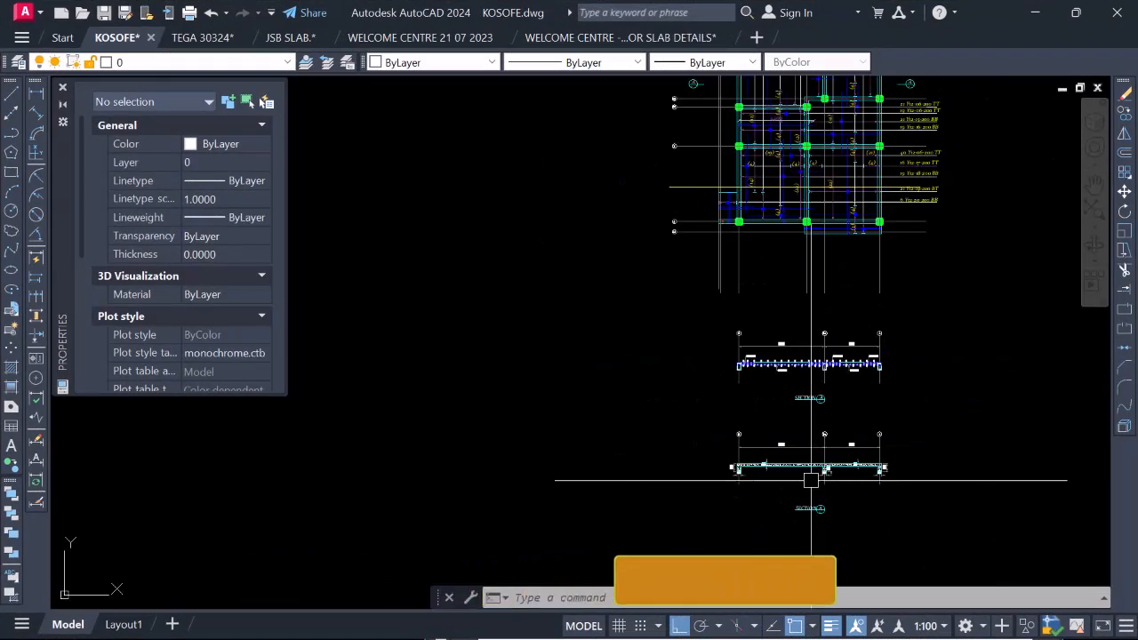
scroll(762, 158, "up", 4)
scroll(863, 374, "down", 4)
Erase the yellow horizontal line crossing the lower part of the slab plan.
scroll(648, 438, "up", 5)
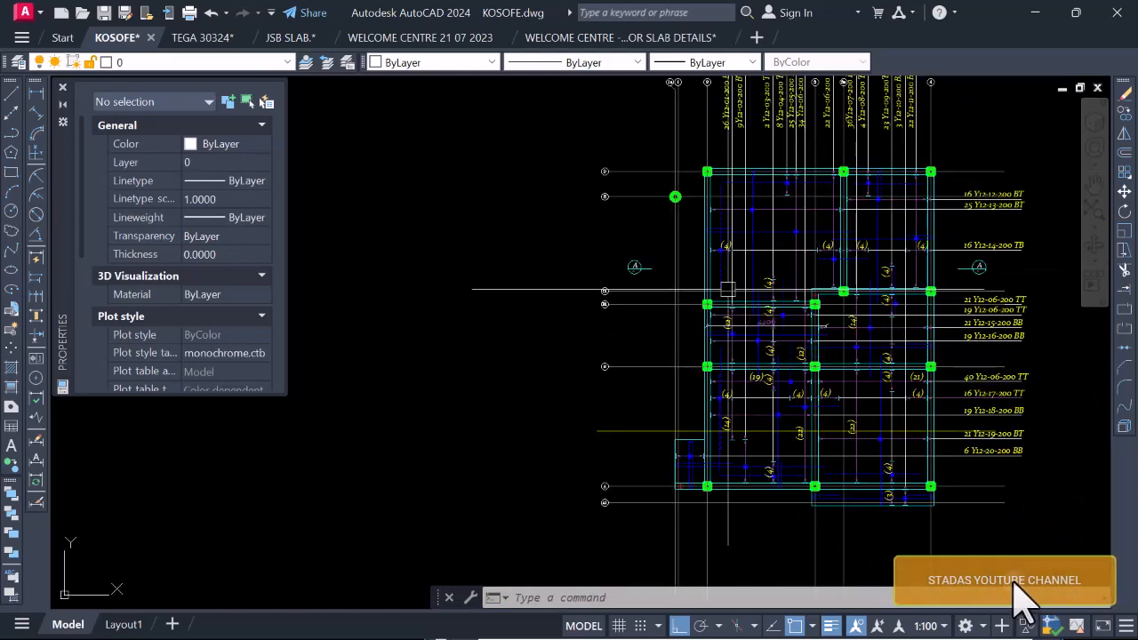
left_click(648, 438)
left_click(630, 401)
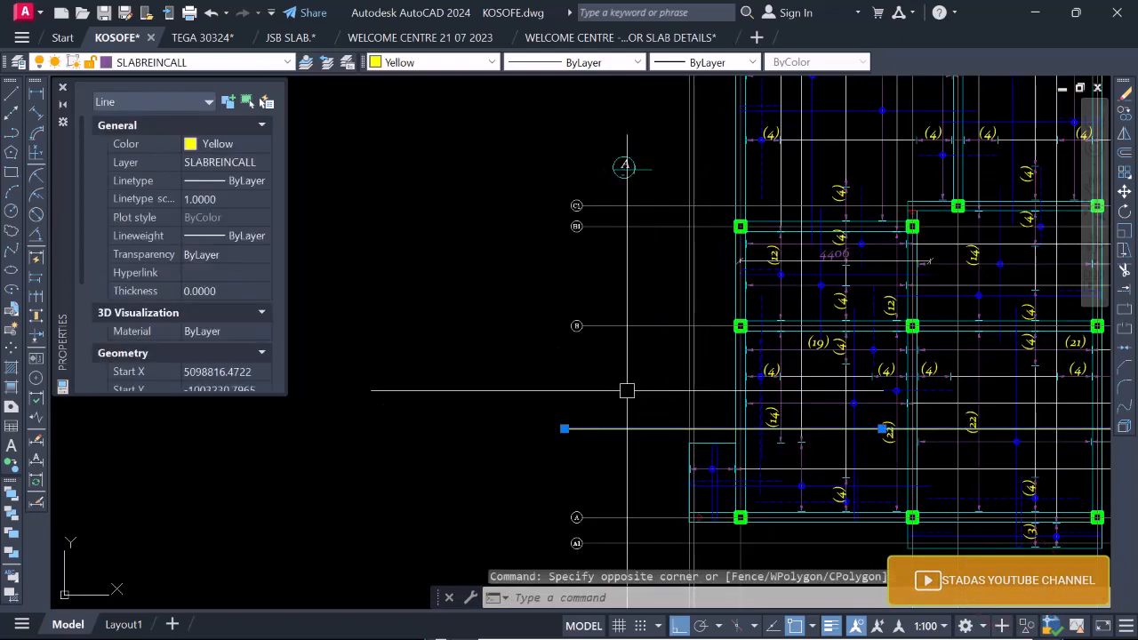
type("e")
key("Return")
scroll(628, 363, "down", 2)
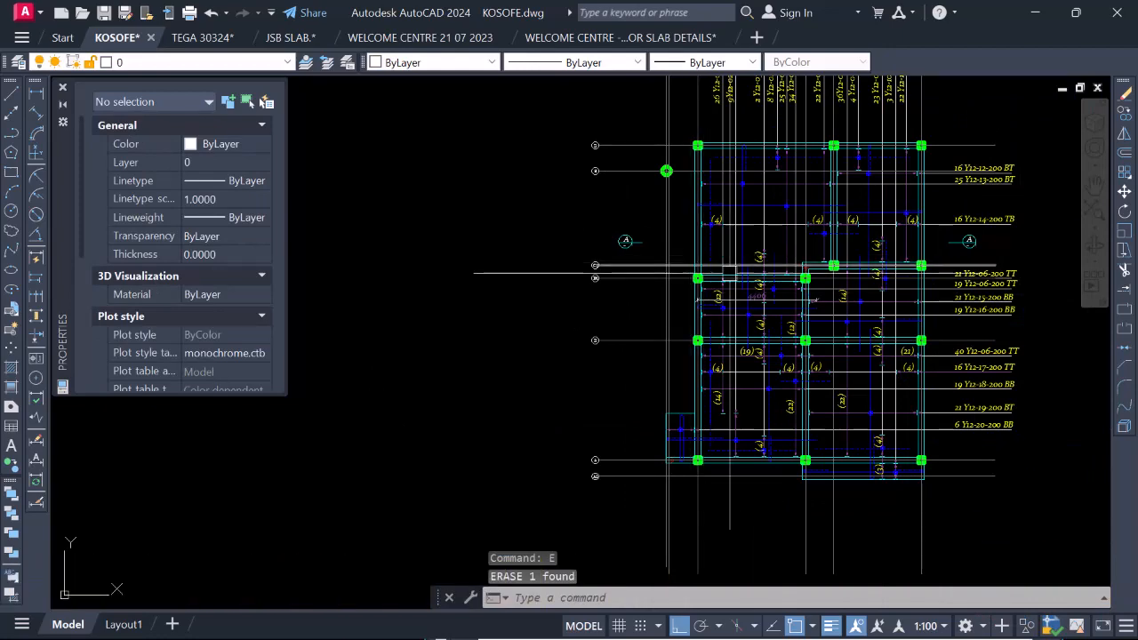
Erase the two leftover axis line pieces at the A section marks on both sides of the slab plan.
scroll(973, 244, "up", 5)
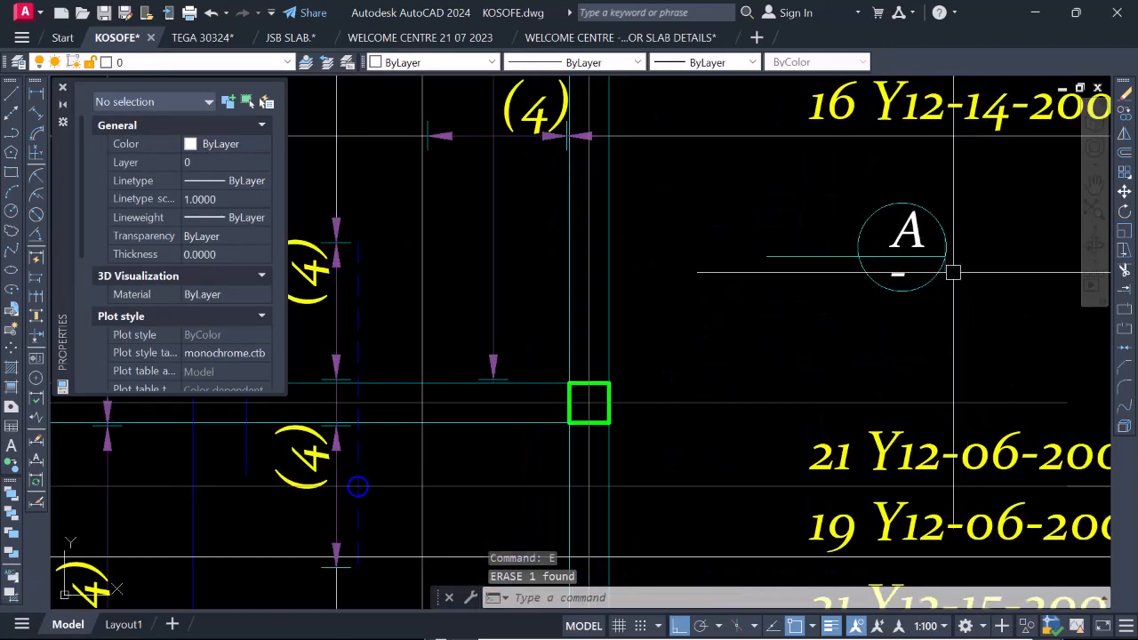
left_click(949, 262)
scroll(893, 262, "down", 5)
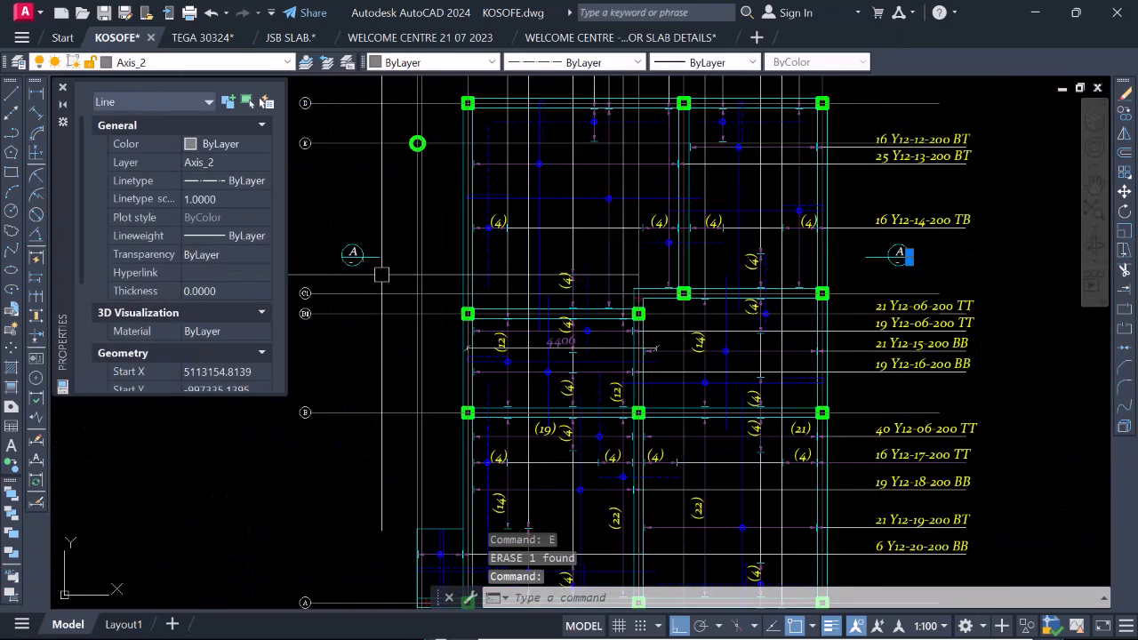
scroll(381, 274, "up", 5)
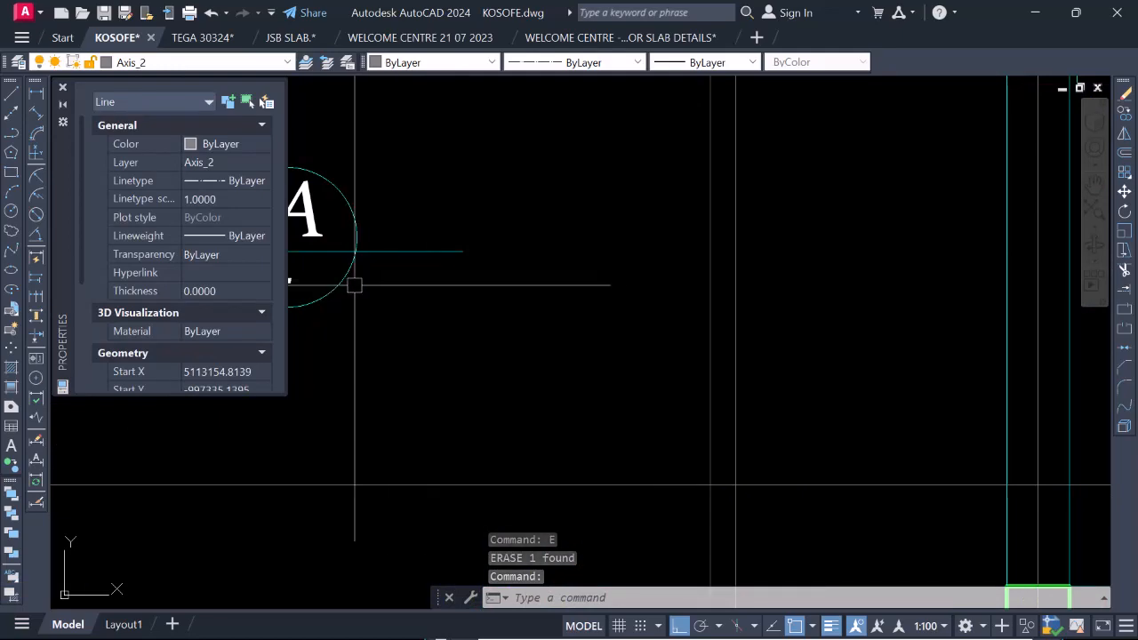
left_click(355, 251)
type("e")
key("Return")
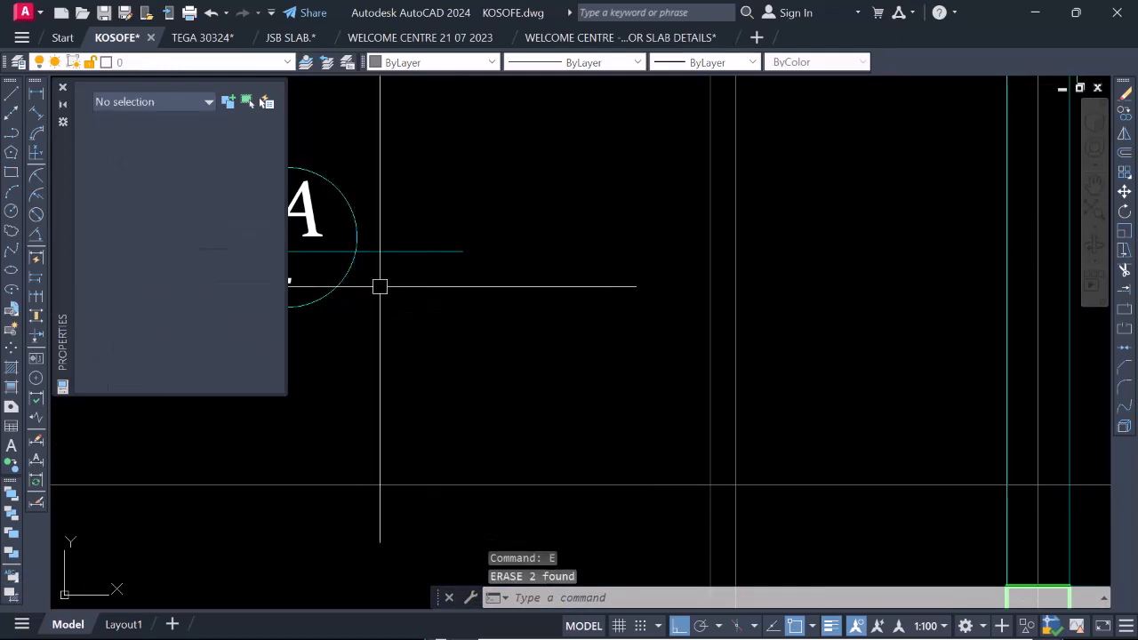
Review the finished slab reinforcement plan with its A section marks and the two Section A views beneath it.
scroll(380, 286, "down", 8)
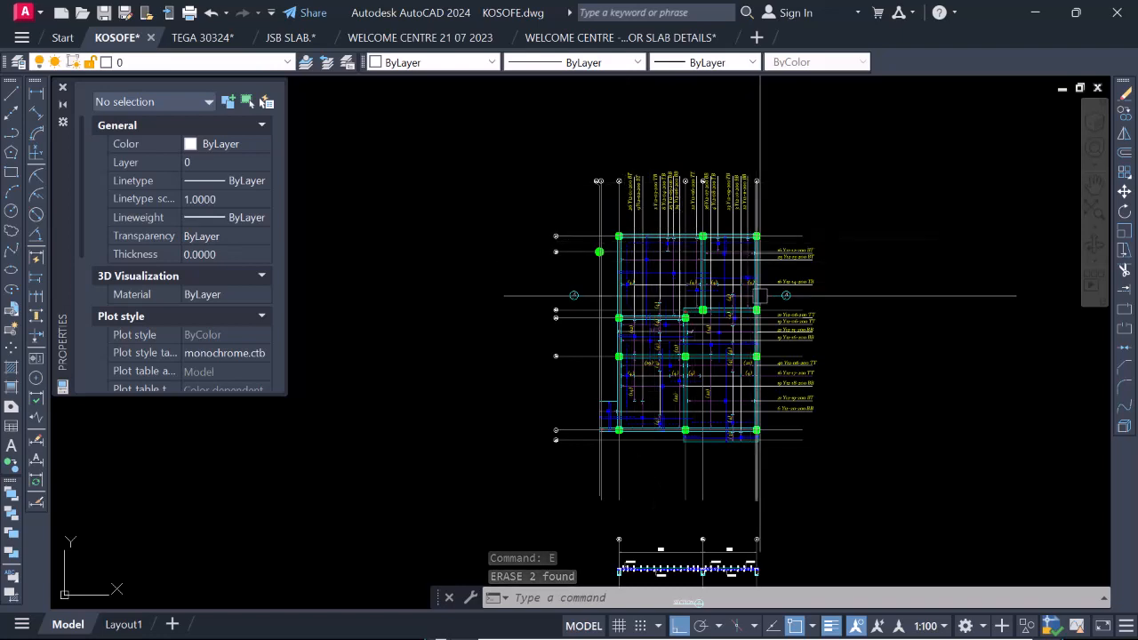
scroll(738, 246, "down", 2)
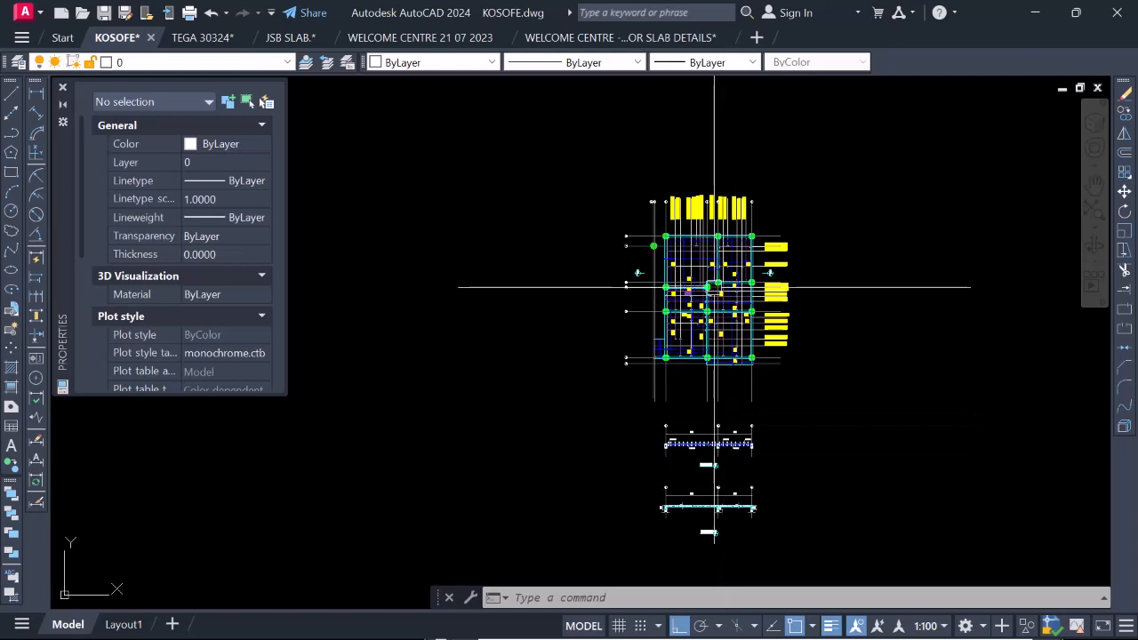
scroll(690, 424, "up", 2)
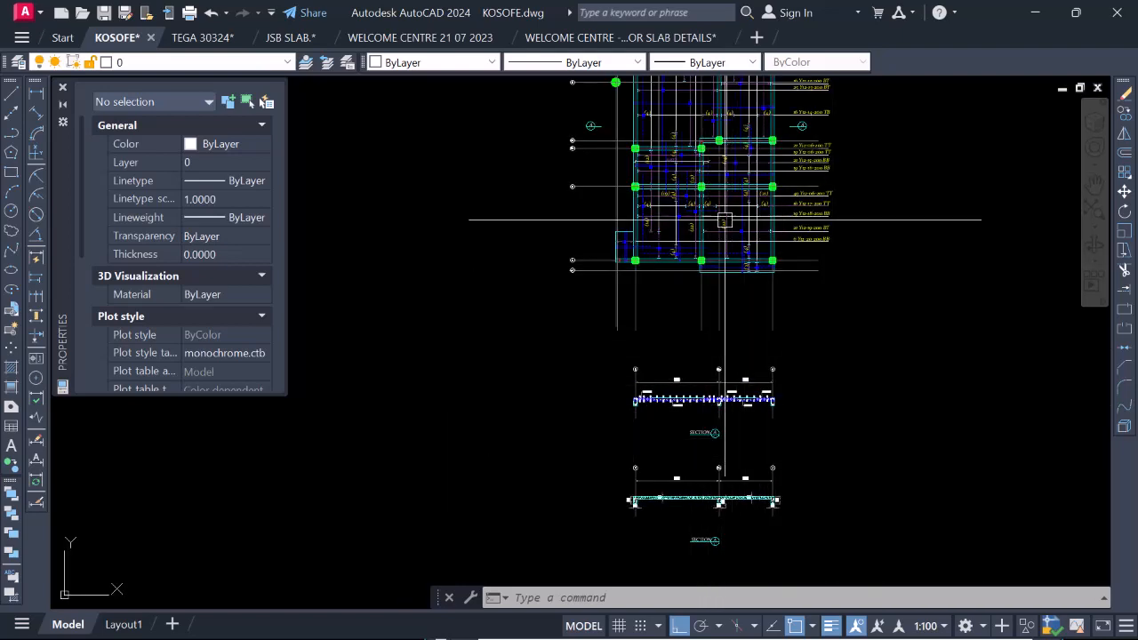
scroll(733, 367, "down", 2)
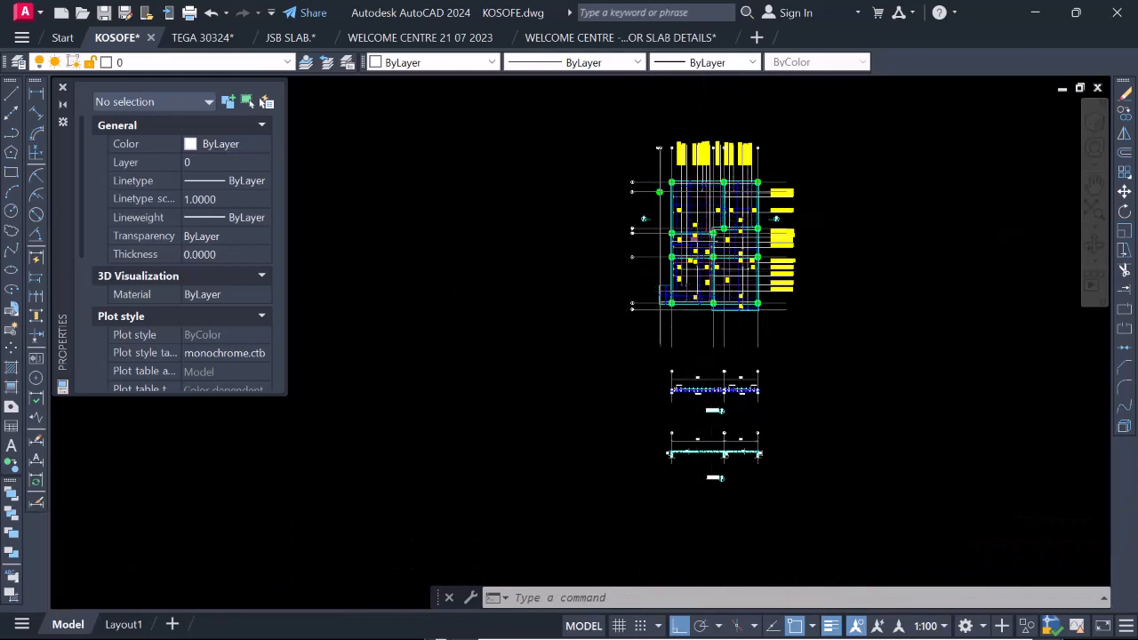
scroll(702, 293, "up", 3)
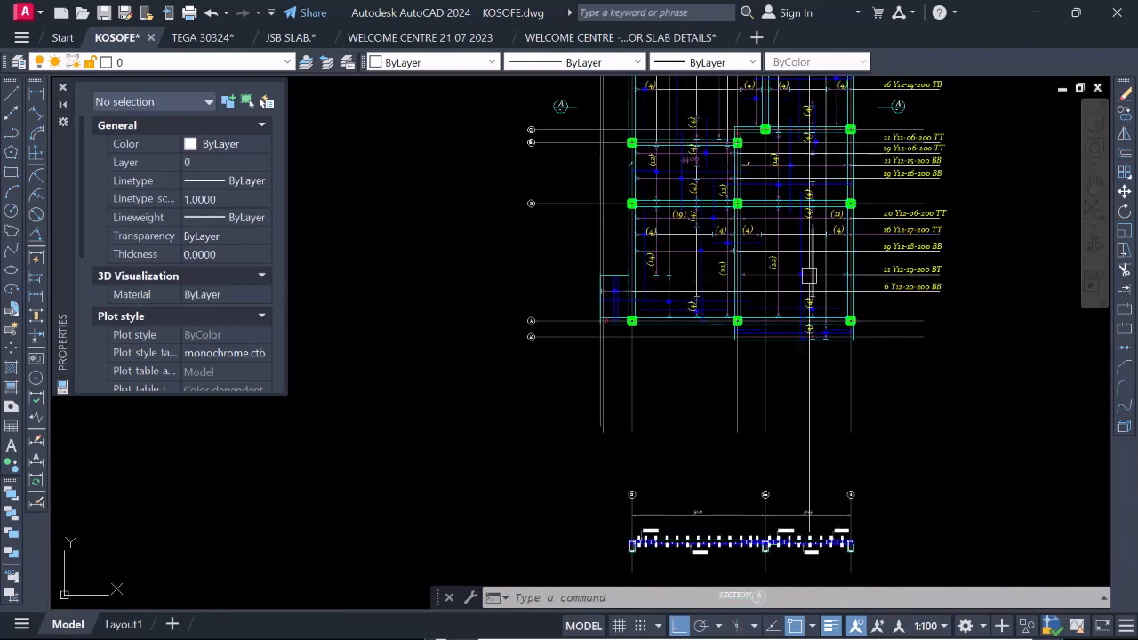
scroll(808, 276, "down", 2)
scroll(733, 481, "down", 2)
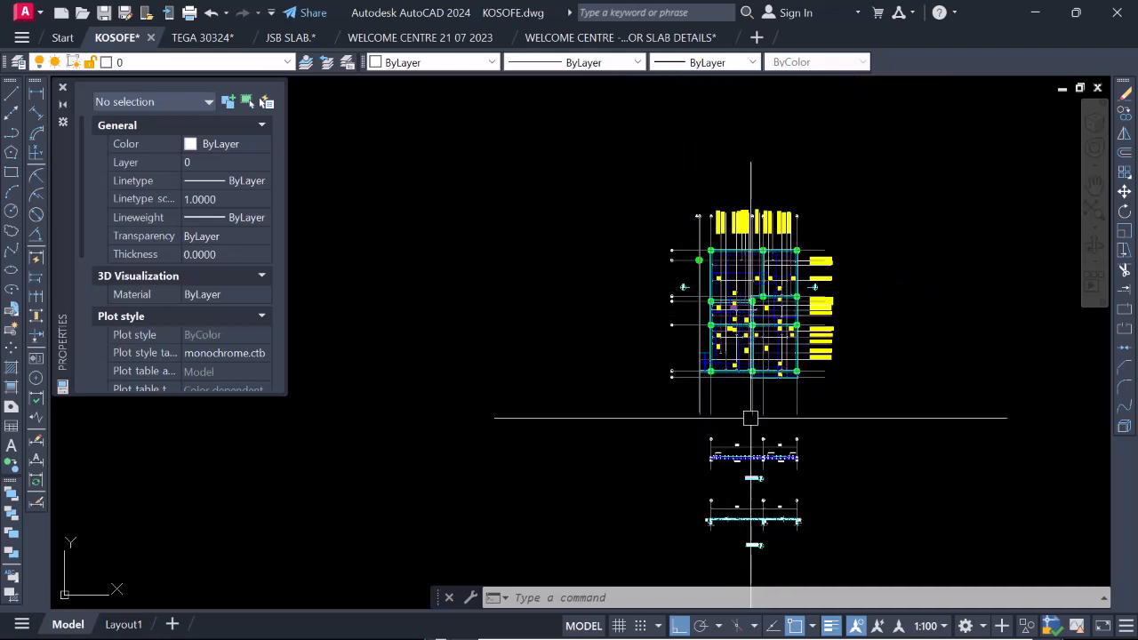
scroll(754, 405, "up", 3)
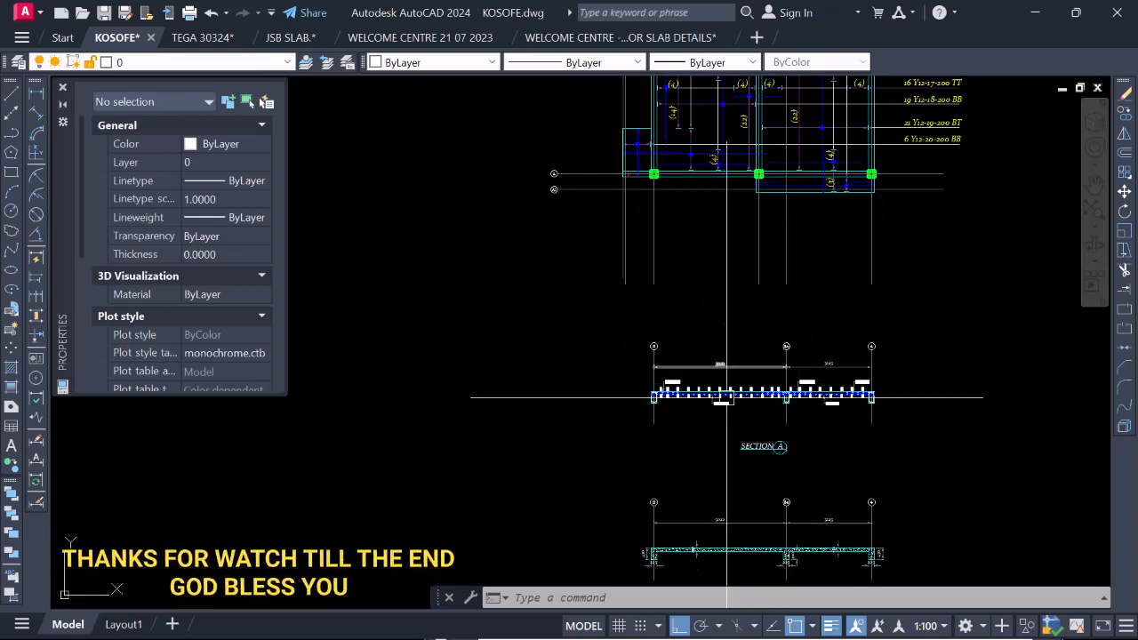
scroll(733, 402, "up", 3)
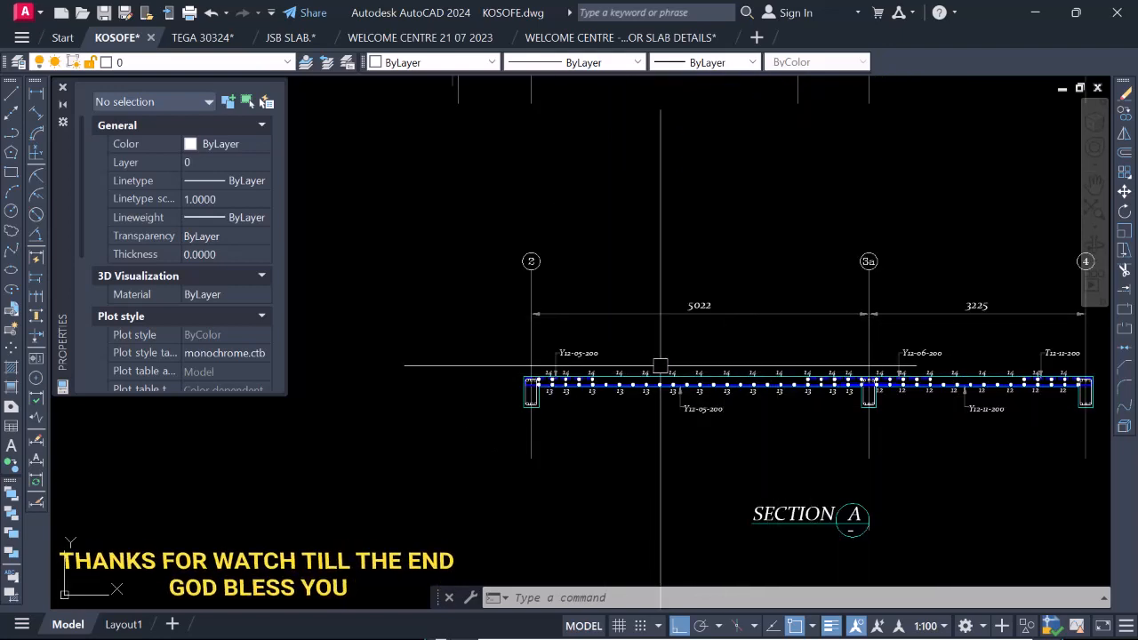
scroll(659, 352, "down", 2)
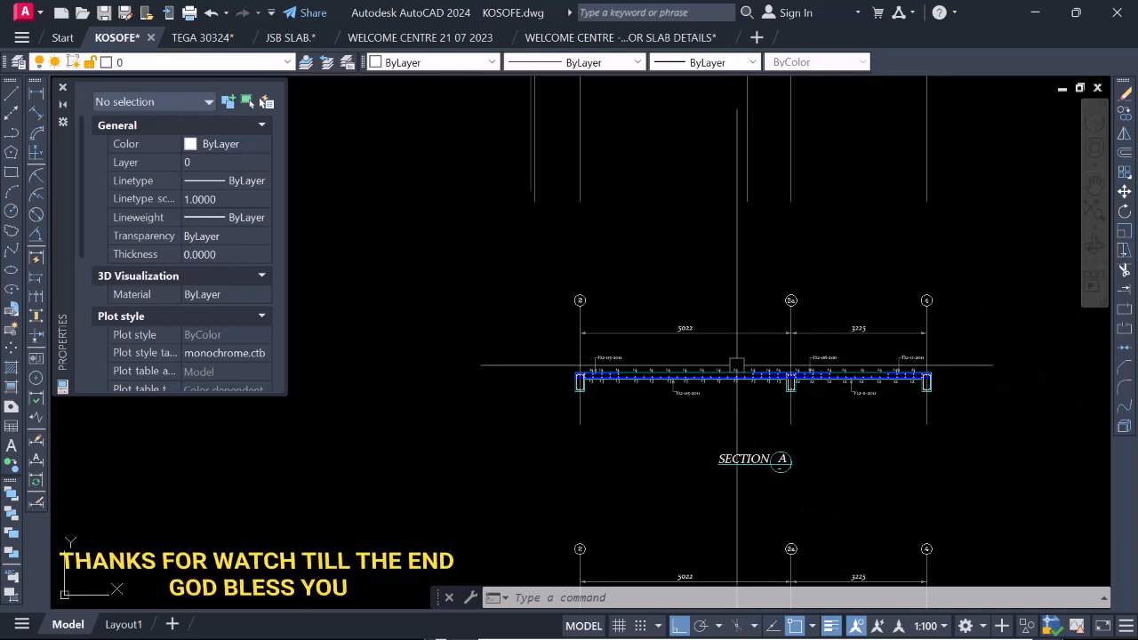
scroll(746, 306, "down", 3)
scroll(743, 453, "up", 3)
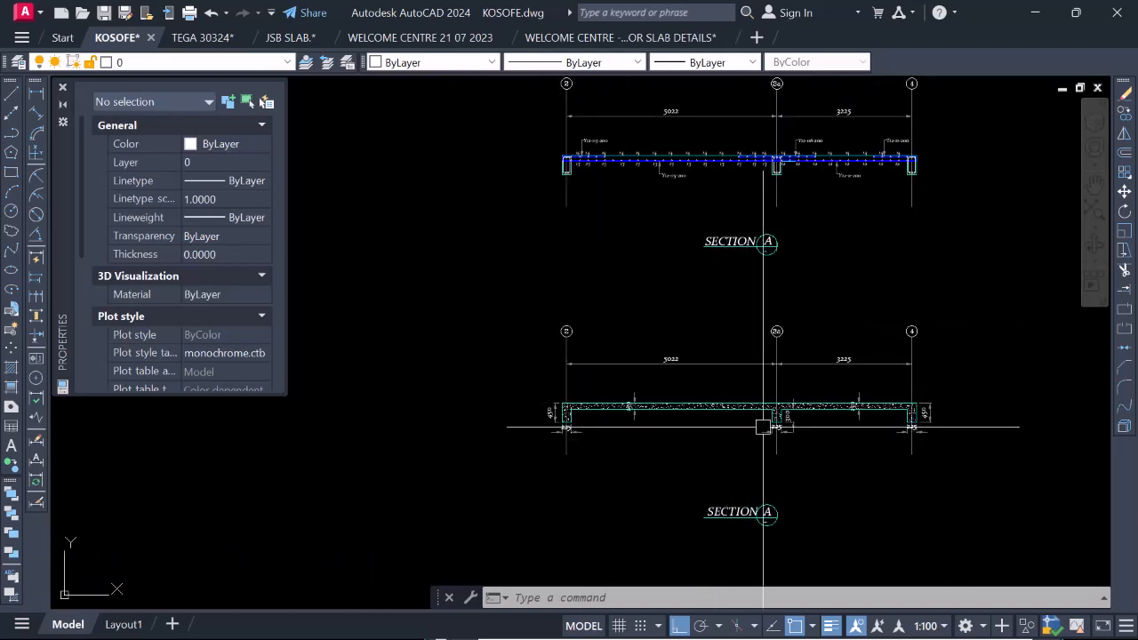
scroll(742, 422, "down", 4)
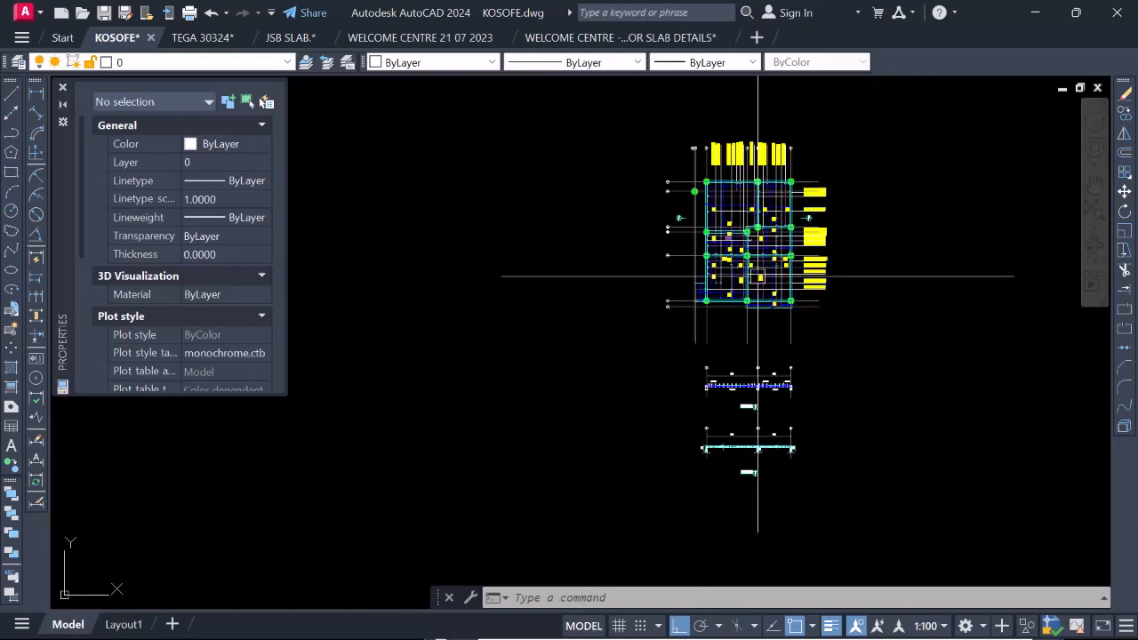